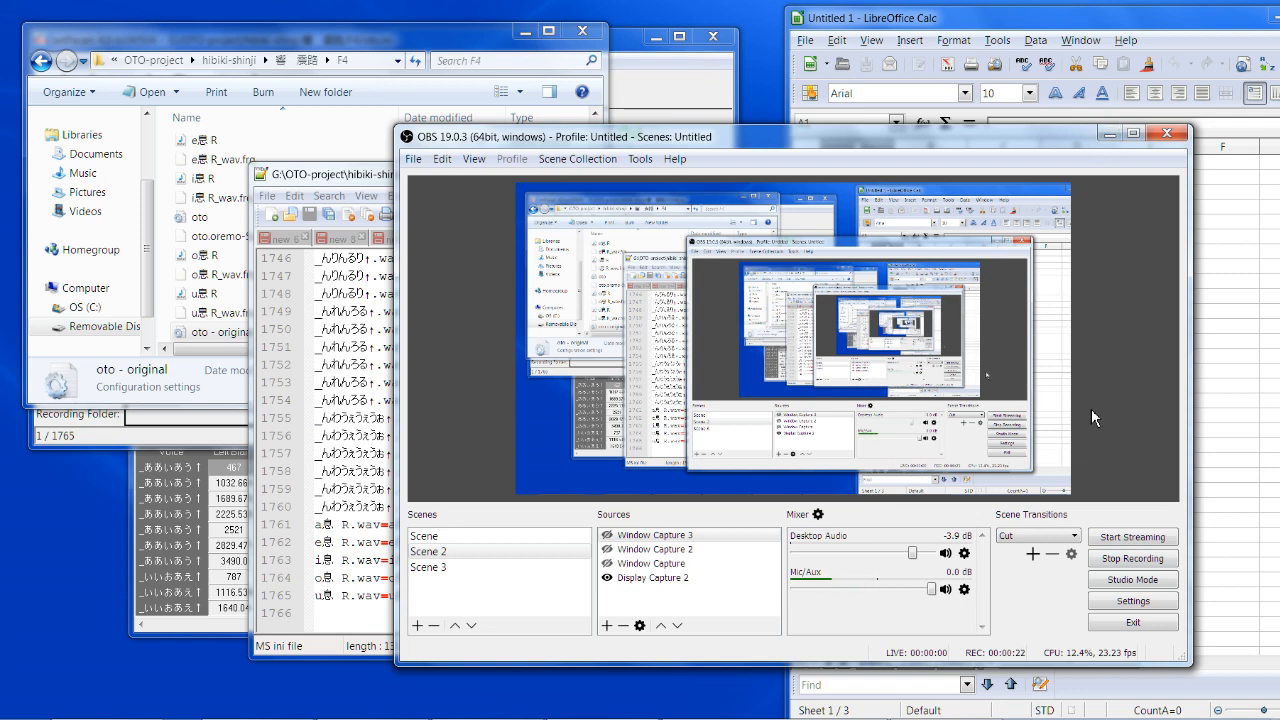
Step: Minimize OBS and examine the alias entries in oto - original.ini from the first line through the ヴ samples
click(1110, 133)
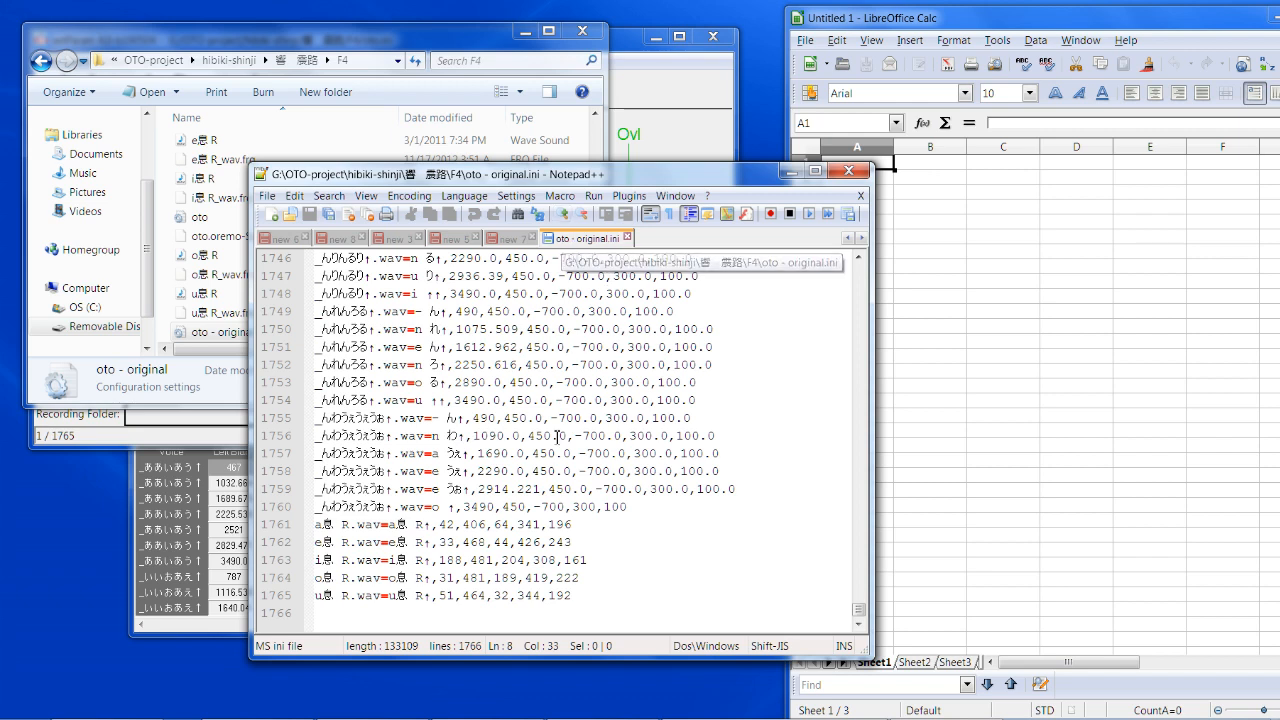
click(650, 507)
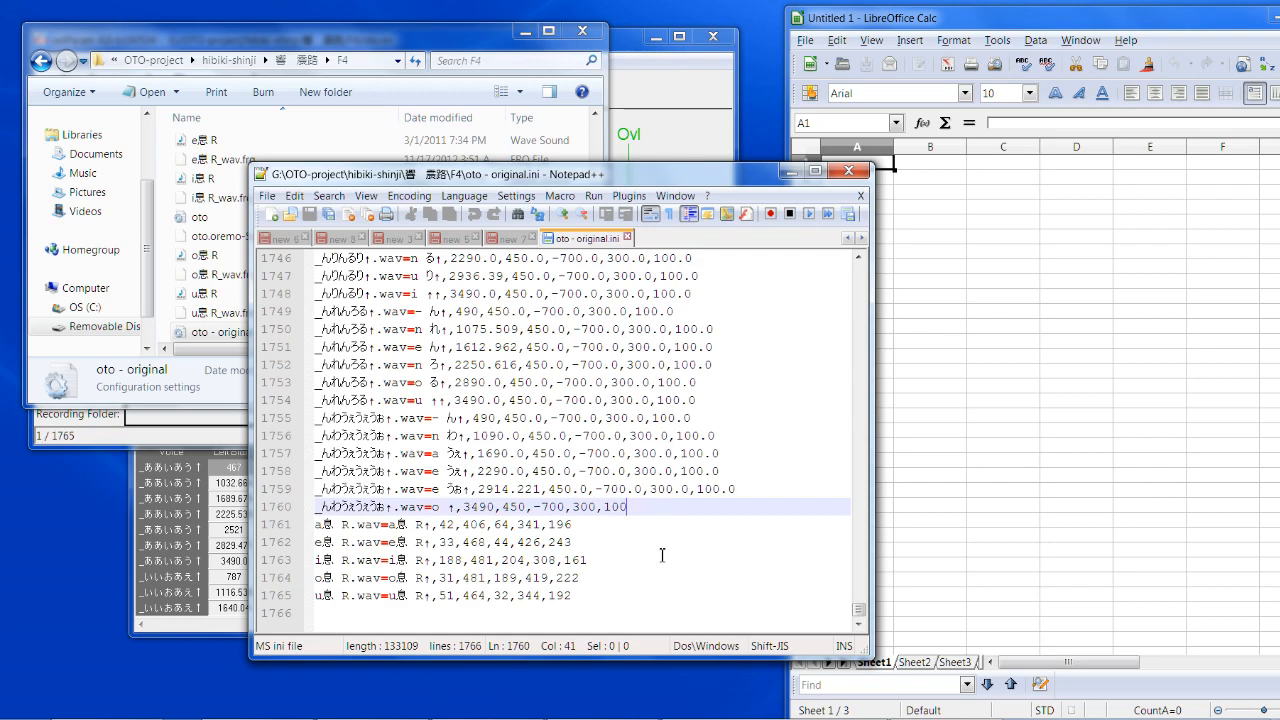
drag(858, 609, 881, 255)
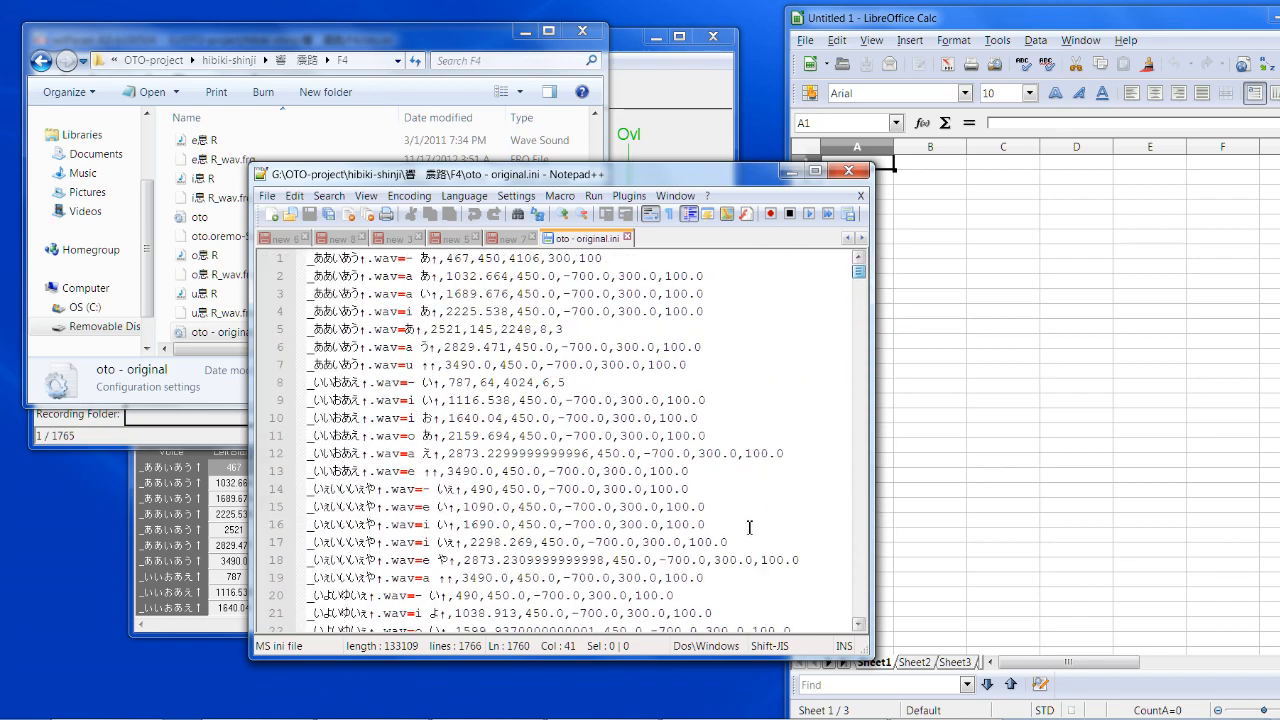
scroll(749, 523, down, 4)
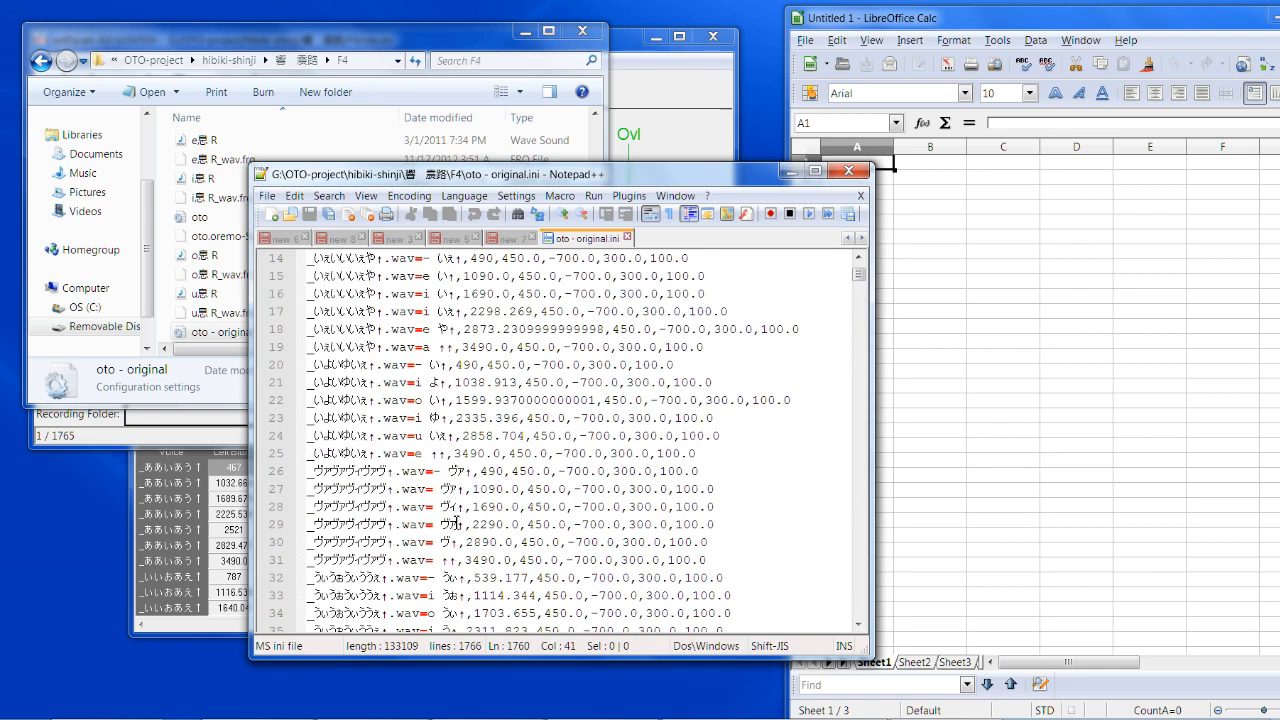
scroll(457, 540, down, 3)
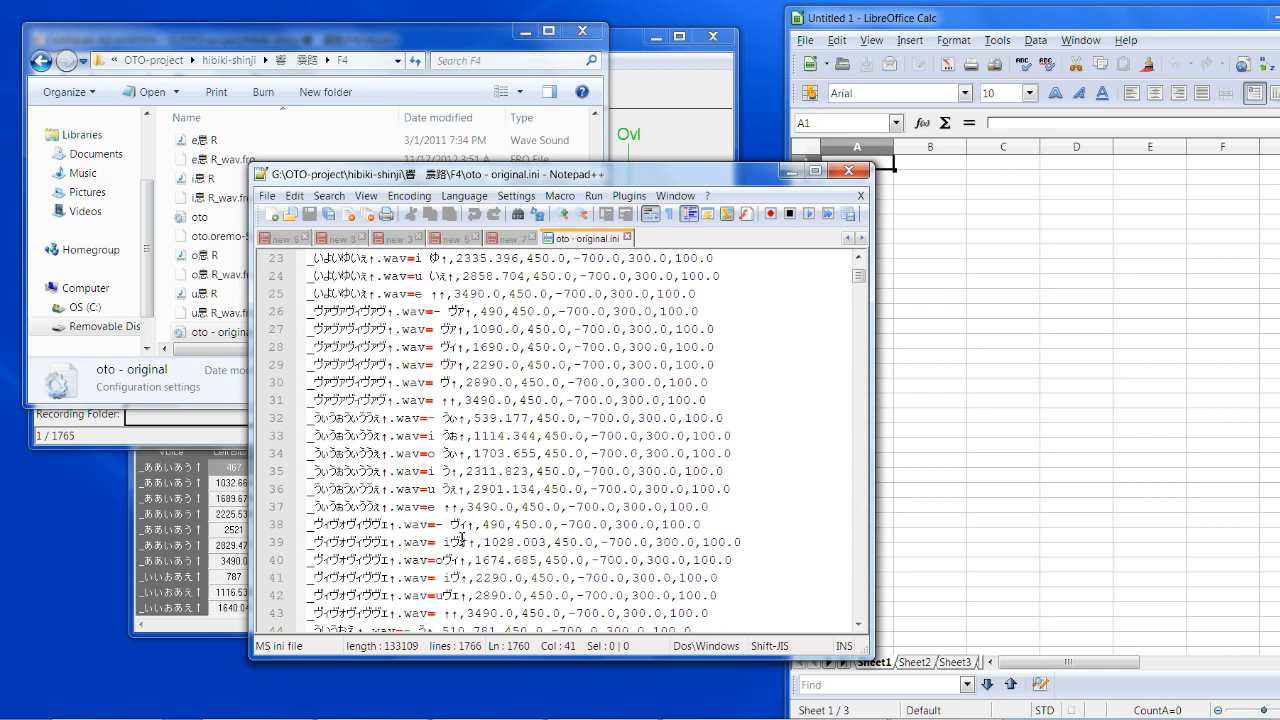
scroll(458, 545, down, 1)
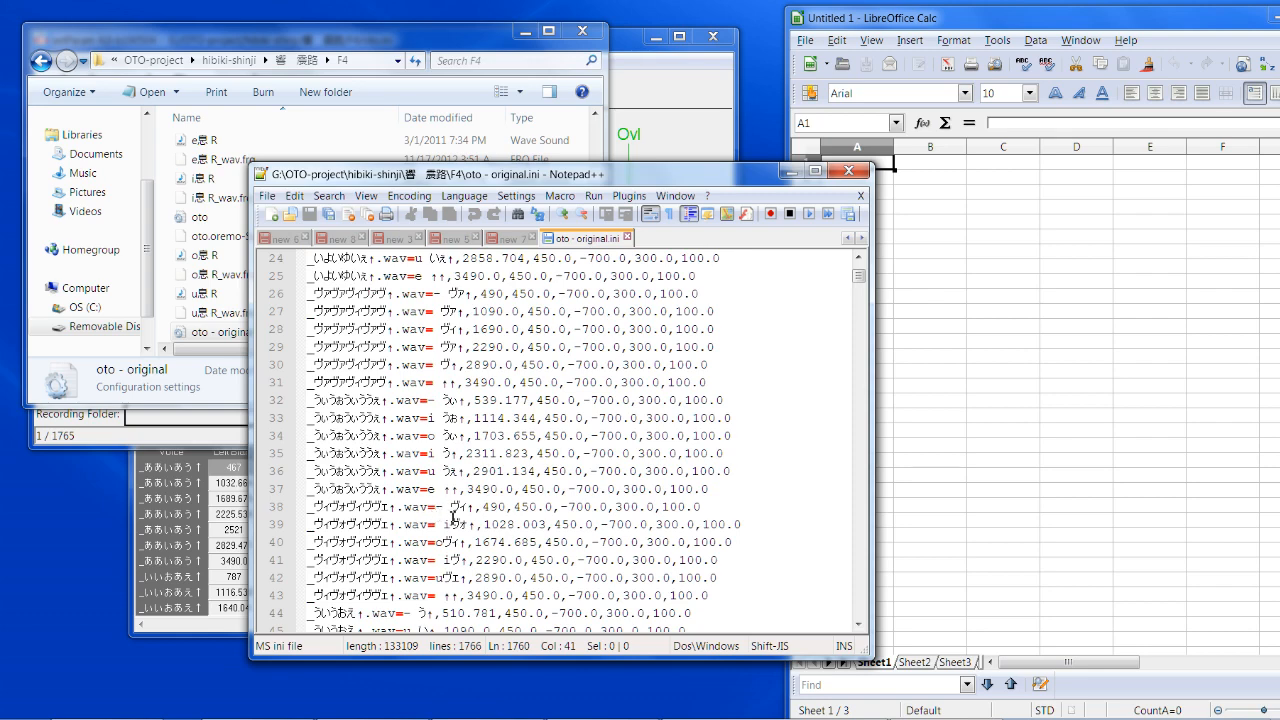
scroll(453, 517, down, 1)
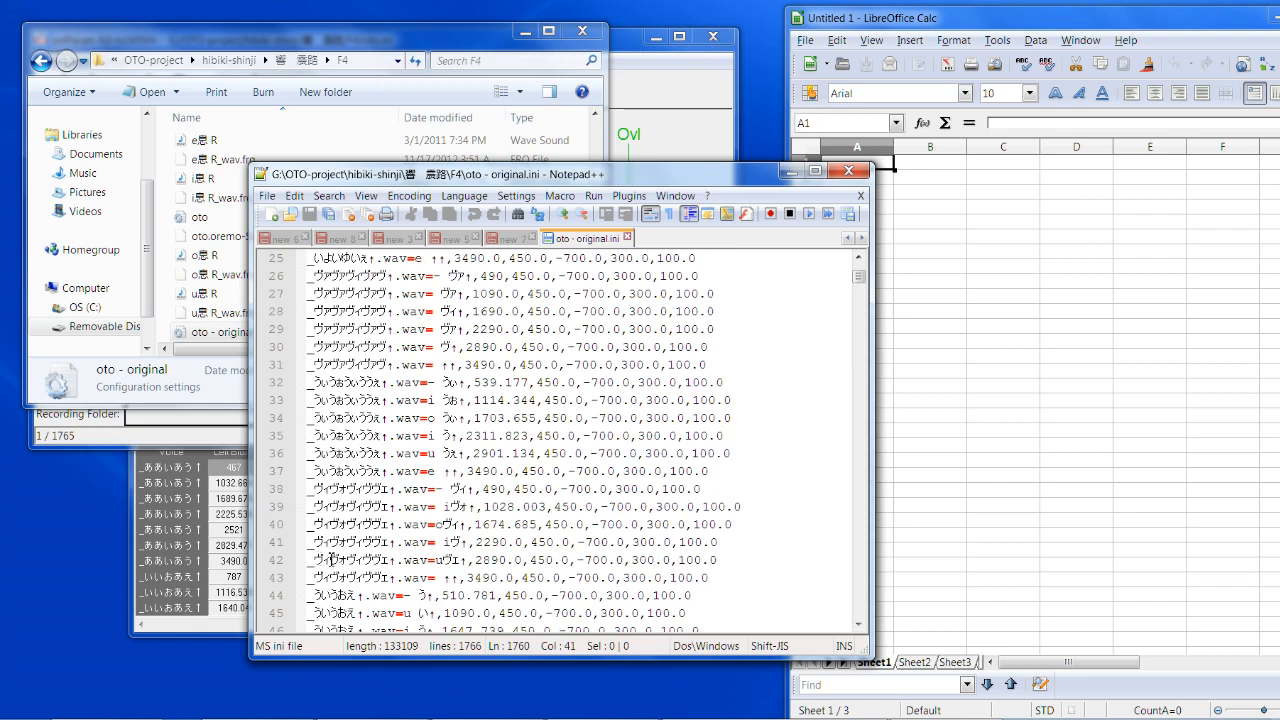
Step: Correct the alias spacing on lines 39 to 42 to "i ヴォ↑", "o ヴィ↑", "i ヴ↑" and "u ヴェ↑"
drag(428, 489, 478, 489)
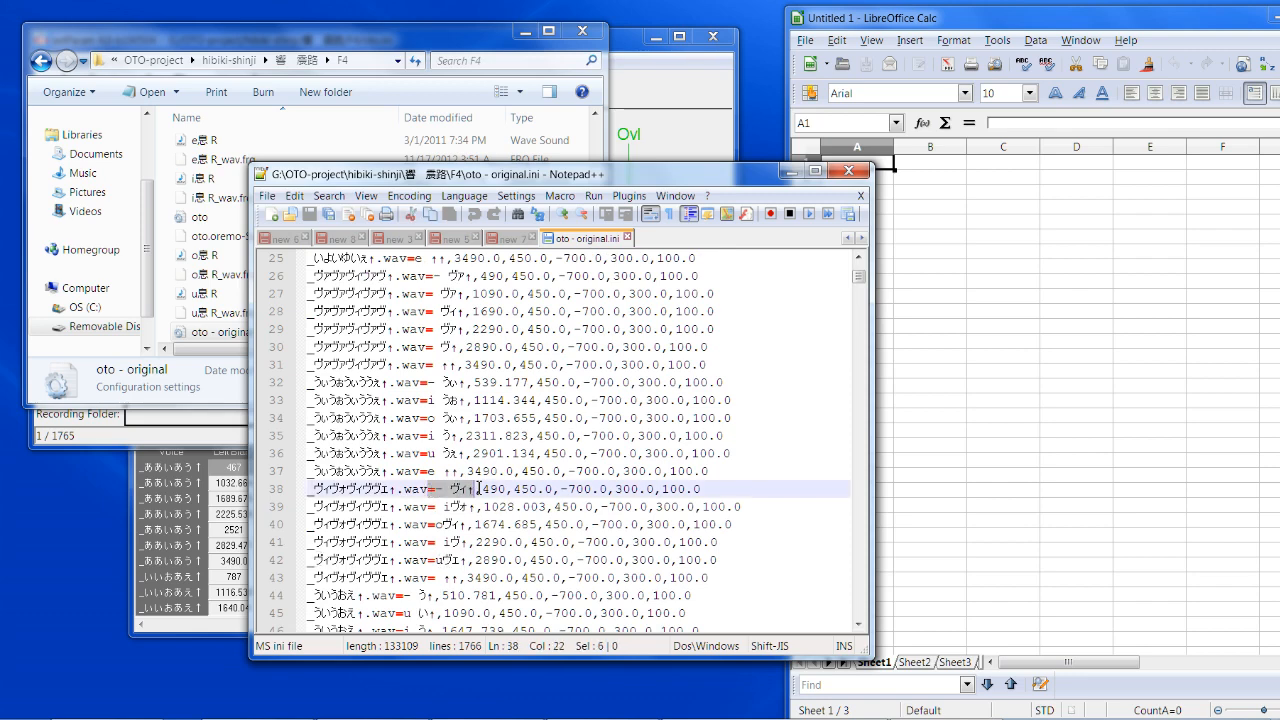
click(446, 507)
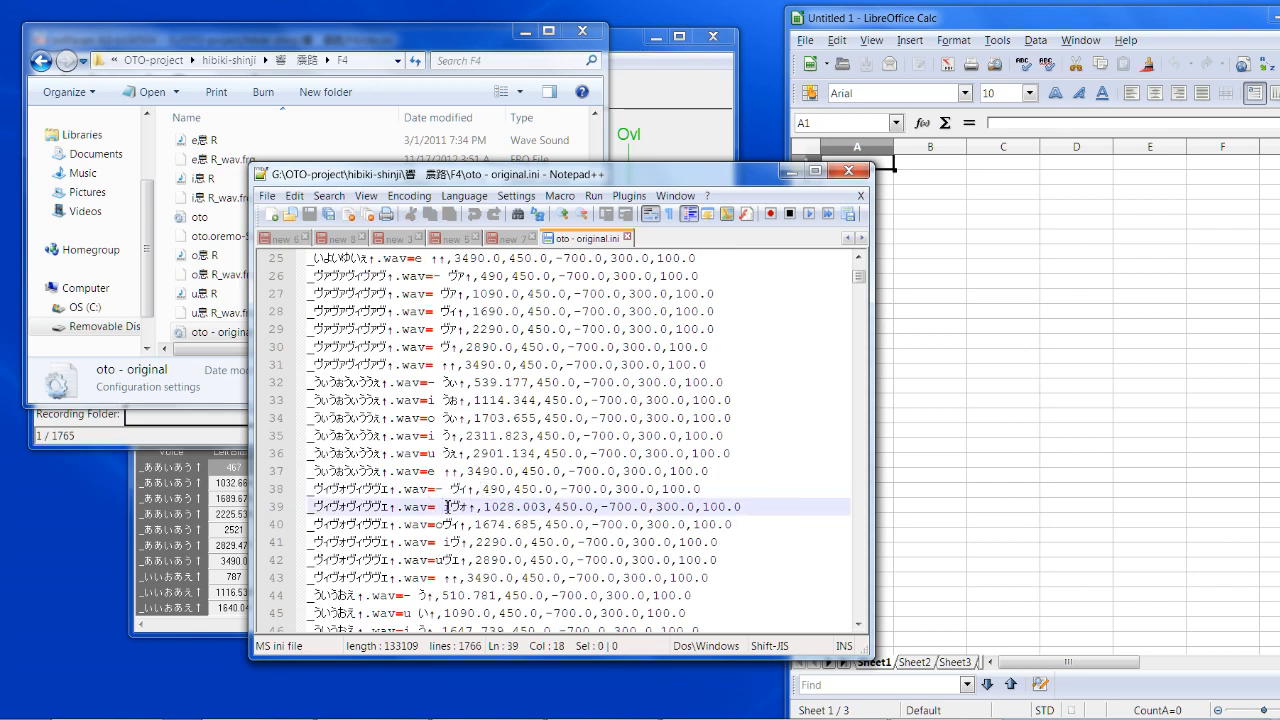
key(BackSpace)
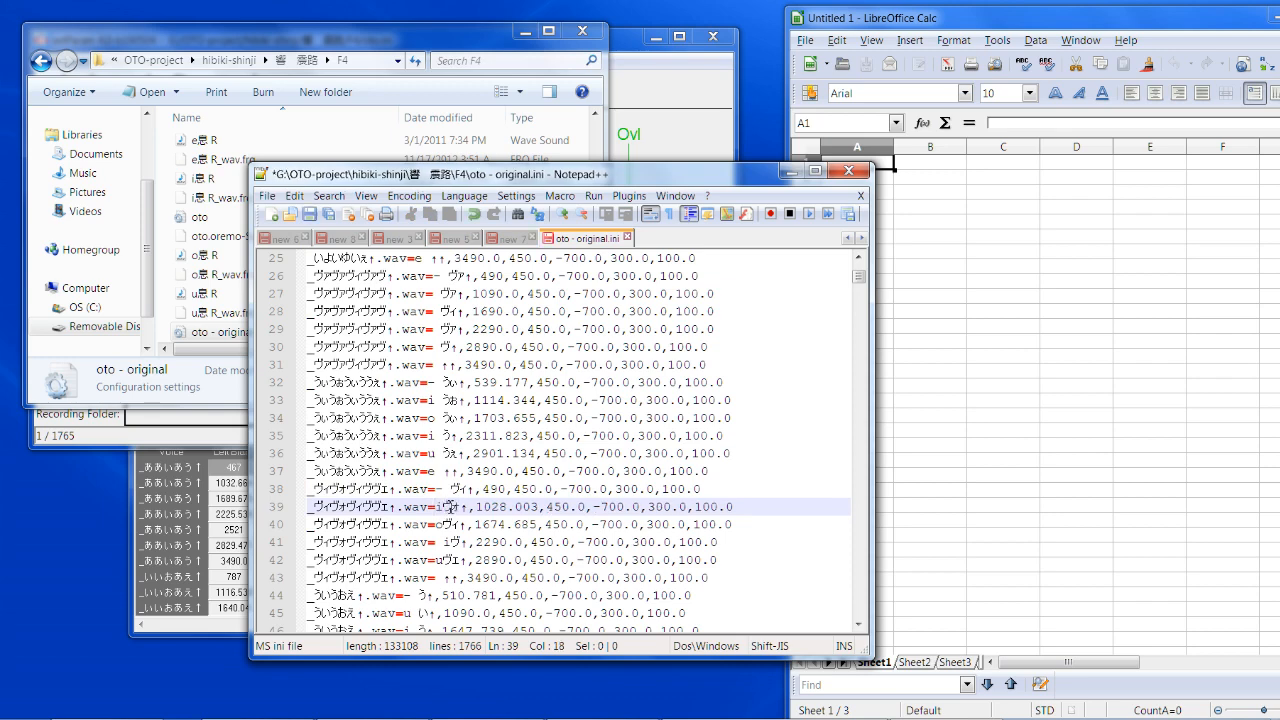
click(446, 524)
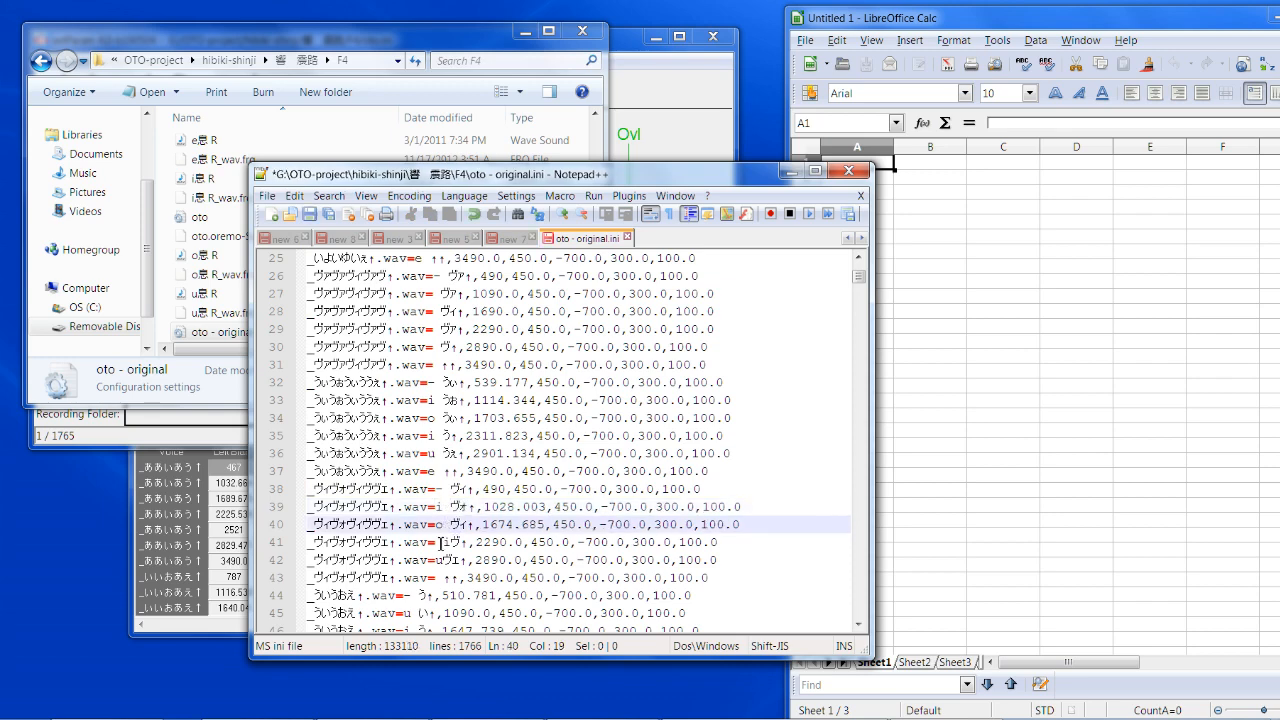
click(440, 543)
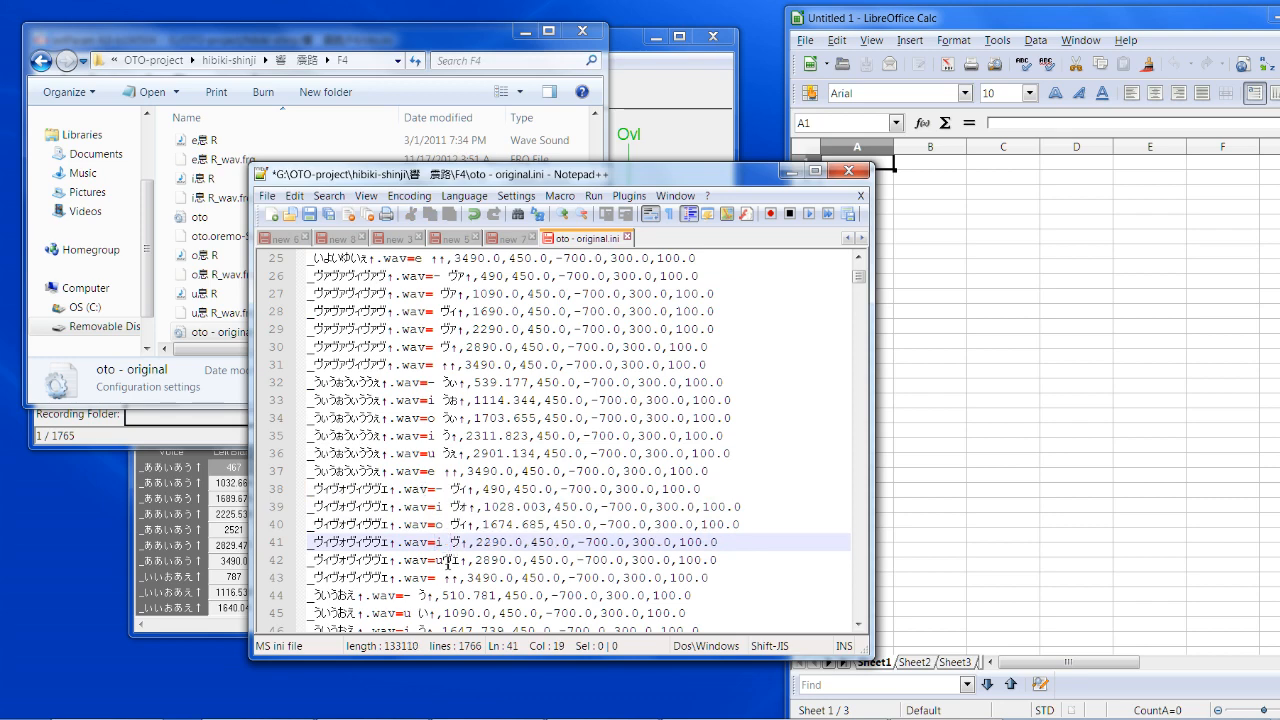
click(445, 560)
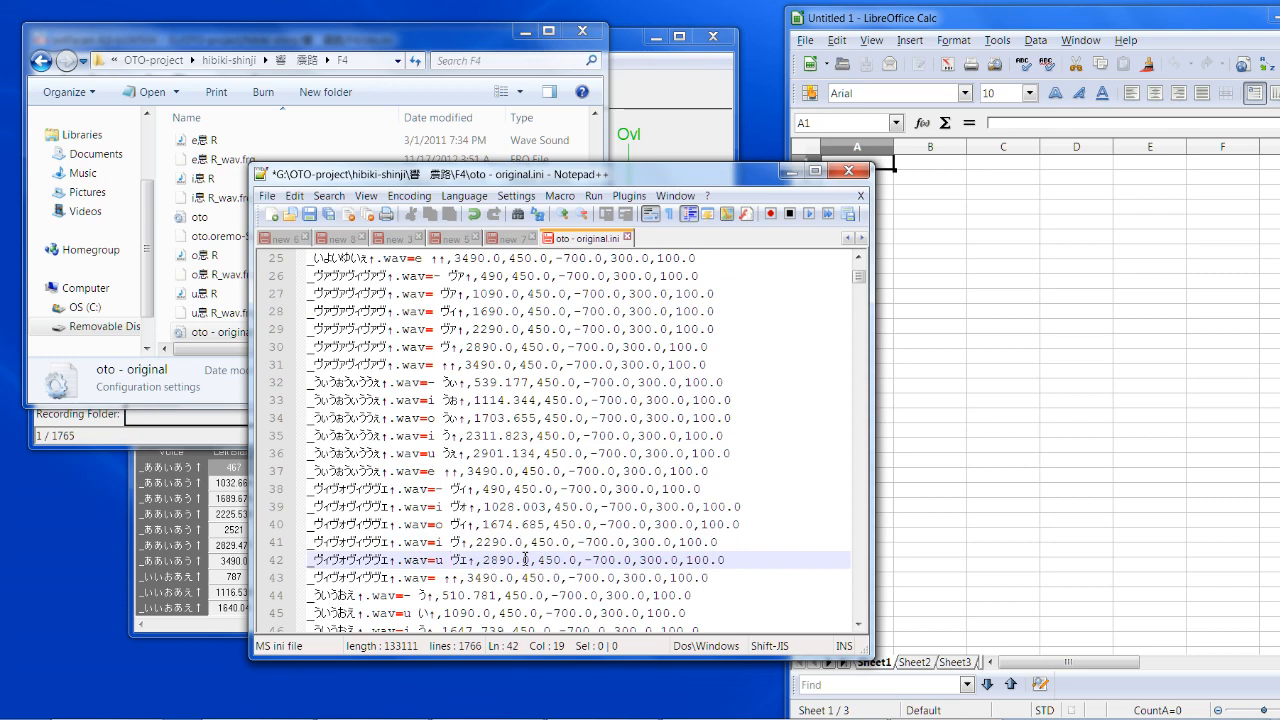
Step: Add the missing vowel prefixes a, a, i and a before the aliases on lines 27 to 30
scroll(458, 546, up, 1)
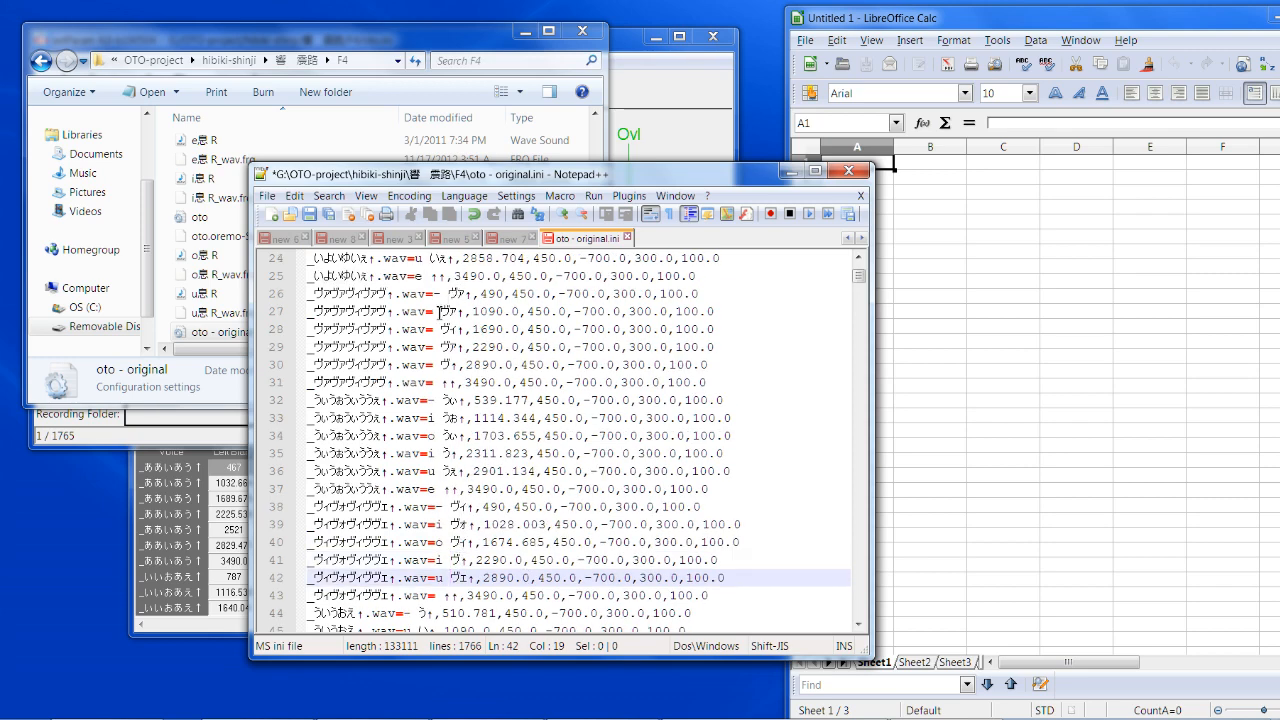
click(440, 312)
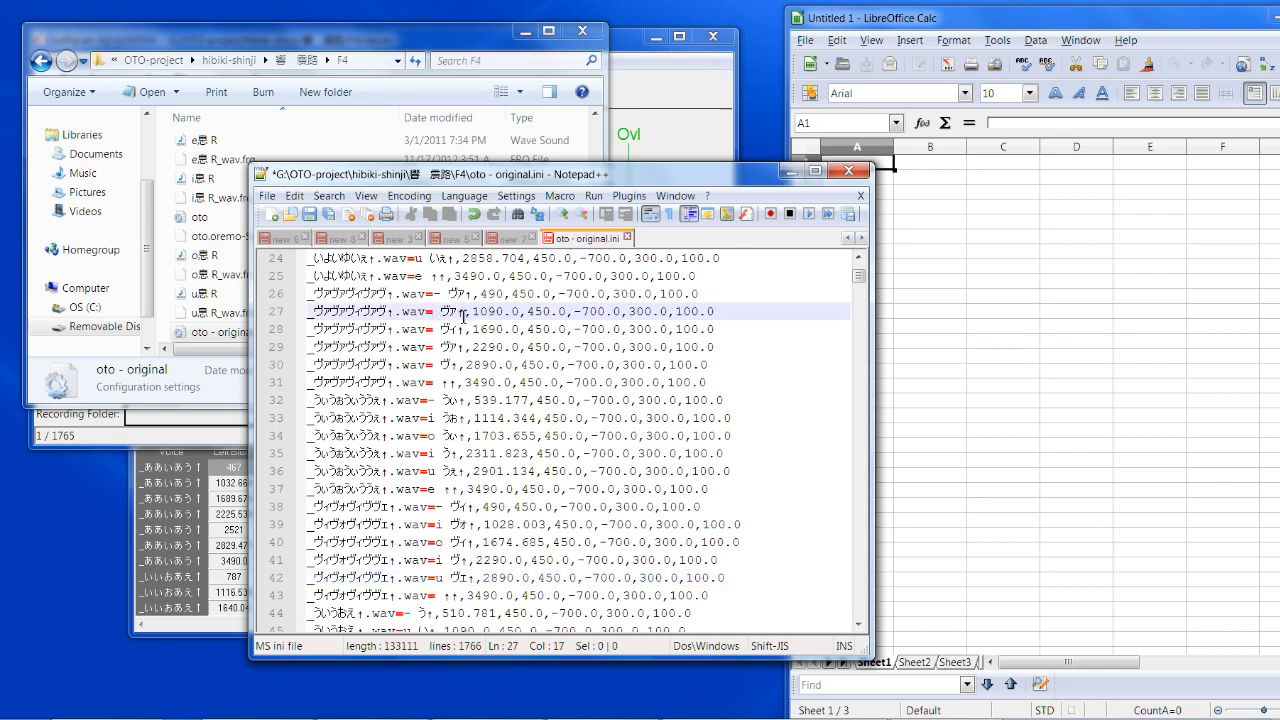
text(a)
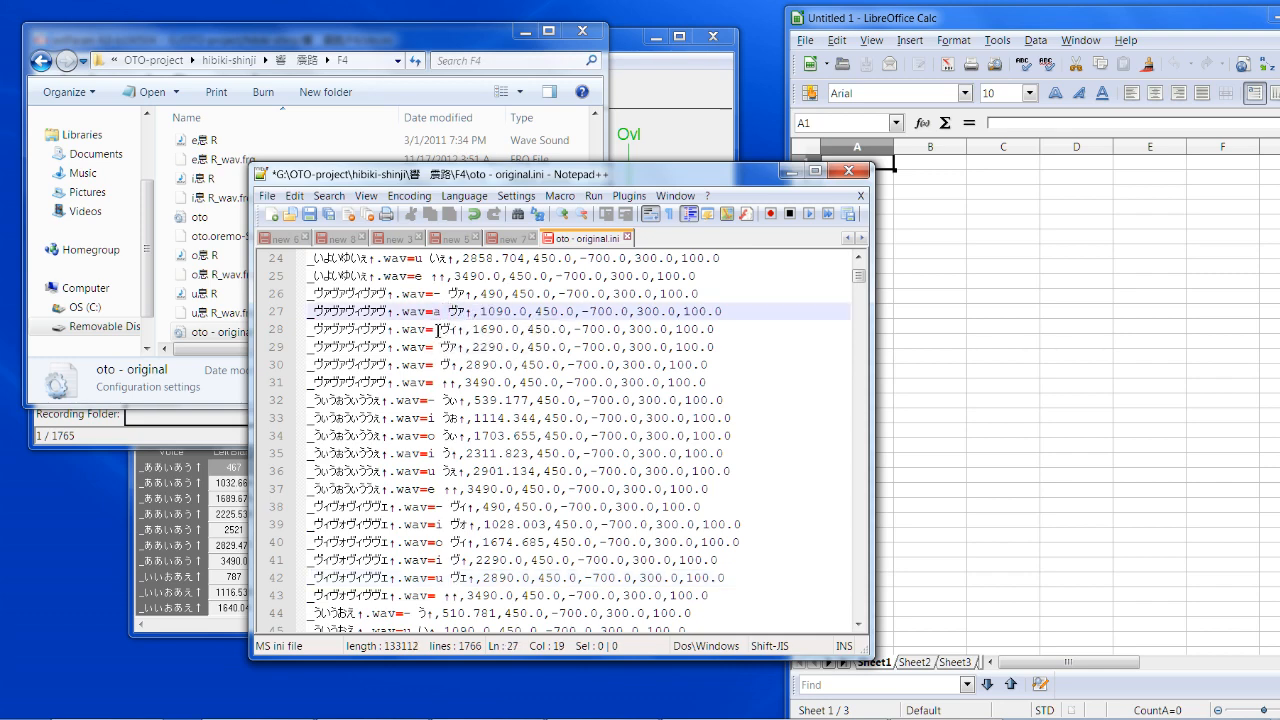
click(440, 329)
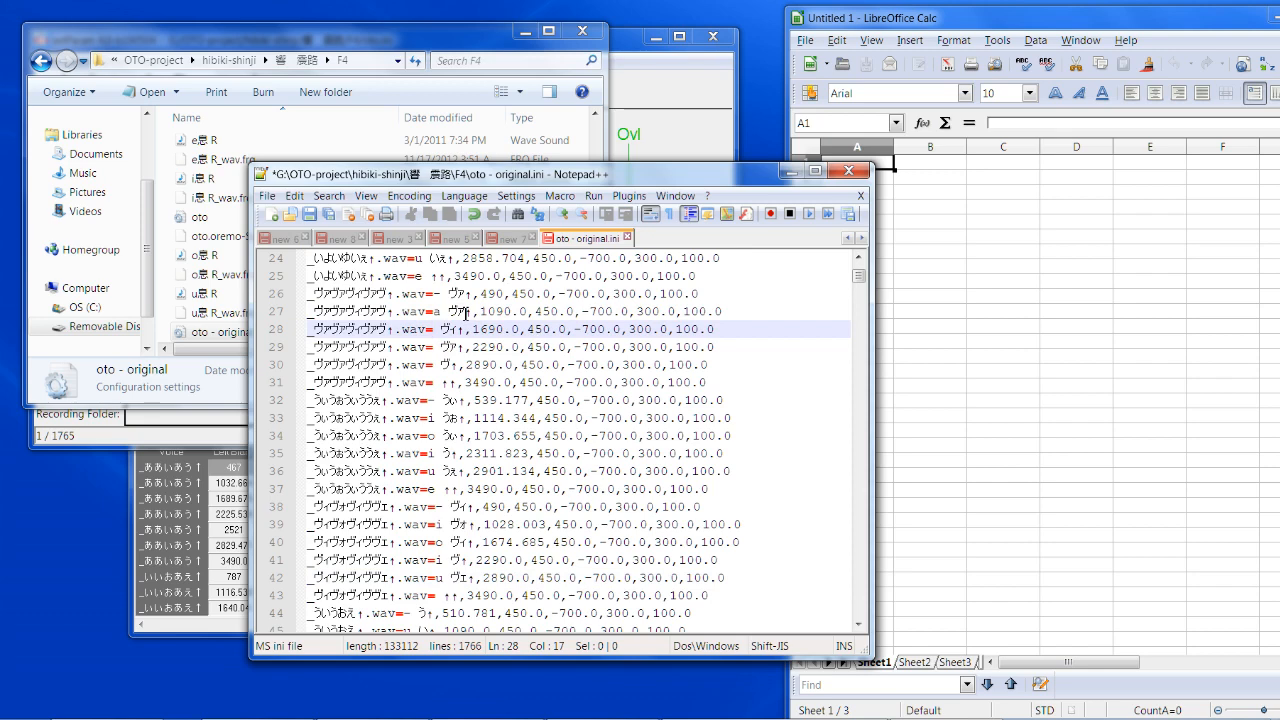
text(a)
click(438, 348)
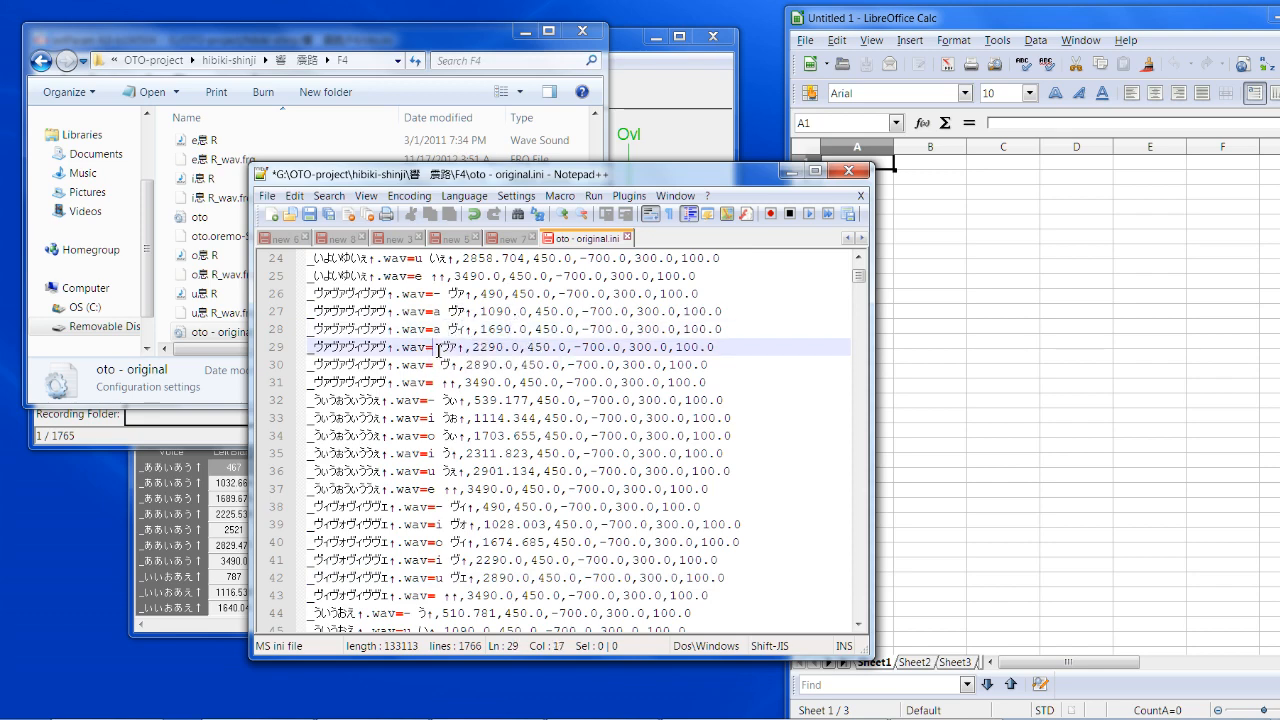
text(i)
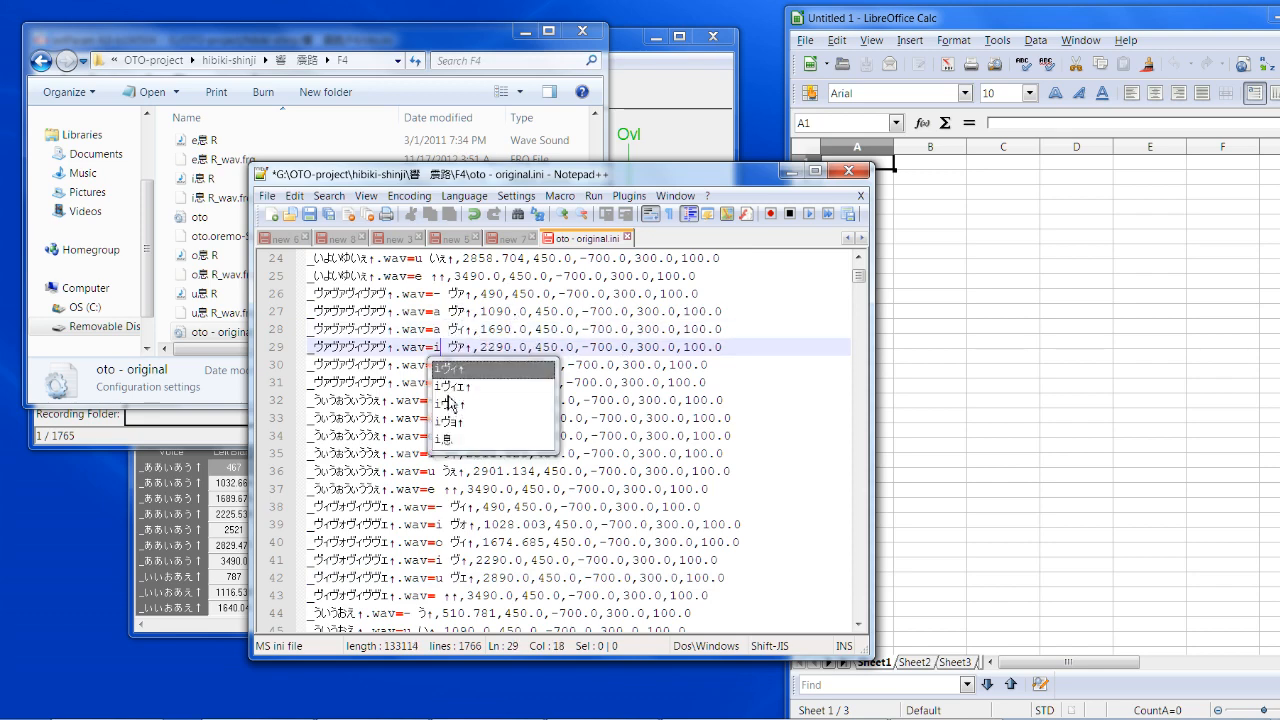
click(438, 365)
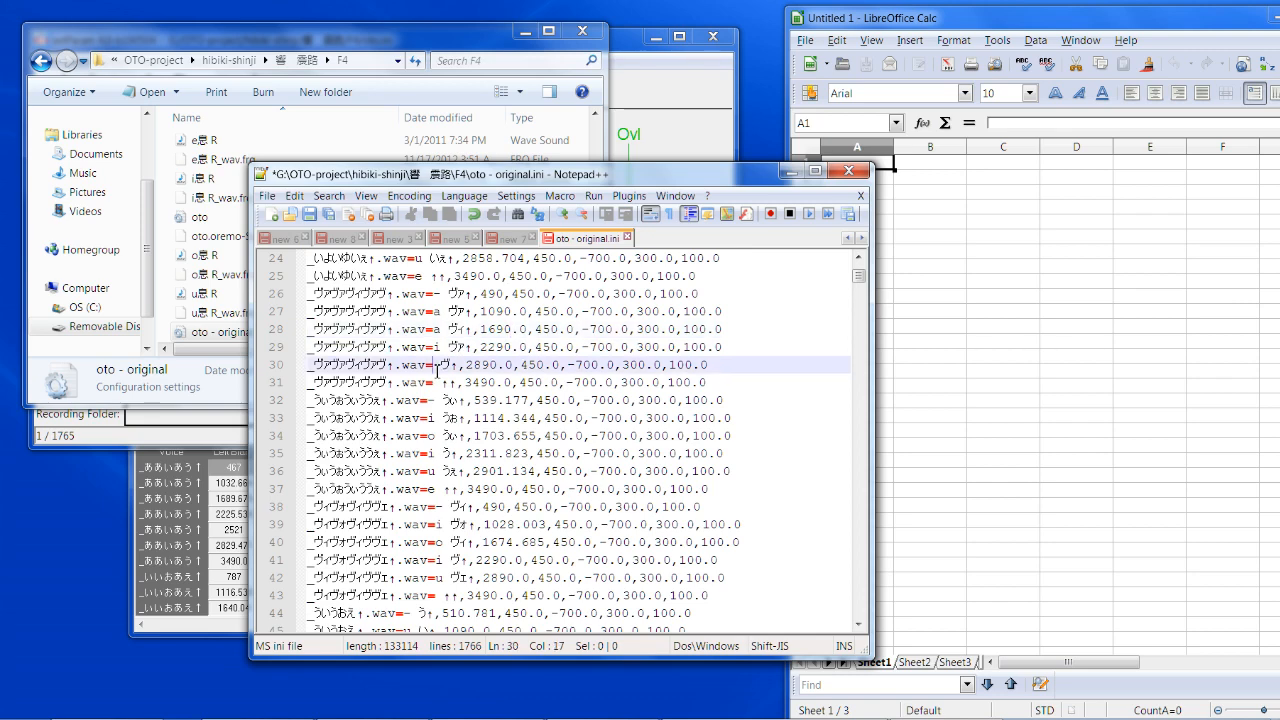
text(a)
click(509, 349)
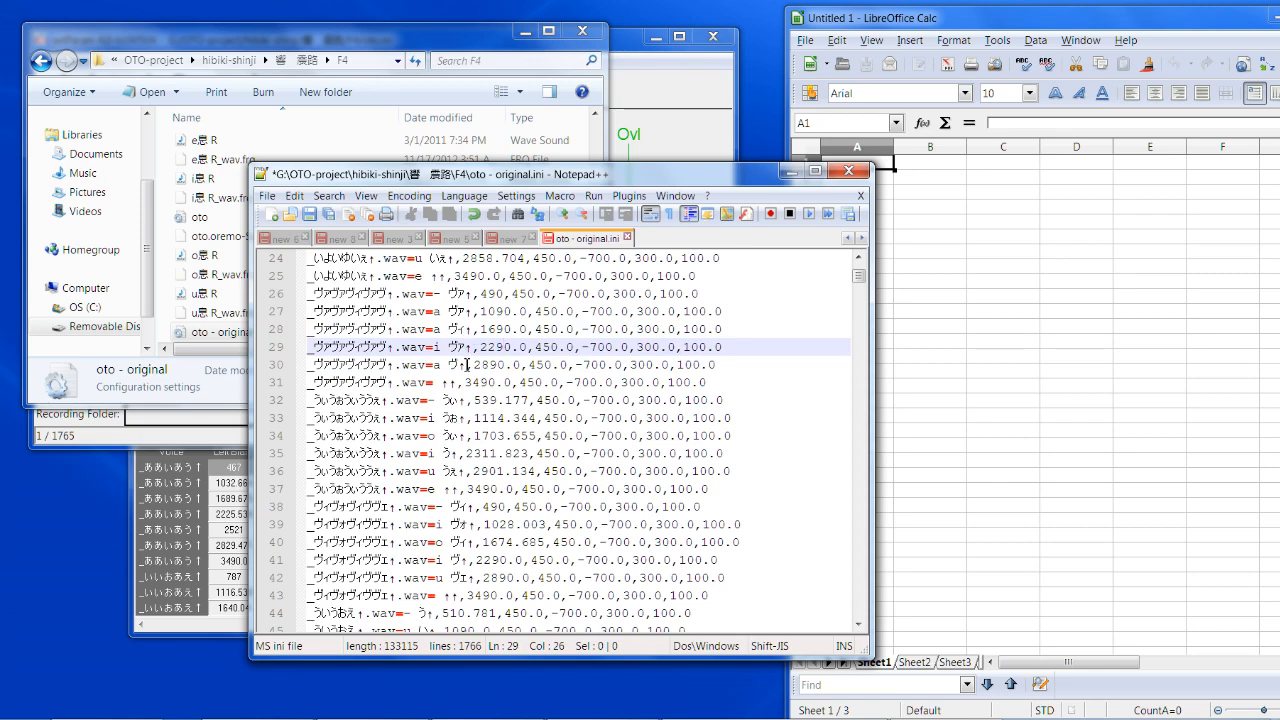
Step: Review the remaining ヴ entries nearby and search the file for further occurrences of ヴェ
scroll(467, 364, down, 2)
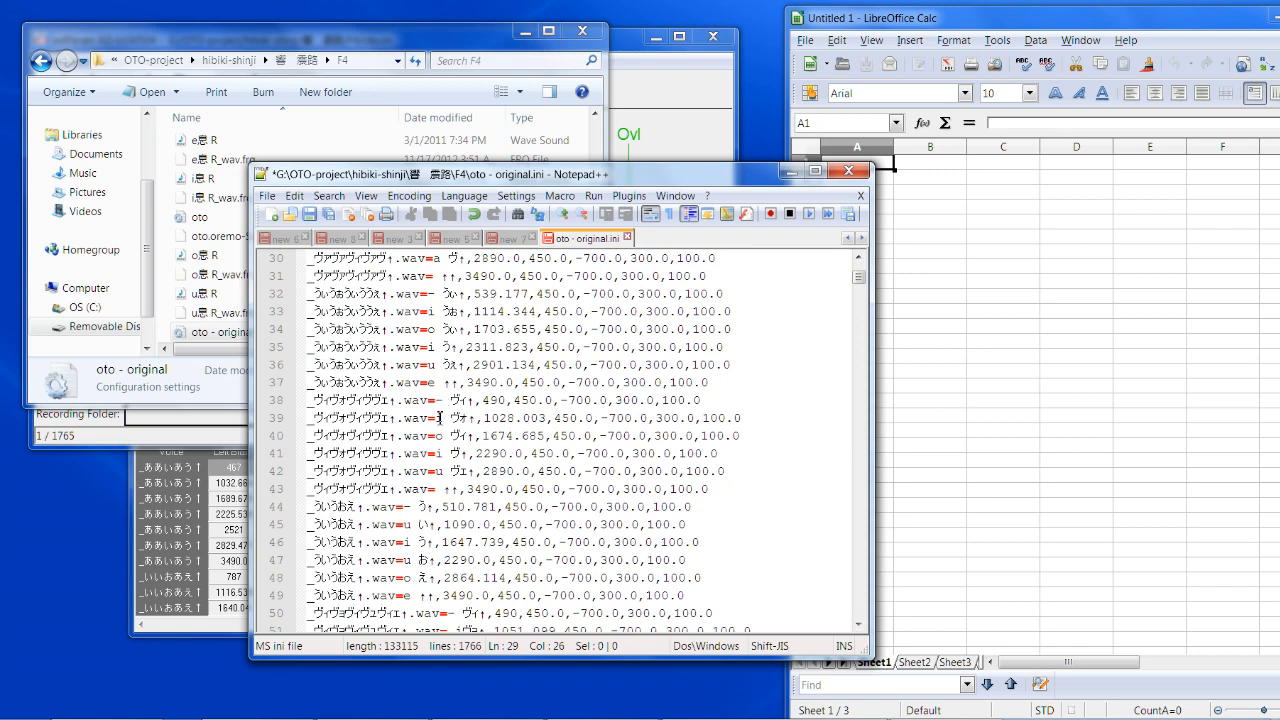
scroll(443, 482, up, 2)
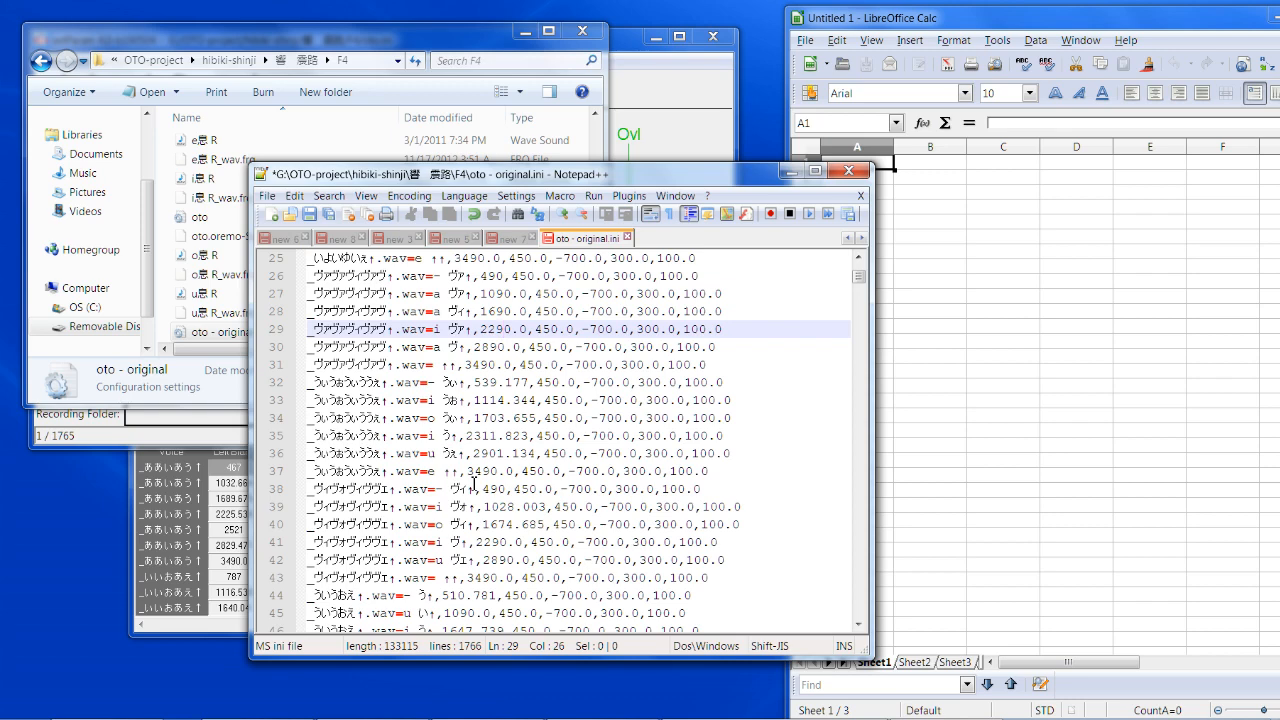
scroll(473, 484, down, 1)
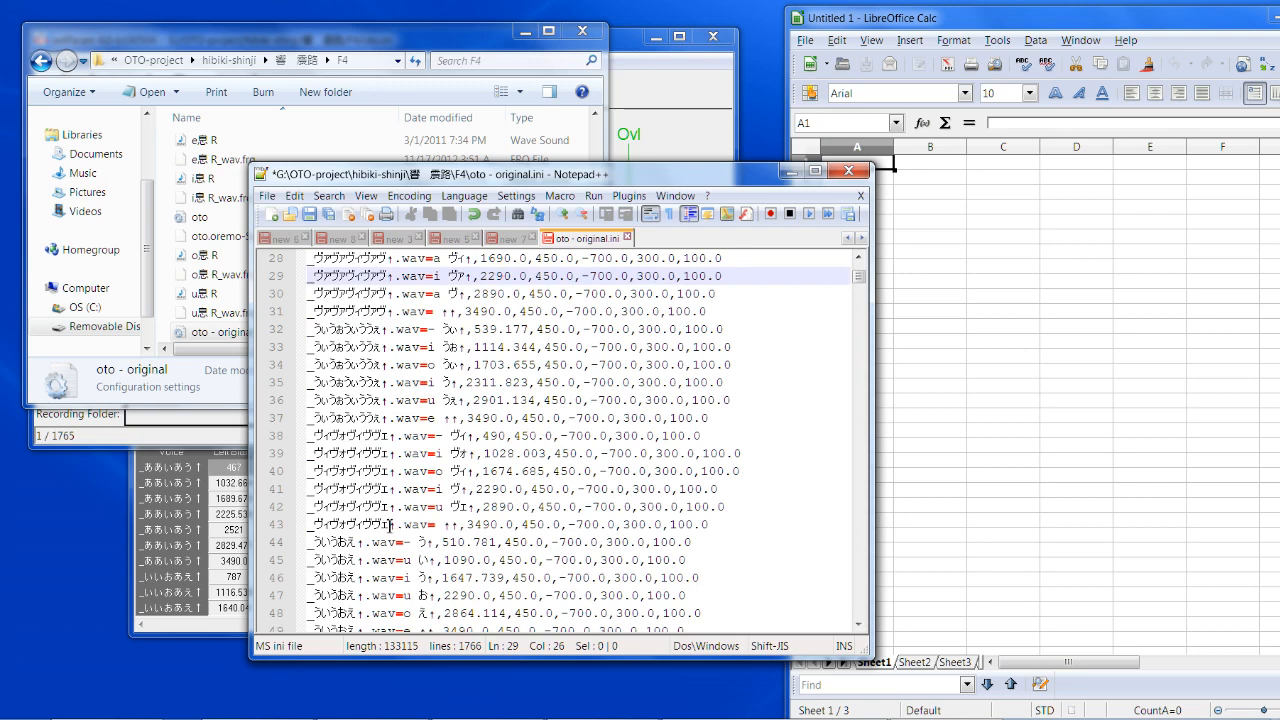
drag(386, 526, 378, 530)
key(ctrl+f)
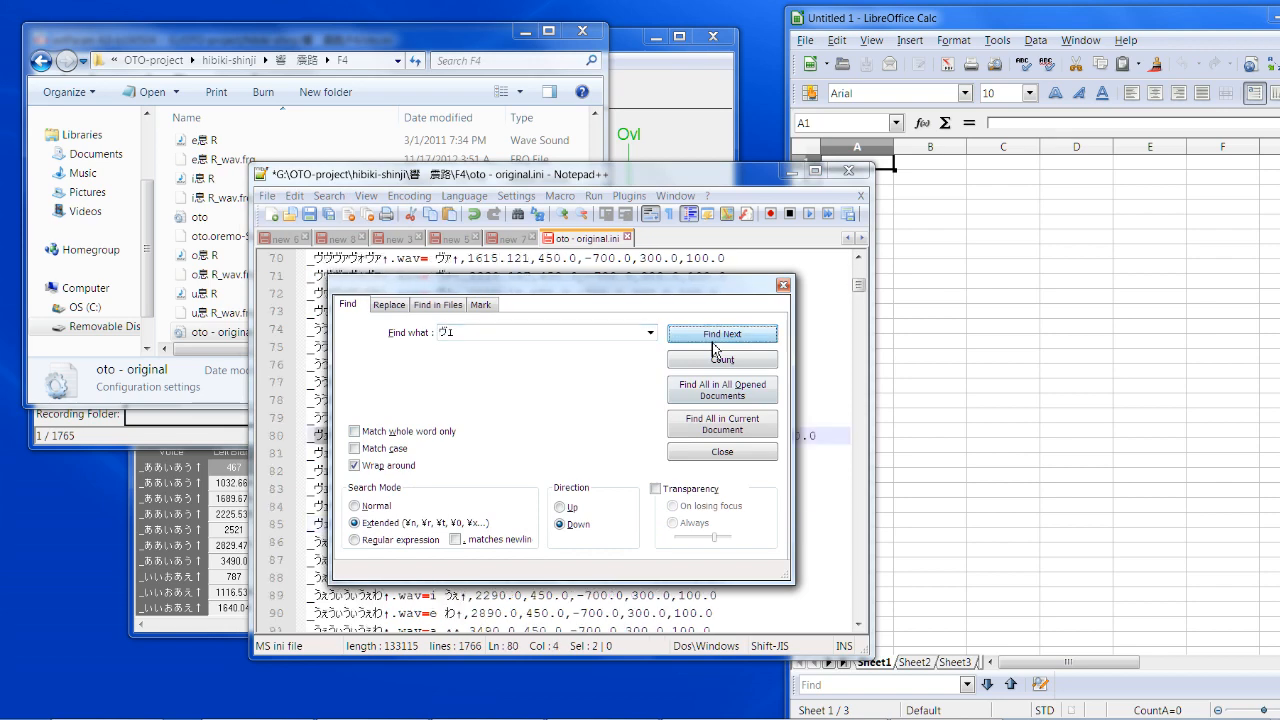
click(713, 340)
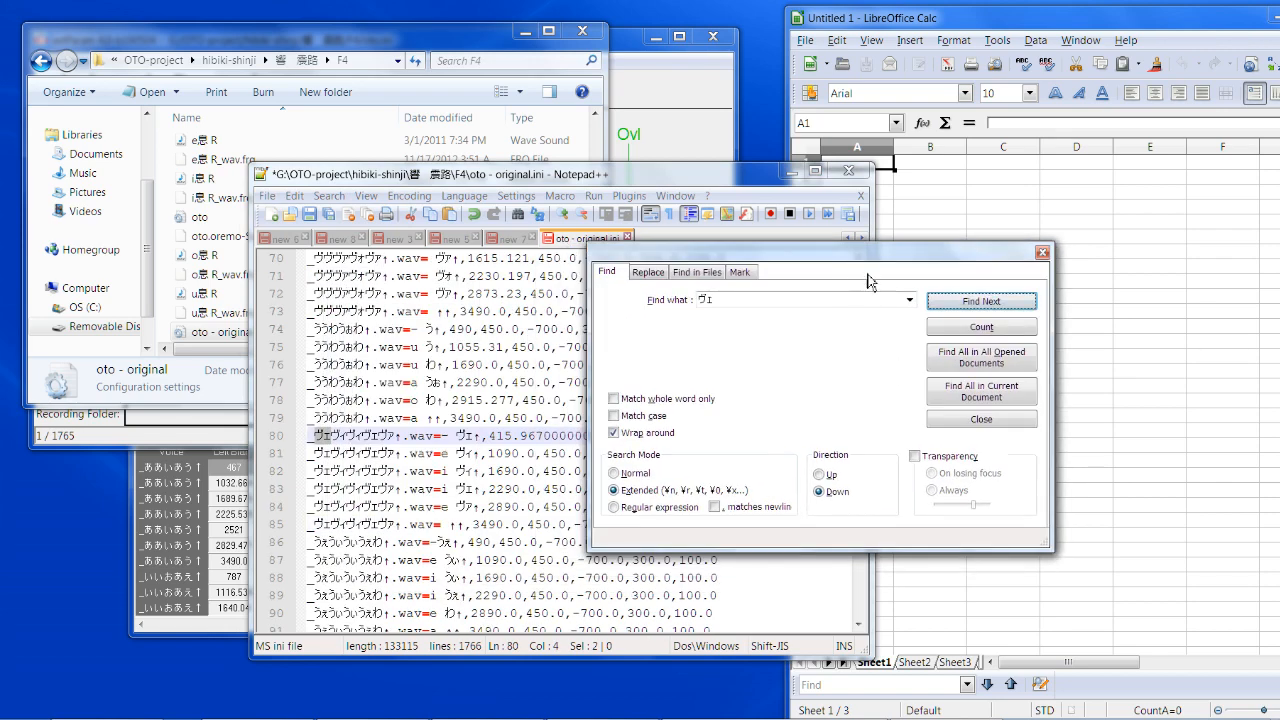
click(989, 304)
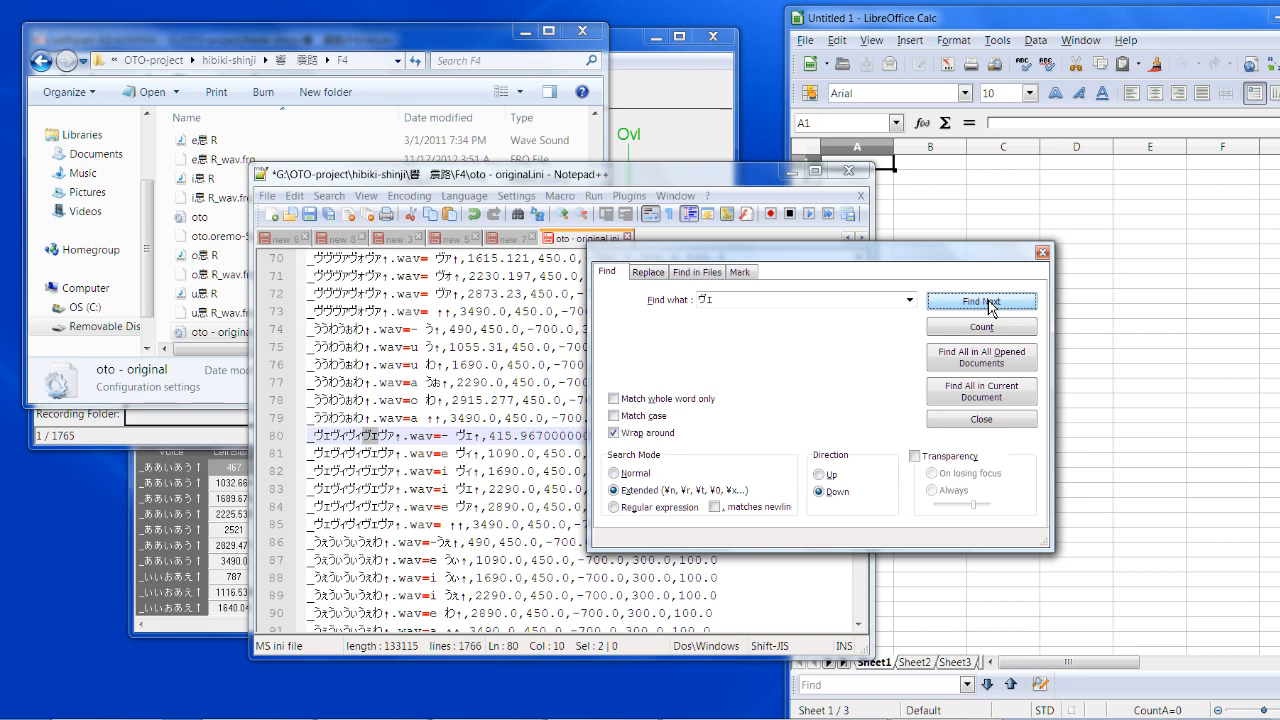
click(989, 304)
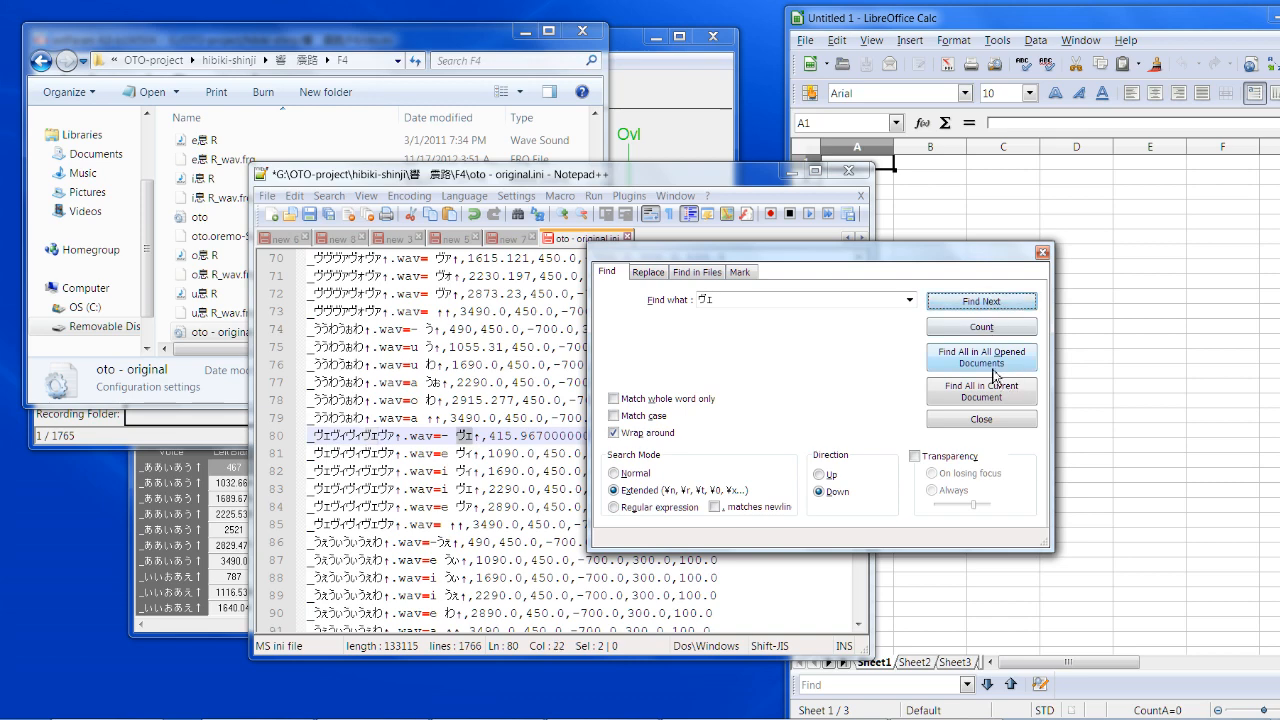
click(1043, 252)
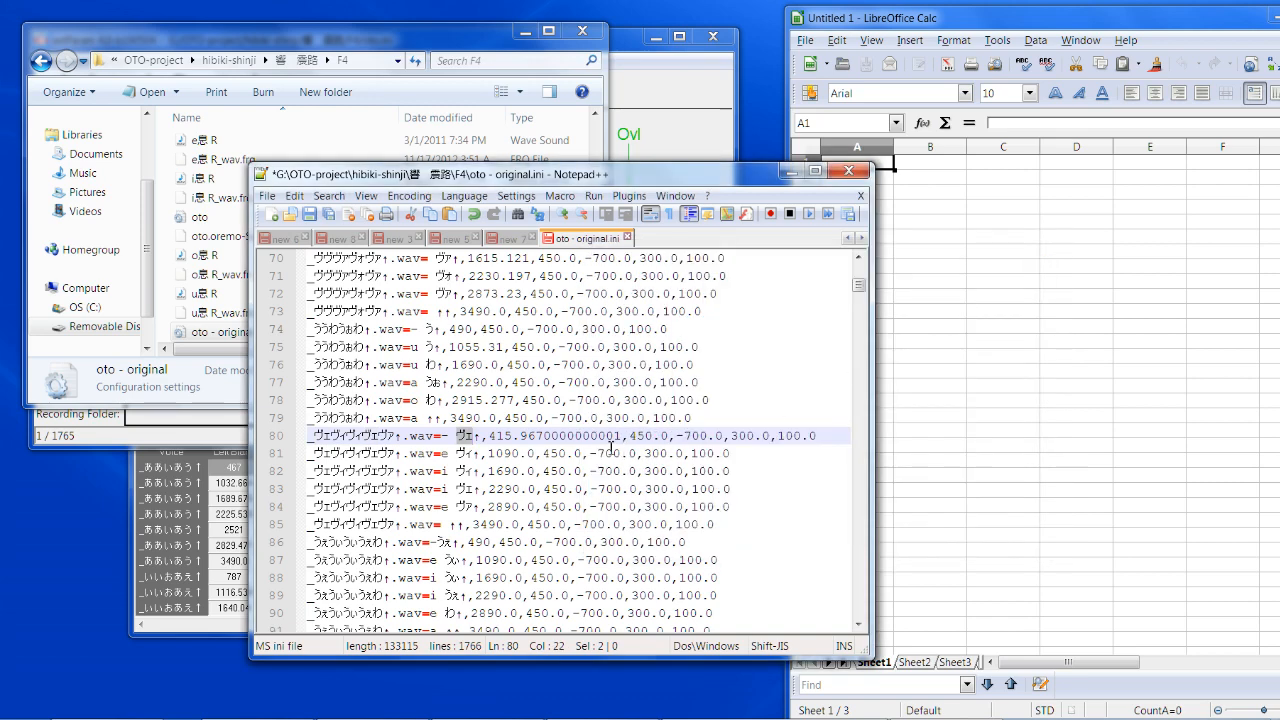
Step: Add the missing vowel prefixes u, u, a and o before the ヴ aliases on lines 69 to 72
click(609, 452)
scroll(609, 452, up, 4)
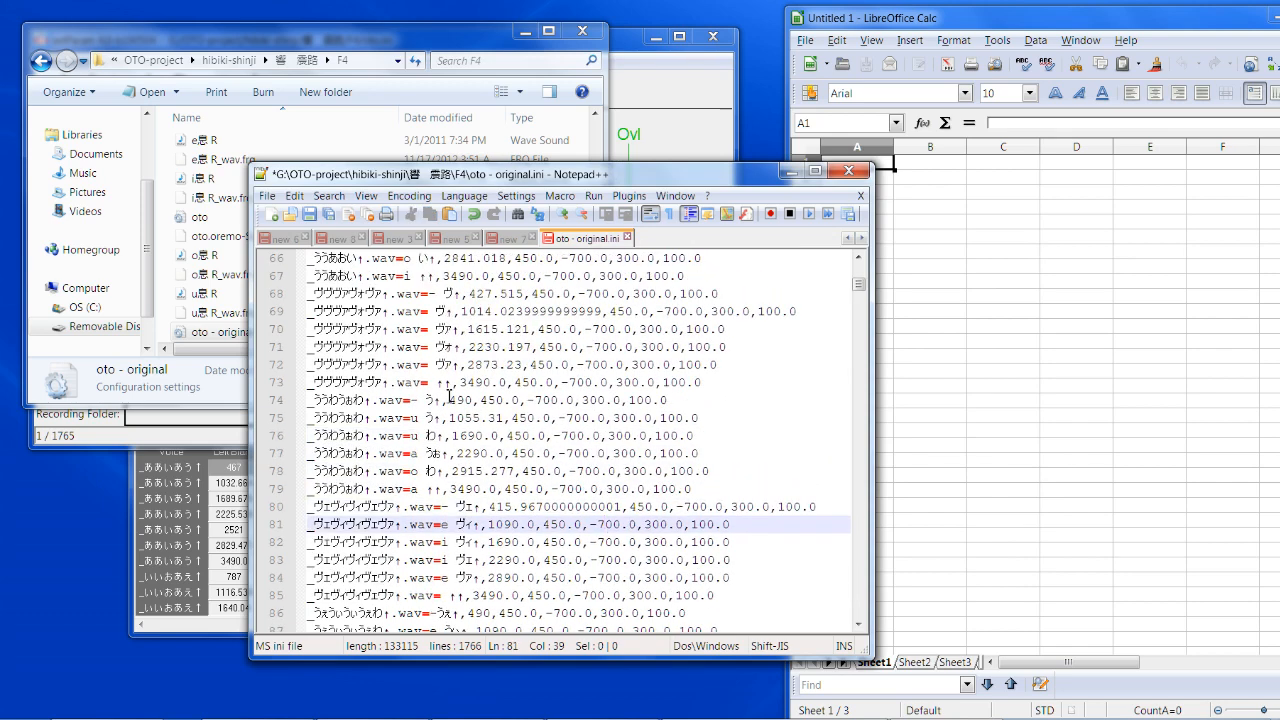
click(430, 312)
text(u)
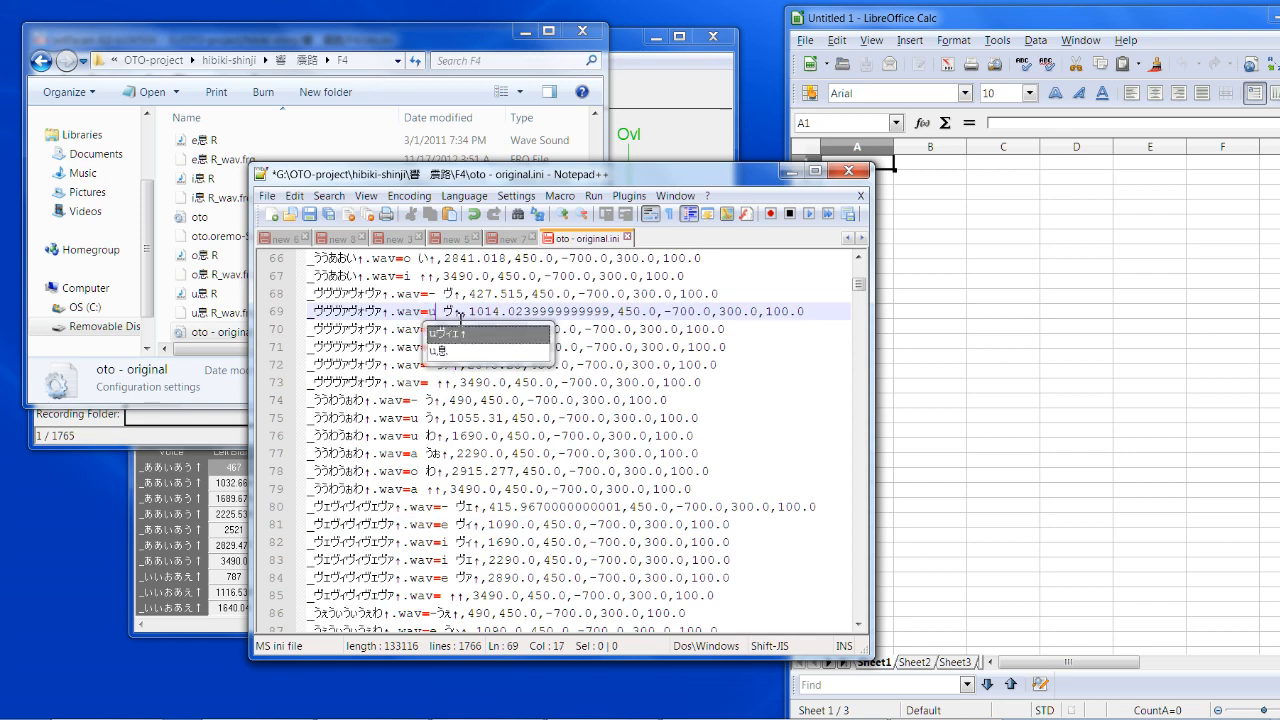
click(489, 311)
click(429, 328)
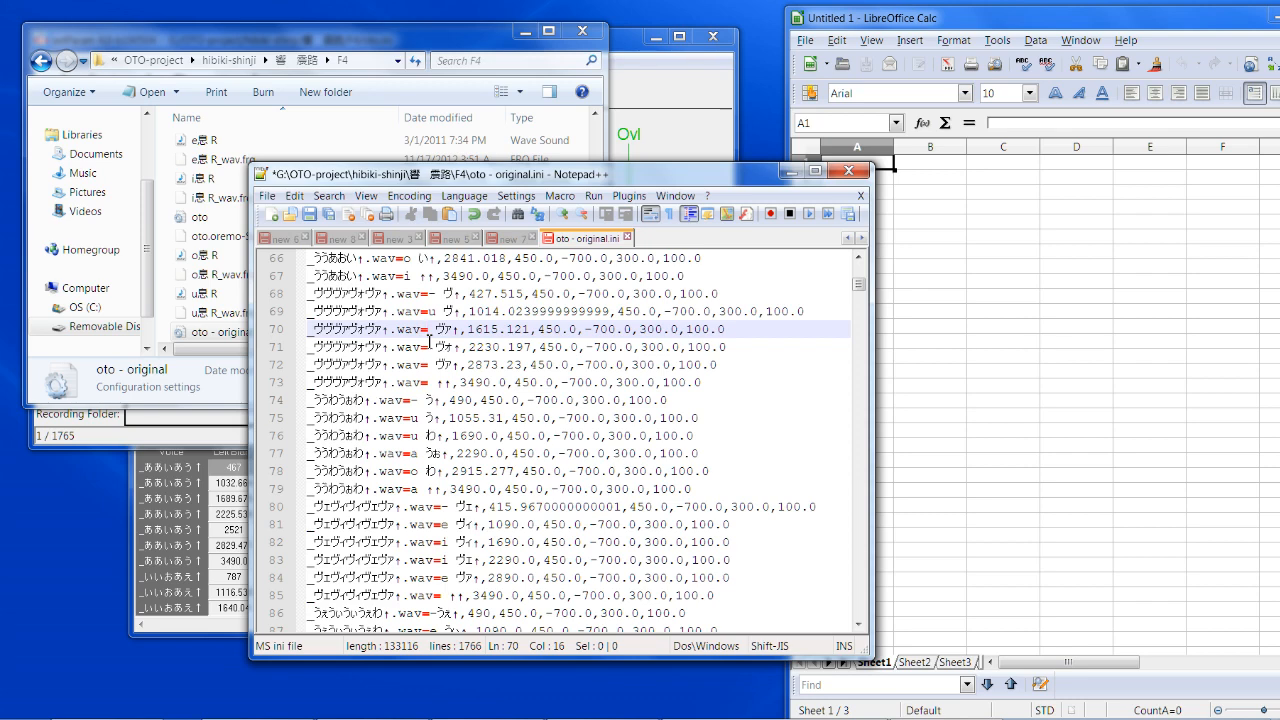
text(u)
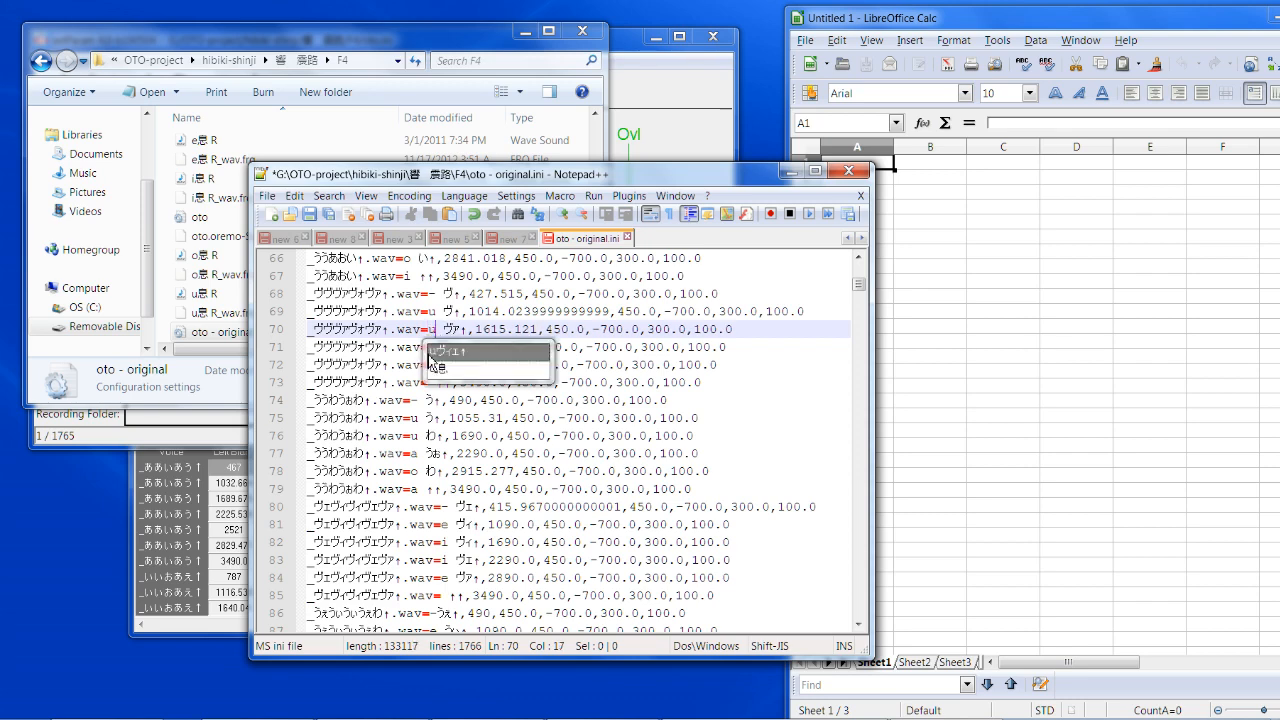
click(429, 347)
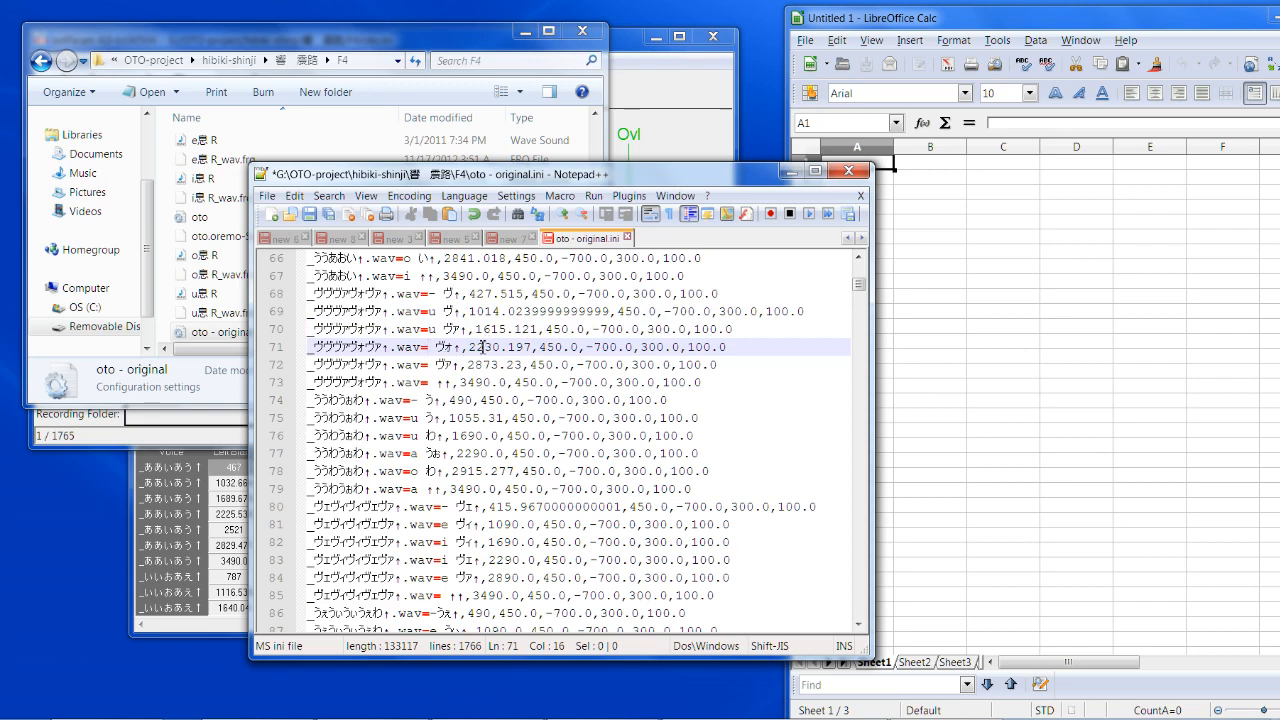
text(a)
click(434, 366)
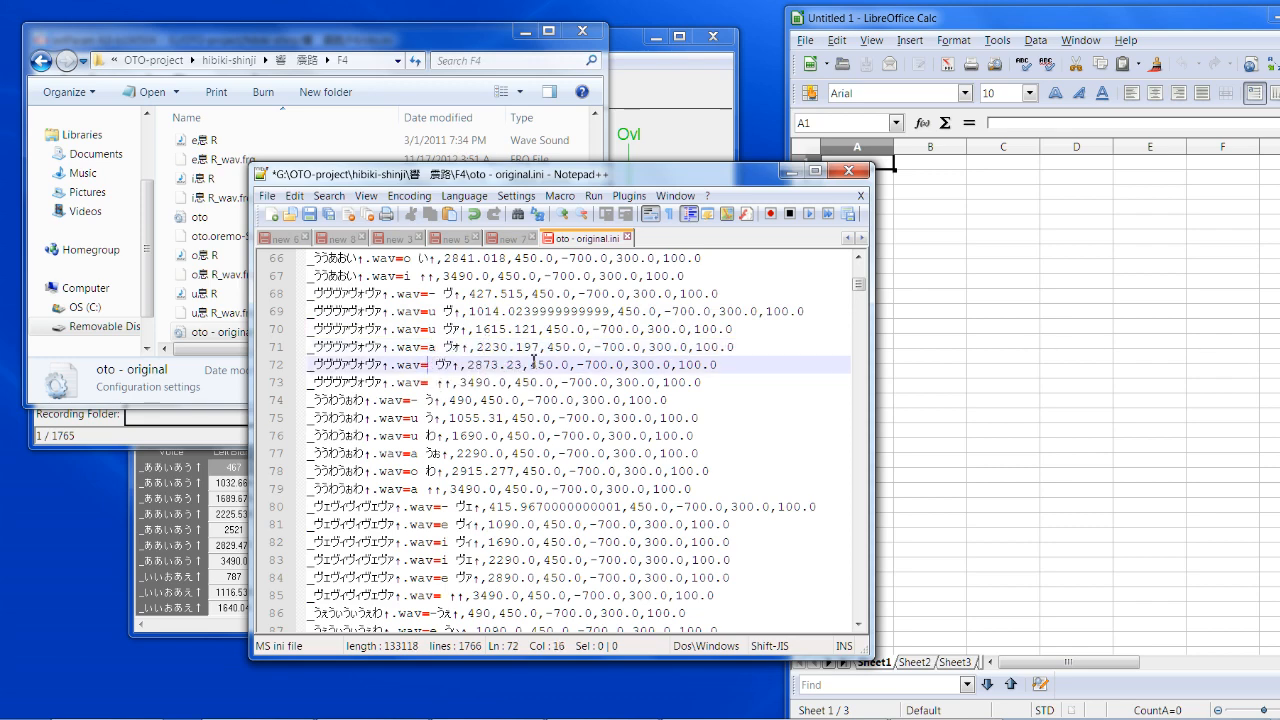
text(o)
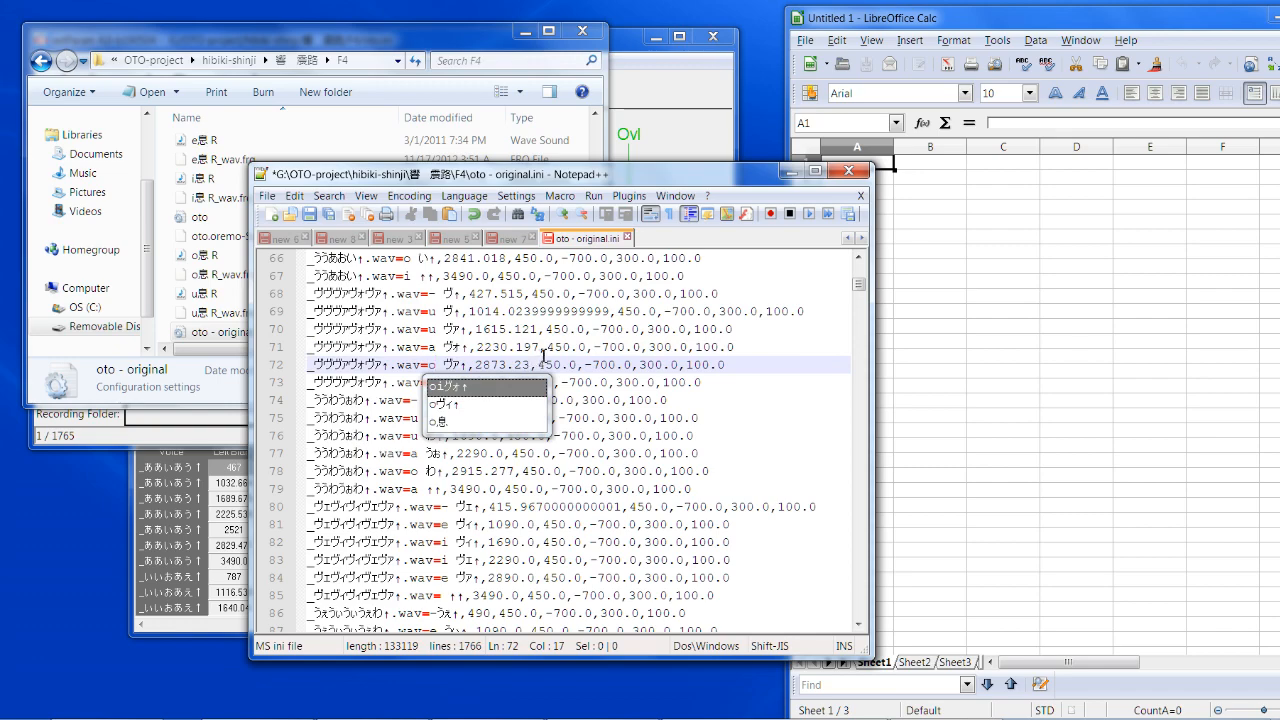
click(543, 353)
Step: Check the following ヴ entries, open the Replace function and copy the "↑," ending of the alias on line 108
scroll(543, 353, down, 6)
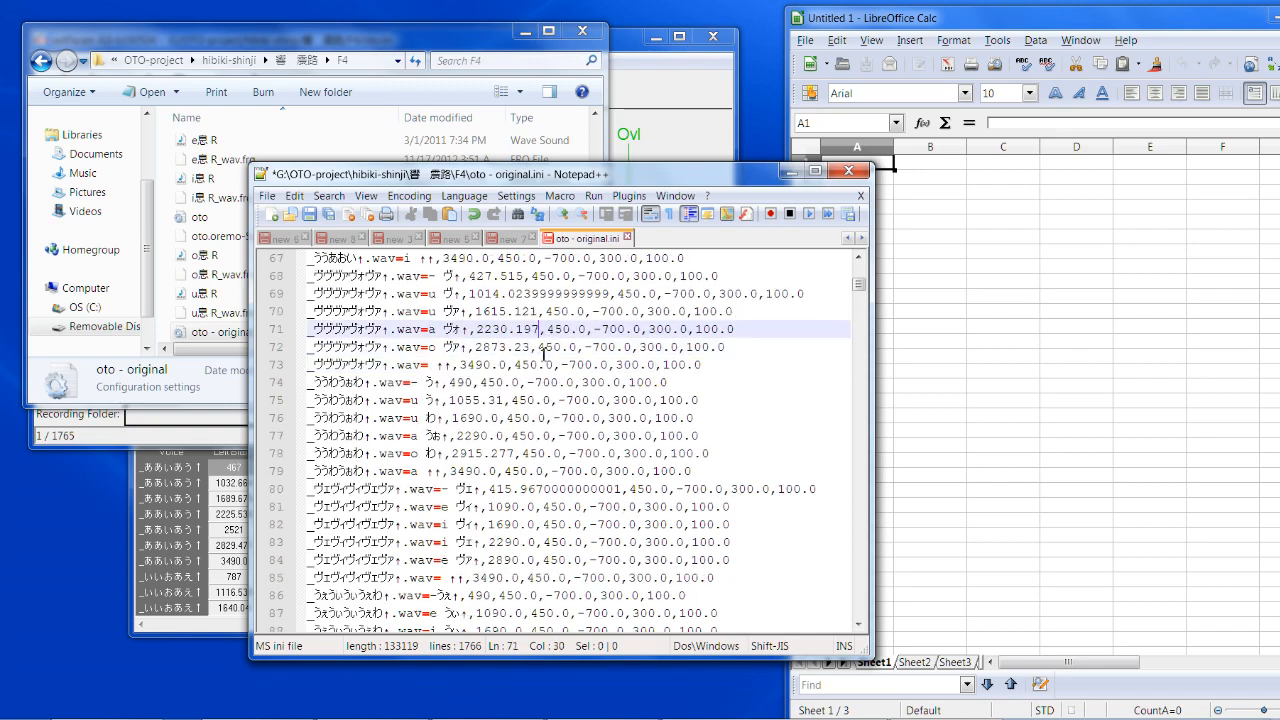
scroll(541, 356, down, 6)
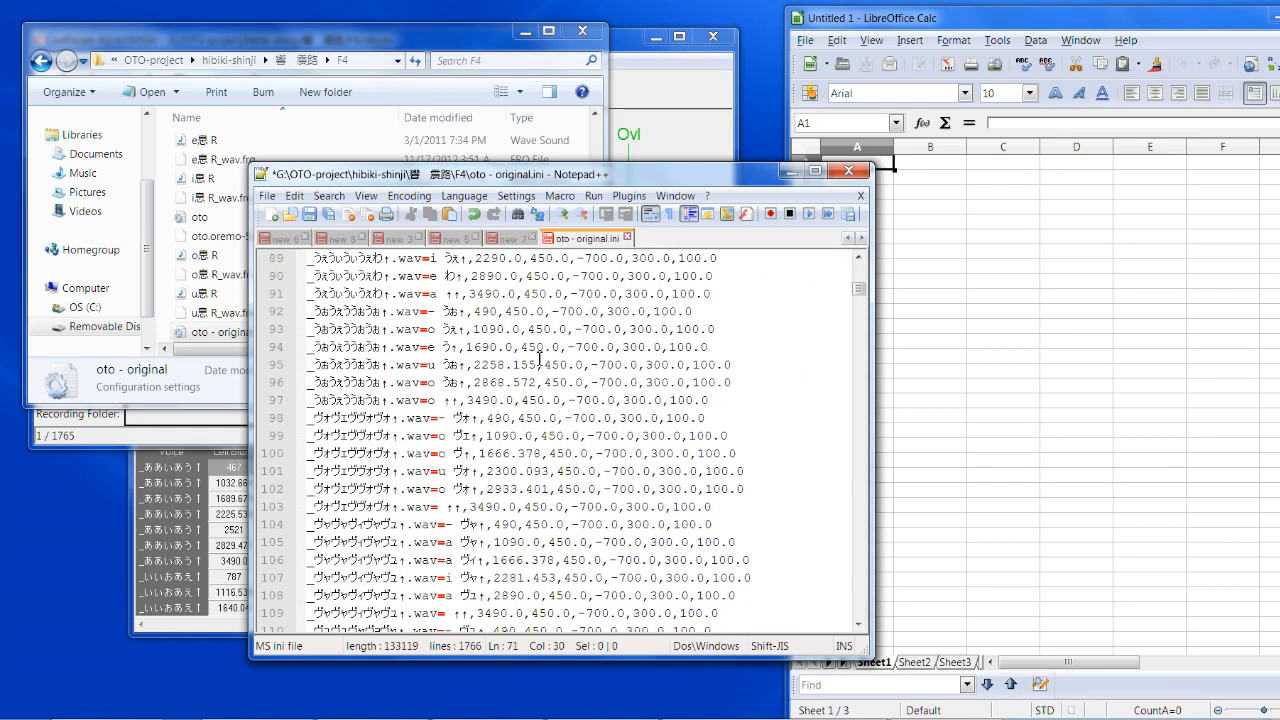
click(458, 506)
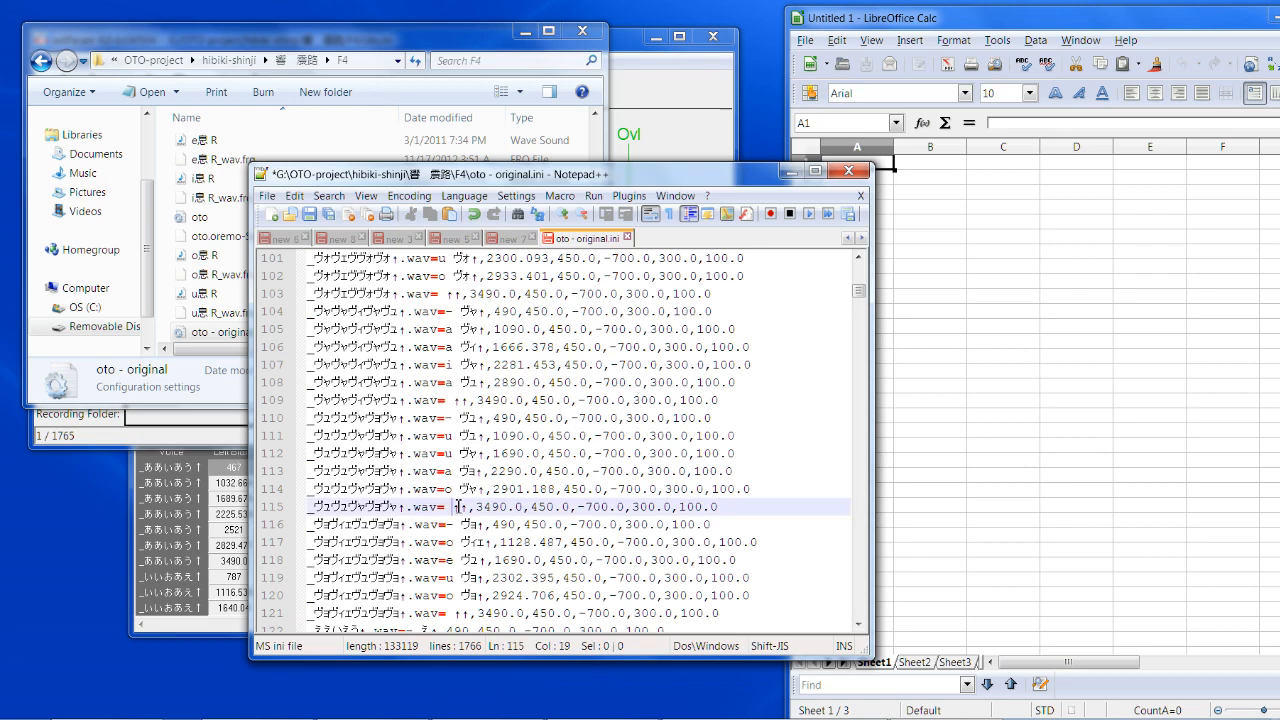
key(ctrl+a)
double_click(578, 436)
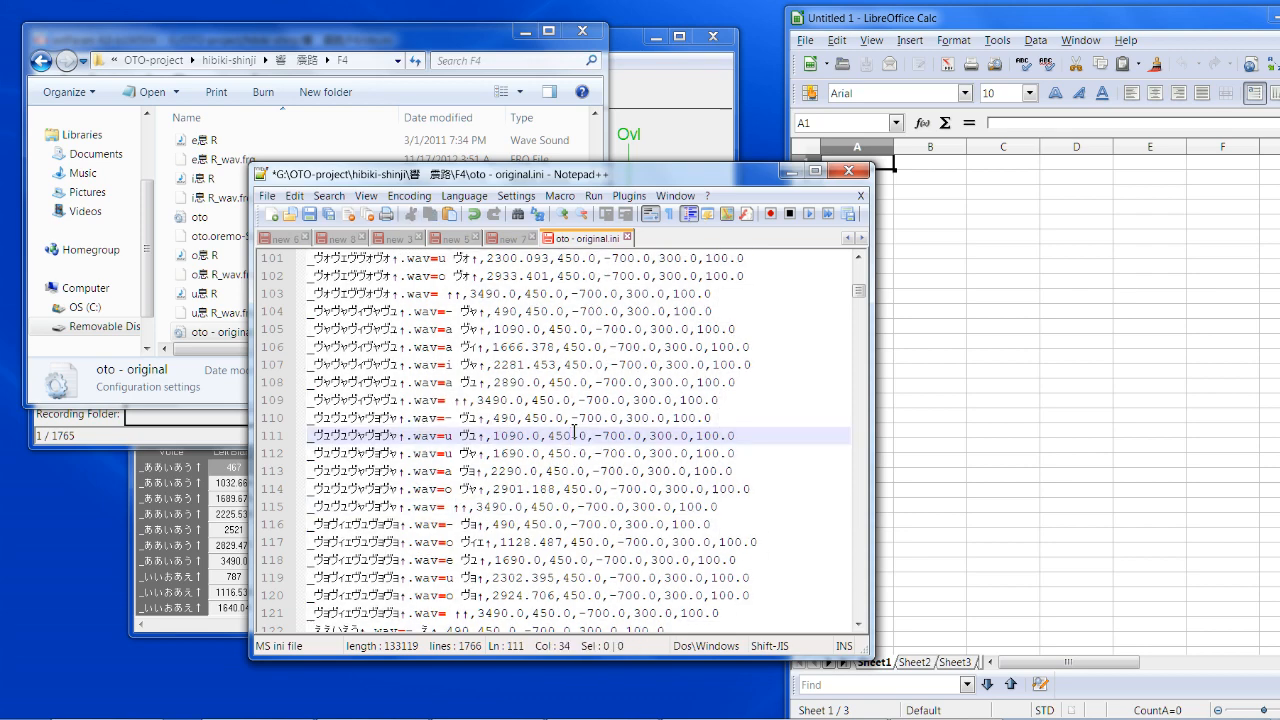
key(ctrl+f)
click(648, 271)
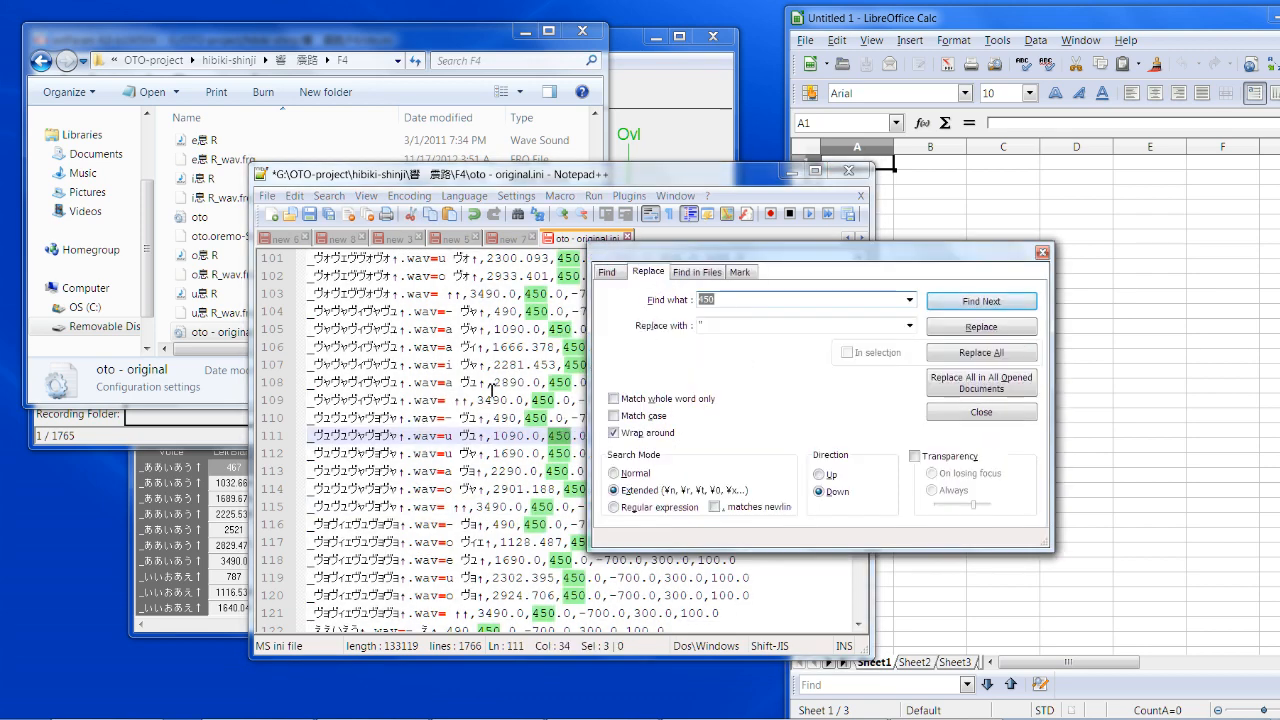
click(480, 383)
click(492, 383)
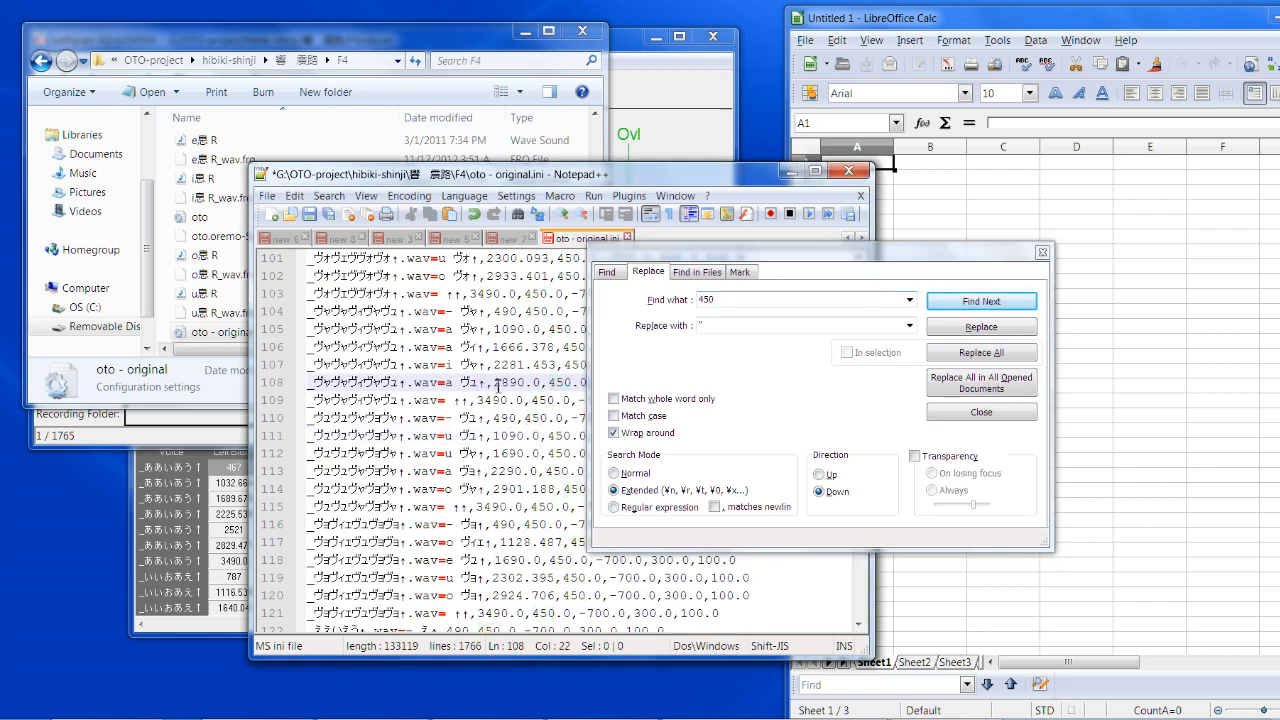
drag(493, 386, 482, 386)
key(ctrl+c)
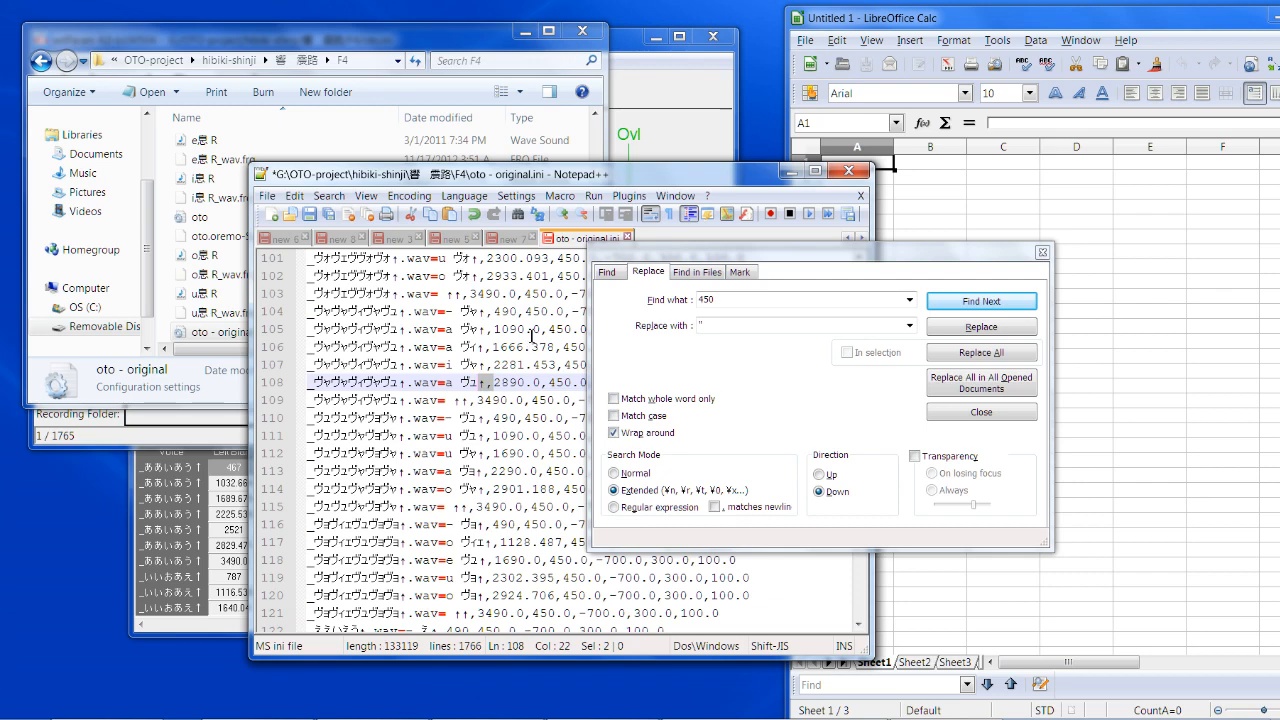
Step: Replace every "↑," with "," throughout the file to strip the arrow from the alias endings
double_click(729, 300)
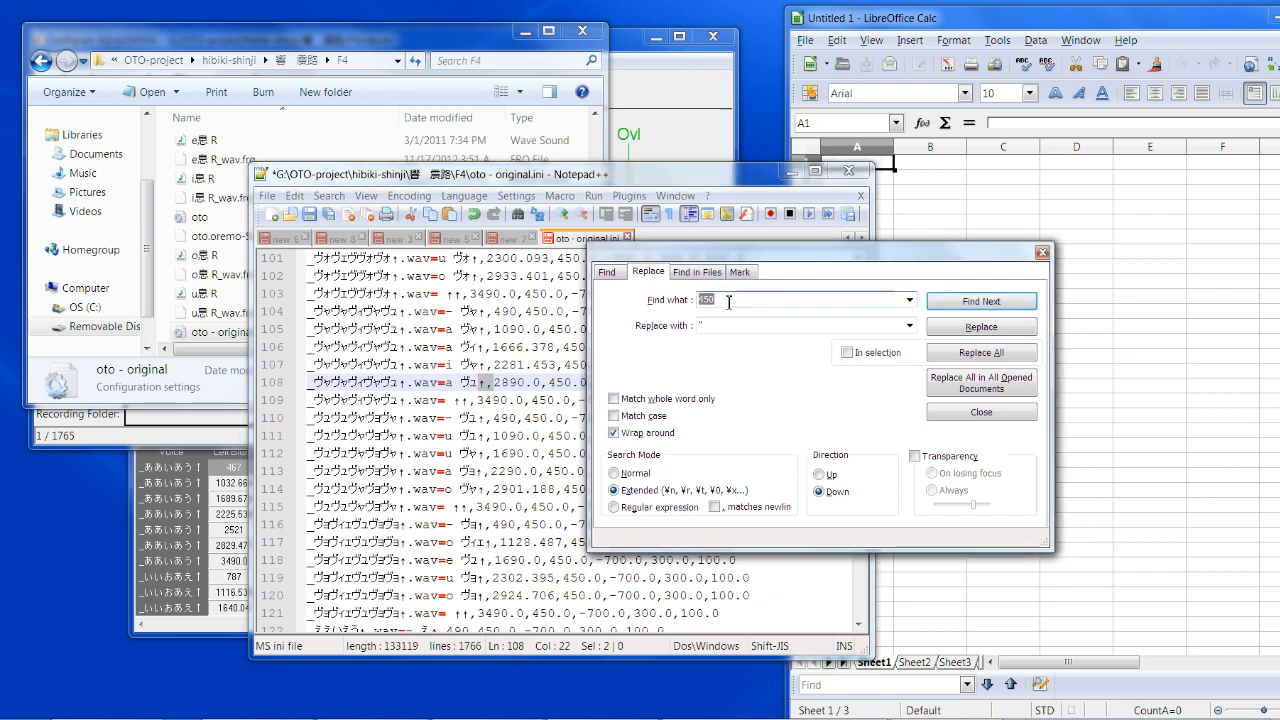
key(ctrl+v)
click(700, 326)
key(ctrl+v)
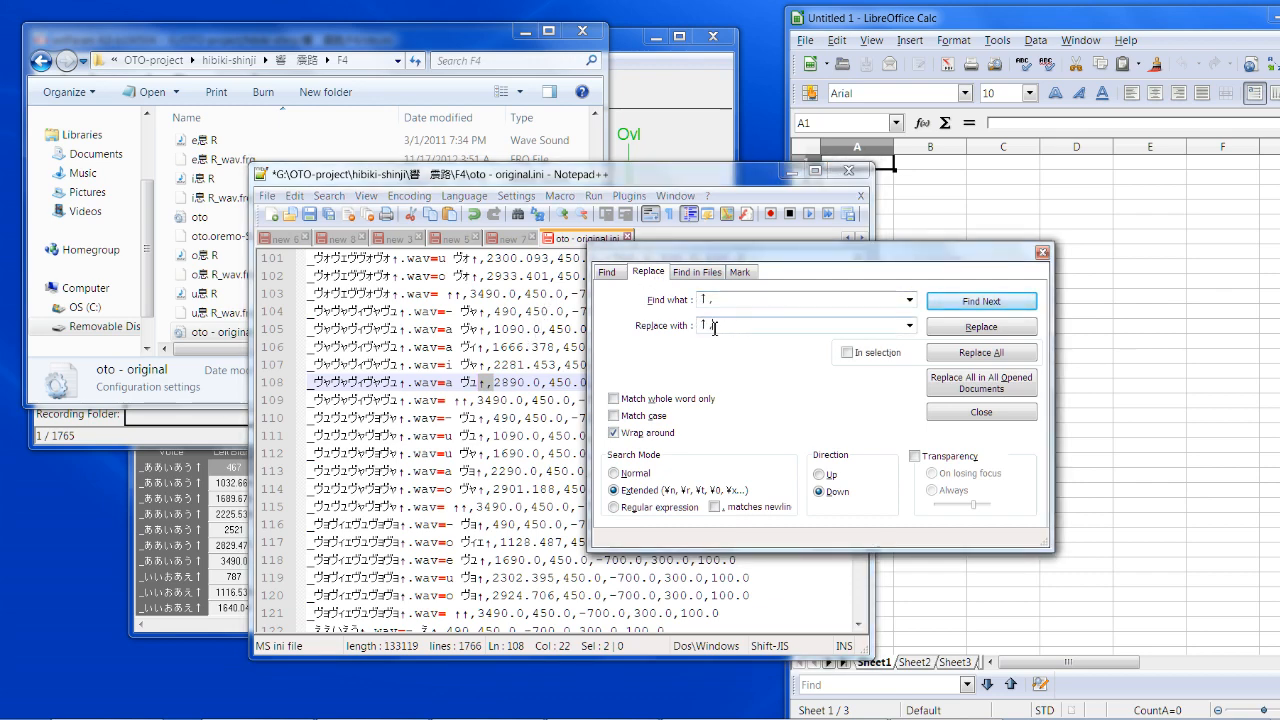
click(706, 326)
key(BackSpace)
click(980, 353)
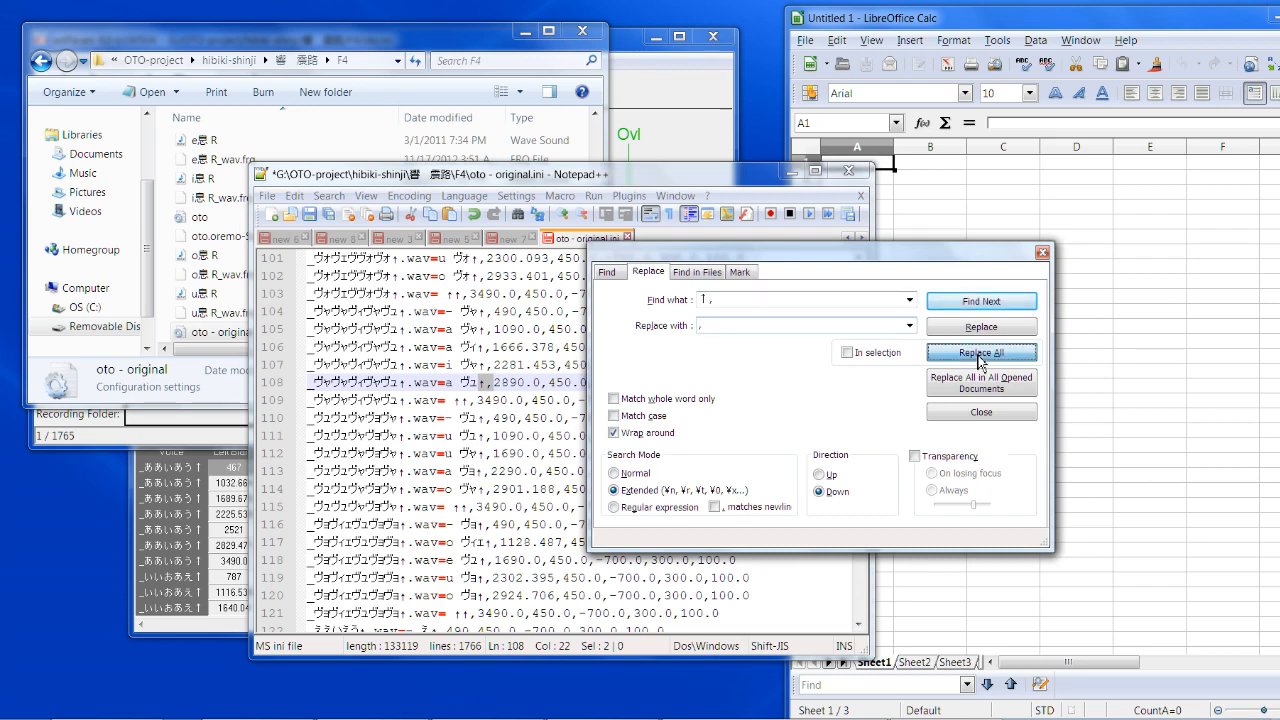
Step: Minimize the F4 folder window and select the entire text of oto - original.ini
drag(463, 305, 583, 436)
click(533, 35)
click(533, 35)
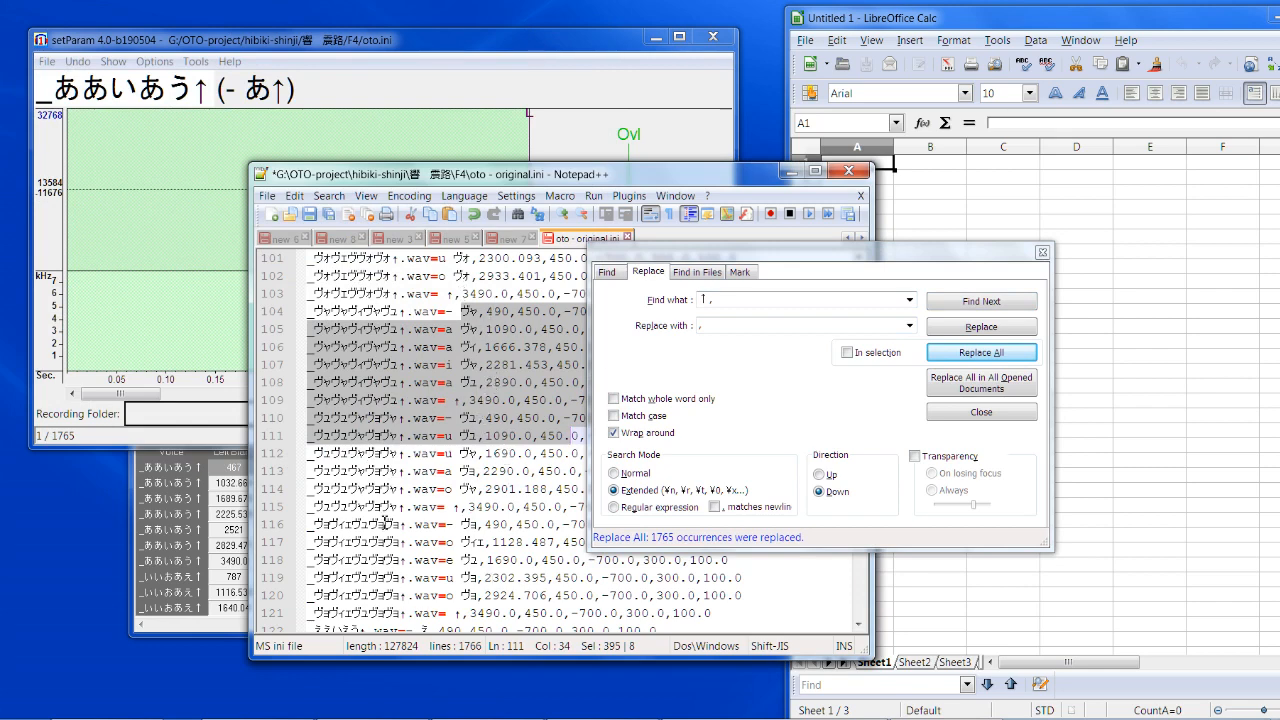
click(393, 455)
key(ctrl+a)
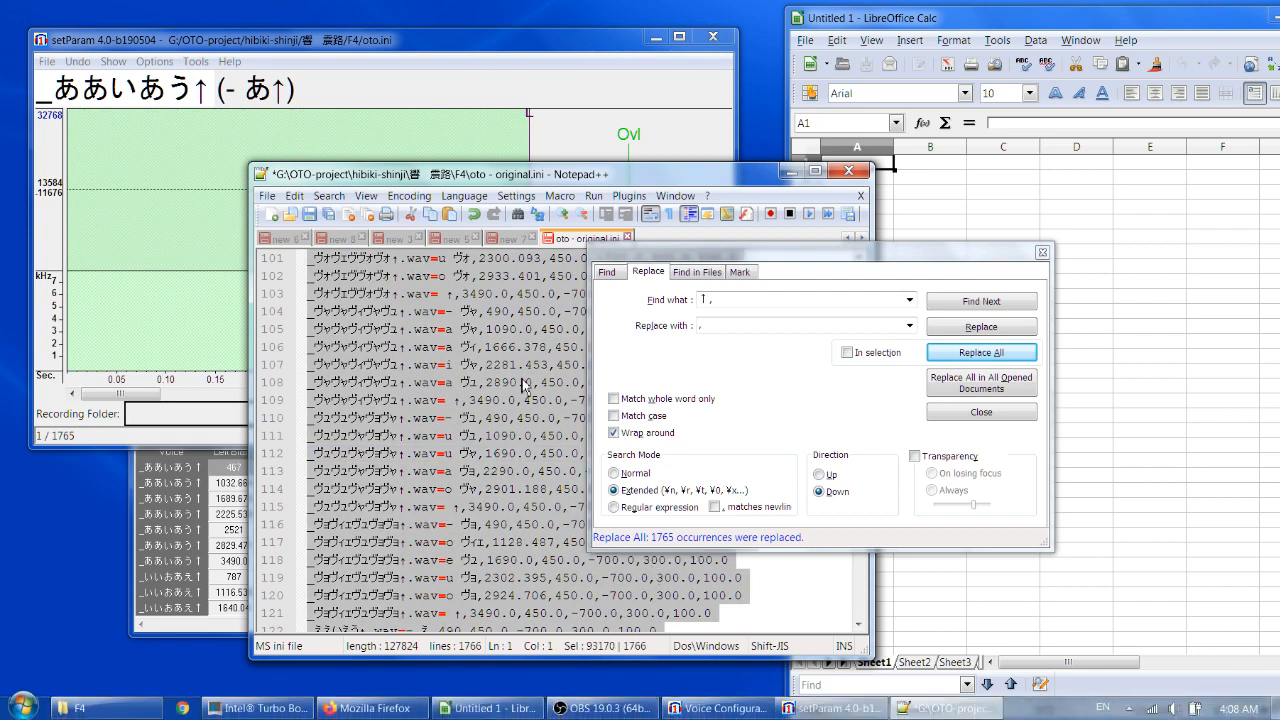
Step: Save oto - original.ini with the arrow replacement undone, and redo the replacement in the open text
click(522, 380)
key(ctrl+z)
click(497, 347)
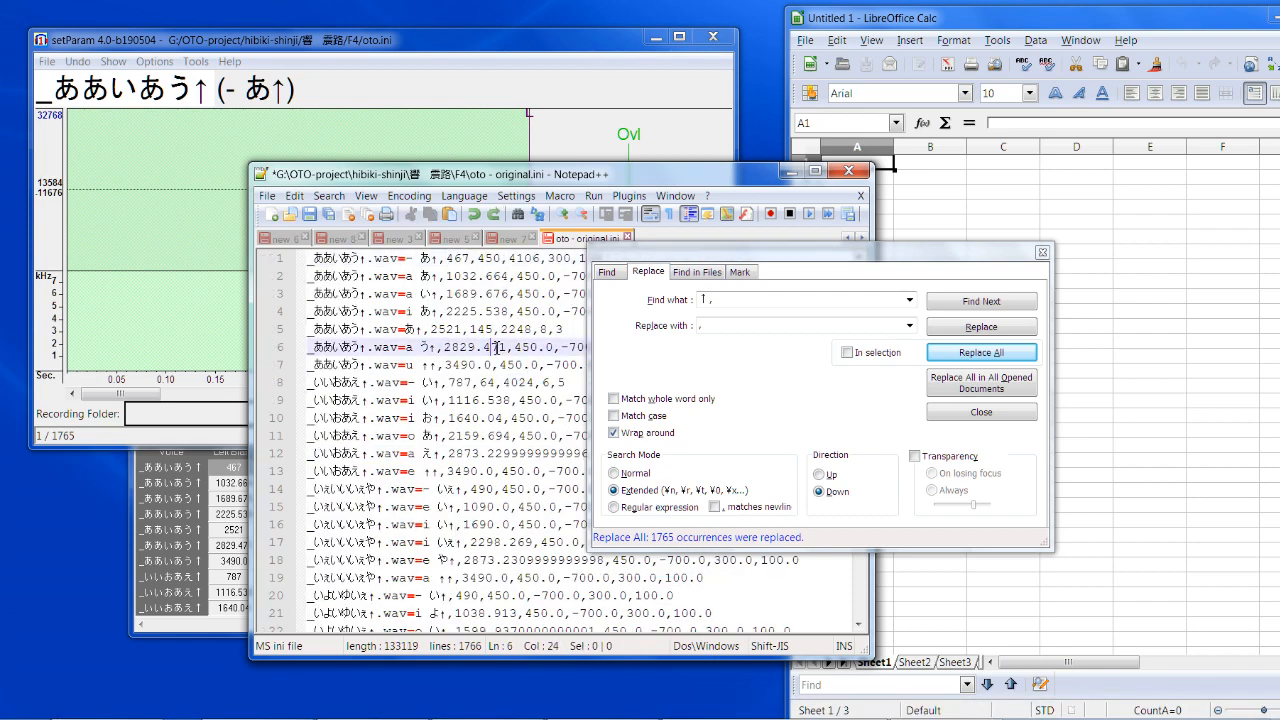
key(ctrl+s)
key(ctrl+y)
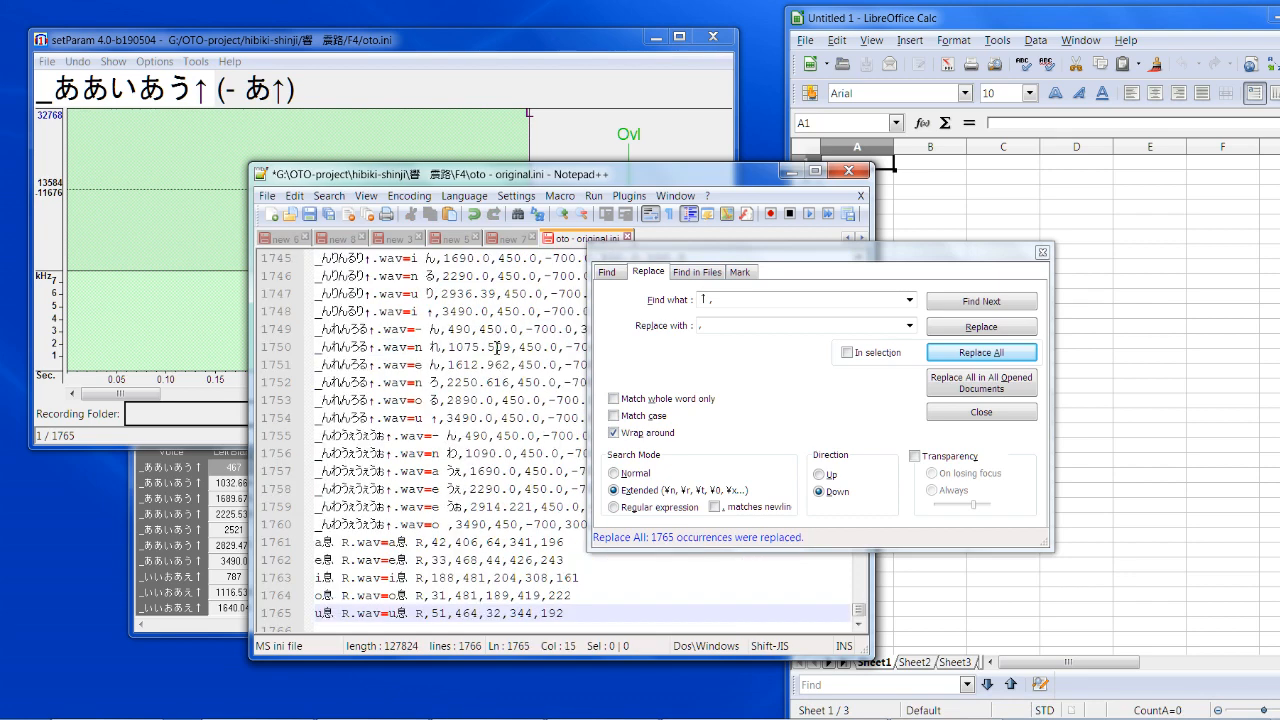
Step: Copy all the arrow-free entries into the first text box of the converter page in Firefox and run its first conversion
key(ctrl+a)
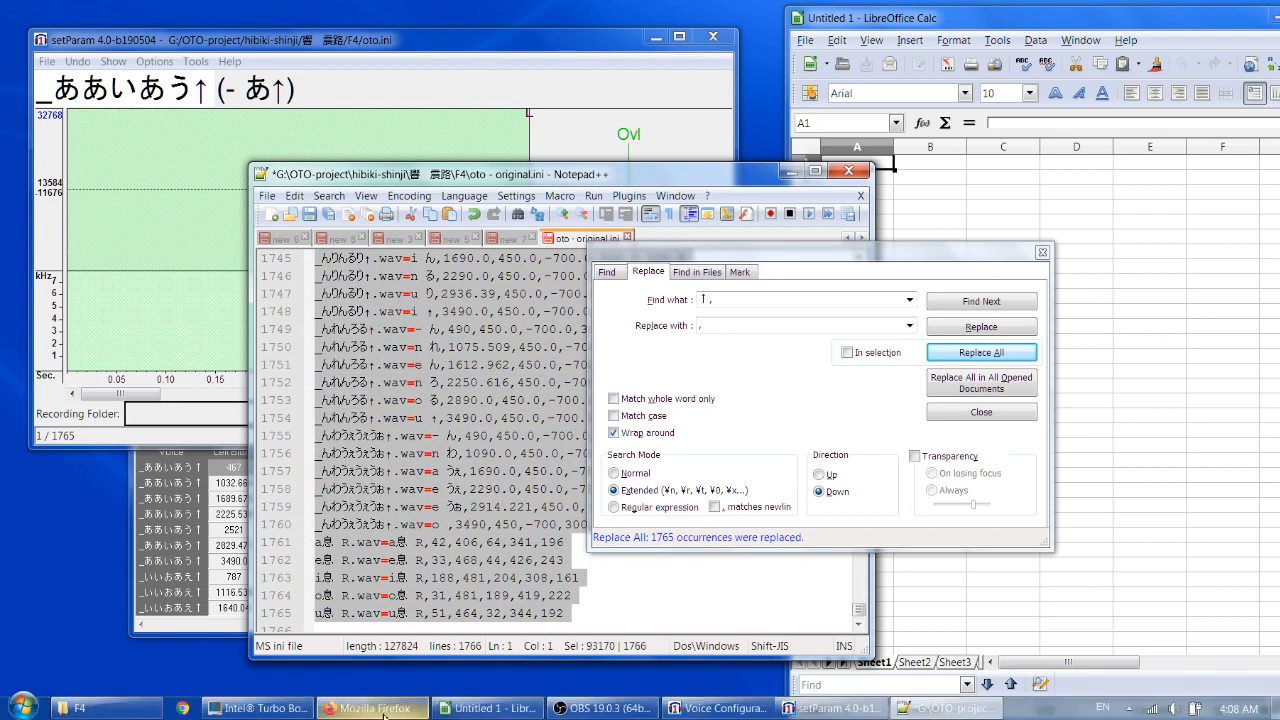
click(384, 714)
click(119, 327)
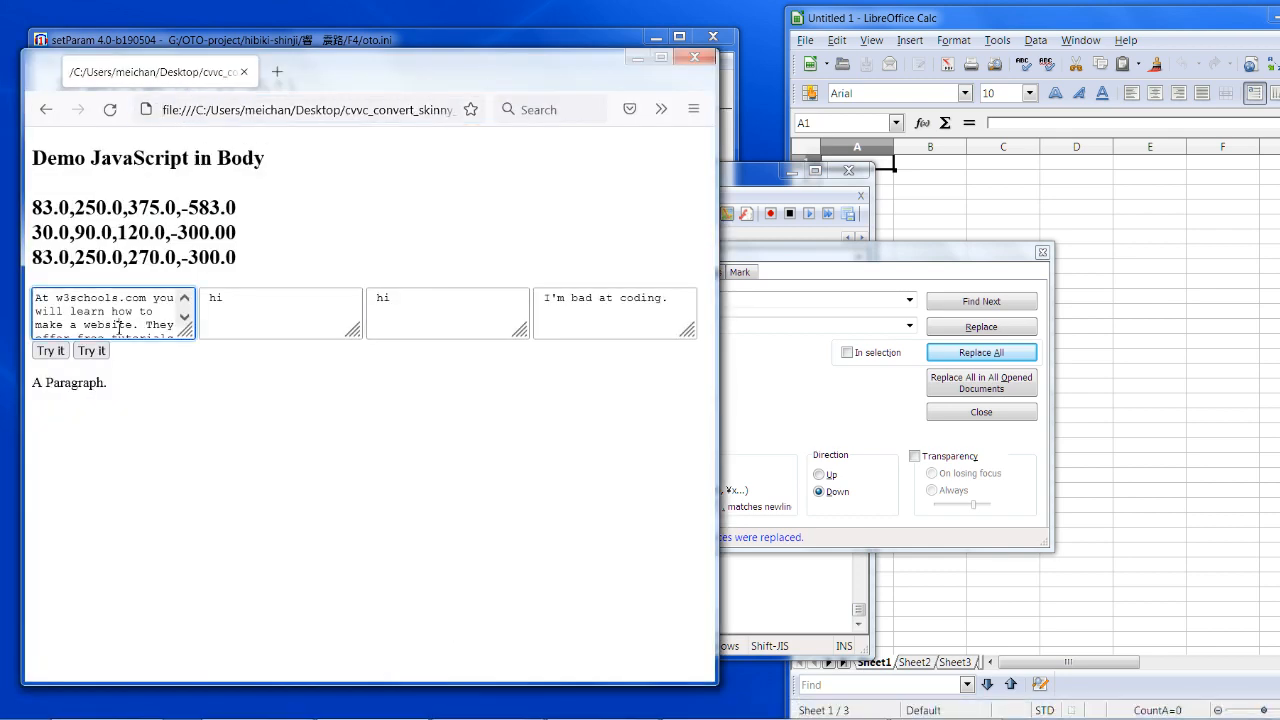
key(ctrl+a)
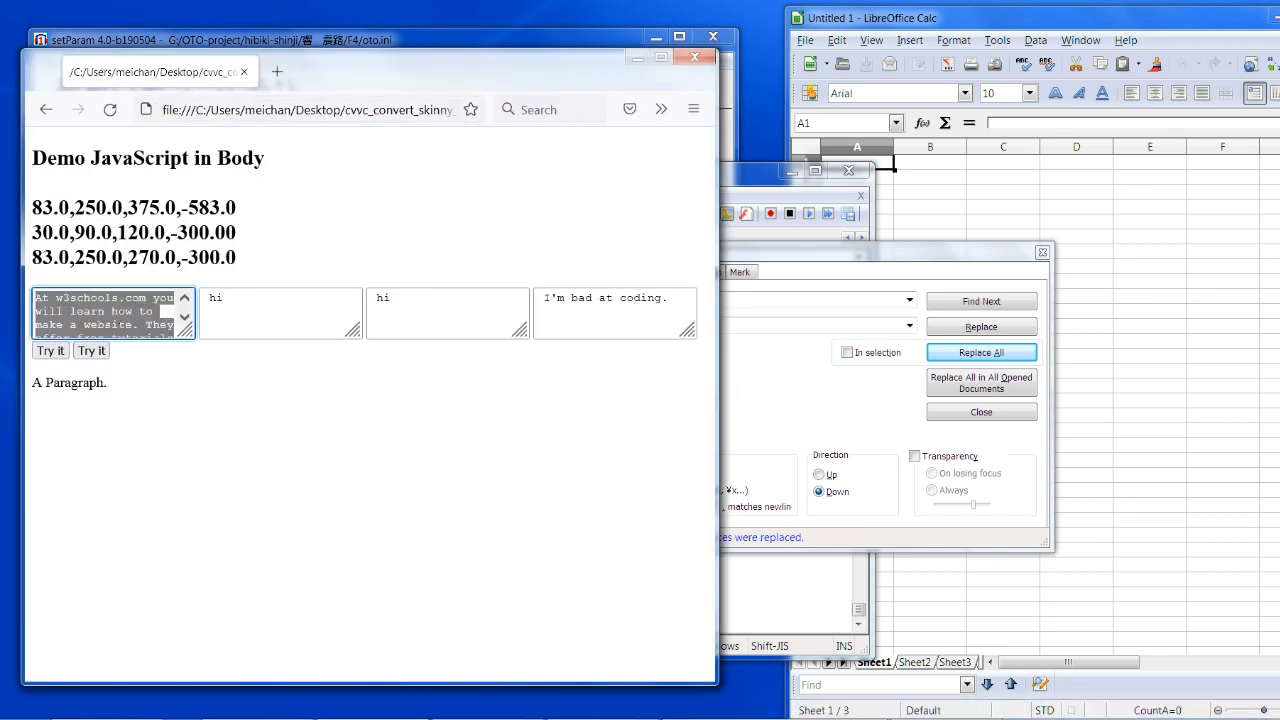
key(ctrl+v)
scroll(152, 319, up, 3)
scroll(136, 324, down, 2)
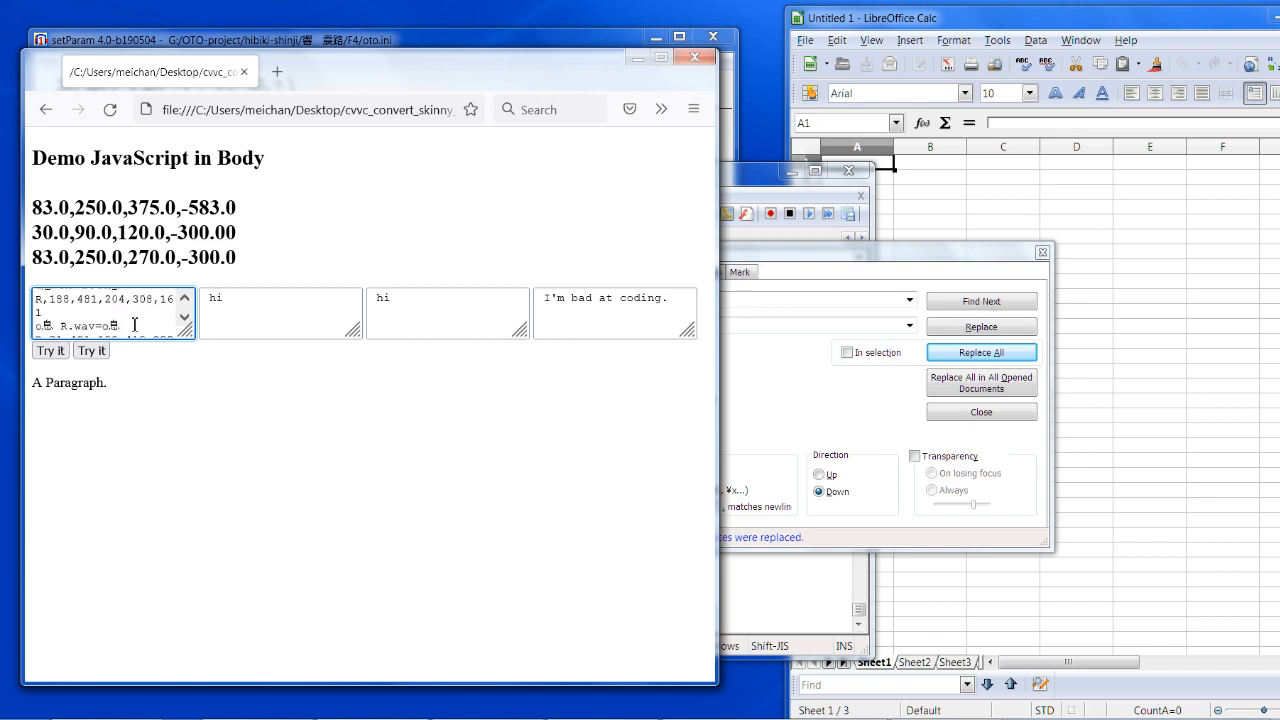
click(60, 358)
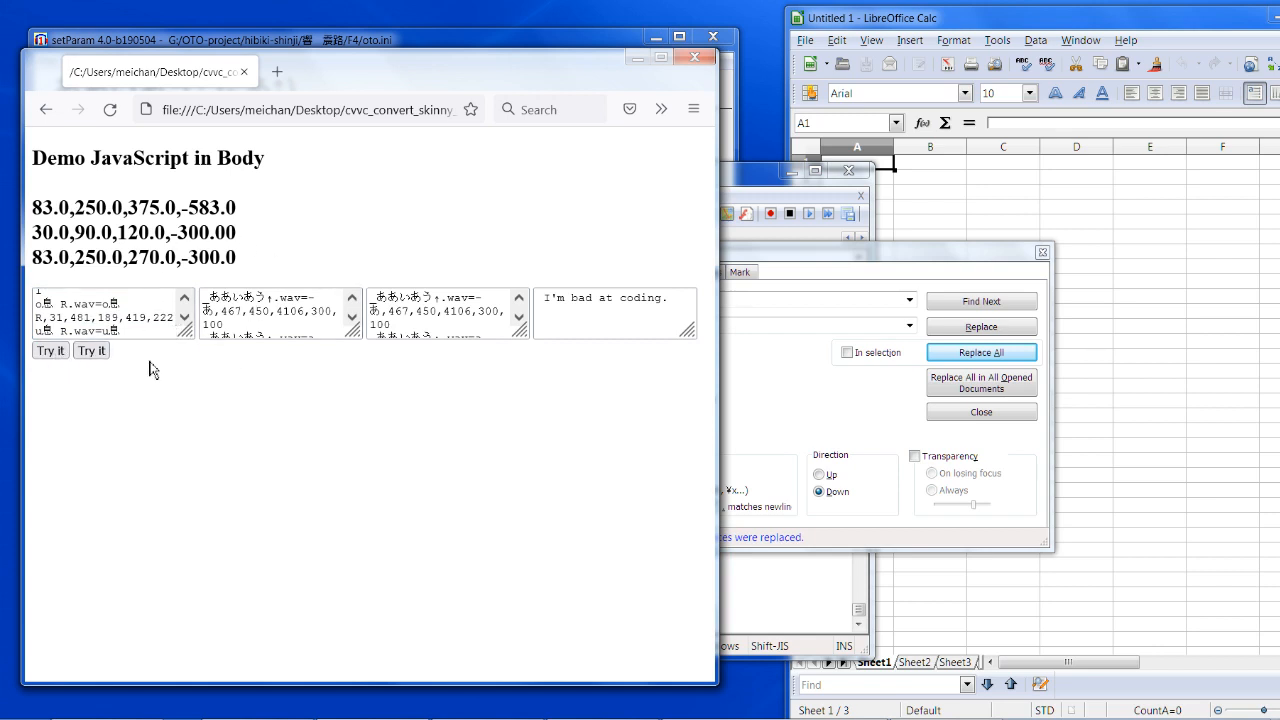
Step: Empty the converter's first text box and rerun the first conversion to blank the output boxes
click(144, 325)
key(ctrl+a)
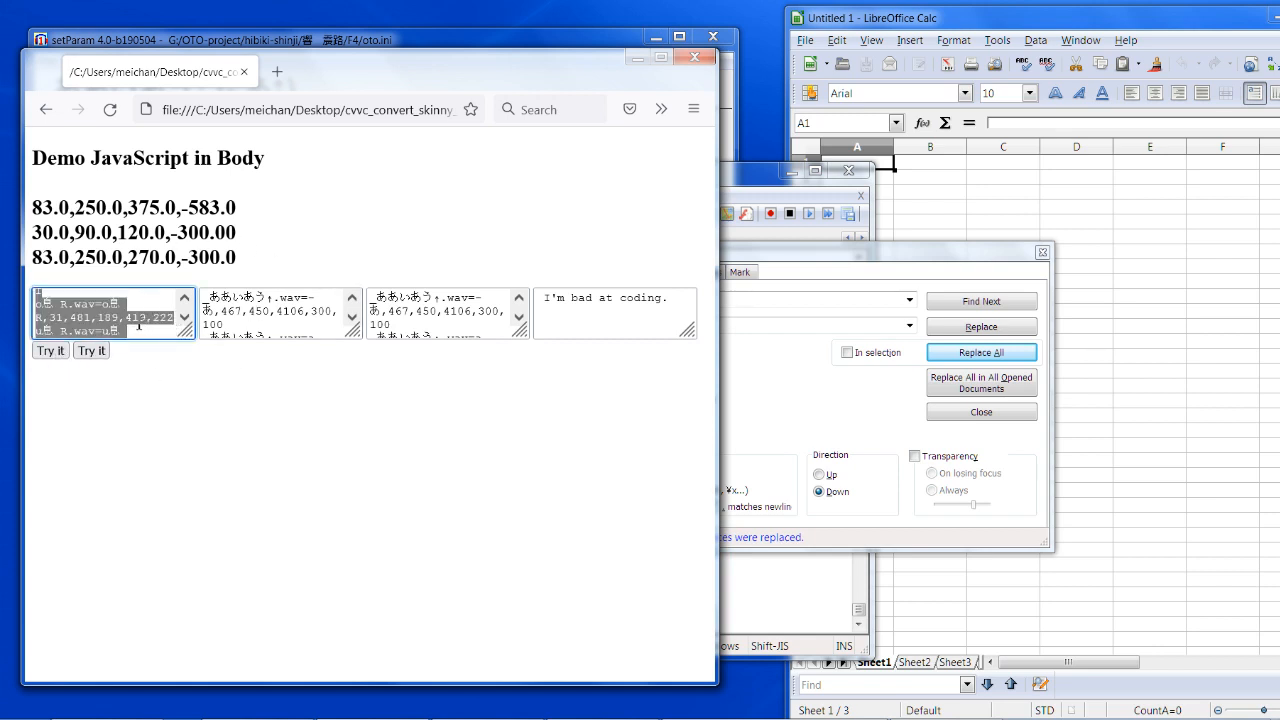
key(Delete)
click(50, 351)
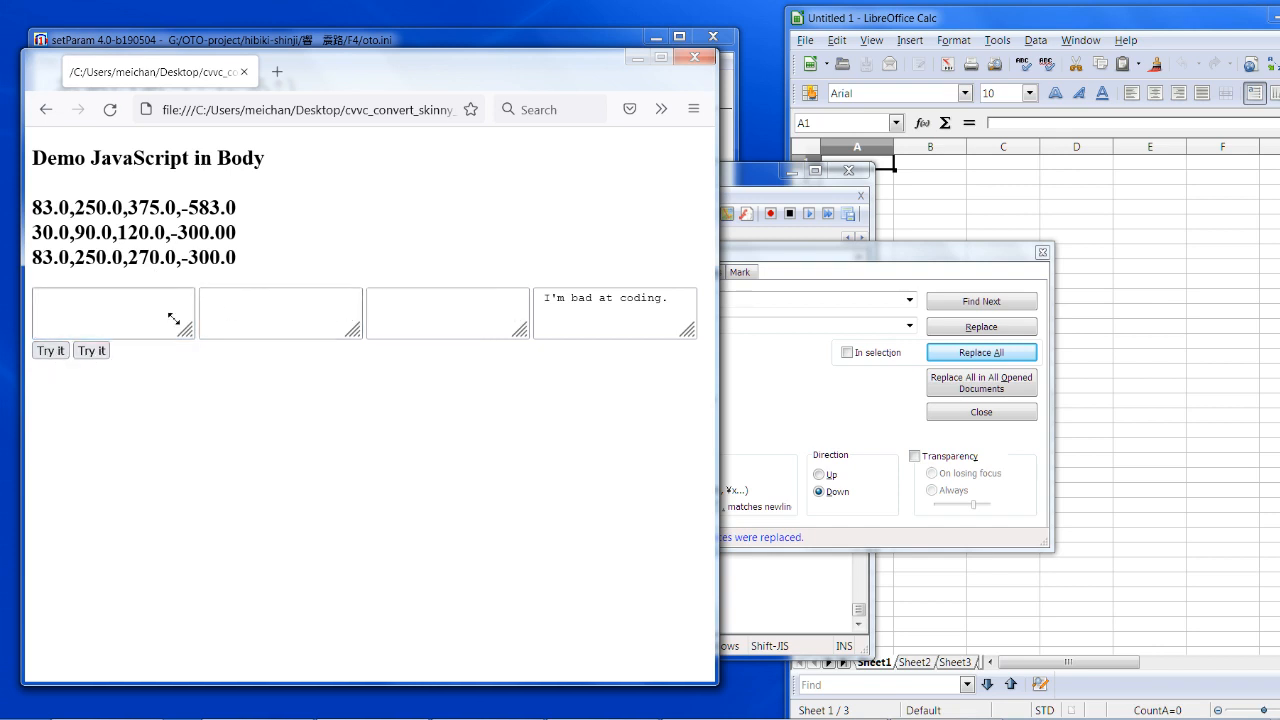
Step: Paste the copied oto entries into the emptied input box and run both the first and second conversions
click(103, 315)
key(ctrl+v)
click(52, 351)
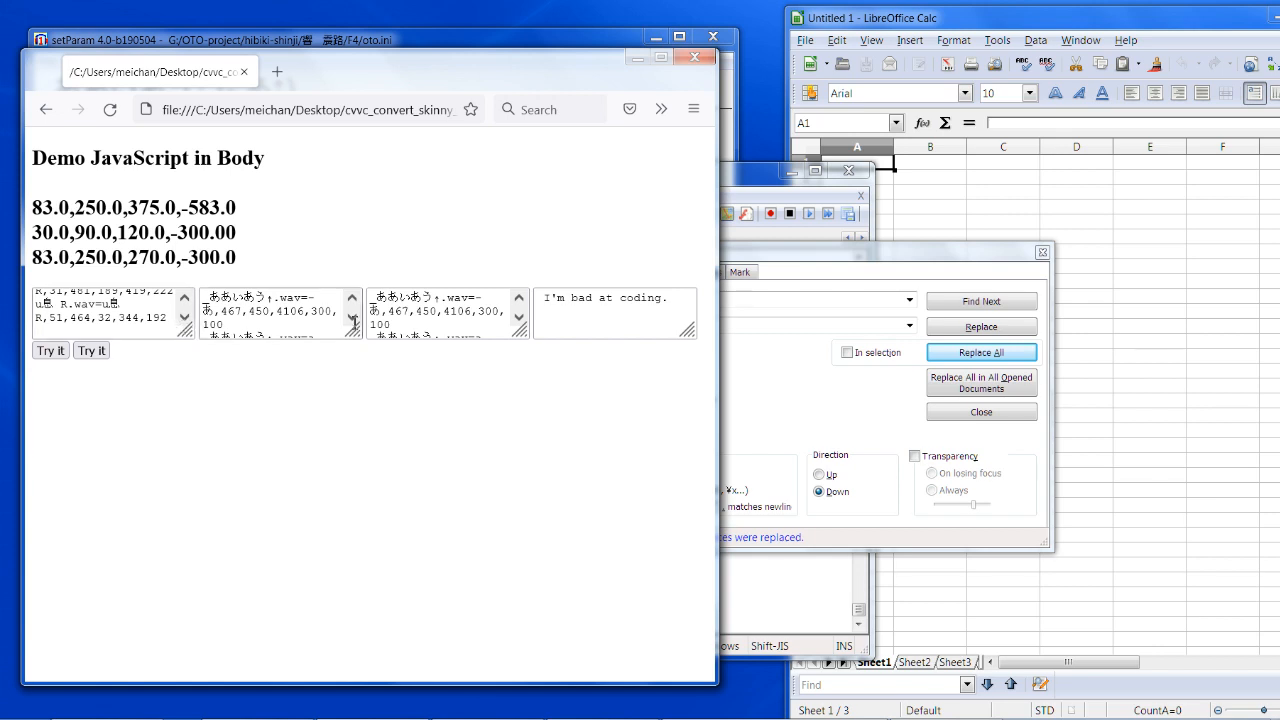
click(99, 356)
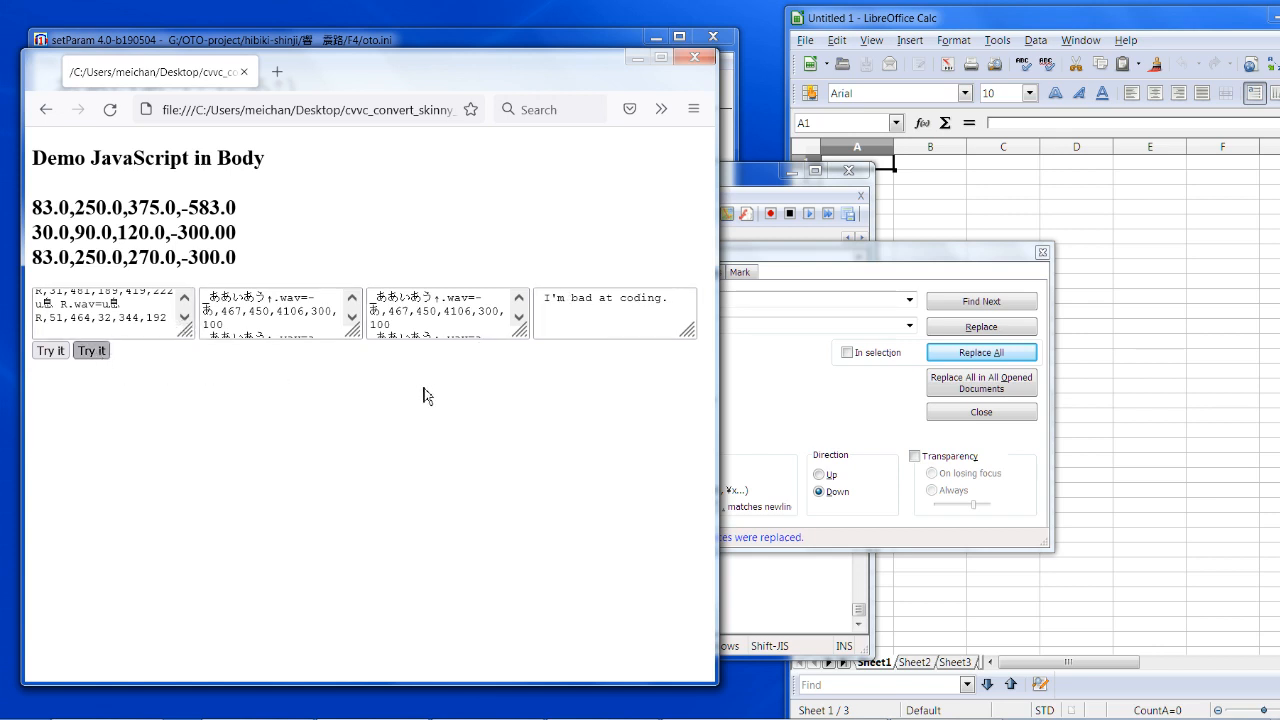
Step: Examine the generated oto lists on the converter page, including the vowel, consonant-vowel and vowel-consonant entries
scroll(430, 390, down, 1)
scroll(440, 375, down, 1)
middle_click(441, 357)
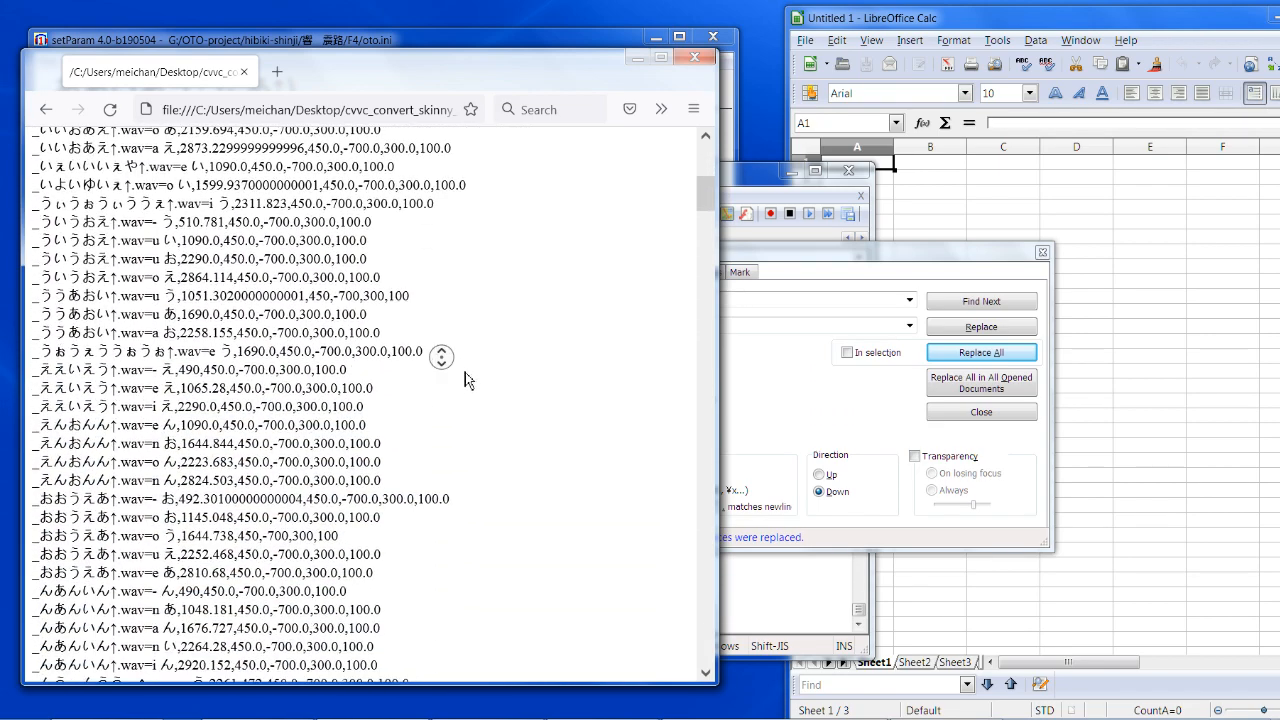
middle_click(467, 383)
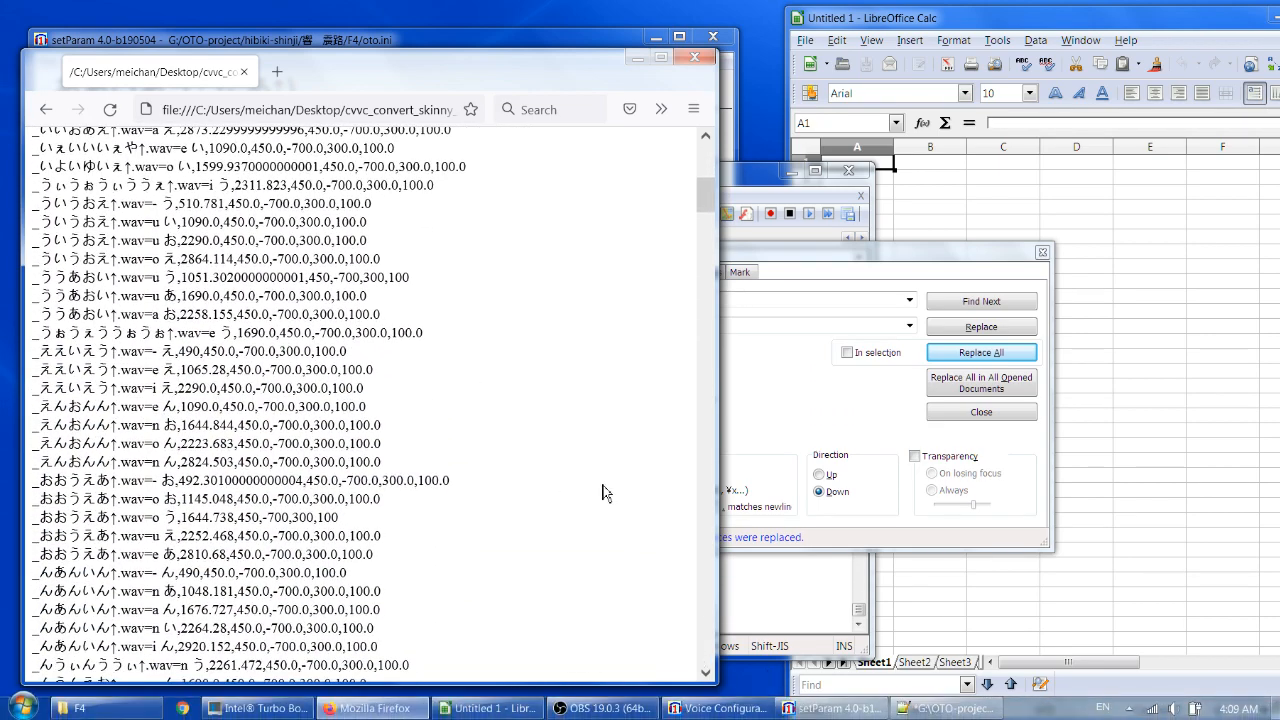
click(614, 716)
click(614, 716)
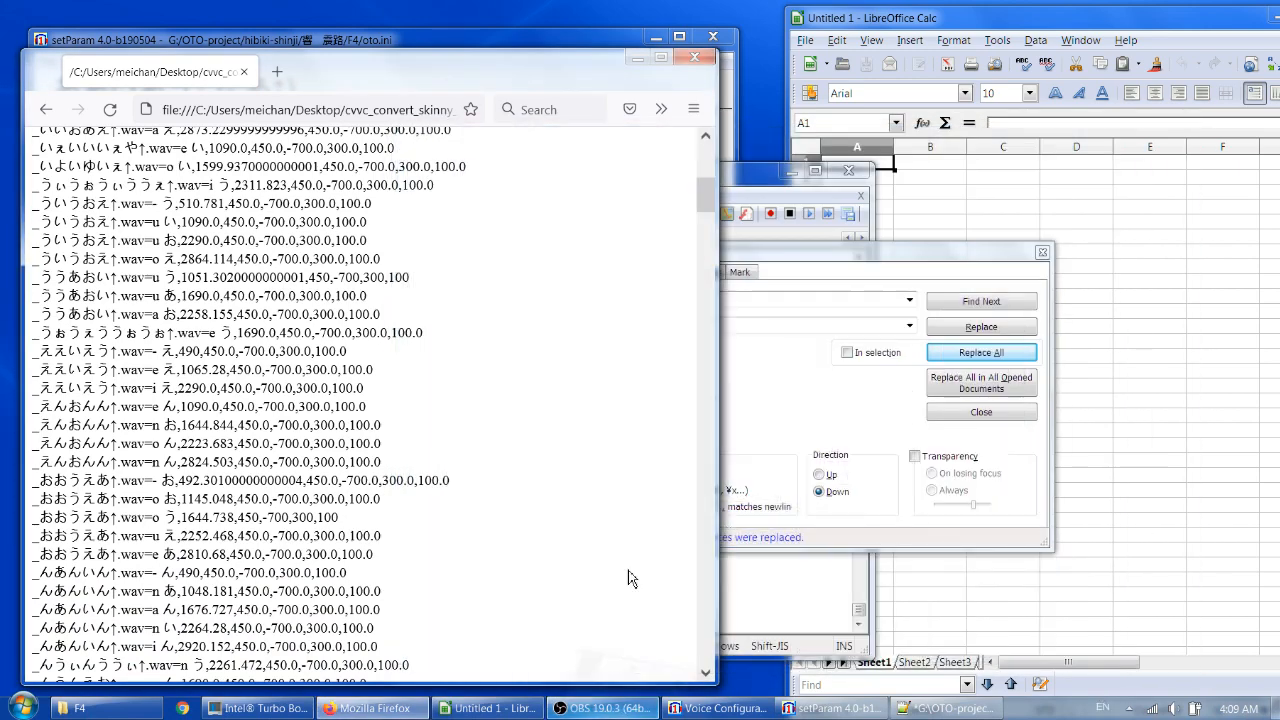
scroll(450, 433, up, 1)
middle_click(446, 427)
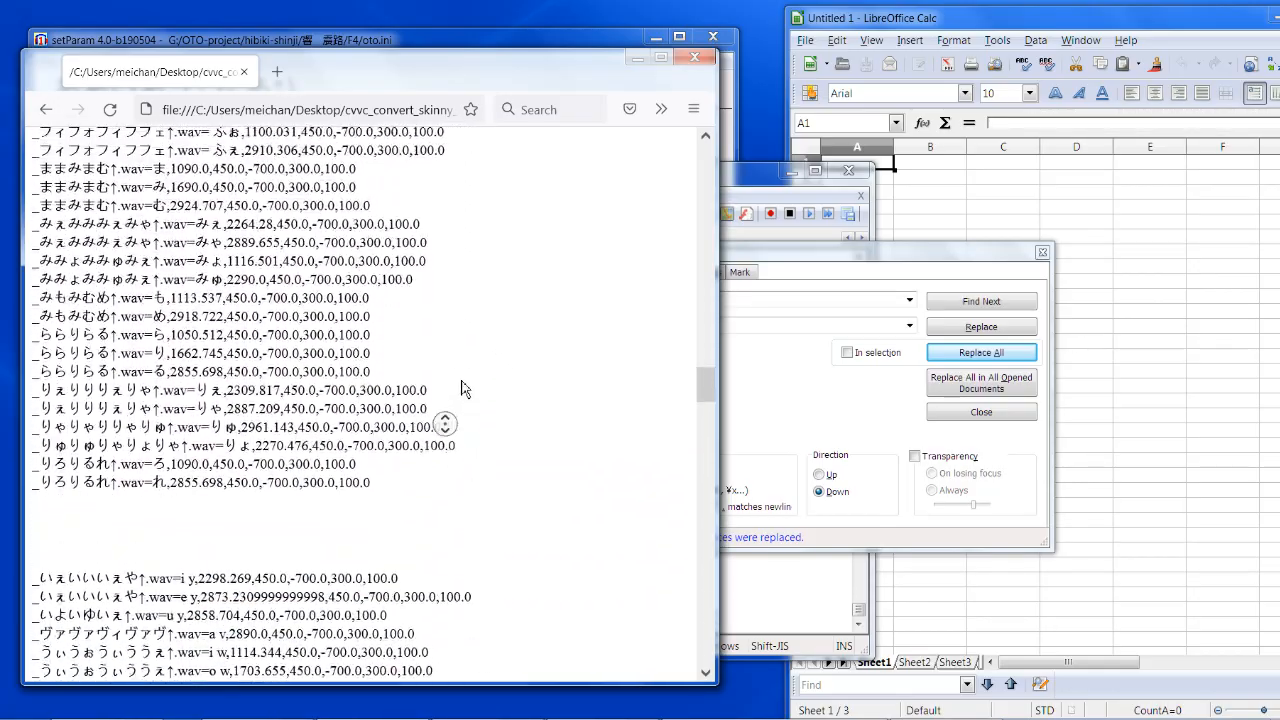
middle_click(477, 357)
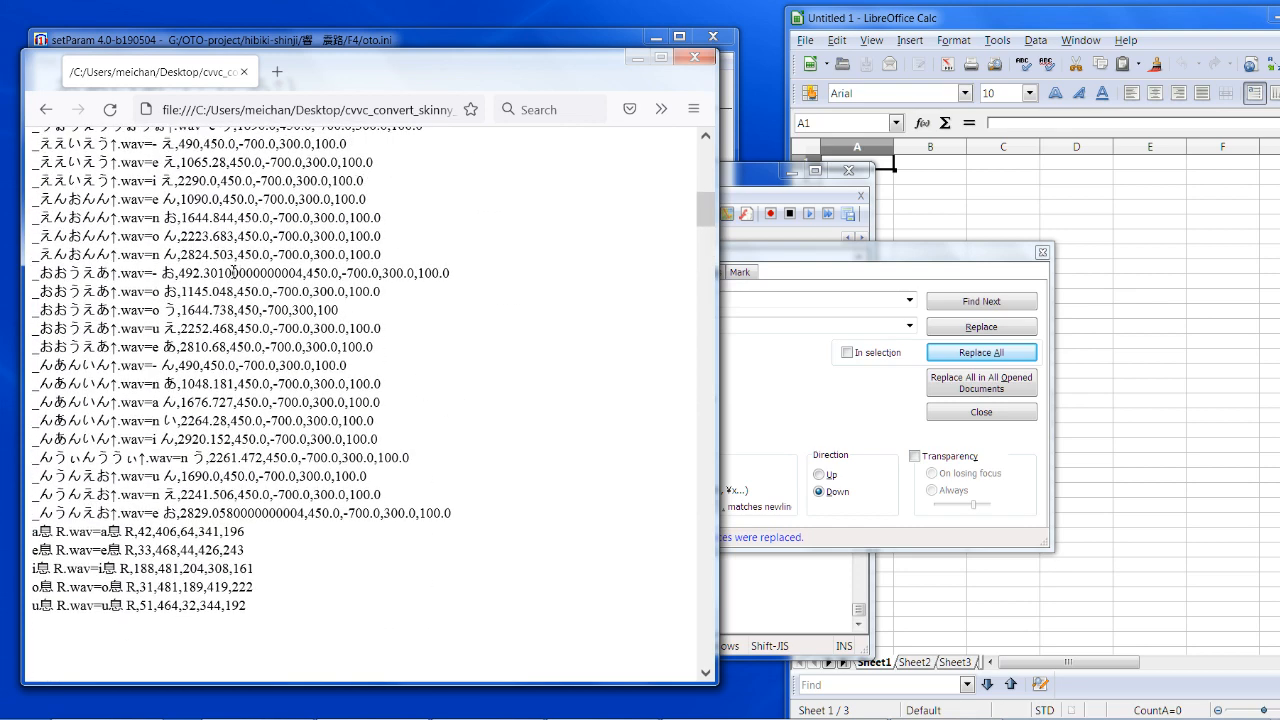
Step: Examine the first generated list on the converter page, from the vowel entries down to the breath entries
drag(170, 209, 396, 557)
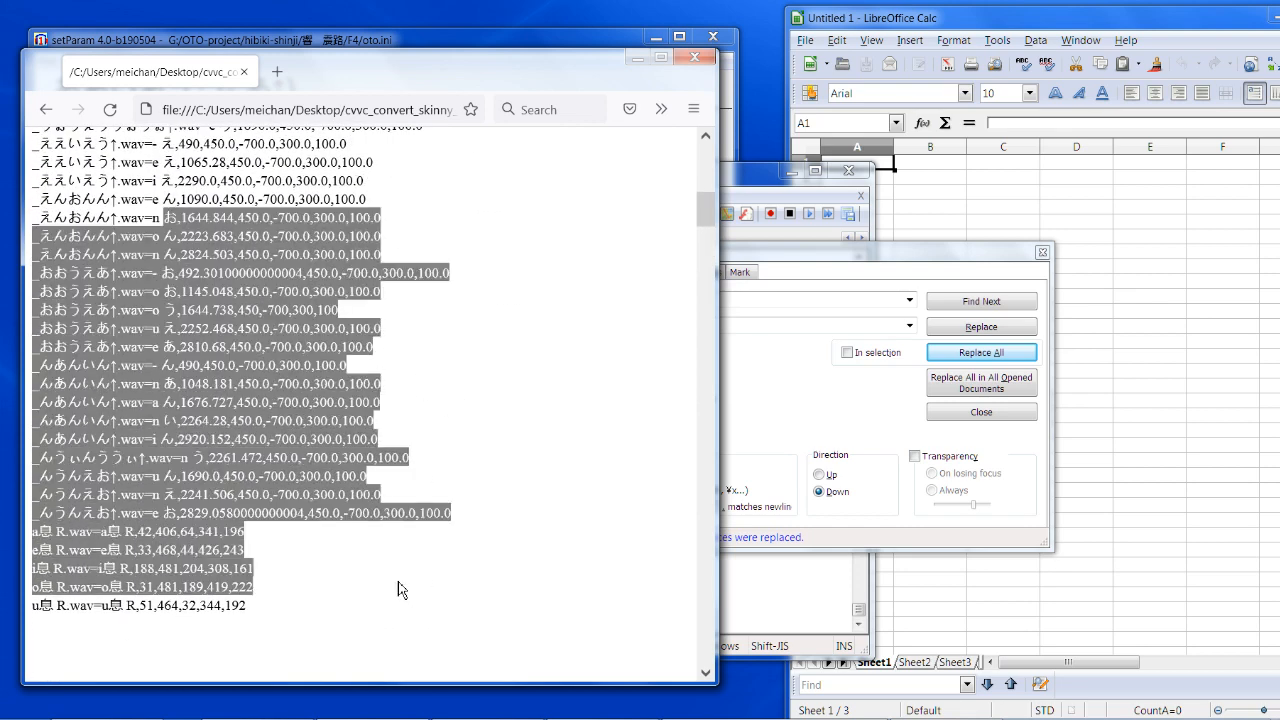
click(255, 537)
middle_click(551, 453)
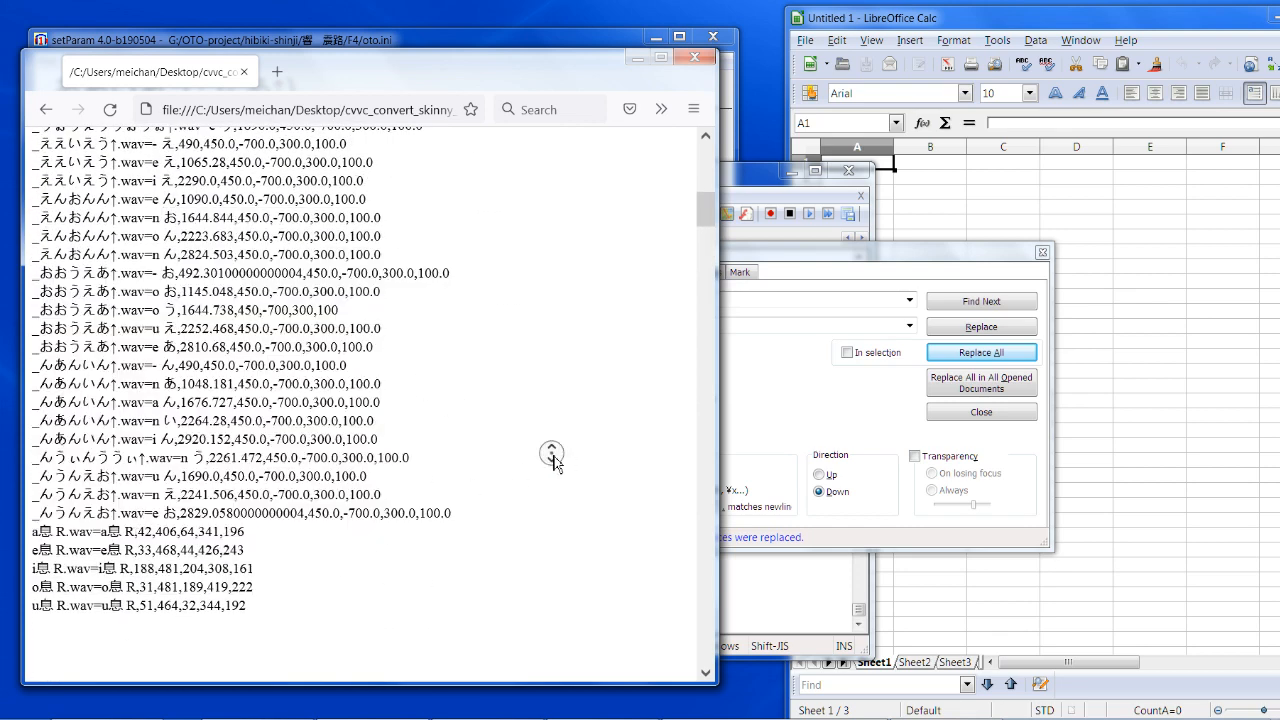
middle_click(550, 444)
middle_click(537, 383)
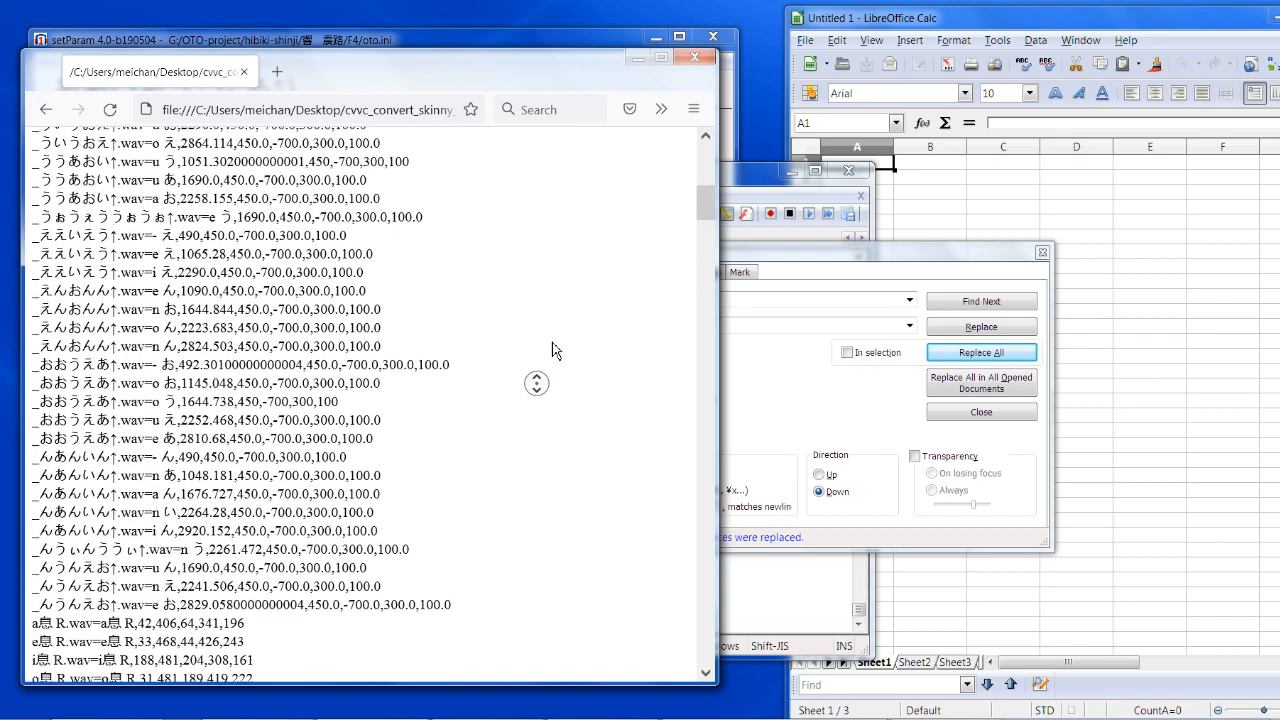
middle_click(556, 352)
scroll(440, 310, up, 1)
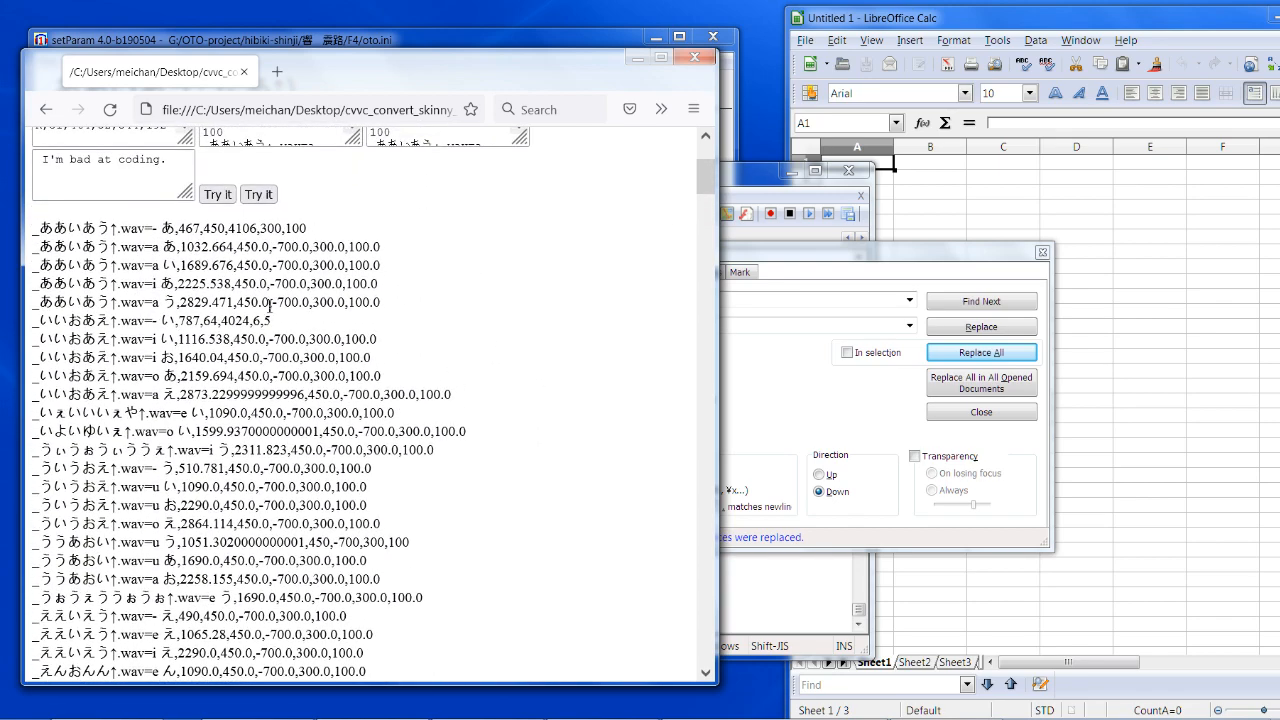
middle_click(405, 360)
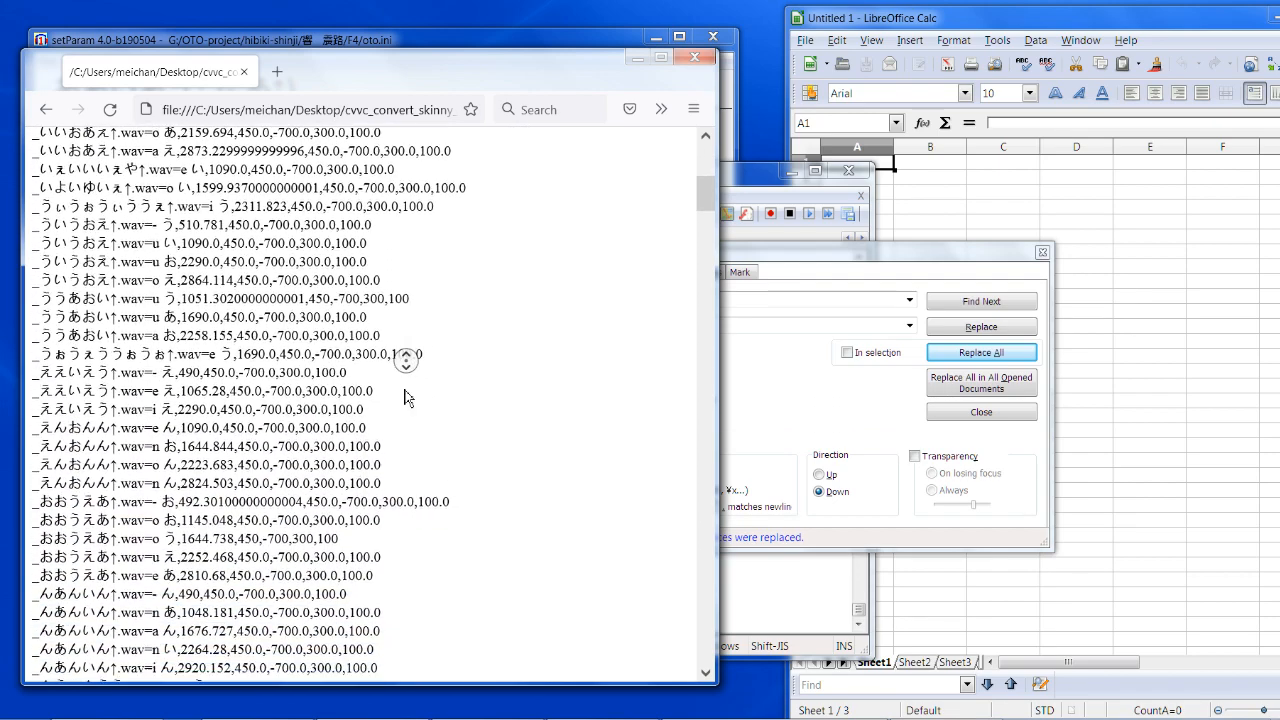
middle_click(406, 397)
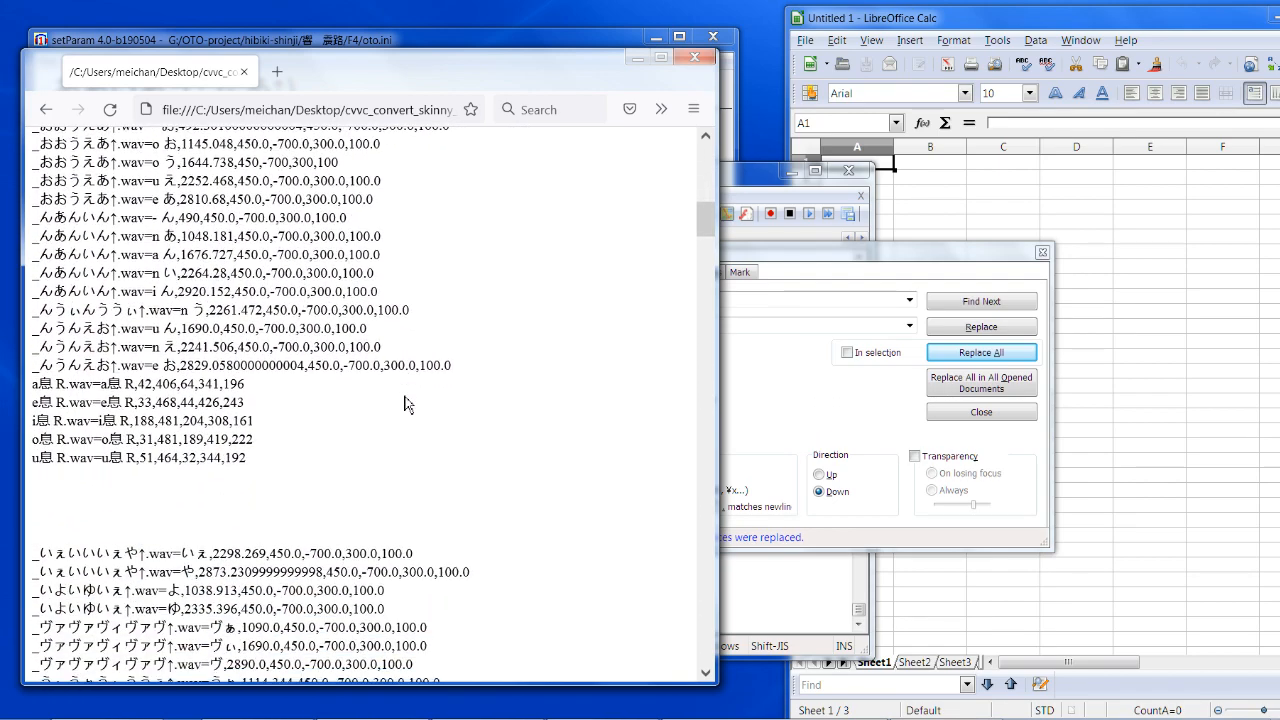
scroll(406, 403, up, 2)
Step: Examine the generated consonant-vowel and vowel-consonant lists and the missing-alias list at the end of the converter page
middle_click(484, 357)
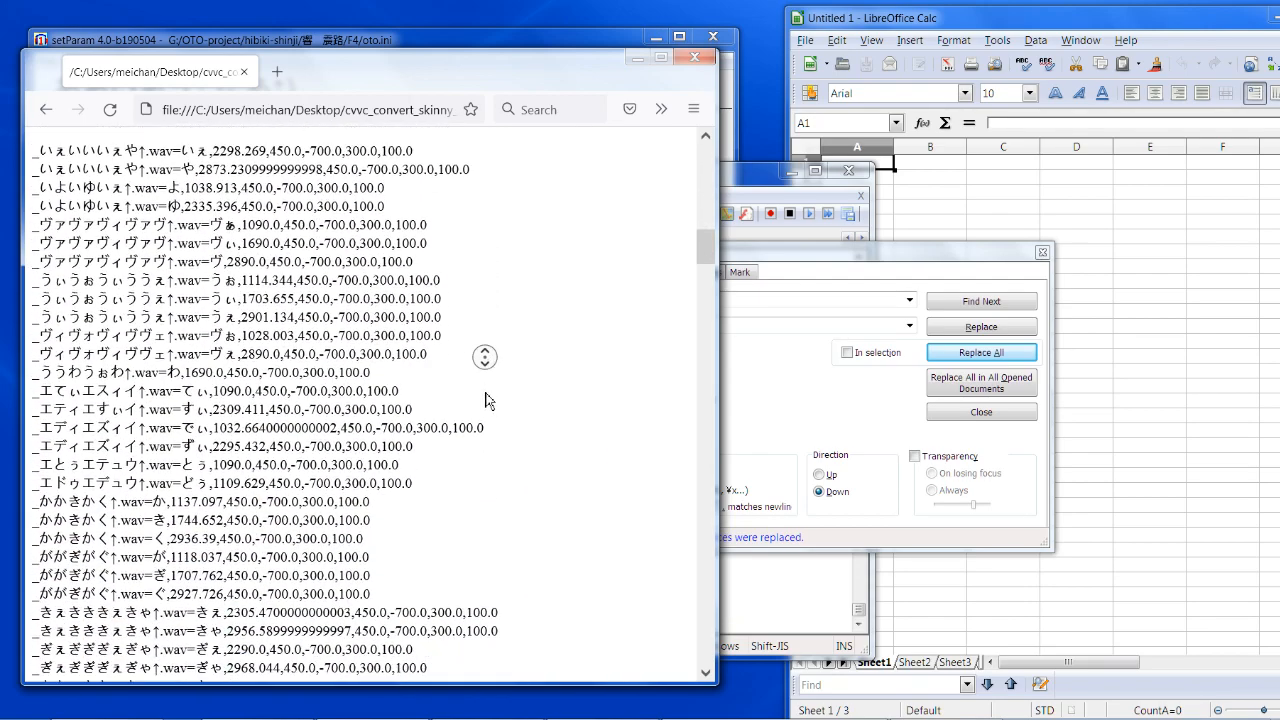
middle_click(488, 400)
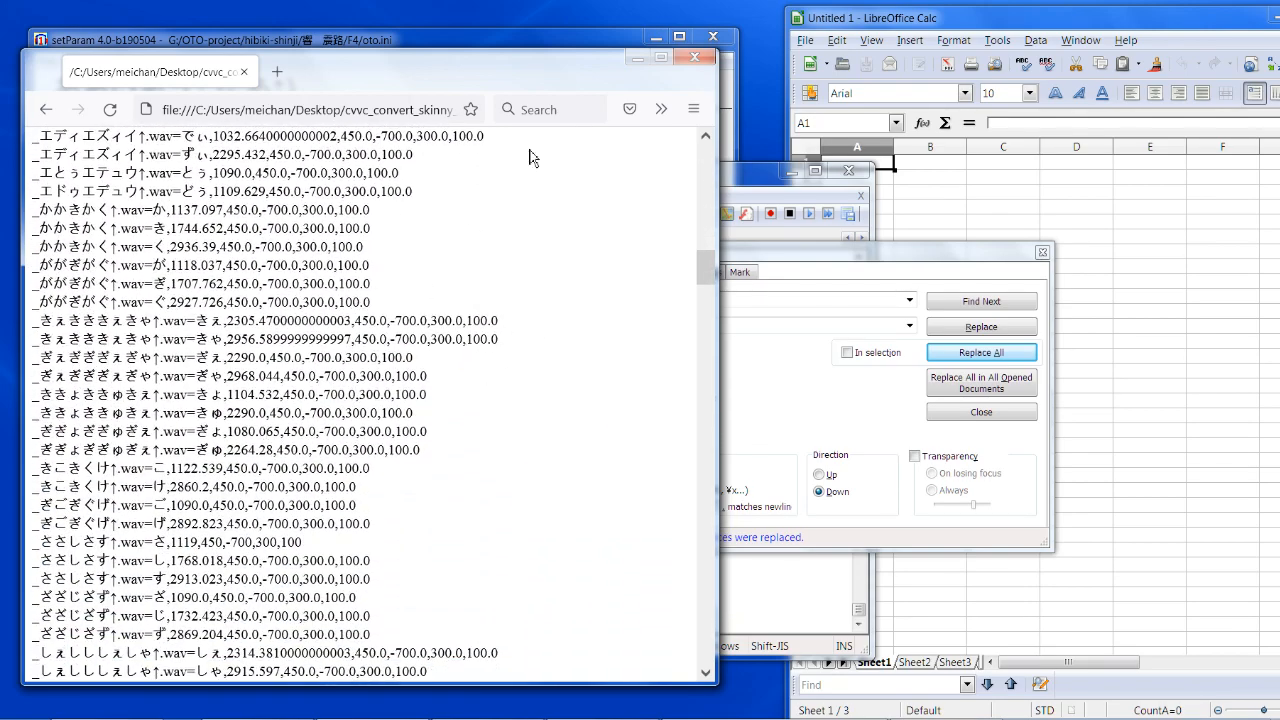
middle_click(491, 442)
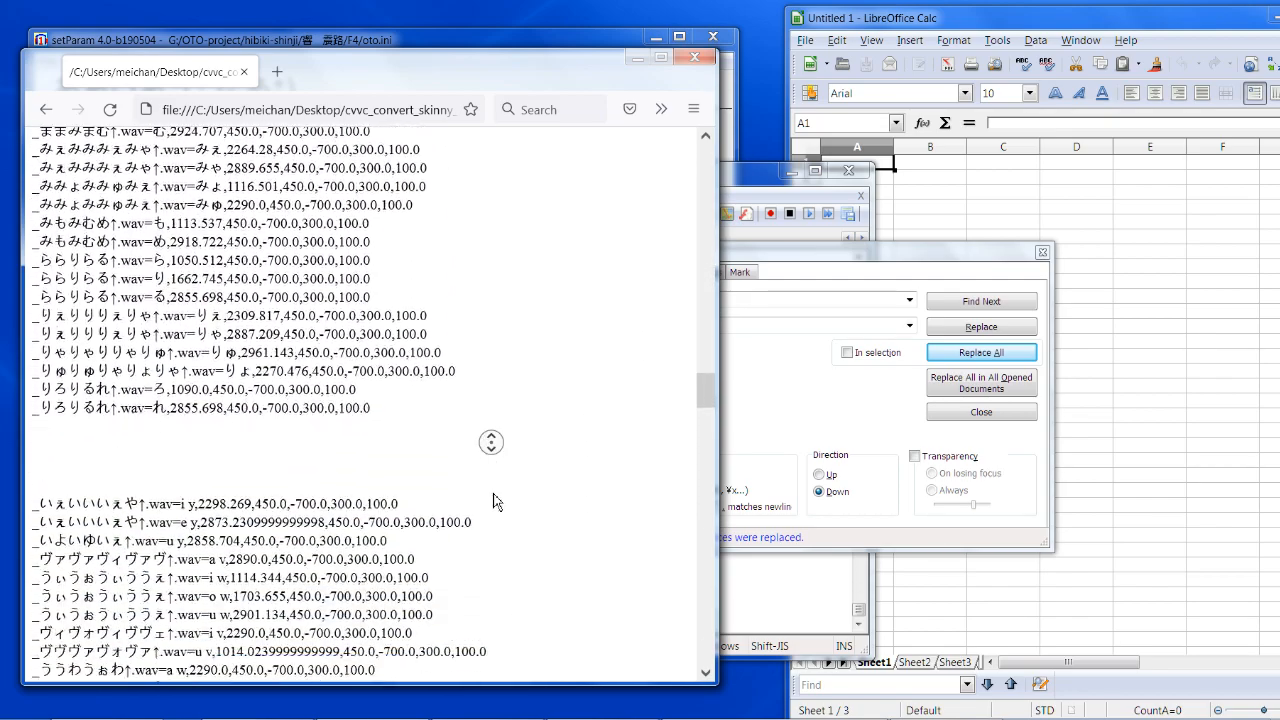
middle_click(496, 500)
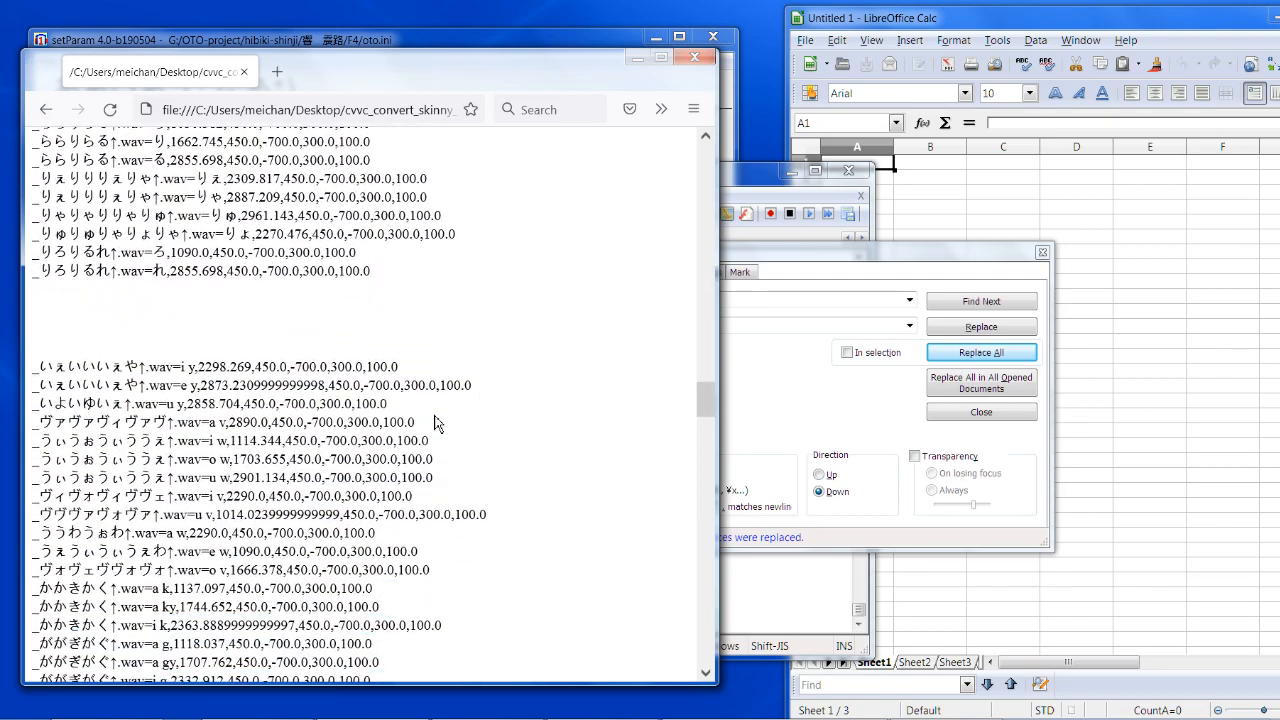
middle_click(509, 459)
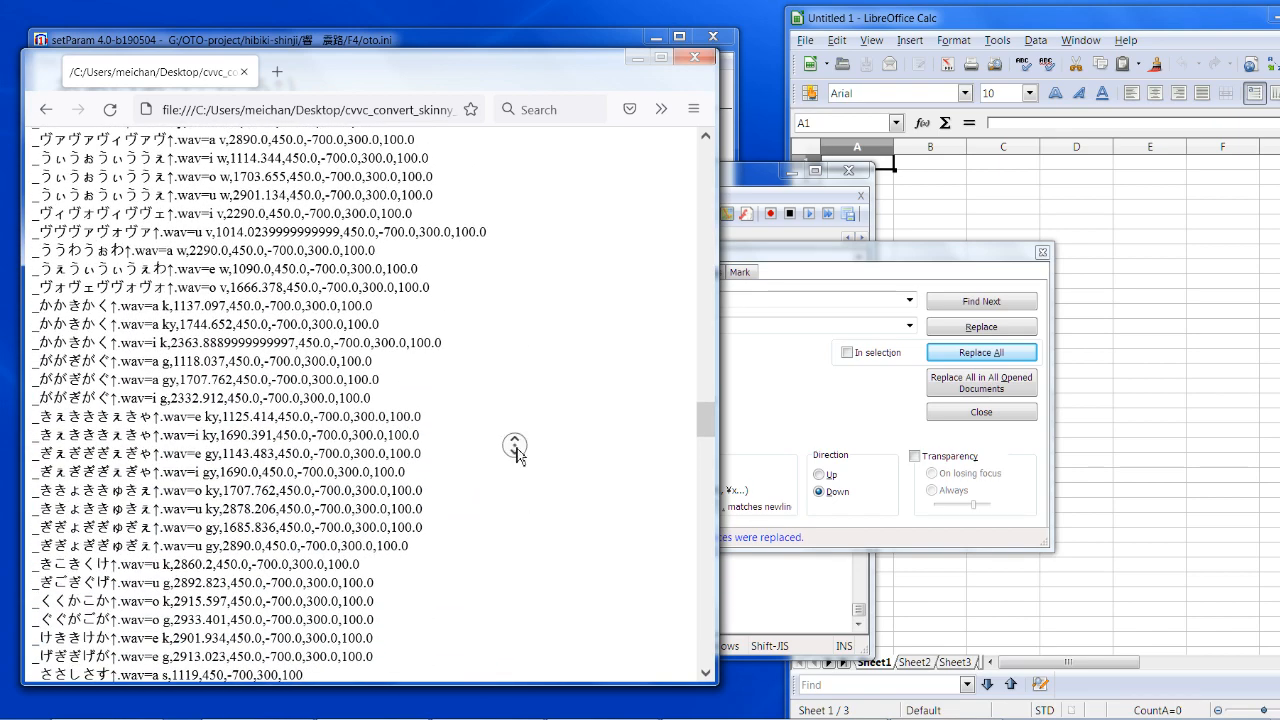
middle_click(555, 558)
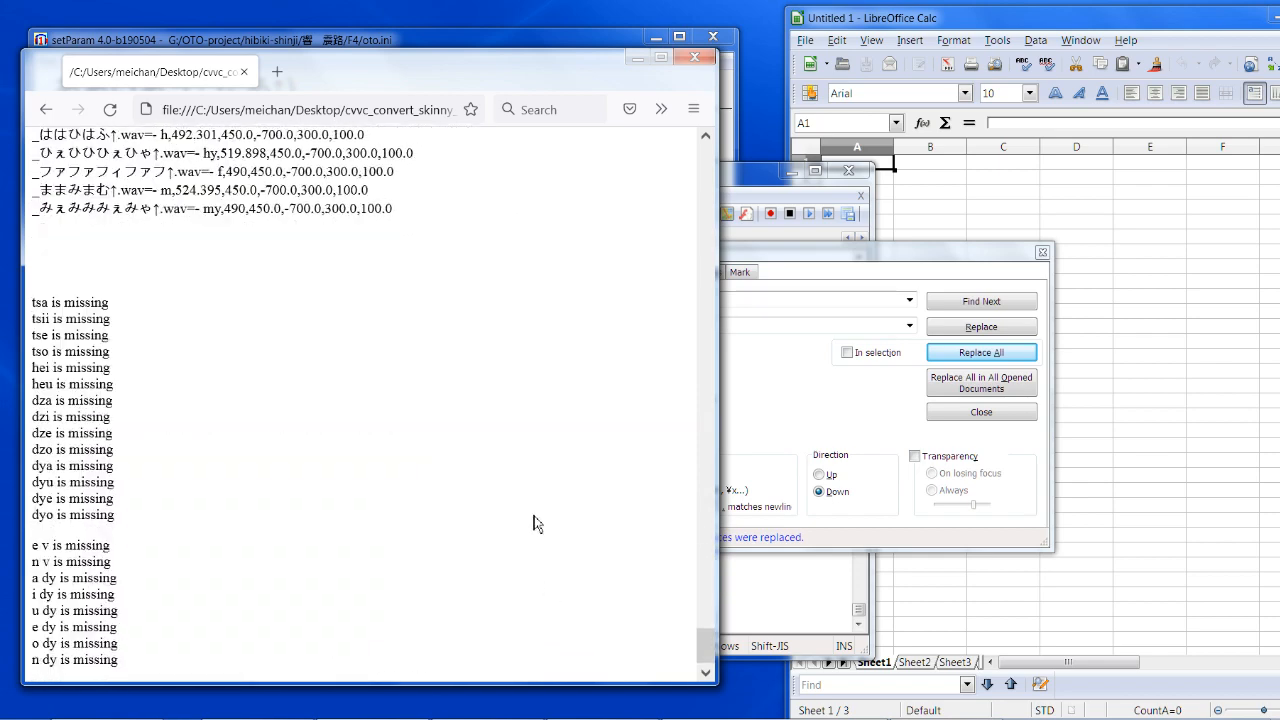
drag(53, 303, 158, 665)
click(160, 668)
Step: Switch to Notepad++ and search oto - original.ini for "n ヴ"
click(745, 590)
click(758, 582)
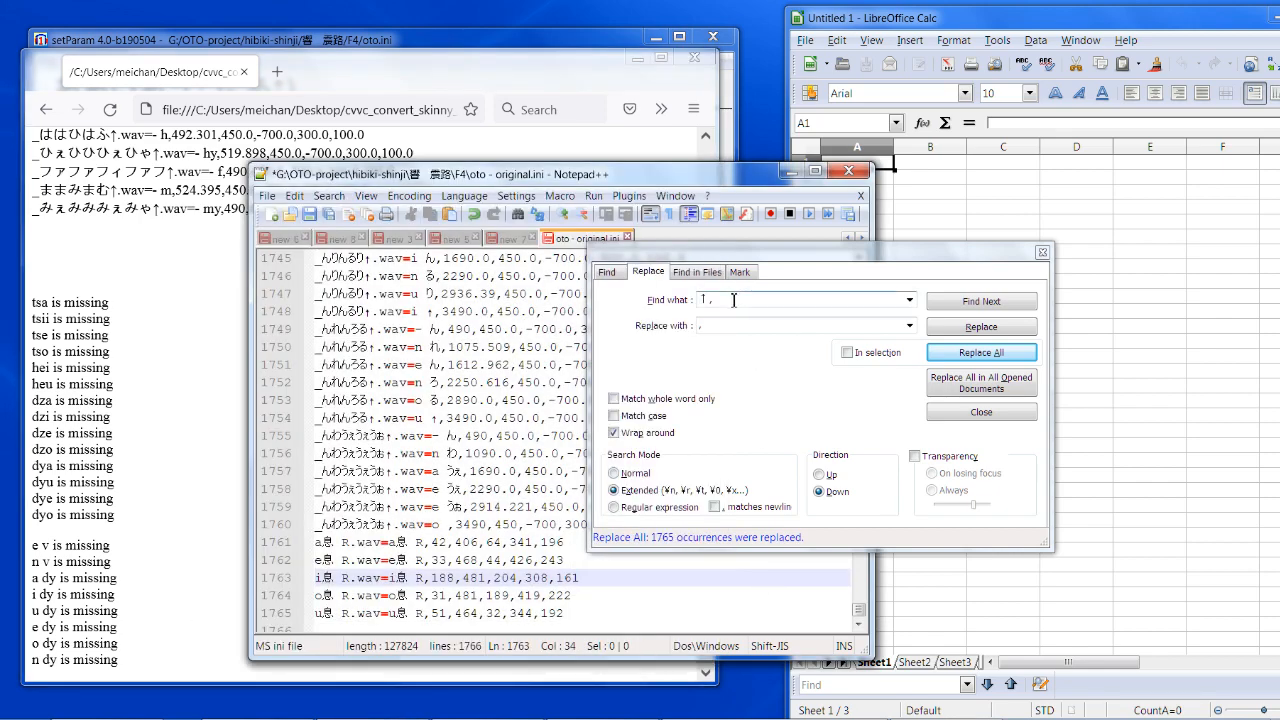
click(738, 299)
double_click(705, 299)
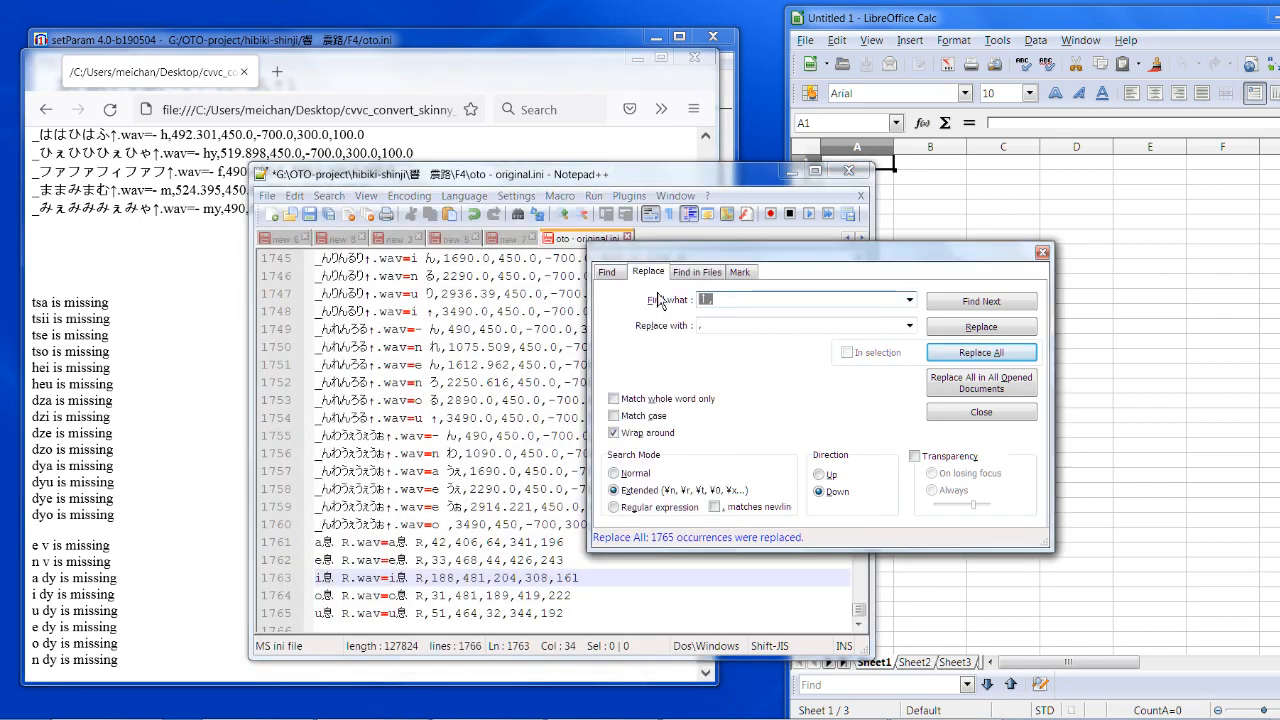
text(n ヴ)
key(Return)
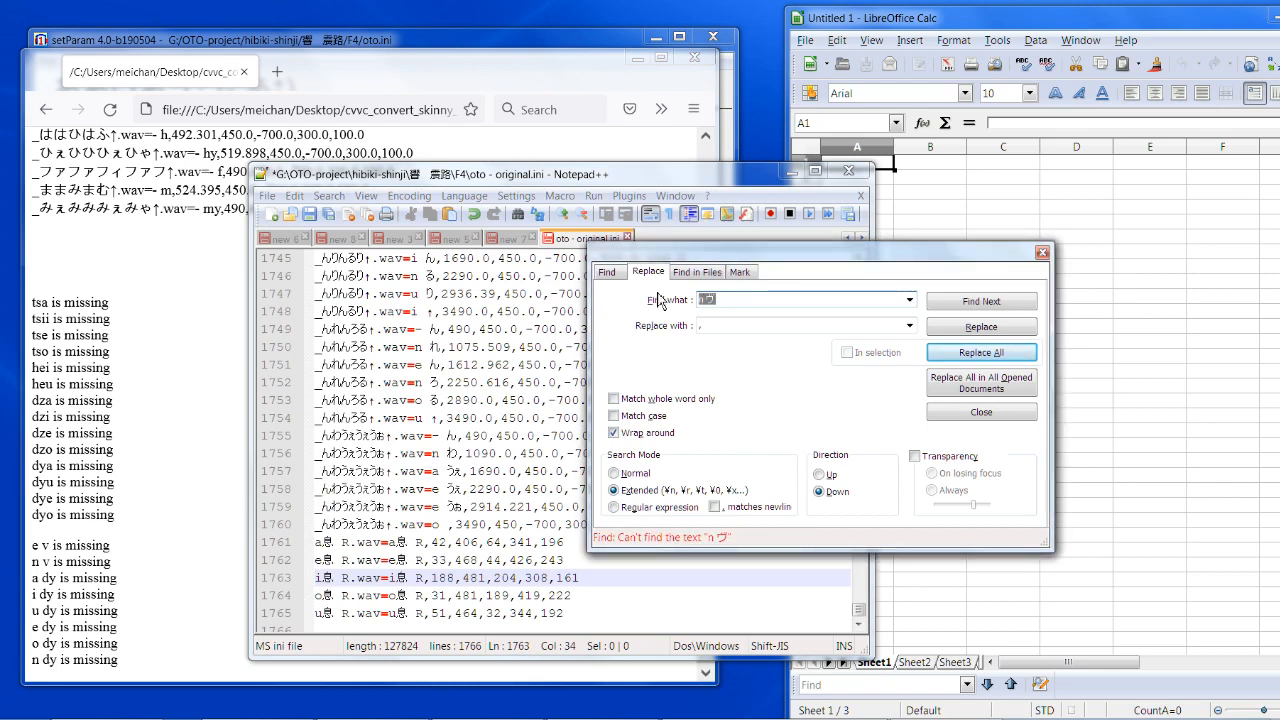
Step: Search oto - original.ini for "ヴぇヴ" and close the search dialog
key(End)
text(\)
key(Return)
key(Return)
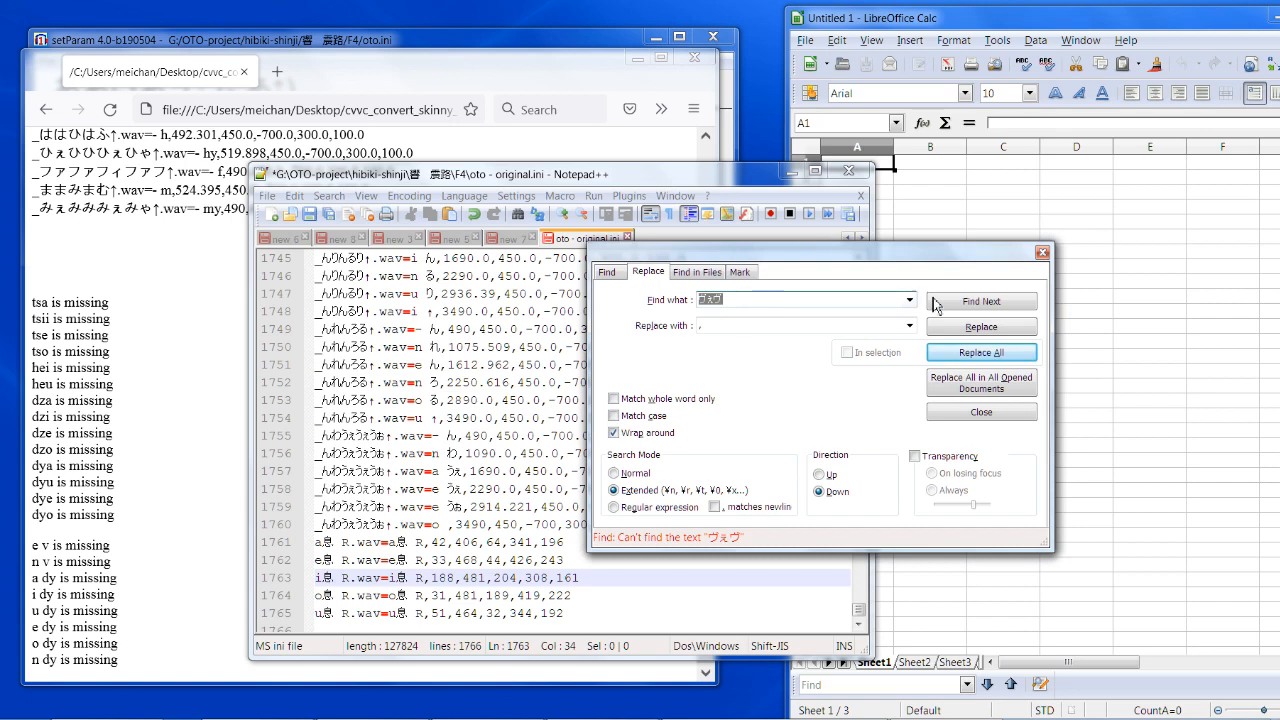
click(1042, 253)
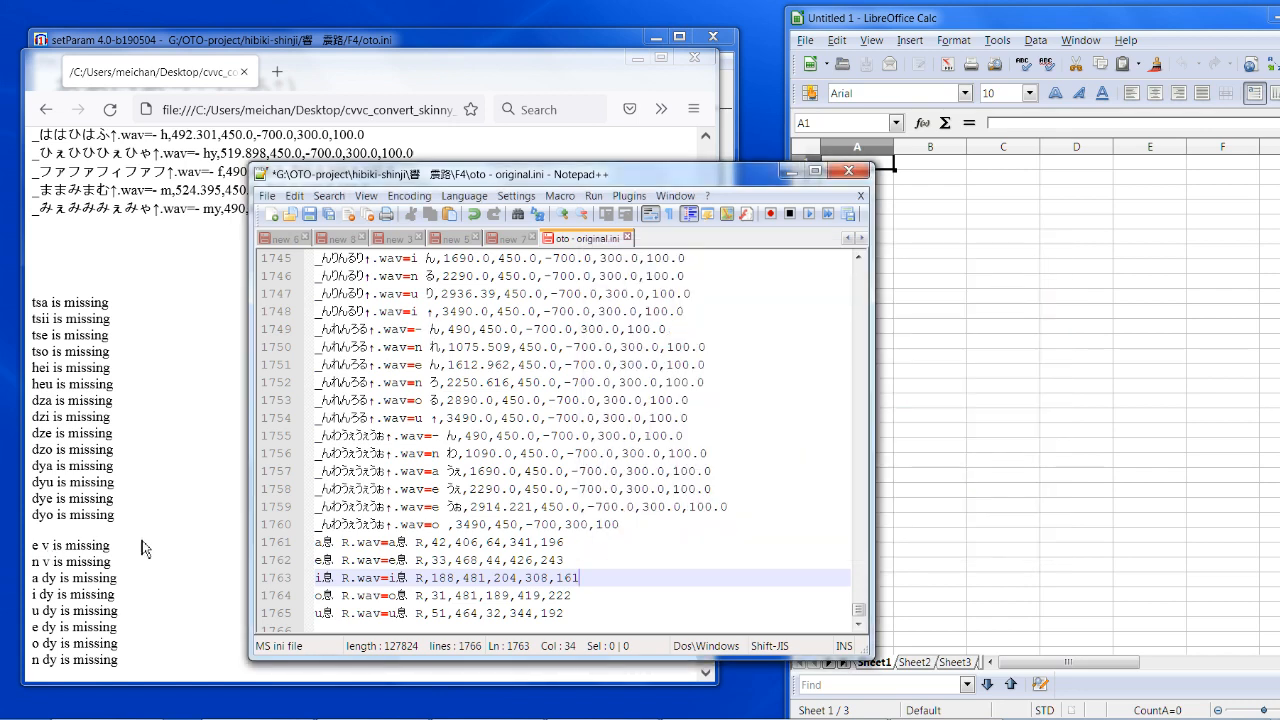
Step: Return to the converter page in Firefox and review the missing dy, ts, he and dz aliases
click(147, 527)
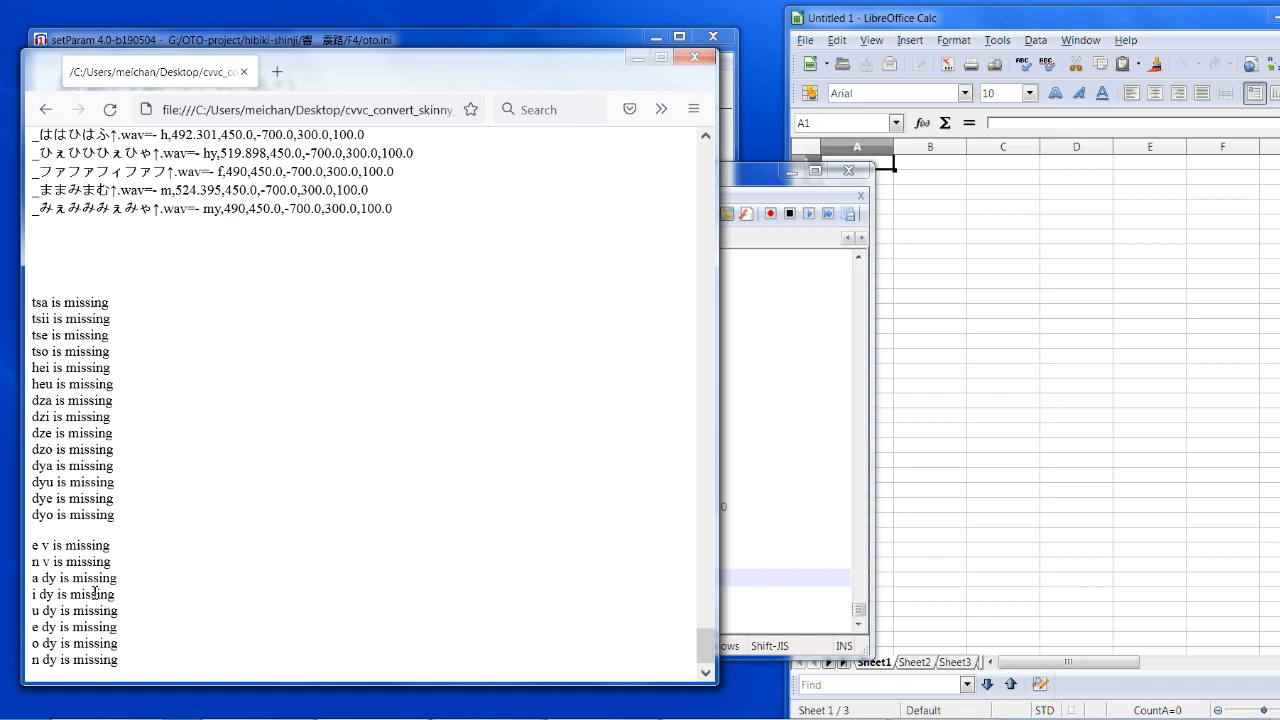
drag(74, 583, 130, 600)
click(130, 600)
drag(51, 303, 124, 351)
click(124, 351)
drag(78, 369, 123, 368)
click(121, 382)
drag(42, 398, 156, 455)
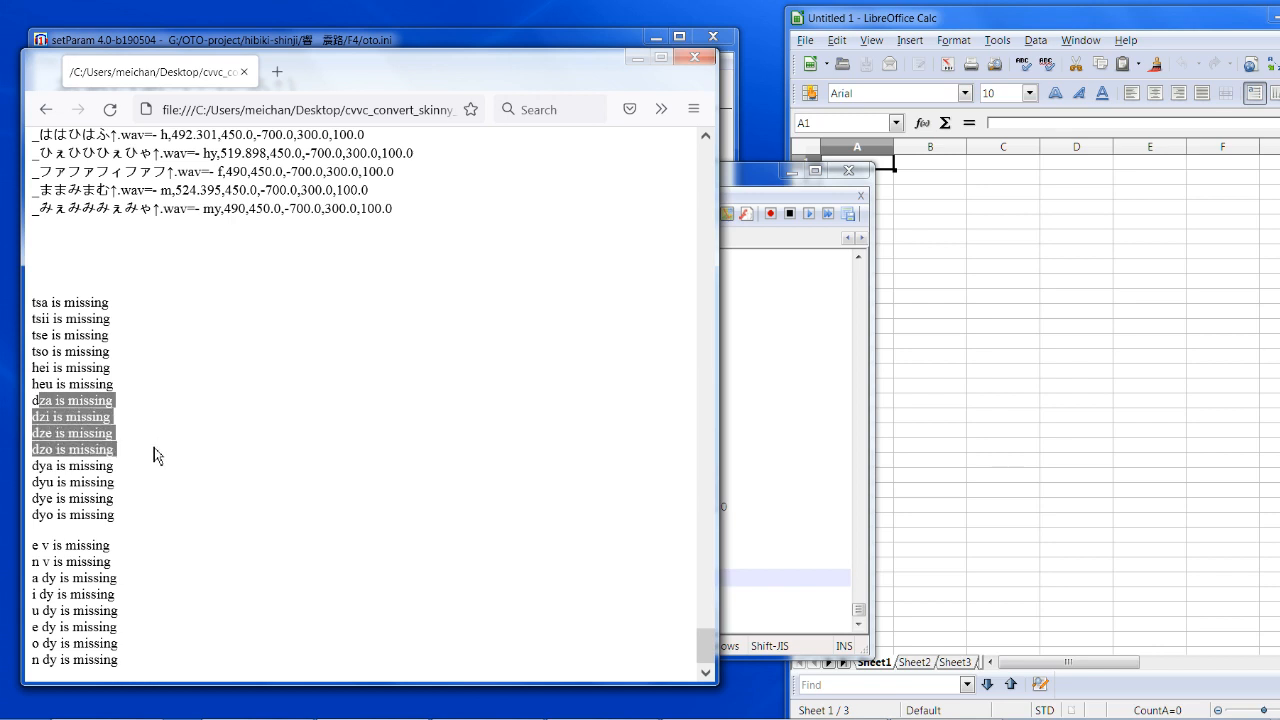
click(153, 456)
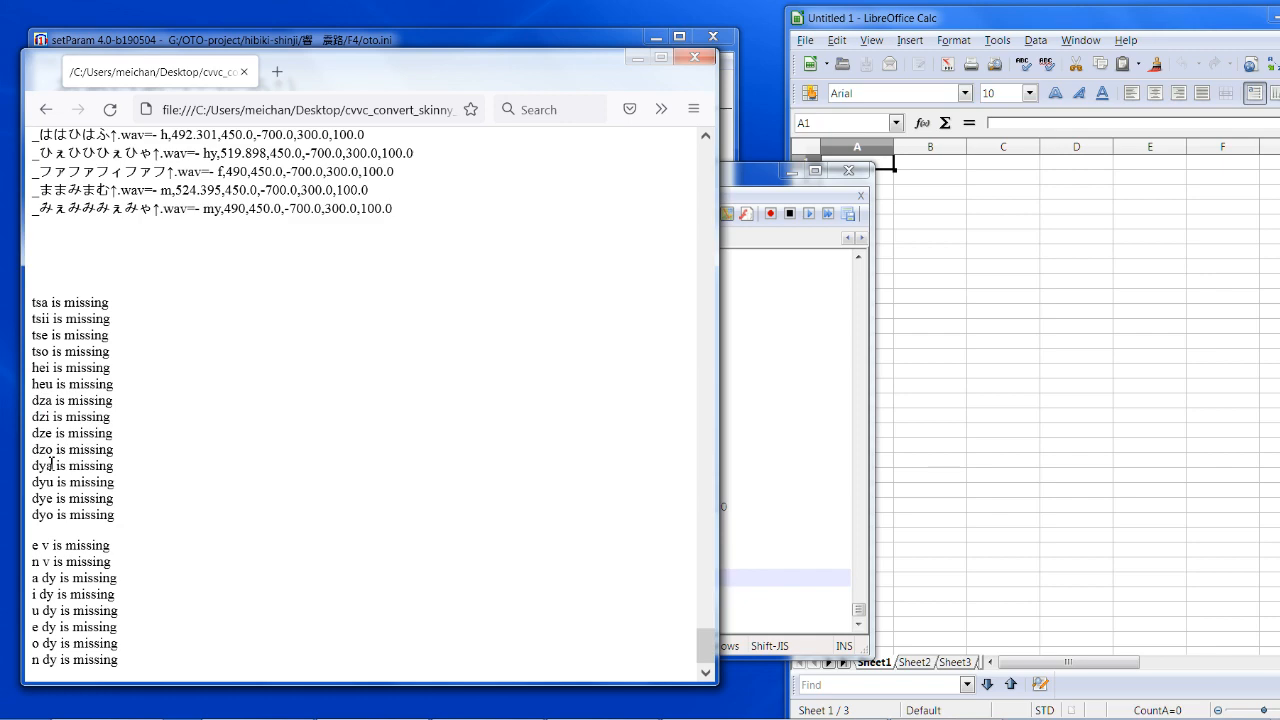
Step: Examine the initial-consonant entries above the missing-alias list and the three lines of timing values heading the converter page
middle_click(290, 532)
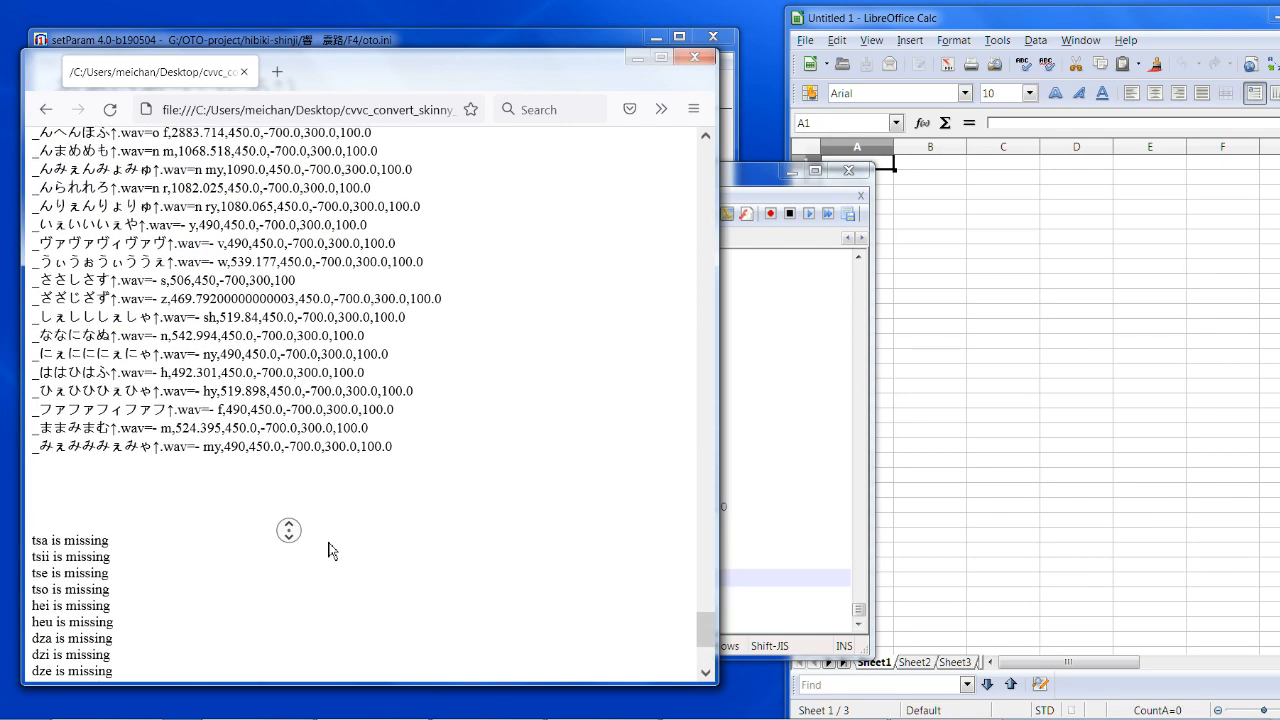
scroll(330, 540, up, 3)
drag(432, 598, 14, 369)
click(458, 442)
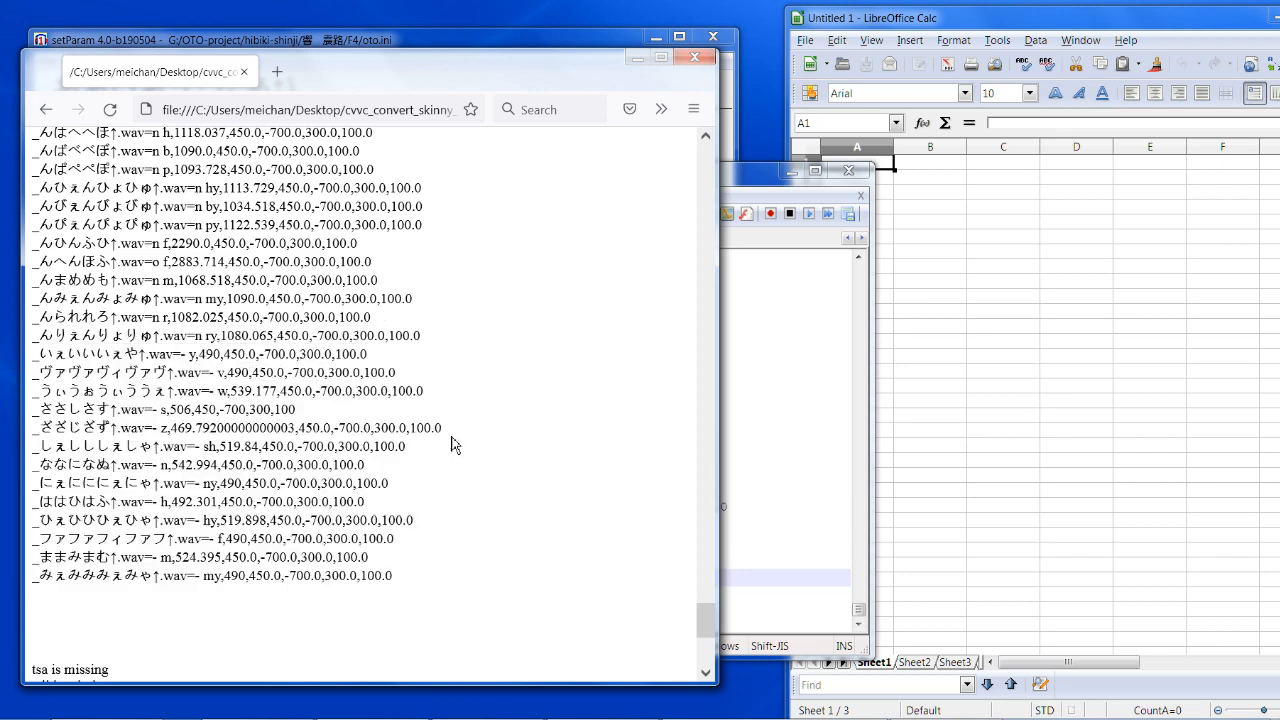
middle_click(470, 561)
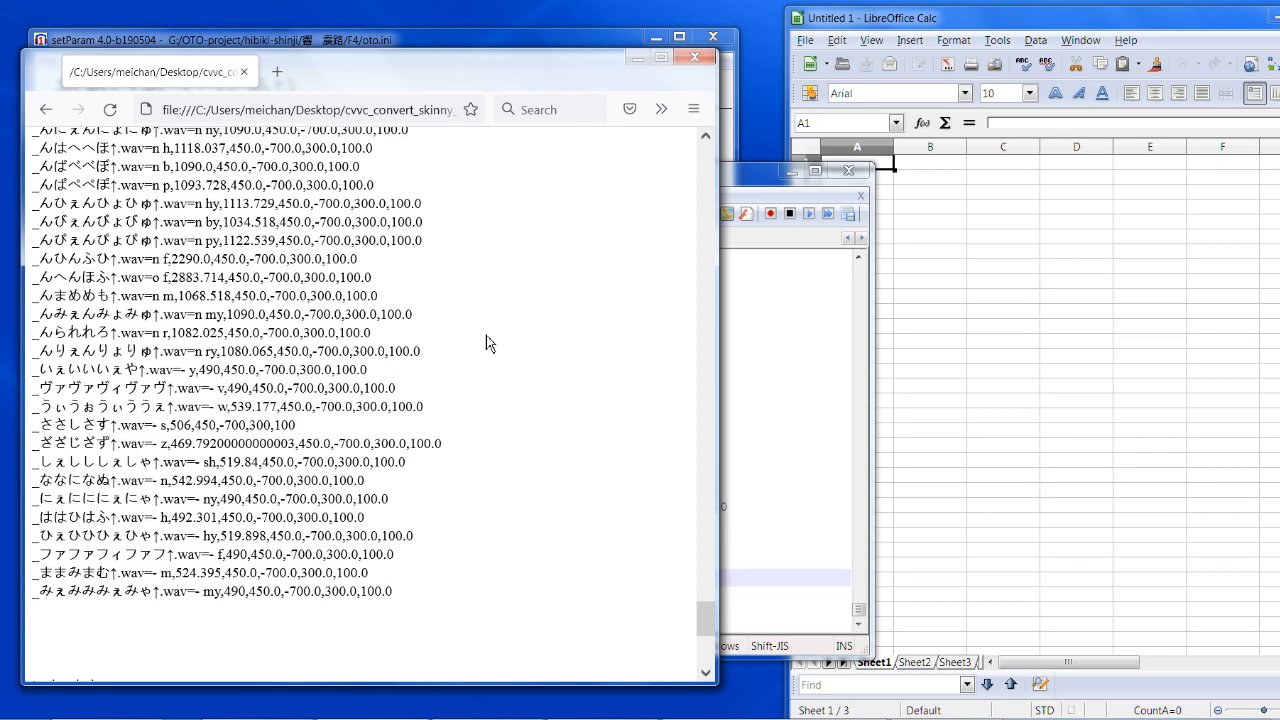
middle_click(501, 562)
middle_click(516, 421)
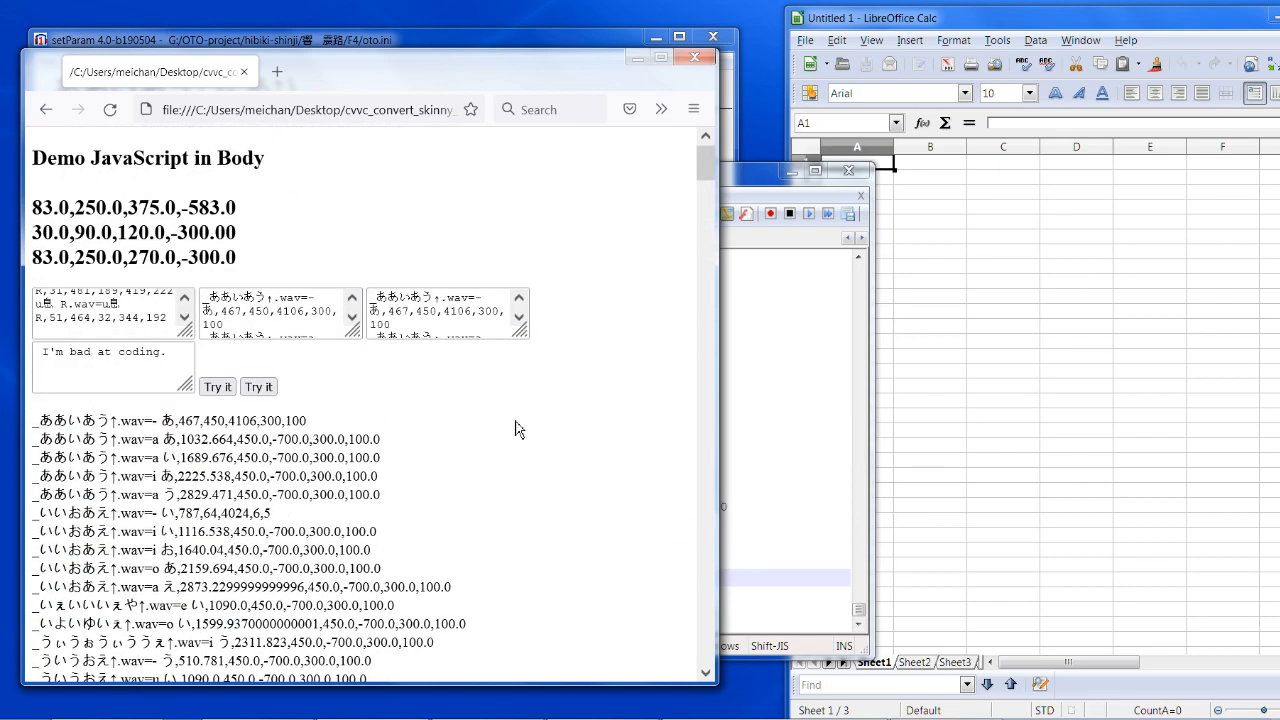
drag(35, 214, 294, 263)
click(294, 263)
Step: Switch to the F4 folder in Windows Explorer and make two copies of the oto configuration file
click(105, 710)
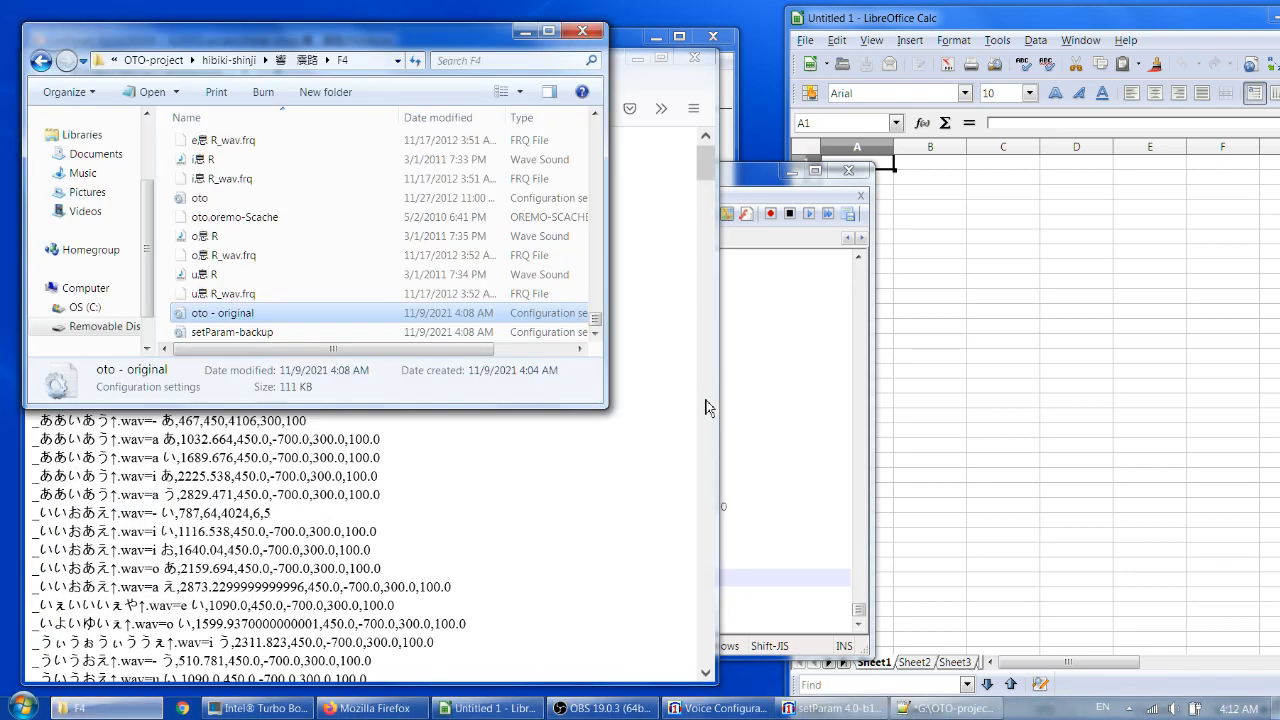
click(241, 206)
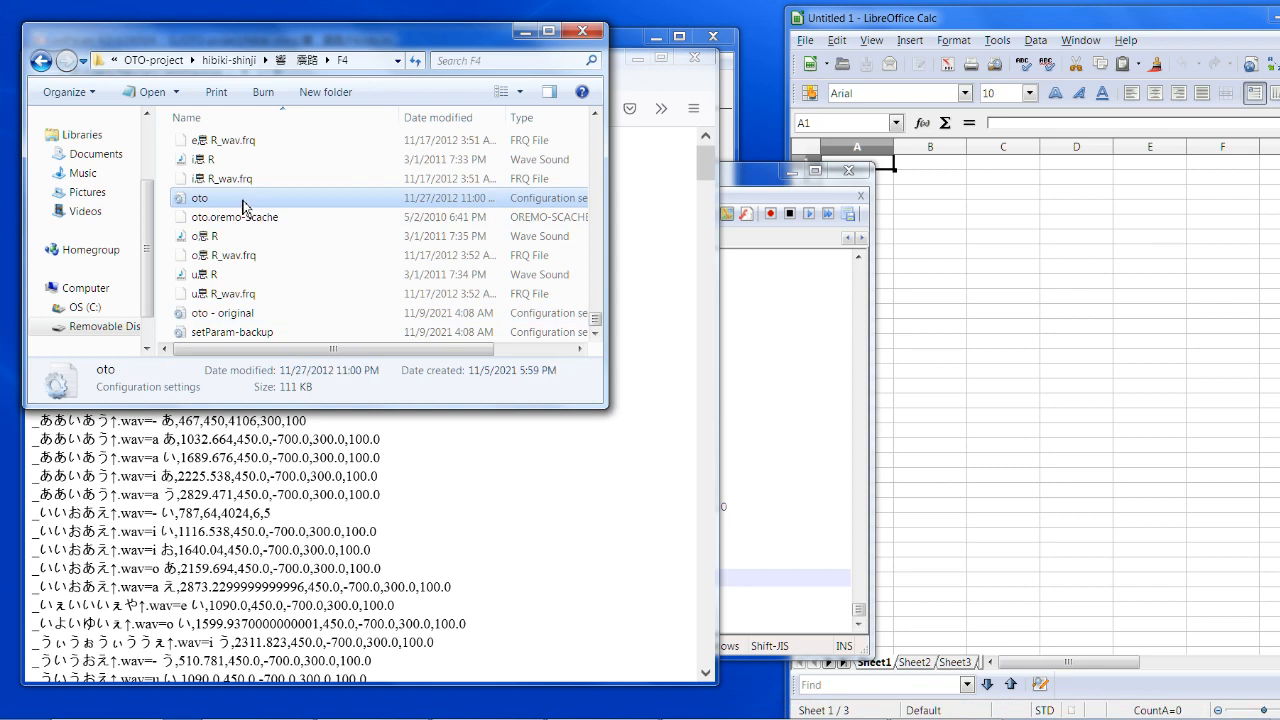
key(ctrl+c)
key(ctrl+v)
key(ctrl+v)
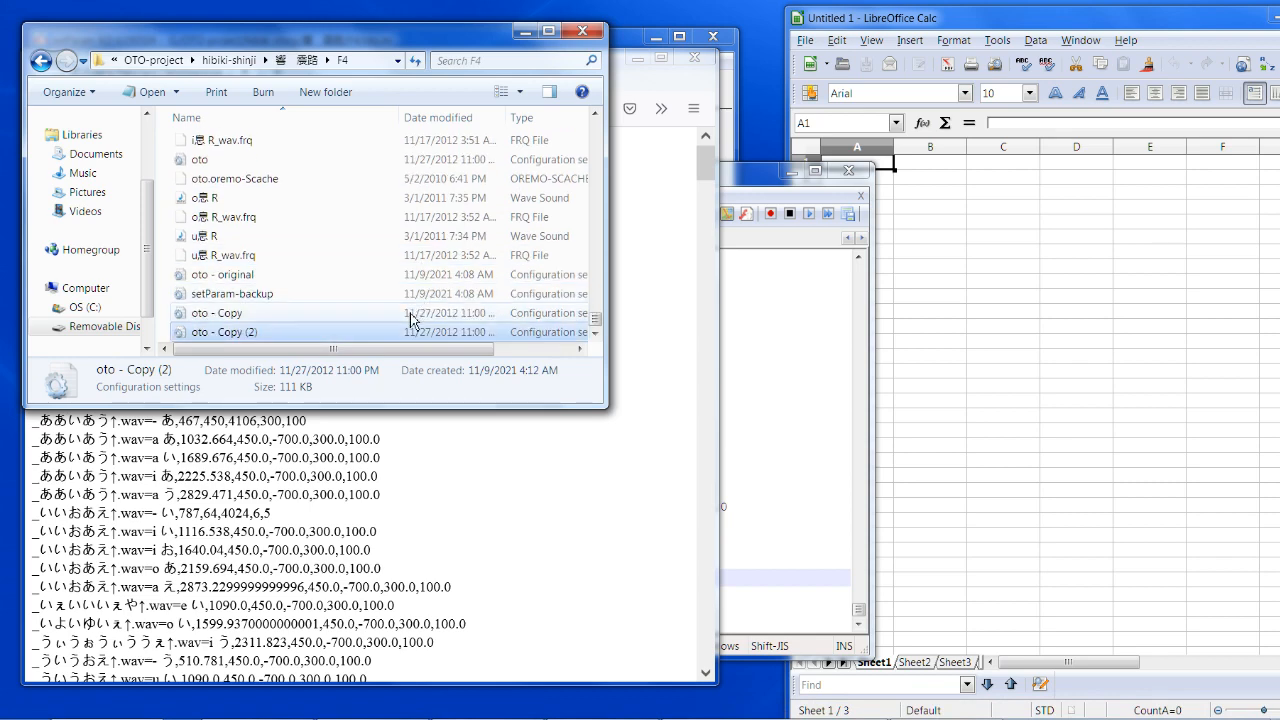
Step: Replace the entire contents of the oto file with the converter's first list of vowel and breath entries, then save and close it
double_click(267, 172)
drag(317, 210, 828, 246)
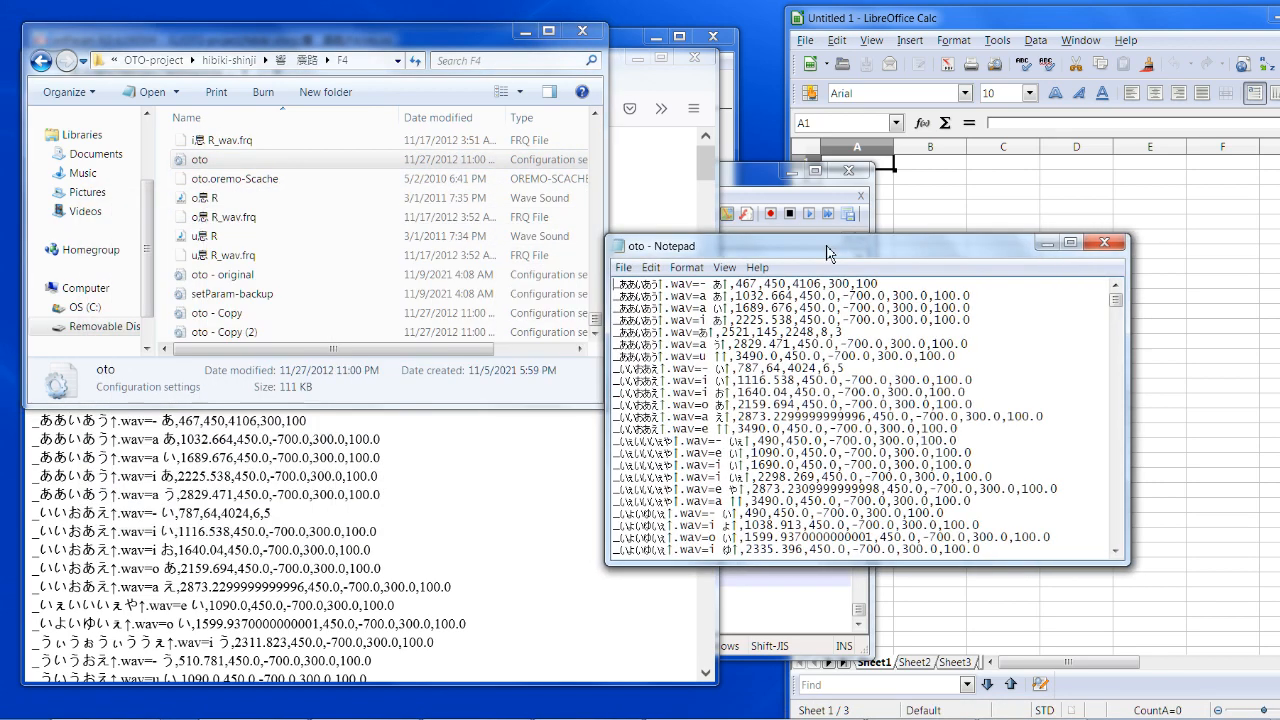
click(395, 510)
scroll(410, 460, down, 15)
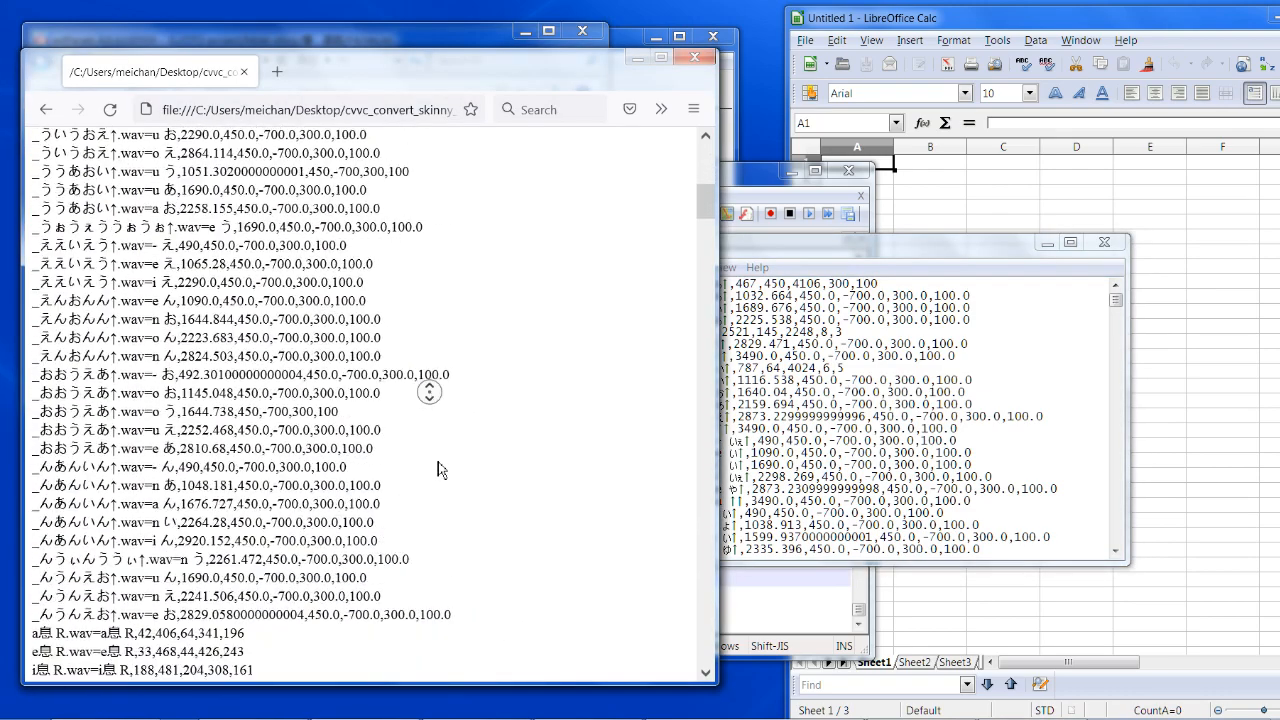
drag(298, 620, 34, 421)
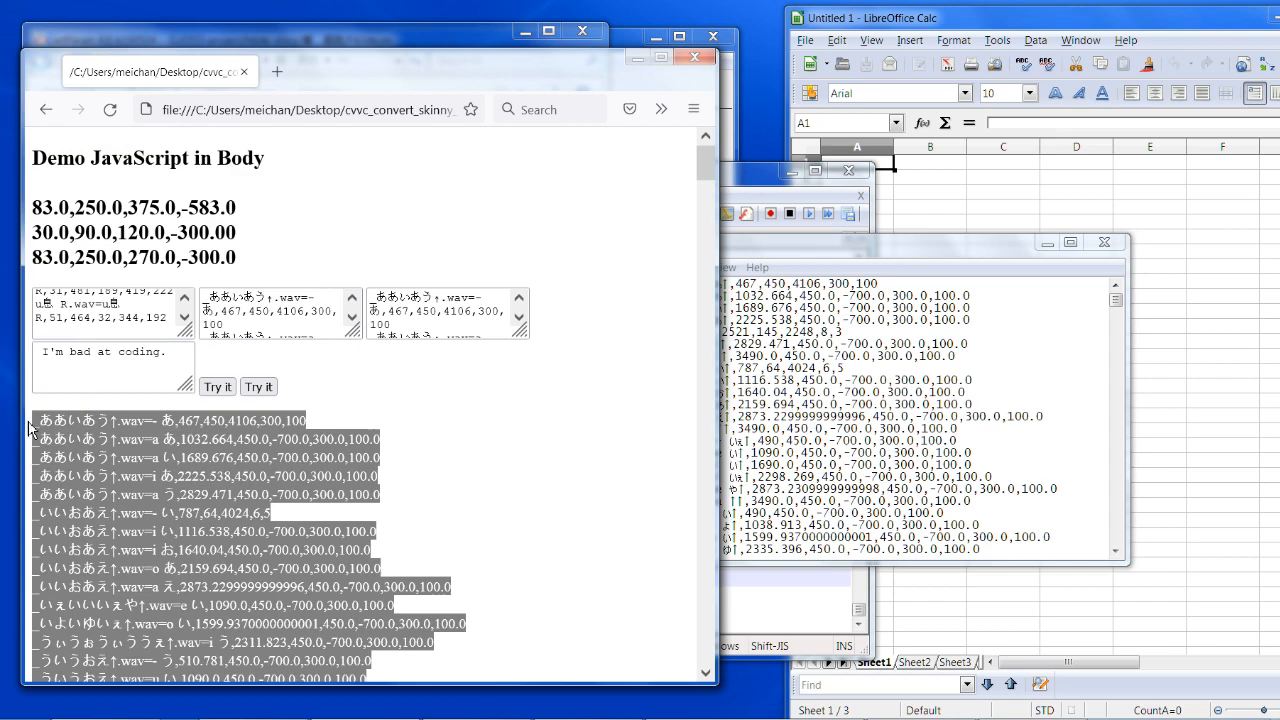
key(ctrl+c)
click(904, 392)
key(ctrl+a)
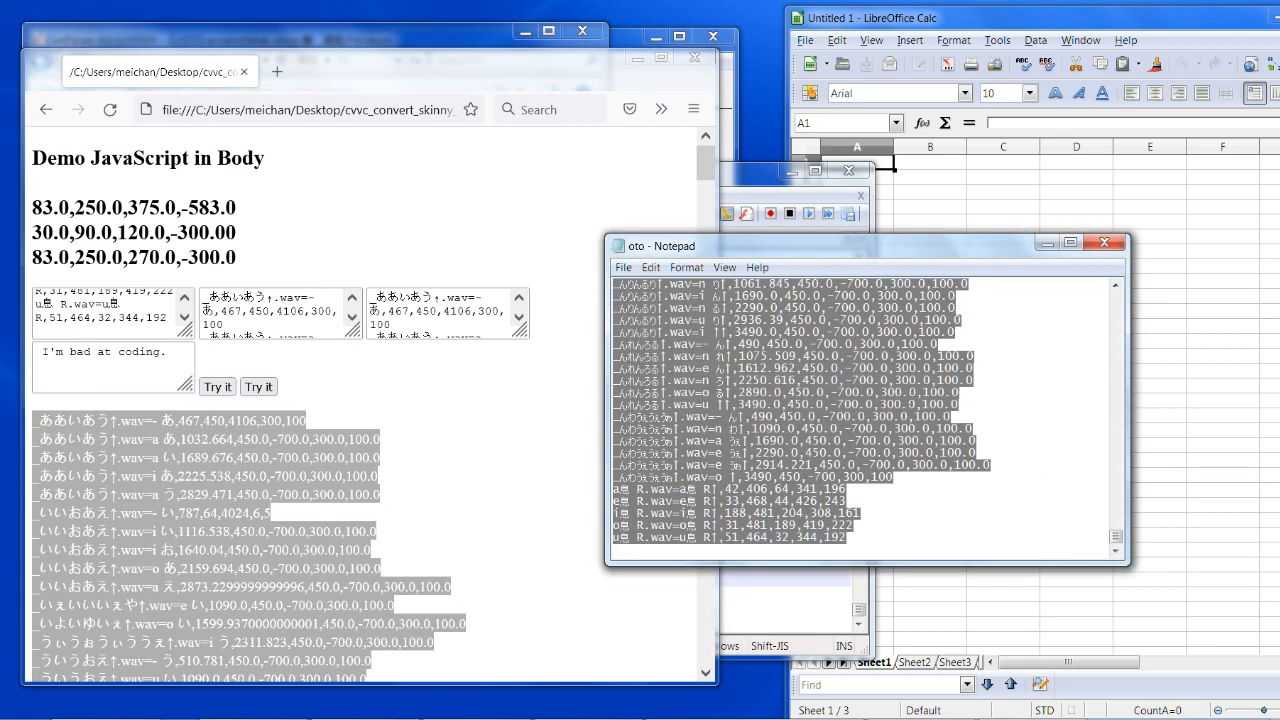
key(ctrl+v)
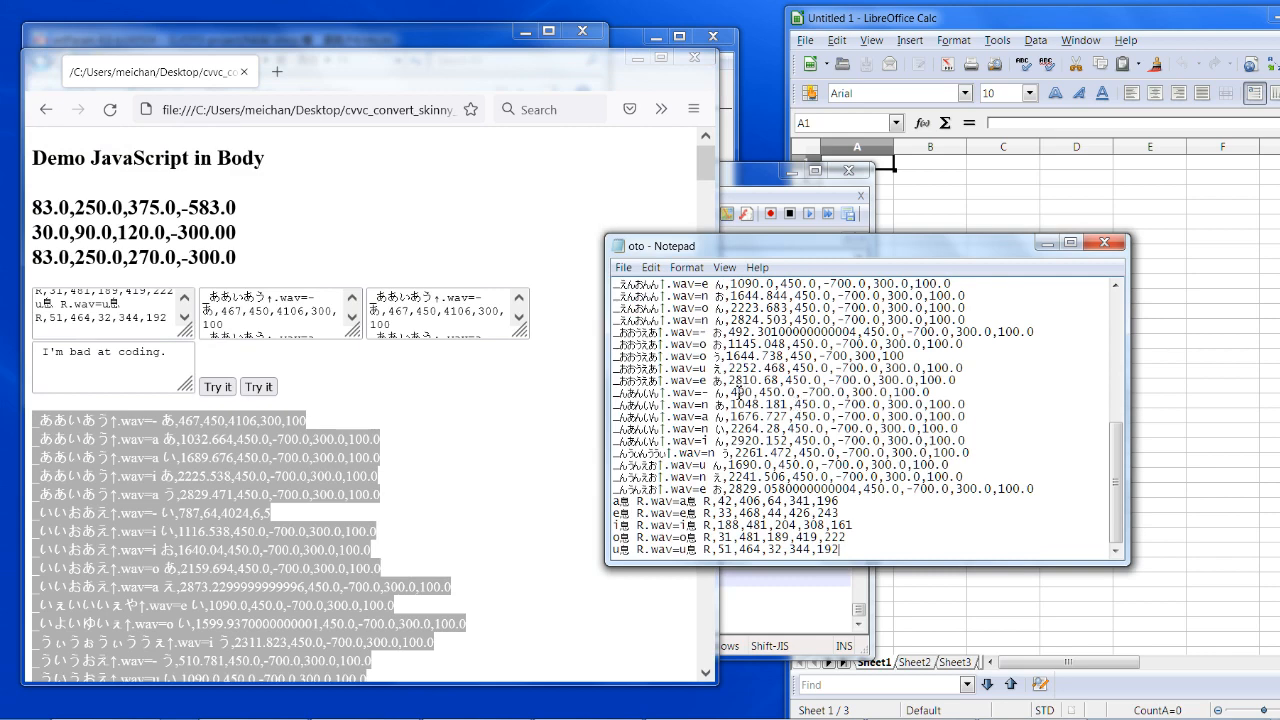
click(1104, 242)
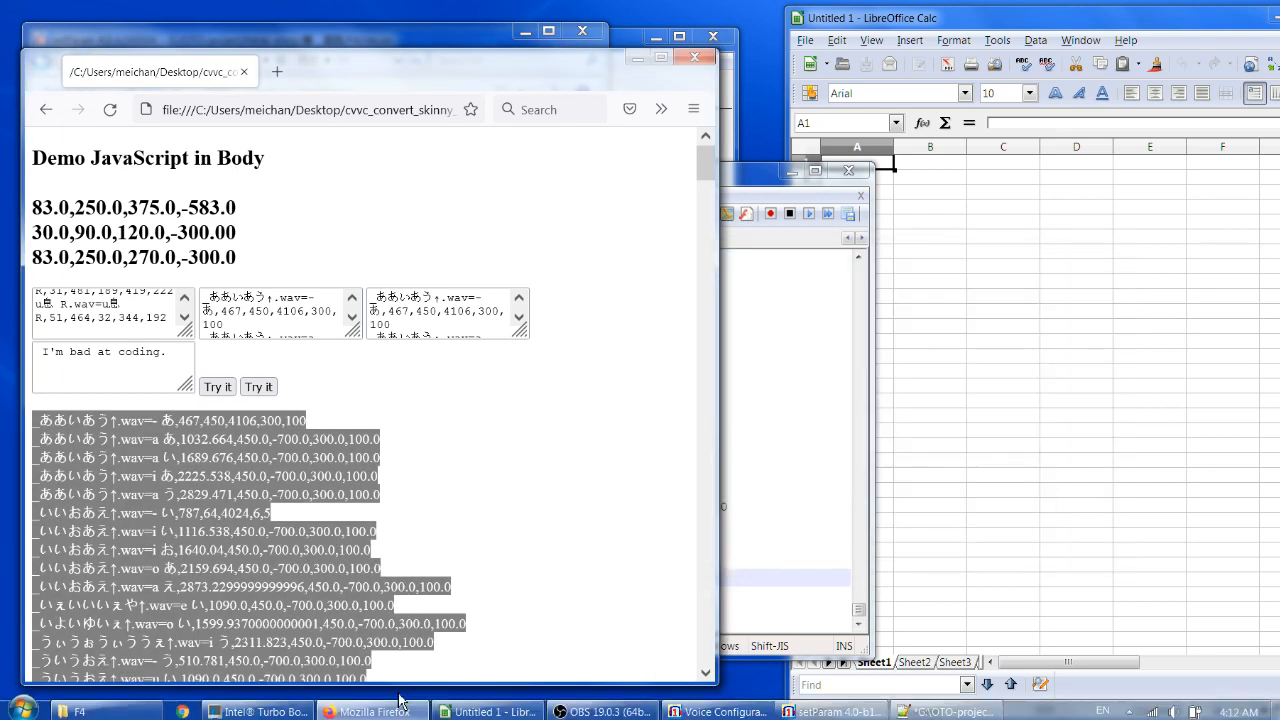
Step: Replace the entire contents of the oto - Copy file with the converter's second list of consonant-vowel entries, then save and close it
click(80, 711)
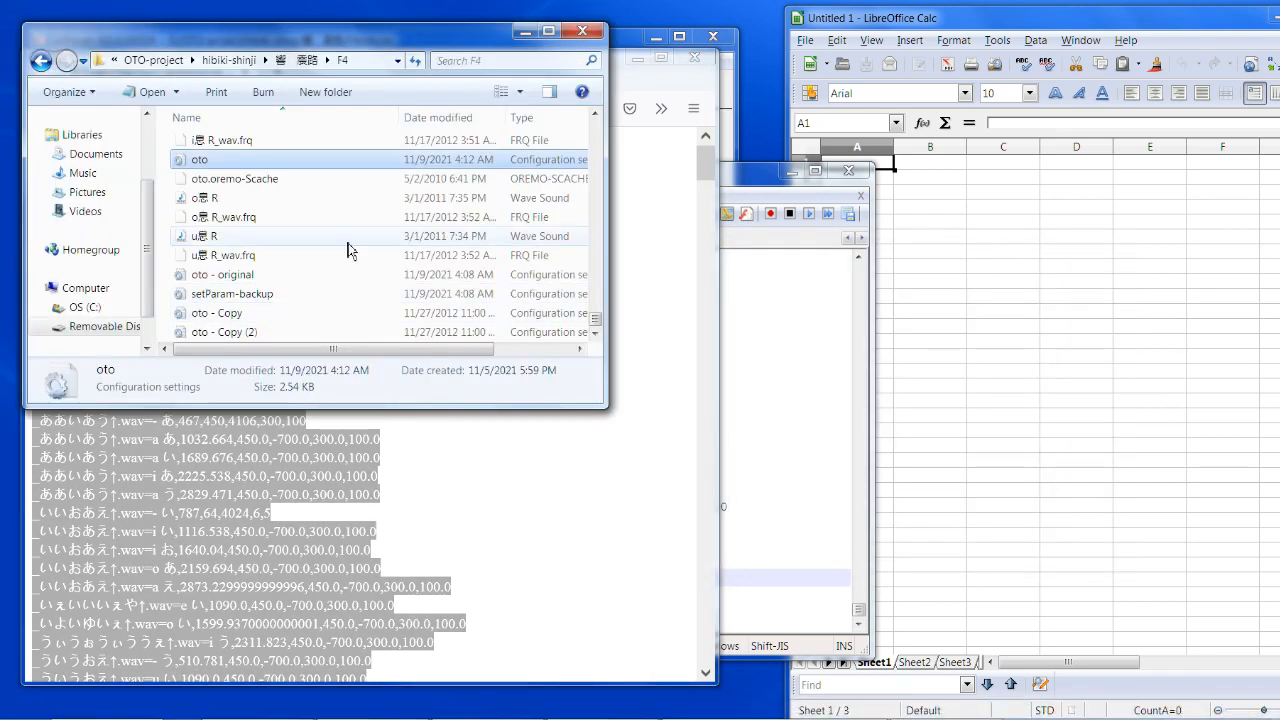
double_click(262, 314)
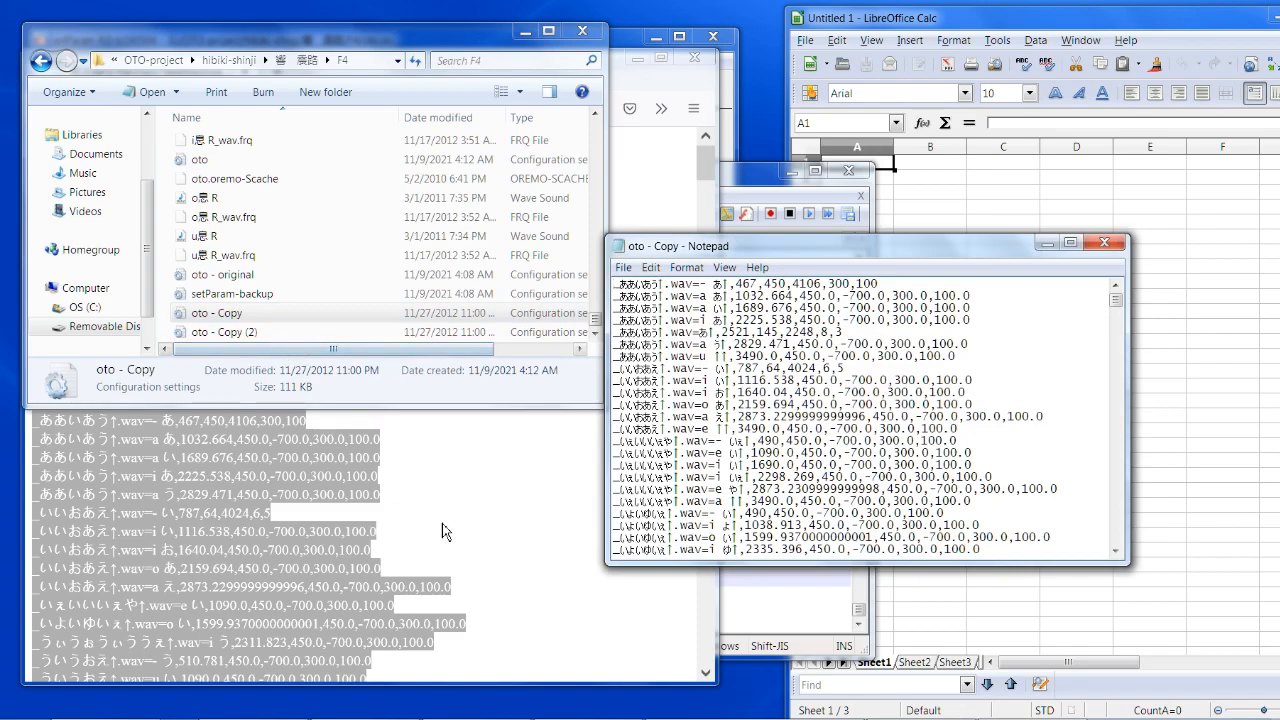
click(446, 531)
middle_click(477, 523)
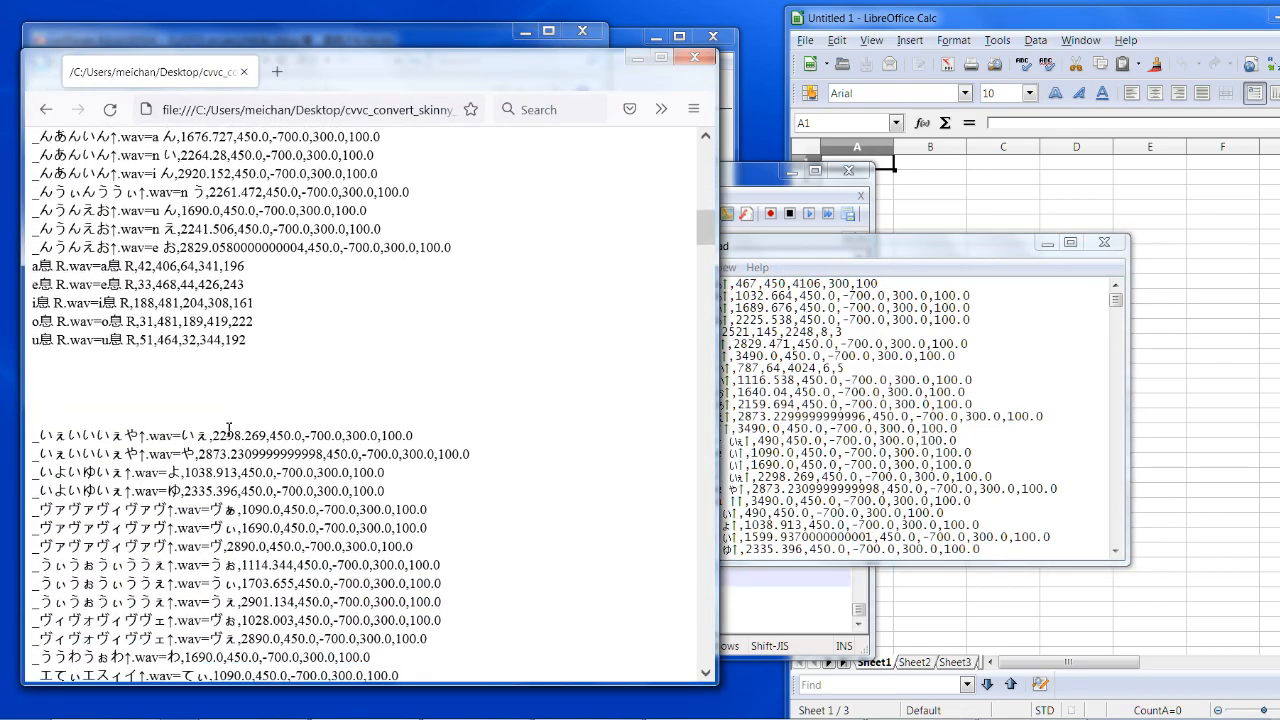
drag(33, 451, 394, 604)
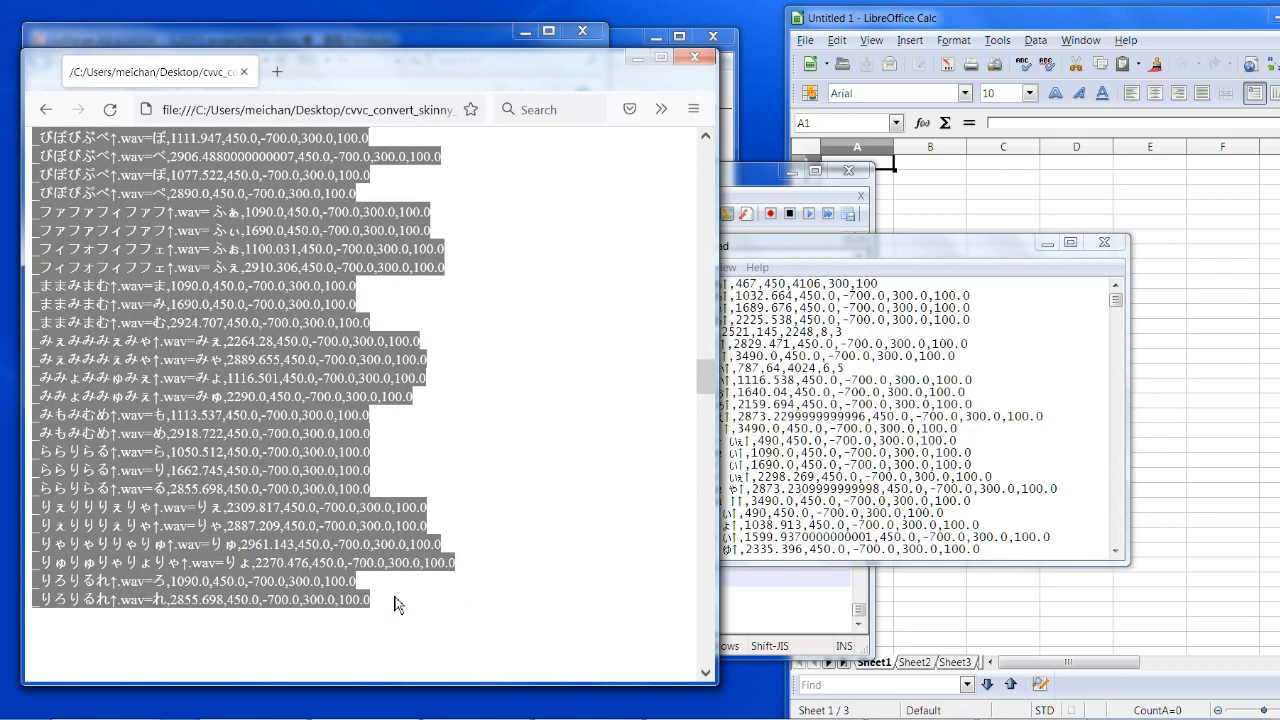
click(890, 500)
key(ctrl+a)
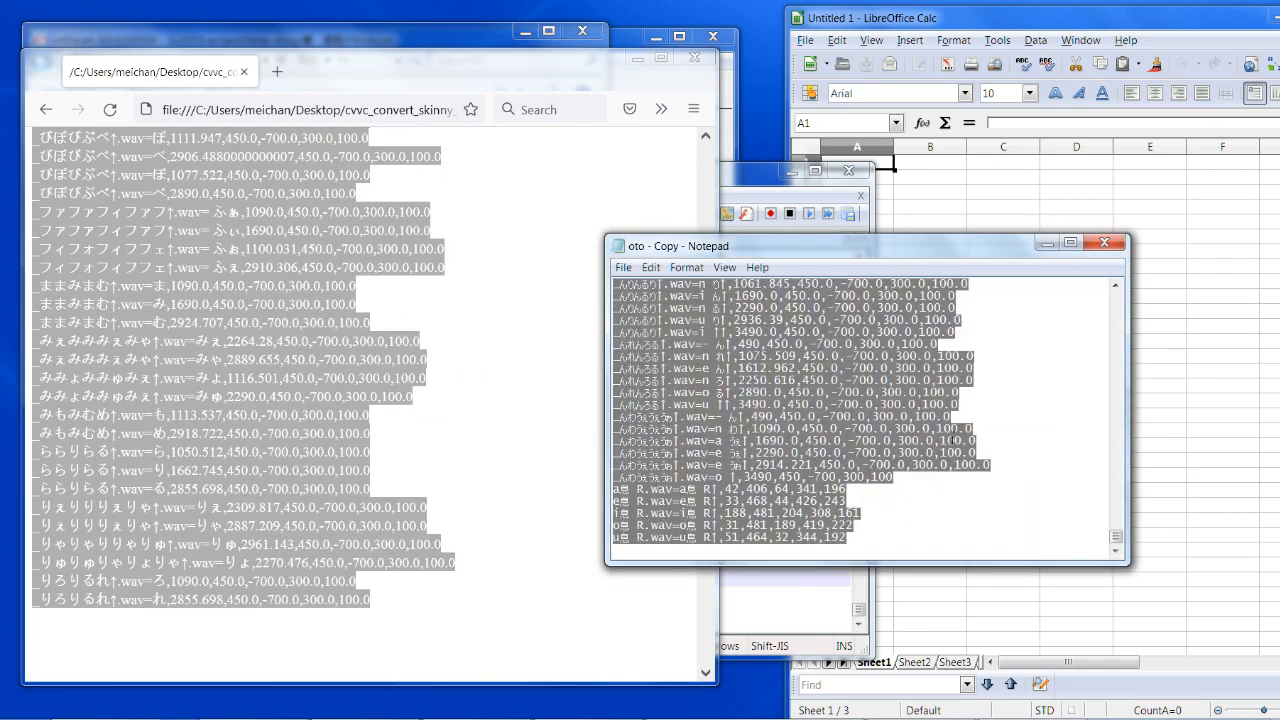
key(ctrl+v)
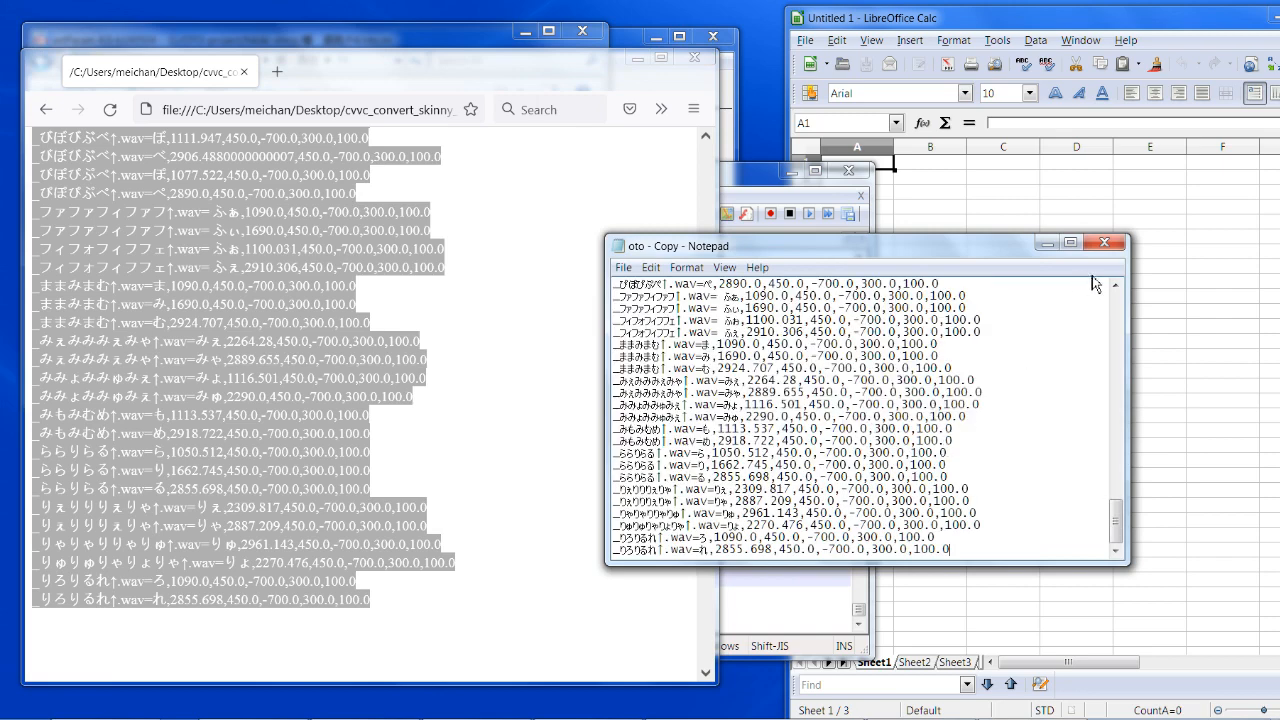
click(1104, 242)
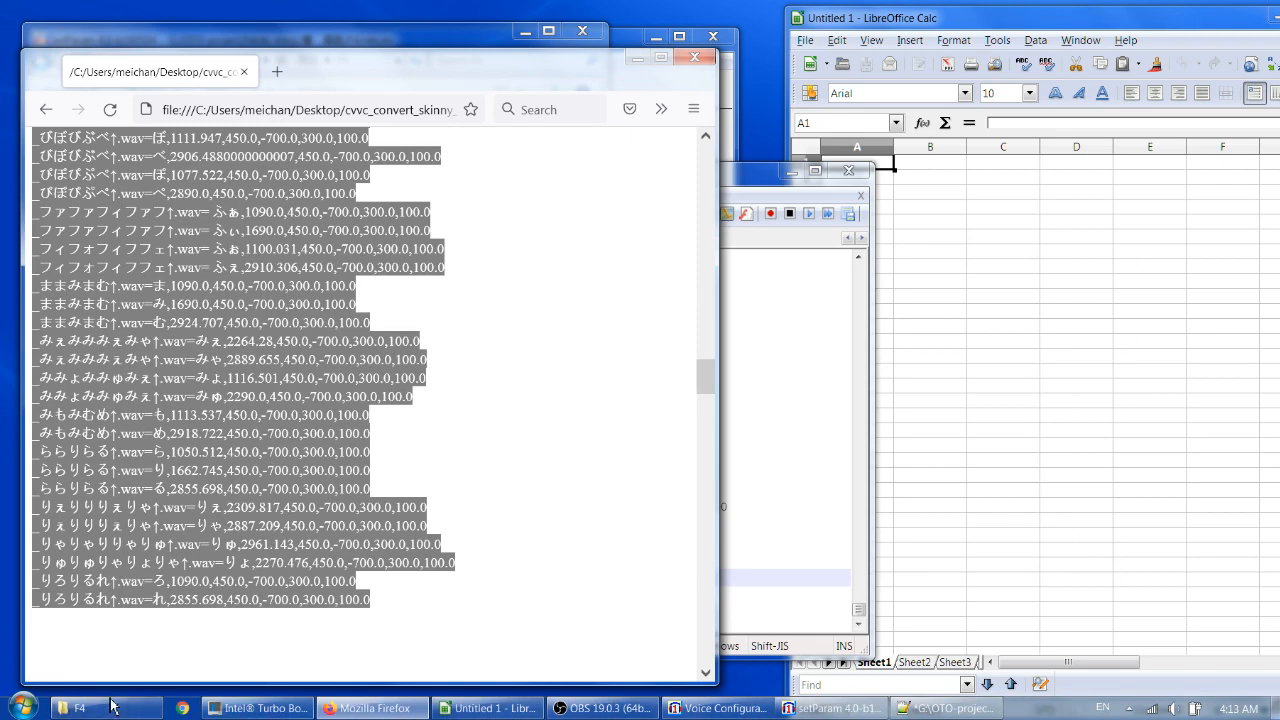
Step: Replace the entire contents of oto - Copy (2) with the converter's third list, from i y through - my, then save and close it
click(110, 705)
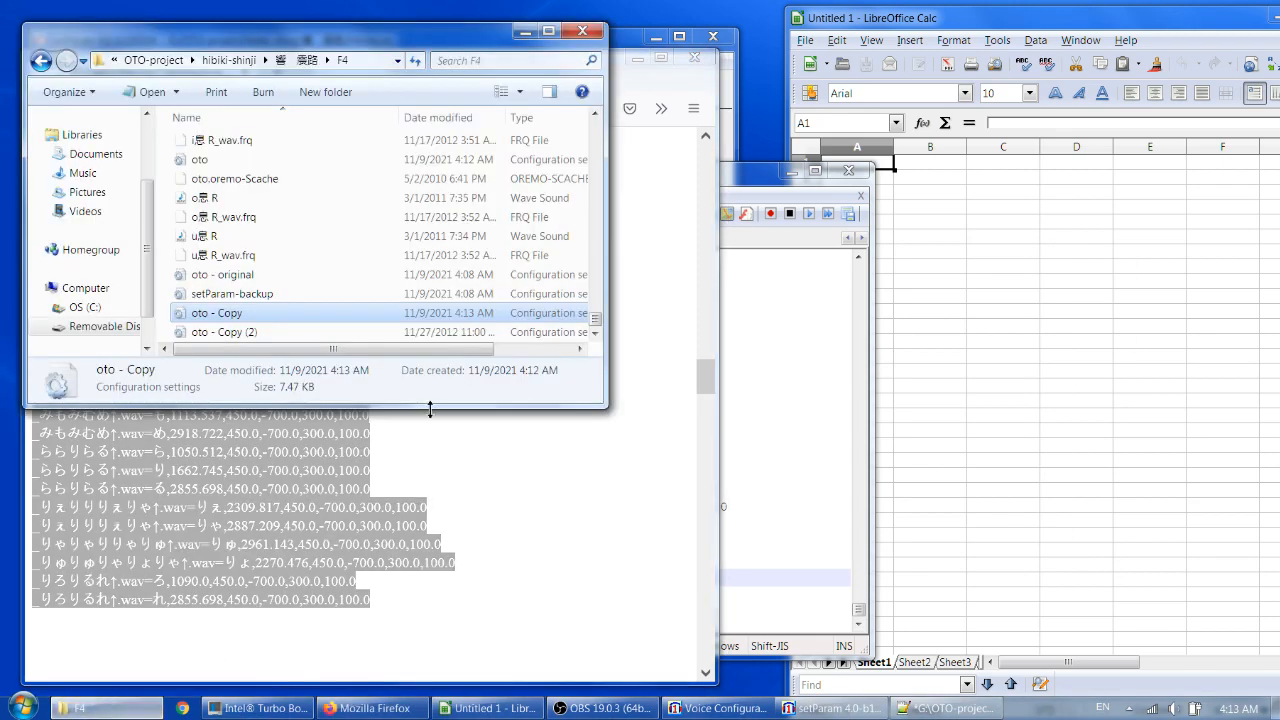
double_click(368, 332)
click(662, 452)
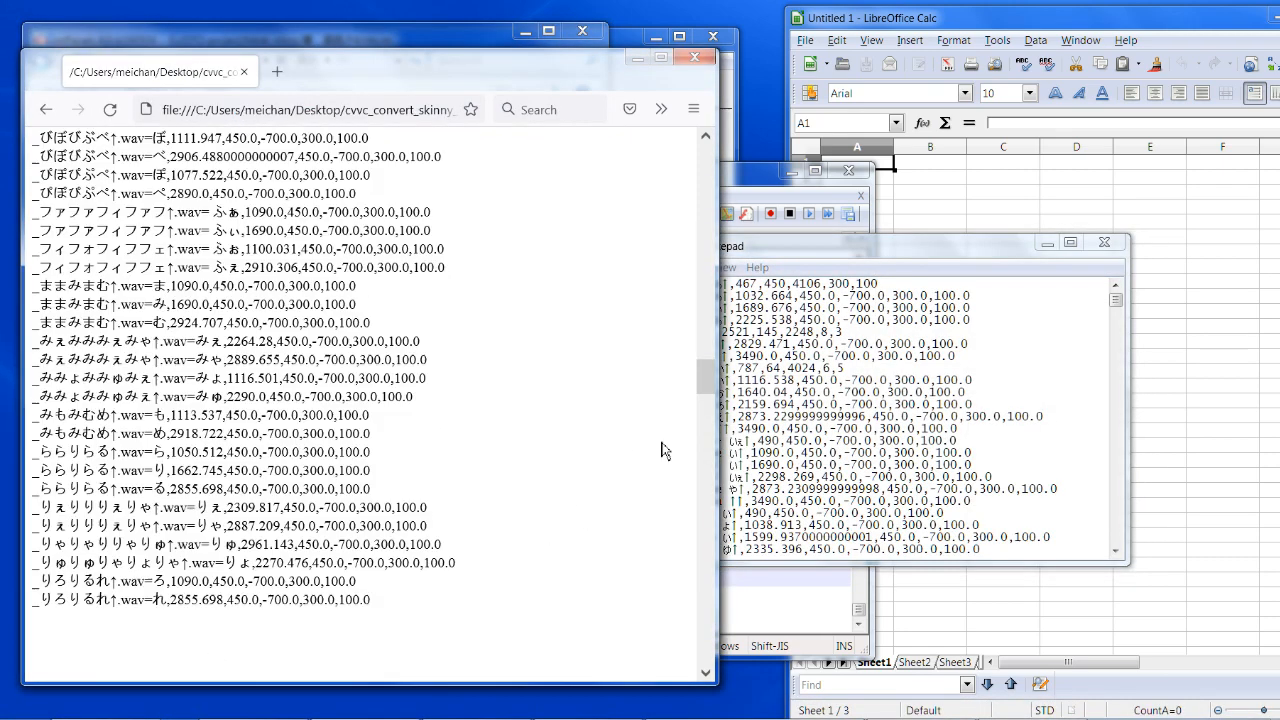
scroll(662, 452, down, 6)
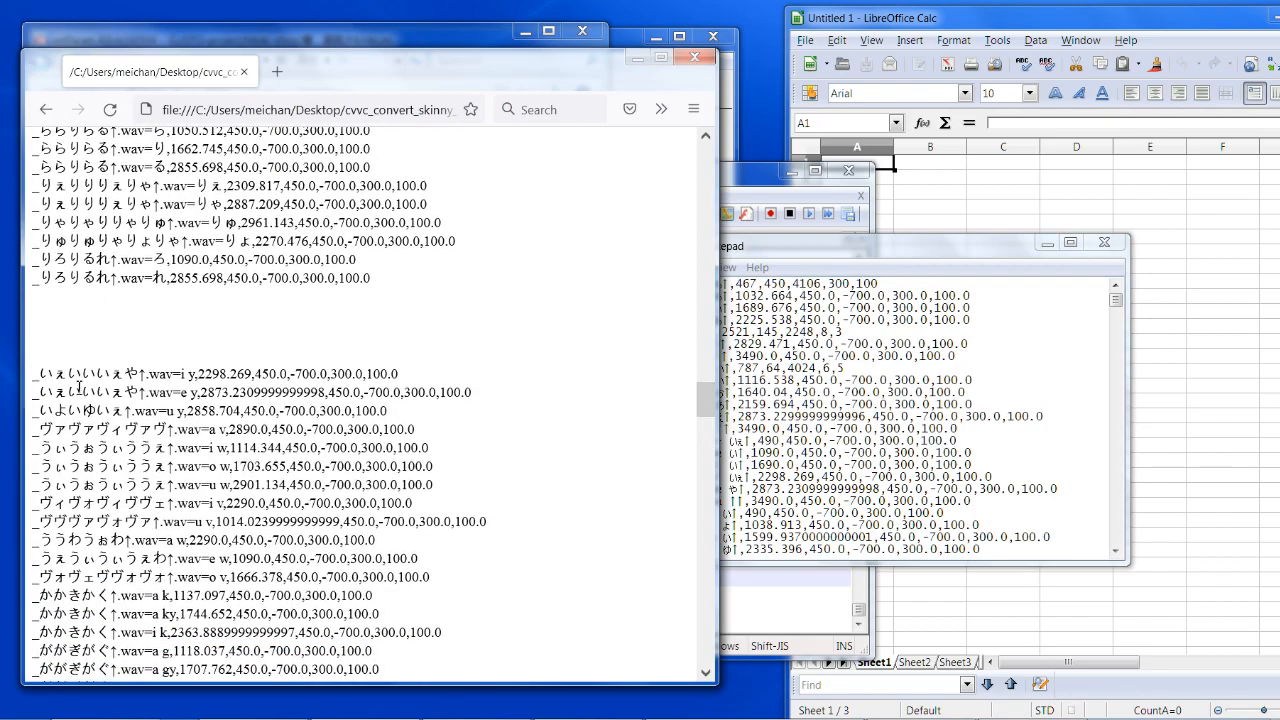
drag(36, 375, 420, 360)
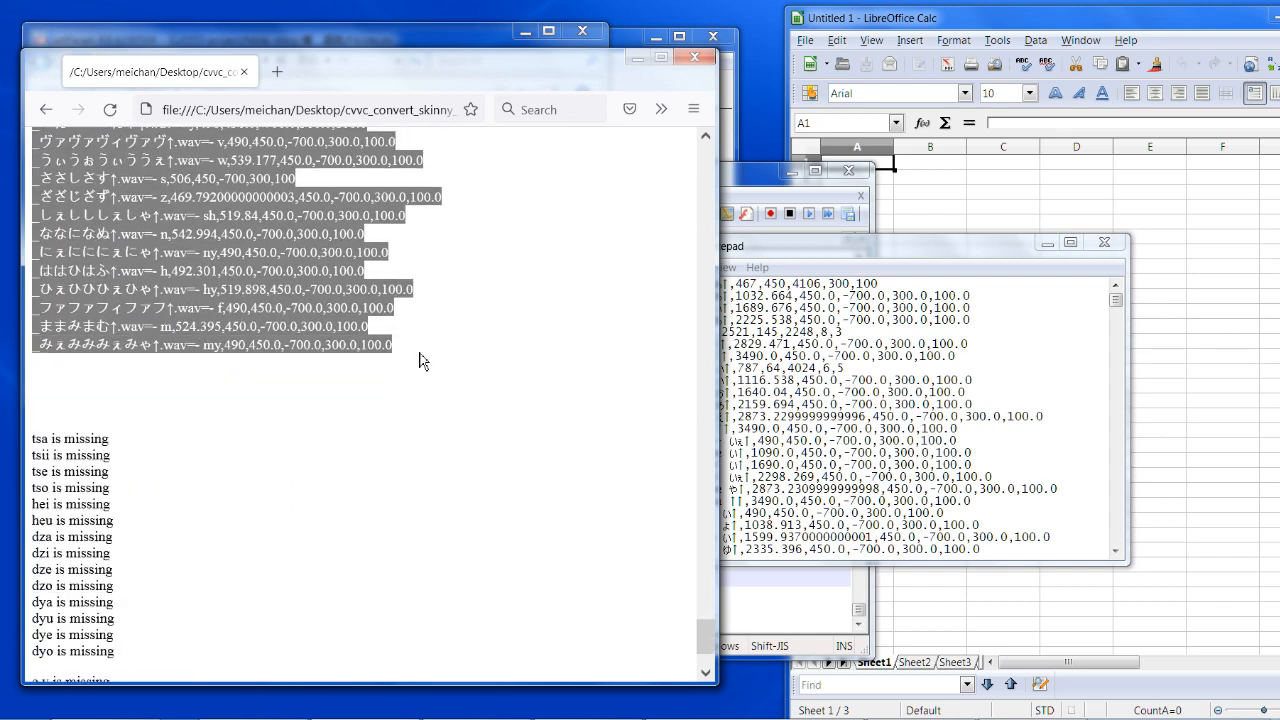
key(ctrl+c)
click(905, 477)
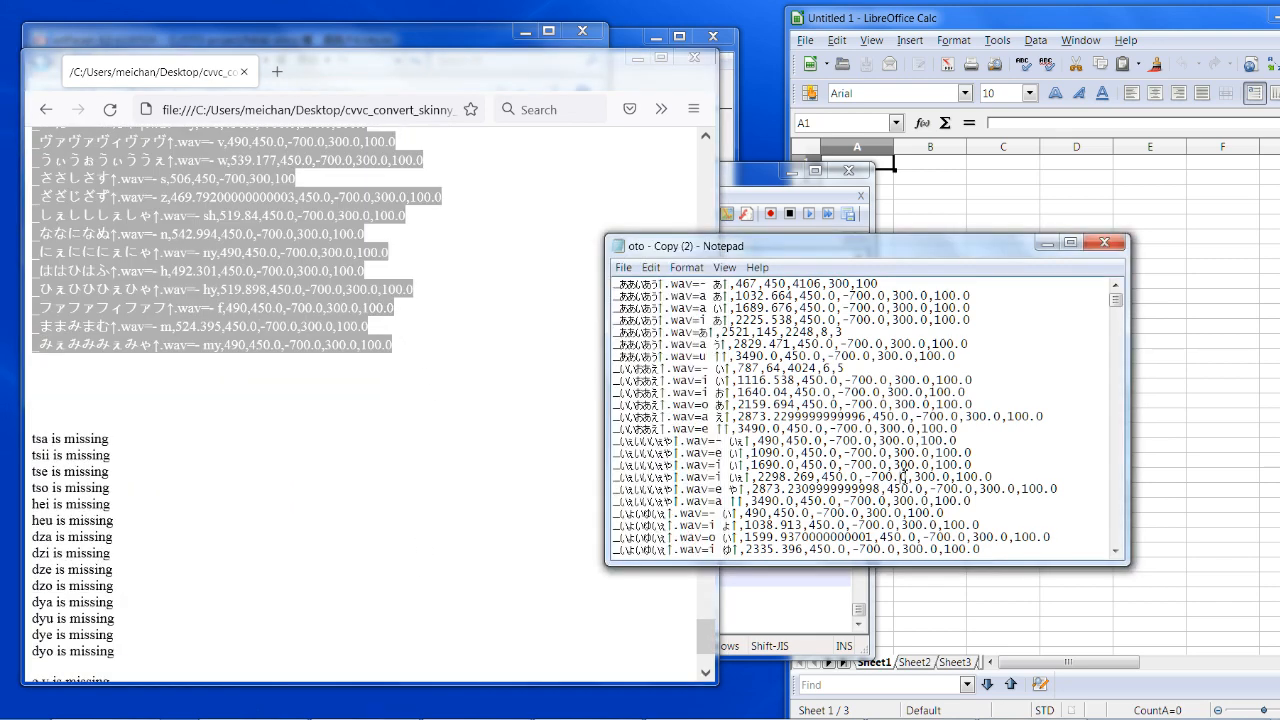
key(ctrl+a)
key(ctrl+v)
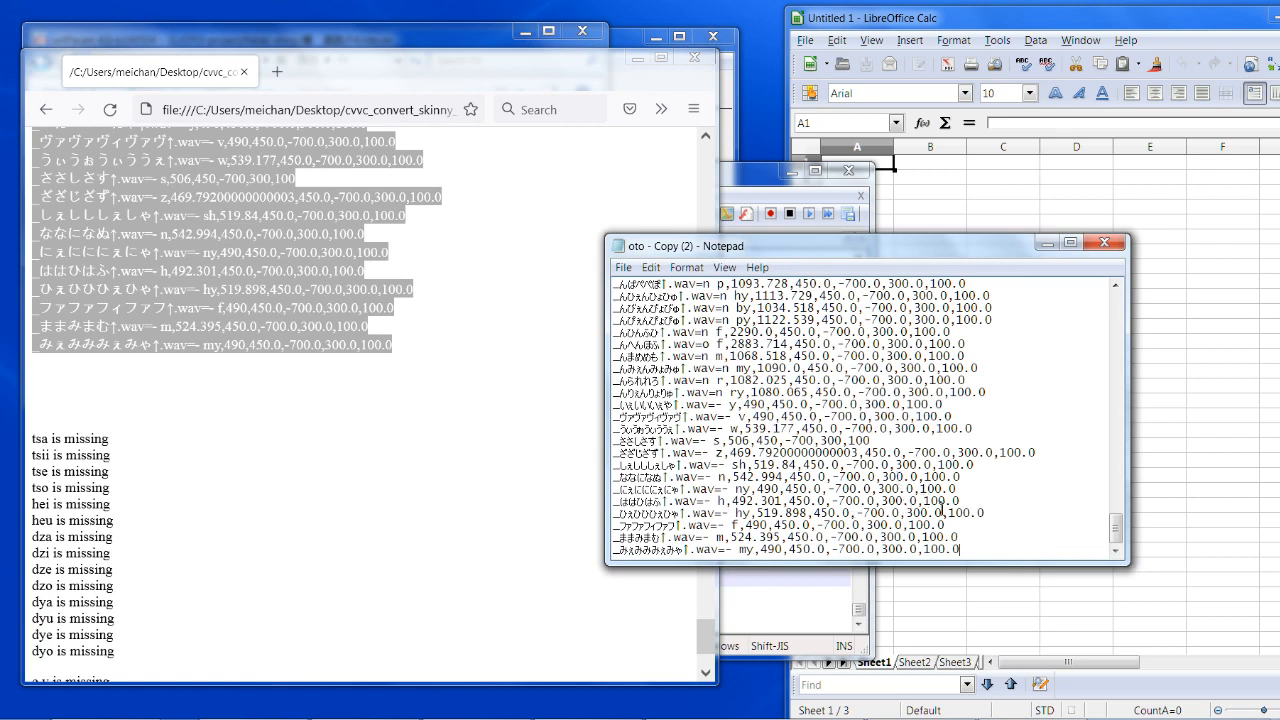
click(1104, 243)
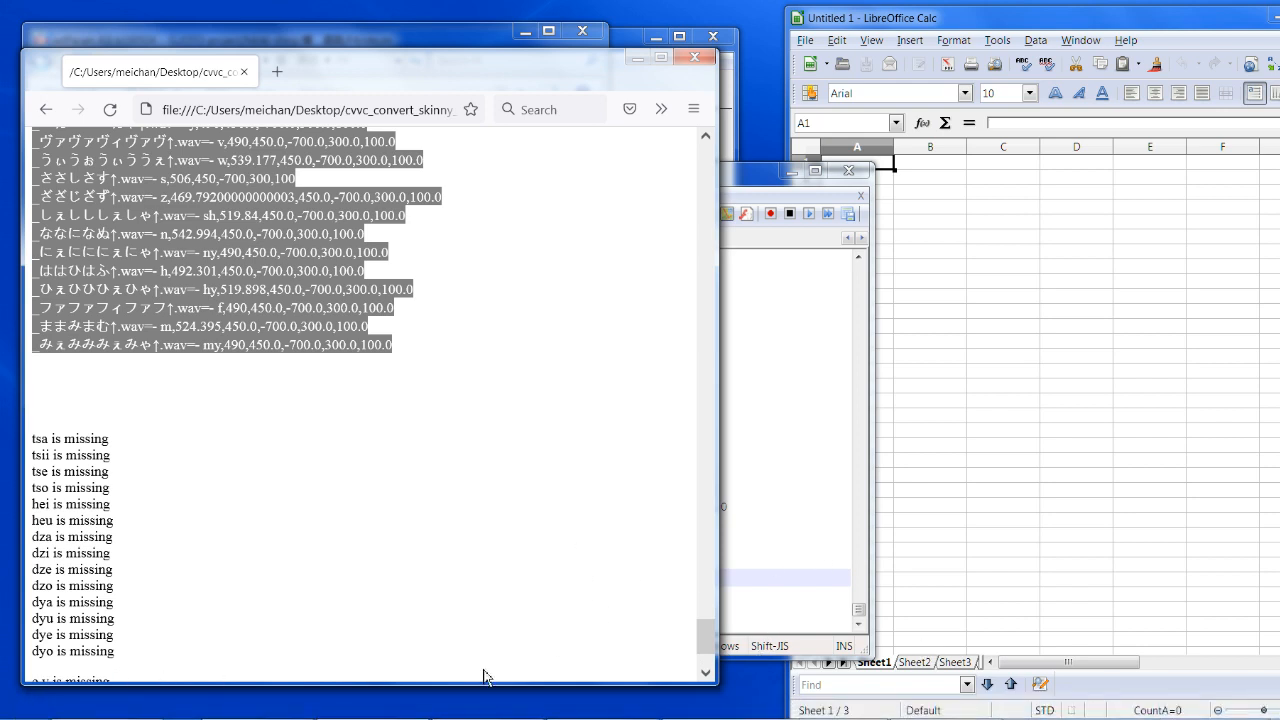
Step: Switch to setParam, set F4 as the recording folder and load oto - Copy (2) as its voice configuration file
click(740, 710)
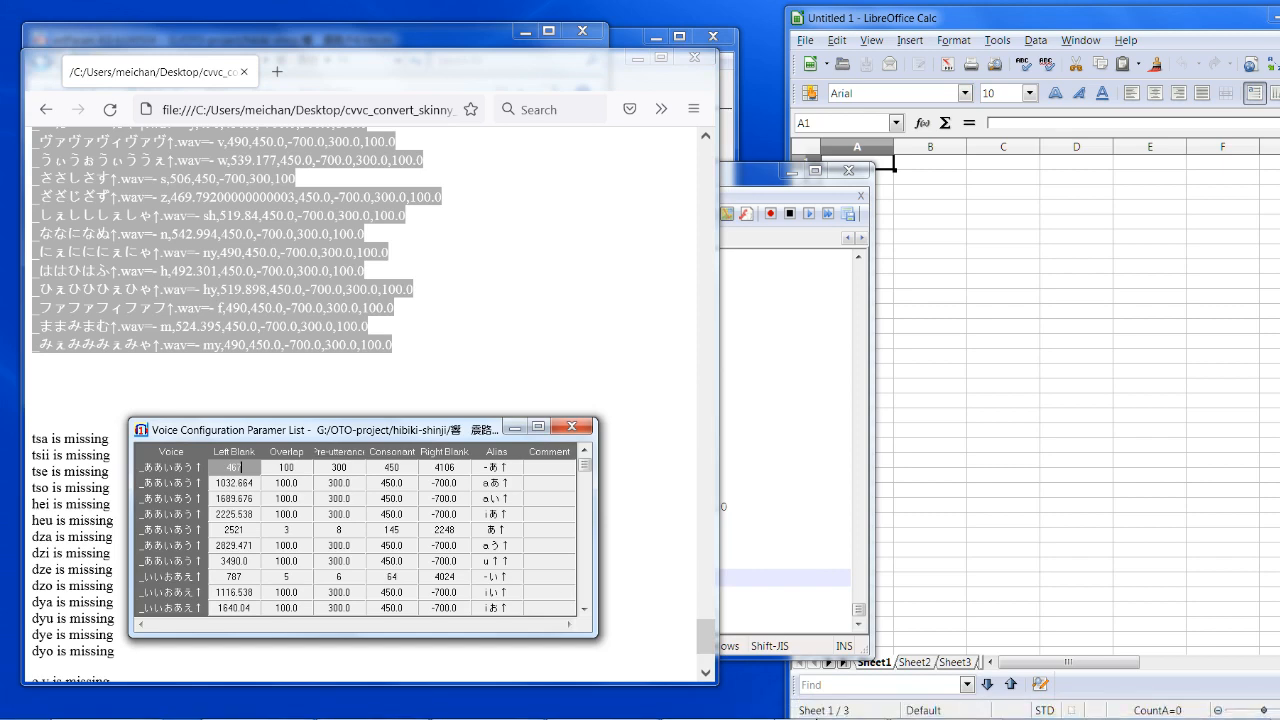
click(816, 708)
click(310, 418)
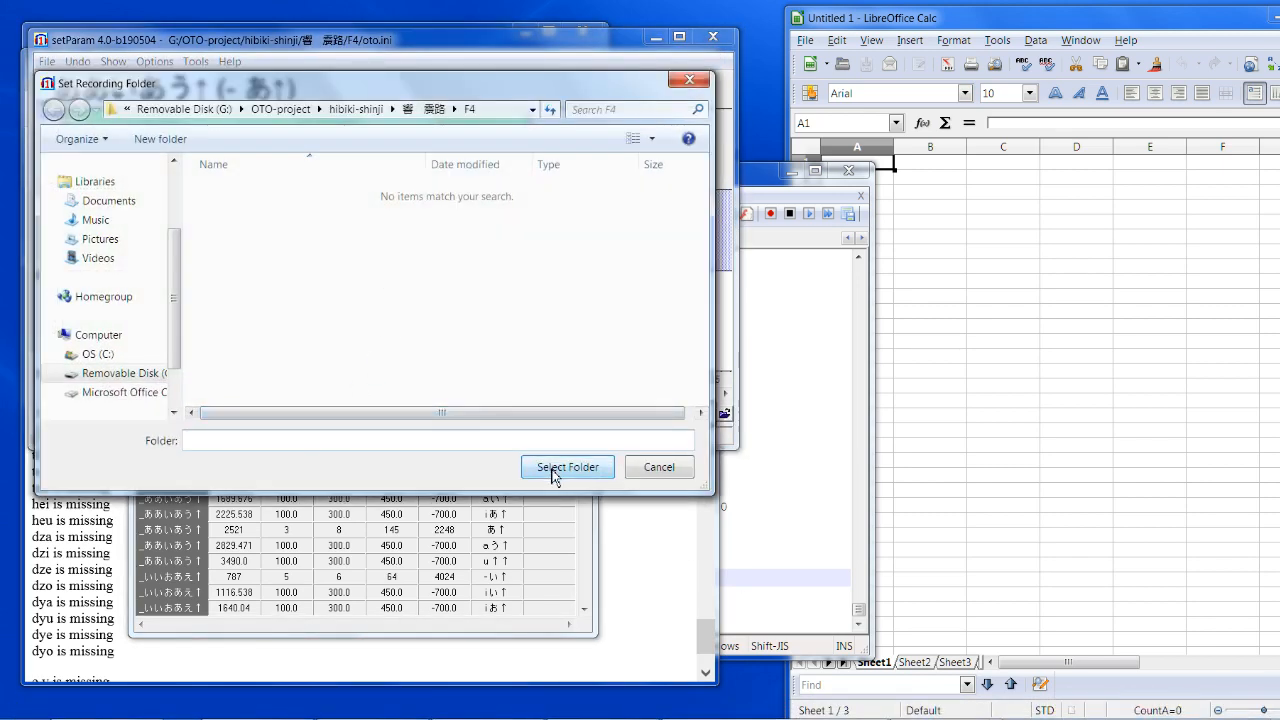
click(555, 471)
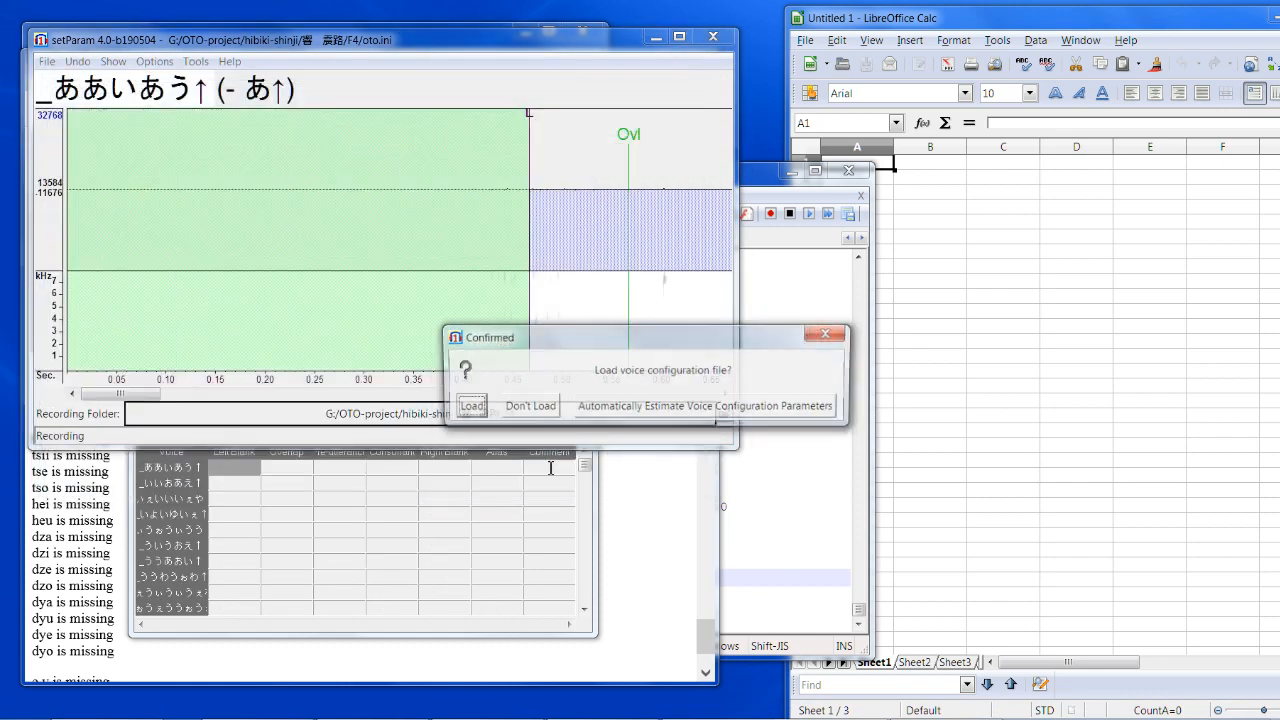
click(470, 405)
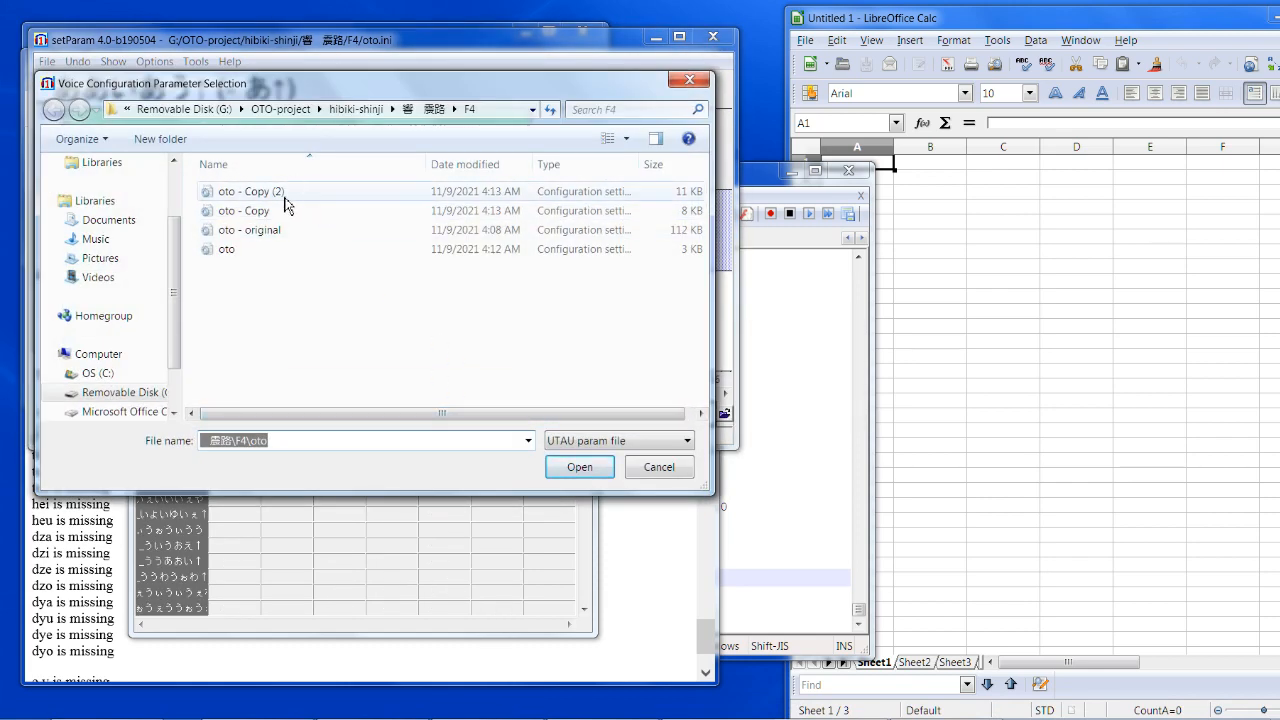
double_click(284, 194)
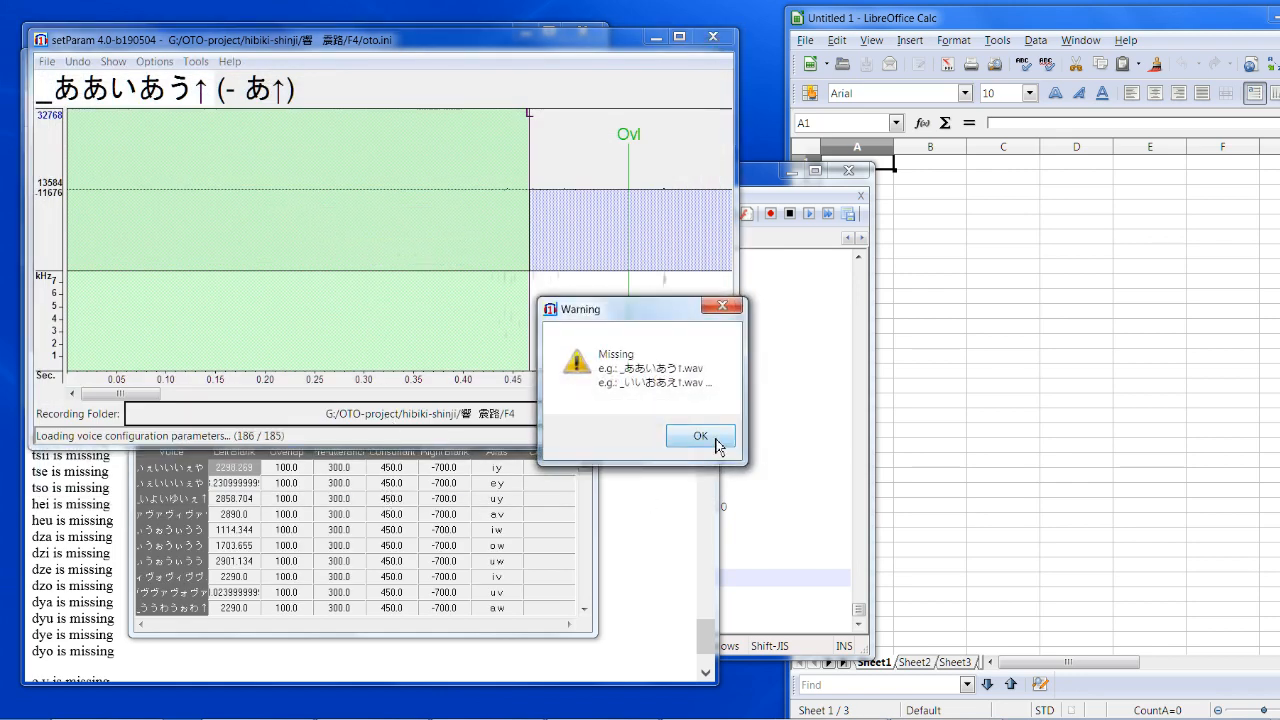
click(716, 442)
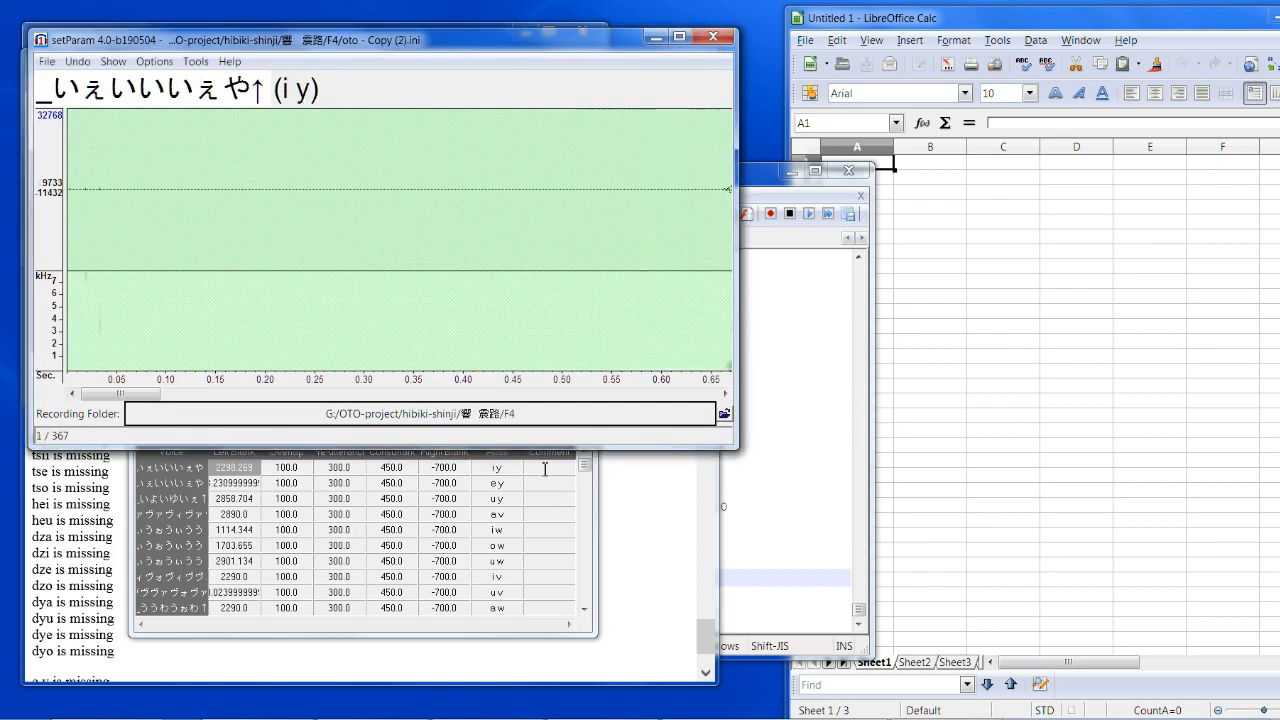
Step: Examine the end of the _いぇいいいぇや↑ recording and the parameter list entries that follow the - my alias
drag(121, 396, 652, 405)
drag(588, 468, 593, 540)
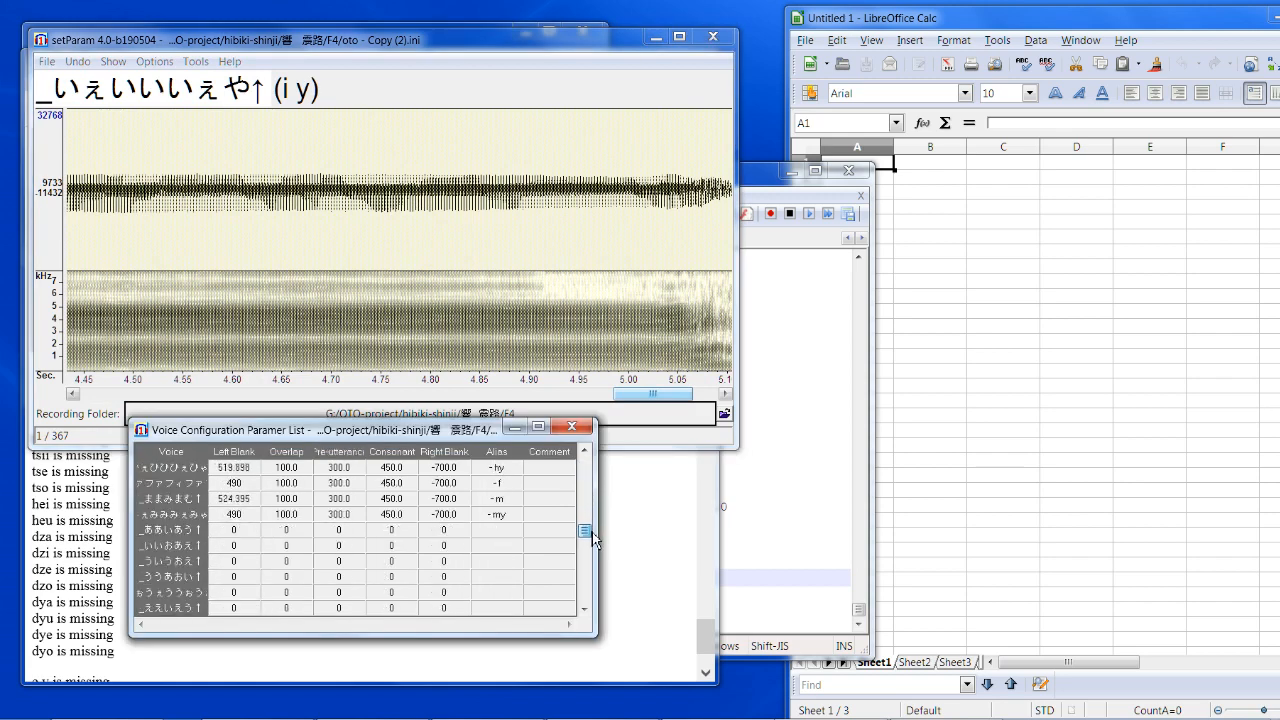
click(423, 530)
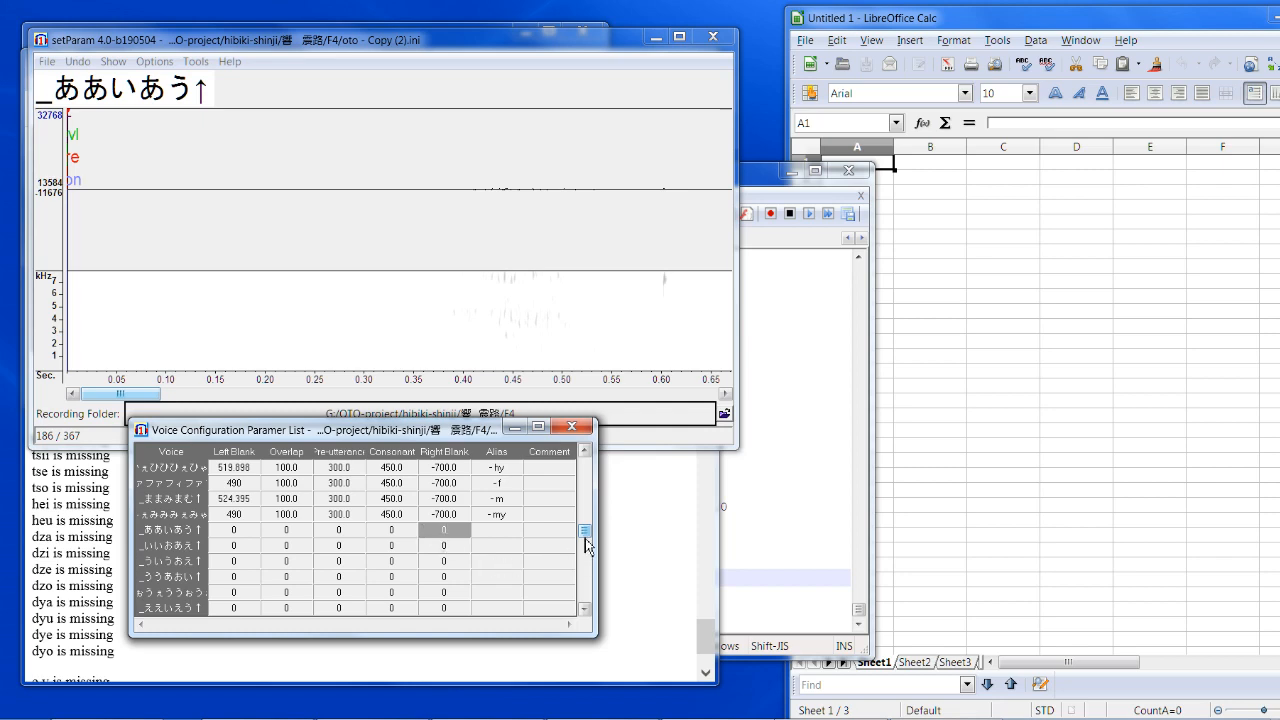
drag(585, 538, 585, 464)
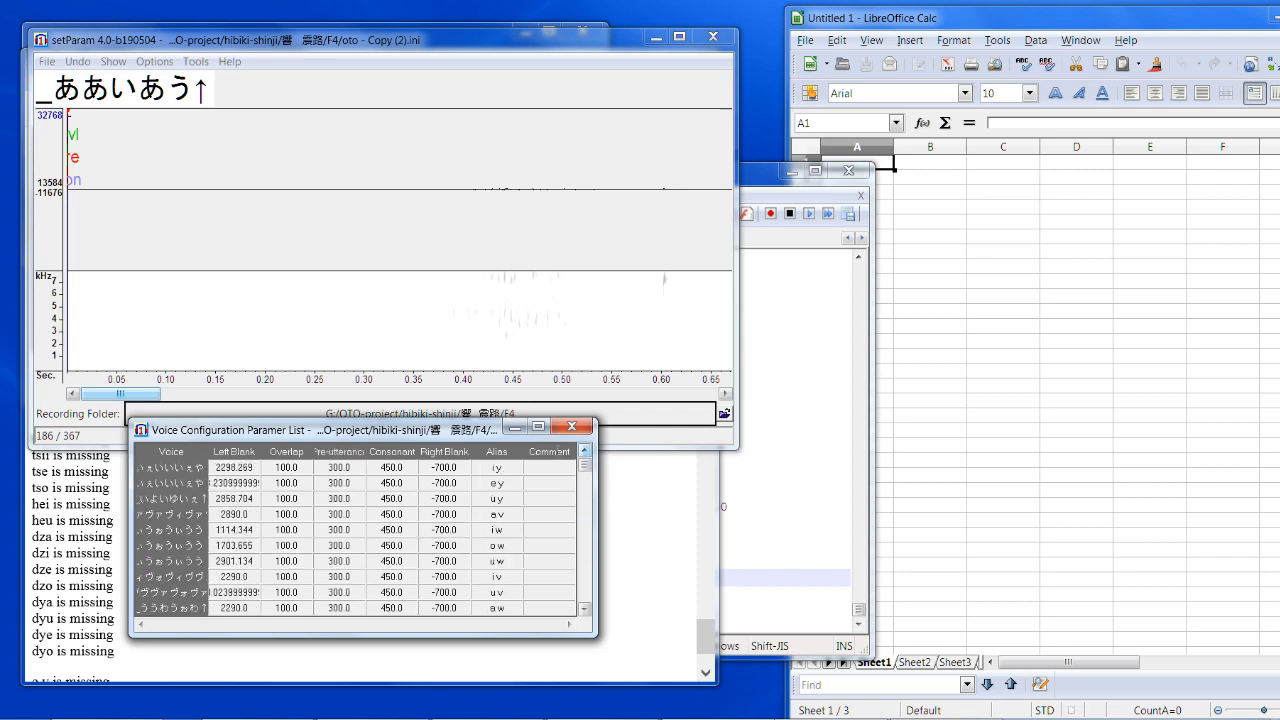
Step: Move the parameter list clear of the converter page and inspect the waveform markers of the entries from i y to a v
drag(460, 432, 916, 422)
click(500, 537)
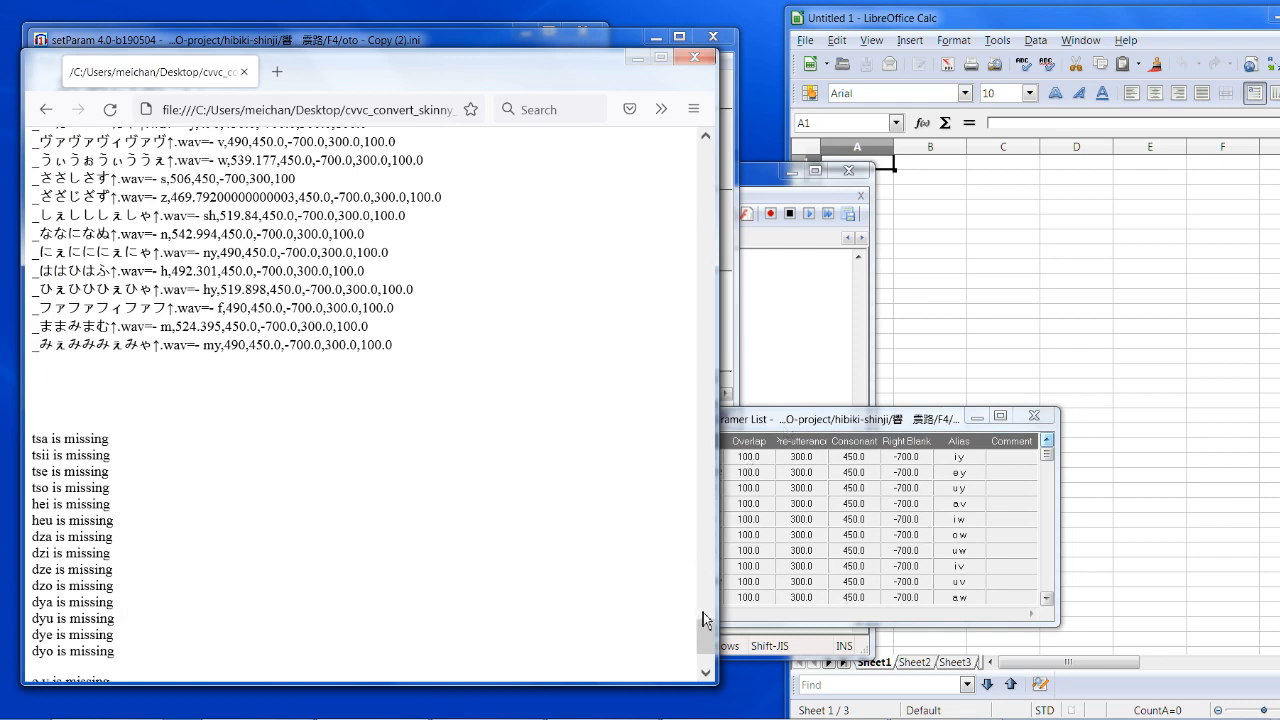
drag(705, 630, 705, 160)
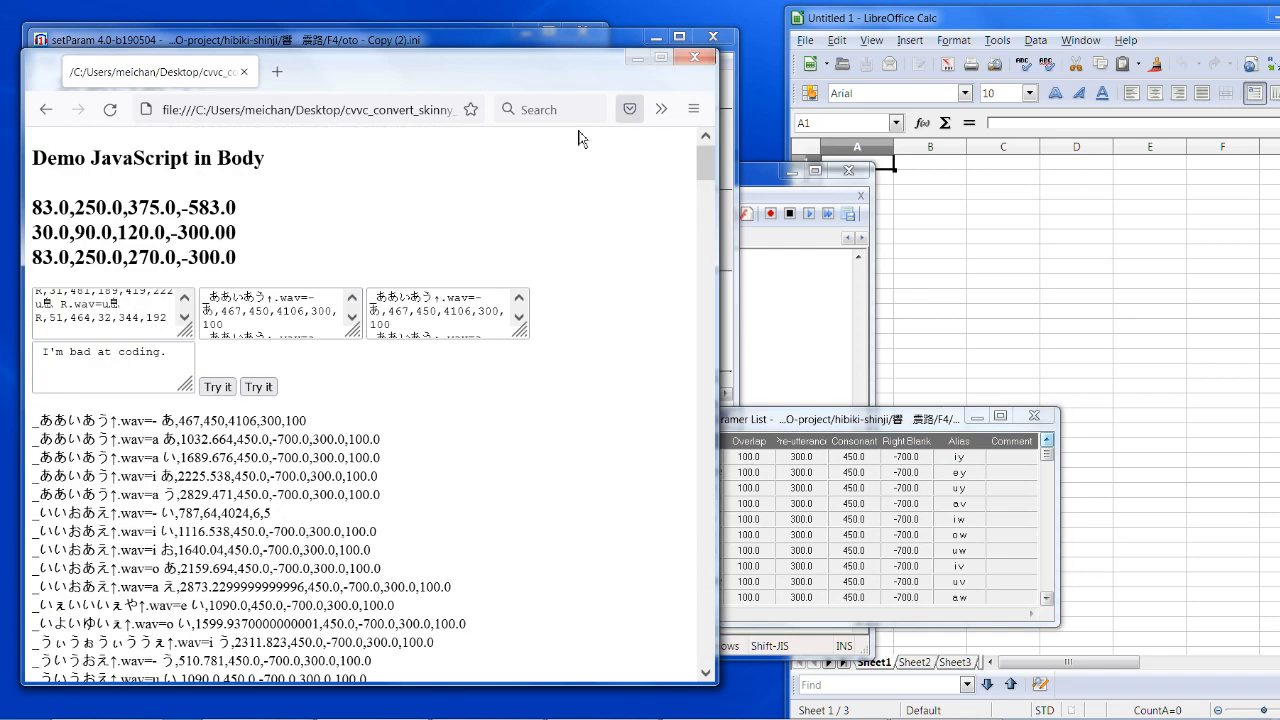
click(781, 432)
click(737, 371)
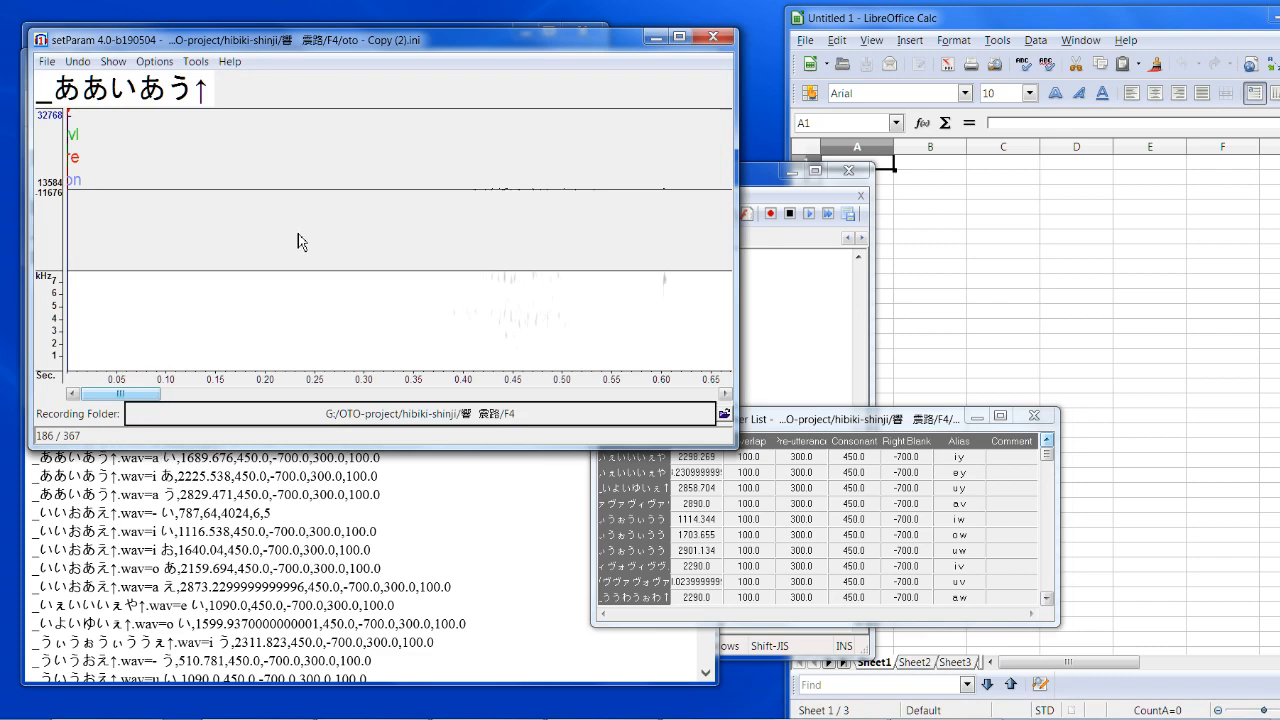
scroll(514, 388, down, 3)
drag(1050, 523, 1057, 452)
click(955, 457)
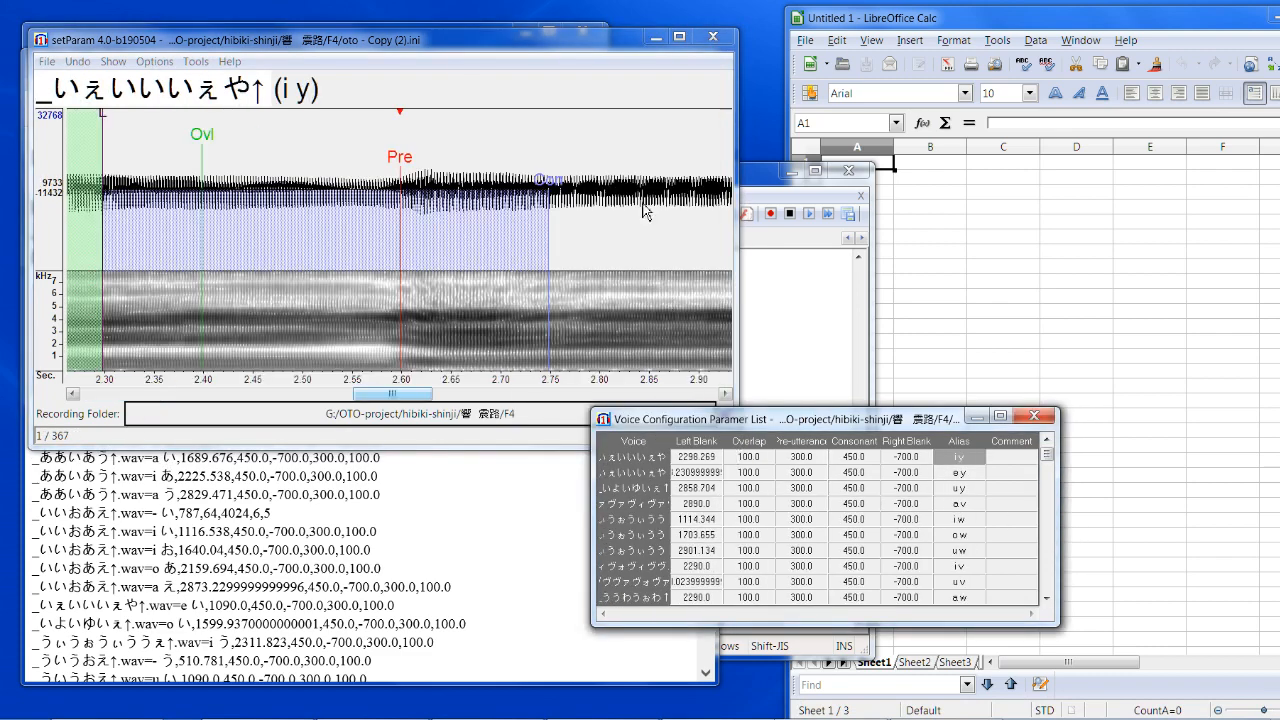
click(460, 50)
scroll(471, 120, down, 1)
scroll(475, 170, down, 2)
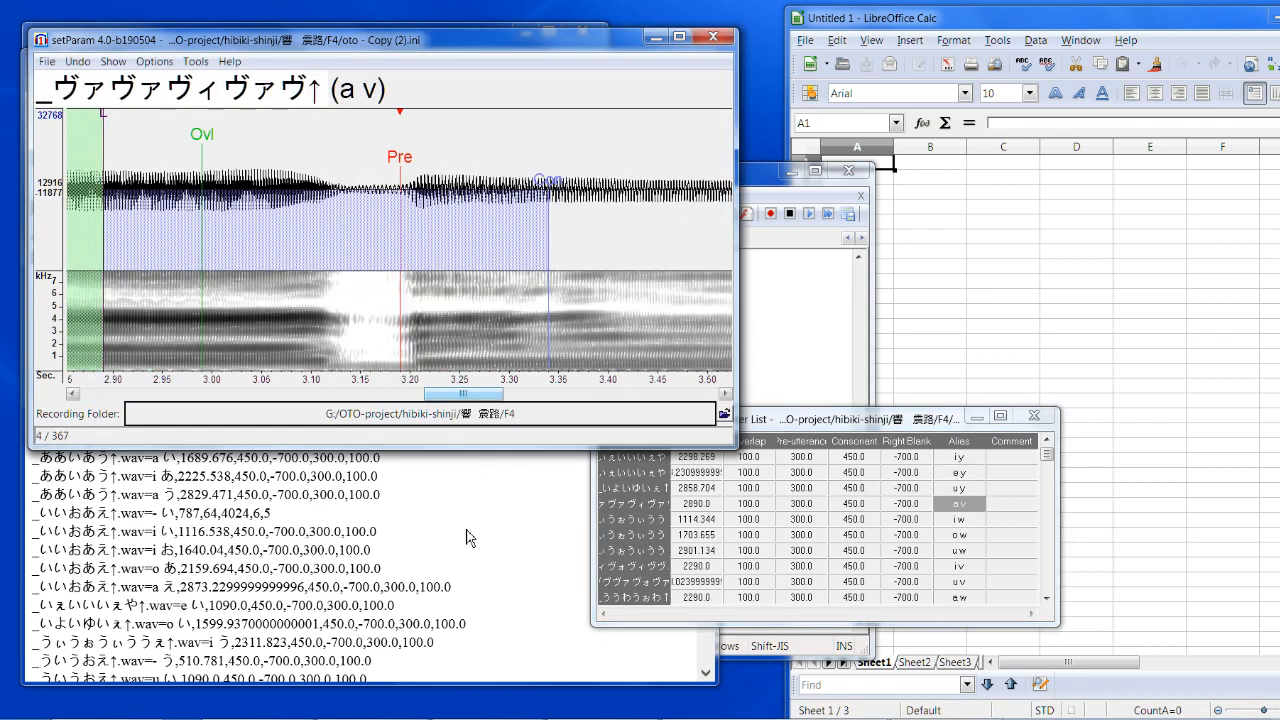
Step: Copy the converter's third timing line and paste 83.0, 250.0 and 270.0 over every entry's overlap, pre-utterance and consonant values
click(470, 538)
drag(256, 262, 36, 258)
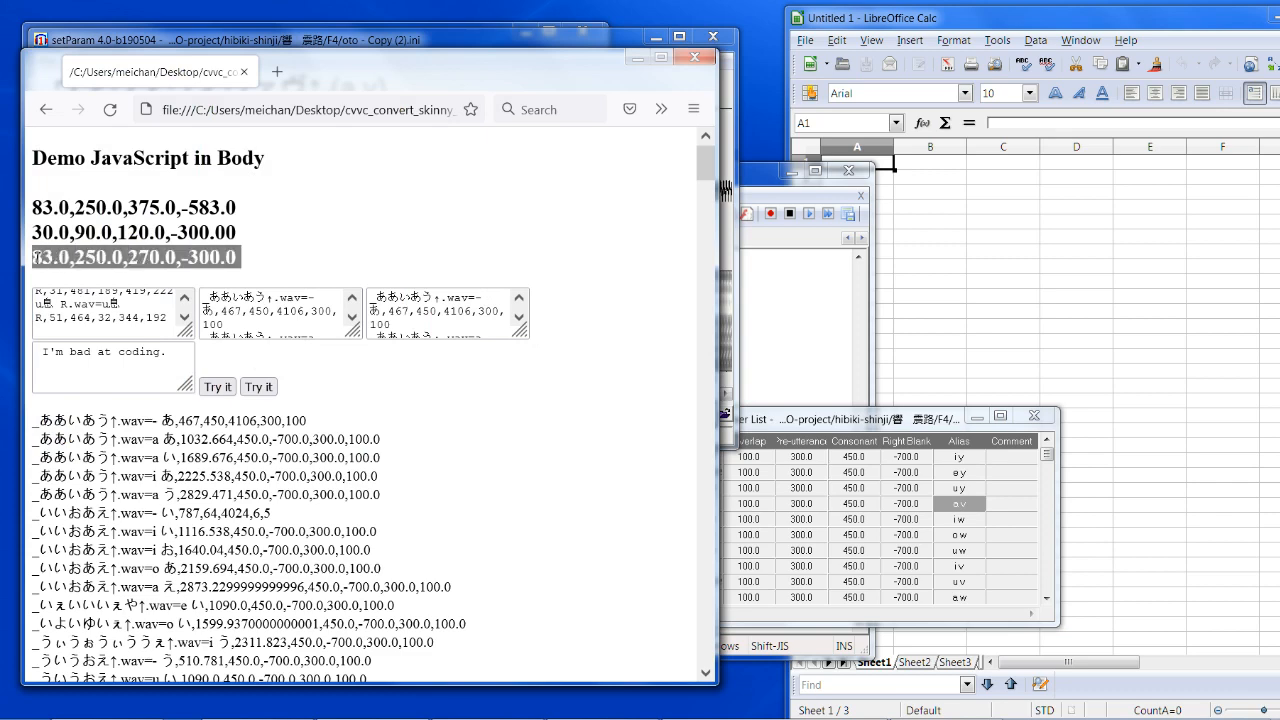
drag(768, 430, 803, 416)
click(658, 416)
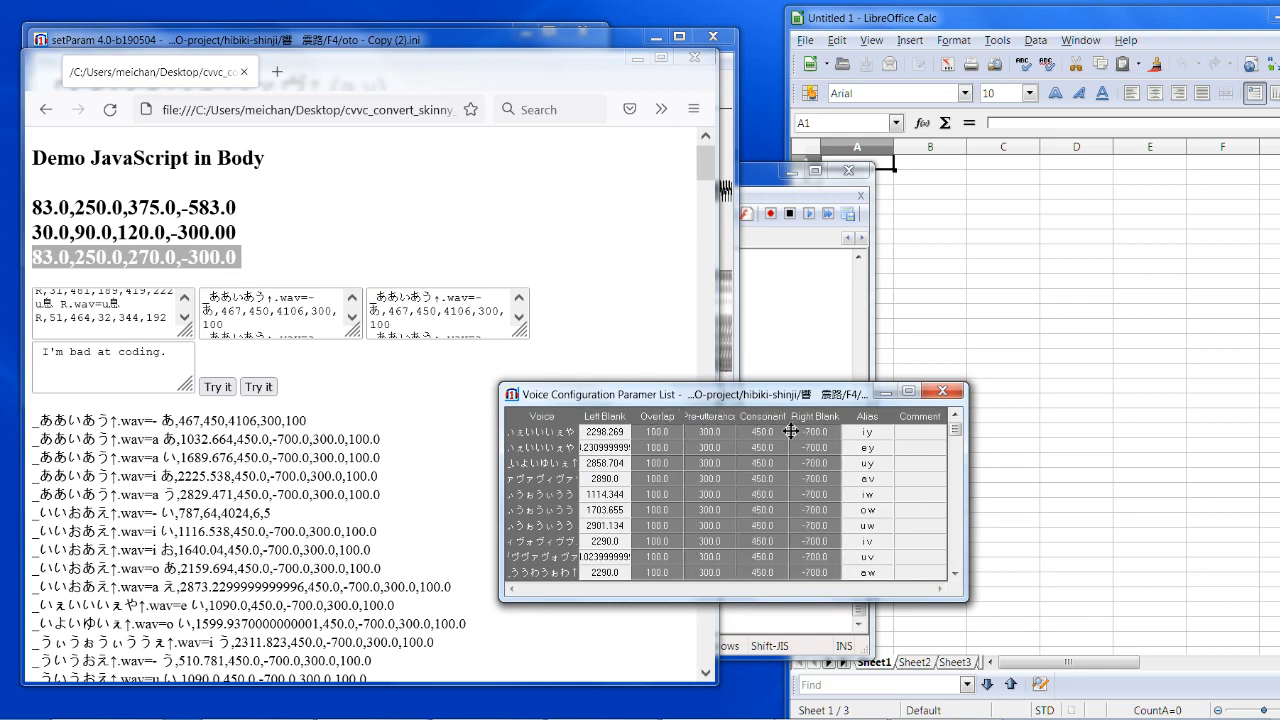
key(ctrl+v)
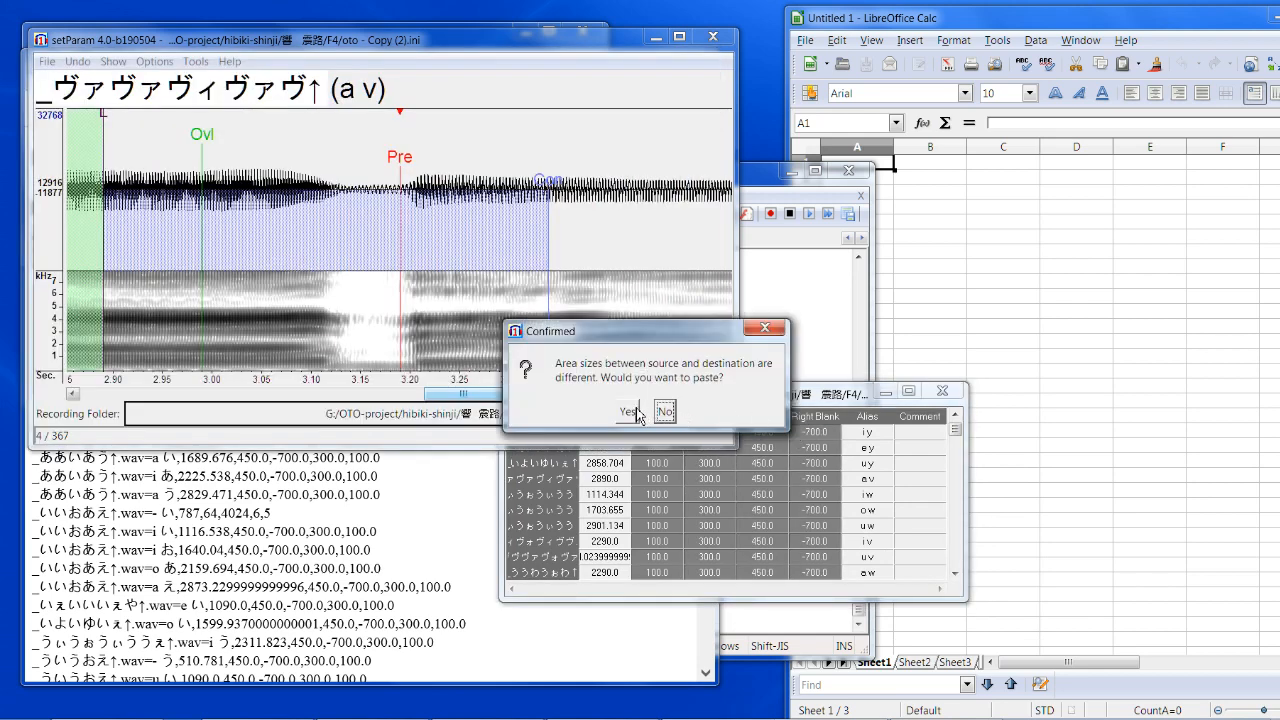
click(631, 412)
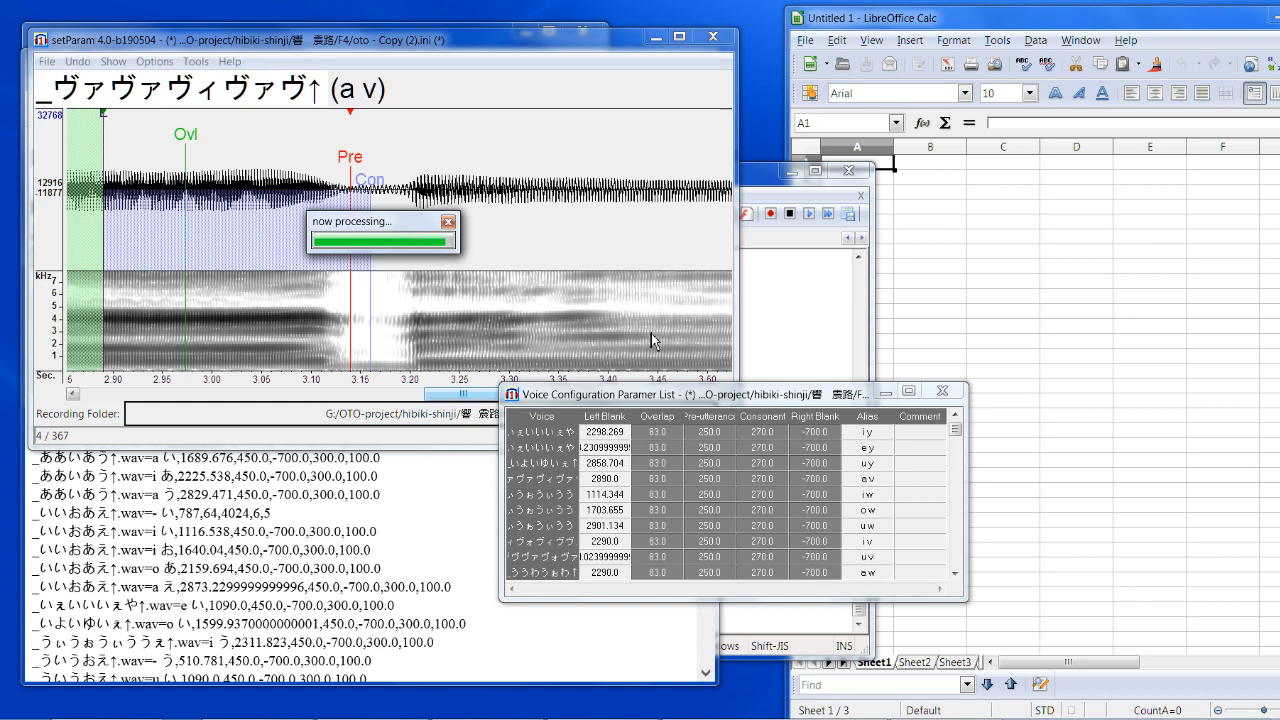
Step: Set the right blank of the first entry, i y, to -300
click(828, 431)
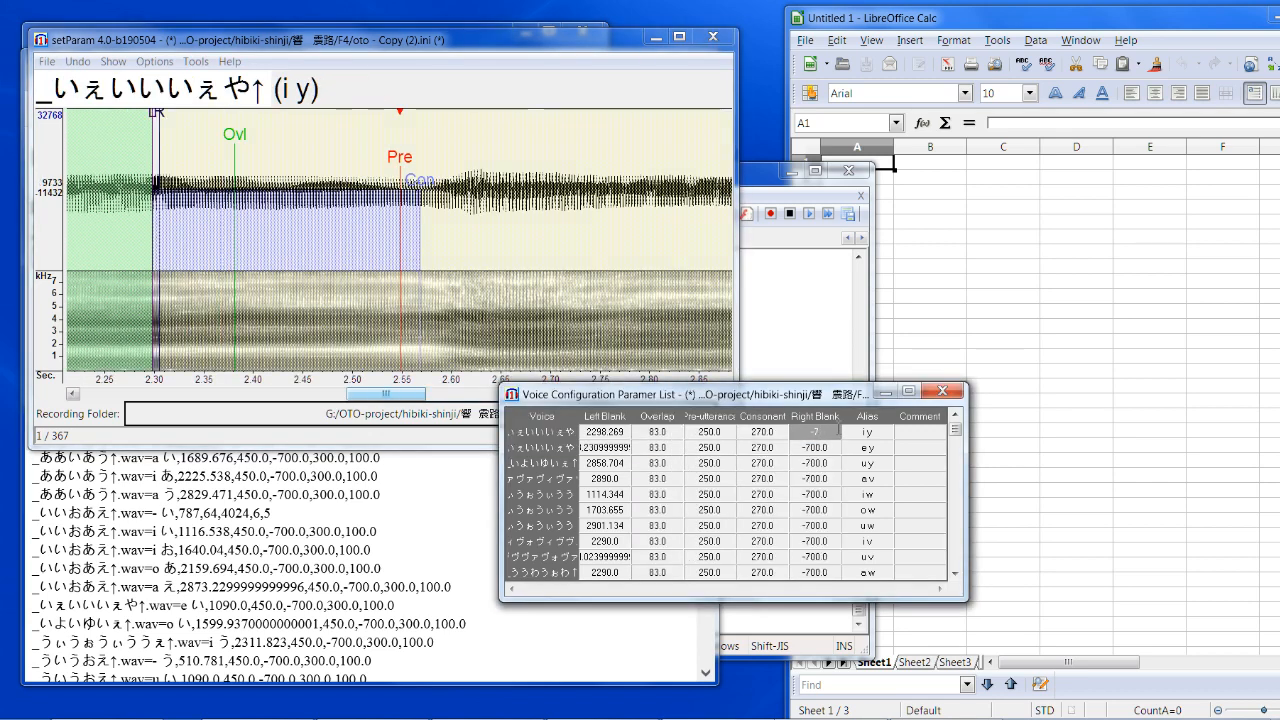
text(3)
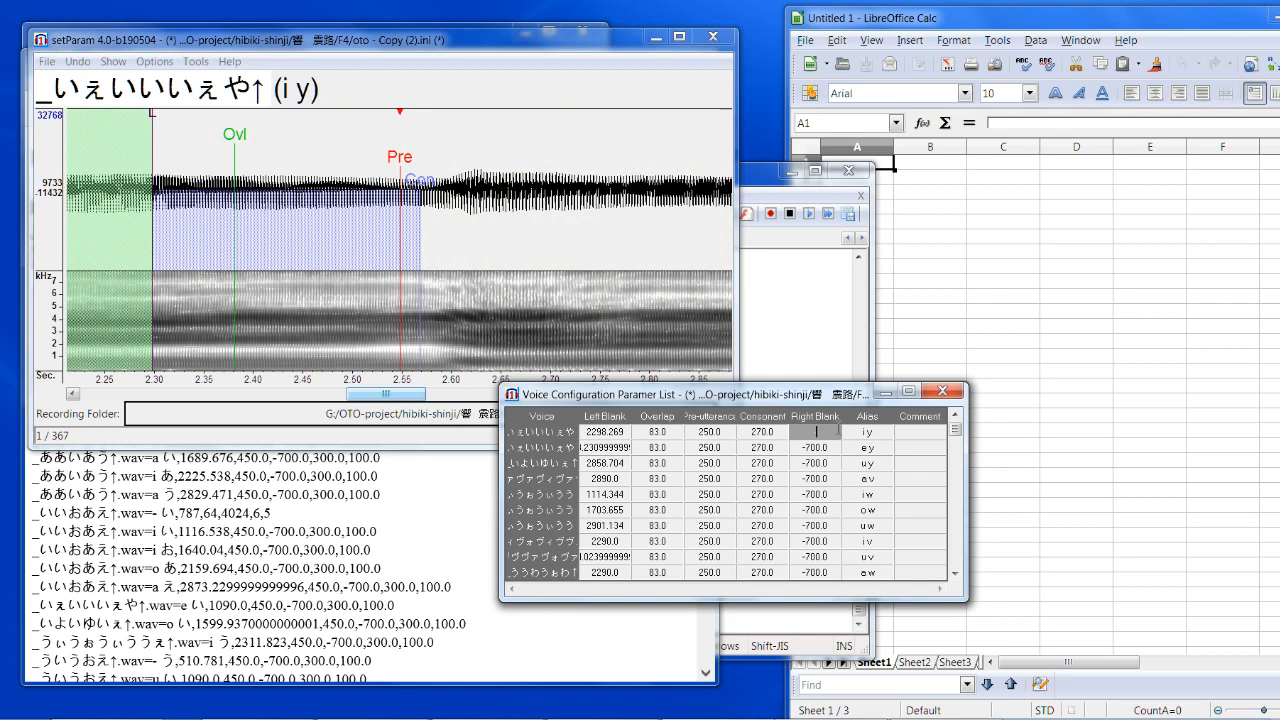
text(-300)
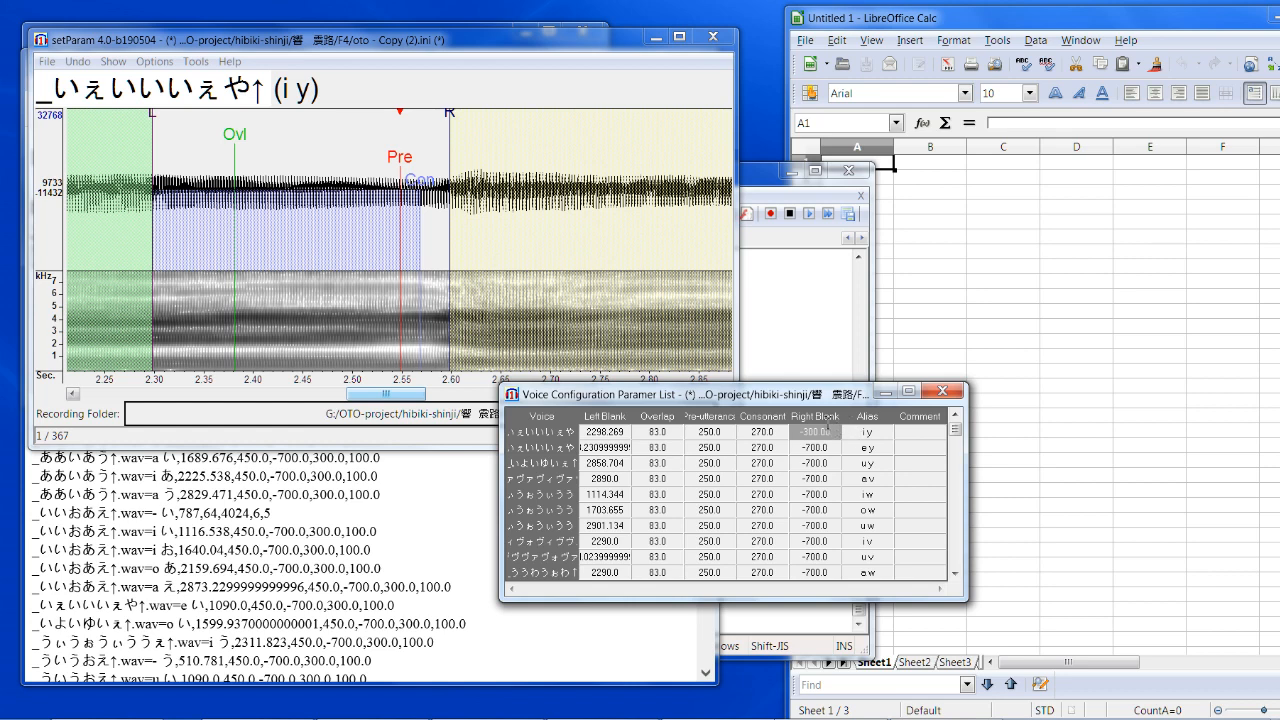
Step: Paste -300.00 as every entry's right blank and reset the overlap, pre-utterance, consonant and right blank of all entries without an alias to 0
click(827, 419)
key(ctrl+v)
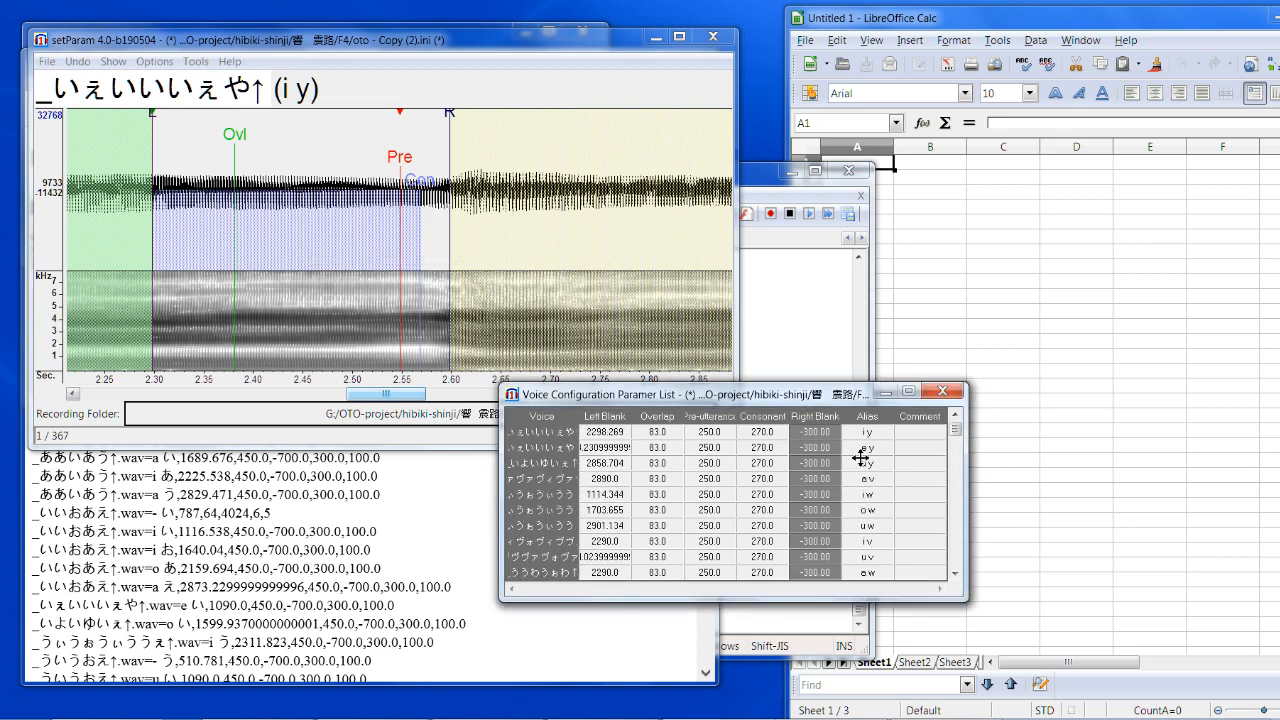
drag(955, 430, 953, 505)
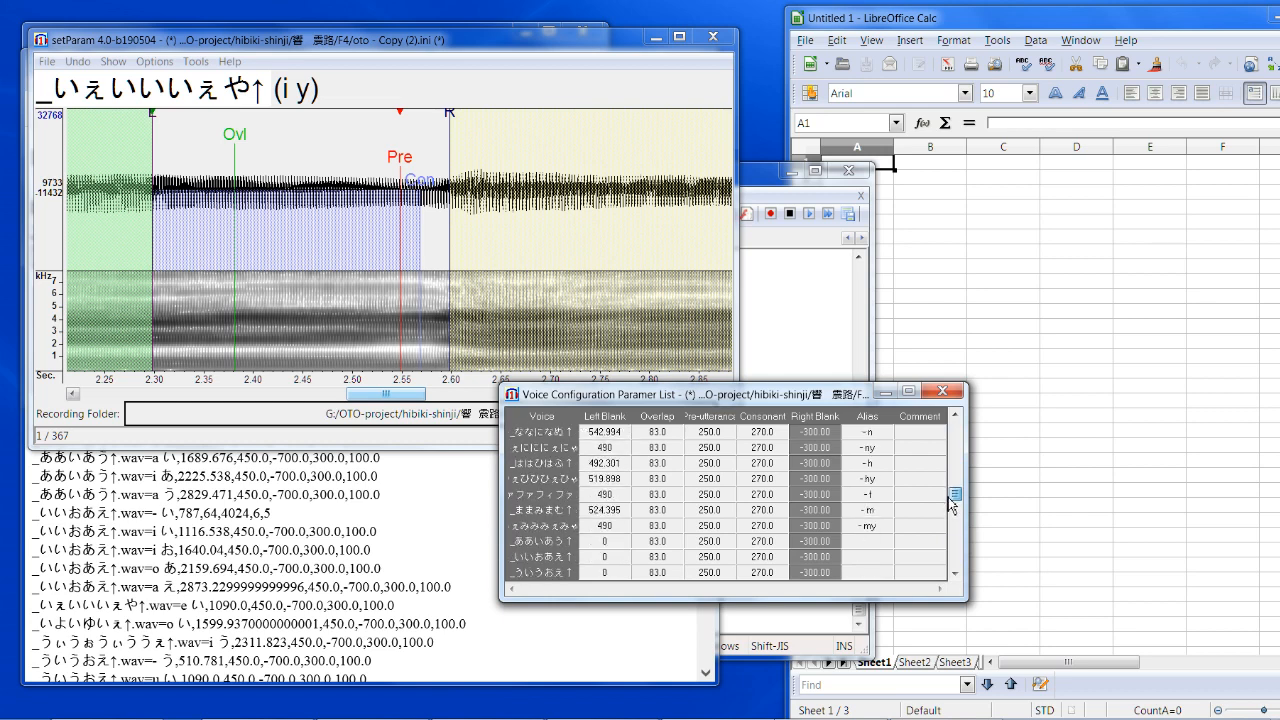
click(669, 543)
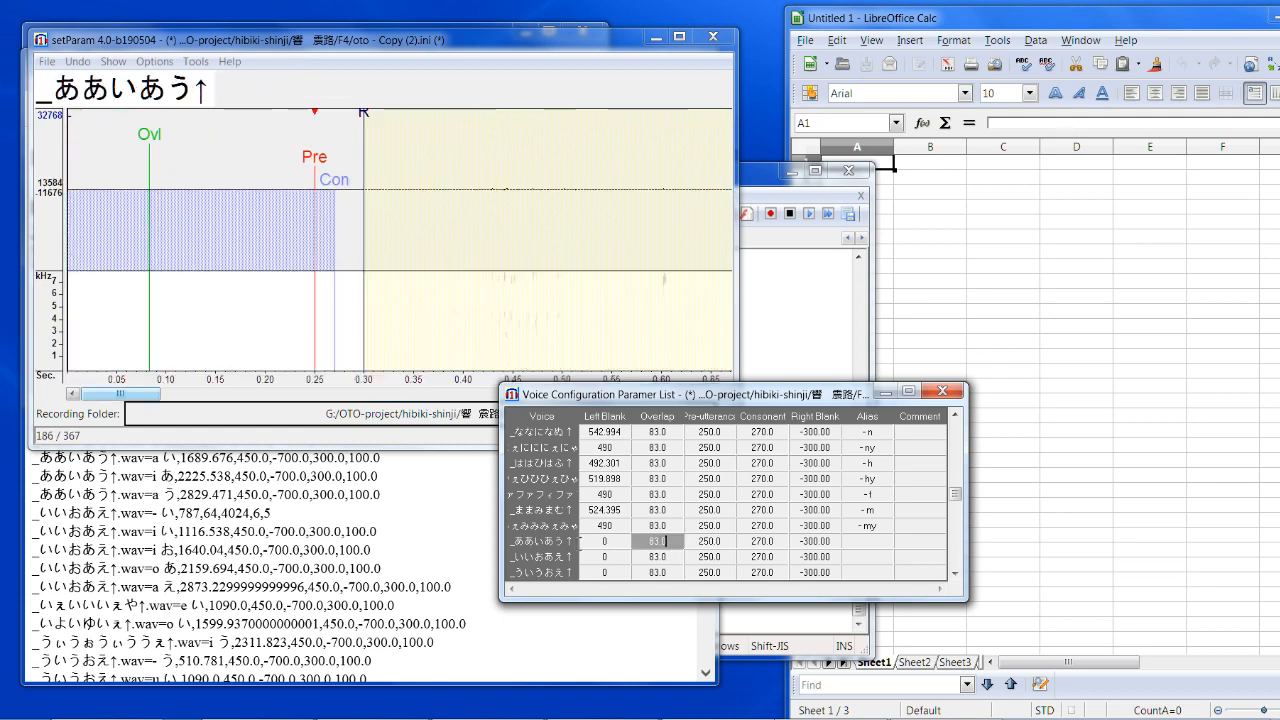
click(604, 541)
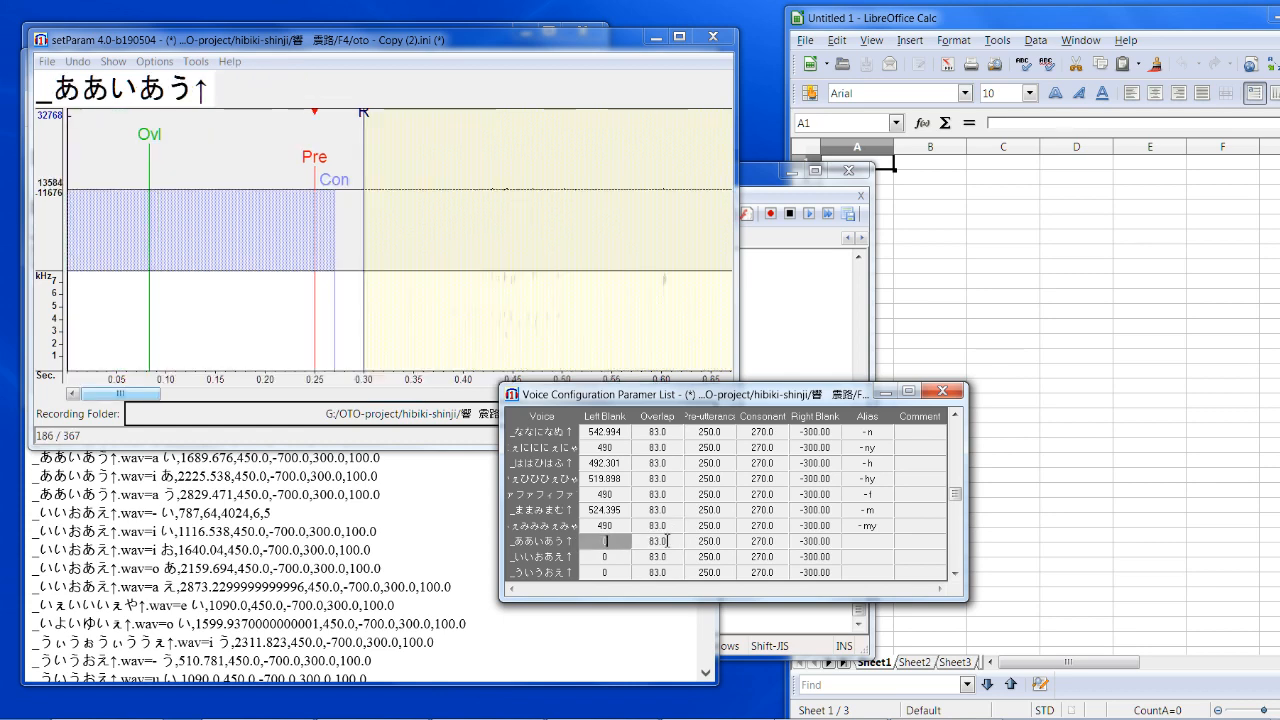
drag(669, 541, 802, 572)
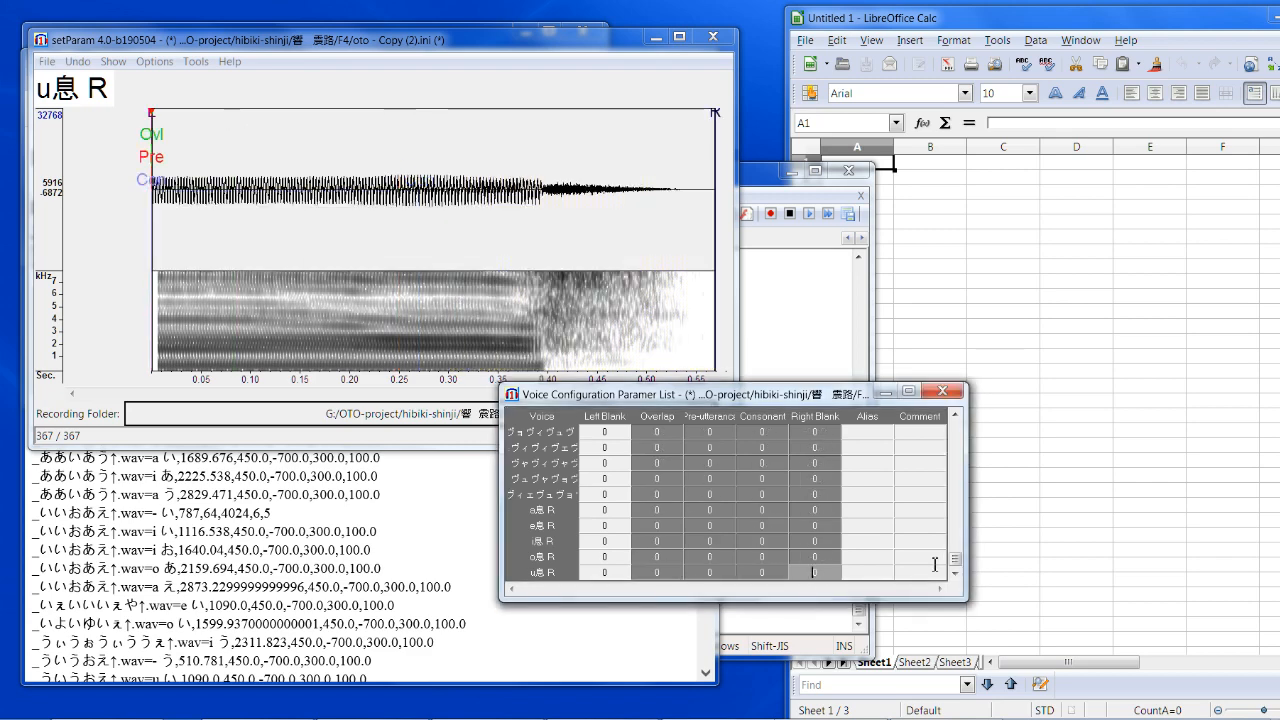
Step: Examine the parameter list around the last aliased entry, - my, and back up to the first entry
drag(956, 566, 968, 493)
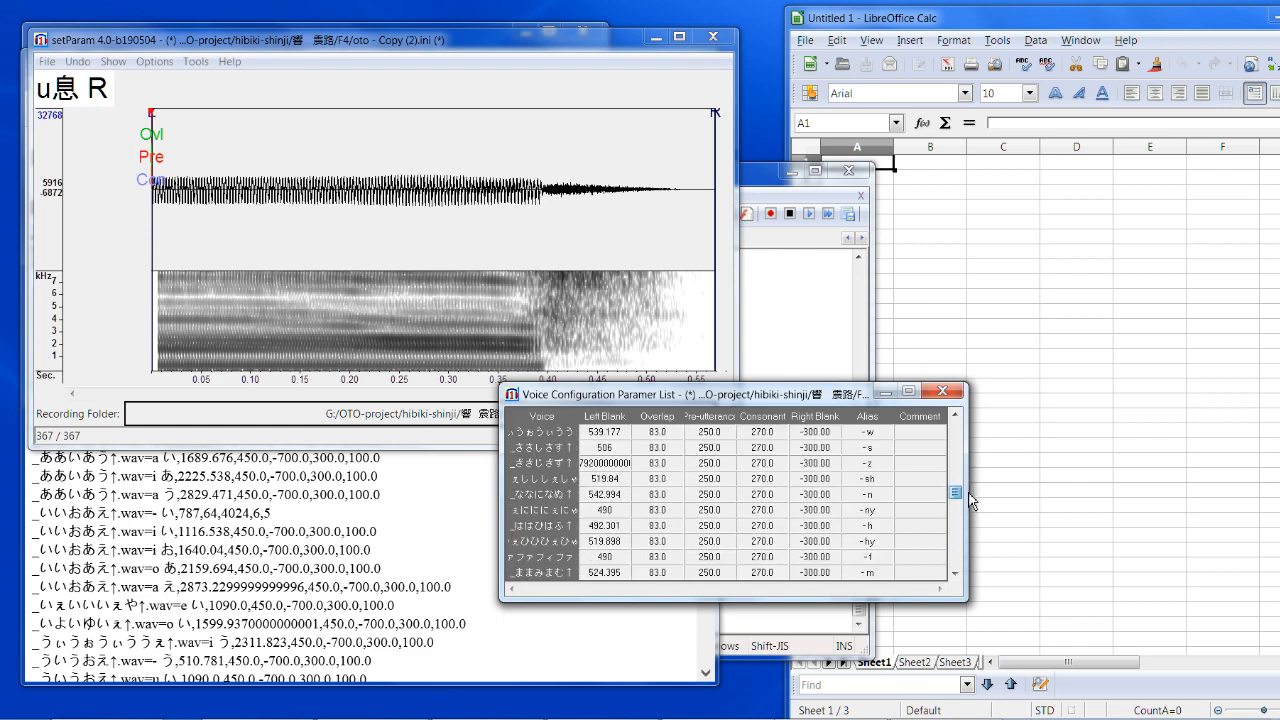
scroll(920, 487, down, 1)
click(828, 525)
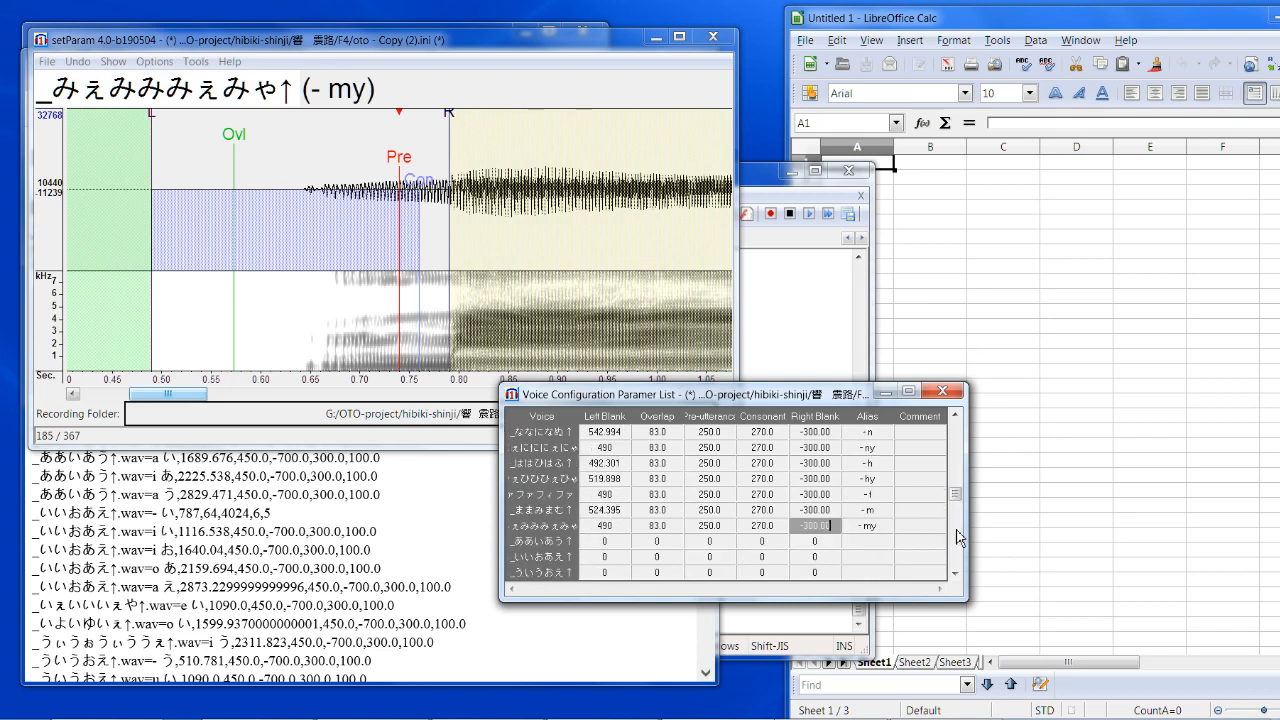
scroll(957, 531, up, 1)
scroll(955, 536, down, 3)
scroll(953, 537, up, 5)
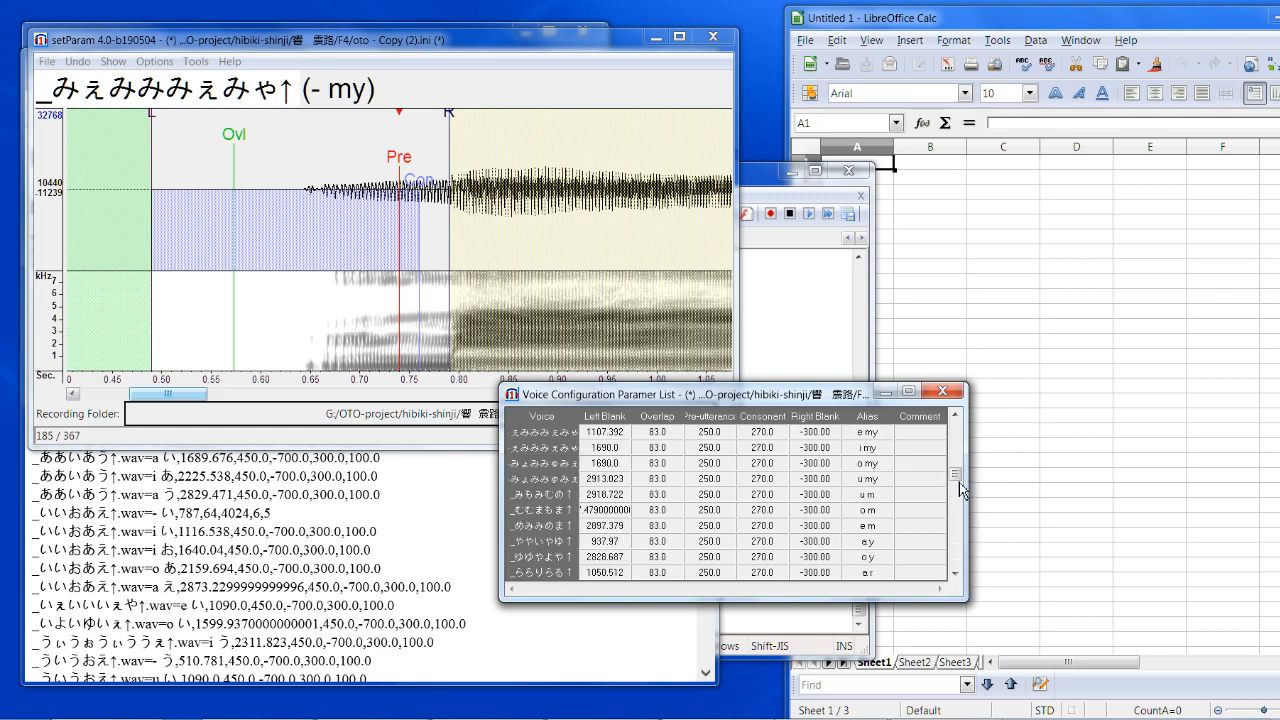
drag(965, 490, 972, 436)
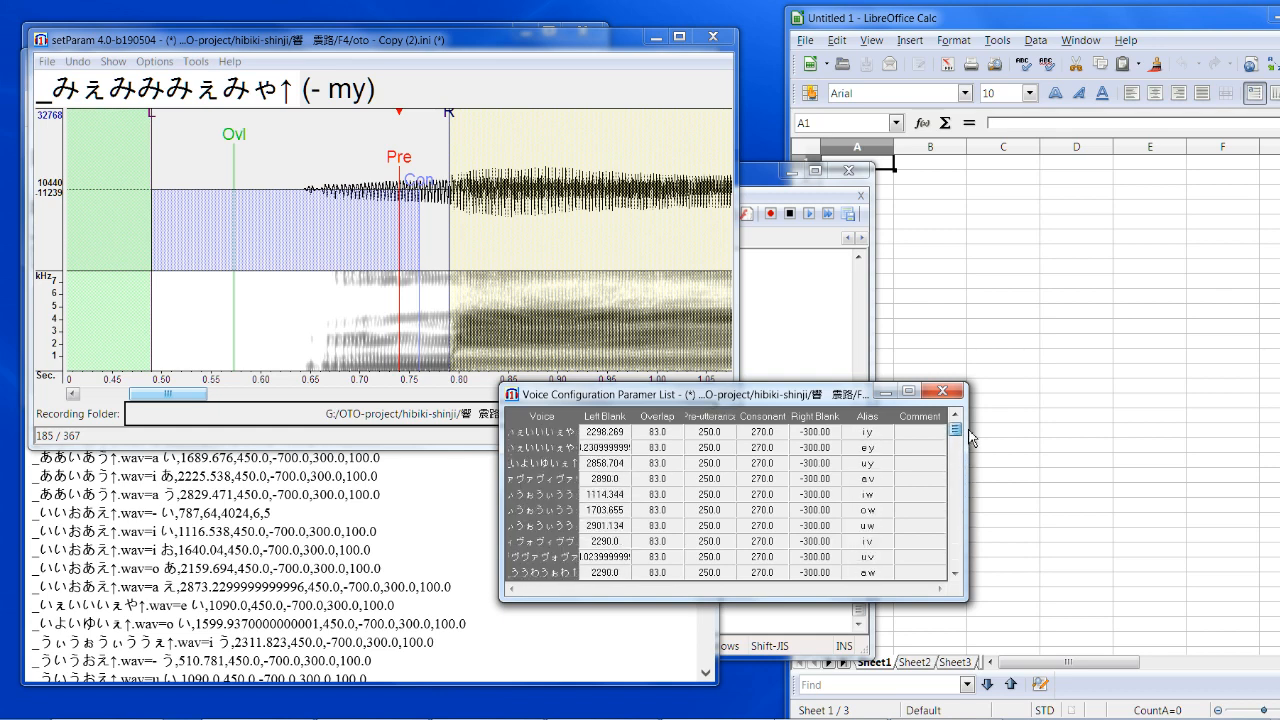
Step: Shift all markers of the i y entry slightly earlier together and set its right blank to about -305
click(825, 431)
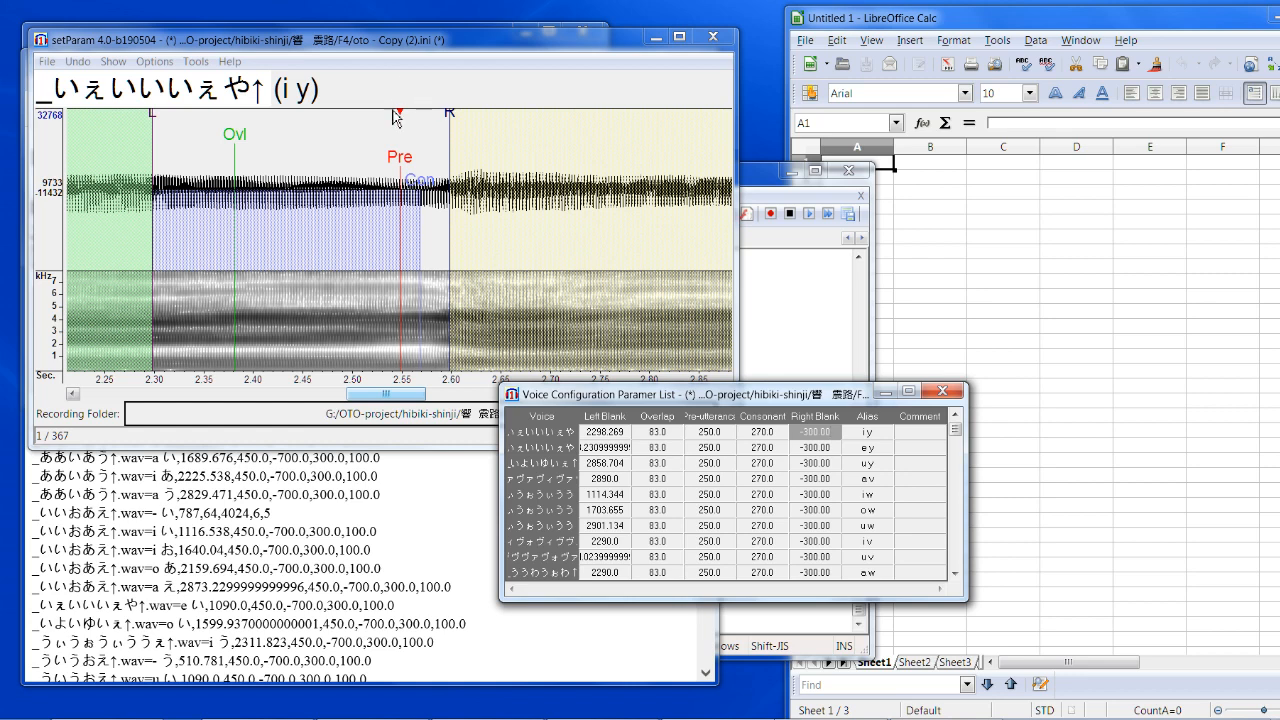
drag(403, 158, 395, 158)
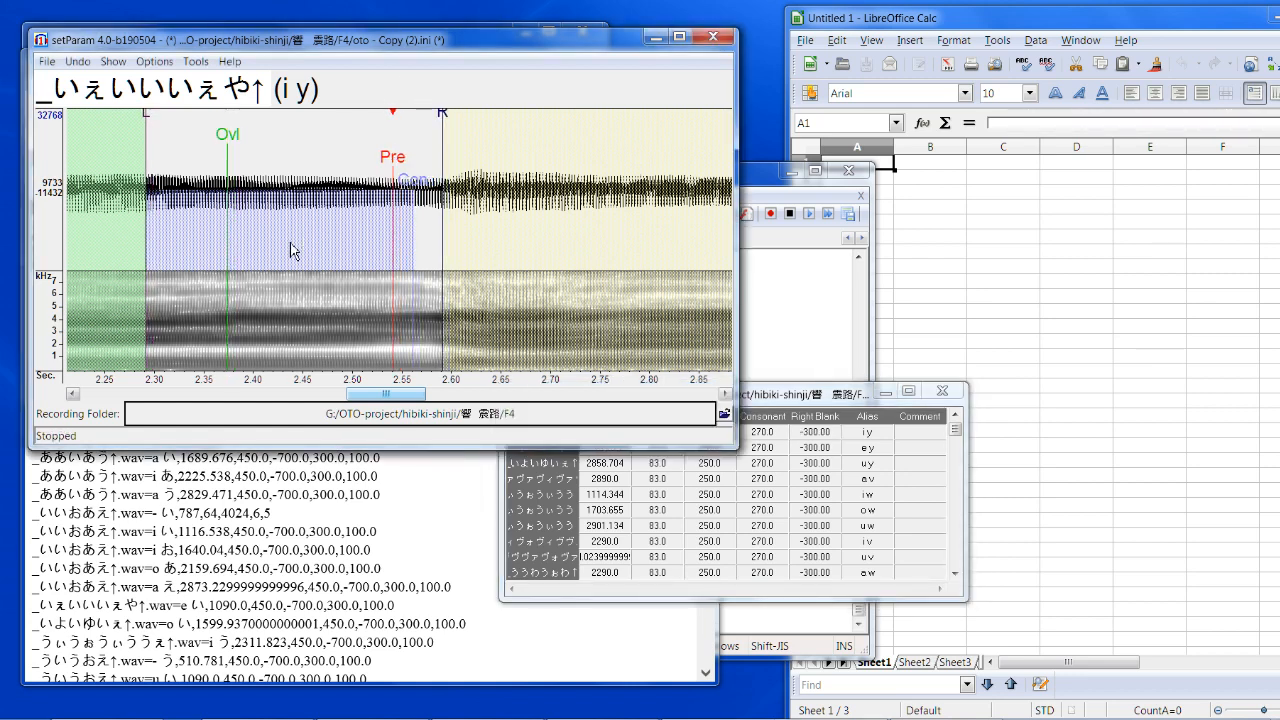
drag(441, 112, 453, 122)
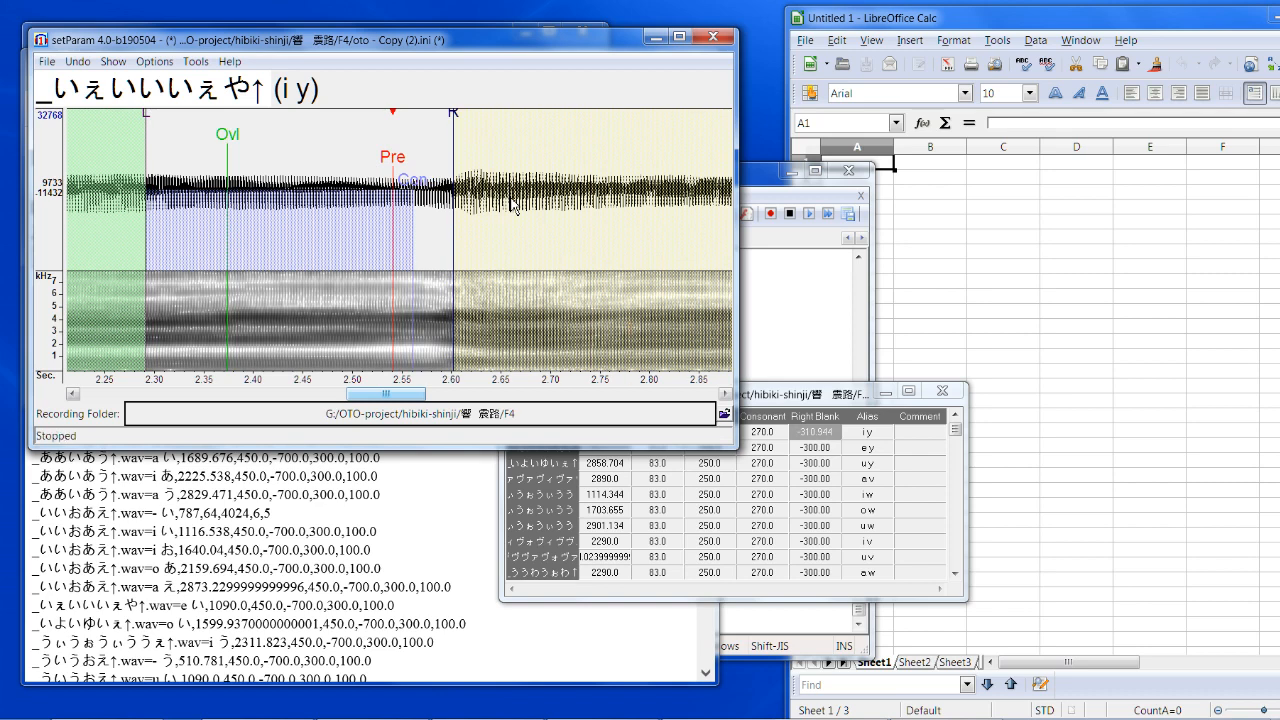
drag(456, 113, 447, 116)
click(523, 168)
click(523, 168)
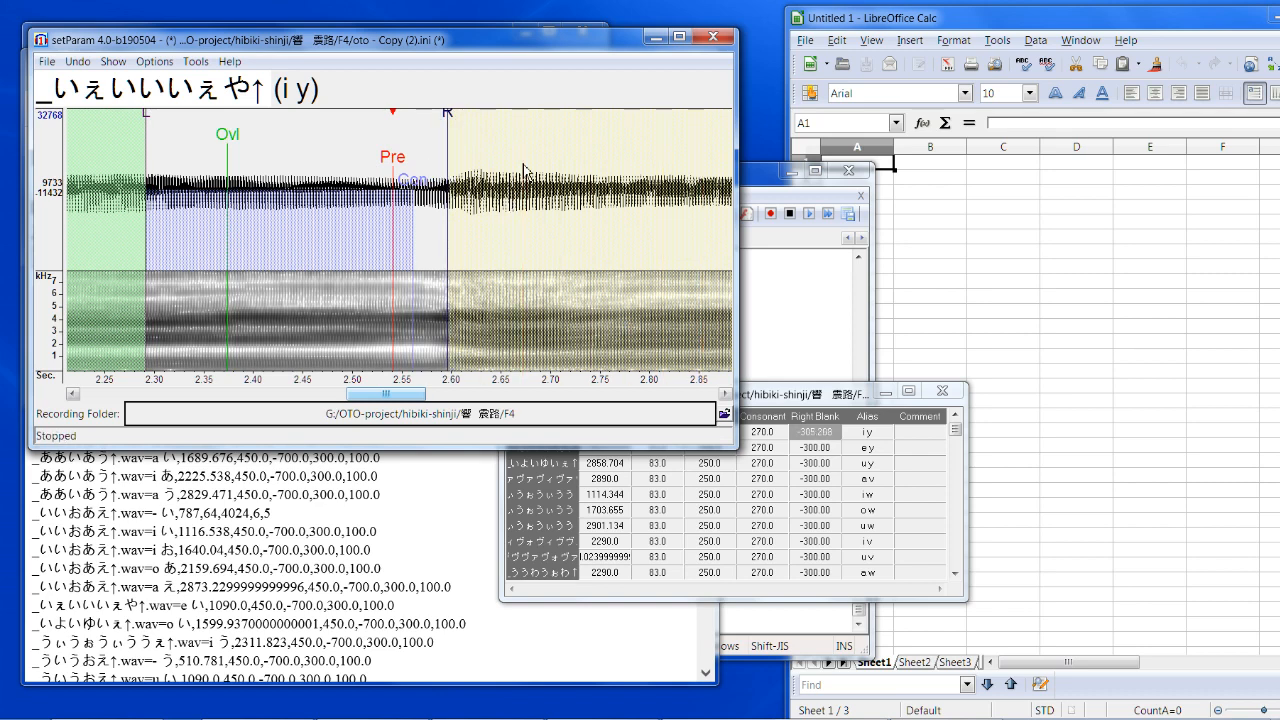
key(Down)
key(Up)
Step: Extend e y's right blank to about -311 and shift u y's markers to left blank about 2818 with right blank about -316
key(Down)
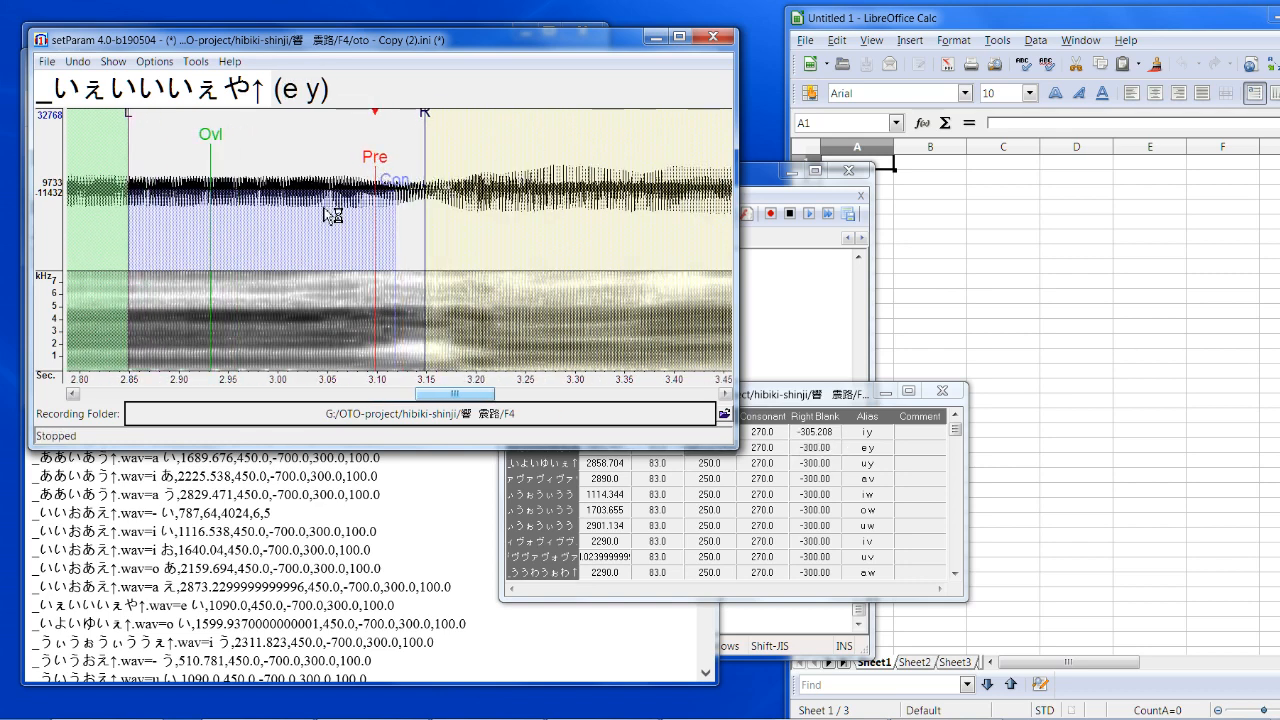
drag(425, 125, 436, 125)
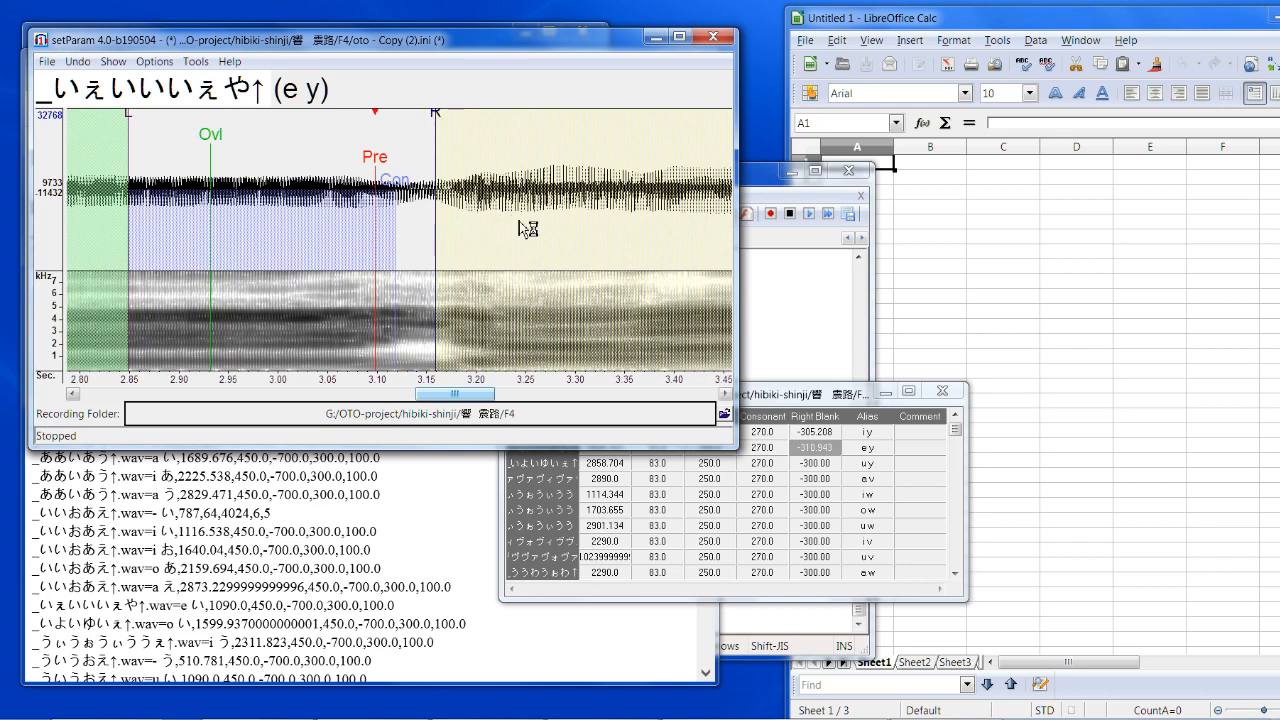
key(Down)
drag(405, 180, 365, 180)
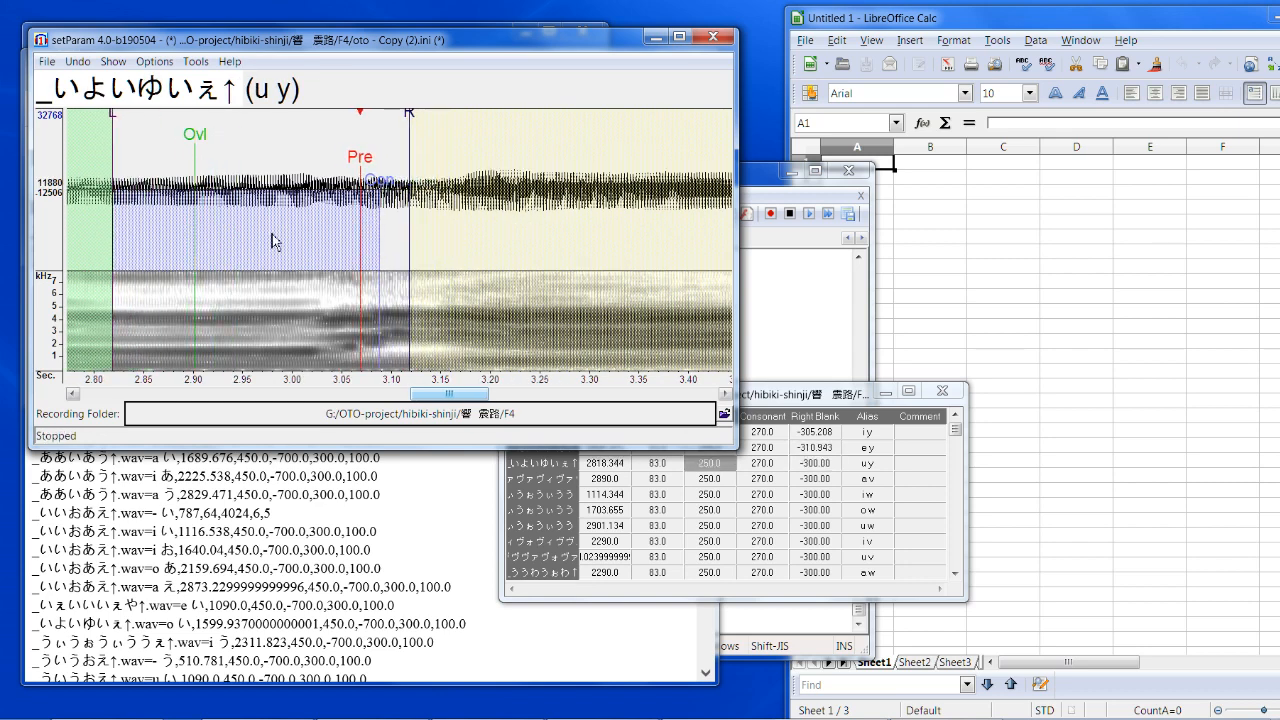
mouse_move(418, 125)
mouse_down()
mouse_move(437, 125)
mouse_move(425, 125)
mouse_up()
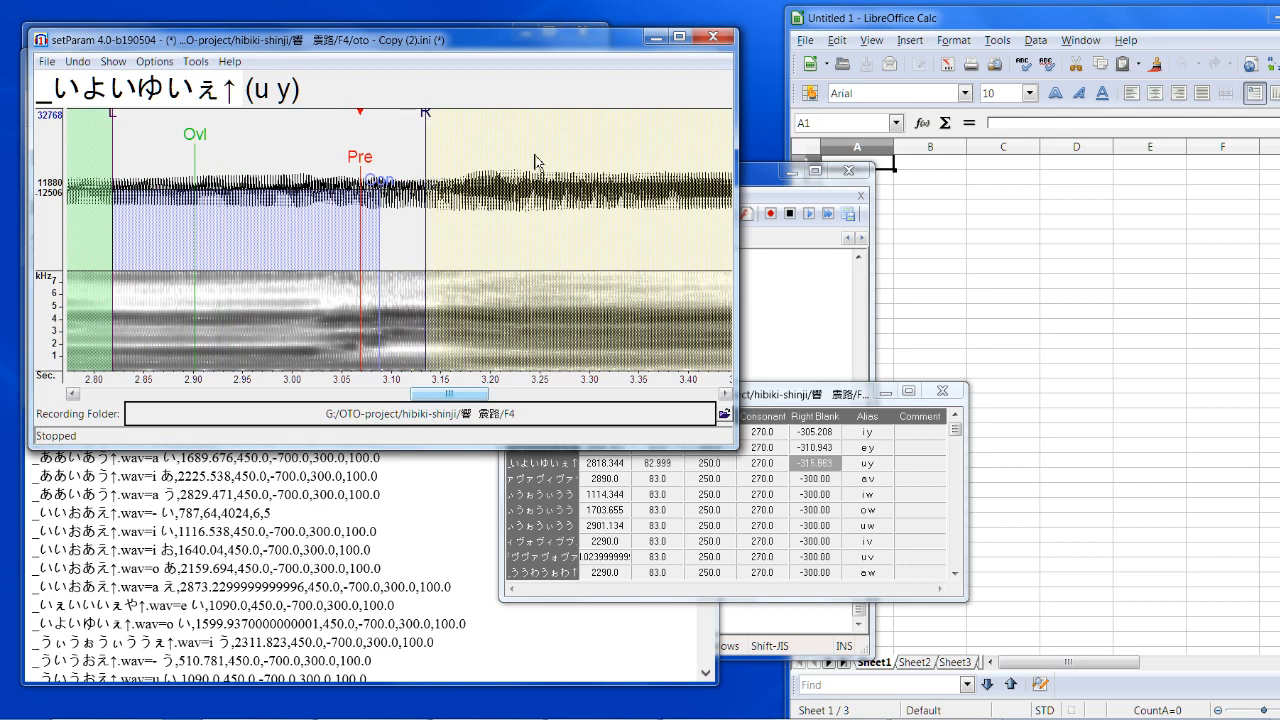
Step: Shift a v's markers to left blank about 2872, right blank about -317, and i w's to about 1106, right blank about -305
key(Down)
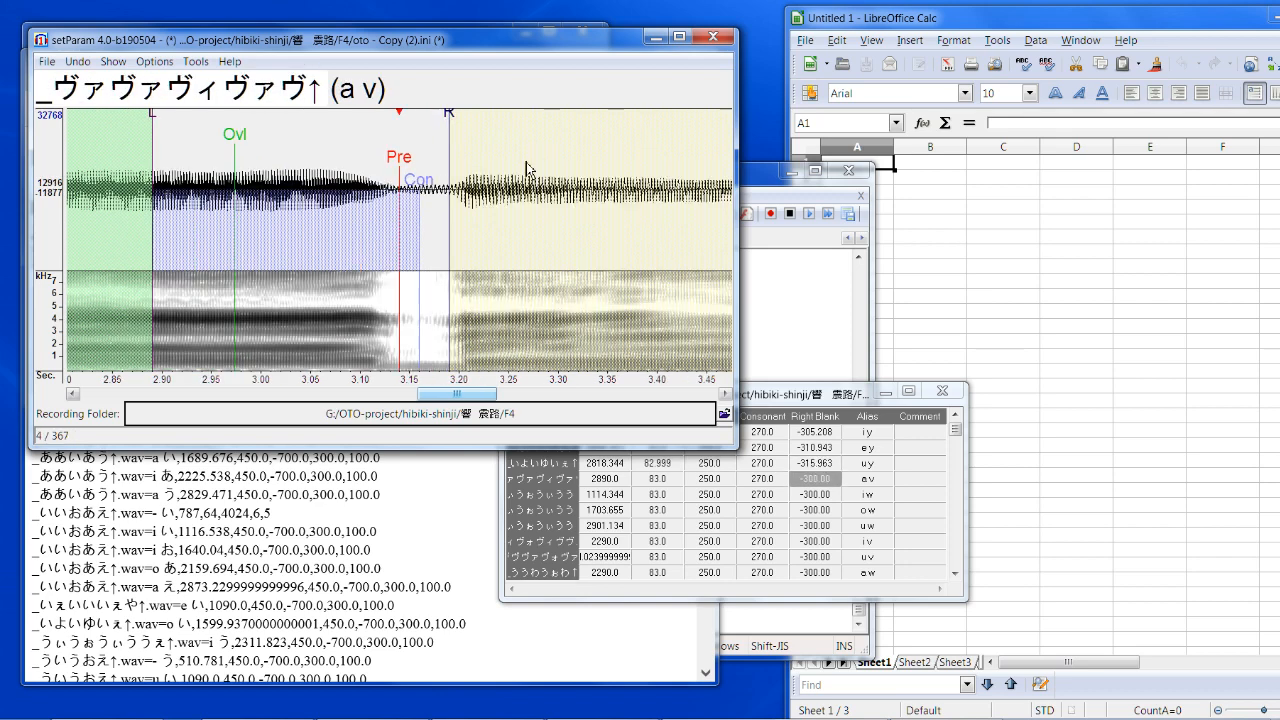
drag(398, 174, 385, 172)
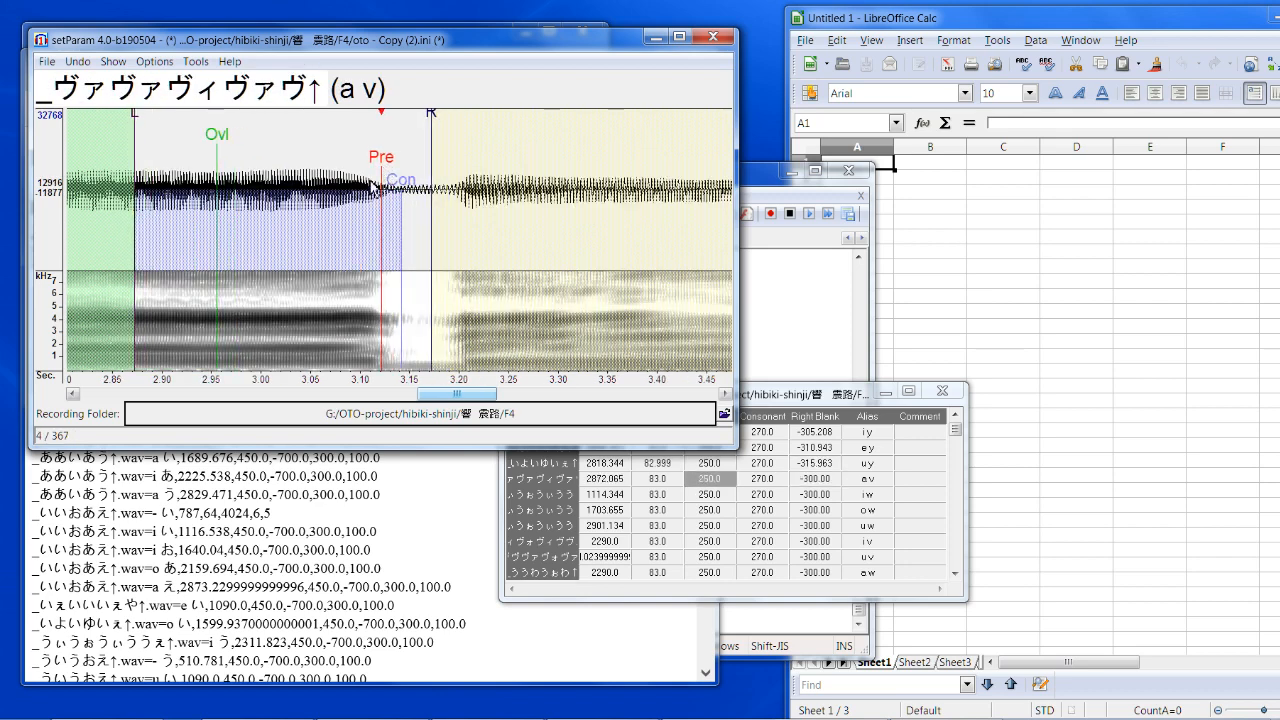
drag(432, 125, 449, 127)
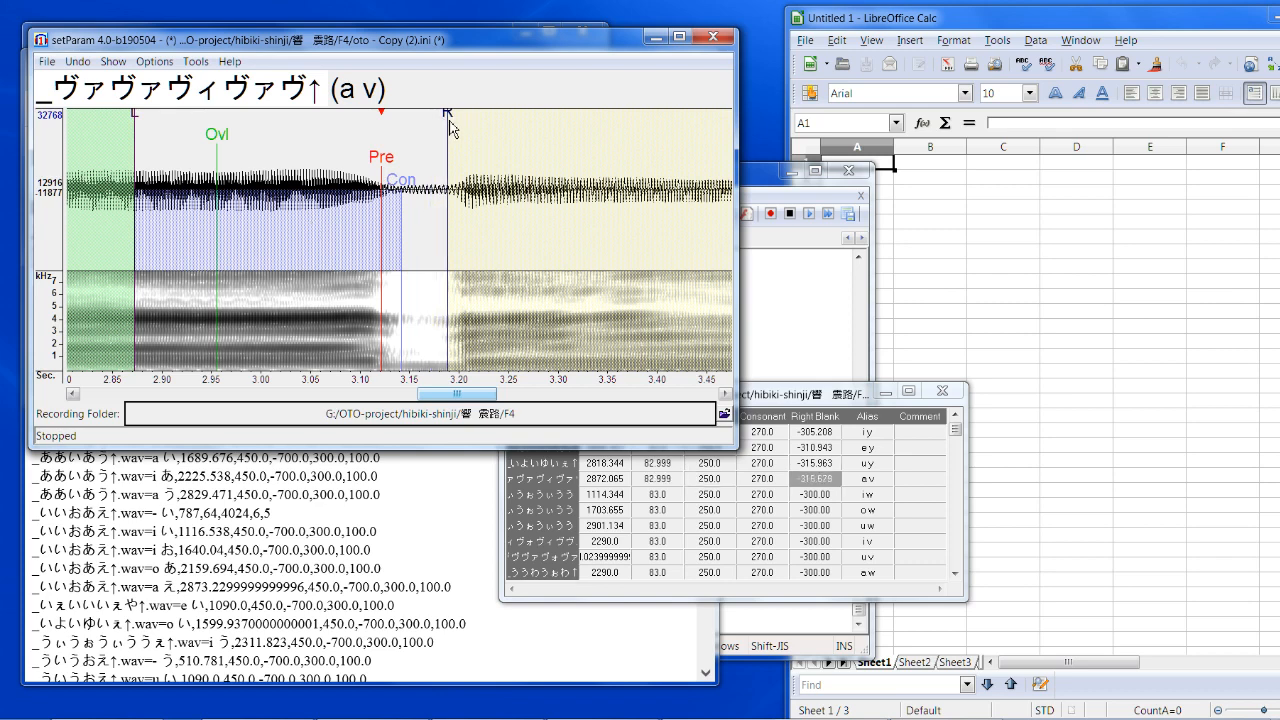
key(Down)
drag(405, 172, 392, 178)
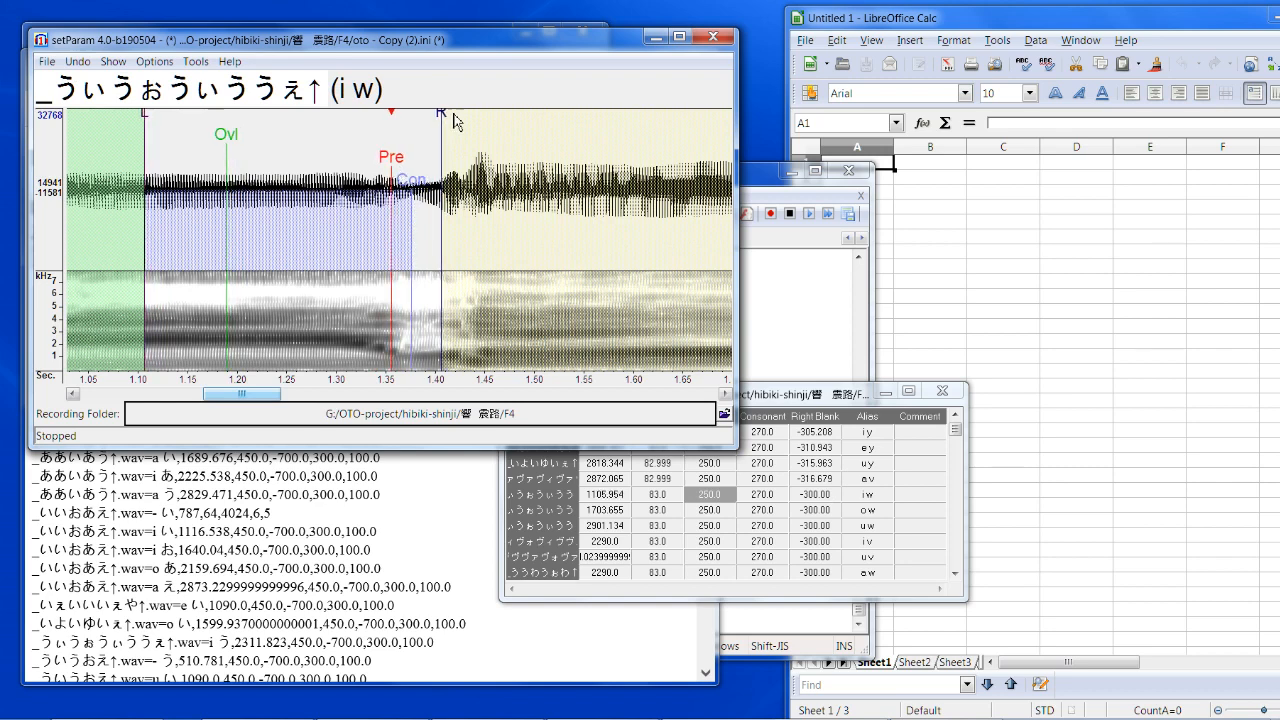
drag(441, 113, 448, 118)
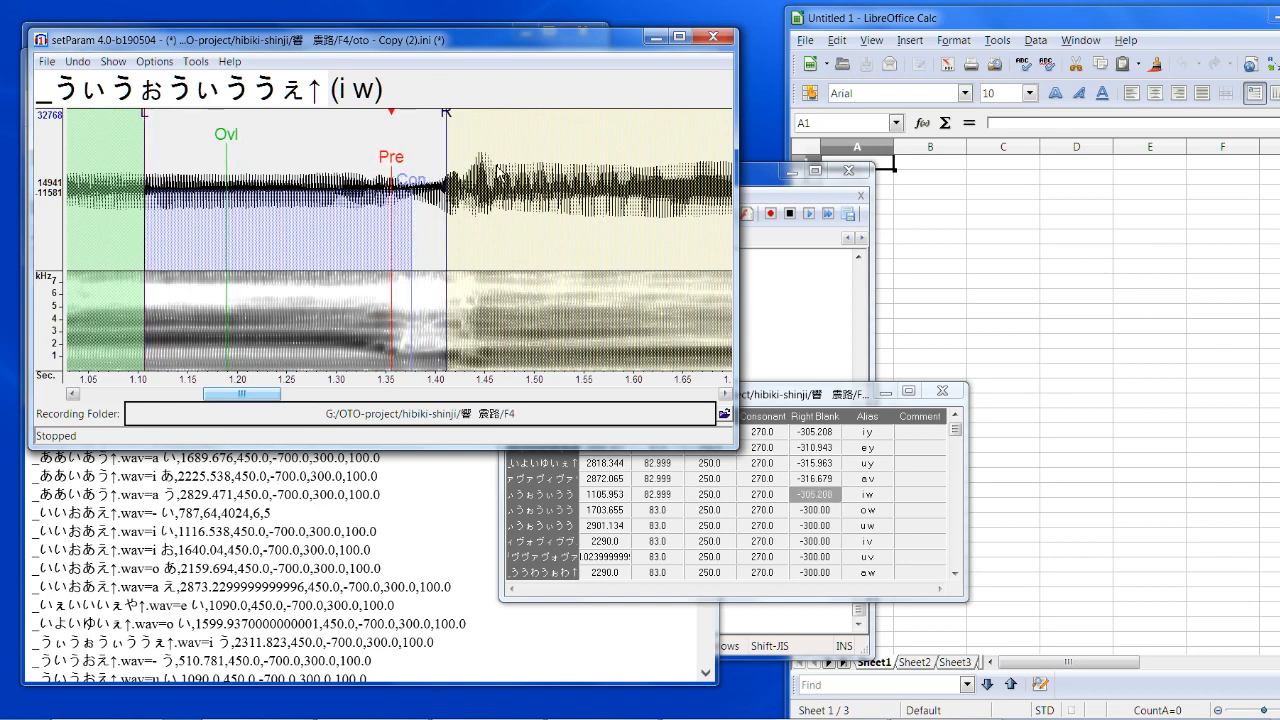
Step: Shift o w's markers to left blank about 1694, and u w's to about 2860 with right blank about -307
key(Down)
drag(400, 172, 393, 172)
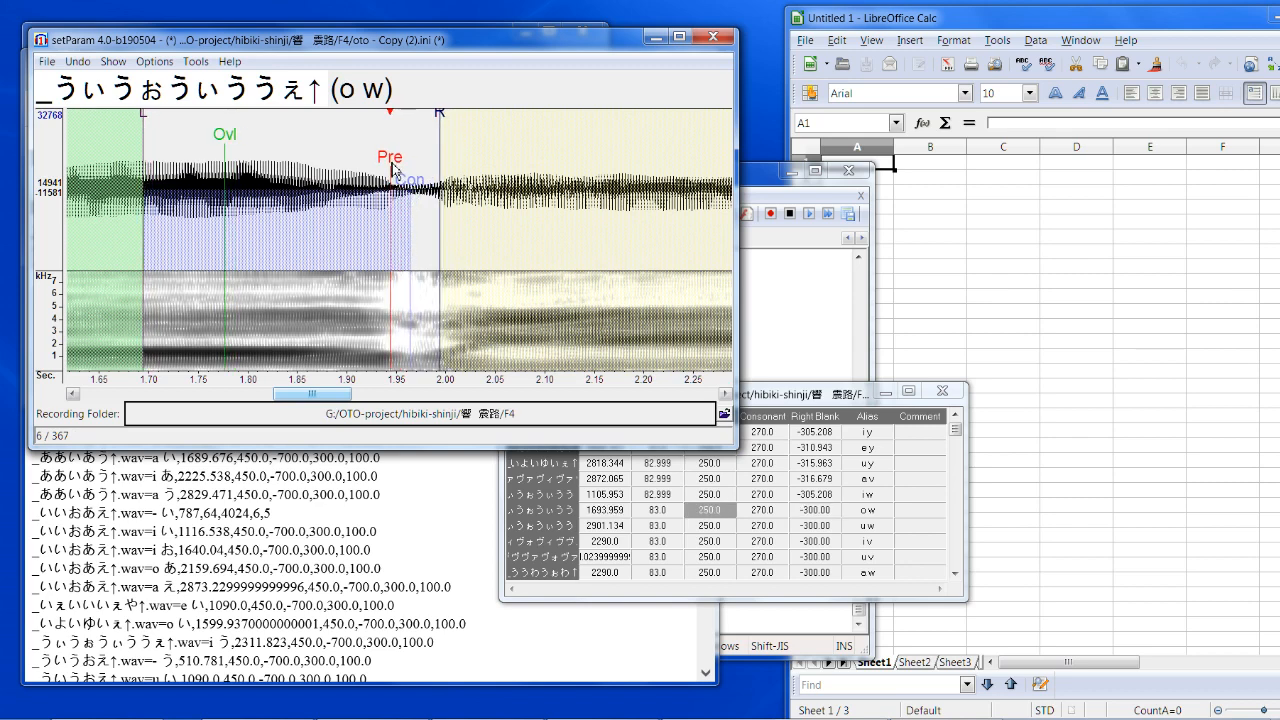
double_click(319, 186)
double_click(523, 168)
key(Down)
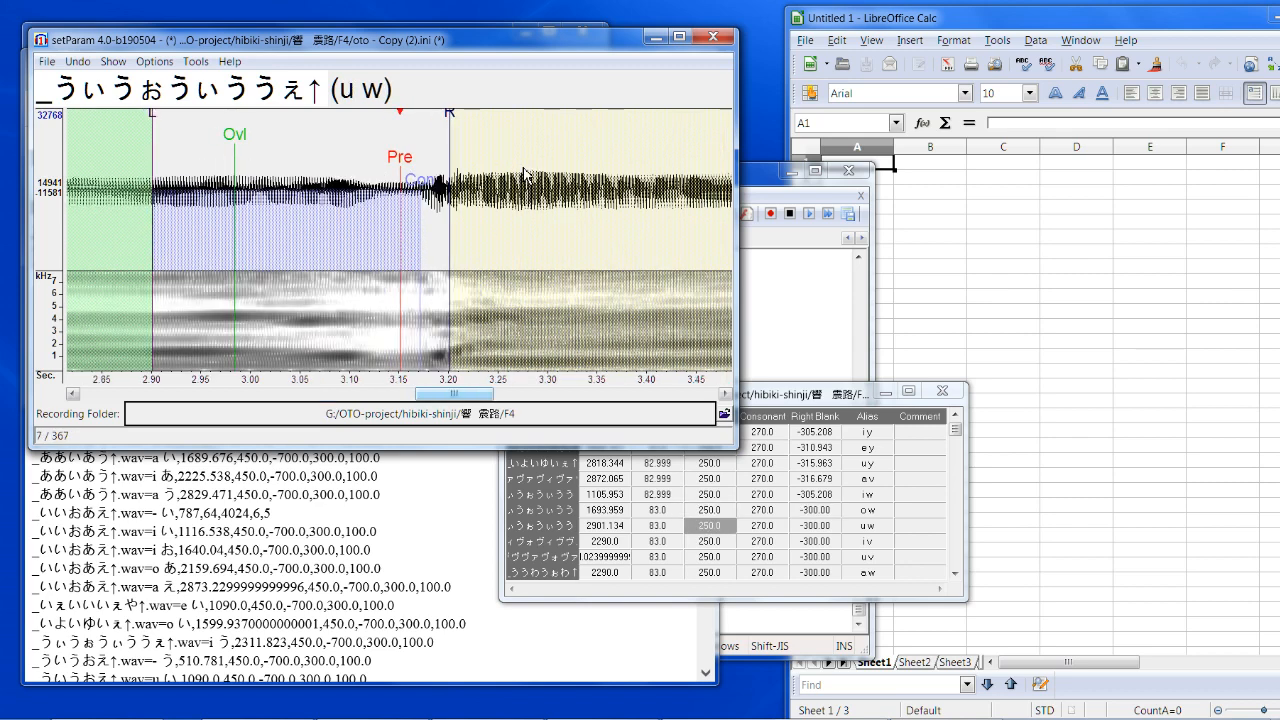
mouse_move(406, 176)
mouse_down()
mouse_move(372, 180)
mouse_move(358, 164)
mouse_up()
double_click(267, 234)
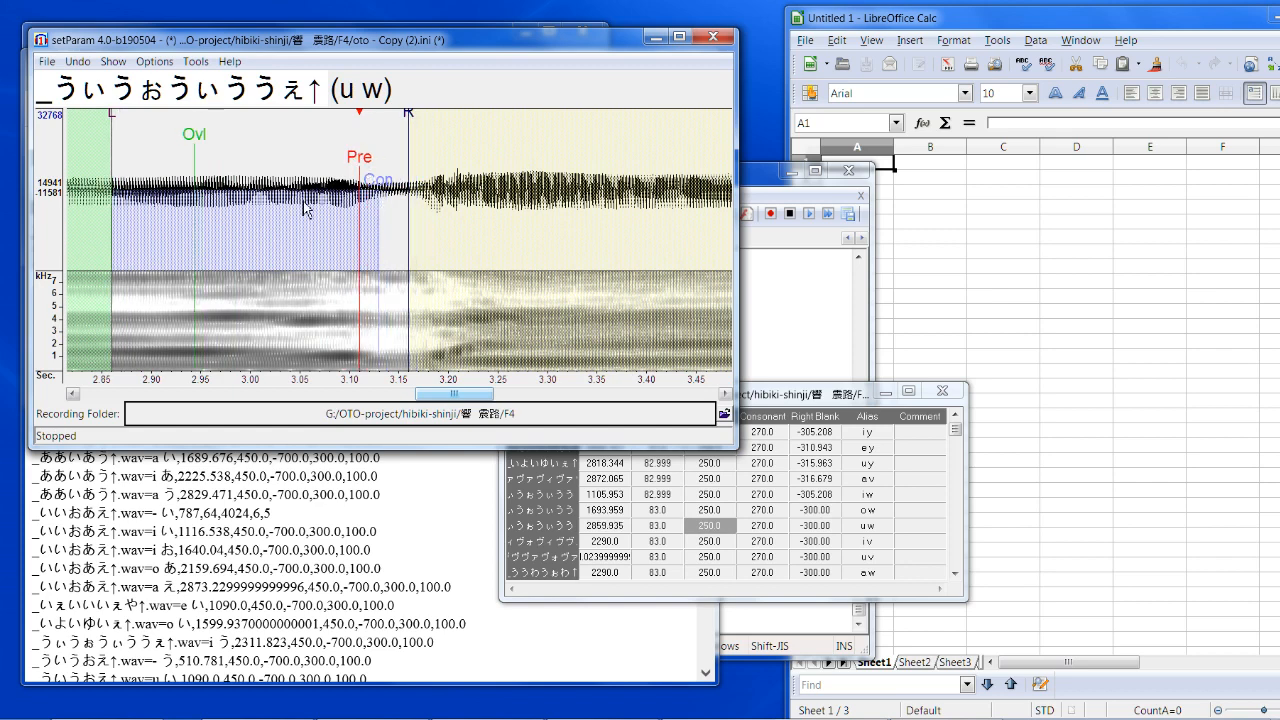
drag(408, 114, 416, 118)
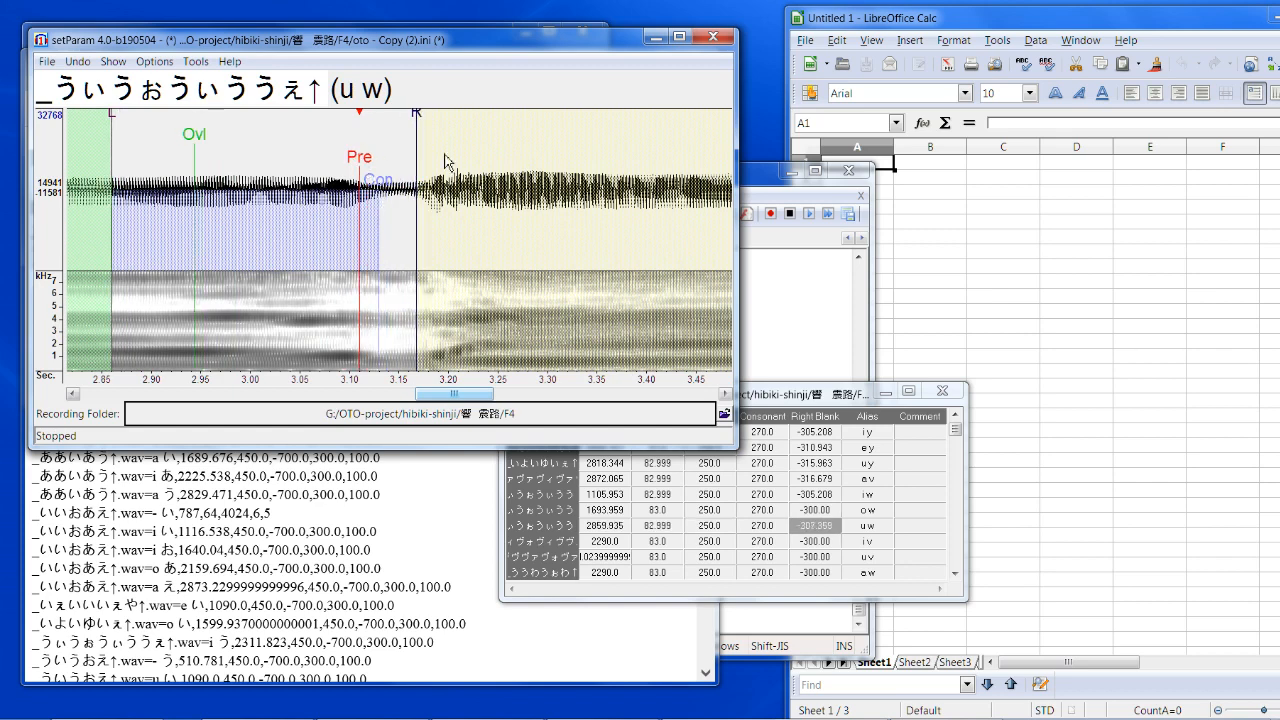
Step: Shift i v's markers to left blank about 2240 with right blank about -305, and move u v's markers slightly earlier
key(Down)
drag(402, 176, 355, 177)
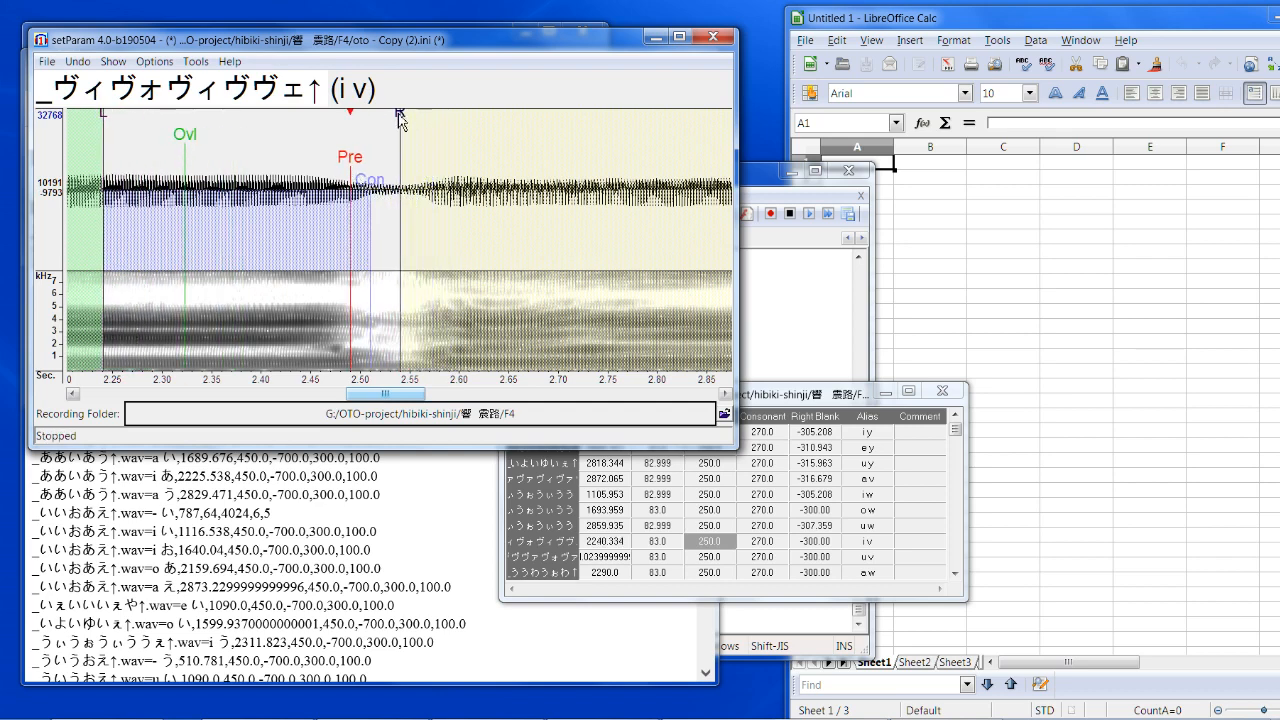
drag(400, 114, 408, 121)
key(Down)
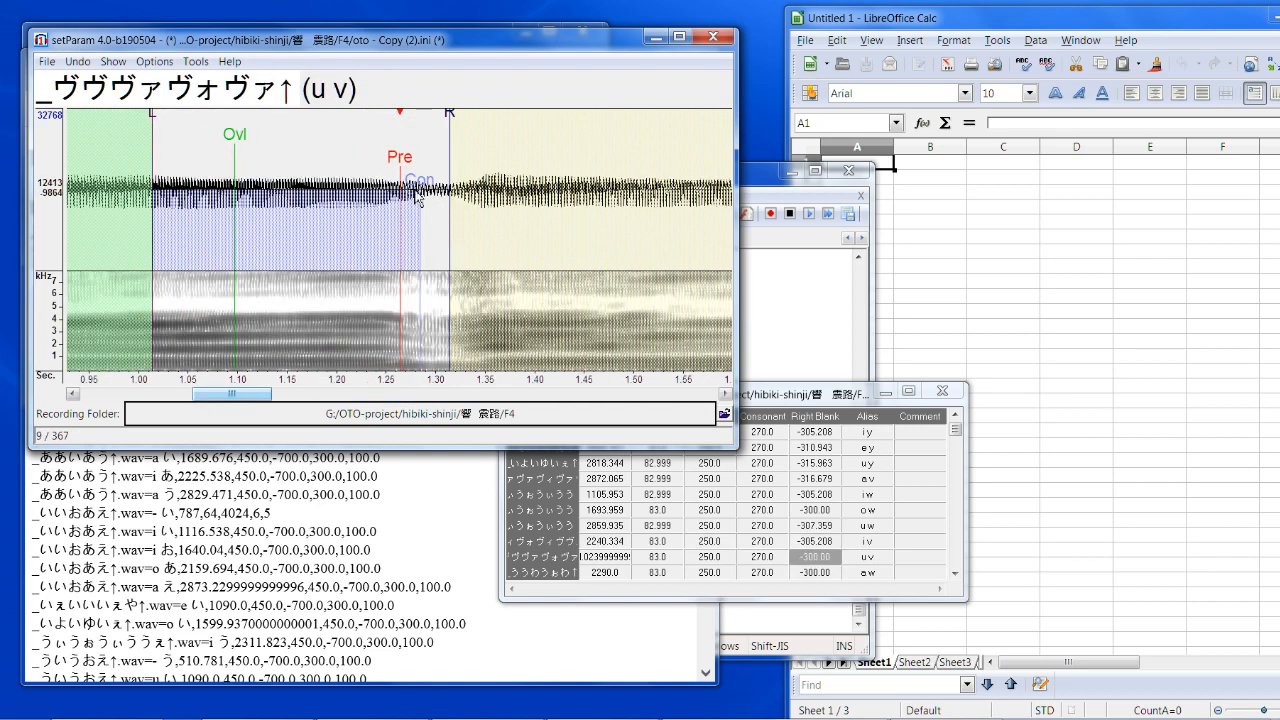
mouse_move(407, 173)
mouse_down()
mouse_move(371, 170)
mouse_move(400, 176)
mouse_up()
key(Down)
key(Down)
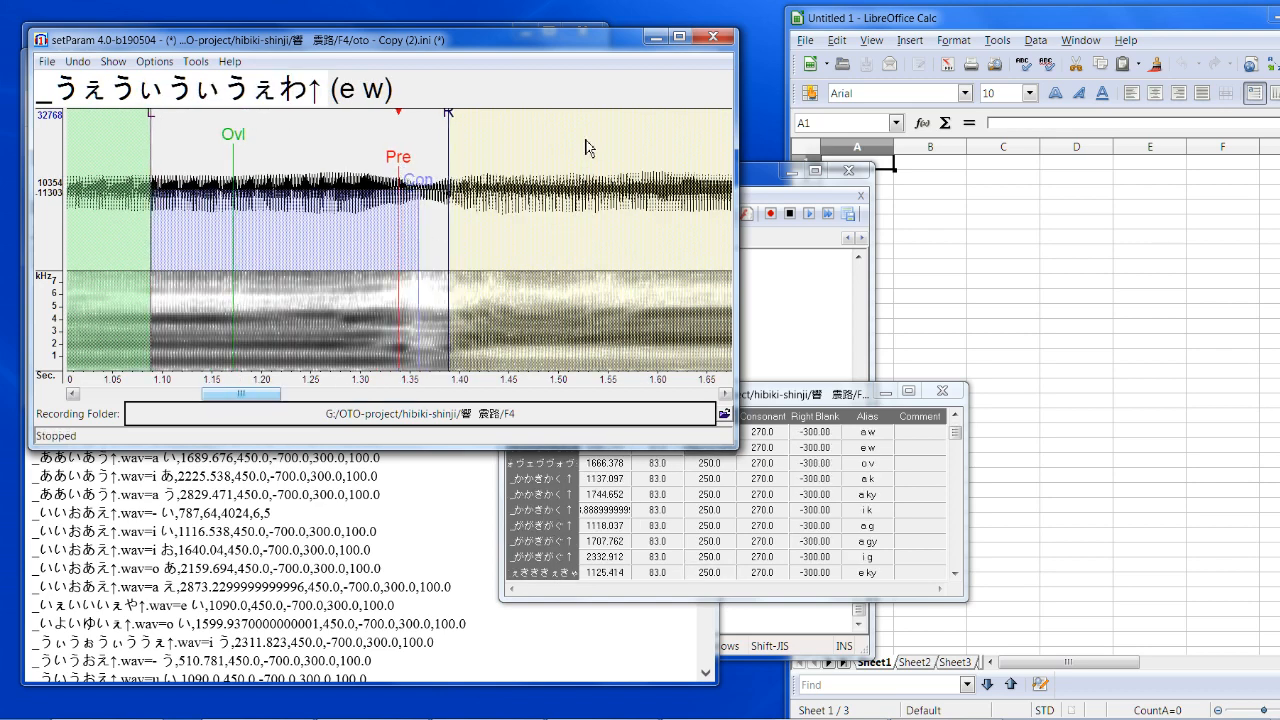
key(space)
Step: Shift o v's markers to left blank about 1635 with right blank about -310, and a k's to left blank about 1067
key(Down)
drag(395, 175, 371, 183)
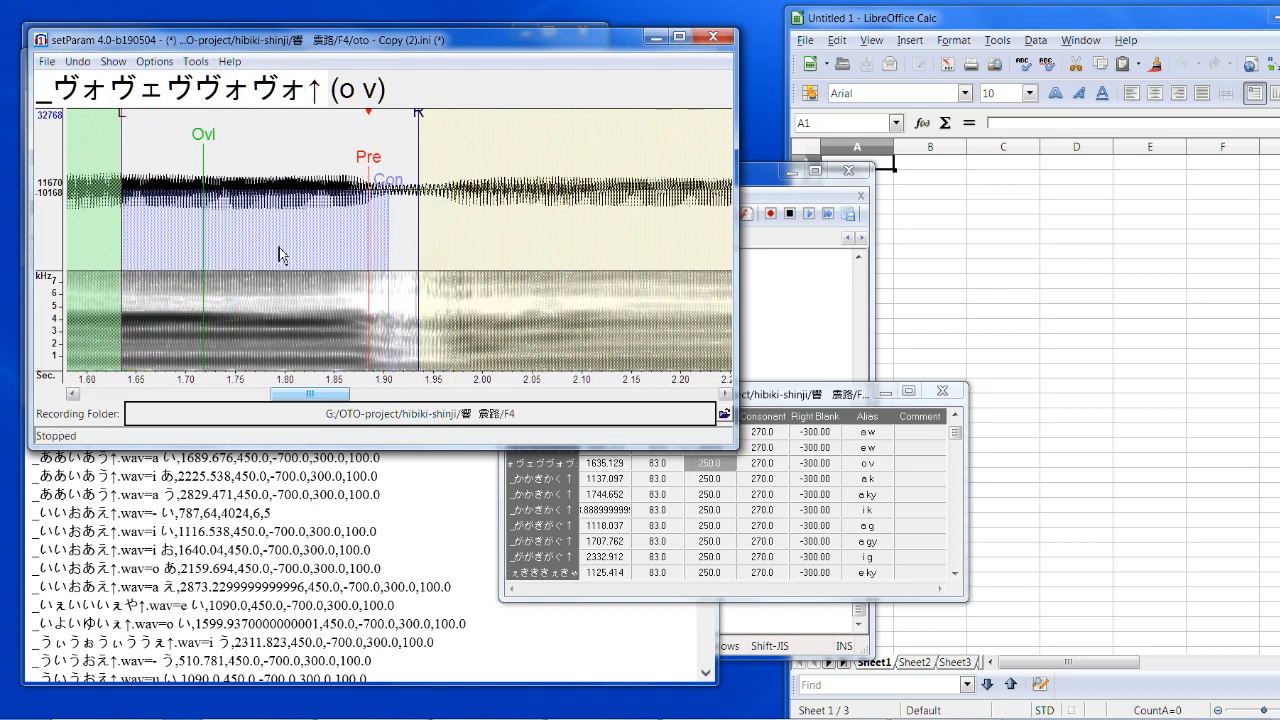
drag(424, 138, 429, 120)
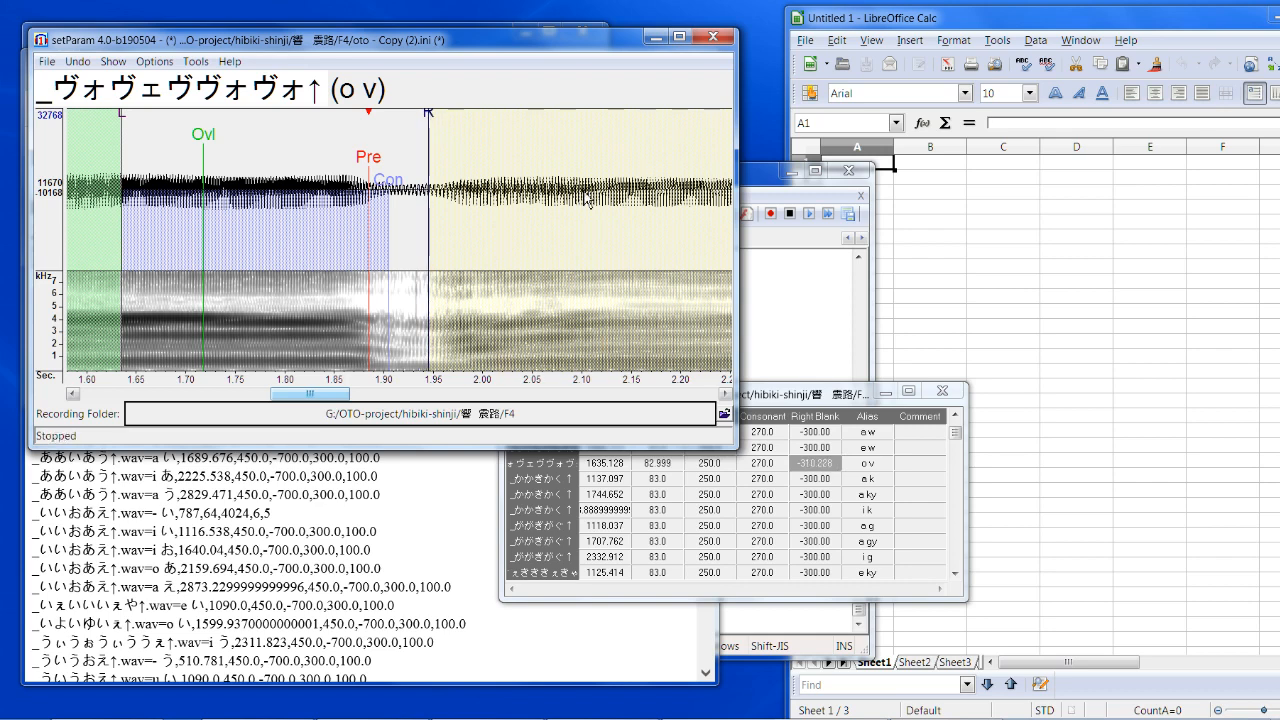
key(Down)
mouse_move(399, 172)
mouse_down()
mouse_move(342, 178)
mouse_move(335, 191)
mouse_up()
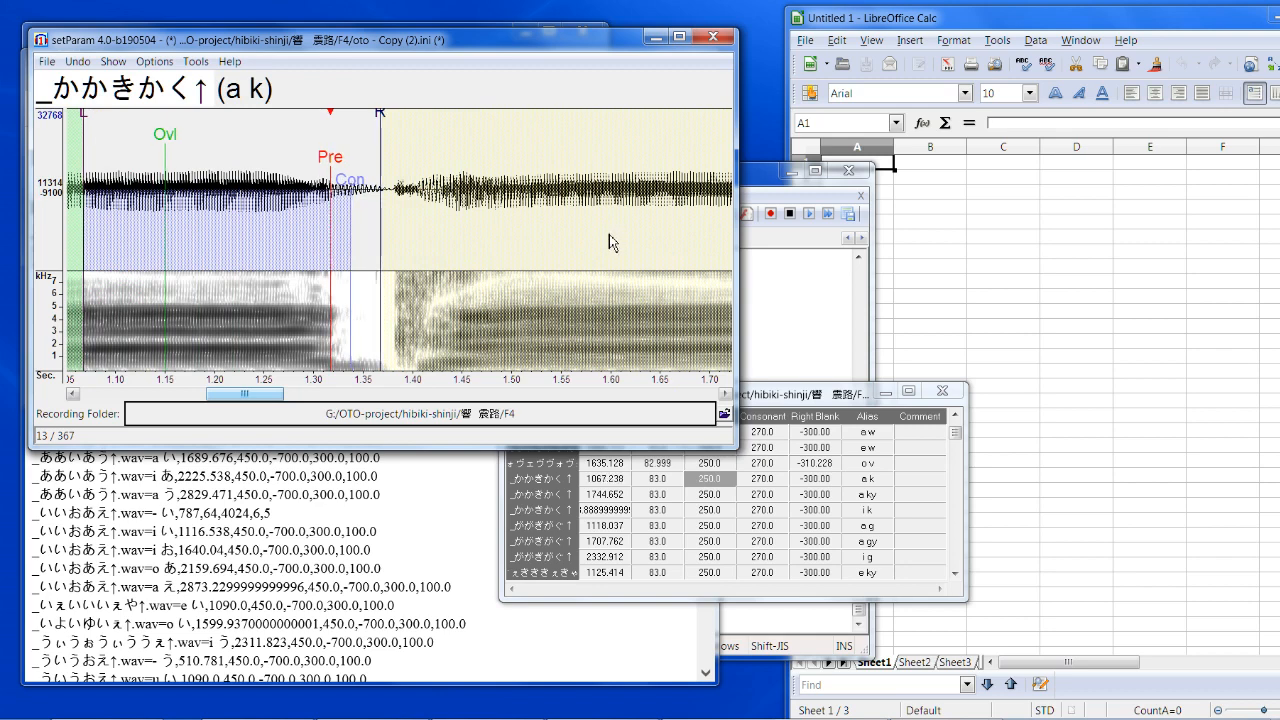
Step: Shift the markers of a ky to left blank about 1669 and those of i k to left blank about 2291
key(Down)
drag(404, 168, 329, 190)
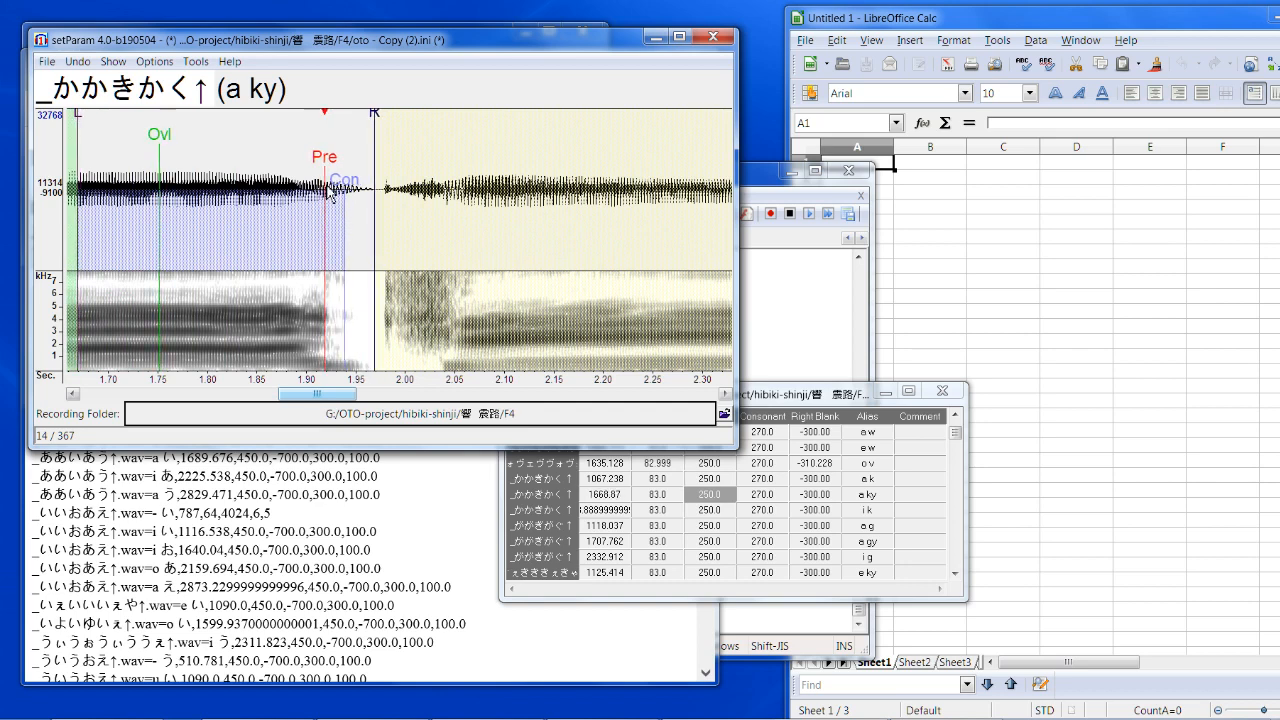
key(Down)
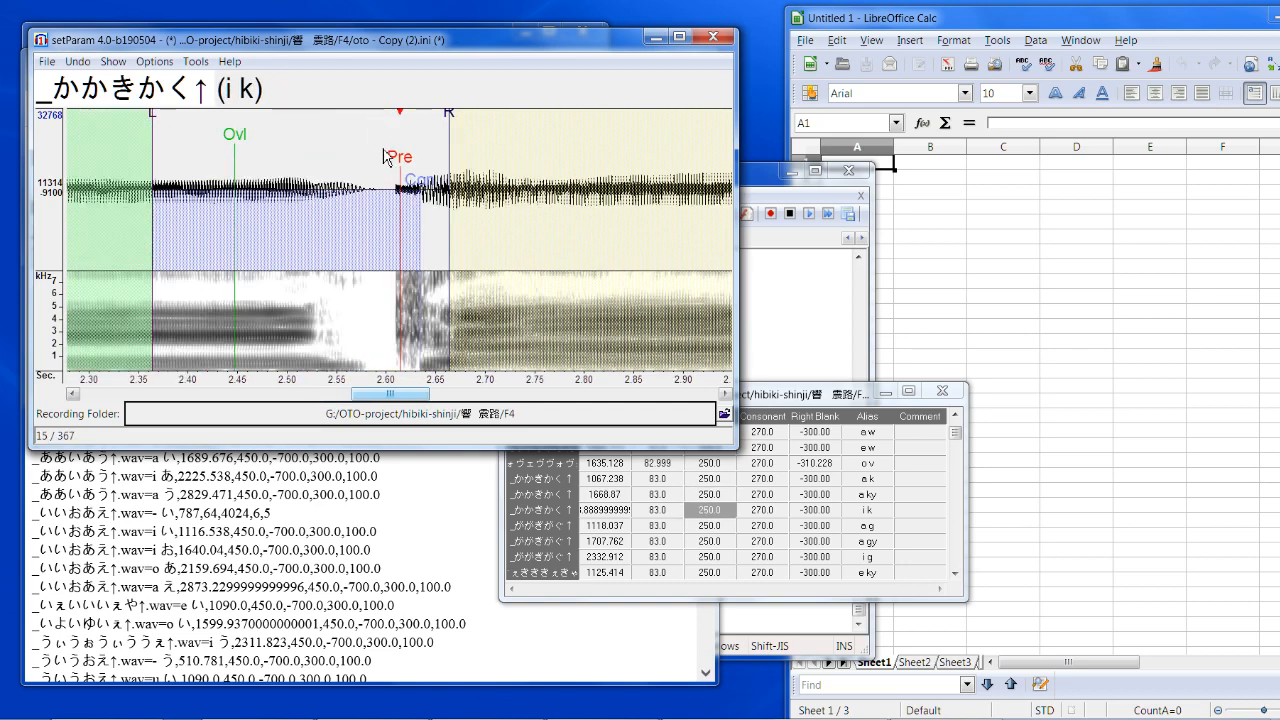
drag(403, 169, 331, 176)
key(Up)
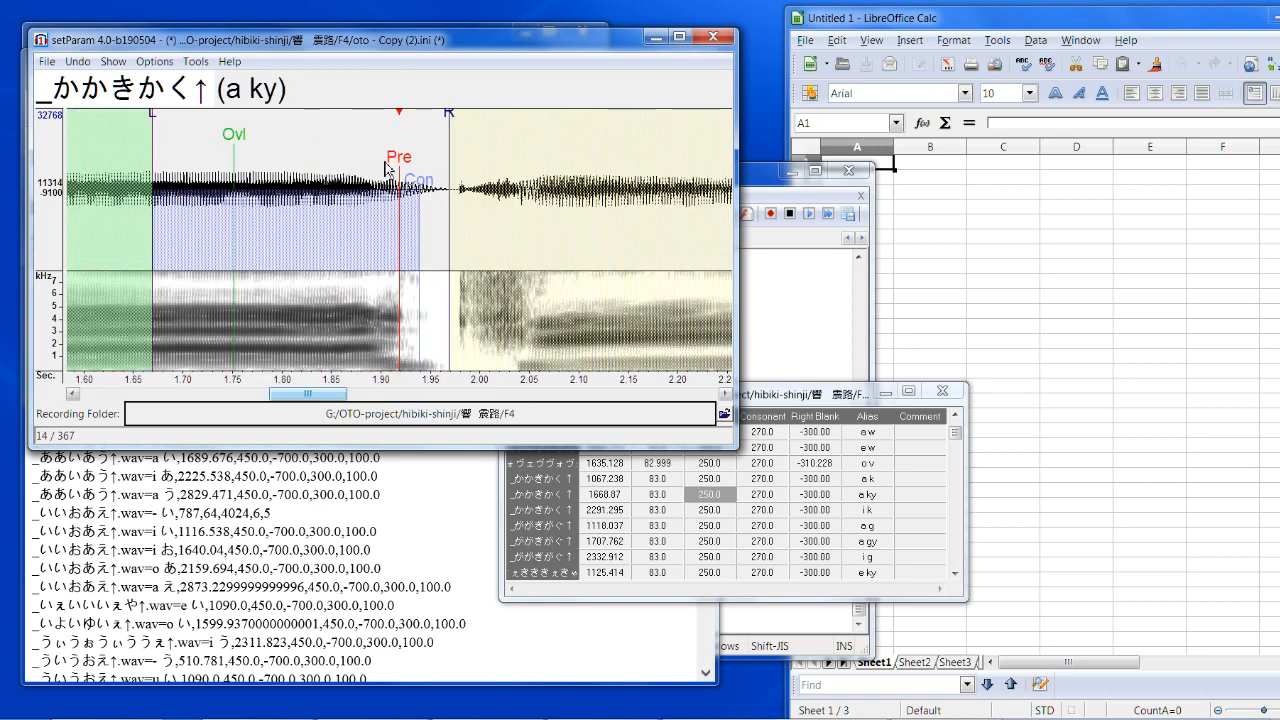
Step: Compare the marker placement of the a ky, i k and a g entries against their waveforms
key(Down)
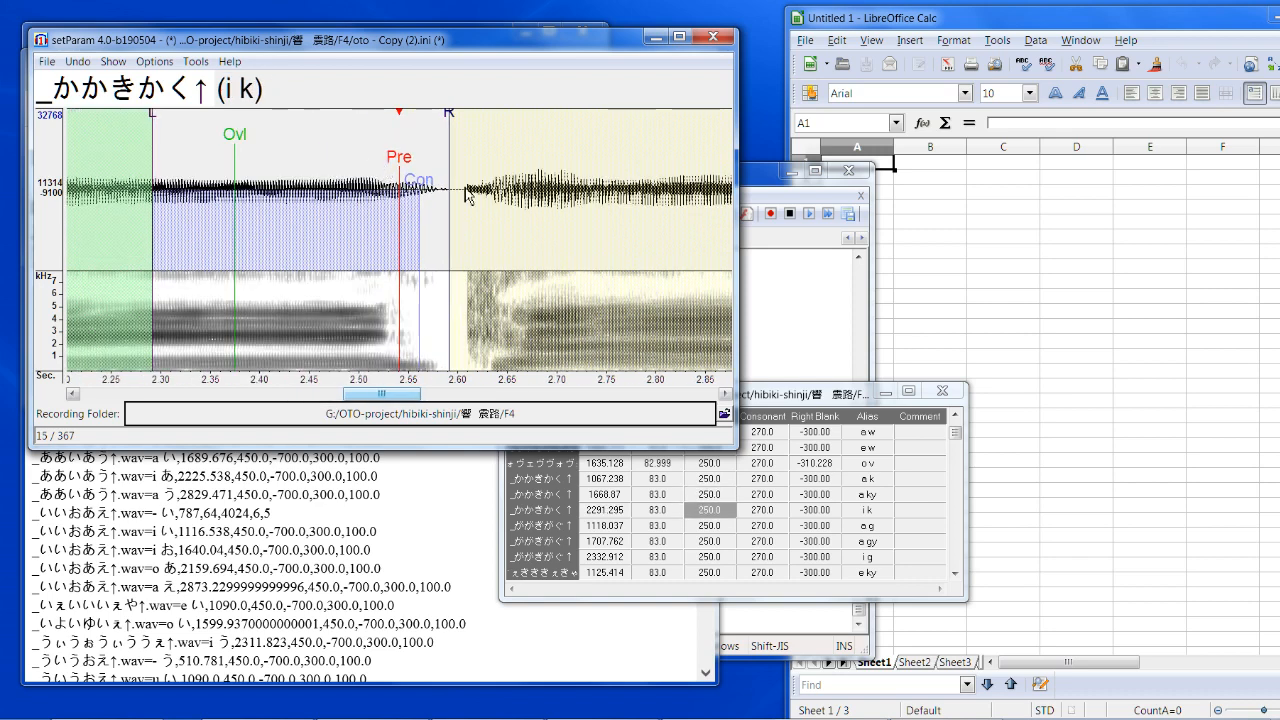
key(Up)
key(Down)
key(Down)
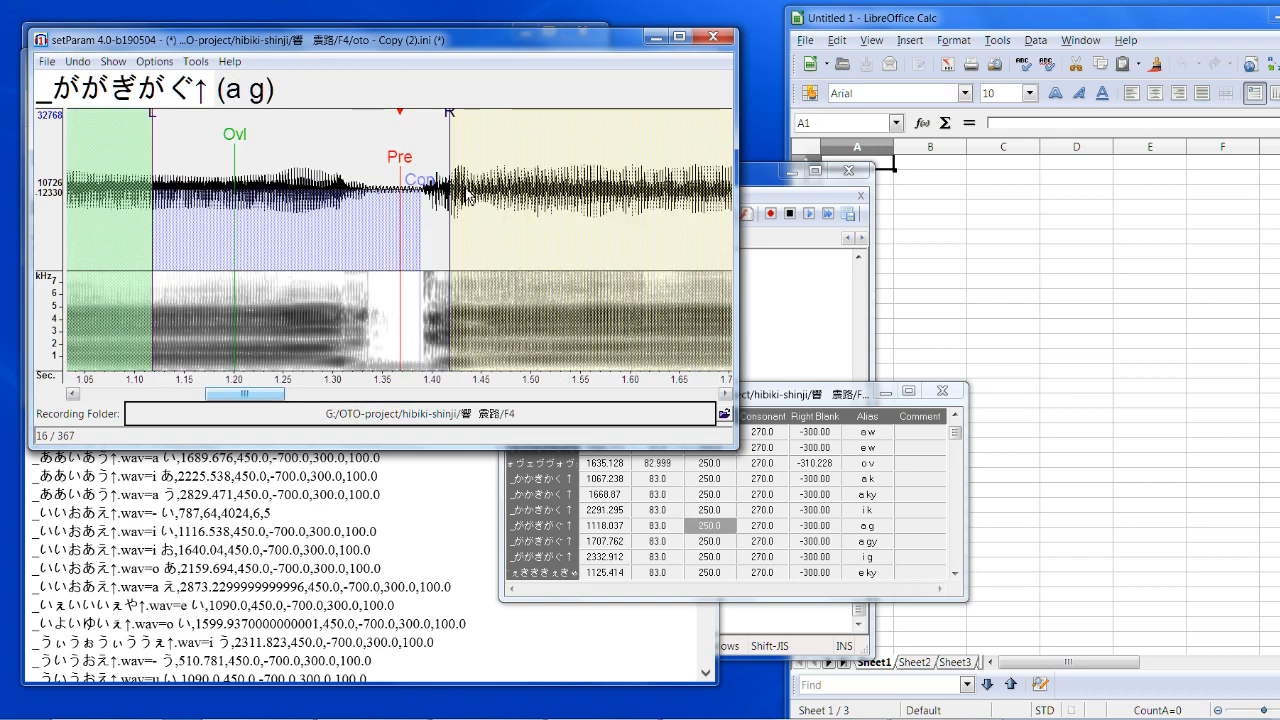
key(Up)
key(Down)
key(Up)
key(Up)
key(Down)
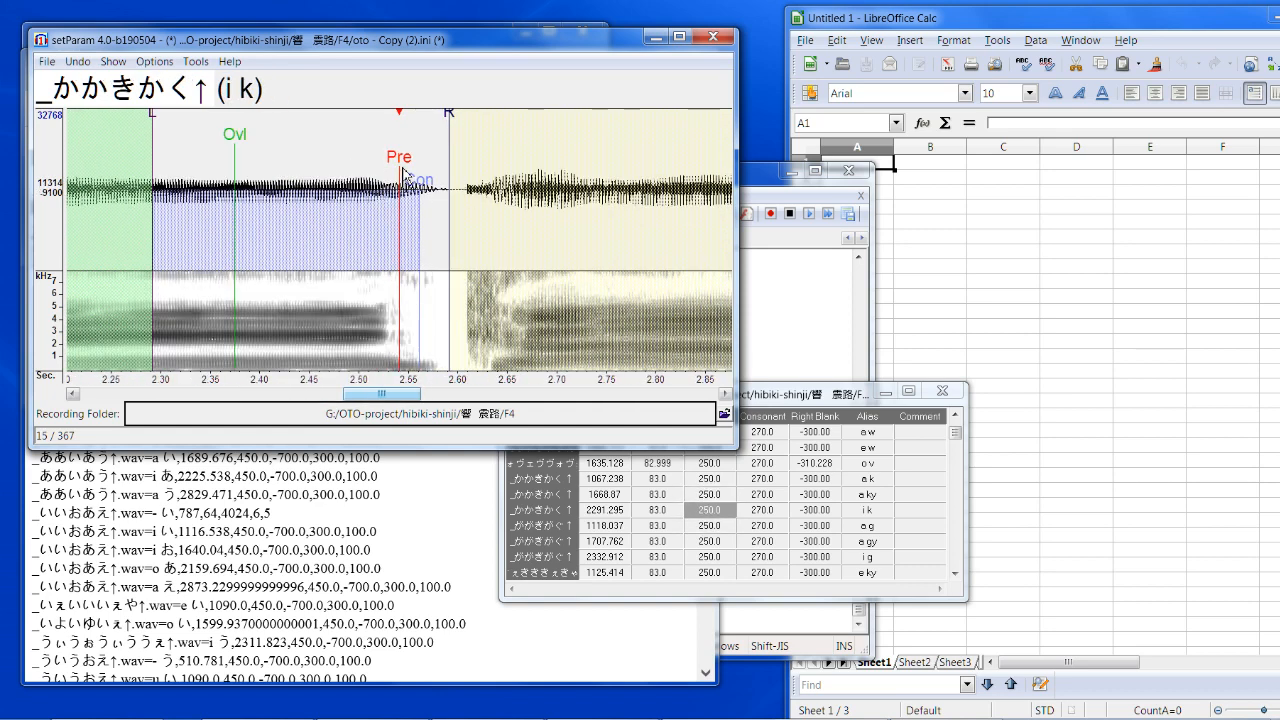
Step: Shift i k's markers to left blank about 2281, consonant about 300, right blank about -321, and a g's to left blank about 1082
drag(405, 177, 392, 177)
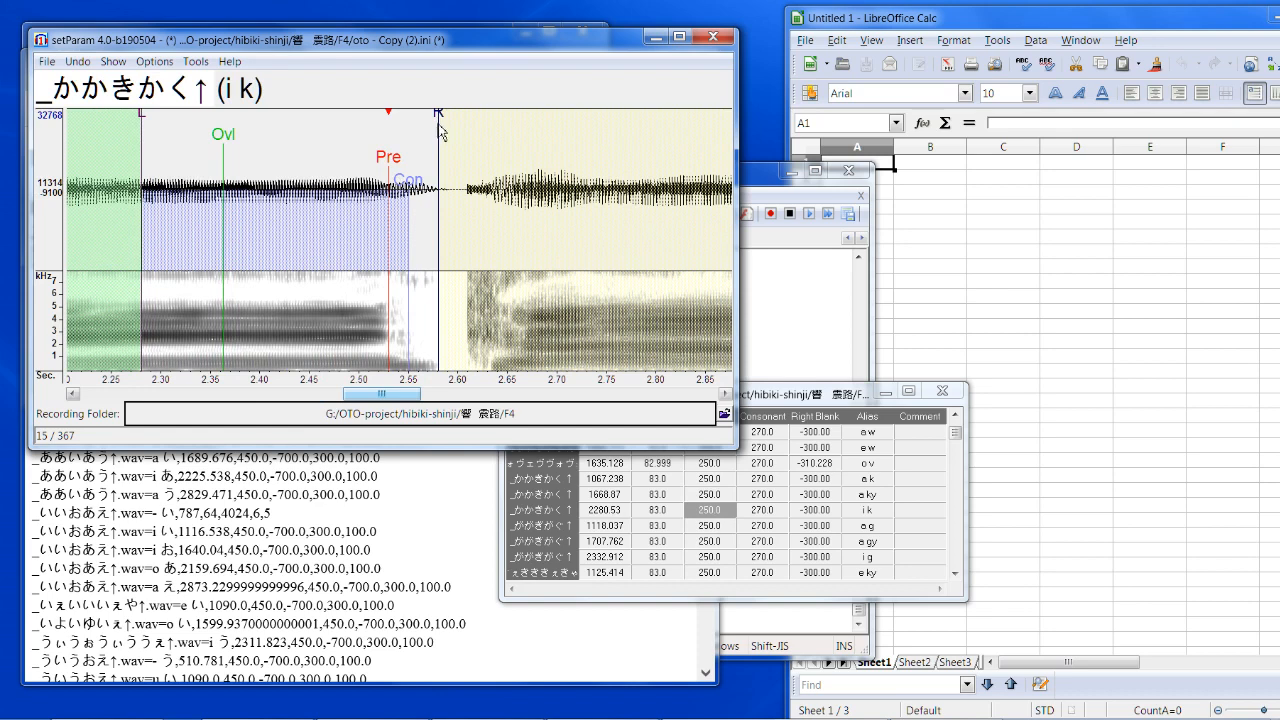
drag(439, 125, 459, 121)
mouse_move(412, 179)
mouse_down()
mouse_move(447, 188)
mouse_move(404, 169)
mouse_move(357, 172)
mouse_move(368, 173)
mouse_up()
key(Down)
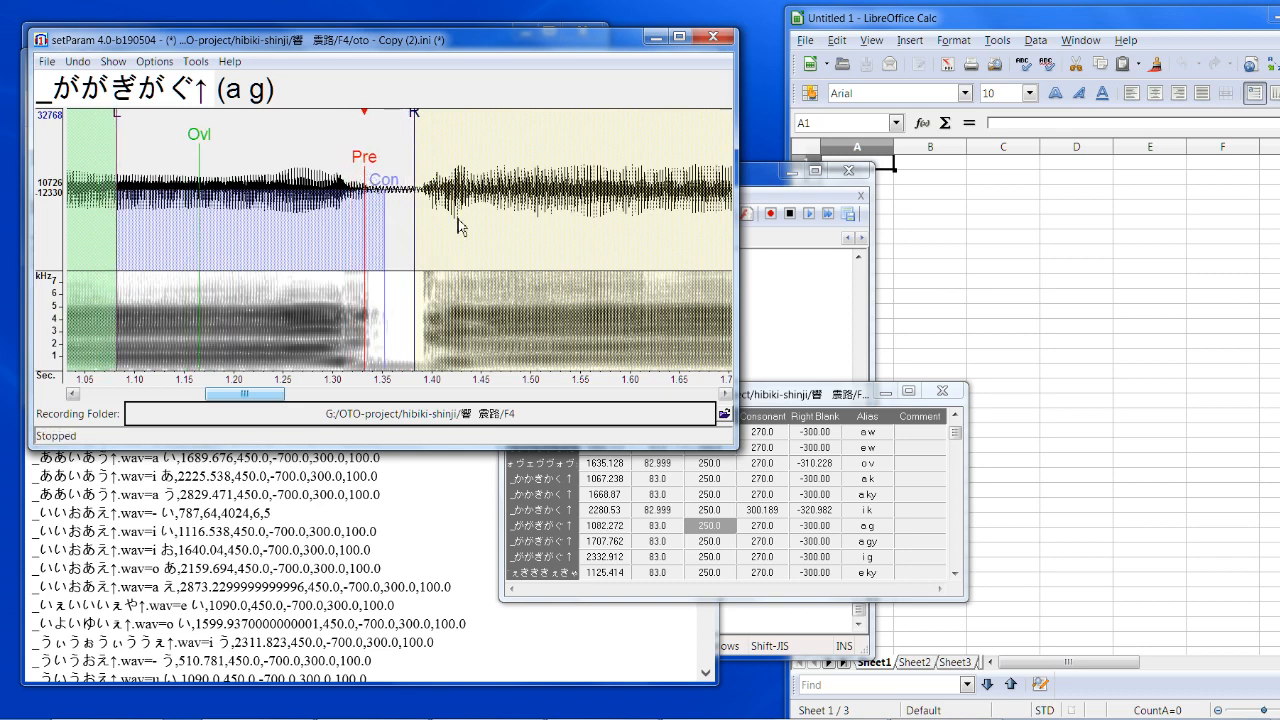
Step: Shift a gy's markers to left blank about 1644, and i g's to about 2233 with consonant about 297 and right blank about -344
key(Down)
mouse_move(400, 172)
mouse_down()
mouse_move(337, 180)
mouse_move(343, 190)
mouse_move(284, 176)
mouse_up()
key(Down)
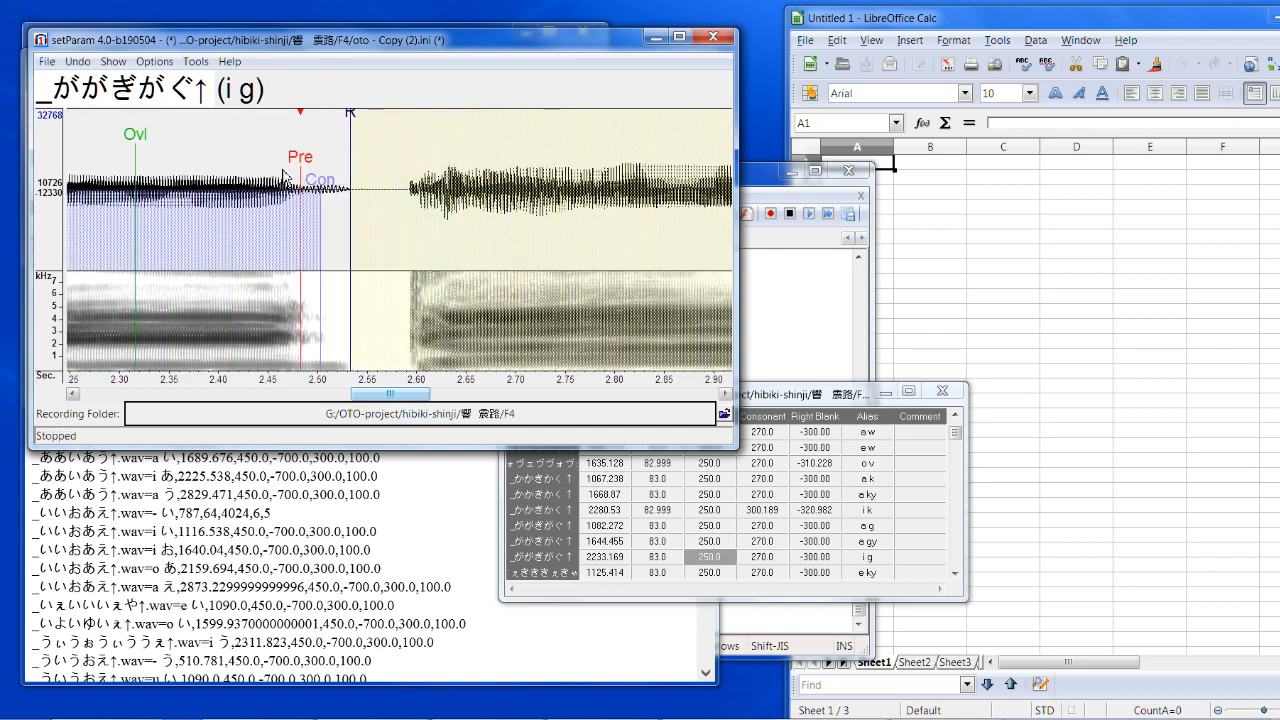
drag(352, 112, 394, 125)
mouse_move(321, 190)
mouse_down()
mouse_move(384, 168)
mouse_move(337, 173)
mouse_up()
Step: Shift e ky's markers to left blank about 1062, and move i ky's markers earlier to the vowel's end
key(Down)
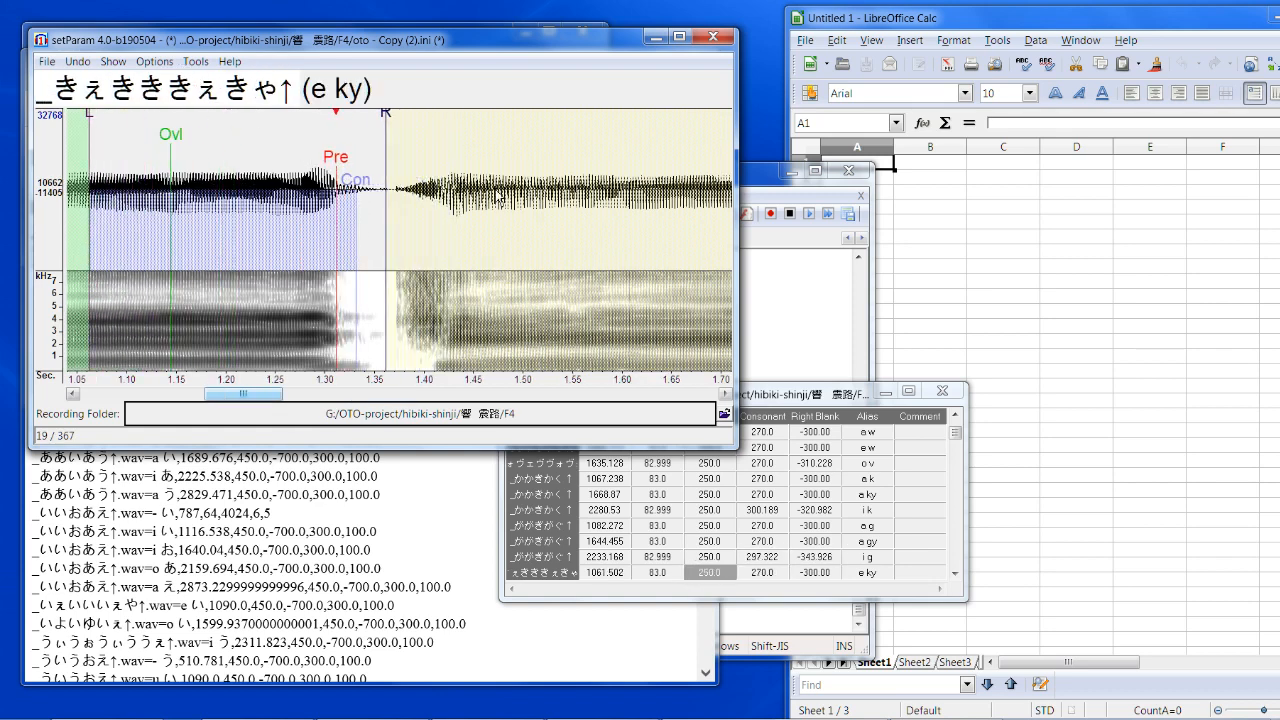
key(Down)
mouse_move(428, 172)
mouse_down()
mouse_move(442, 174)
mouse_move(365, 177)
mouse_move(360, 164)
mouse_move(369, 178)
mouse_up()
Step: Shift e gy's markers to left blank about 1102, consonant 260, right blank -276, and i gy's to left blank about 1661, right blank -282
key(Down)
drag(406, 118, 372, 180)
key(Down)
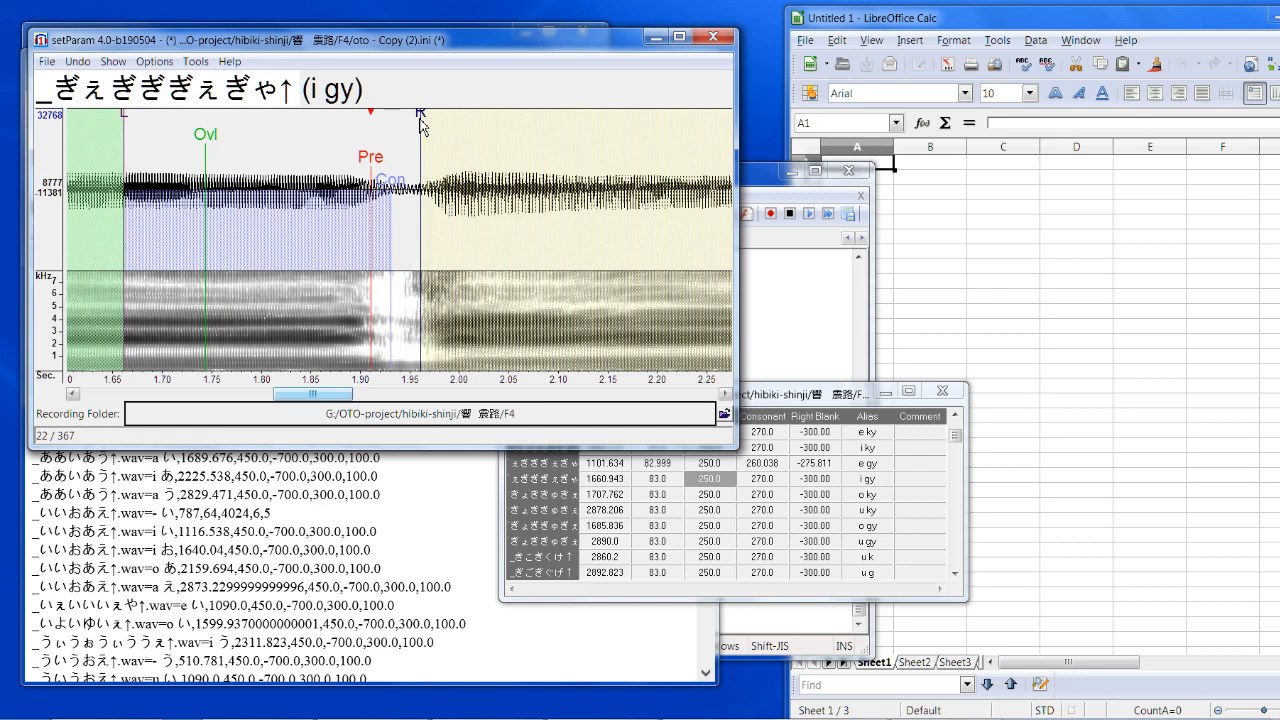
mouse_move(421, 121)
mouse_down()
mouse_move(398, 172)
mouse_move(343, 177)
mouse_up()
Step: Shift o ky's markers to left blank about 1647, with consonant about 279 and right blank about -311
key(Down)
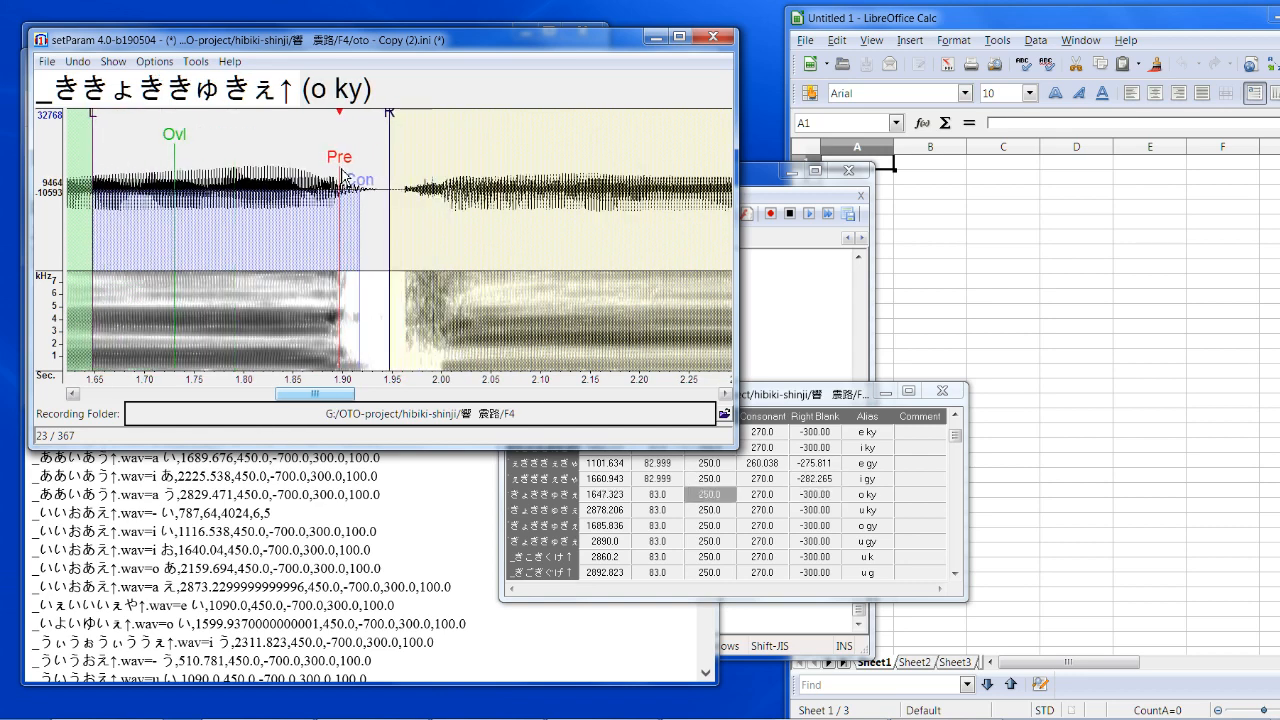
drag(389, 118, 400, 125)
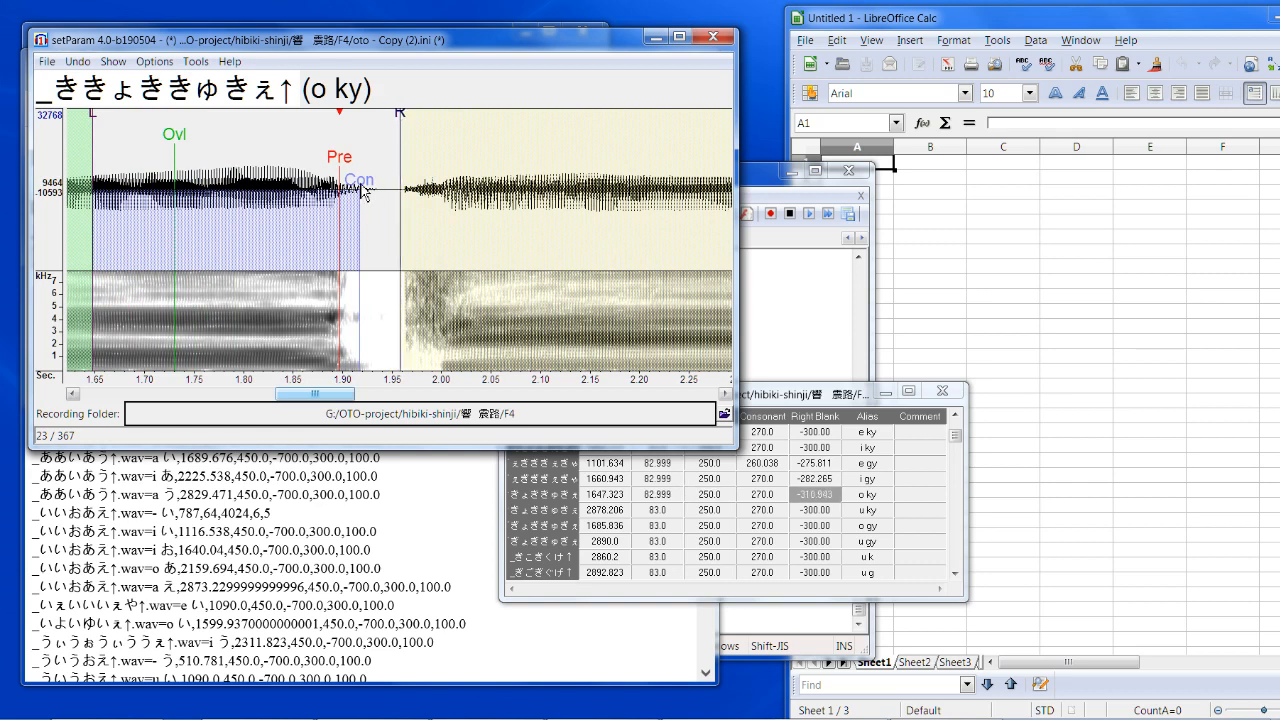
mouse_move(362, 190)
mouse_down()
mouse_move(385, 195)
mouse_move(364, 180)
mouse_up()
Step: Shift u ky's markers to left blank about 2841, with consonant about 284 and right blank about -314
key(Down)
drag(416, 124, 428, 120)
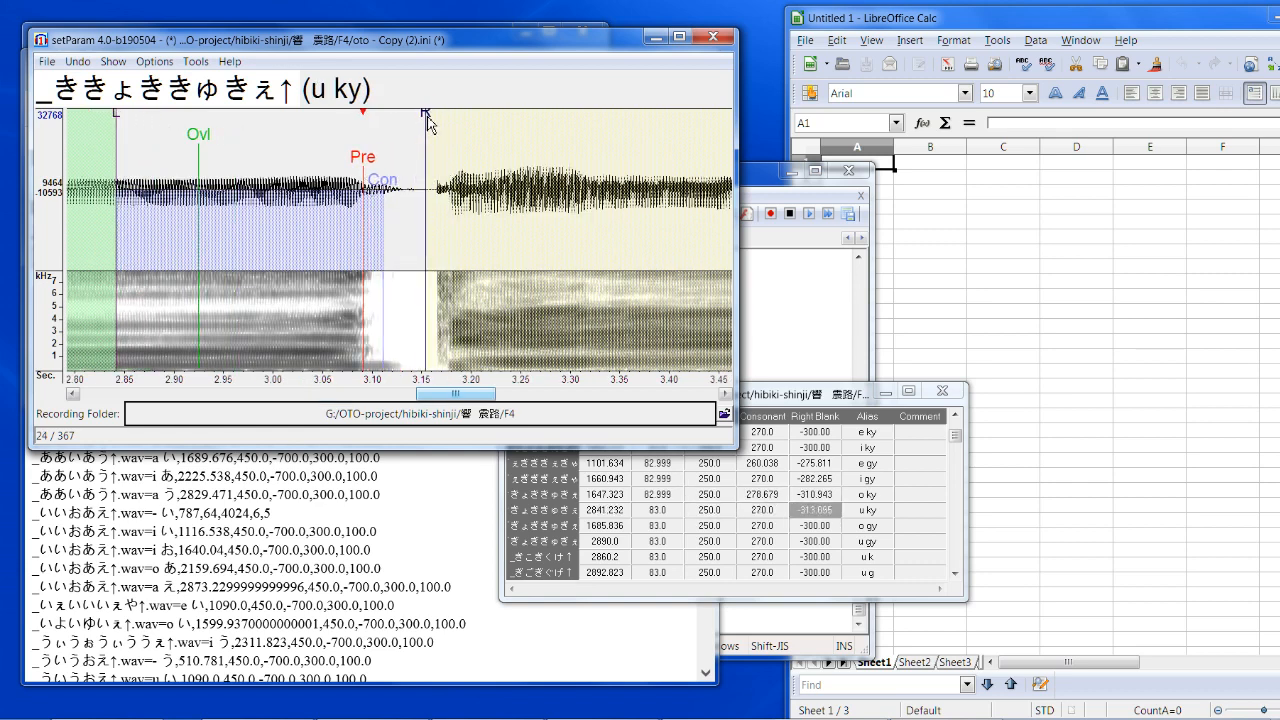
mouse_move(385, 190)
mouse_down()
mouse_move(406, 190)
mouse_move(367, 195)
mouse_up()
Step: Shift o gy's markers to left blank about 1646, and u gy's to about 2866 with consonant about 274
key(Down)
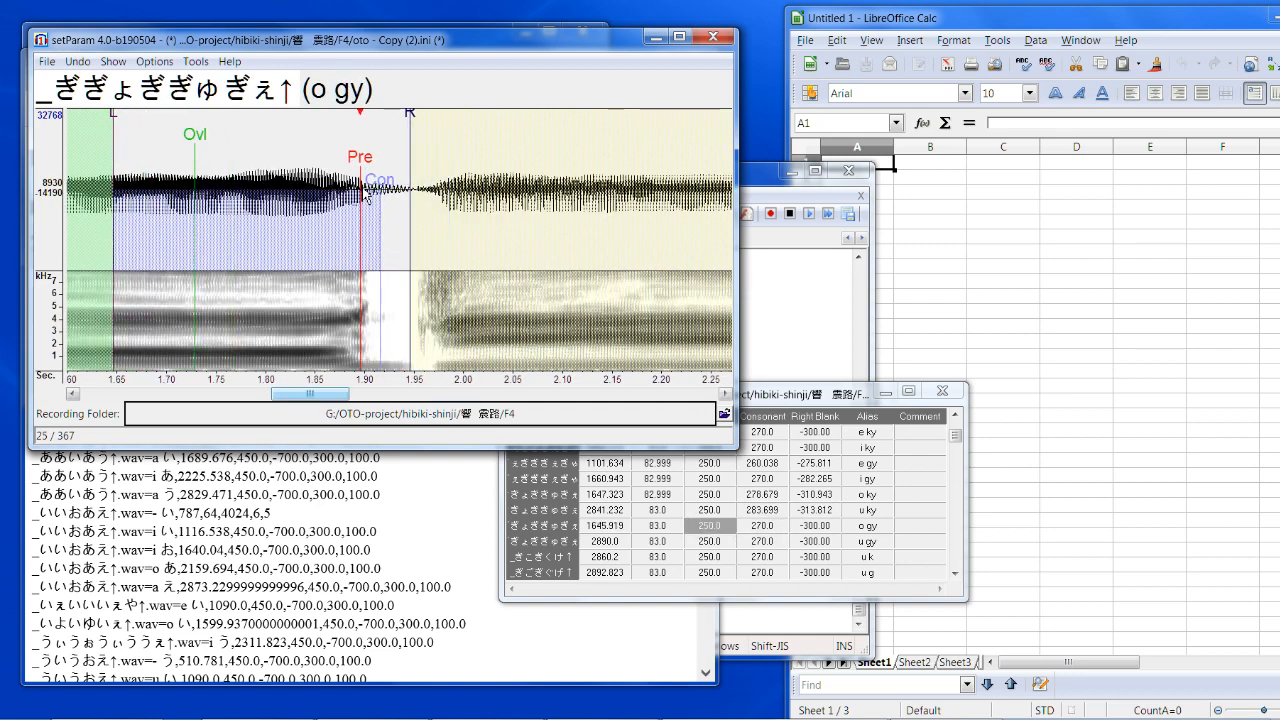
scroll(448, 142, down, 1)
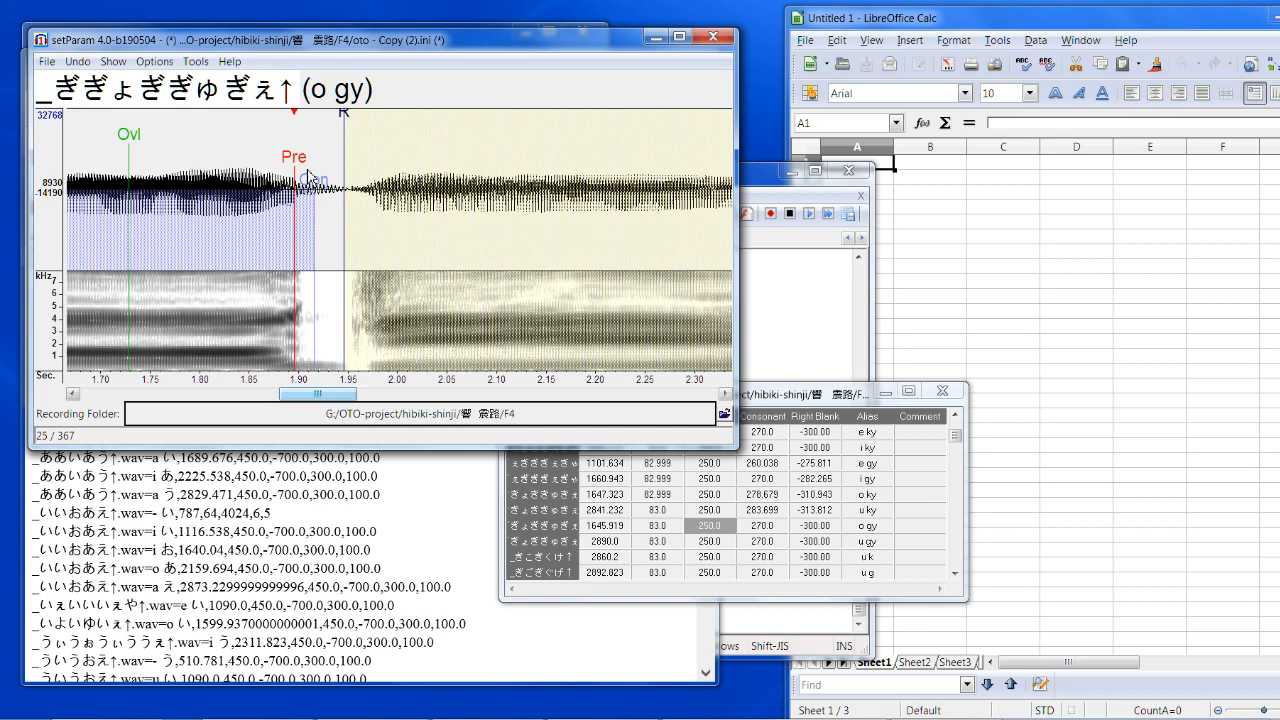
key(Down)
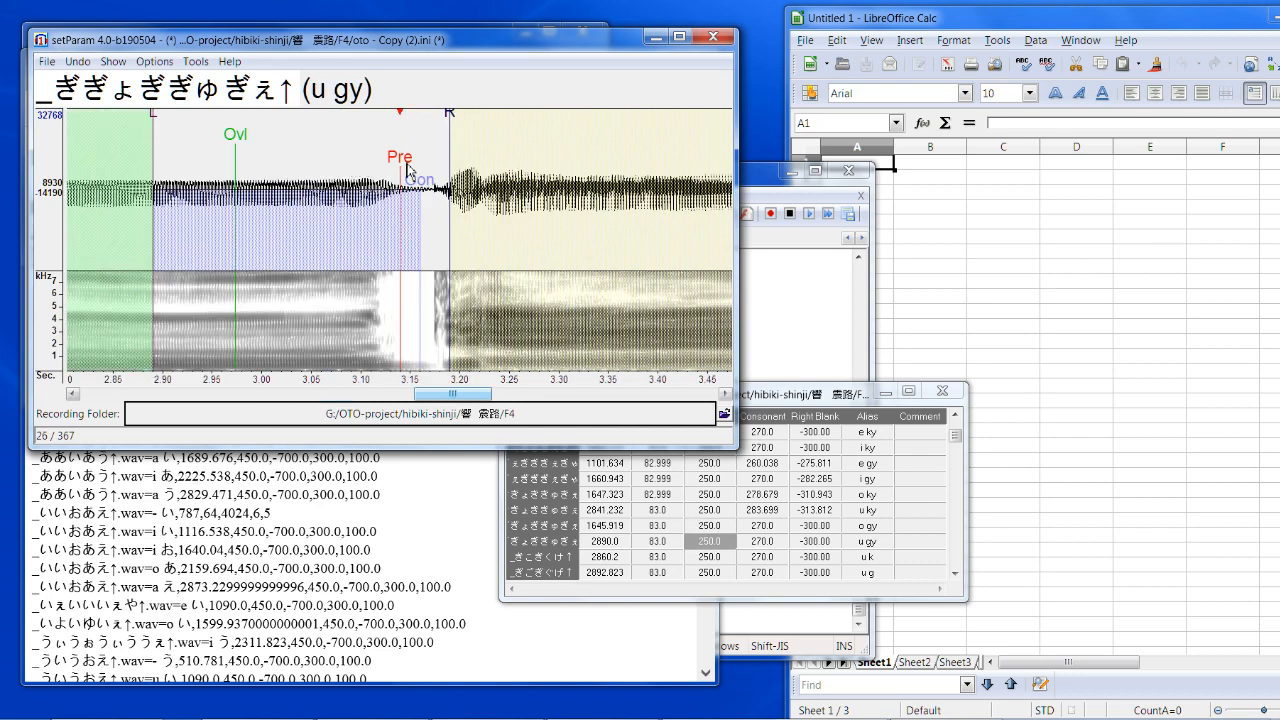
mouse_move(407, 172)
mouse_down()
mouse_move(382, 179)
mouse_move(402, 191)
mouse_move(369, 176)
mouse_up()
Step: Shift u k's markers to left blank about 2803, with consonant about 284 and right blank about -307
key(Down)
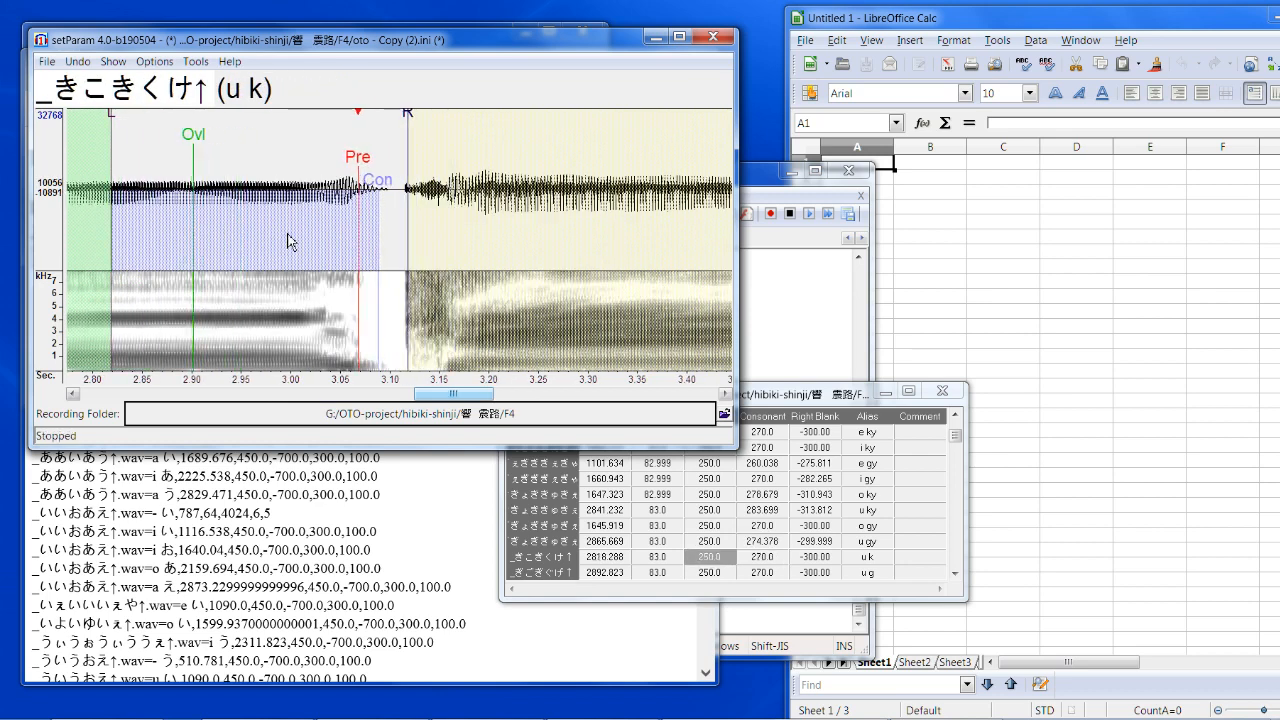
drag(355, 153, 330, 165)
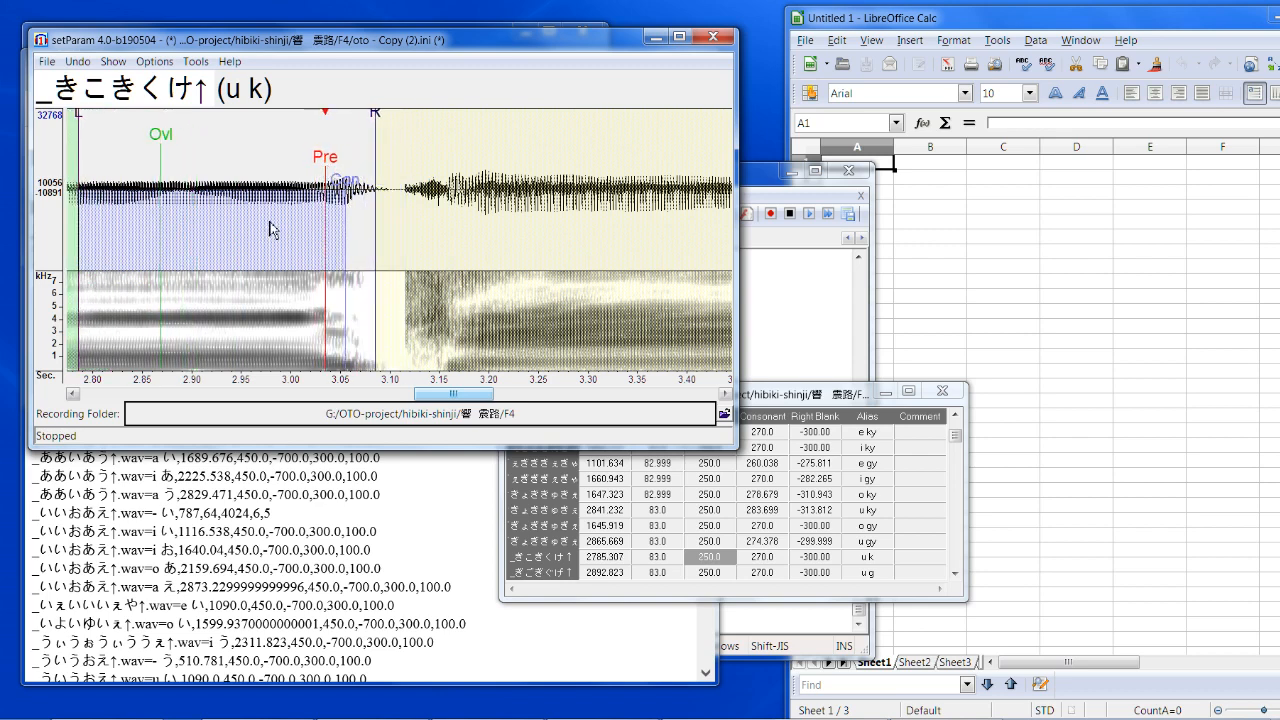
mouse_move(388, 130)
mouse_down()
mouse_move(397, 120)
mouse_move(394, 130)
mouse_up()
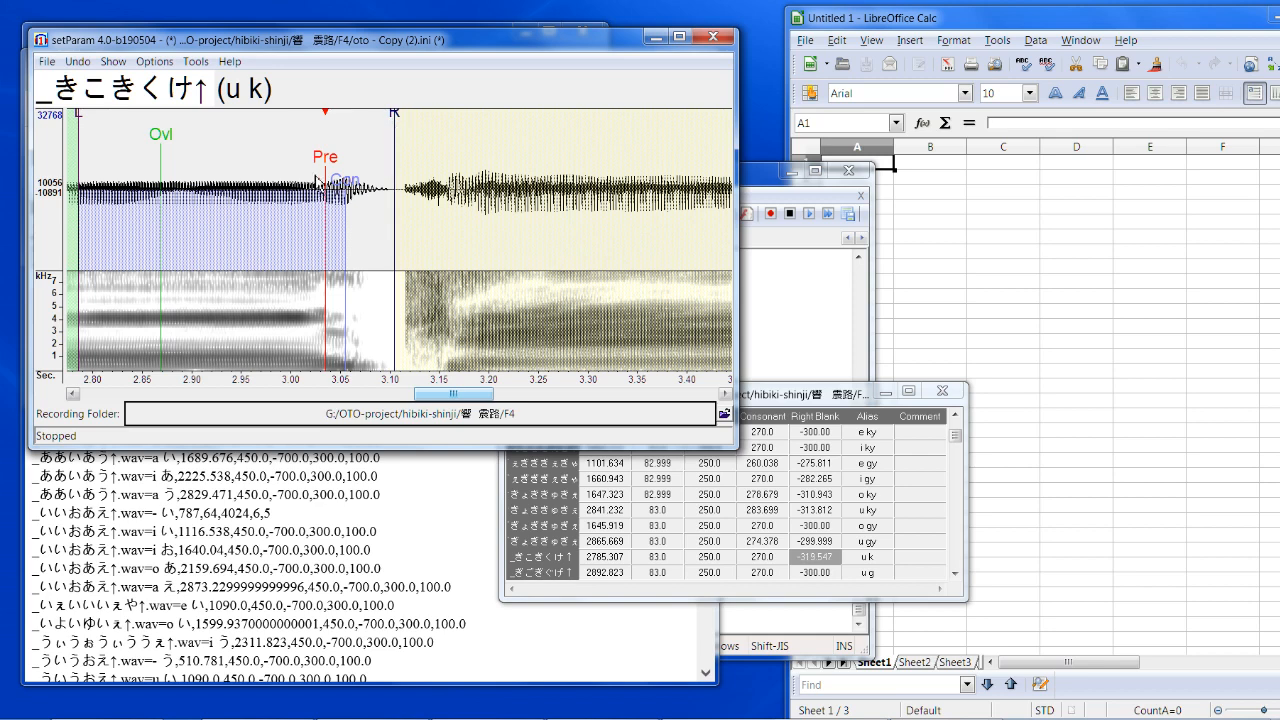
drag(335, 165, 377, 176)
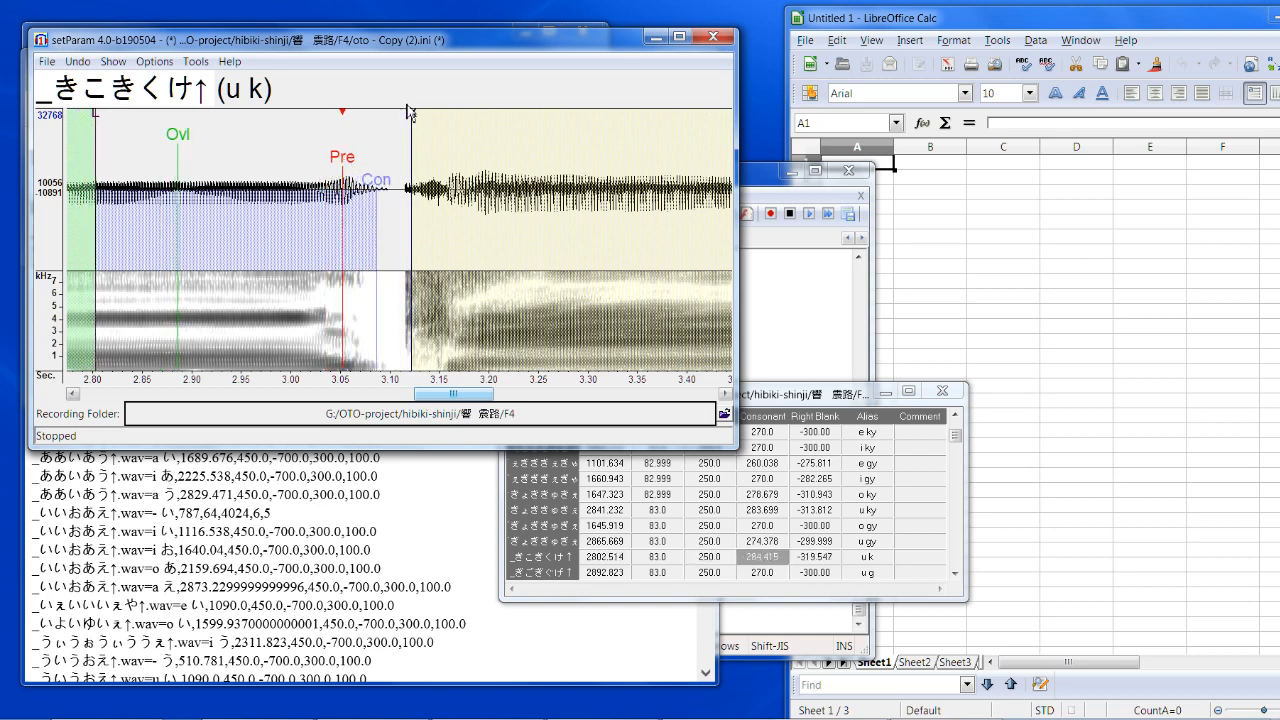
mouse_move(410, 122)
mouse_down()
mouse_move(404, 168)
mouse_move(360, 188)
mouse_up()
Step: Shift u g's markers to left blank about 2848, with consonant about 300 and right blank about -320
key(Down)
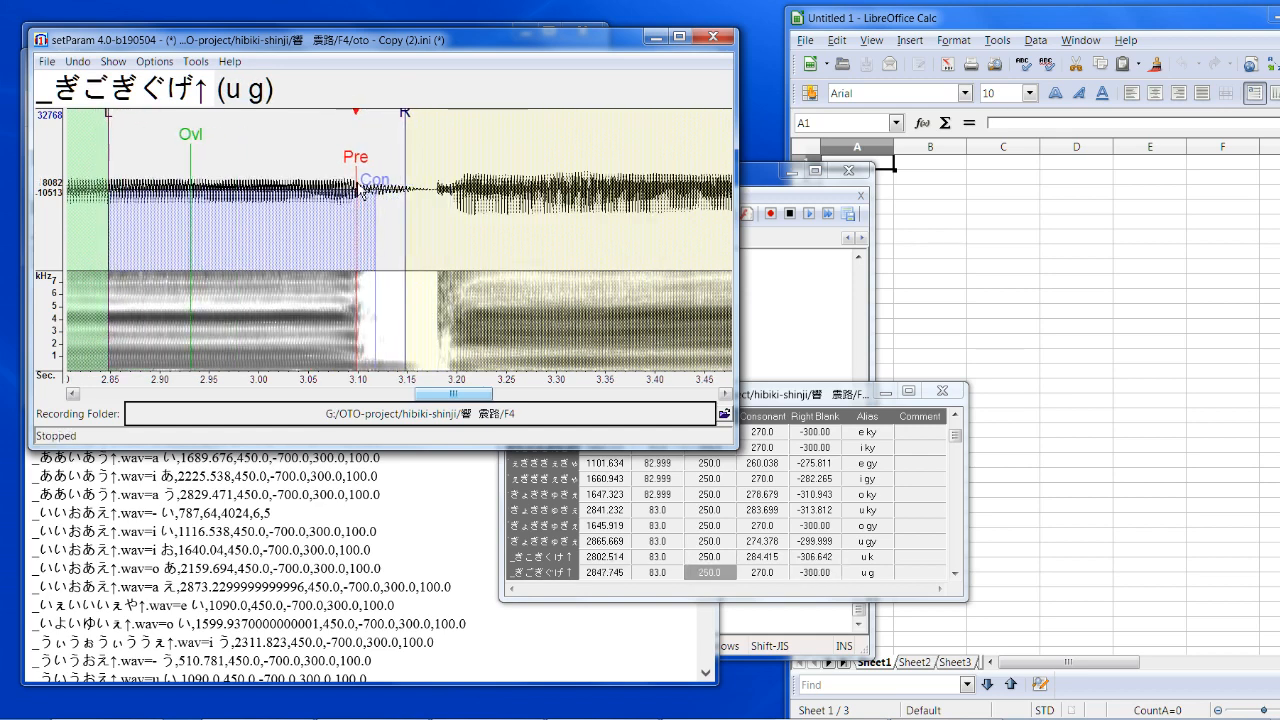
drag(404, 122, 425, 116)
drag(379, 181, 410, 195)
Step: Move o k's markers earlier to the vowel's end, with consonant about 279 and right blank about -294
key(Down)
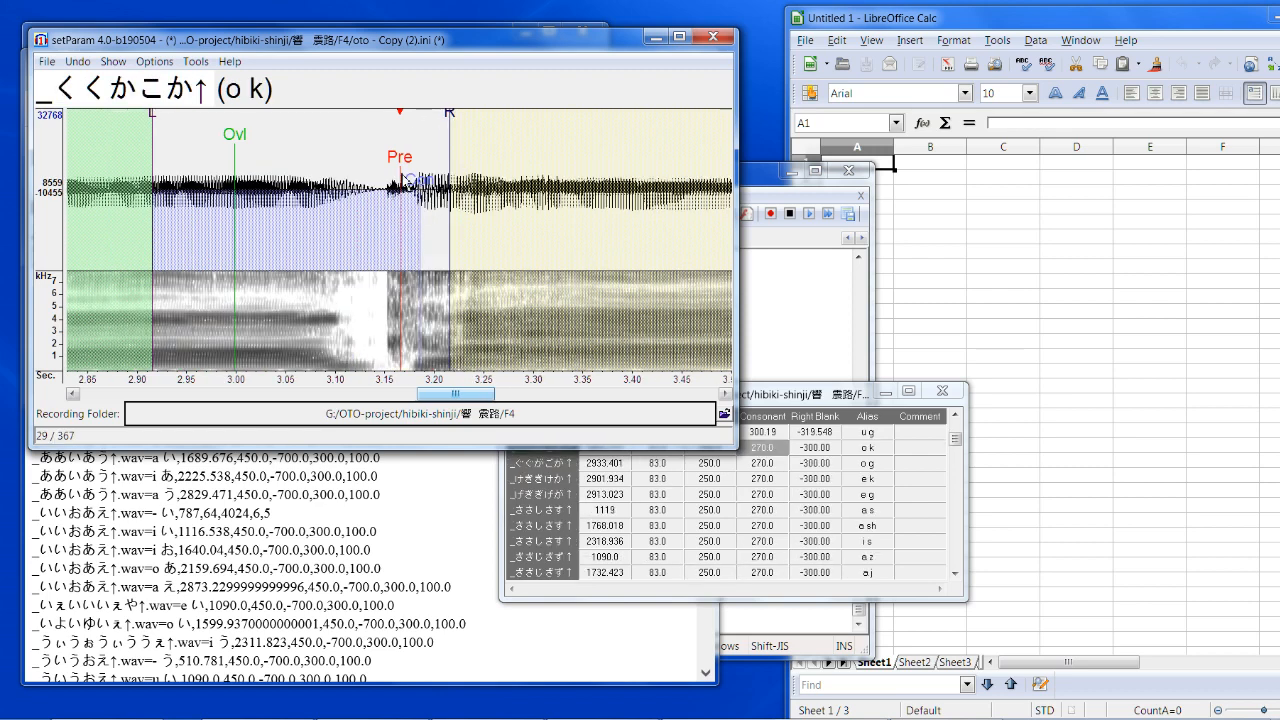
mouse_move(422, 163)
mouse_down()
mouse_move(368, 162)
mouse_move(382, 126)
mouse_up()
mouse_move(358, 200)
mouse_down()
mouse_move(370, 203)
mouse_move(354, 166)
mouse_up()
Step: Shift o g's markers to left blank about 2887, right blank -293, and e k's to left blank about 2833, consonant 286, right blank -307
key(Down)
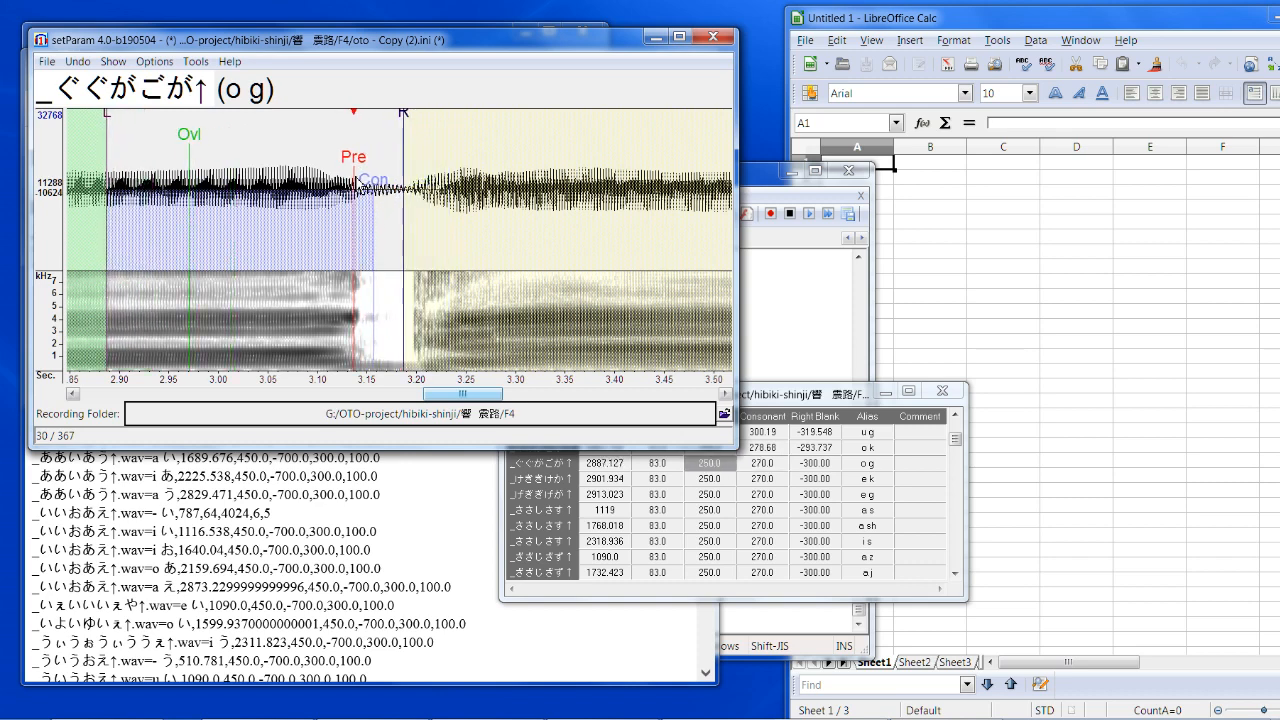
mouse_move(403, 128)
mouse_down()
mouse_move(337, 166)
mouse_move(333, 188)
mouse_up()
key(Down)
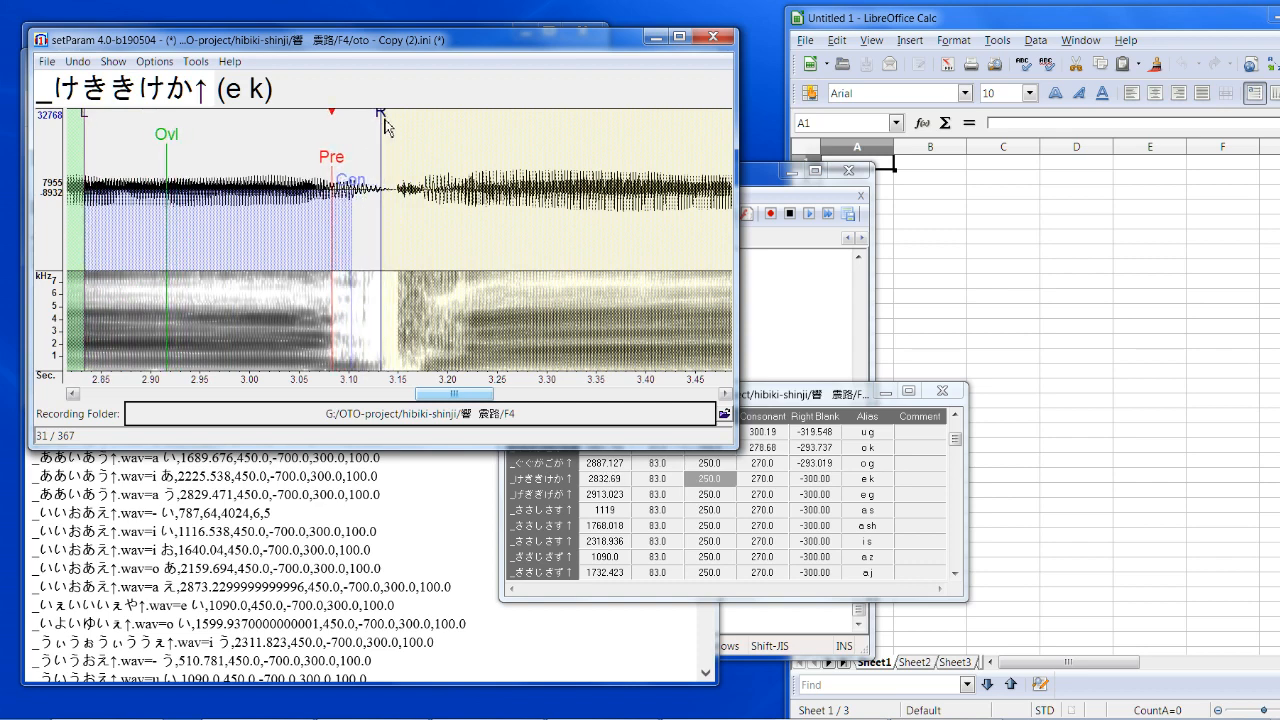
drag(385, 126, 388, 128)
mouse_move(352, 186)
mouse_down()
mouse_move(375, 193)
mouse_move(409, 170)
mouse_move(361, 193)
mouse_up()
Step: Shift e g's markers to left blank about 2869, and a s's to about 1082 with right blank about -311
key(Down)
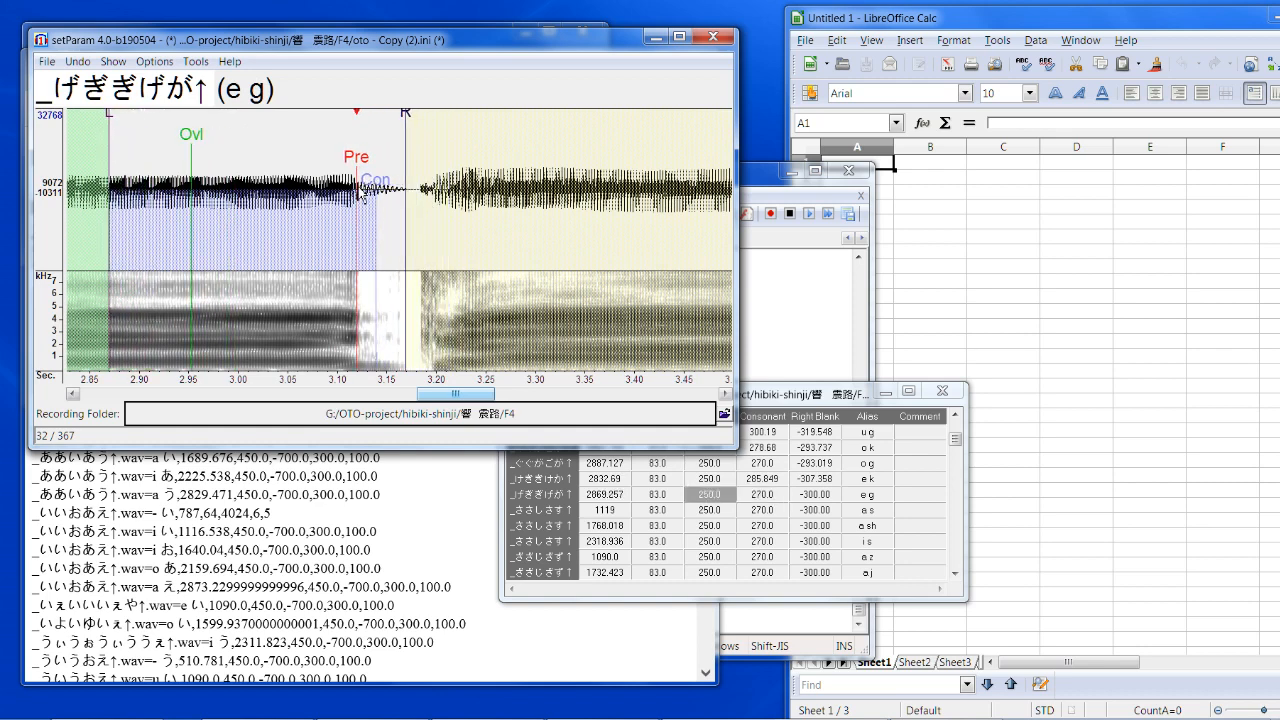
key(Down)
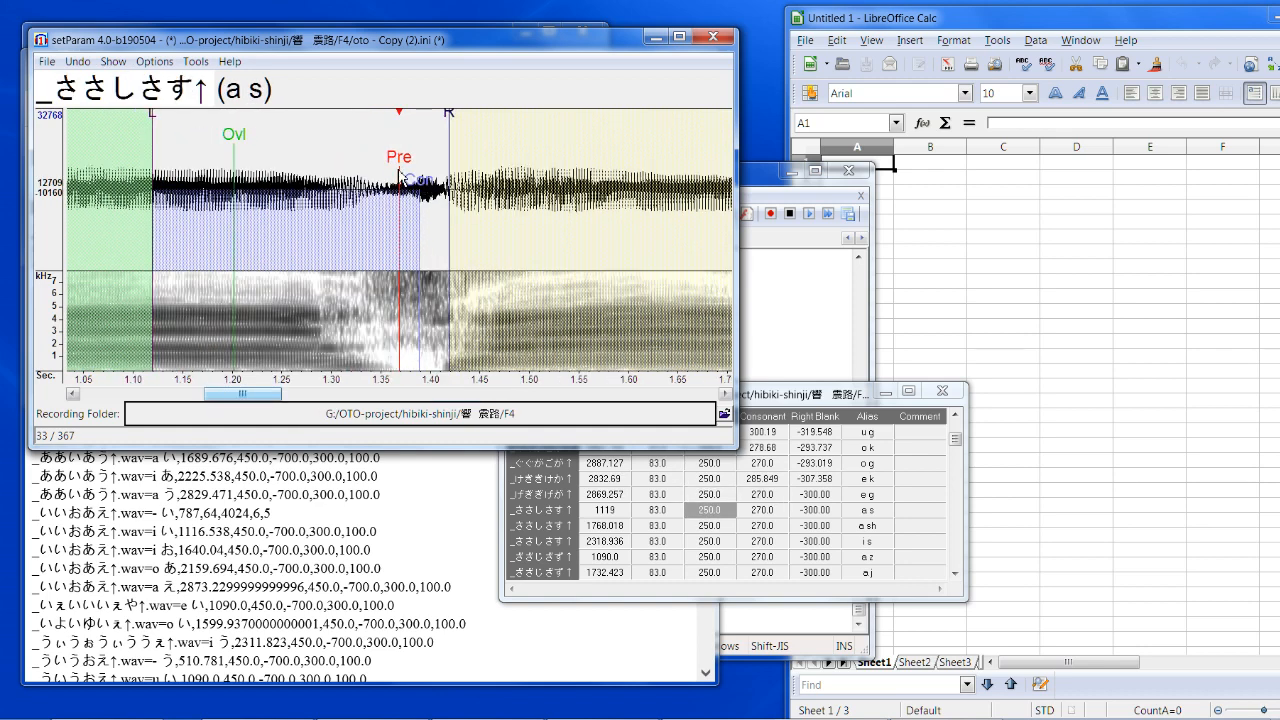
drag(400, 165, 364, 179)
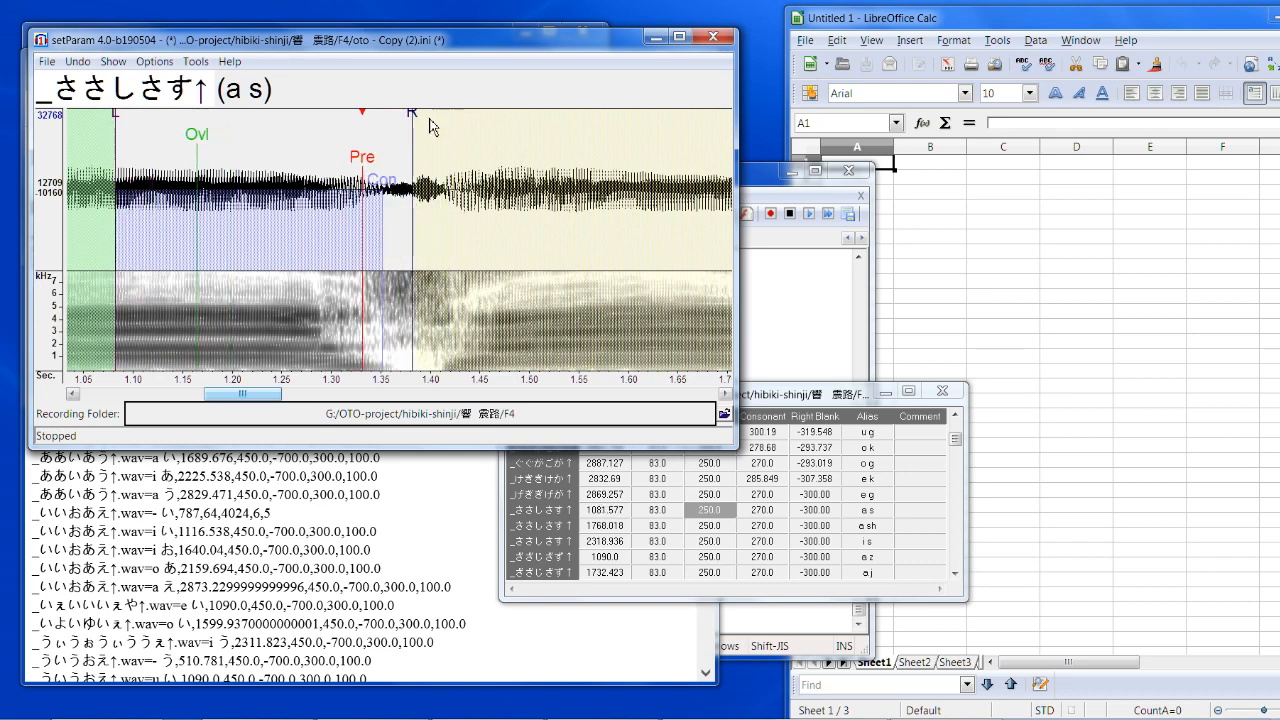
drag(429, 120, 290, 175)
Step: Shift a sh's markers to left blank about 1653, with consonant about 285 and right blank about -350
key(Down)
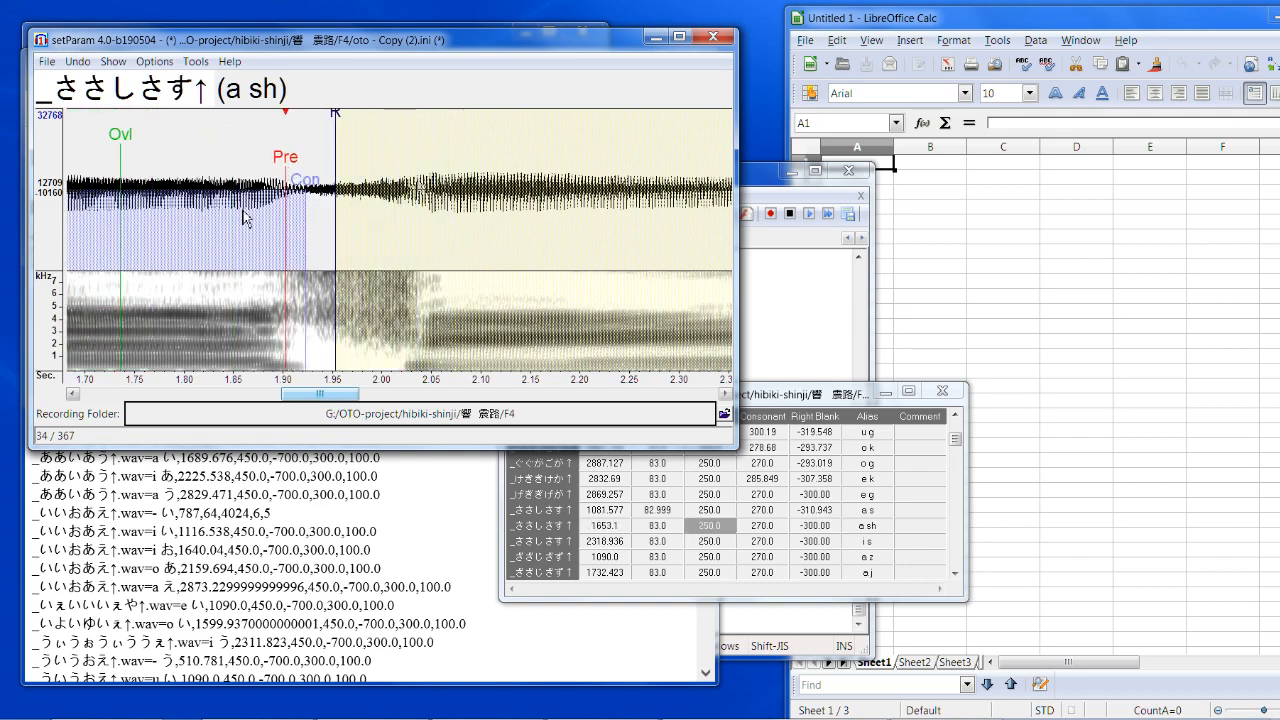
drag(337, 115, 388, 130)
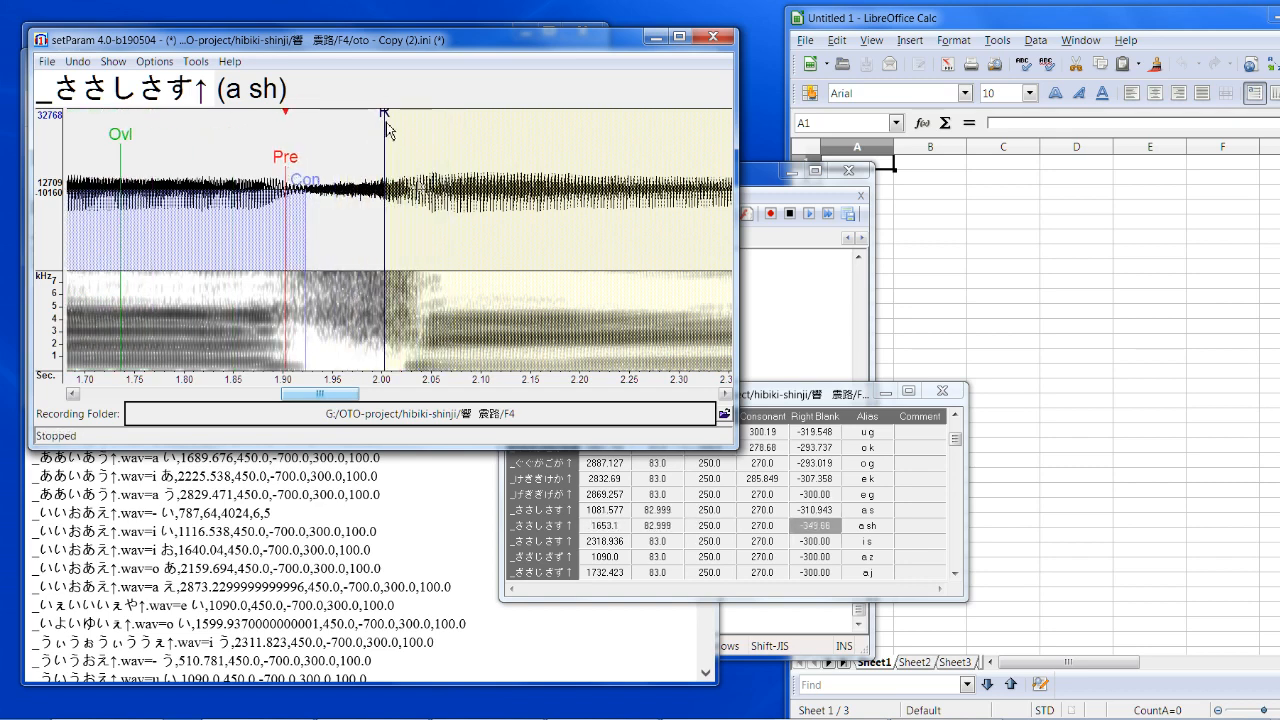
drag(328, 182, 325, 192)
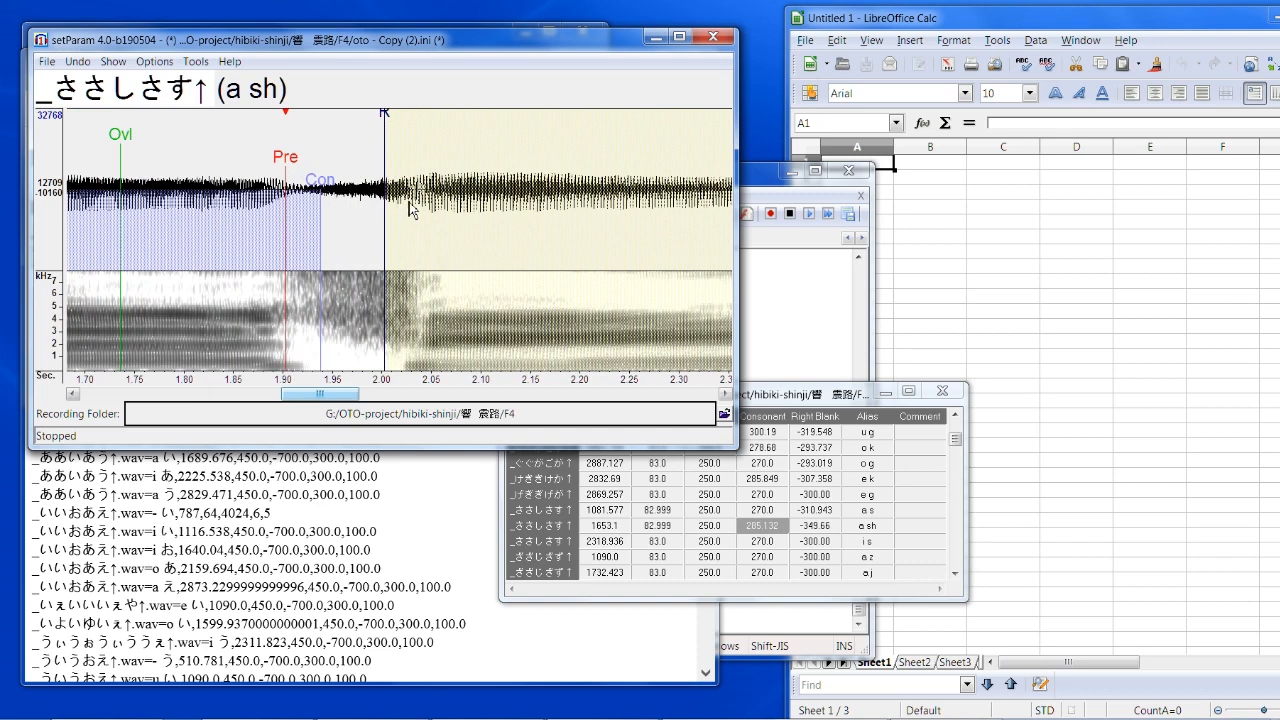
Step: Shift i s's markers to left blank about 2248, with right blank about -320
key(Down)
drag(402, 172, 332, 170)
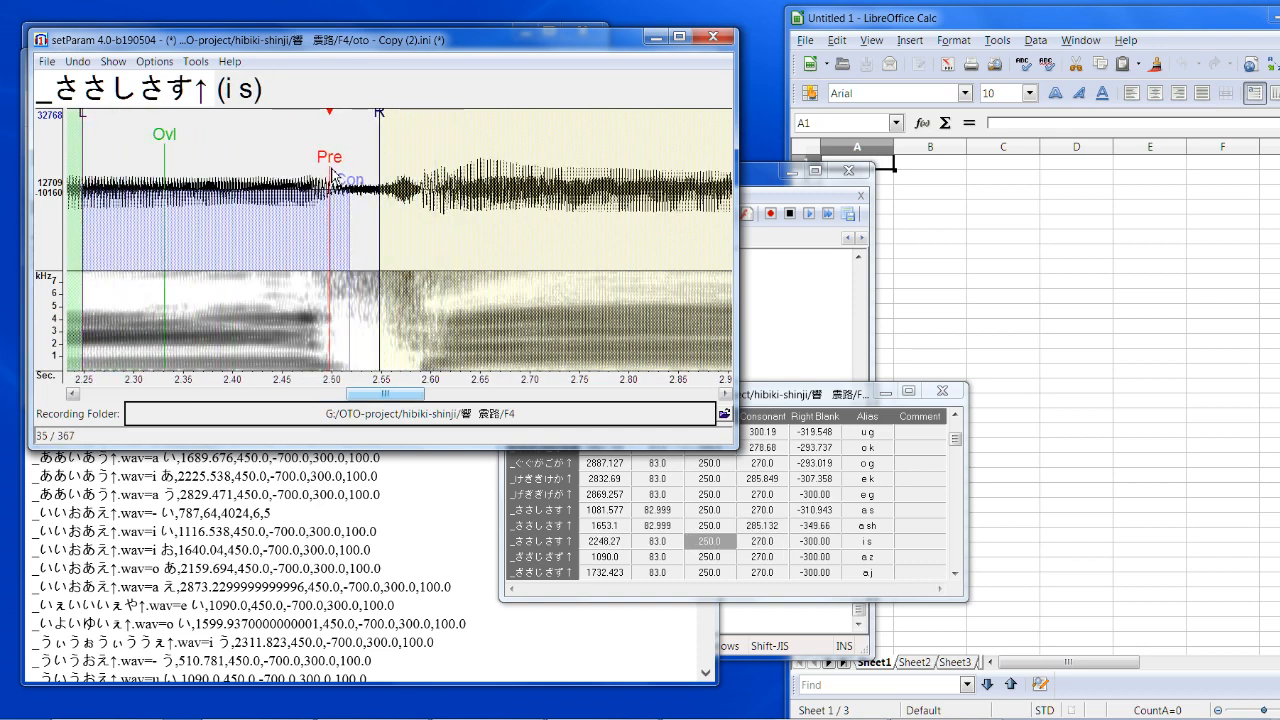
click(384, 120)
mouse_move(384, 120)
mouse_down()
mouse_move(410, 150)
mouse_move(403, 165)
mouse_move(361, 170)
mouse_move(426, 130)
mouse_move(422, 140)
mouse_up()
Step: Shift a z's markers to left blank about 1051, right blank -311, and a j's to left blank about 1680, consonant 262, right blank -277
key(Down)
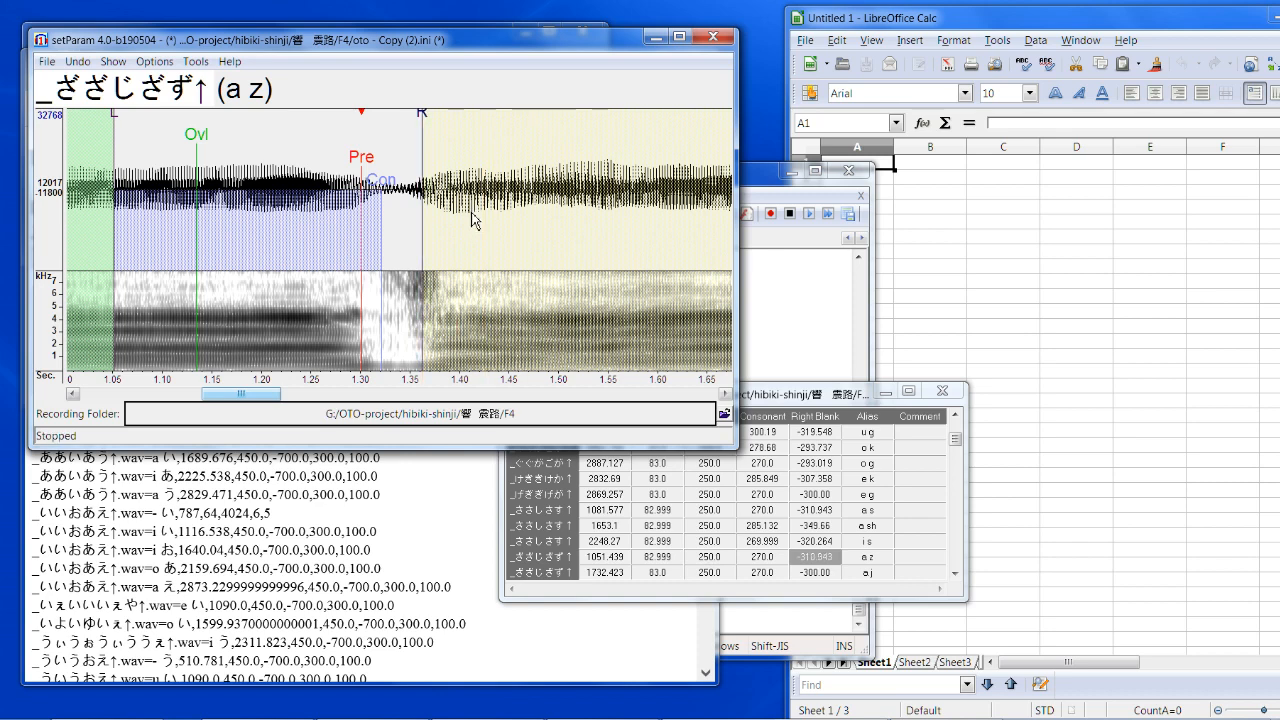
key(Down)
drag(403, 165, 350, 167)
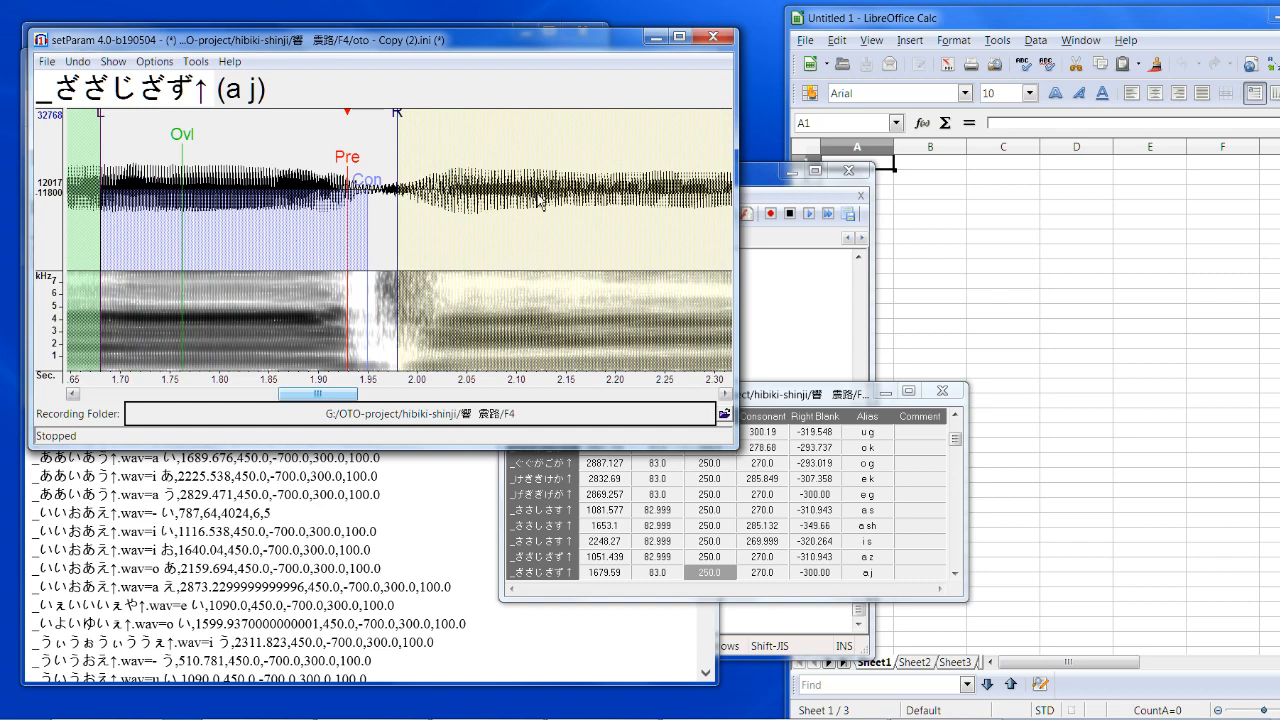
drag(378, 186, 367, 195)
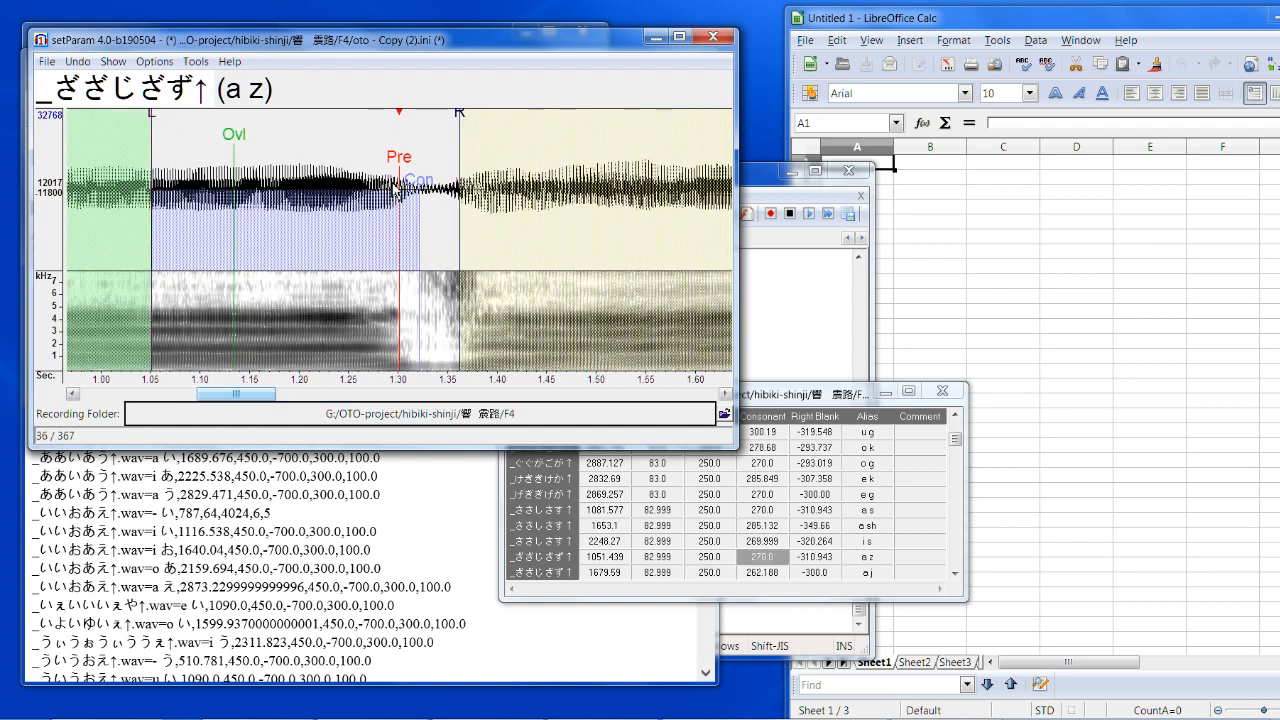
drag(450, 124, 429, 143)
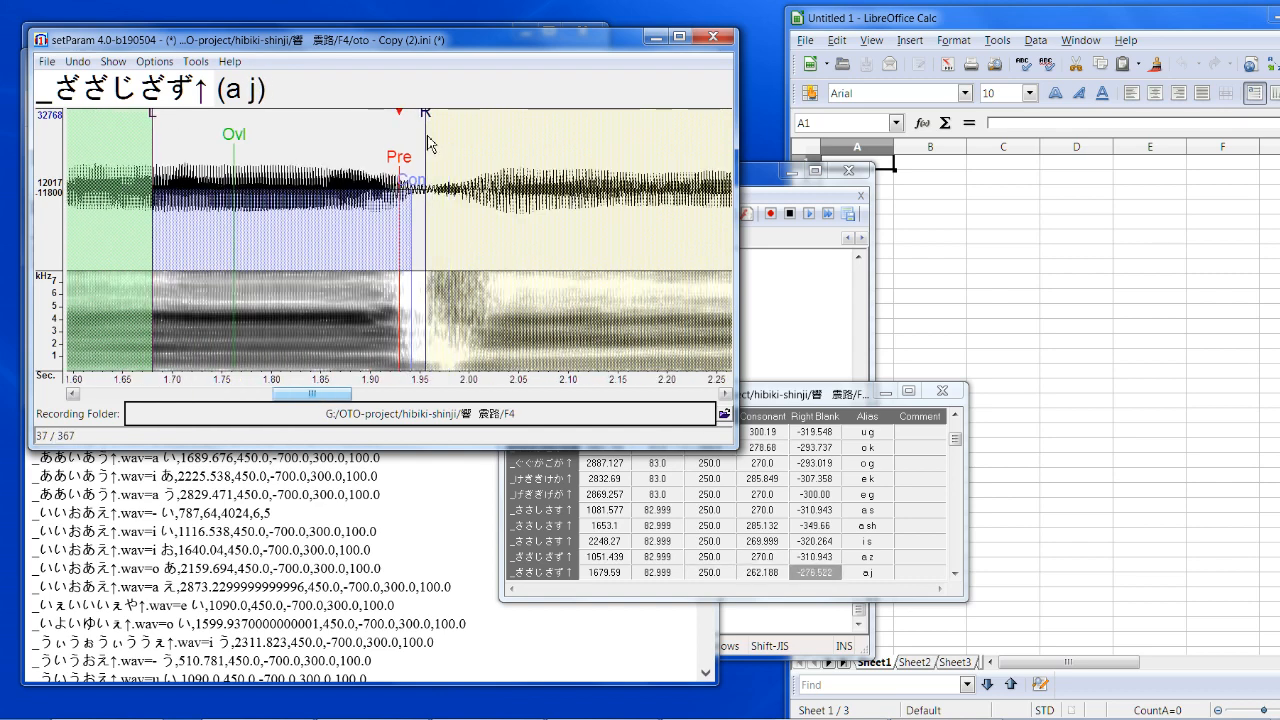
Step: Shift i z's markers earlier so the preutterance sits at about 2.51 s, where the vowel ends
key(Down)
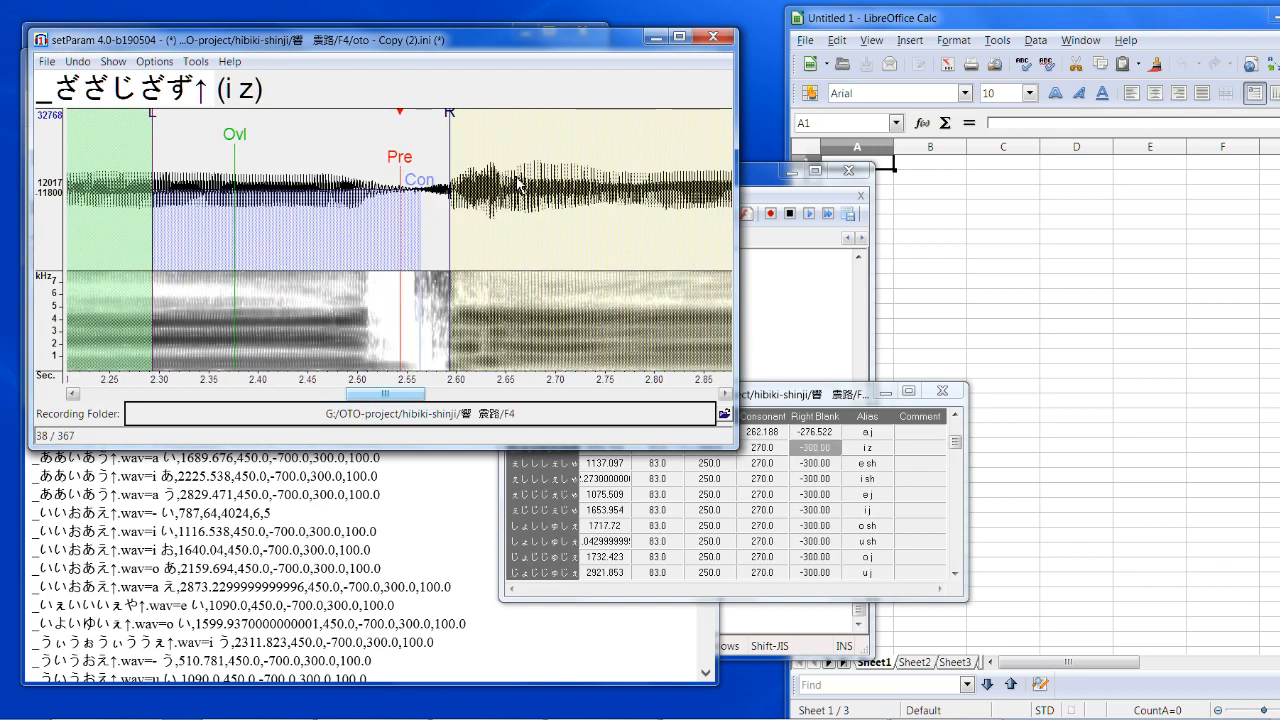
drag(400, 166, 370, 182)
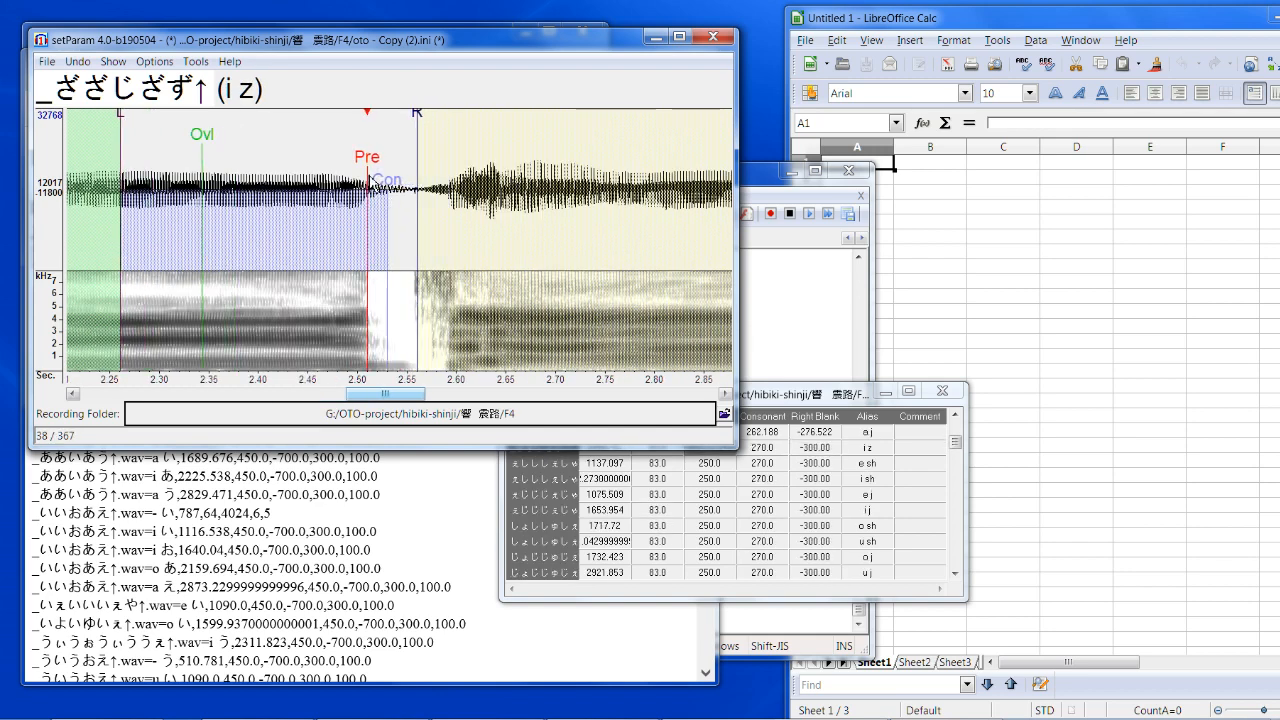
Step: Set i z's consonant to about 301 and right blank -327, and shift e sh's markers to left blank 1050, consonant 289, right blank -353
drag(421, 128, 446, 130)
drag(397, 197, 418, 202)
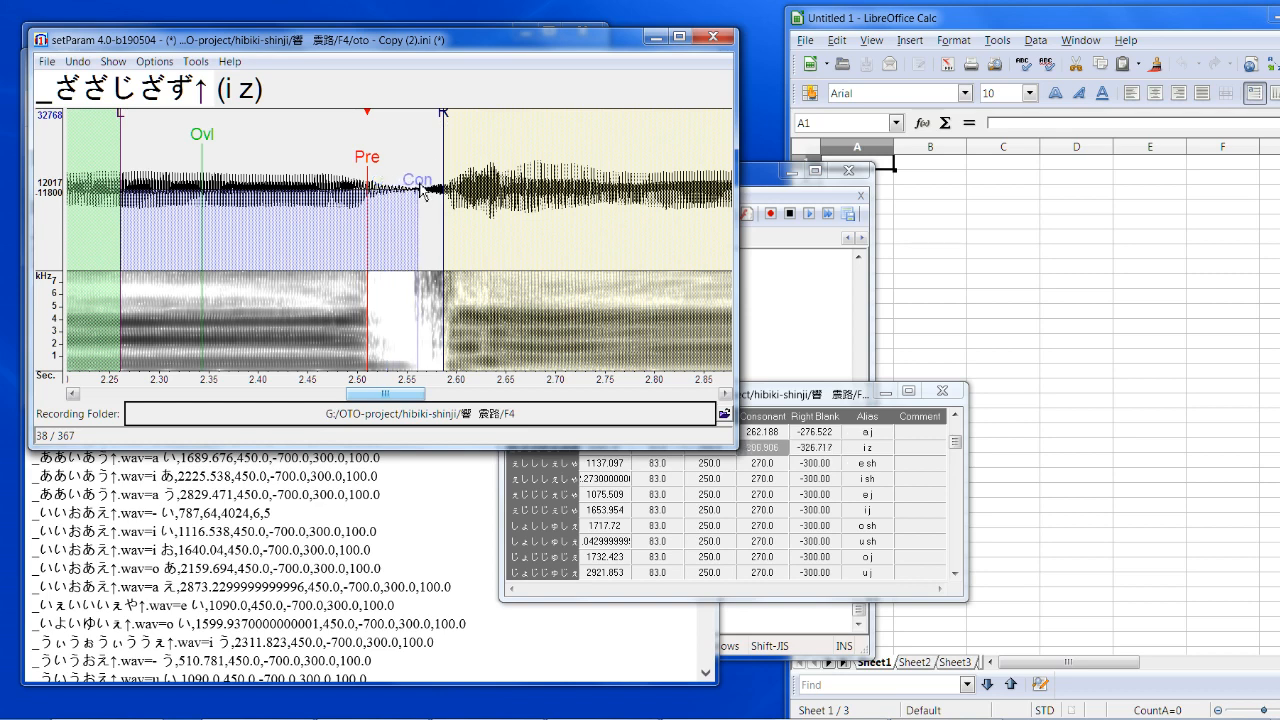
key(Down)
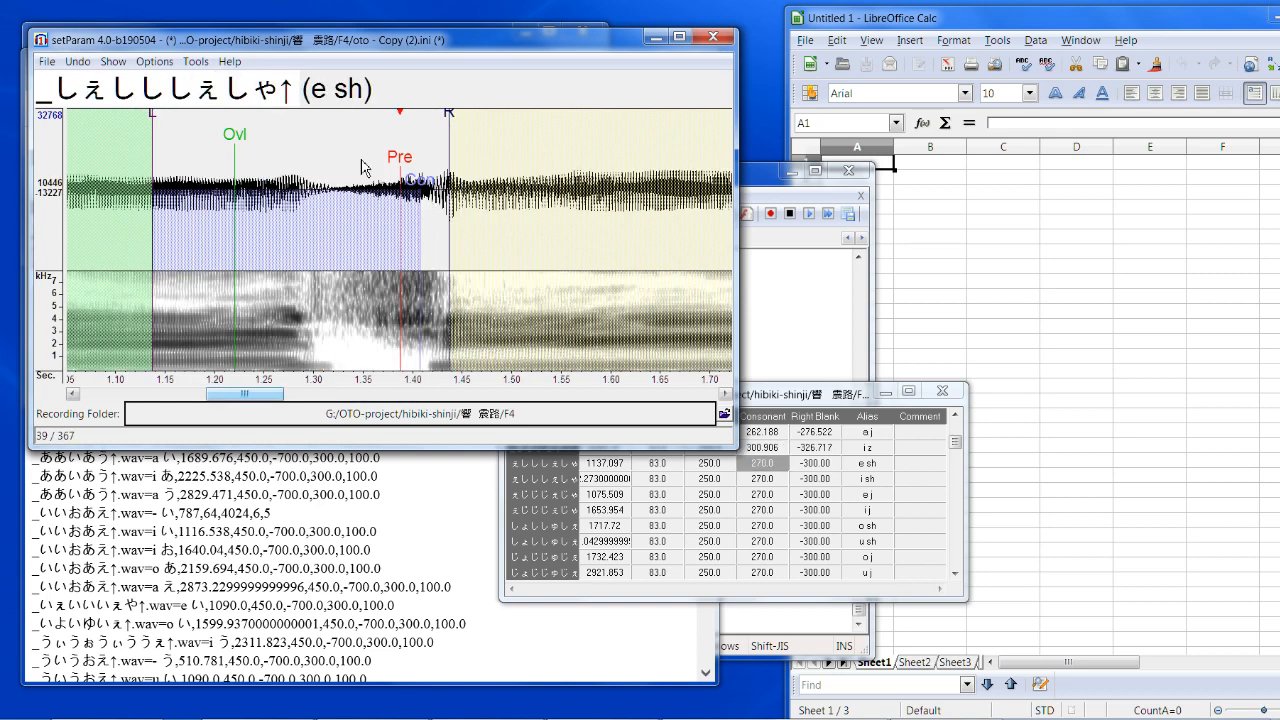
drag(414, 170, 316, 175)
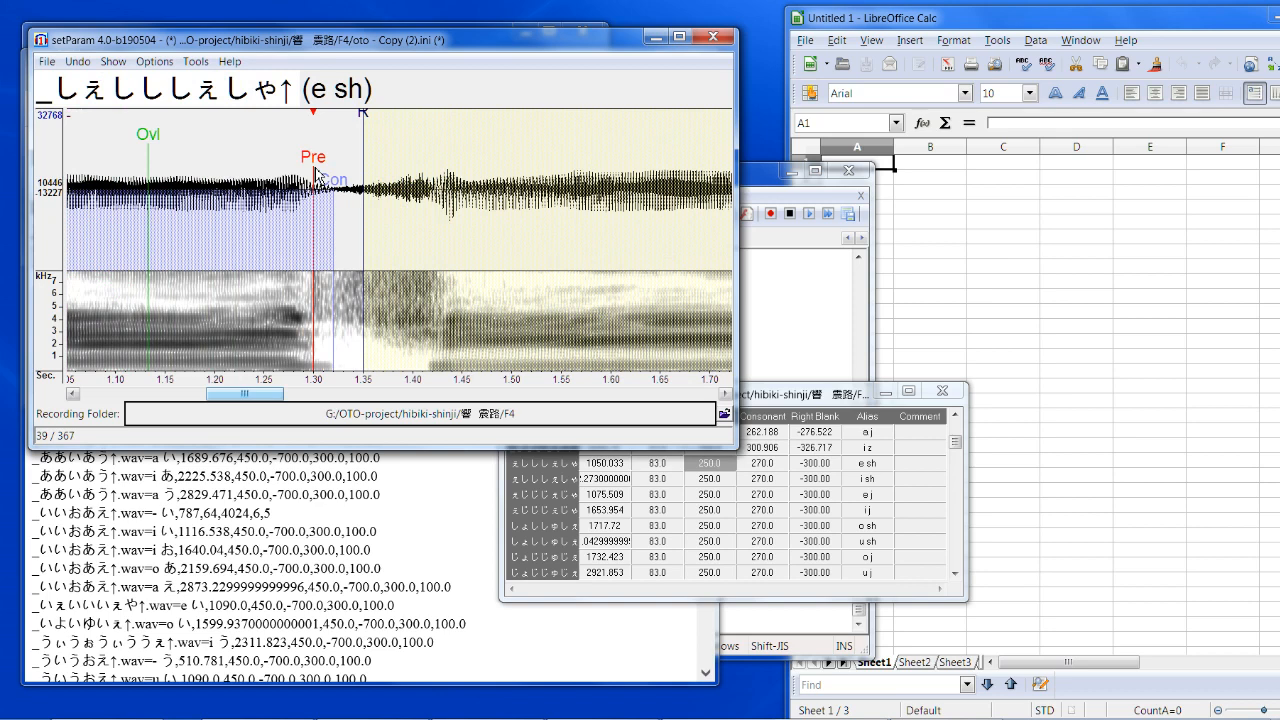
mouse_move(371, 117)
mouse_down()
mouse_move(426, 128)
mouse_move(418, 138)
mouse_up()
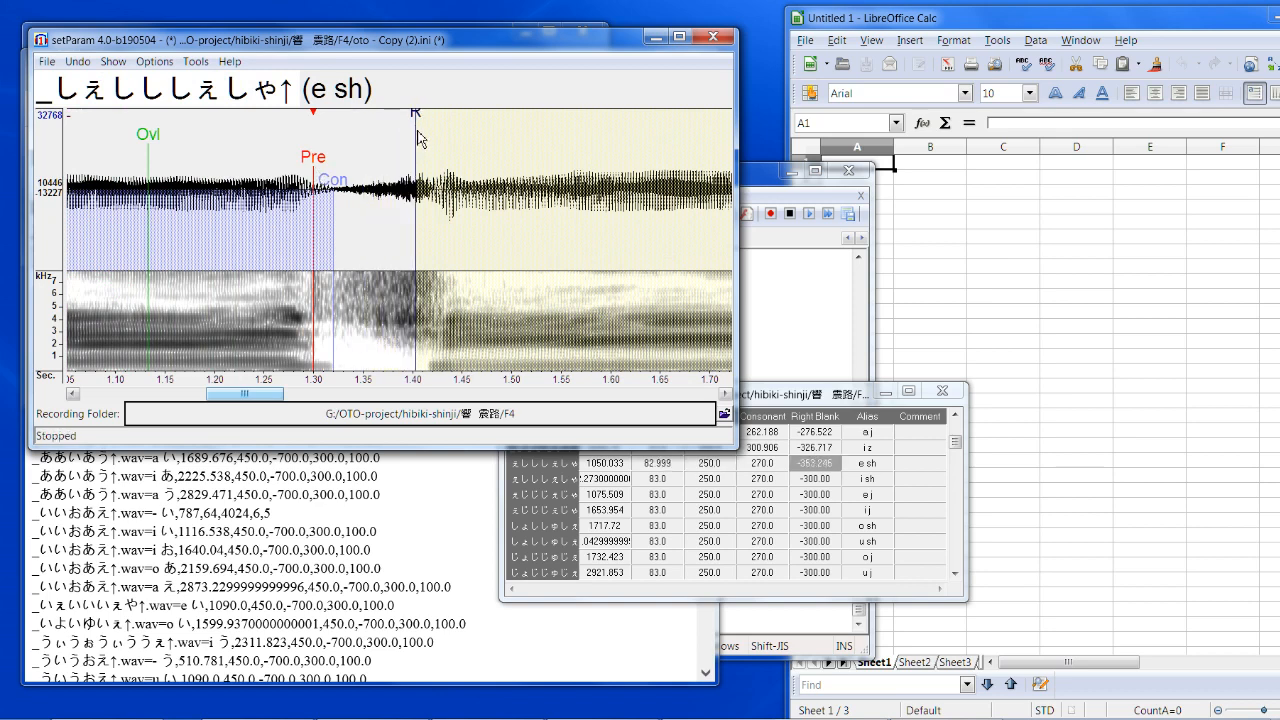
drag(343, 190, 357, 193)
Step: Shift i sh's markers to left blank about 1650, consonant 282, right blank -339, and e j's to left blank 1036, consonant 263, right blank -278
key(Down)
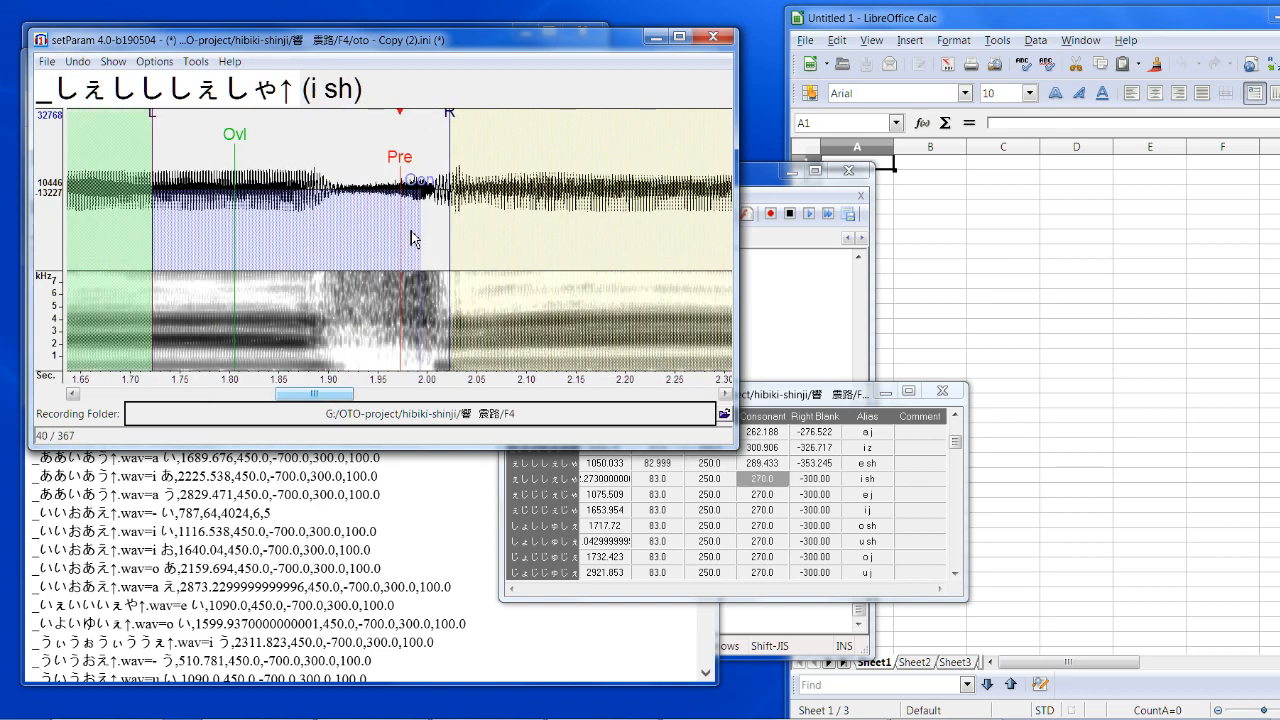
mouse_move(418, 153)
mouse_down()
mouse_move(346, 155)
mouse_move(400, 120)
mouse_move(417, 123)
mouse_move(416, 140)
mouse_up()
mouse_move(349, 190)
mouse_down()
mouse_move(381, 198)
mouse_move(389, 161)
mouse_move(363, 172)
mouse_up()
key(Down)
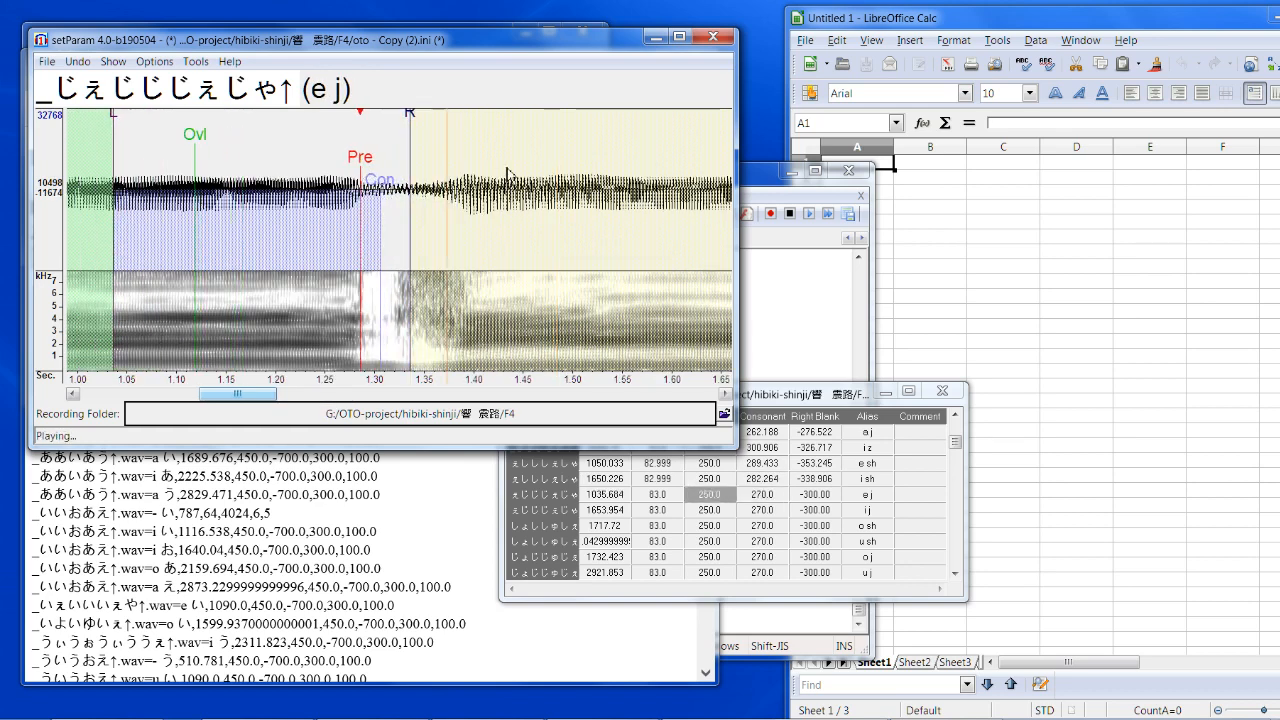
drag(383, 195, 377, 197)
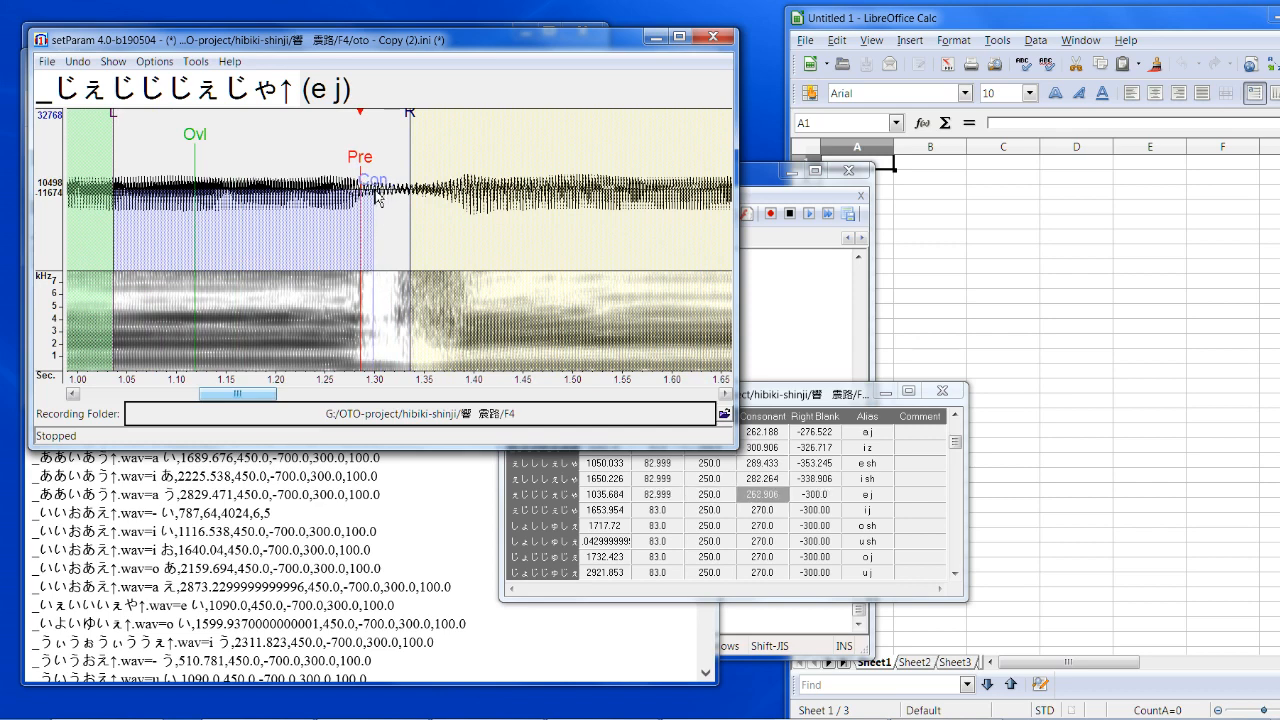
mouse_move(412, 133)
mouse_down()
mouse_move(390, 126)
mouse_move(392, 183)
mouse_move(432, 121)
mouse_move(332, 172)
mouse_up()
Step: Shift i j's markers to left blank about 1631, consonant 257, right blank -266, and o sh's to left blank 1639, right blank -335
key(Down)
key(Down)
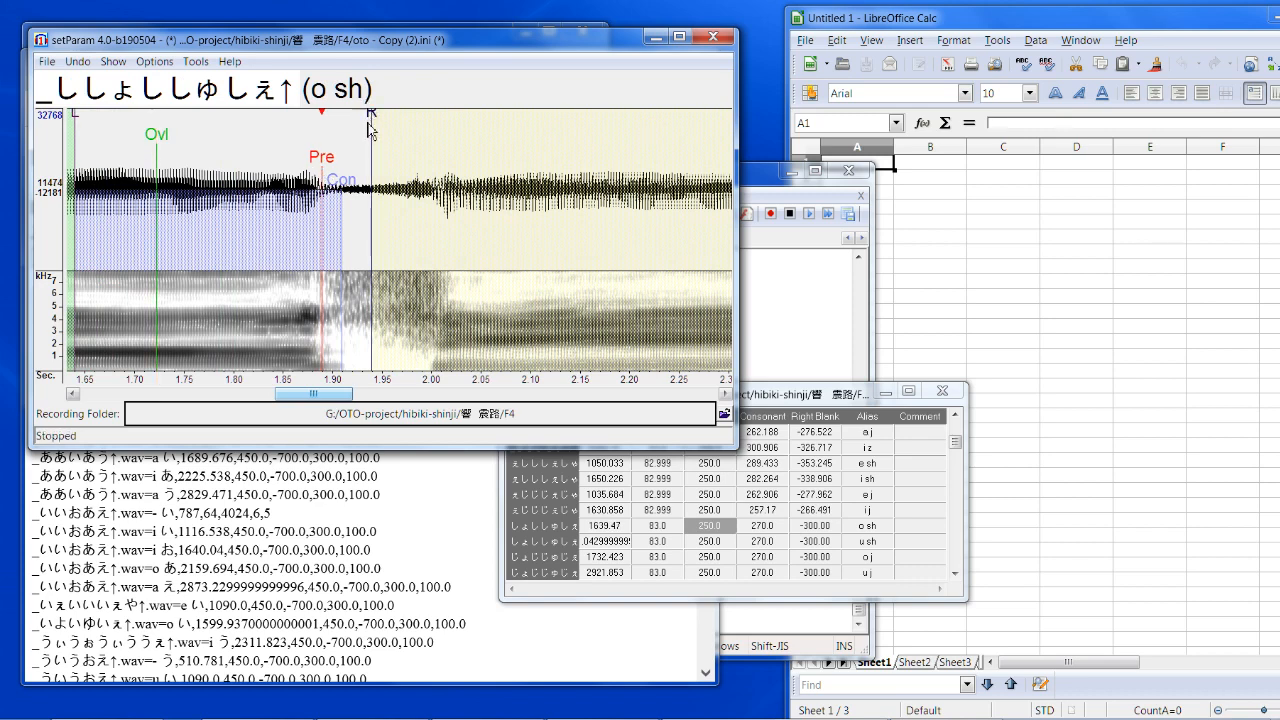
drag(370, 112, 408, 126)
Step: Shift u sh's markers to left blank about 2826, with consonant about 281 and right blank about -360
key(Down)
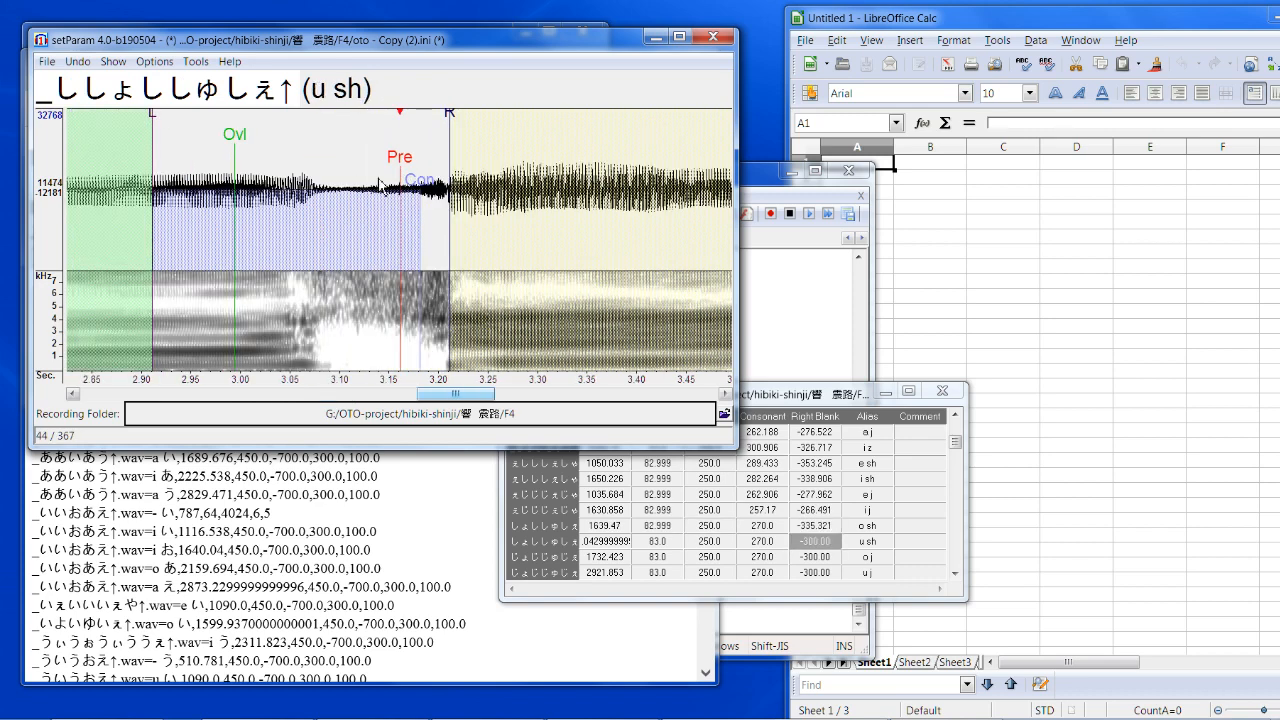
drag(404, 177, 320, 183)
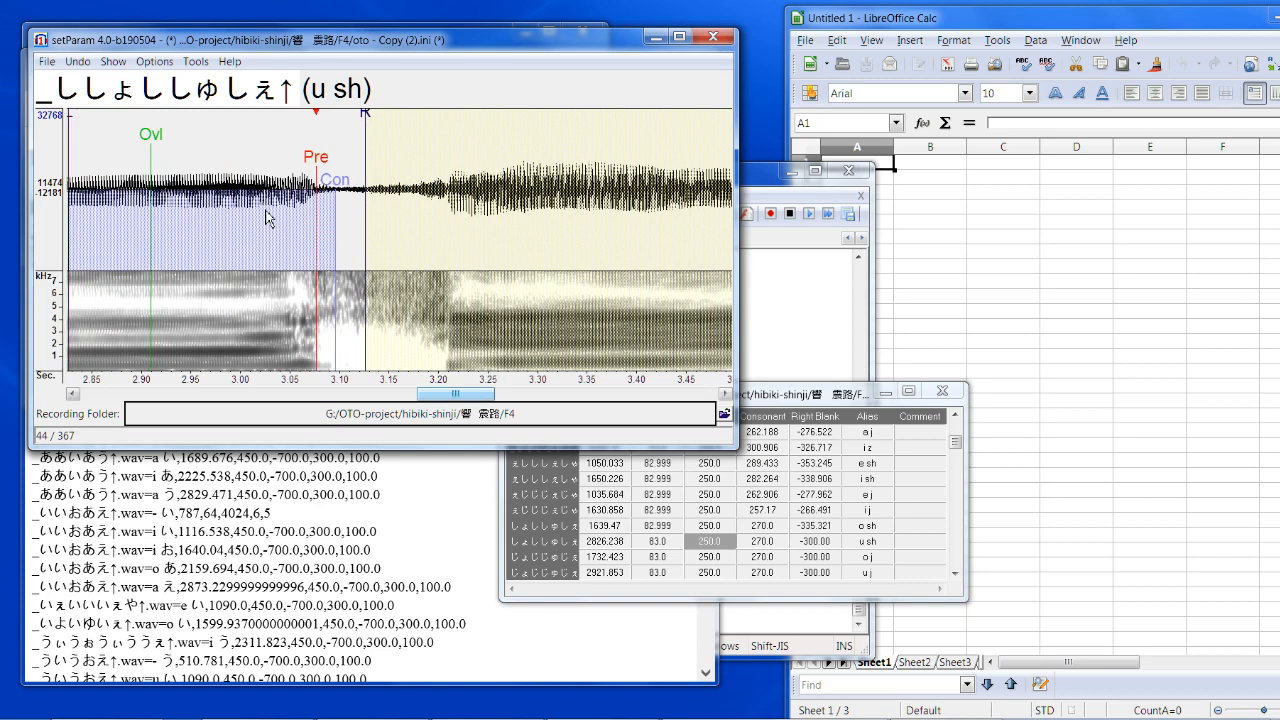
drag(370, 113, 428, 118)
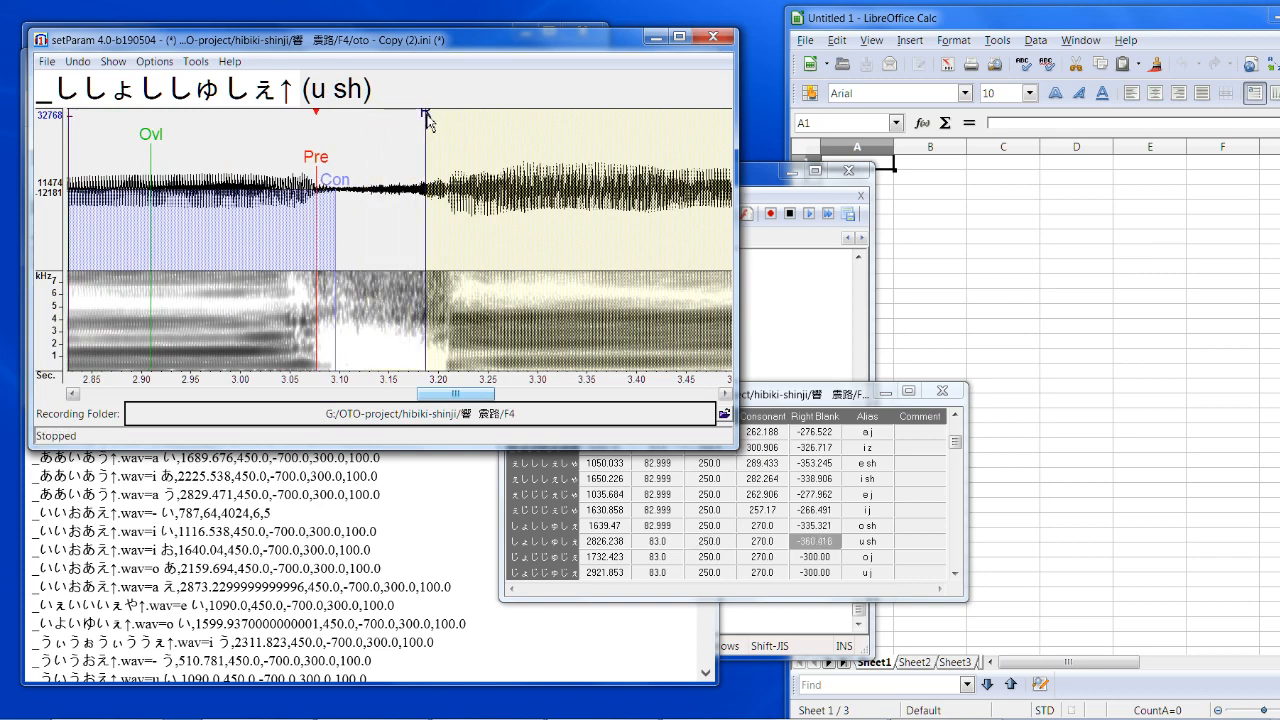
drag(336, 194, 352, 187)
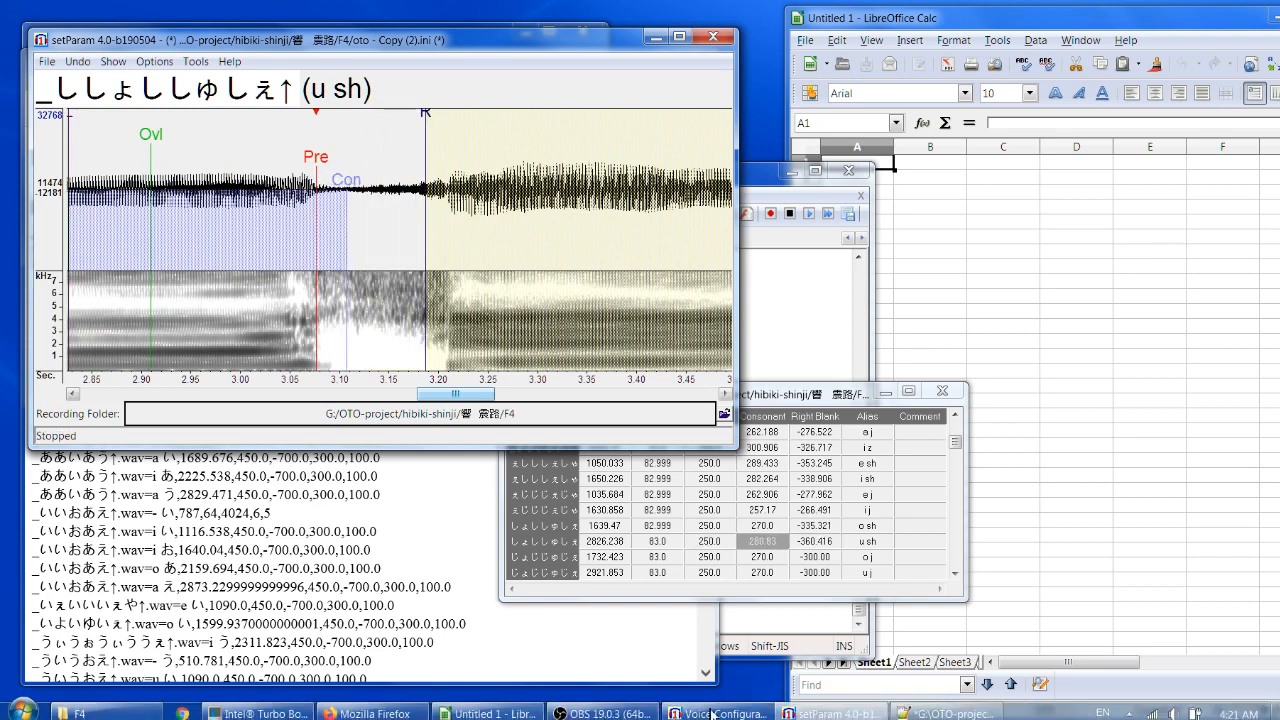
click(603, 709)
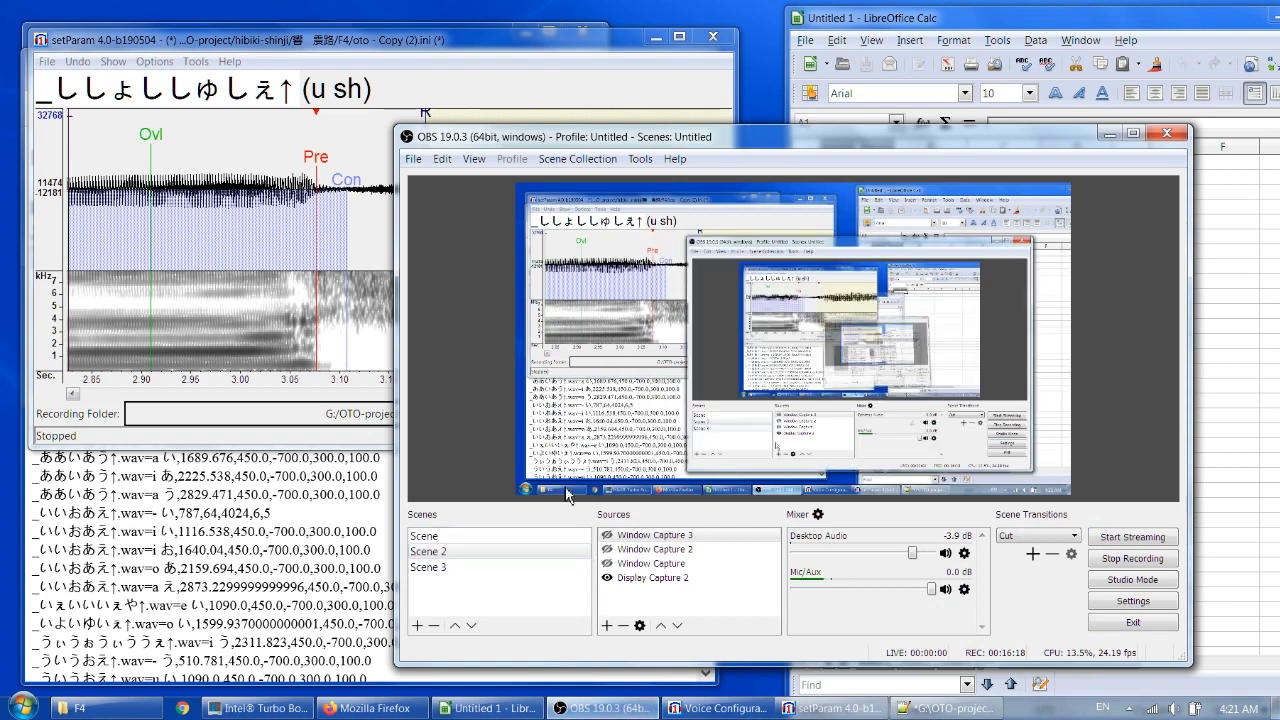
click(1107, 132)
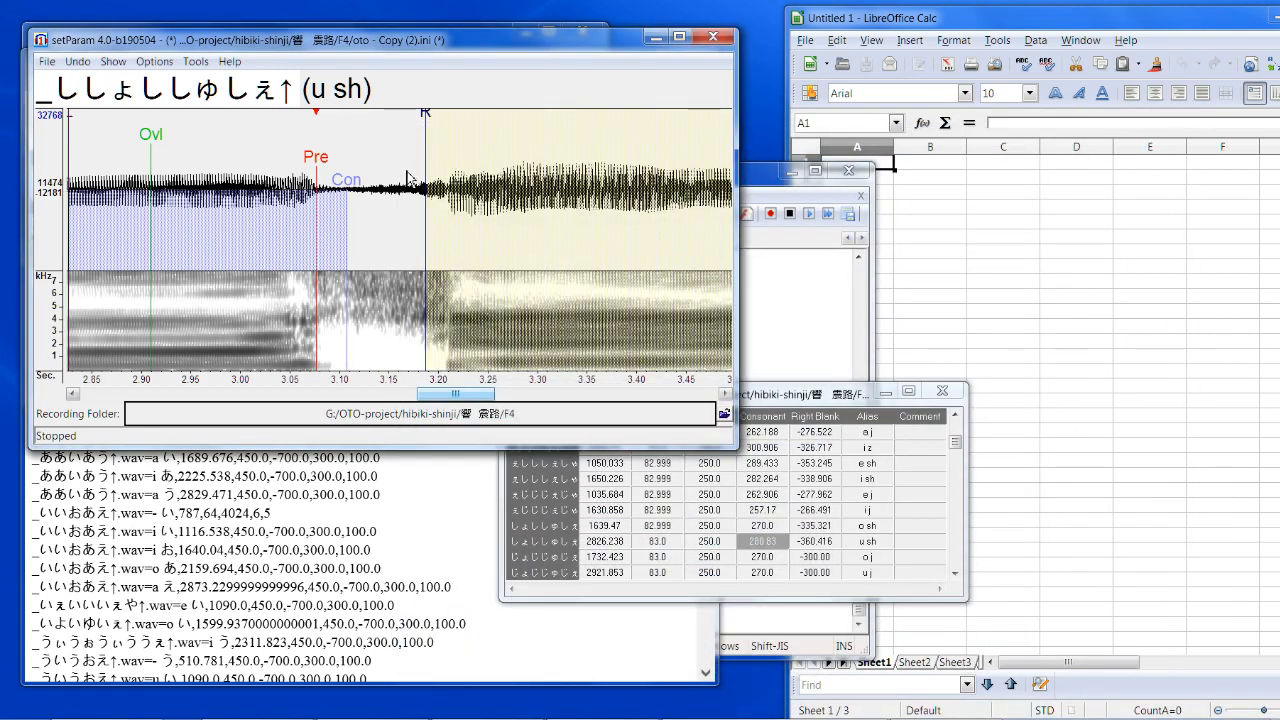
Step: Shift o j's markers to left blank about 1675 with right blank -289, and u j's markers to left blank about 2856
key(Down)
drag(399, 167, 346, 187)
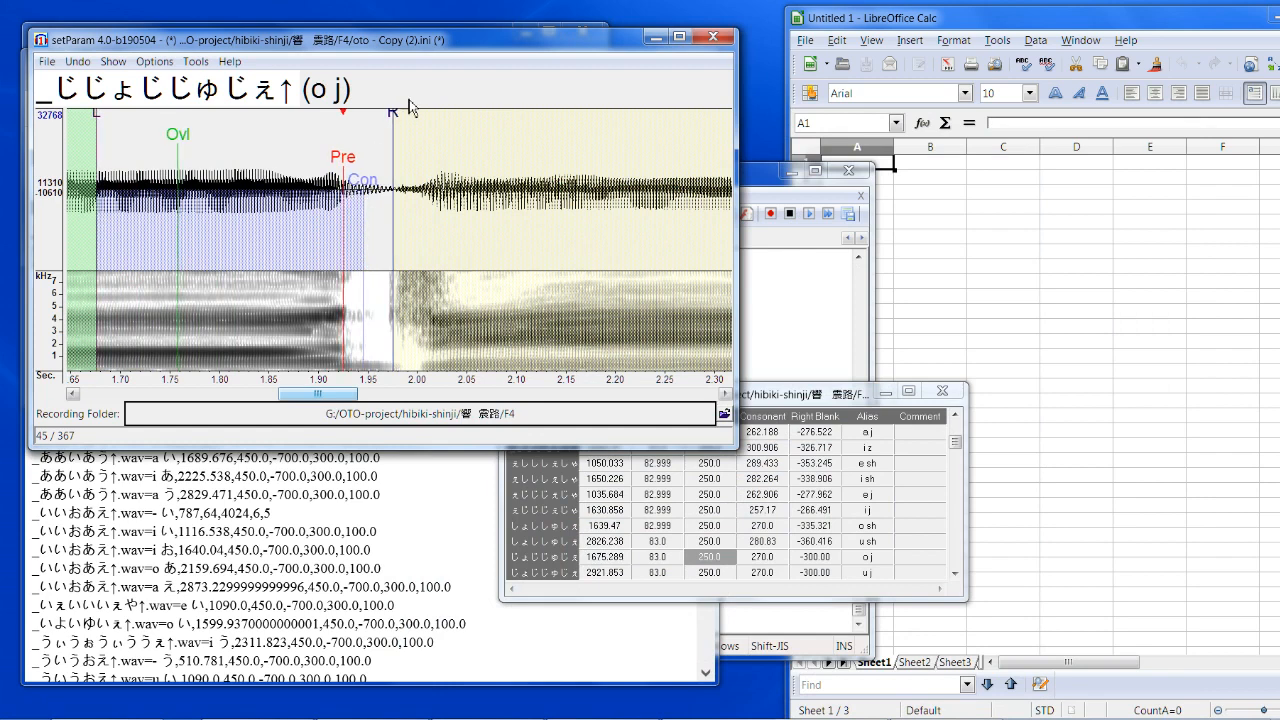
mouse_move(397, 129)
mouse_down()
mouse_move(386, 132)
mouse_move(452, 178)
mouse_move(341, 192)
mouse_up()
key(Down)
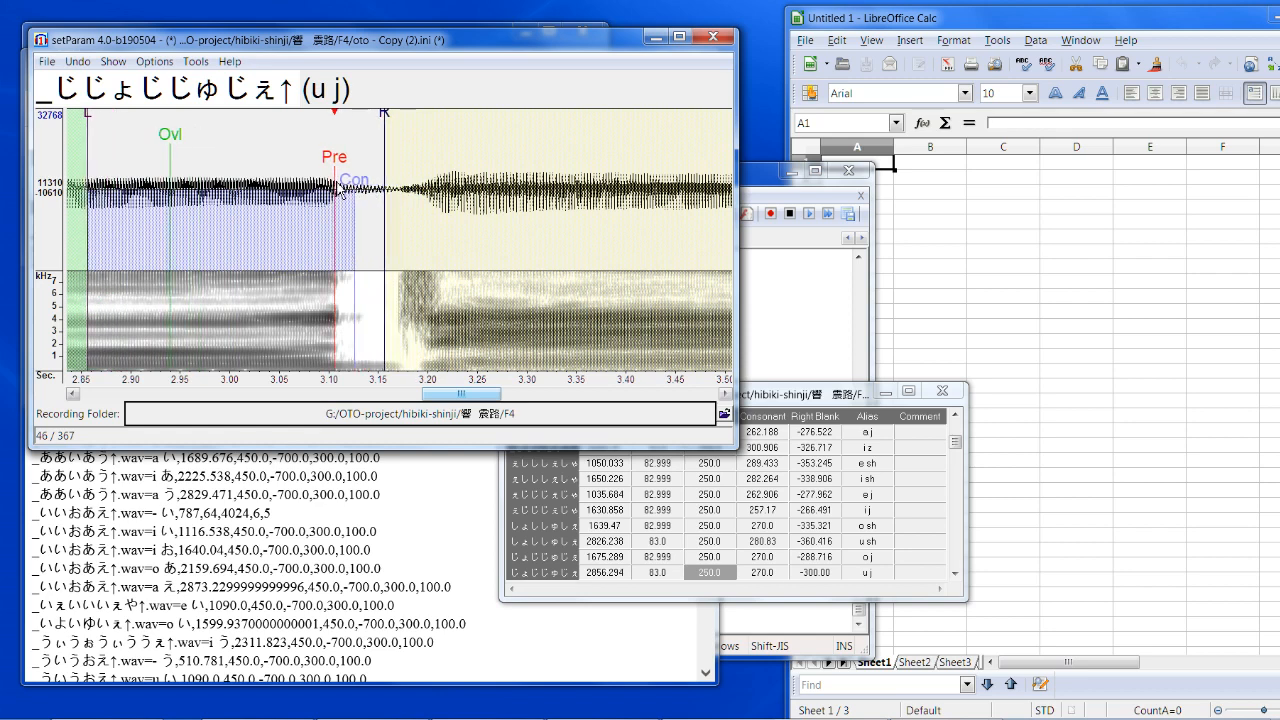
Step: Shift u s's markers to preutterance about 3.11 s with right blank -337, and u z's to left blank 2848, consonant 307, right blank -345
key(Down)
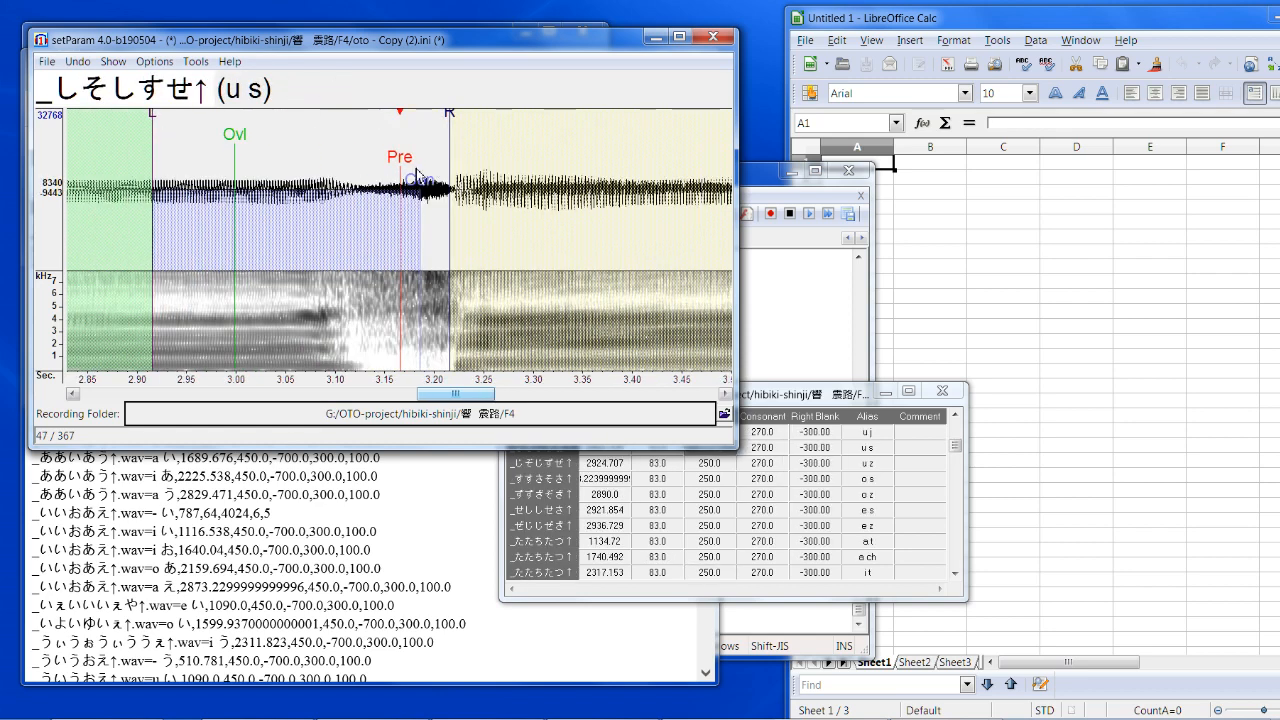
drag(415, 175, 345, 178)
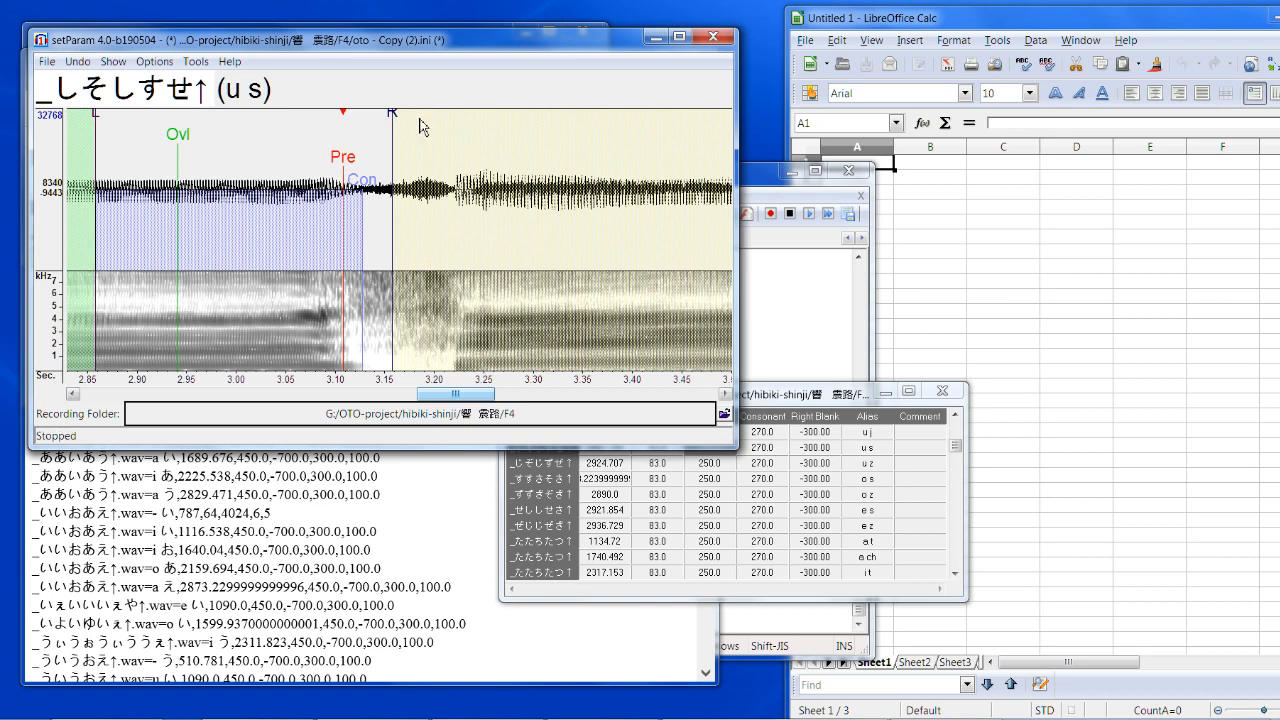
drag(395, 125, 429, 128)
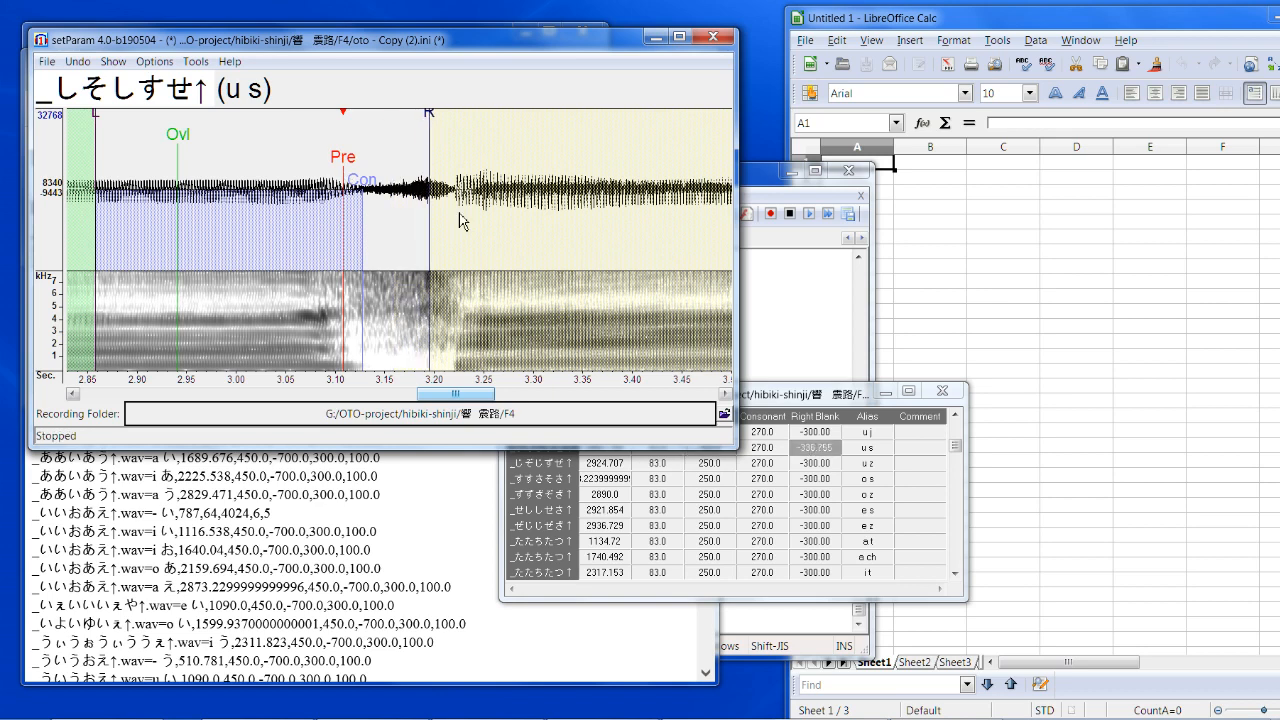
key(Down)
mouse_move(401, 158)
mouse_down()
mouse_move(316, 164)
mouse_move(326, 160)
mouse_up()
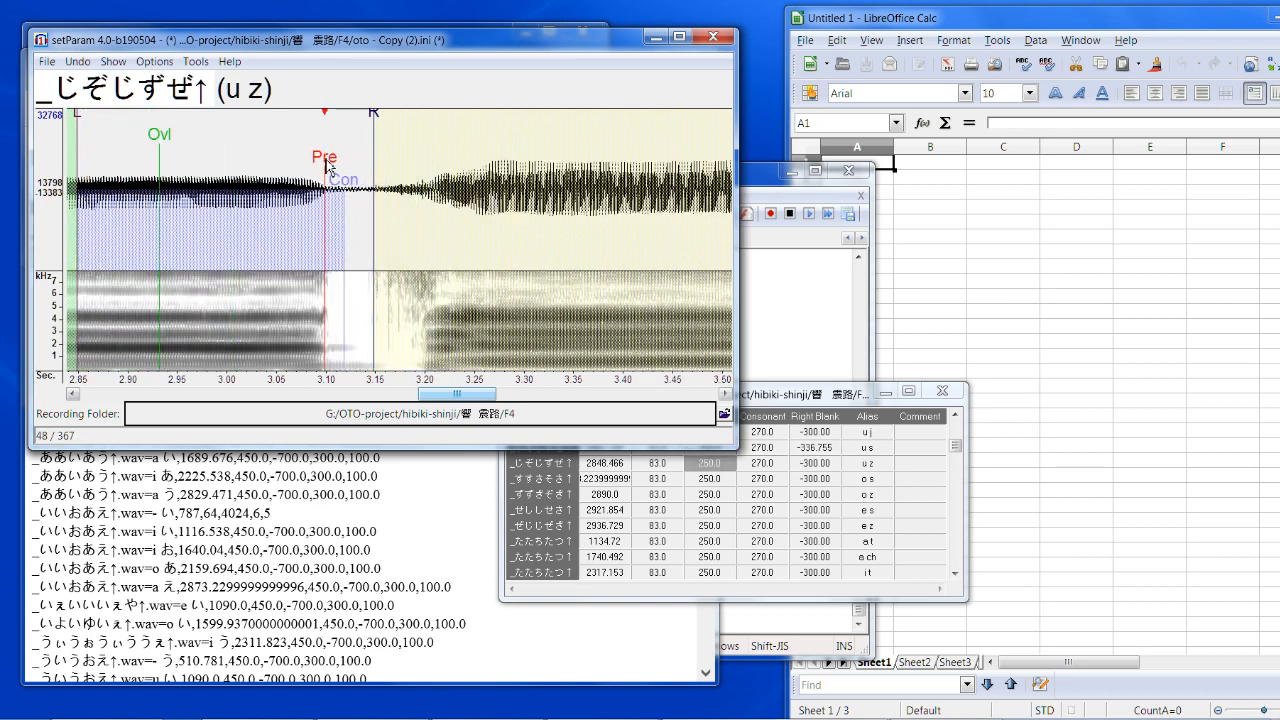
drag(378, 117, 422, 118)
drag(340, 197, 383, 177)
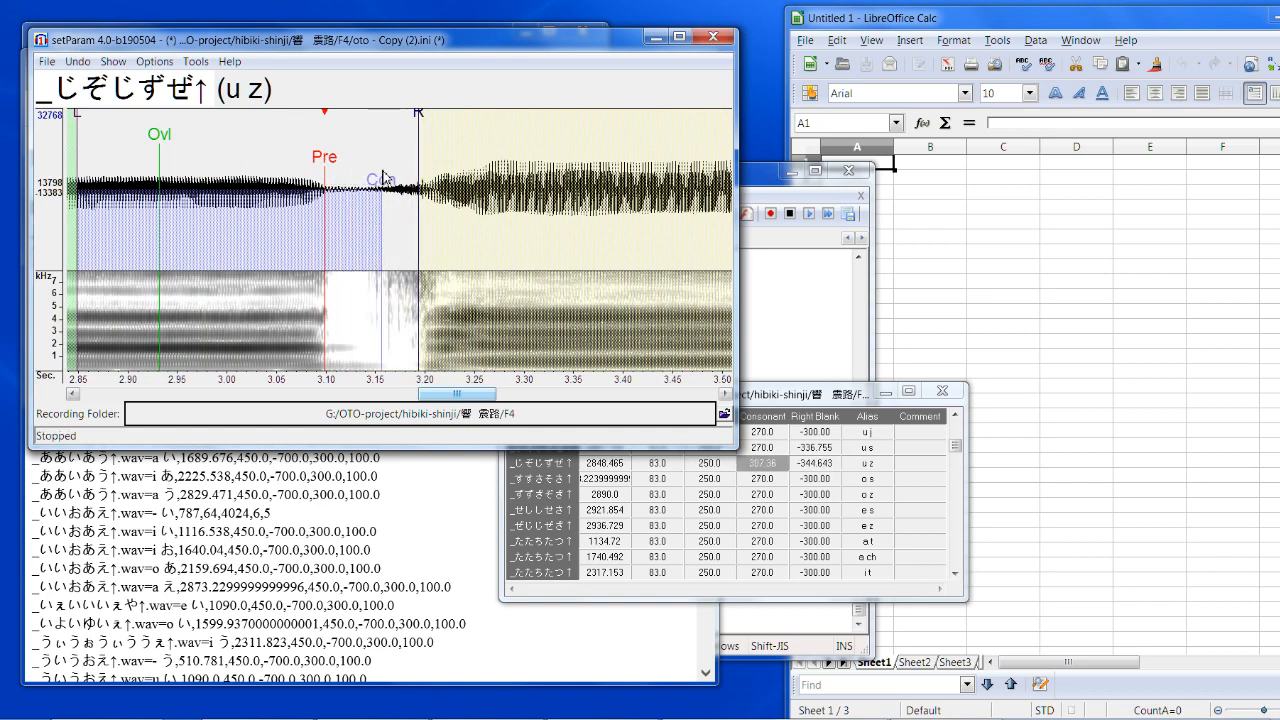
Step: Shift o s's markers to left blank about 2856, consonant 292, right blank -337, and o z's to left blank 2839, consonant 293, right blank -336
key(Down)
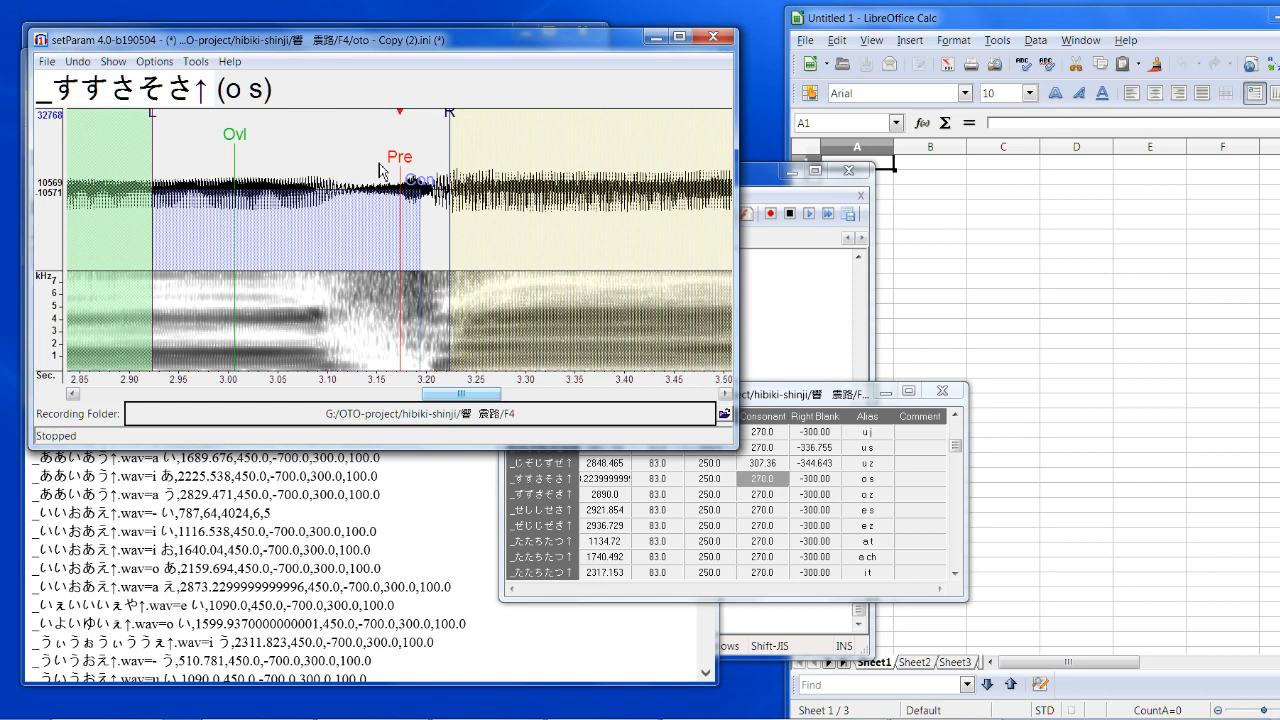
drag(410, 171, 335, 180)
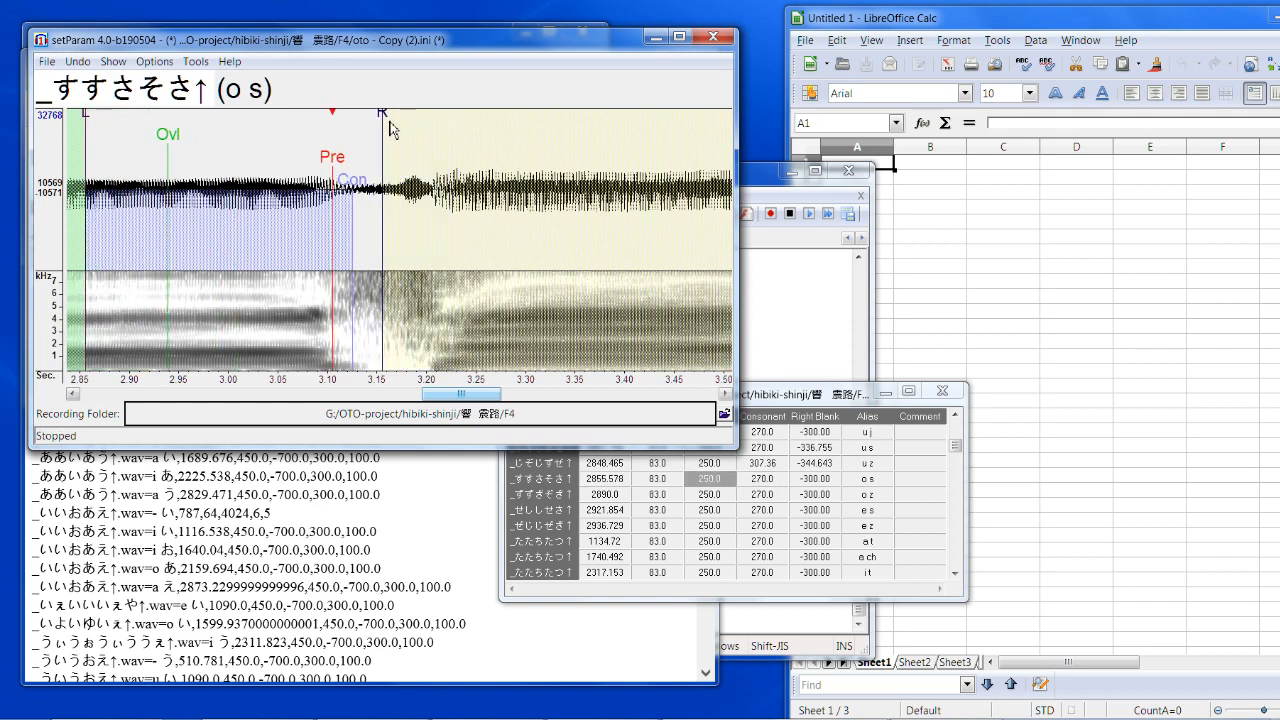
drag(387, 123, 421, 125)
drag(352, 200, 376, 255)
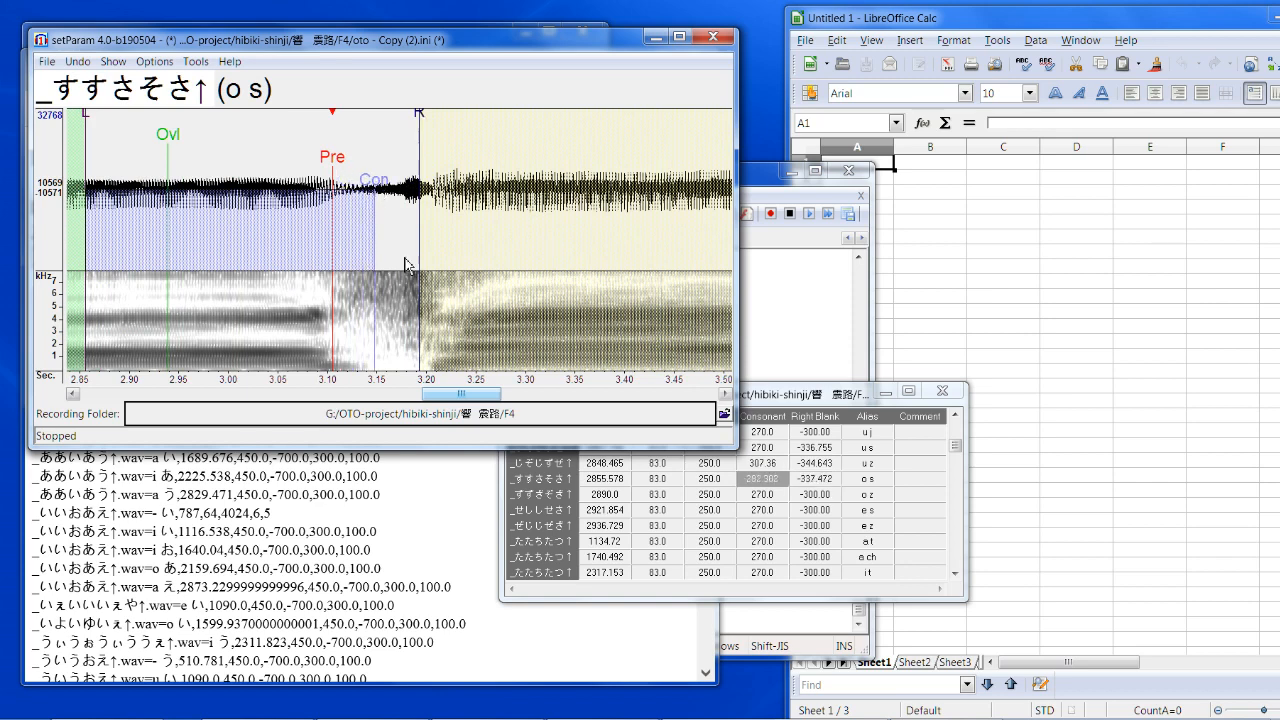
key(Down)
drag(413, 172, 352, 173)
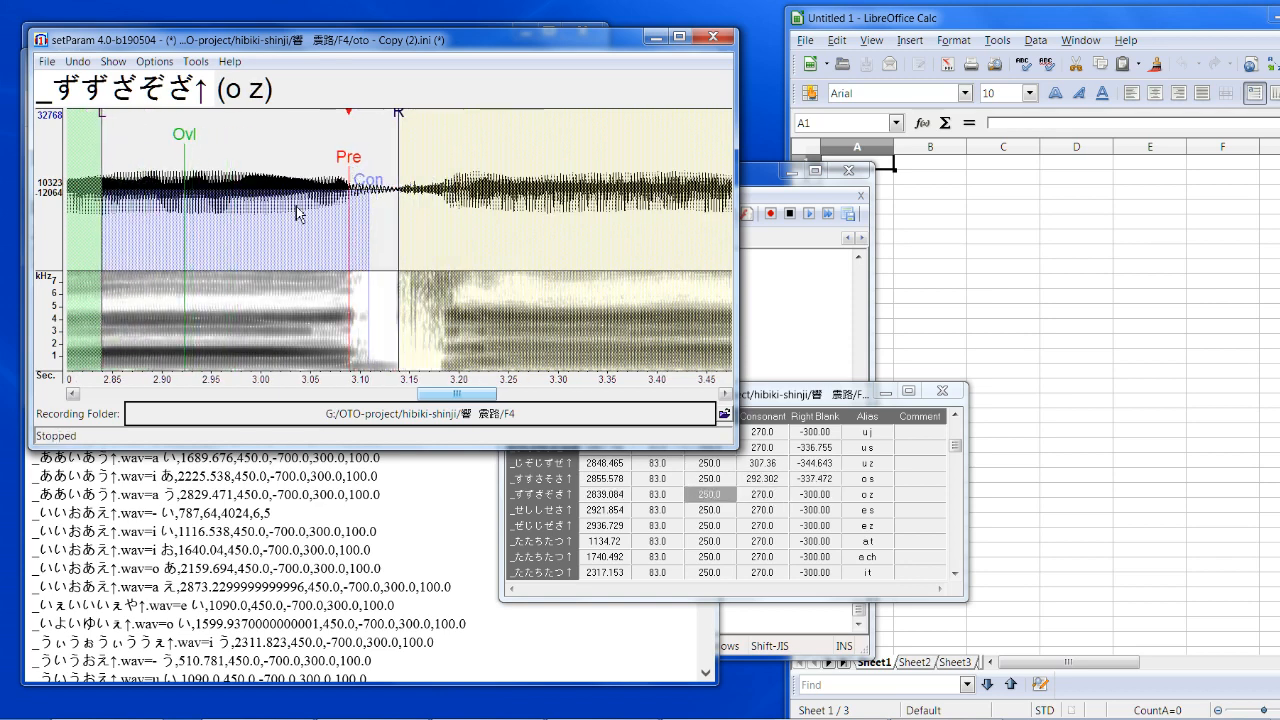
drag(398, 112, 437, 130)
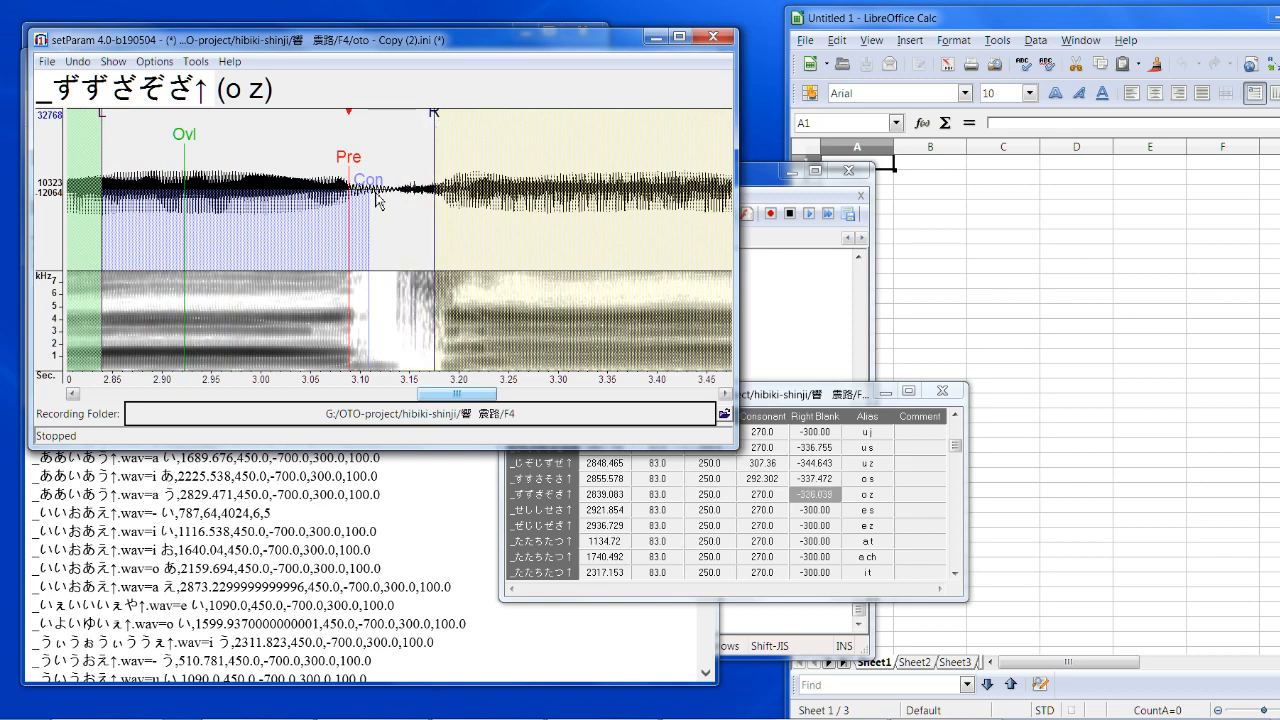
mouse_move(376, 200)
mouse_down()
mouse_move(395, 193)
mouse_move(339, 175)
mouse_up()
Step: Shift e s's markers to left blank about 2857, consonant 286, right blank -340, and e z's to left blank 2879, consonant 292, right blank -327
key(Down)
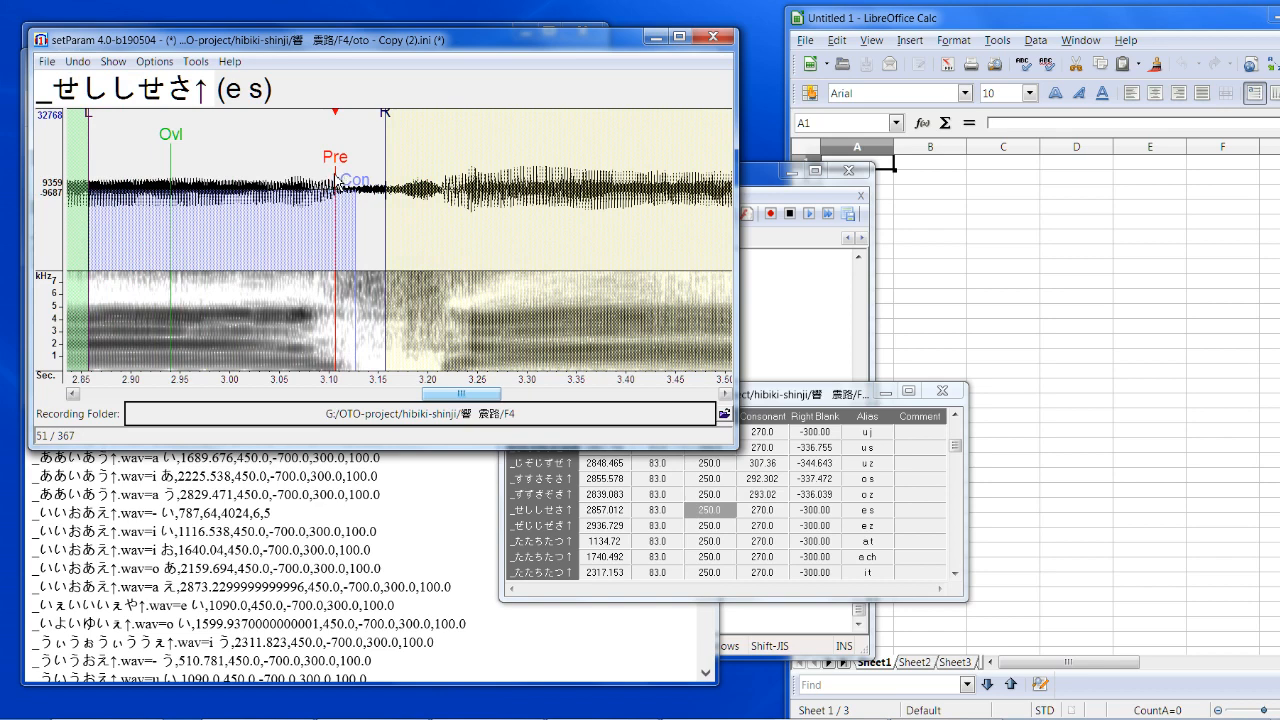
drag(389, 124, 427, 126)
drag(367, 197, 375, 197)
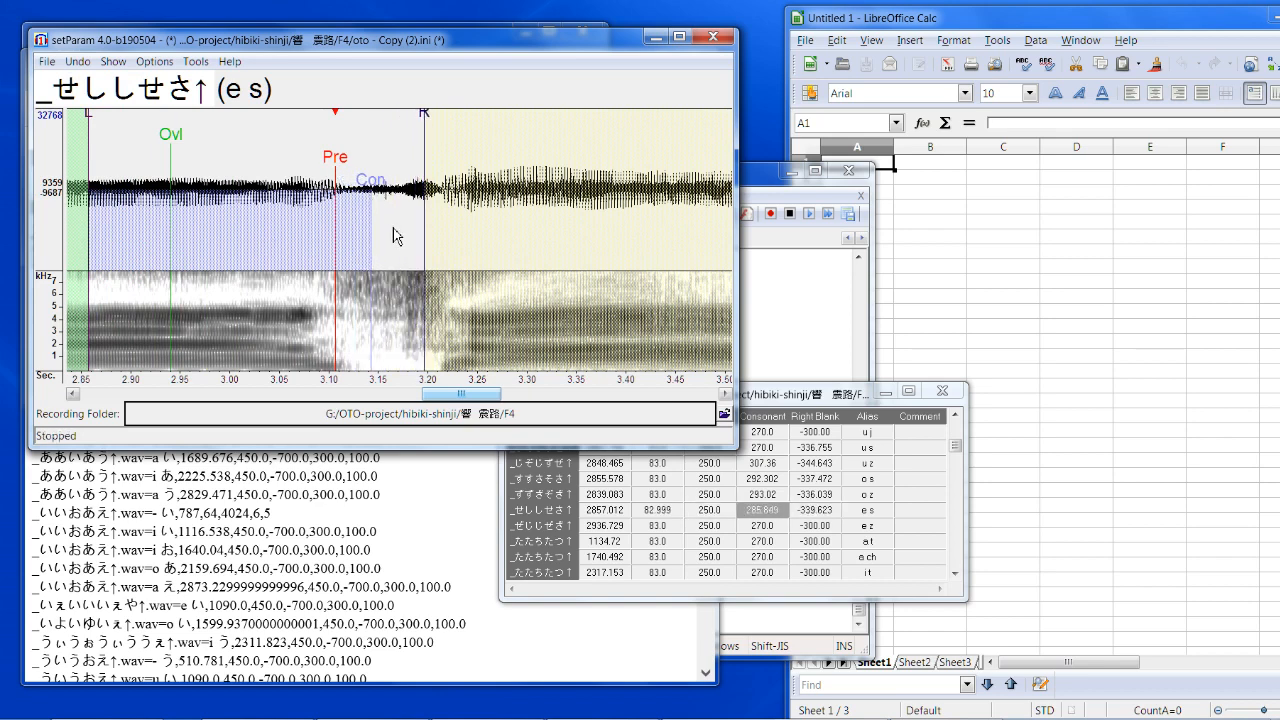
key(Down)
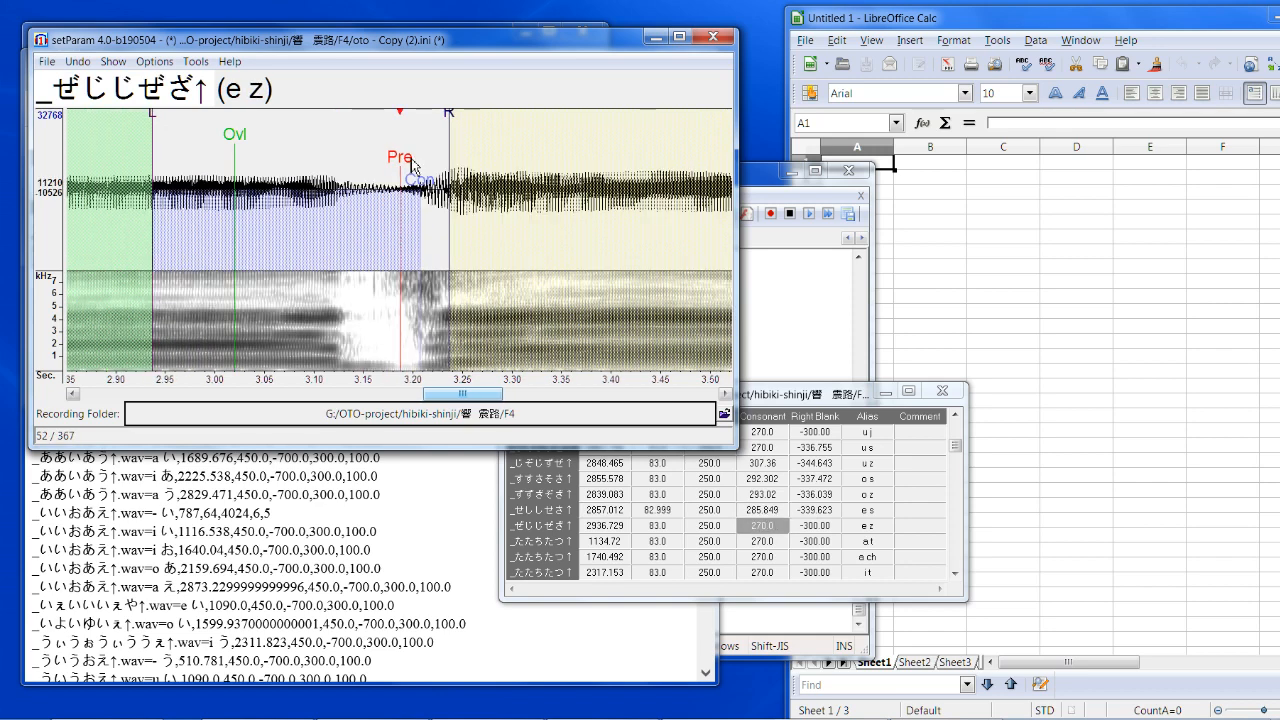
drag(413, 167, 347, 188)
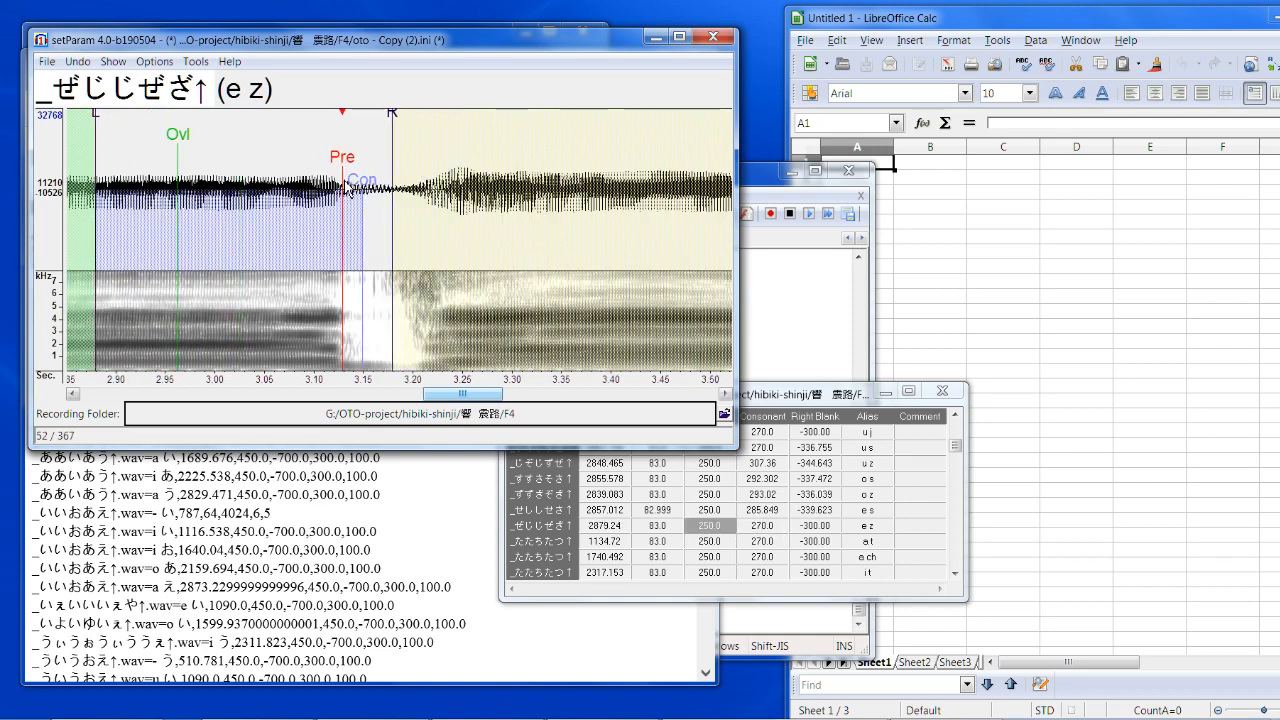
click(299, 216)
drag(399, 124, 419, 126)
drag(390, 178, 368, 183)
Step: Shift a t's markers to left blank about 1094, consonant 259, right blank -279, and a ch's to left blank 1667, consonant 261, right blank -279
key(Down)
click(303, 227)
drag(416, 116, 392, 135)
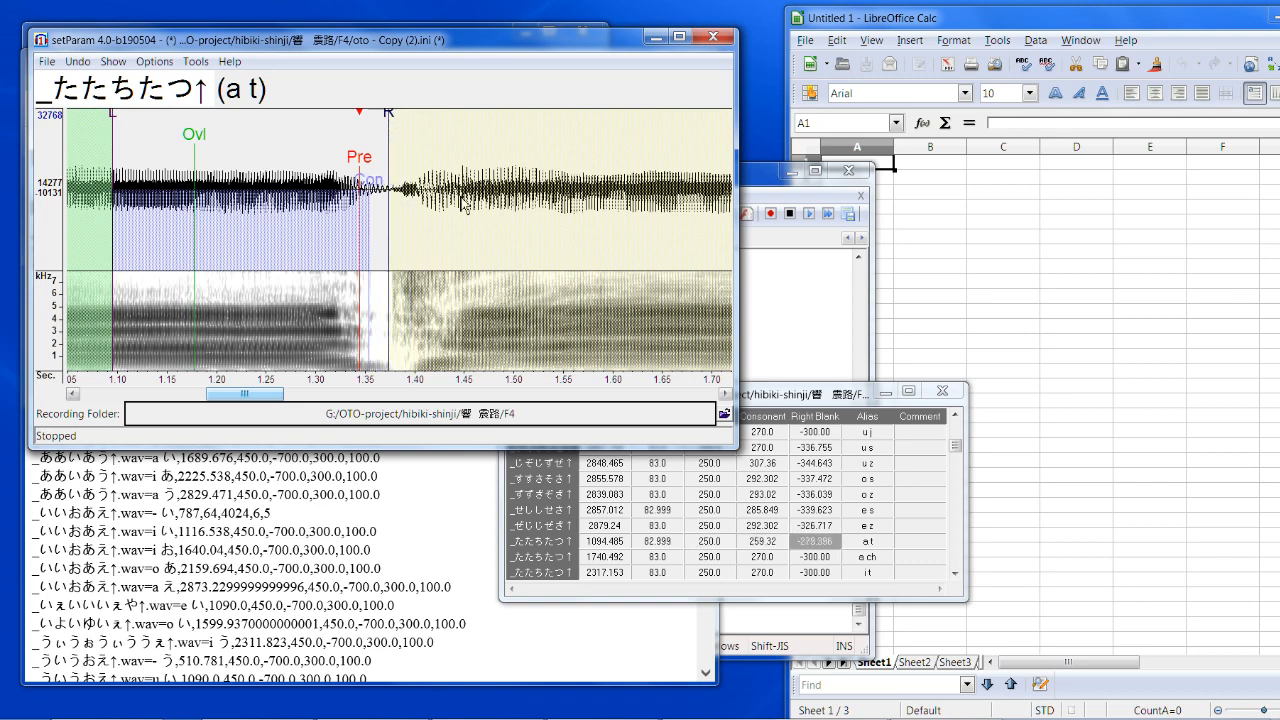
key(Down)
mouse_move(409, 178)
mouse_down()
mouse_move(334, 180)
mouse_move(342, 196)
mouse_up()
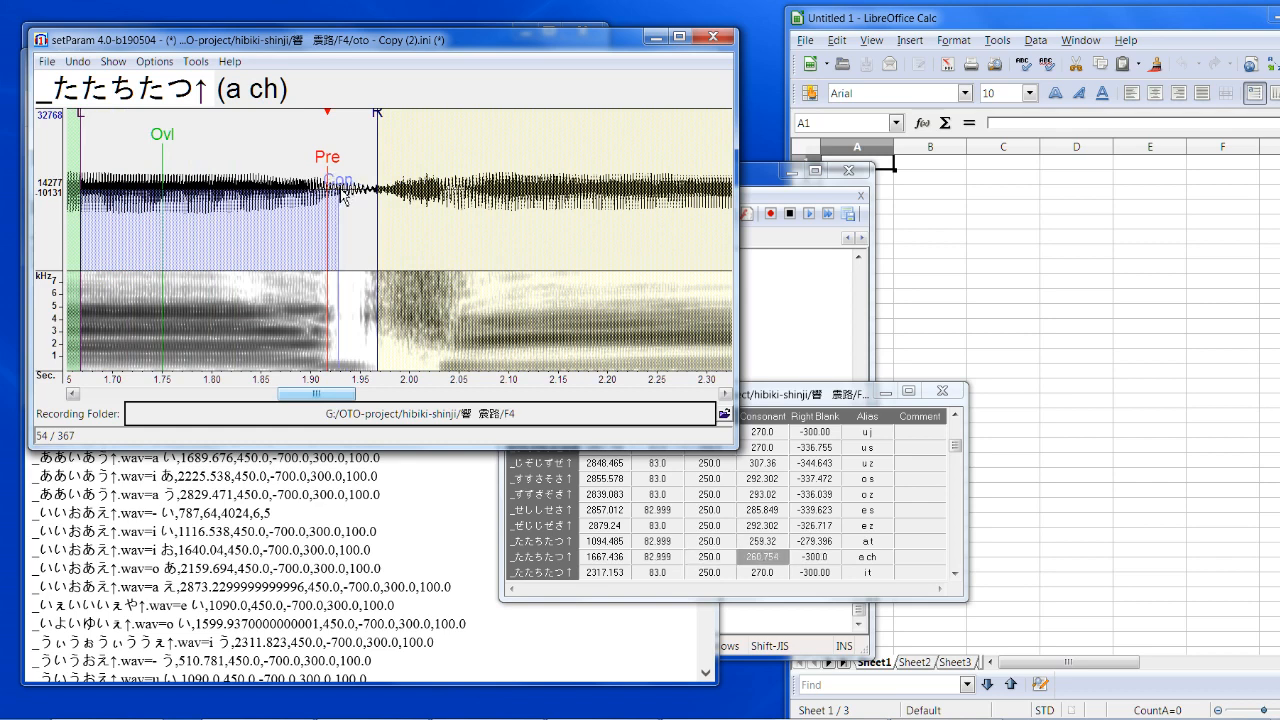
drag(379, 118, 358, 135)
Step: Shift i t's markers to left blank about 2286, with the consonant at about 277
key(Down)
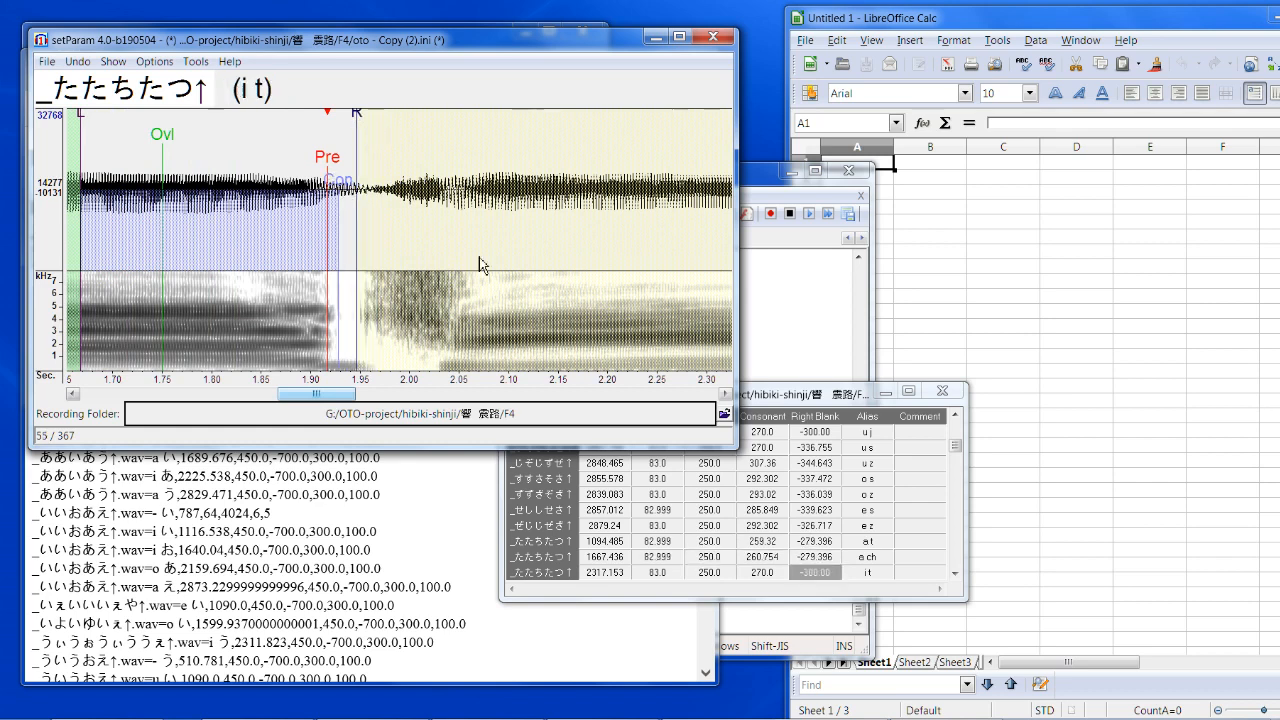
drag(408, 178, 369, 181)
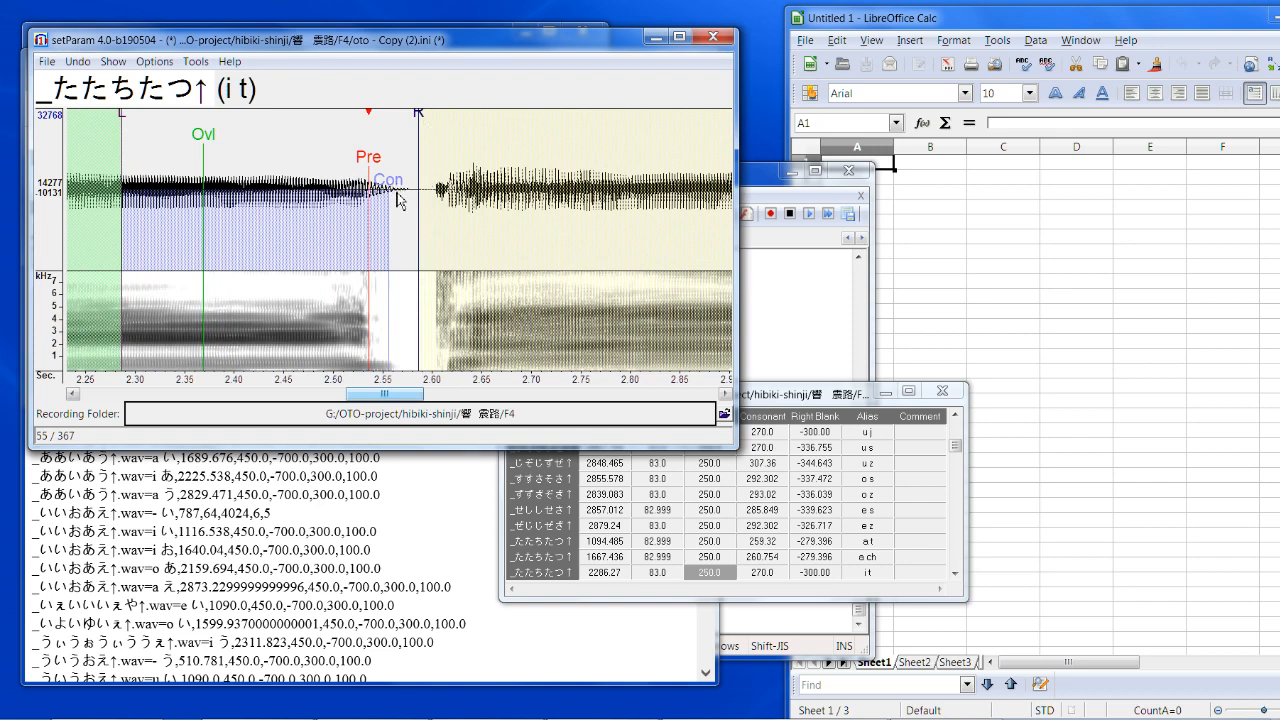
drag(395, 190, 400, 190)
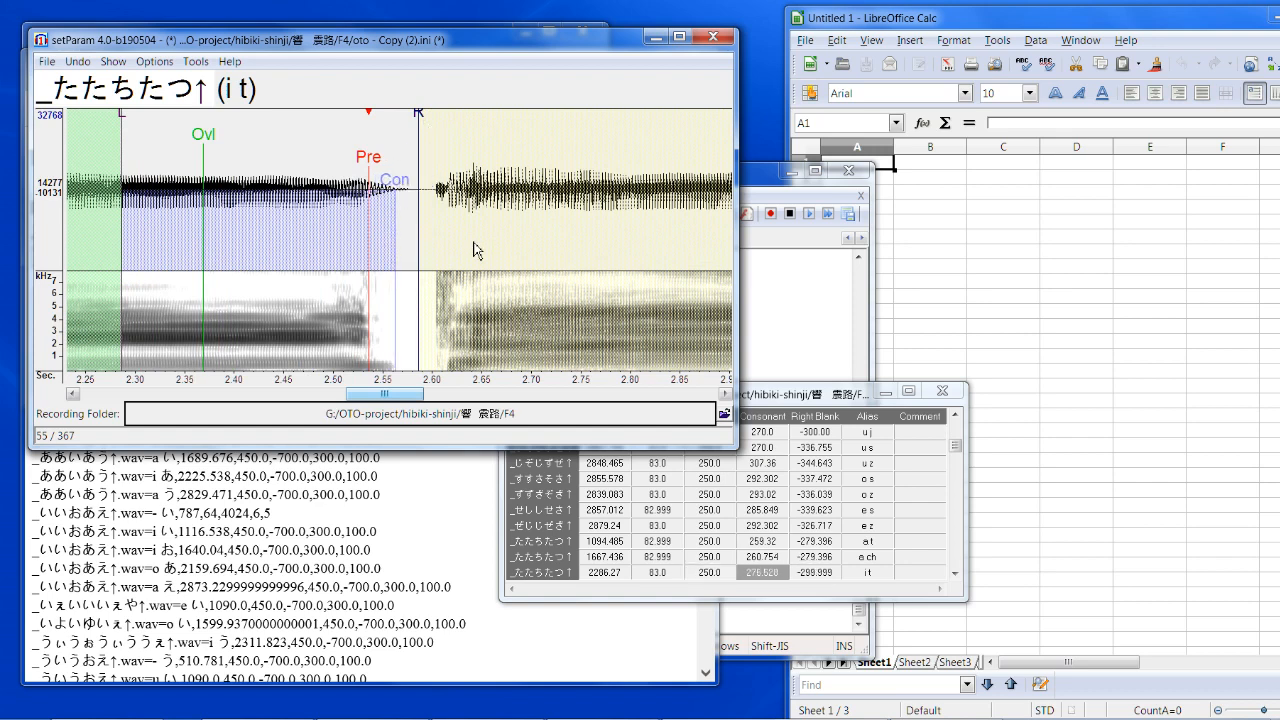
Step: Set i t's right blank to about -304, and shift a ts's markers earlier with consonant about 277 and right blank -302
drag(420, 141, 424, 120)
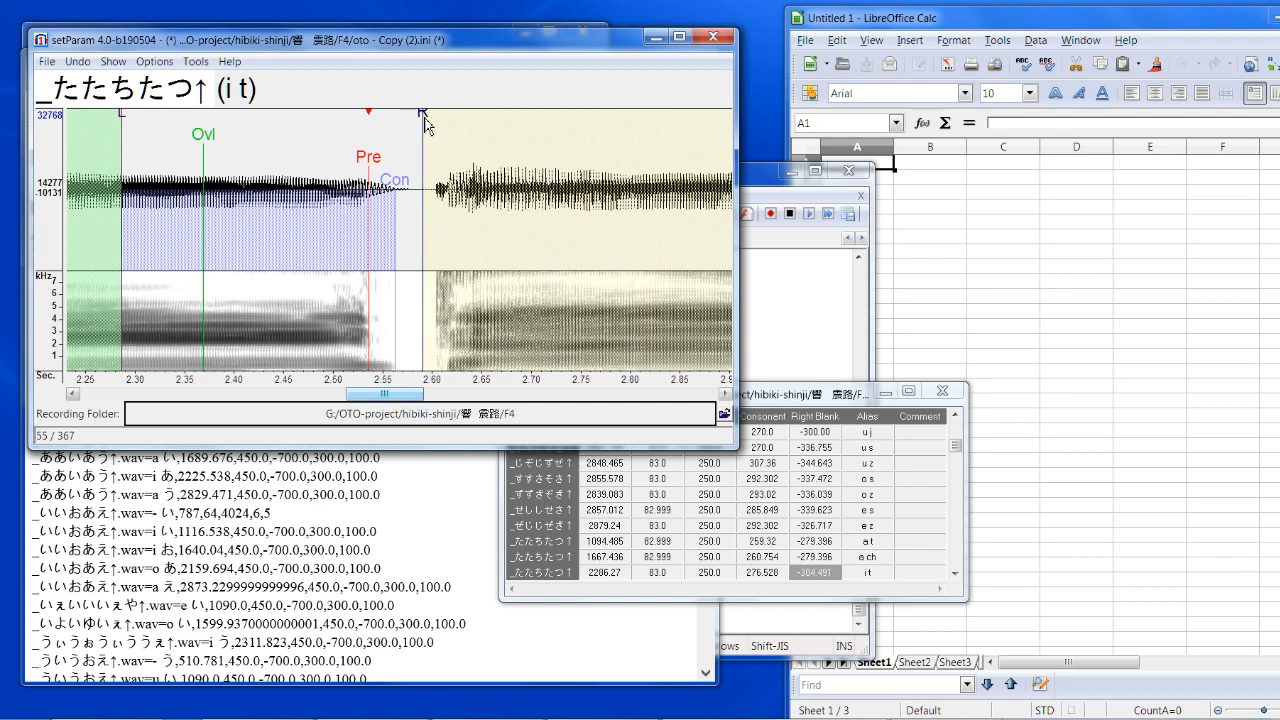
key(Down)
drag(430, 205, 317, 205)
drag(337, 127, 338, 120)
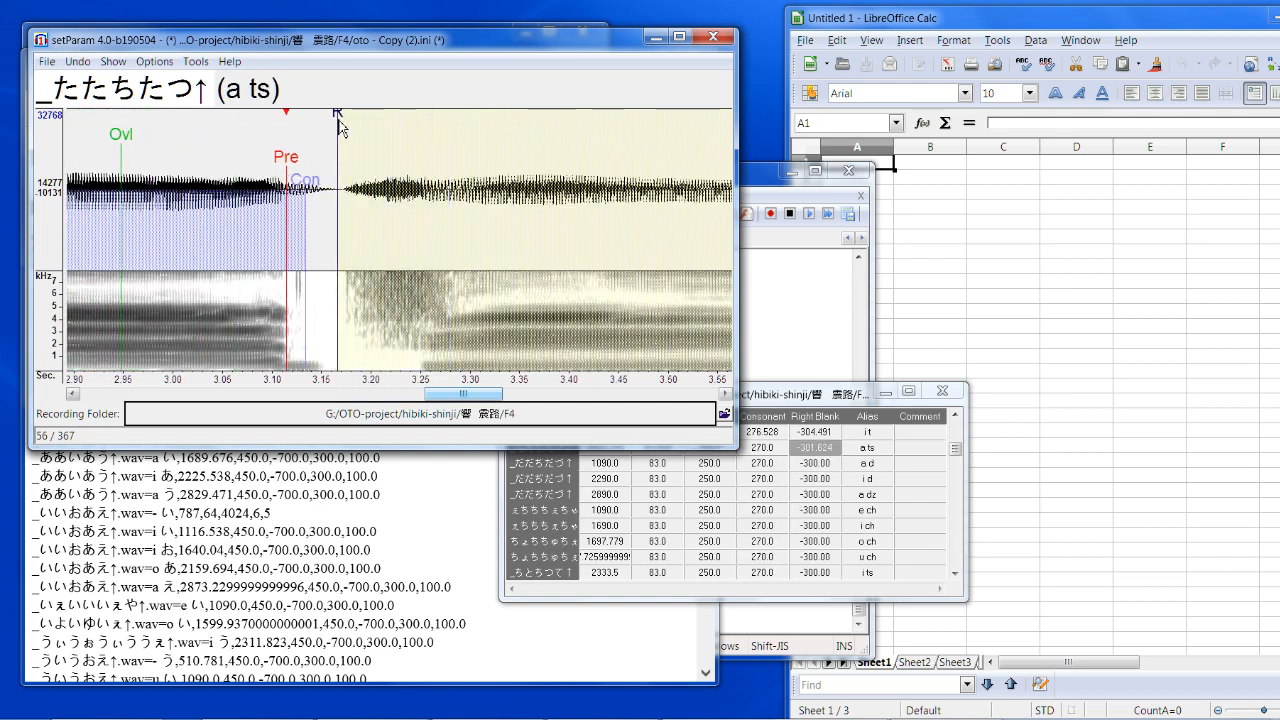
drag(305, 178, 313, 177)
Step: Shift a d's markers to left blank about 1094, consonant 260, right blank -278, and i d's left blank to about 2270
key(Down)
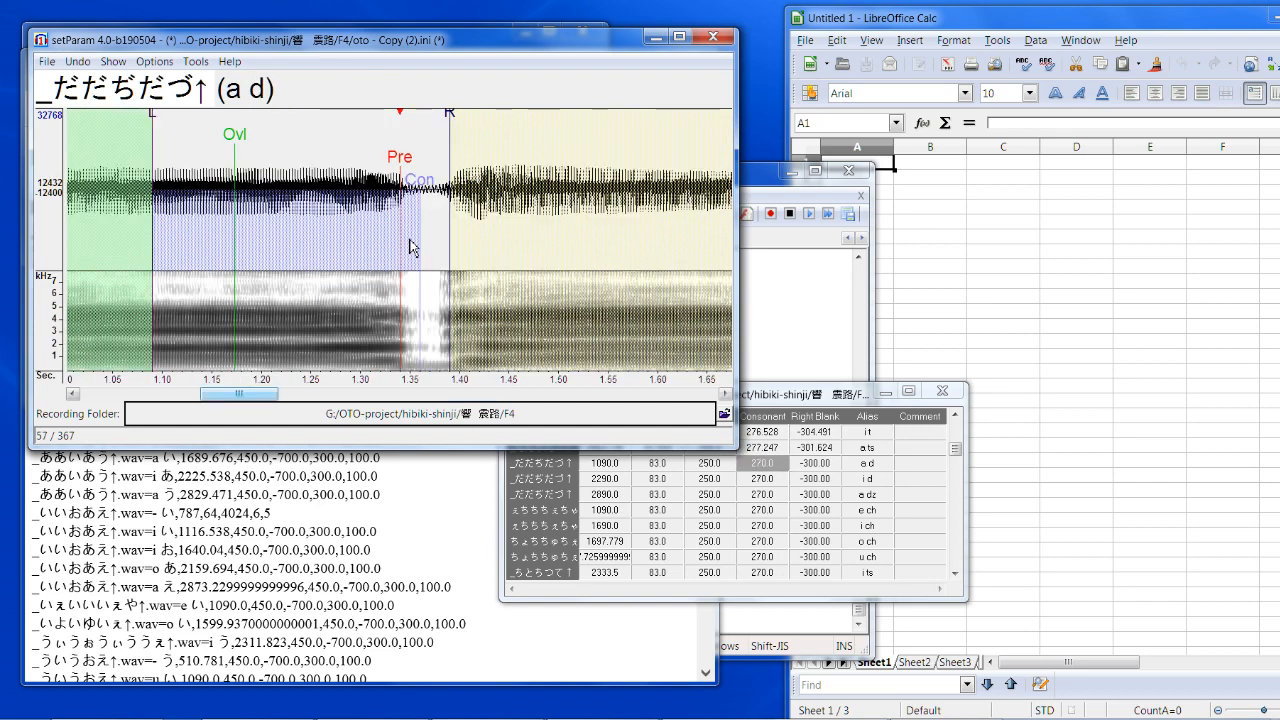
click(406, 158)
drag(406, 158, 415, 181)
drag(454, 115, 431, 140)
key(Down)
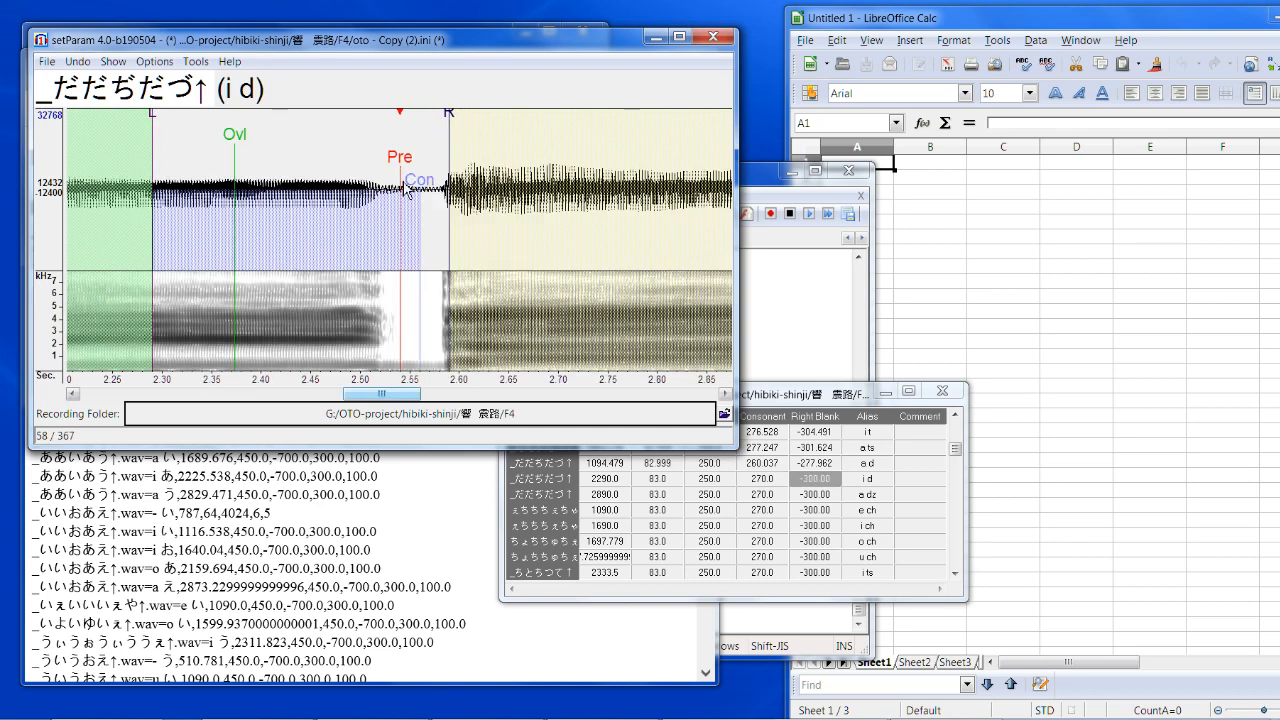
drag(407, 190, 355, 187)
Step: Shift a dz's markers to left blank about 2841, right blank -292, and e ch's to left blank 1044, right blank -295
key(Down)
click(440, 216)
click(440, 216)
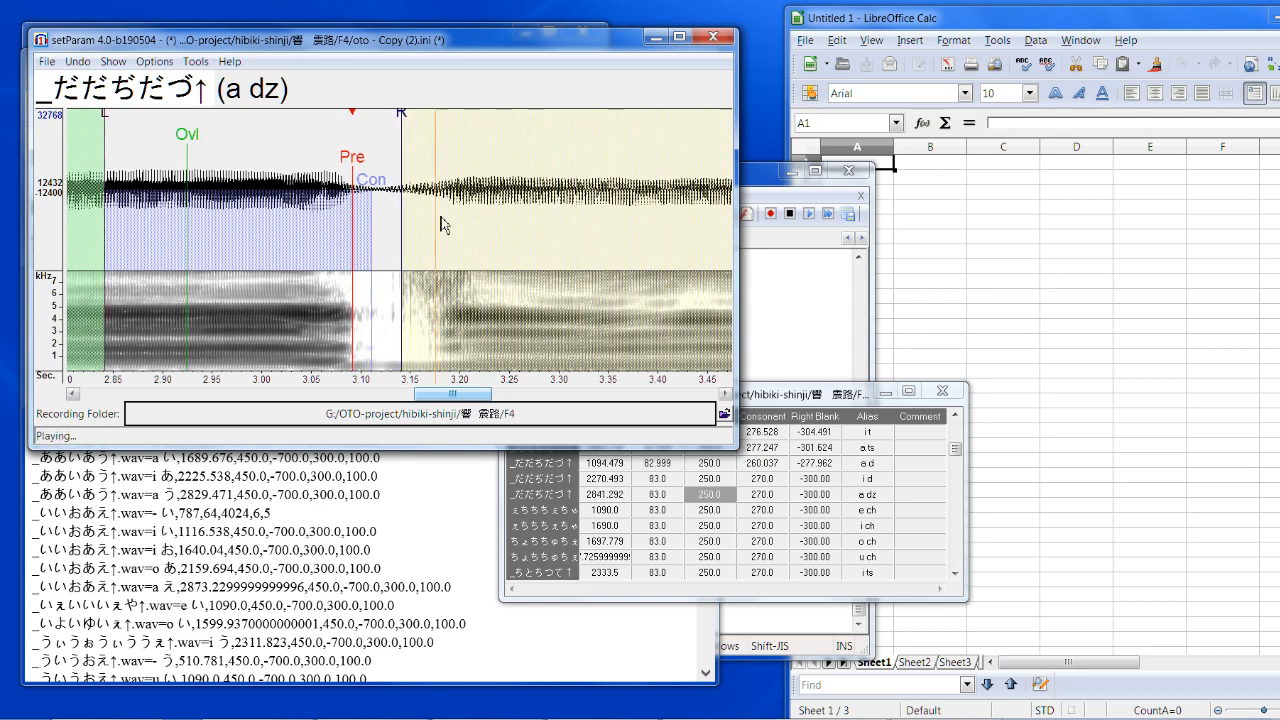
drag(403, 114, 395, 118)
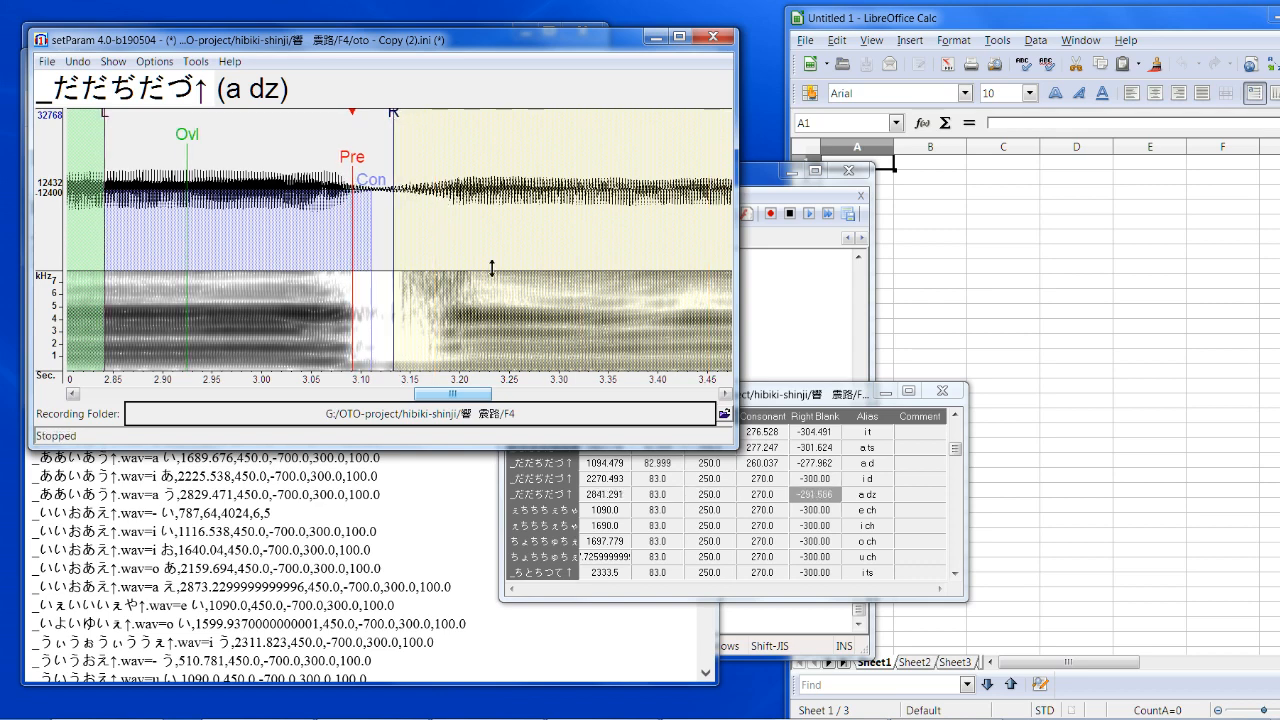
key(Down)
drag(413, 175, 357, 178)
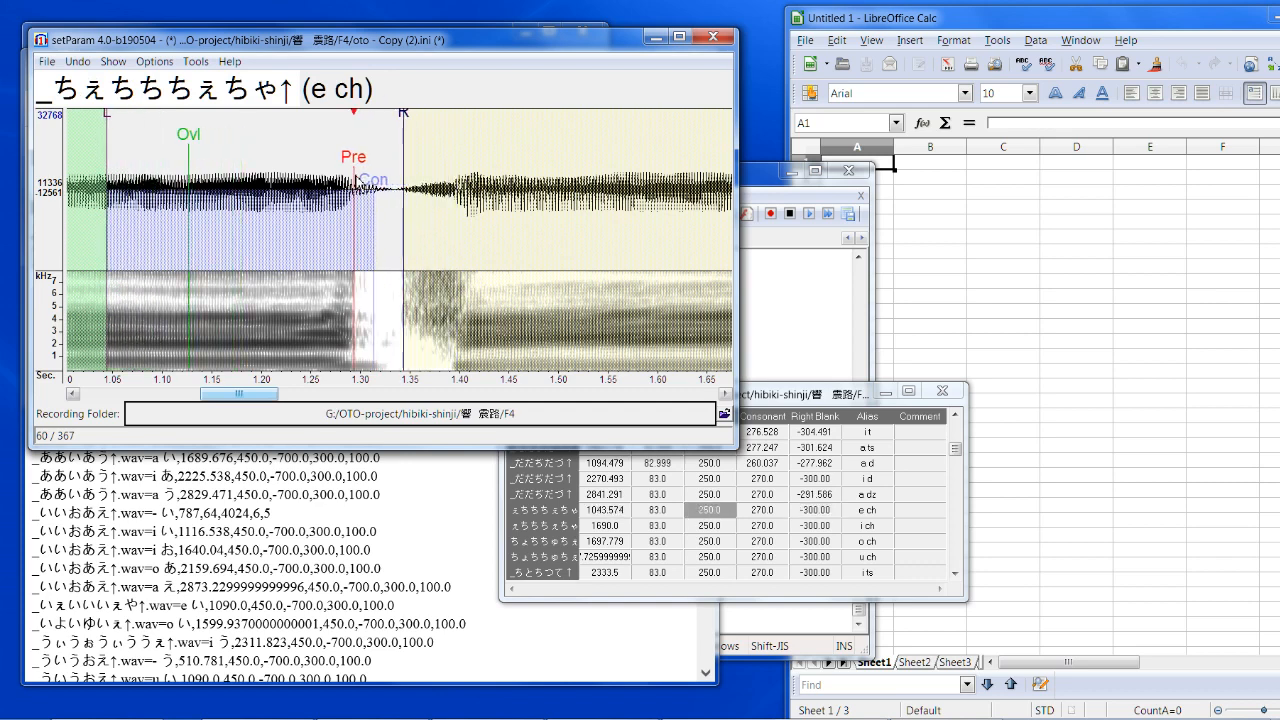
drag(403, 115, 398, 118)
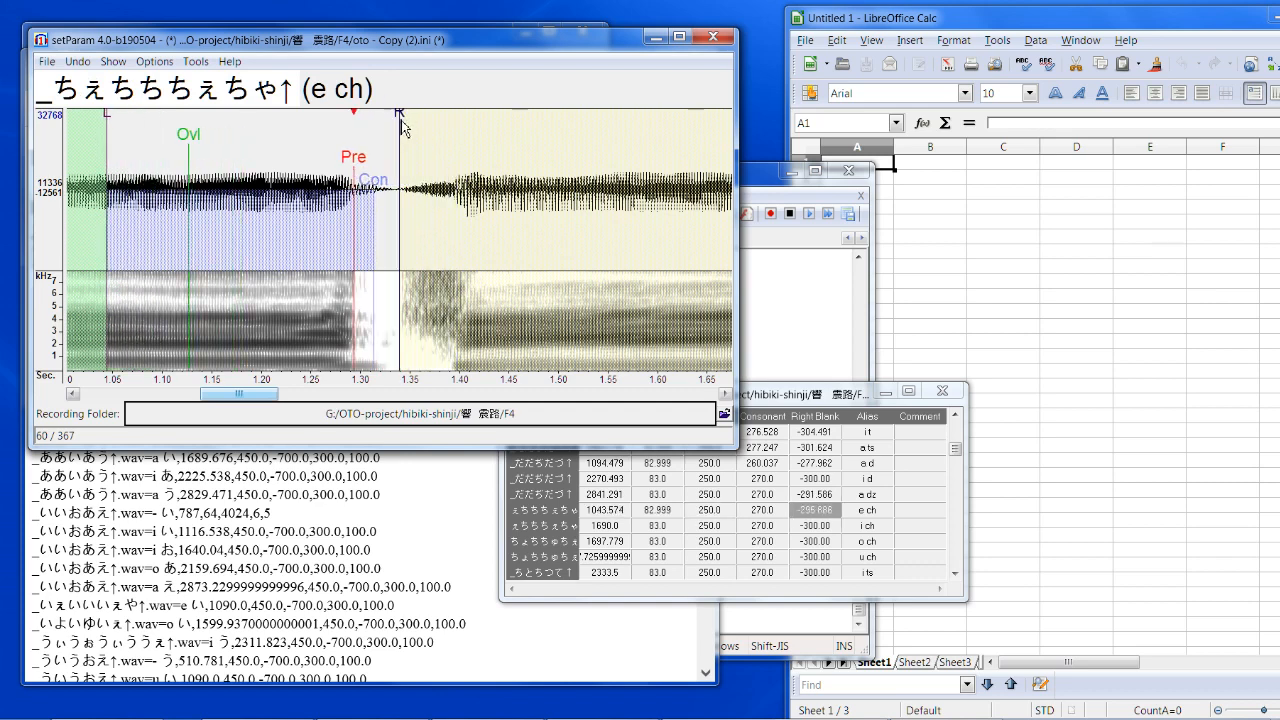
Step: Shift i ch's markers to left blank about 1616 and move its right blank slightly later
key(Down)
drag(415, 175, 331, 189)
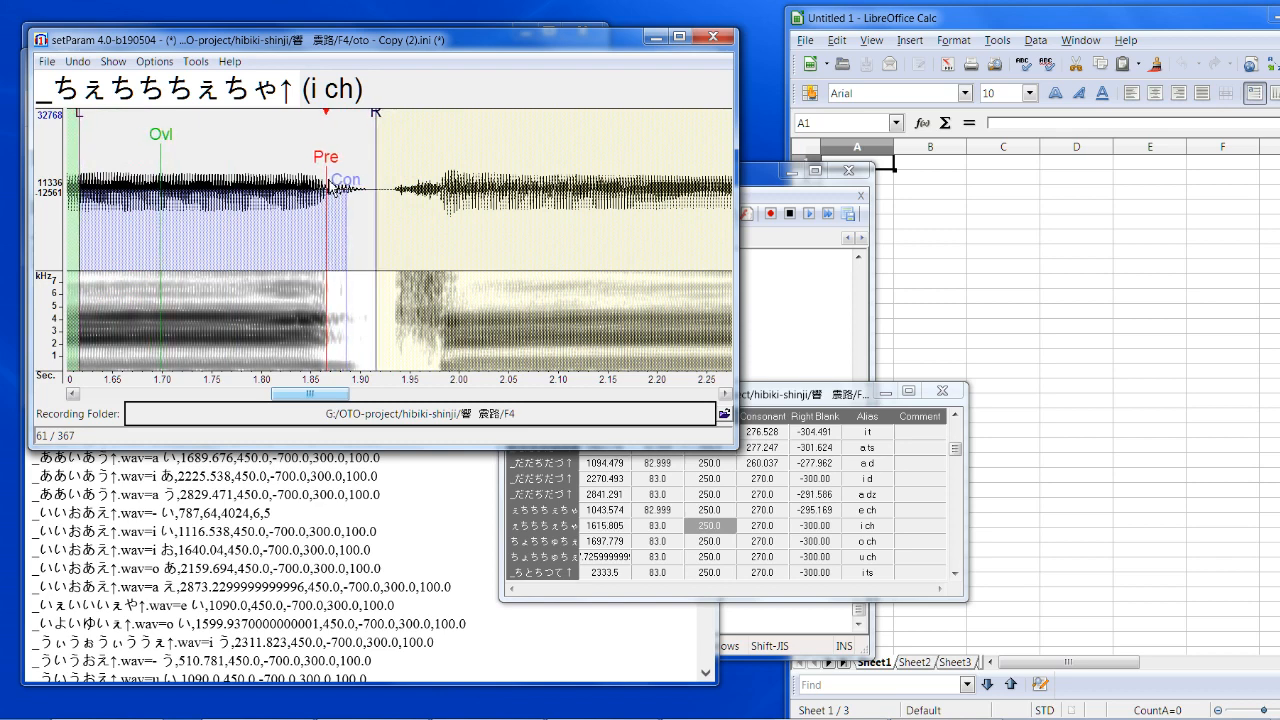
drag(376, 118, 383, 119)
mouse_move(348, 185)
mouse_down()
mouse_move(385, 170)
mouse_move(332, 171)
mouse_move(368, 176)
mouse_move(331, 187)
mouse_up()
Step: Go on through the following ch entries to i ts and set its right blank to about -292
key(Down)
key(Down)
key(Down)
drag(373, 132, 366, 228)
Step: Shift u t's markers earlier with consonant about 289, right blank -312, and i dz's to left blank 2261, consonant 280, right blank -305
key(Down)
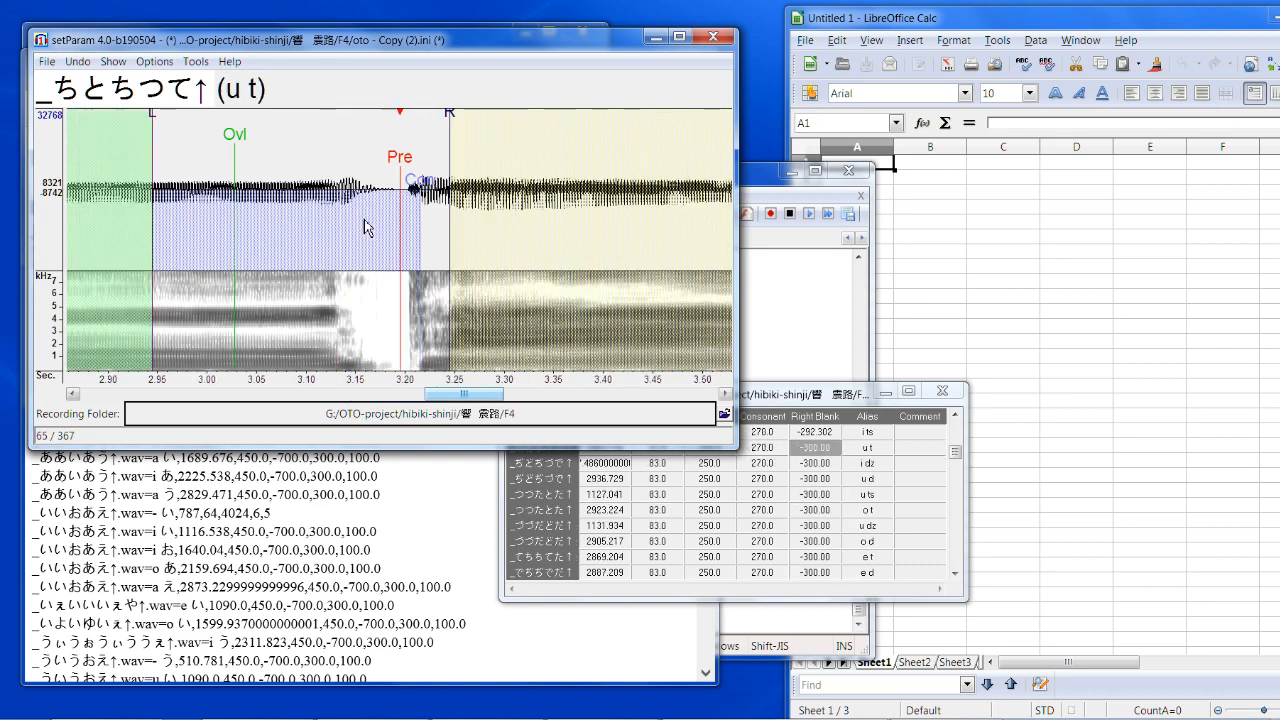
drag(393, 153, 343, 185)
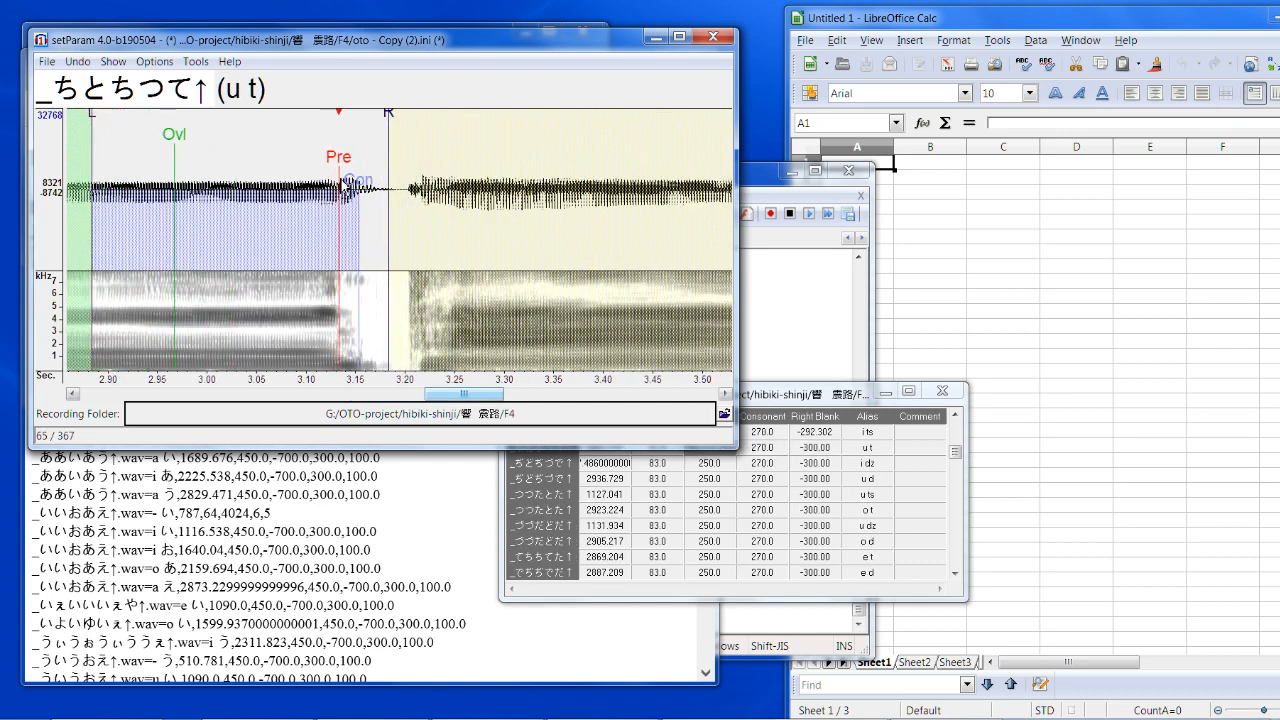
drag(392, 113, 404, 128)
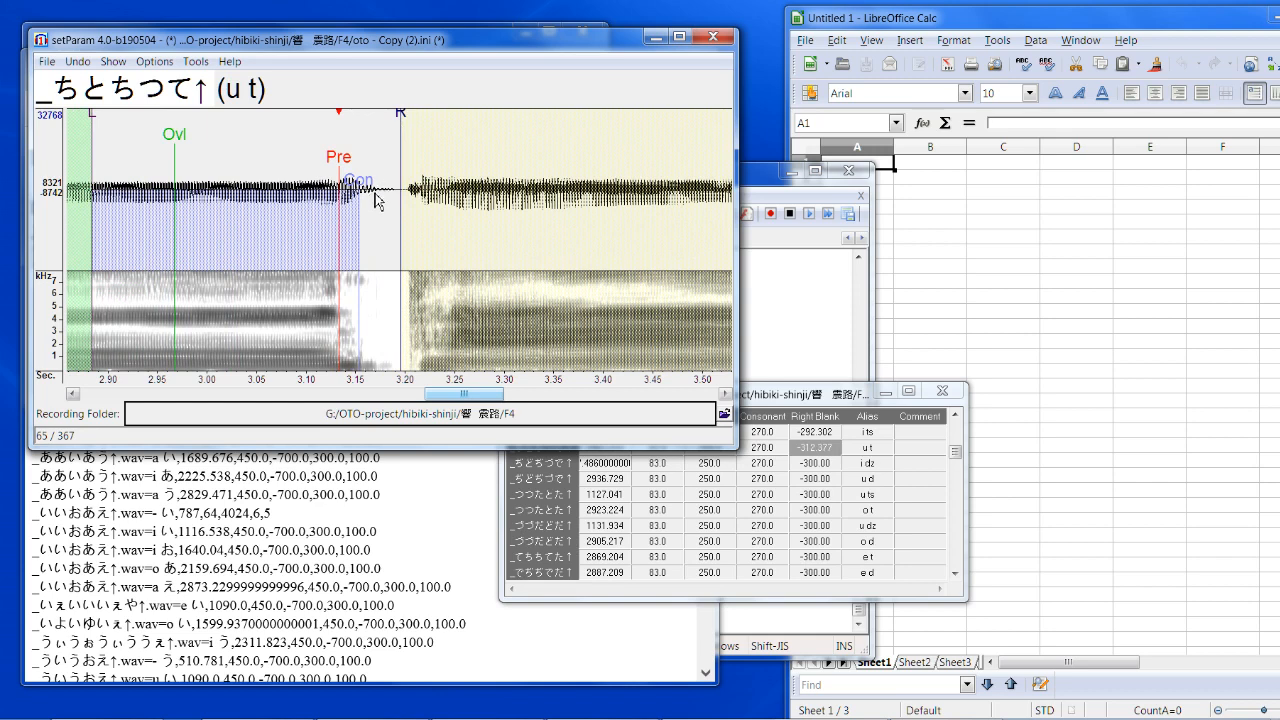
drag(380, 192, 382, 192)
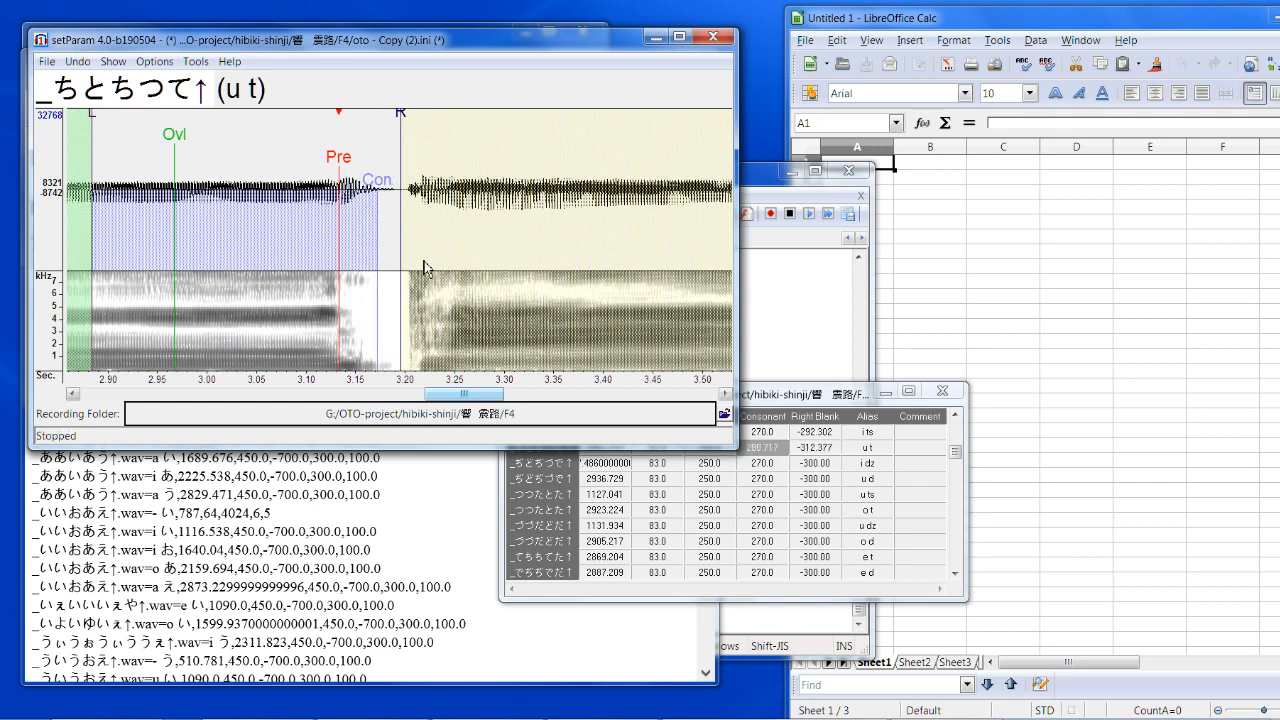
key(Down)
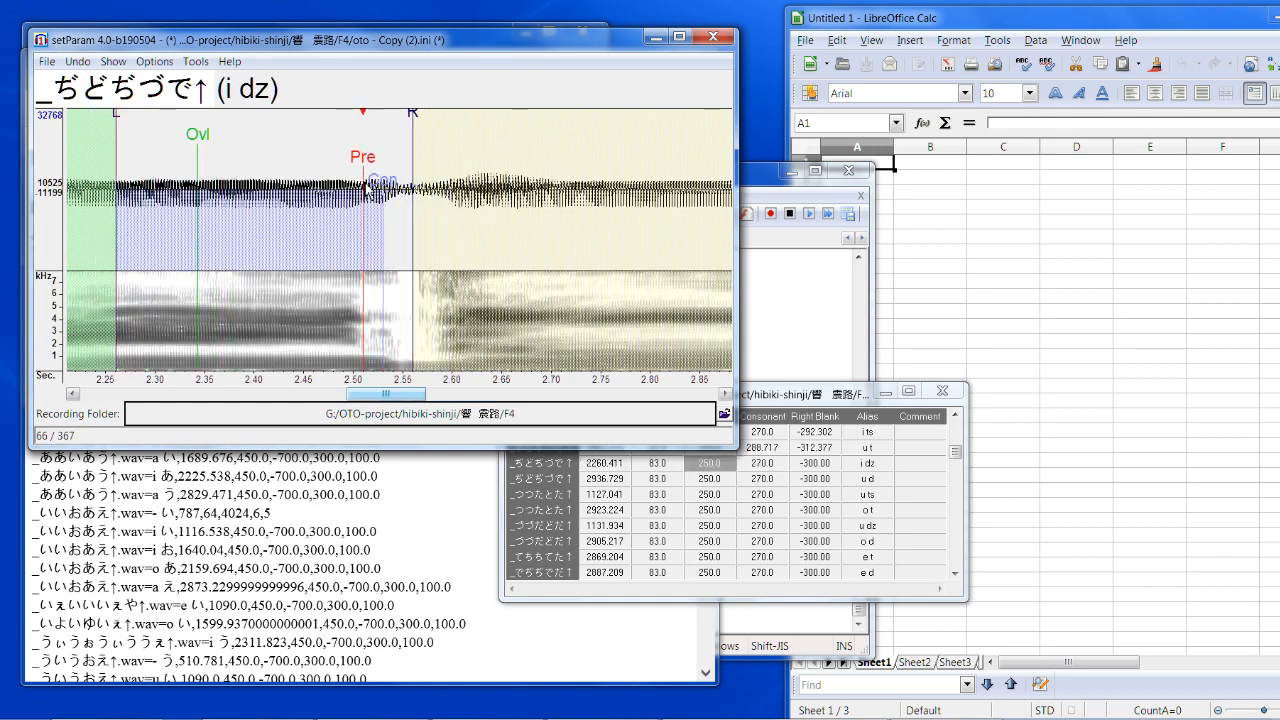
drag(364, 182, 365, 182)
drag(416, 122, 418, 130)
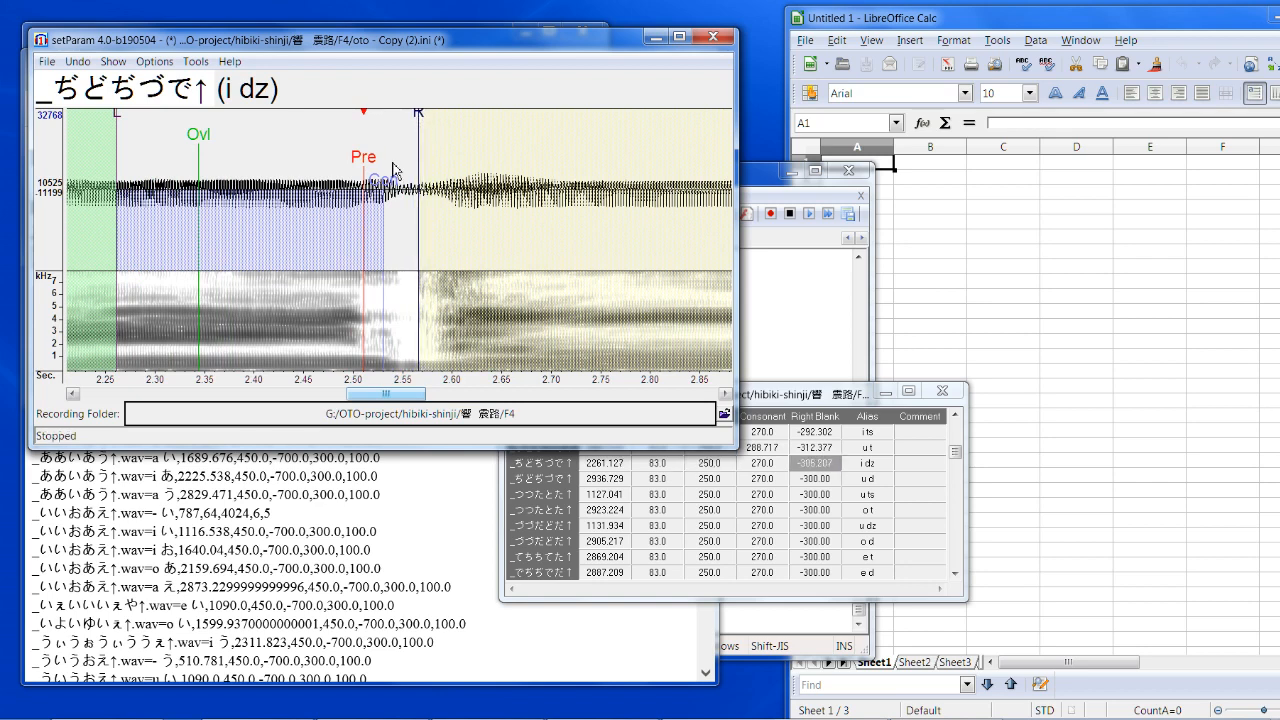
mouse_move(386, 182)
mouse_down()
mouse_move(398, 182)
mouse_move(348, 185)
mouse_up()
Step: Shift u d's markers to left blank about 2882, consonant 299, right blank -332, and u ts's to left blank 1056, consonant 264, right blank -284
key(Down)
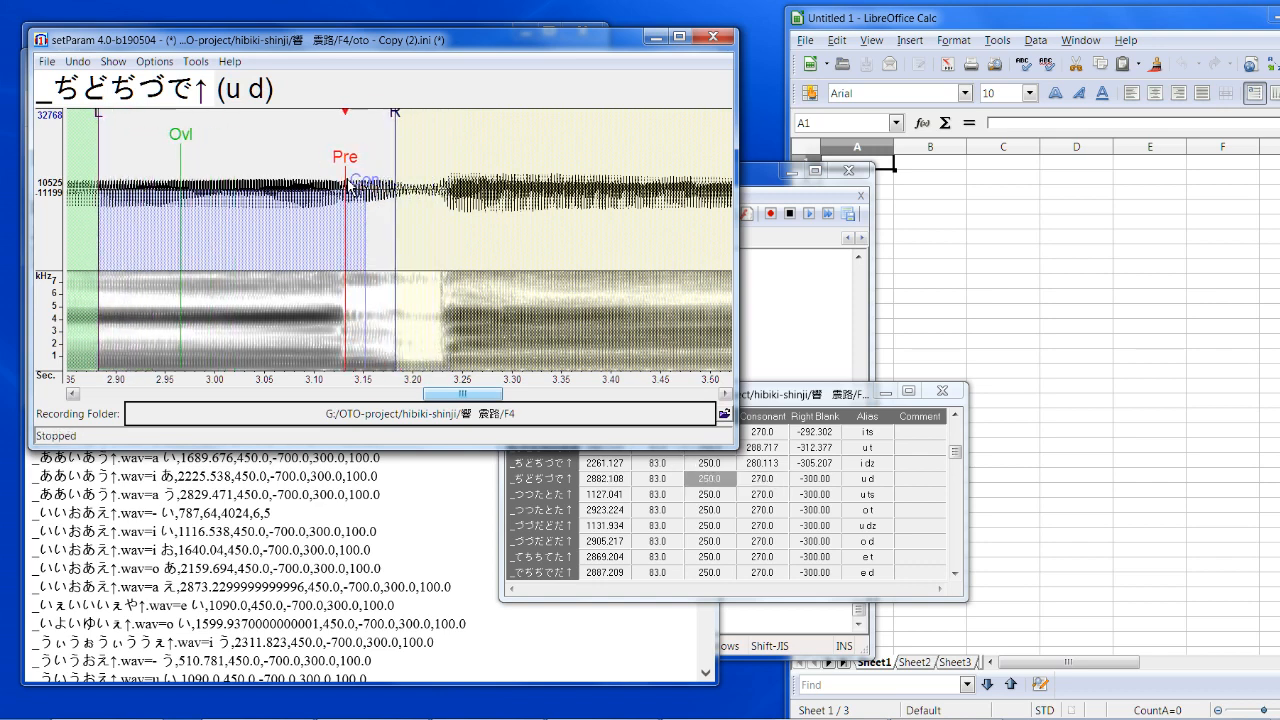
key(space)
drag(395, 122, 428, 122)
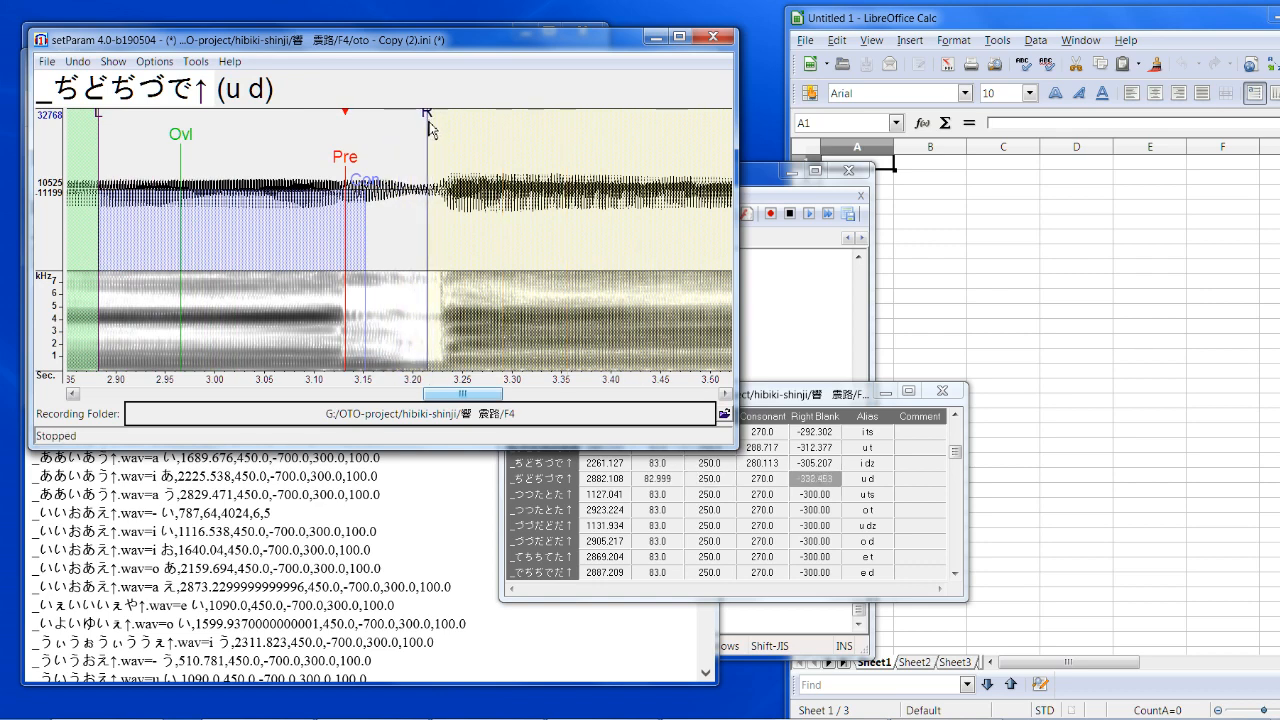
drag(378, 230, 381, 235)
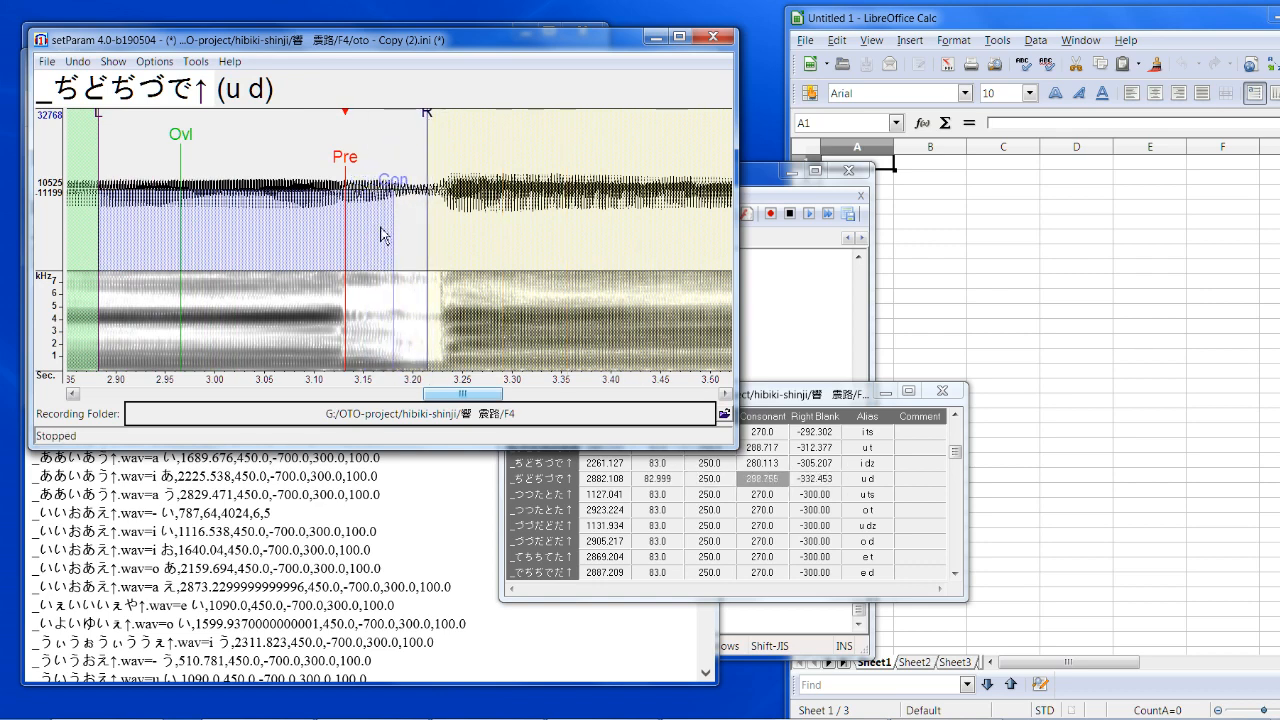
key(Down)
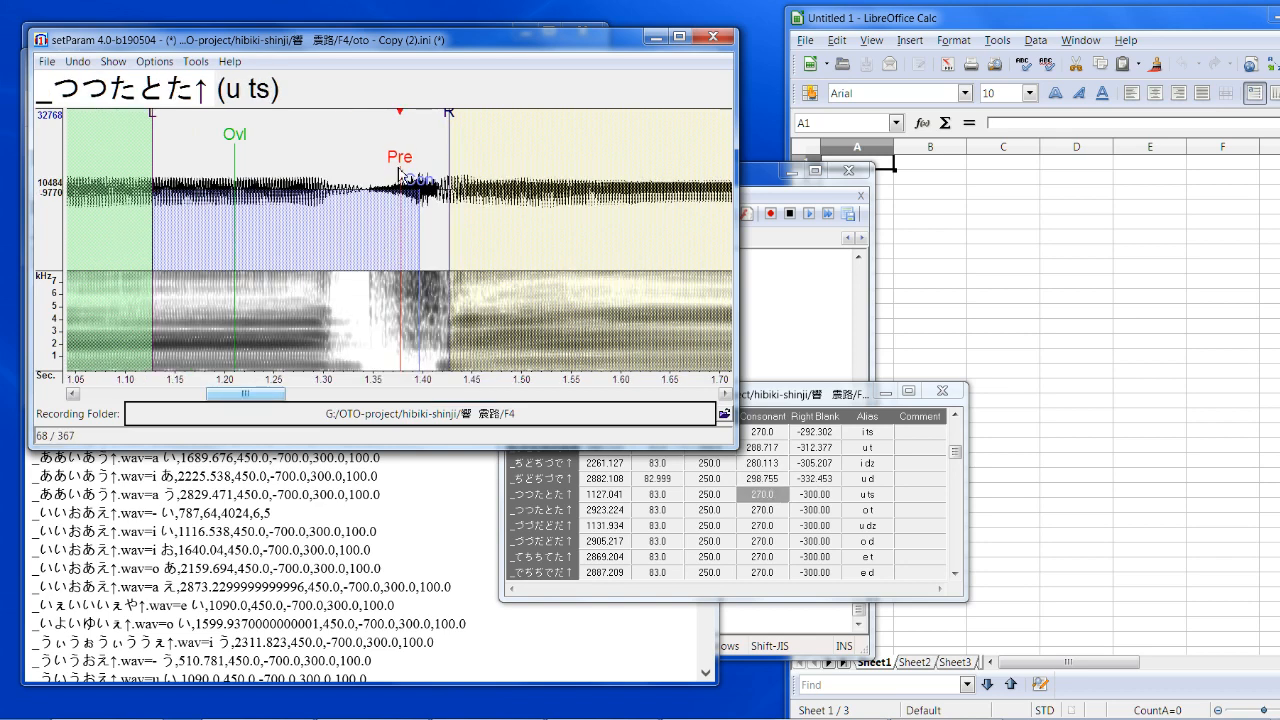
mouse_move(400, 175)
mouse_down()
mouse_move(331, 186)
mouse_move(346, 200)
mouse_up()
drag(381, 120, 365, 140)
Step: Shift o t's markers to left blank about 2881, consonant 280, right blank -298, and u dz's to left blank 1115, right blank -294
key(Down)
mouse_move(405, 183)
mouse_down()
mouse_move(362, 186)
mouse_move(395, 187)
mouse_up()
drag(412, 120, 408, 125)
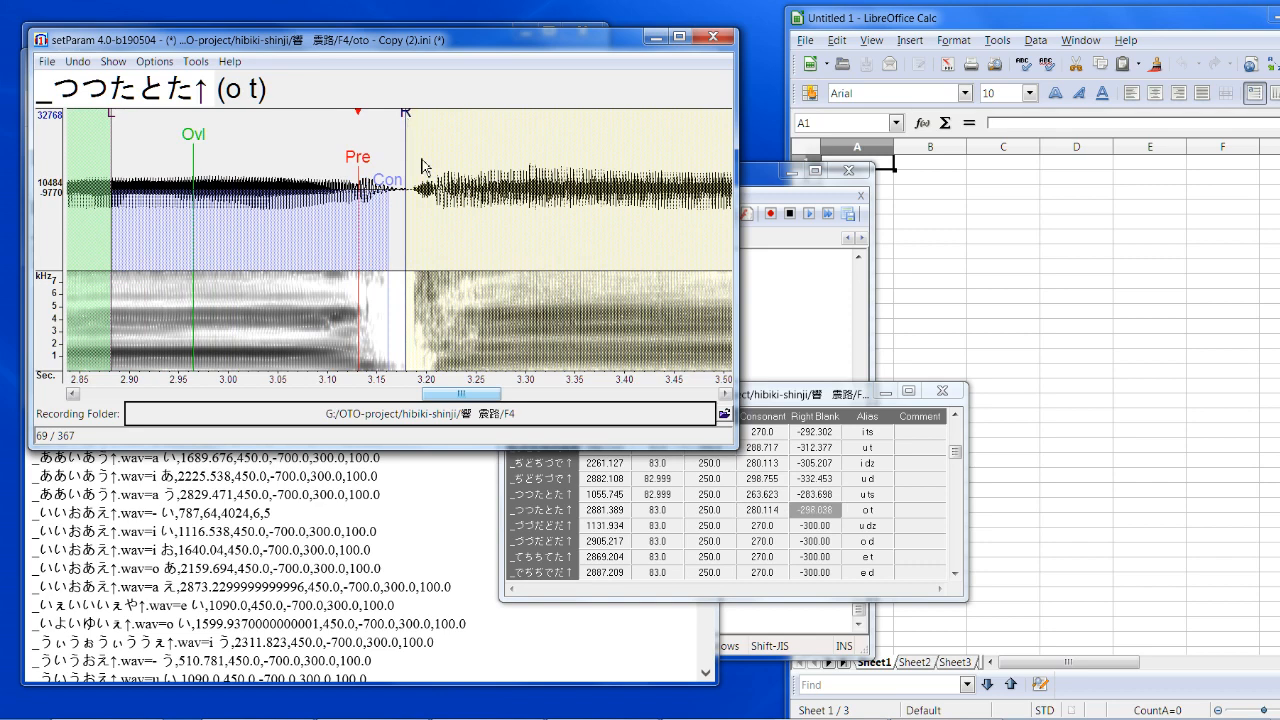
key(Down)
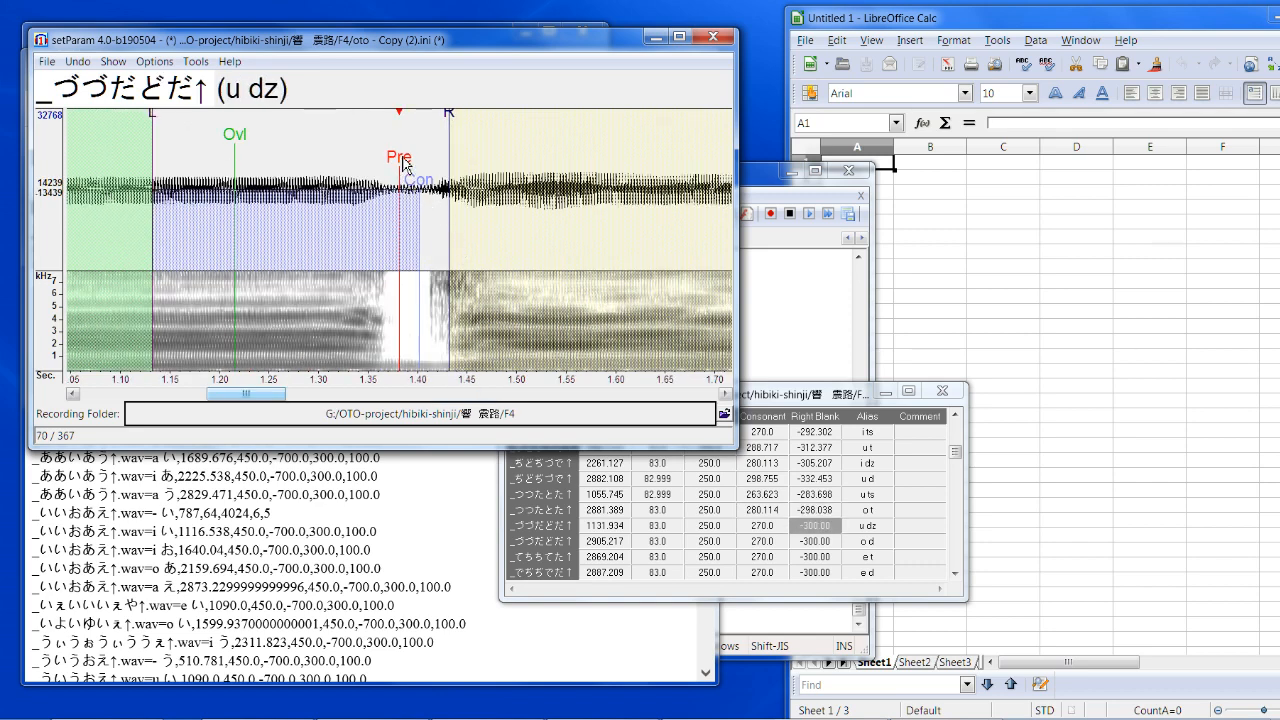
drag(408, 168, 385, 175)
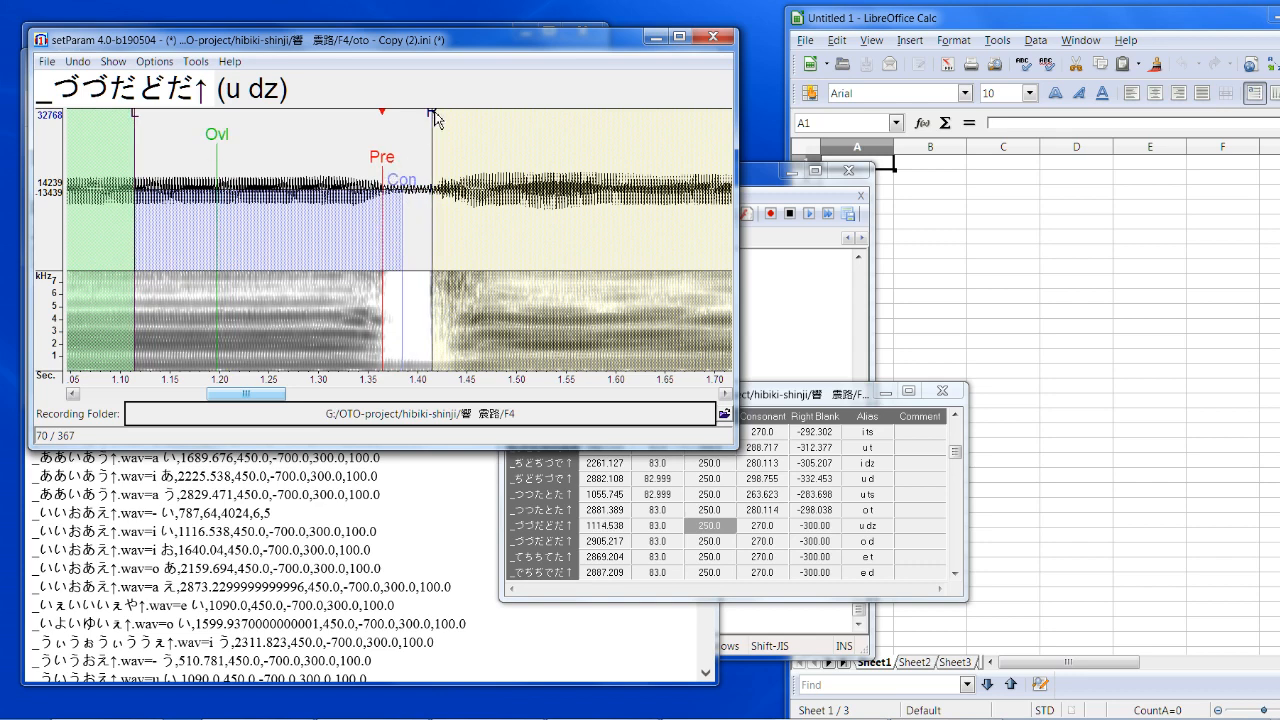
drag(435, 118, 430, 122)
Step: Shift o d's left blank to about 2873, and e t's markers to left blank 2834 and right blank -316
key(Down)
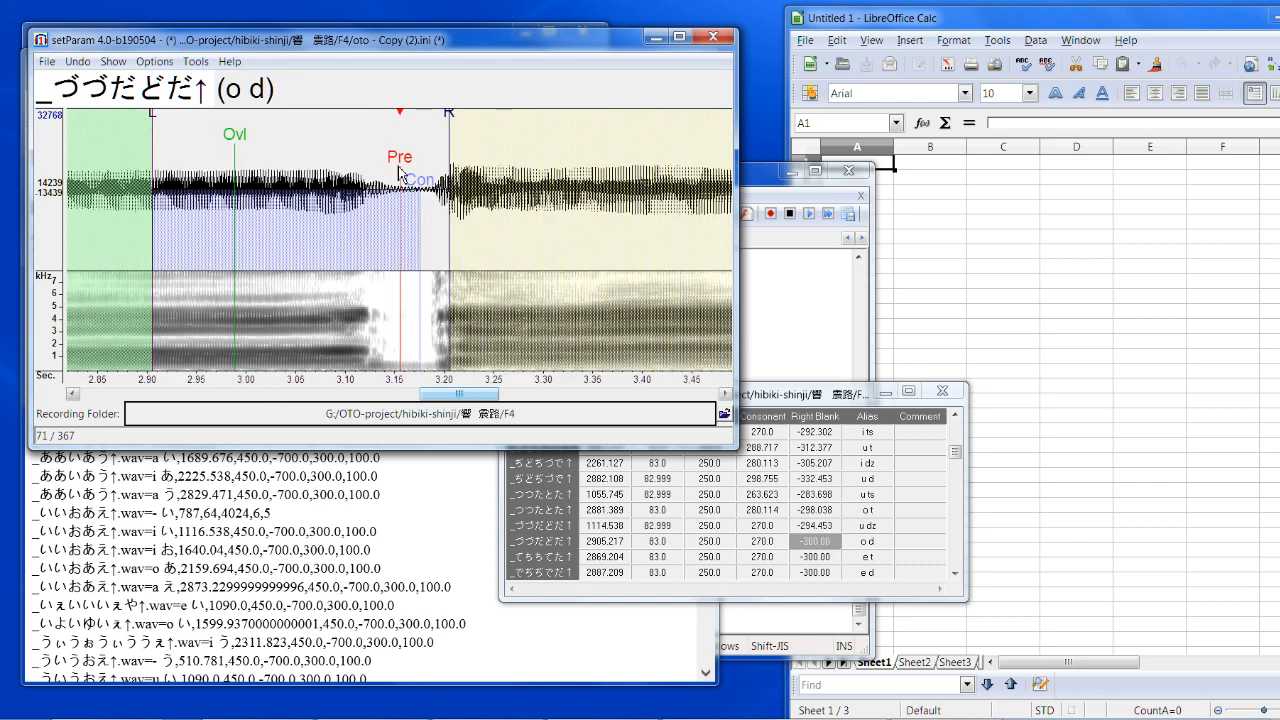
drag(400, 172, 370, 195)
key(Down)
drag(414, 122, 430, 119)
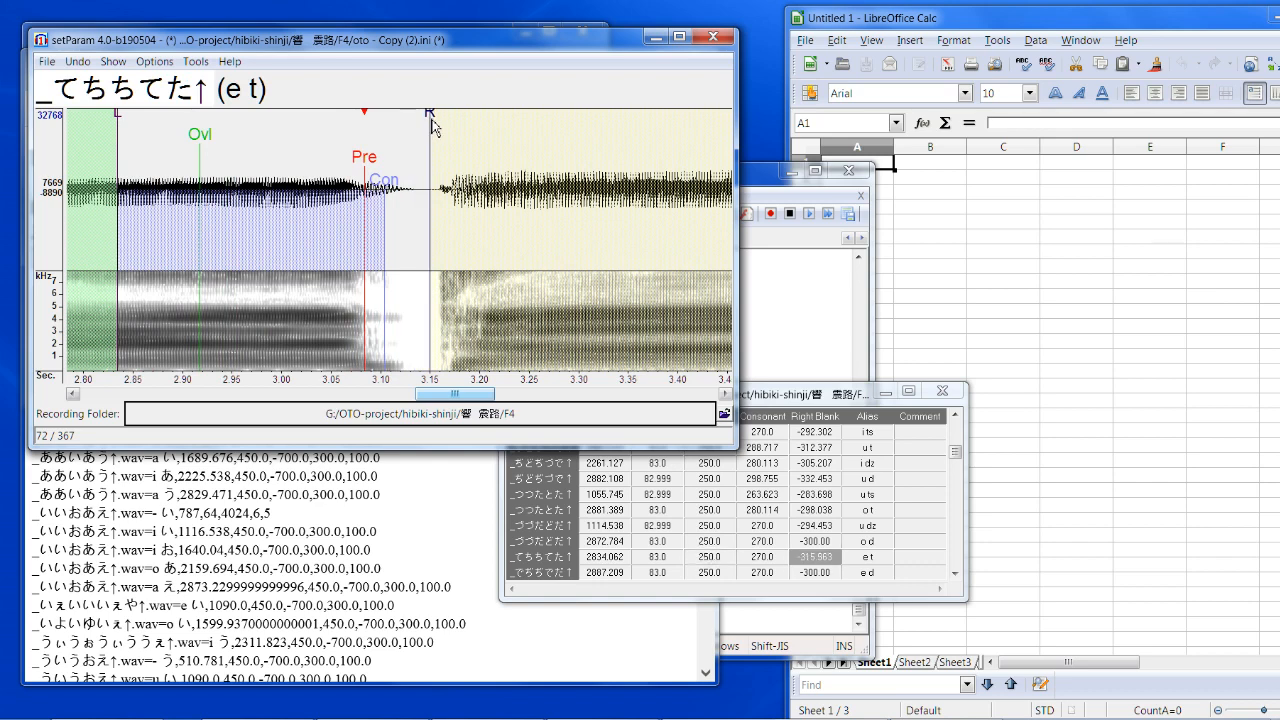
mouse_move(384, 188)
mouse_down()
mouse_move(401, 193)
mouse_move(356, 175)
mouse_move(371, 188)
mouse_move(337, 188)
mouse_move(403, 169)
mouse_move(275, 162)
mouse_move(348, 175)
mouse_move(333, 177)
mouse_up()
Step: Go on to e dz and shift its markers to left blank about 1622, consonant 313, right blank -326
key(Down)
key(Down)
key(Down)
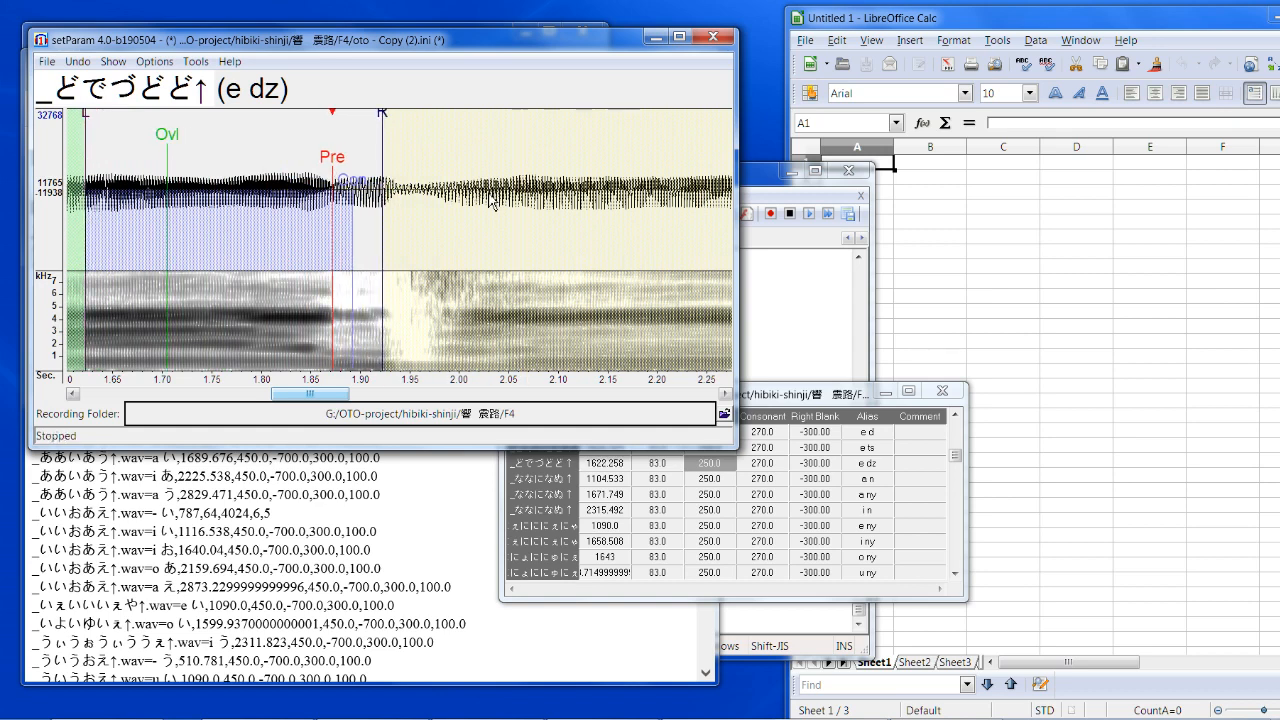
mouse_move(388, 140)
mouse_down()
mouse_move(423, 126)
mouse_move(408, 138)
mouse_up()
drag(360, 202, 396, 200)
mouse_move(409, 113)
mouse_down()
mouse_move(436, 122)
mouse_move(412, 145)
mouse_up()
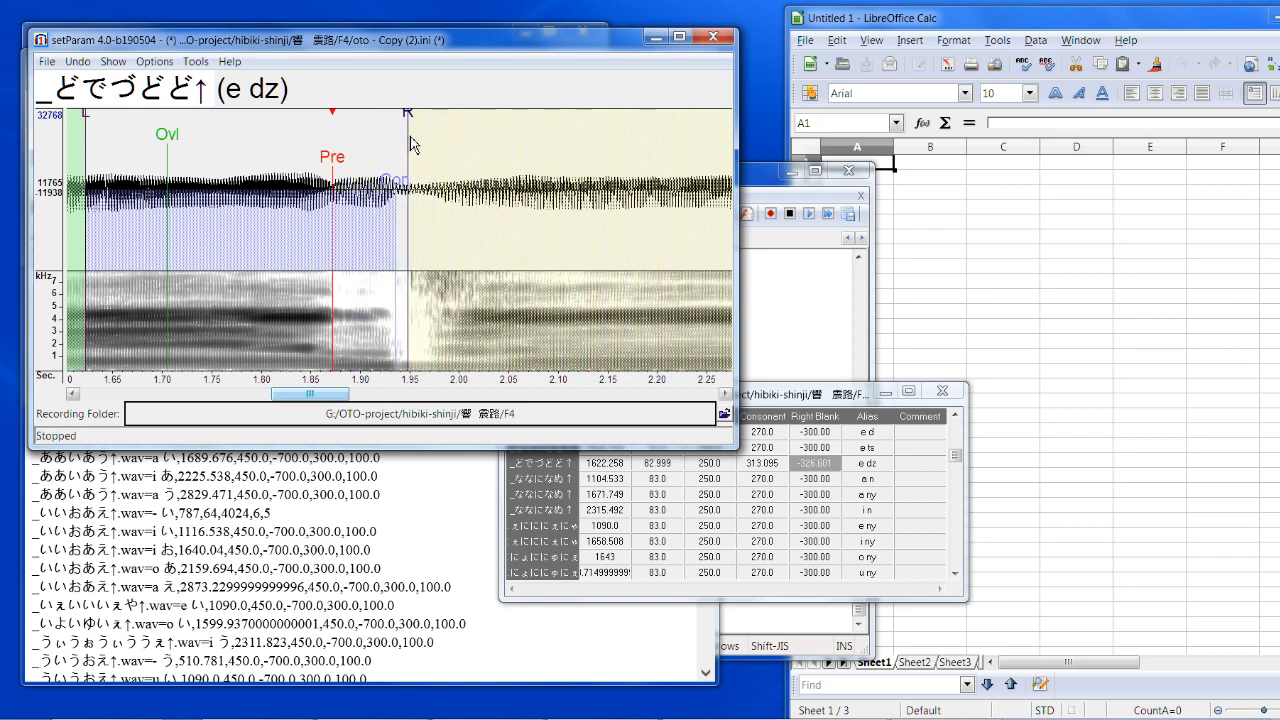
Step: Shift a n's markers to left blank about 1119, consonant 260, right blank -282, and a ny's to left blank 1675, right blank -289
key(Down)
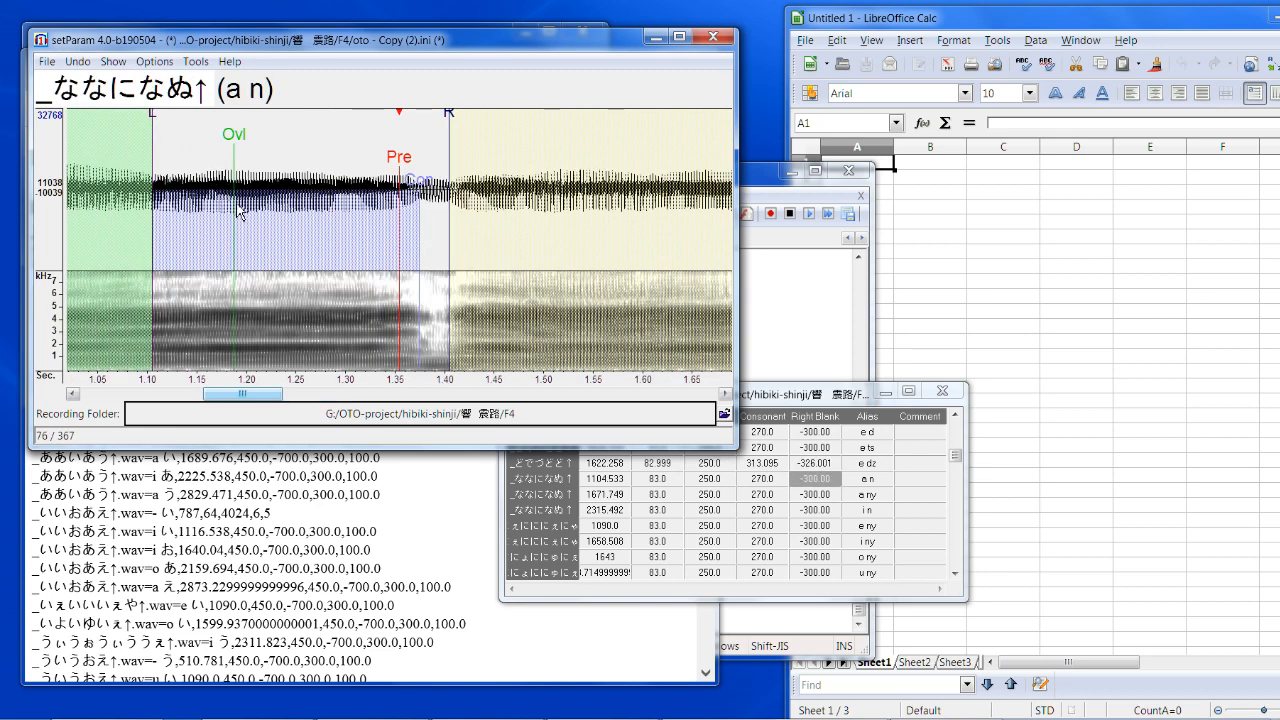
mouse_move(405, 178)
mouse_down()
mouse_move(418, 168)
mouse_move(424, 196)
mouse_up()
drag(466, 126, 446, 128)
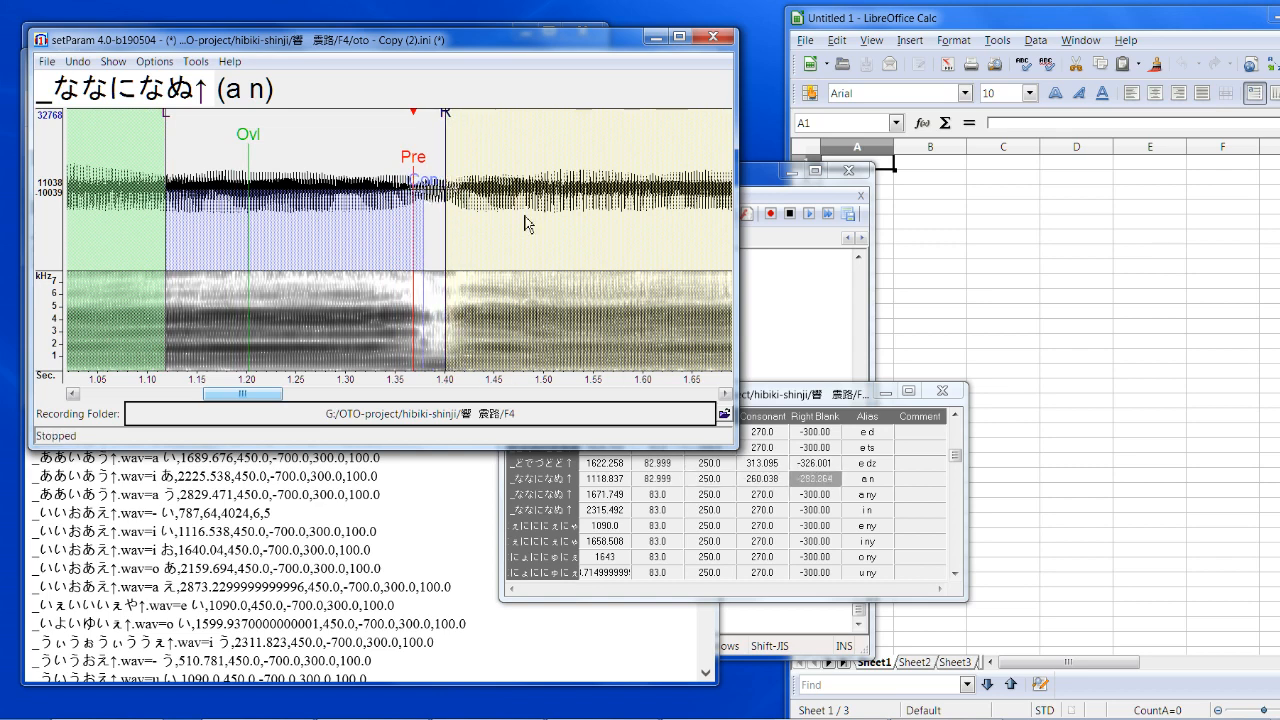
key(Down)
mouse_move(402, 175)
mouse_down()
mouse_move(425, 180)
mouse_move(405, 183)
mouse_up()
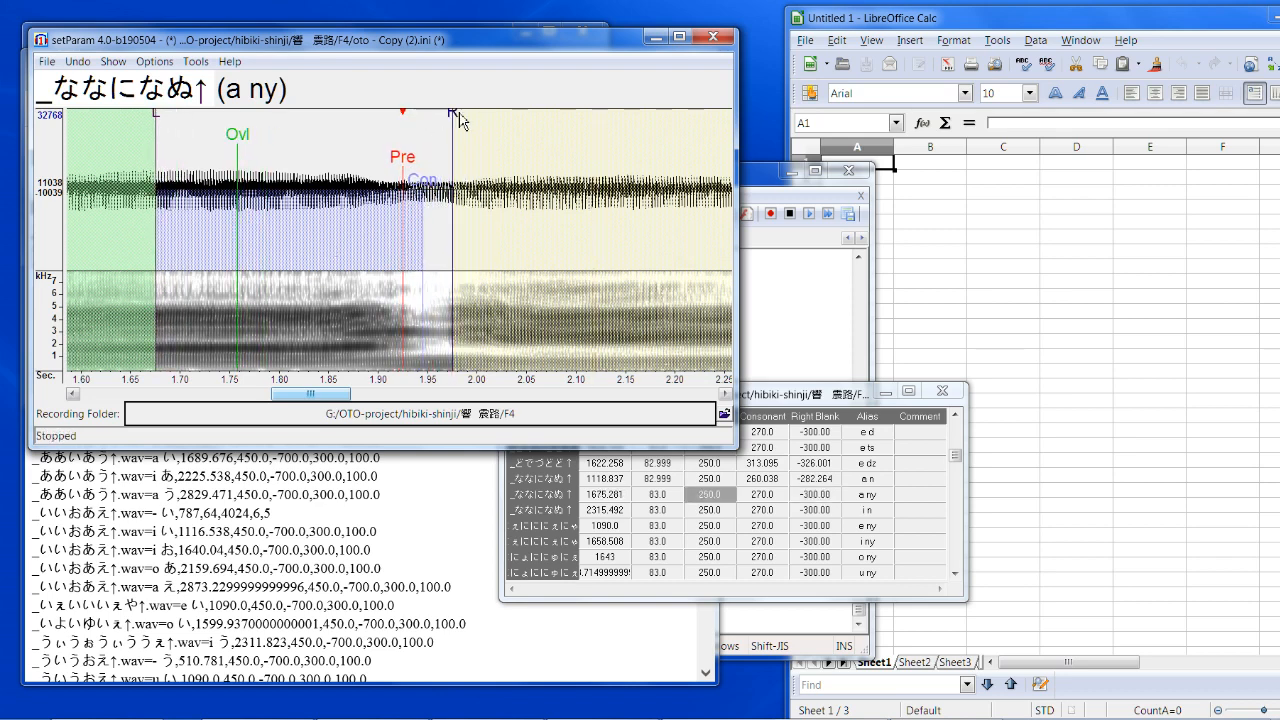
drag(459, 120, 443, 126)
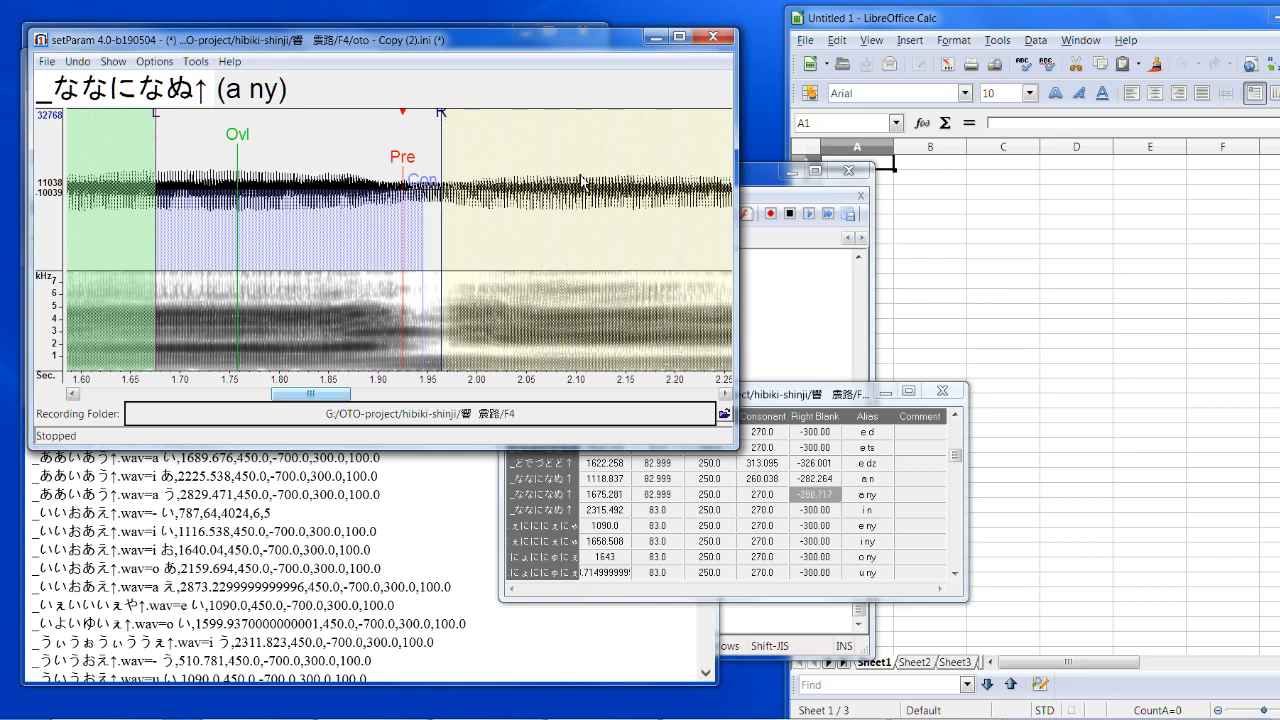
Step: Shift i n's markers to left blank about 2187 and right blank about -386
key(Down)
drag(404, 167, 278, 182)
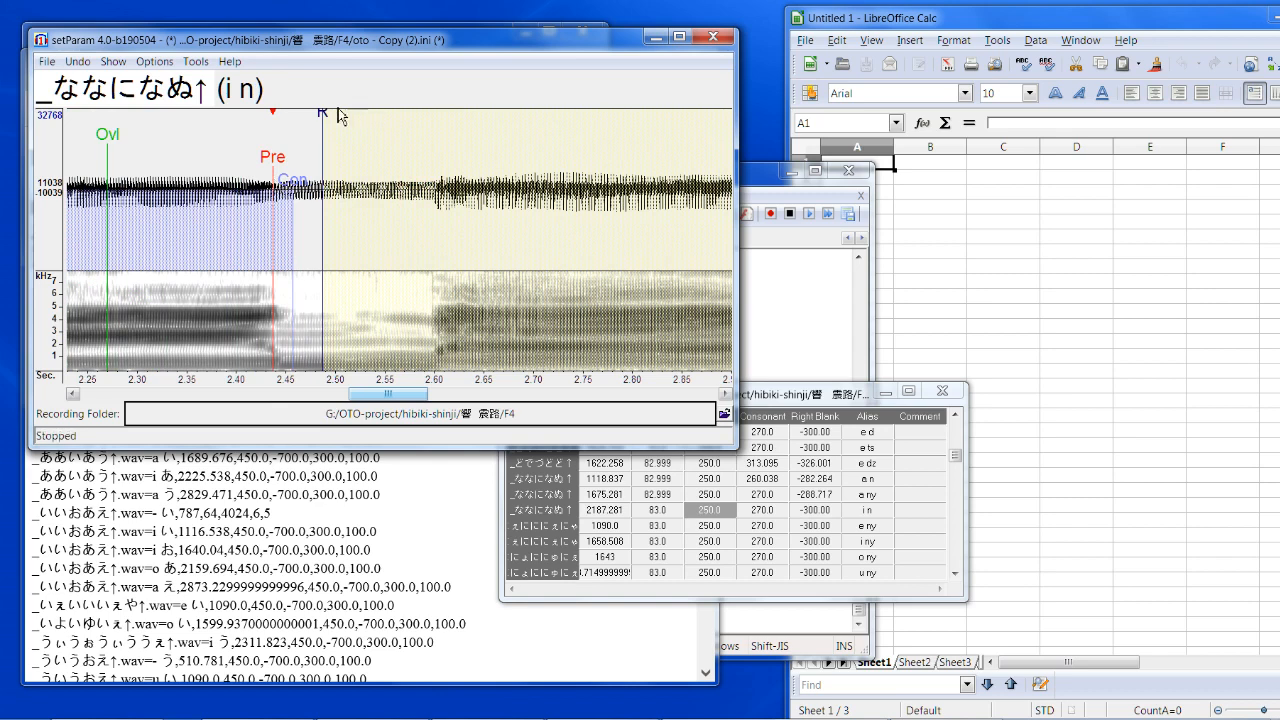
drag(324, 117, 408, 120)
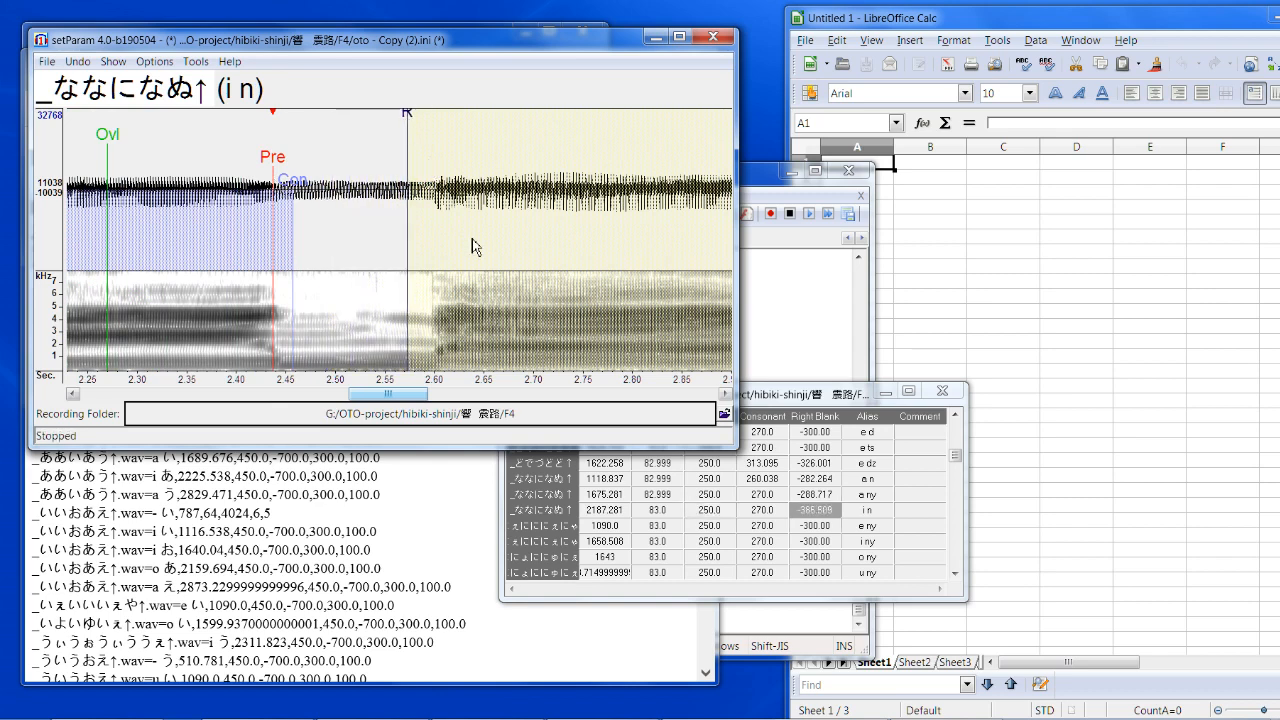
Step: Shift e ny's markers to left blank about 1078, right blank -292, and i ny's to left blank 1666, consonant 262
key(Down)
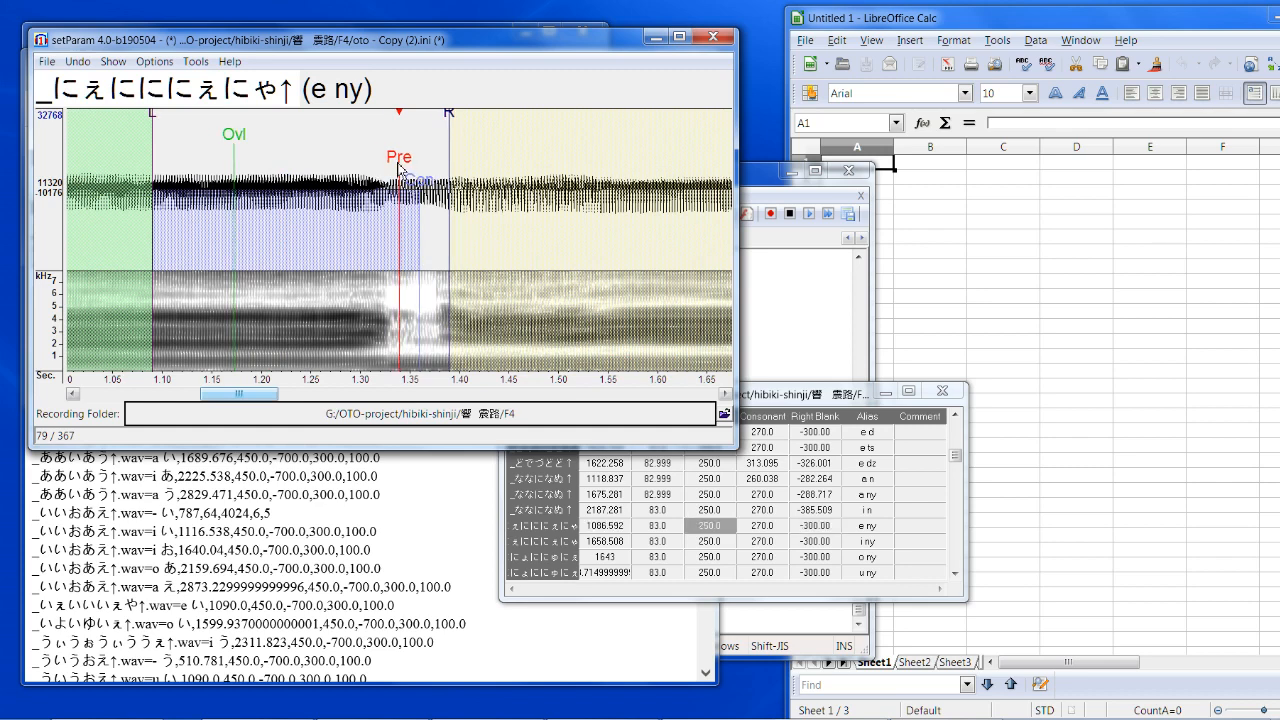
drag(389, 168, 391, 170)
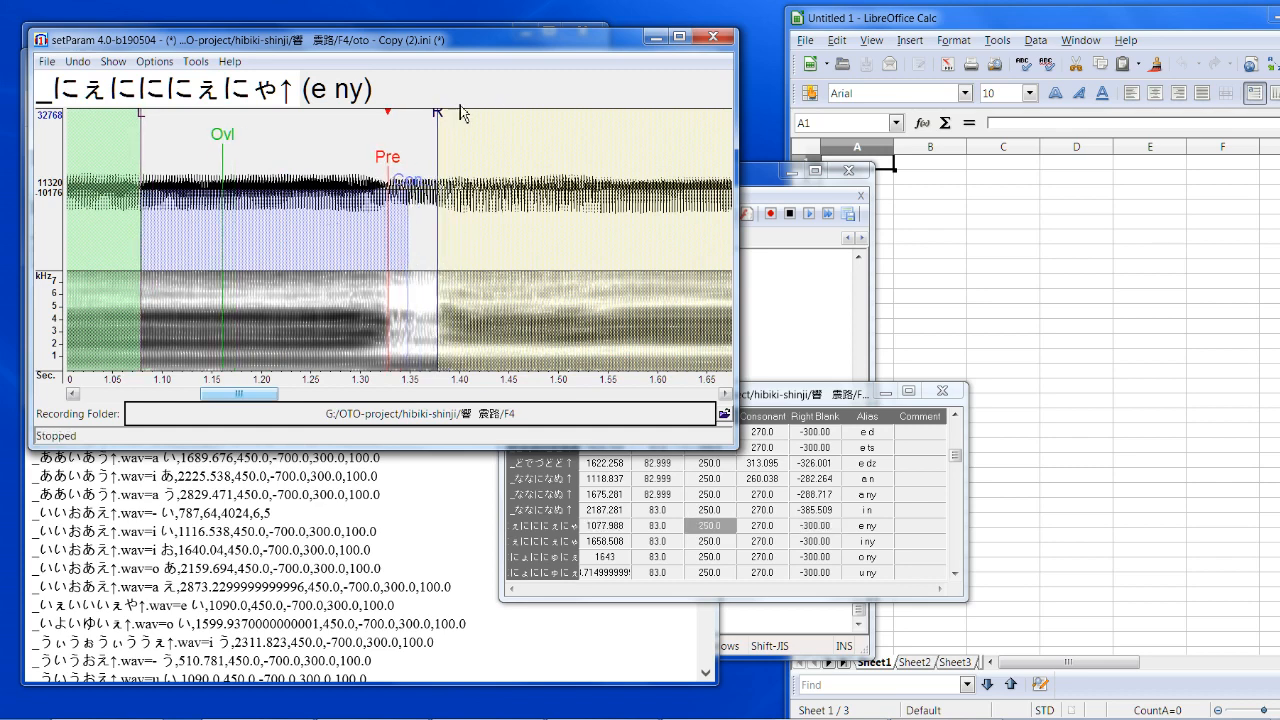
mouse_move(440, 118)
mouse_down()
mouse_move(402, 167)
mouse_move(424, 205)
mouse_up()
key(Down)
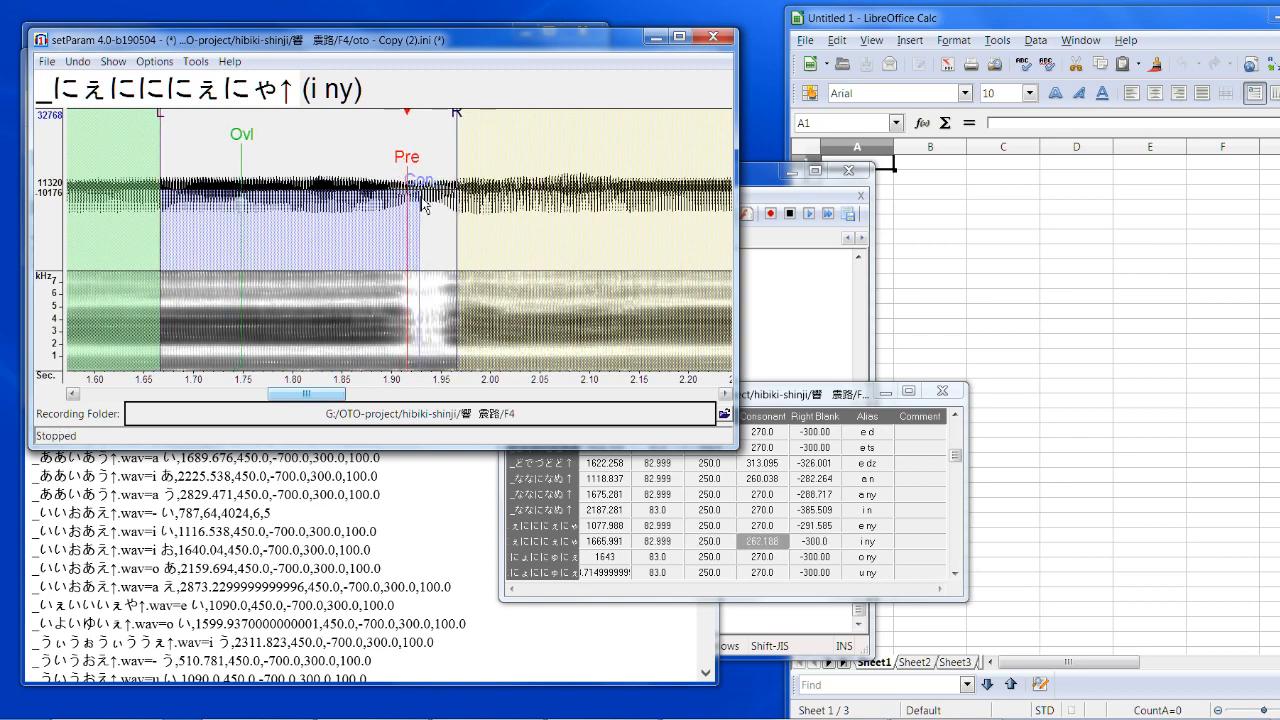
Step: Set i ny's right blank to about -284, and shift the left blanks of o ny to about 1686 and u ny to about 2859
mouse_move(460, 126)
mouse_down()
mouse_move(425, 165)
mouse_move(446, 176)
mouse_up()
key(Down)
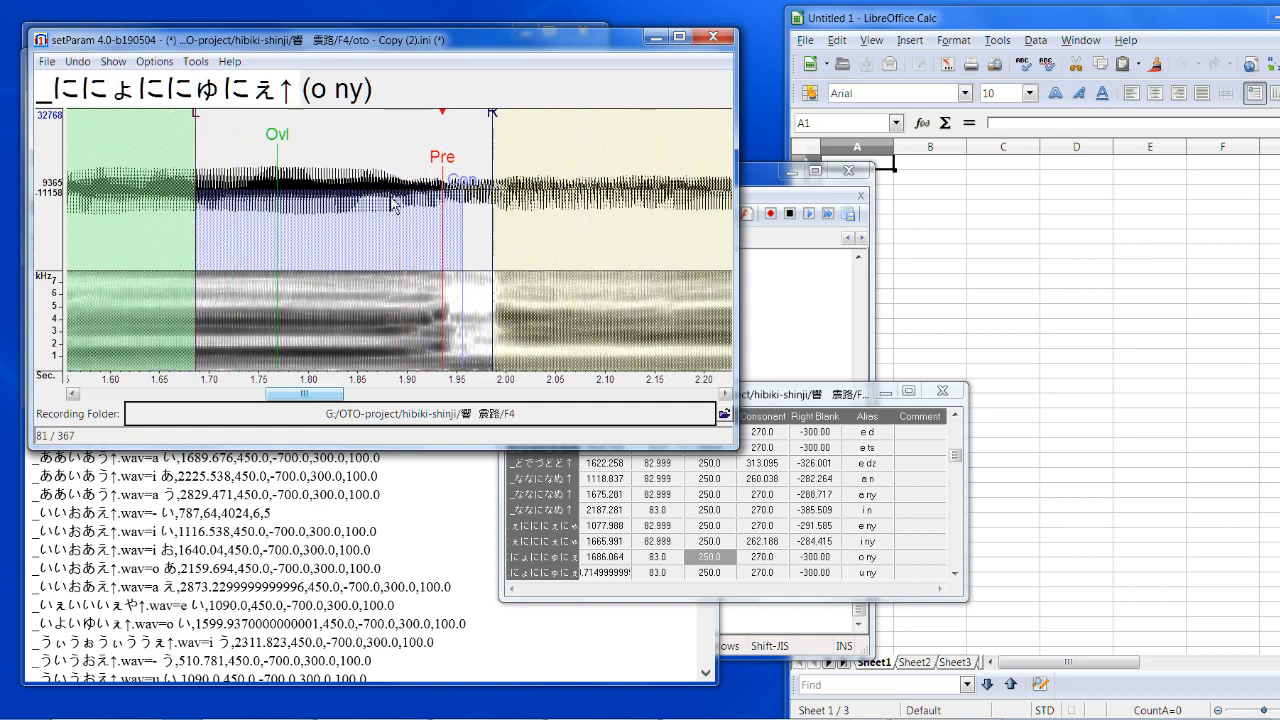
key(Down)
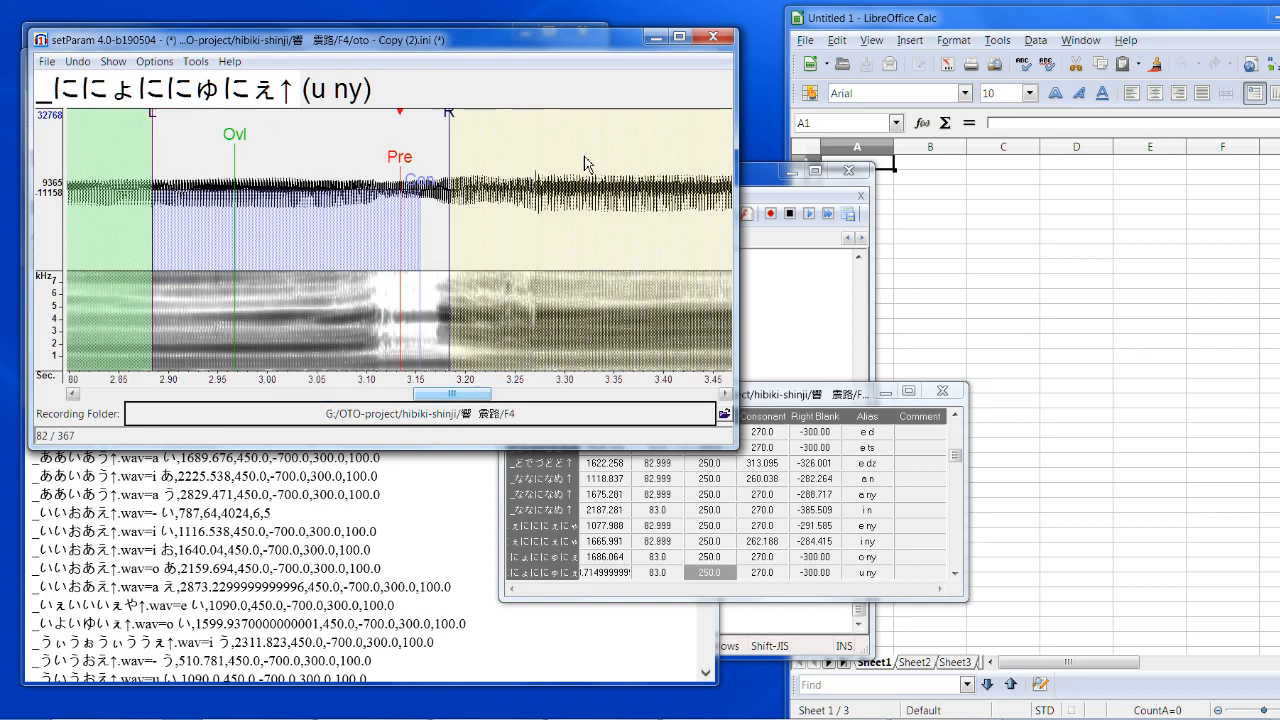
drag(422, 165, 398, 166)
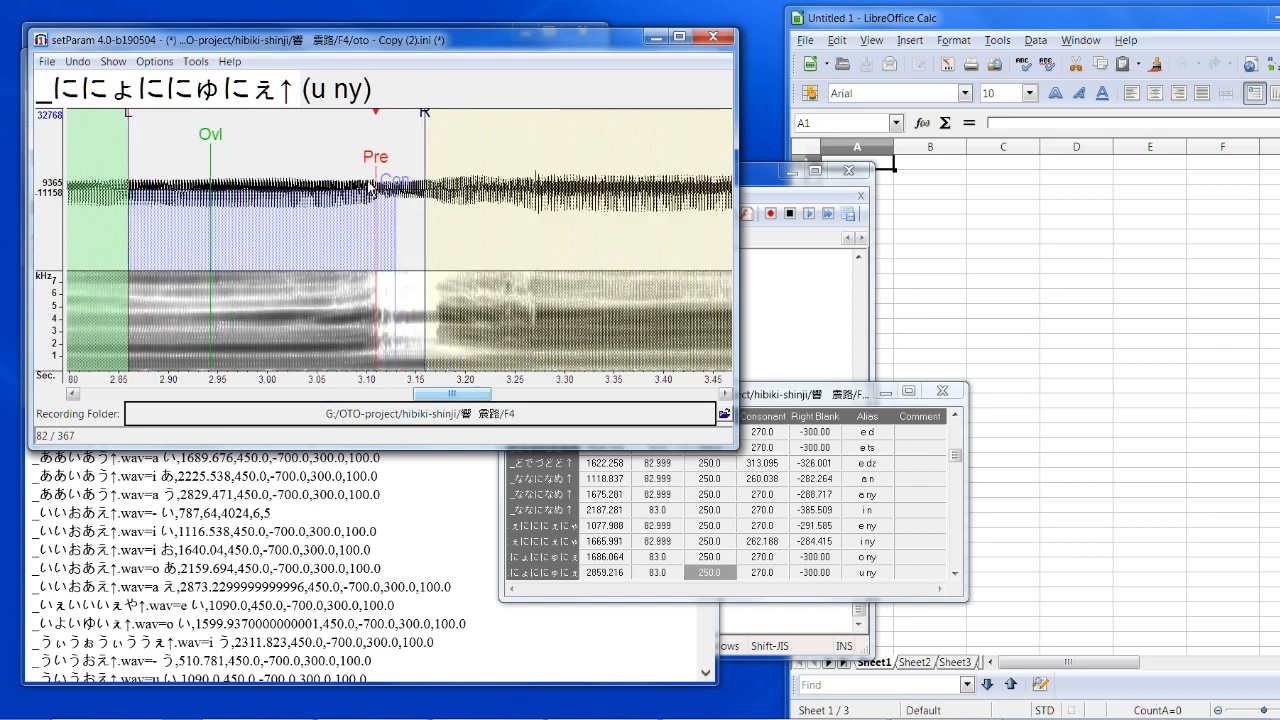
Step: Shift u n's markers to left blank about 2838 and right blank -348, and o n's to left blank 2876 and right blank -304
key(Down)
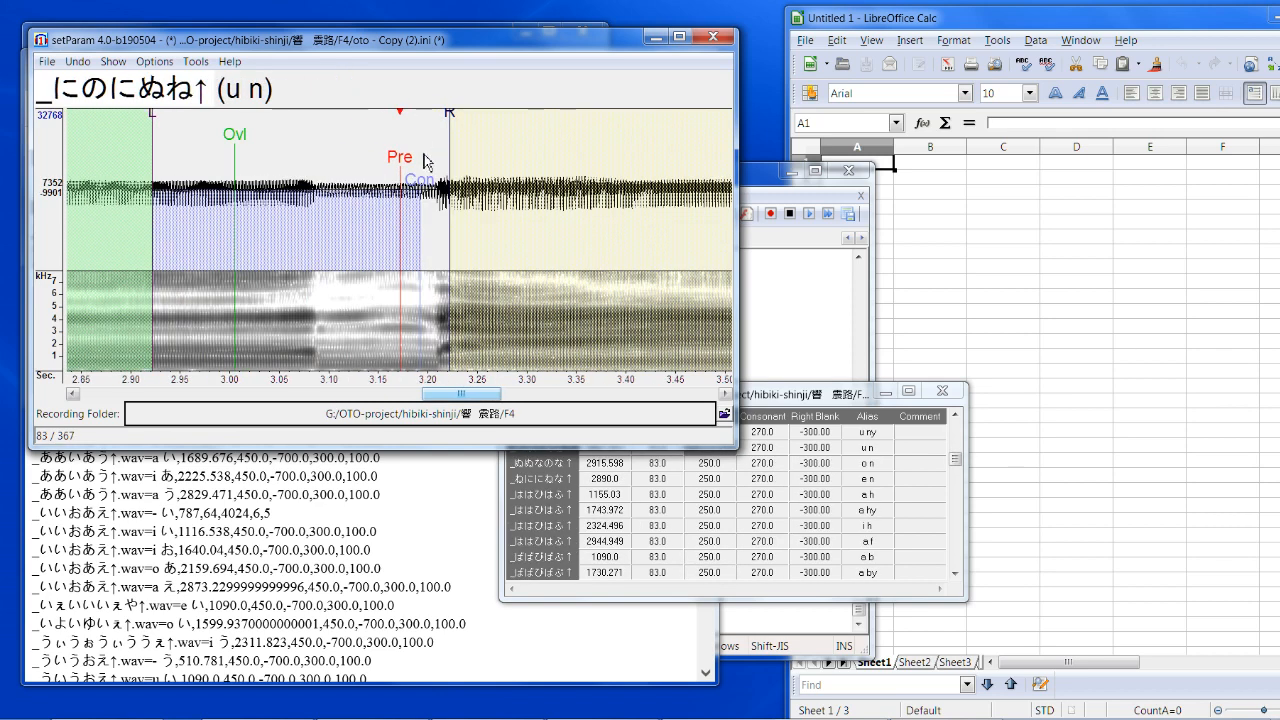
drag(414, 168, 322, 195)
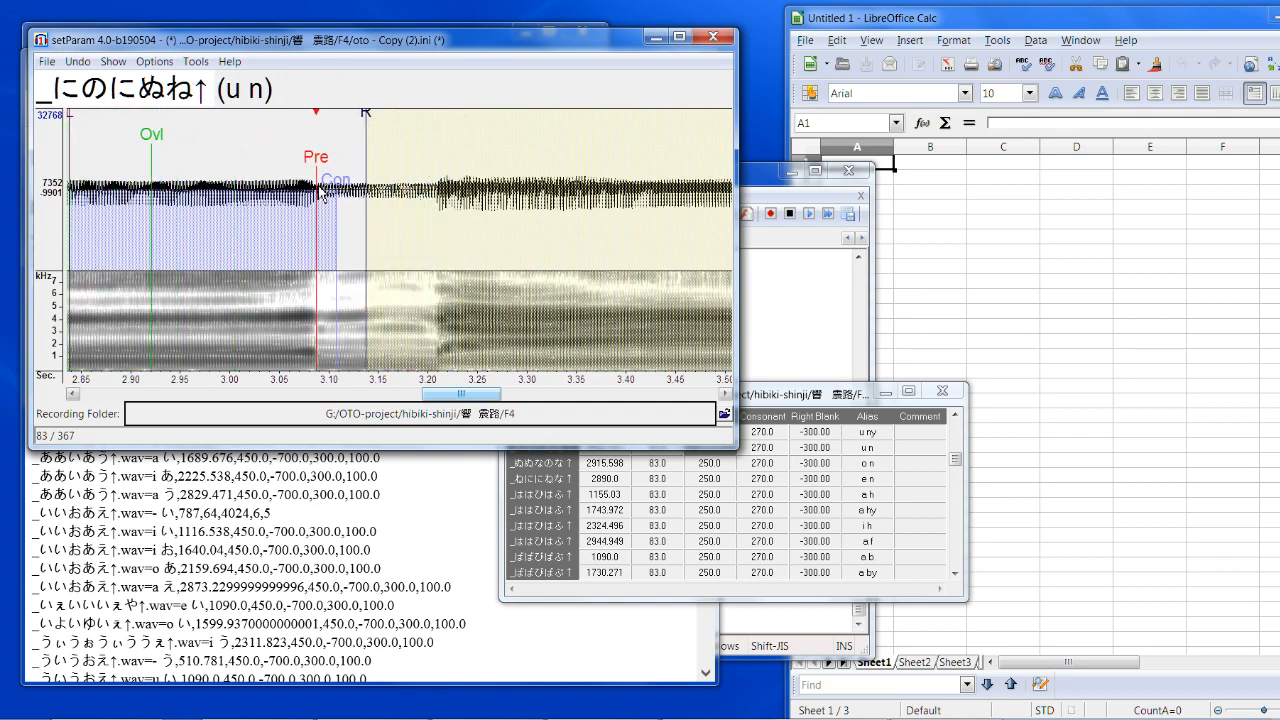
drag(366, 126, 418, 130)
key(Down)
drag(410, 175, 358, 174)
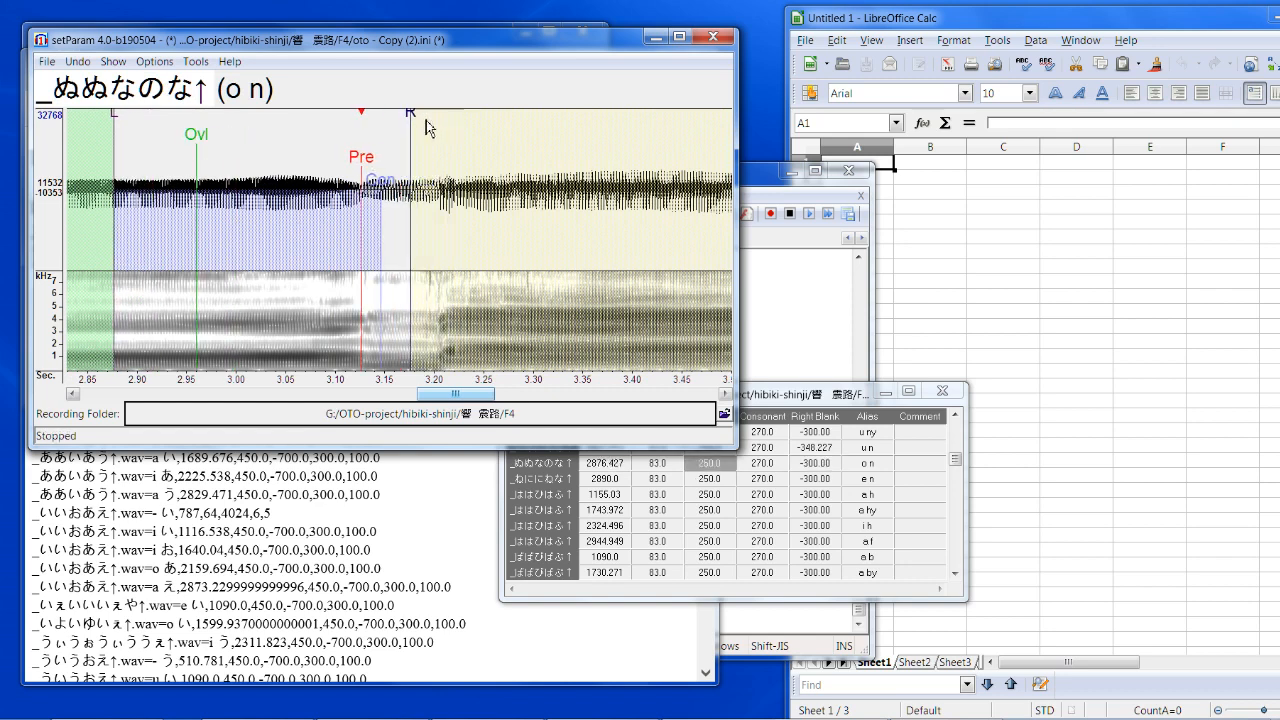
drag(411, 127, 418, 127)
Step: Shift e n's markers to left blank about 2829 and right blank -335, and a h's to left blank 1096 and right blank -325
key(Down)
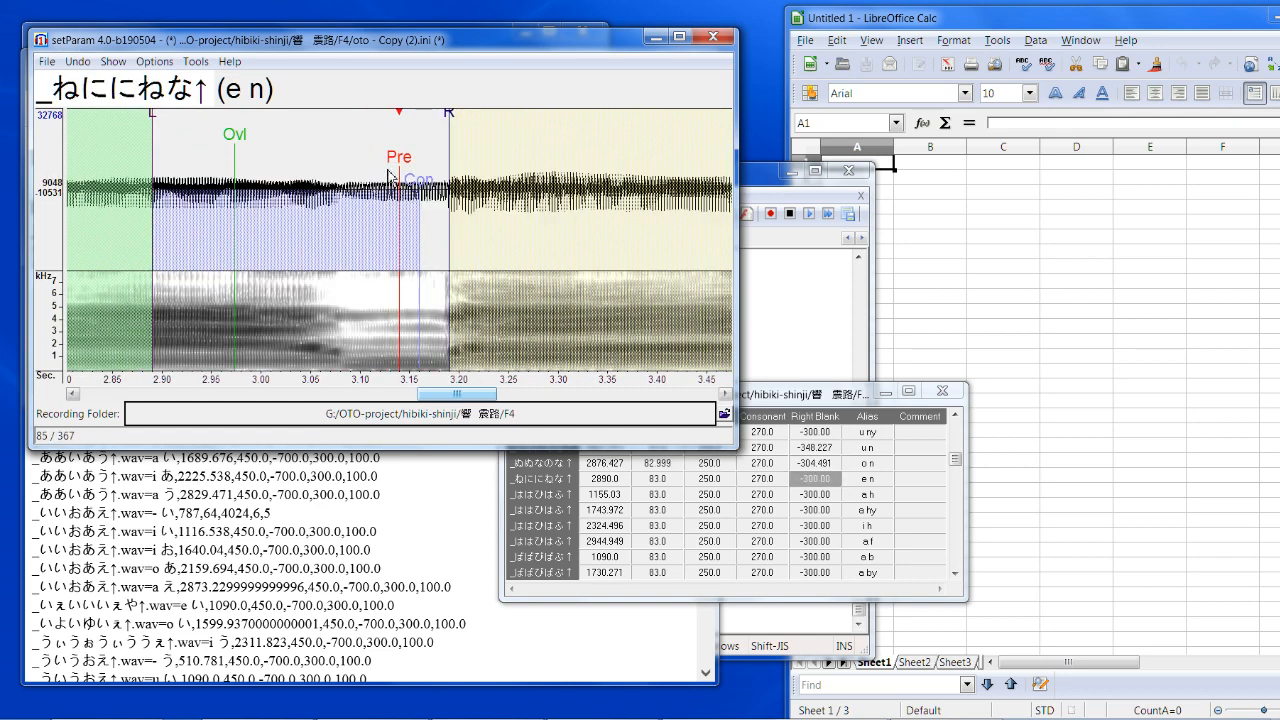
drag(405, 178, 338, 176)
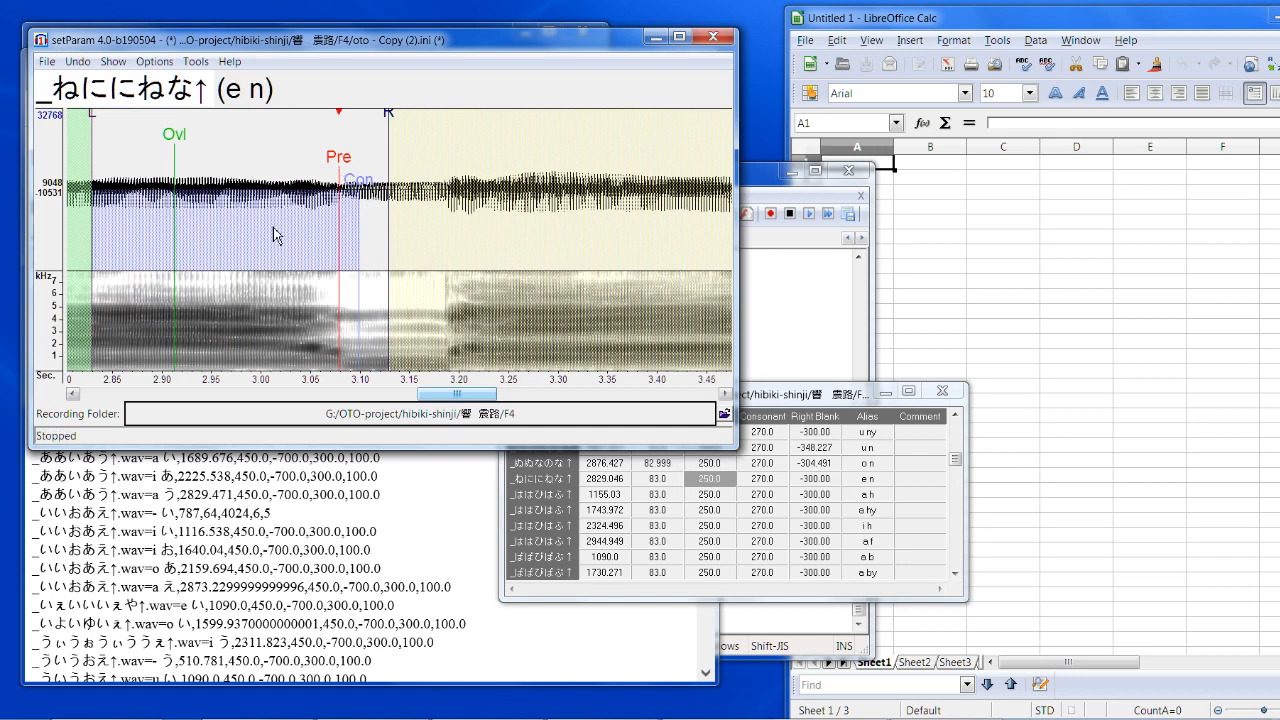
drag(389, 113, 425, 122)
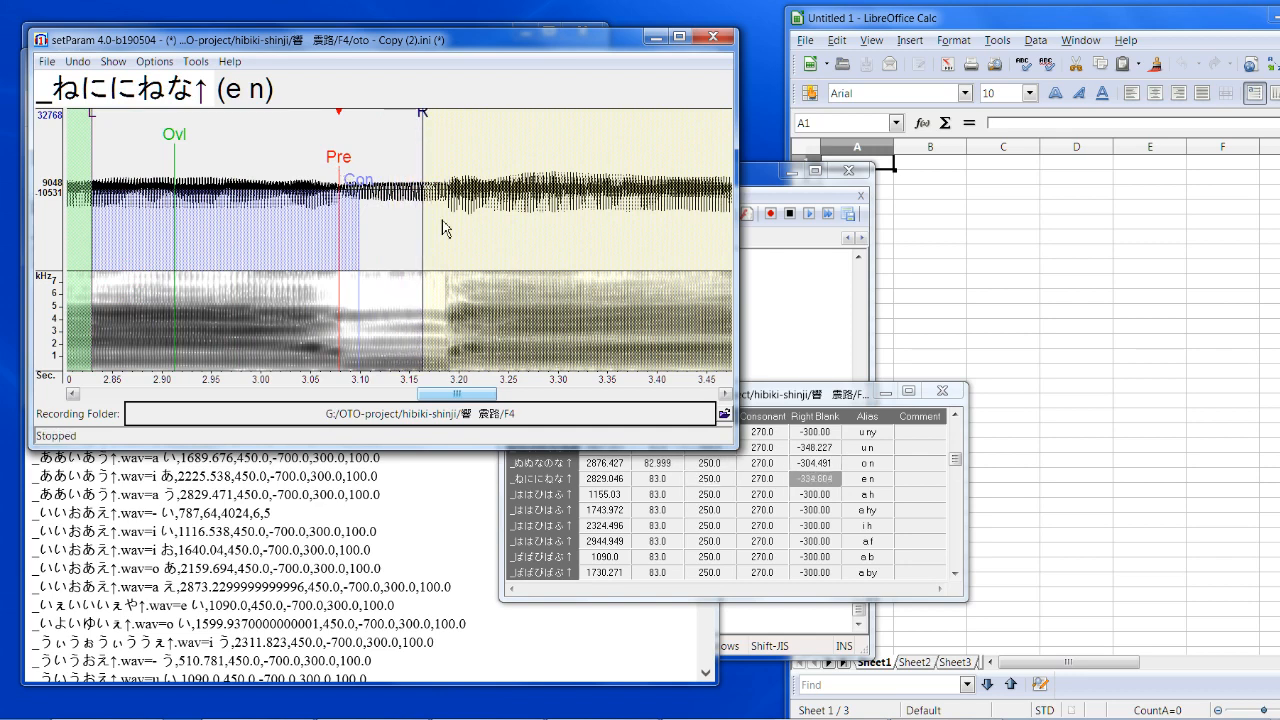
key(Down)
drag(404, 176, 339, 166)
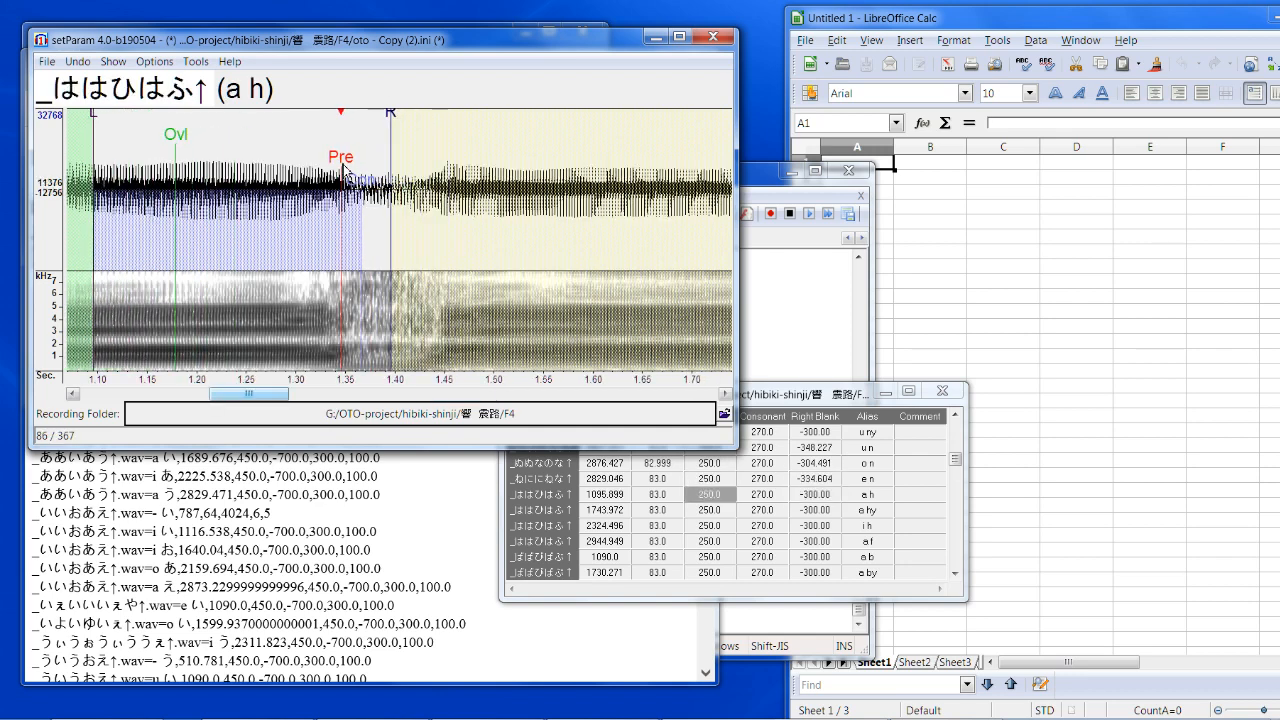
drag(395, 119, 417, 120)
Step: Recheck e n and a h, and shift a hy's markers to left blank about 1695 and right blank about -324
key(Down)
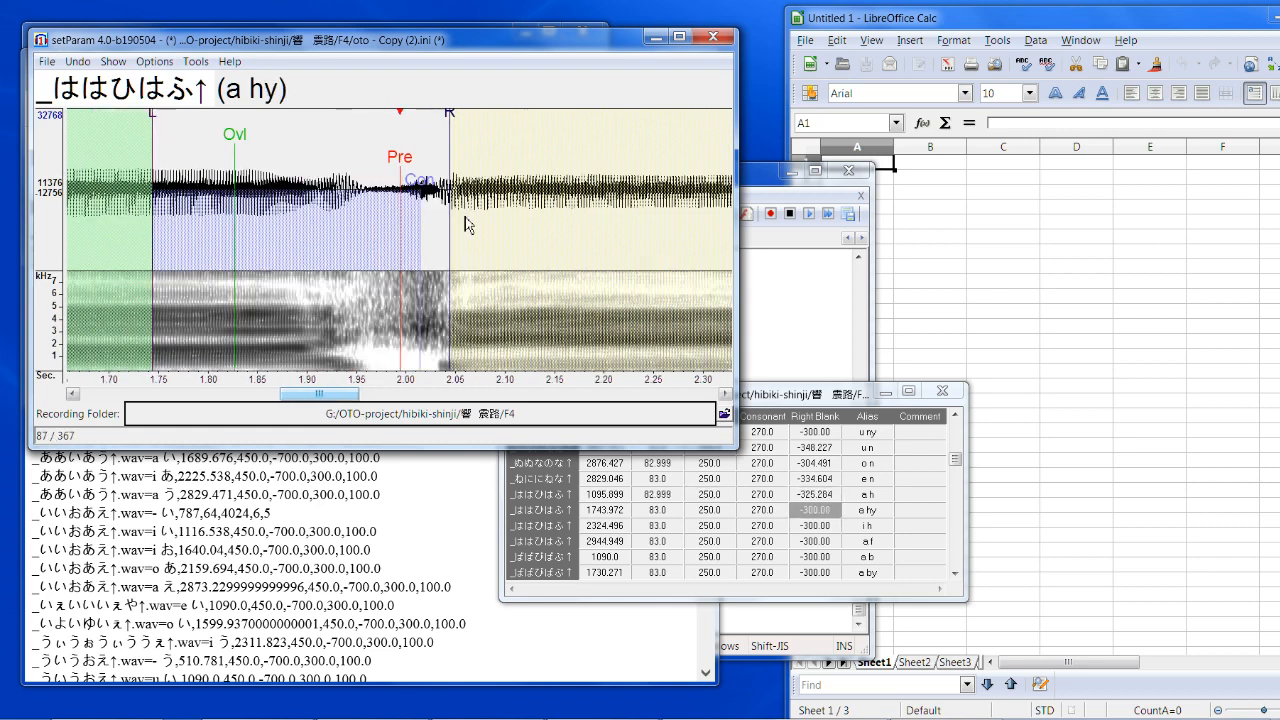
key(Up)
key(Up)
key(Down)
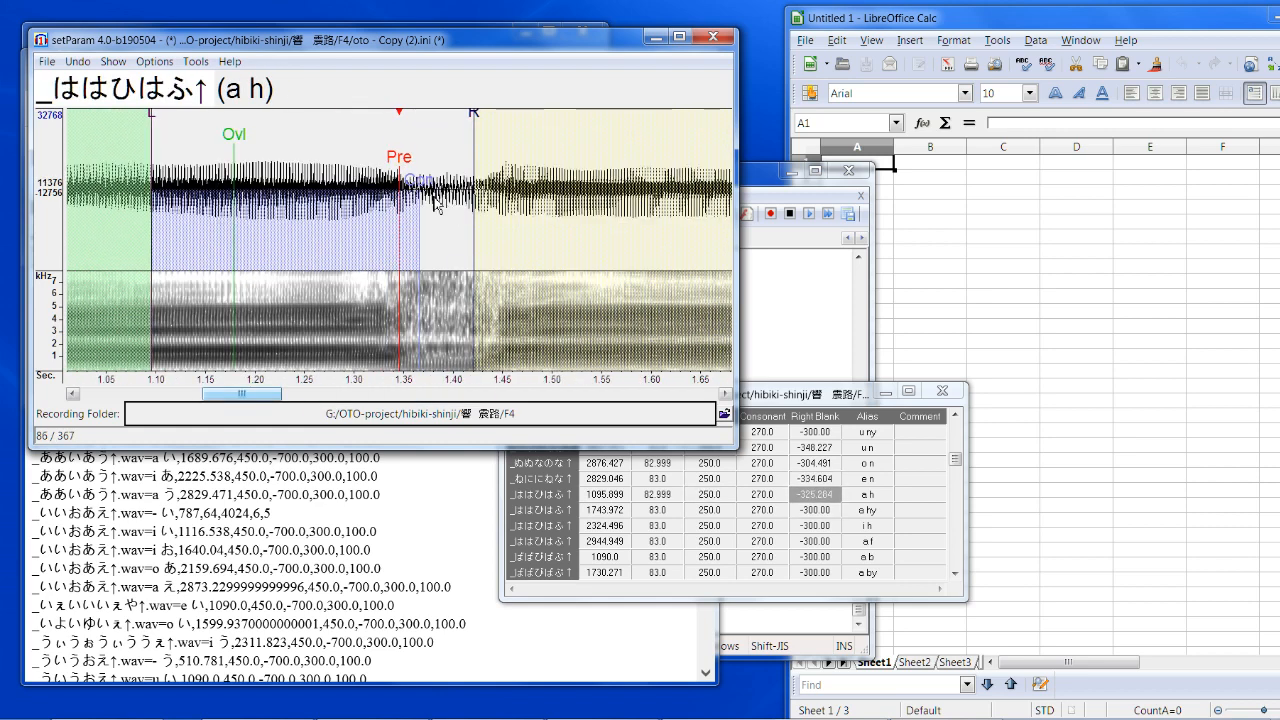
key(Up)
key(Down)
key(Down)
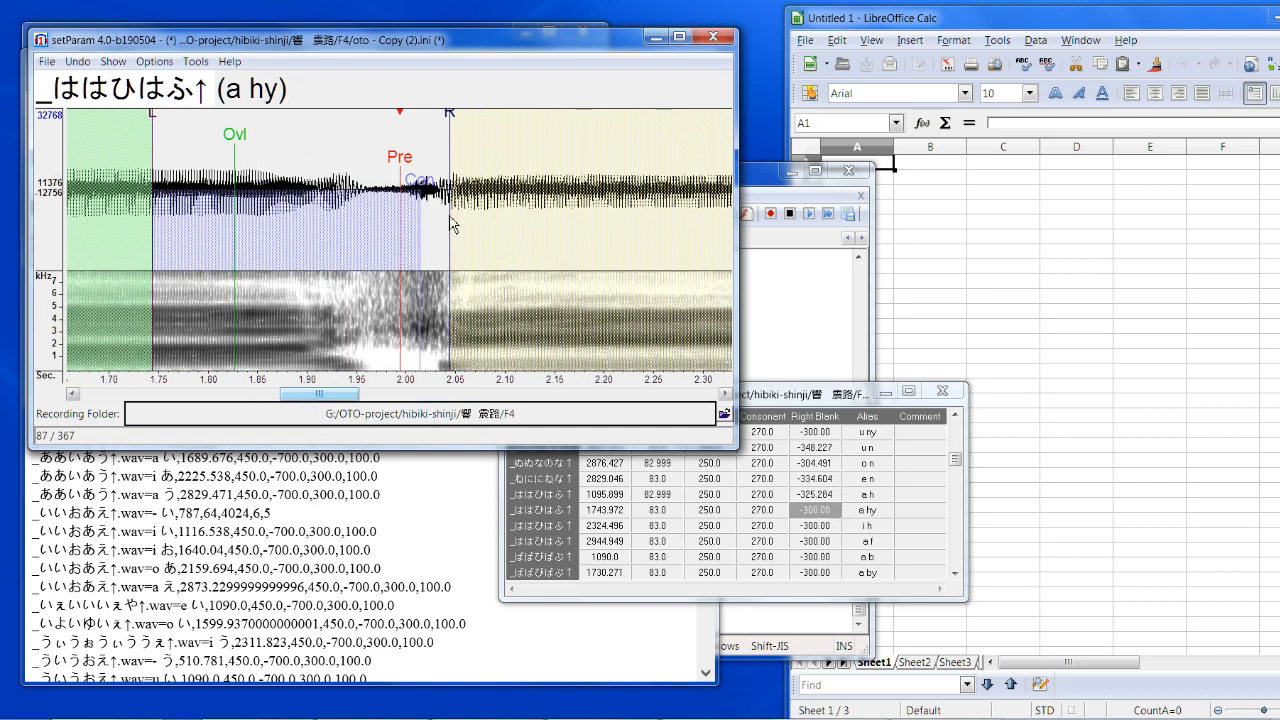
mouse_move(400, 157)
mouse_down()
mouse_move(356, 157)
mouse_move(353, 174)
mouse_up()
click(290, 214)
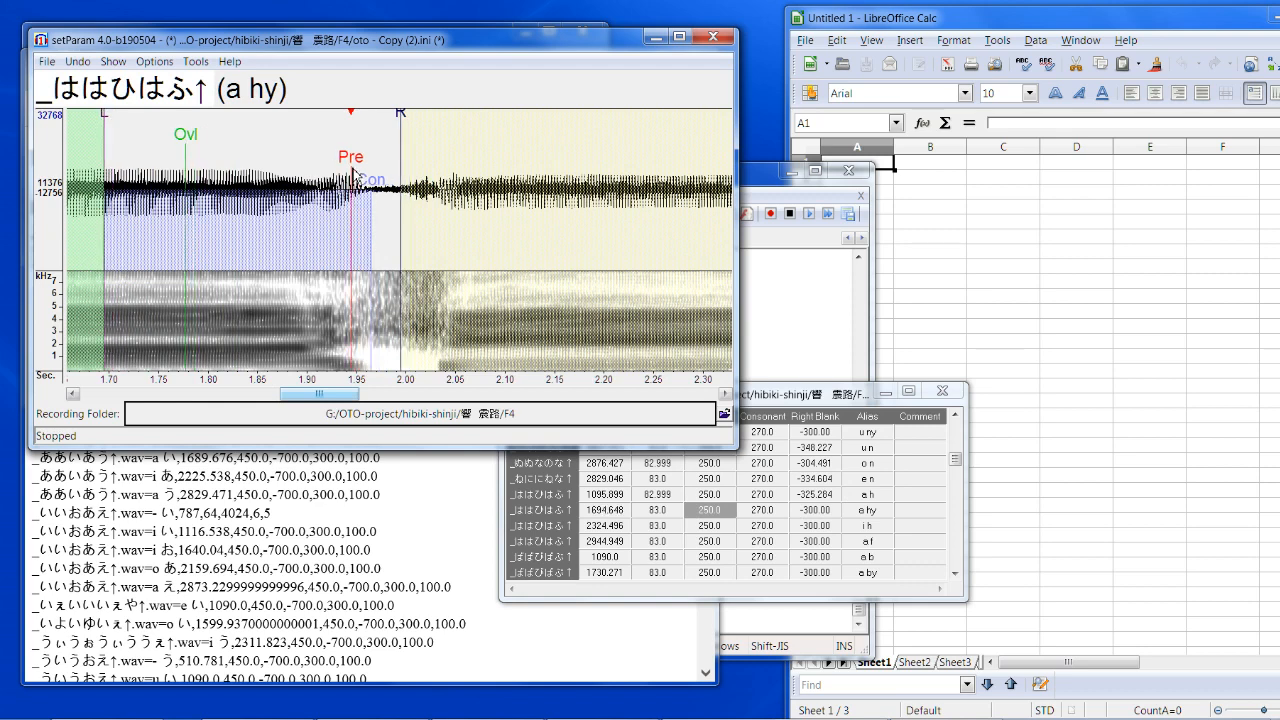
drag(402, 124, 426, 121)
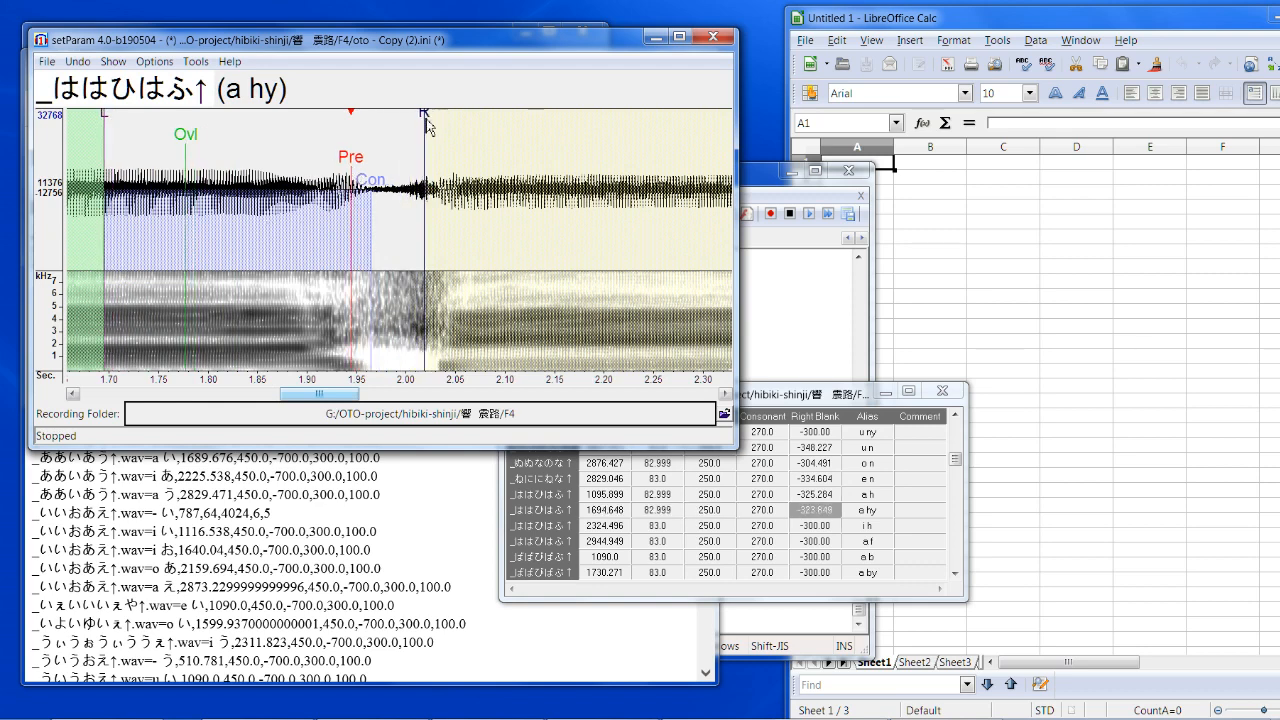
Step: Shift i h's markers to left blank about 2269 and right blank -323, and a f's to left blank 2893 and right blank -325
key(Down)
drag(400, 170, 346, 184)
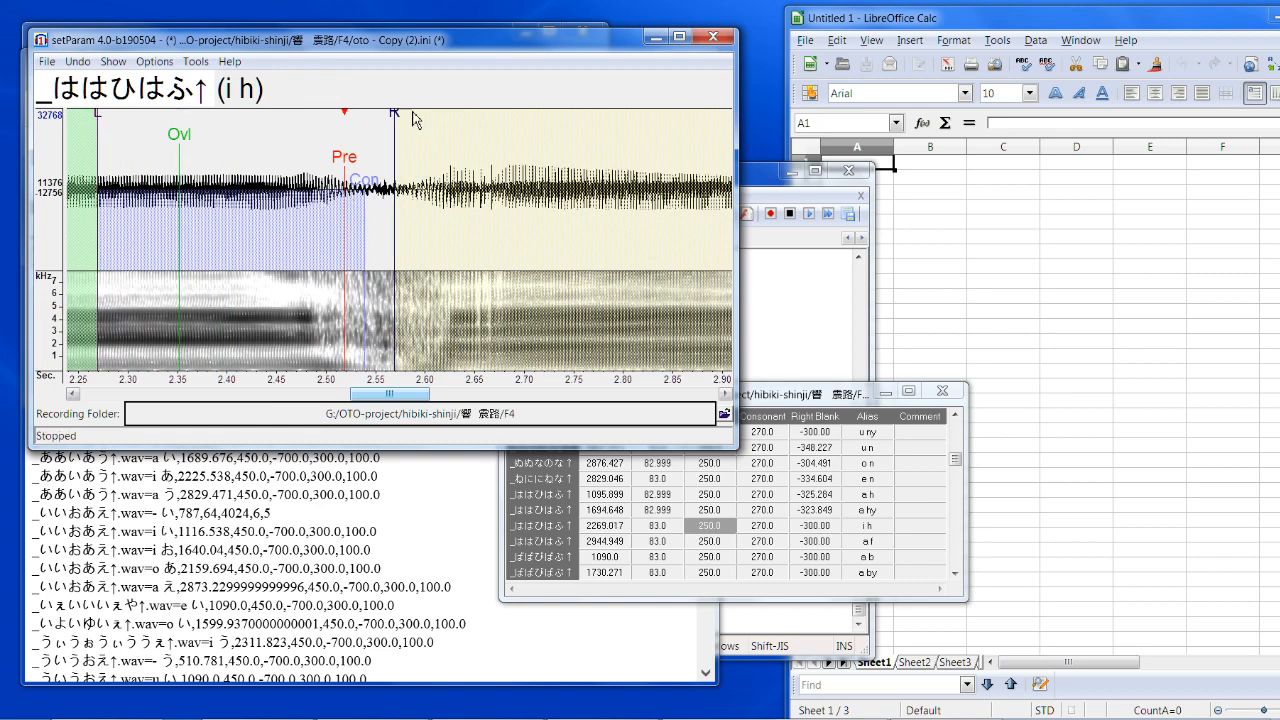
mouse_move(397, 118)
mouse_down()
mouse_move(424, 125)
mouse_move(404, 168)
mouse_move(348, 172)
mouse_up()
key(Down)
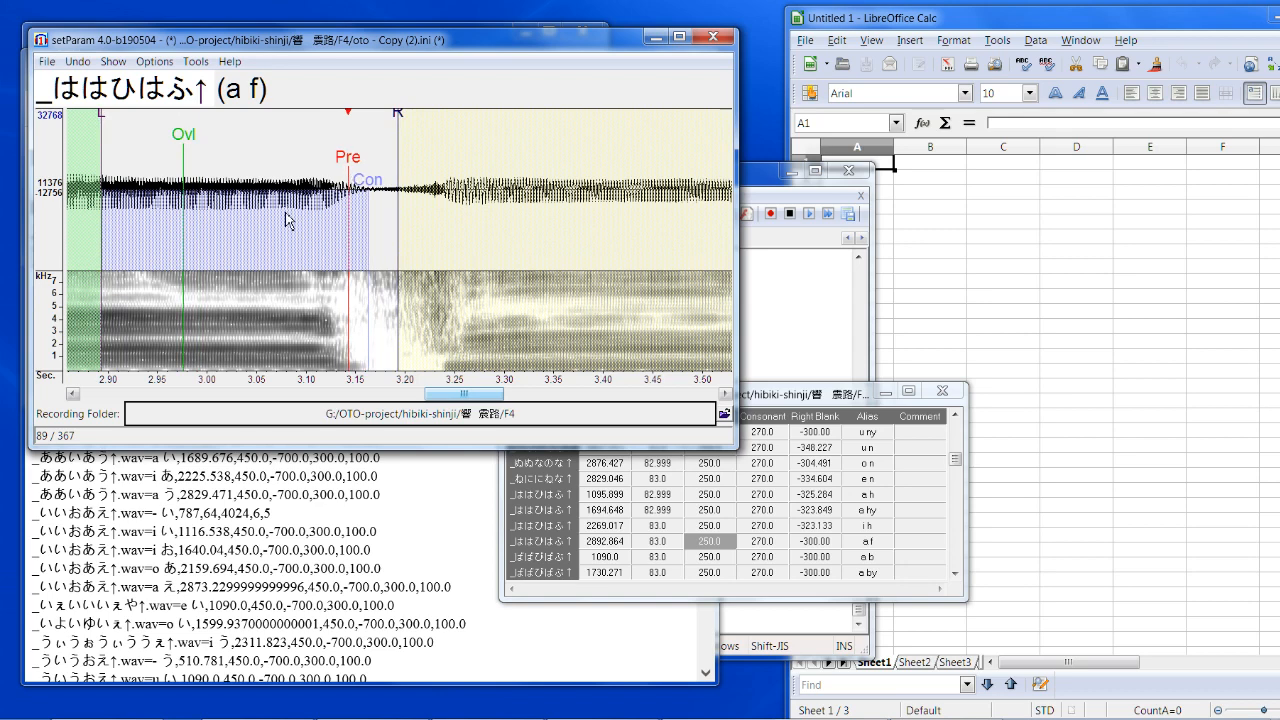
mouse_move(399, 116)
mouse_down()
mouse_move(425, 120)
mouse_move(404, 170)
mouse_up()
Step: Shift a b's markers to left blank about 1091 and right blank -286, and a by's left blank to about 1674
key(Down)
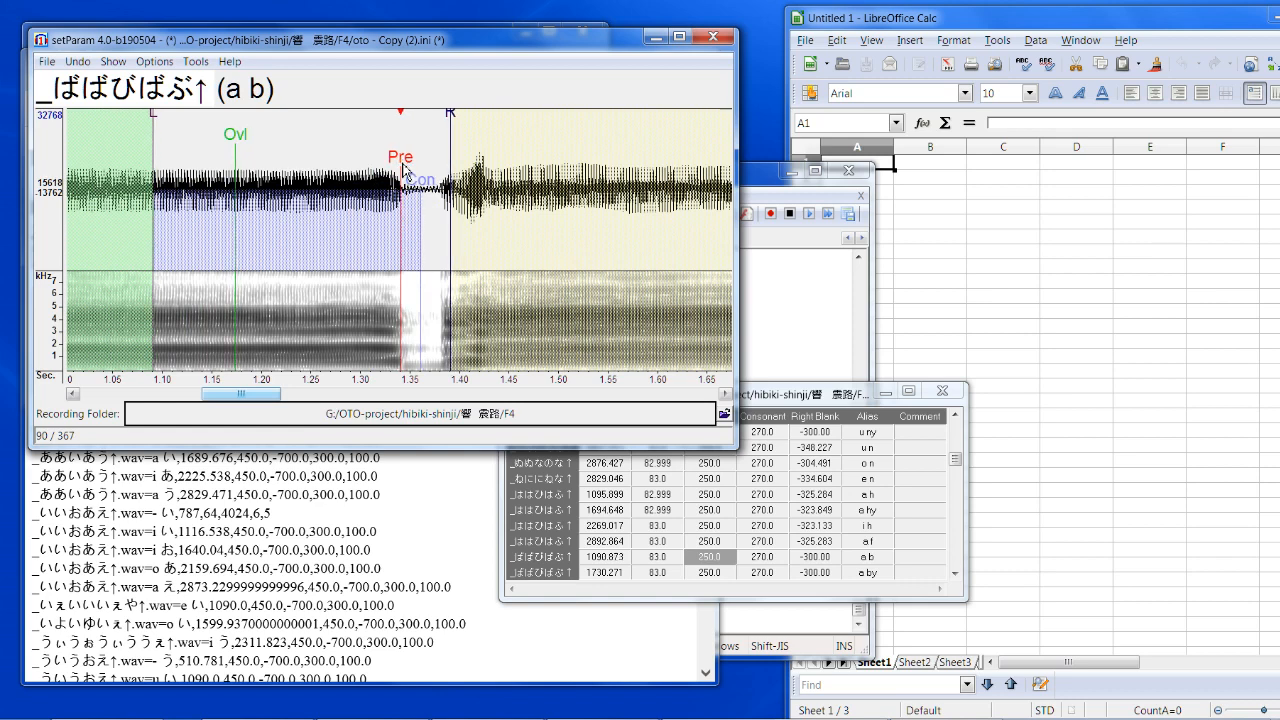
drag(451, 118, 436, 126)
key(Down)
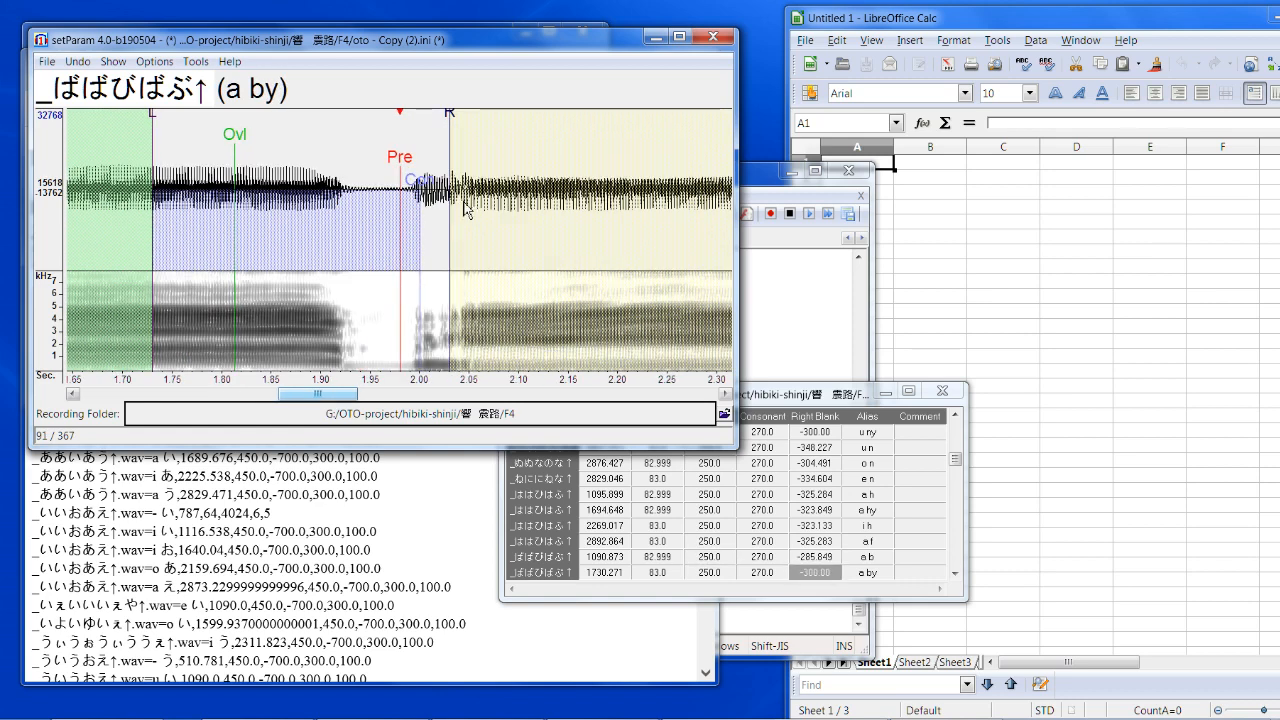
drag(404, 185, 346, 257)
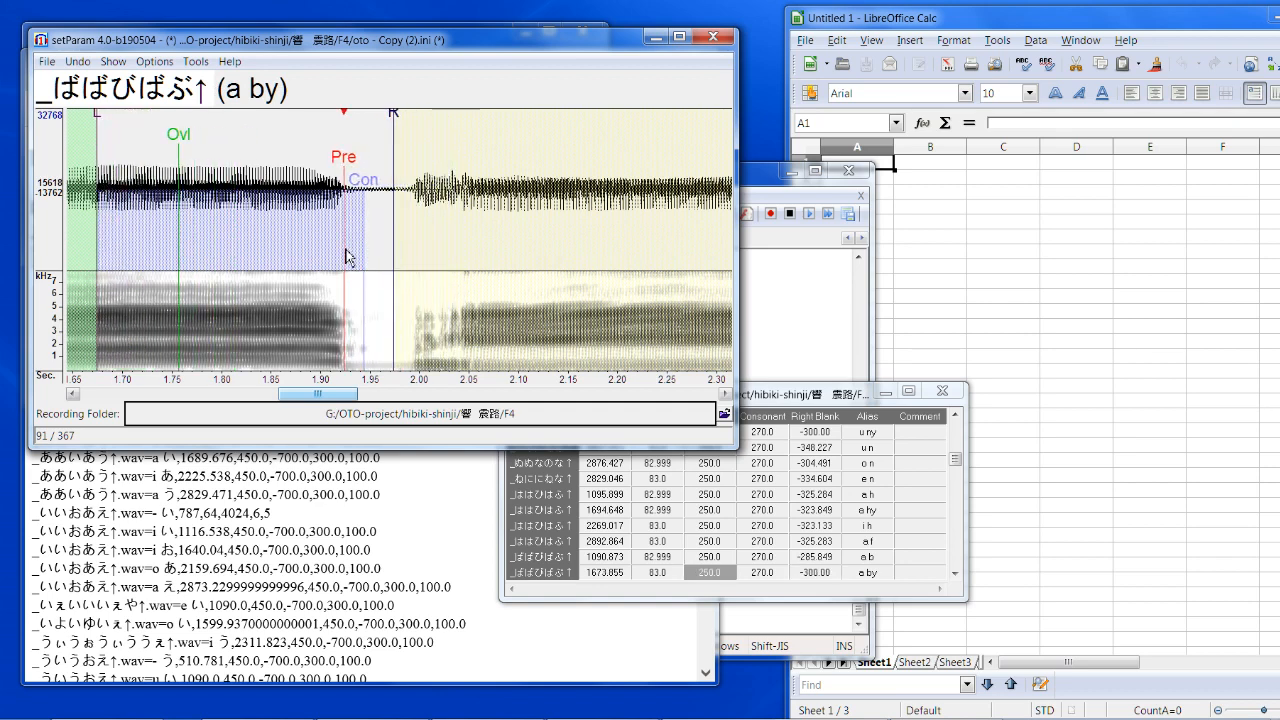
Step: Shift i b's markers to left blank about 2260, consonant 291 and right blank -338
key(Down)
drag(402, 162, 334, 157)
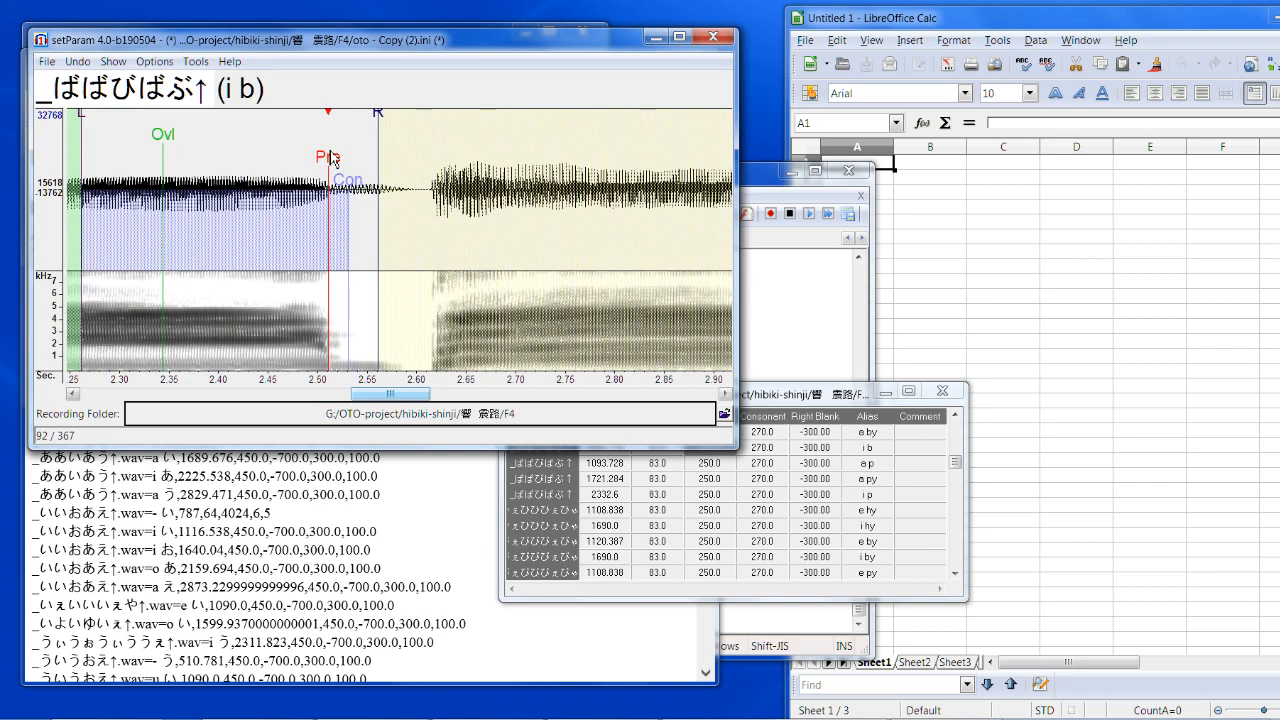
drag(380, 122, 415, 125)
click(368, 190)
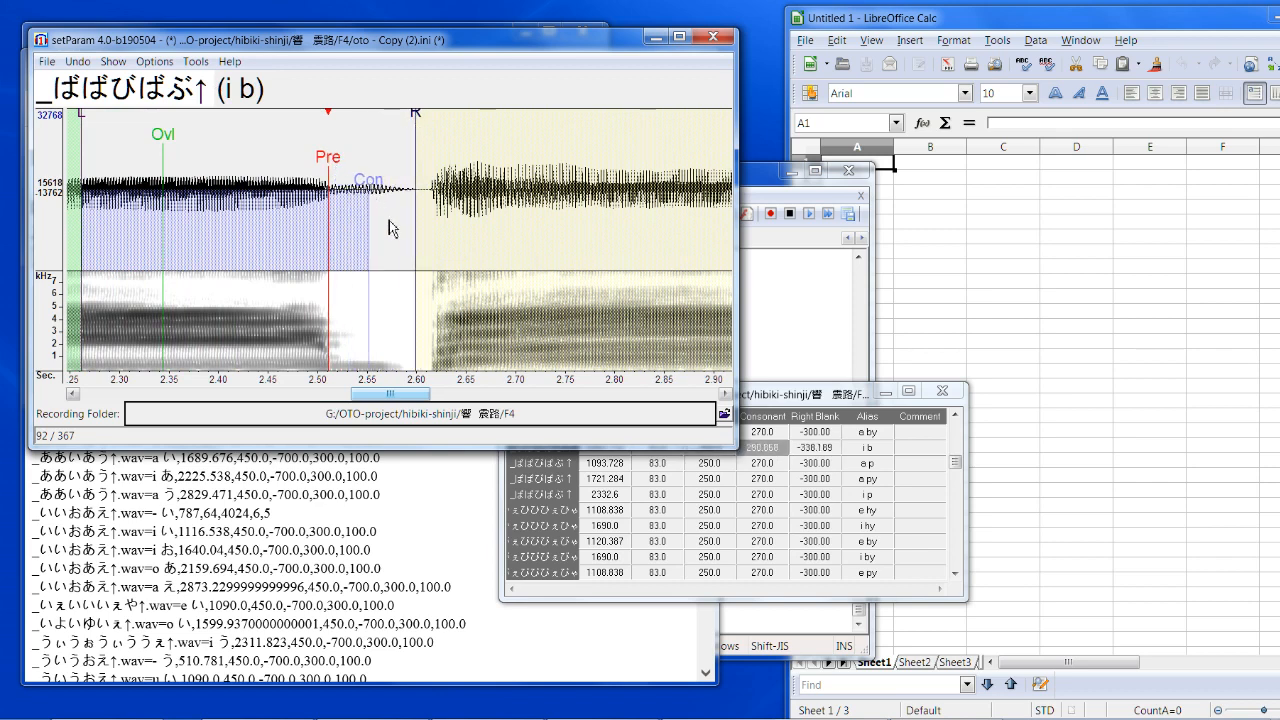
Step: Shift a p's markers to left blank about 1054, consonant 286 and right blank -330
key(Down)
drag(416, 168, 366, 170)
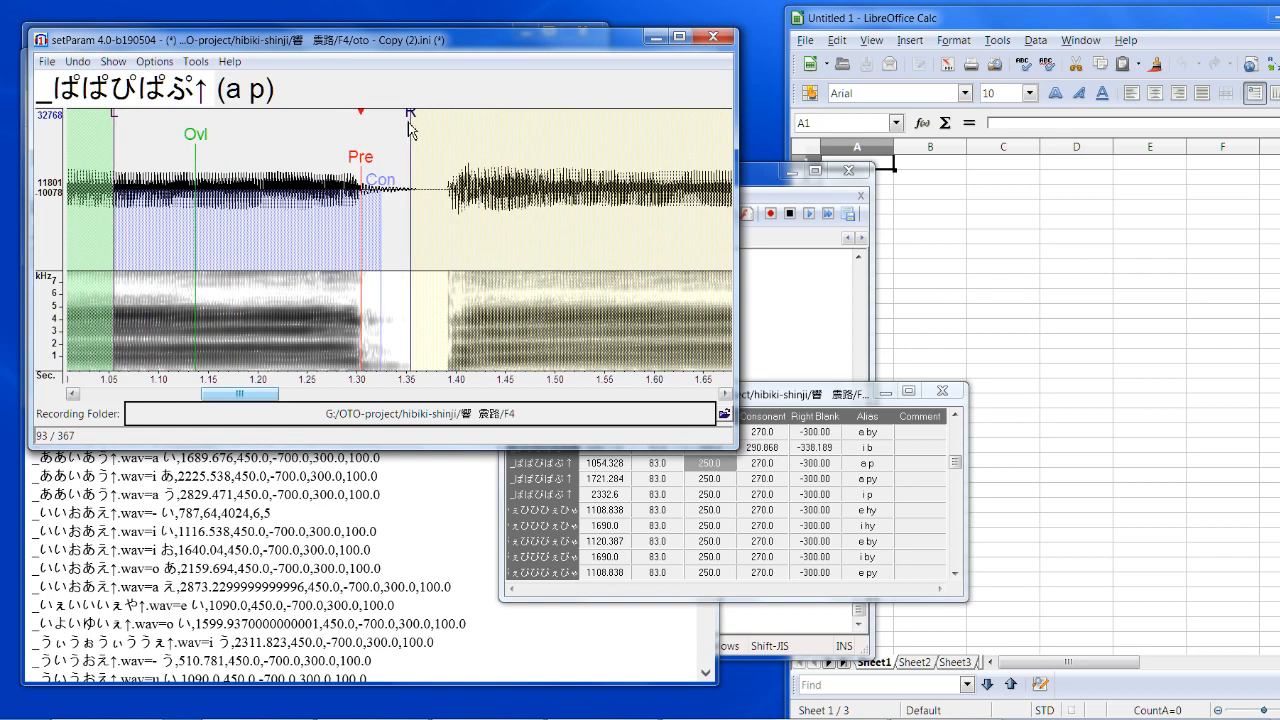
drag(409, 125, 439, 125)
click(397, 190)
Step: Shift a py's markers to left blank about 1667, consonant 294, right blank -331, and i p's to left blank 2265, consonant 291, right blank -321
key(Down)
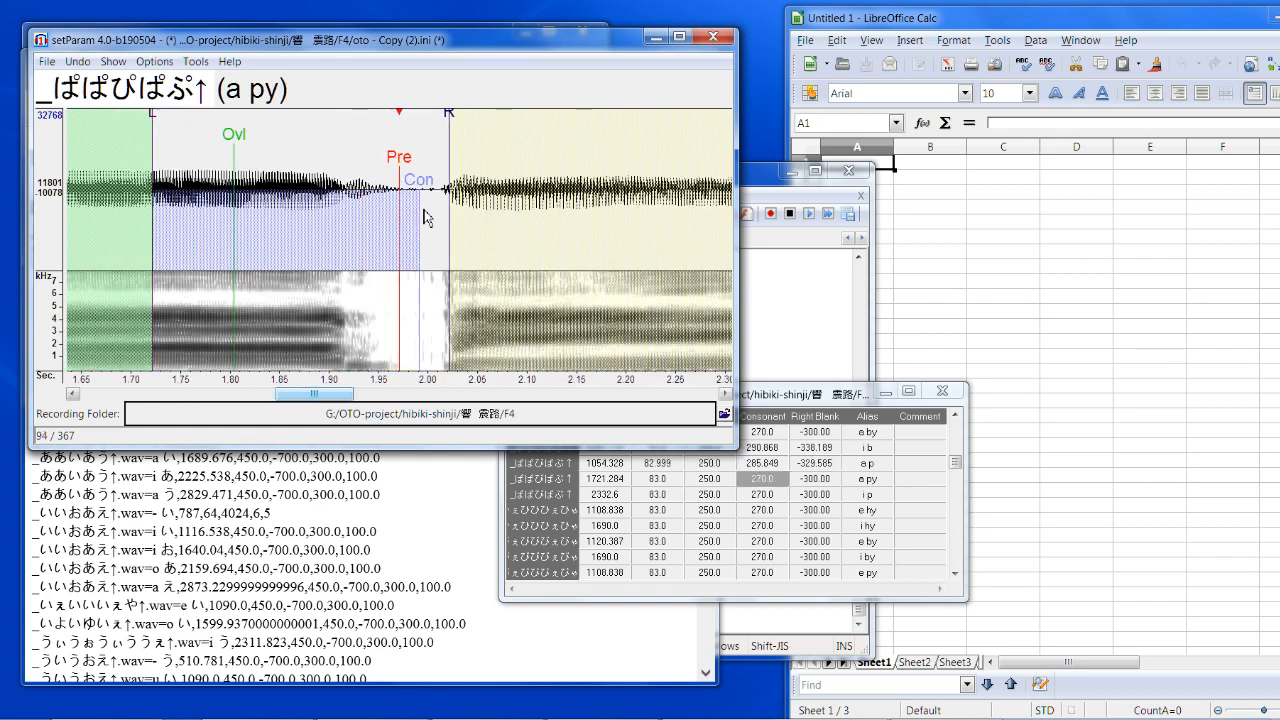
drag(399, 170, 348, 178)
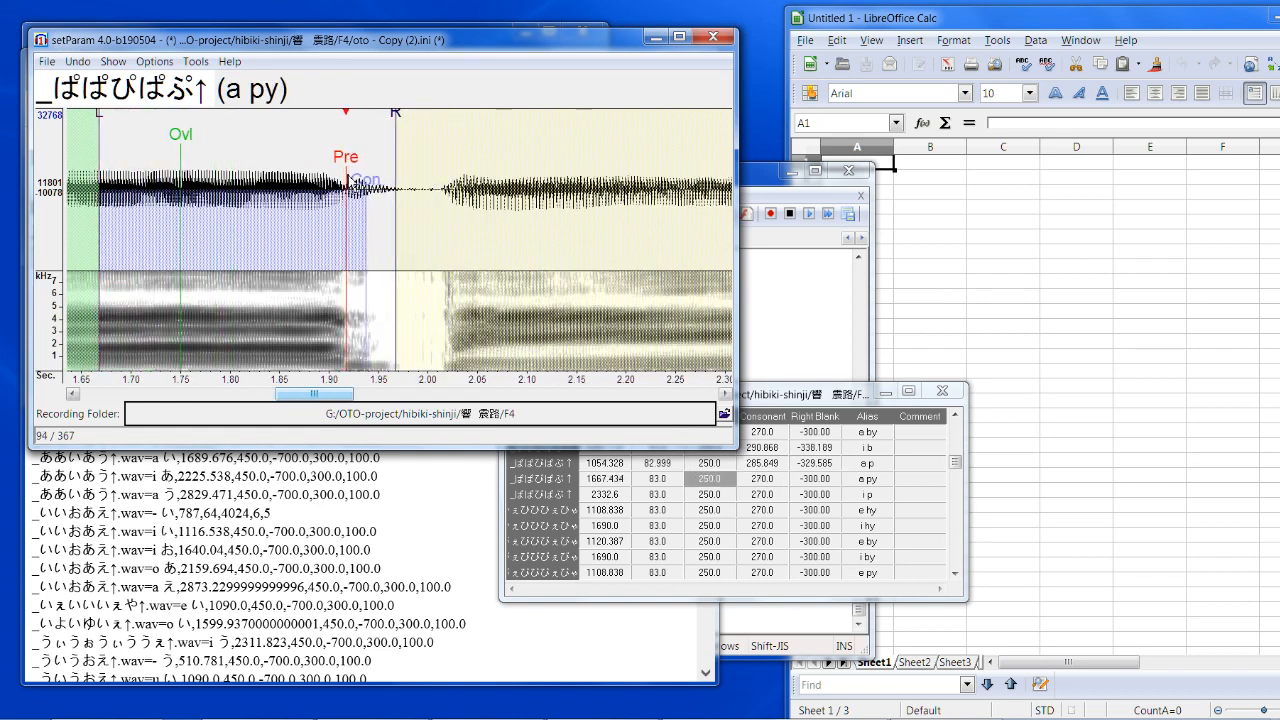
drag(398, 122, 427, 125)
mouse_move(376, 189)
mouse_down()
mouse_move(390, 190)
mouse_move(338, 190)
mouse_up()
key(Down)
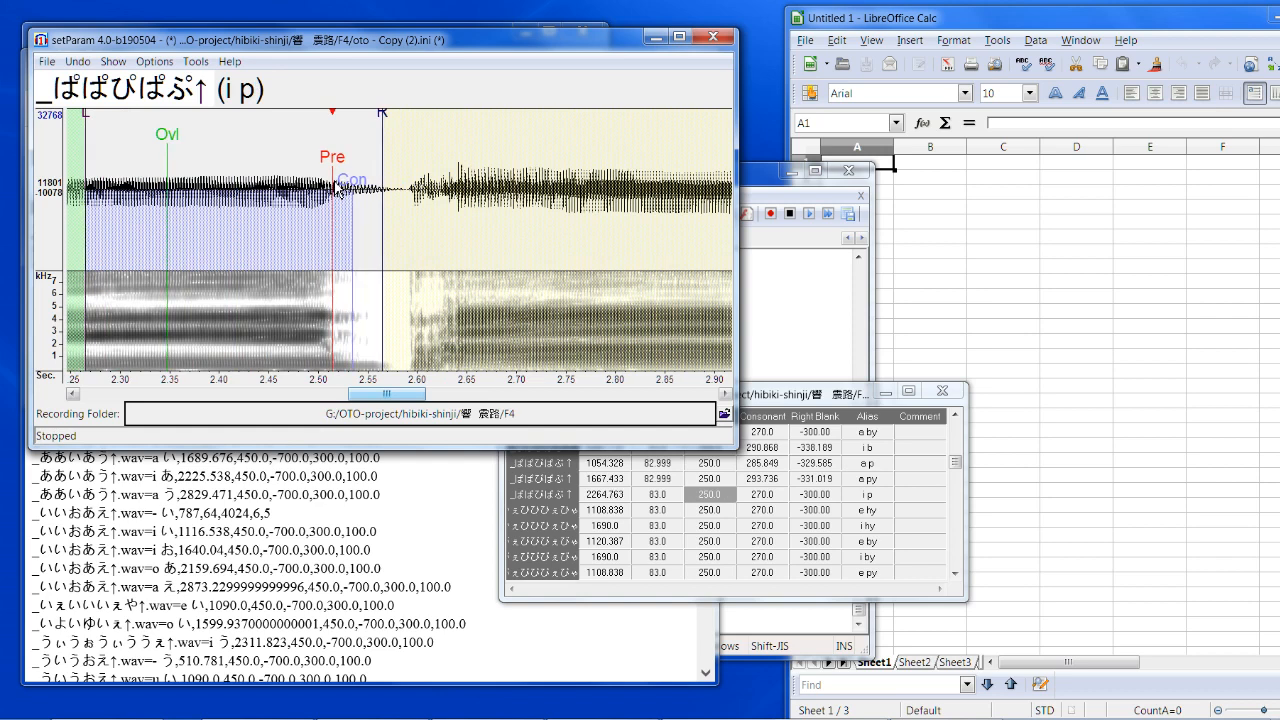
drag(398, 142, 401, 121)
mouse_move(370, 184)
mouse_down()
mouse_move(378, 193)
mouse_move(374, 172)
mouse_move(361, 174)
mouse_up()
Step: Shift e hy's markers to left blank about 1071, consonant 280, right blank -329, and i hy's to left blank 1664, consonant 271, right blank -312
key(Down)
drag(416, 117, 444, 128)
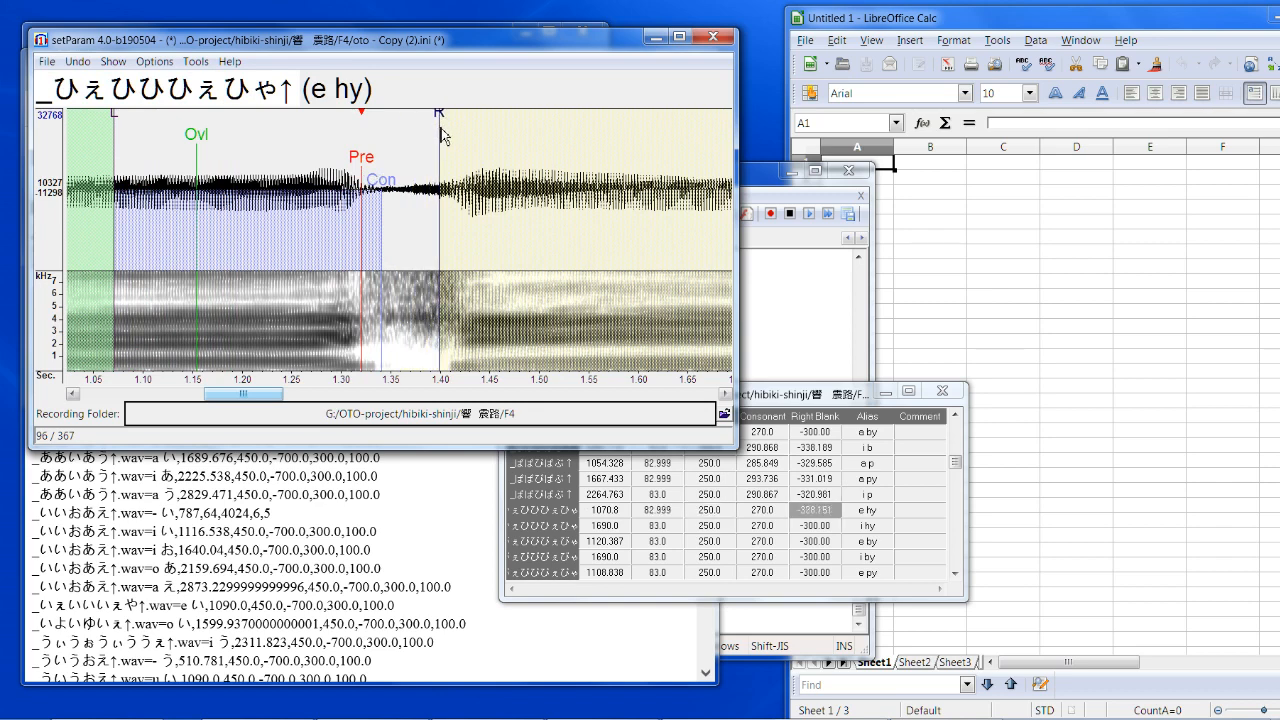
drag(386, 198, 376, 173)
key(Down)
drag(431, 122, 434, 138)
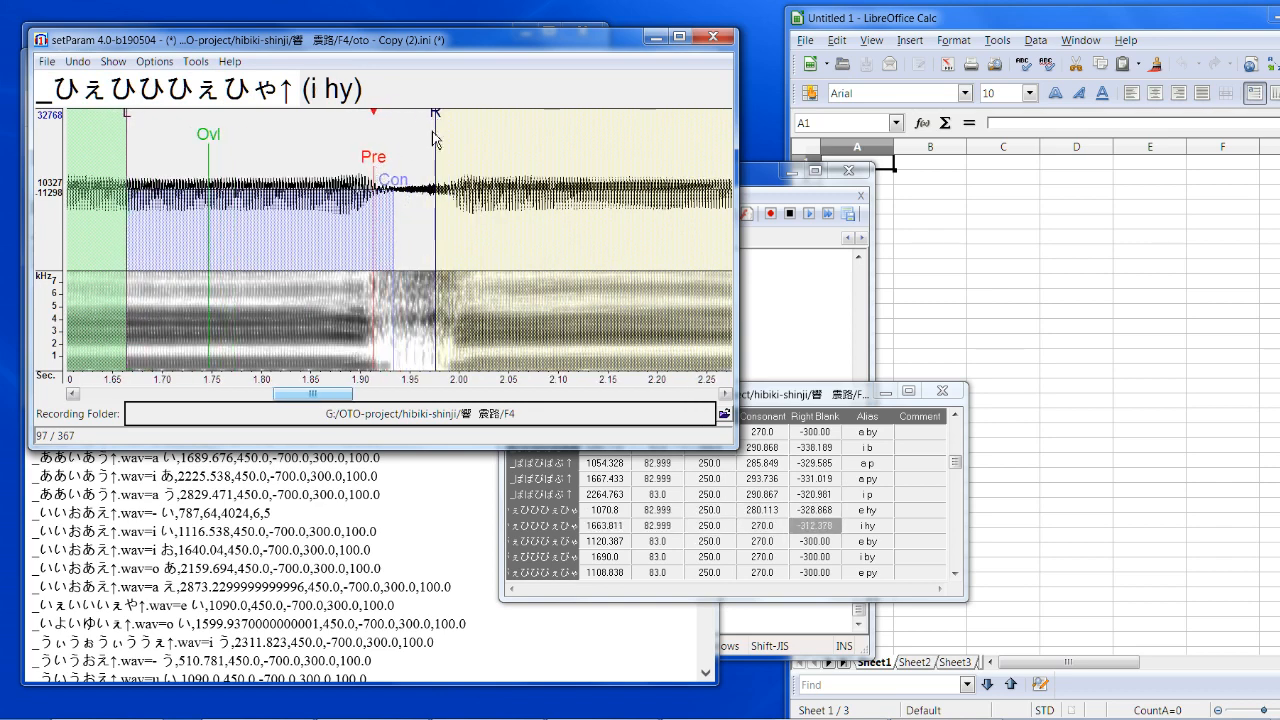
drag(398, 194, 381, 181)
Step: Shift e by's markers to left blank about 1099 and right blank -296, and i by's to left blank 1665 and right blank -310
key(Down)
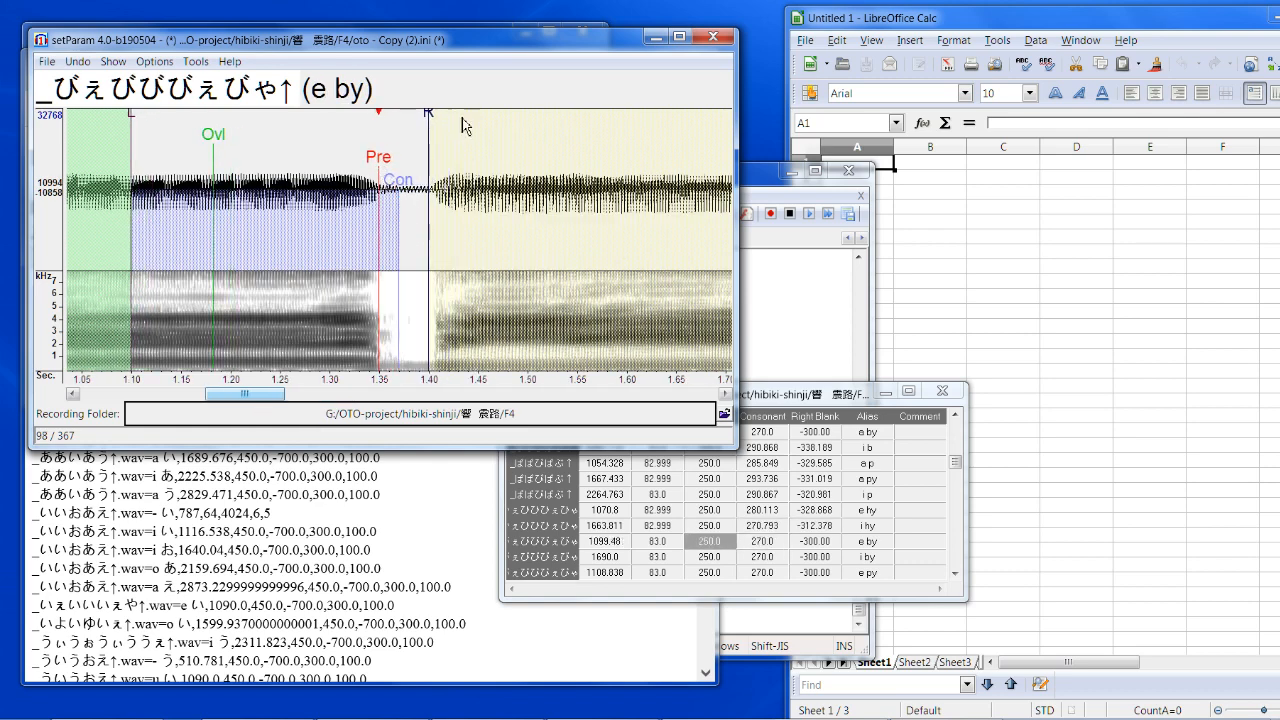
drag(430, 120, 427, 132)
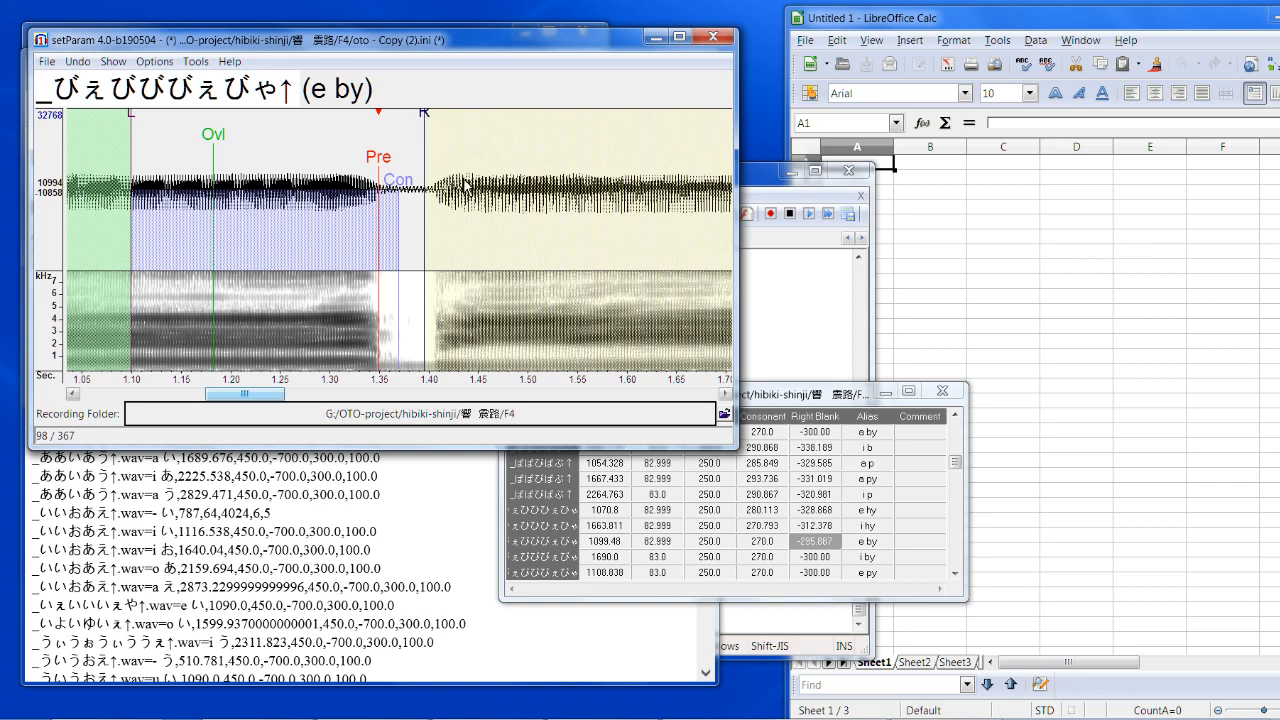
key(Down)
drag(401, 167, 377, 178)
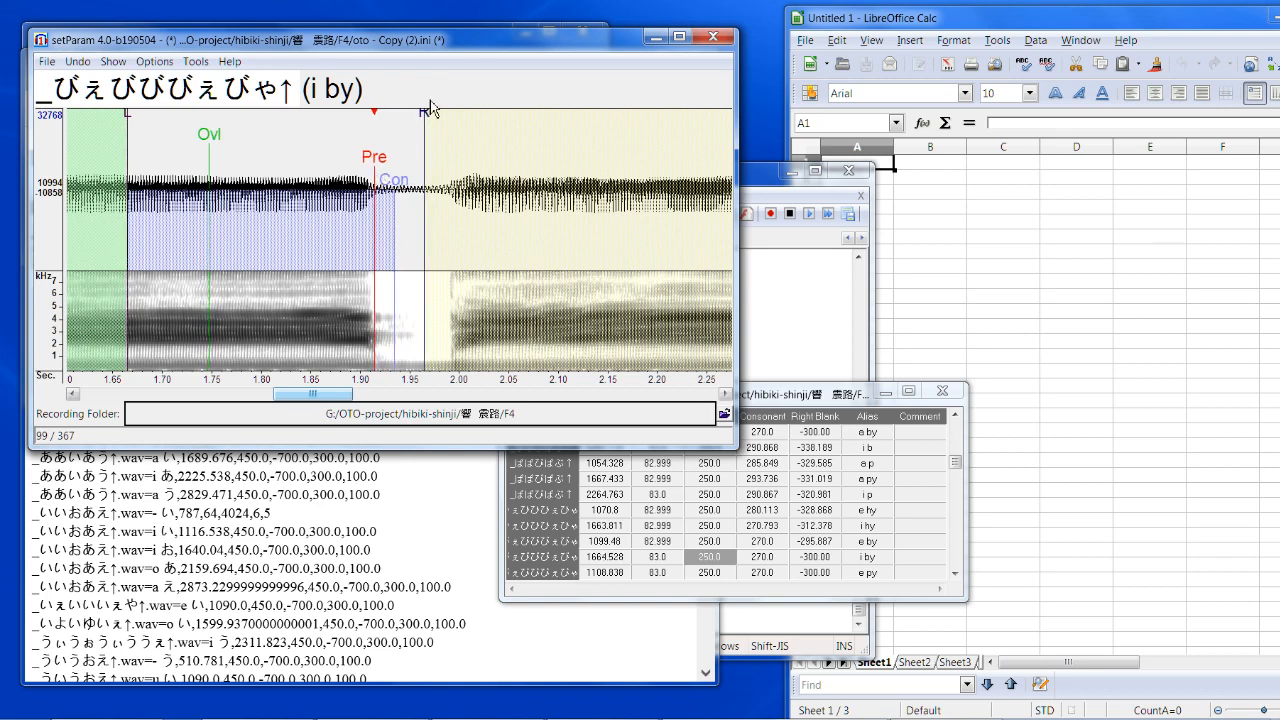
drag(430, 107, 437, 110)
Step: Shift e py's markers to left blank about 1077, consonant 292, right blank -317, and move i py's preutterance to the end of its vowel
key(Down)
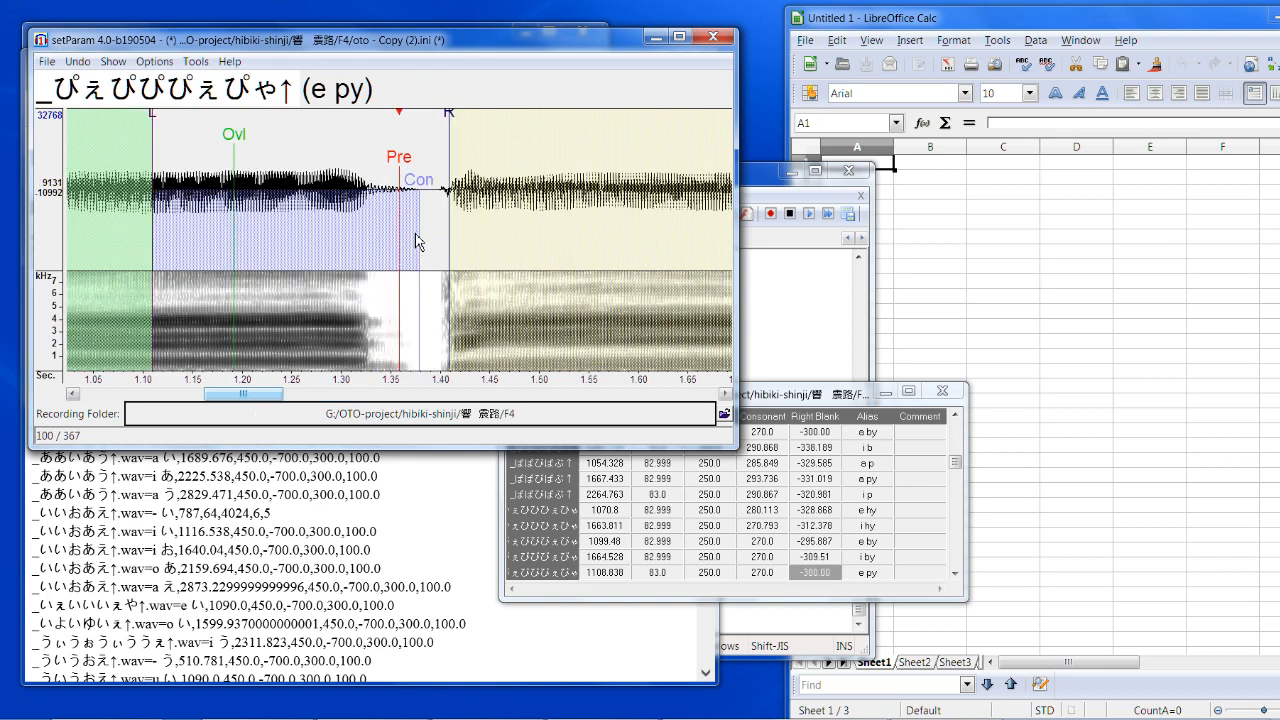
drag(405, 159, 370, 177)
key(space)
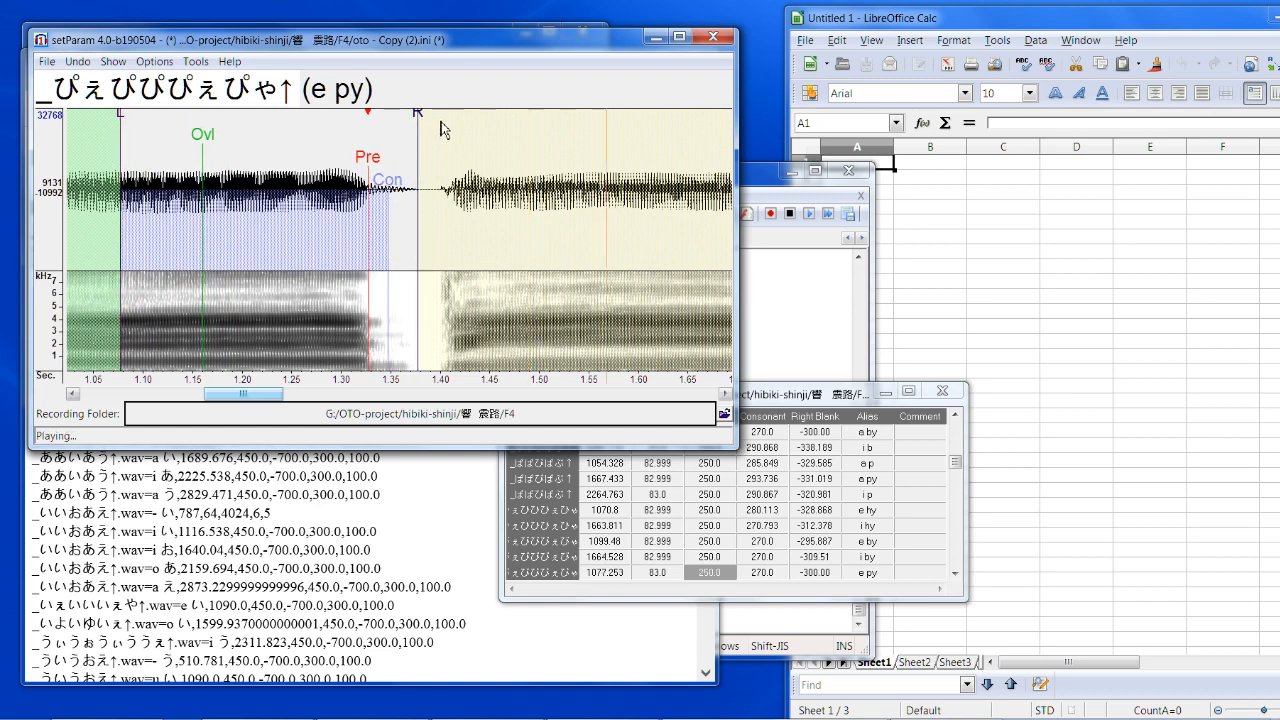
drag(419, 114, 436, 116)
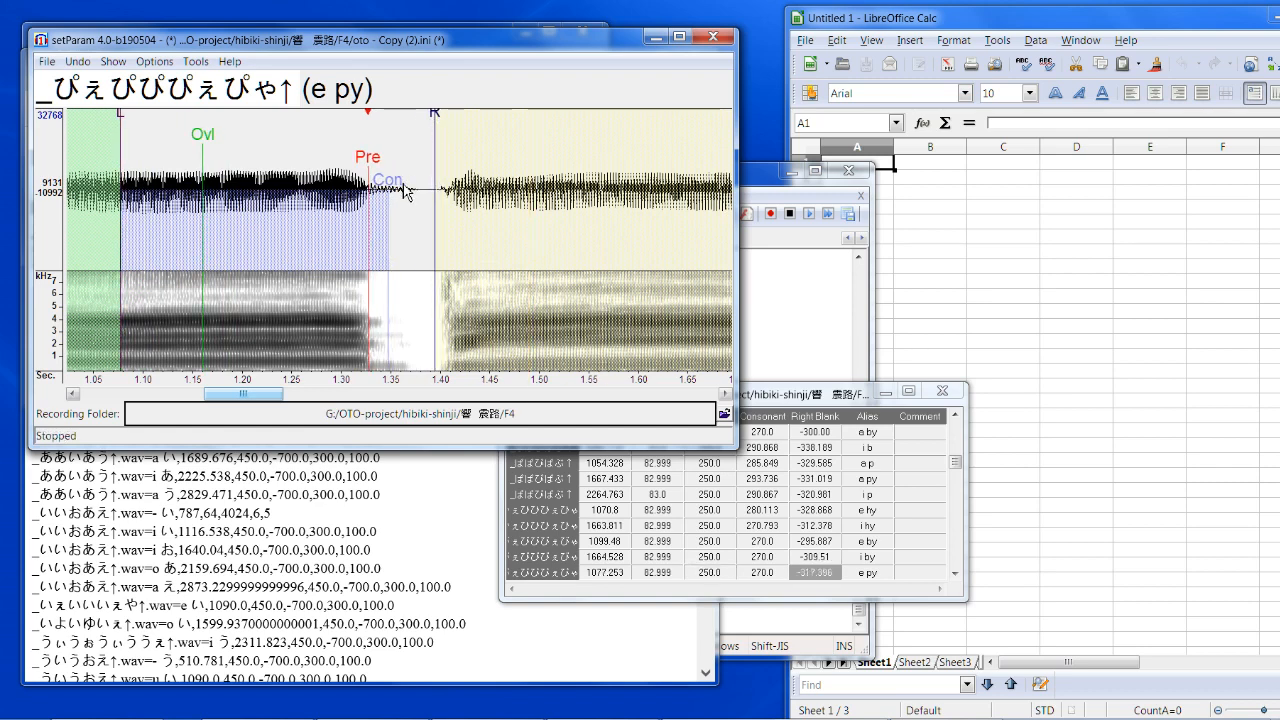
mouse_move(389, 190)
mouse_down()
mouse_move(415, 198)
mouse_move(398, 174)
mouse_move(368, 197)
mouse_up()
key(Down)
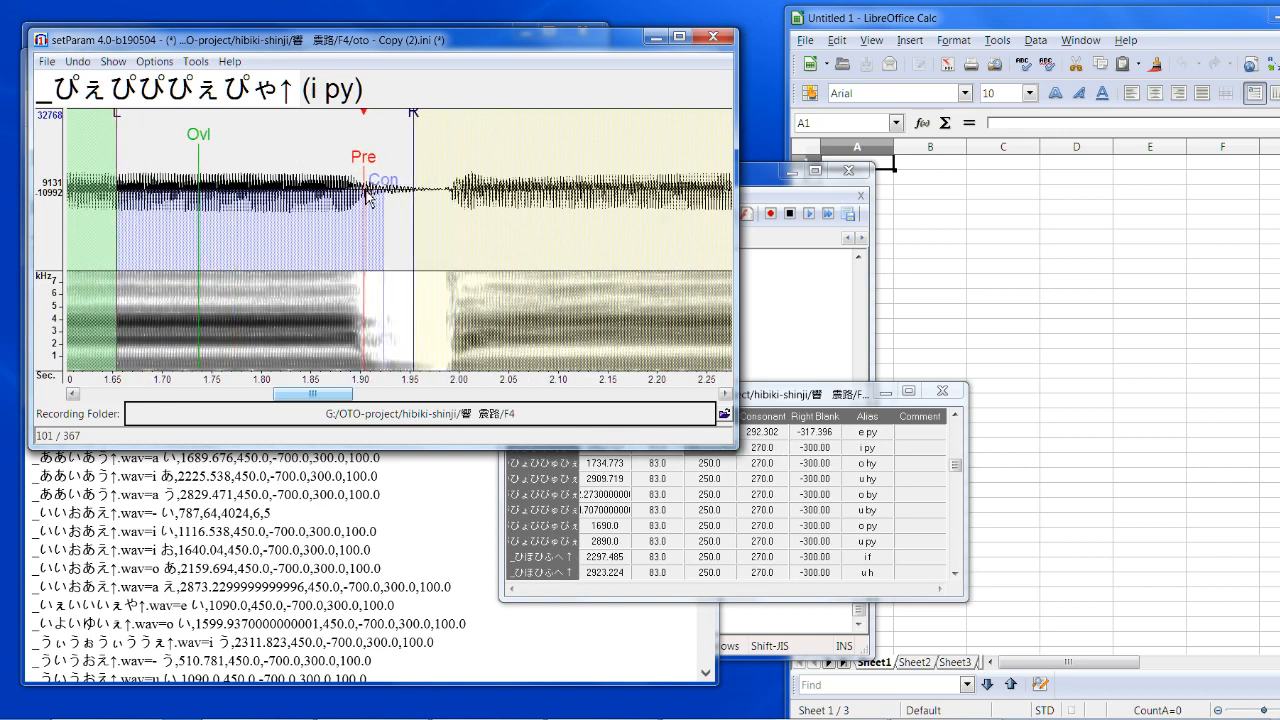
Step: Set i py's consonant to about 282 and right blank to -329, and shift o hy's left blank to 1674, consonant 284, right blank -337
drag(420, 116, 444, 118)
mouse_move(378, 176)
mouse_down()
mouse_move(360, 180)
mouse_move(398, 188)
mouse_move(357, 172)
mouse_up()
key(Down)
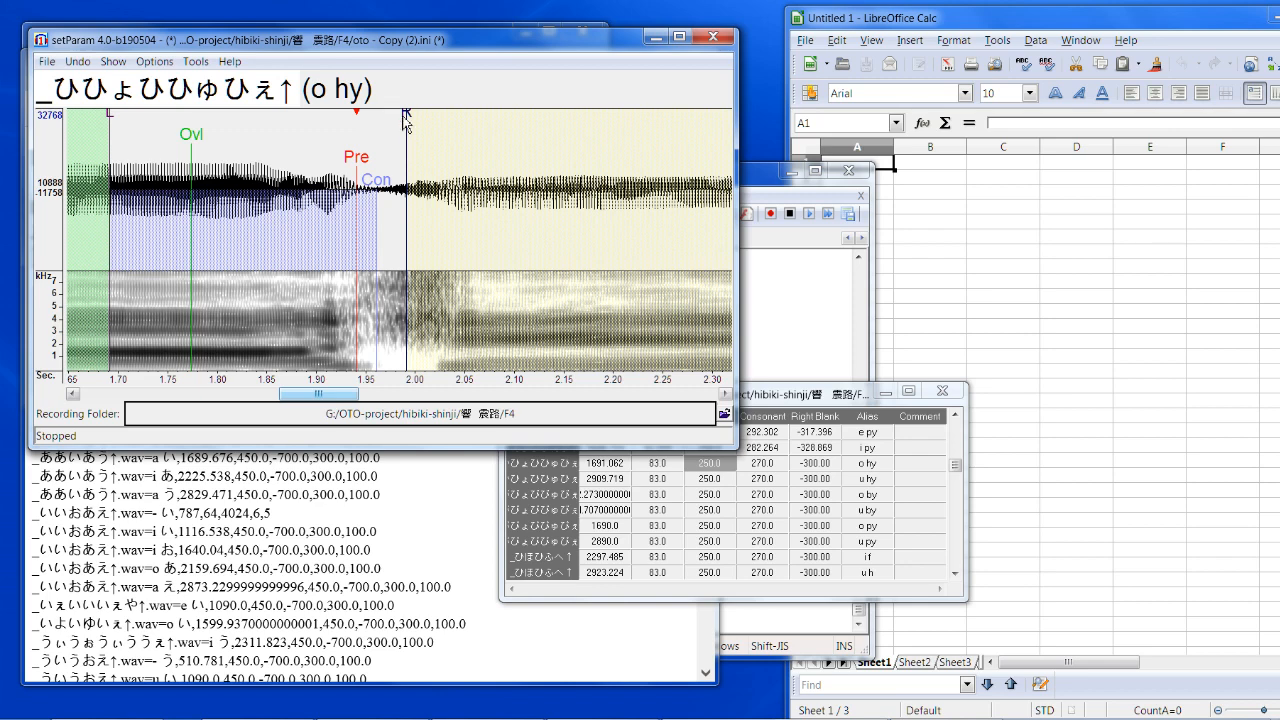
mouse_move(363, 163)
mouse_down()
mouse_move(232, 158)
mouse_move(344, 167)
mouse_up()
drag(390, 117, 428, 124)
mouse_move(360, 180)
mouse_down()
mouse_move(375, 184)
mouse_move(354, 160)
mouse_move(435, 124)
mouse_up()
key(Down)
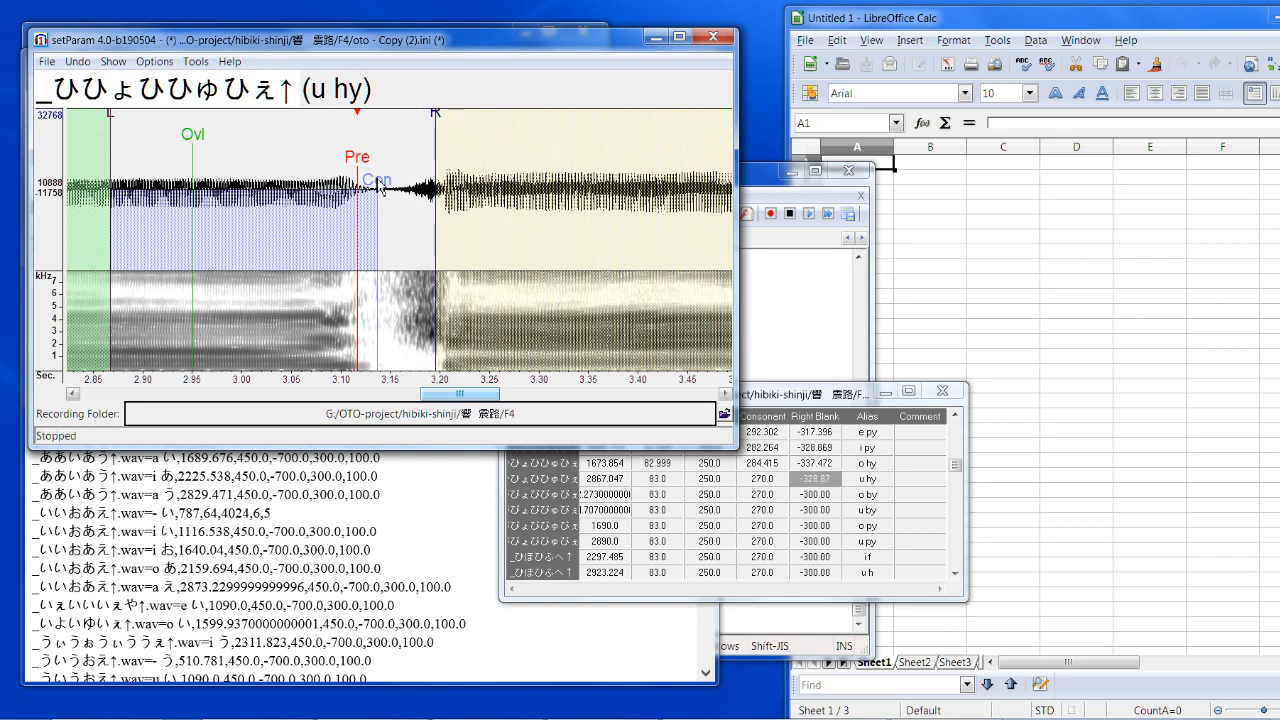
Step: Shift u hy's markers to left blank about 2867, consonant 287, right blank -329, and o by's to left blank 1690, right blank -305
mouse_move(380, 187)
mouse_down()
mouse_move(397, 186)
mouse_move(371, 178)
mouse_up()
key(Down)
drag(418, 117, 423, 120)
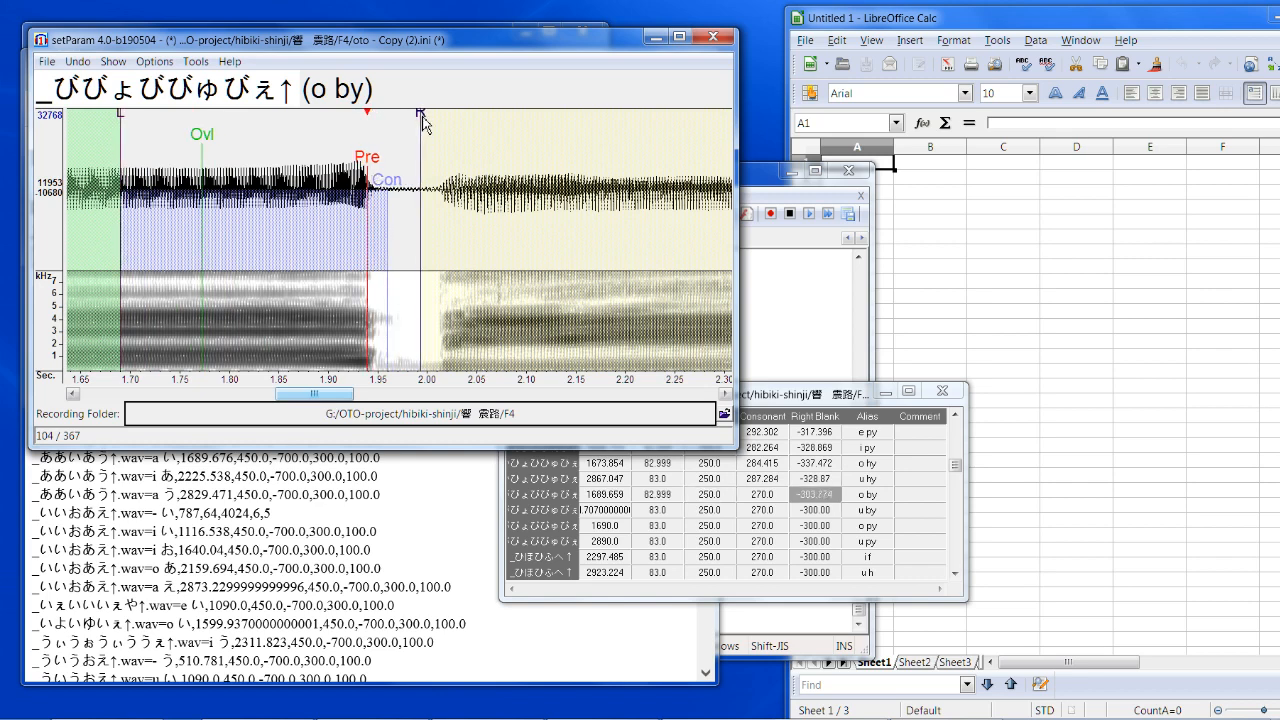
key(Down)
Step: Shift u by's markers to left blank about 2887, consonant 275, right blank -315, and o py's to left blank 1642, consonant 302, right blank -342
mouse_move(385, 172)
mouse_down()
mouse_move(362, 180)
mouse_move(366, 216)
mouse_up()
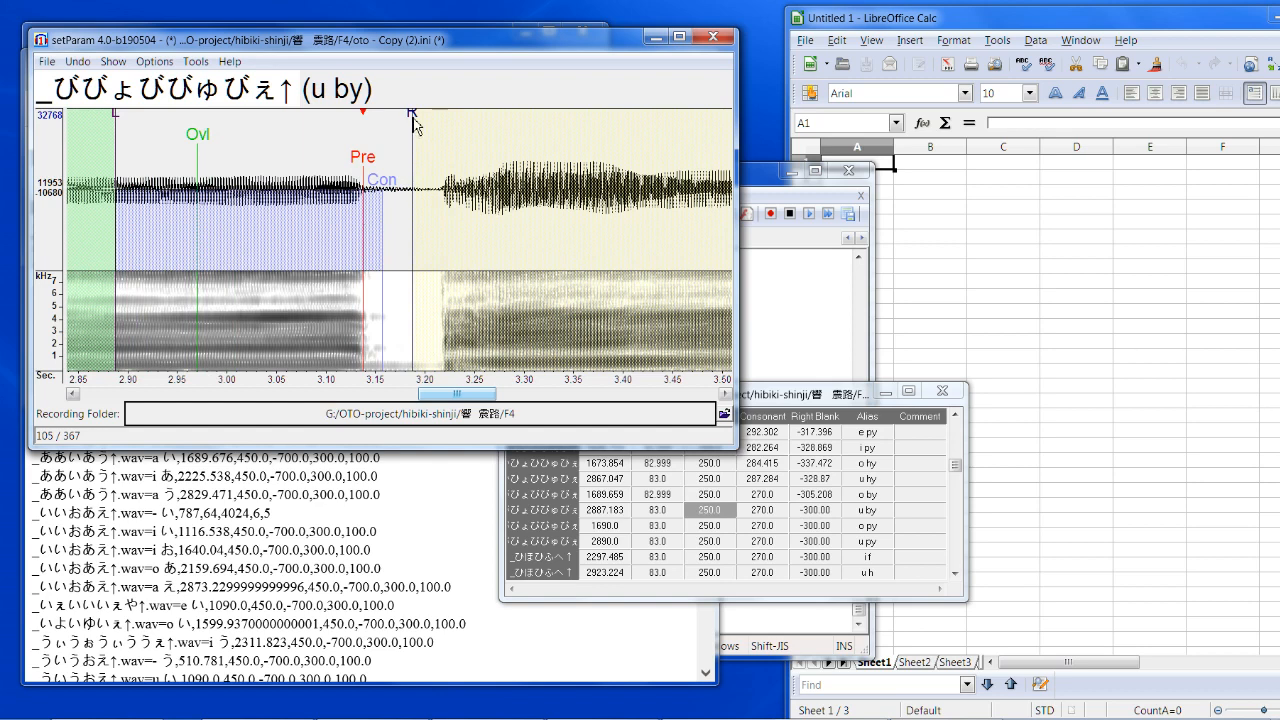
drag(415, 124, 427, 118)
mouse_move(388, 196)
mouse_down()
mouse_move(390, 176)
mouse_move(360, 200)
mouse_up()
key(Down)
drag(415, 127, 456, 121)
mouse_move(384, 205)
mouse_down()
mouse_move(409, 187)
mouse_move(358, 176)
mouse_up()
key(Down)
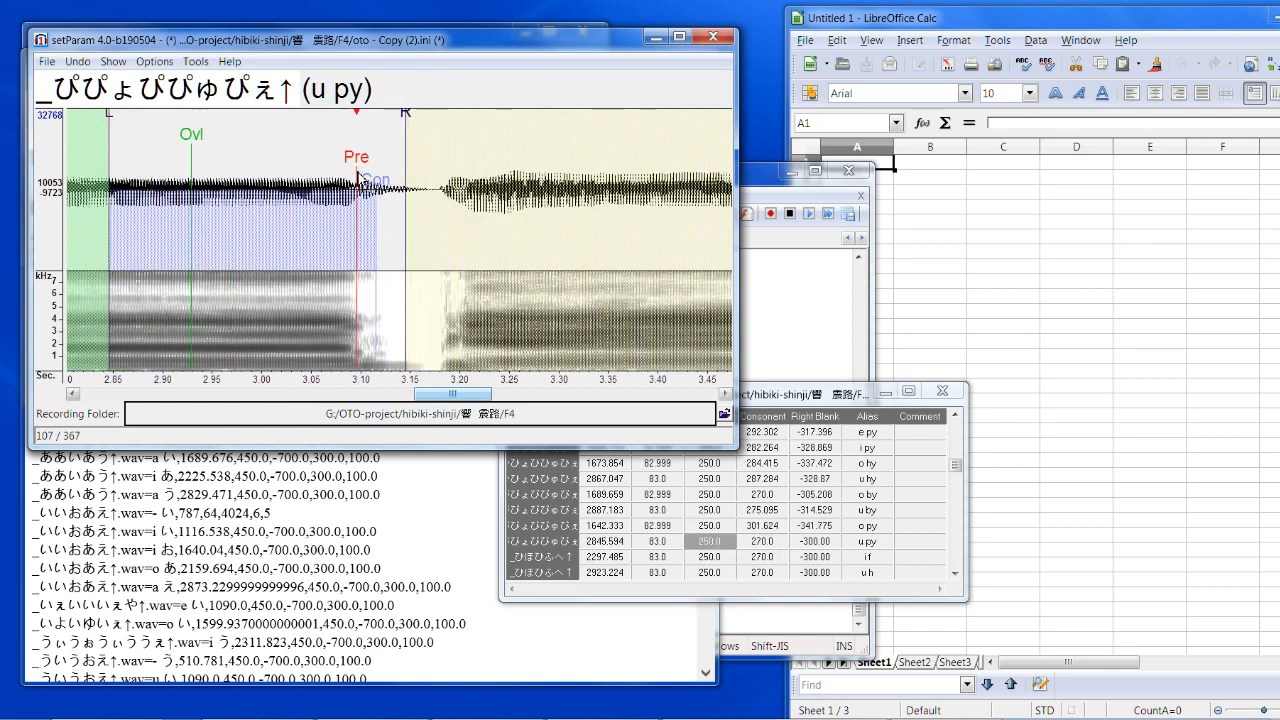
Step: Shift u py's markers to left blank about 2846, consonant 310, right blank -329, and i f's to left blank 2253, right blank -313
drag(406, 120, 437, 118)
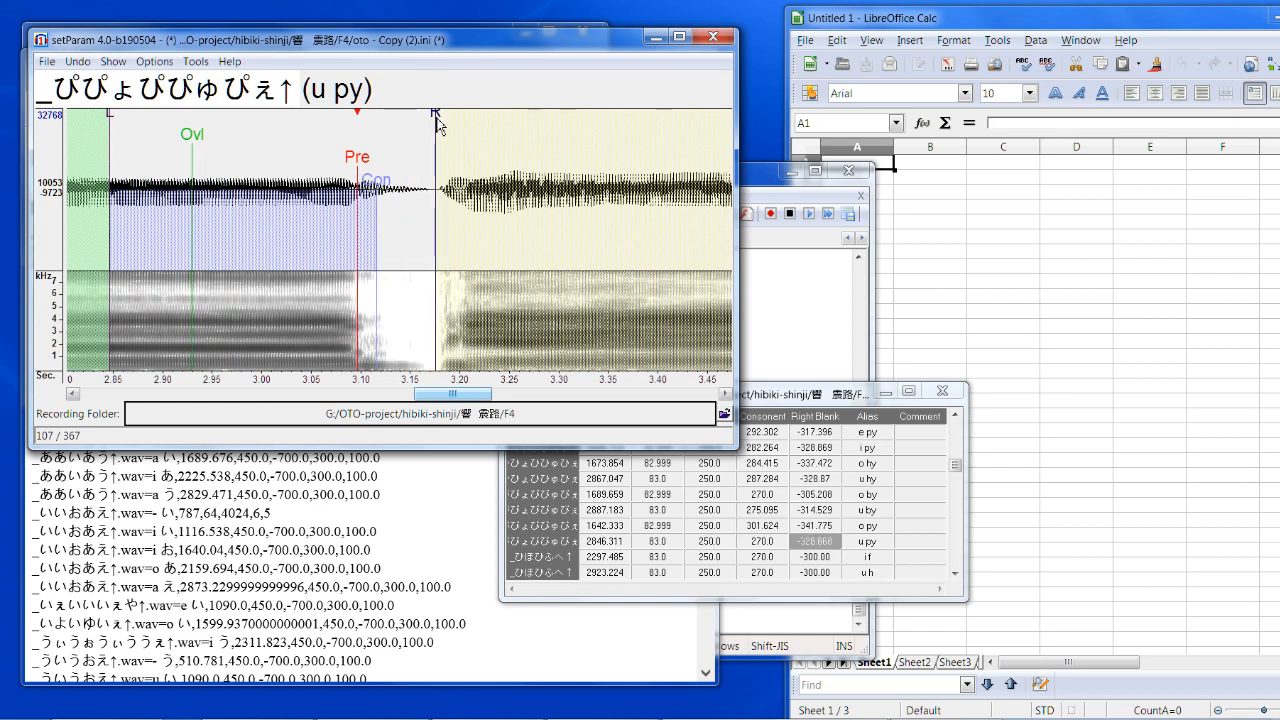
drag(386, 163, 418, 225)
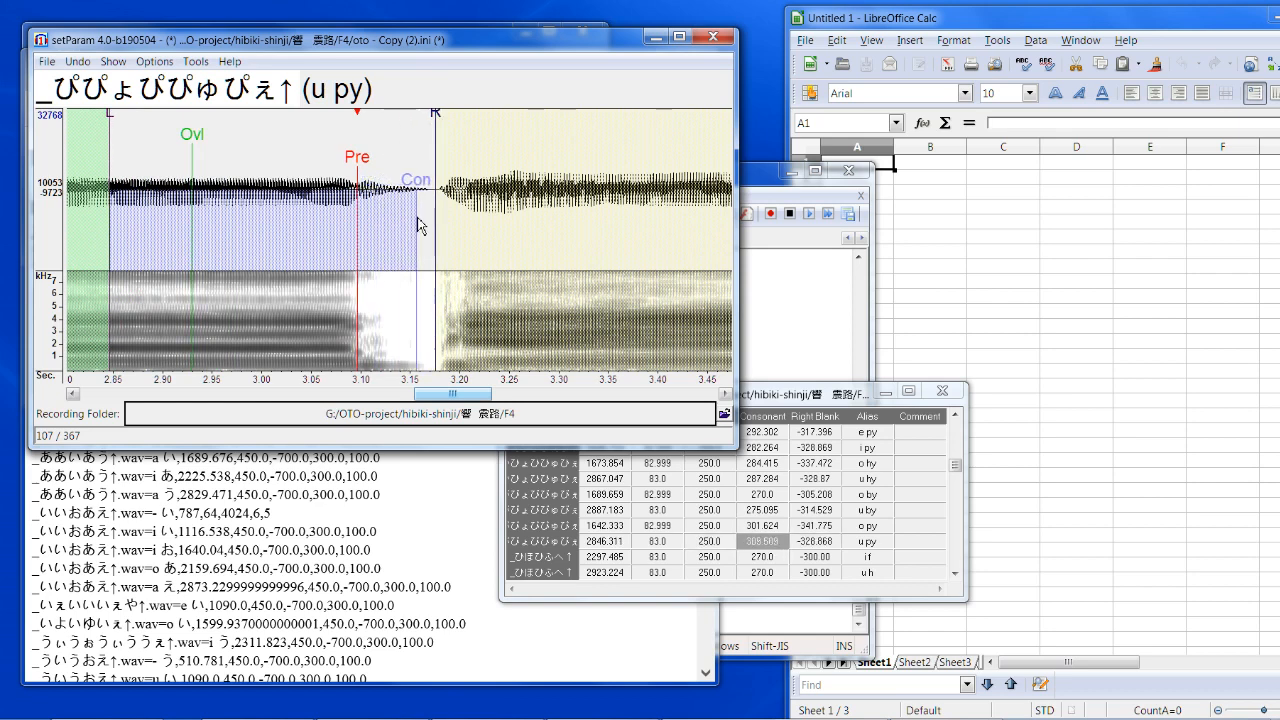
key(Down)
drag(403, 156, 358, 160)
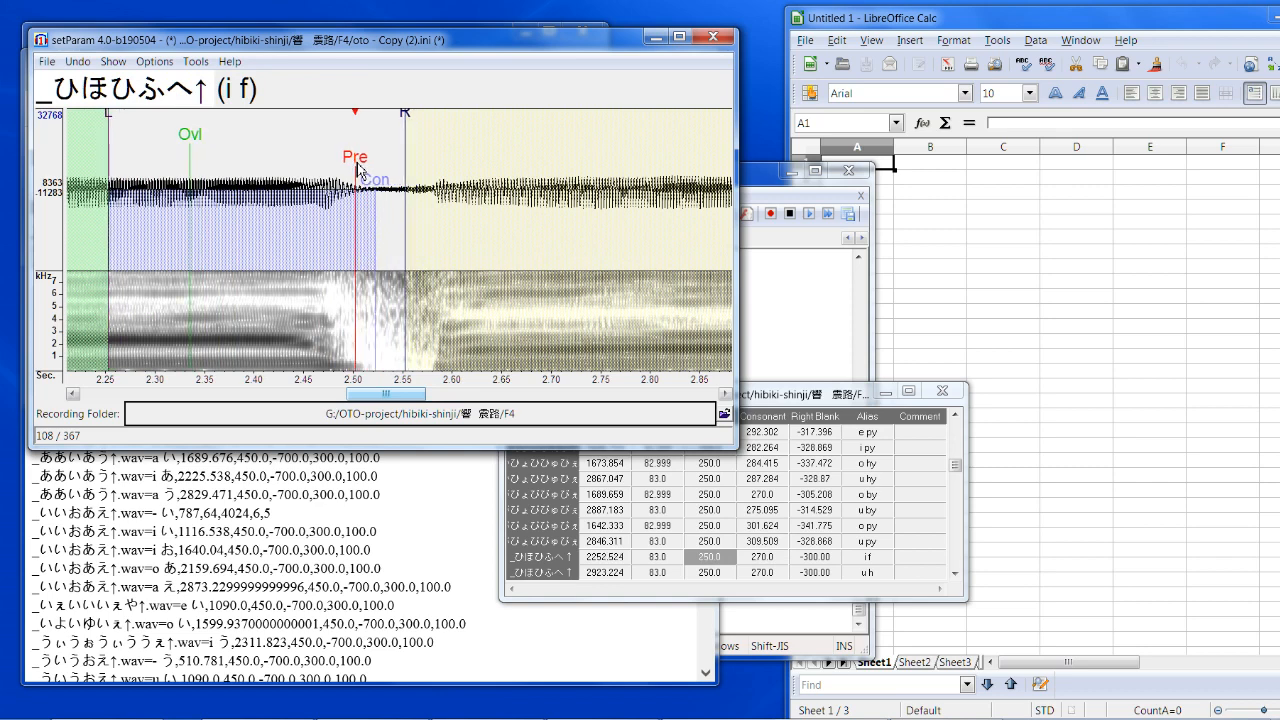
drag(410, 115, 423, 118)
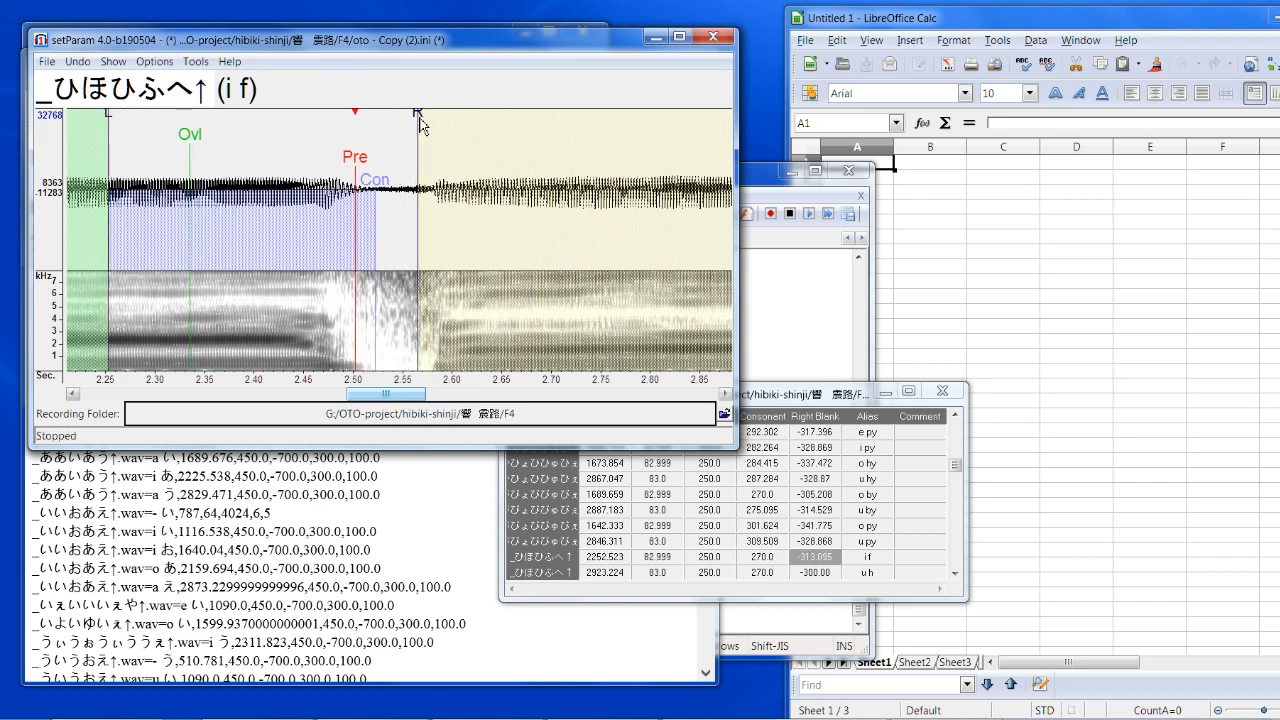
key(Down)
Step: Shift u h's markers to left blank about 2853, consonant 277 and right blank -339, and play the entry
drag(404, 176, 329, 180)
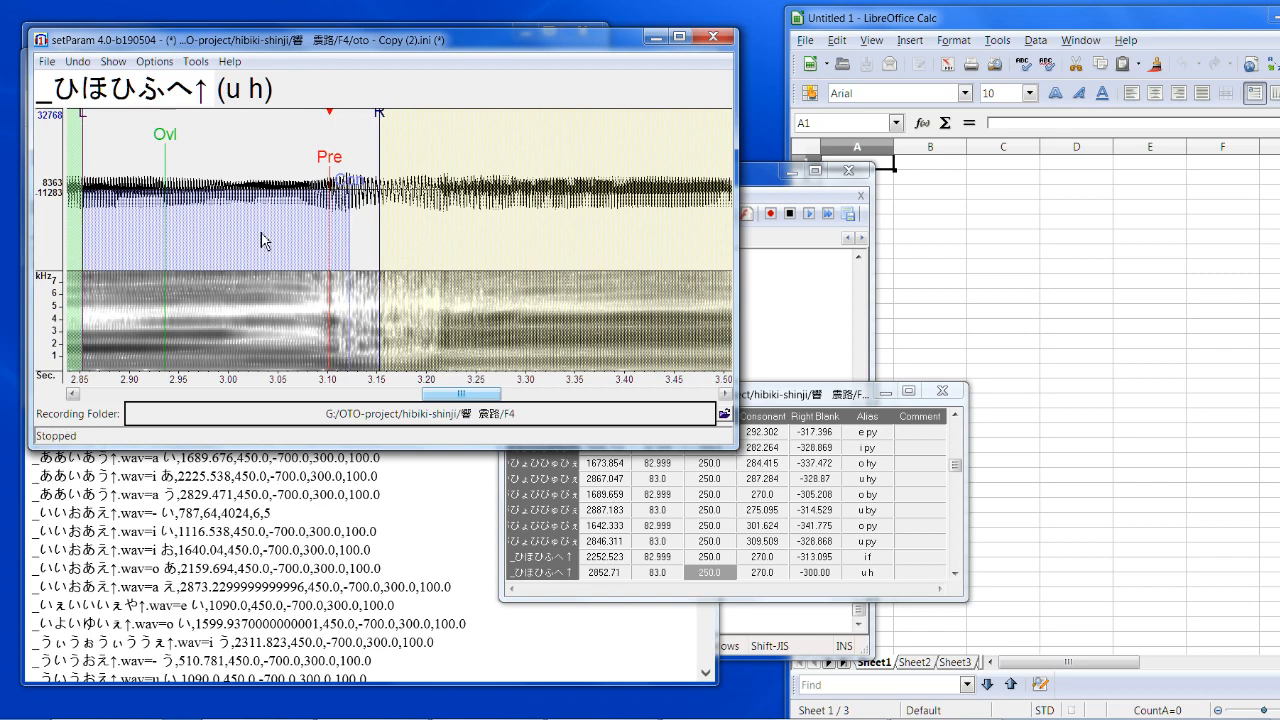
drag(425, 118, 420, 123)
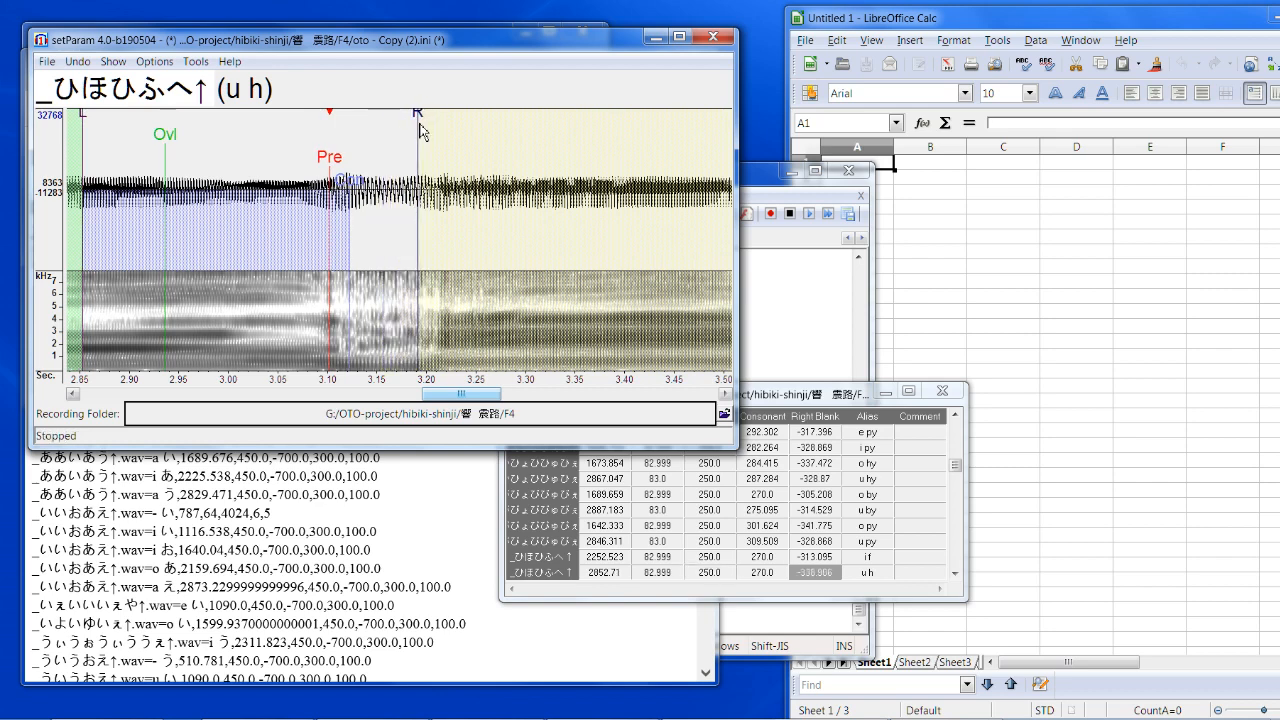
drag(350, 181, 357, 181)
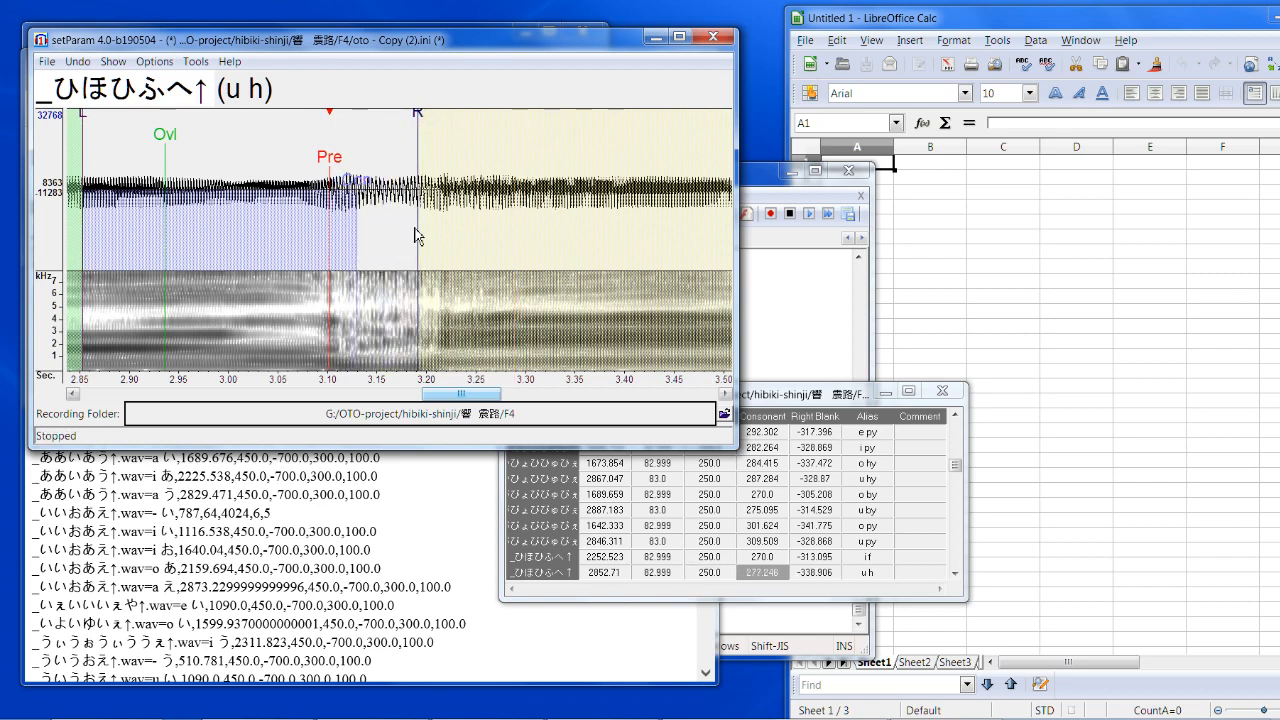
key(space)
key(Down)
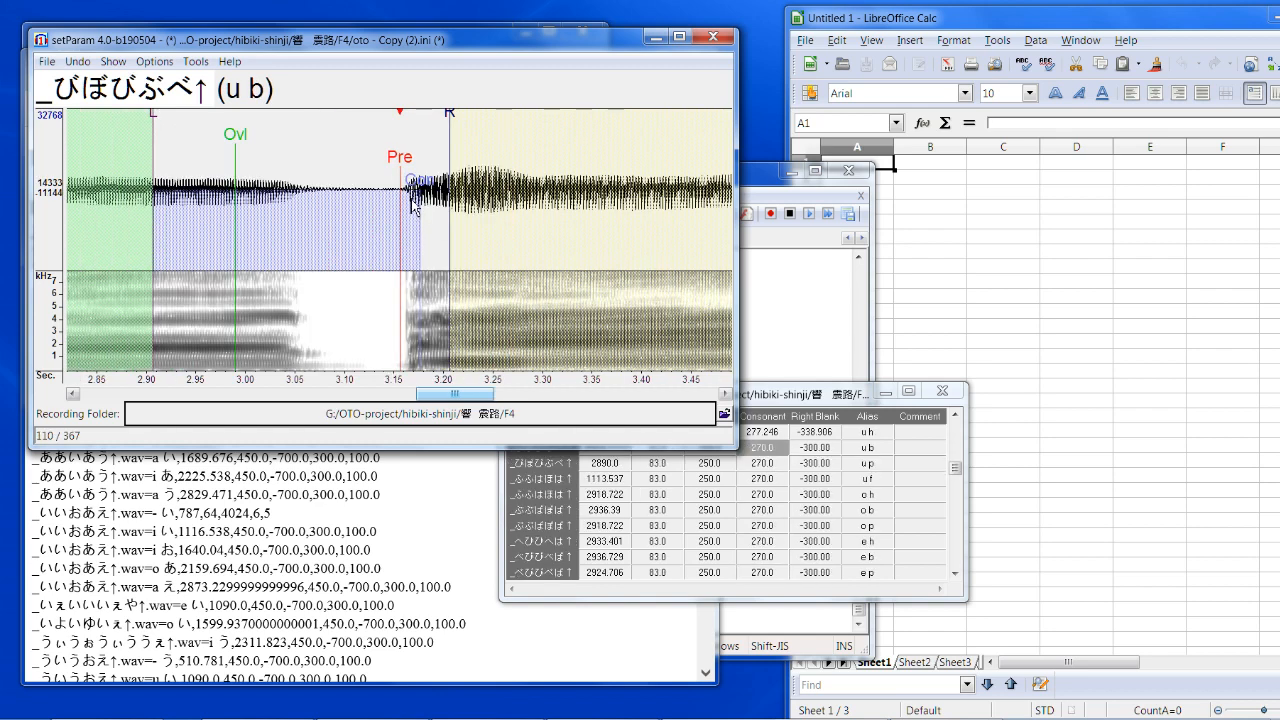
Step: Move u b's preutterance to its vowel end with consonant about 284, right blank -335, and shift u p's to left blank 2816, consonant 291, right blank -318
drag(401, 167, 300, 164)
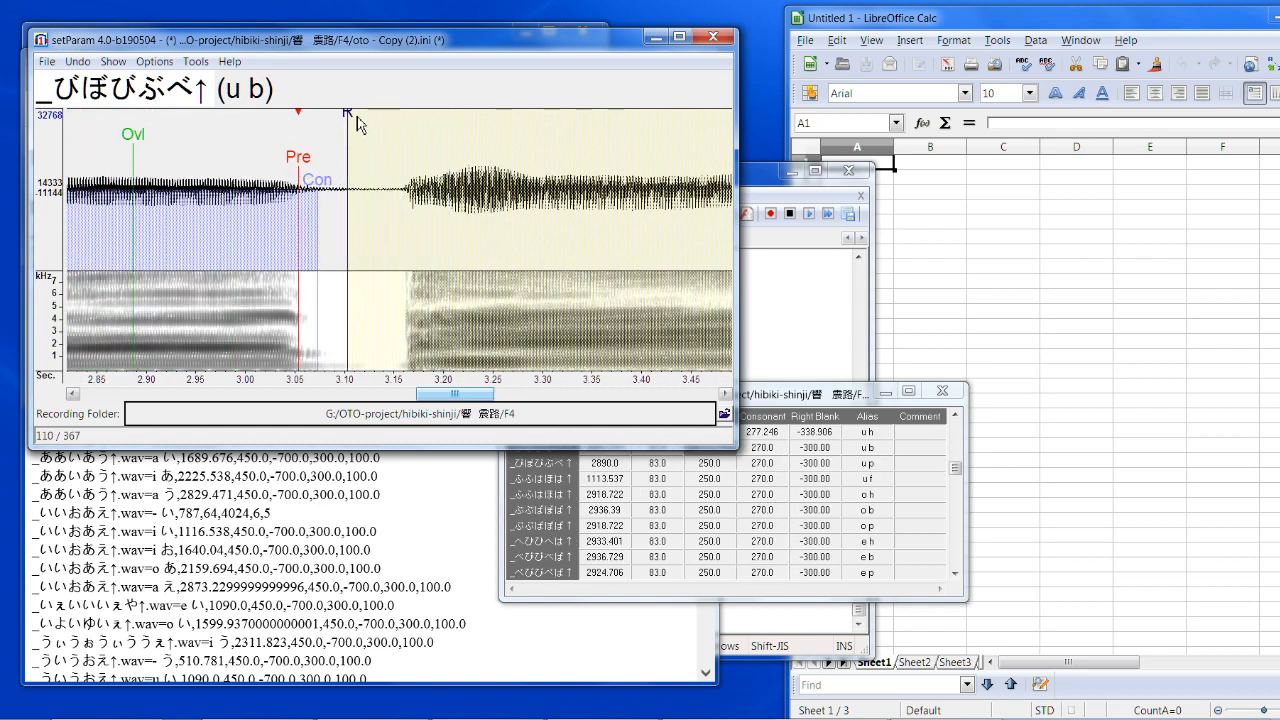
drag(350, 115, 382, 123)
mouse_move(323, 177)
mouse_down()
mouse_move(345, 172)
mouse_move(329, 181)
mouse_up()
key(Down)
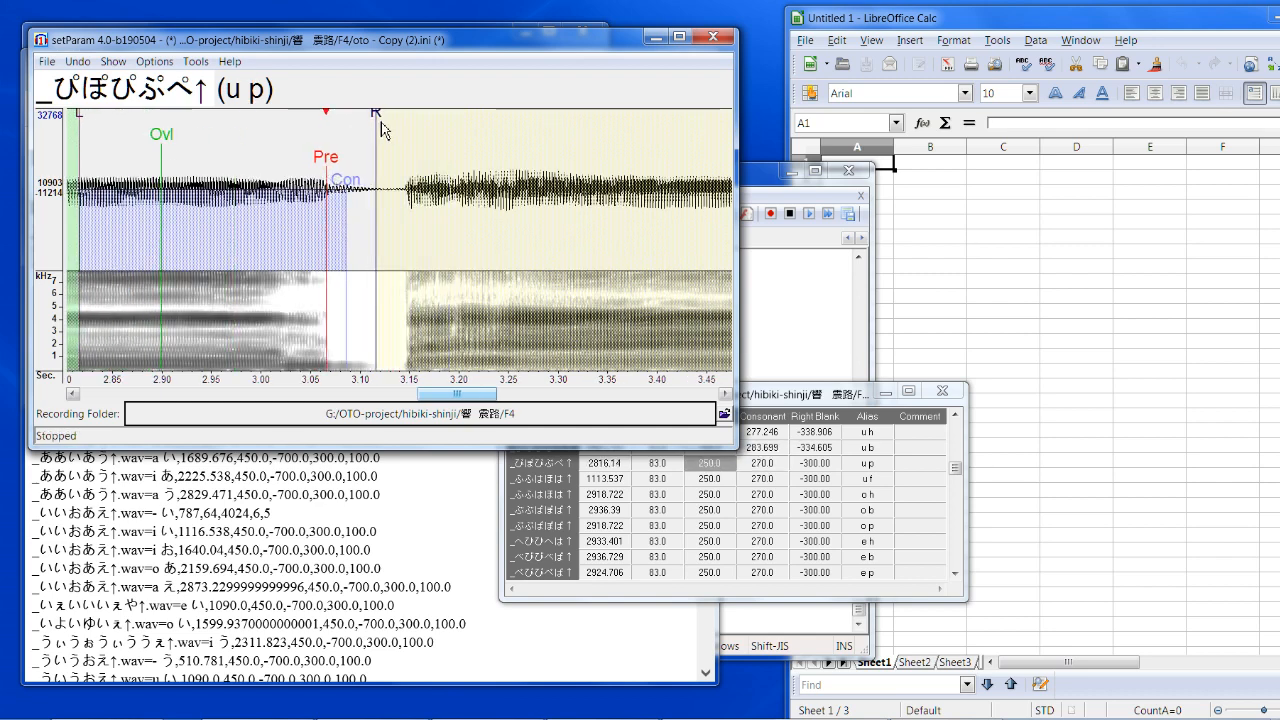
drag(380, 128, 396, 118)
mouse_move(350, 182)
mouse_down()
mouse_move(374, 185)
mouse_move(361, 172)
mouse_up()
key(Down)
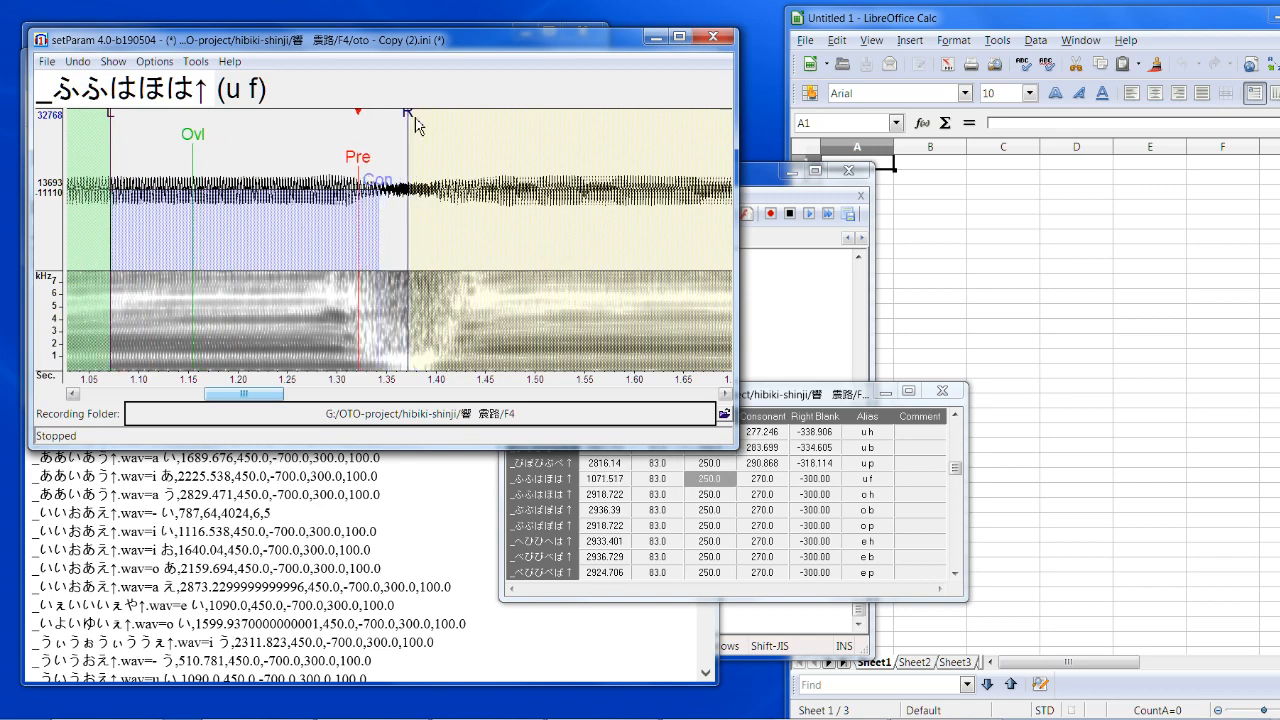
Step: Shift u f's markers to left blank about 1072, consonant 278, right blank -319, and o h's to left blank 2862, right blank -332
drag(412, 118, 427, 119)
drag(380, 178, 343, 168)
key(Down)
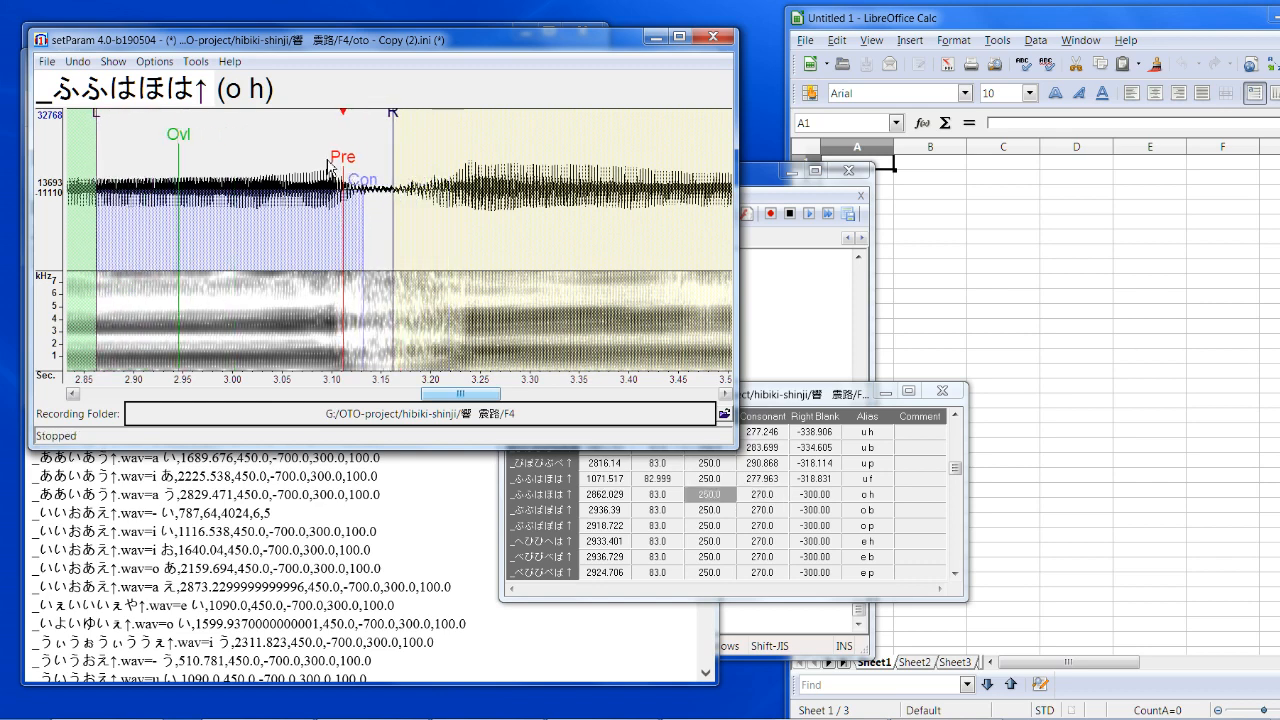
mouse_move(392, 114)
mouse_down()
mouse_move(431, 118)
mouse_move(343, 180)
mouse_up()
key(Down)
Step: Shift o b's markers to left blank about 2873, consonant 277, right blank -326, and o p's to left blank 2874, consonant 316, right blank -334
drag(392, 118, 412, 116)
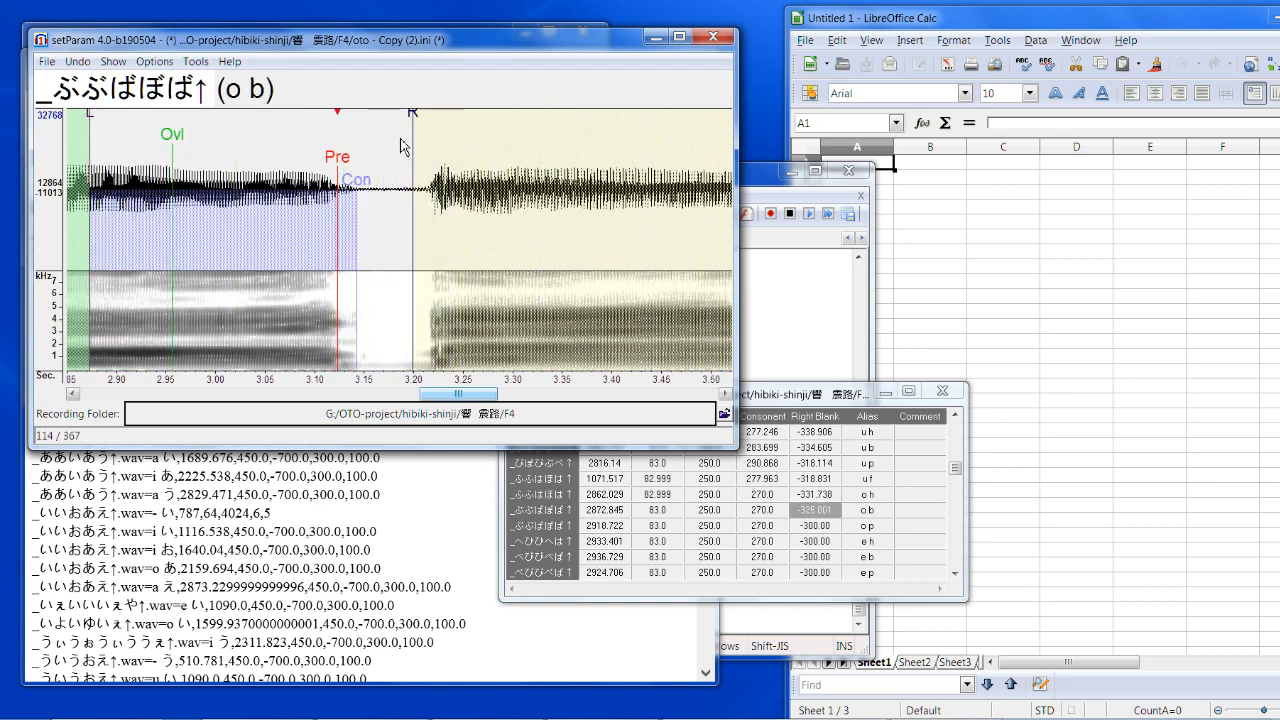
mouse_move(358, 190)
mouse_down()
mouse_move(382, 194)
mouse_move(360, 176)
mouse_up()
key(Down)
drag(403, 122, 437, 122)
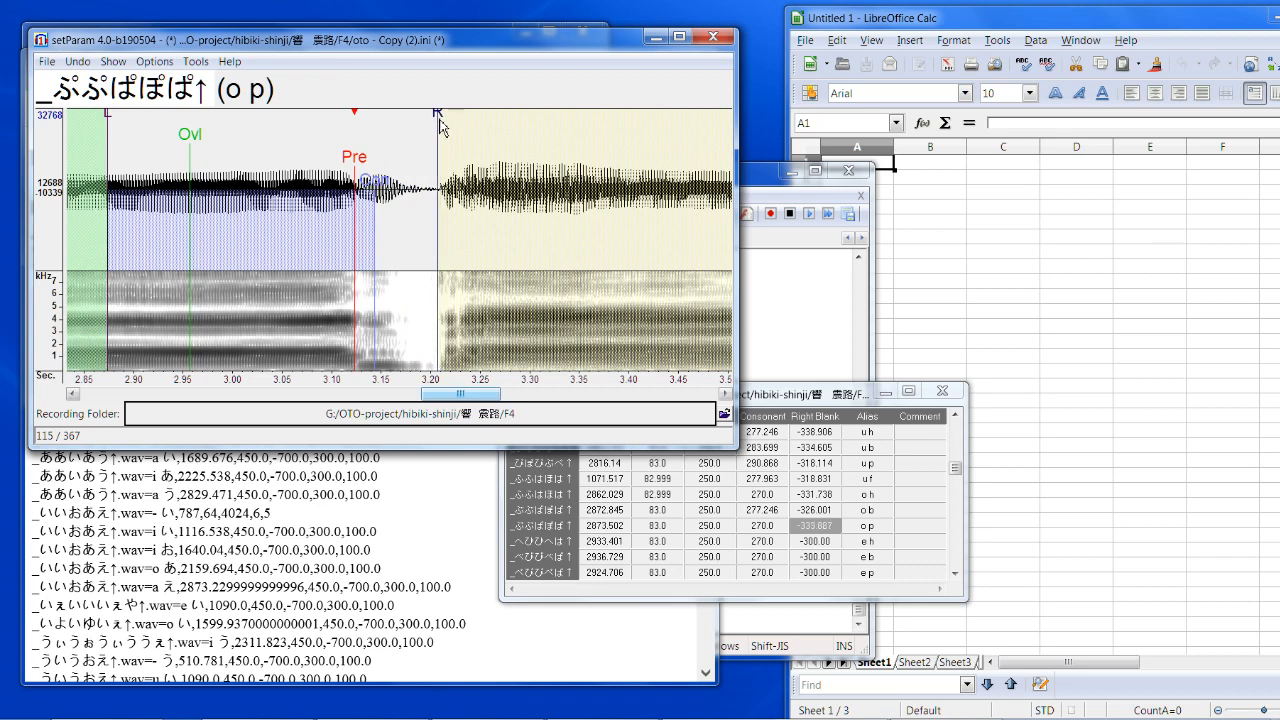
drag(391, 177, 420, 212)
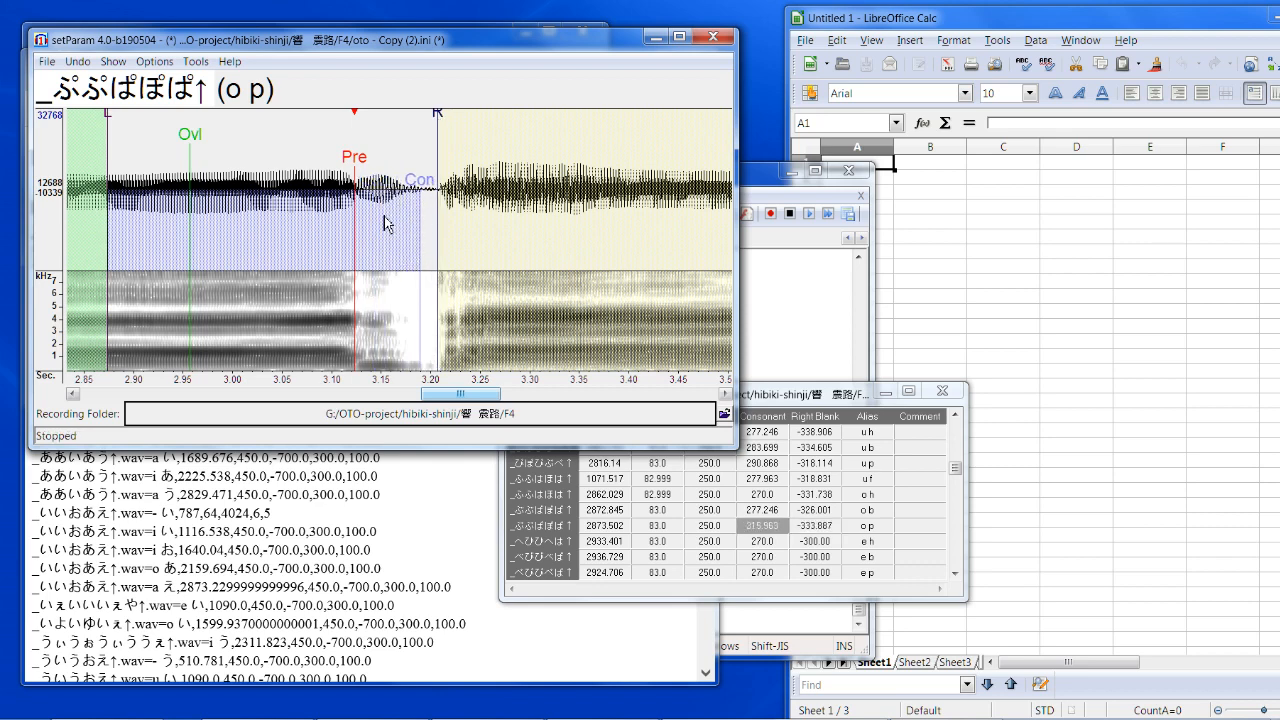
key(Down)
Step: Shift e h's markers to left blank about 2876 and right blank -342, and e b's to left blank 2878 and right blank -322
drag(397, 166, 346, 183)
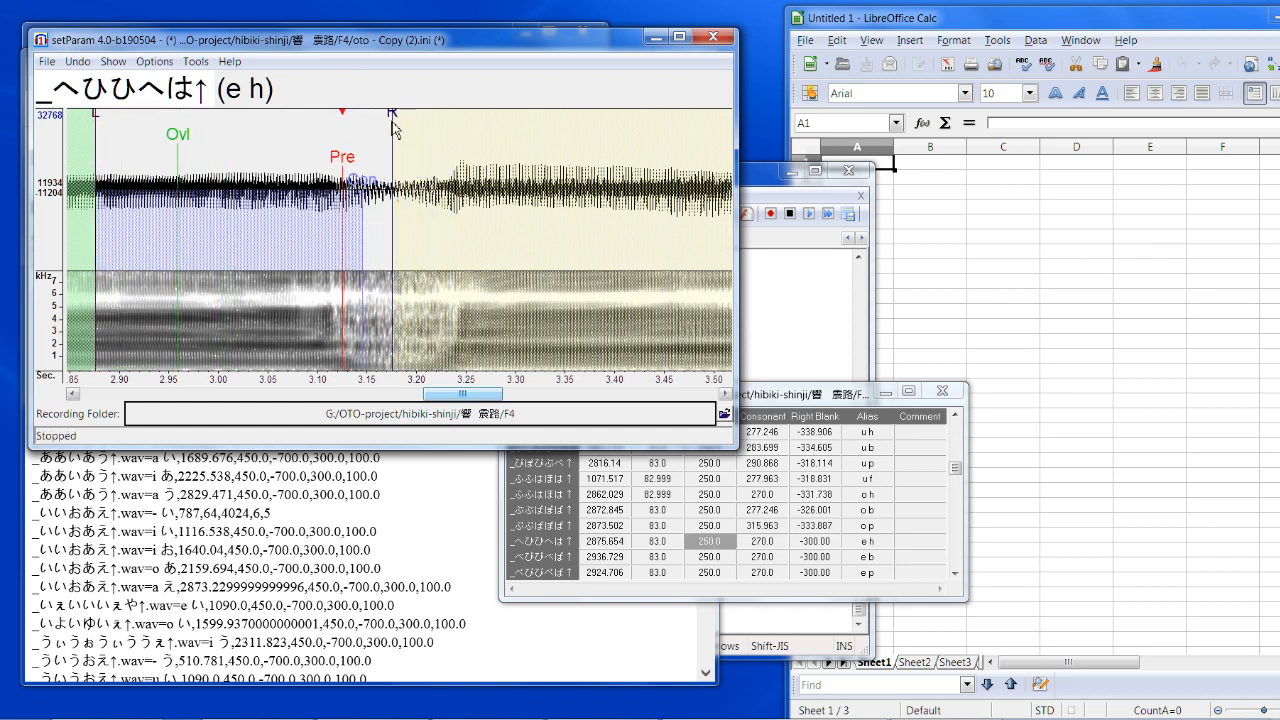
drag(394, 127, 437, 133)
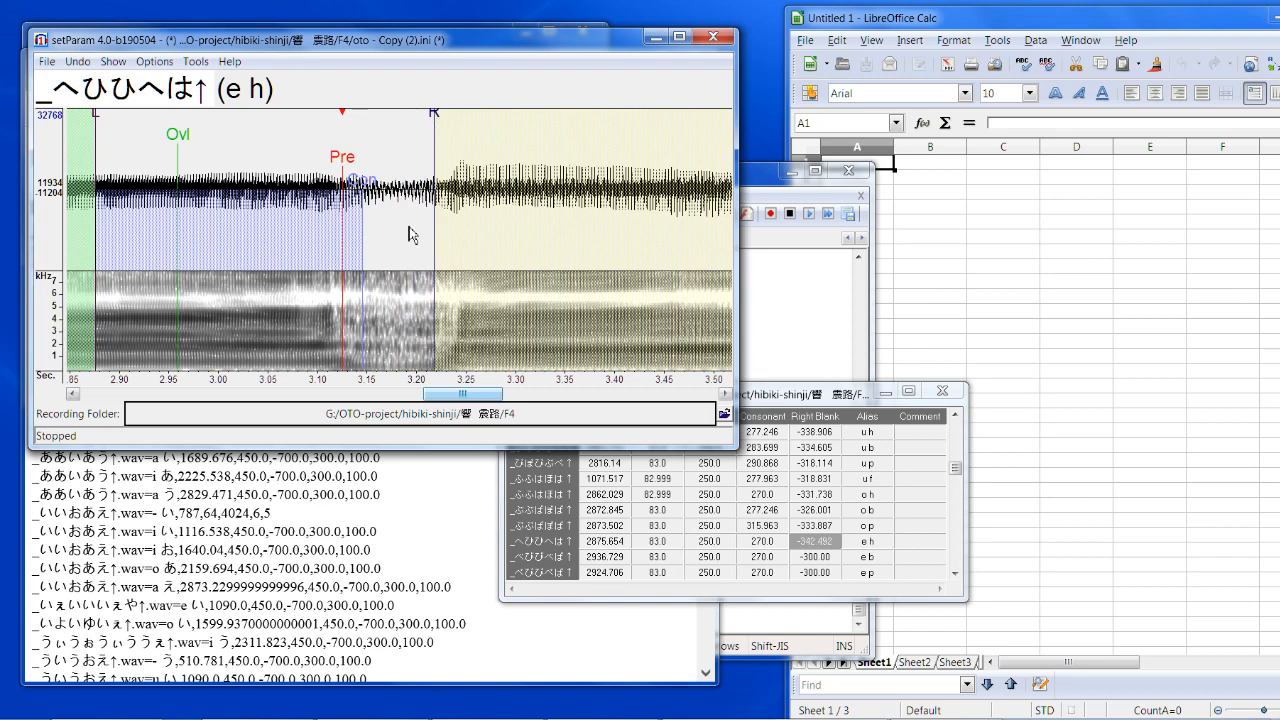
key(Down)
drag(403, 166, 344, 172)
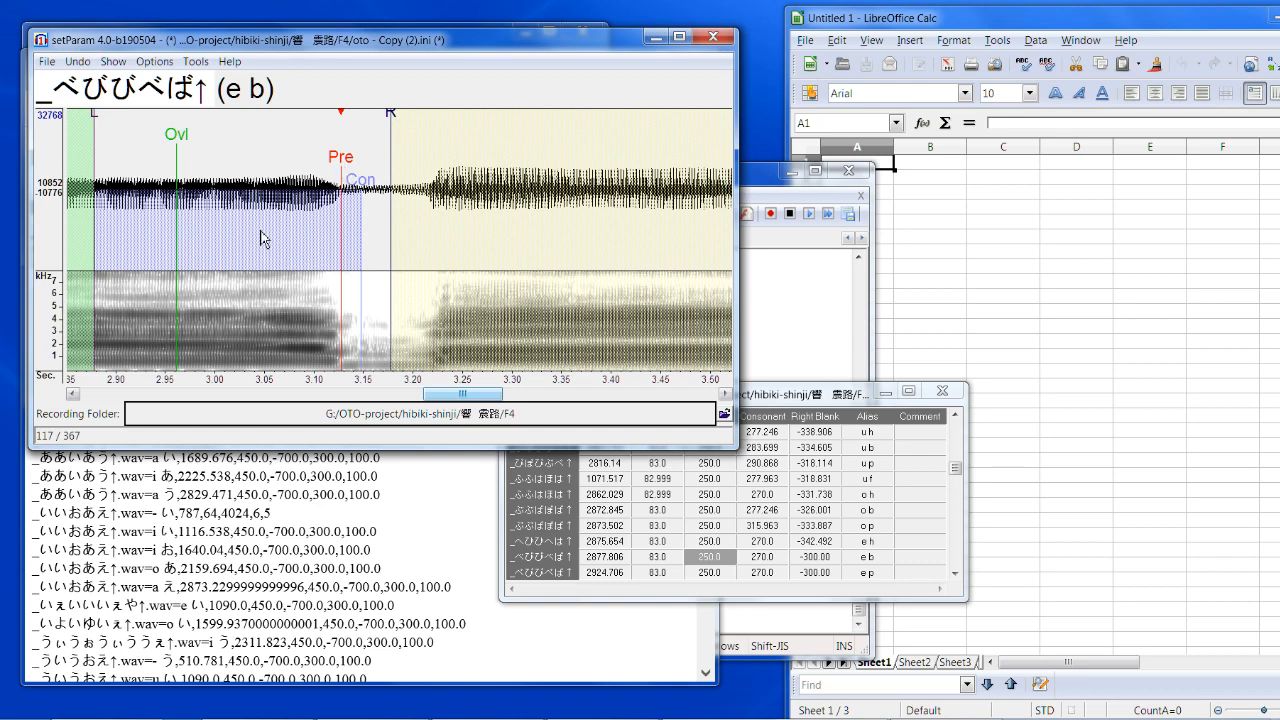
drag(397, 117, 413, 116)
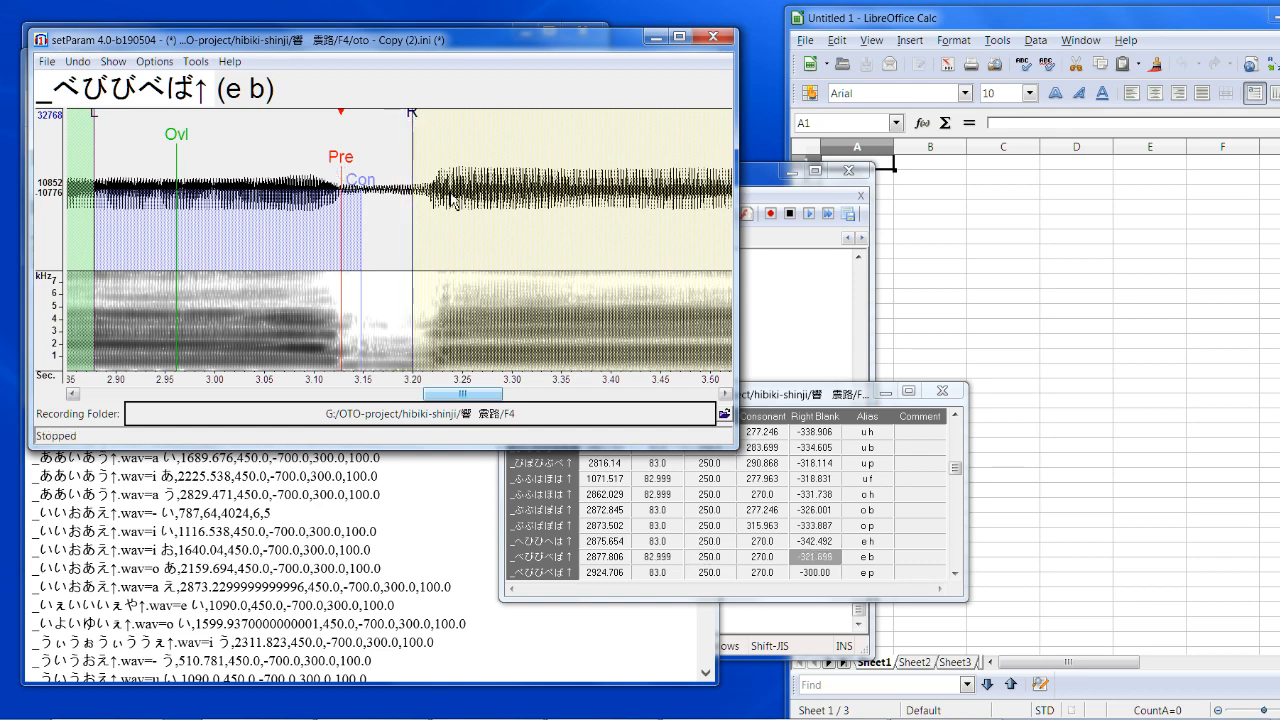
key(Down)
Step: Shift e p's markers to left blank about 2844, consonant 304 and right blank -360
drag(404, 166, 323, 170)
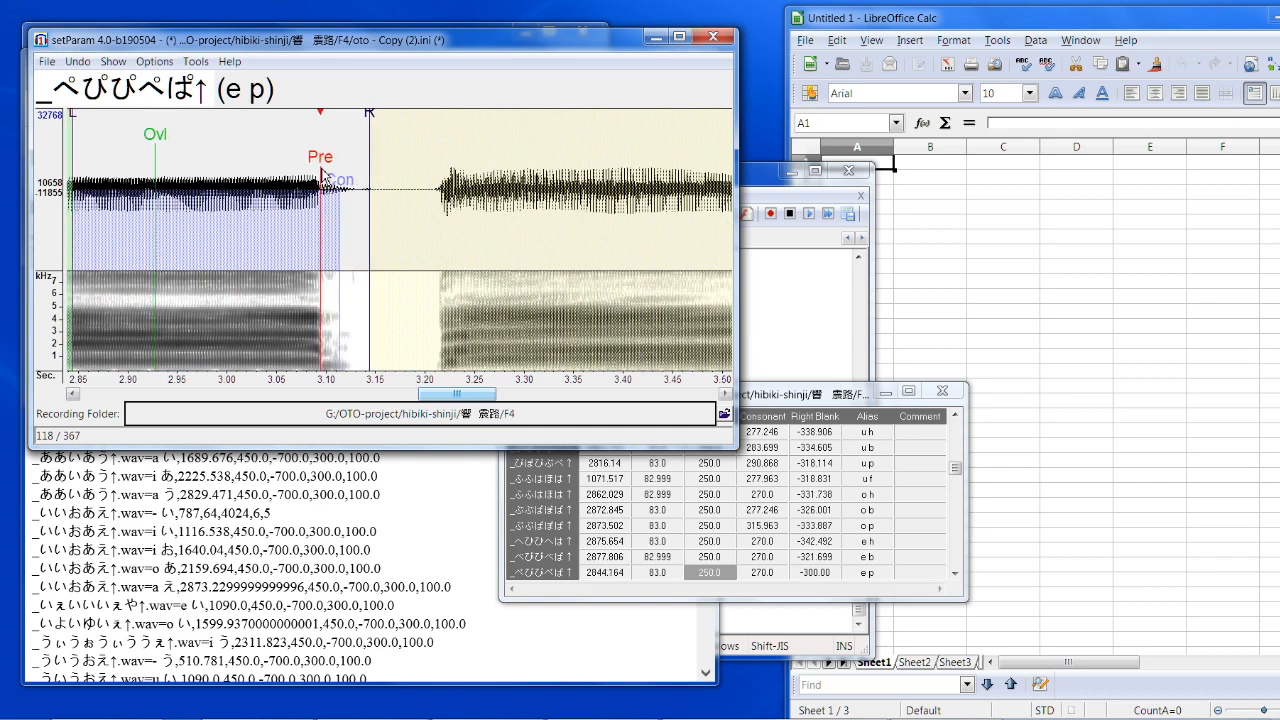
mouse_move(366, 114)
mouse_down()
mouse_move(438, 130)
mouse_move(427, 139)
mouse_up()
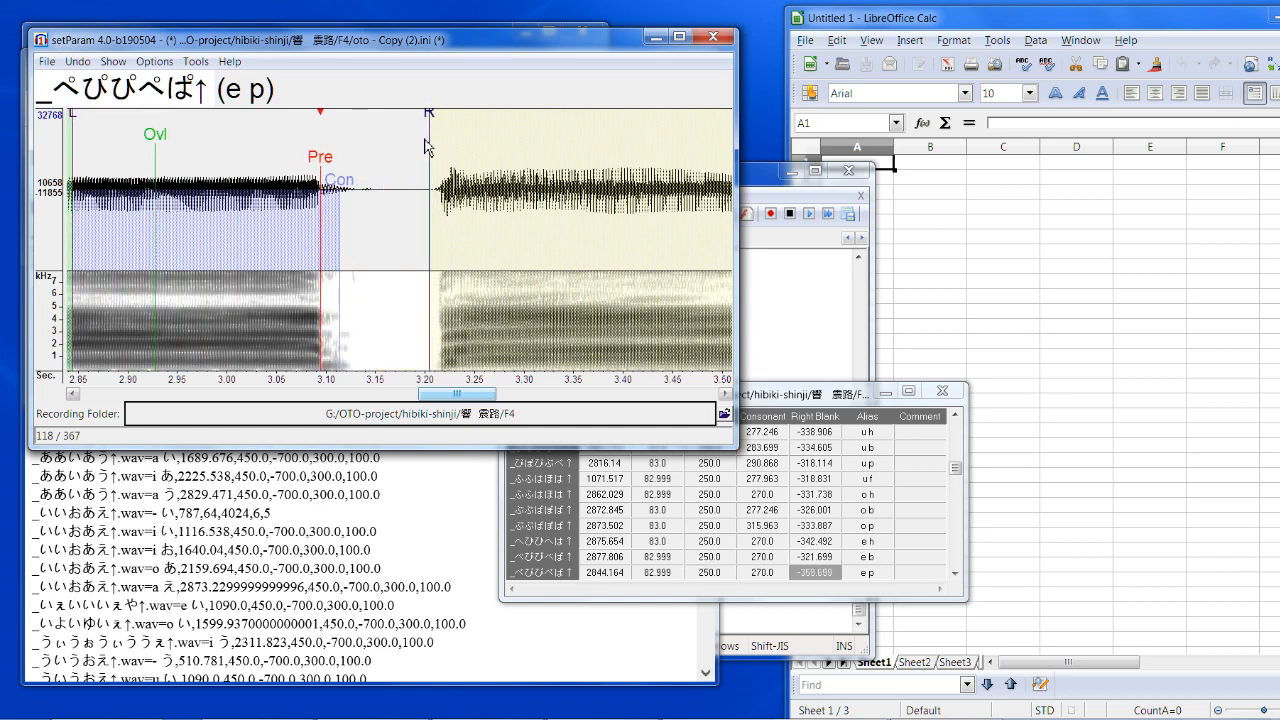
mouse_move(350, 182)
mouse_down()
mouse_move(377, 193)
mouse_move(400, 166)
mouse_move(339, 180)
mouse_up()
key(Down)
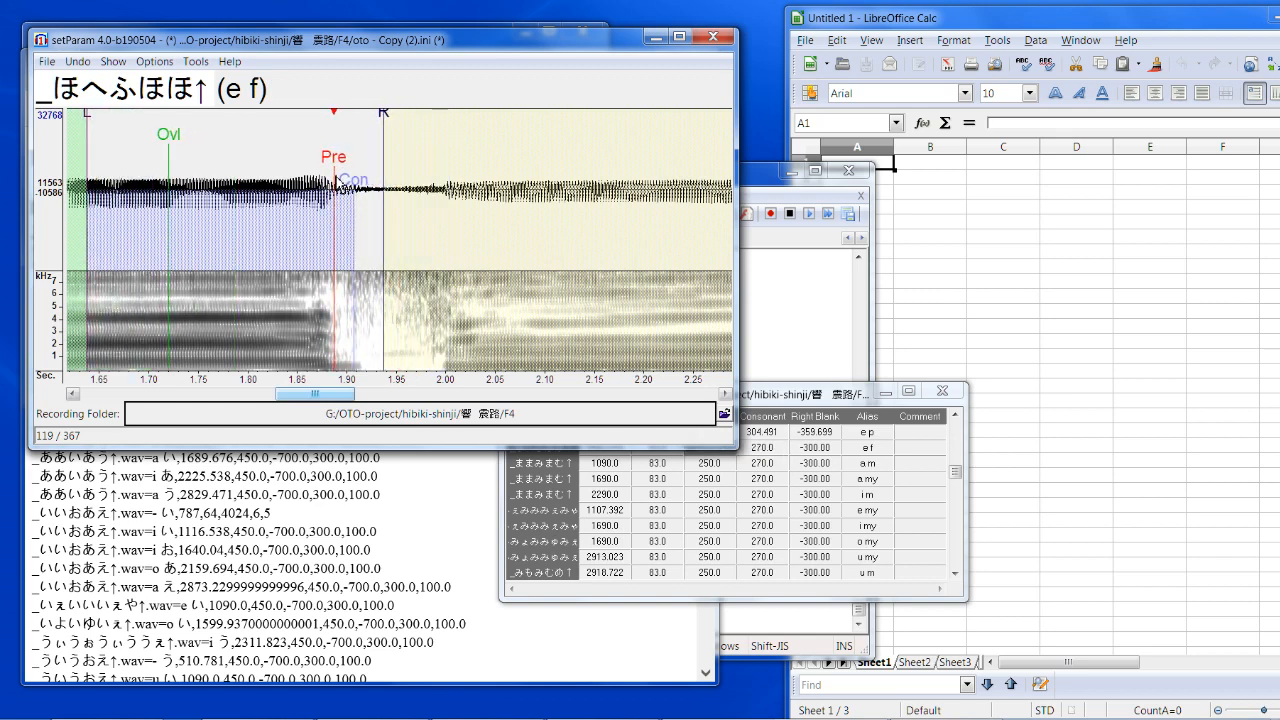
Step: Set "e f" to right blank about -349.7 and consonant about 279.4, and "a m" to left blank about 1089.5 and right blank about -291.6
drag(390, 113, 437, 124)
drag(367, 190, 401, 175)
key(Down)
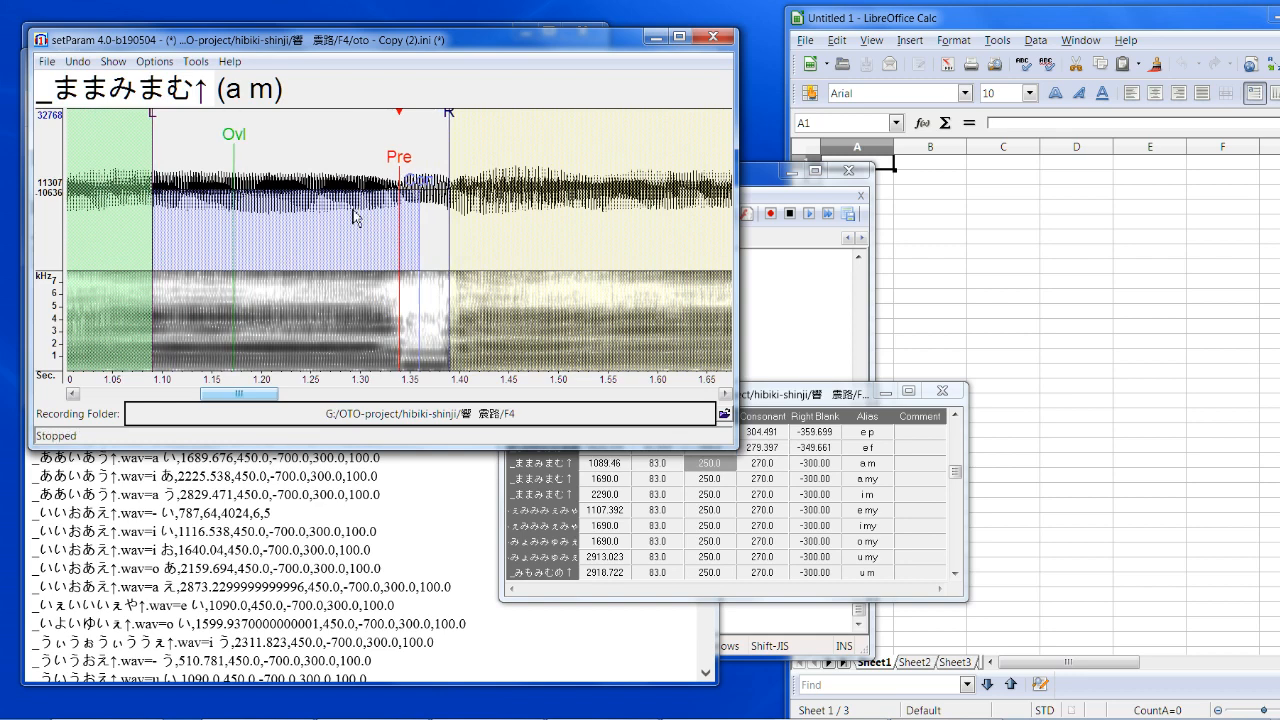
mouse_move(440, 112)
mouse_down()
mouse_move(448, 120)
mouse_move(430, 124)
mouse_move(443, 128)
mouse_up()
Step: Shift the "a my" markers to a left blank of about 1677.5 with right blank about -303.8, and "i m" to a left blank of about 2271.9
key(Down)
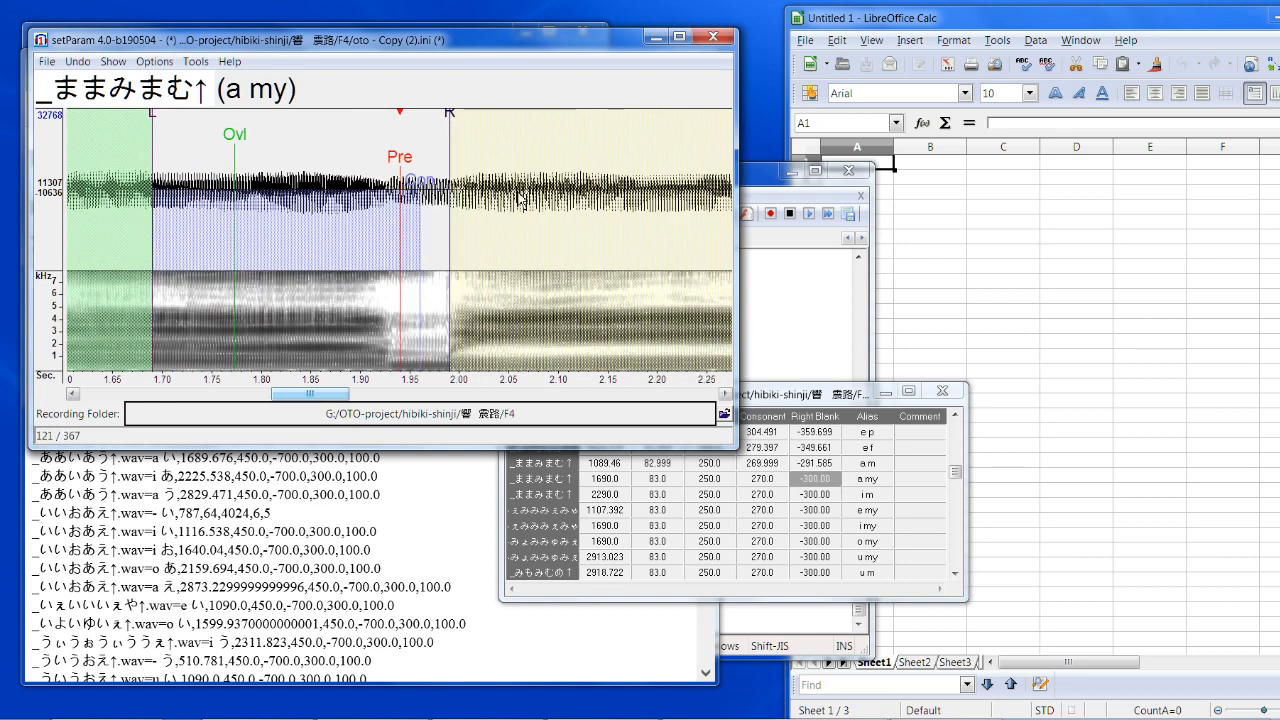
drag(402, 175, 392, 178)
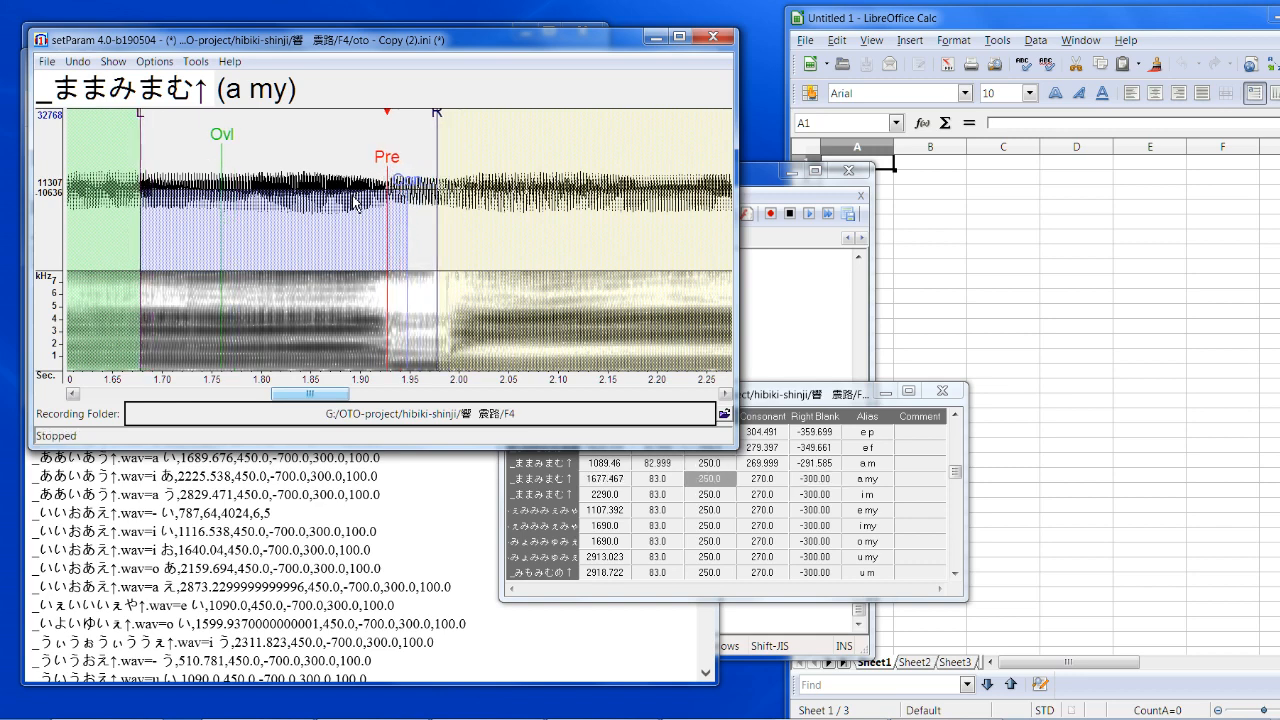
drag(442, 116, 445, 116)
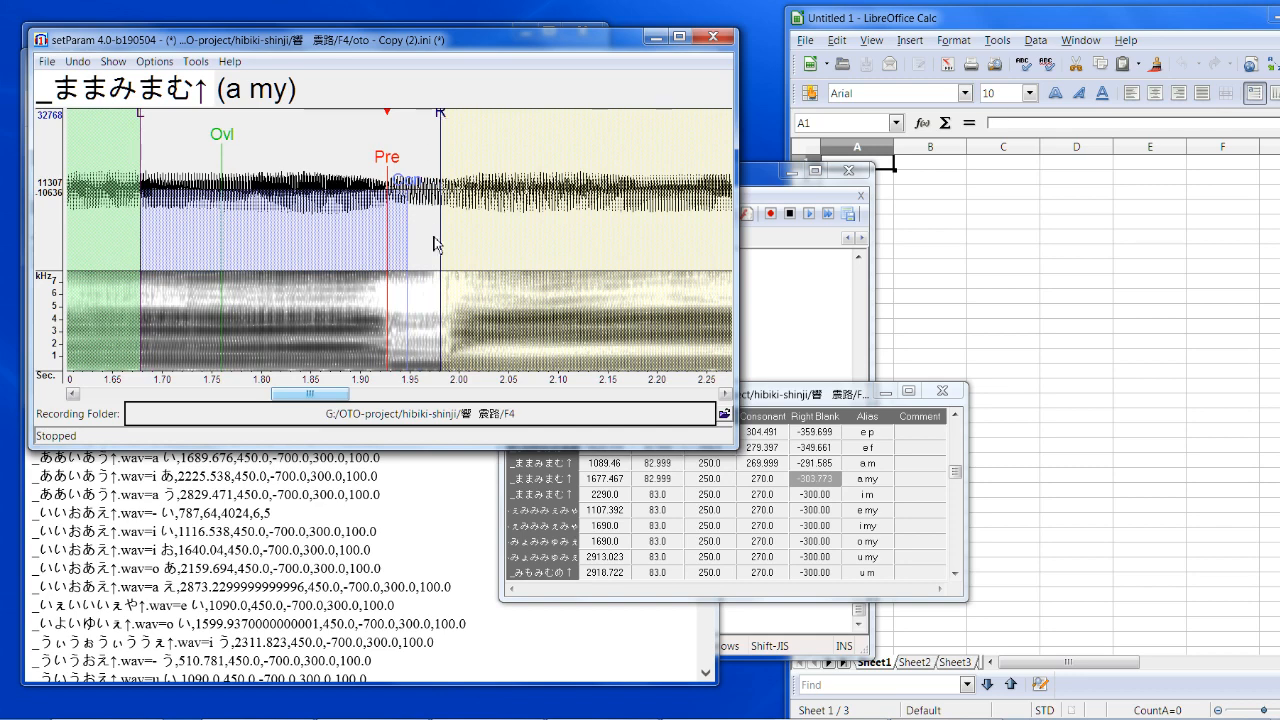
key(Down)
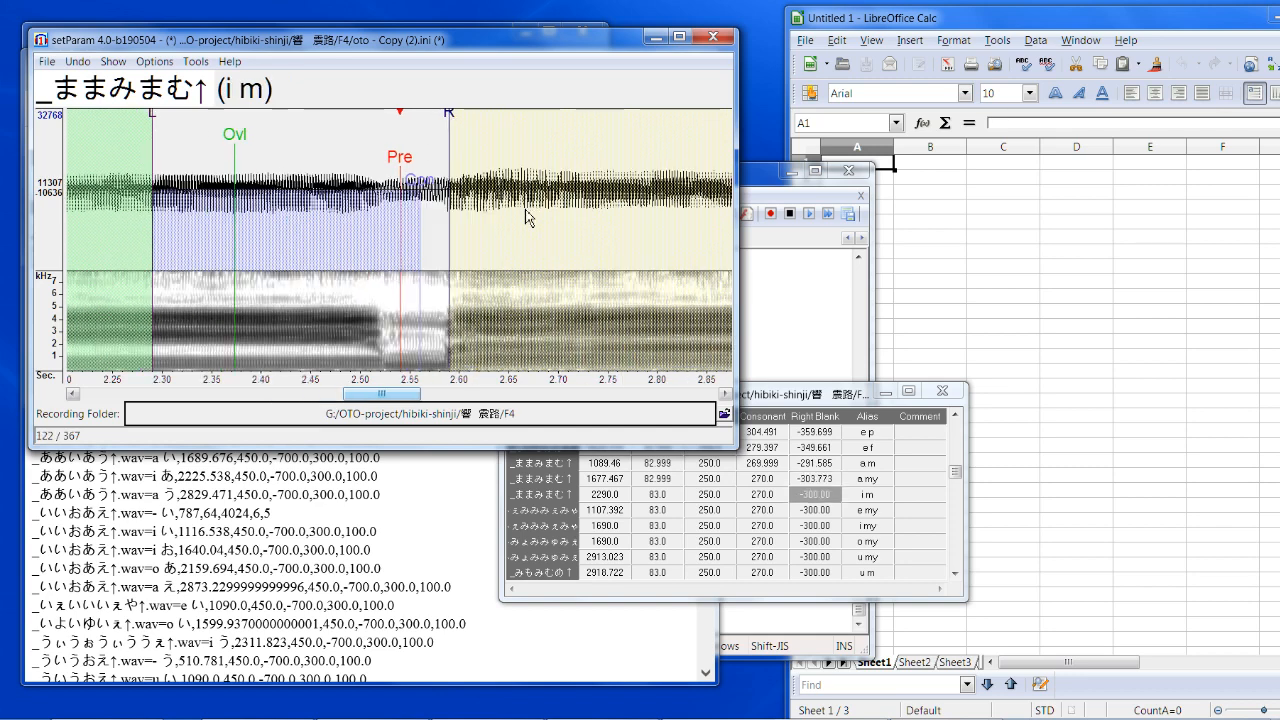
drag(404, 185, 385, 172)
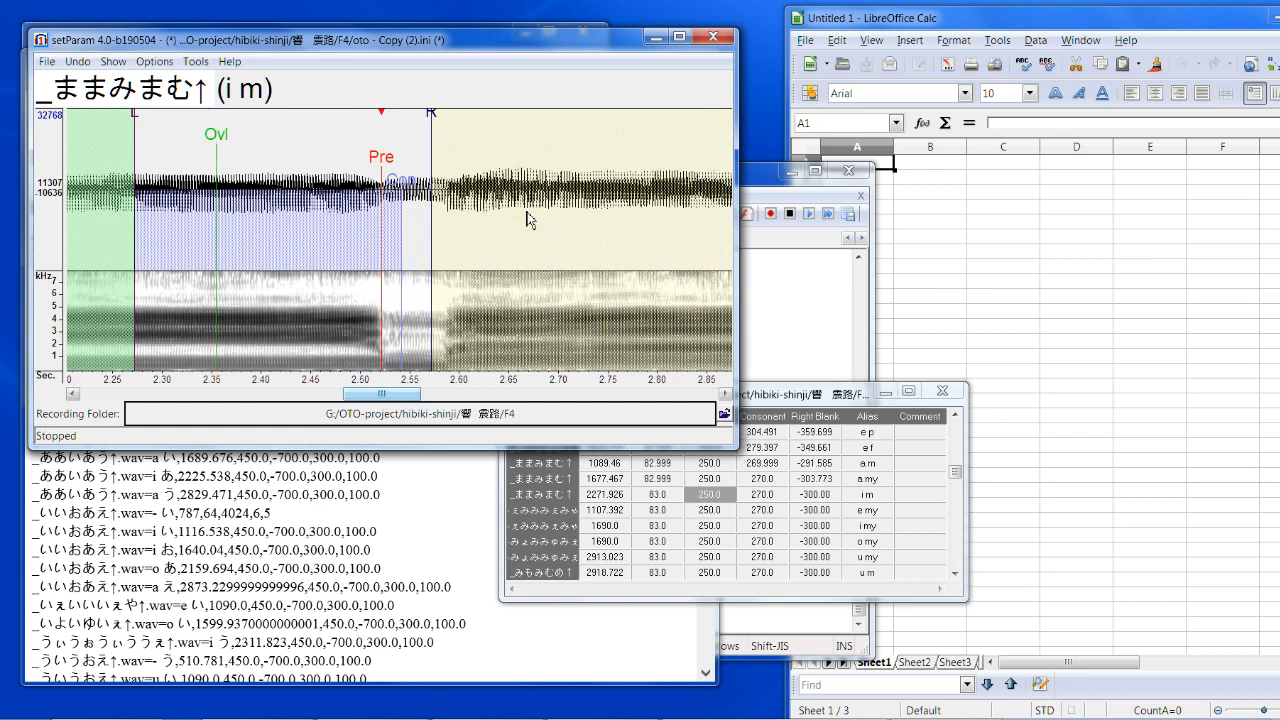
Step: Set "e my" to left blank about 1083 and right blank about -305.9, and "i my" to left blank about 1663.1 and right blank about -296.6
key(Down)
drag(412, 165, 379, 166)
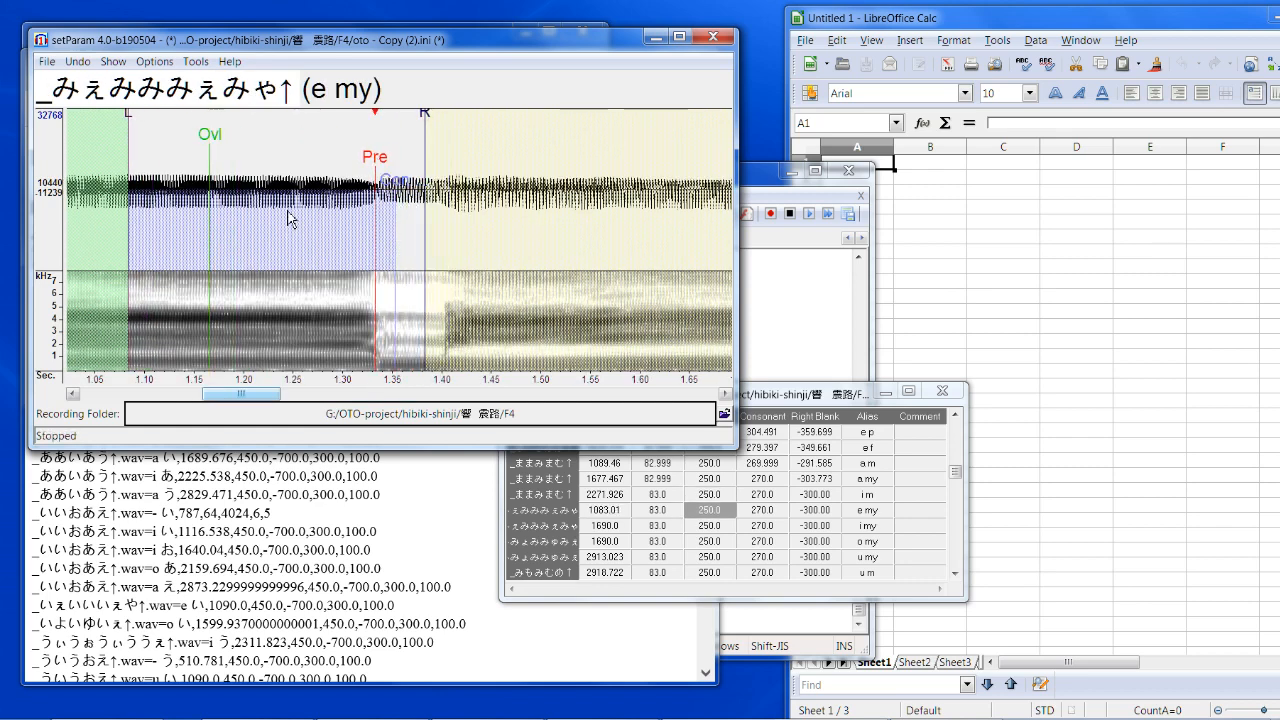
drag(425, 115, 433, 117)
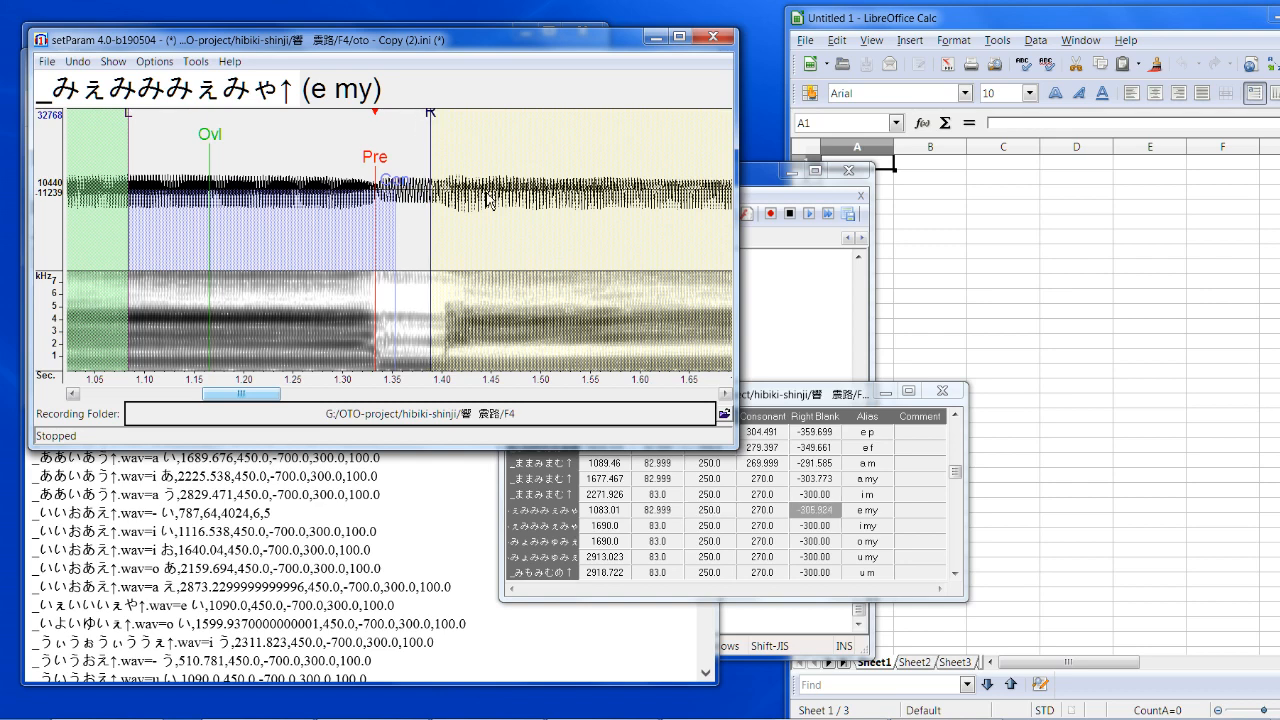
key(Down)
drag(403, 176, 375, 177)
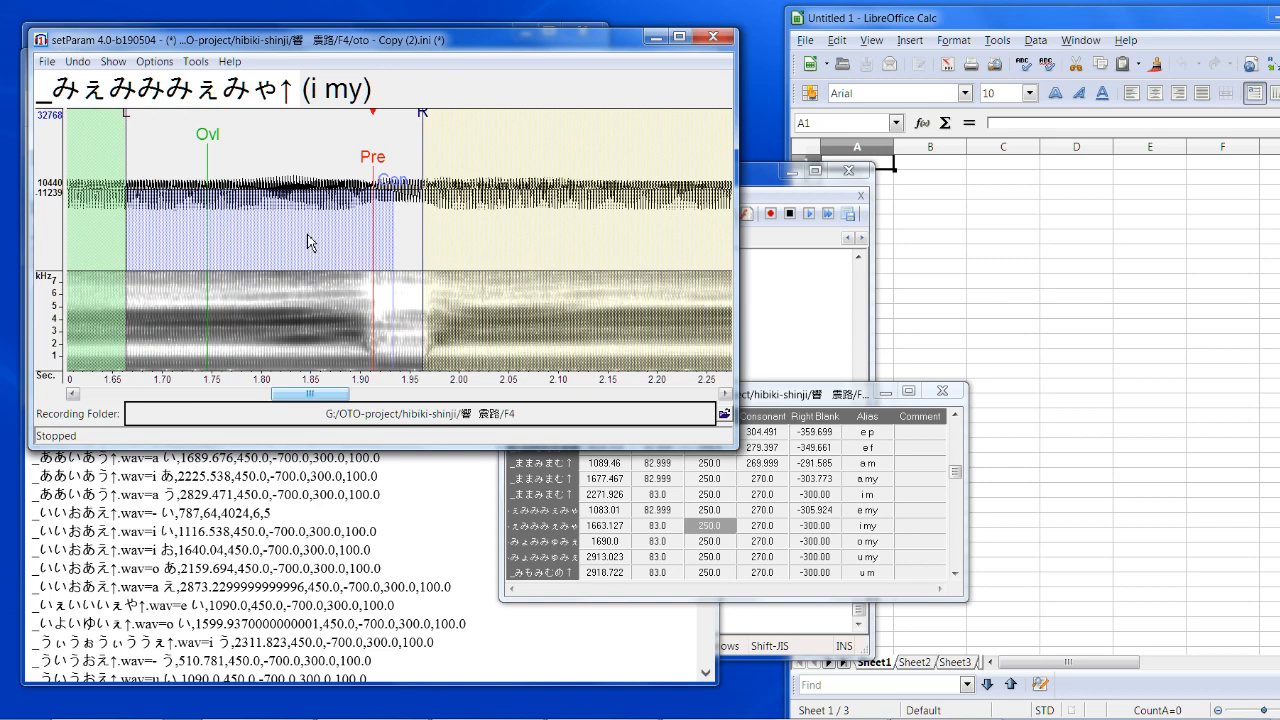
drag(427, 122, 381, 160)
Step: Shift the "o my" markers to left blank about 1668.9, and set "u my" to left blank about 2856.4 and right blank about -321.7
key(Down)
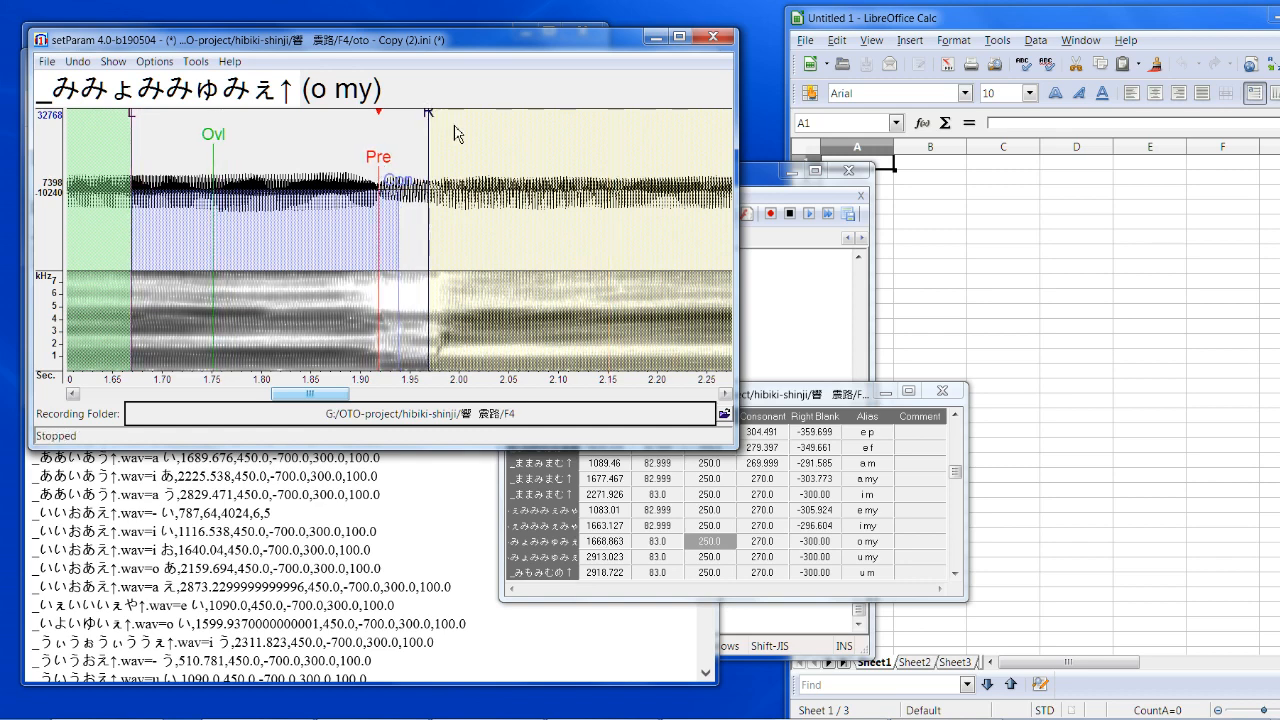
key(Down)
drag(405, 163, 345, 167)
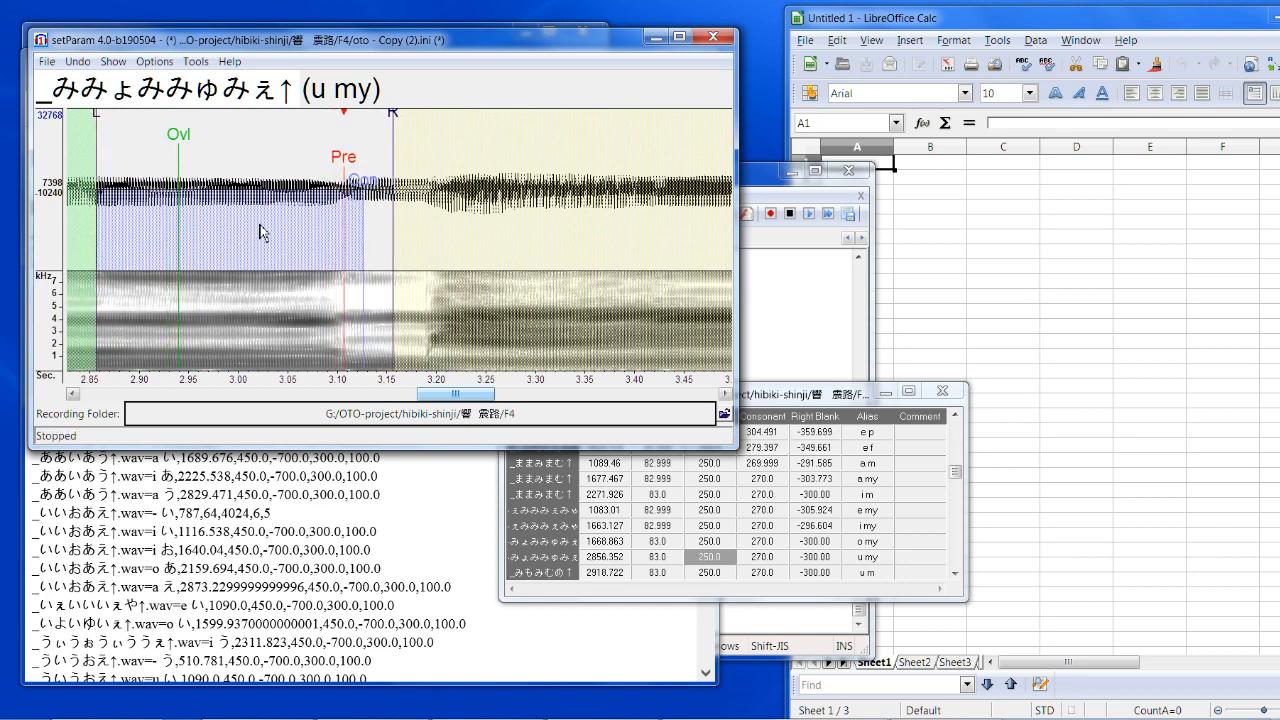
drag(397, 123, 419, 122)
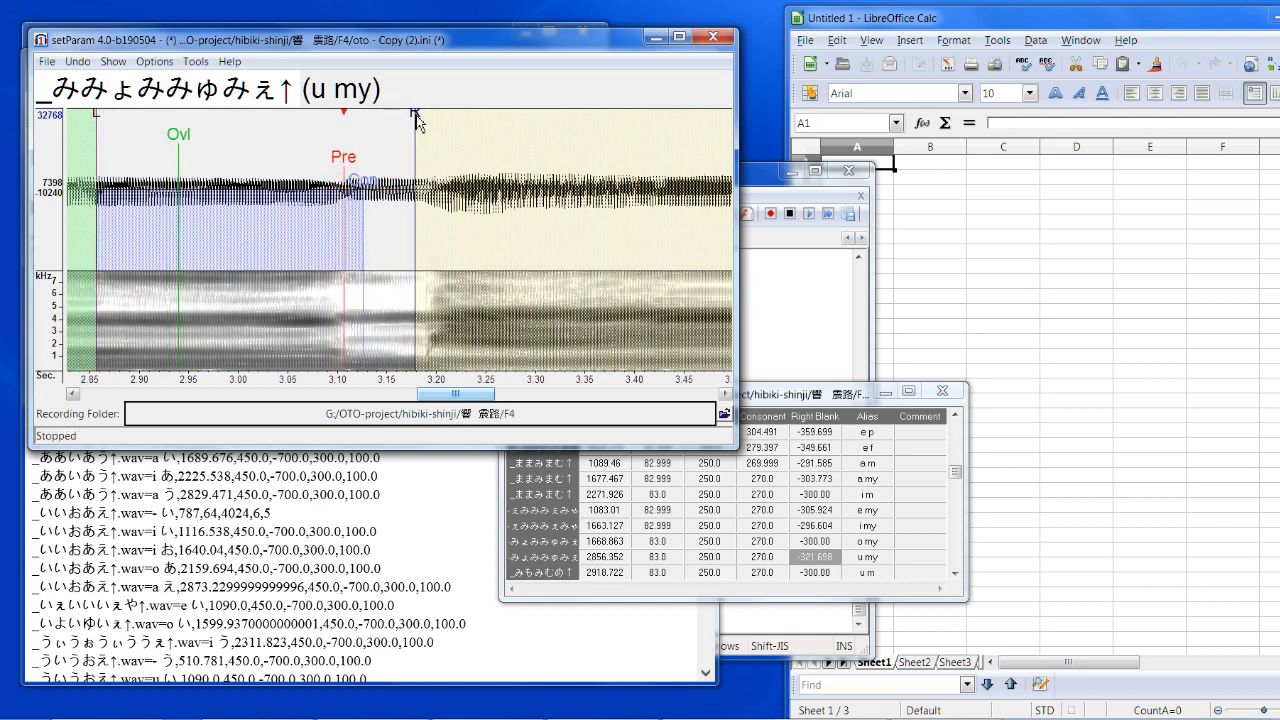
Step: Set "u m" to left blank about 2887.8 and right blank about -313.1, and shift the "o m" markers so the preutterance sits at about 3.18 s
key(Down)
drag(406, 168, 371, 177)
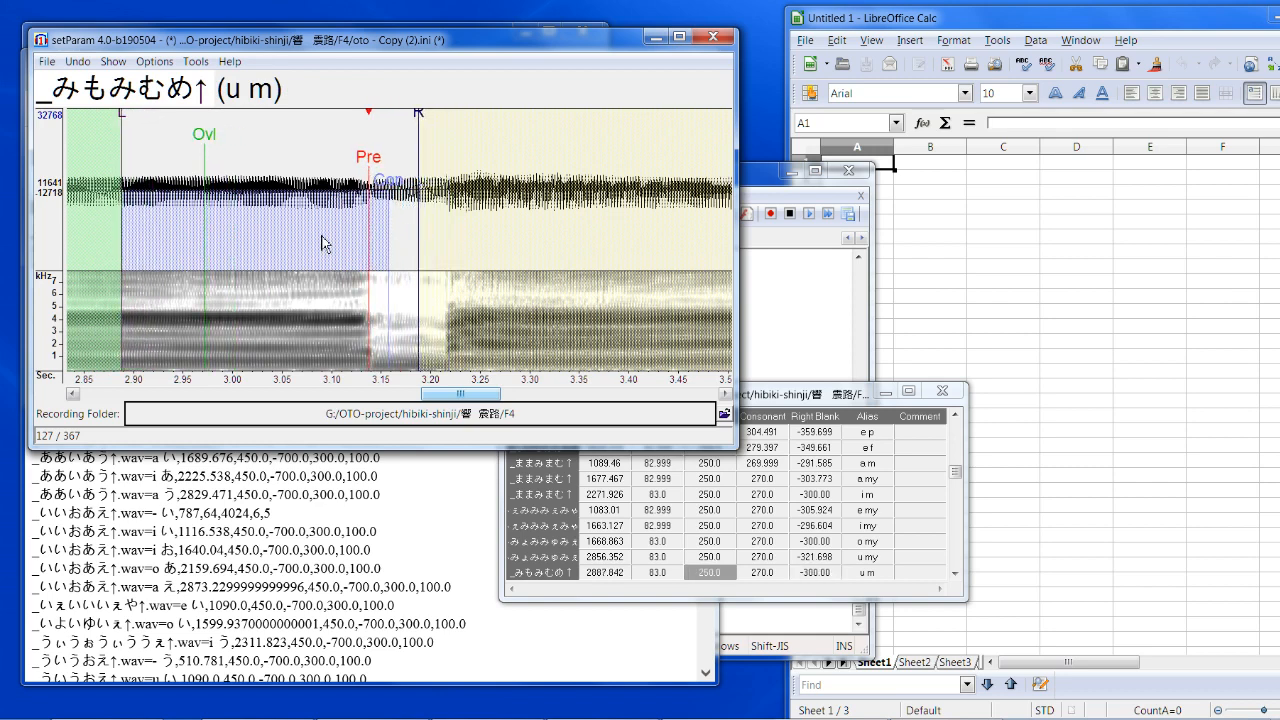
drag(419, 114, 433, 125)
key(Down)
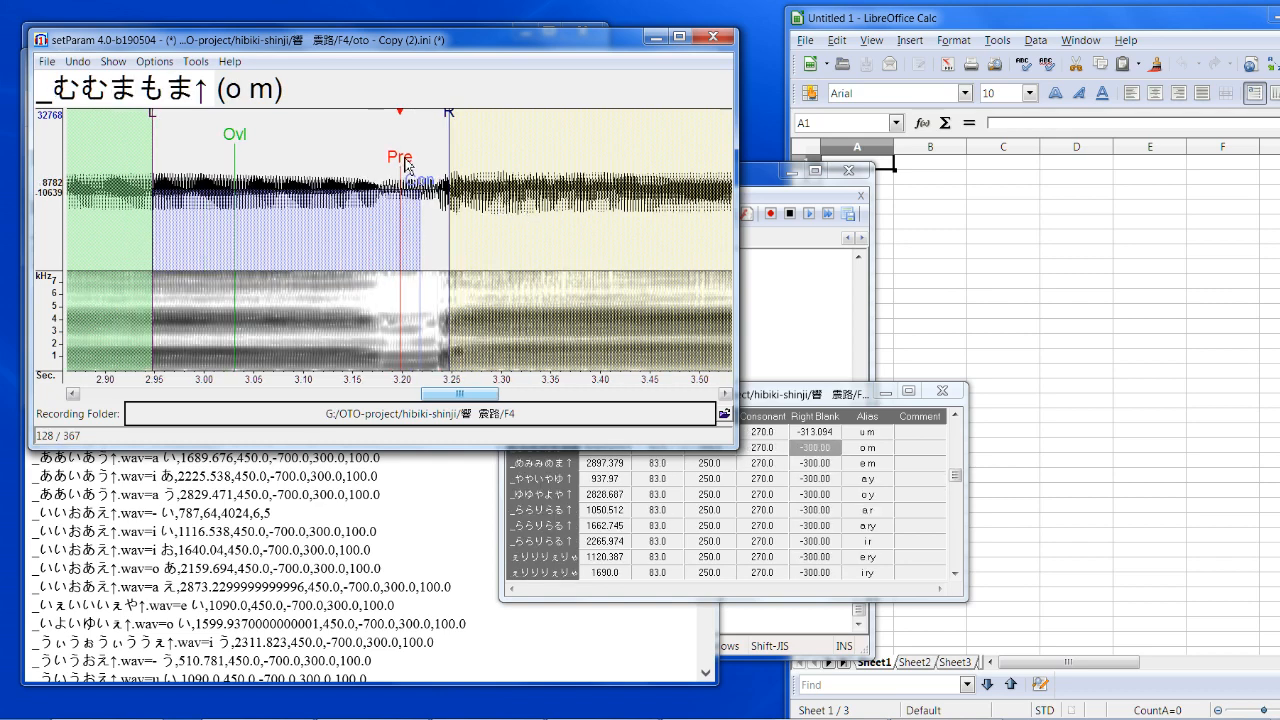
drag(407, 166, 383, 172)
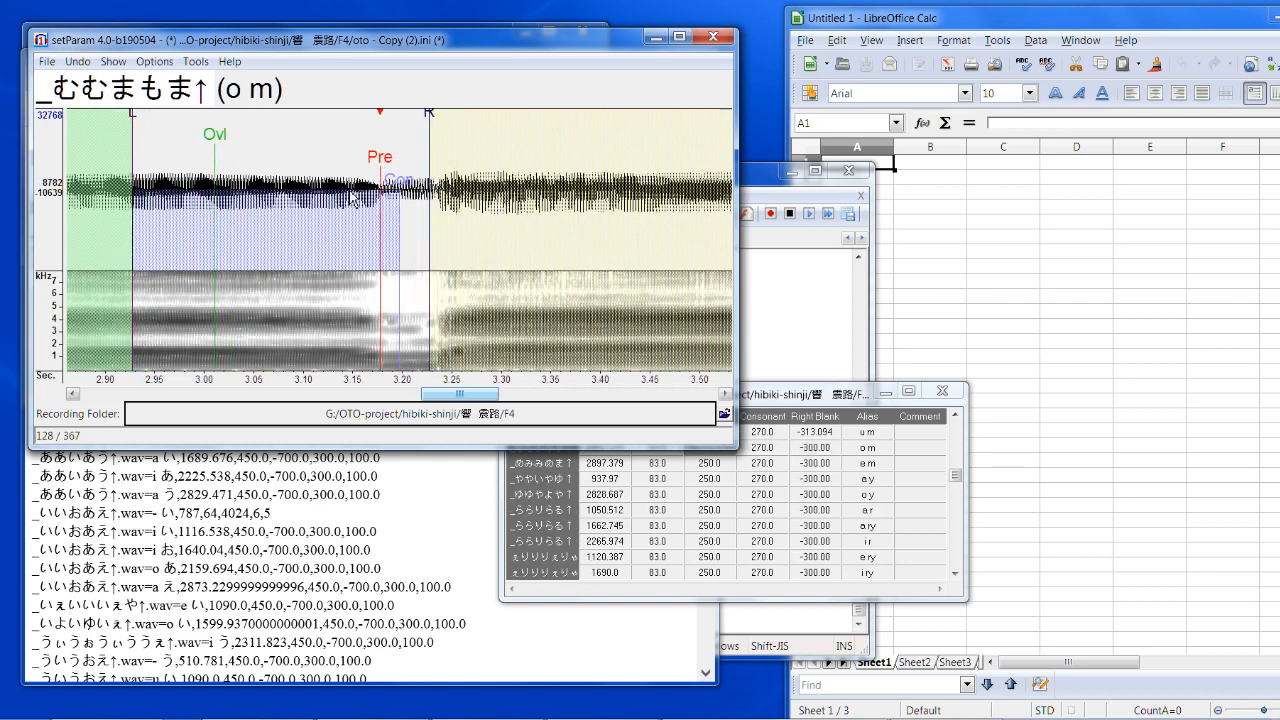
Step: Shift the "e m" markers to a left blank of about 2863.5 and set the right blank to about -312.4
key(Down)
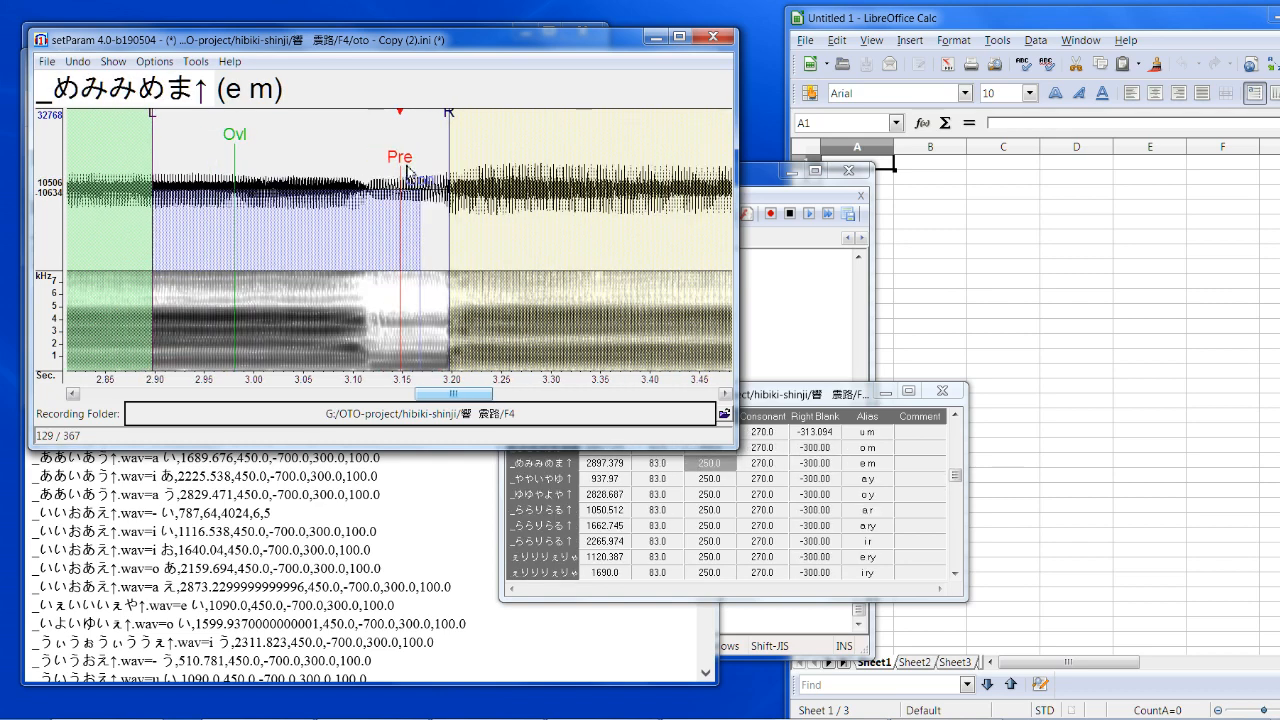
drag(405, 166, 370, 180)
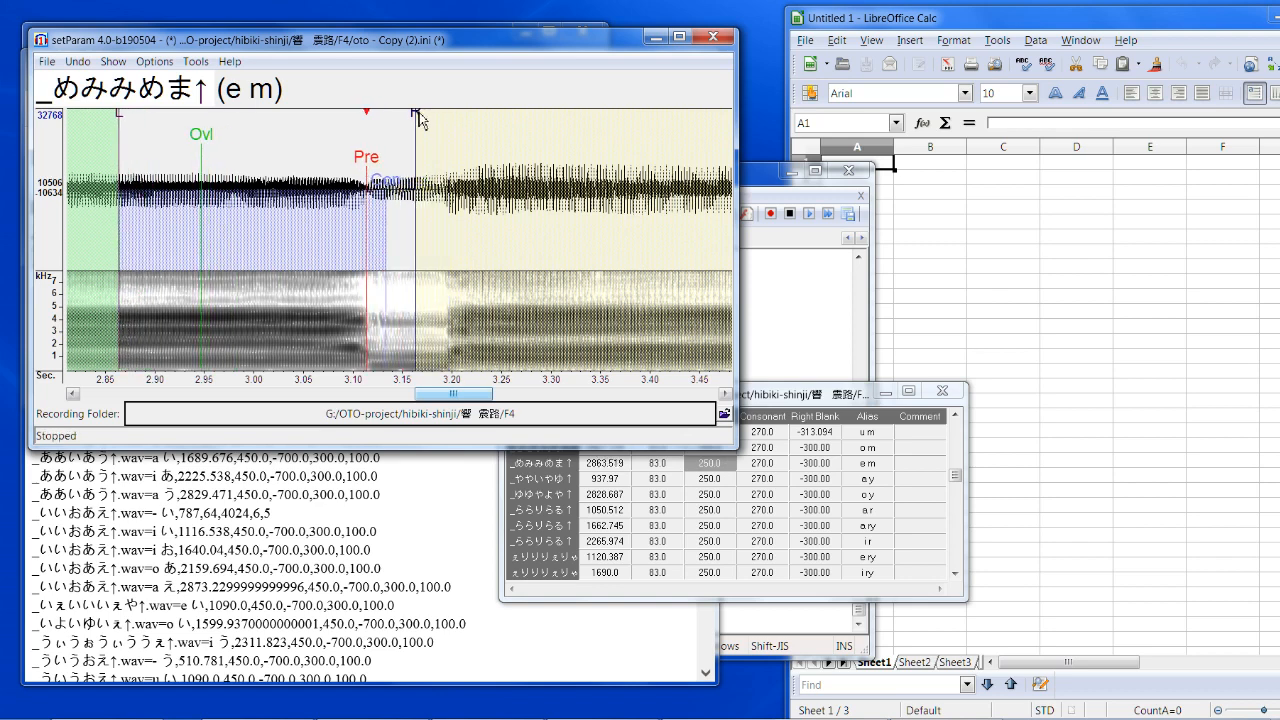
drag(419, 119, 431, 120)
Step: Shift the "a y" markers to a left blank of about 999.8 and set the right blank to about -315.2
key(Down)
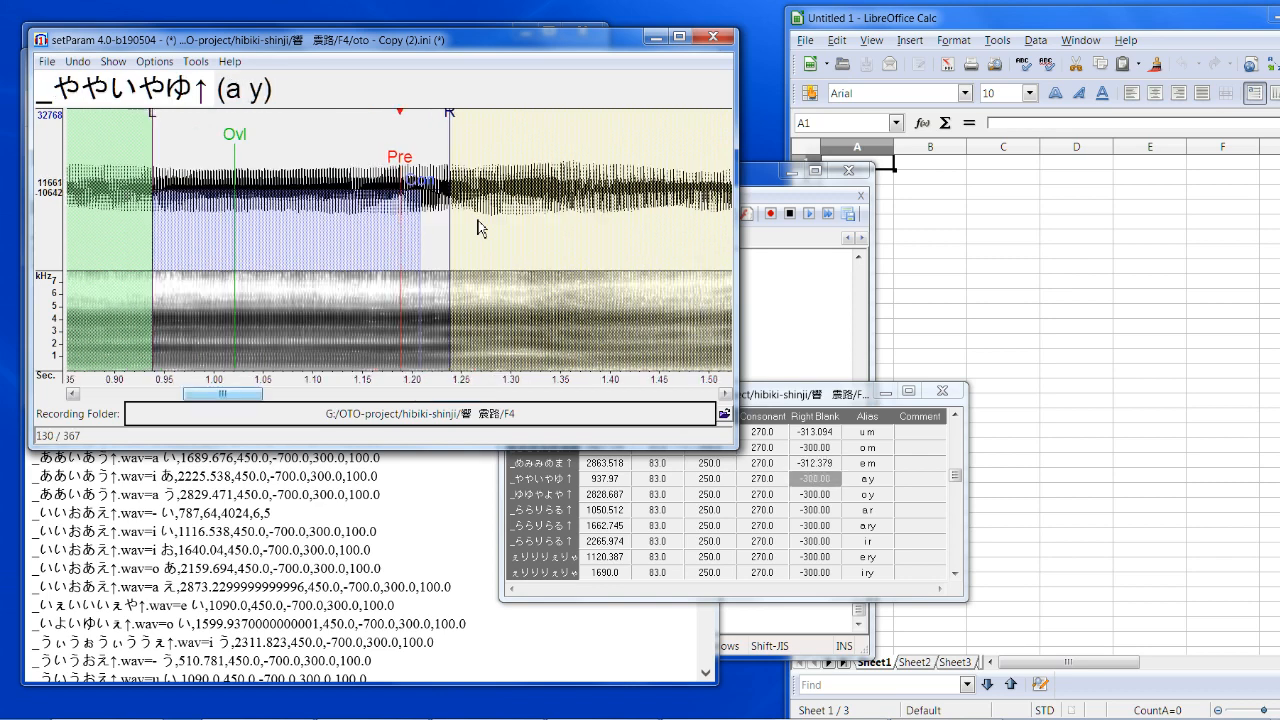
drag(408, 168, 460, 168)
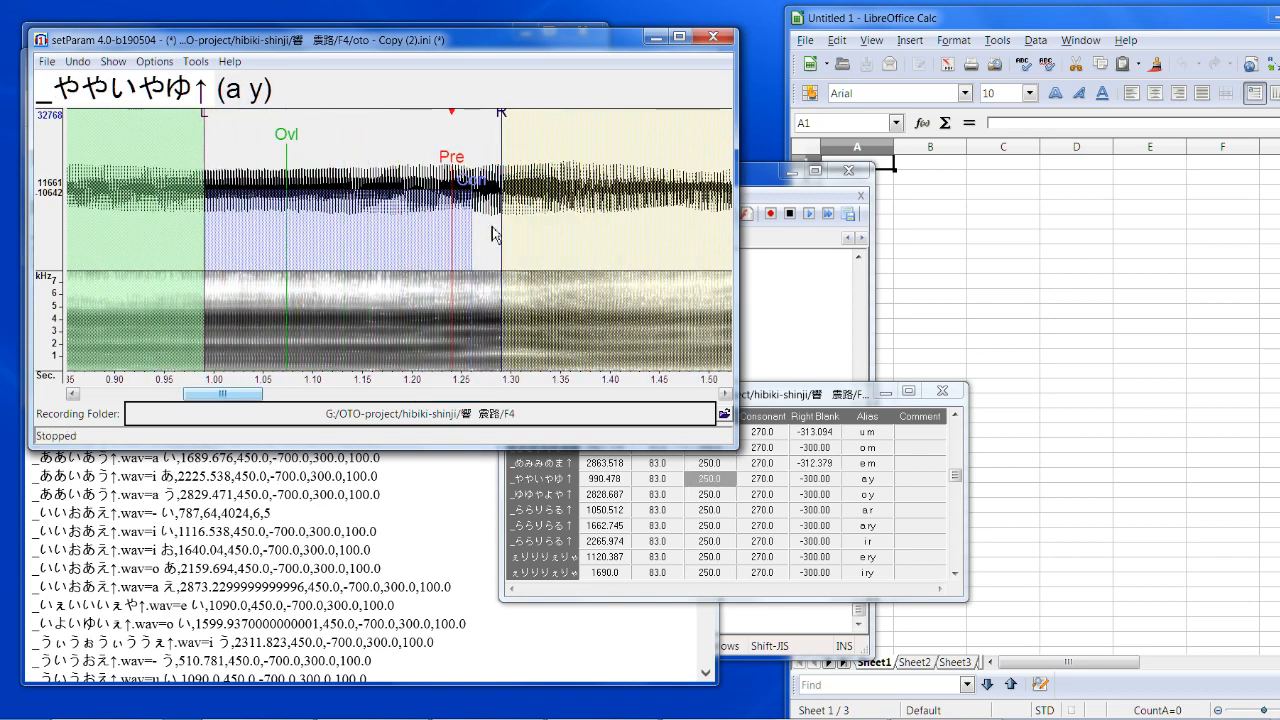
drag(455, 166, 463, 168)
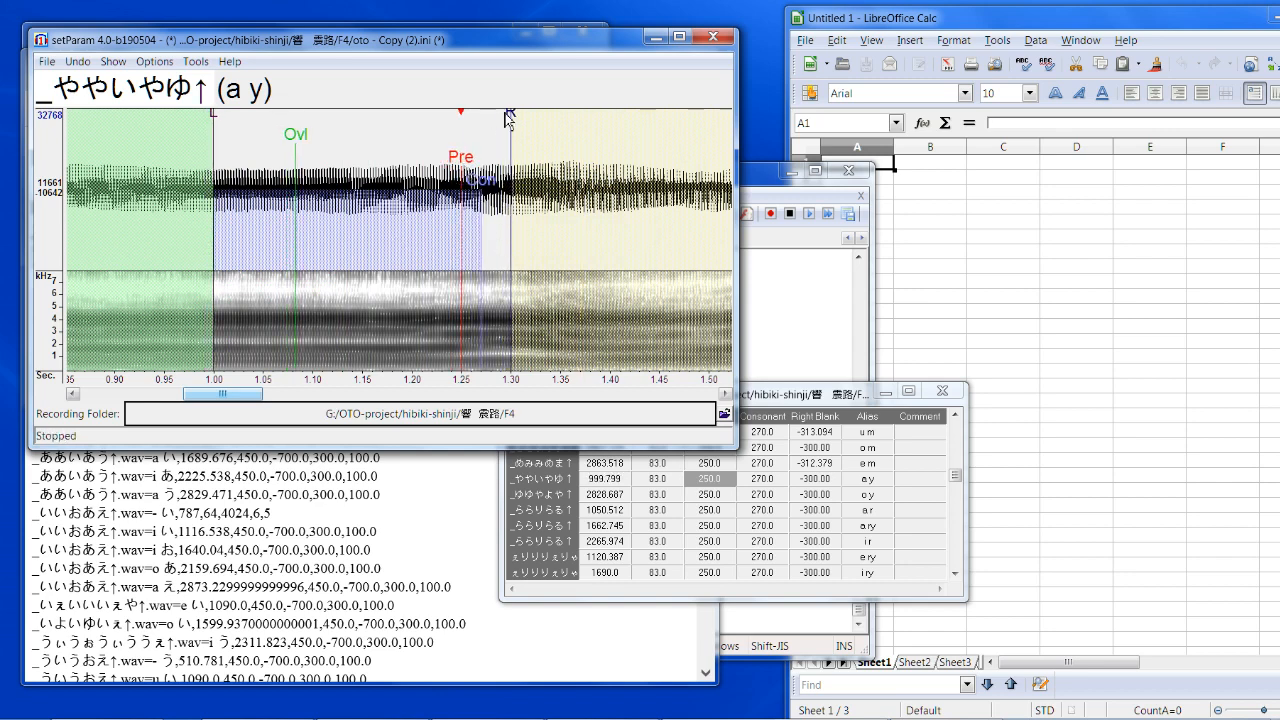
drag(508, 118, 526, 119)
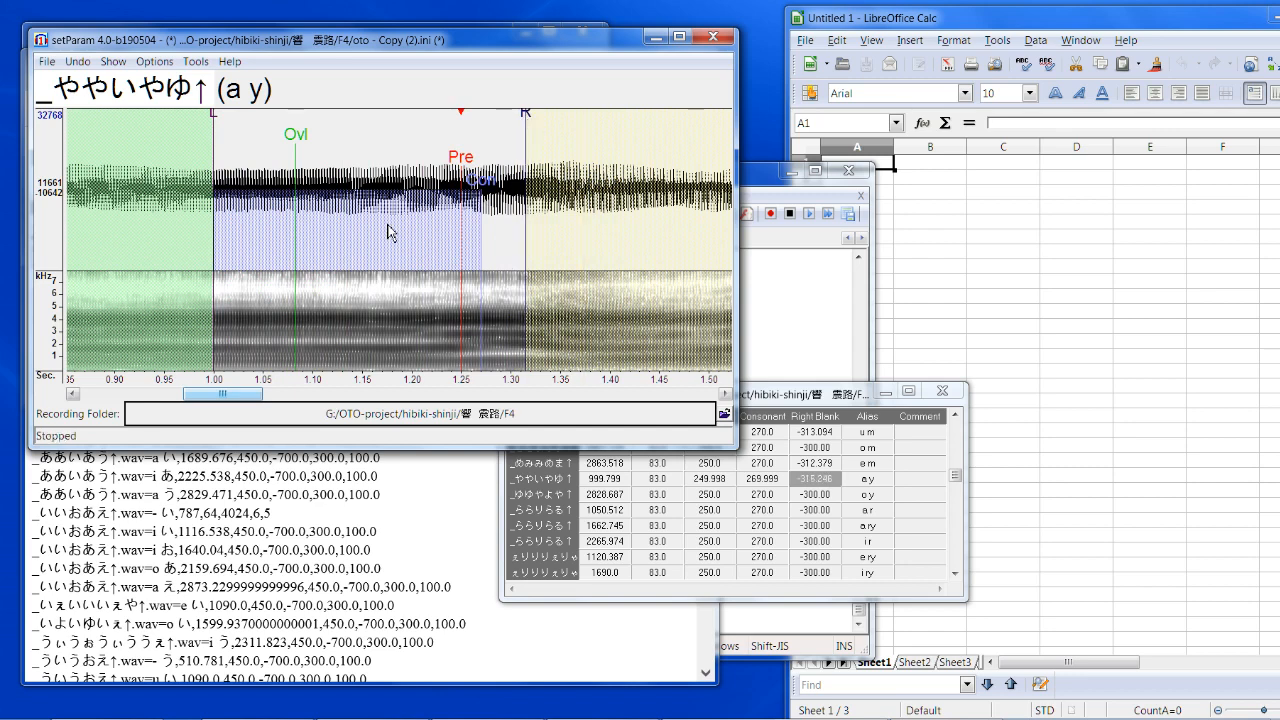
Step: Shift the "o y" markers to a left blank of about 2866.3 and set the right blank to about -321
key(Down)
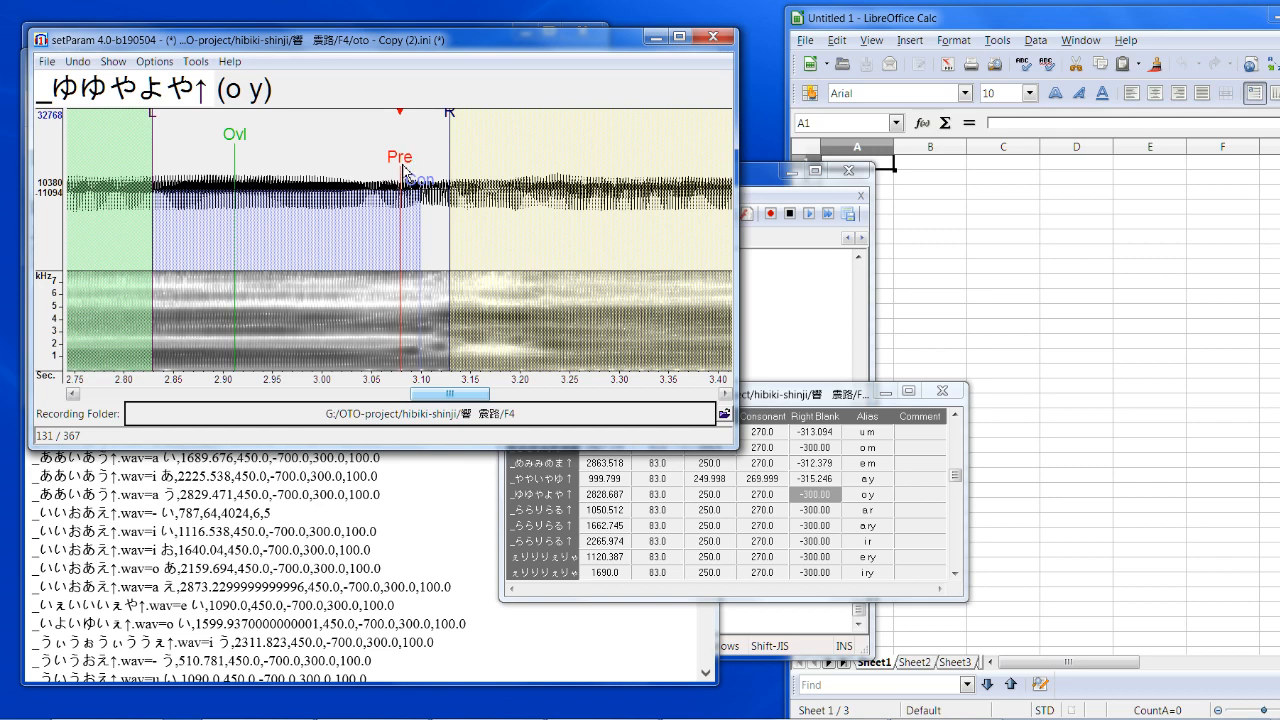
drag(403, 166, 427, 176)
click(398, 246)
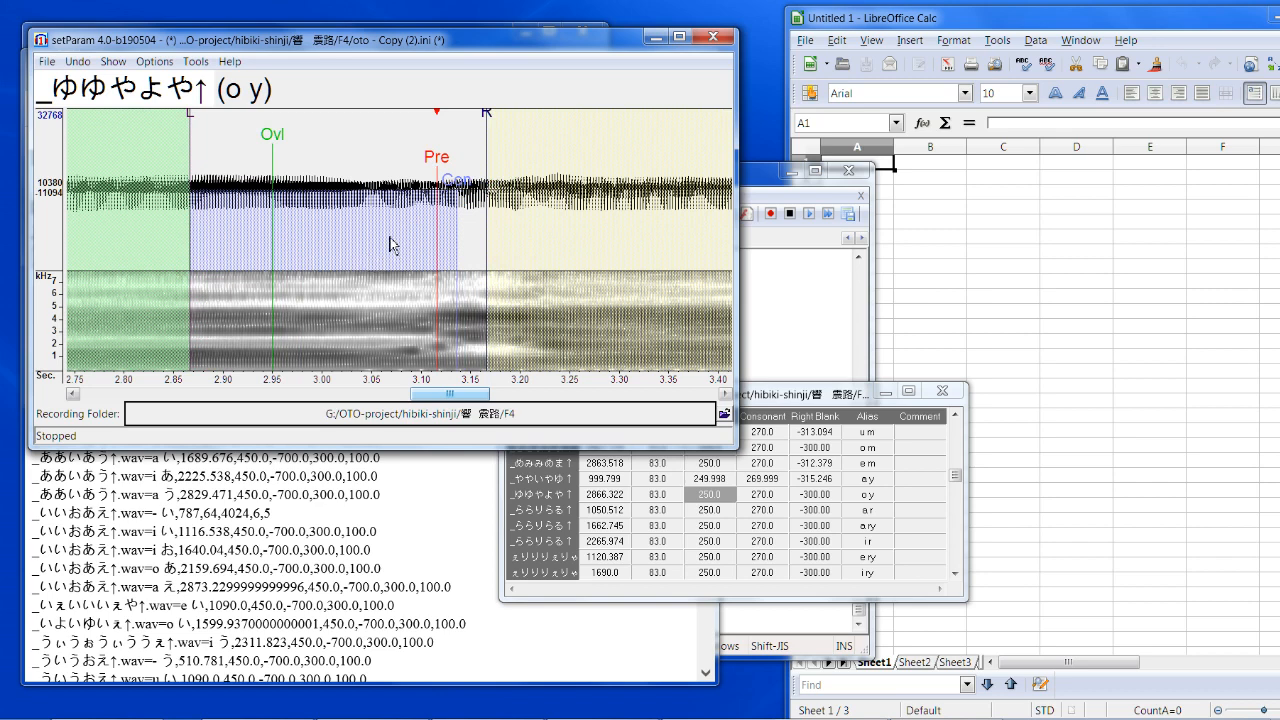
drag(488, 116, 507, 116)
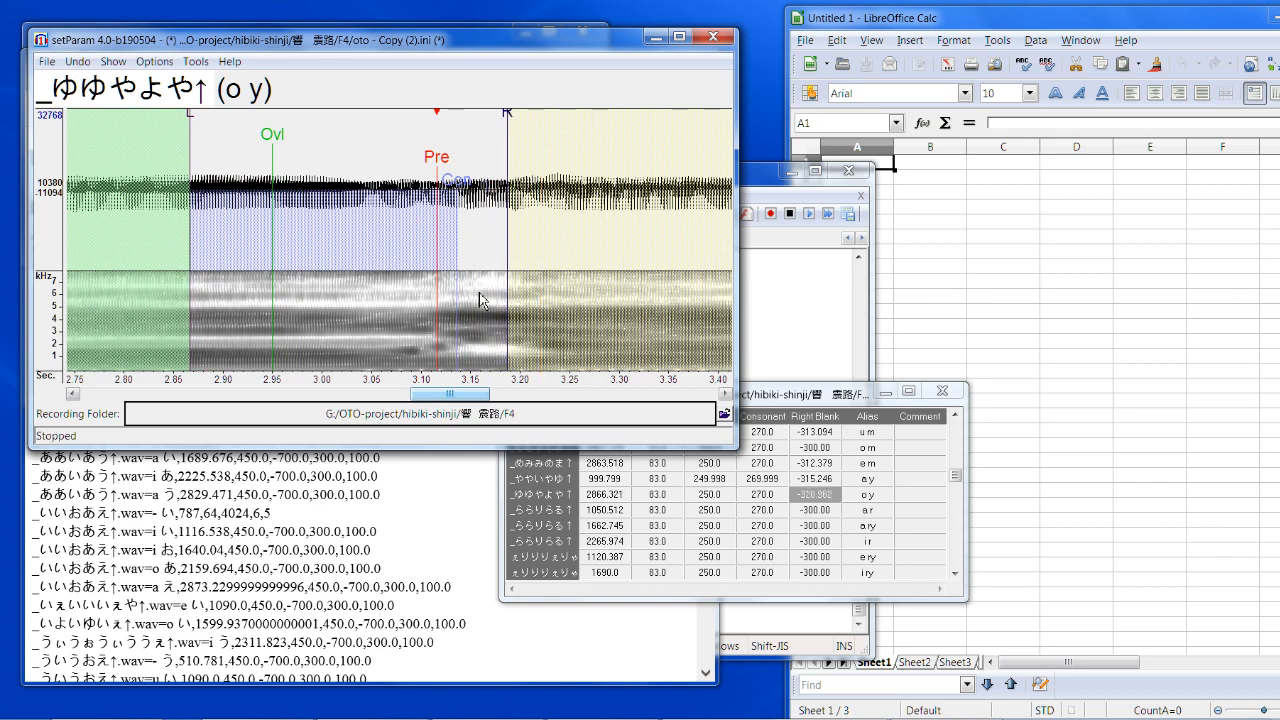
Step: Shift the "a r" markers to a left blank of about 1056.5 and set the right blank to about -290.2
key(Down)
mouse_move(398, 170)
mouse_down()
mouse_move(534, 166)
mouse_move(410, 190)
mouse_up()
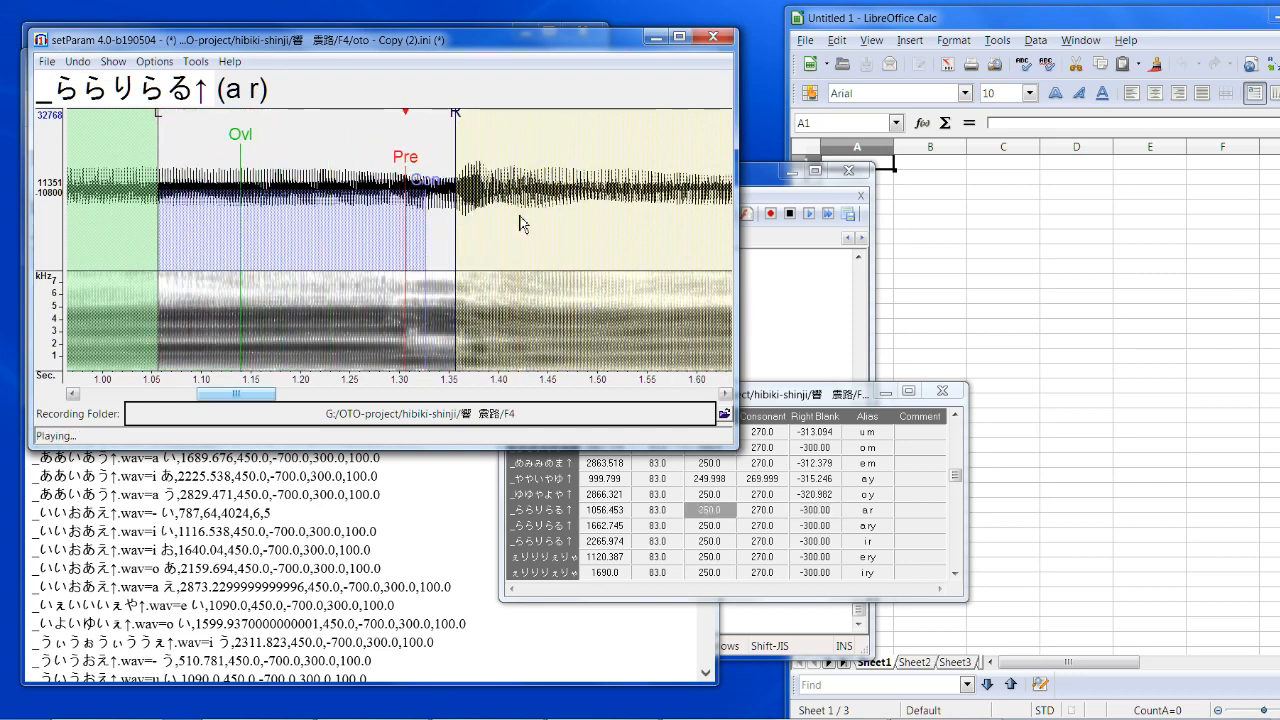
drag(458, 122, 446, 122)
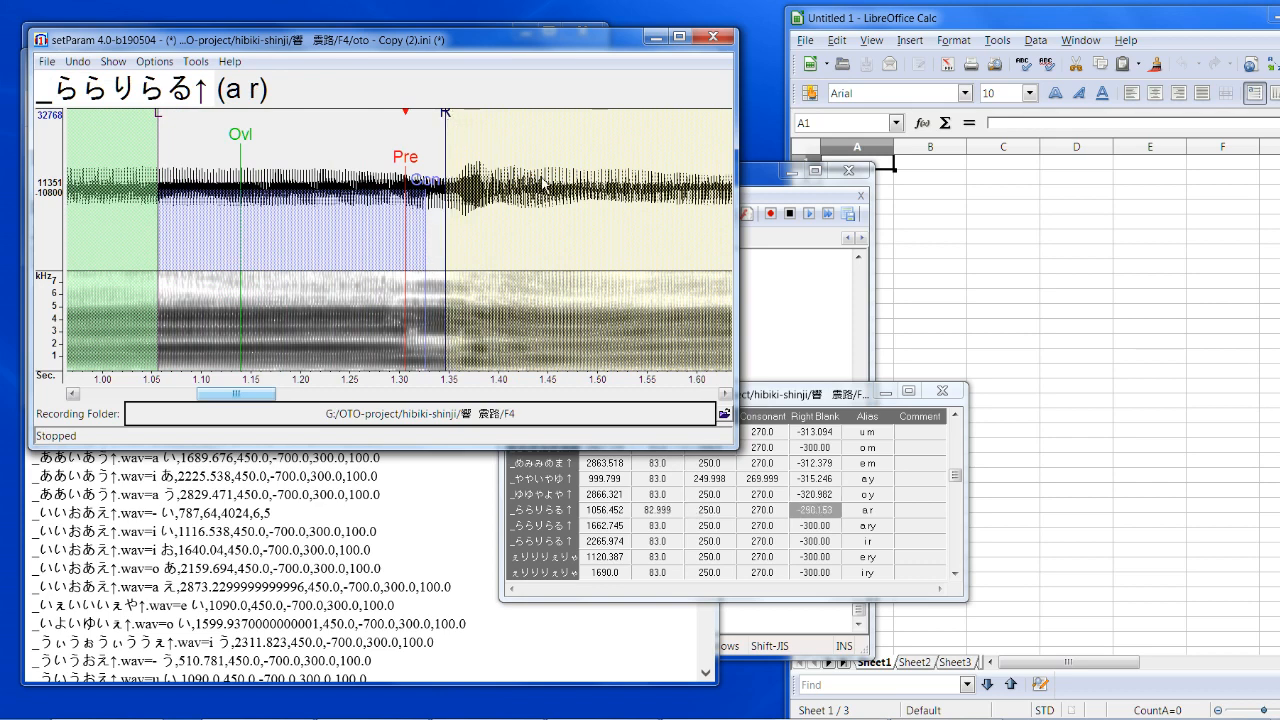
Step: Shift the "a ry" markers to a left blank of about 1554.8 and set the right blank to about -355.4
key(Down)
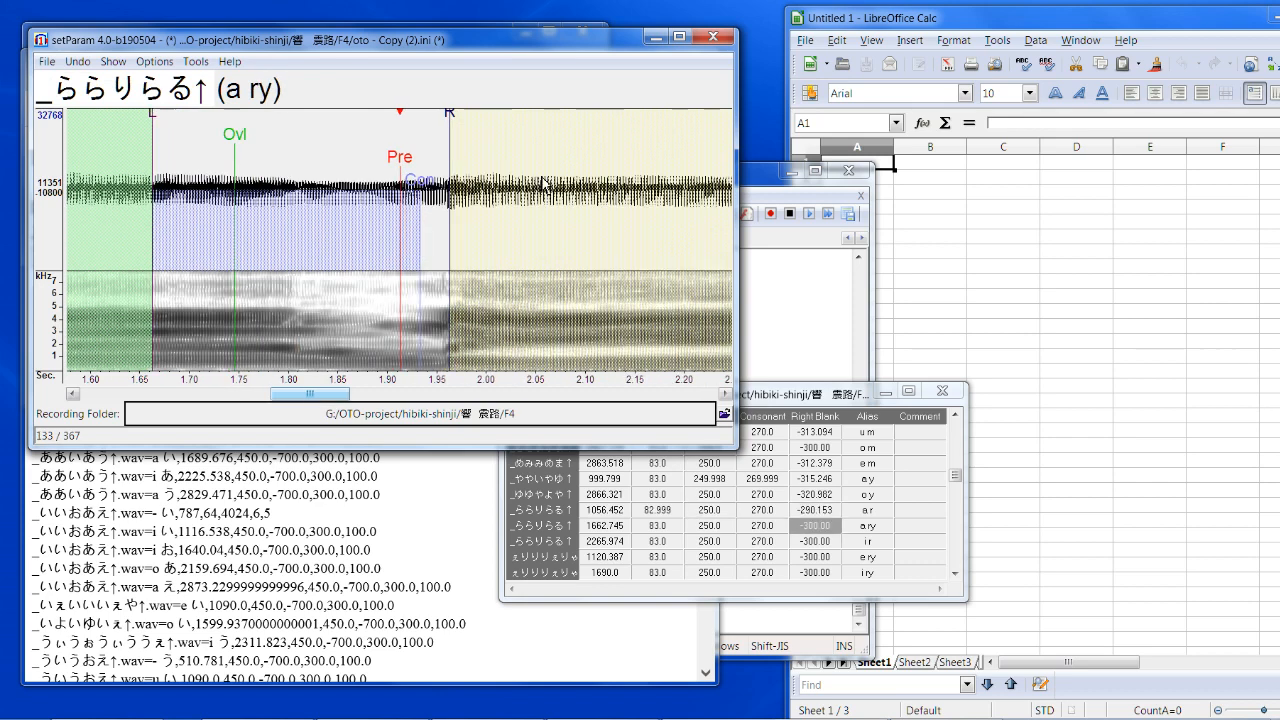
drag(402, 168, 297, 199)
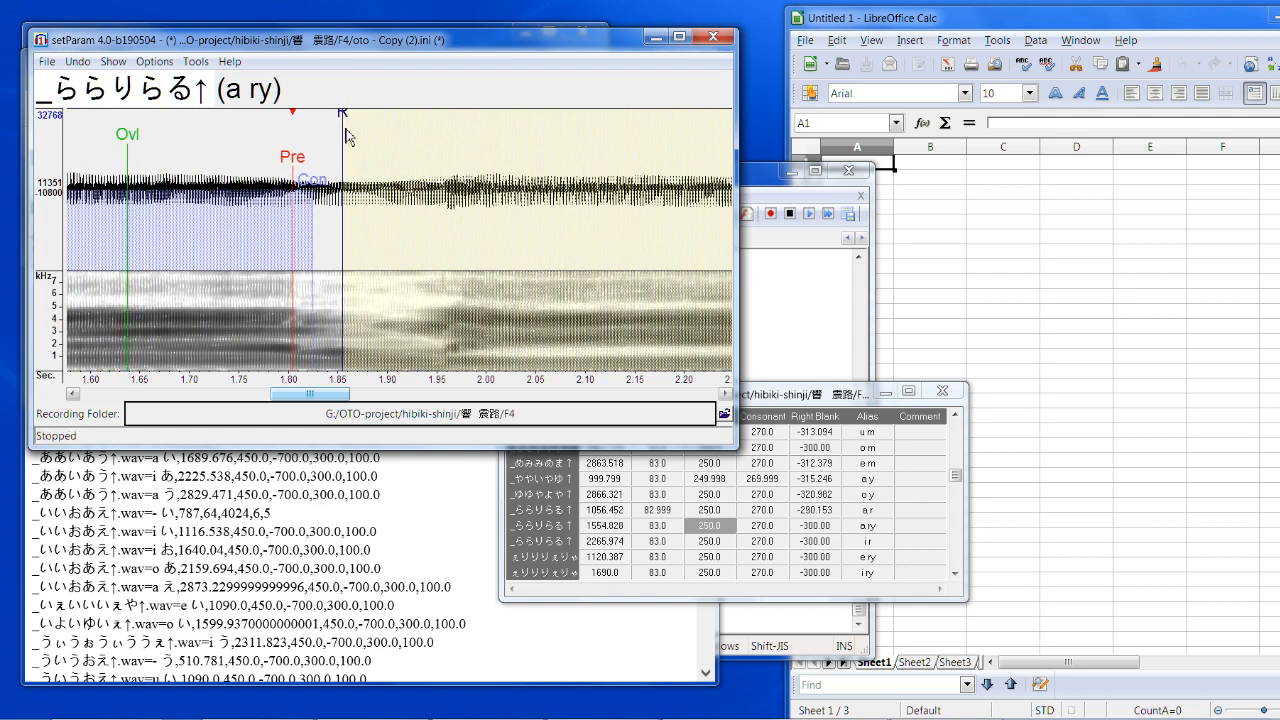
drag(345, 118, 398, 120)
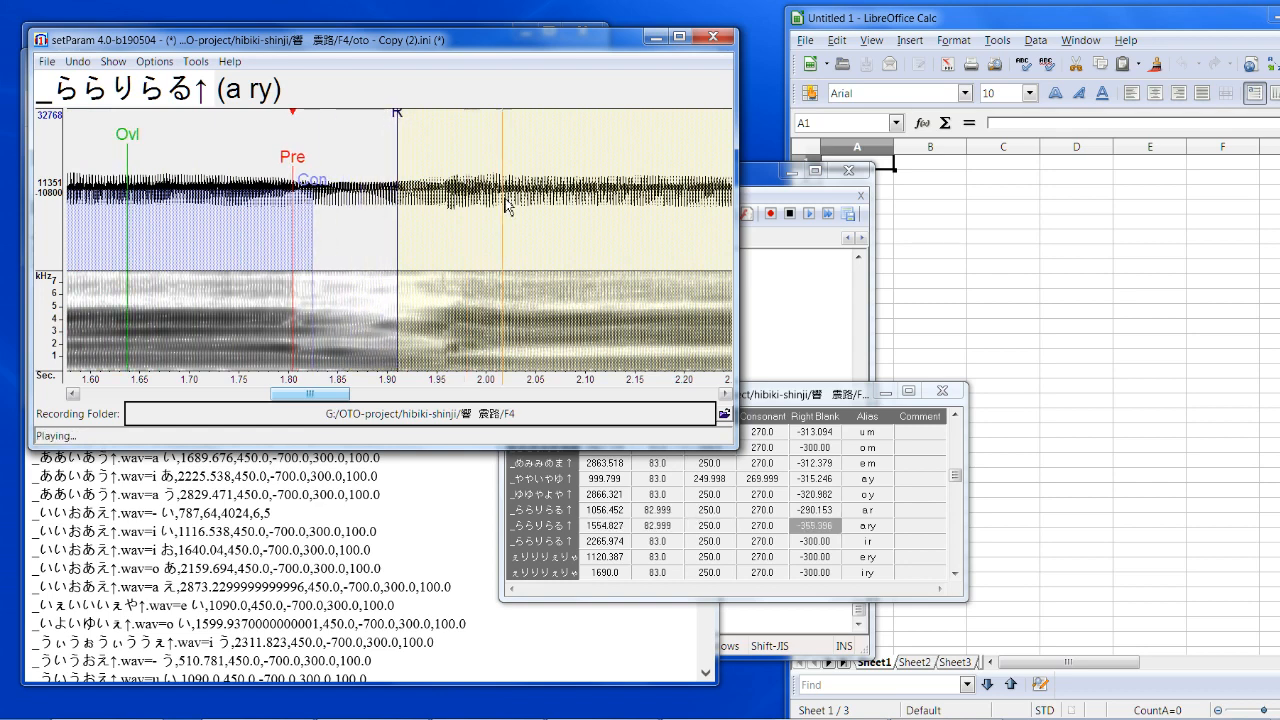
Step: Shift the "i r" markers to a left blank of about 2208.8 and set the right blank to about -330.3
key(Down)
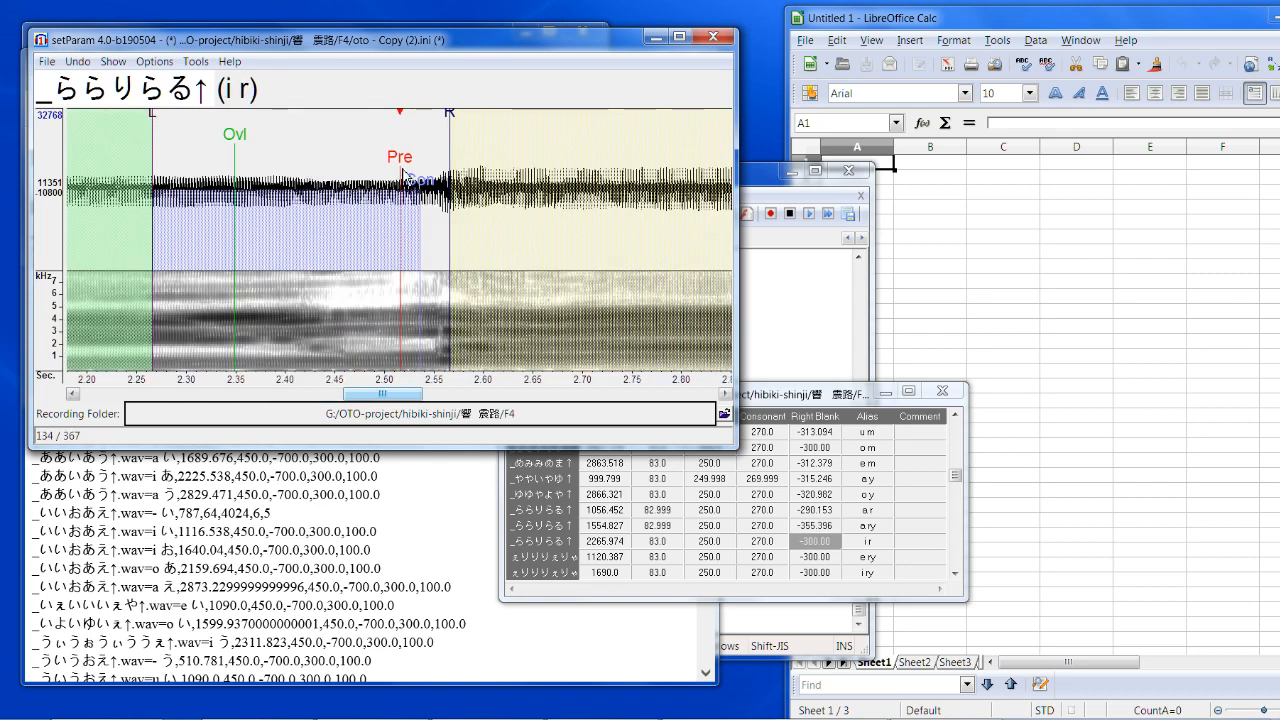
drag(407, 170, 347, 195)
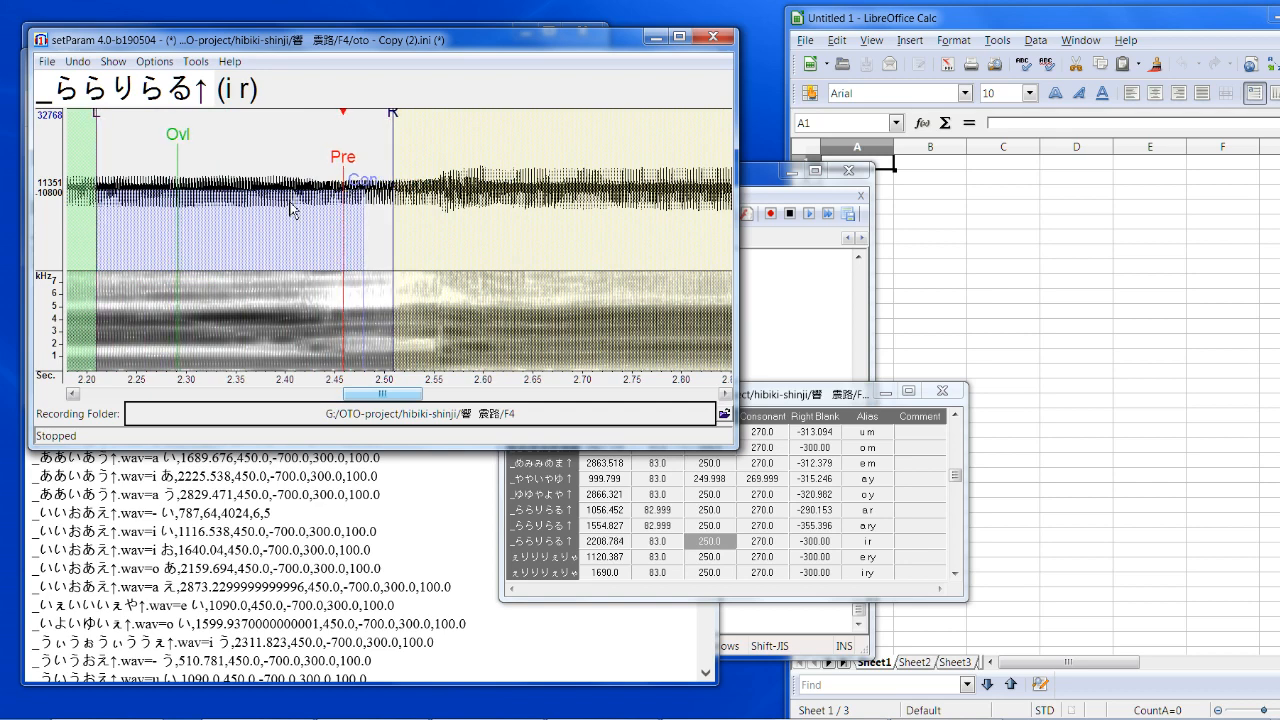
drag(380, 124, 427, 127)
click(527, 197)
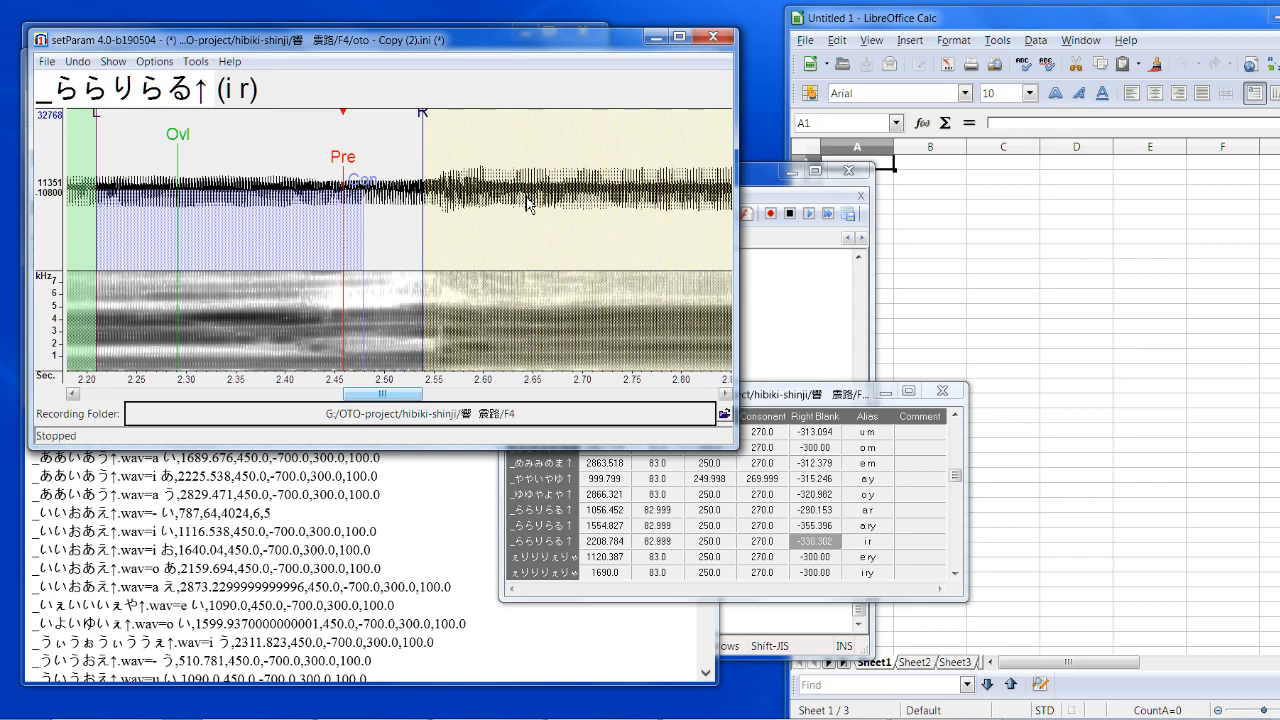
click(527, 198)
click(527, 200)
Step: Shift the "e ry" markers to a left blank of about 1133.2 and pull the consonant and right blank boundaries in toward the preutterance
key(Down)
drag(428, 178, 415, 178)
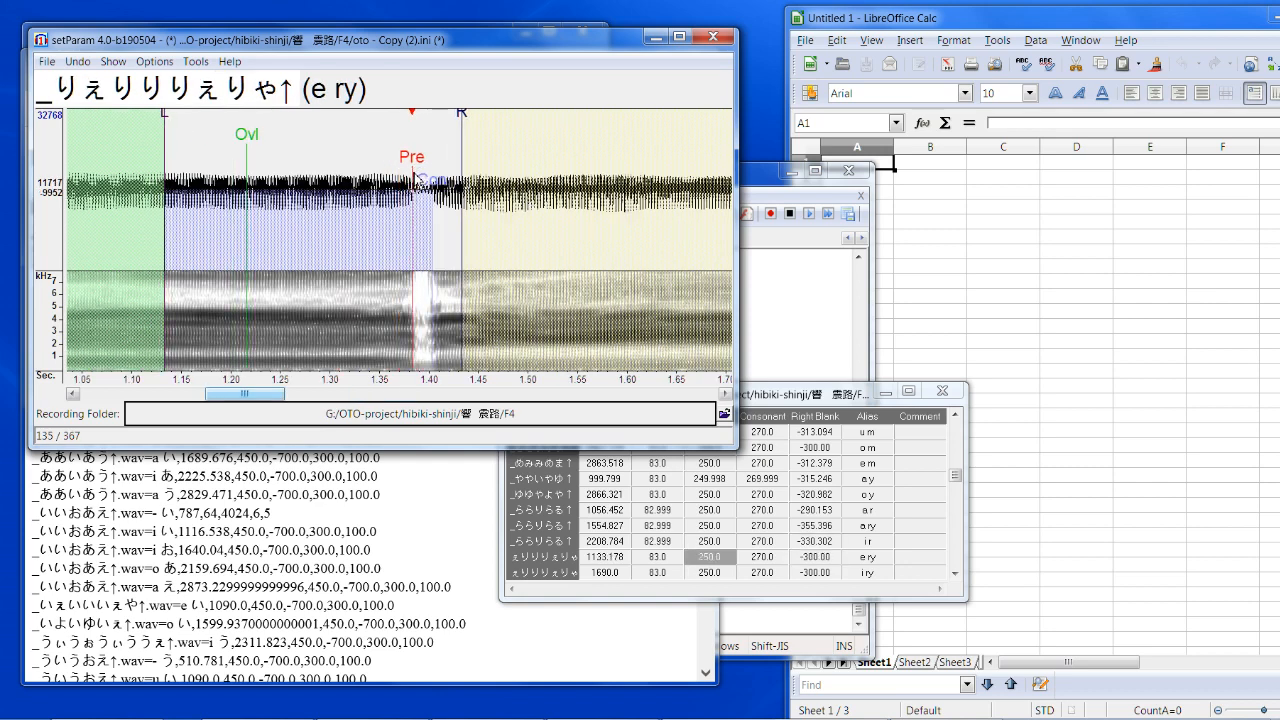
drag(428, 190, 412, 190)
mouse_move(464, 130)
mouse_down()
mouse_move(436, 133)
mouse_move(402, 167)
mouse_move(418, 167)
mouse_move(424, 198)
mouse_up()
Step: Set the "i ry" consonant to about 253.6 and right blank to -270.8, and shift the "u ry" markers, with consonant 250 and right blank -262.2
key(Down)
drag(467, 125, 439, 143)
key(Down)
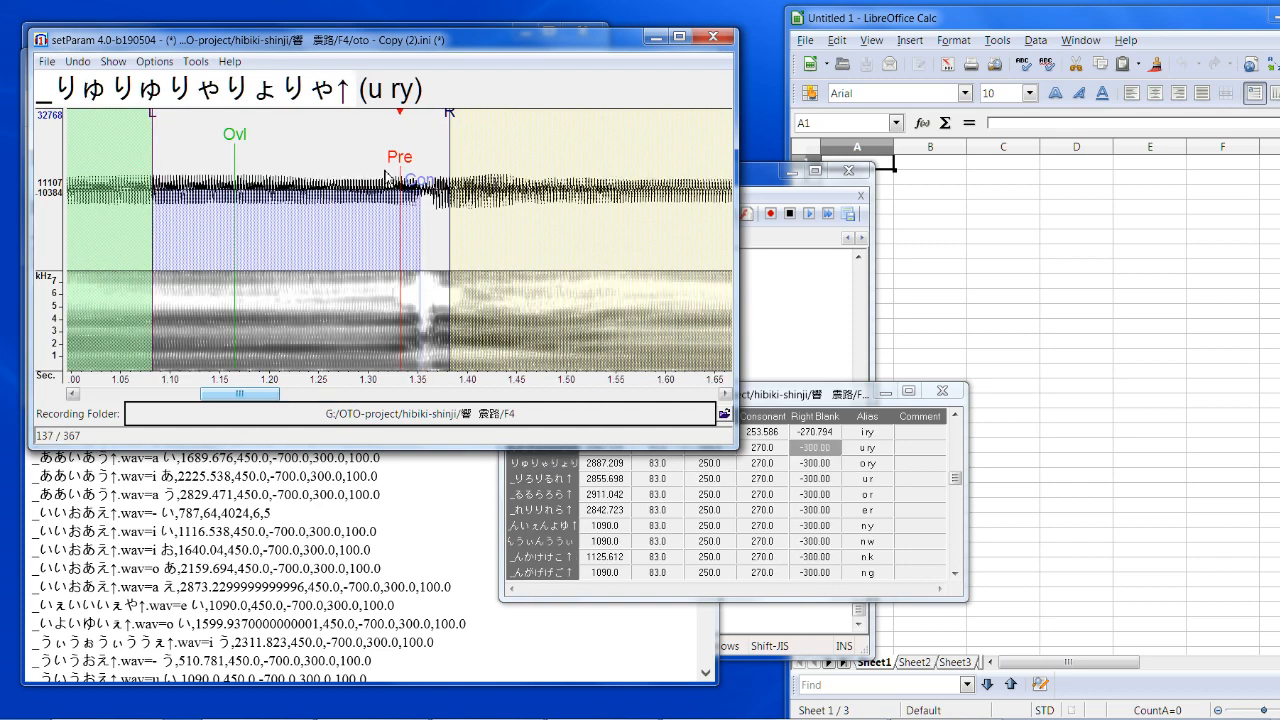
mouse_move(411, 162)
mouse_down()
mouse_move(425, 161)
mouse_move(417, 205)
mouse_up()
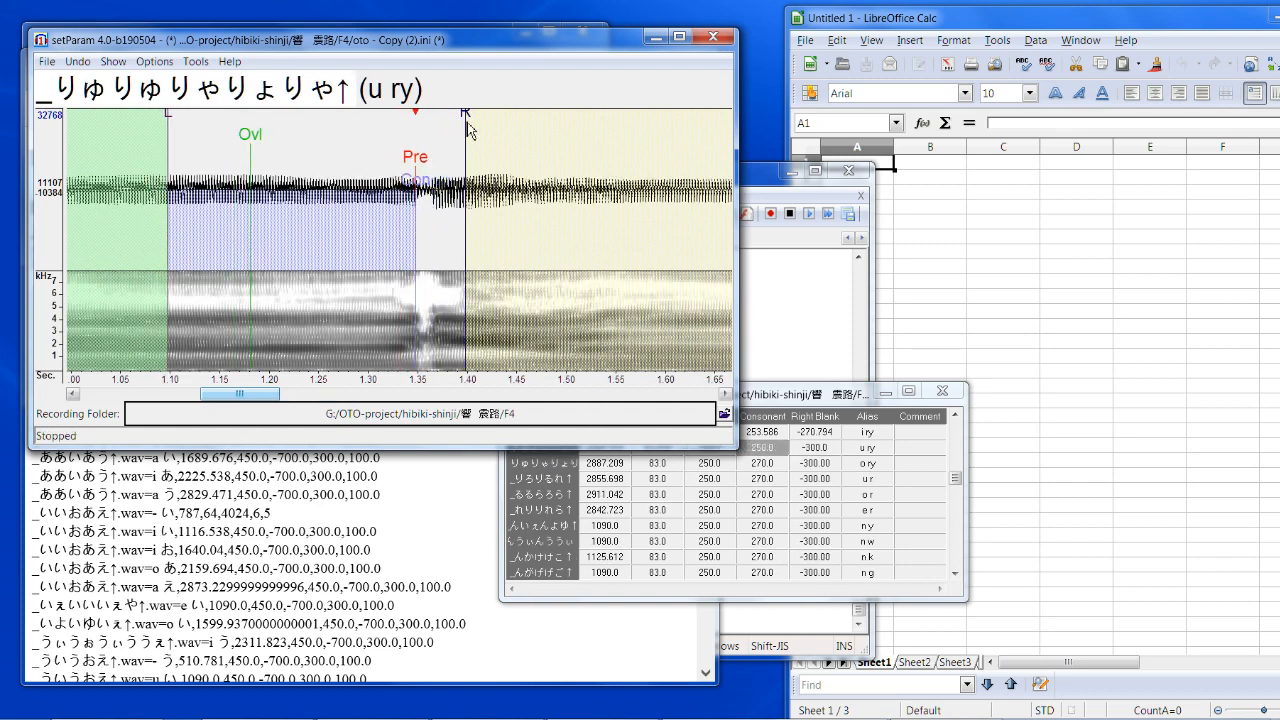
drag(468, 128, 430, 128)
Step: Set left blank, consonant and right blank to about 2878.5, 264.3 and -281.5 for "o ry", and 2848.4, 254.3 and -267.2 for "u r"
key(Down)
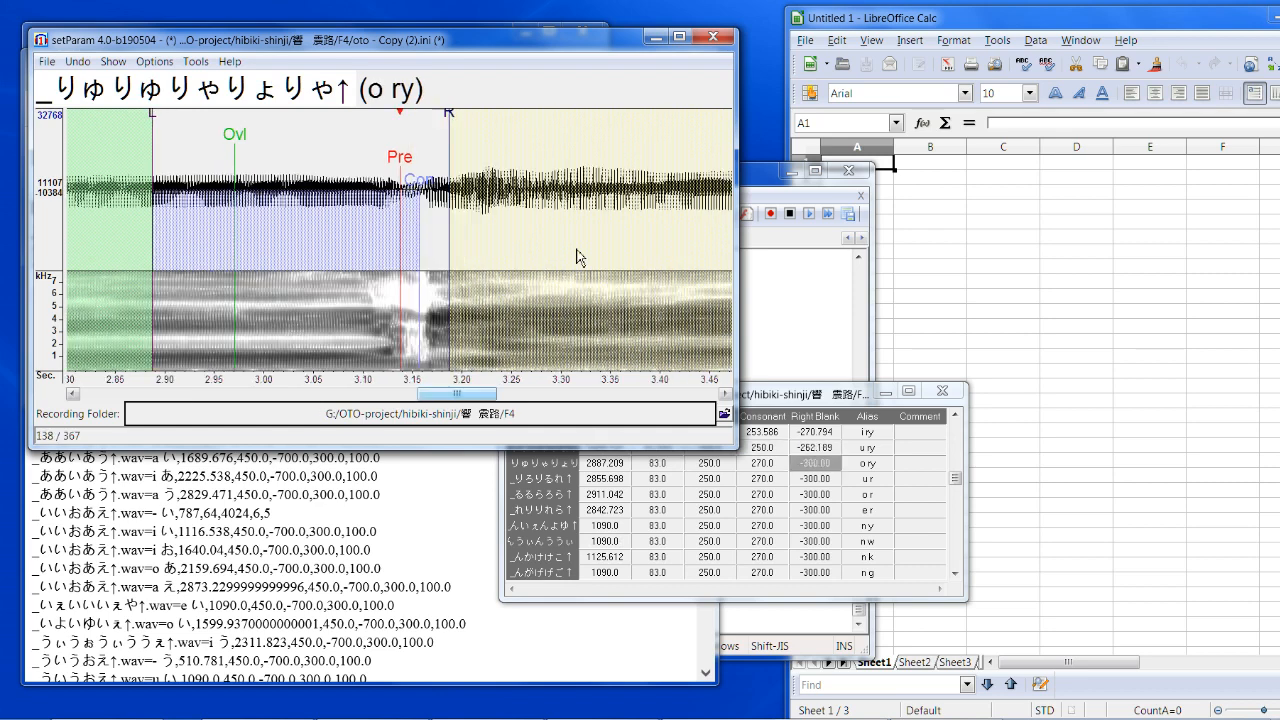
drag(404, 176, 410, 195)
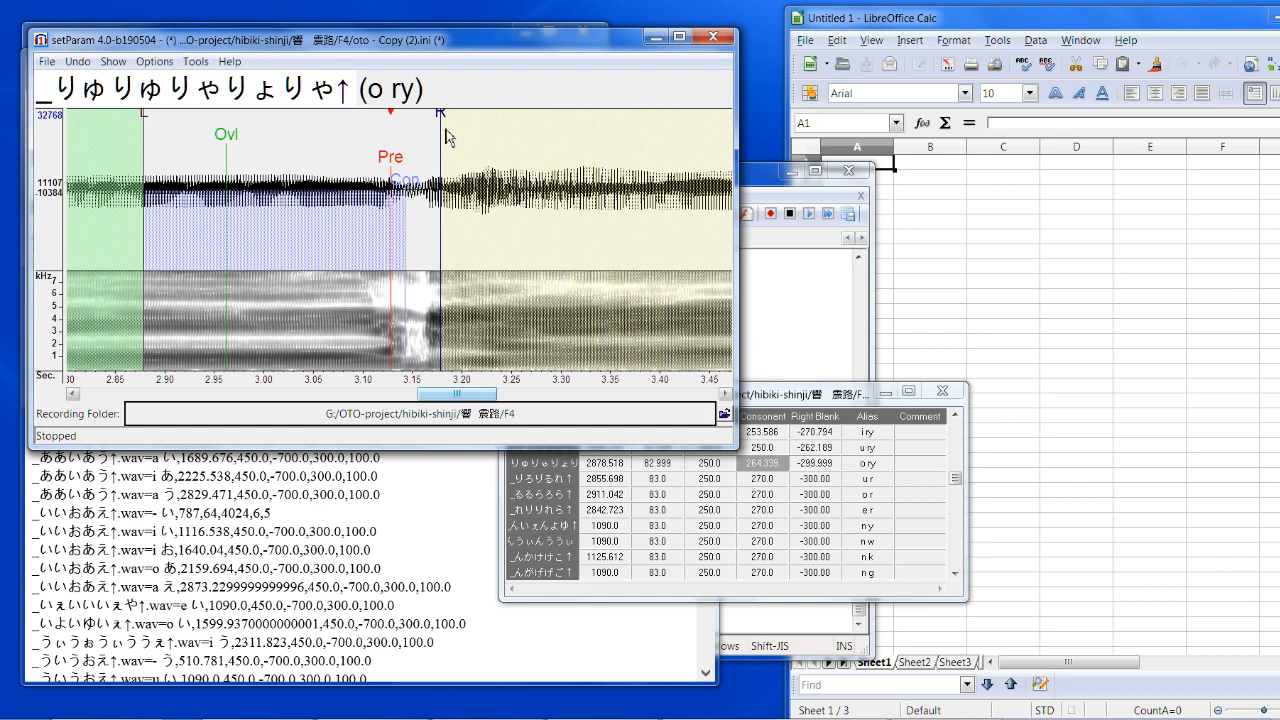
mouse_move(447, 137)
mouse_down()
mouse_move(425, 138)
mouse_move(396, 172)
mouse_move(402, 195)
mouse_up()
key(Down)
drag(447, 130, 409, 128)
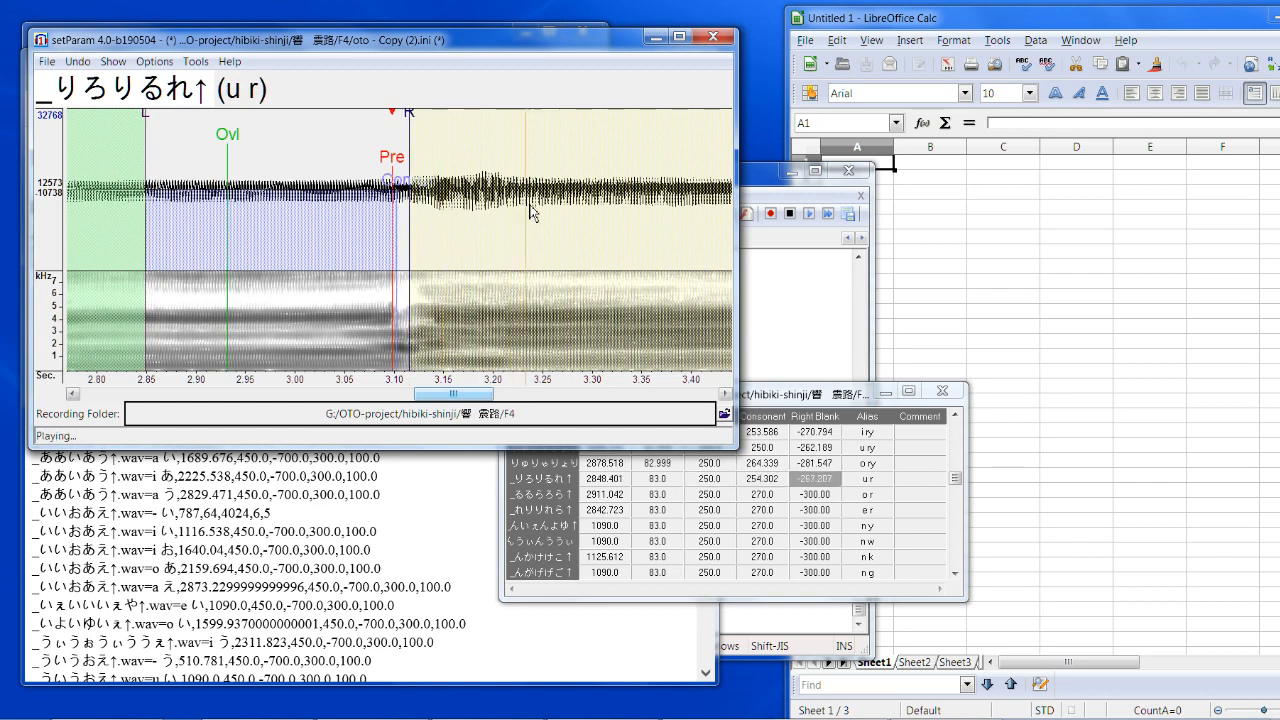
Step: Shift the "o r" markers to a left blank of about 2811.2 and set the right blank to about -328.9
key(Down)
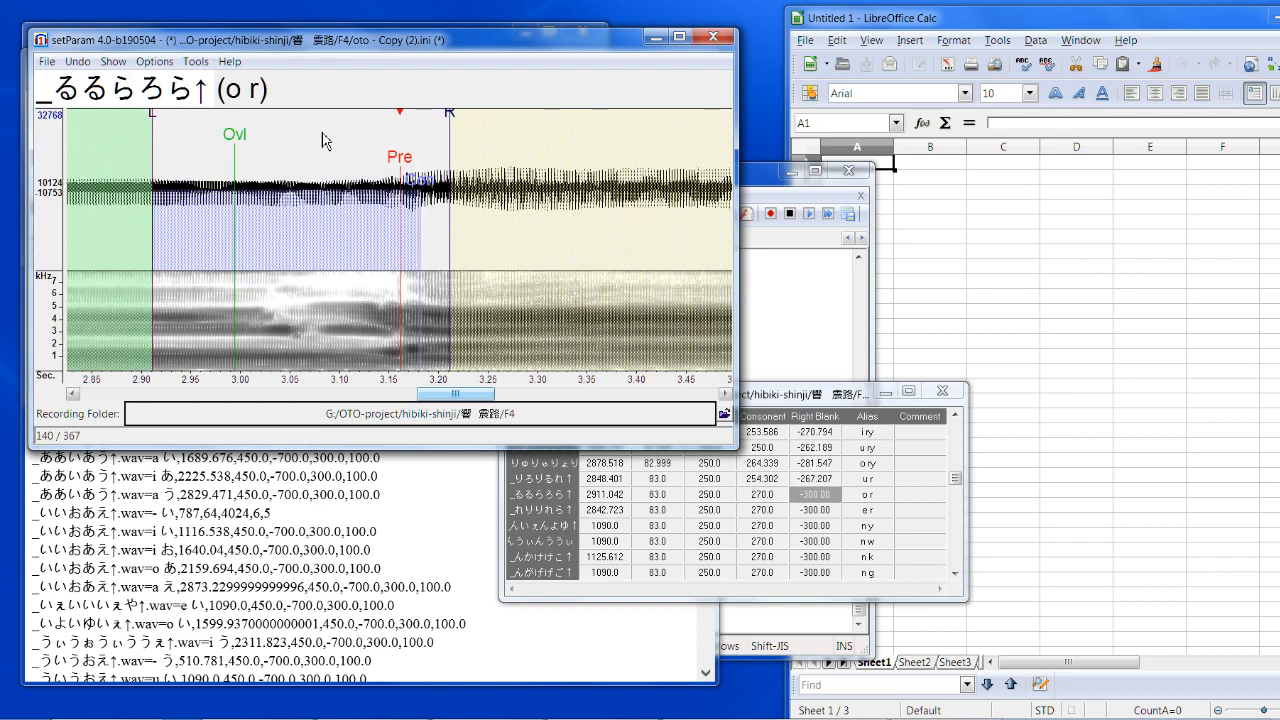
drag(401, 180, 226, 170)
click(409, 164)
click(409, 162)
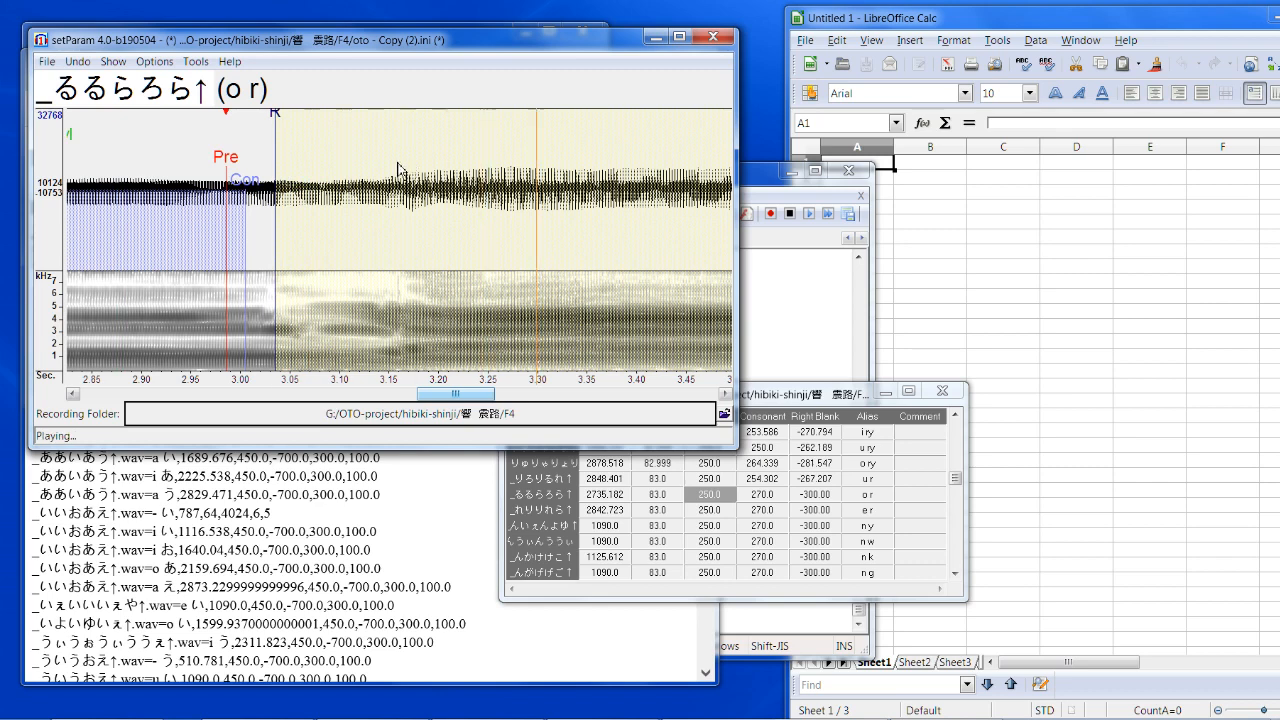
click(376, 179)
drag(270, 178, 345, 178)
click(403, 196)
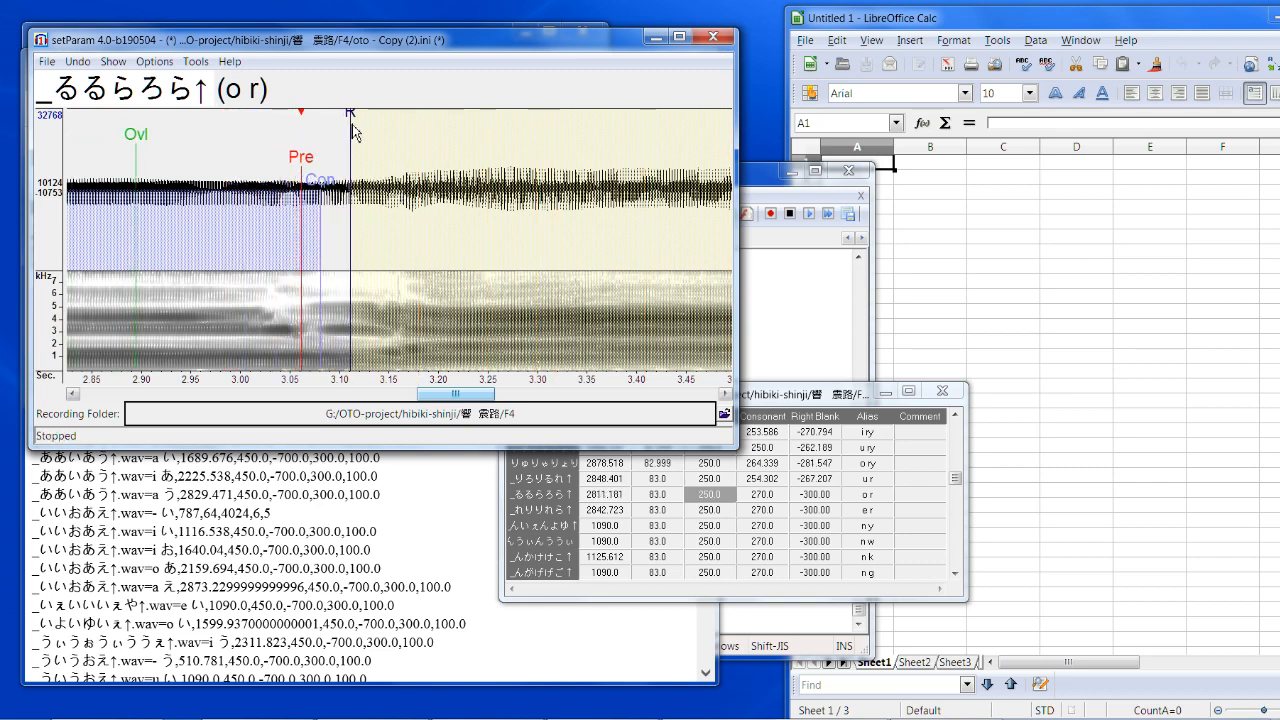
drag(351, 122, 381, 122)
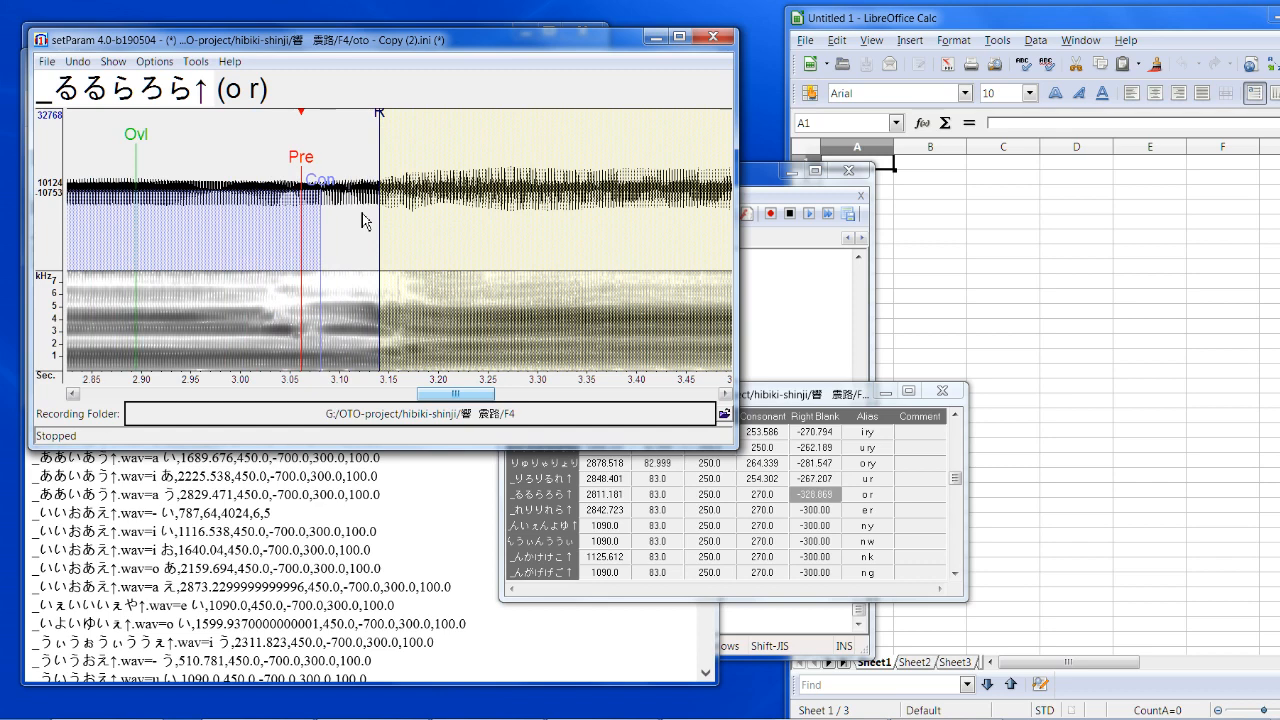
Step: Shift the "e r" markers to a left blank of about 2852.8 and set the right blank to about -283.0
key(Down)
drag(408, 167, 411, 166)
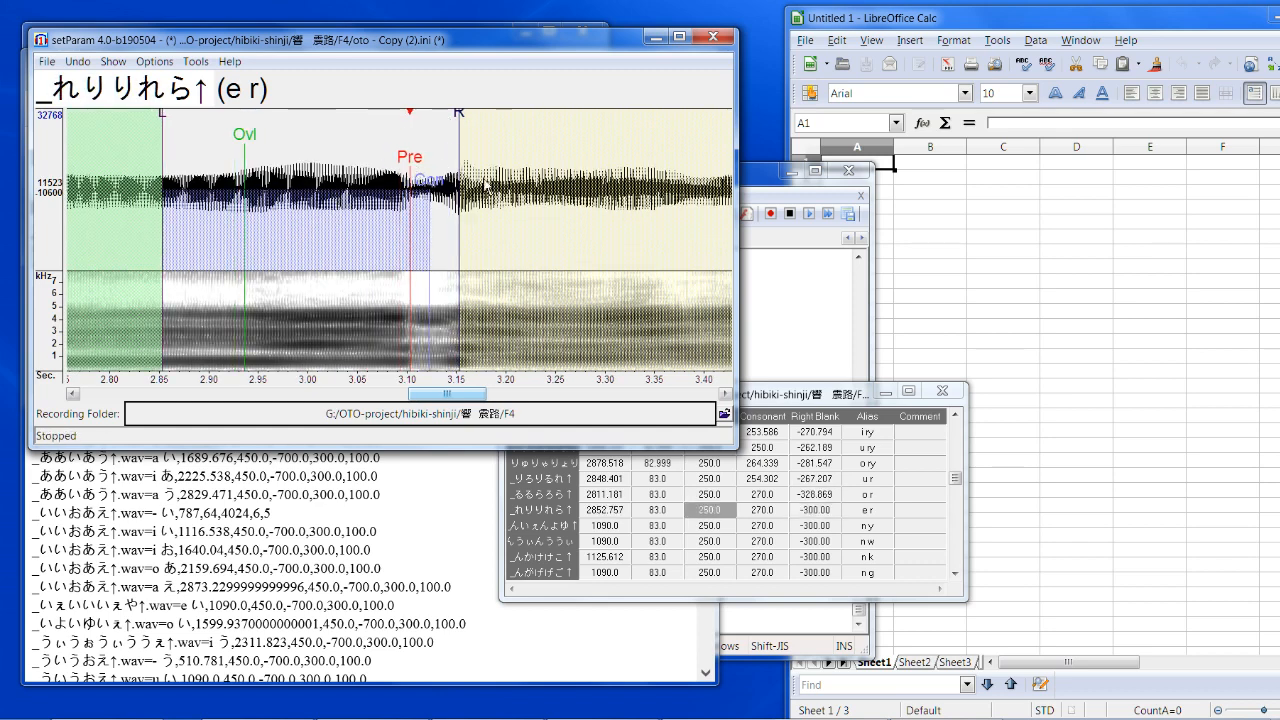
drag(461, 130, 448, 130)
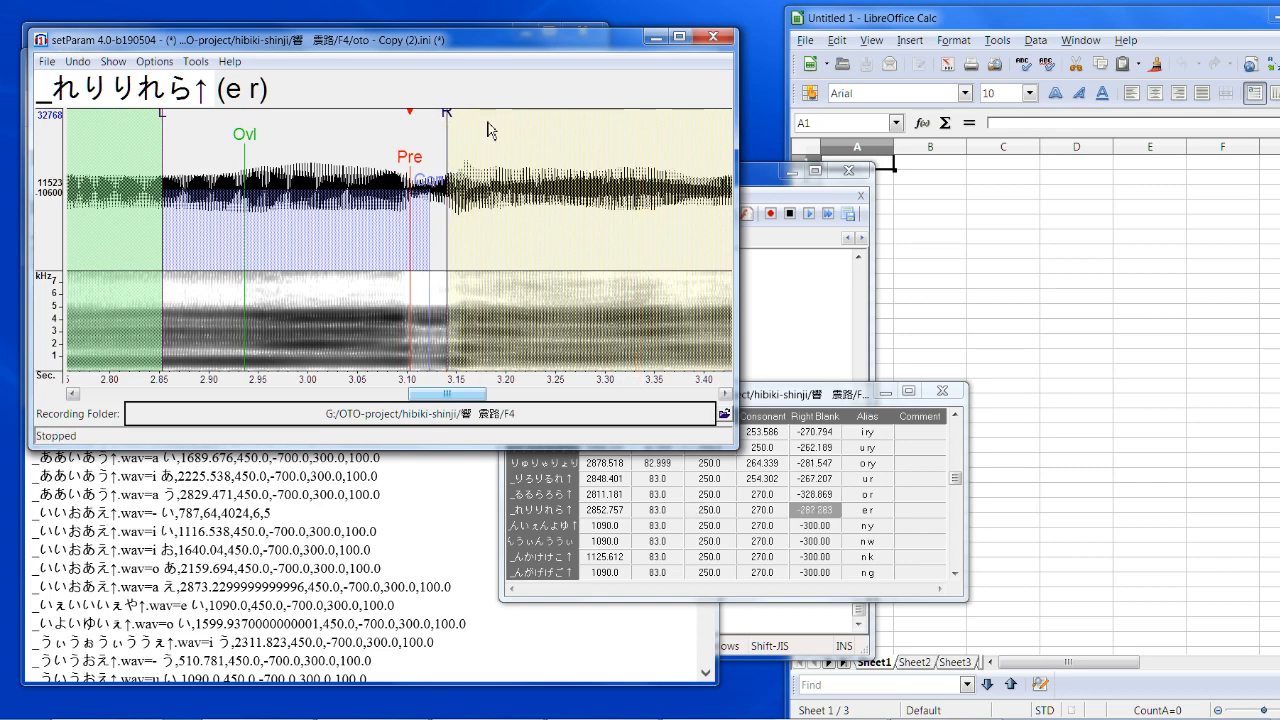
drag(446, 113, 445, 120)
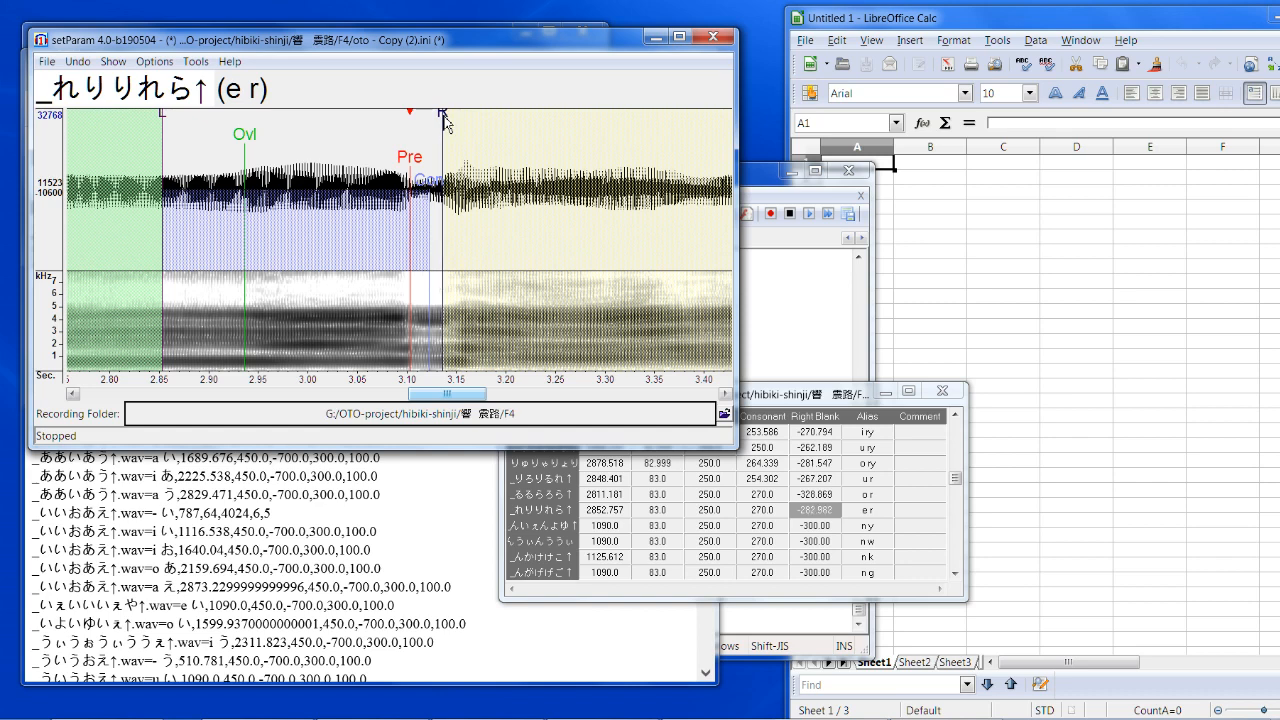
Step: Shift the "n y" markers to a left blank of about 1133.9, with the consonant at about 254.3 and the right blank at about -260.8
key(Down)
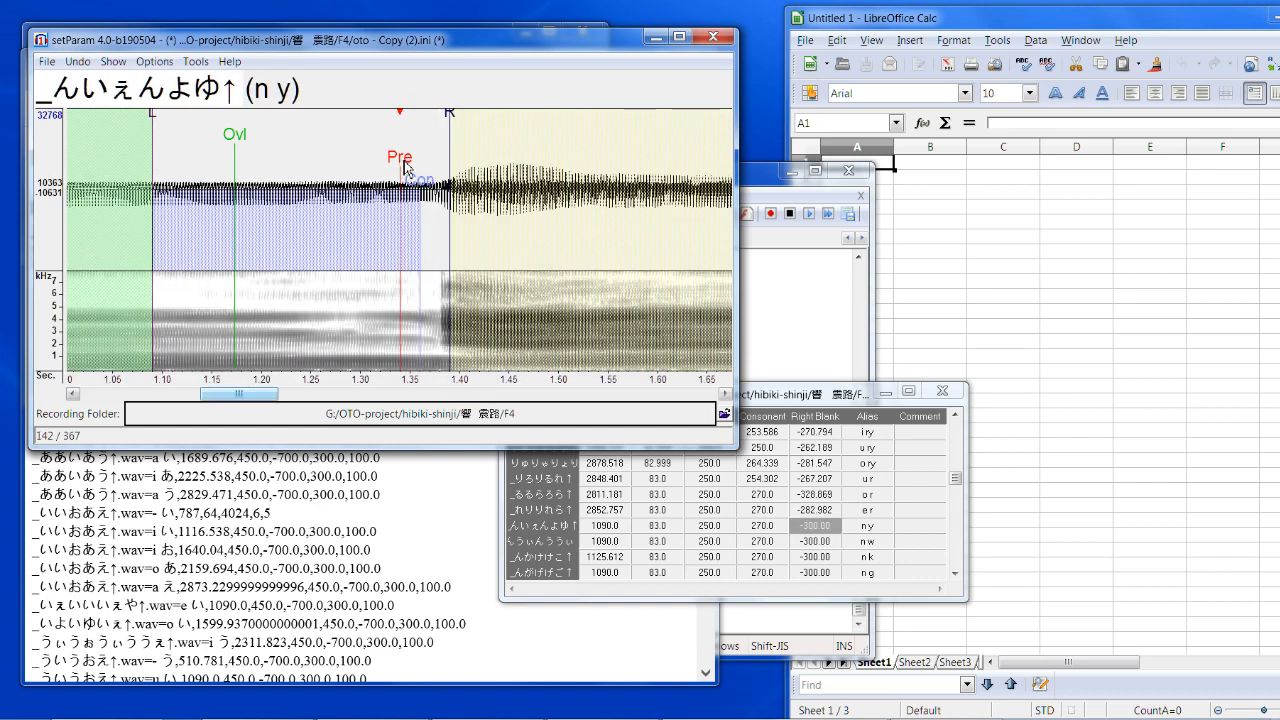
mouse_move(405, 168)
mouse_down()
mouse_move(512, 172)
mouse_move(391, 177)
mouse_up()
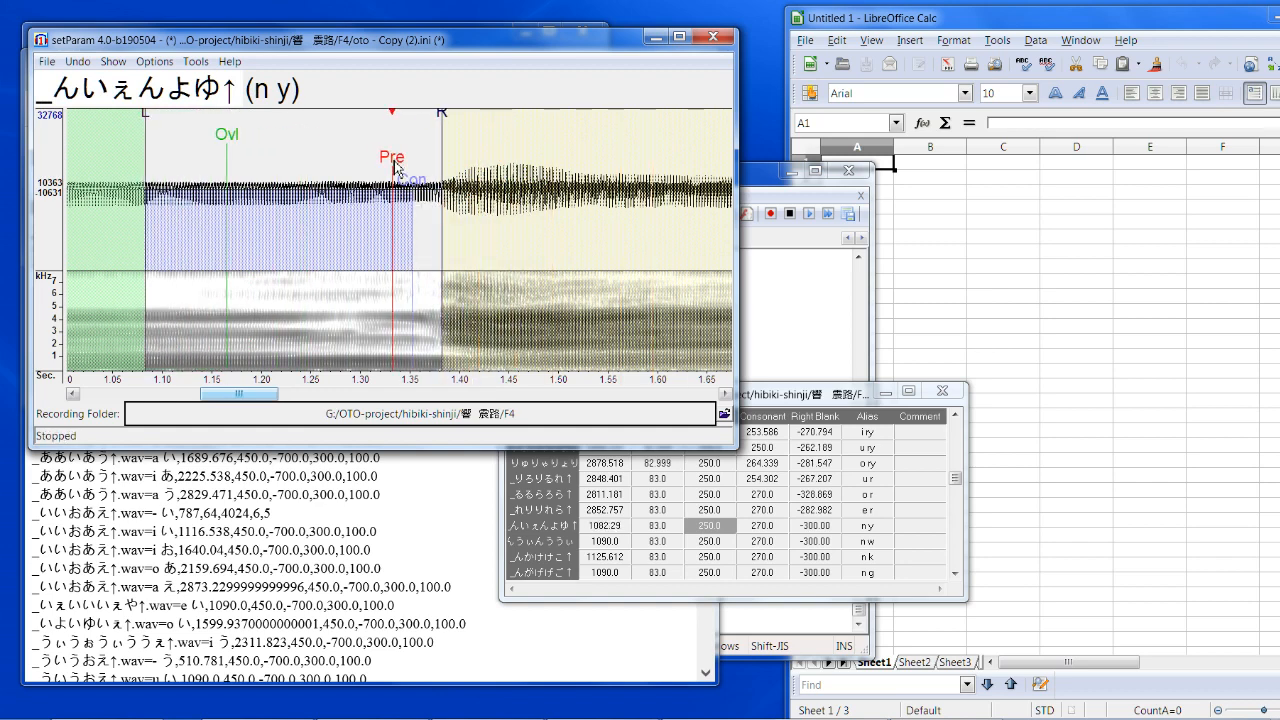
drag(397, 170, 447, 193)
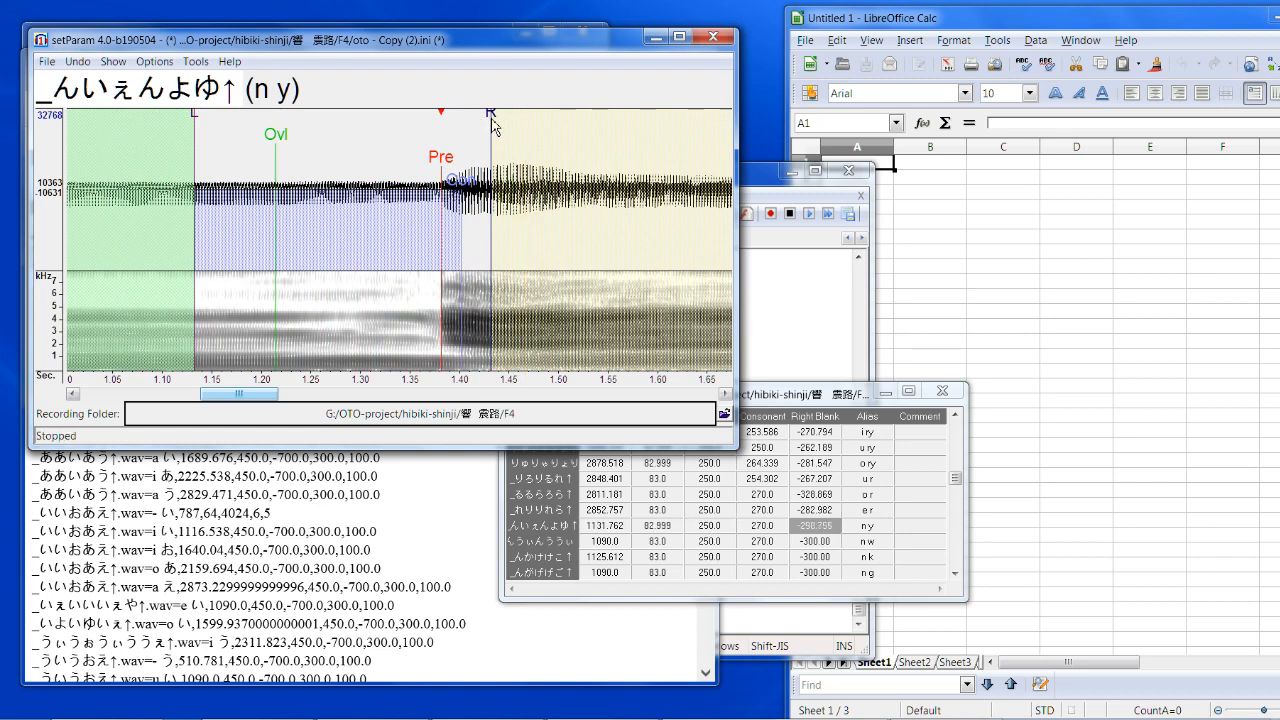
drag(491, 128, 471, 123)
click(567, 186)
click(553, 198)
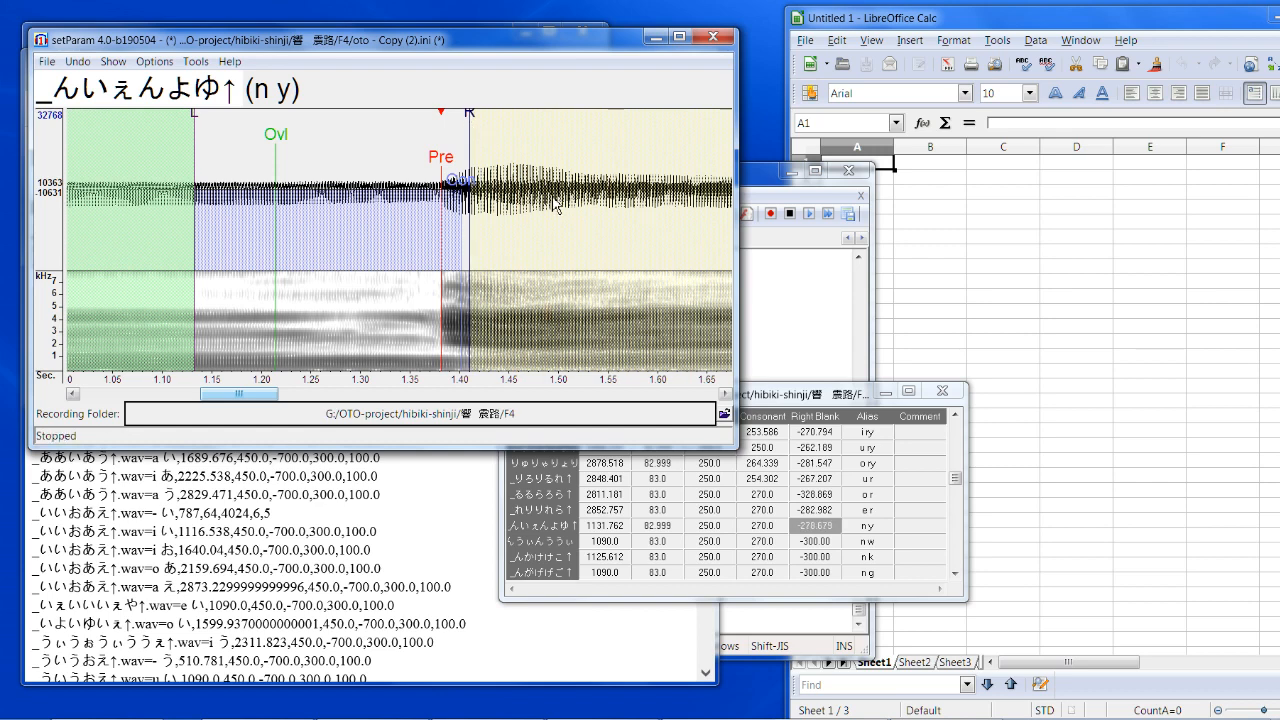
mouse_move(441, 170)
mouse_down()
mouse_move(412, 172)
mouse_move(446, 164)
mouse_move(449, 188)
mouse_up()
click(514, 193)
drag(475, 126, 454, 152)
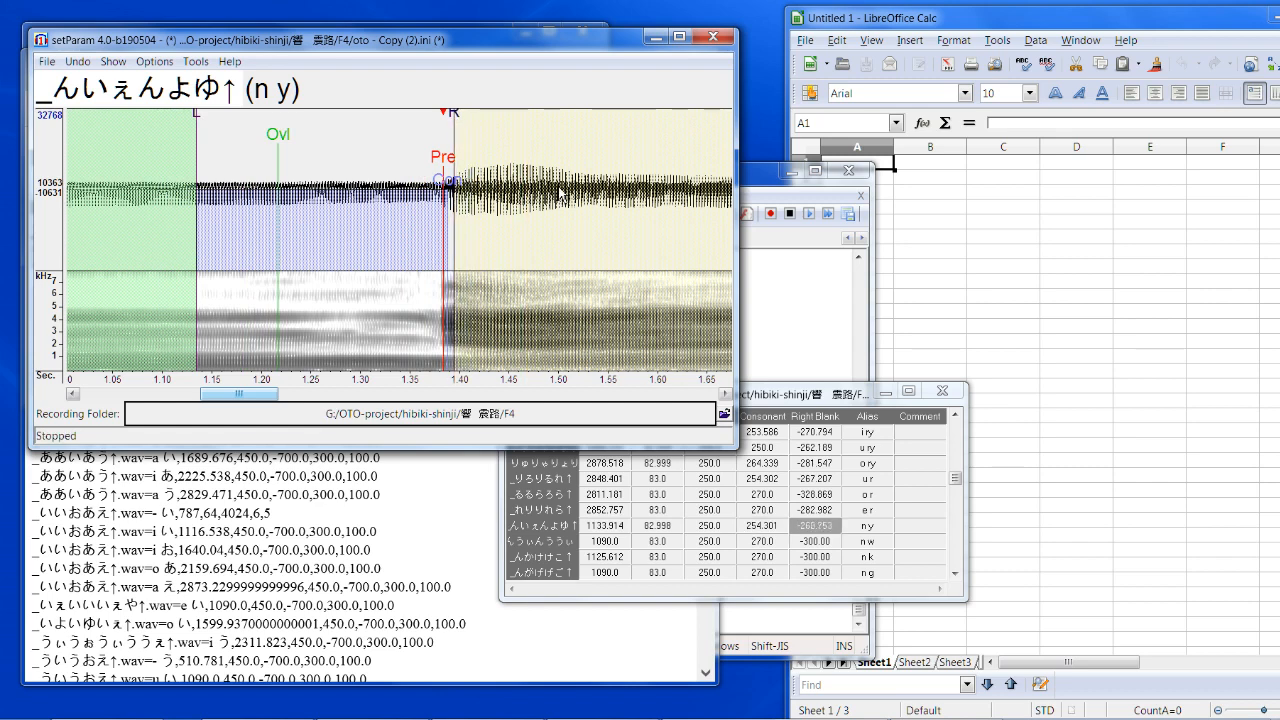
Step: Shift the "n w" markers to a left blank of about 1078.0 and set the right blank to about -295.2
key(Down)
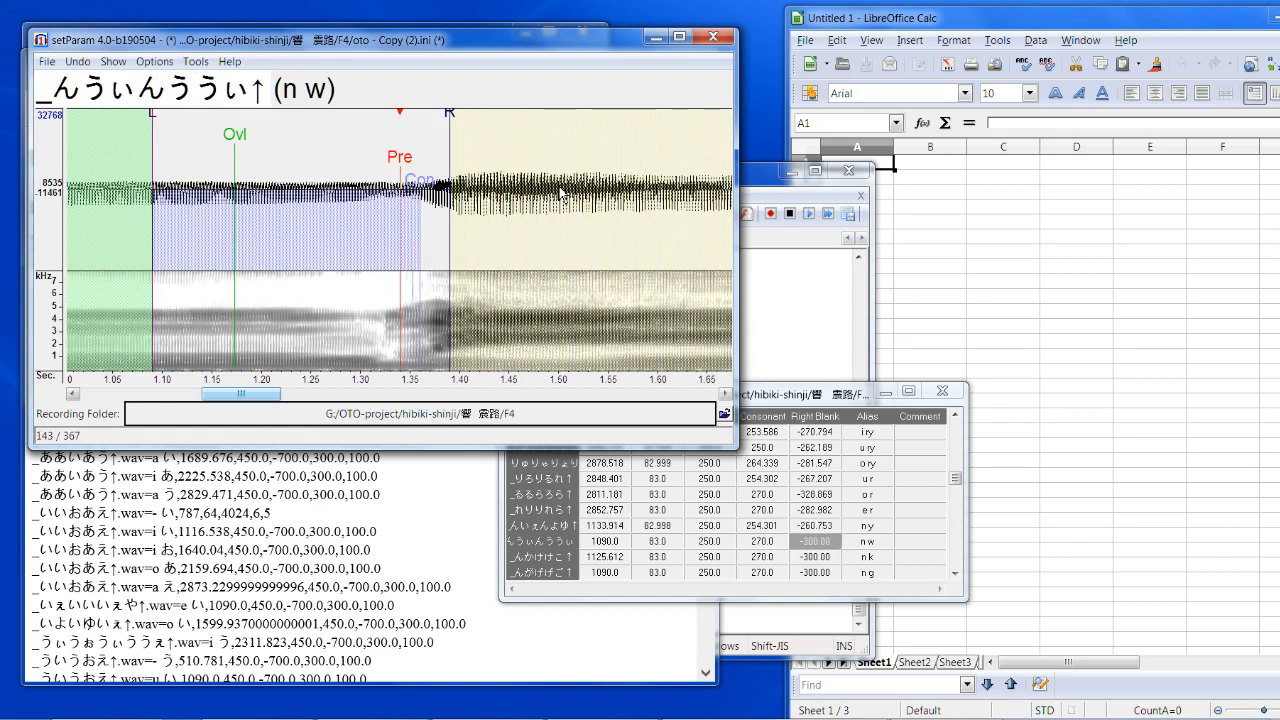
drag(404, 178, 392, 178)
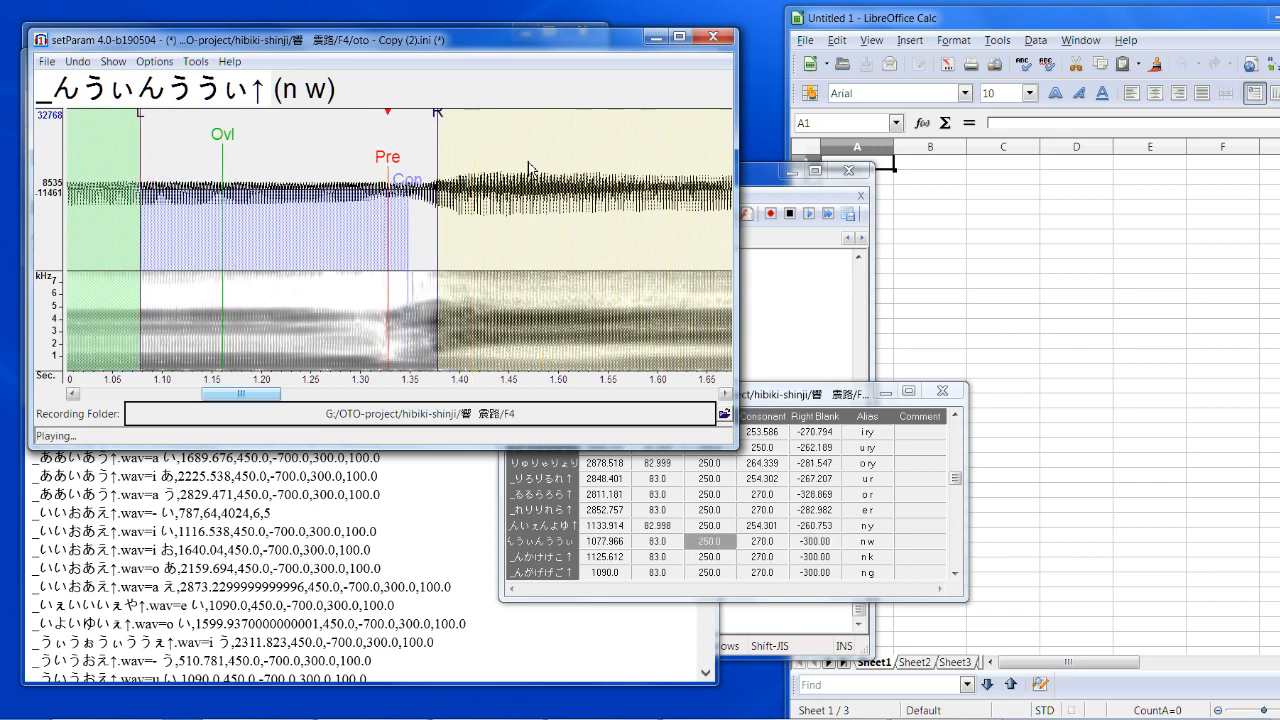
drag(439, 114, 443, 116)
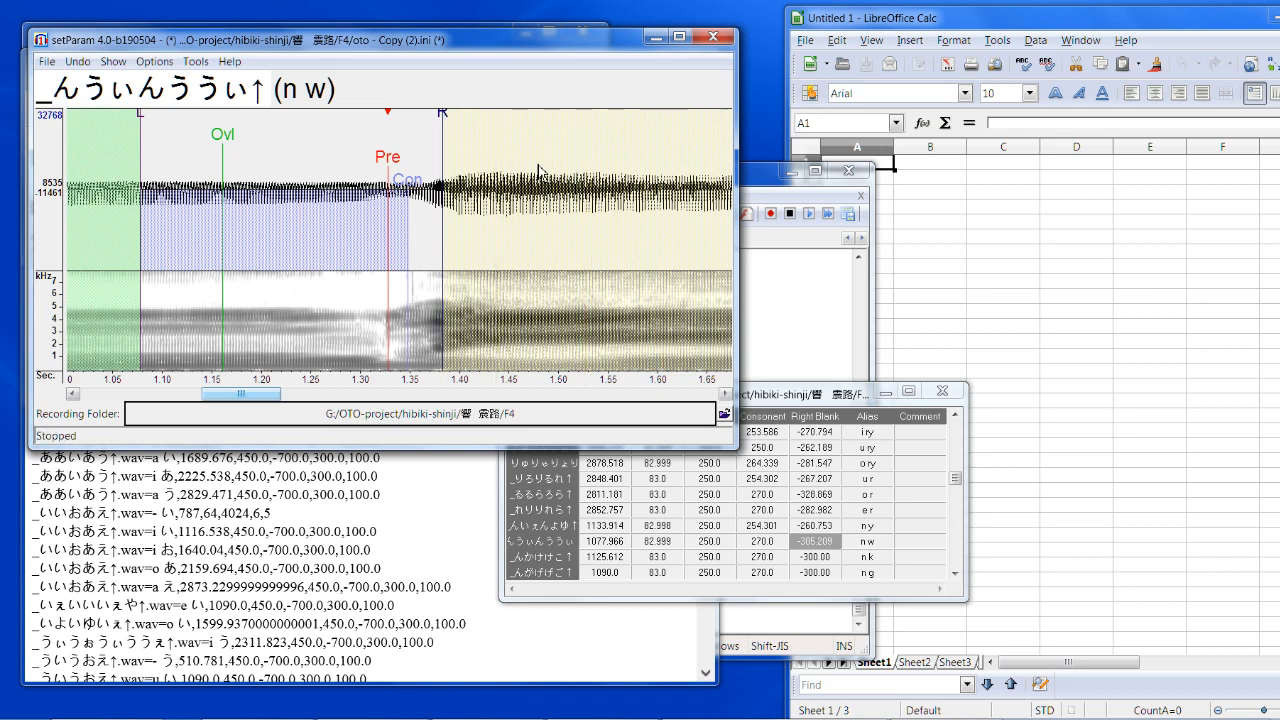
drag(446, 120, 435, 124)
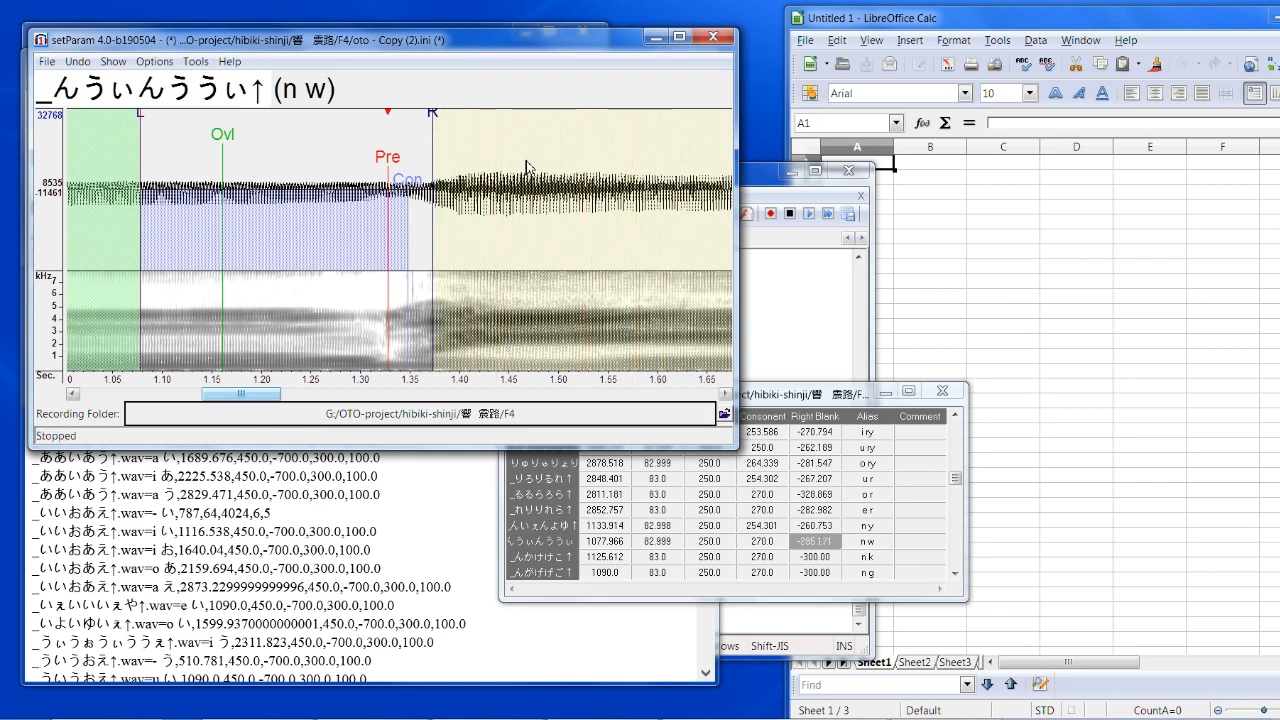
Step: Set "n k" to left blank about 1051.5, consonant 292.3 and right blank -313.1, and "n g" to left blank 1050.7 and right blank -310.2
key(Down)
drag(400, 176, 328, 180)
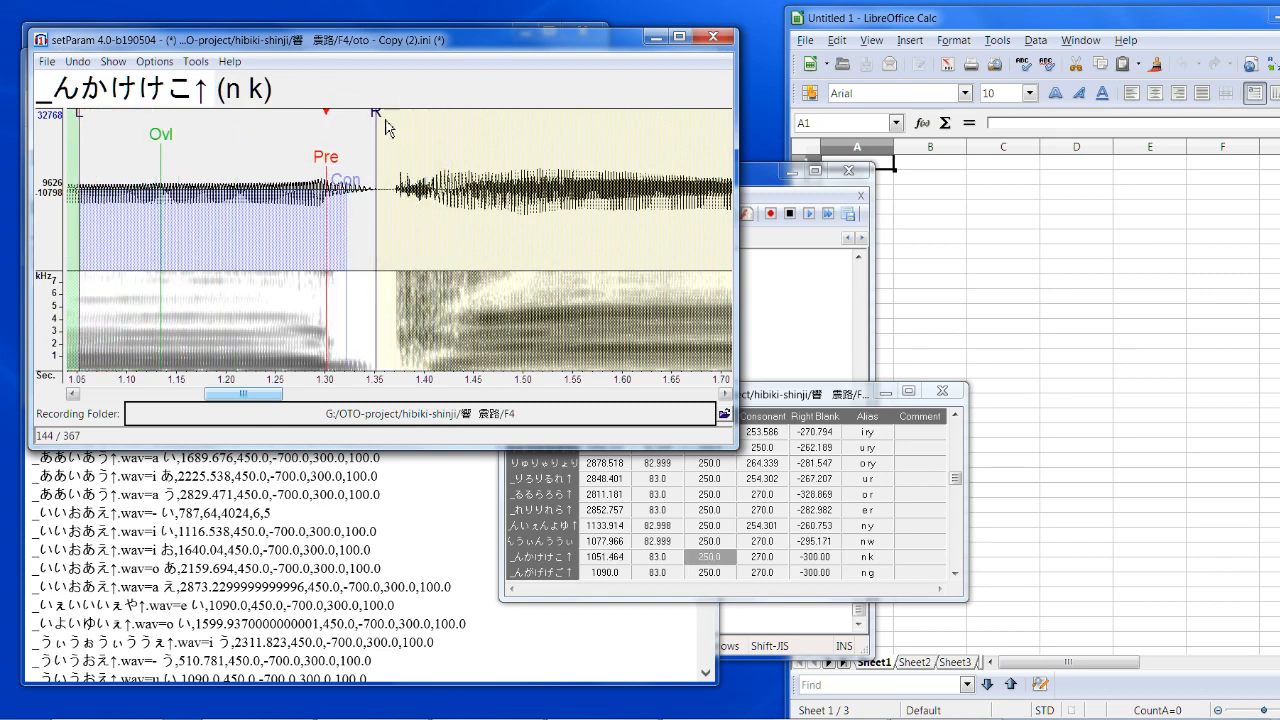
drag(386, 128, 398, 127)
mouse_move(350, 192)
mouse_down()
mouse_move(372, 199)
mouse_move(372, 168)
mouse_move(363, 183)
mouse_up()
key(Down)
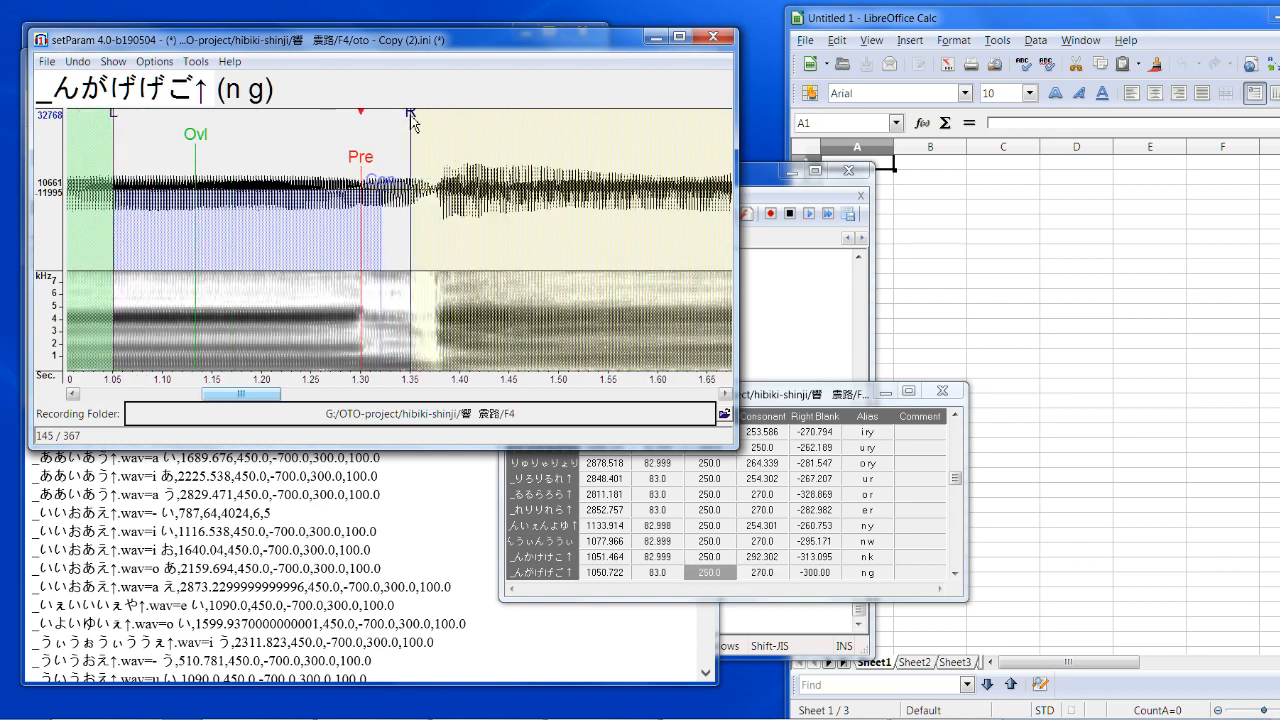
mouse_move(411, 130)
mouse_down()
mouse_move(440, 130)
mouse_move(423, 135)
mouse_up()
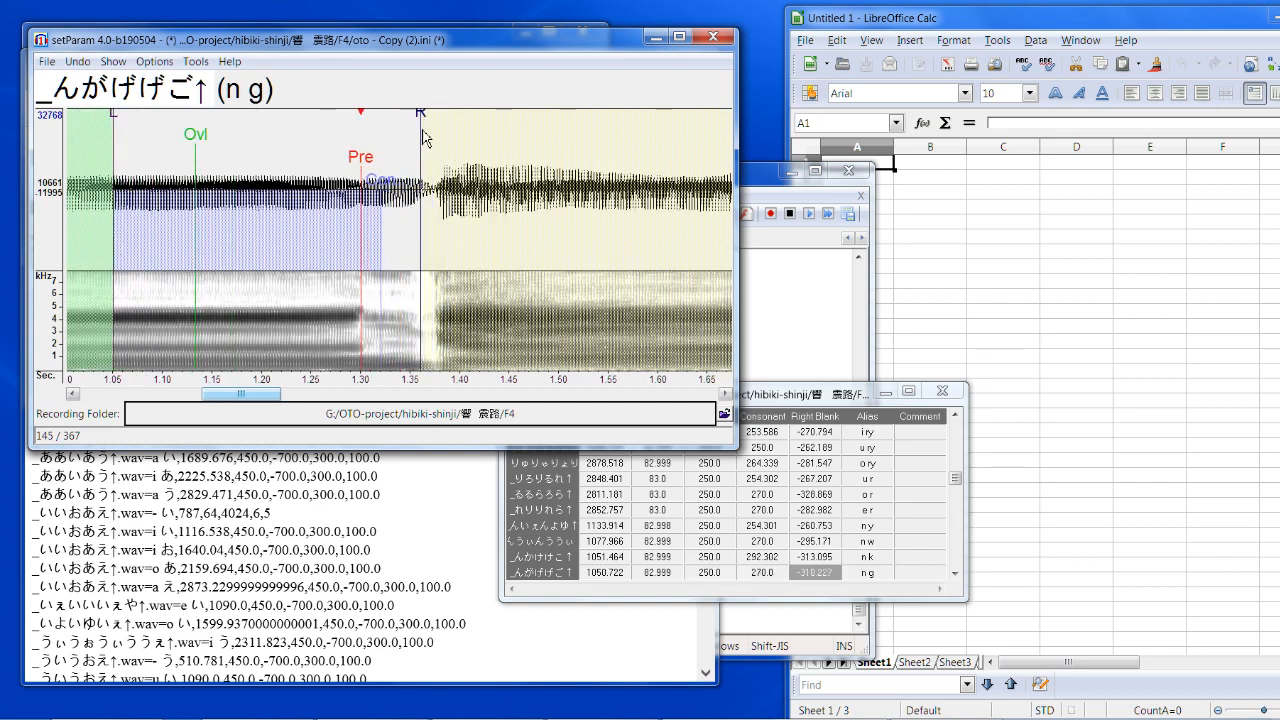
Step: Shift the "n ky" markers back to the end of the nasal, with the consonant at about 276.5 and the right blank at about -308.8
key(Down)
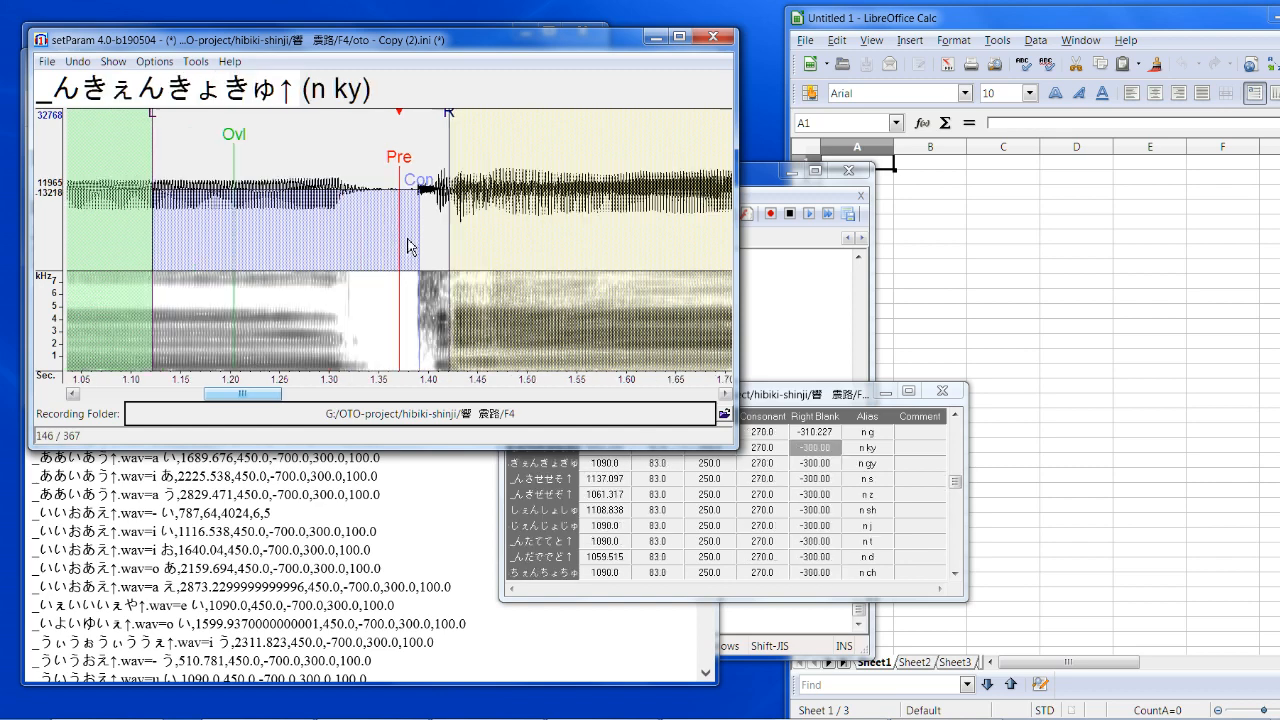
drag(410, 163, 347, 178)
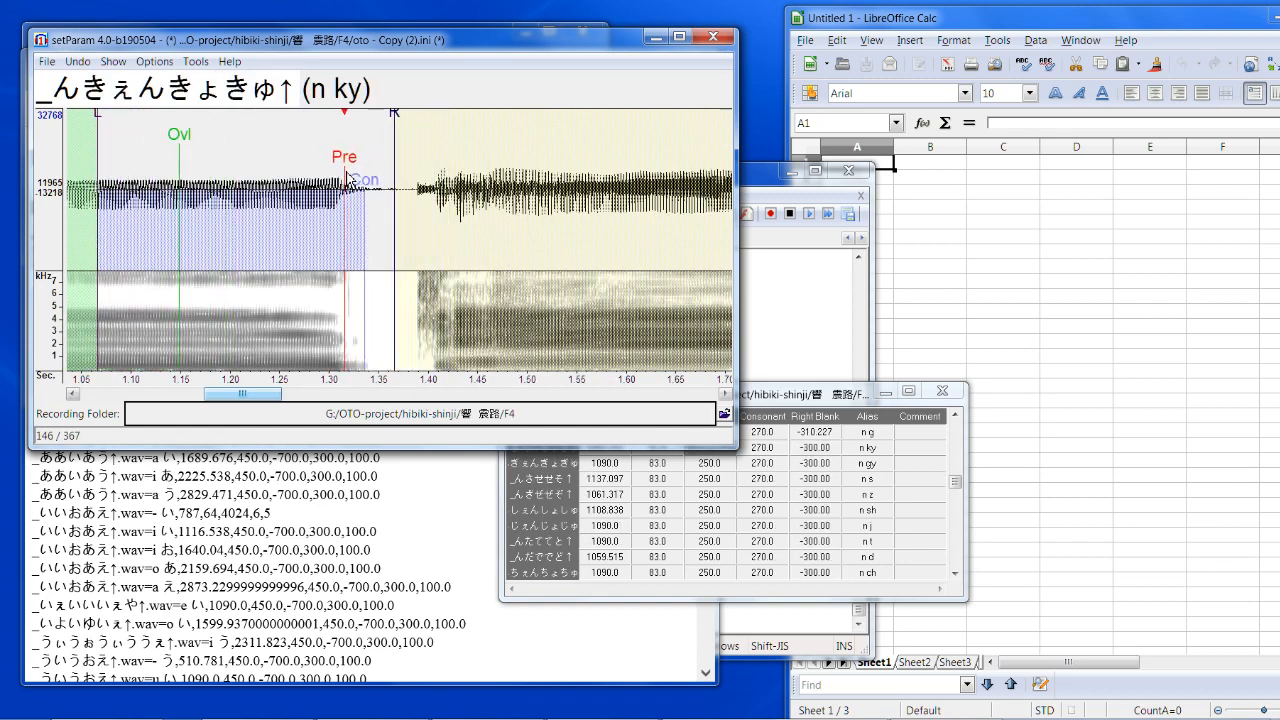
drag(394, 125, 403, 125)
mouse_move(366, 182)
mouse_down()
mouse_move(375, 196)
mouse_move(388, 174)
mouse_move(374, 175)
mouse_move(378, 196)
mouse_up()
Step: Set left blank, consonant and right blank to about 1065.1, 260.8 and -288.0 for "n gy", and 1043.6, 295.2 and -345.4 for "n s"
key(Down)
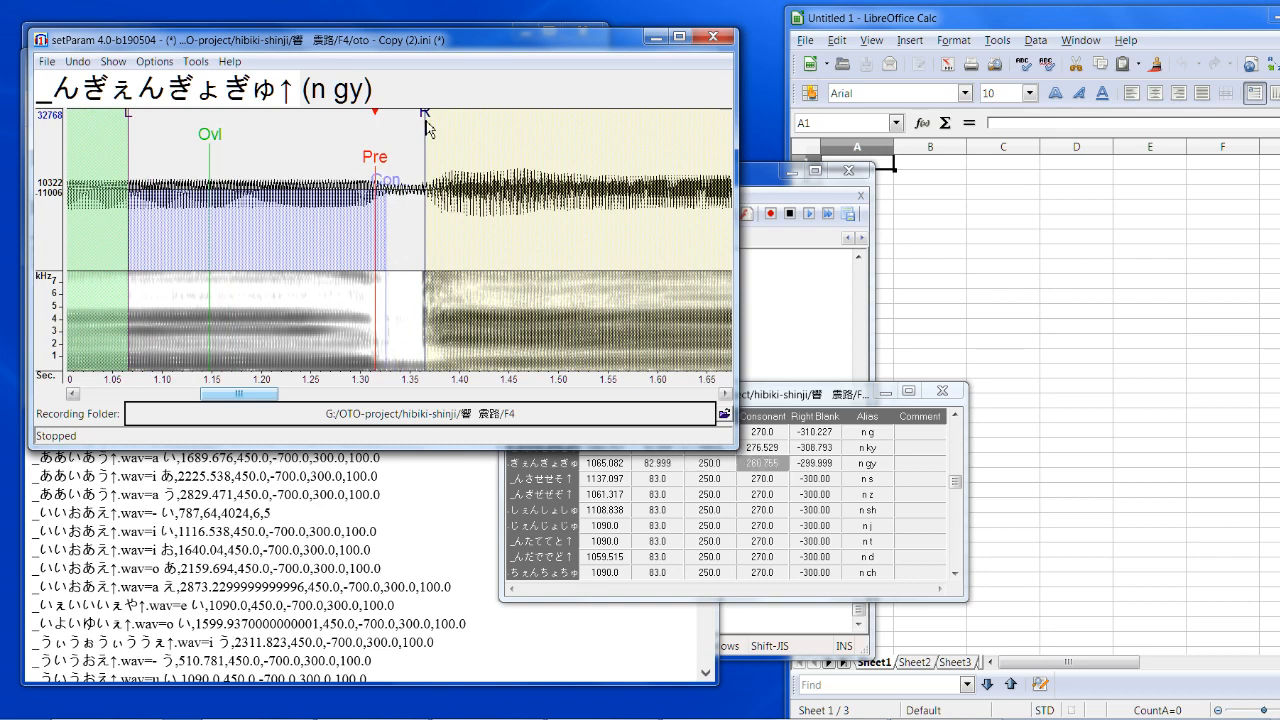
mouse_move(428, 128)
mouse_down()
mouse_move(357, 174)
mouse_move(329, 164)
mouse_move(329, 179)
mouse_move(316, 166)
mouse_move(309, 178)
mouse_up()
key(Down)
drag(348, 132, 401, 130)
drag(344, 177, 372, 171)
Step: Shift the "n z" markers to a left blank of about 1026.3, with the consonant at about 288.0 and the right blank at about -321.7
key(Down)
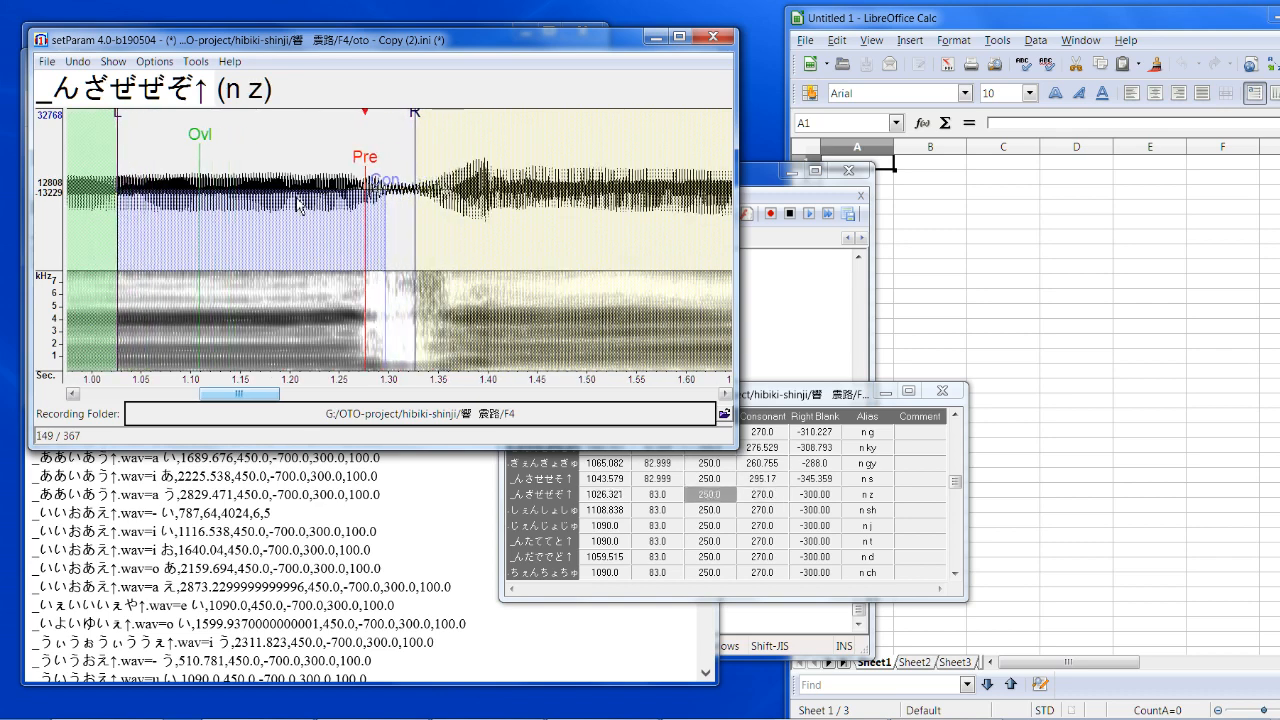
drag(415, 132, 436, 131)
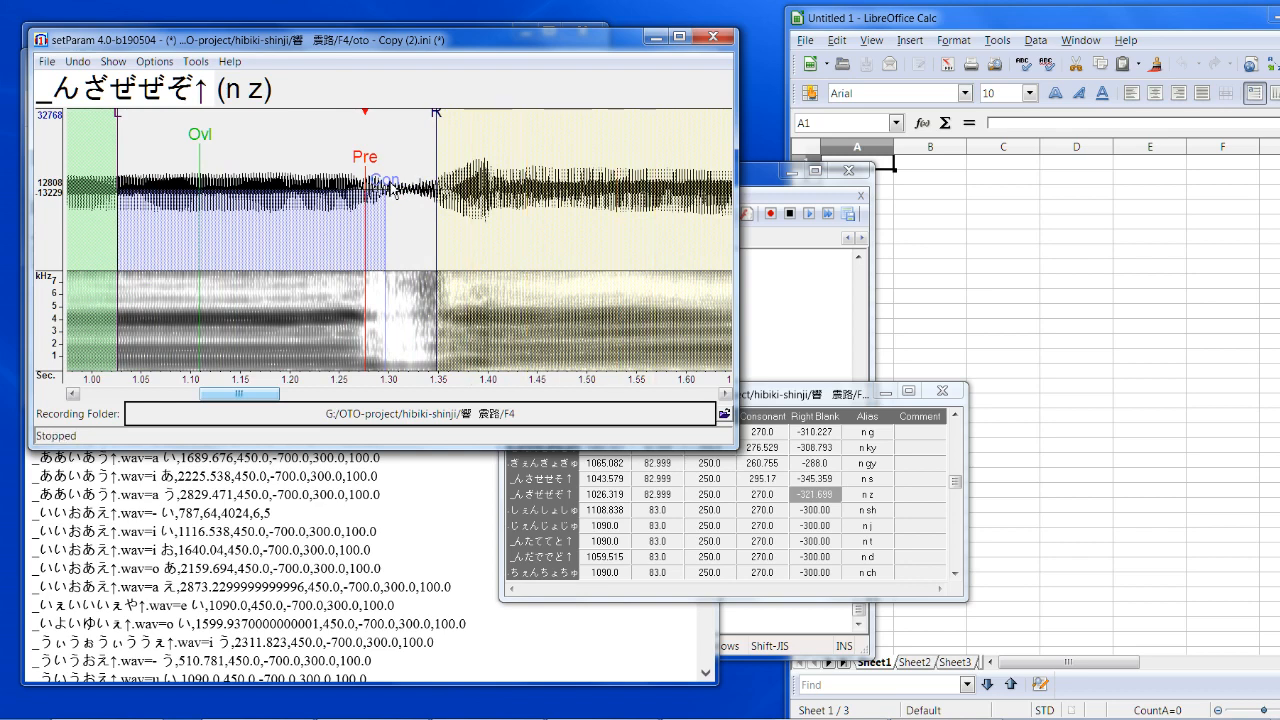
drag(392, 190, 404, 188)
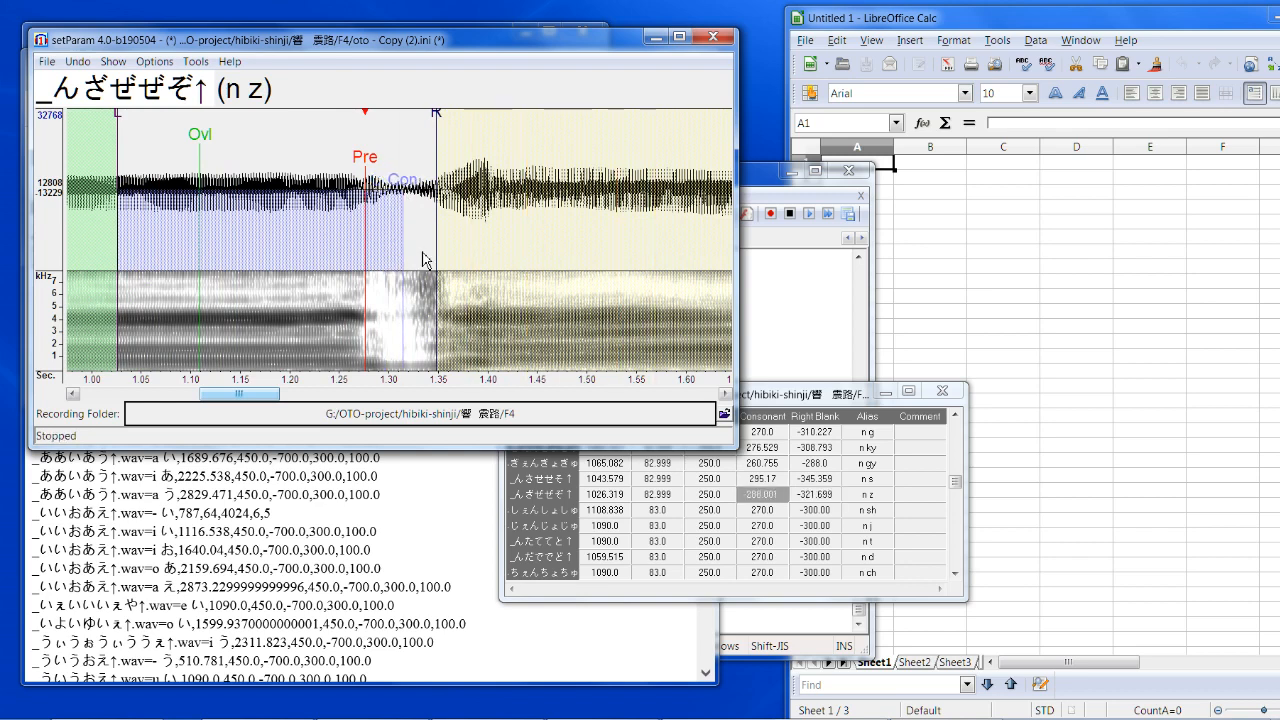
Step: Shift the "n sh" markers to a left blank of about 1052.2, with the consonant at about 285.1 and the right blank at about -343.2
key(Down)
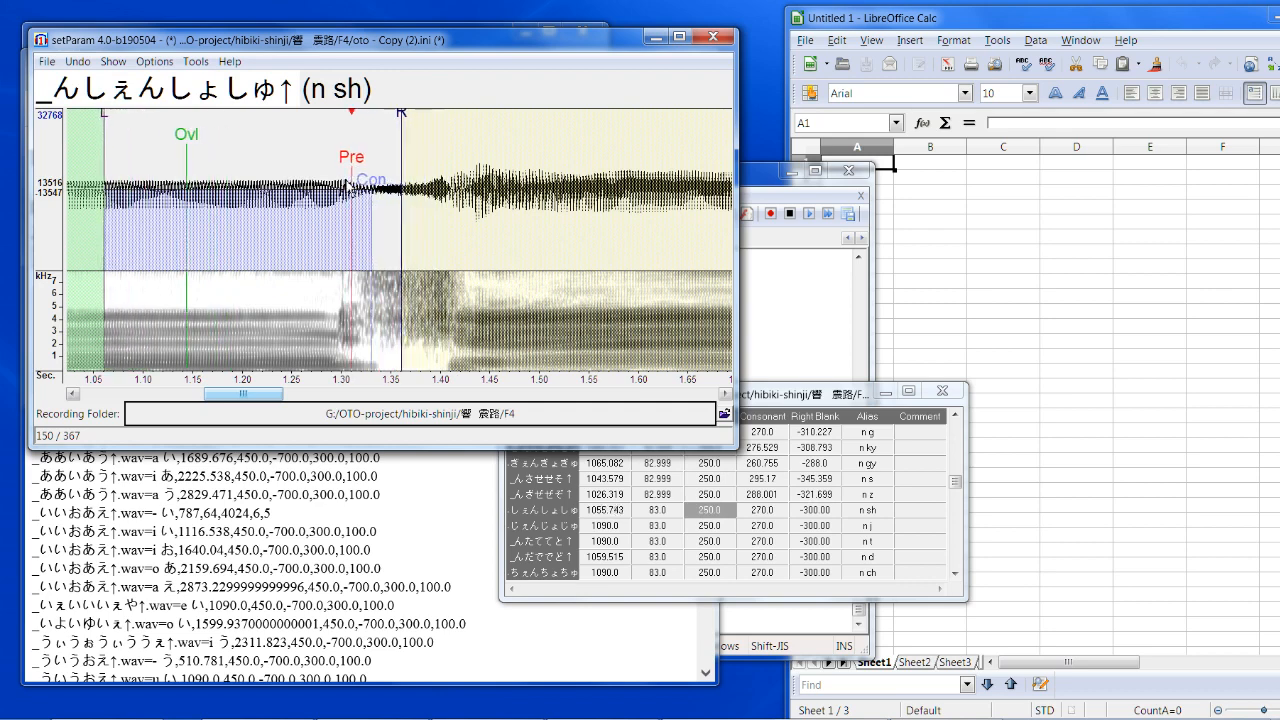
drag(346, 181, 343, 182)
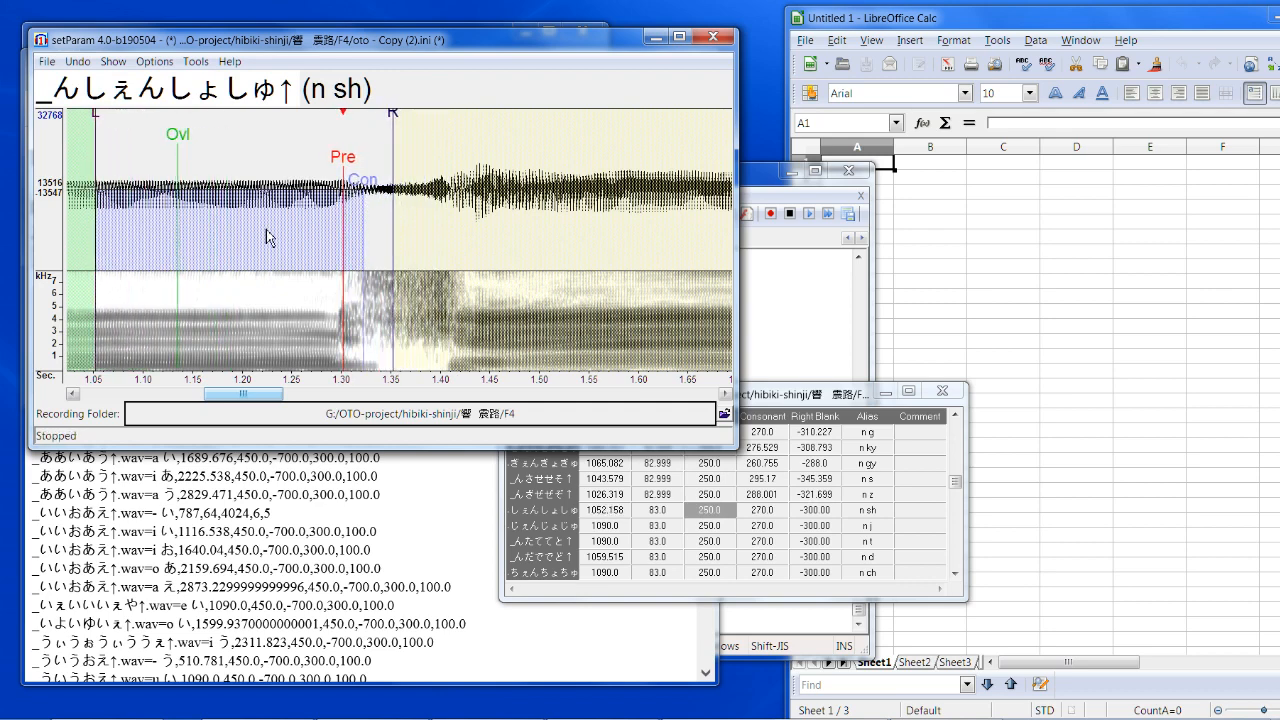
drag(397, 126, 438, 131)
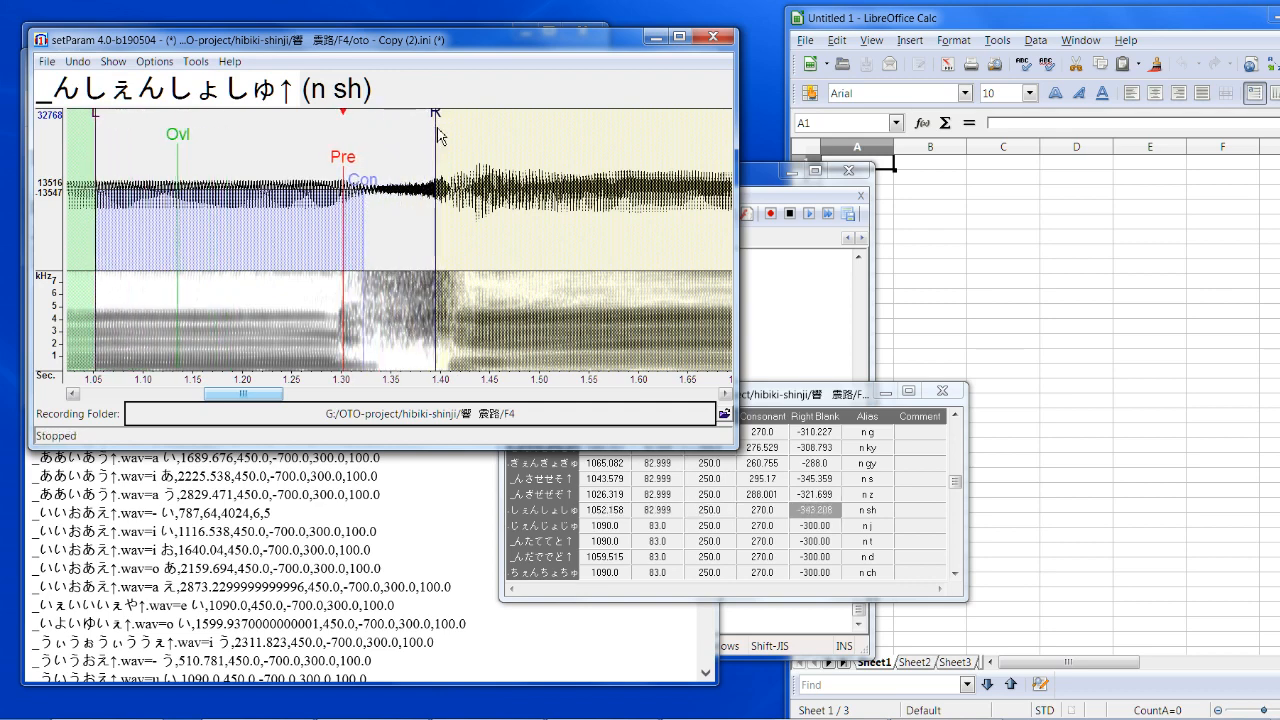
drag(364, 192, 379, 192)
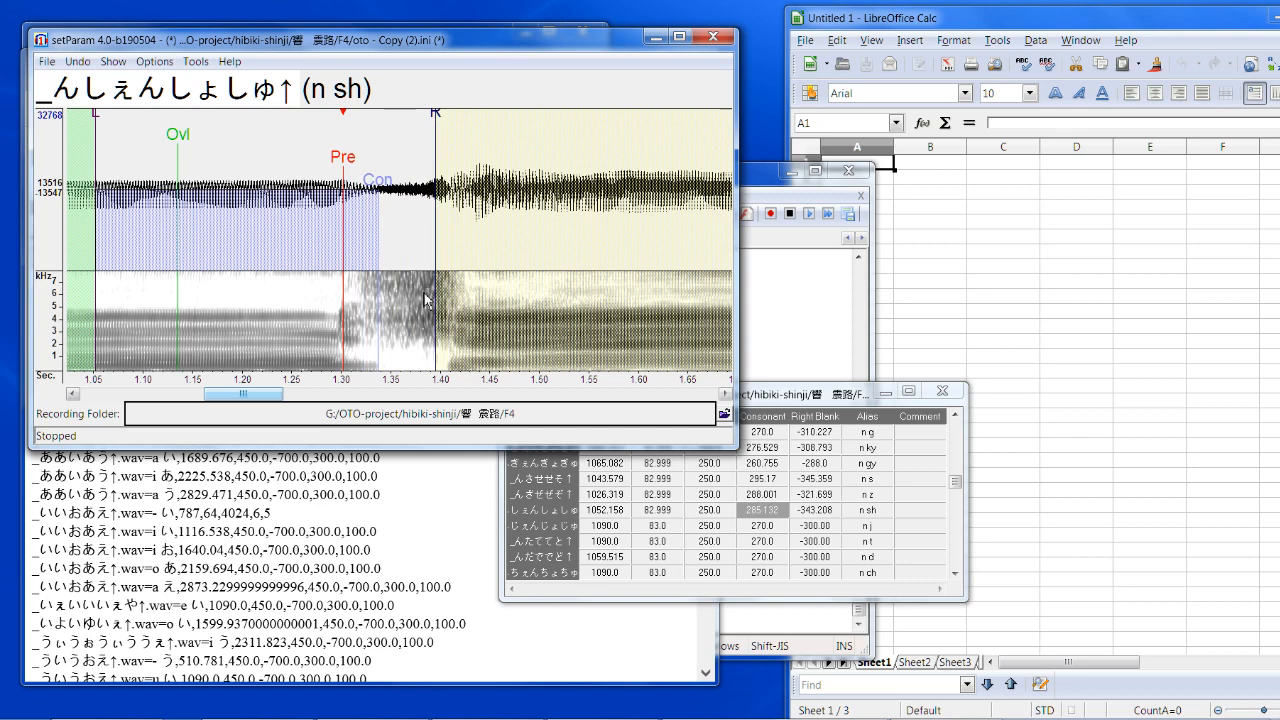
Step: Set the "n j" left blank to about 1034.2, and the "n t" left blank, consonant and right blank to about 1013.4, 293.0 and -340.3
key(Down)
drag(405, 166, 348, 191)
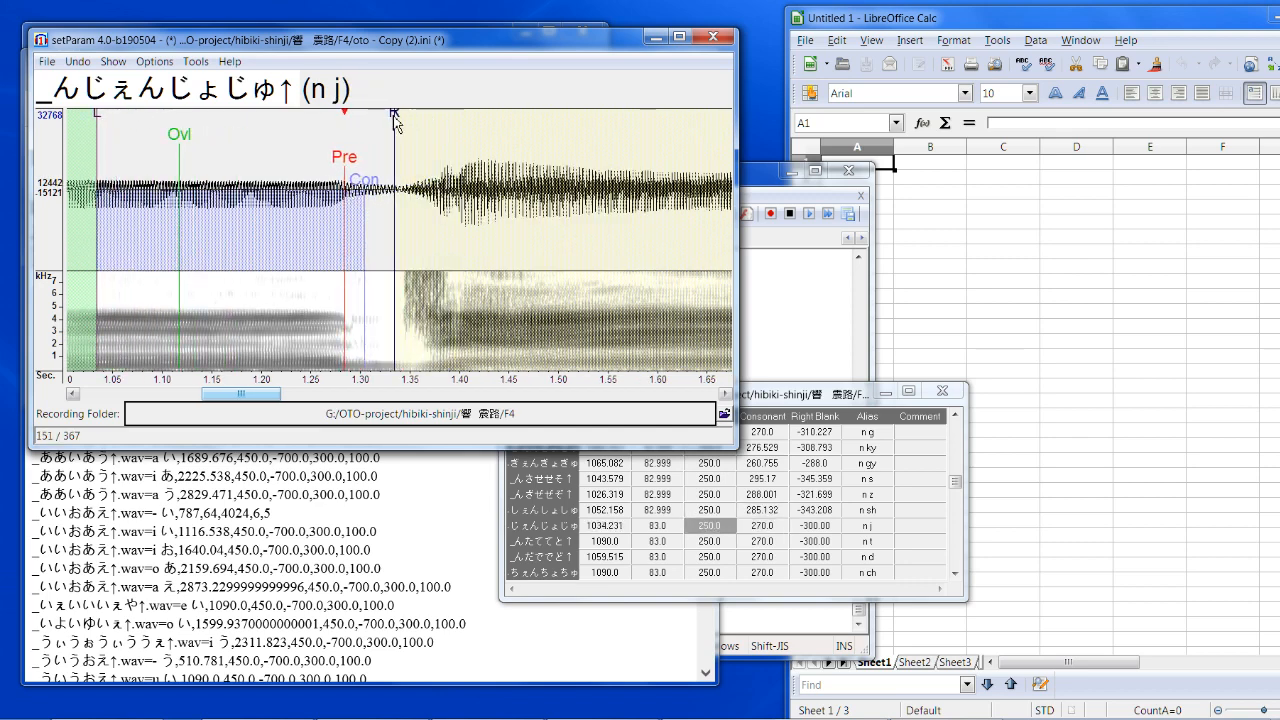
key(Down)
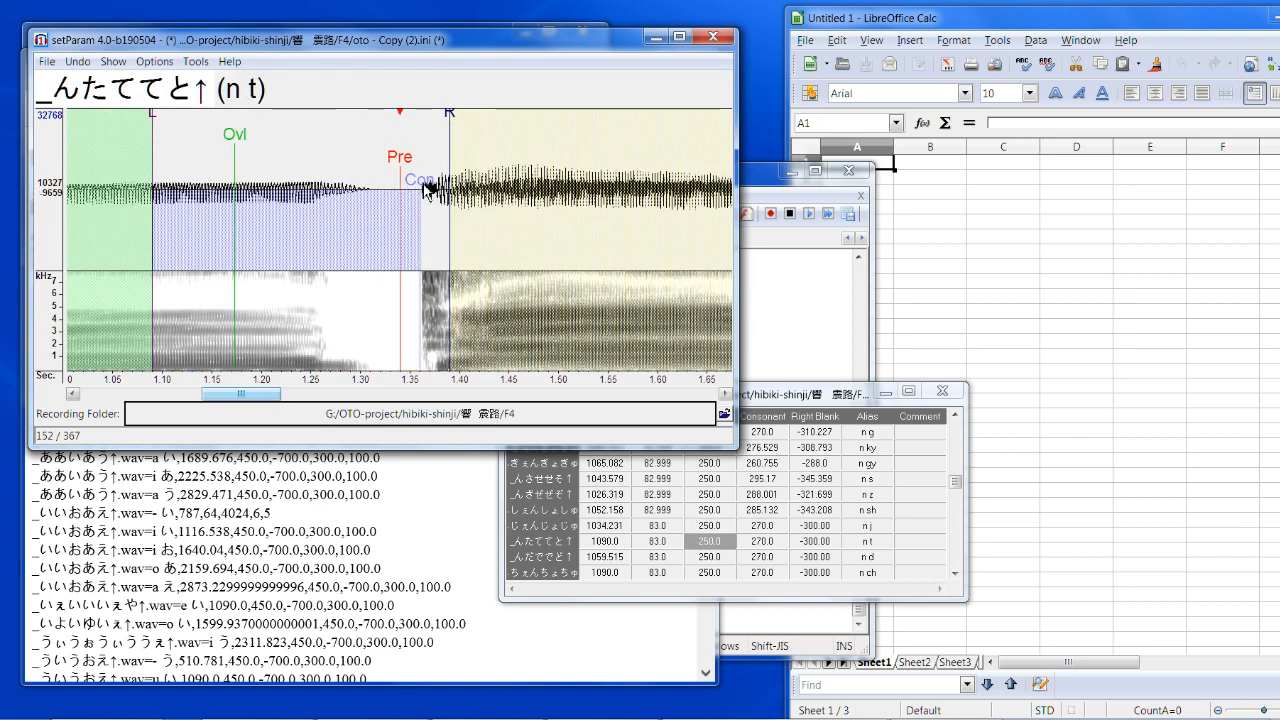
drag(406, 170, 328, 187)
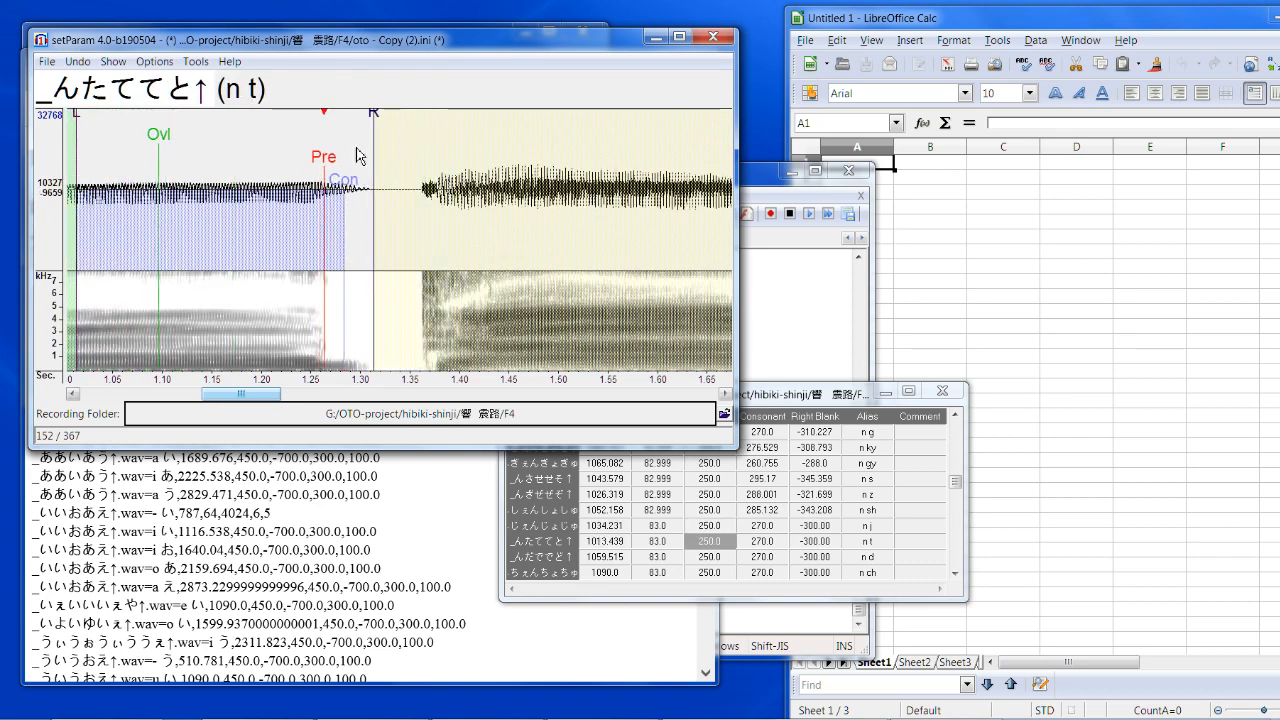
drag(379, 125, 413, 126)
mouse_move(357, 185)
mouse_down()
mouse_move(380, 183)
mouse_move(374, 172)
mouse_up()
Step: Set left blank and right blank to about 1034.2 and -298.0 for "n d", and about 1024.9 and -292.3 for "n ch"
key(Down)
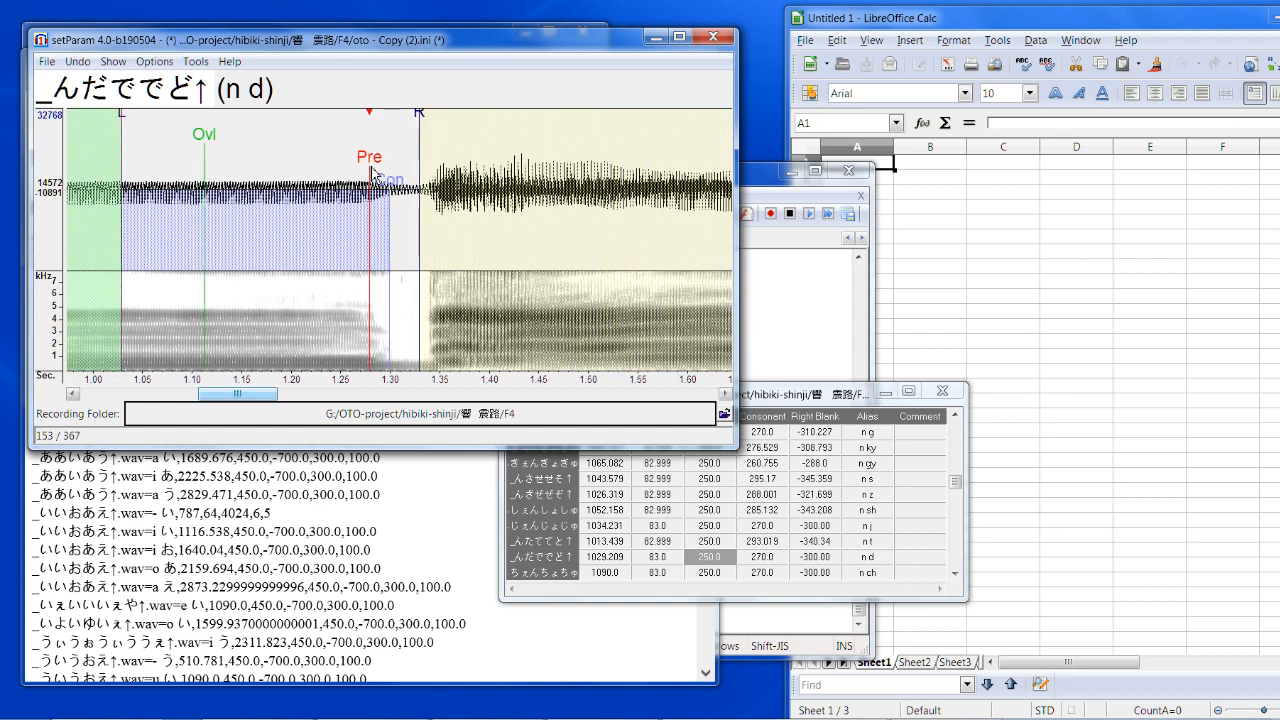
drag(419, 114, 419, 118)
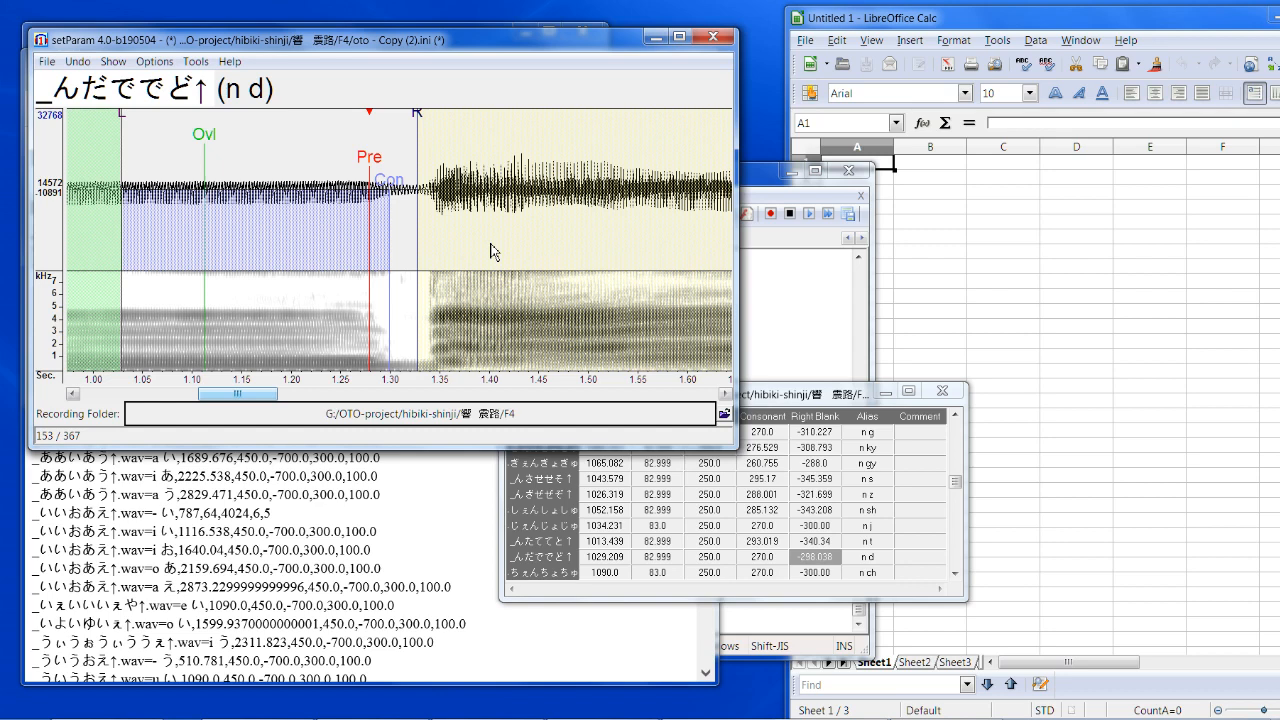
drag(370, 180, 375, 178)
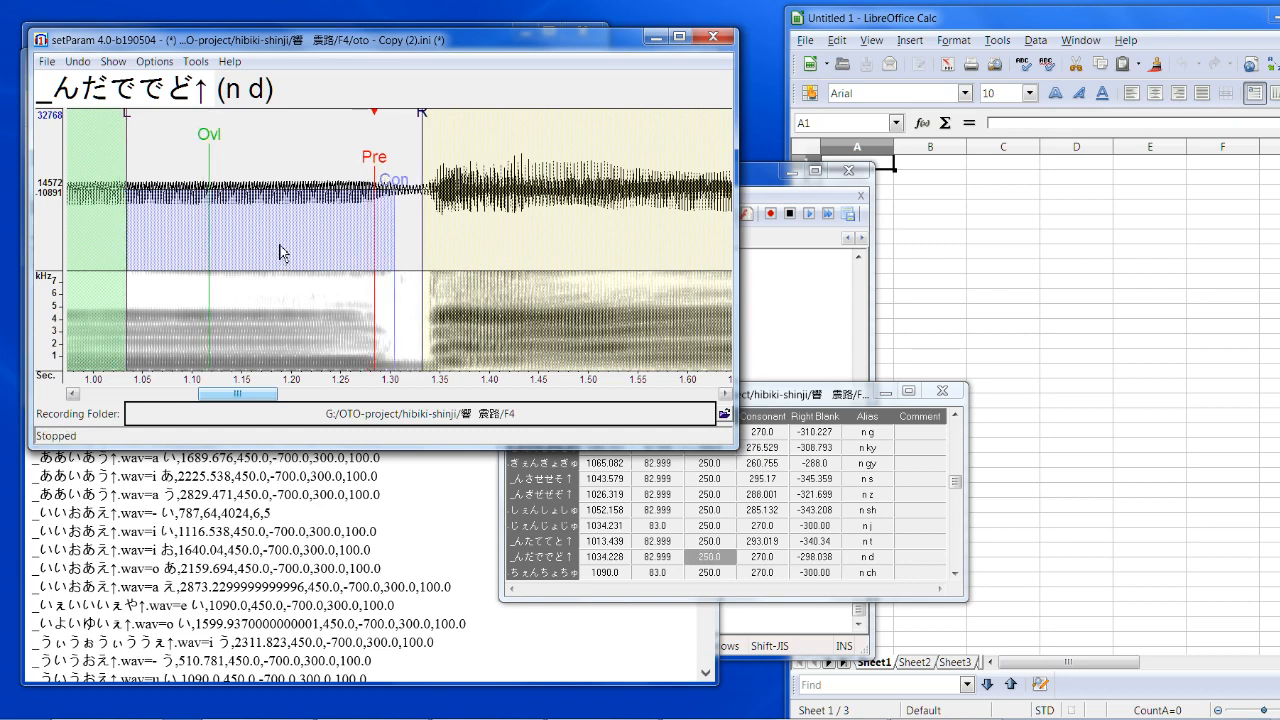
key(Down)
drag(400, 172, 340, 166)
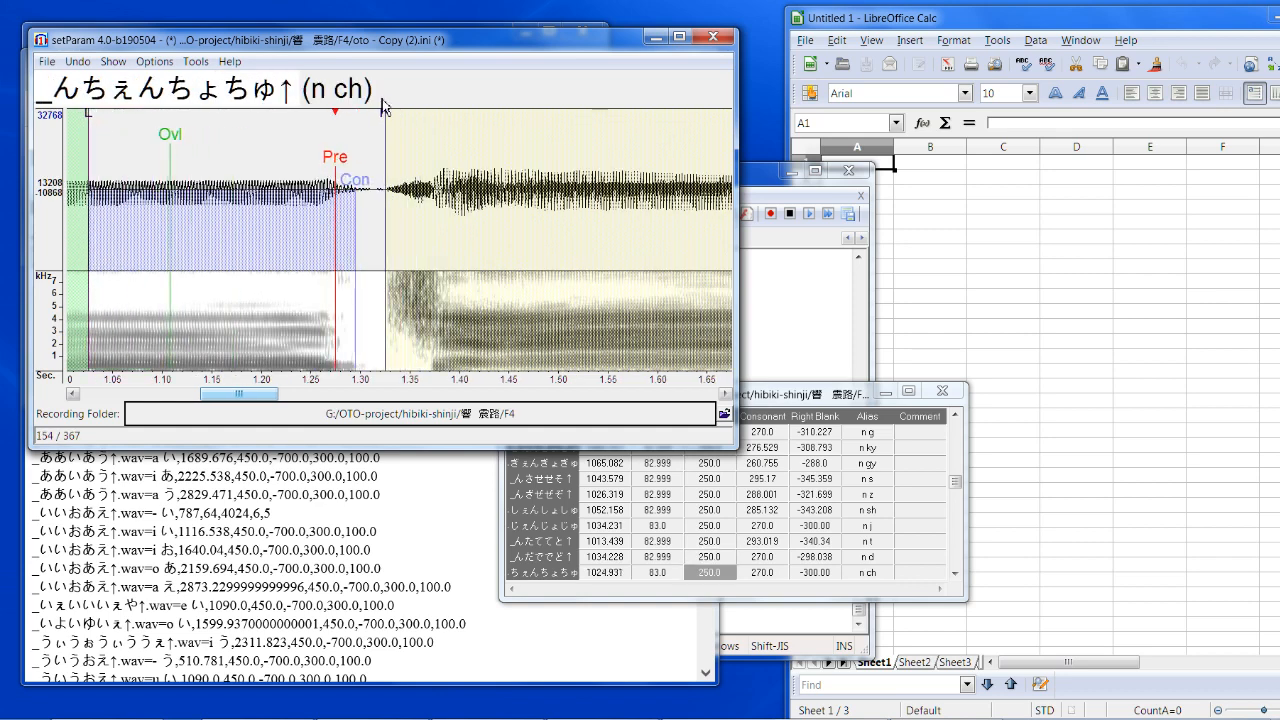
drag(382, 106, 377, 110)
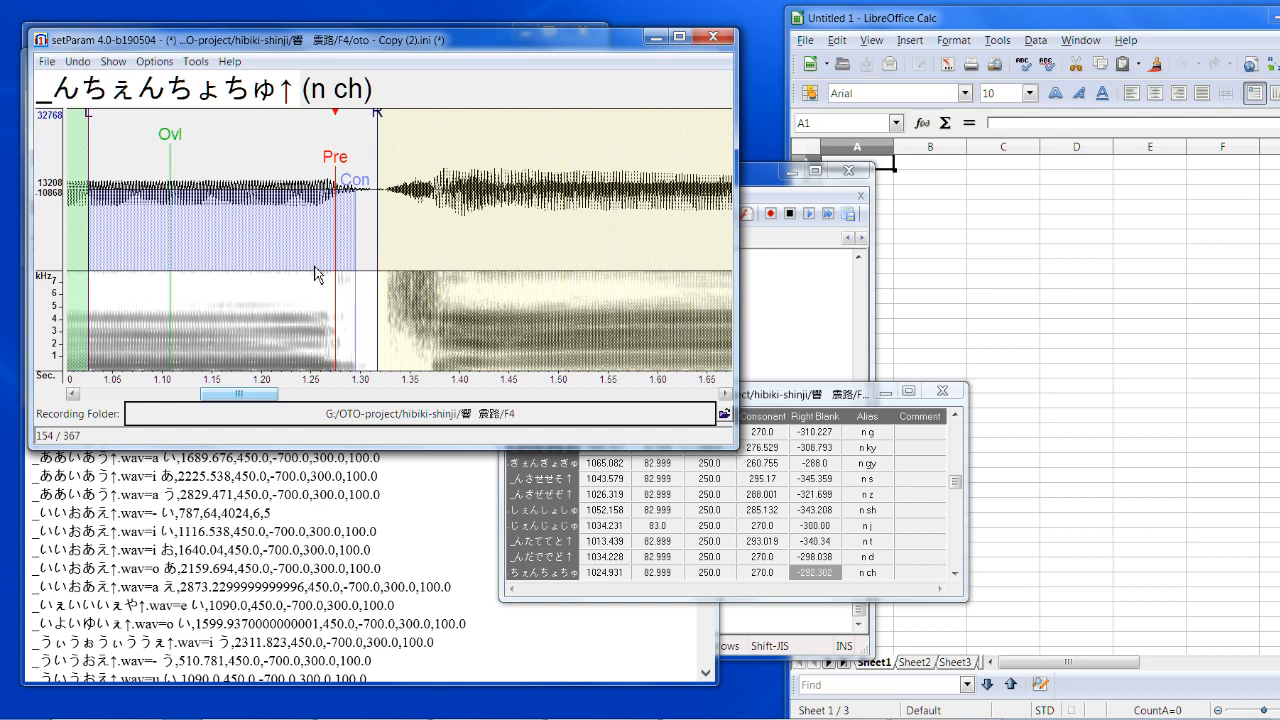
Step: Shift the "n ts" markers earlier with consonant about 298.8 and right blank about -333.9, and set the "n dz" left blank to about 2241.1
key(Down)
drag(390, 172, 276, 167)
drag(328, 113, 363, 118)
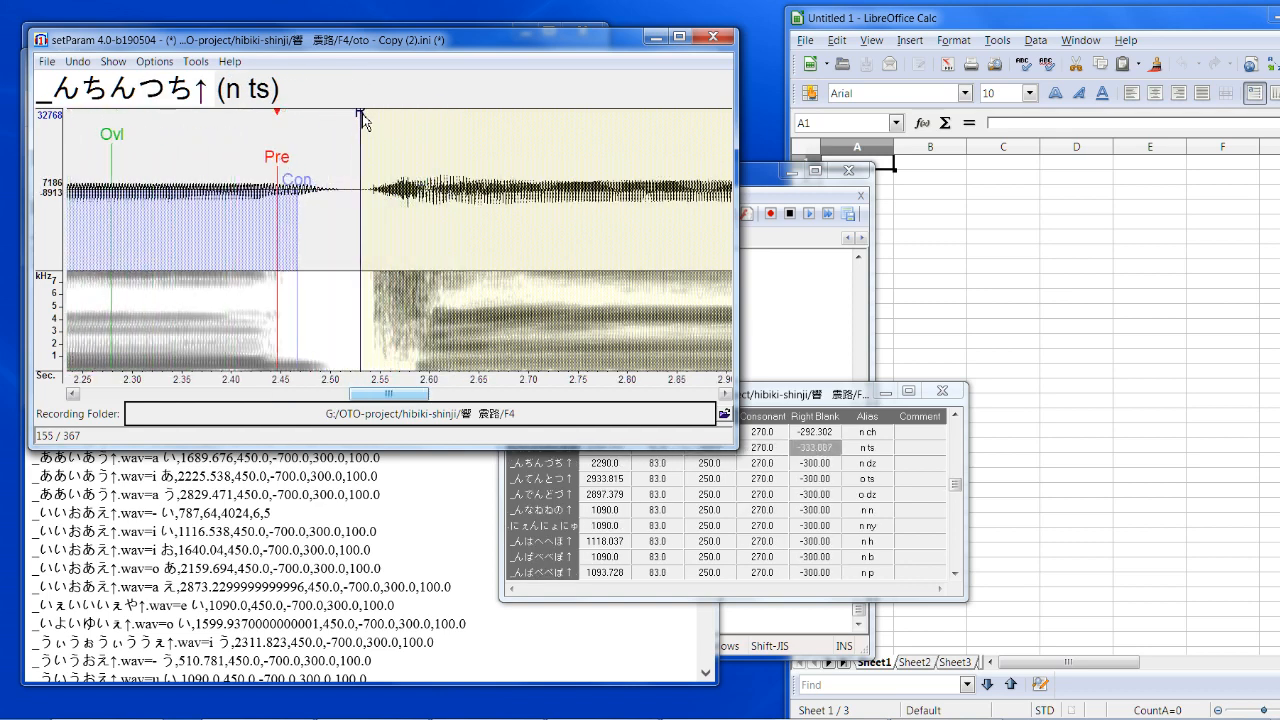
drag(324, 178, 326, 188)
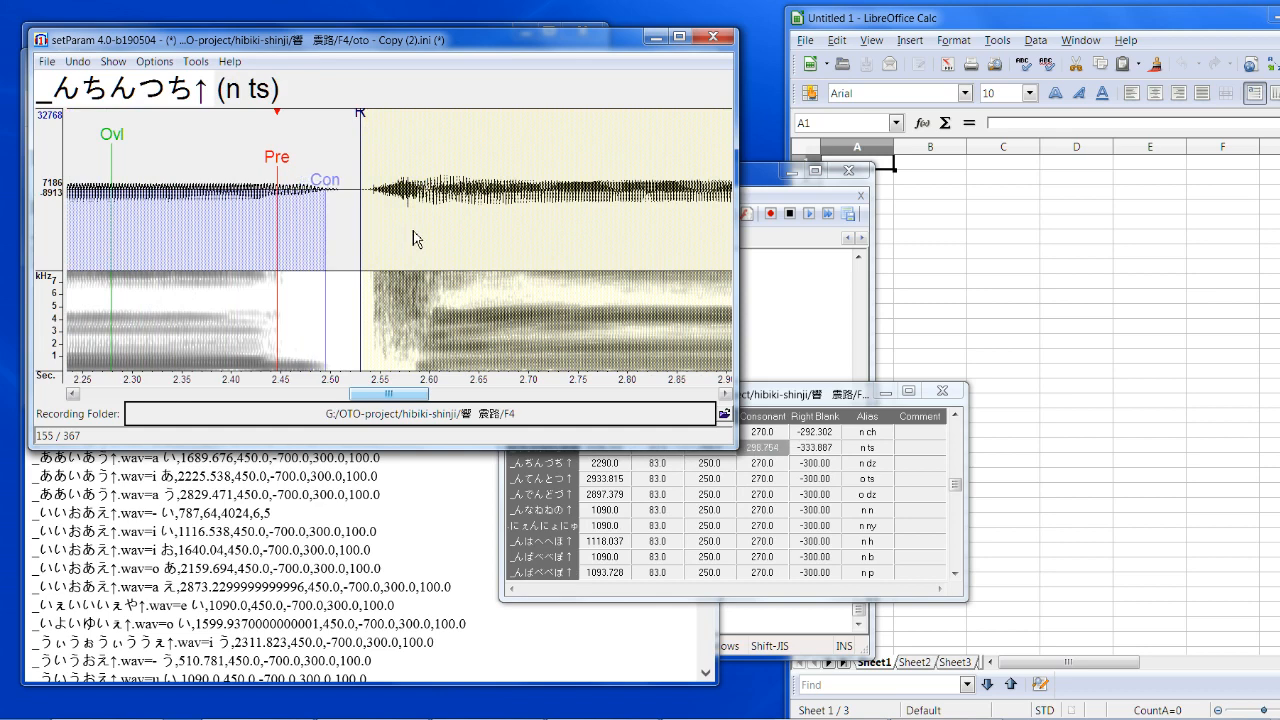
key(Down)
drag(401, 166, 354, 168)
Step: Set left blank and right blank to about 2827.7 and -292.3 for "o ts", and about 2859.9 and -293.0 for "o dz"
key(Down)
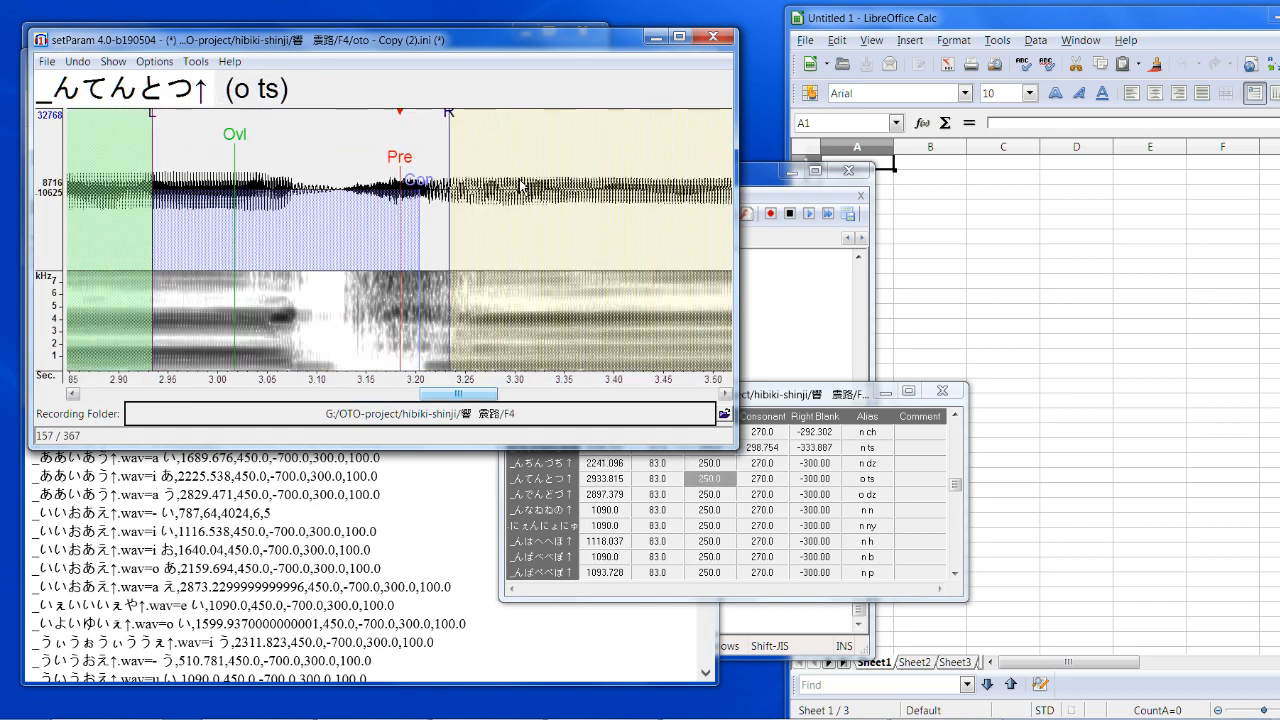
drag(402, 152, 296, 181)
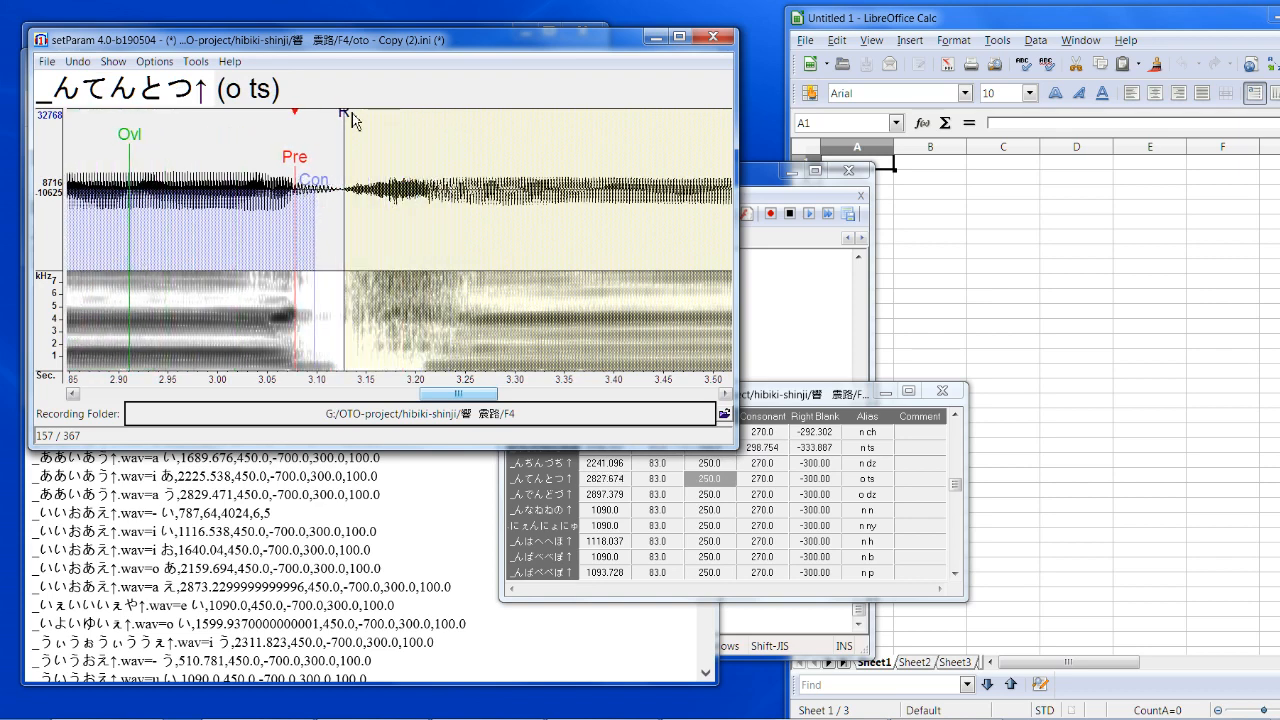
drag(354, 120, 338, 118)
key(Down)
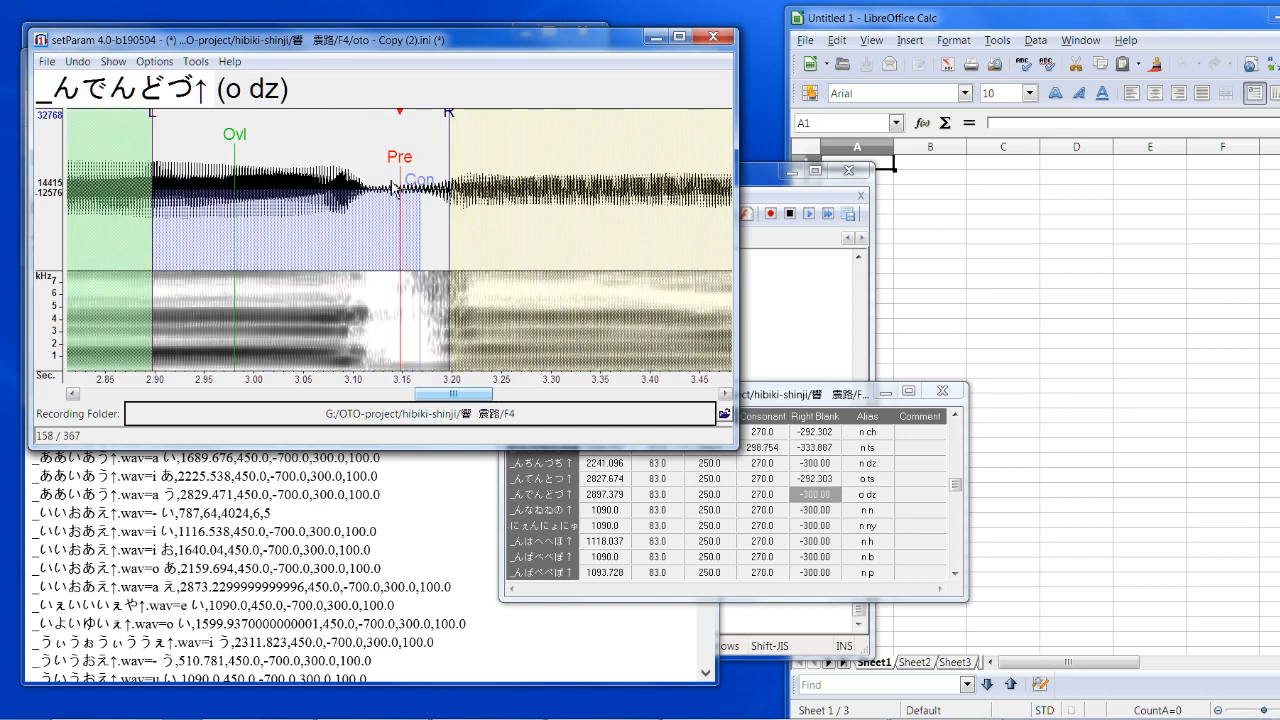
drag(412, 172, 365, 175)
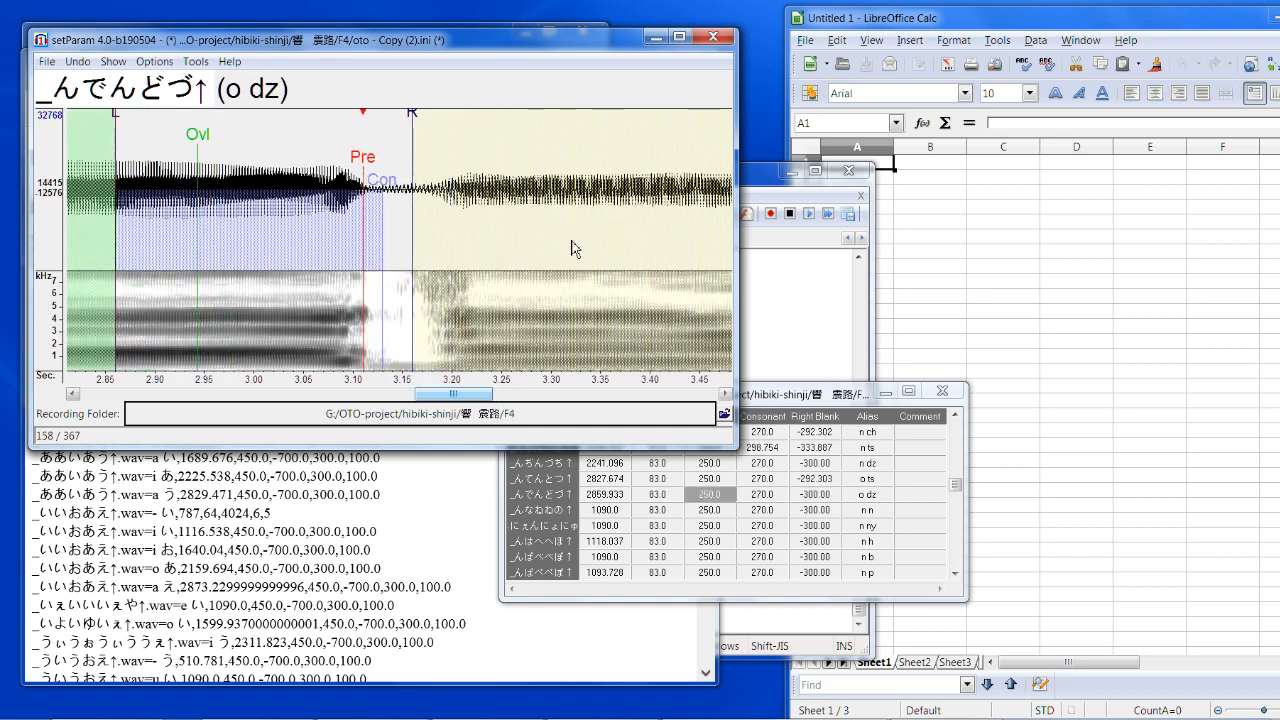
drag(412, 118, 405, 118)
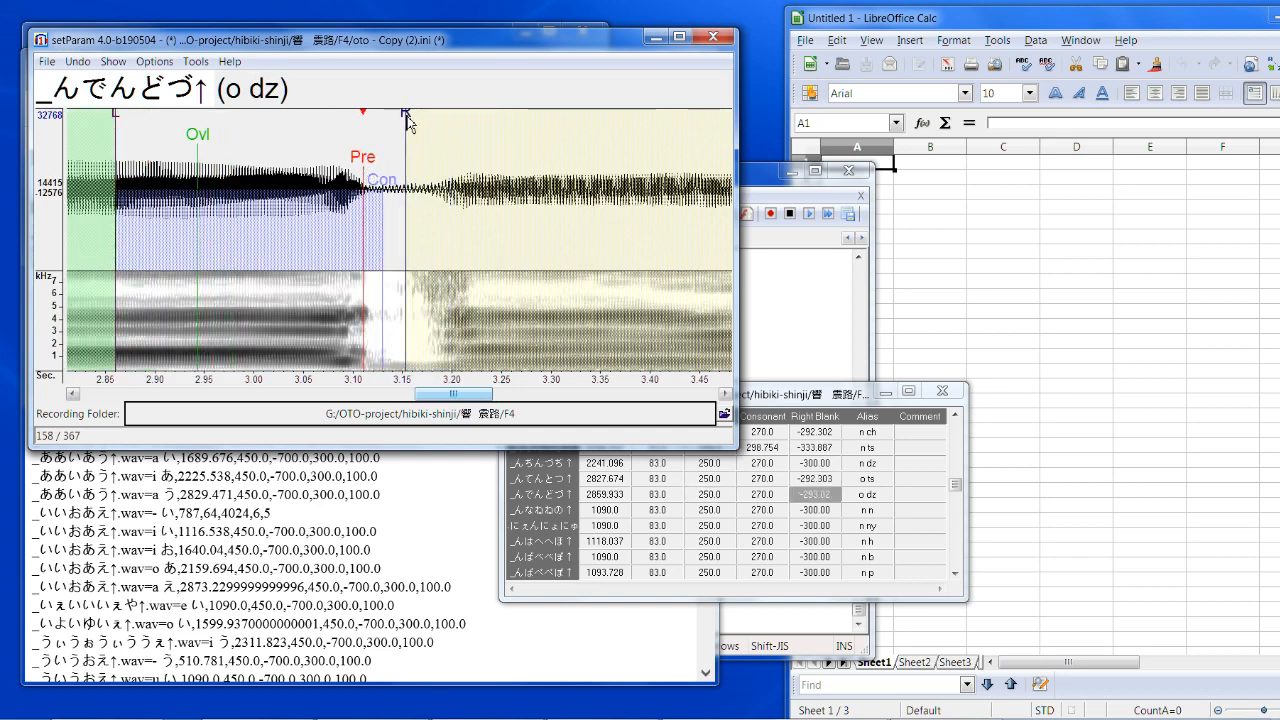
key(space)
Step: Set the "n n" left blank to about 1073.7, and the "n ny" left blank and right blank to about 1080.1 and -291.6
key(Down)
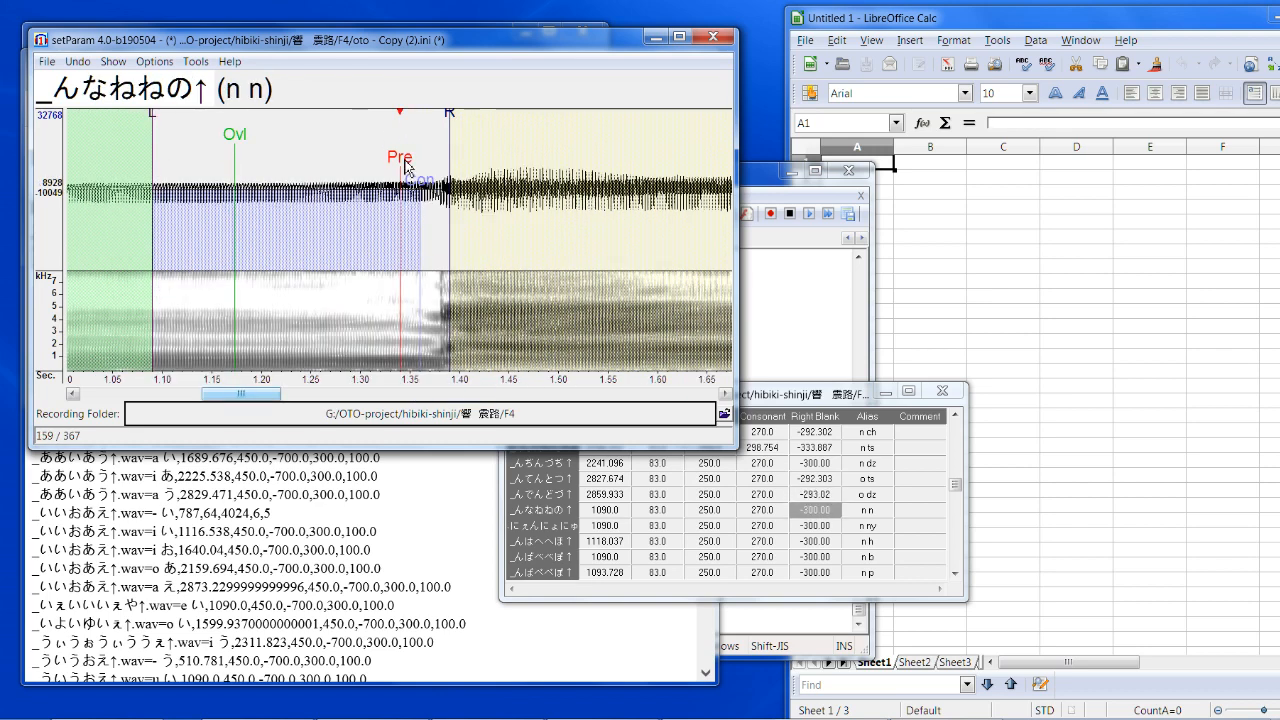
mouse_move(407, 166)
mouse_down()
mouse_move(372, 174)
mouse_move(387, 178)
mouse_up()
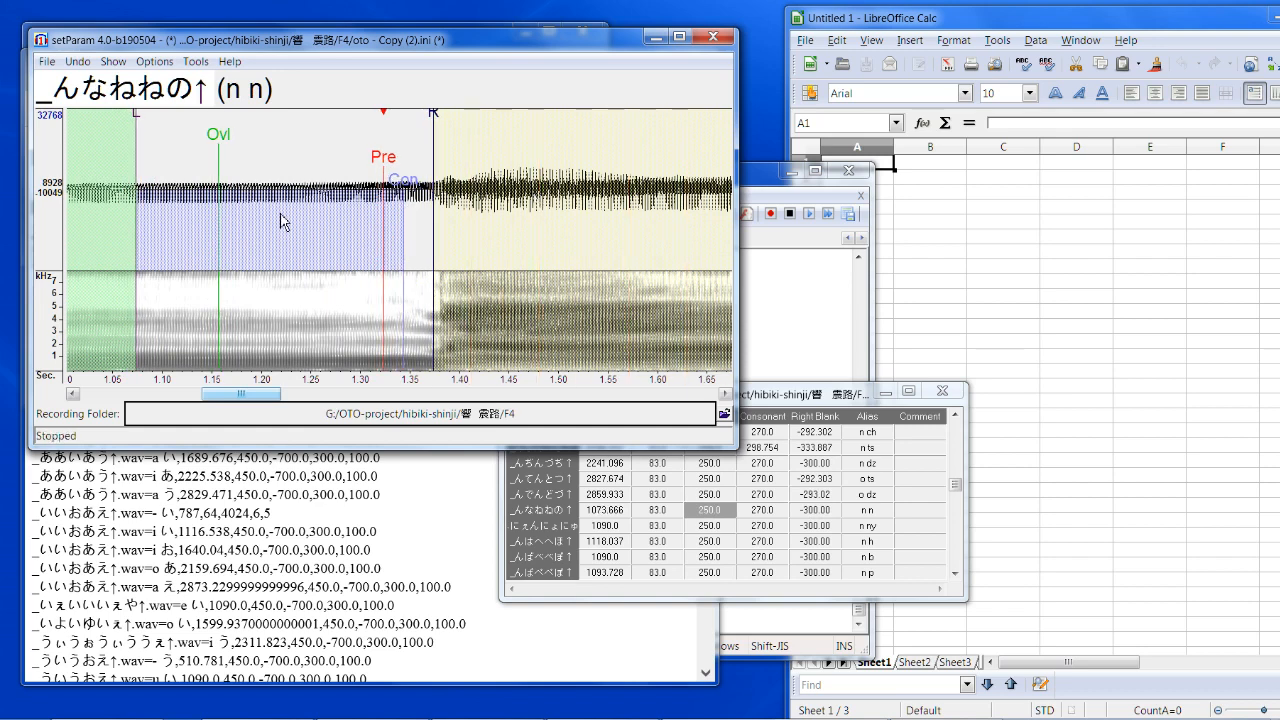
key(Down)
drag(402, 168, 391, 177)
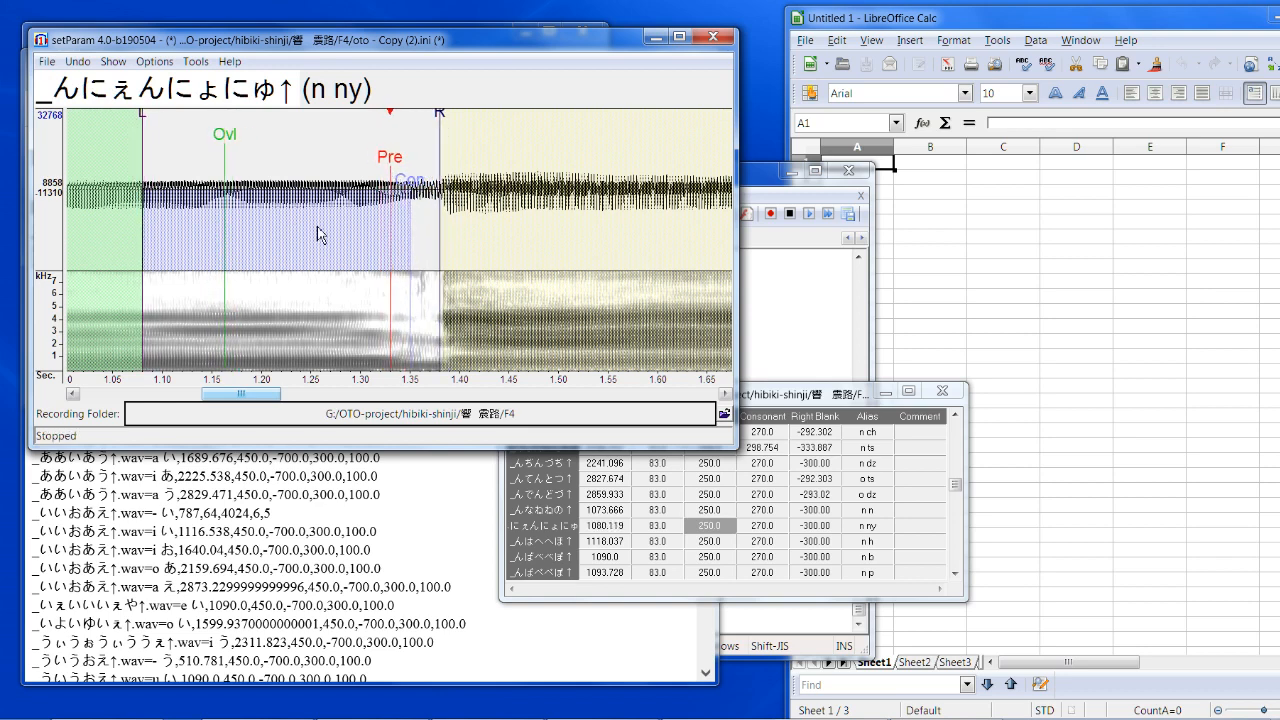
drag(443, 120, 435, 123)
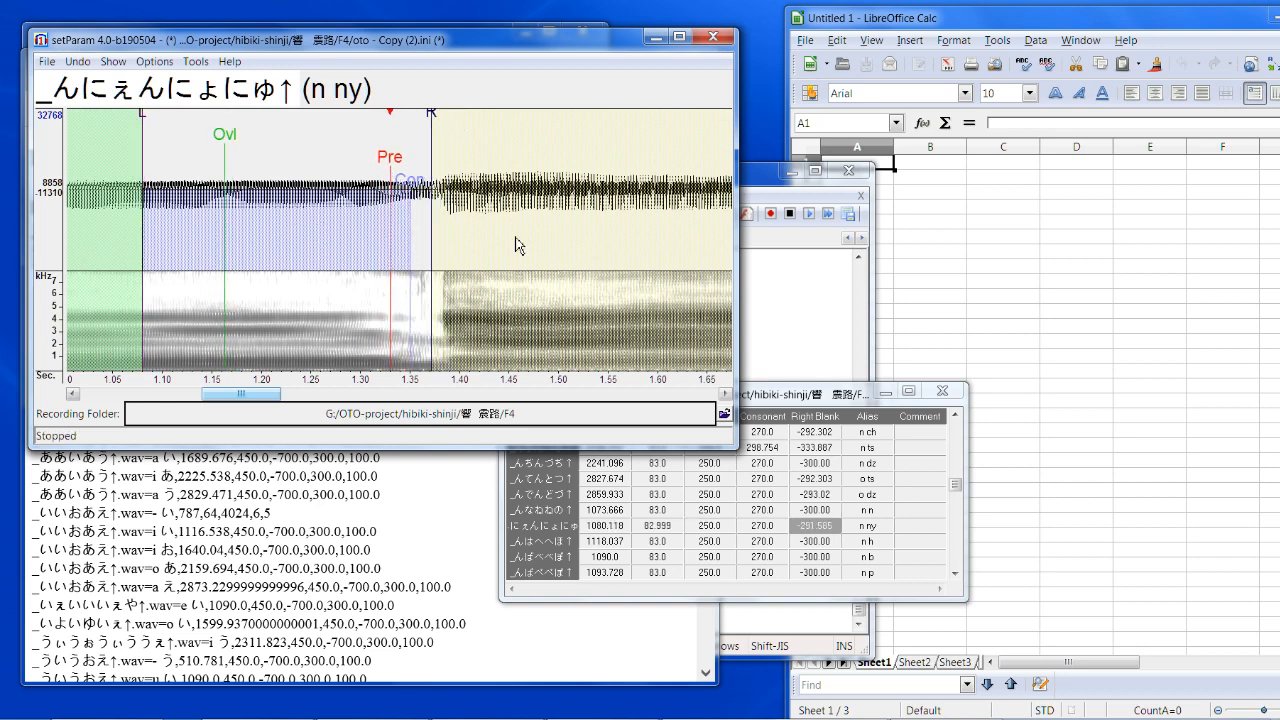
Step: Shift the "n h" markers to a left blank of about 1074.4, with the consonant at about 281.5 and the right blank at about -327.4
key(Down)
drag(407, 172, 359, 174)
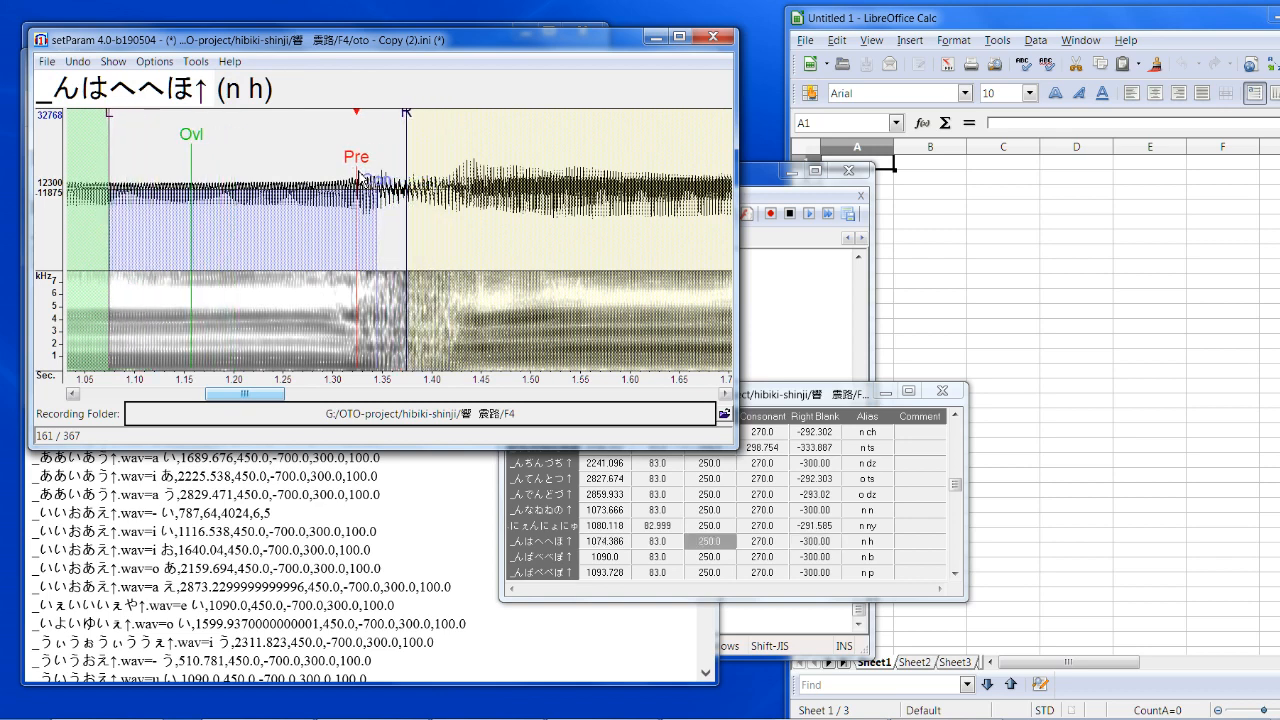
drag(408, 126, 433, 119)
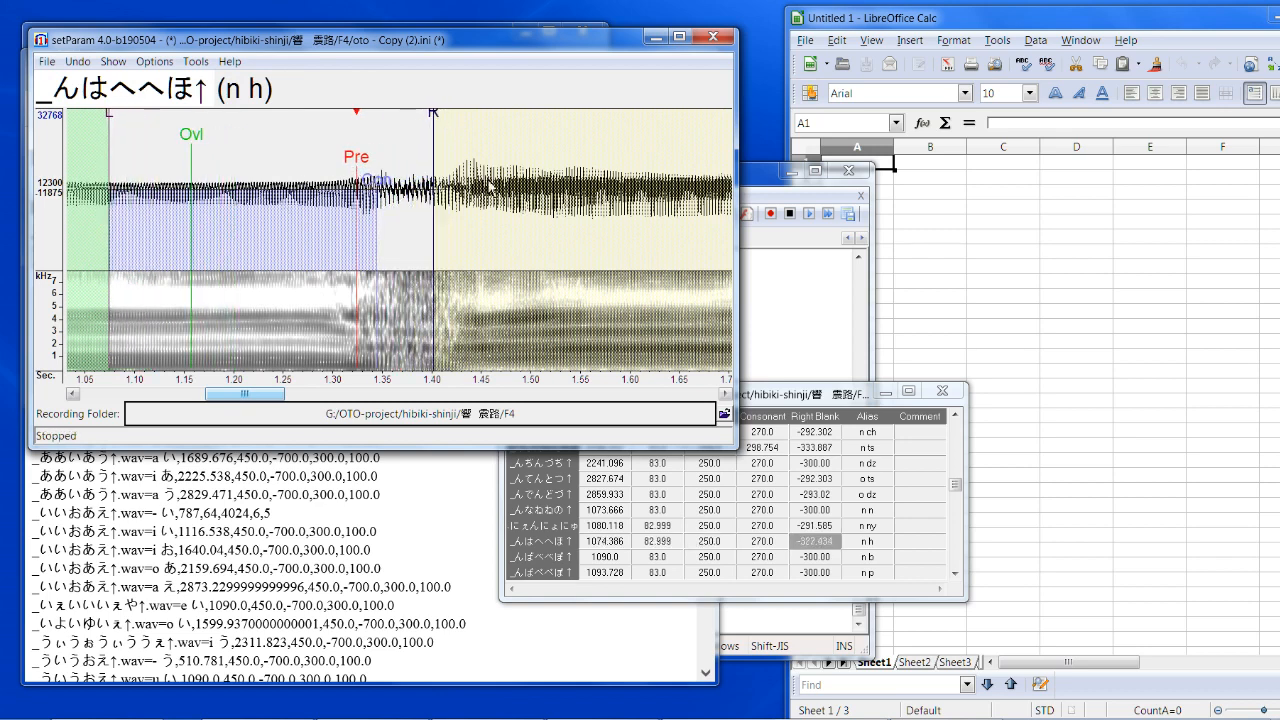
drag(376, 186, 389, 185)
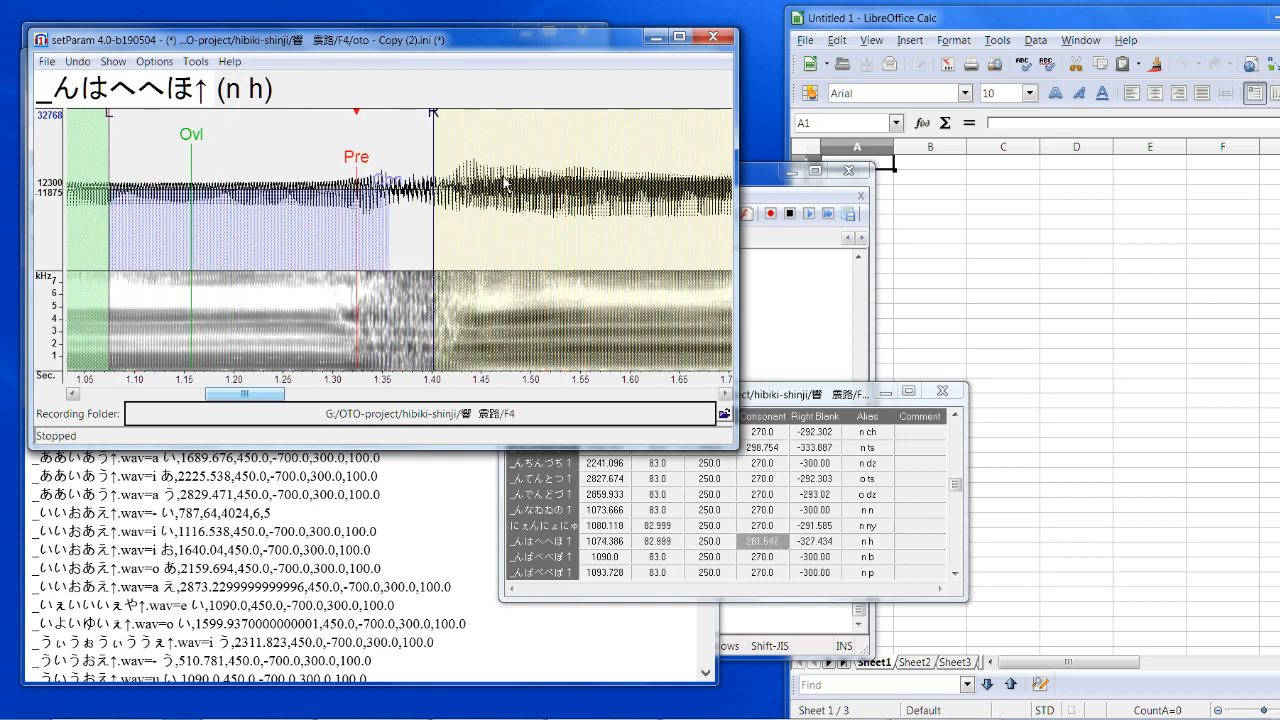
Step: Adjust the "n p" markers, placing the consonant at about 284.4 and the right blank at about -316.7
drag(433, 119, 365, 180)
key(Down)
key(Down)
drag(412, 126, 430, 126)
mouse_move(383, 188)
mouse_down()
mouse_move(397, 189)
mouse_move(354, 166)
mouse_up()
Step: Extend the "n hy" markers to a consonant of about 288.7 and a right blank of about -333.2
key(Down)
drag(405, 112, 434, 112)
drag(380, 189, 393, 192)
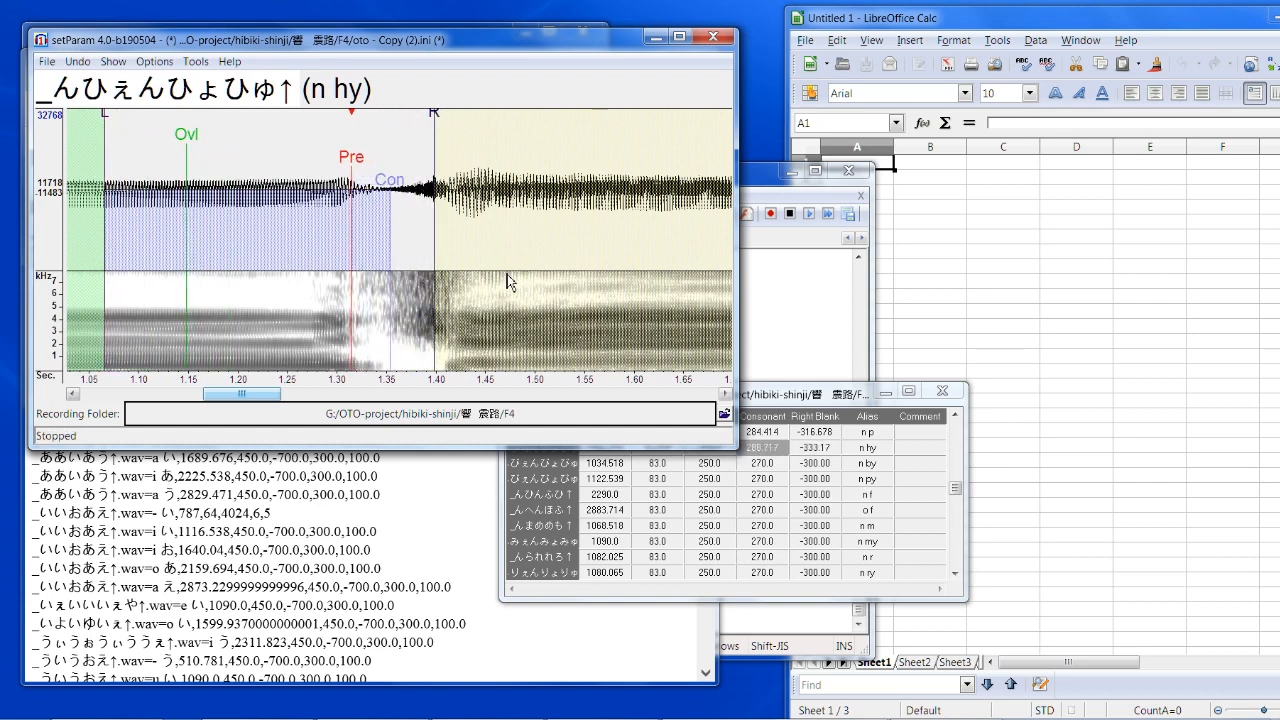
Step: Pull the "n by" right blank in to about -294.9, just before the consonant's release
key(Down)
click(605, 708)
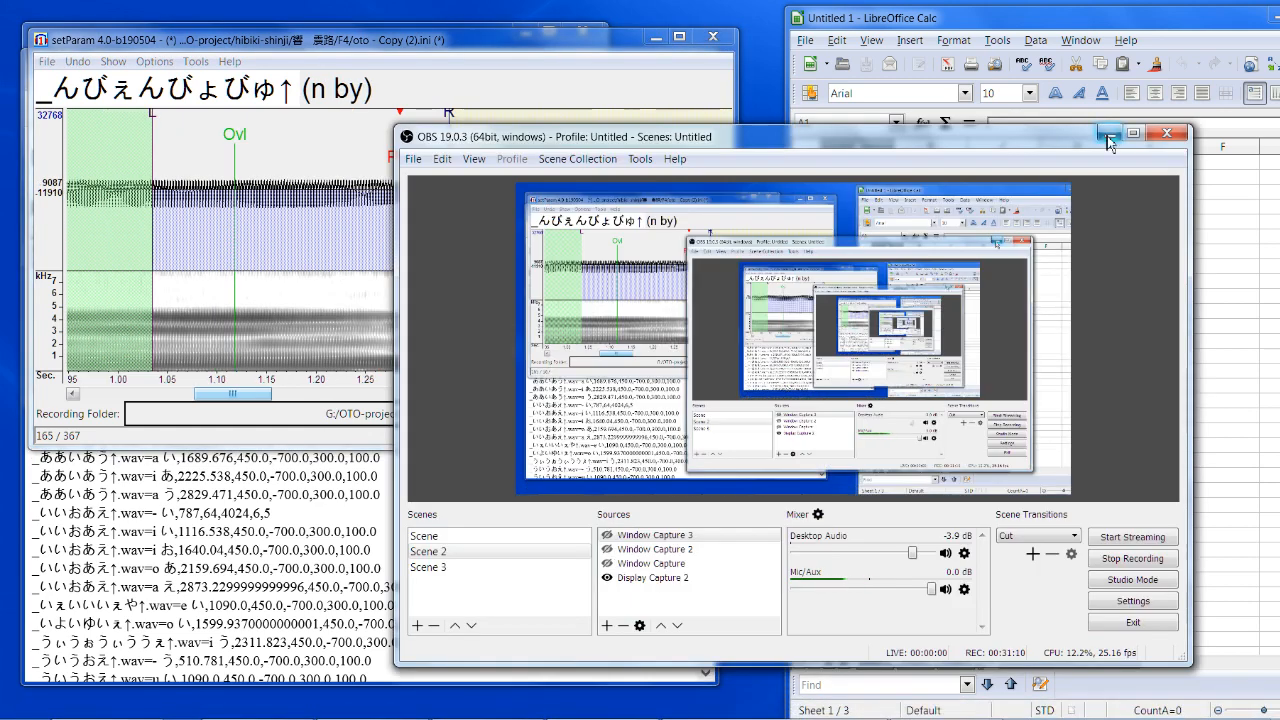
click(1108, 134)
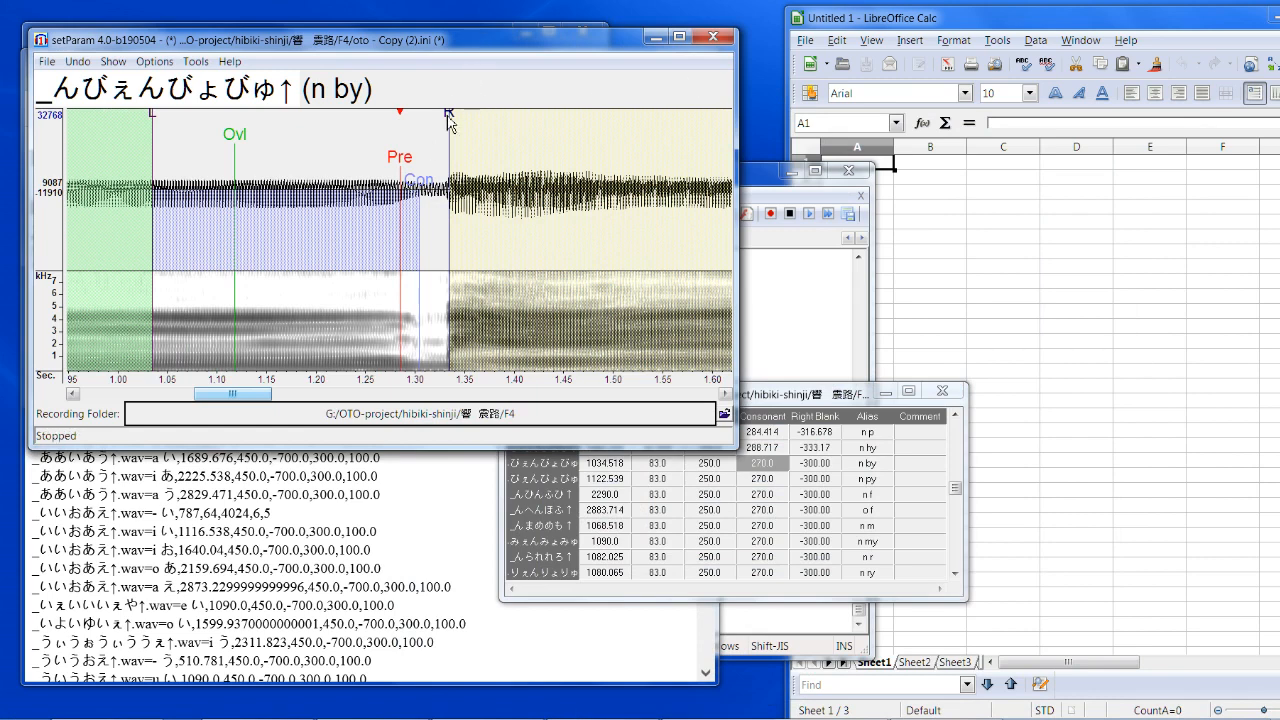
drag(450, 116, 446, 115)
Step: Shift the "n py" markers back to the end of the nasal, at a left blank of about 1084.4, and recheck the entry
key(Down)
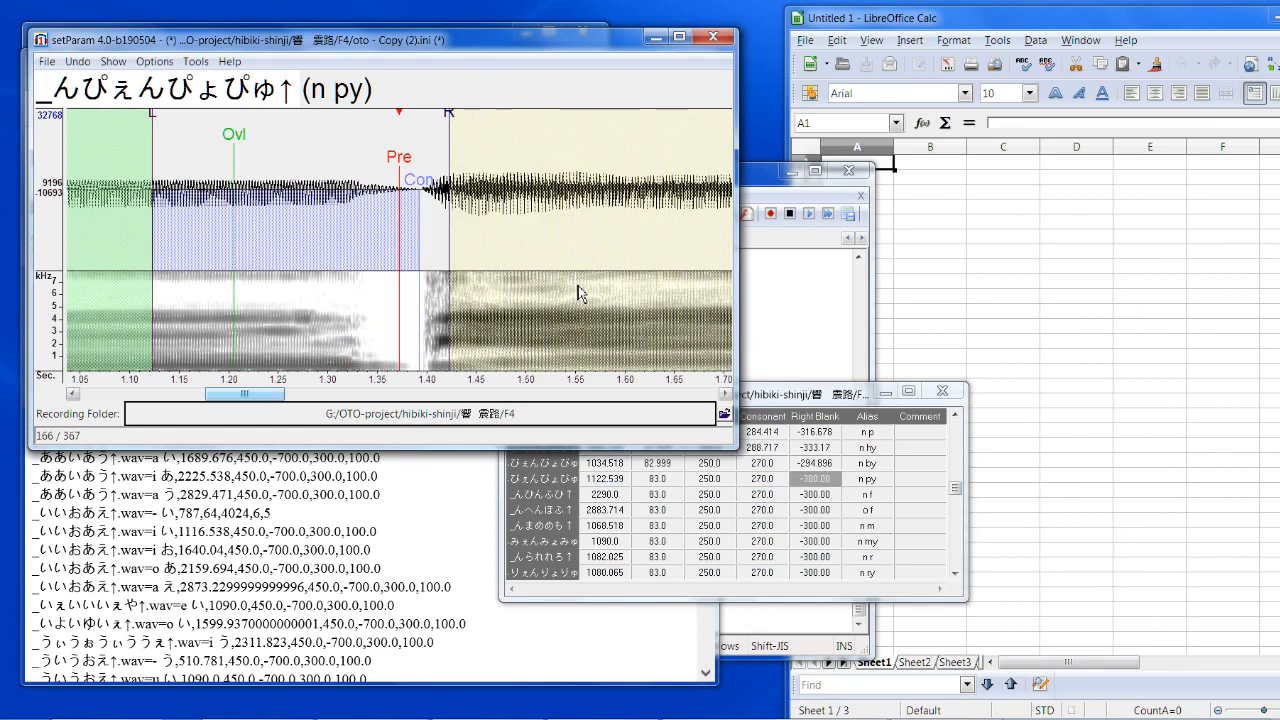
drag(399, 165, 367, 191)
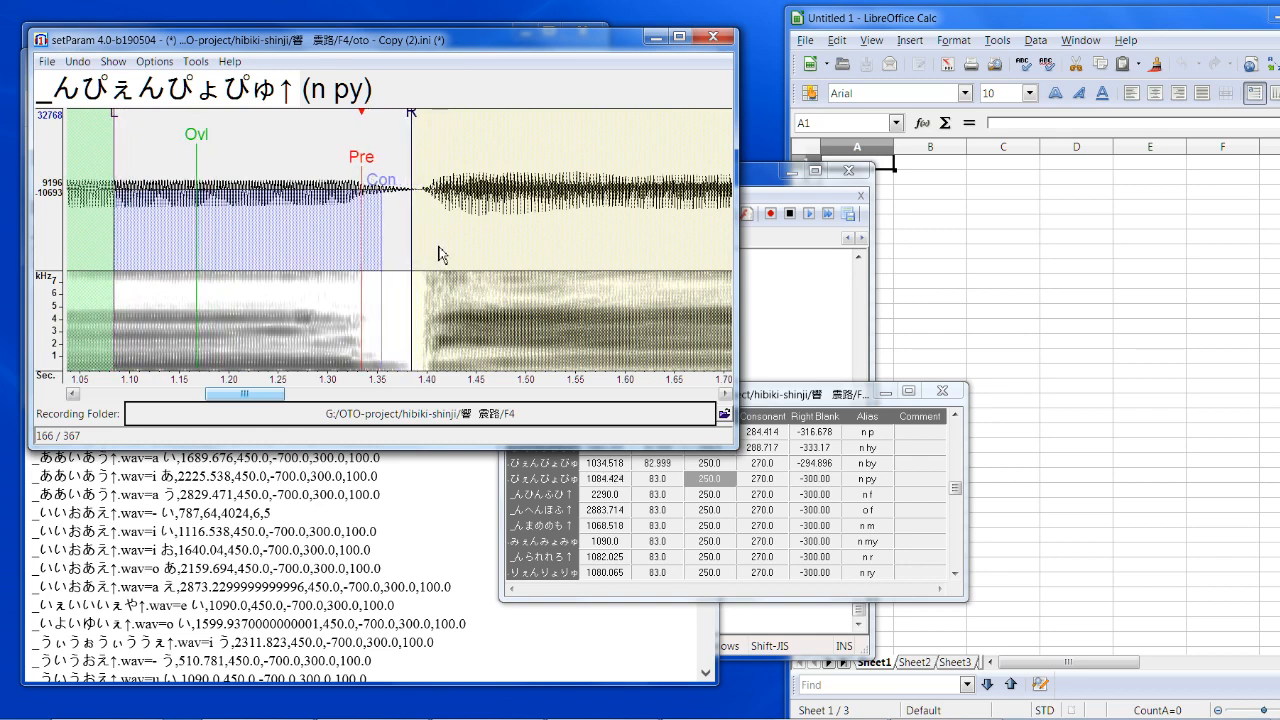
key(Down)
key(Up)
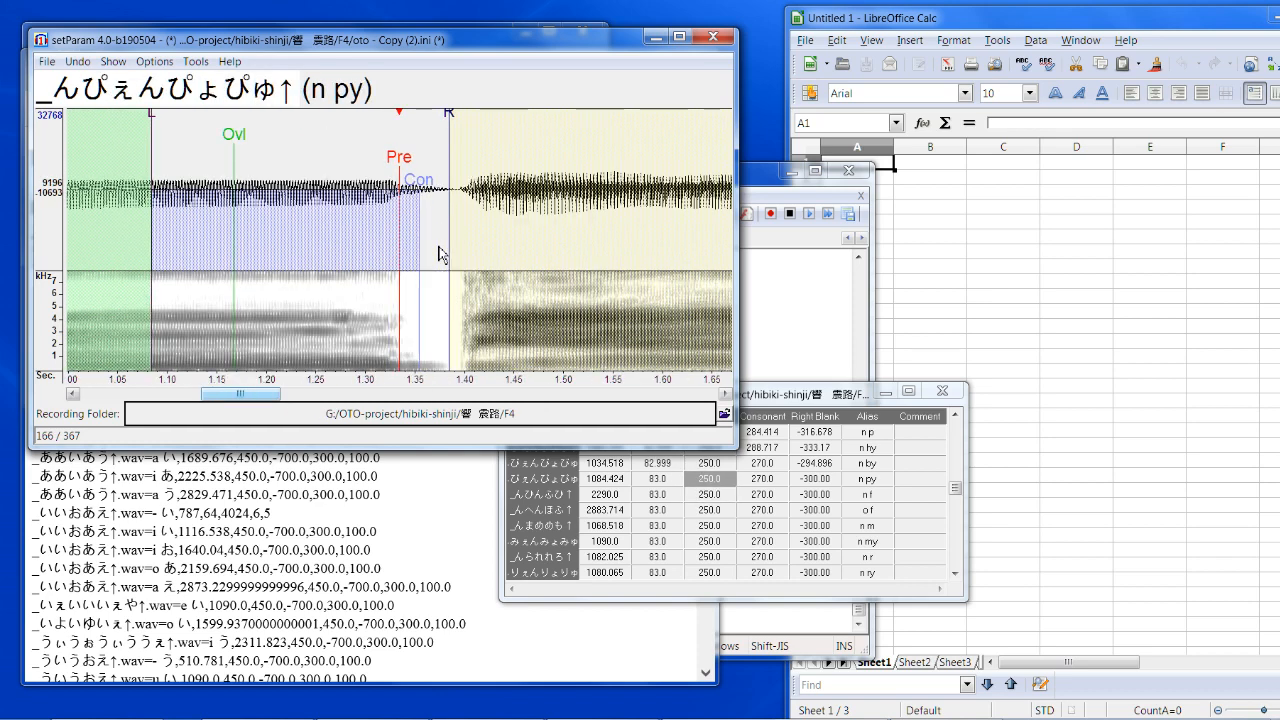
key(Down)
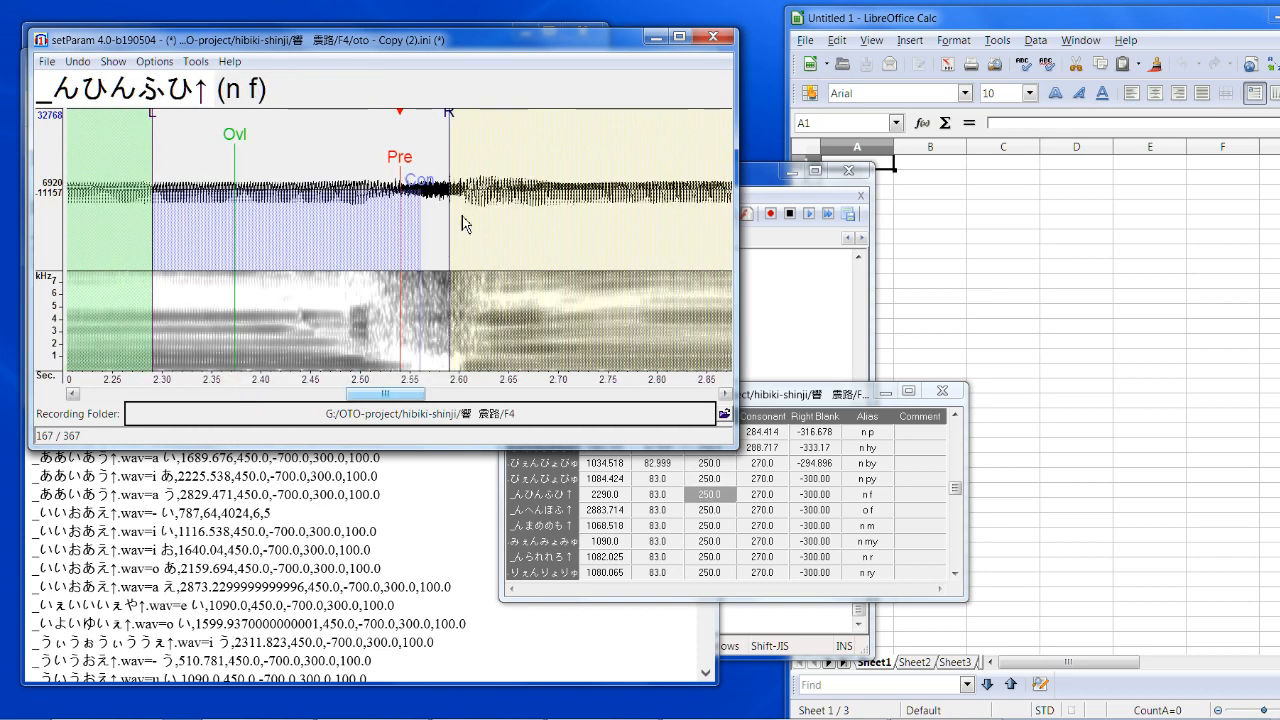
key(Up)
Step: Shift the "n f" markers to a left blank of about 2266.9, with the consonant at about 280.1 and the right blank at about -326.7
key(Down)
drag(405, 183, 385, 175)
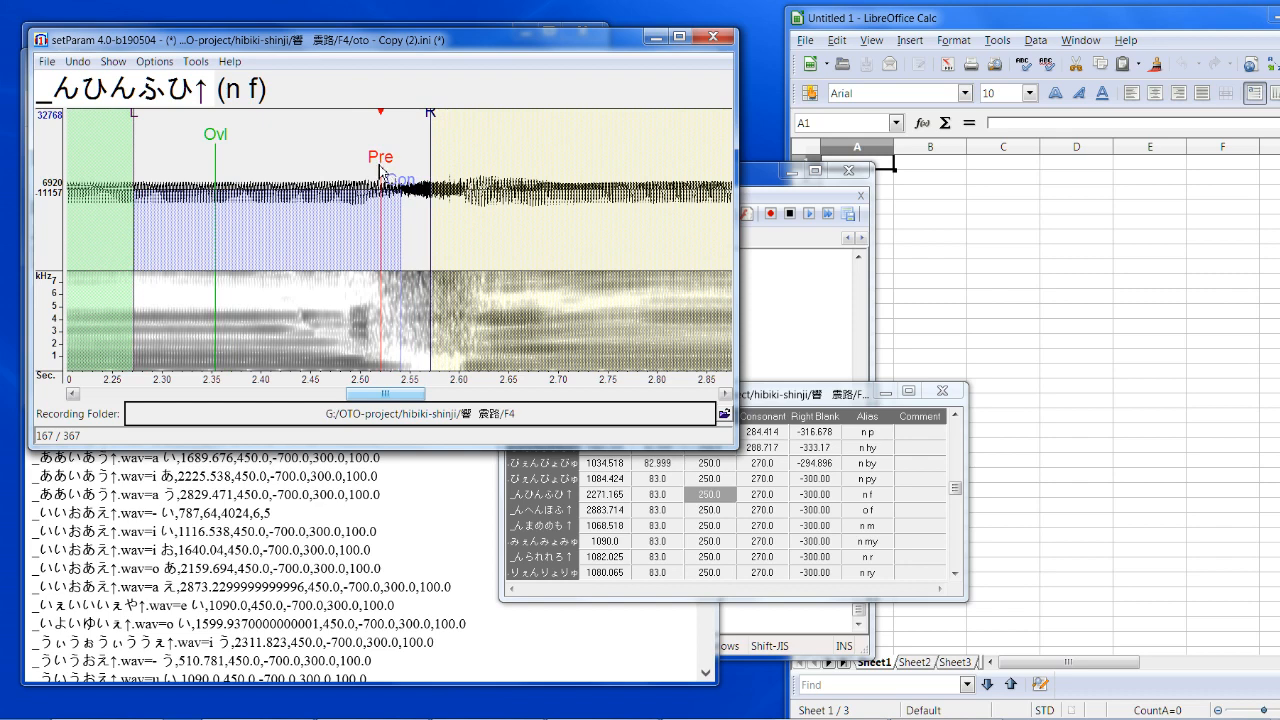
drag(380, 170, 376, 170)
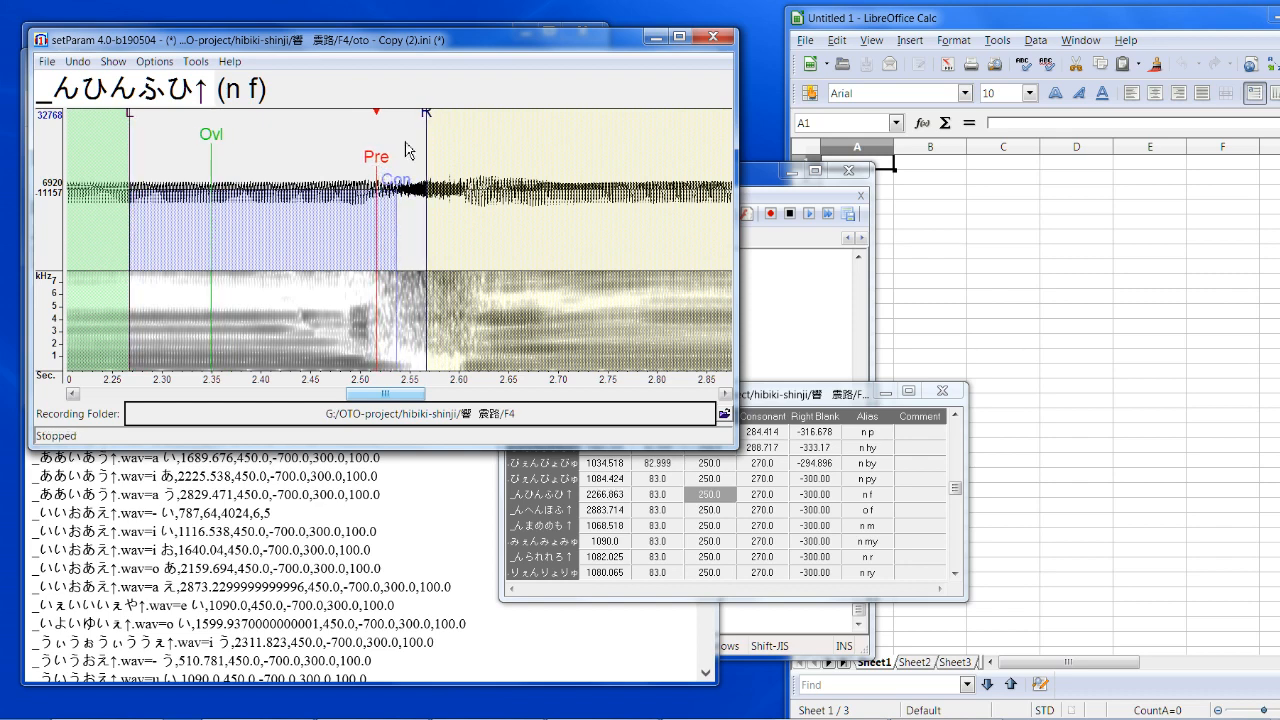
drag(424, 118, 455, 120)
drag(412, 197, 411, 199)
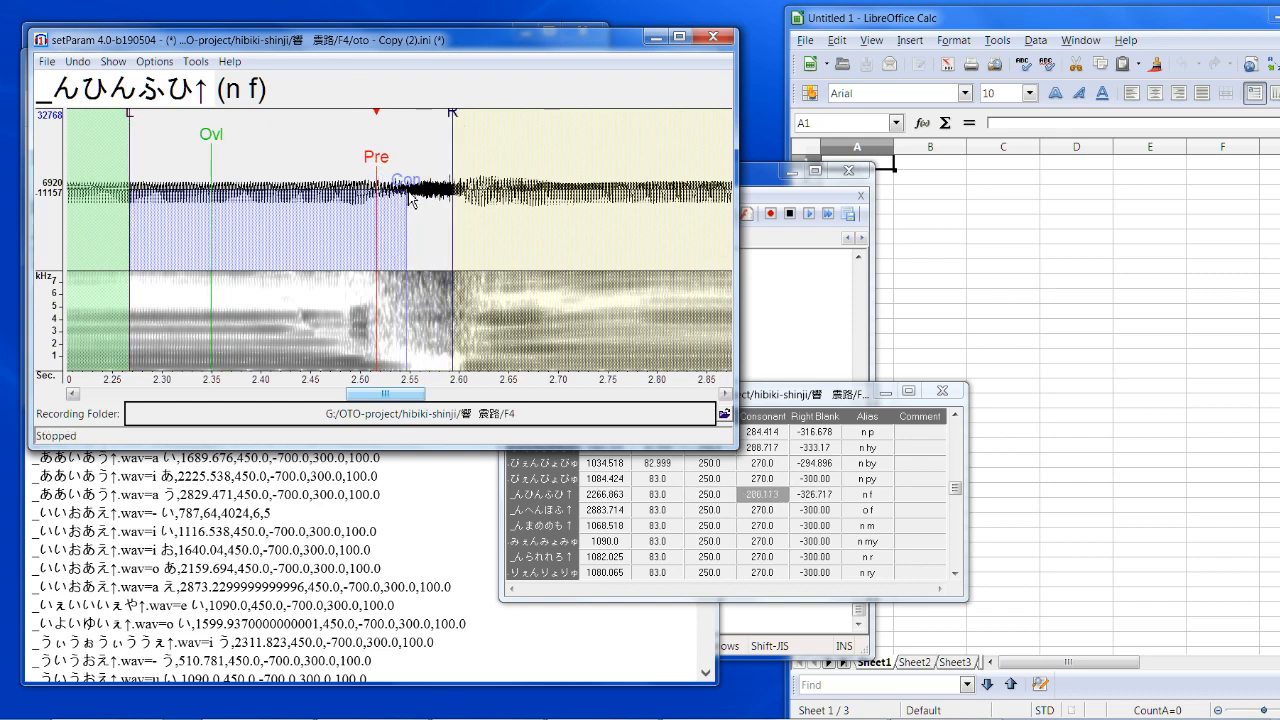
Step: Shift the "o f" markers to a left blank of about 2839.9 and extend the right blank to about -327.4
key(Down)
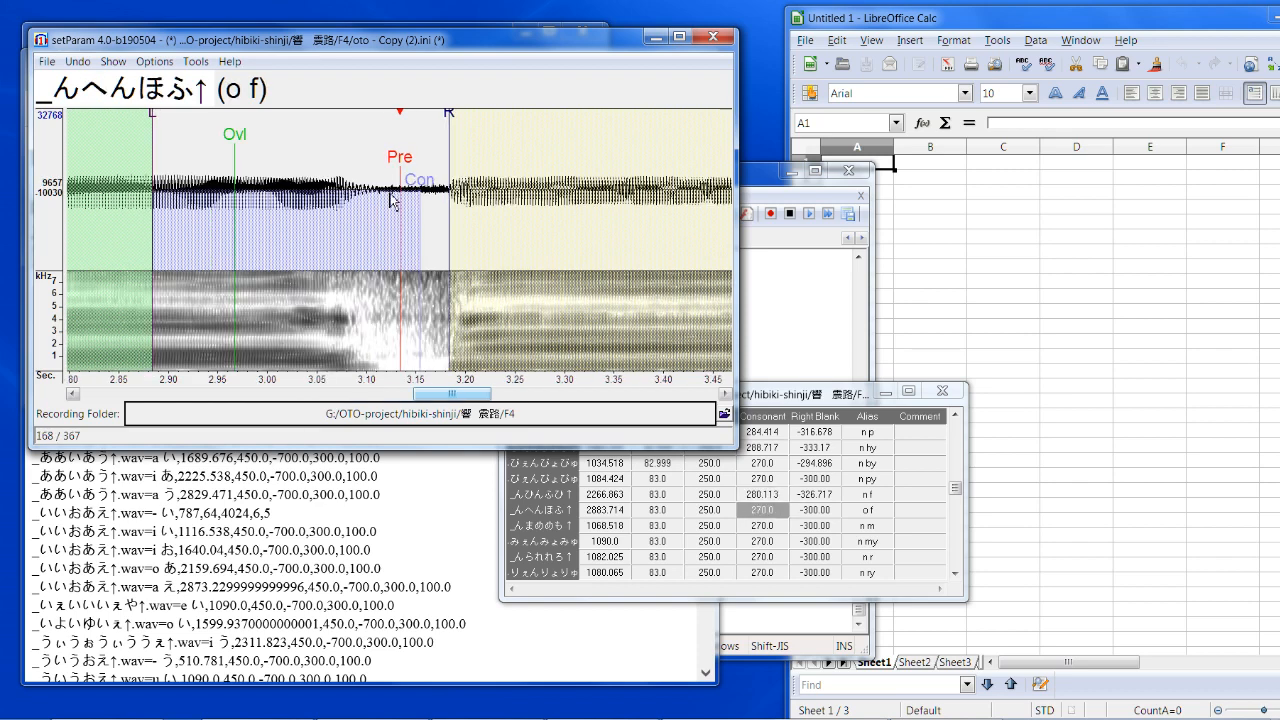
drag(405, 165, 362, 165)
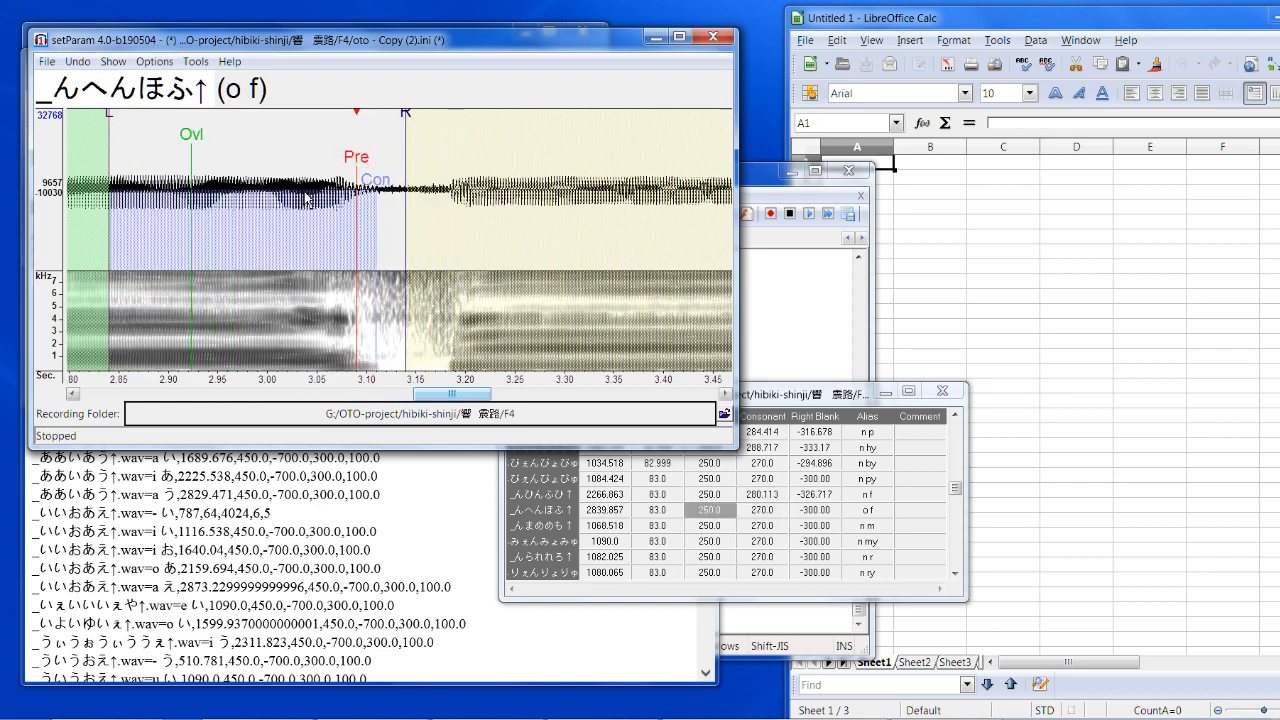
drag(412, 120, 434, 120)
Step: Shift the "n m" markers back to a left blank of about 944.6 and play the segment to check the timing
key(Down)
mouse_move(402, 180)
mouse_down()
mouse_move(230, 176)
mouse_move(283, 173)
mouse_up()
key(space)
key(space)
key(space)
key(space)
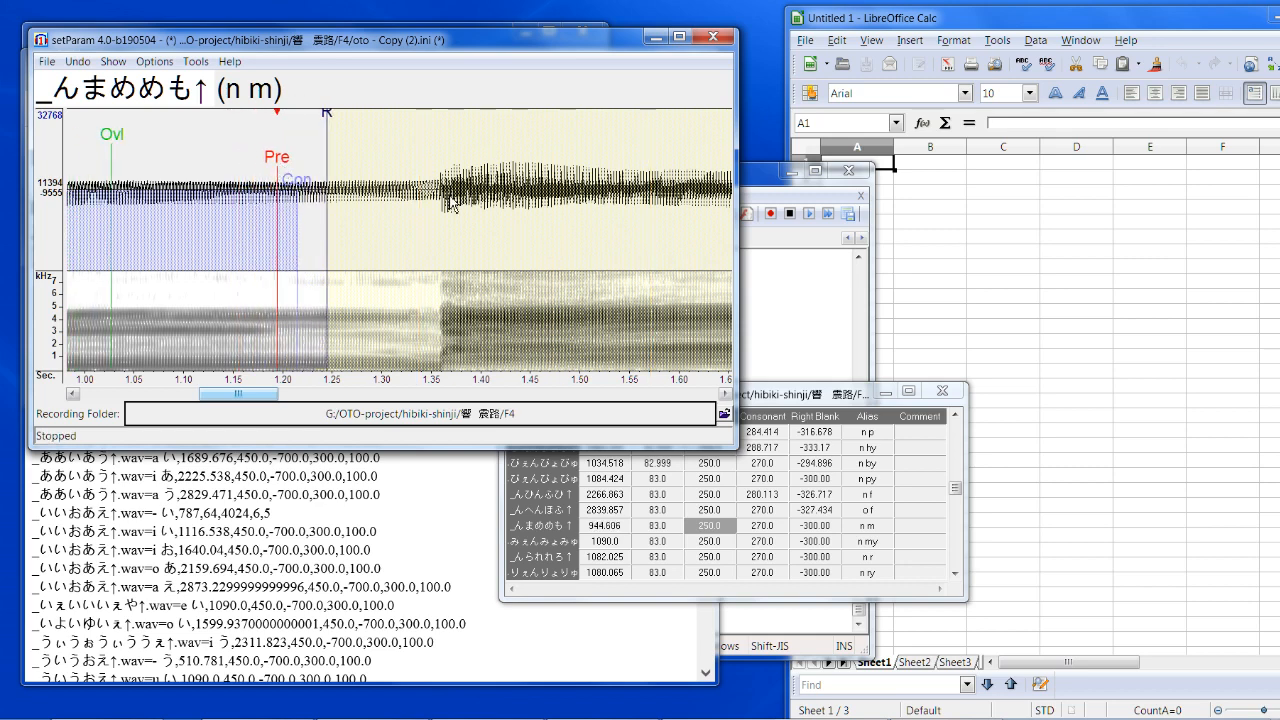
Step: Shift the "n m" markers to a left blank of about 1000.5 and right blank -334.6, and the "n my" markers to about 1034.9 and -316.0
mouse_move(284, 169)
mouse_down()
mouse_move(336, 168)
mouse_move(418, 121)
mouse_up()
key(Down)
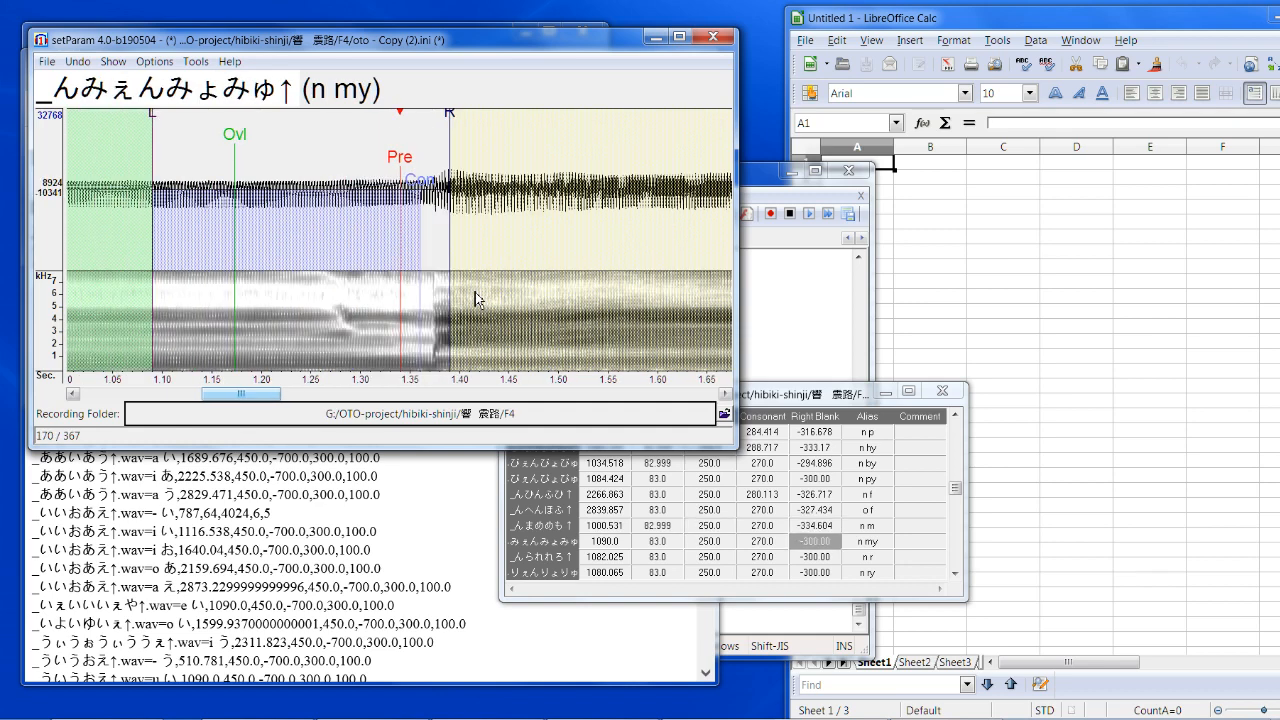
drag(403, 174, 348, 180)
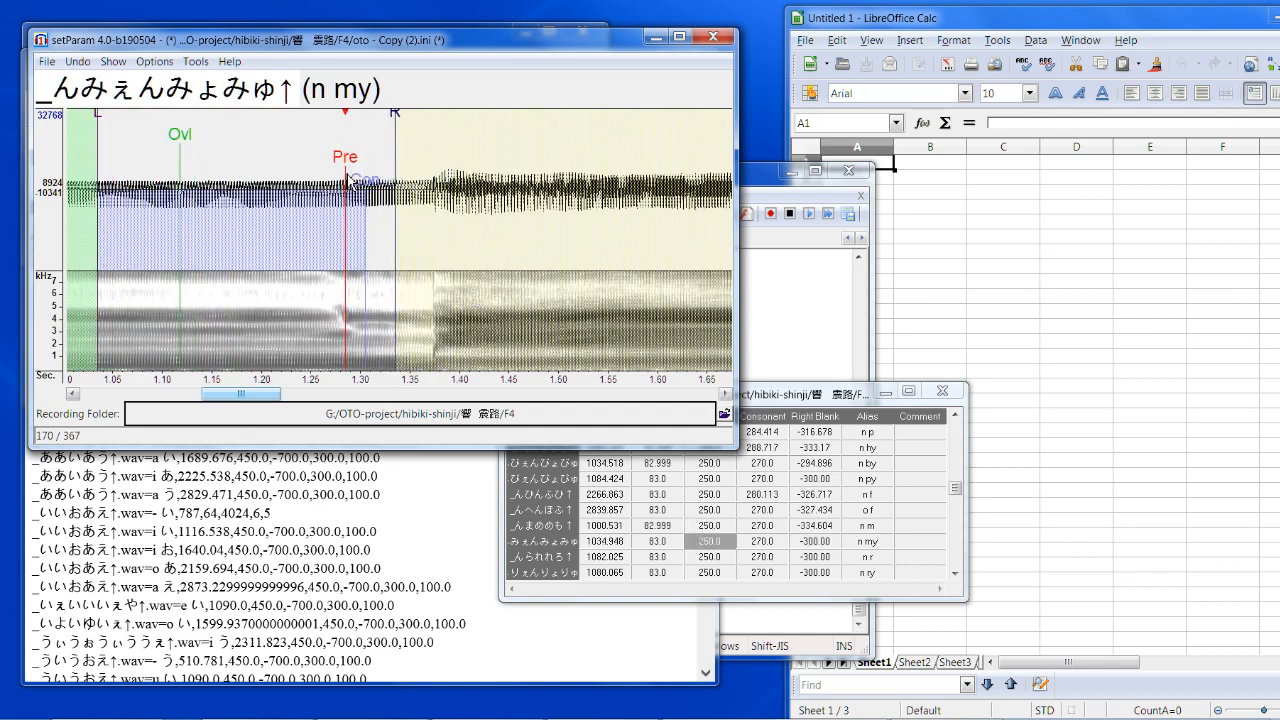
drag(397, 116, 413, 117)
Step: Adjust the "n r" markers to left blank 1080.8, consonant 258.6, right blank -284.4, and the "n ry" markers to about 1091.6, 254.3, -272.9
key(Down)
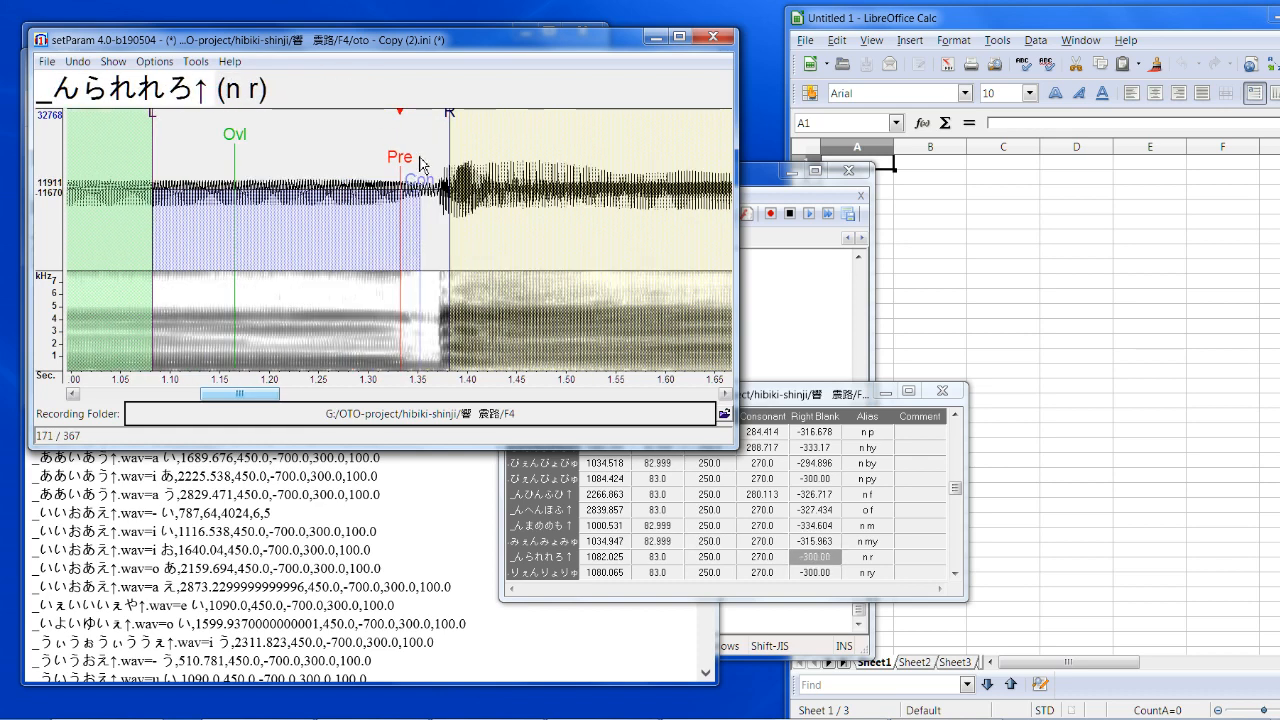
drag(401, 161, 406, 172)
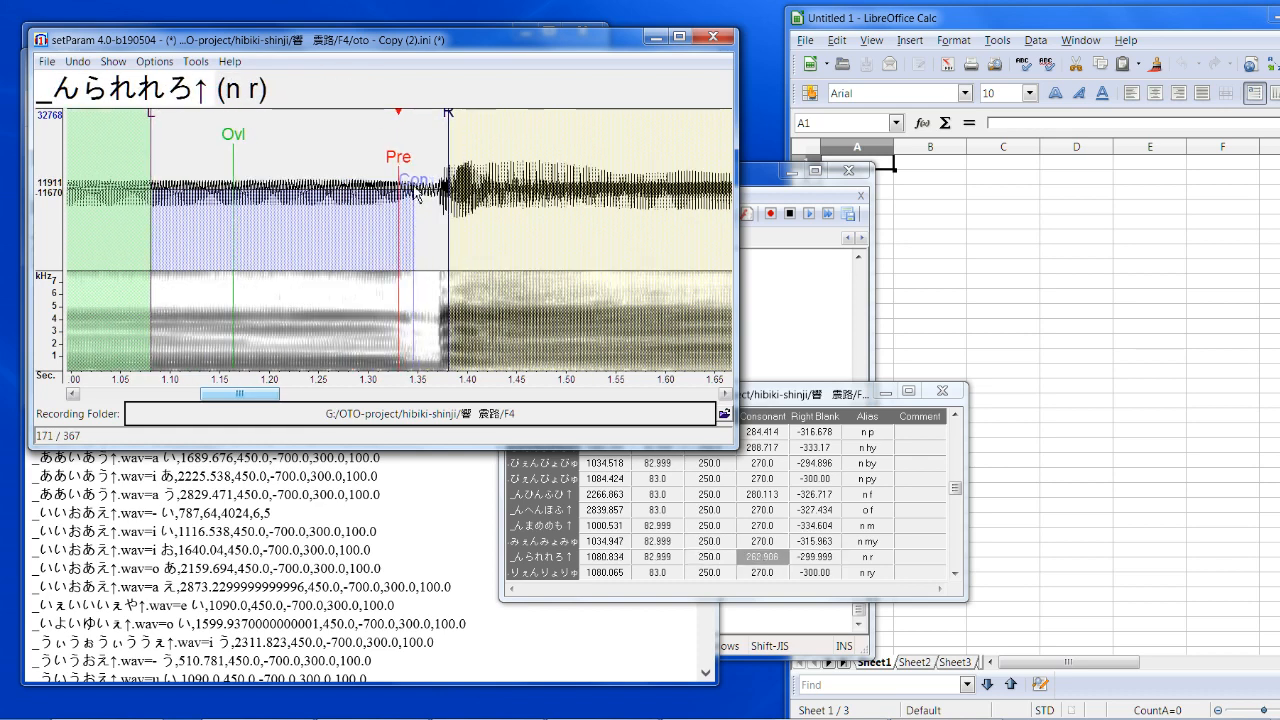
mouse_move(447, 112)
mouse_down()
mouse_move(412, 163)
mouse_move(416, 184)
mouse_up()
key(Down)
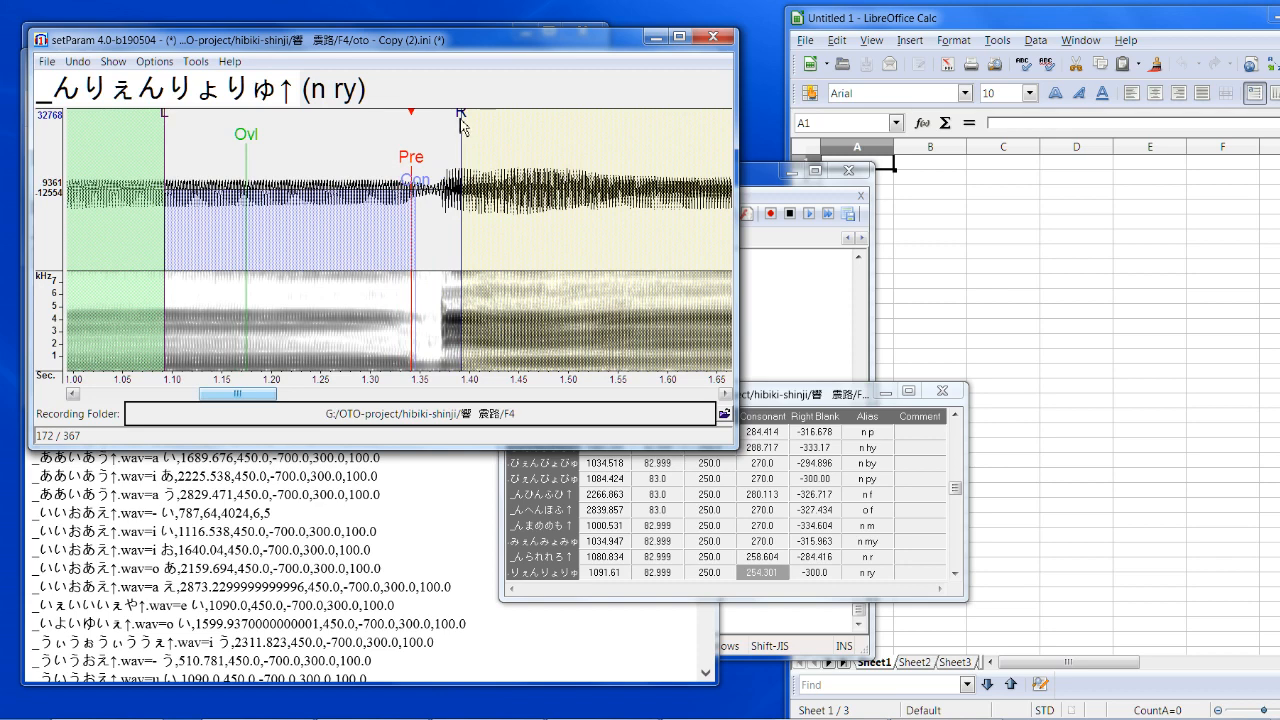
mouse_move(462, 130)
mouse_down()
mouse_move(434, 150)
mouse_move(437, 175)
mouse_move(346, 200)
mouse_move(328, 220)
mouse_up()
Step: Align the "- y" preutterance with the sound's onset, set the consonant to about 275.8 and right blank to about -333.9, and play the segment
key(Down)
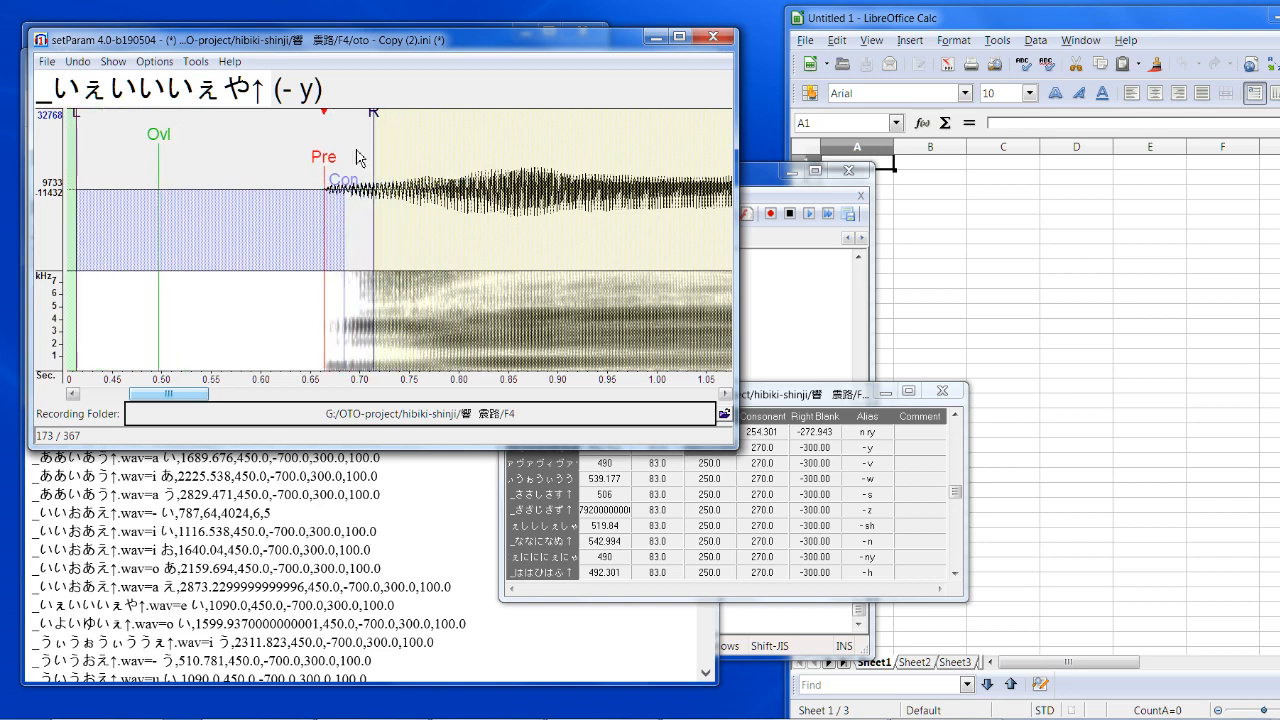
drag(378, 116, 406, 116)
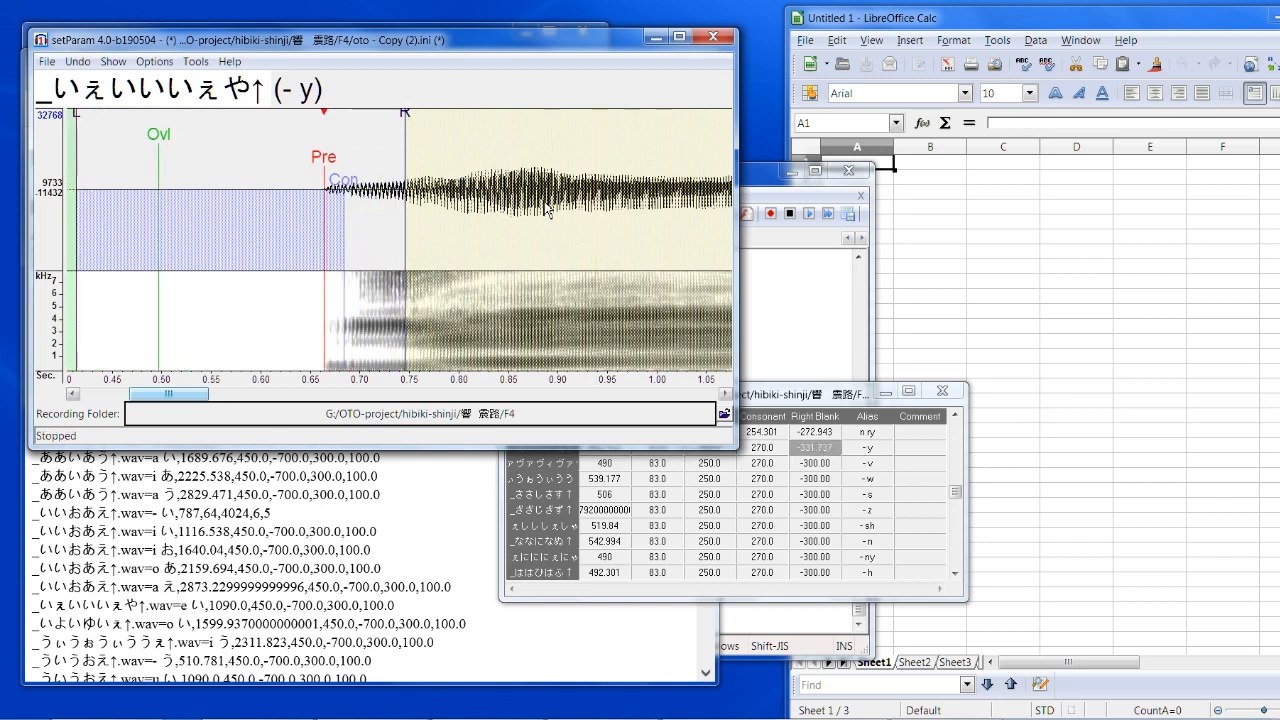
drag(343, 178, 349, 180)
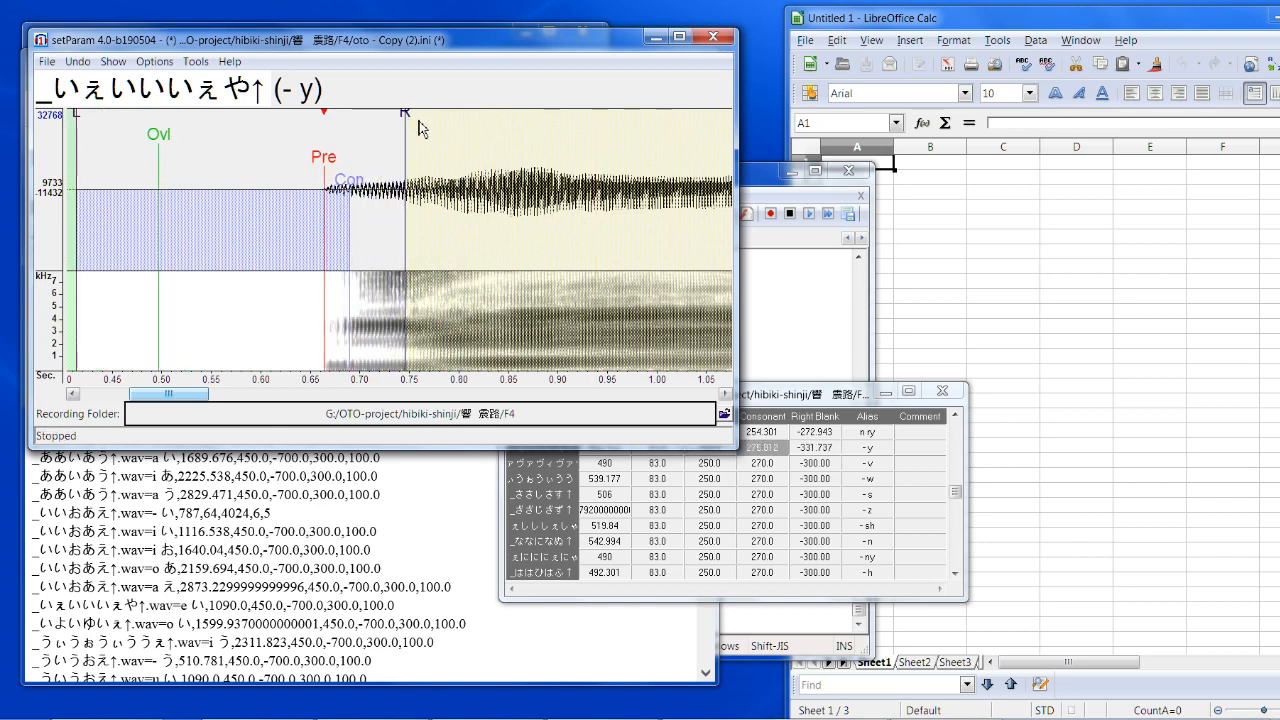
drag(405, 114, 408, 116)
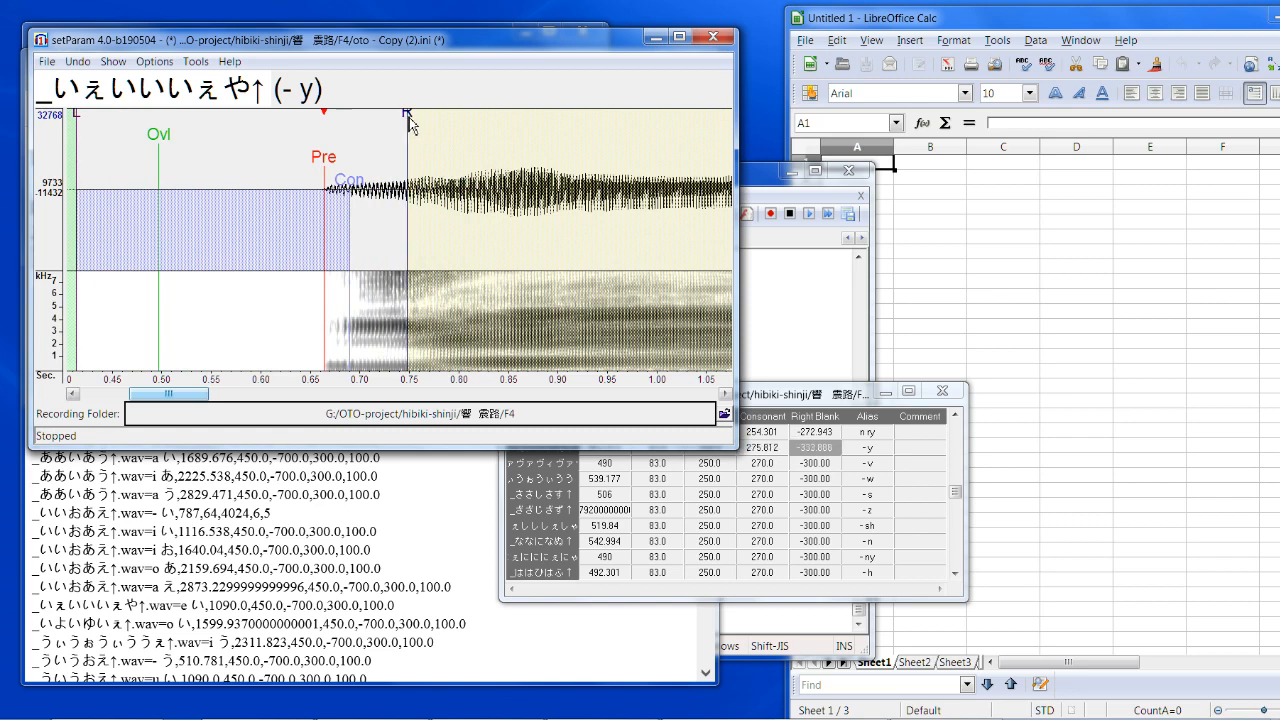
click(490, 231)
click(490, 231)
Step: Shift the "- v" markers to a left blank of about 441.2, extend the right blank to about -355.4, and play the segment to check
key(Down)
drag(403, 166, 353, 176)
click(496, 199)
click(496, 199)
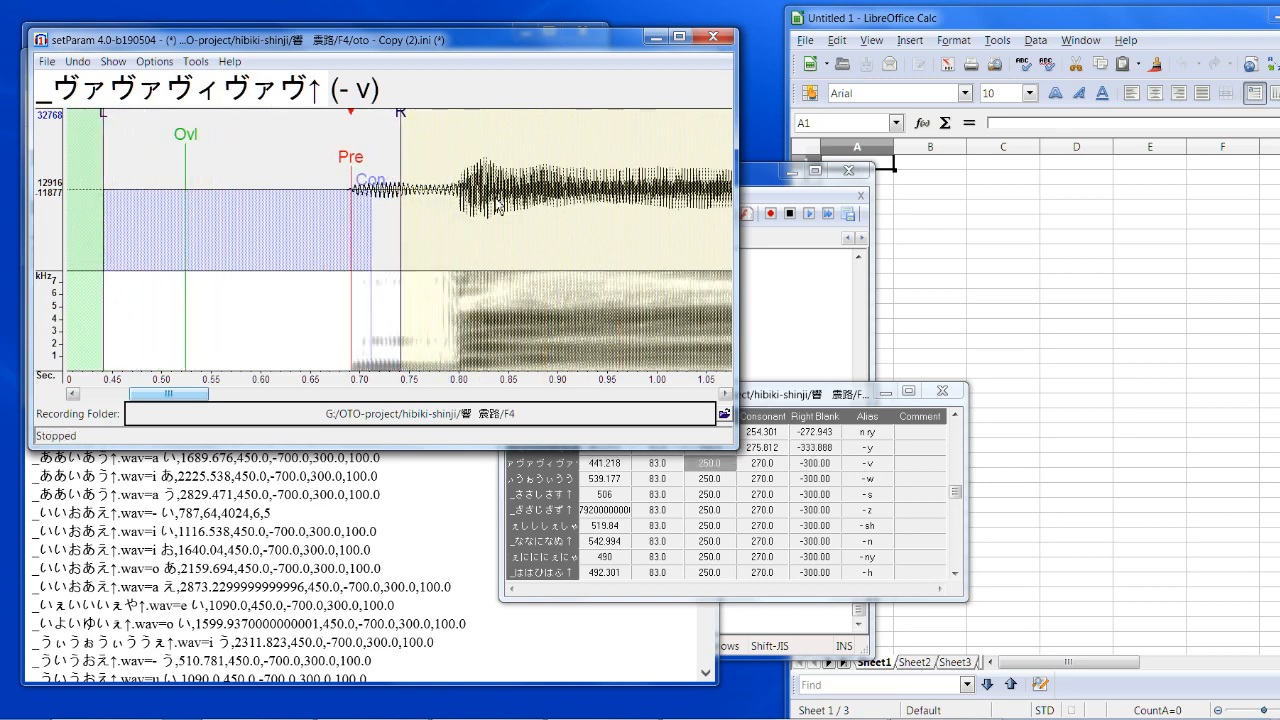
click(496, 199)
drag(401, 112, 461, 118)
click(569, 203)
click(569, 203)
click(540, 160)
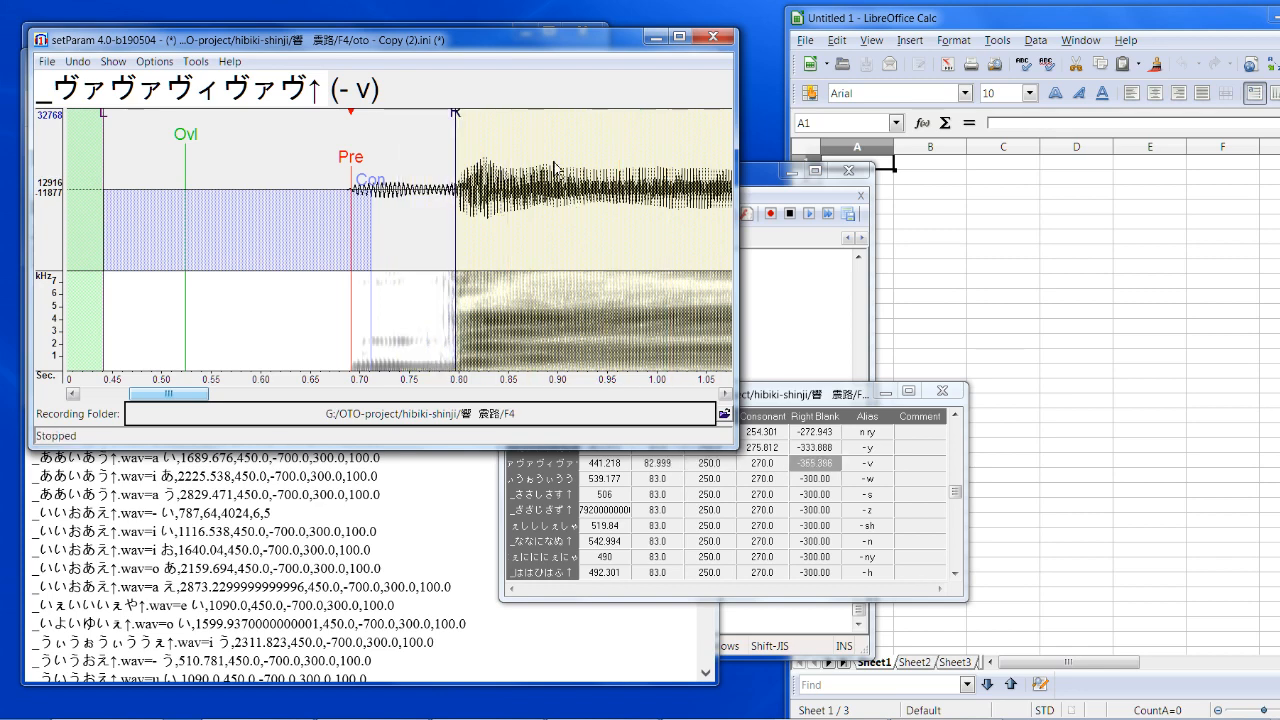
click(555, 168)
Step: Shift the "- w" markers to a left blank of about 535.2, with the consonant at about 278.7 and the right blank at about -313.1
key(Down)
drag(409, 165, 398, 170)
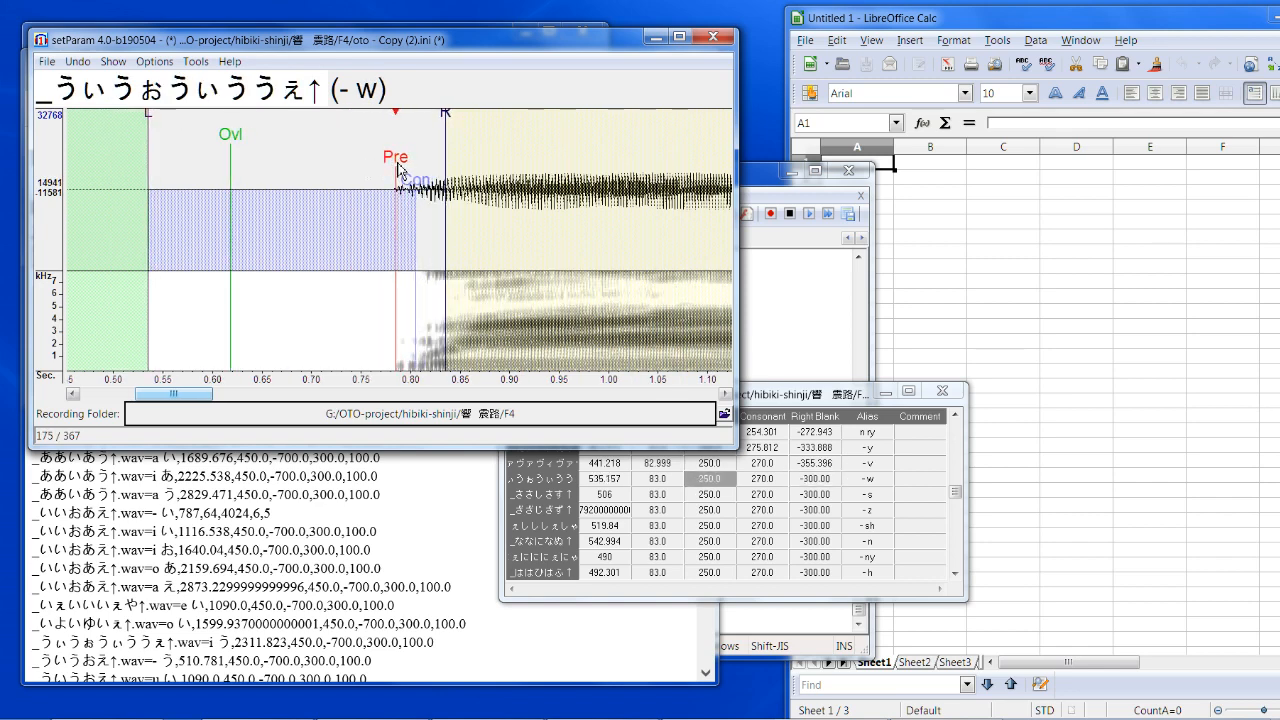
drag(437, 115, 459, 115)
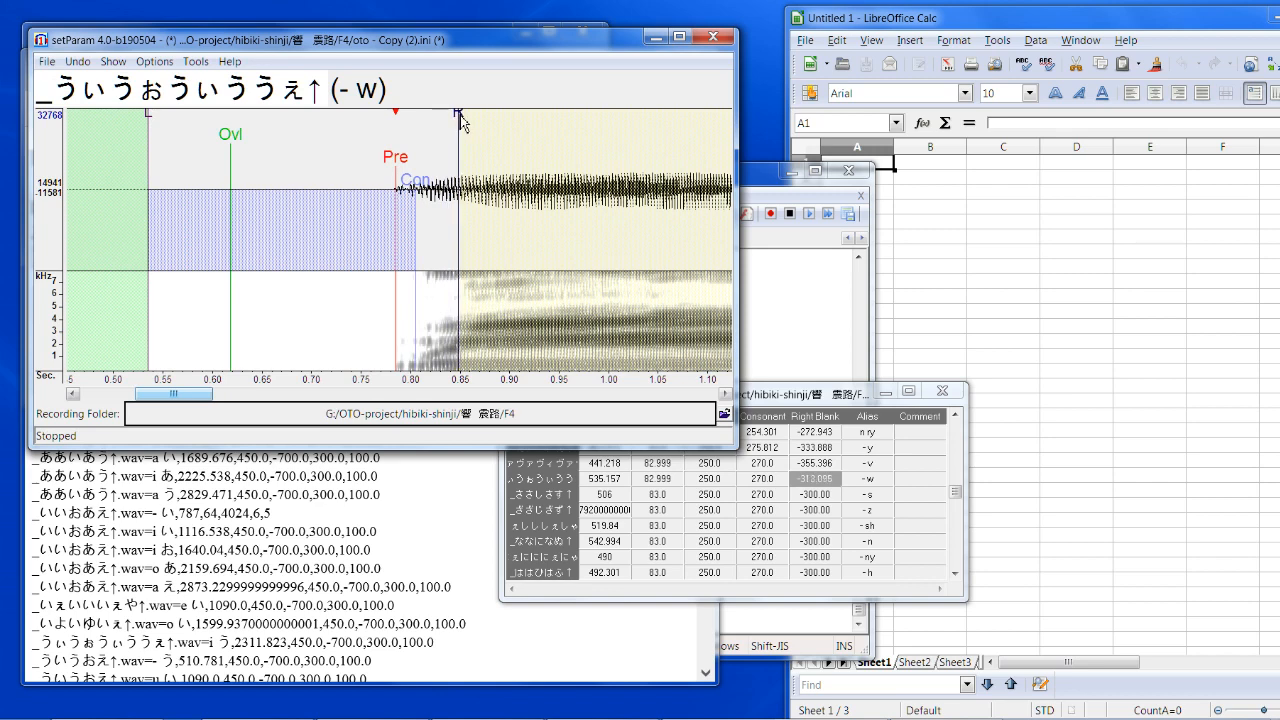
drag(416, 185, 279, 163)
Step: Shift the "- s" markers to a left blank of about 385.3, with the consonant at about 286.6 and the right blank at about -377.6
key(Down)
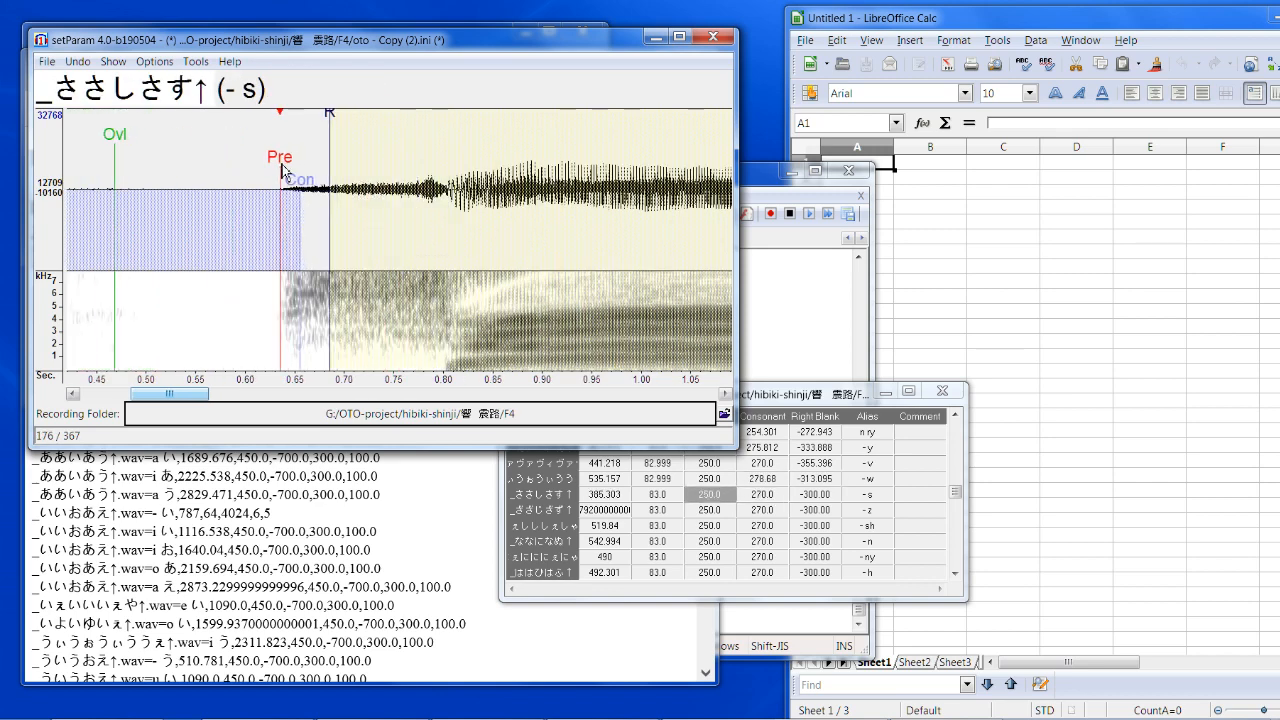
drag(330, 115, 407, 115)
drag(300, 185, 318, 190)
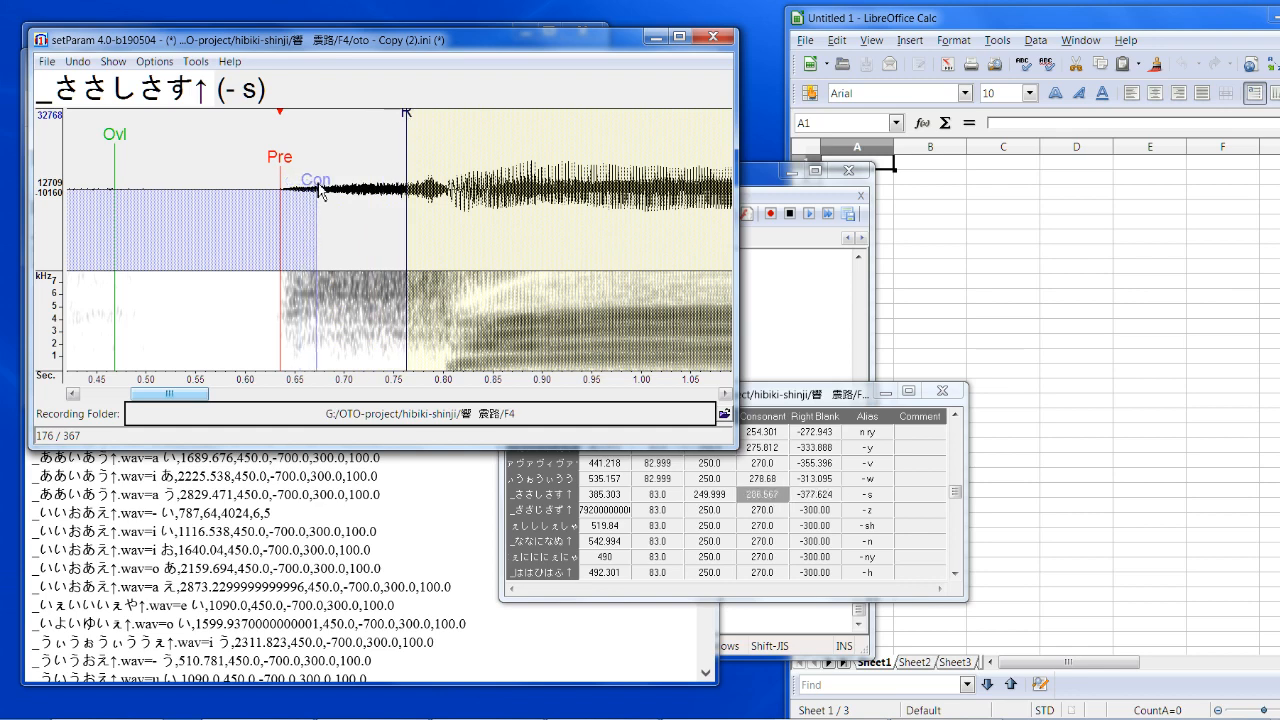
Step: Shift the "- z" markers to a left blank of about 443.4, play the segment, and shorten the right blank to about -292.3
key(Down)
drag(401, 180, 374, 182)
click(557, 197)
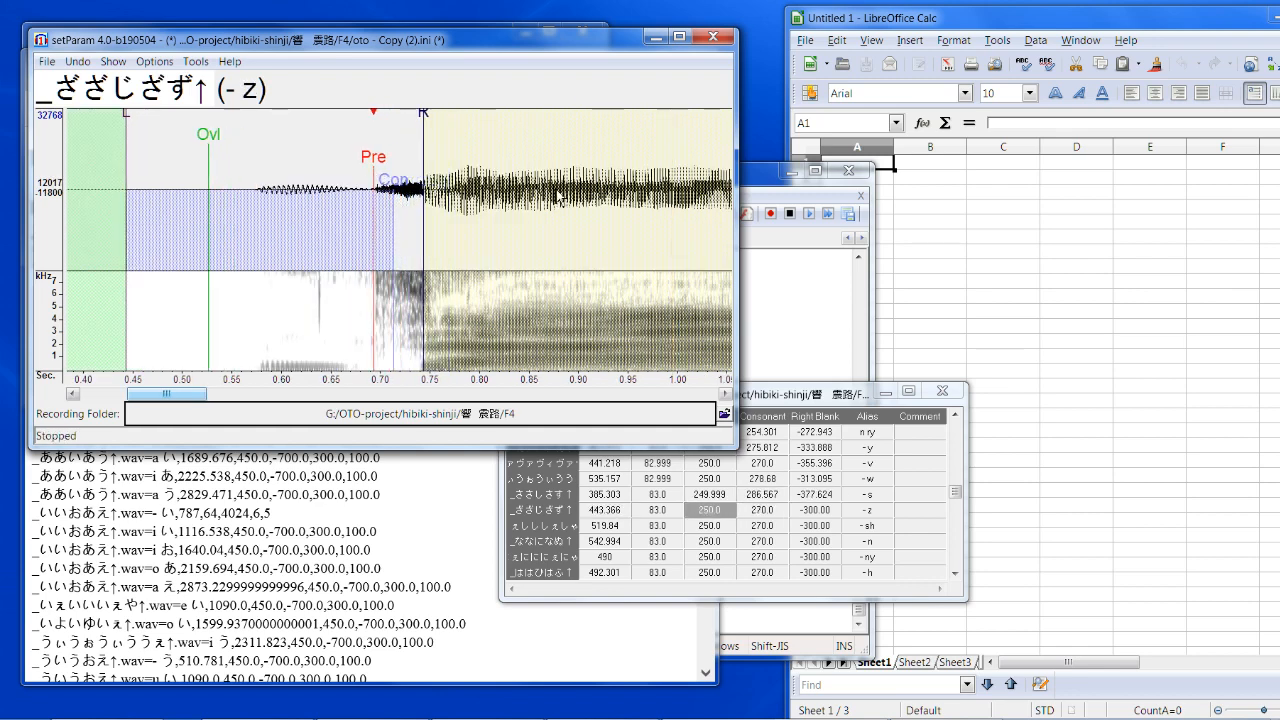
click(557, 197)
drag(430, 127, 256, 225)
Step: Shift the "- sh" markers to a left blank of about 370.2, with the consonant at about 296.6 and the right blank at about -414.2
key(Down)
drag(307, 118, 416, 116)
drag(273, 181, 298, 191)
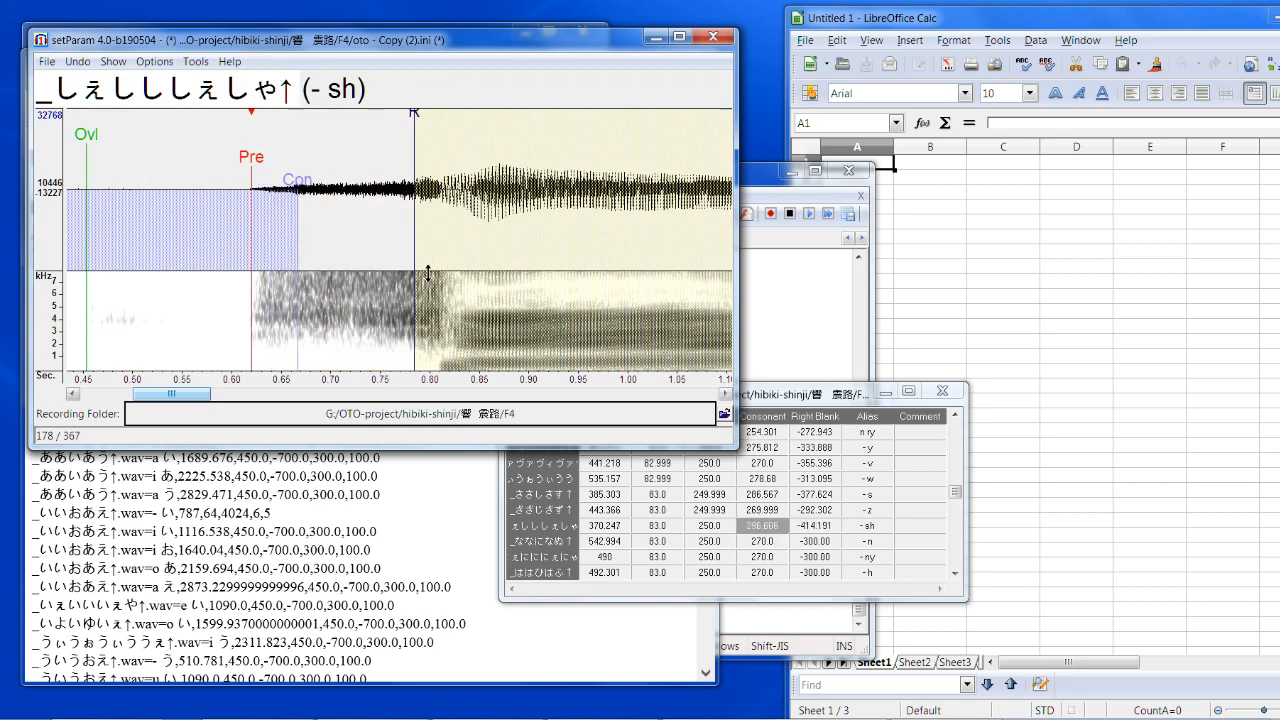
Step: Shift the "- n" markers to a left blank of about 502.2 and extend the right blank to about -318.1
key(Down)
drag(403, 160, 363, 161)
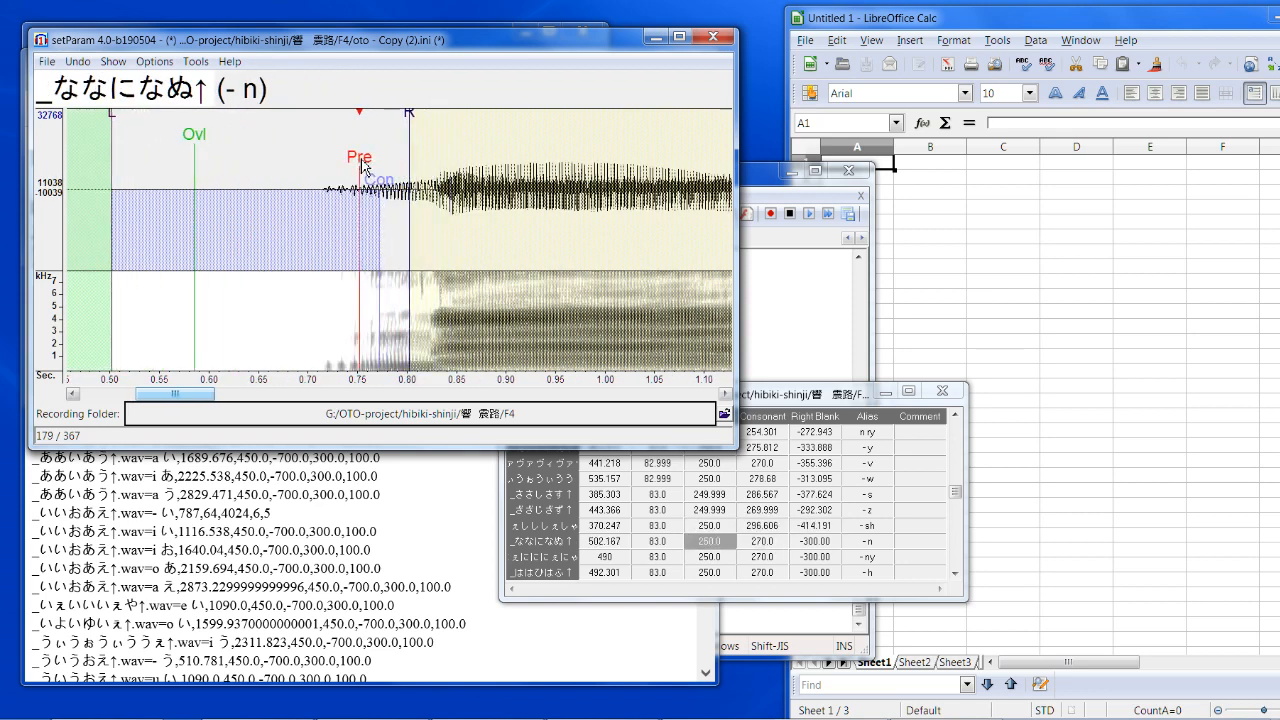
drag(409, 113, 427, 113)
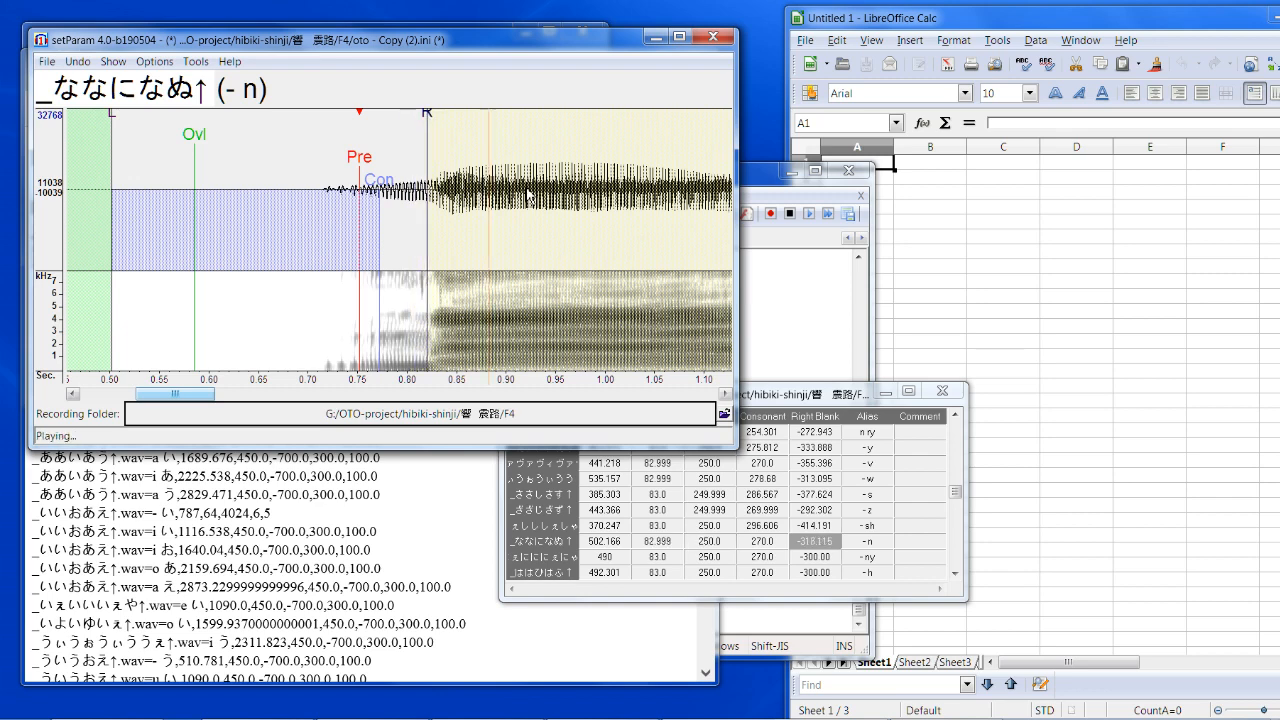
Step: Shift the "- ny" markers to a left blank of about 406.1, with the consonant at about 282.3 and the right blank at about -334.6
key(Down)
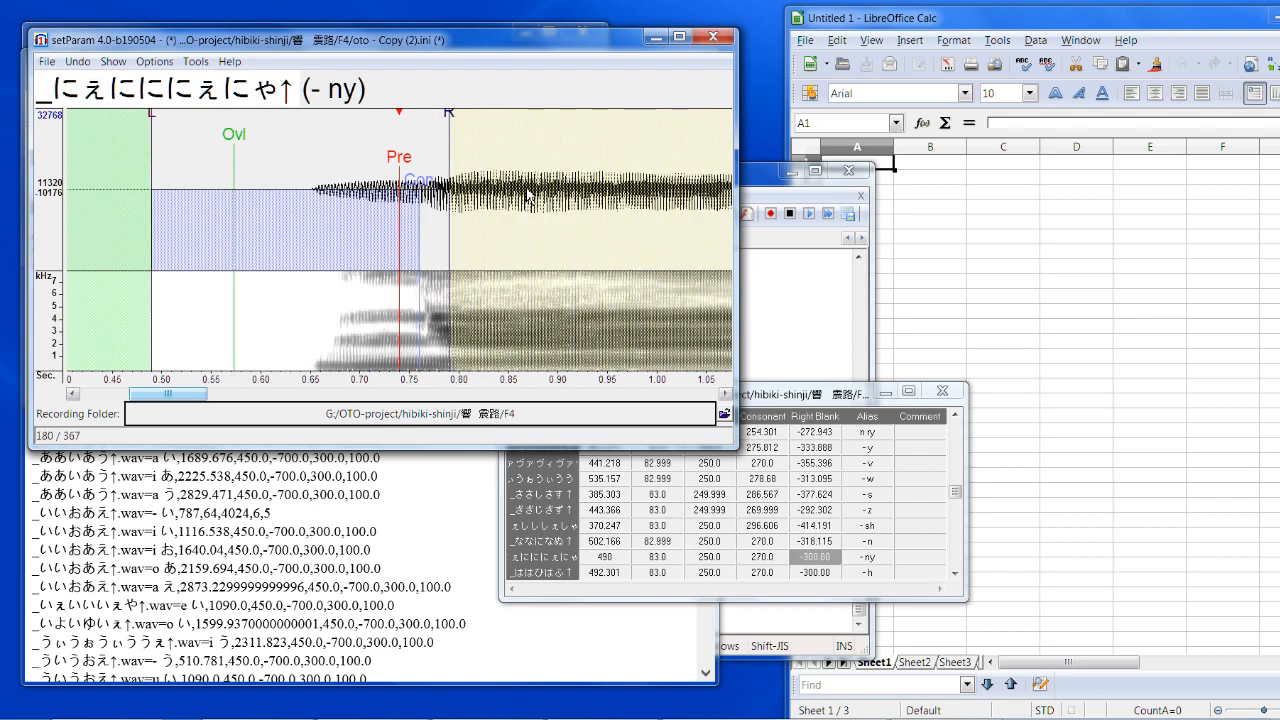
drag(397, 172, 316, 178)
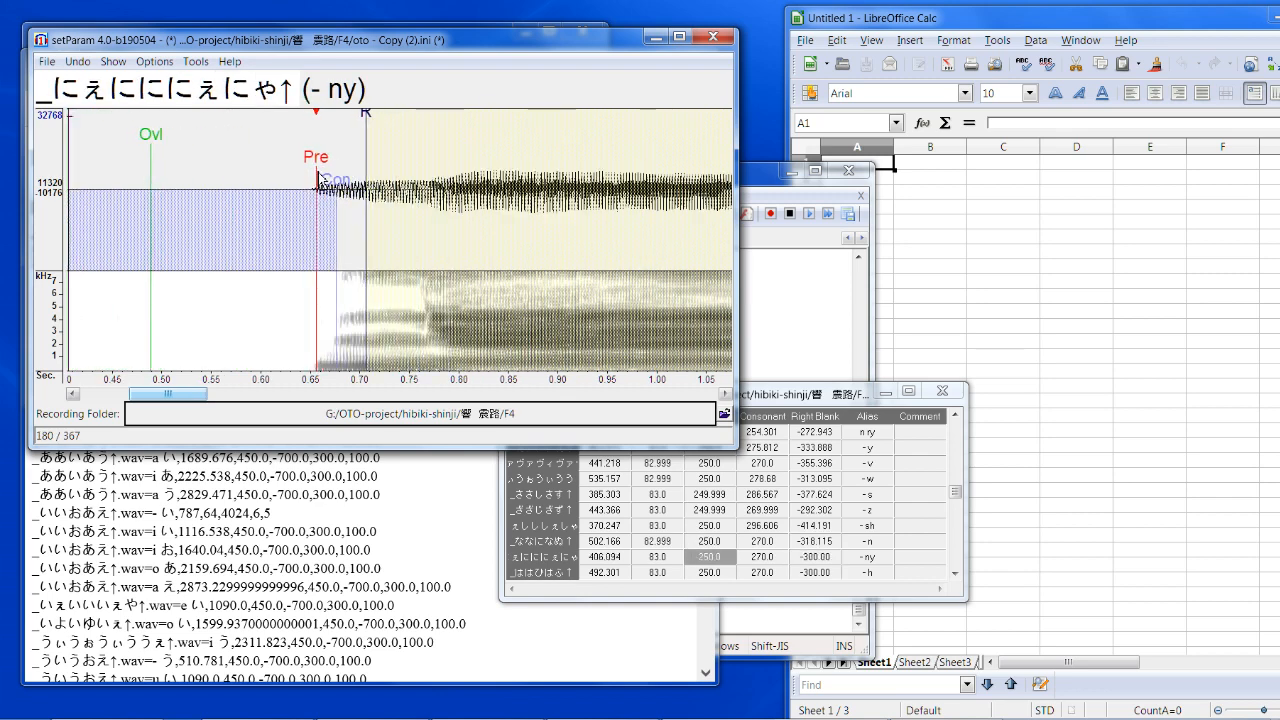
drag(386, 120, 401, 120)
drag(346, 182, 405, 185)
click(497, 230)
Step: Adjust the "- h" markers to left blank 478.5, consonant 265.8 and right blank -284.4, playing the segment to check the timing
key(Down)
click(494, 233)
click(494, 233)
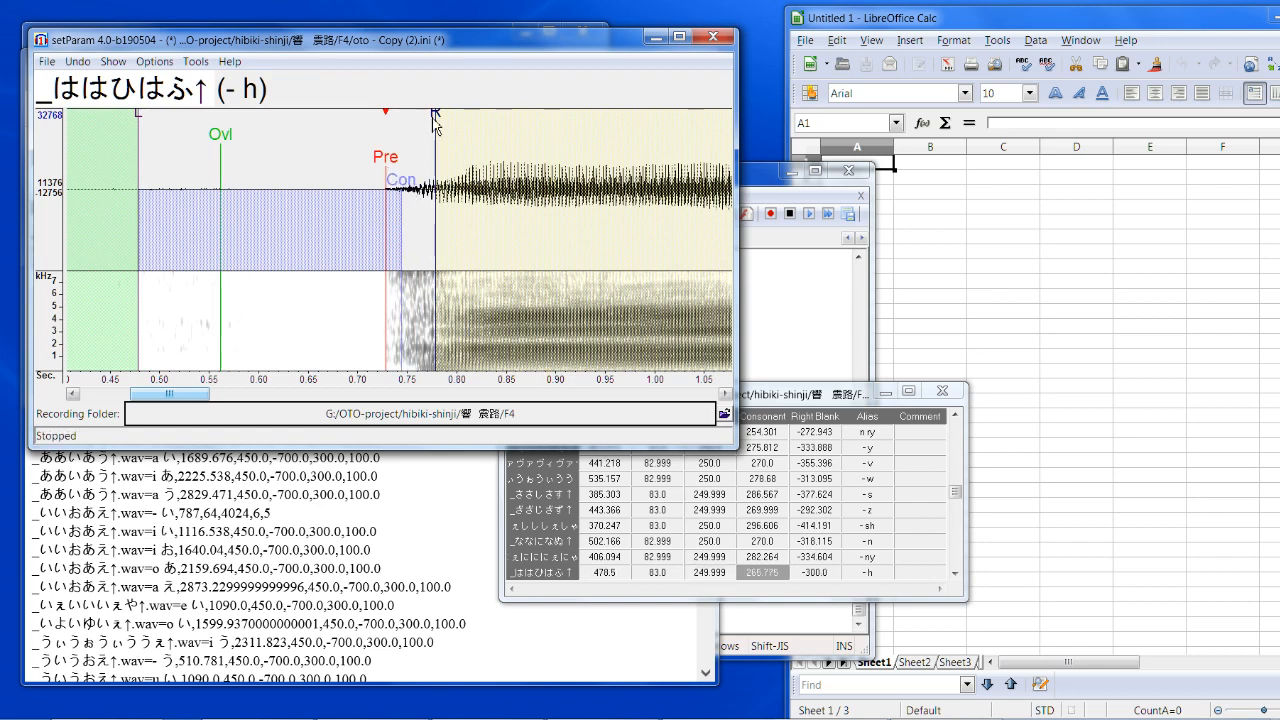
drag(434, 117, 421, 121)
click(519, 173)
click(519, 176)
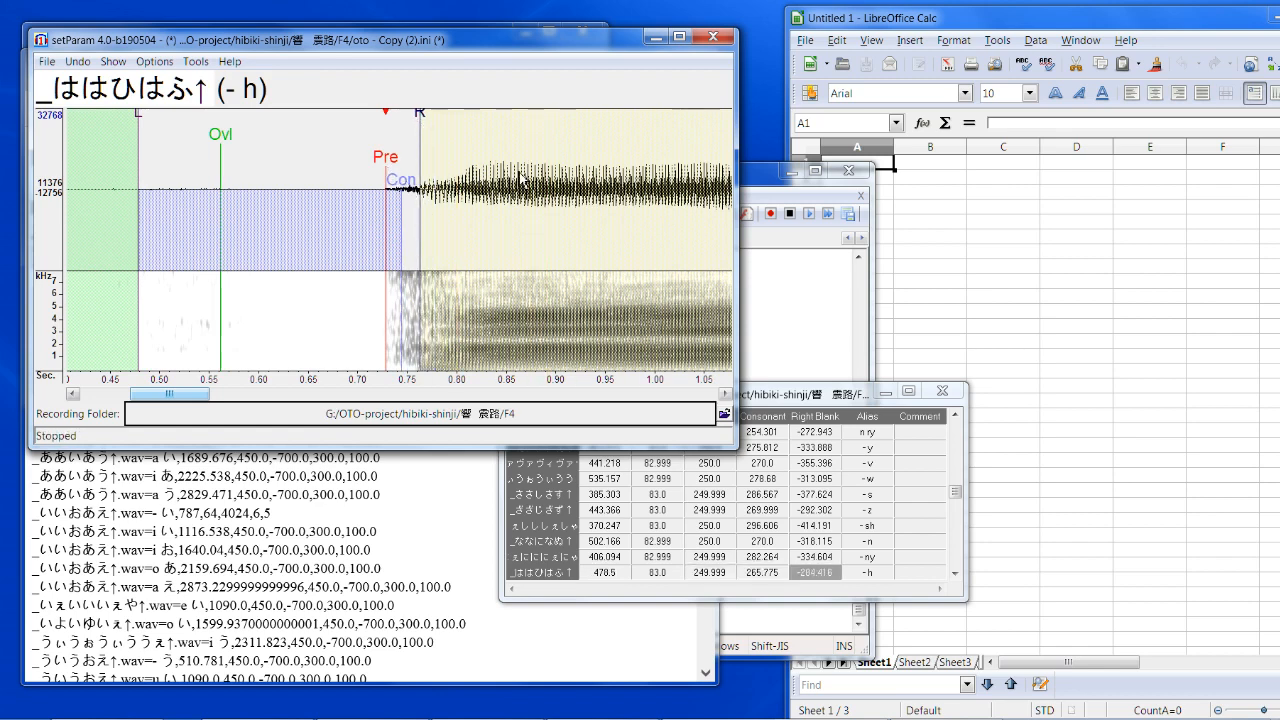
click(519, 176)
Step: Move the "- hy" markers back to the start of the breath noise, with the consonant at about 284.4 and right blank at about -383.4
key(Down)
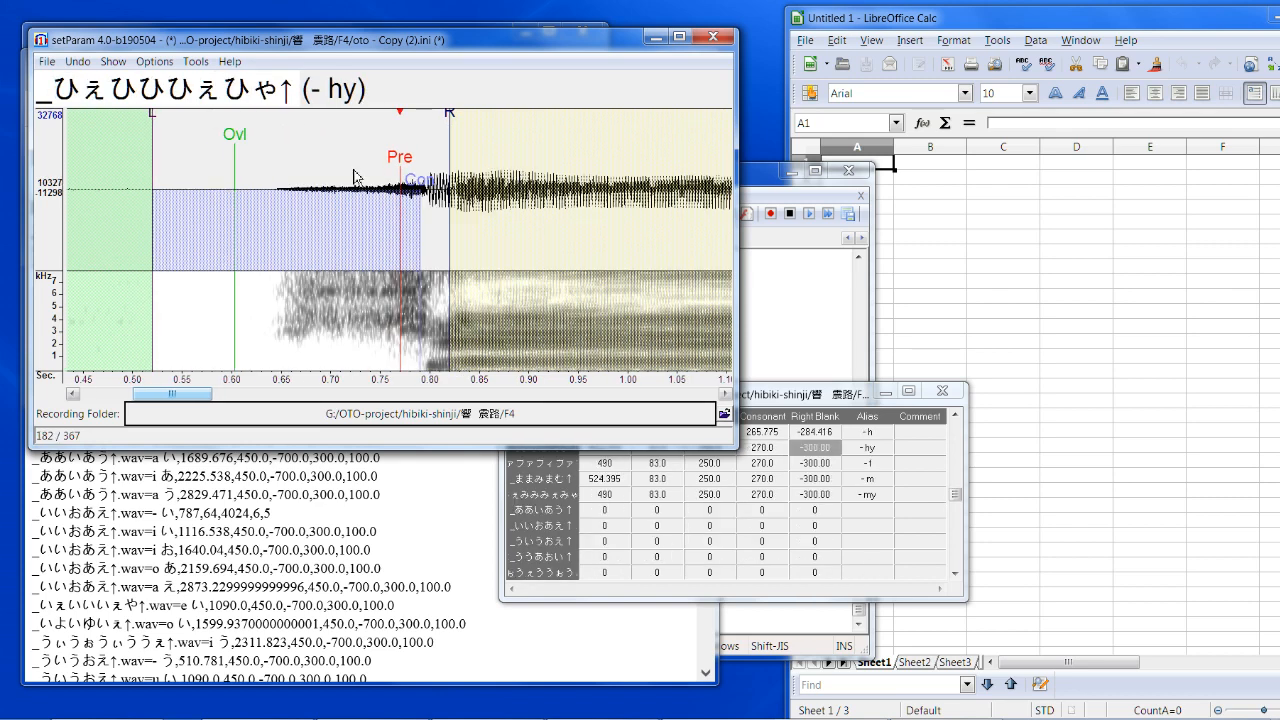
drag(397, 160, 281, 214)
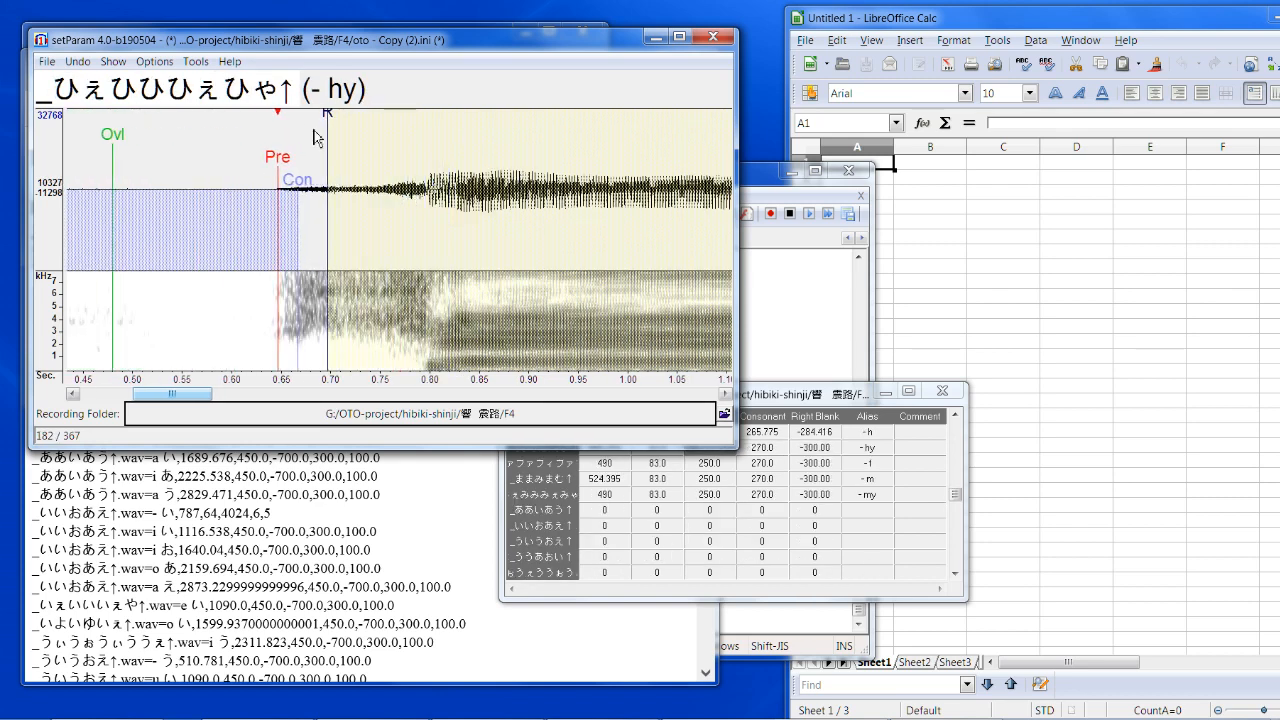
drag(327, 118, 410, 120)
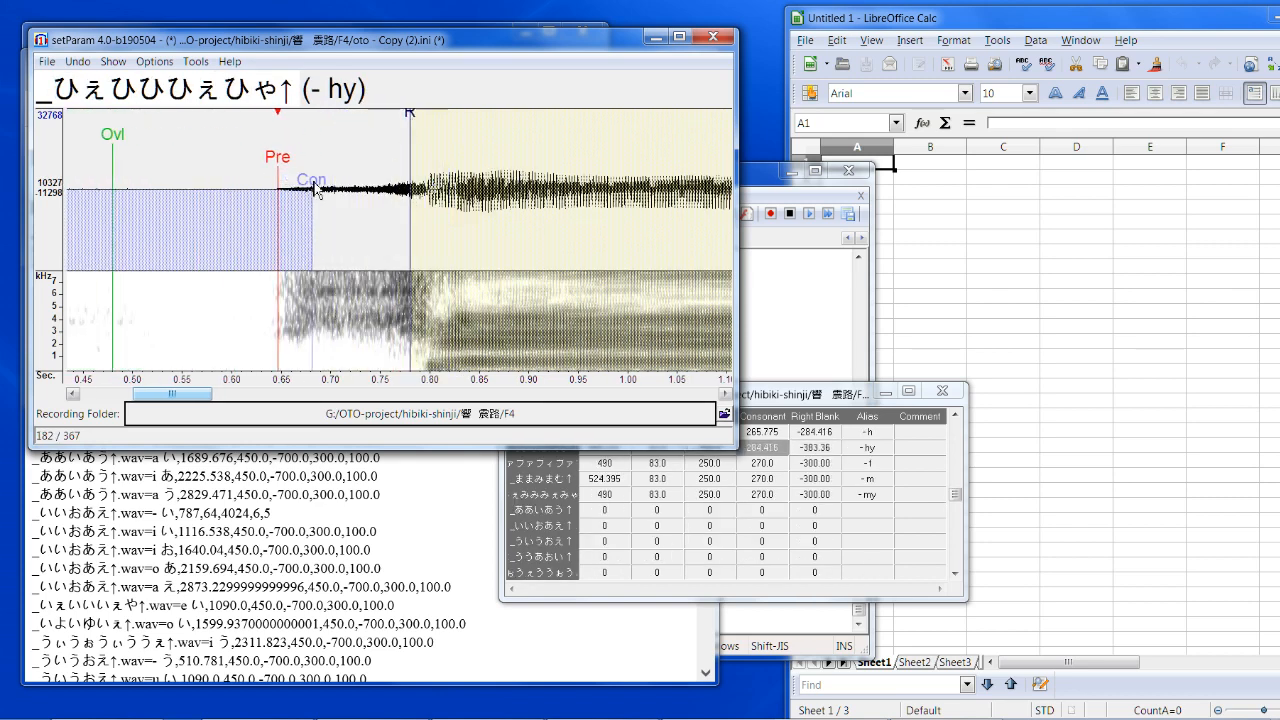
Step: Shift the "- f" markers to a left blank of about 435.5, with the consonant at about 287.3 and the right blank at about -334.6
key(Down)
drag(390, 165, 345, 168)
drag(396, 118, 430, 118)
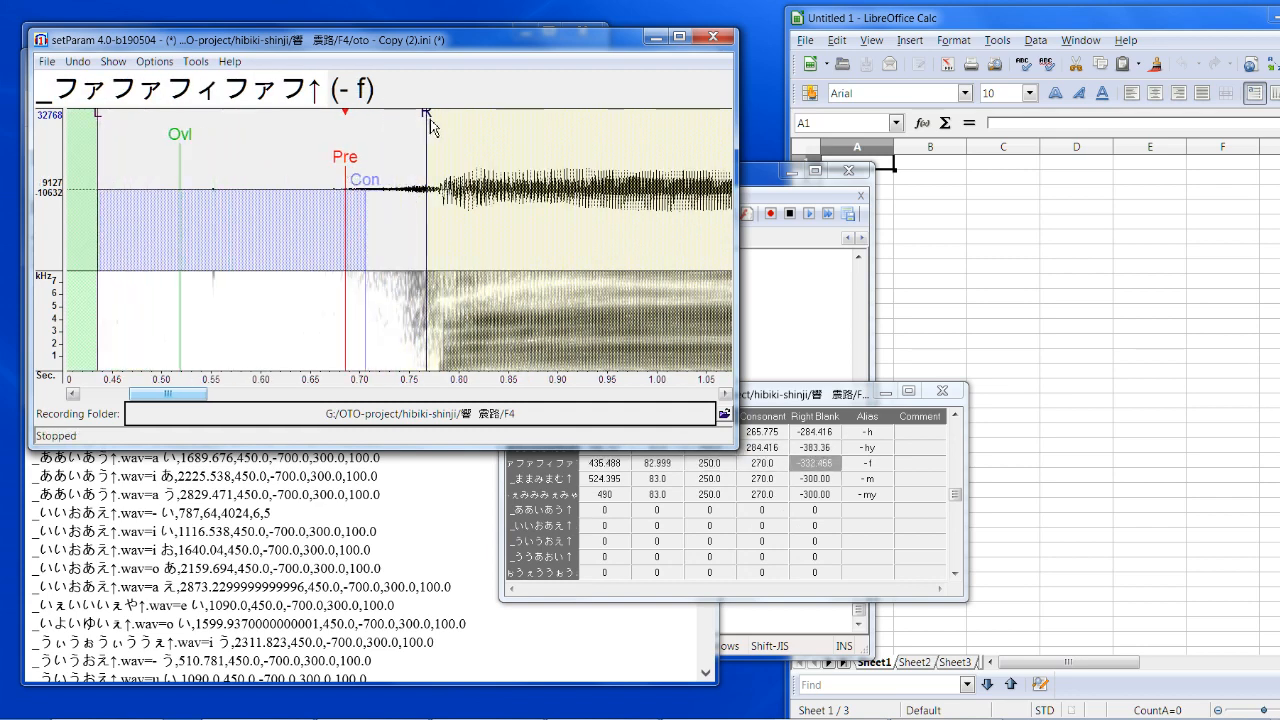
drag(367, 194, 385, 178)
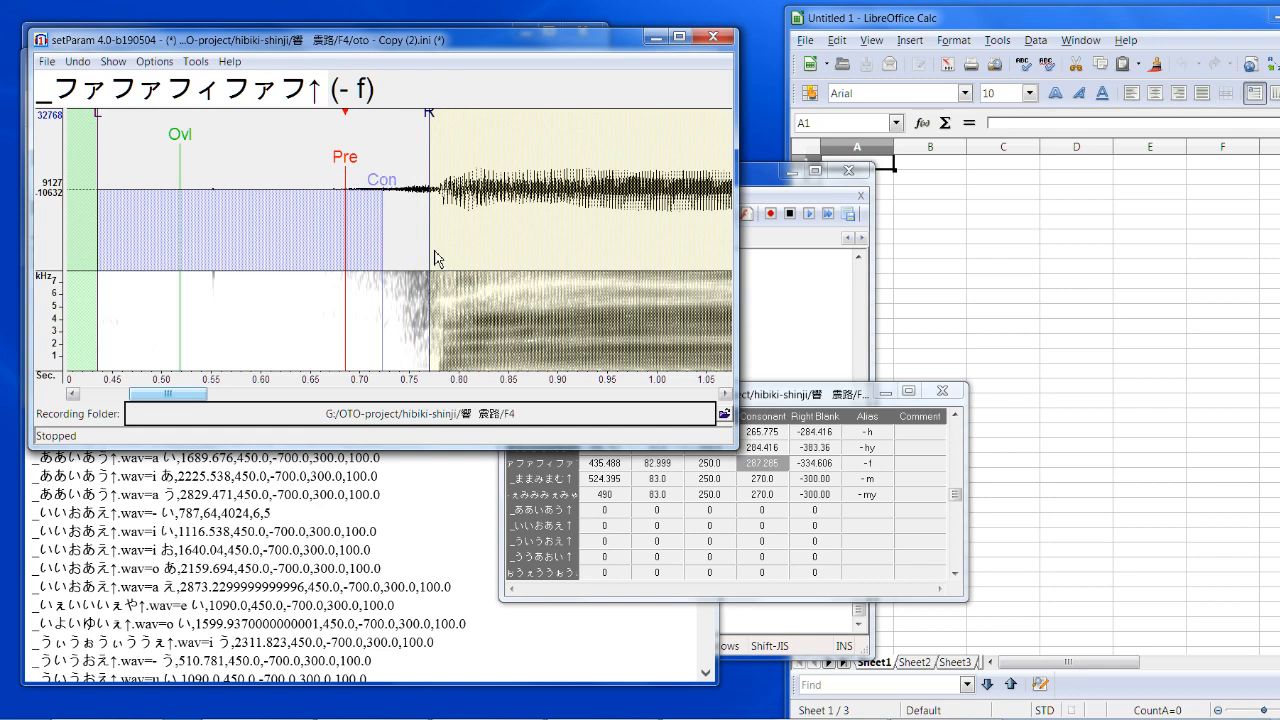
Step: Shift the "- m" markers to a left blank of about 490.0, with the consonant at about 275.8 and the right blank at about -313.8
key(Down)
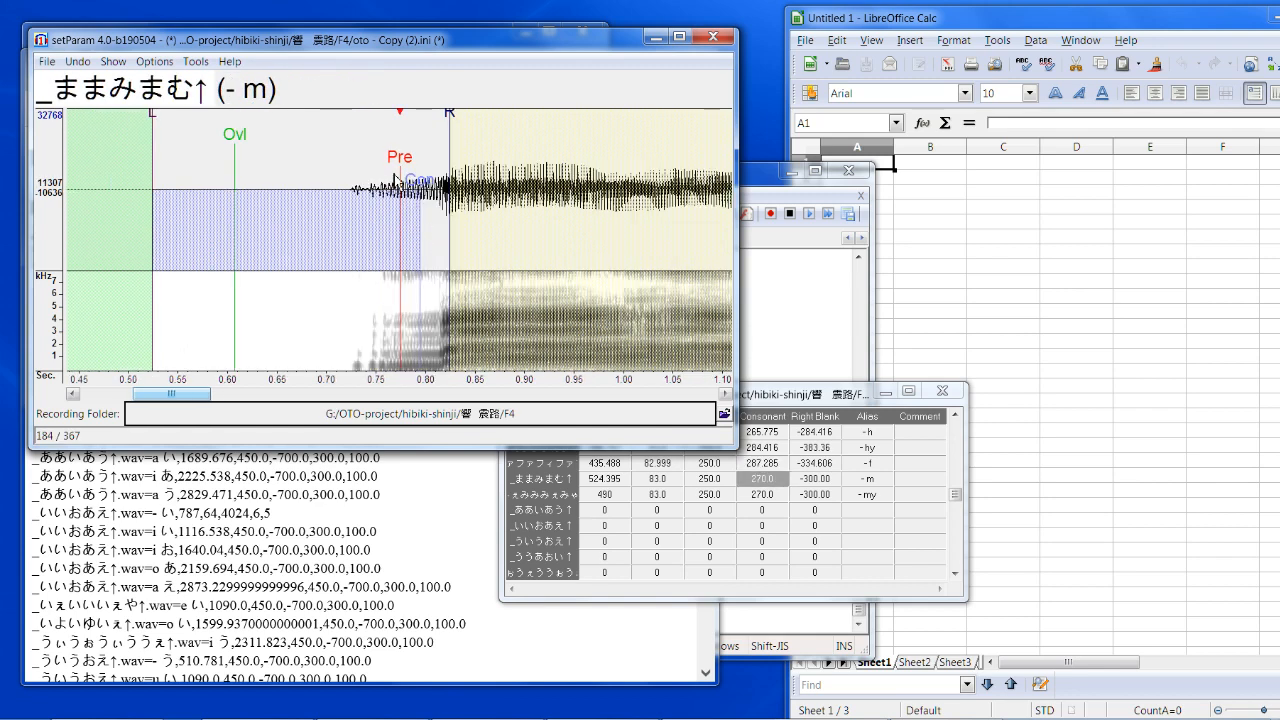
drag(400, 180, 366, 180)
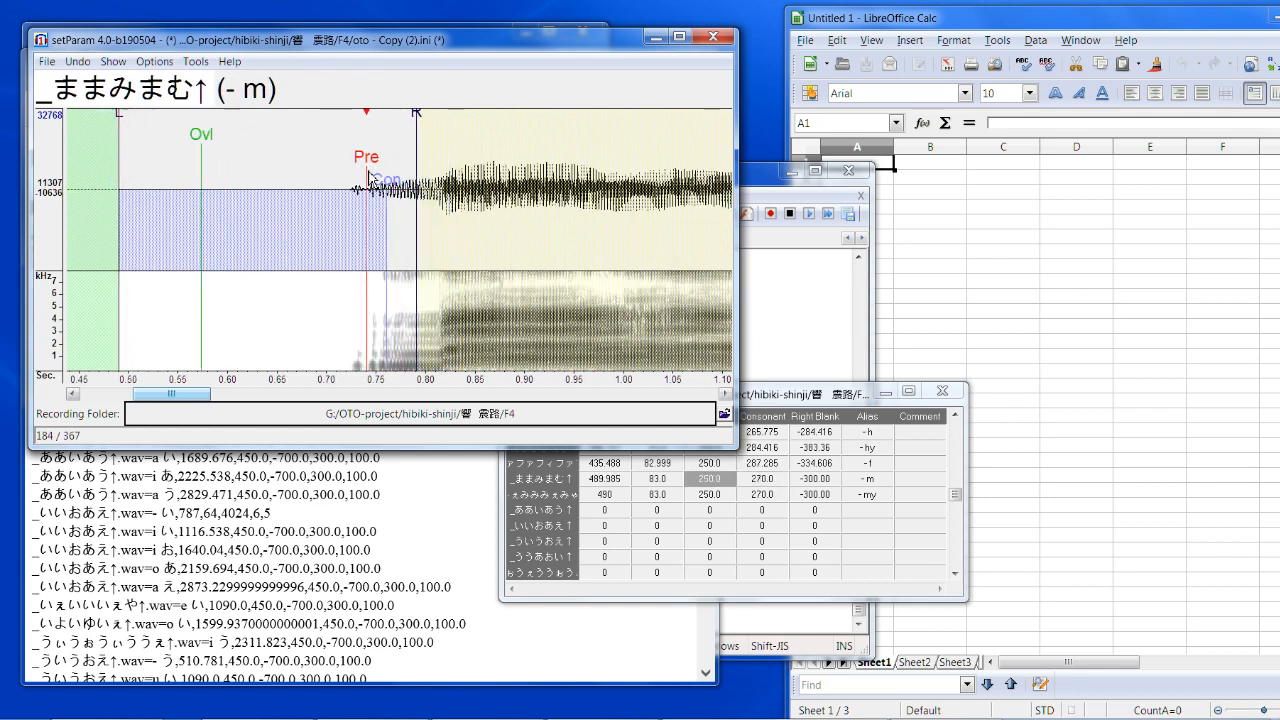
click(422, 113)
drag(417, 116, 431, 116)
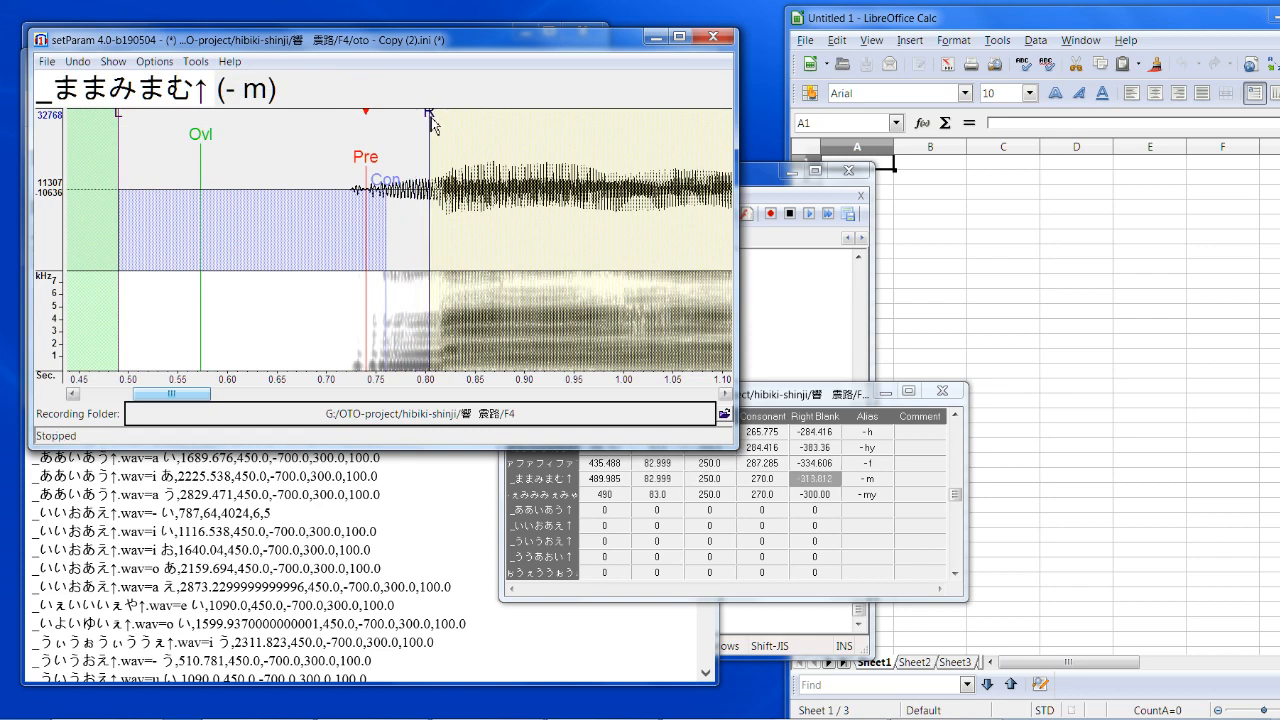
mouse_move(386, 196)
mouse_down()
mouse_move(414, 162)
mouse_move(327, 172)
mouse_up()
Step: Adjust the "- my" markers to left blank 414.0, consonant 294.5 and right blank -359.7, and go to the following entry
key(Down)
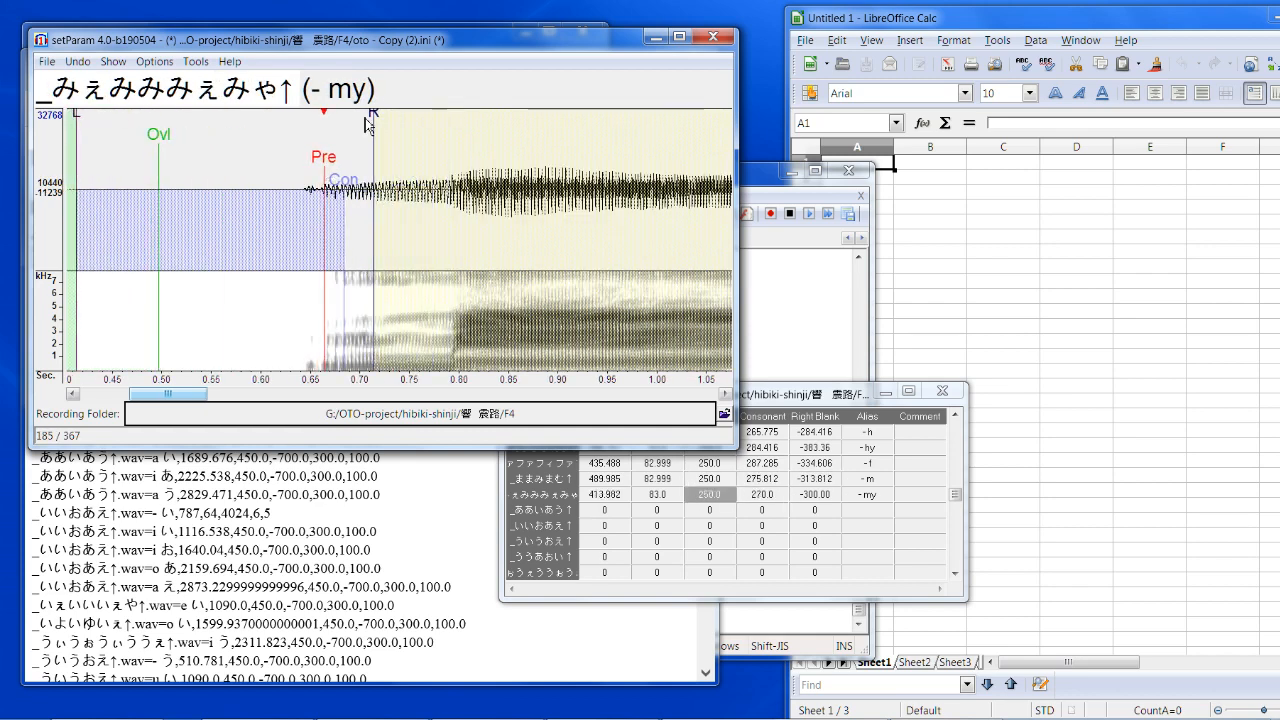
drag(372, 116, 432, 116)
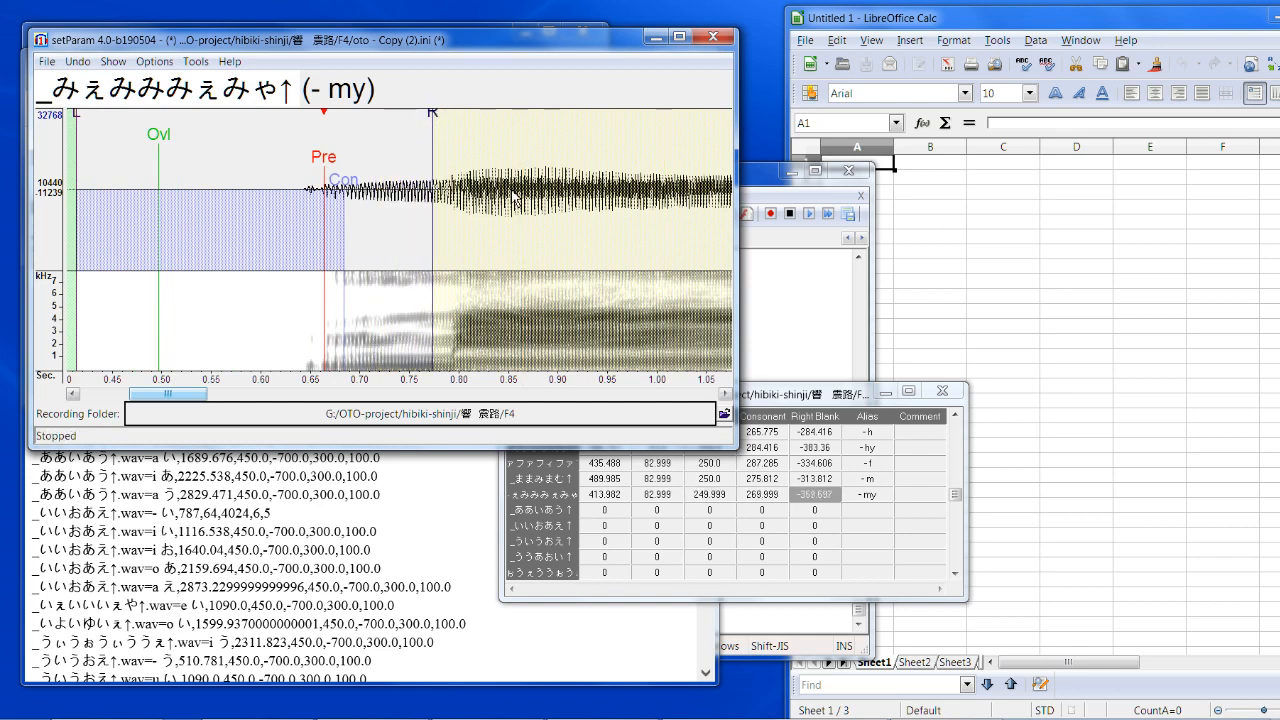
drag(345, 196, 369, 196)
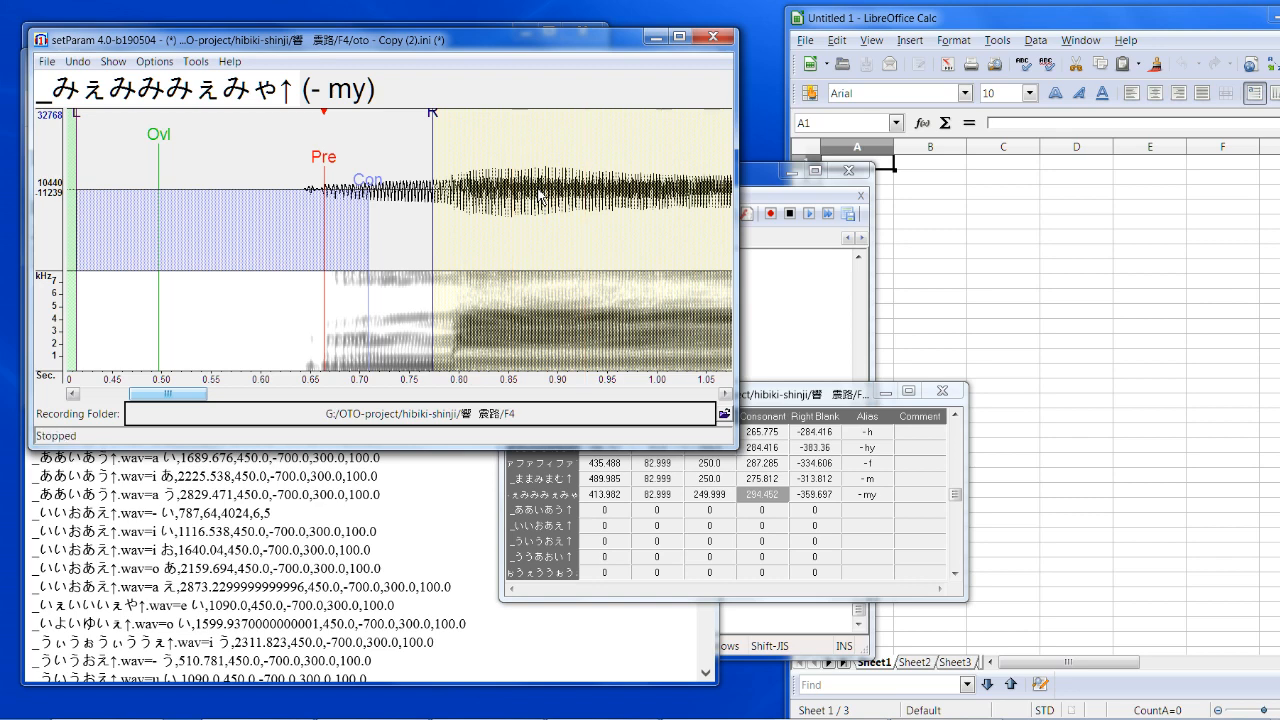
key(Down)
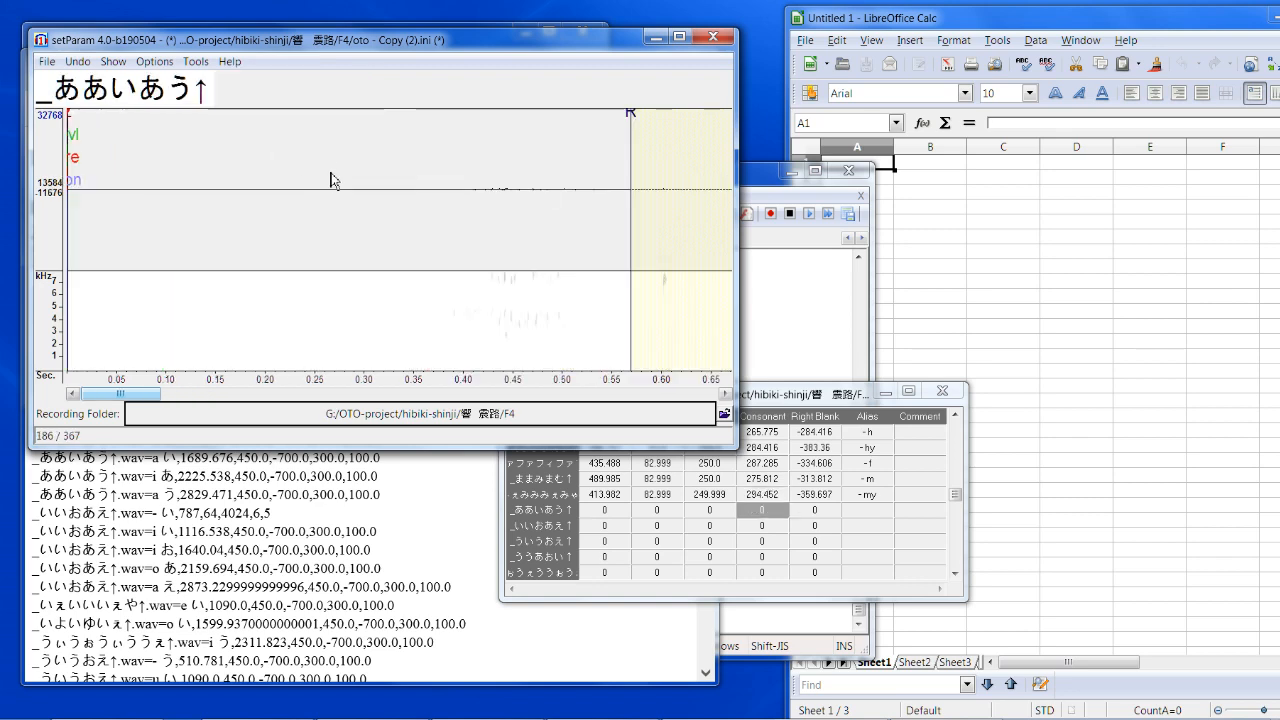
Step: Save the voice configuration over "oto - Copy (2).ini", and load "oto - Copy.ini" from the same F4 folder
key(ctrl+s)
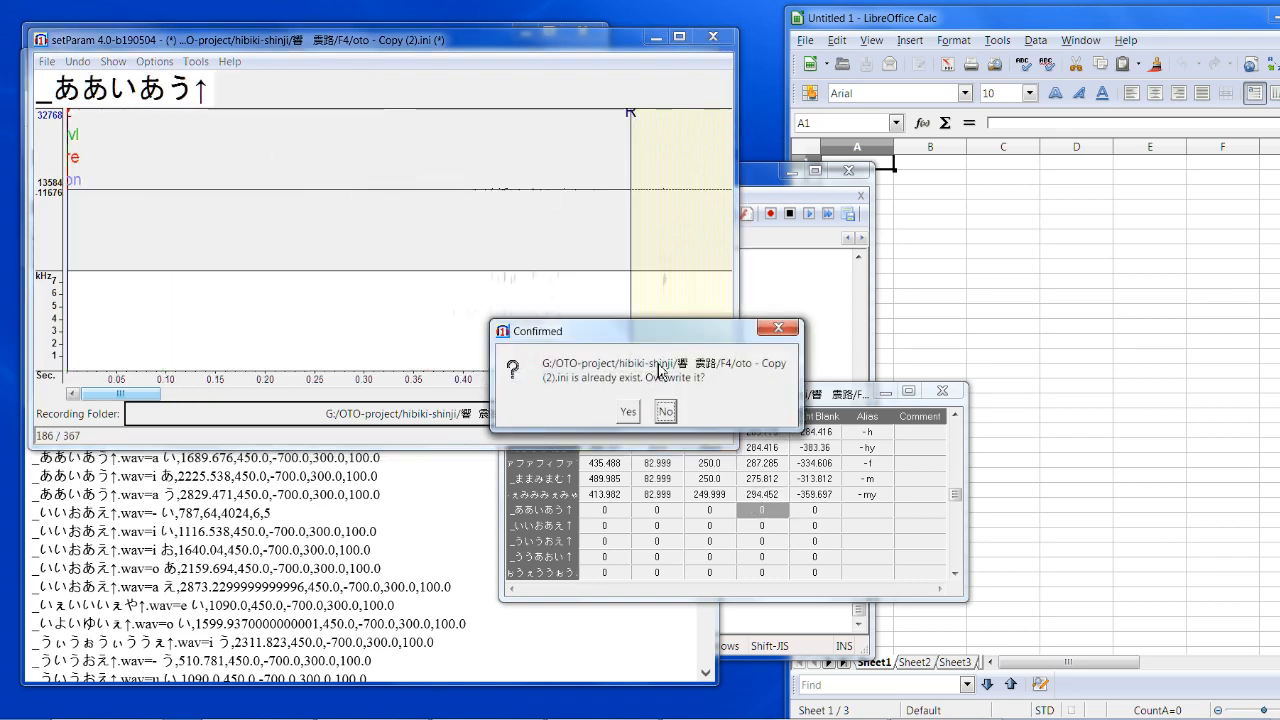
click(628, 418)
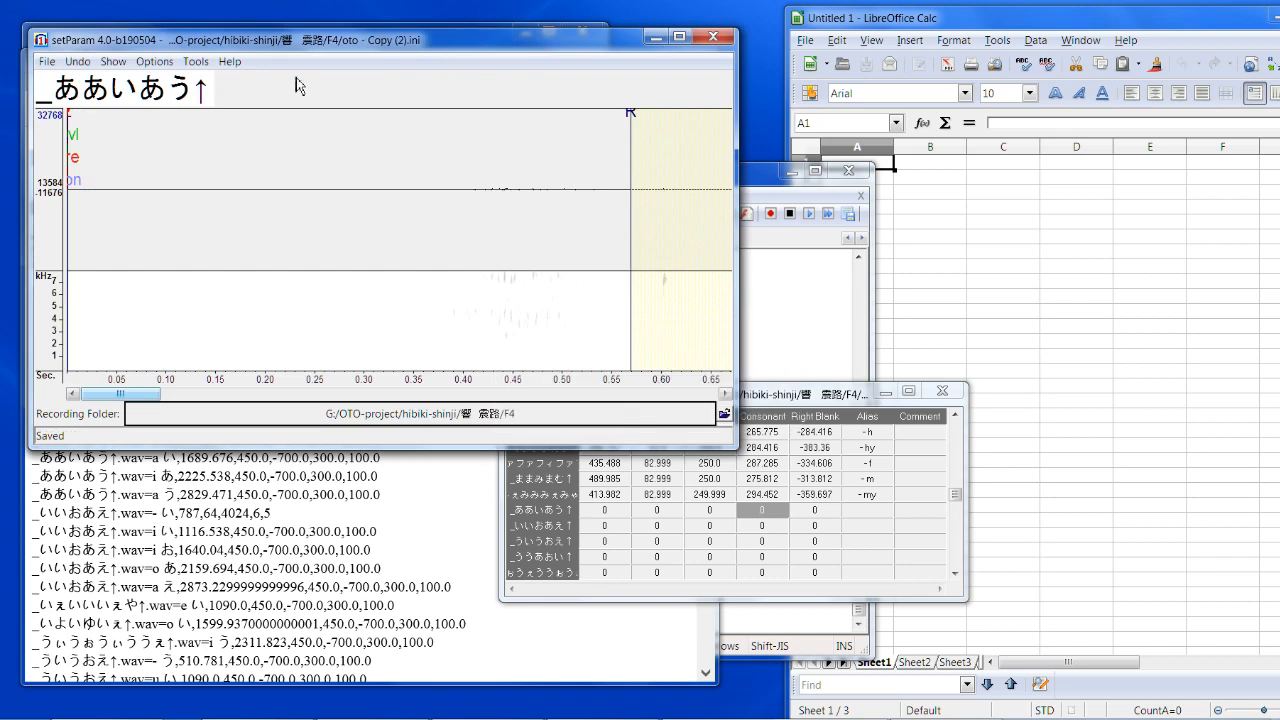
click(47, 62)
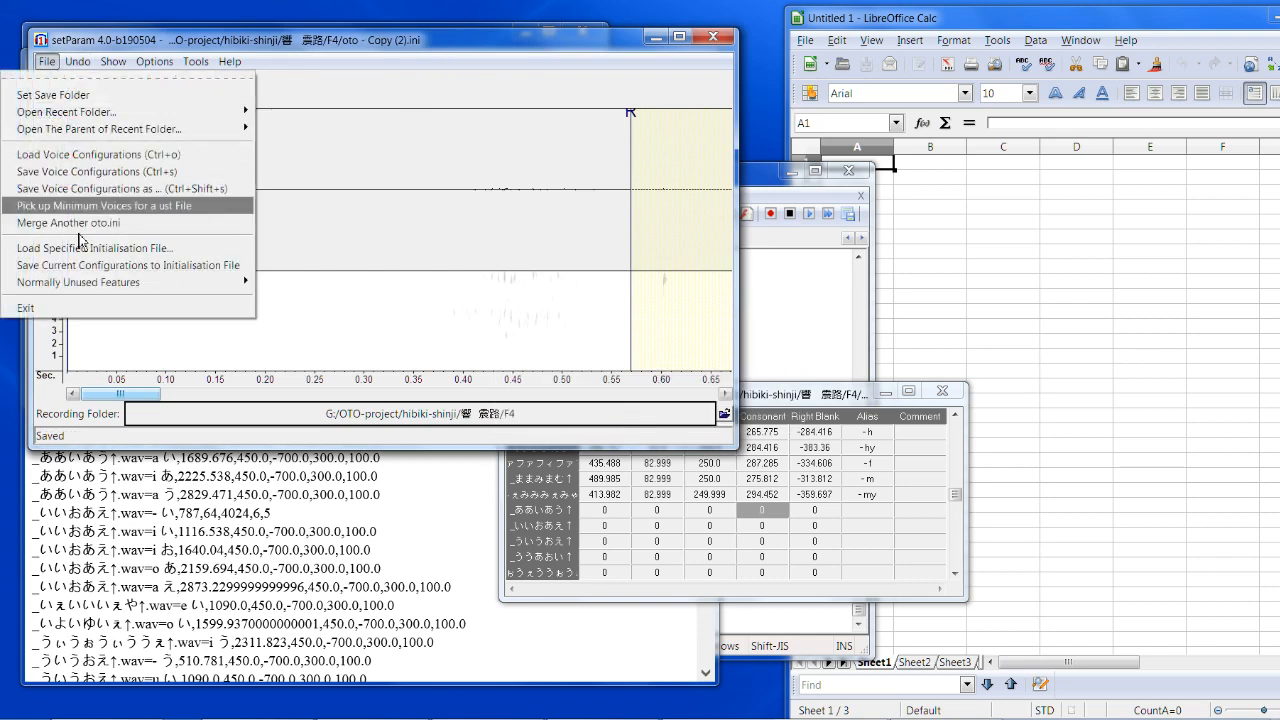
click(100, 156)
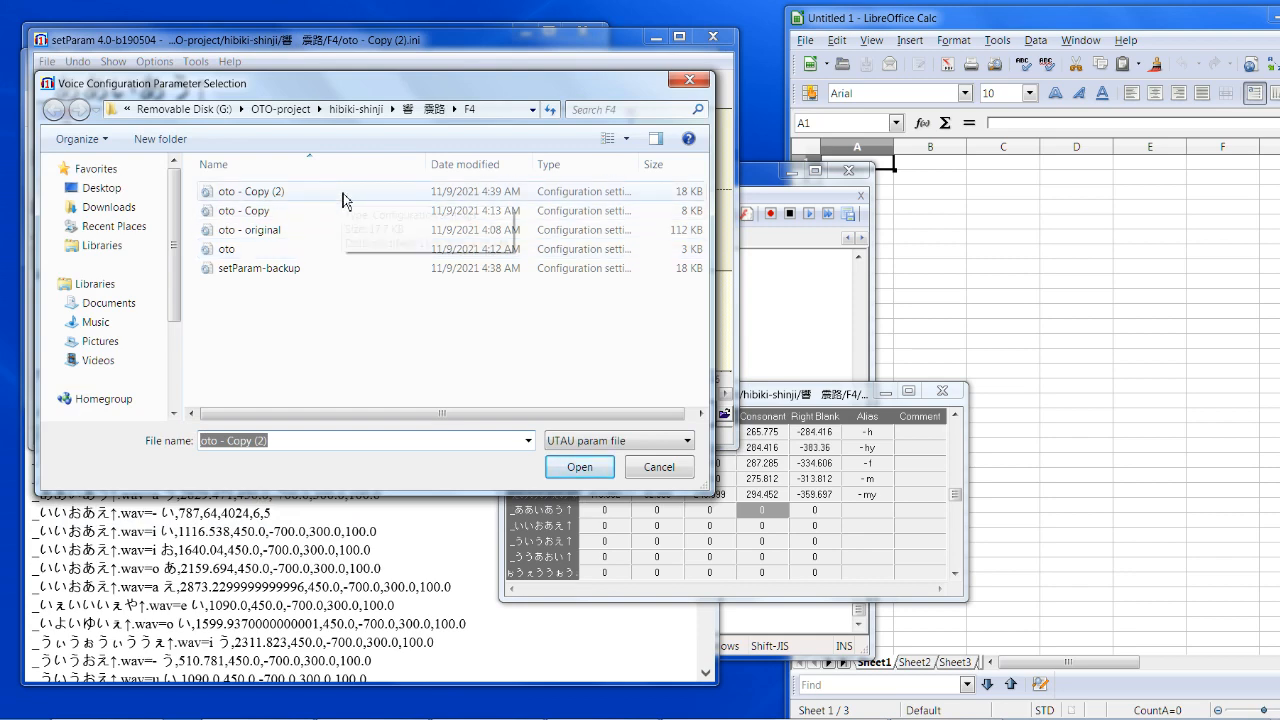
double_click(250, 211)
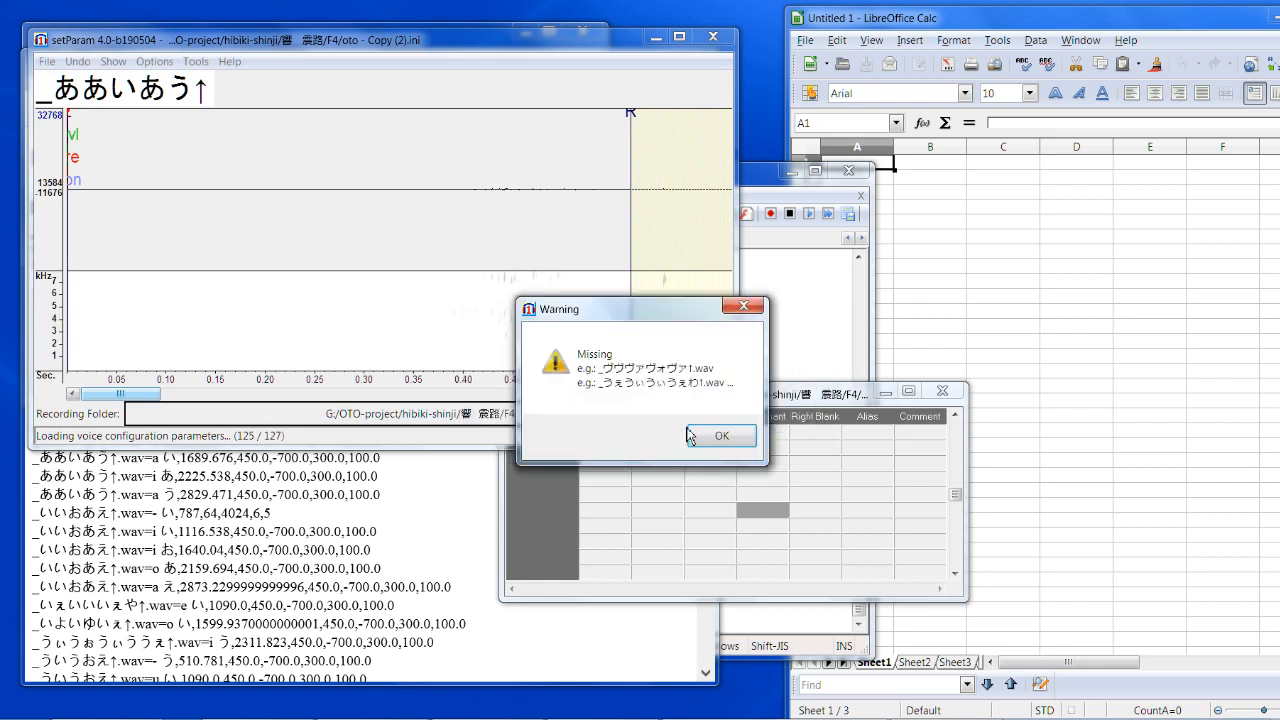
click(774, 430)
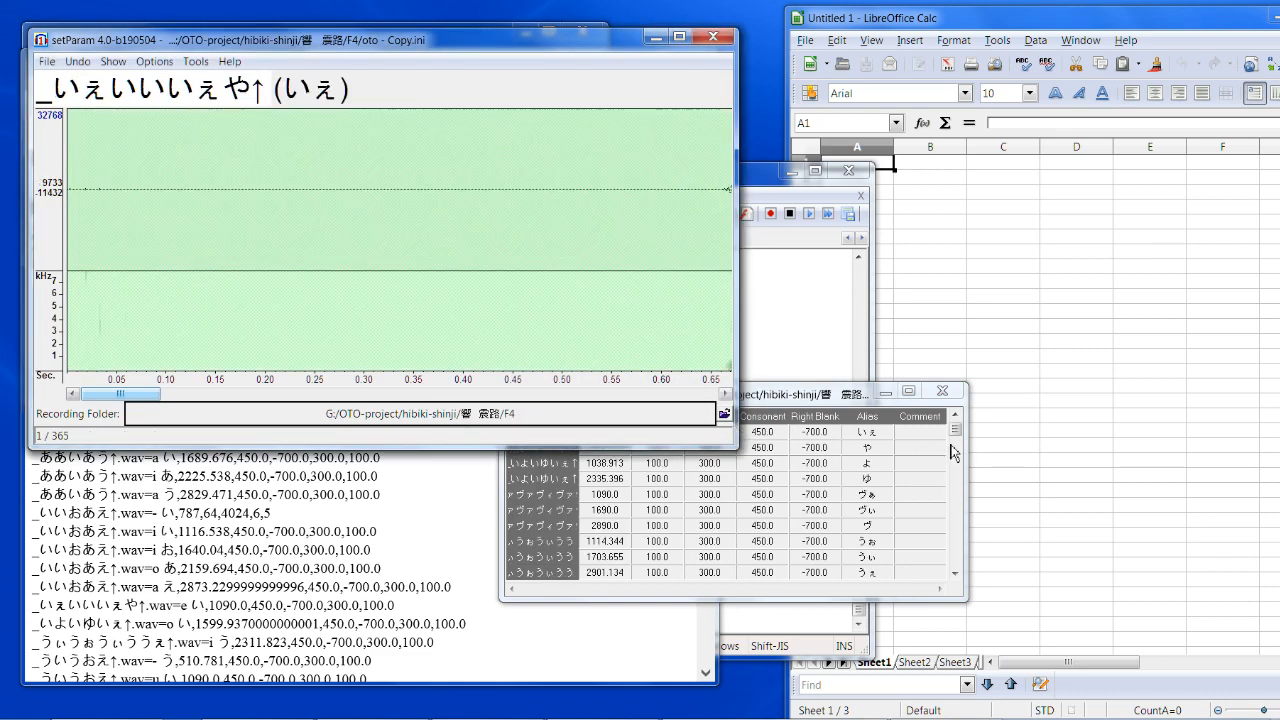
Step: Look through the CV aliases in the parameter list, from the last filled entry れ back to the first entry いぇ
drag(955, 434, 975, 482)
click(877, 496)
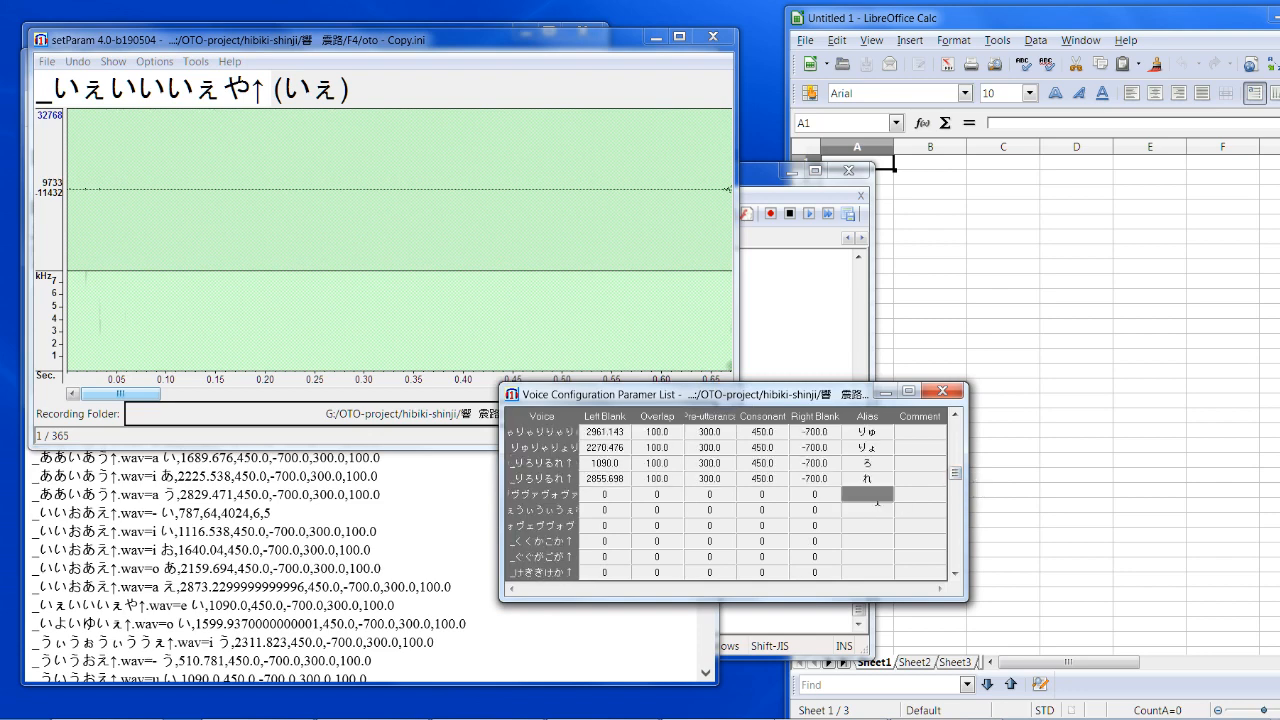
click(881, 481)
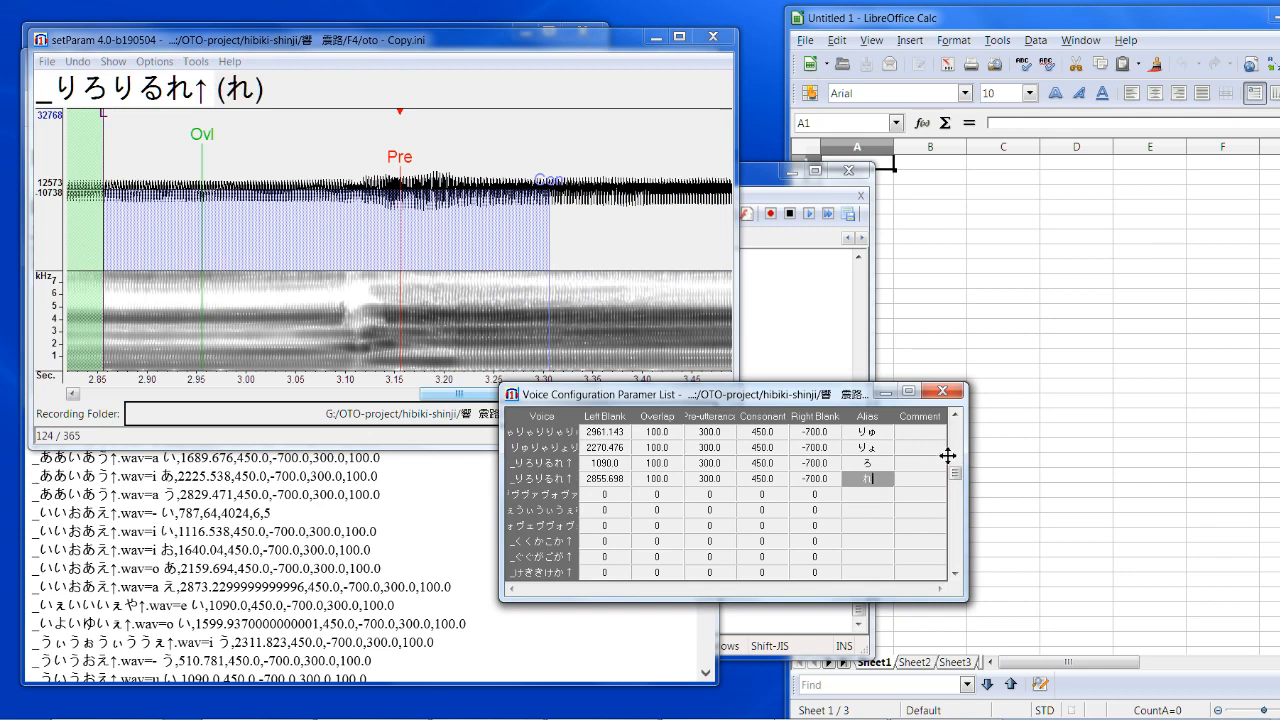
click(955, 418)
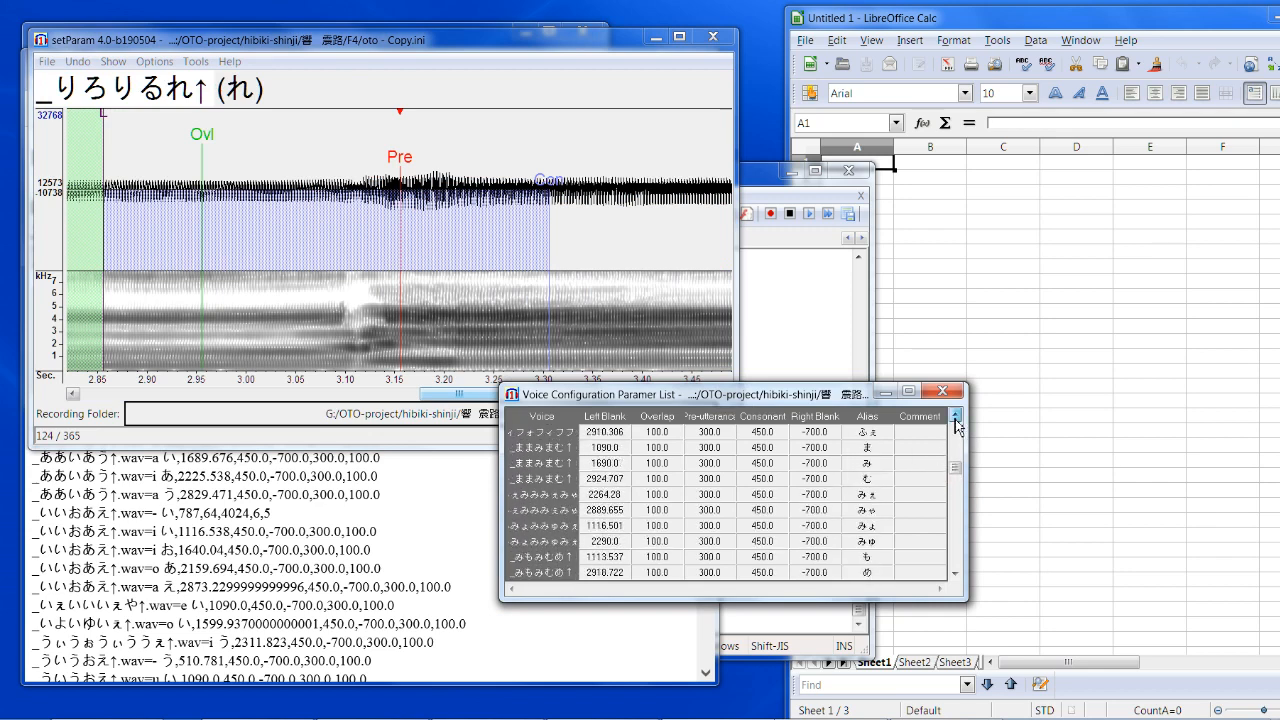
click(955, 423)
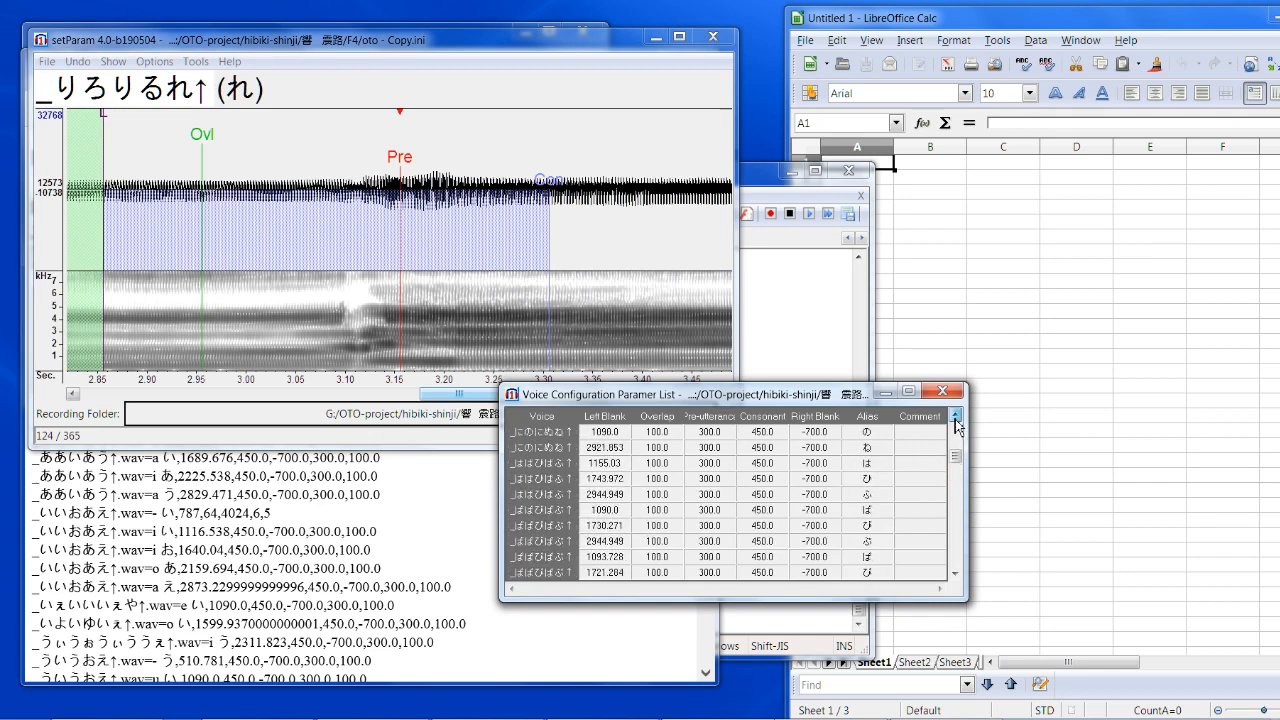
click(955, 423)
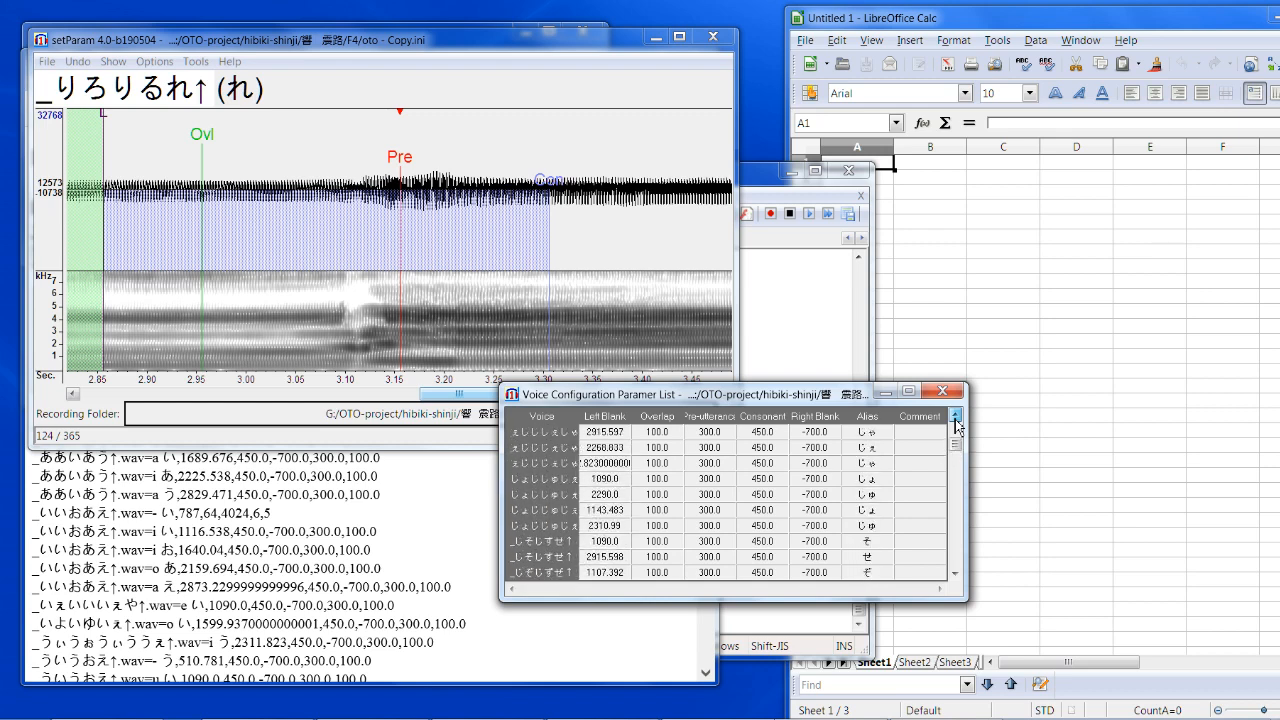
click(955, 423)
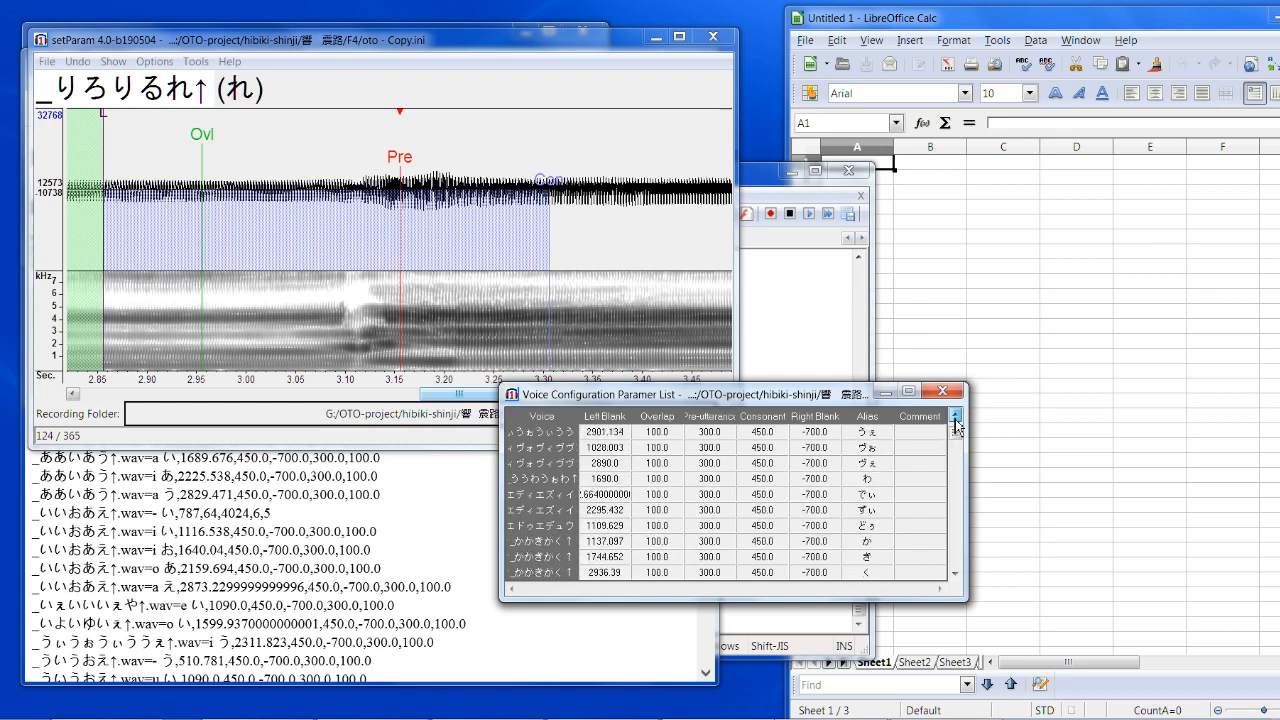
click(955, 423)
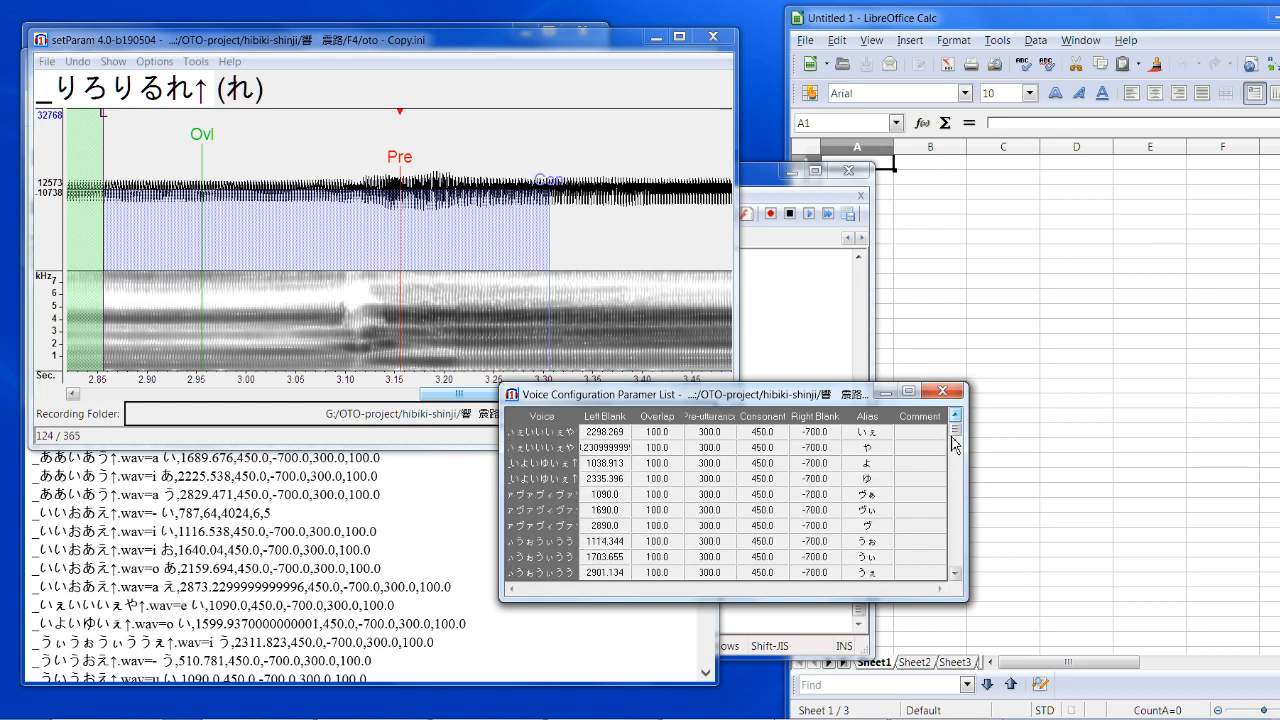
mouse_move(952, 438)
mouse_down()
mouse_move(967, 486)
mouse_move(940, 555)
mouse_move(944, 585)
mouse_move(970, 499)
mouse_move(964, 473)
mouse_move(972, 487)
mouse_move(968, 430)
mouse_up()
click(896, 569)
click(883, 432)
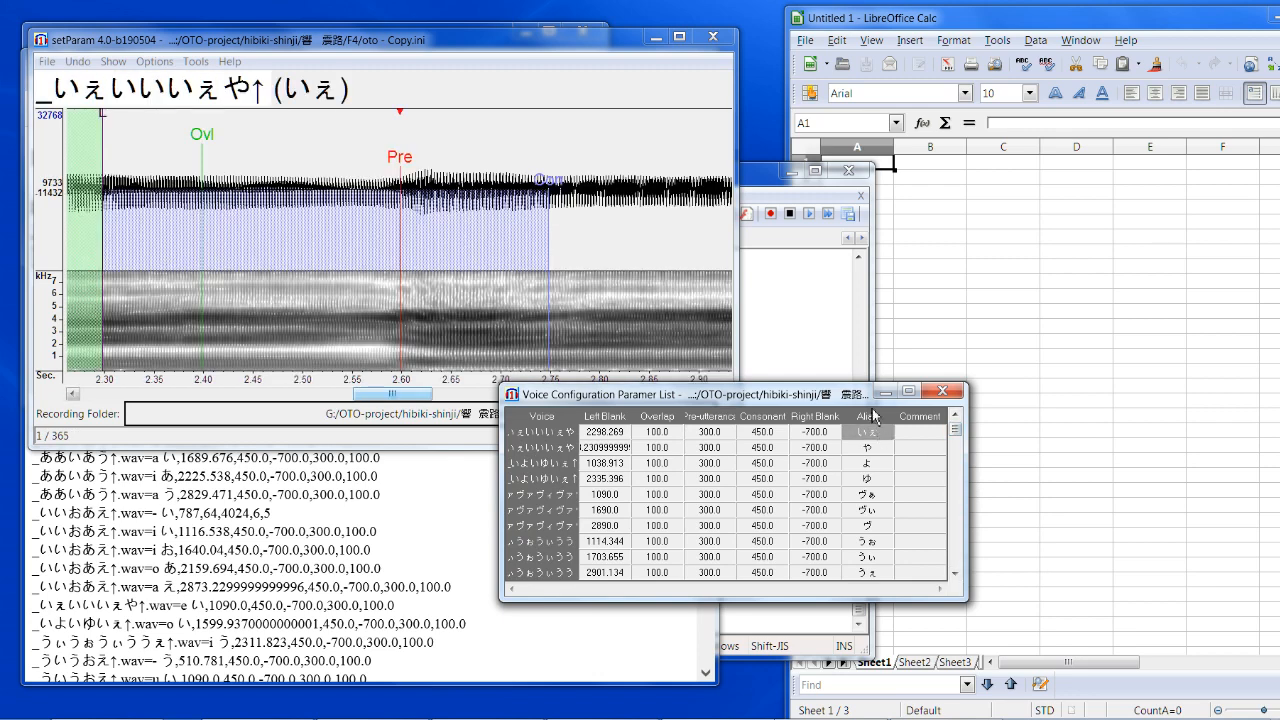
Step: Copy 30.0,90.0,120.0,-300.00 from the converter page into the overlap, preutterance, consonant and right blank values of all entries
click(411, 518)
drag(256, 234, 5, 245)
click(748, 400)
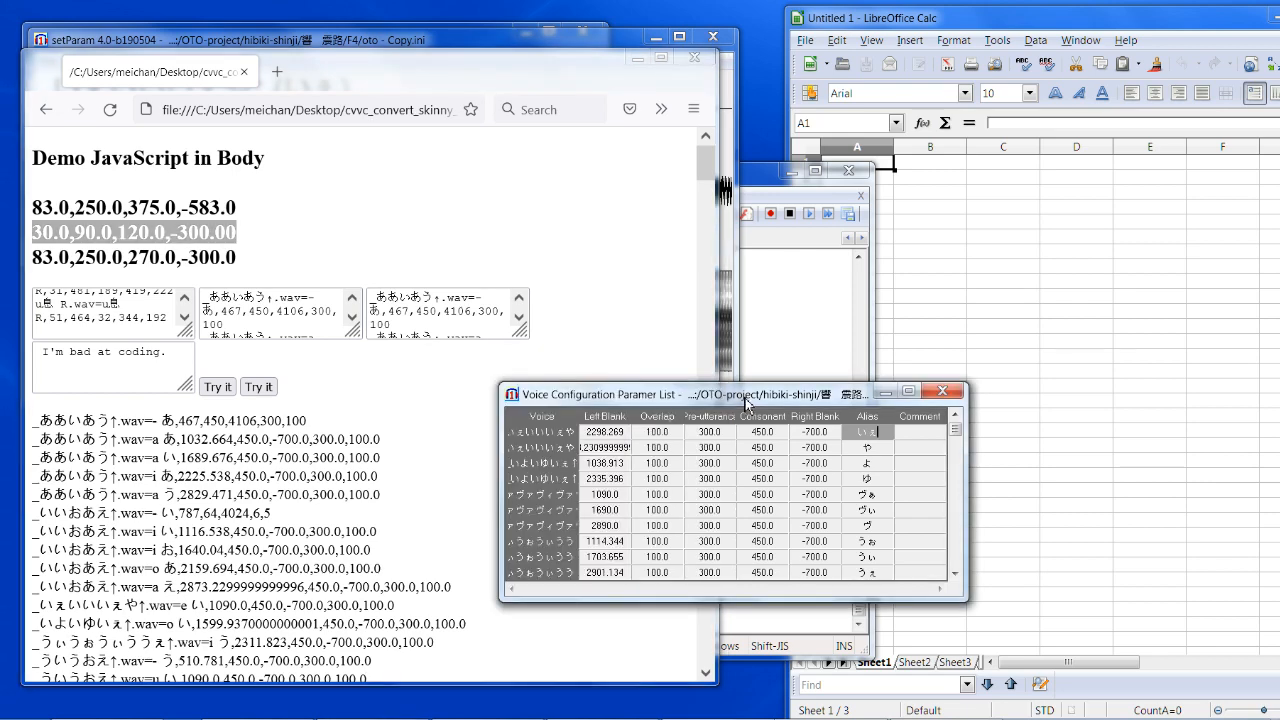
drag(668, 416, 801, 417)
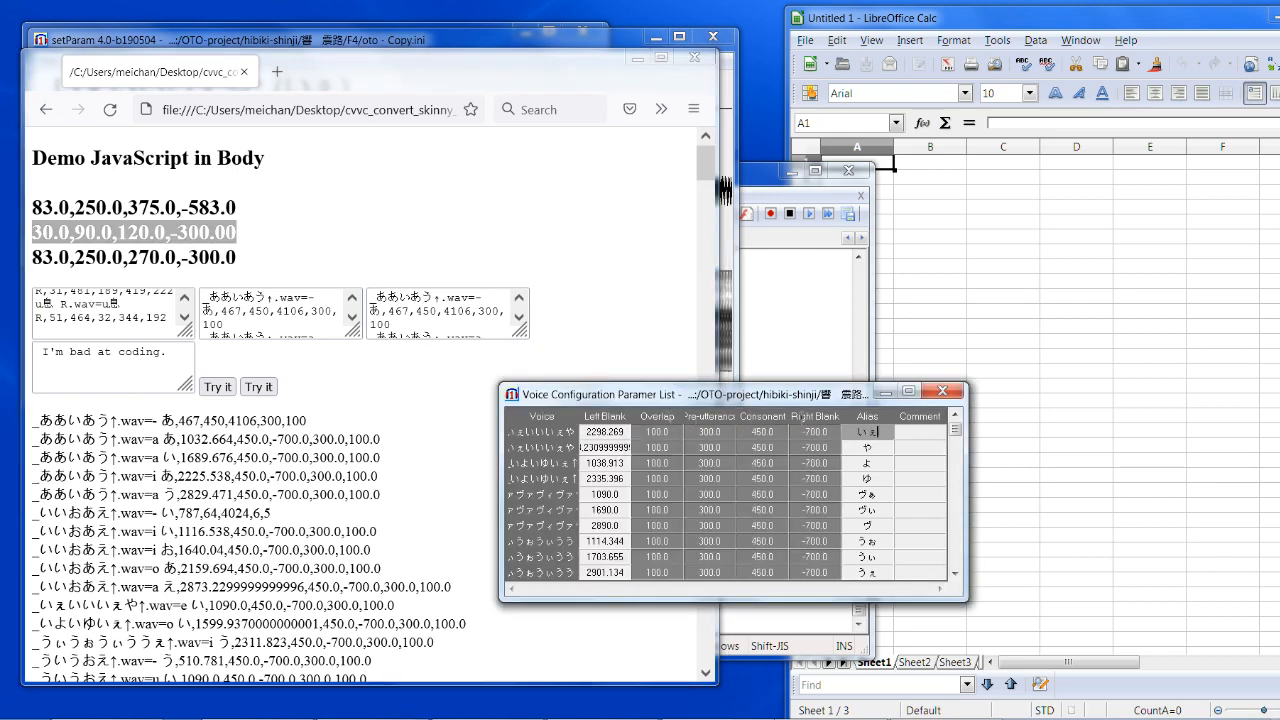
key(ctrl+v)
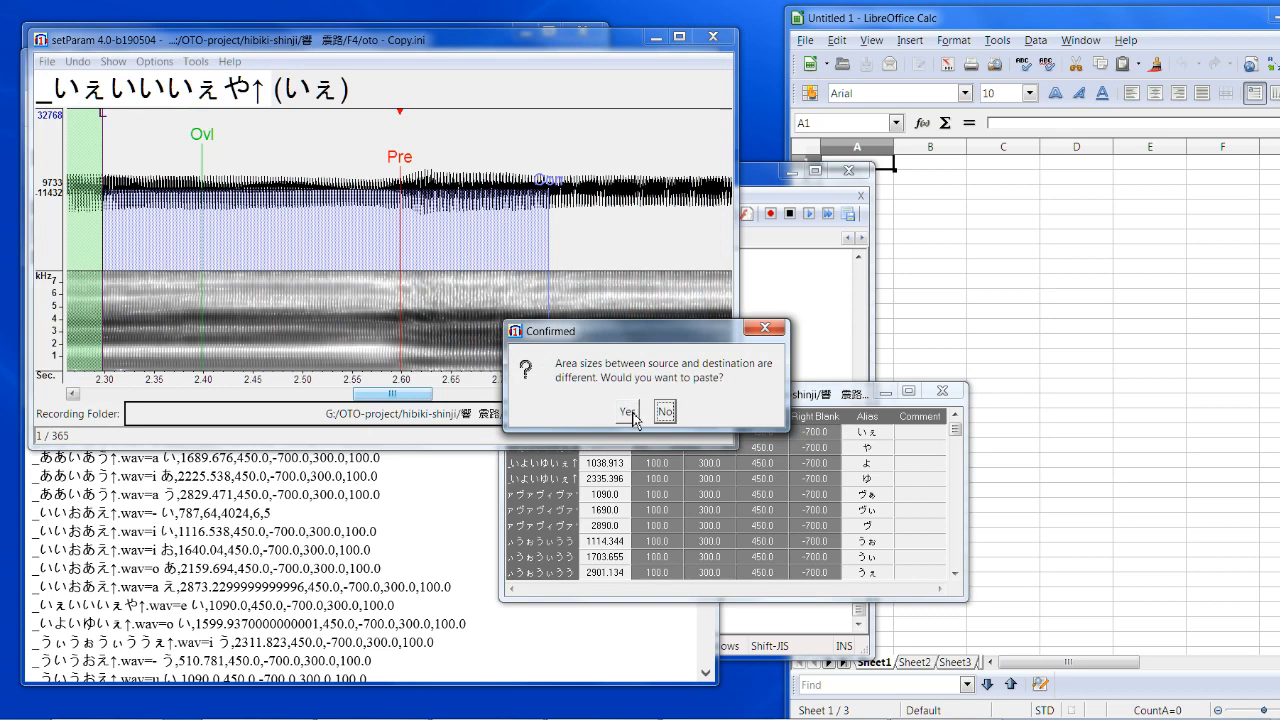
click(627, 412)
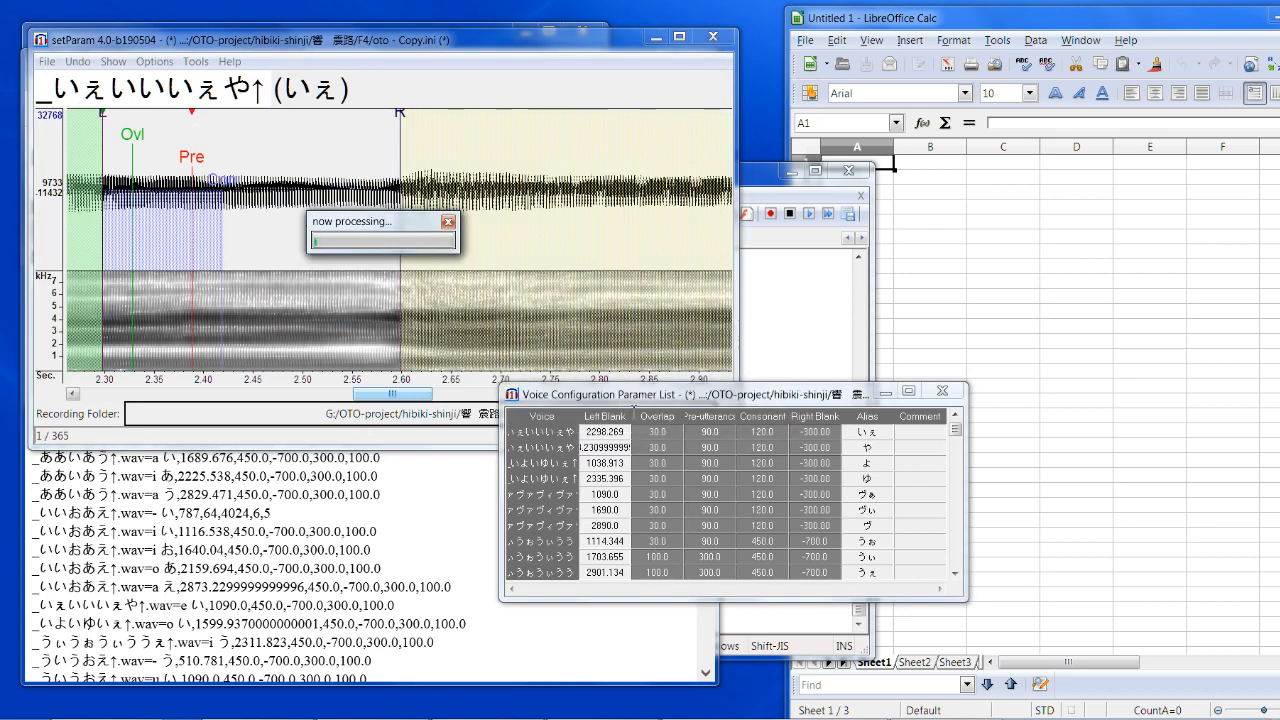
click(424, 519)
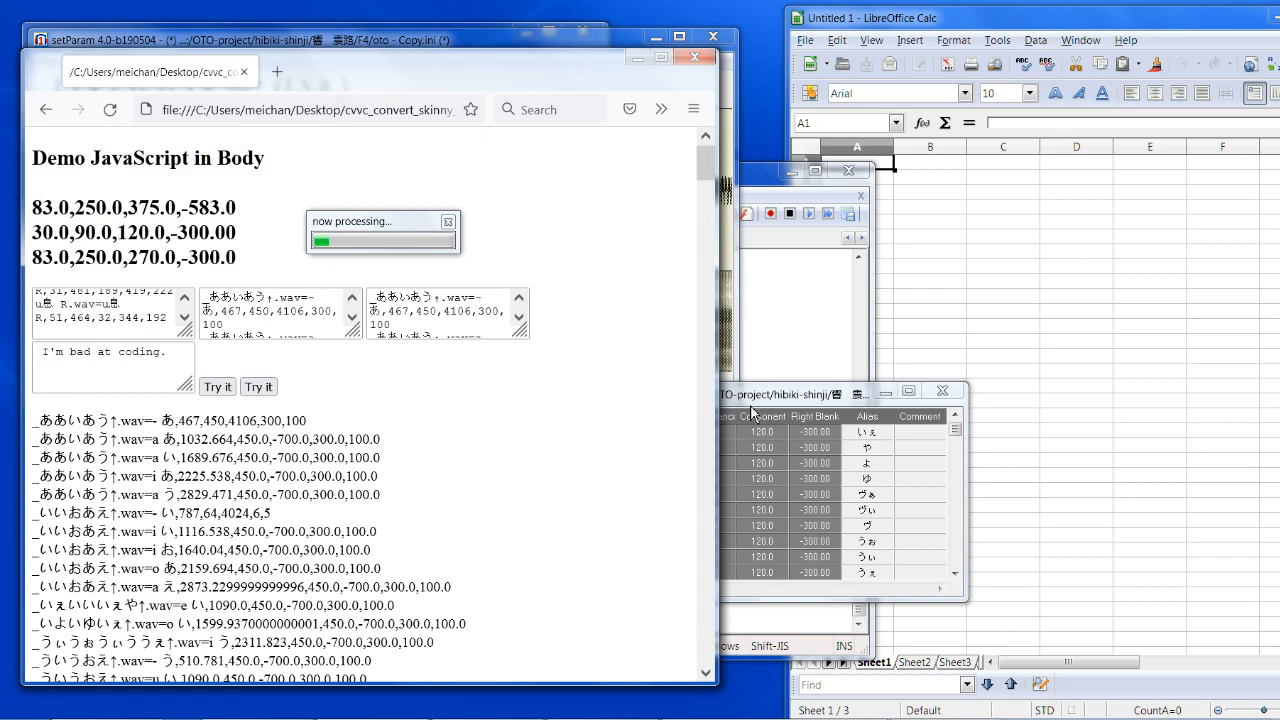
click(752, 413)
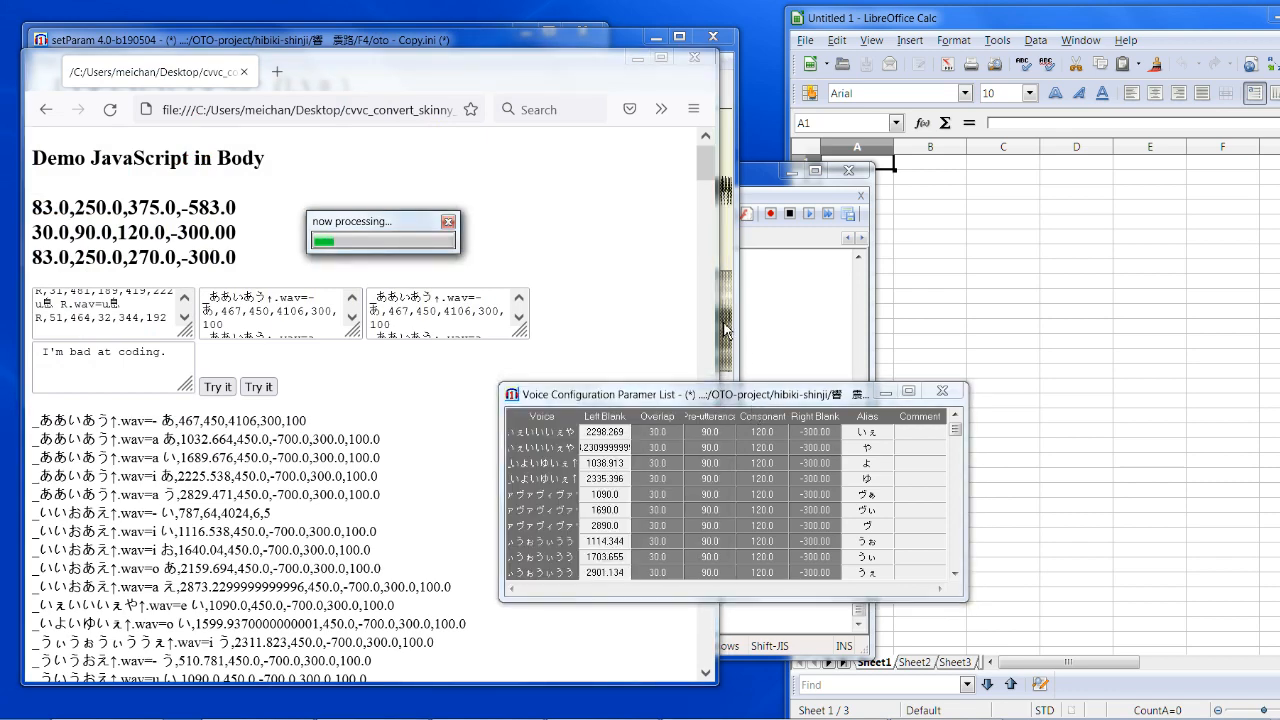
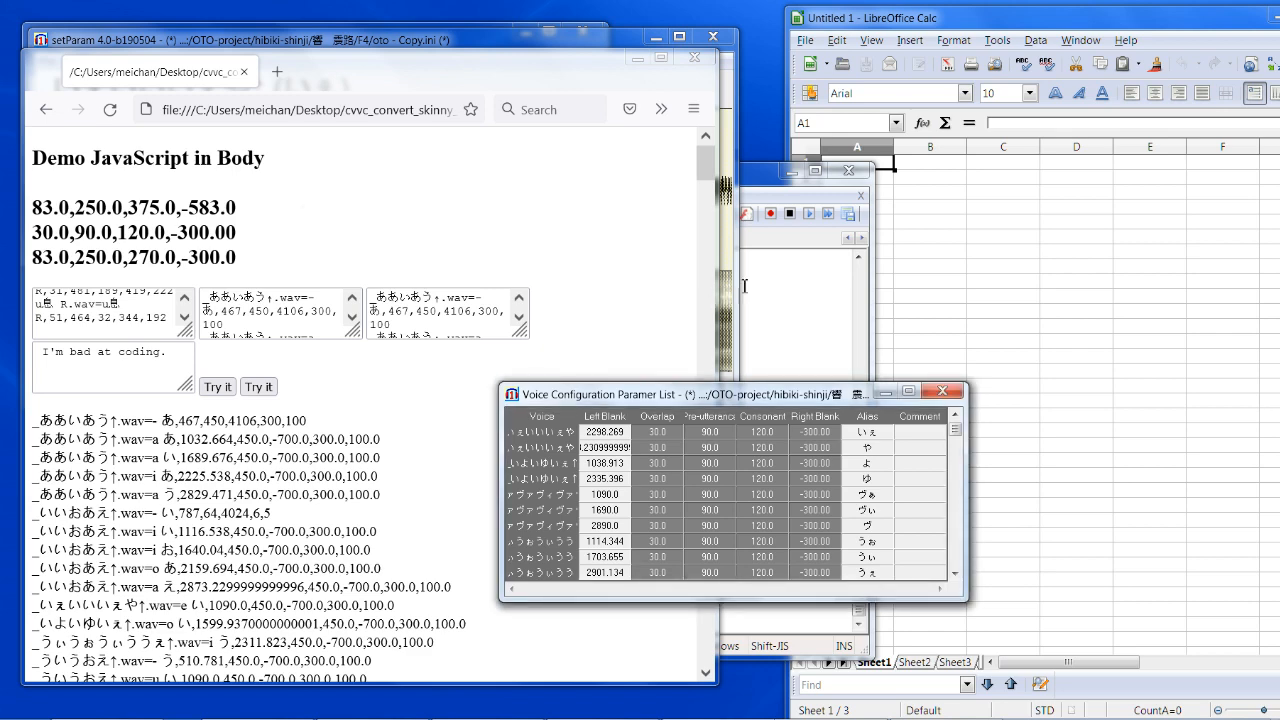
Step: Open the き entry of _かかきかく↑ and copy its left blank, 1744.652, into cell A1 of the LibreOffice Calc sheet
click(737, 290)
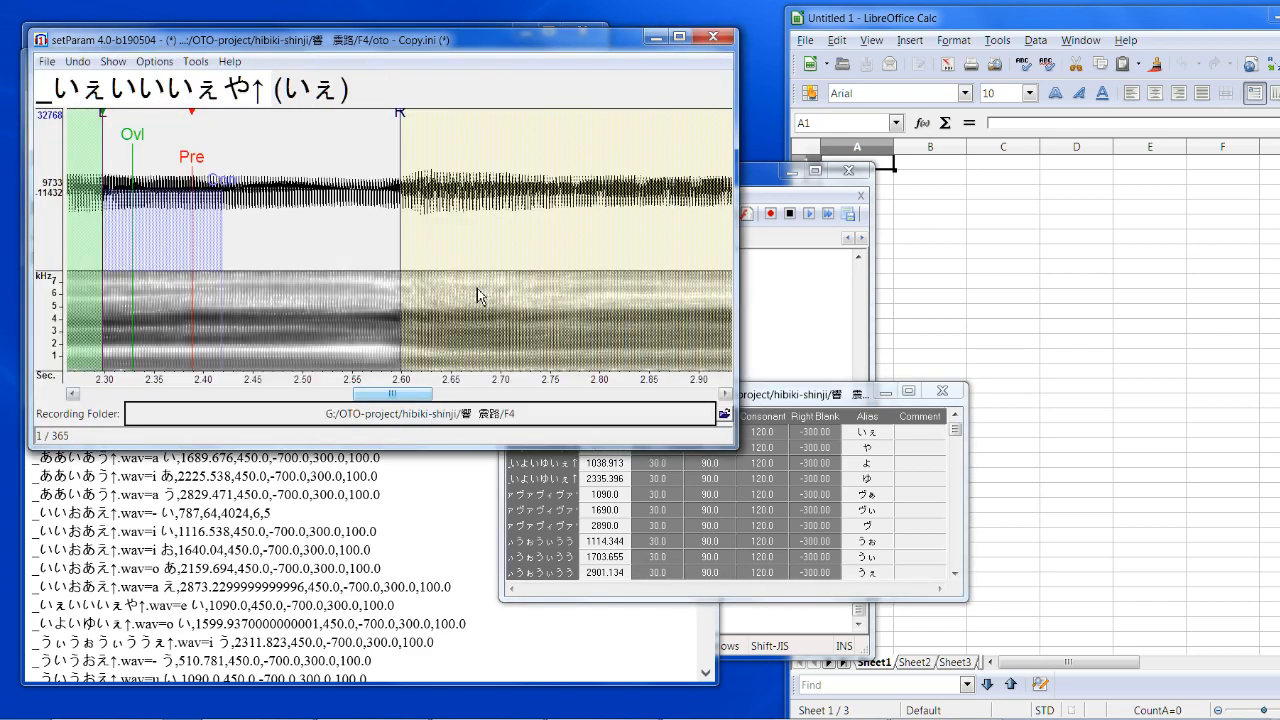
key(Down)
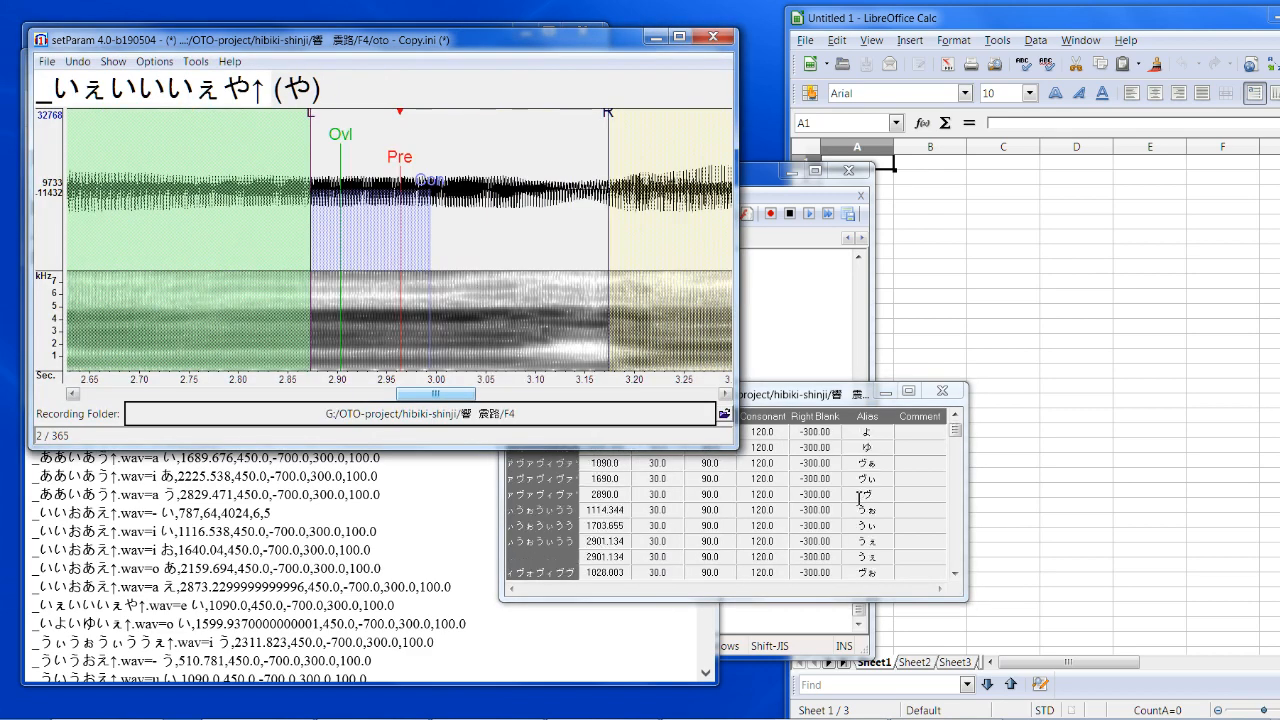
click(866, 478)
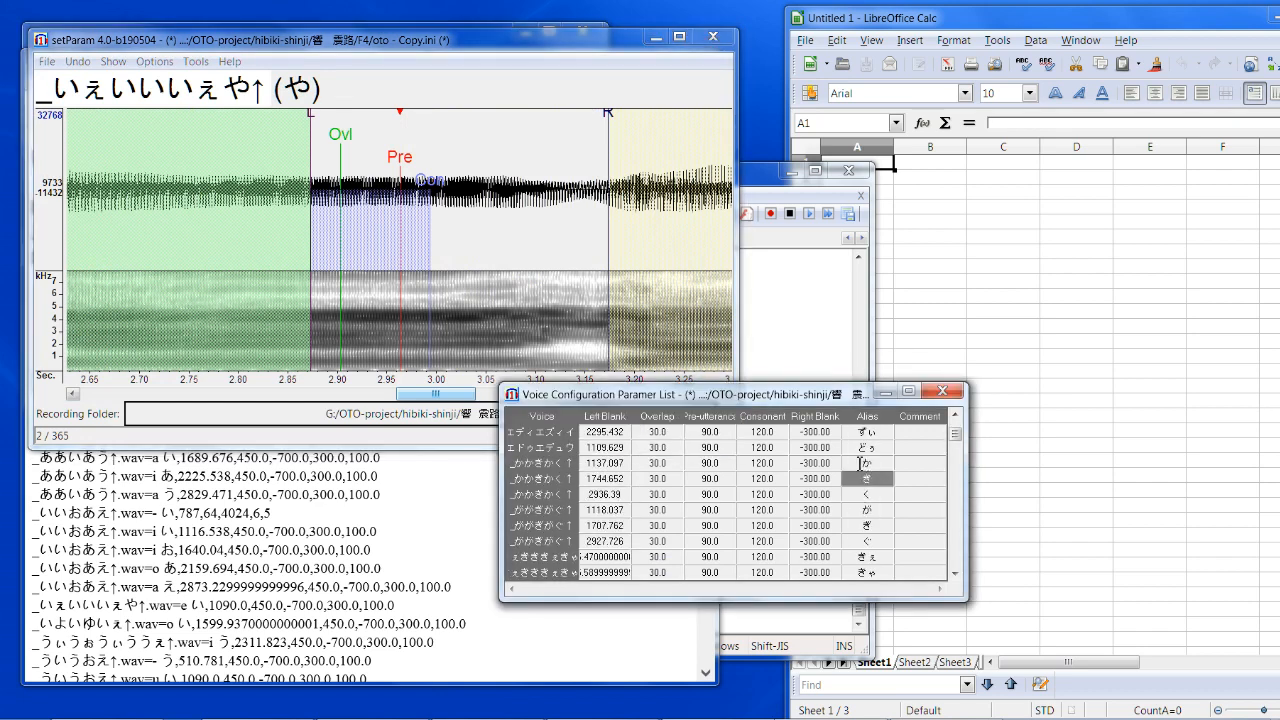
click(407, 47)
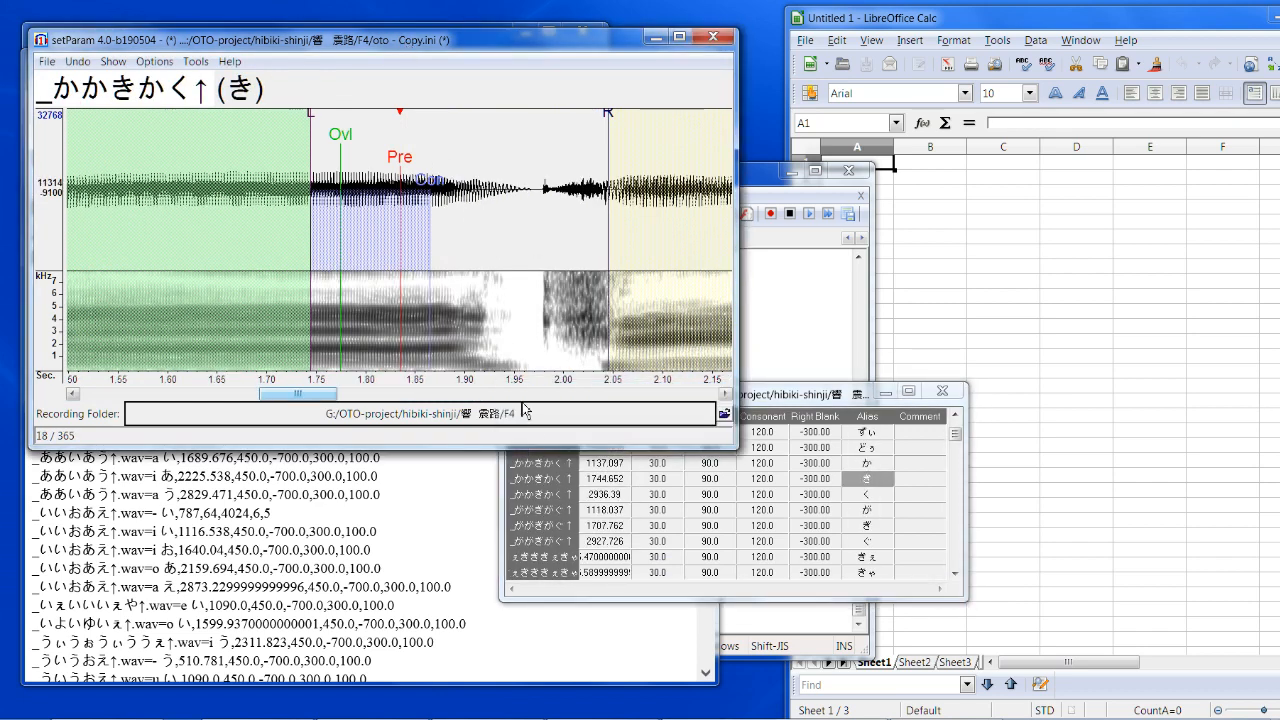
click(604, 479)
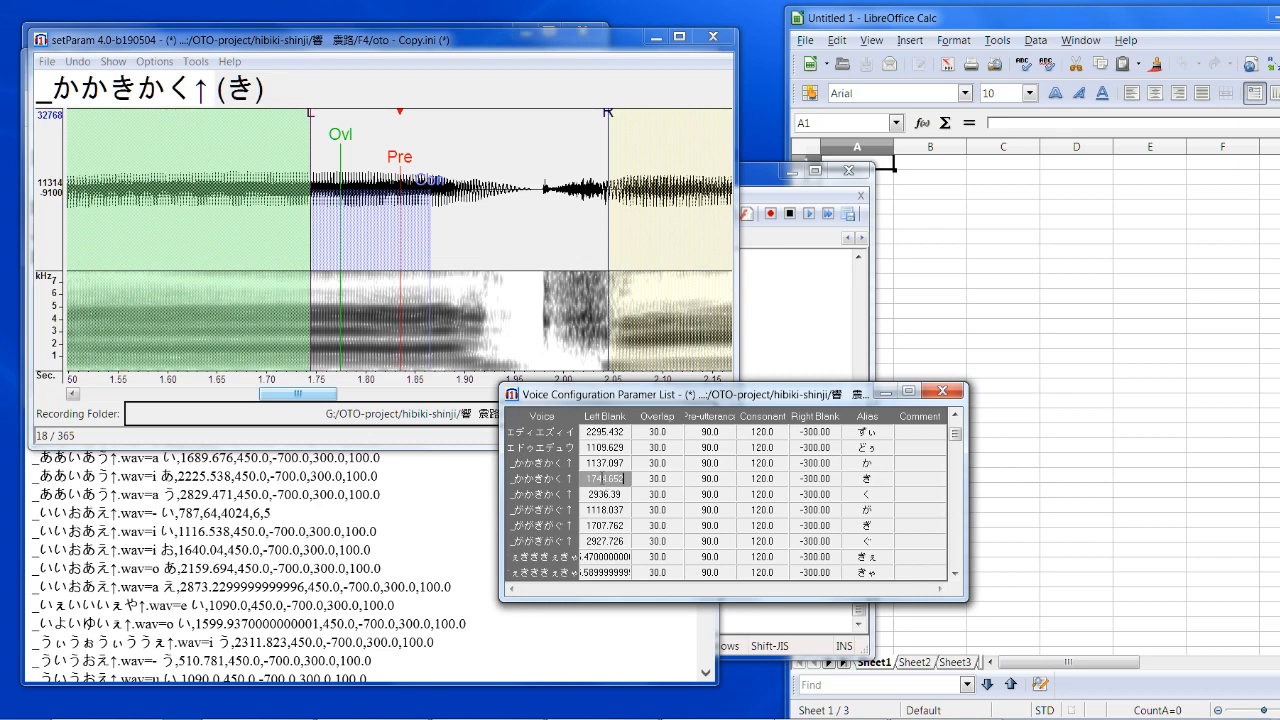
click(889, 164)
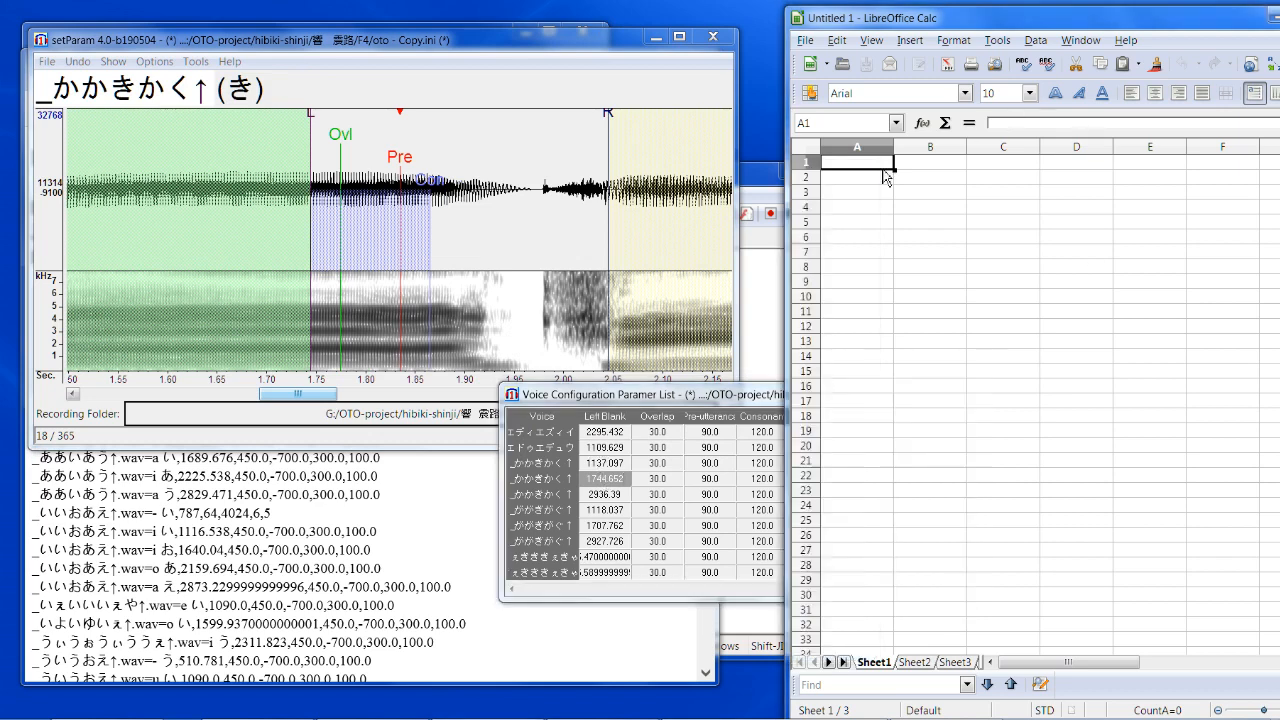
text(1744.652)
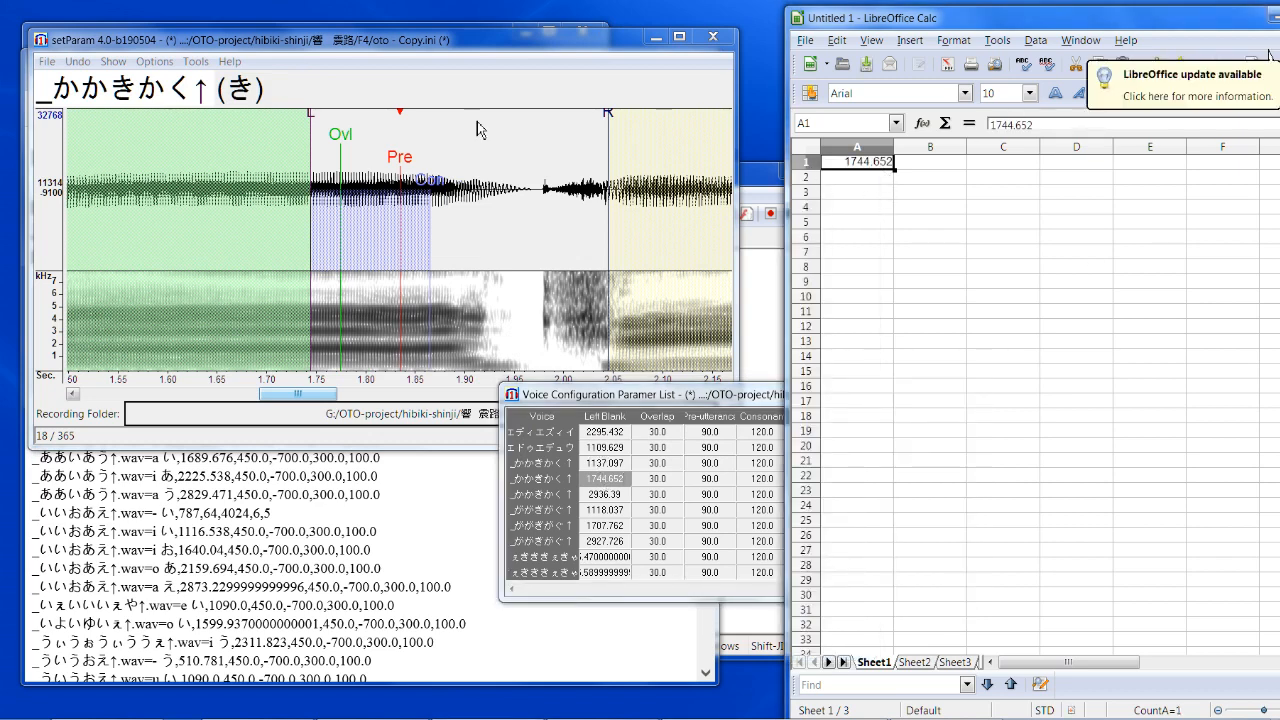
Step: Shift the き markers in setParam to a left blank of 1955.038, and copy that value into cell B1 in Calc
click(405, 164)
drag(407, 165, 610, 178)
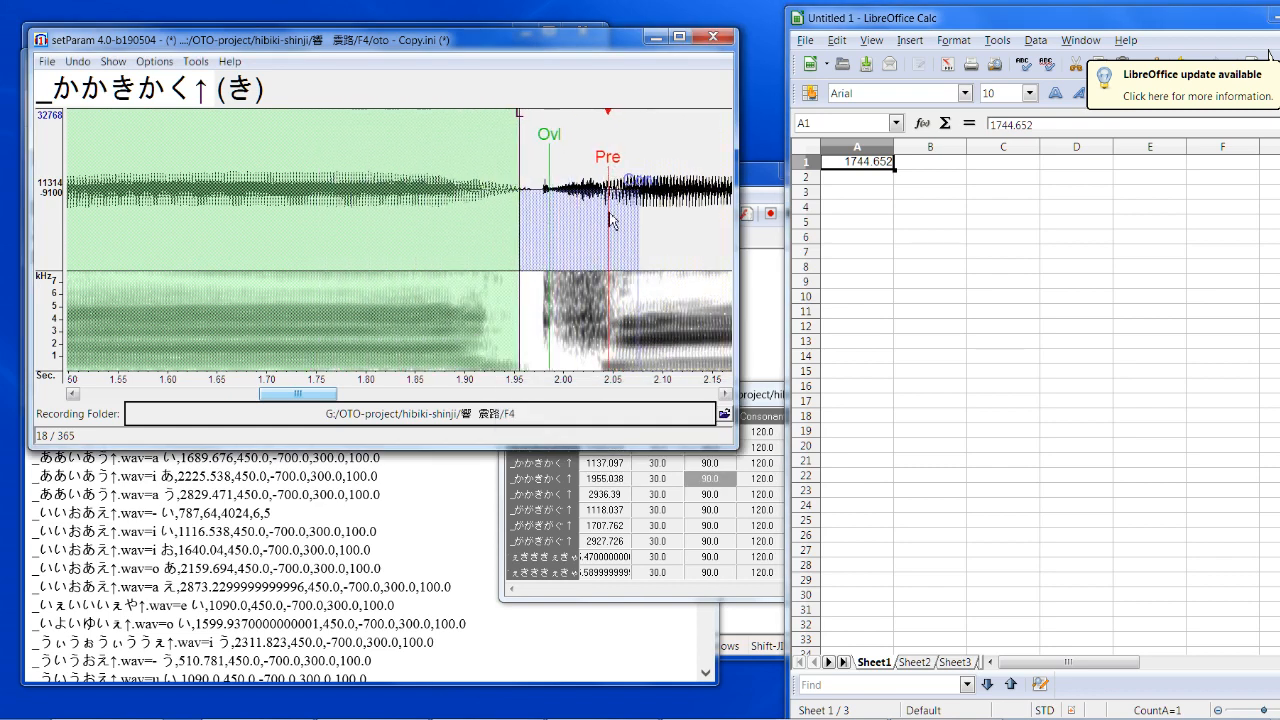
click(614, 480)
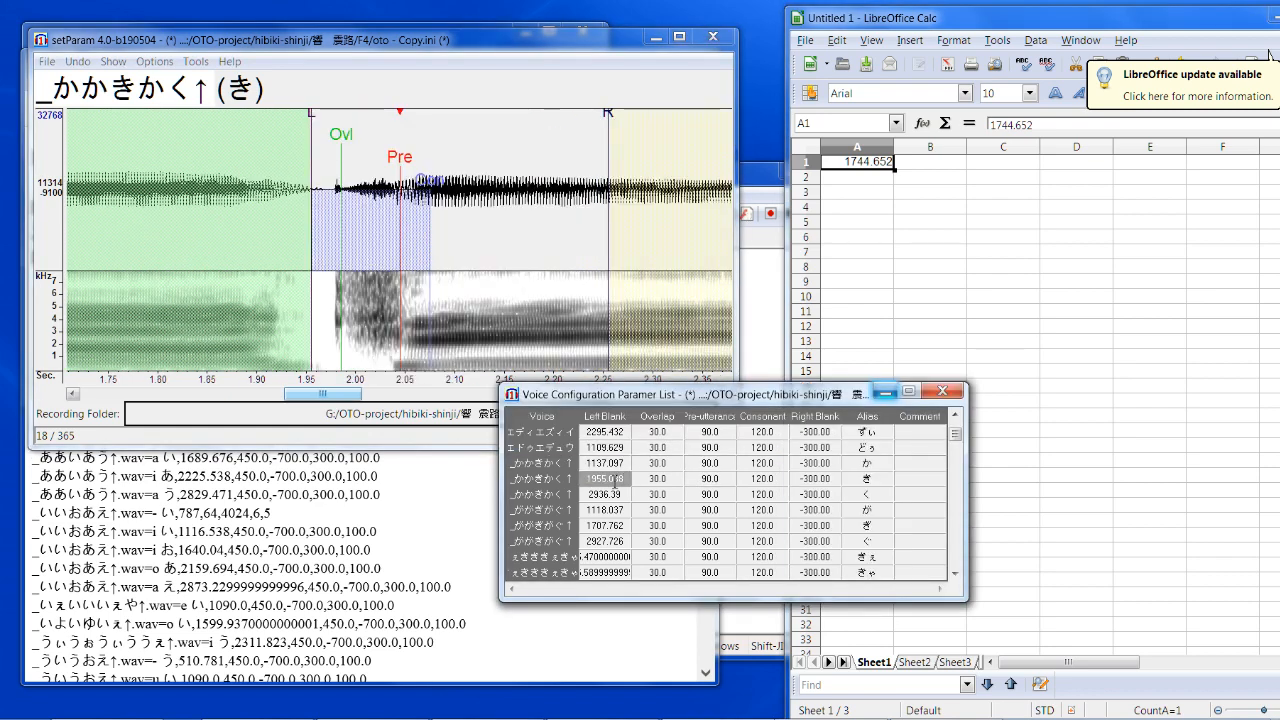
key(ctrl+c)
click(941, 164)
key(ctrl+v)
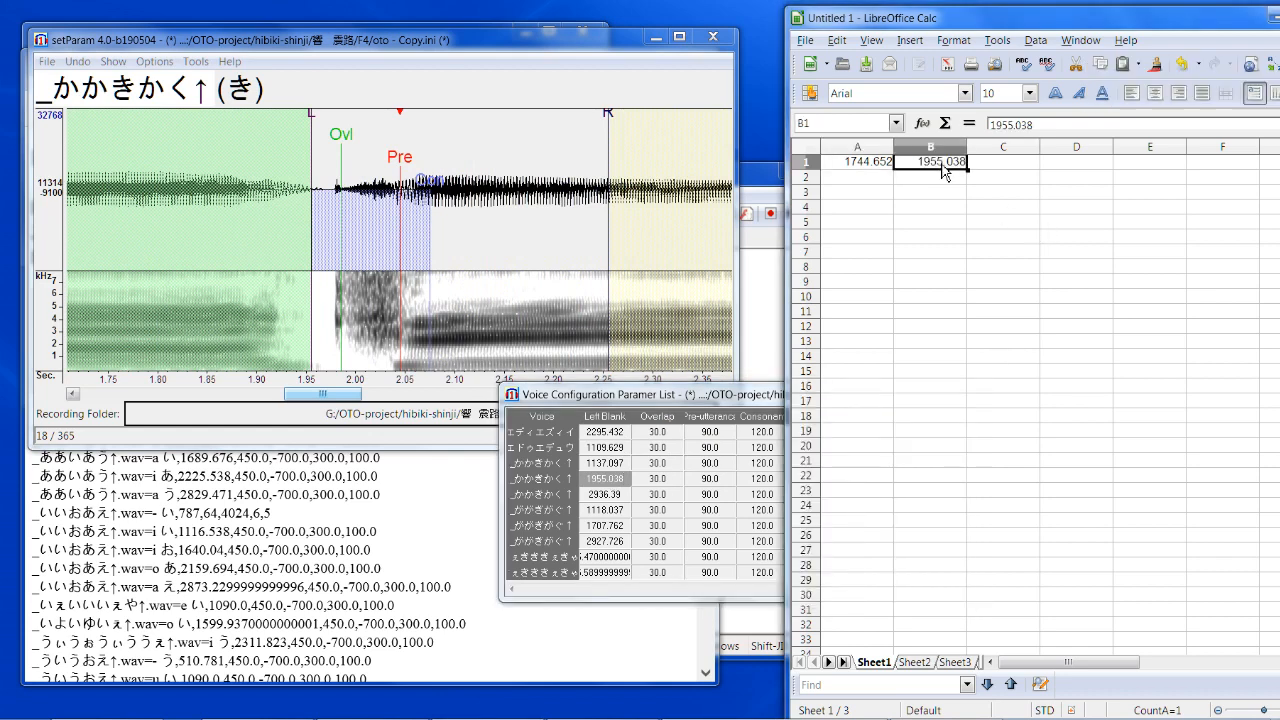
Step: Calculate the left blank offset in cell C1 by subtracting A1 from B1
click(998, 168)
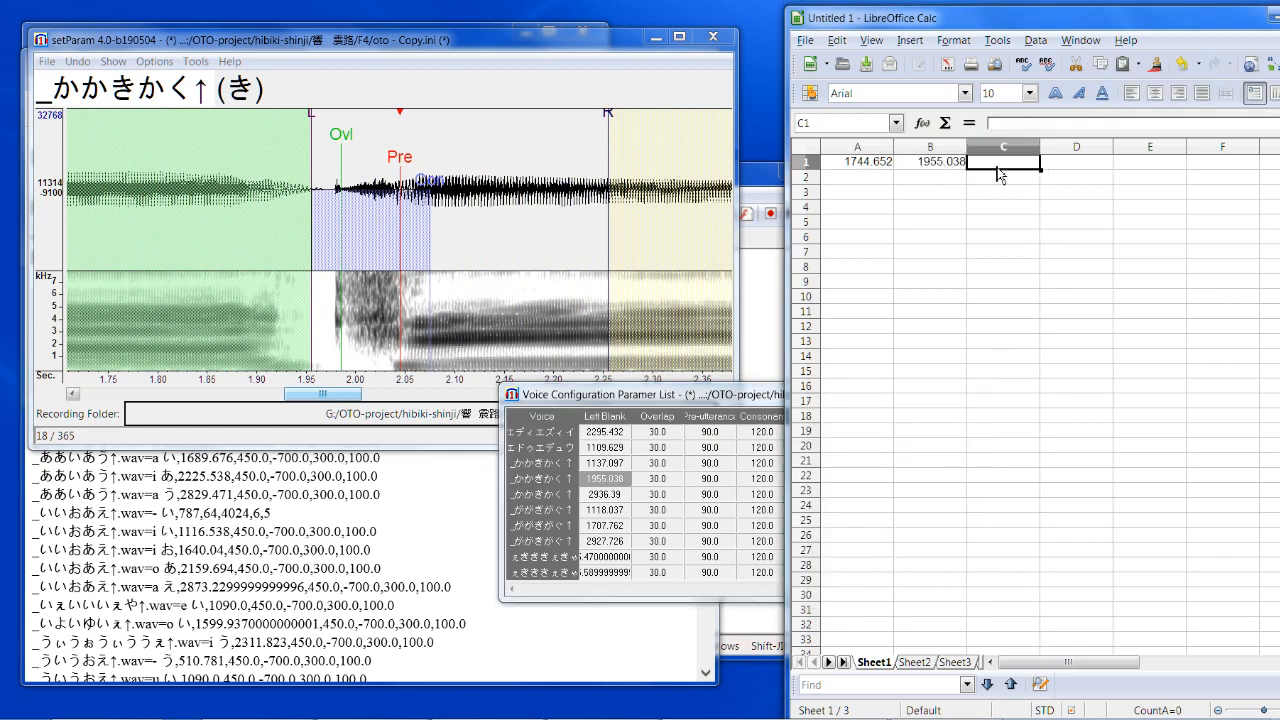
text(=)
click(958, 166)
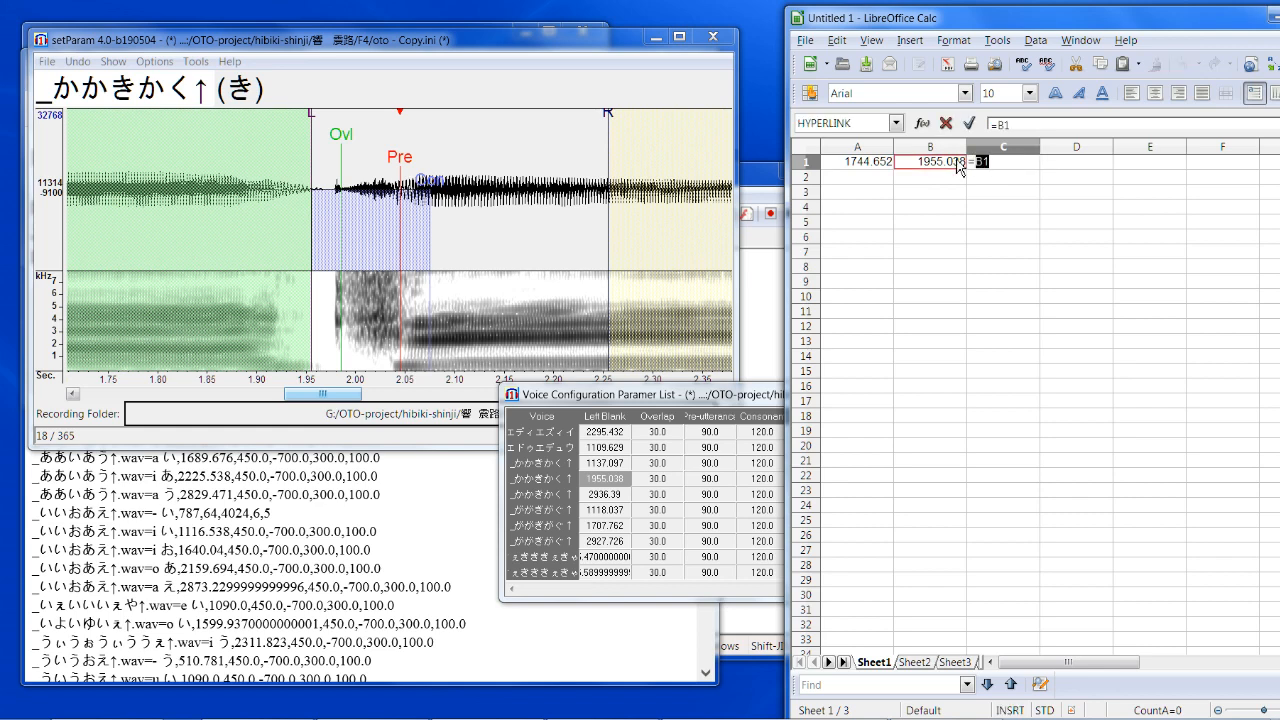
text(-)
click(886, 166)
key(Return)
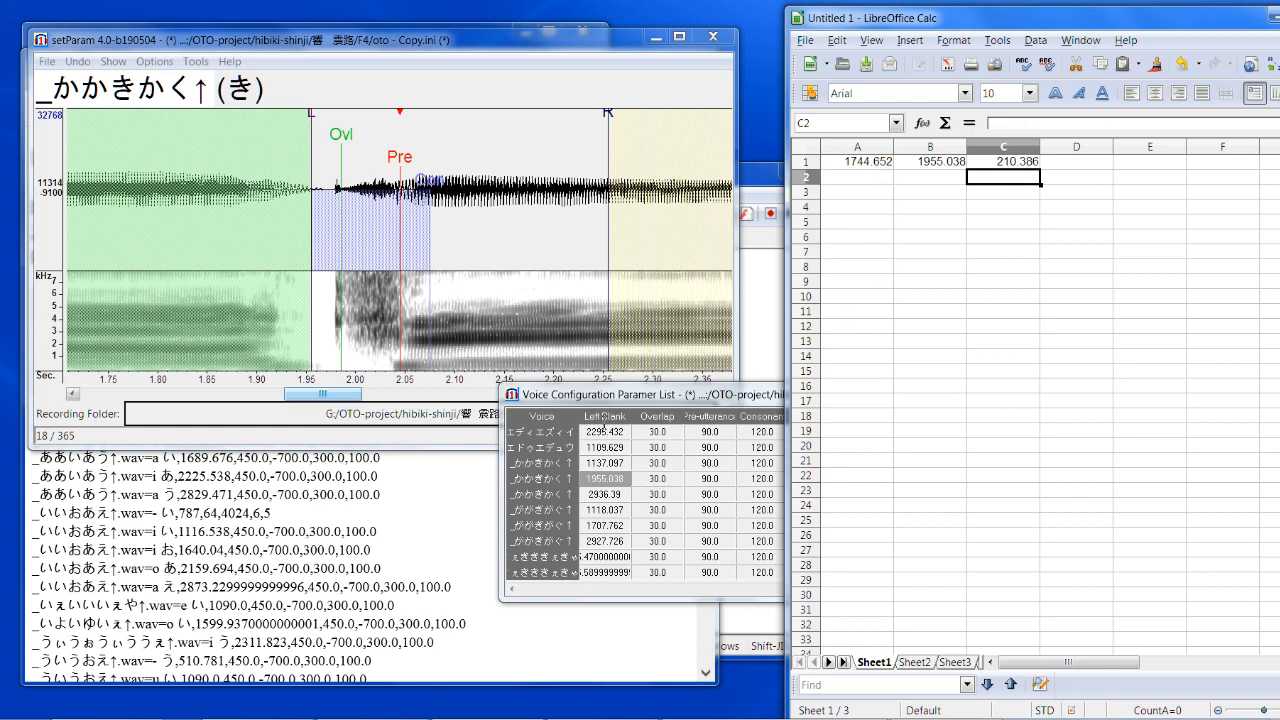
Step: Copy the left blank values of all entries from the parameter list into column D of the Calc sheet
click(603, 418)
click(1060, 150)
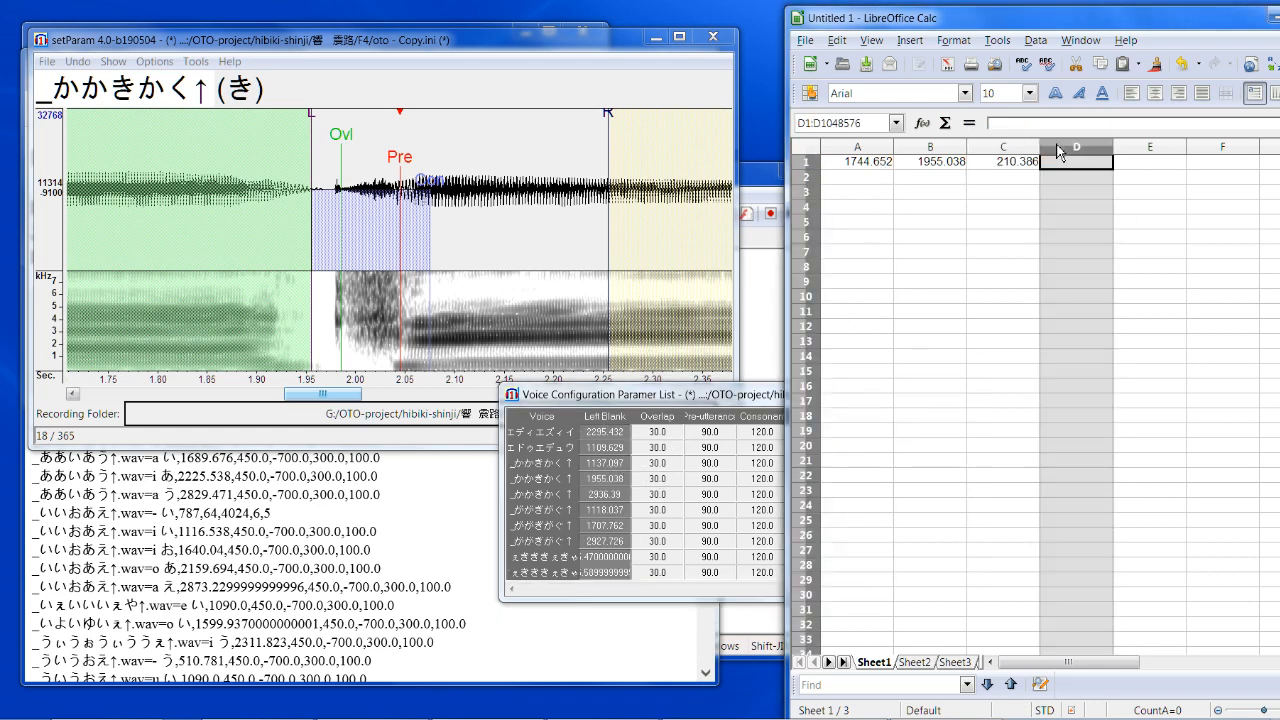
key(ctrl+v)
click(1228, 130)
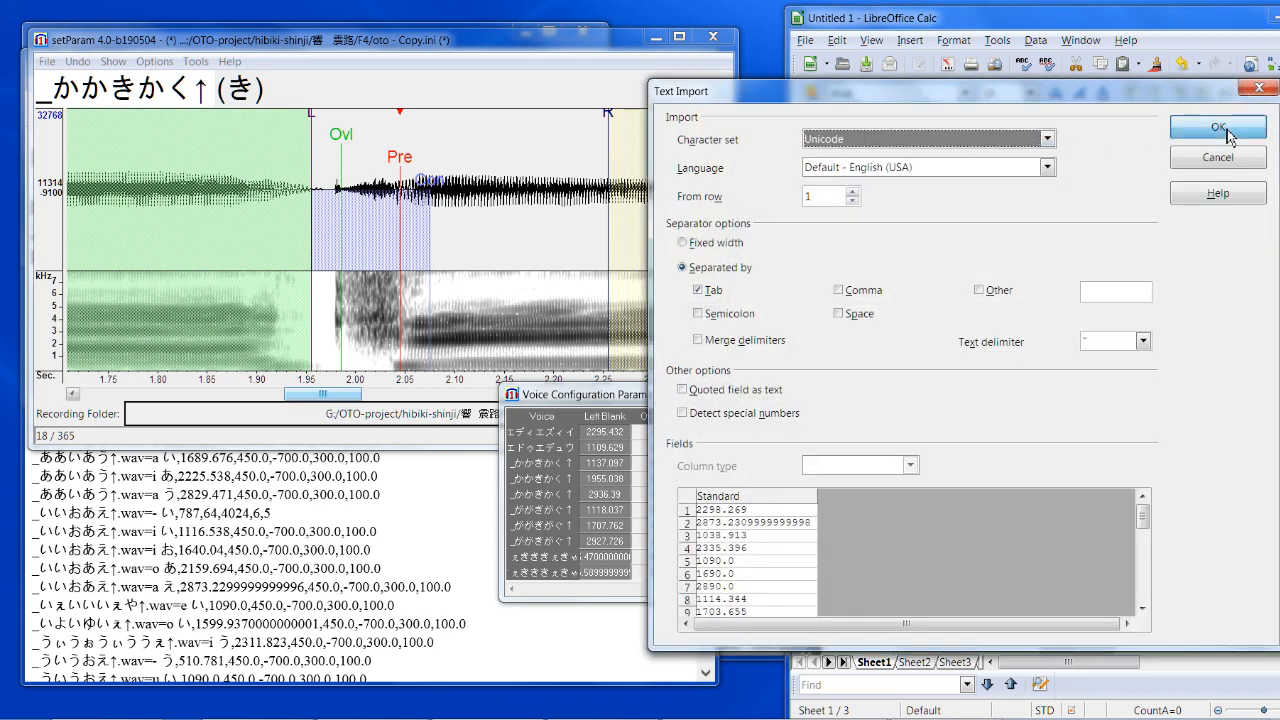
Step: Enter the offset formula =D1-205.12 in cell E1
click(1176, 162)
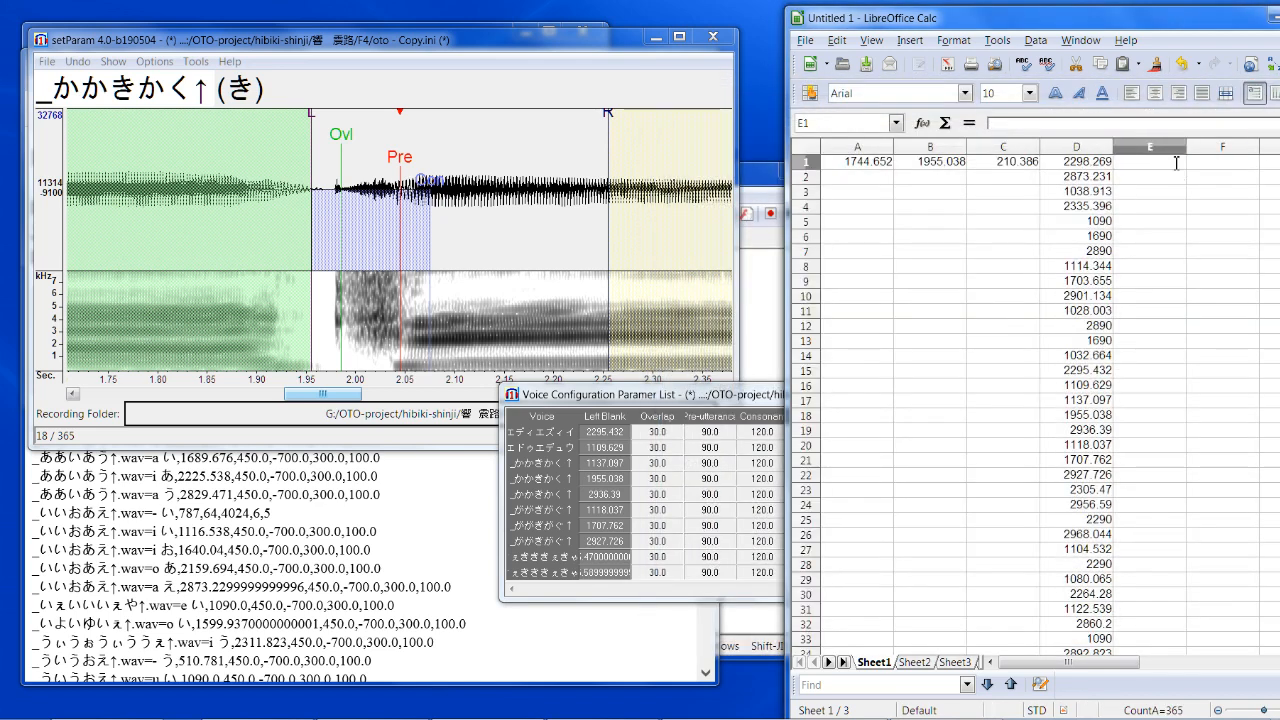
text(-20)
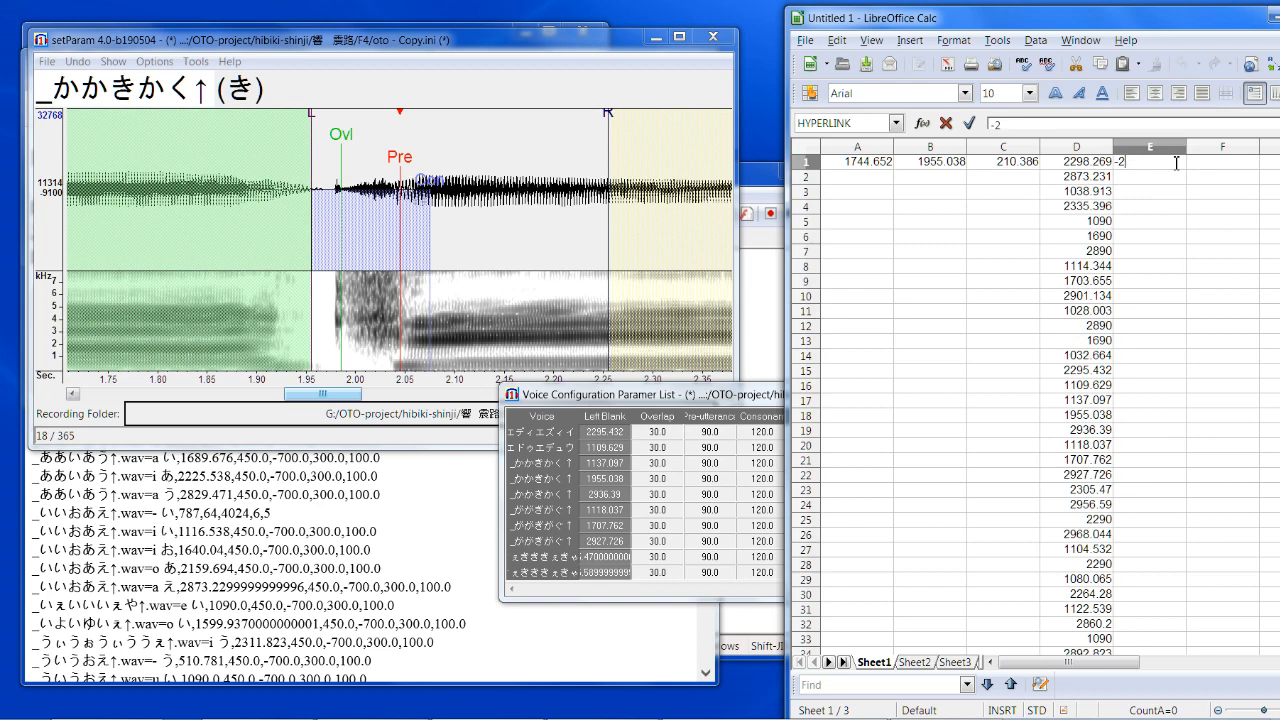
key(BackSpace)
key(BackSpace)
text(=)
click(1105, 166)
text(-)
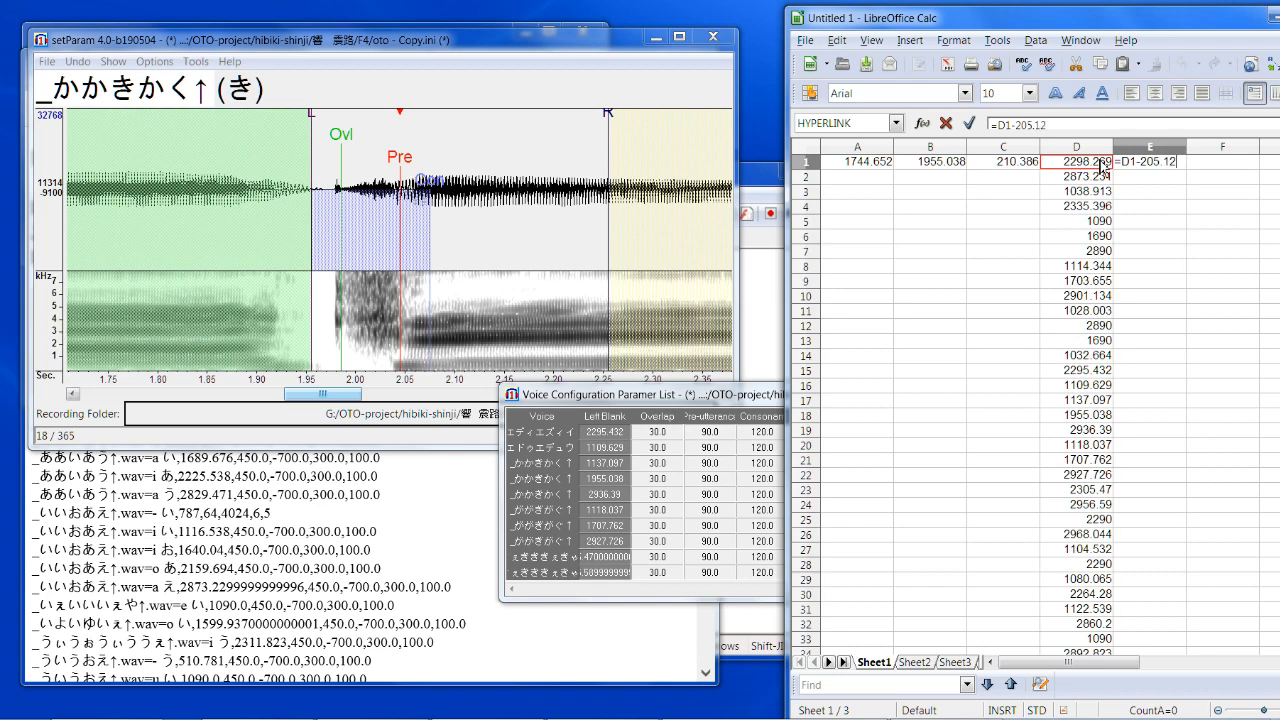
key(Return)
click(1178, 168)
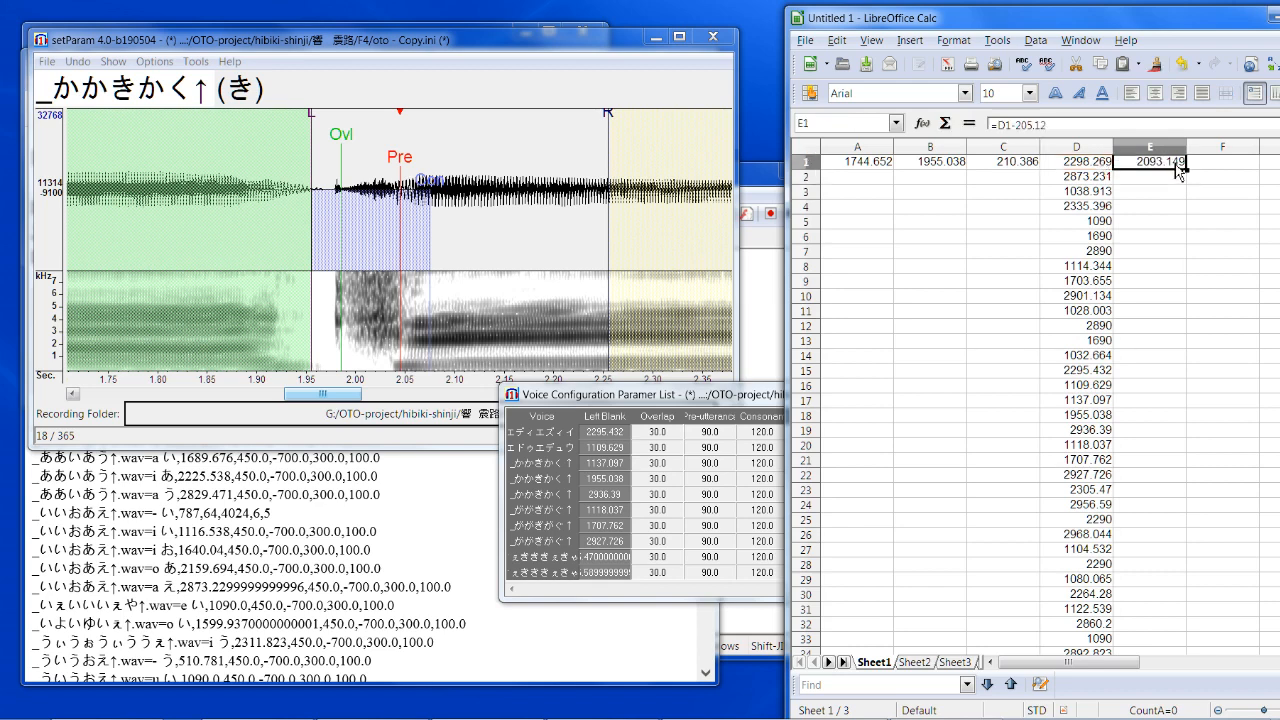
Step: Extend the subtraction formula down to E124 and copy the results into the left blank values of the setParam list
drag(1187, 173, 1165, 395)
key(ctrl+c)
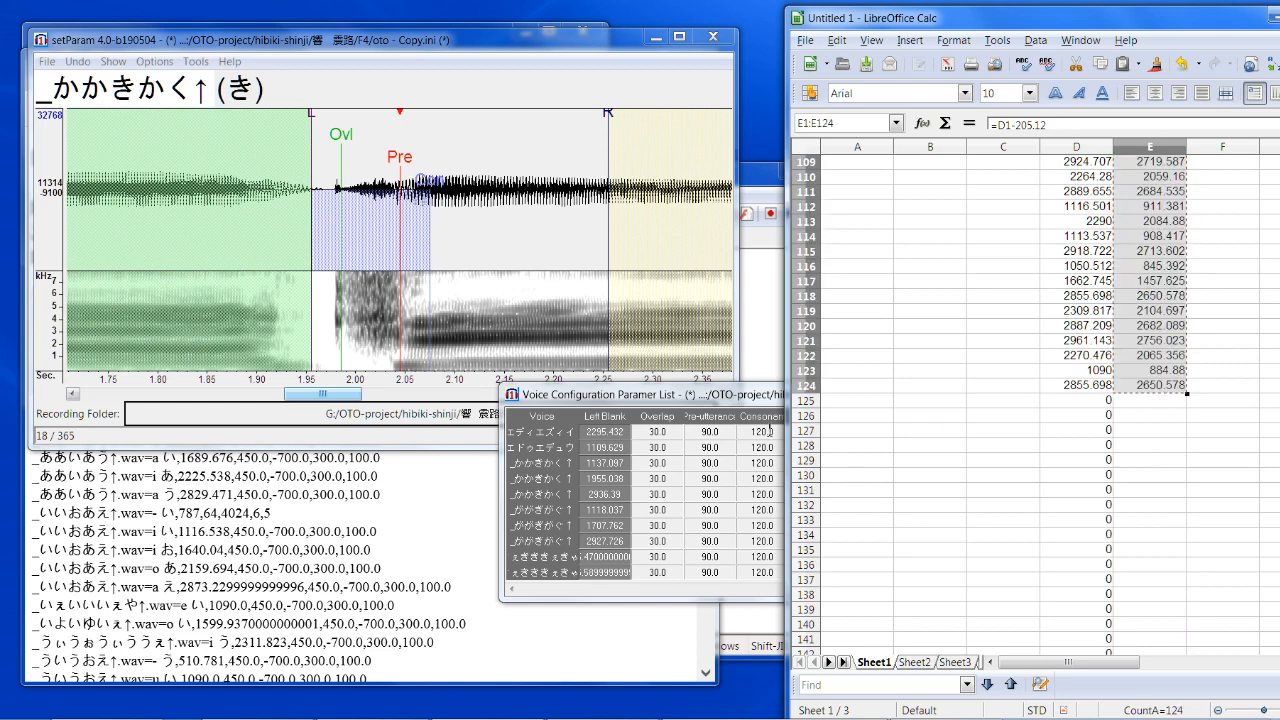
click(662, 396)
scroll(637, 425, up, 5)
drag(958, 433, 958, 429)
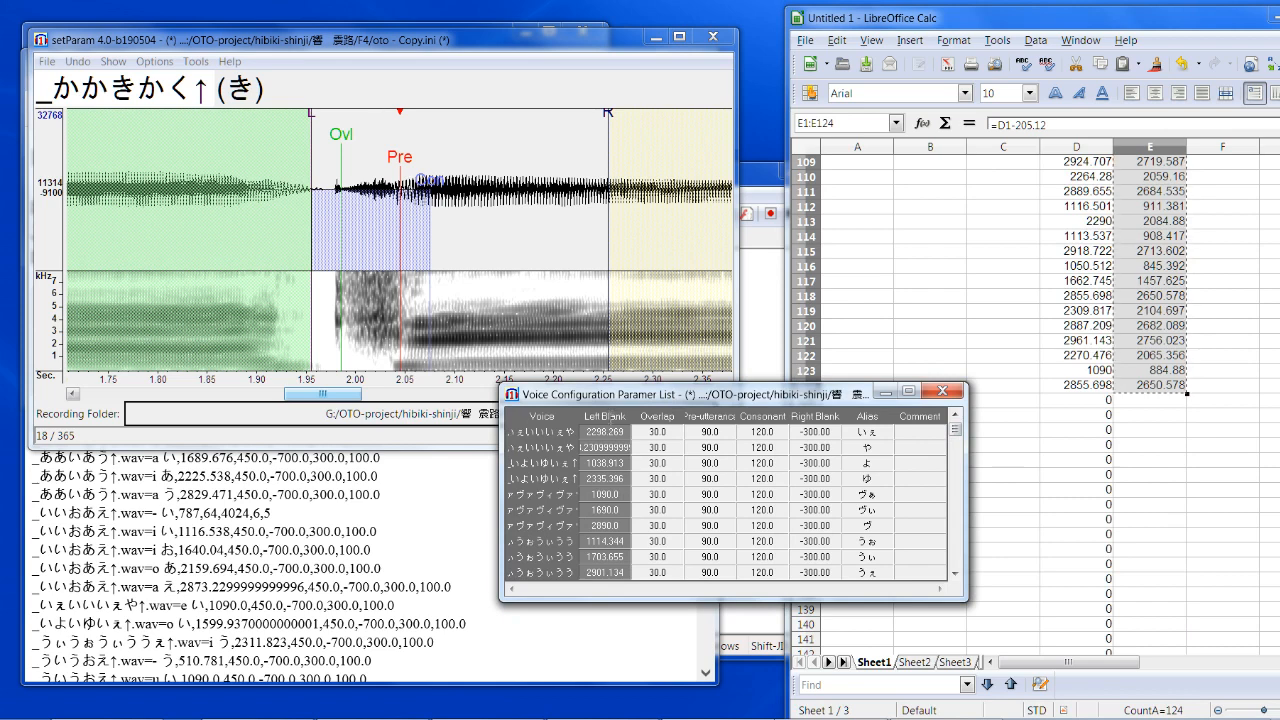
key(ctrl+v)
click(627, 412)
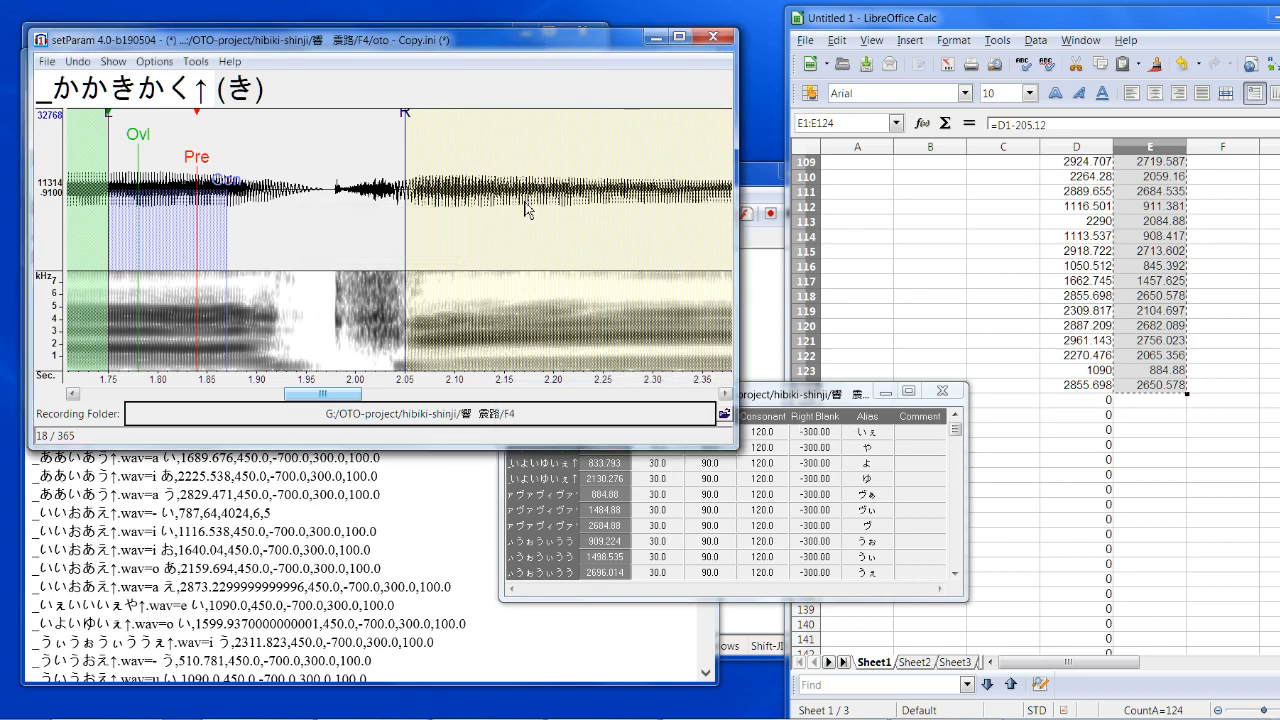
Step: Check the shifted markers on the neighbouring entries in setParam and undo the left blank replacement
scroll(527, 209, down, 1)
scroll(528, 210, up, 2)
scroll(527, 208, up, 2)
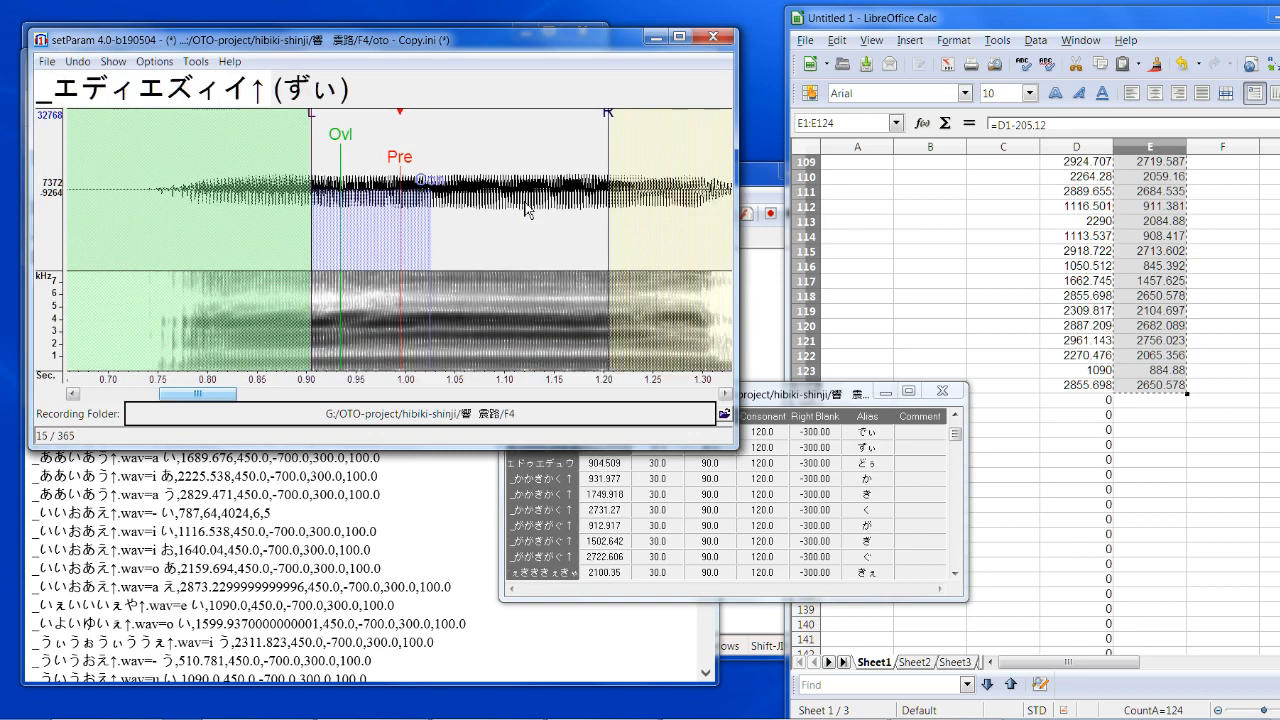
scroll(528, 209, down, 3)
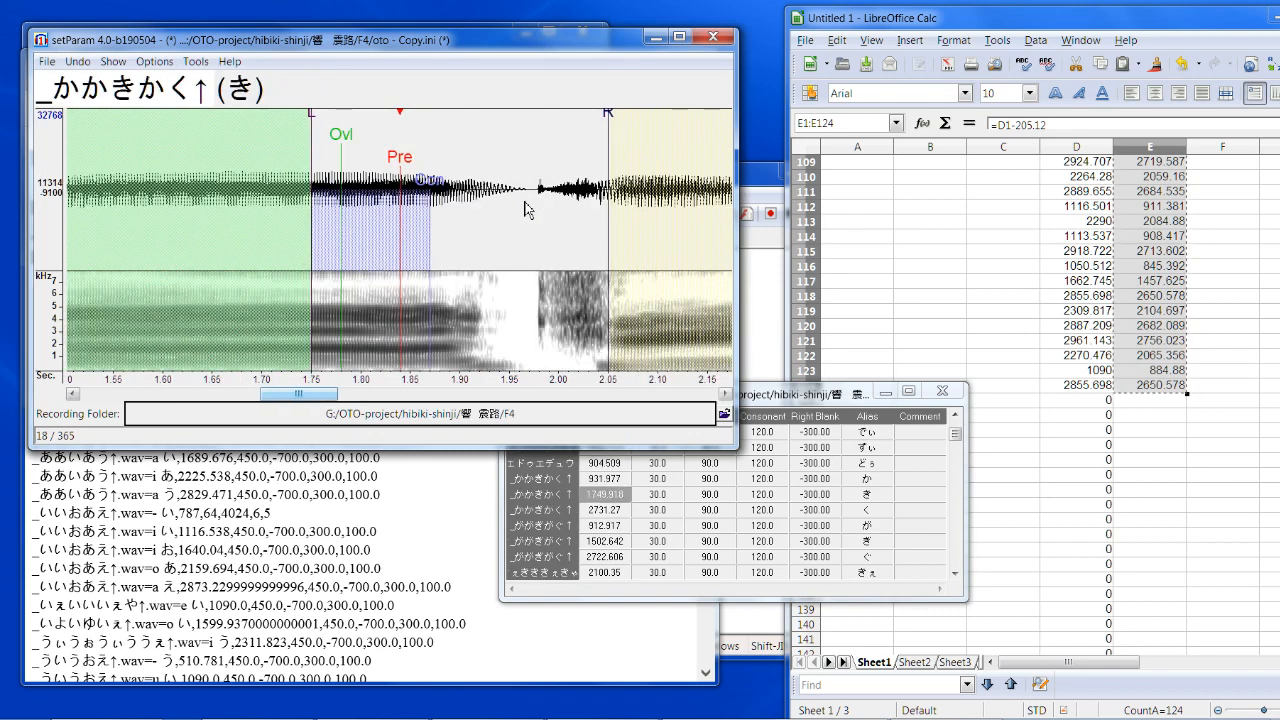
scroll(527, 209, down, 1)
scroll(527, 209, down, 1)
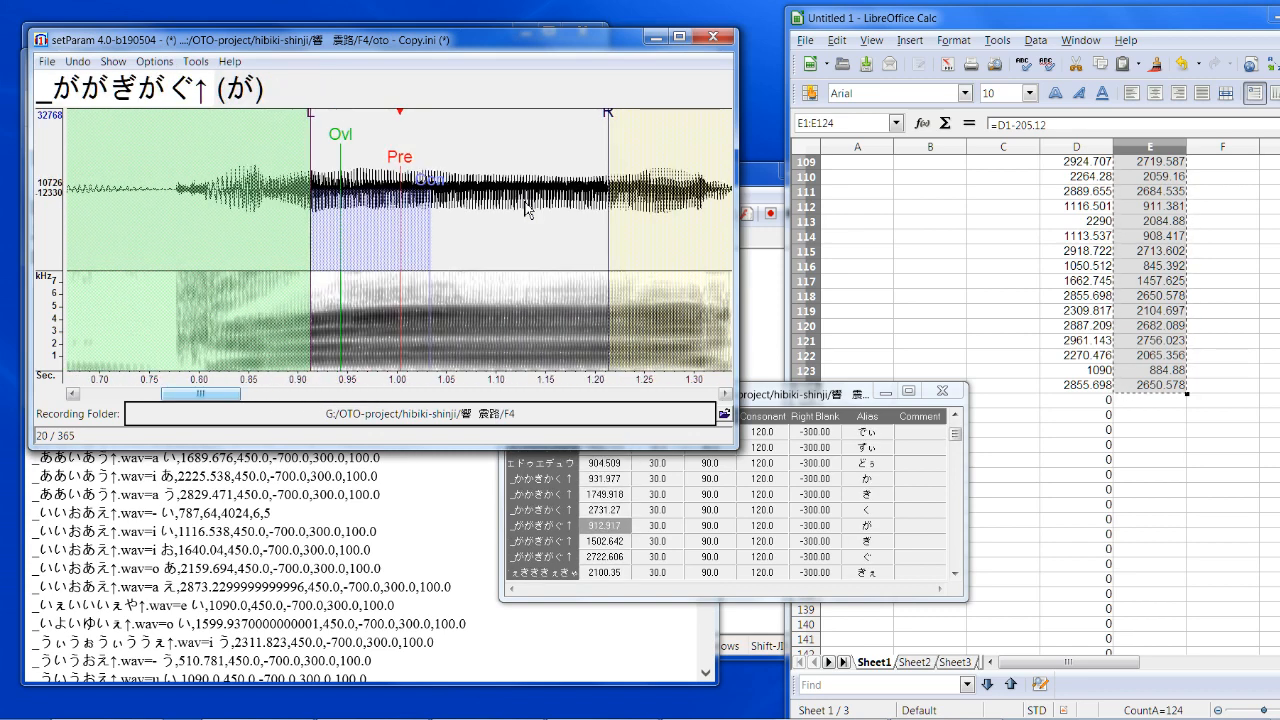
click(1150, 251)
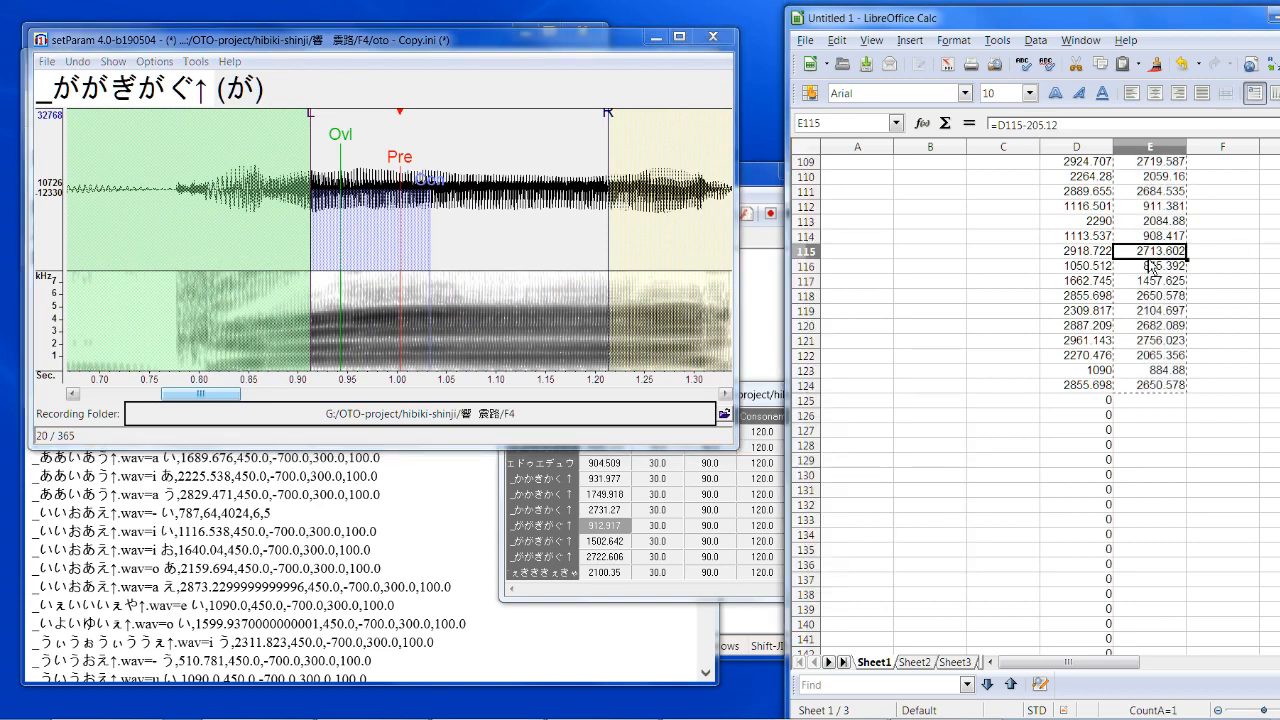
click(745, 393)
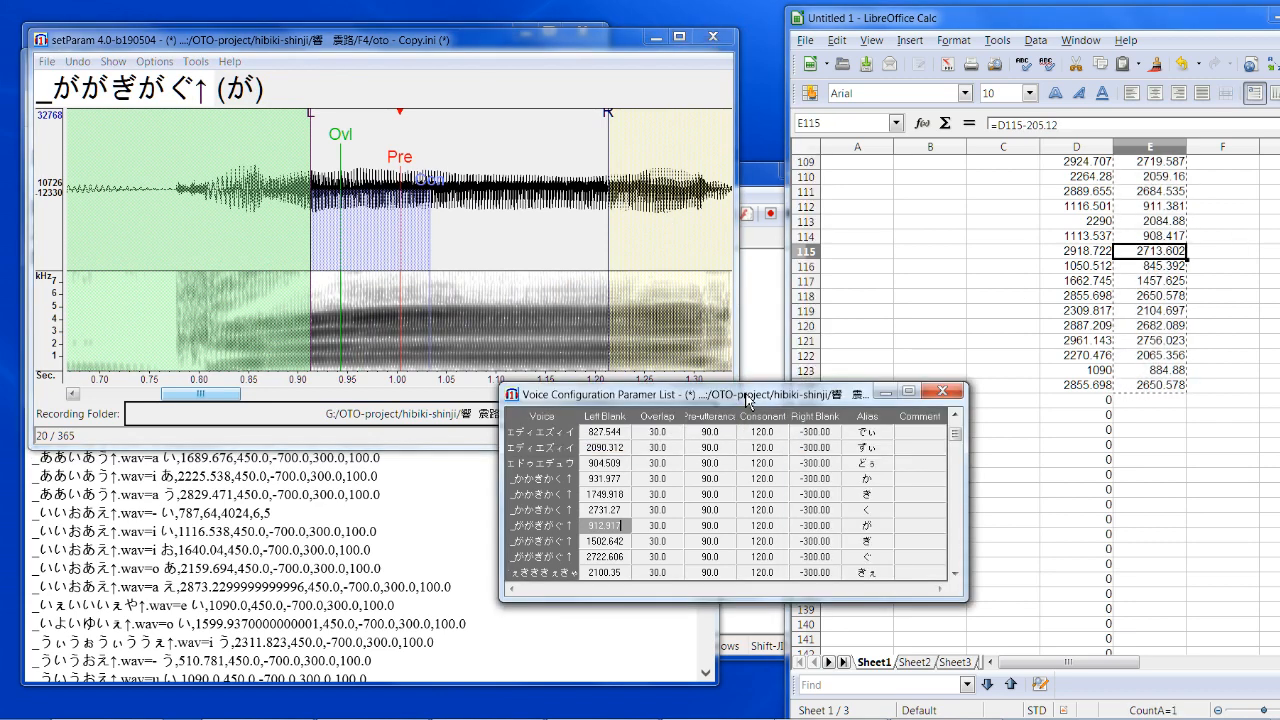
key(ctrl+z)
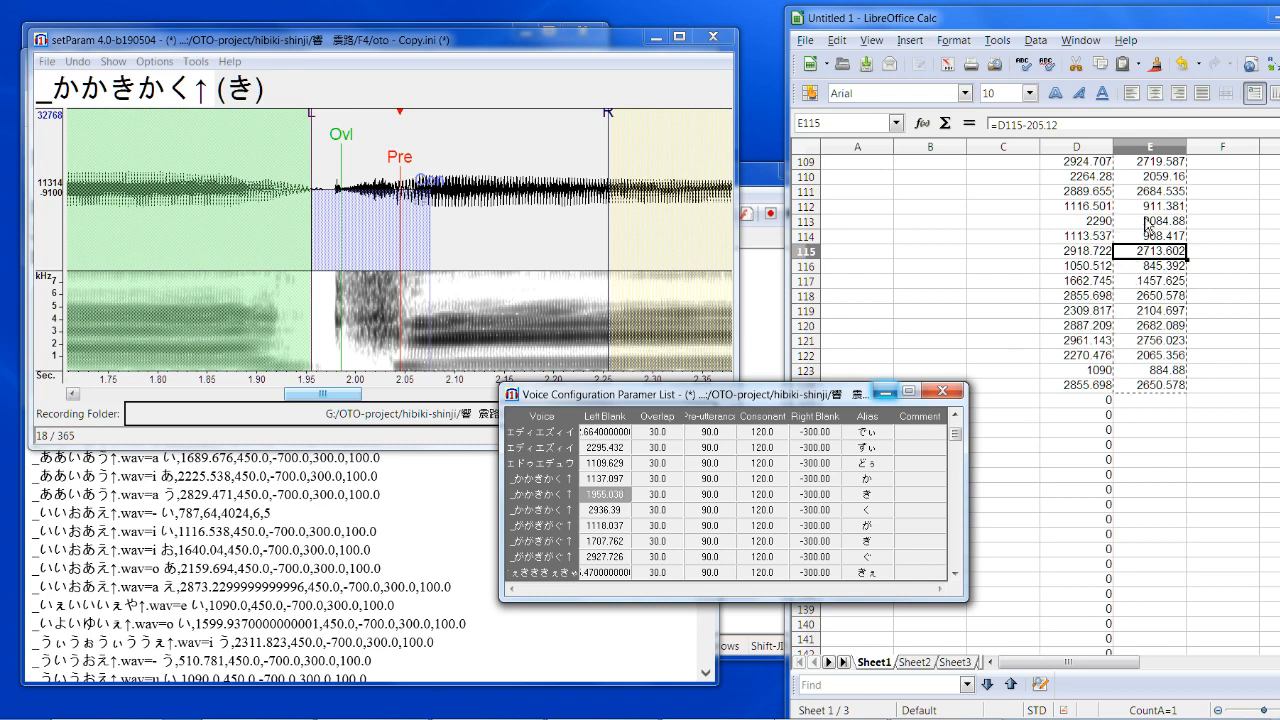
Step: Change the formula in E1 to =D1+205.12 and extend it down to E124
click(1228, 445)
middle_click(1228, 445)
scroll(1228, 445, up, 4)
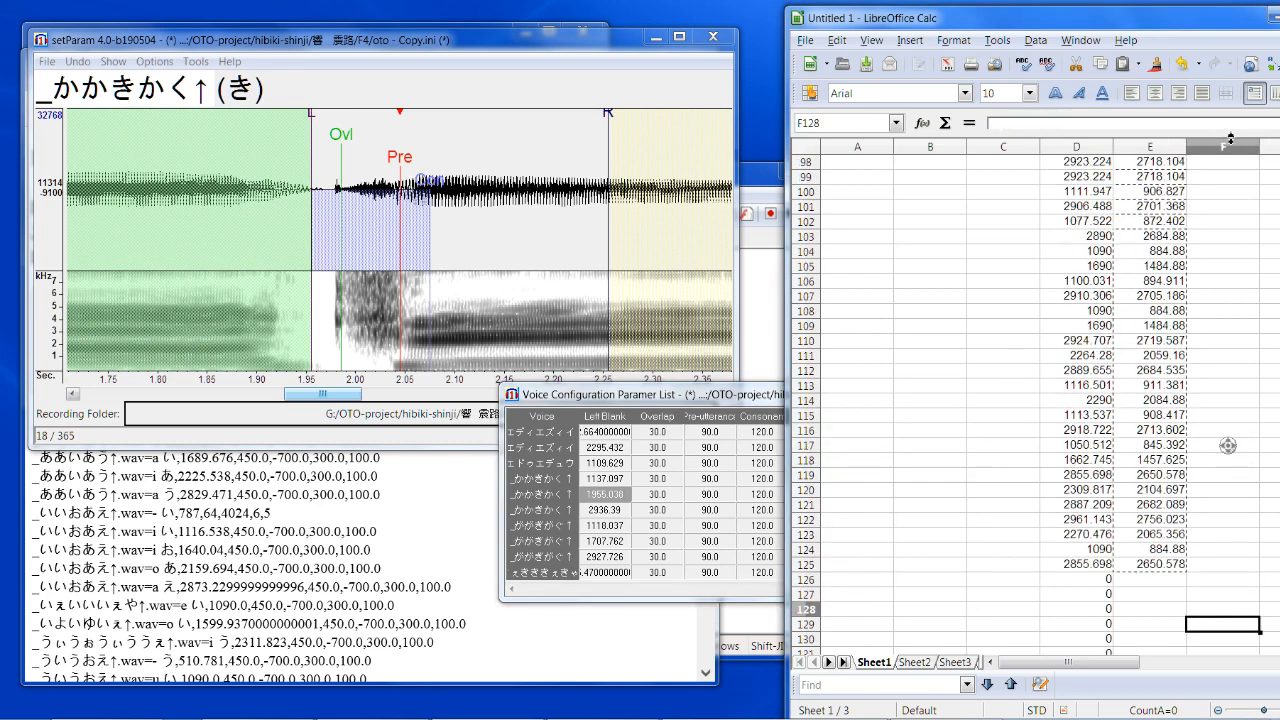
click(1148, 165)
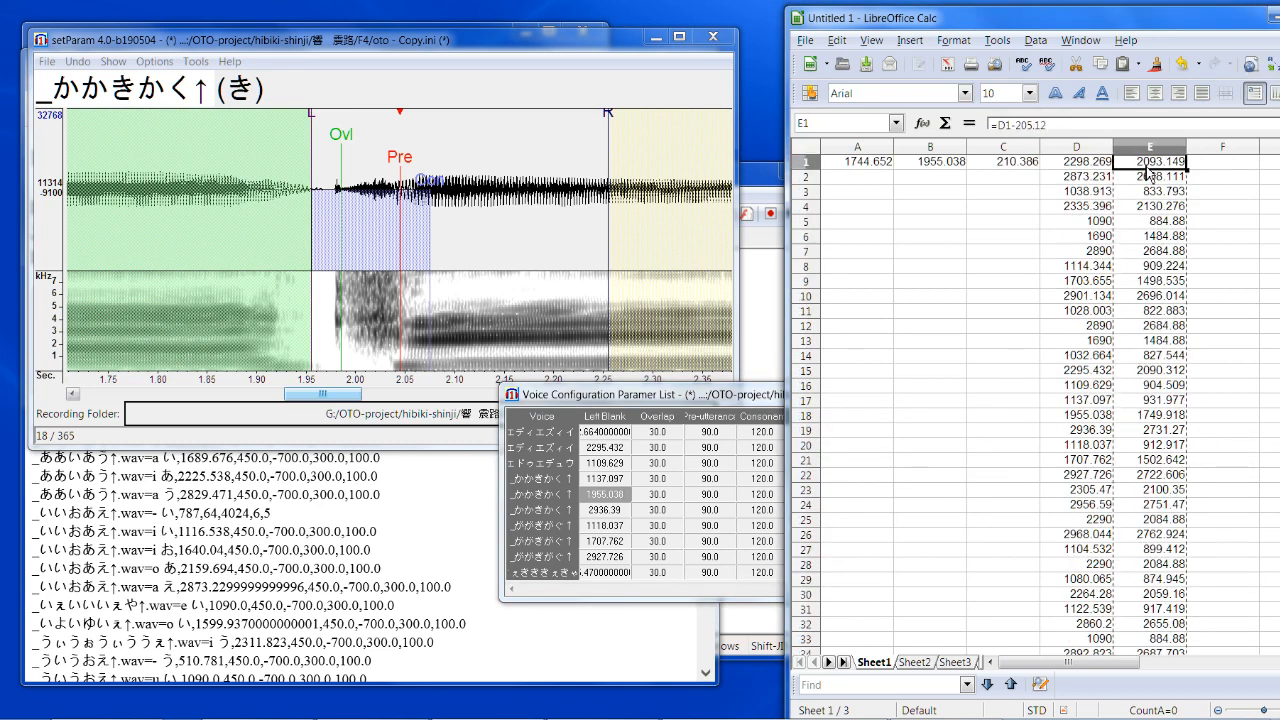
double_click(1152, 163)
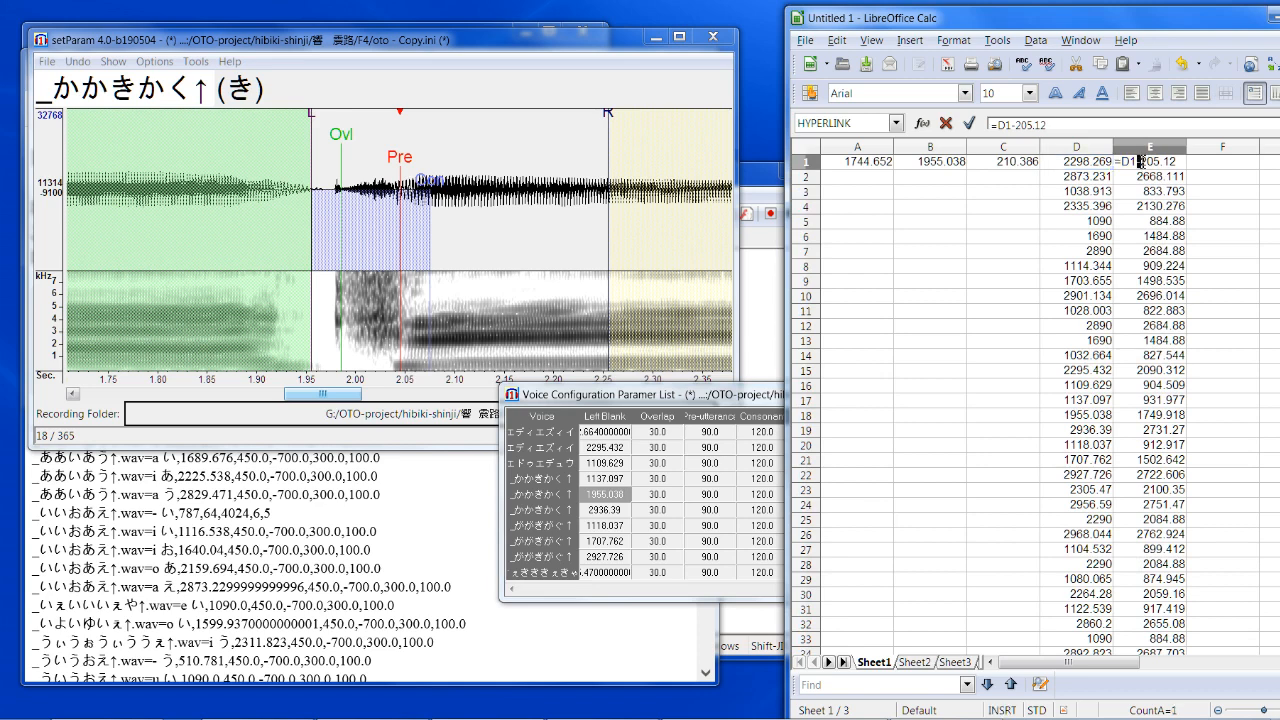
text(+)
key(Return)
click(1142, 164)
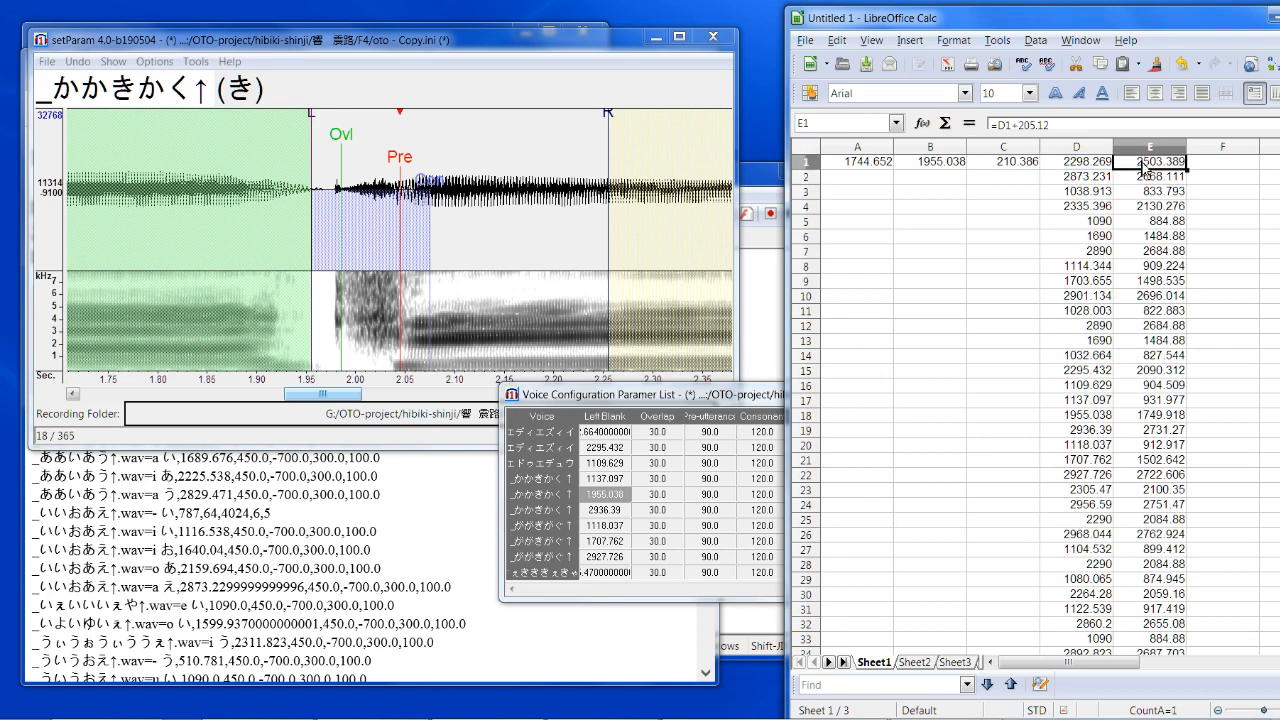
drag(1188, 172, 1187, 259)
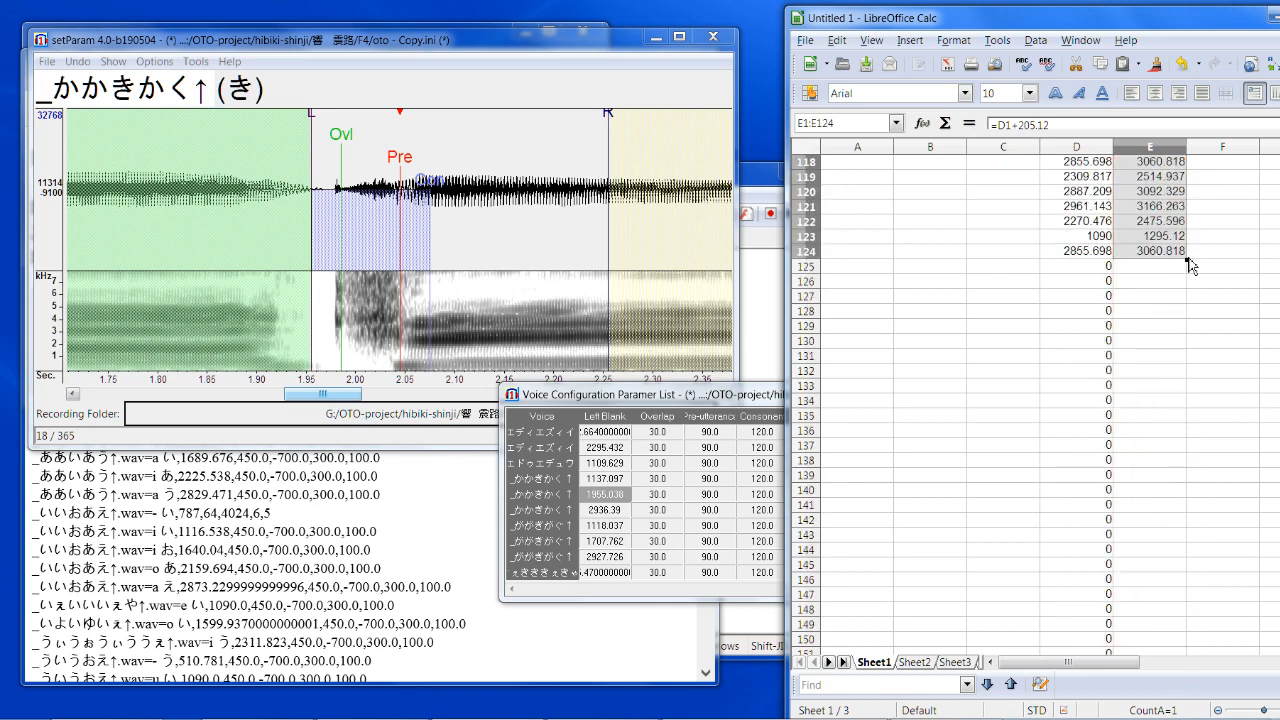
Step: Replace the left blank values in the setParam list with the results from E1:E124
click(634, 397)
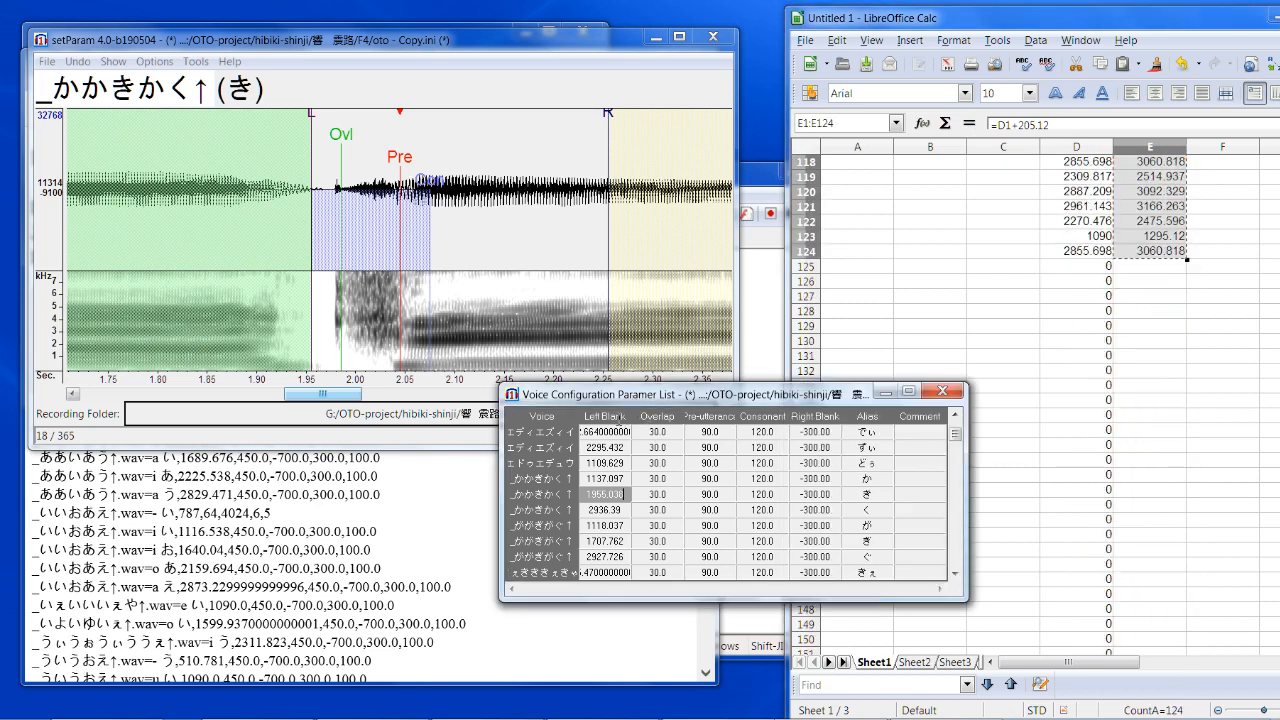
click(617, 418)
key(ctrl+v)
click(628, 412)
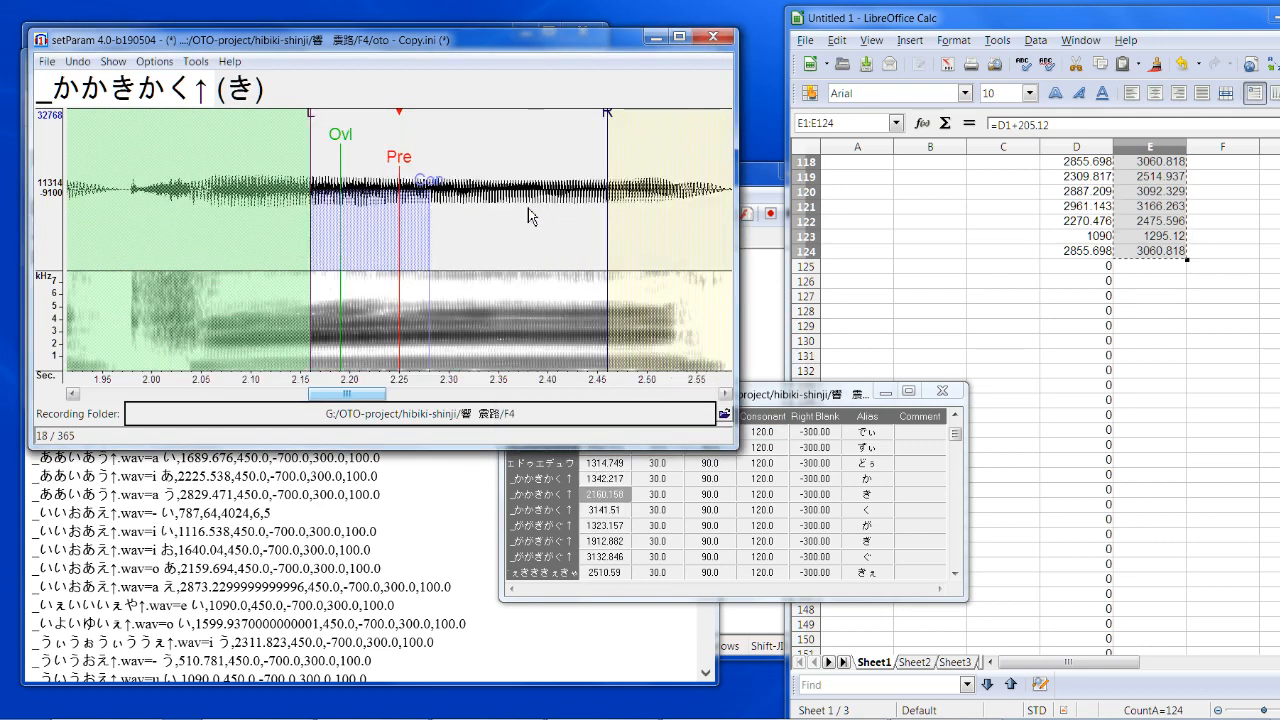
Step: Examine the marker positions of each entry from き of _かかきかく↑ to こ of _きこきくけ↑
key(Down)
key(Down)
key(Down)
key(Down)
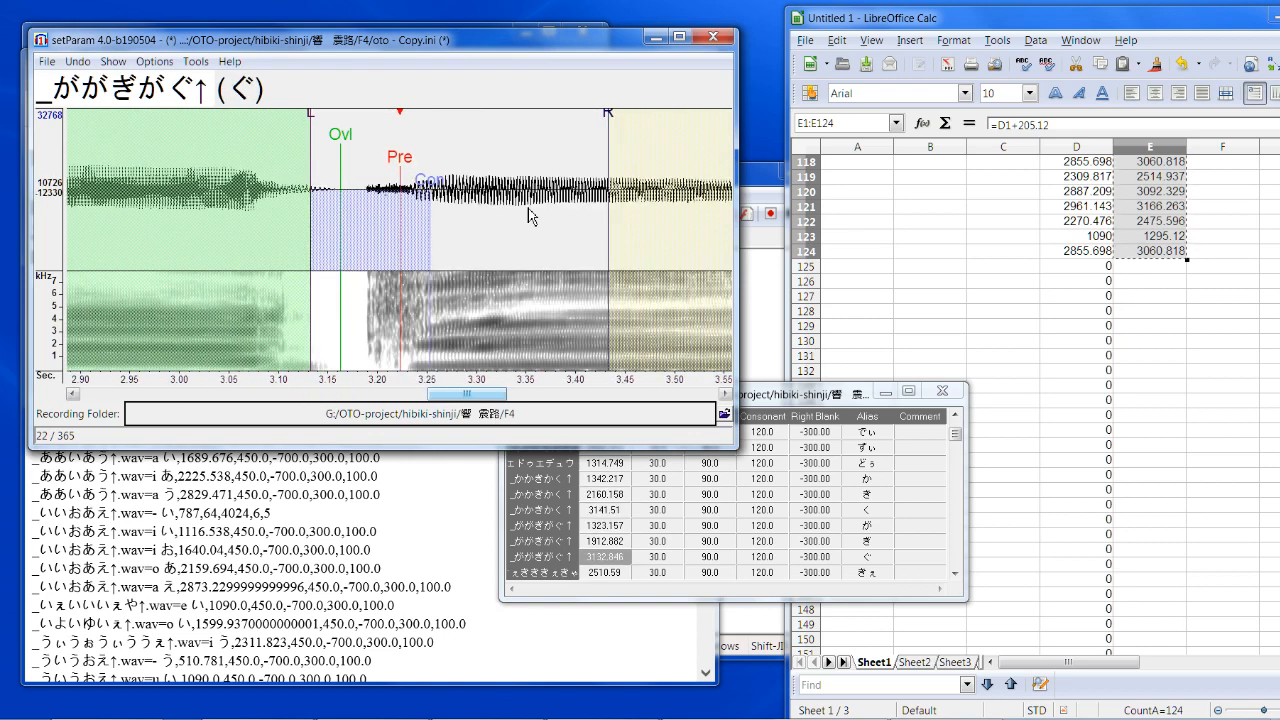
key(Down)
key(Down)
key(Down)
key(Down)
key(Down)
key(Down)
key(Down)
key(Down)
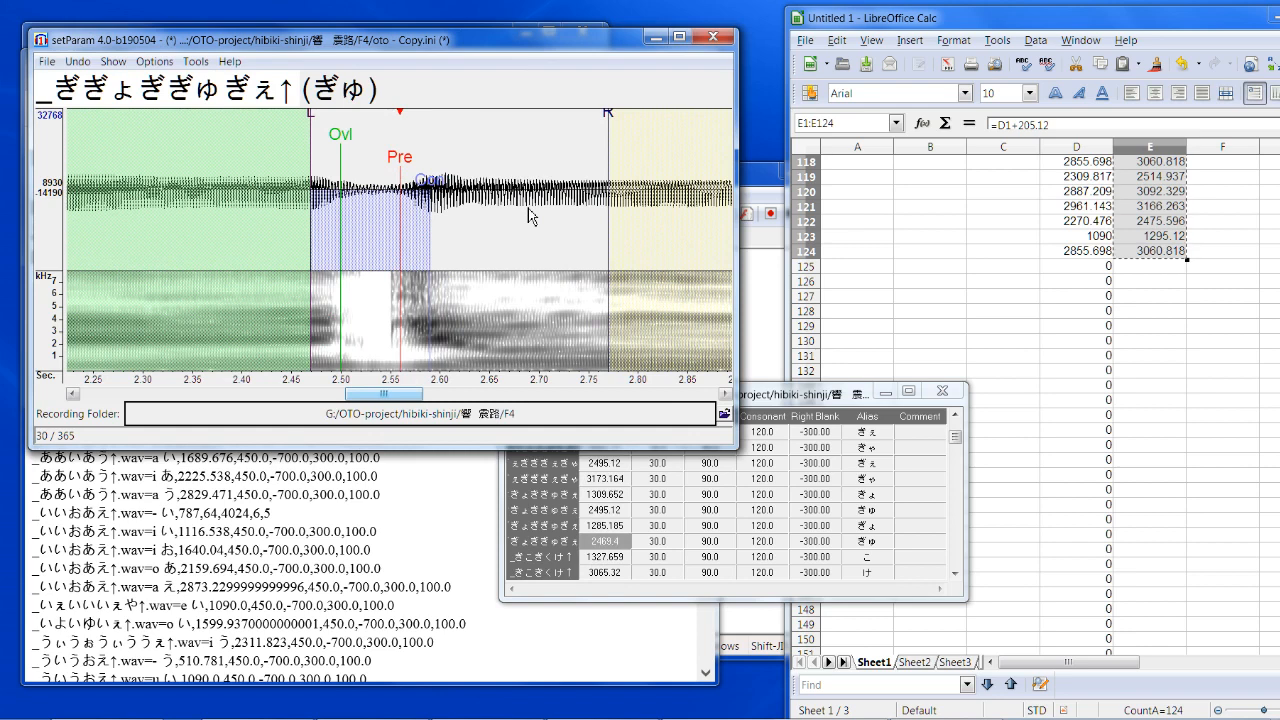
key(Down)
Step: Shift the こ markers of _きこきくけ↑ to a left blank of 1321.156
drag(957, 436, 958, 423)
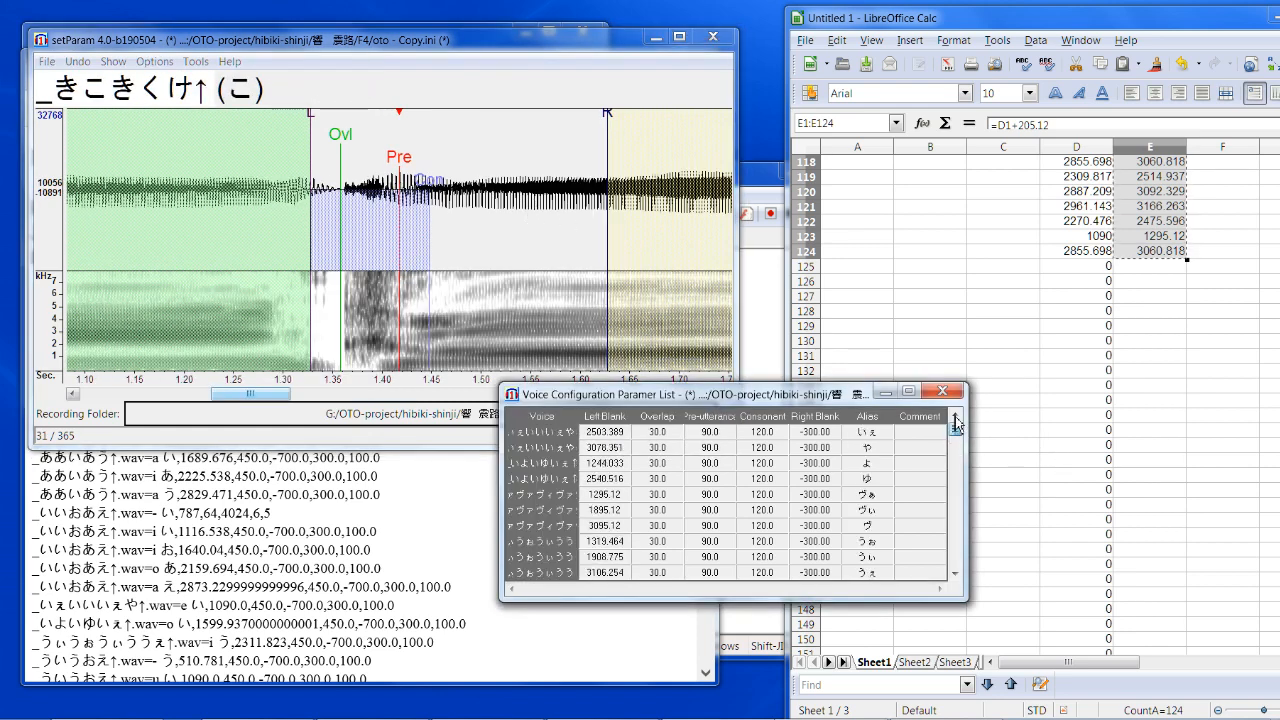
mouse_move(262, 398)
mouse_down()
mouse_move(300, 398)
mouse_move(271, 398)
mouse_up()
drag(321, 156, 314, 160)
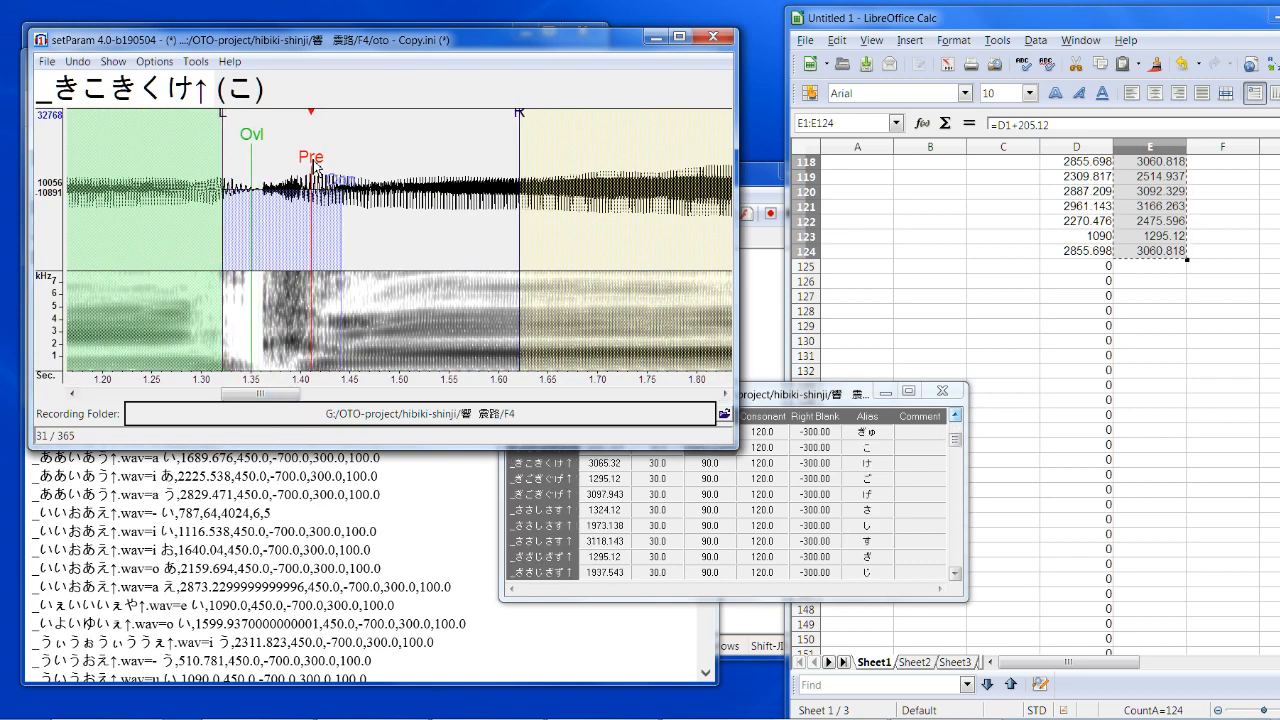
click(566, 346)
Step: Set the right blank to -450.00 for the ぎゅ entry and apply that value to all entries
click(836, 512)
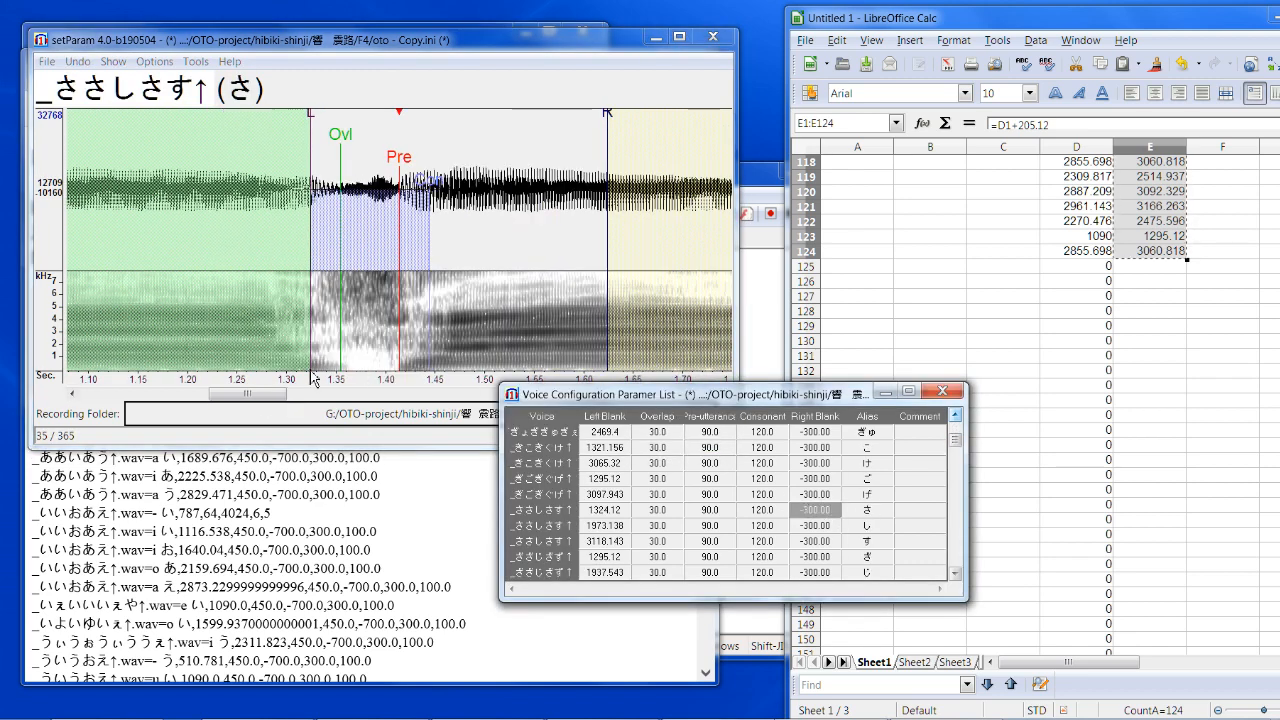
key(Down)
key(Down)
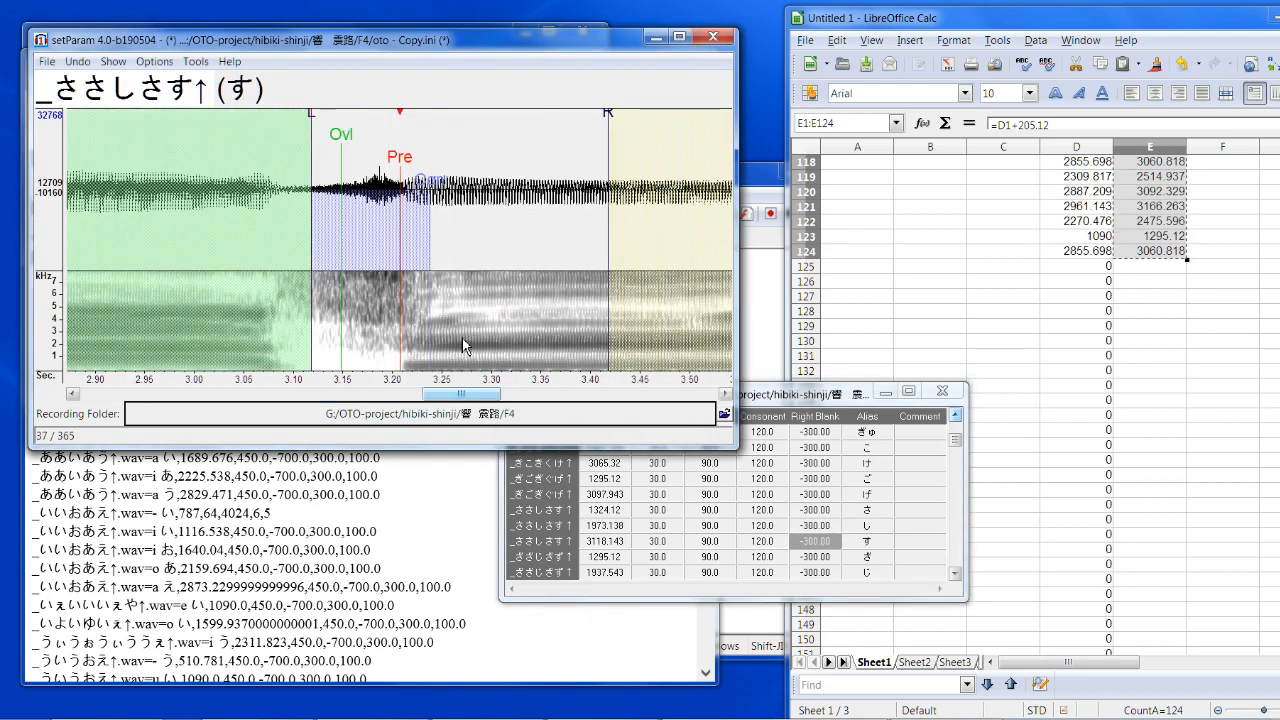
key(Down)
click(832, 434)
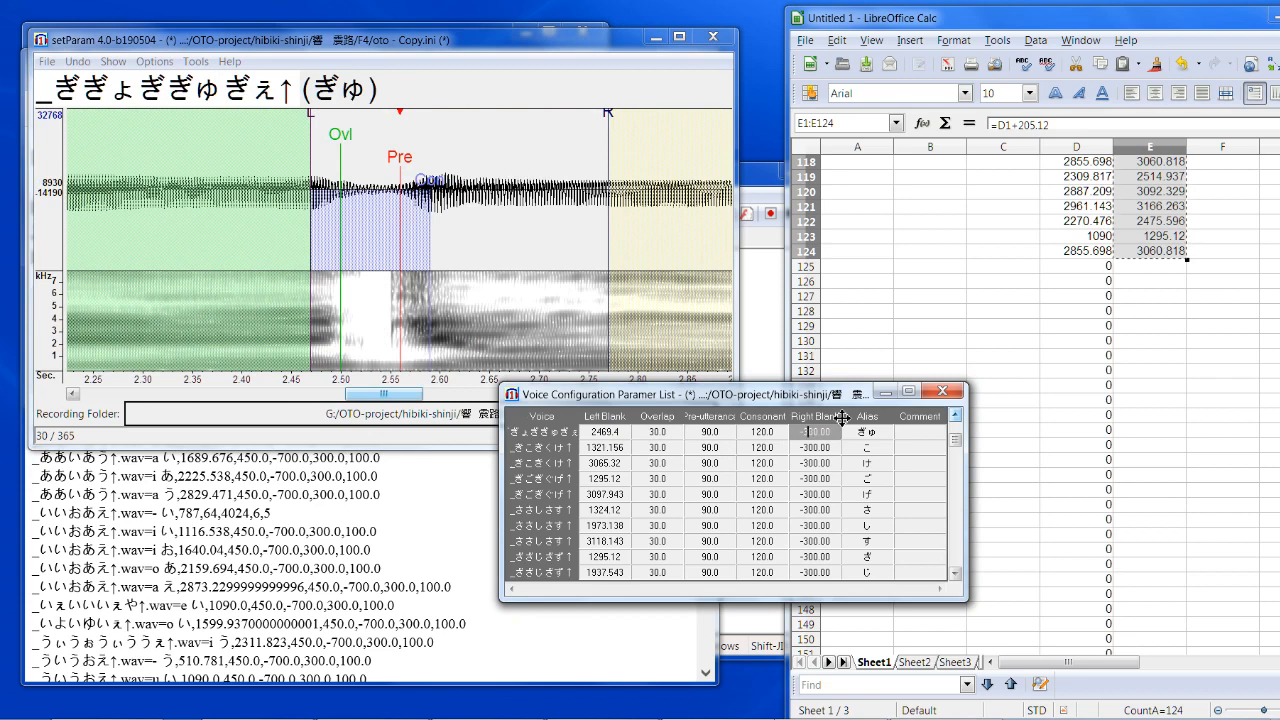
key(BackSpace)
key(BackSpace)
key(BackSpace)
text(450)
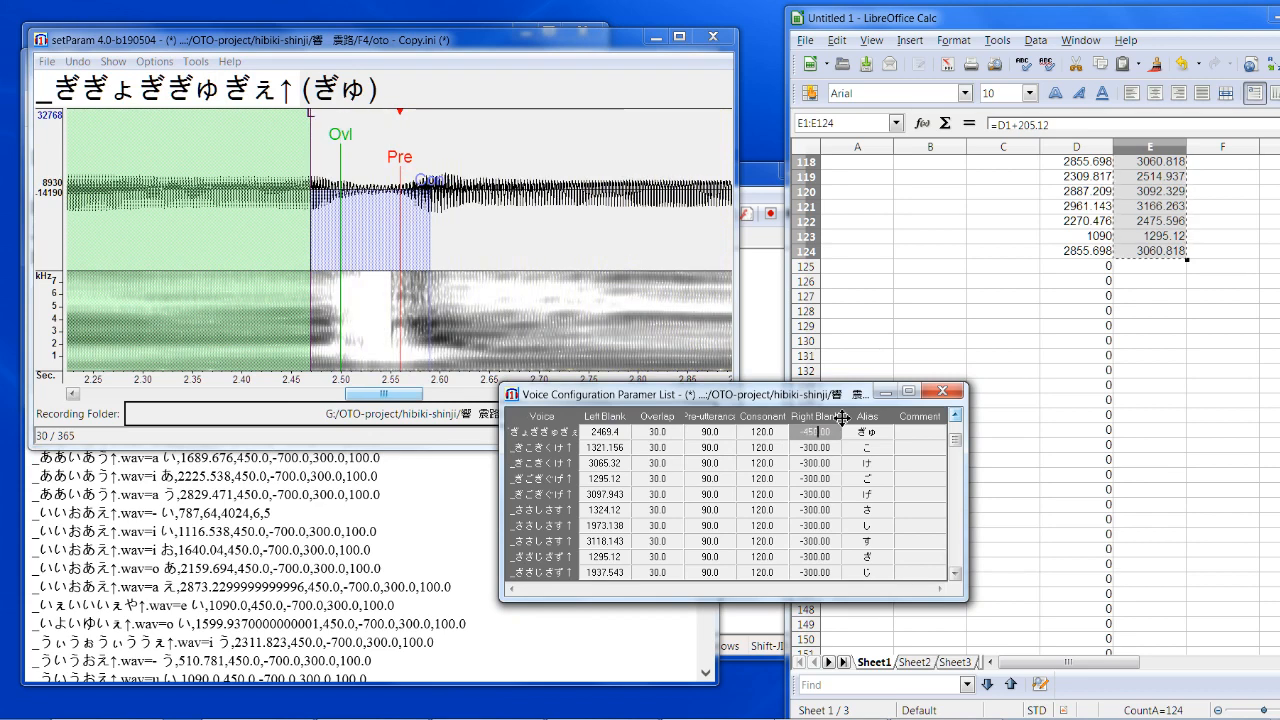
click(827, 417)
key(ctrl+d)
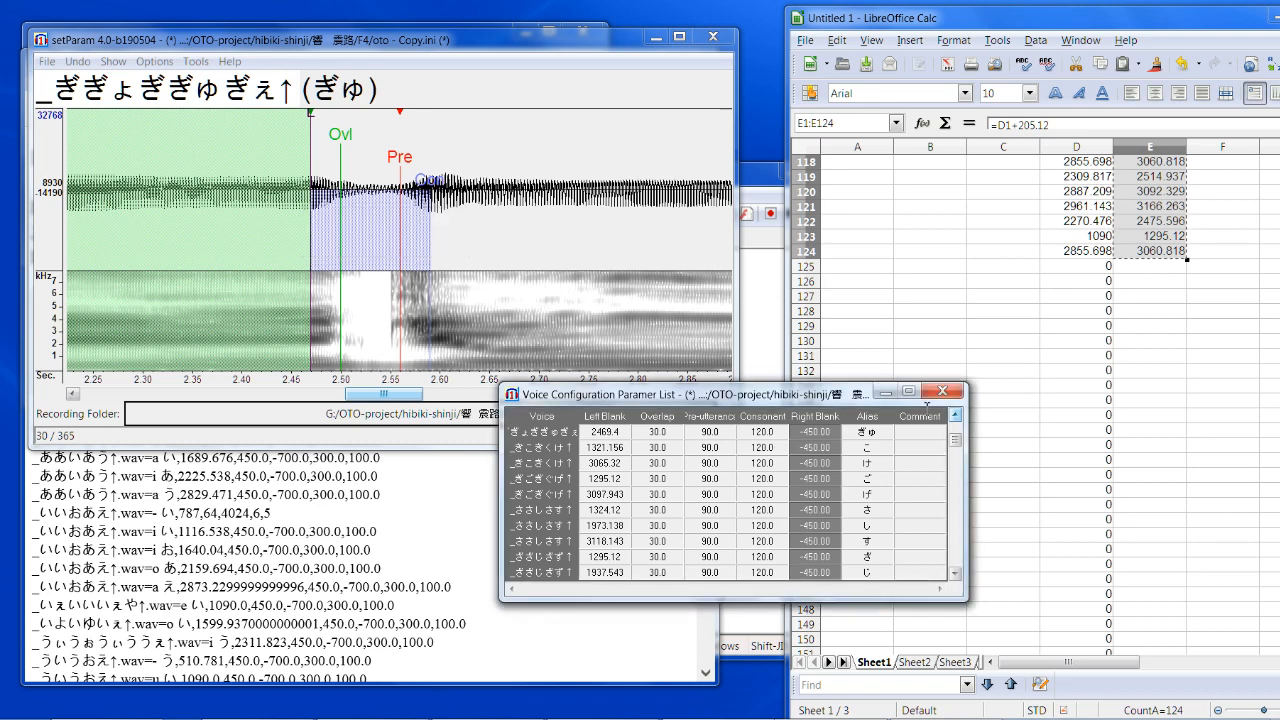
Step: Examine where the right blank falls in the こ entry of _きこきくけ↑ and the さ entry of _ささしさす↑
click(815, 447)
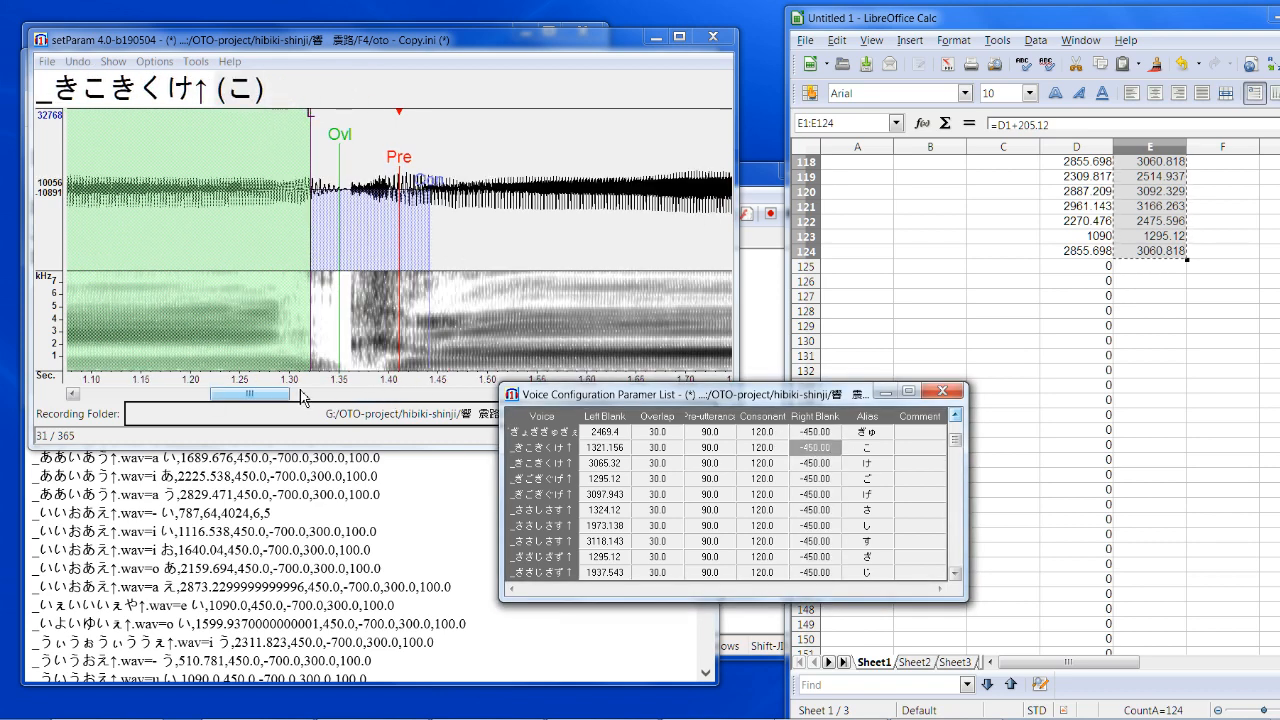
drag(267, 393, 295, 393)
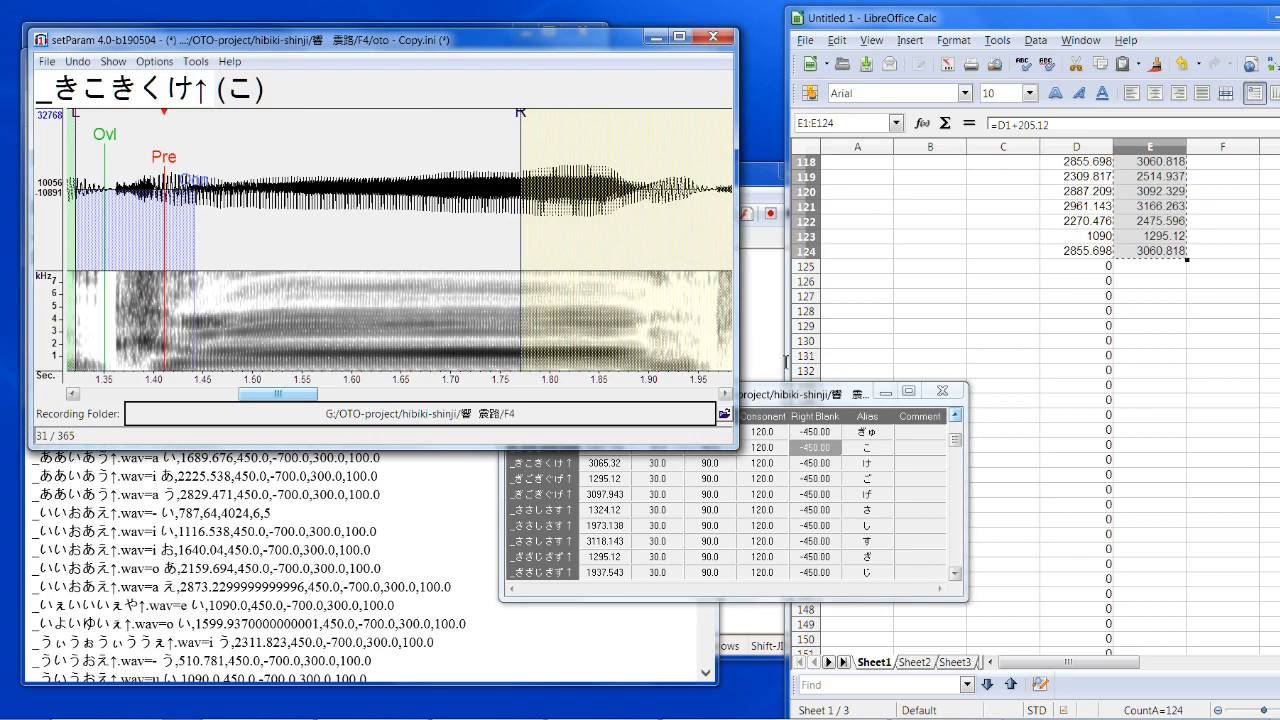
click(818, 507)
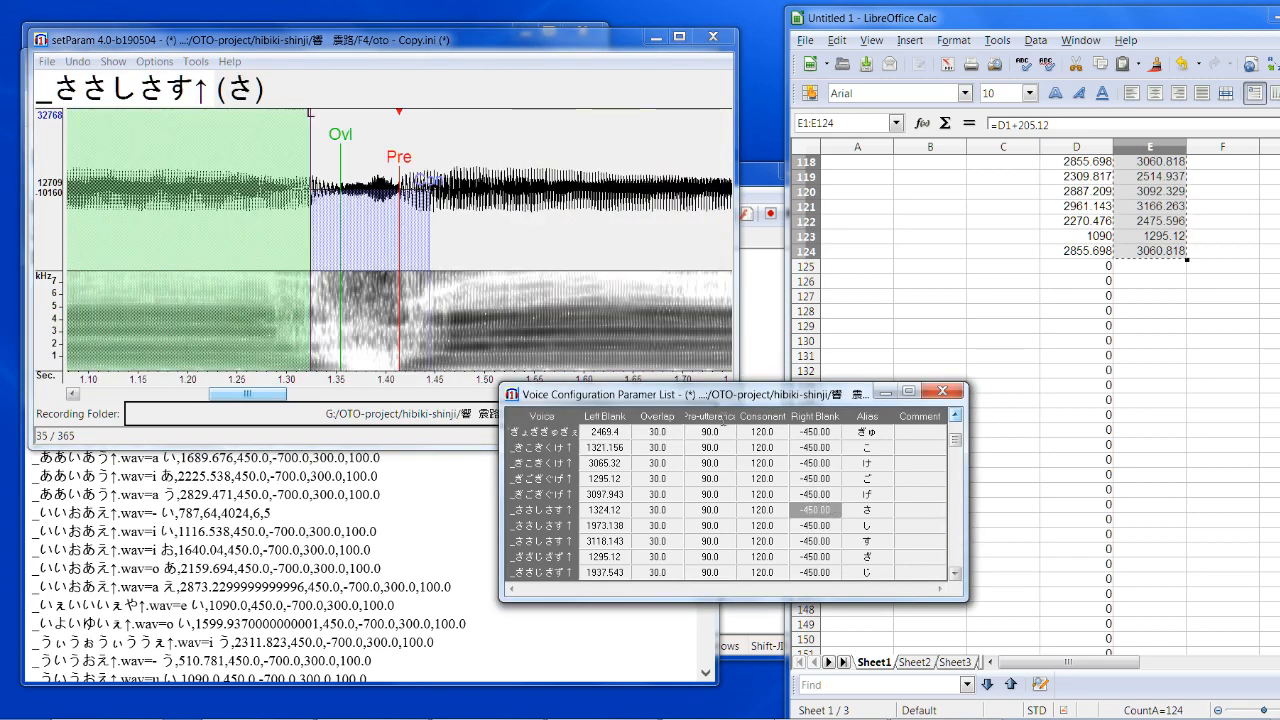
click(316, 395)
drag(307, 393, 315, 394)
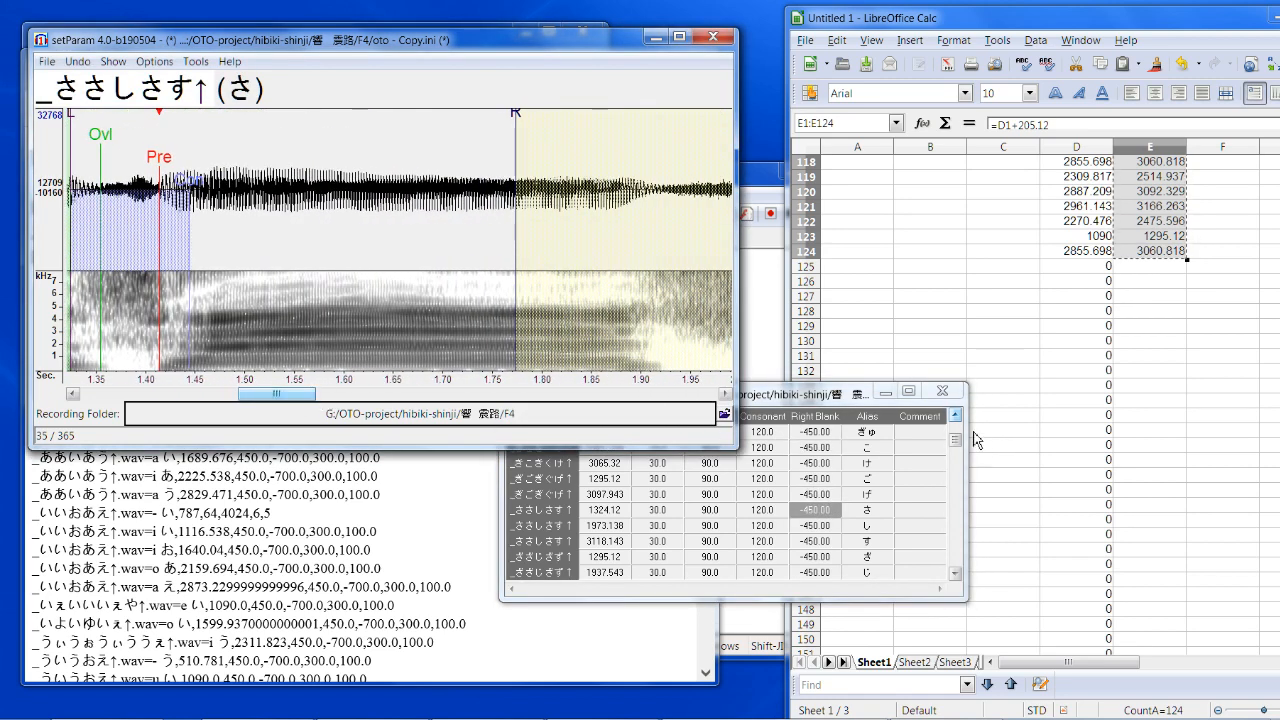
Step: Clear the left blank through right blank values of all entries without an alias, through the final entry u息 R
drag(959, 439, 986, 476)
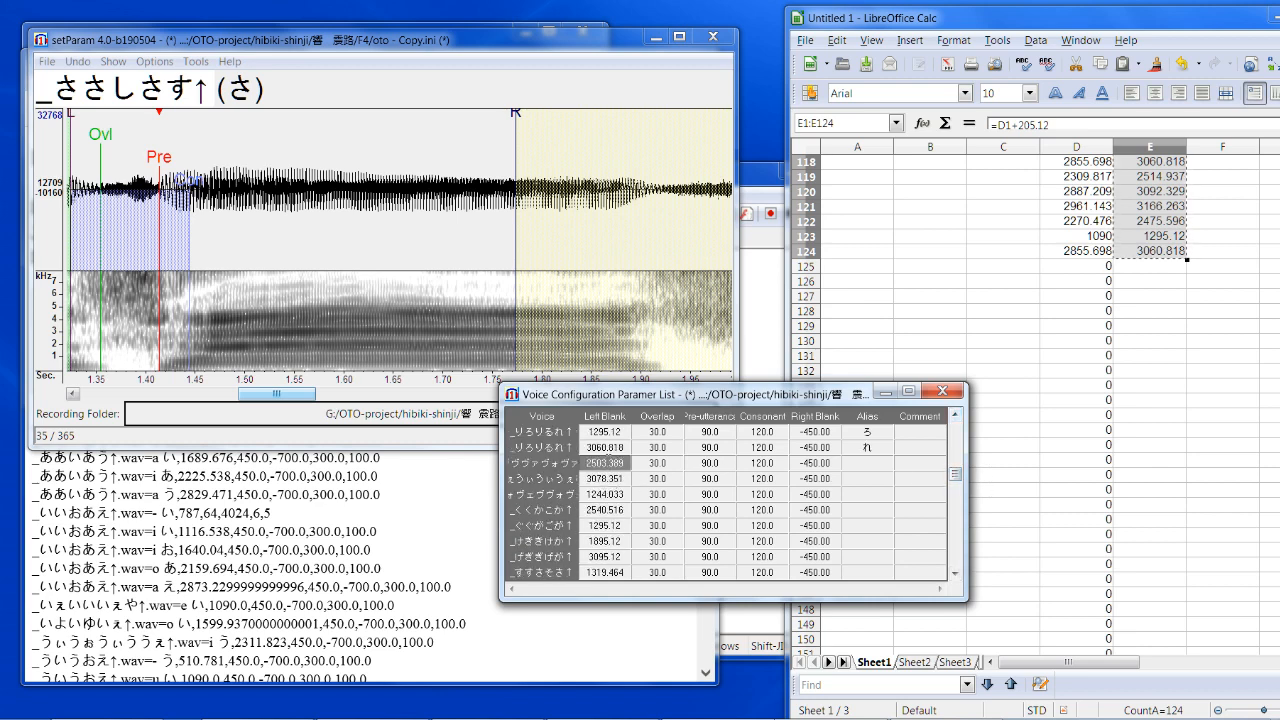
drag(606, 461, 834, 624)
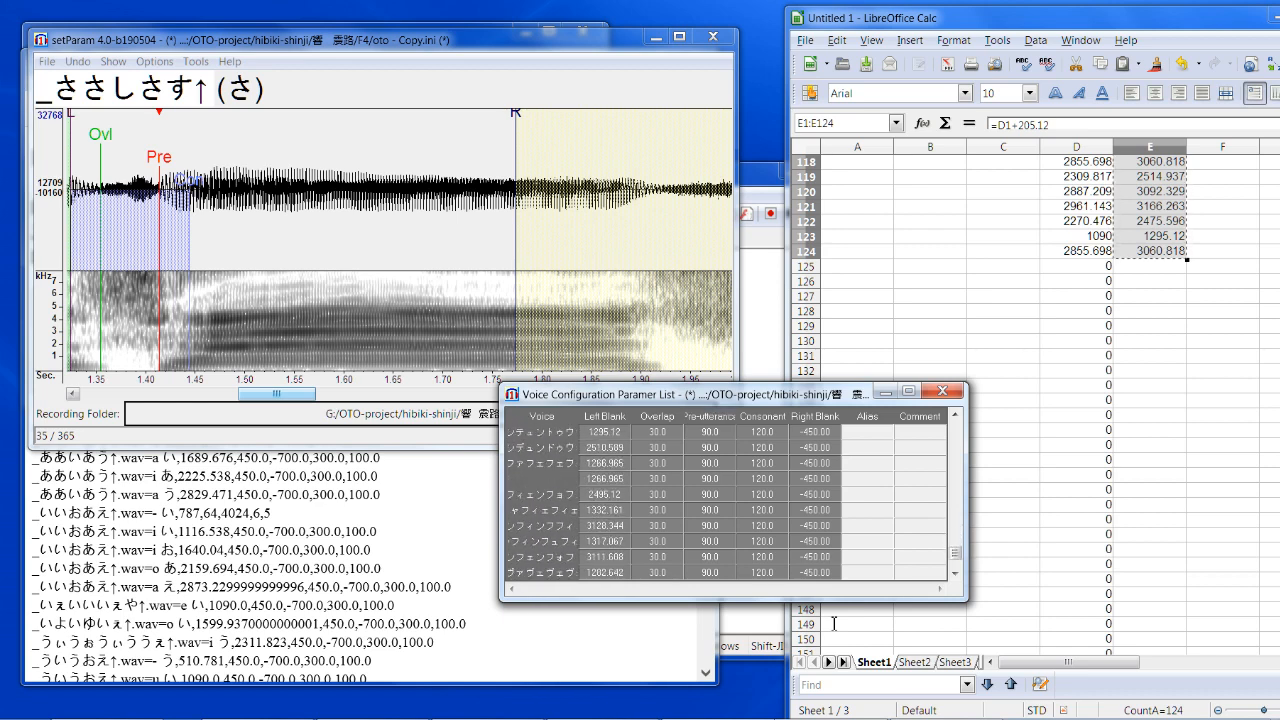
drag(833, 624, 833, 625)
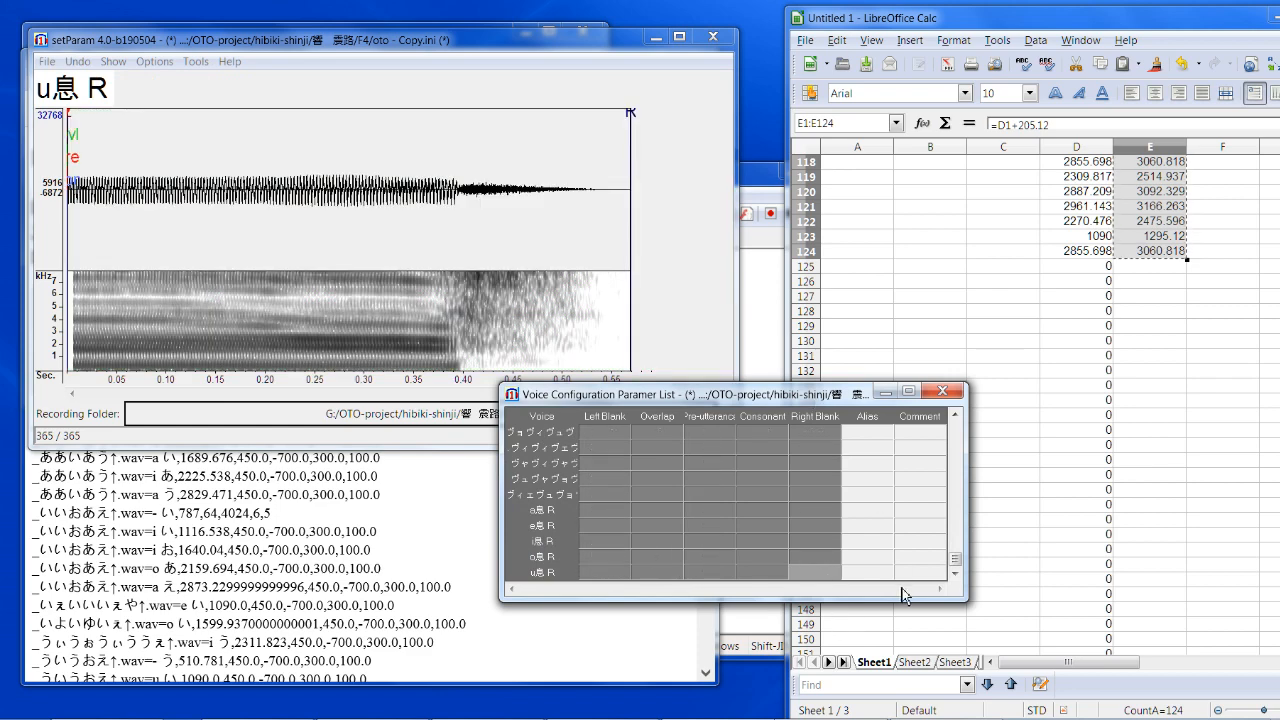
Step: Shift the いぇ and や markers of _いぇいいいぇや↑ to left blanks at about 2.53 s and 3.12 s
drag(961, 566, 953, 428)
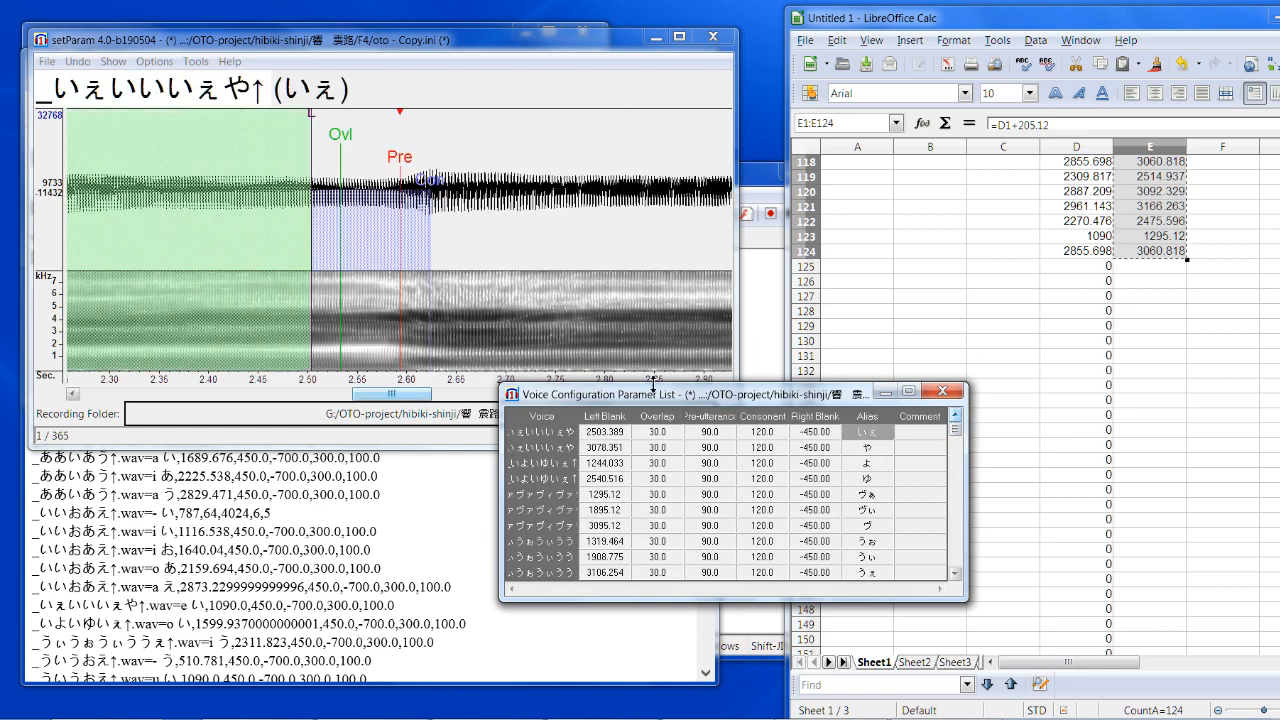
drag(399, 163, 430, 168)
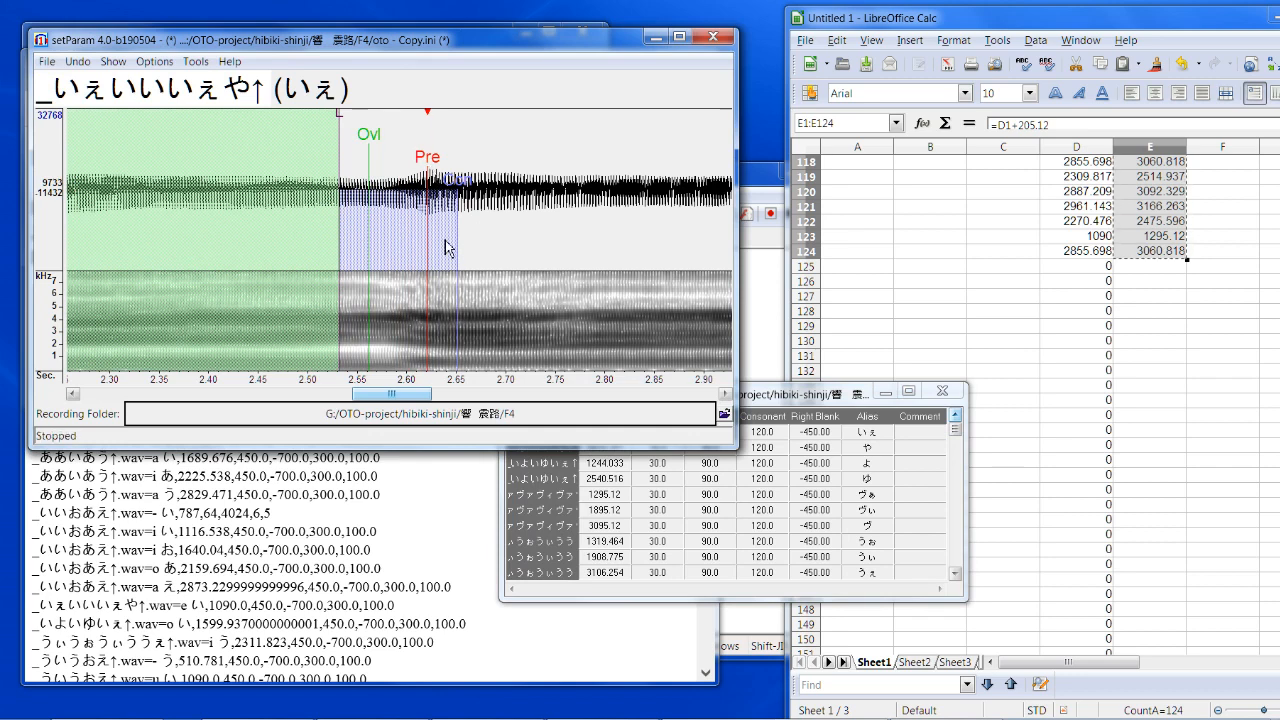
drag(391, 393, 404, 393)
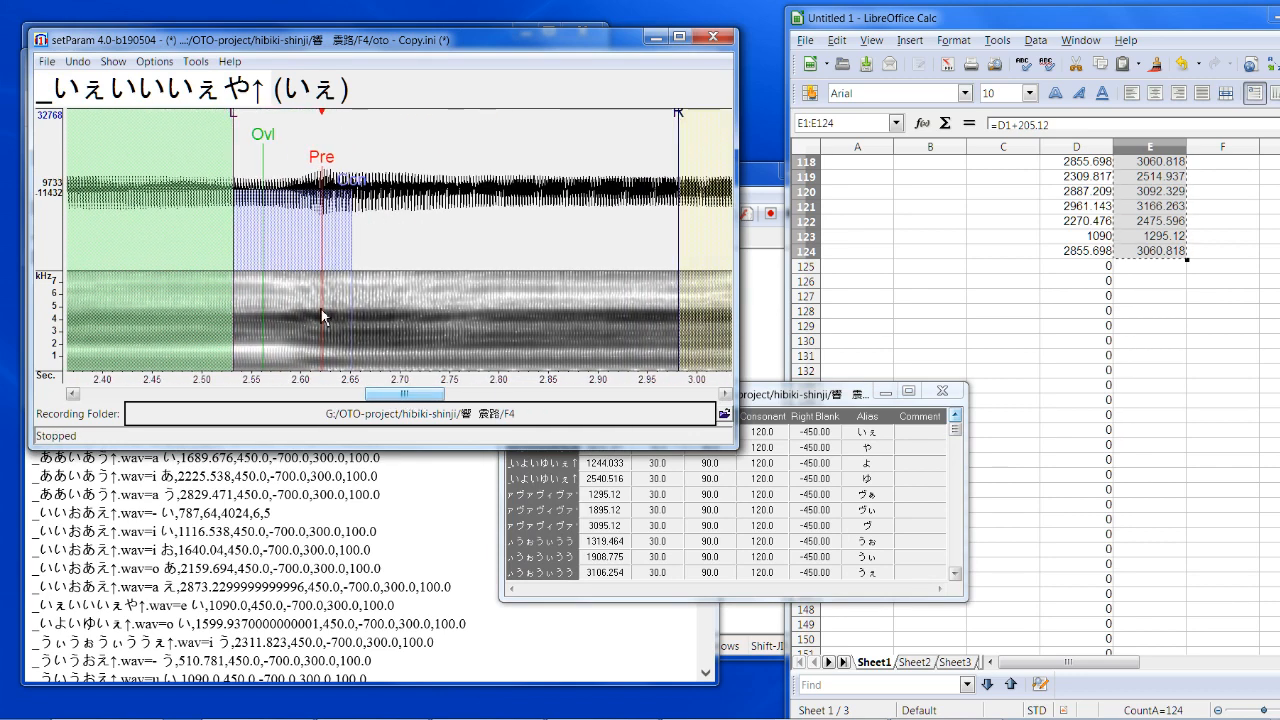
drag(323, 168, 443, 175)
key(Down)
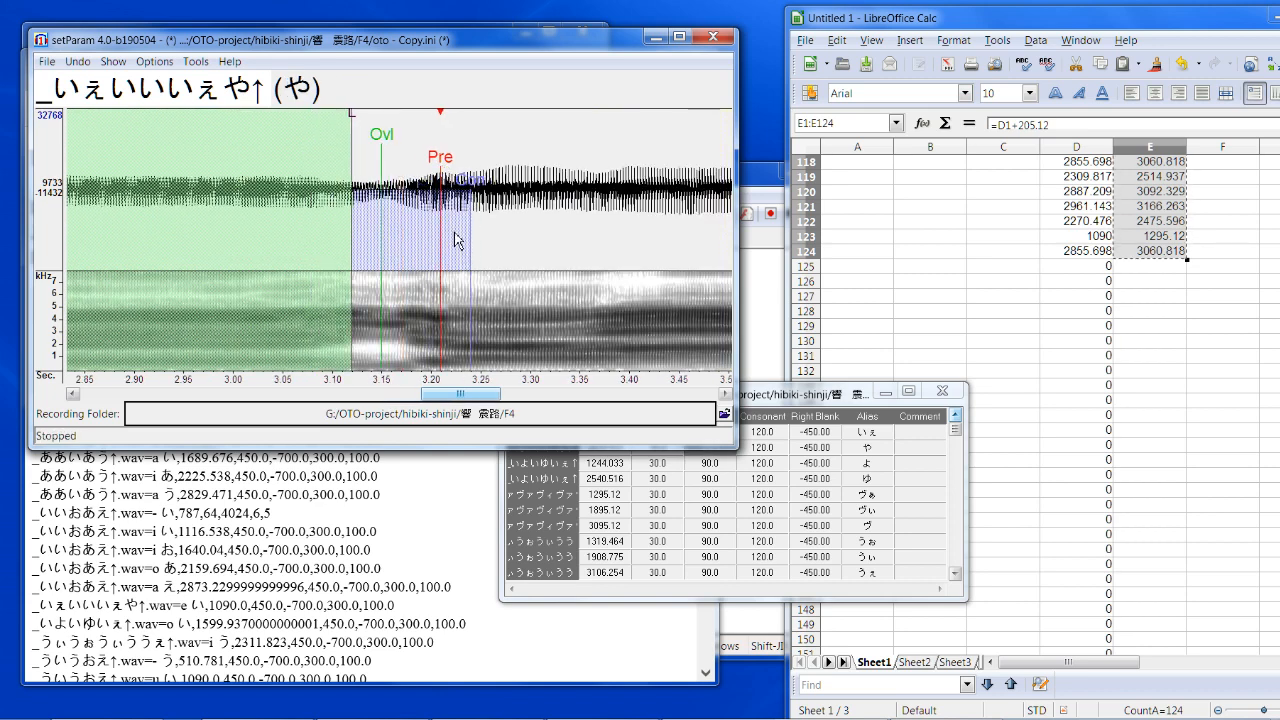
Step: Adjust the よ entry of _いよいゆいぇ↑ to left blank 1350.933, overlap 15.773, preutterance 48.753, consonant 78.753 and right blank -408.753
key(Down)
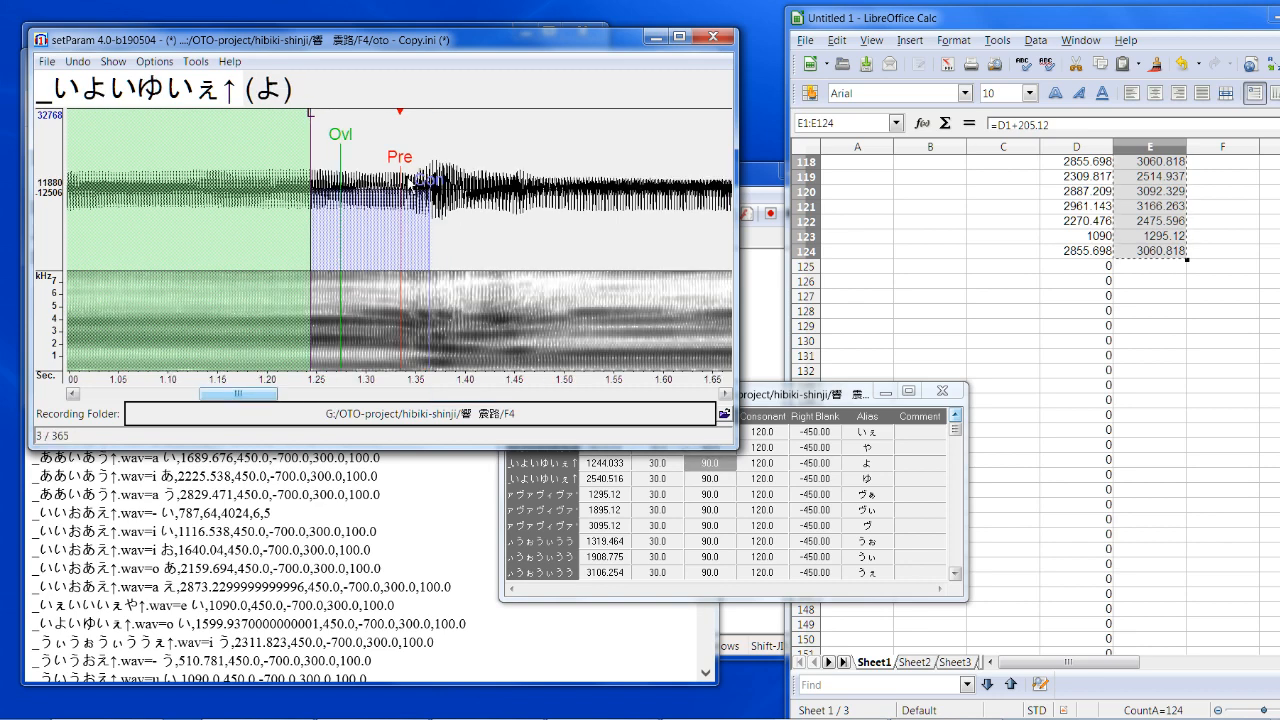
mouse_move(410, 178)
mouse_down()
mouse_move(455, 171)
mouse_move(337, 167)
mouse_move(457, 165)
mouse_move(400, 130)
mouse_move(410, 135)
mouse_up()
click(478, 216)
click(481, 219)
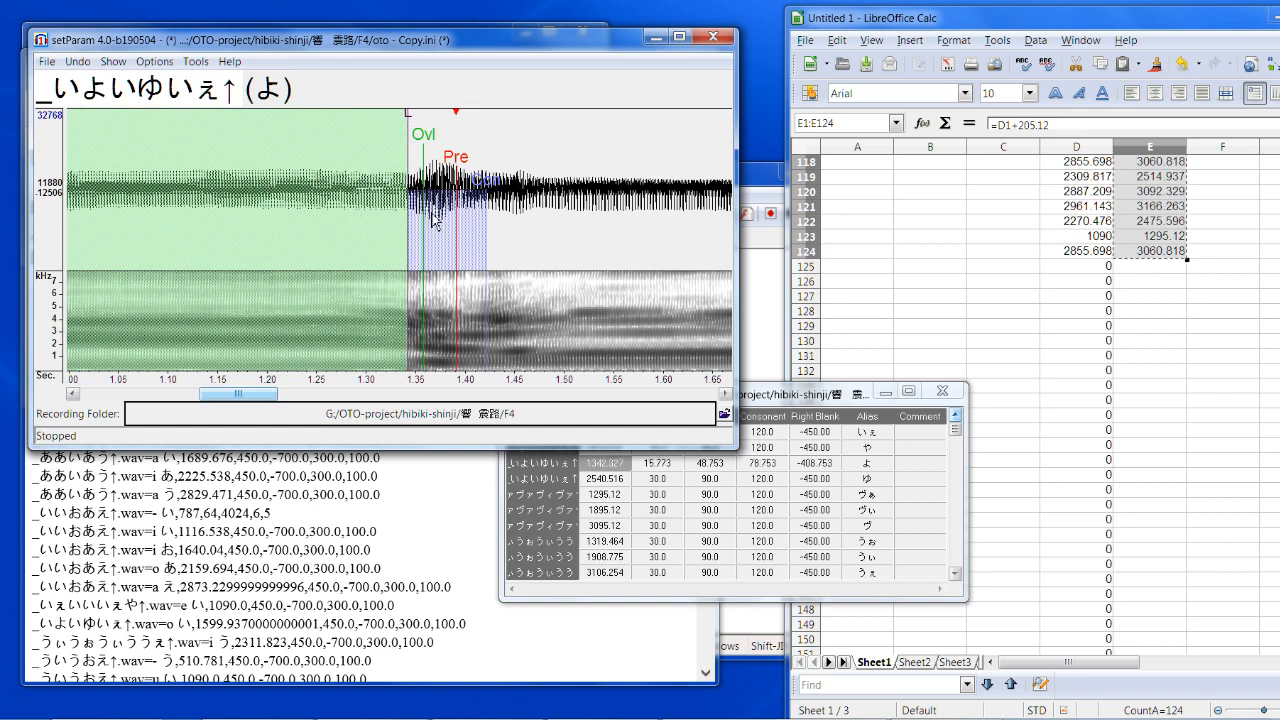
click(542, 254)
mouse_move(457, 161)
mouse_down()
mouse_move(471, 165)
mouse_move(463, 212)
mouse_up()
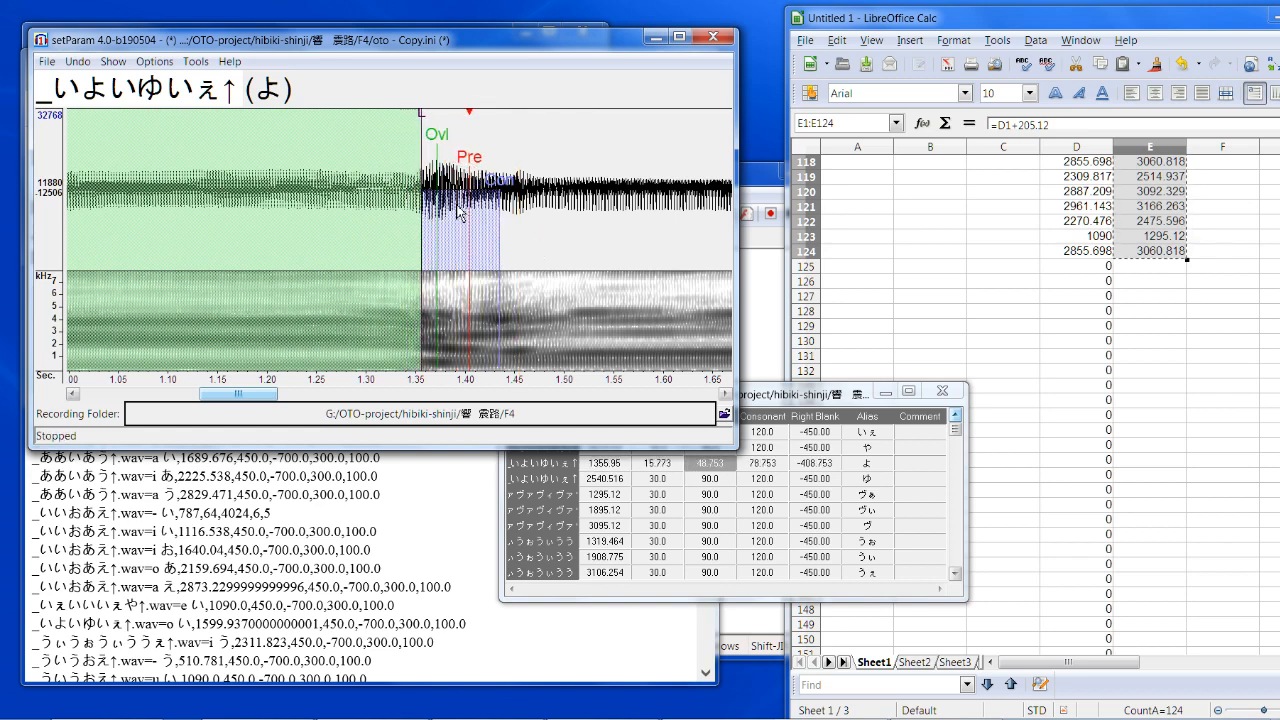
drag(473, 162, 452, 177)
Step: Adjust the ゆ entry of _いよいゆいぇ↑ to left blank 2552.059, overlap 30.113, preutterance 69.546, consonant 135.509 and right blank -429.546
key(Down)
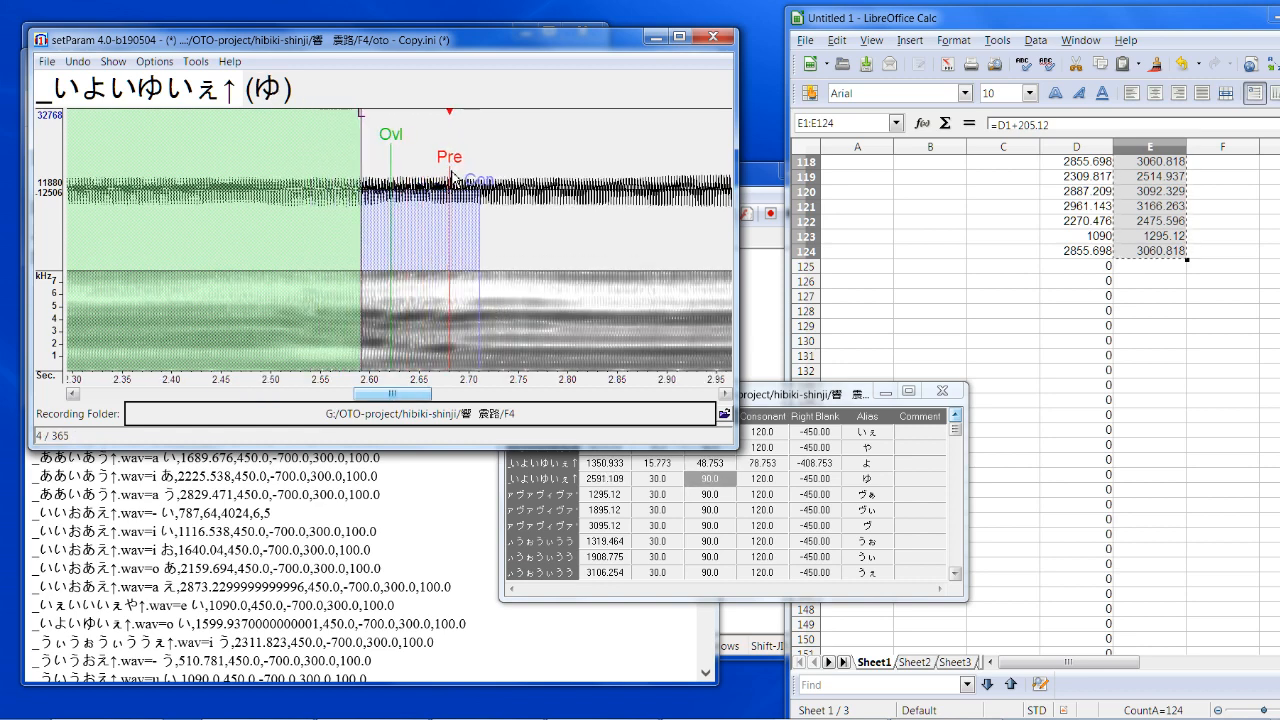
double_click(424, 234)
double_click(587, 243)
key(Down)
key(Up)
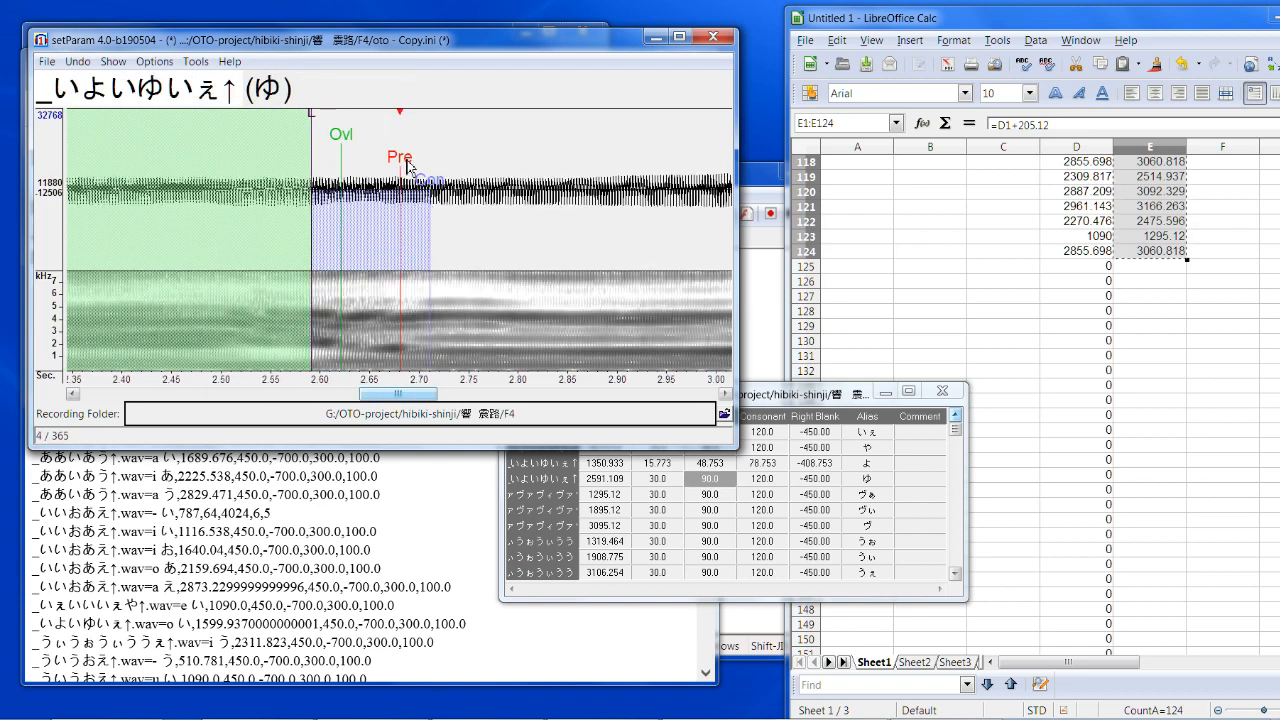
drag(410, 168, 315, 168)
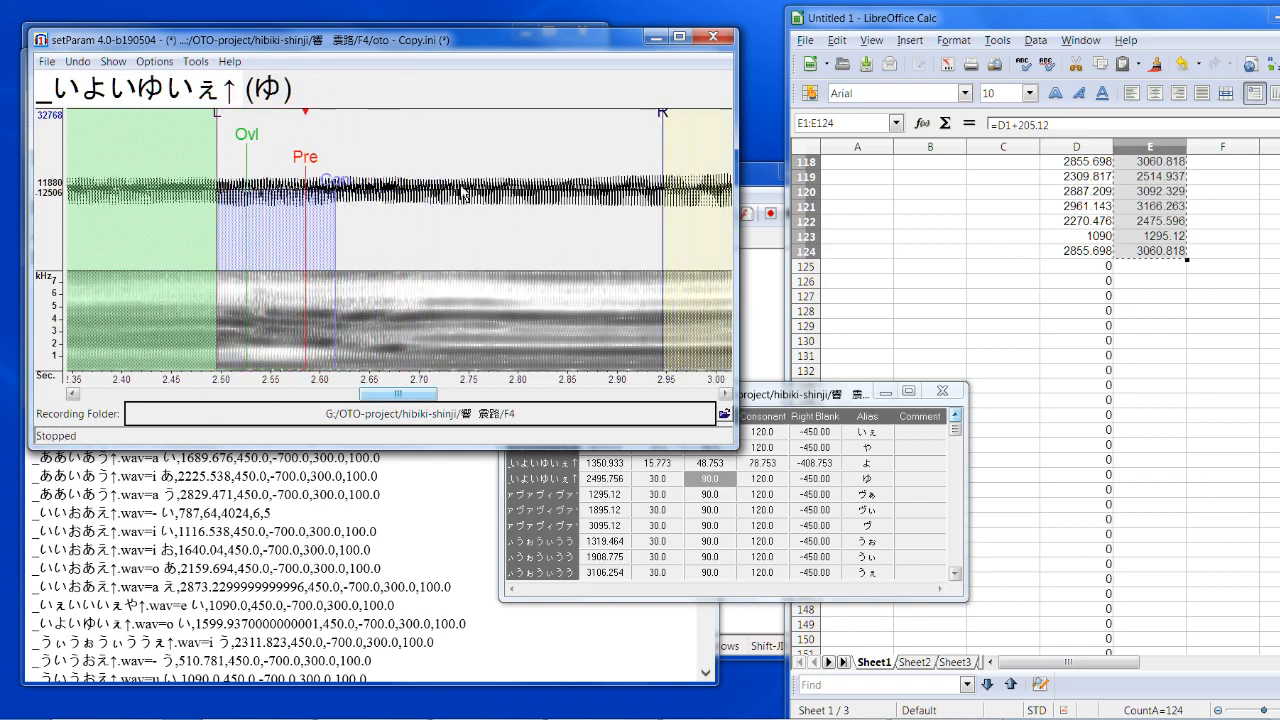
drag(446, 195, 383, 200)
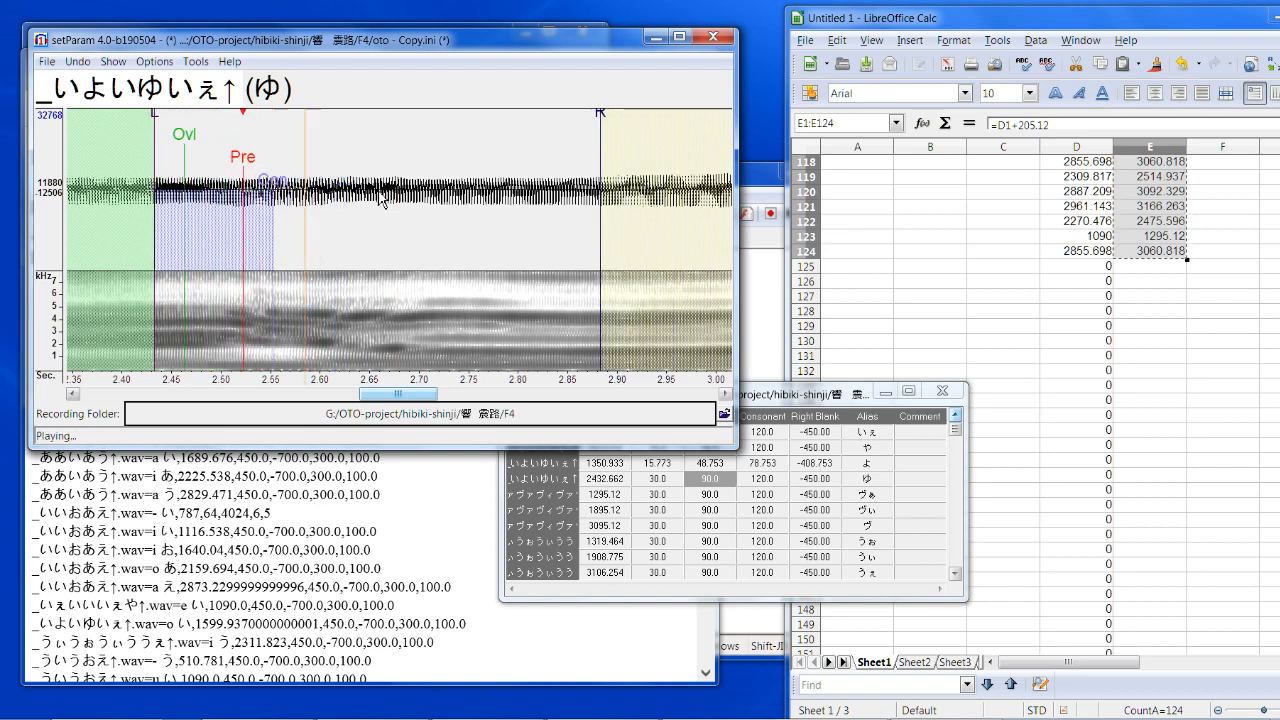
mouse_move(244, 188)
mouse_down()
mouse_move(343, 172)
mouse_move(289, 148)
mouse_move(302, 148)
mouse_move(272, 122)
mouse_up()
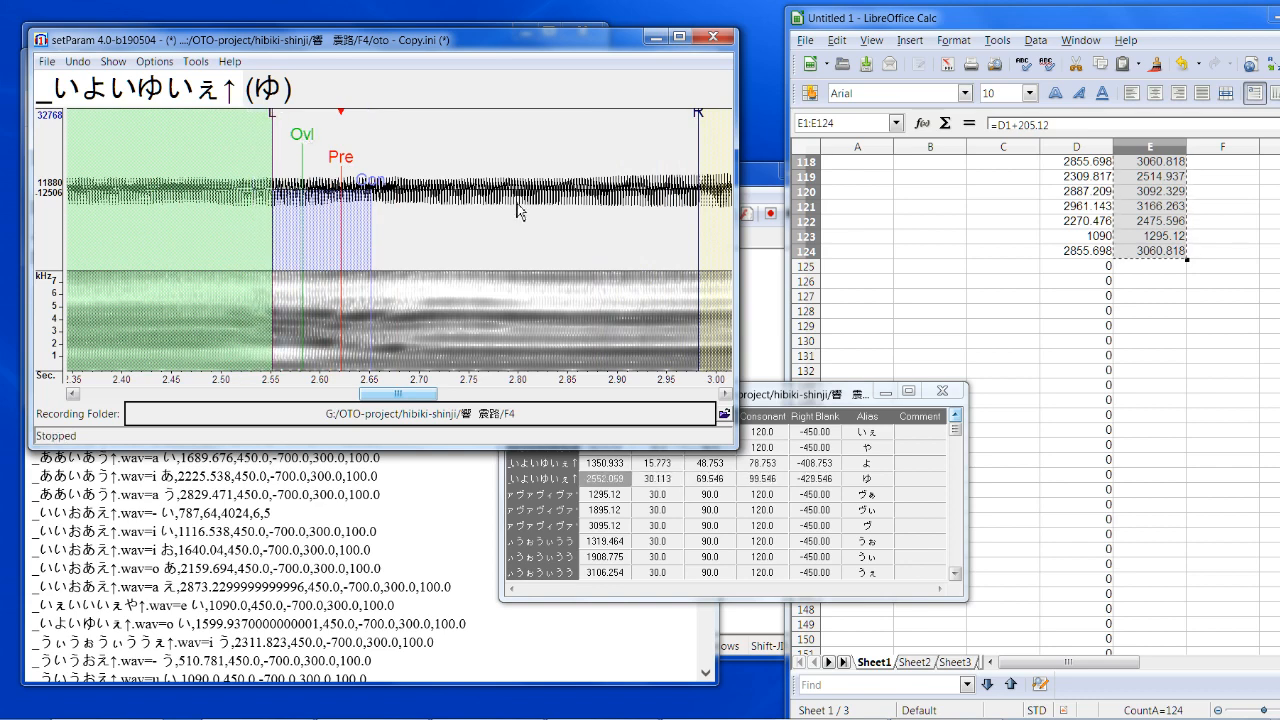
mouse_move(374, 190)
mouse_down()
mouse_move(410, 193)
mouse_move(418, 165)
mouse_move(435, 170)
mouse_move(417, 177)
mouse_move(425, 186)
mouse_move(422, 168)
mouse_move(455, 175)
mouse_up()
Step: Shift the markers of ヴぁ, ヴぃ, ヴ and うぉ to left blanks of 1326.161, 1922.043, 3131.014 and 1369.921
key(Down)
key(Down)
key(Down)
key(Down)
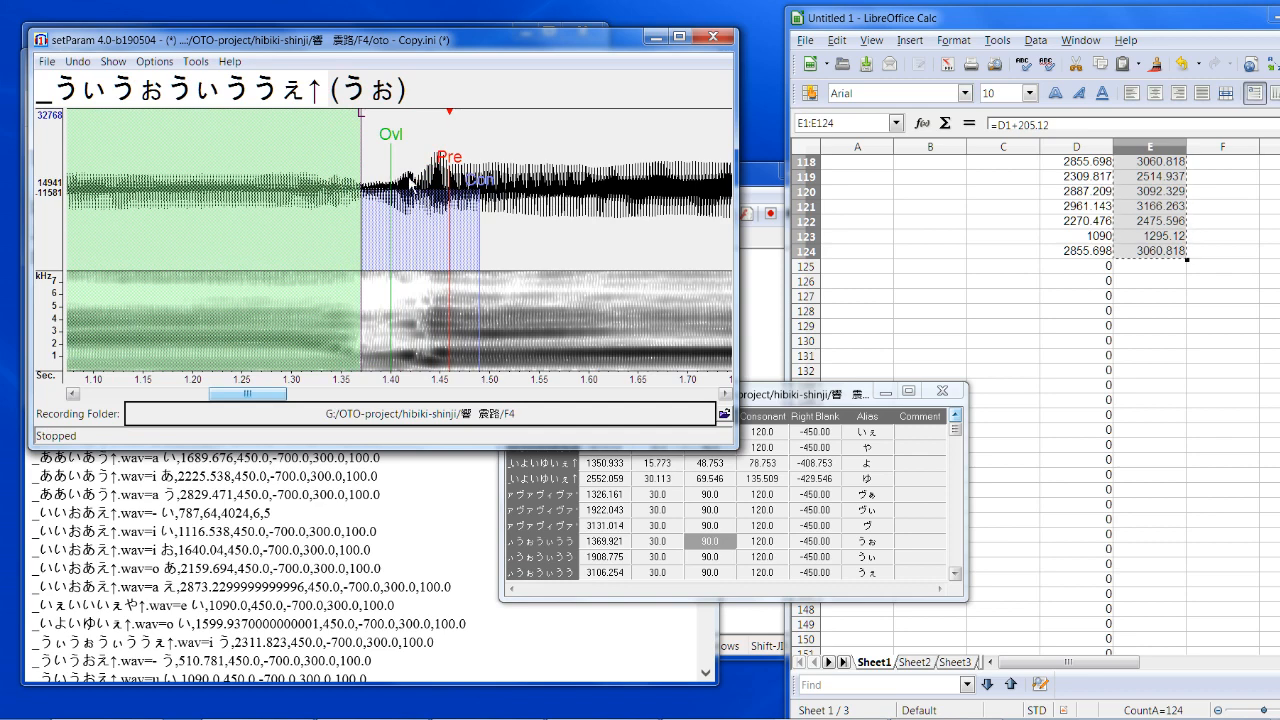
Step: Shift the うぃ markers of _うぃうぉうぃううぇ↑ to a left blank at about 1.95 s and move the うぇ markers forward by about 0.02 s
key(Down)
drag(399, 170, 438, 172)
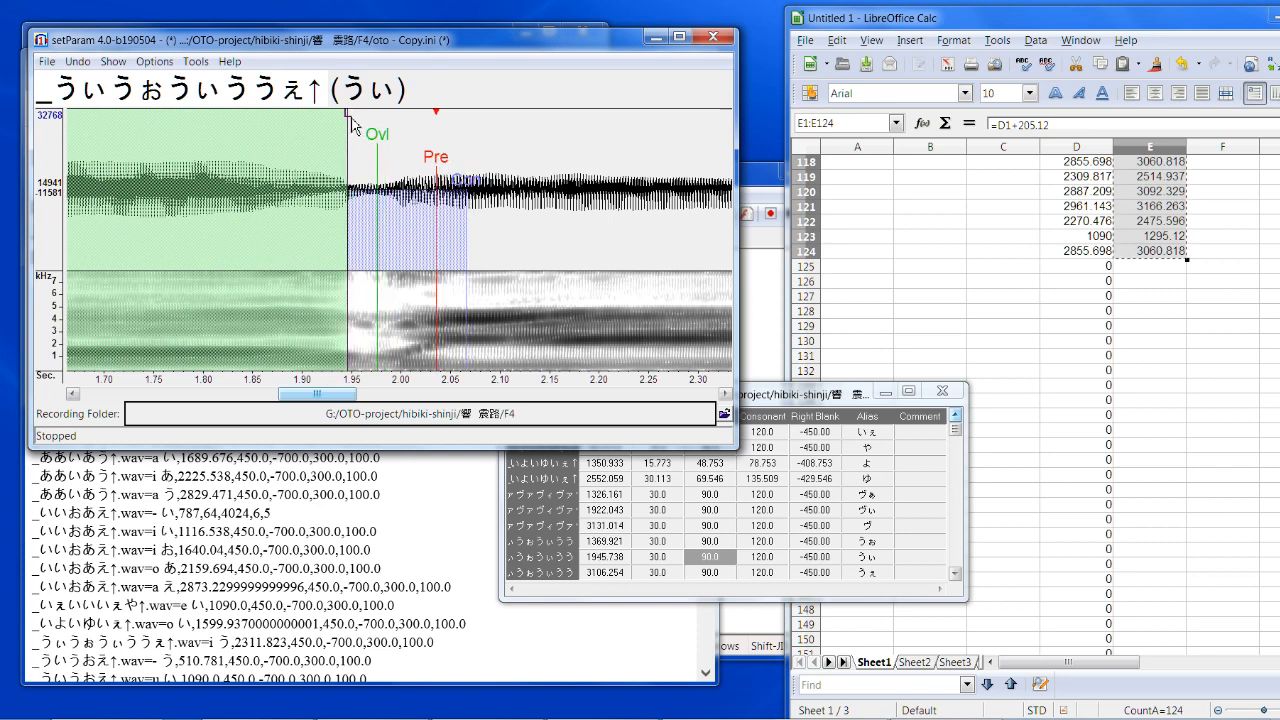
drag(351, 118, 356, 119)
key(Down)
mouse_move(412, 172)
mouse_down()
mouse_move(447, 168)
mouse_move(410, 168)
mouse_move(435, 170)
mouse_up()
Step: Shift the ヴぇ markers to a left blank of 3126.712 and the わ markers of _ううわうぉわ↑ to 1926.379
key(Down)
key(Down)
key(Down)
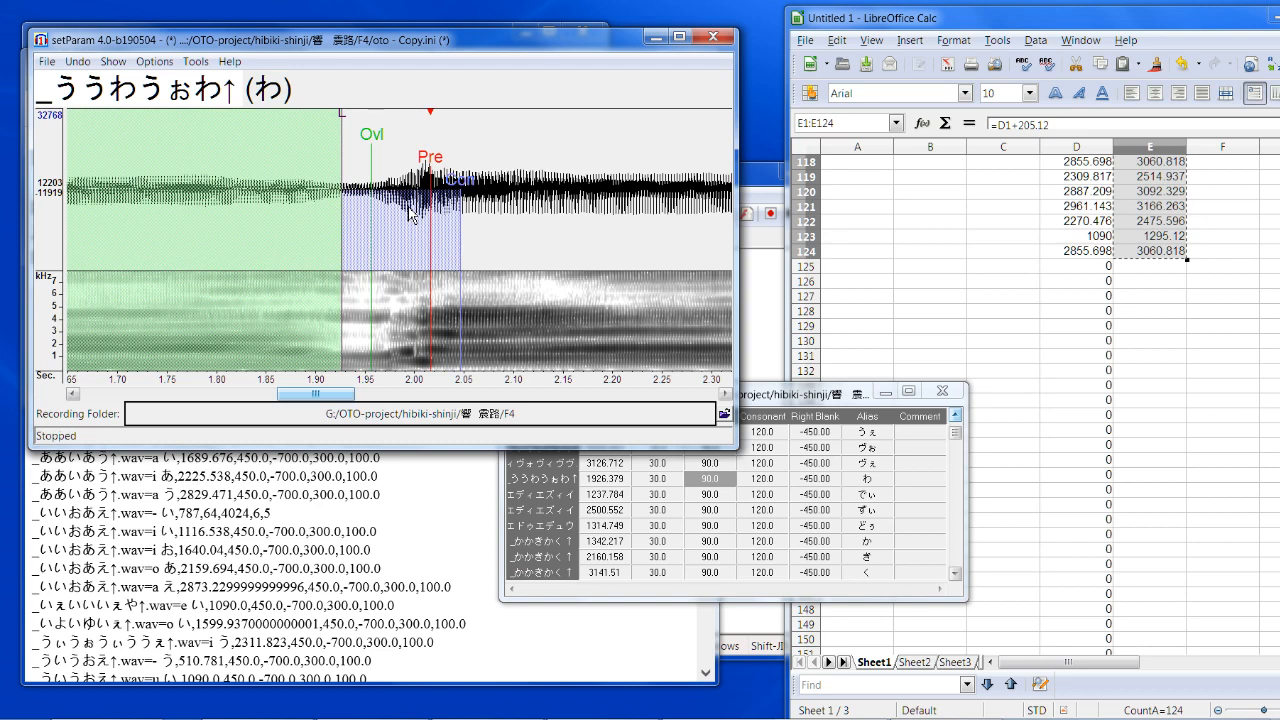
Step: Adjust the でぃ entry of _エディエズィイ↑ to left blank 1311.475, overlap 13.622, preutterance 54.49, consonant 84.49 and right blank -414.49
key(Down)
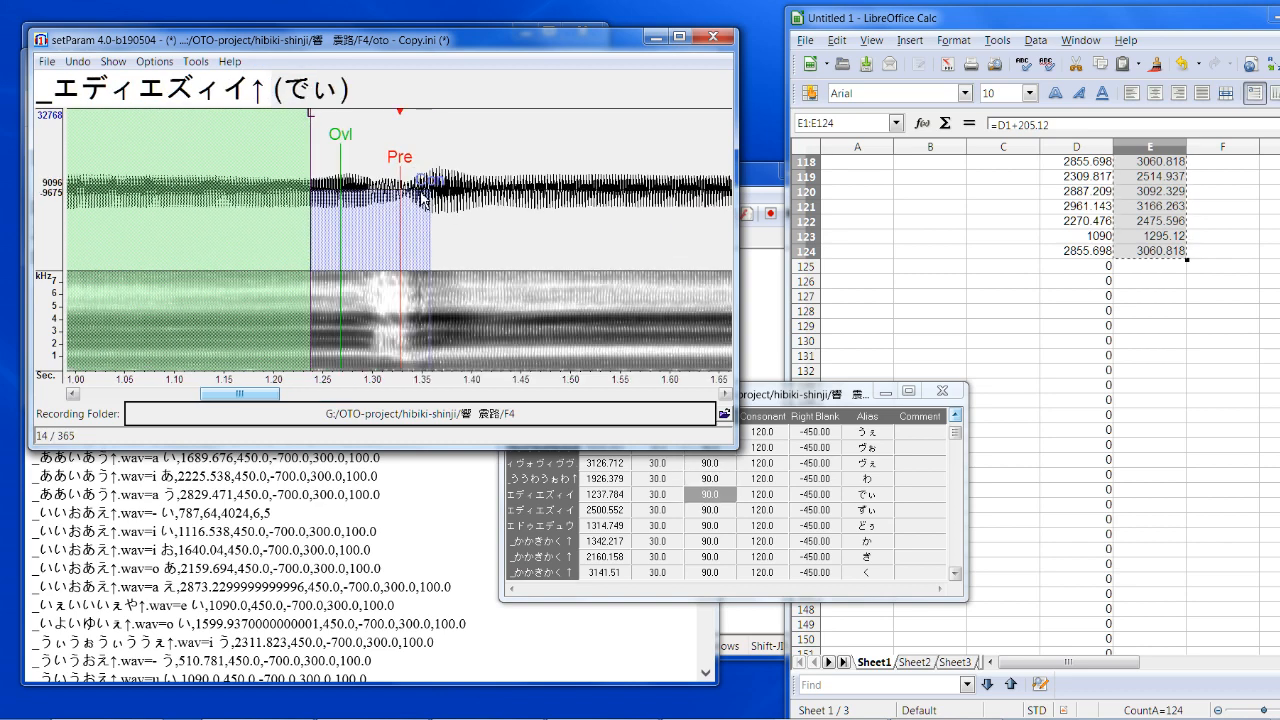
drag(406, 170, 441, 172)
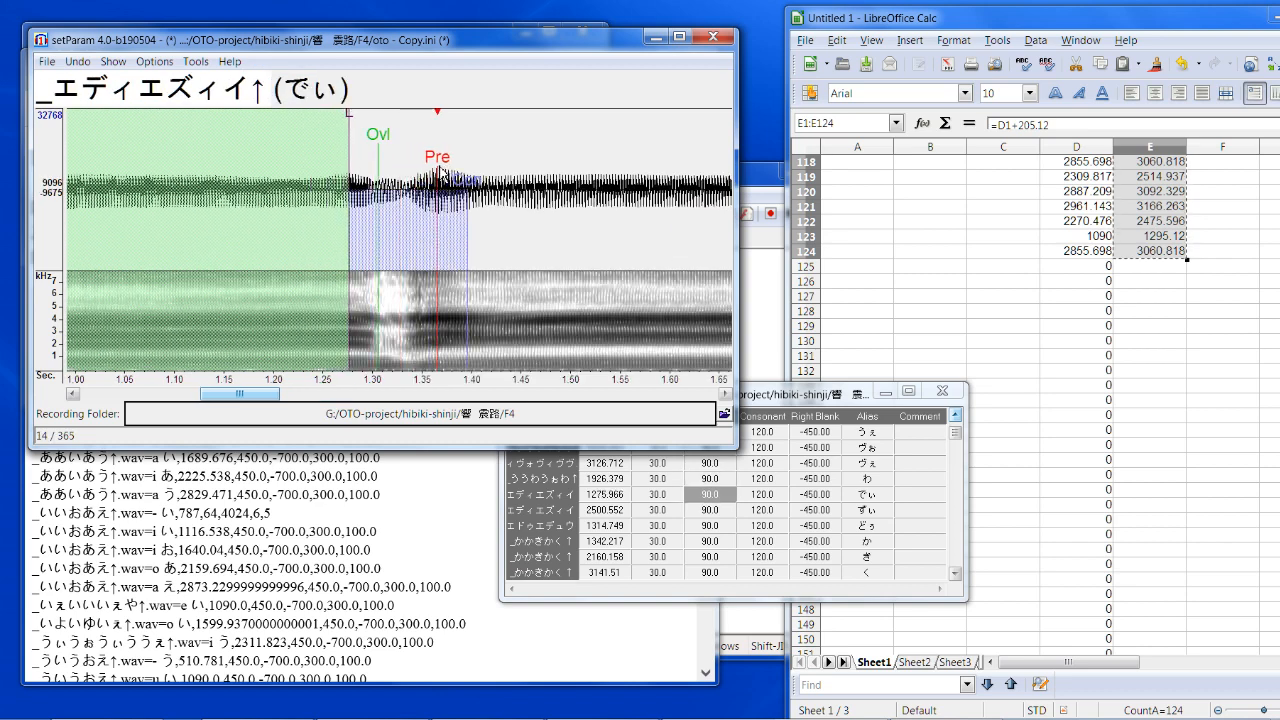
mouse_move(380, 136)
mouse_down()
mouse_move(398, 136)
mouse_move(350, 114)
mouse_move(384, 118)
mouse_up()
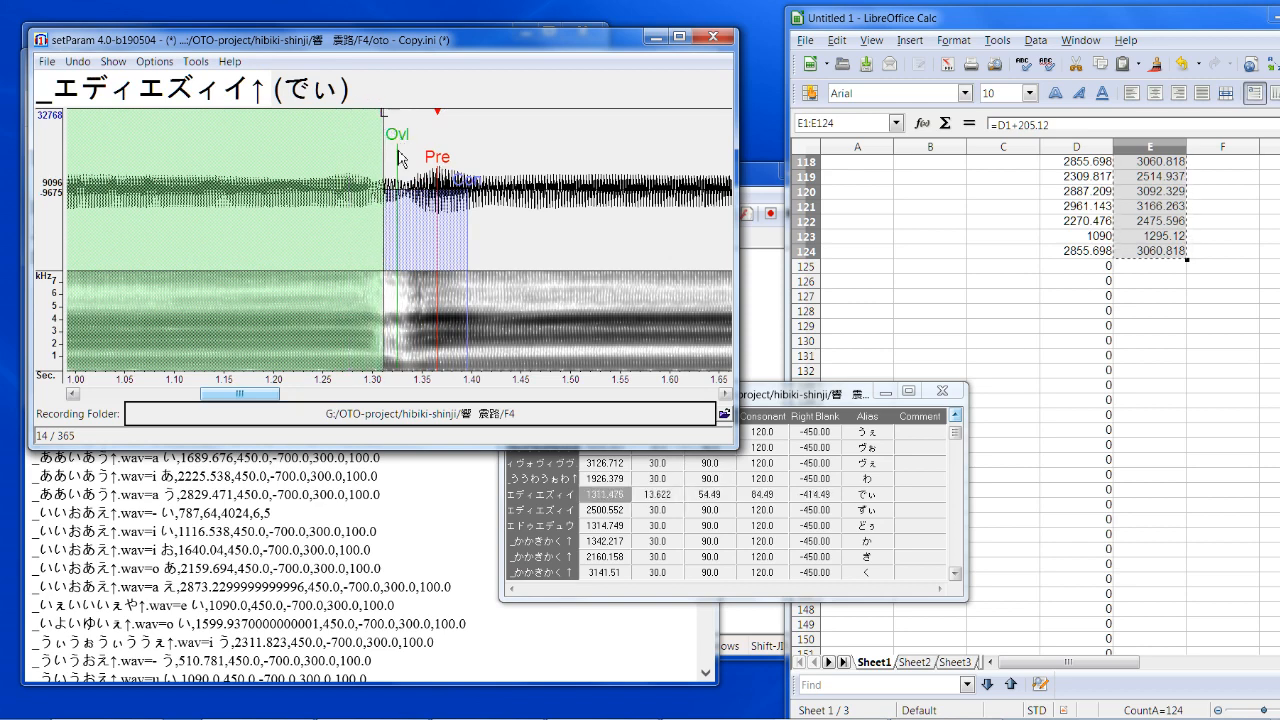
Step: Adjust the ずぃ entry of _エディエズィイ↑ to left blank 2514.0, overlap 26.528, preutterance 70.98, consonant 100.981 and right blank -430.981
key(Down)
drag(401, 172, 396, 188)
key(space)
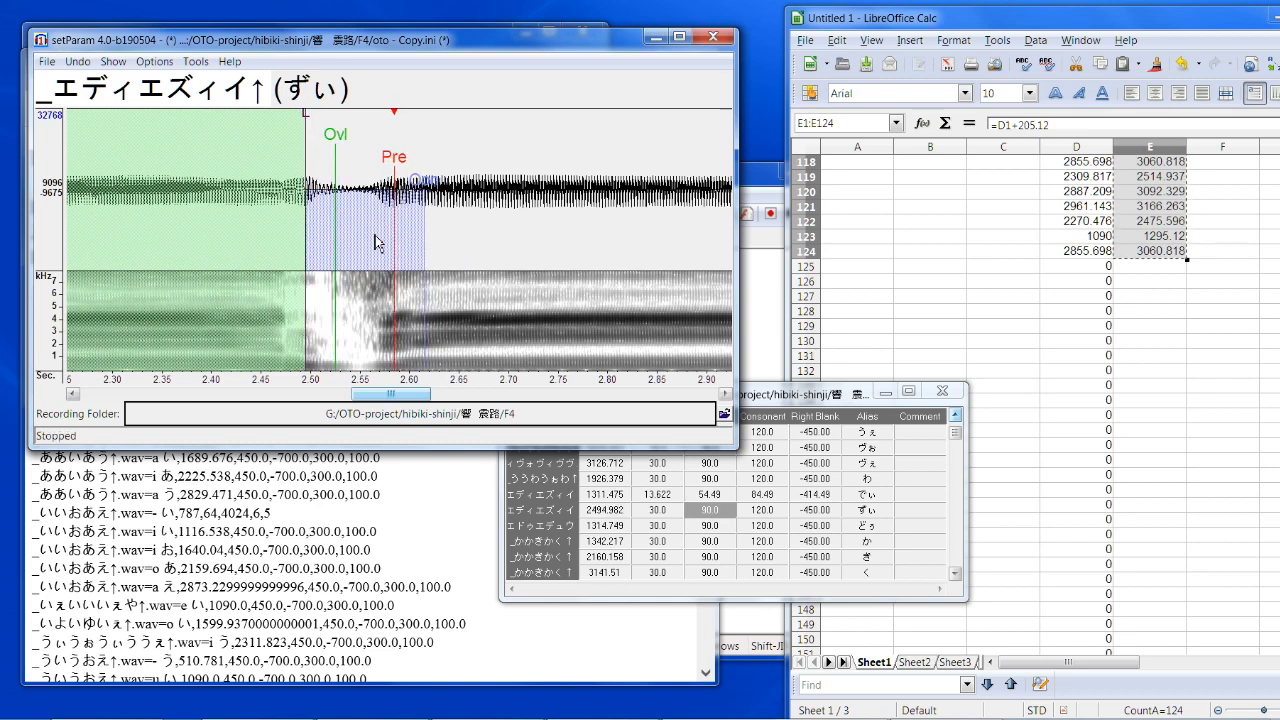
mouse_move(344, 126)
mouse_down()
mouse_move(350, 143)
mouse_move(324, 121)
mouse_up()
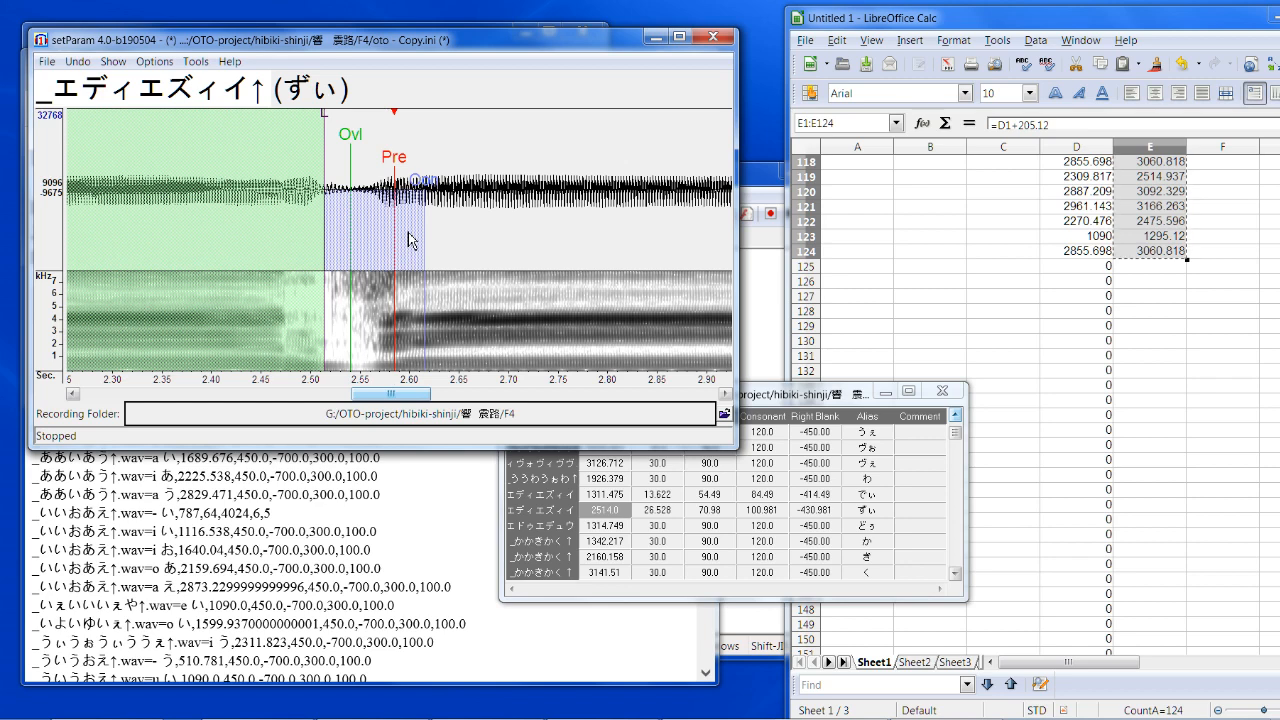
Step: Shift the どぅ markers of _エドゥエデュウ↑ to a left blank of 1331.922 and play the sample
key(Down)
drag(397, 175, 419, 175)
key(space)
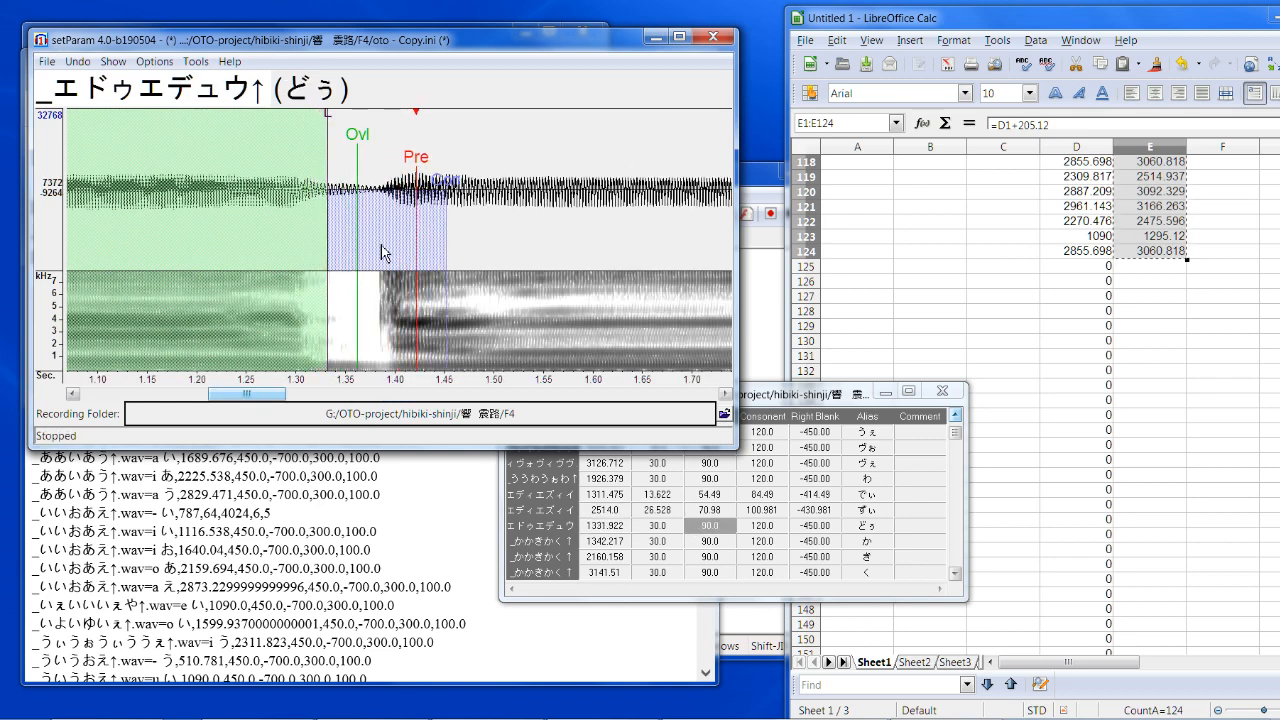
Step: Adjust the か entry of _かかきかく↑ to left blank 1342.34, overlap 20.075, preutterance 95.359, consonant 125.358 and right blank -455.358
key(Down)
drag(412, 170, 406, 175)
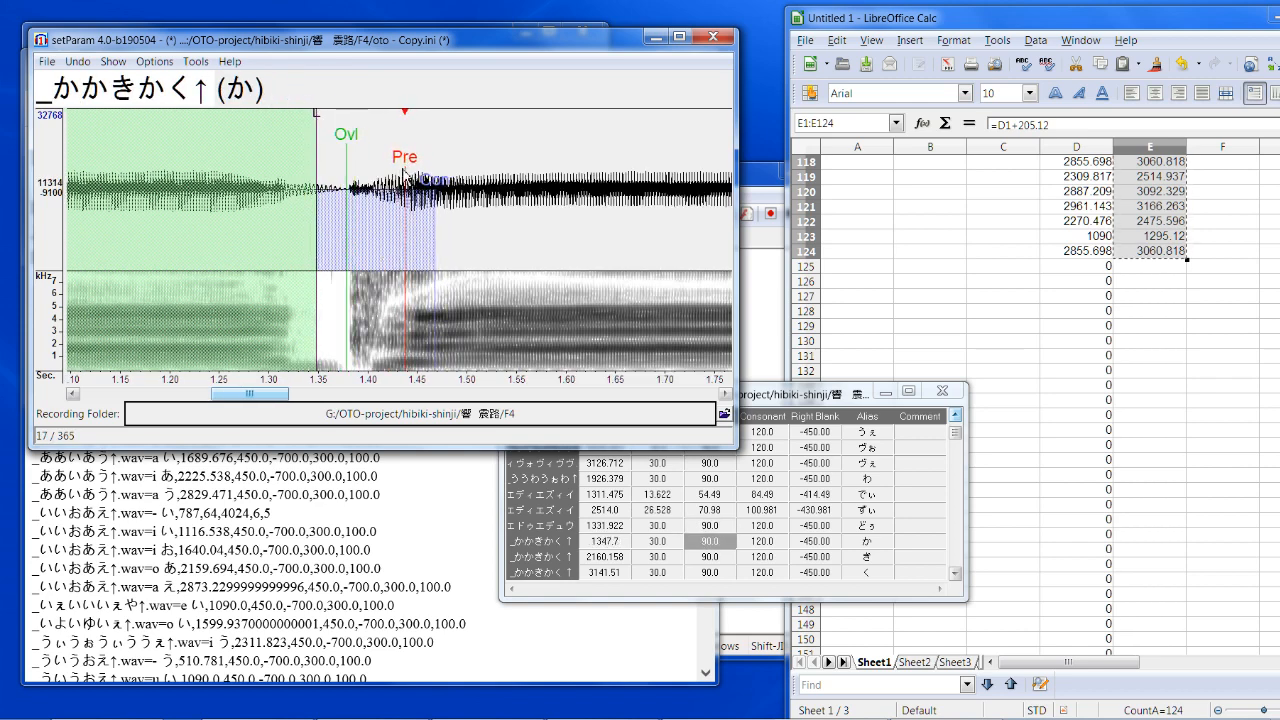
mouse_move(320, 122)
mouse_down()
mouse_move(332, 155)
mouse_move(200, 189)
mouse_move(213, 190)
mouse_up()
Step: Adjust the き entry of _かかきかく↑ to left blank 1954.724, overlap 8.603, preutterance 103.991, consonant 133.99 and right blank -463.991
key(Down)
drag(381, 402, 359, 401)
mouse_move(337, 113)
mouse_down()
mouse_move(322, 114)
mouse_move(362, 134)
mouse_move(330, 134)
mouse_up()
Step: Adjust the く entry of _かかきかく↑ to left blank 3145.795, overlap 4.301, preutterance 99.66, consonant 129.66 and right blank -459.66
key(Down)
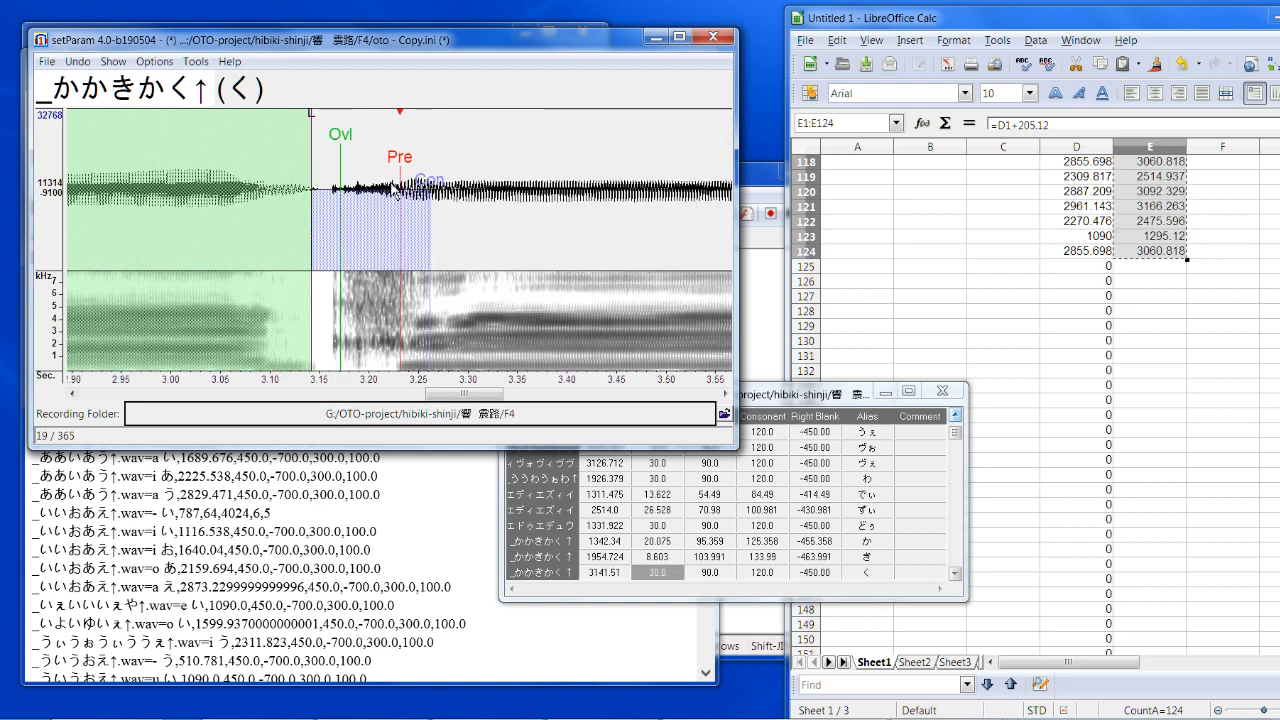
drag(401, 163, 416, 163)
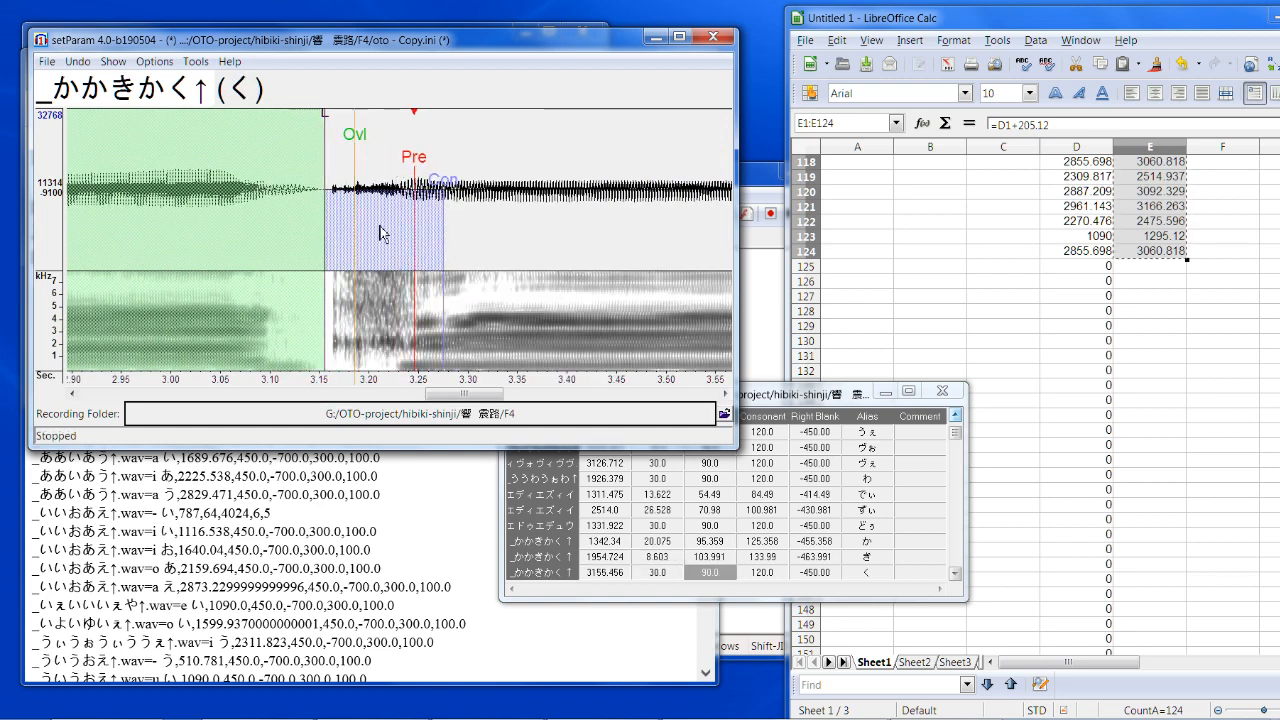
drag(325, 113, 323, 155)
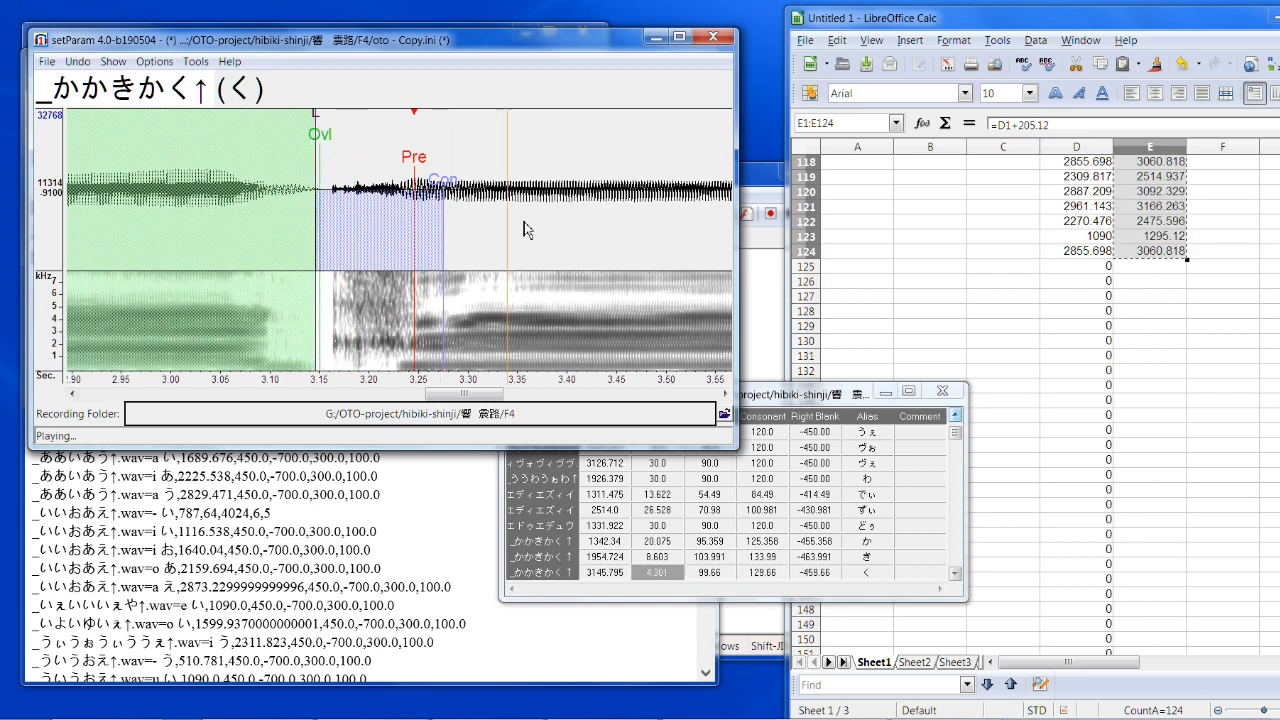
Step: Shift the が markers of _ががぎがぐ↑ and adjust its ぎ entry to left blank 1914.535, overlap 22.226 and preutterance 107.548
key(Down)
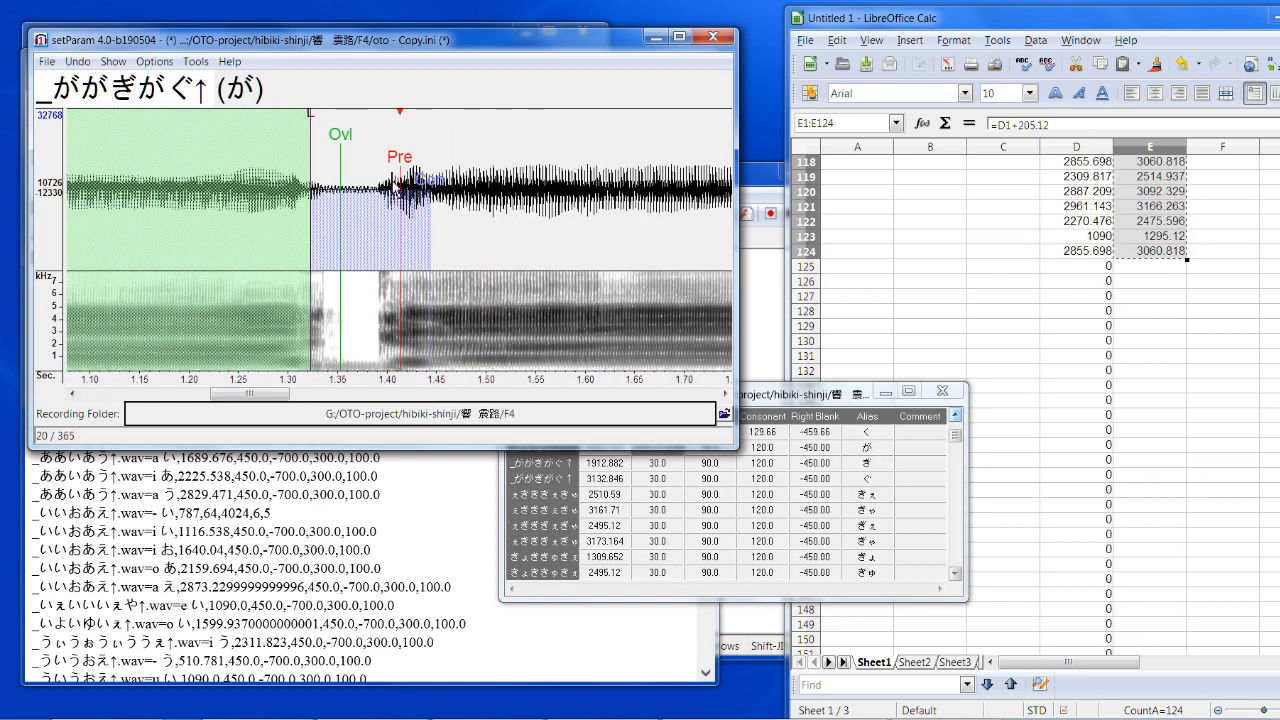
mouse_move(401, 183)
mouse_down()
mouse_move(425, 172)
mouse_move(362, 148)
mouse_move(423, 170)
mouse_up()
key(Down)
mouse_move(331, 117)
mouse_down()
mouse_move(313, 119)
mouse_move(336, 156)
mouse_move(439, 167)
mouse_up()
Step: Adjust the ぐ entry of _ががぎがぐ↑ to left blank 3127.81, overlap 35.849, preutterance 132.641, consonant 162.641 and right blank -492.641
key(Down)
drag(348, 117, 305, 118)
drag(378, 150, 341, 152)
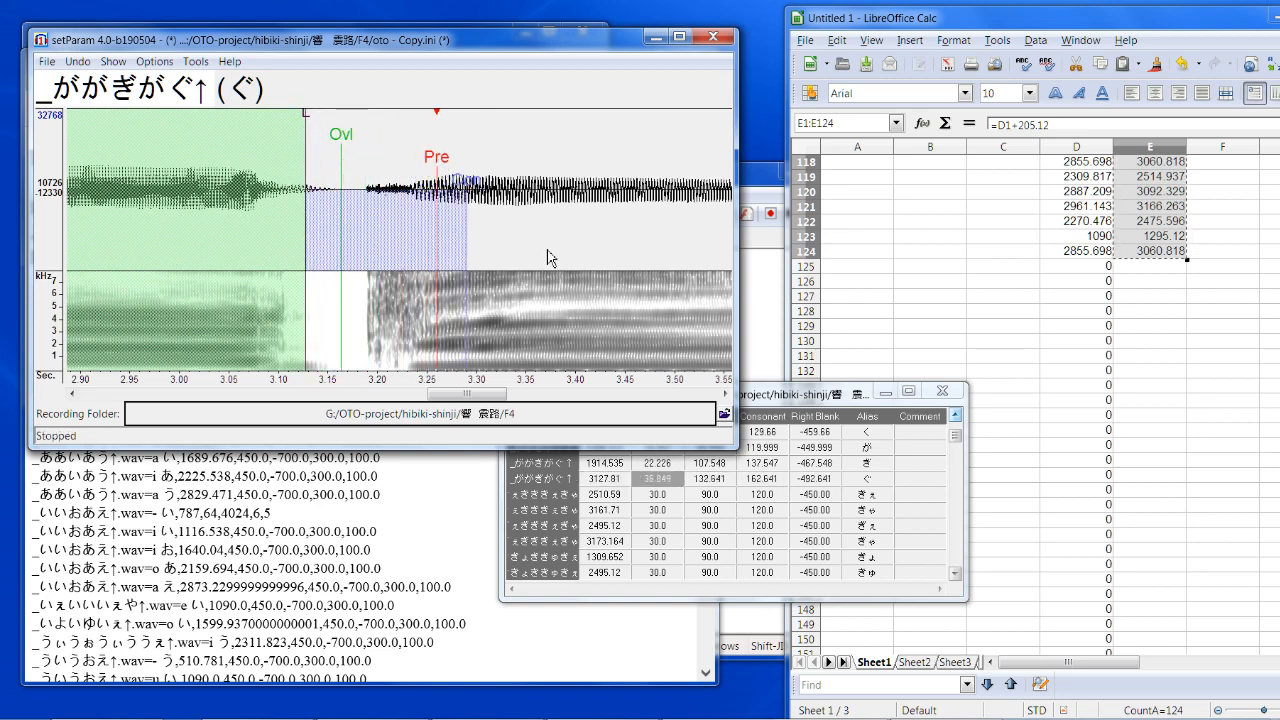
Step: Shift the きぇ markers to left blank 2522.275 and adjust きゃ to left blank 3136.477, overlap 13.622 and preutterance 101.093
key(Down)
mouse_move(405, 176)
mouse_down()
mouse_move(424, 172)
mouse_move(389, 175)
mouse_up()
key(Down)
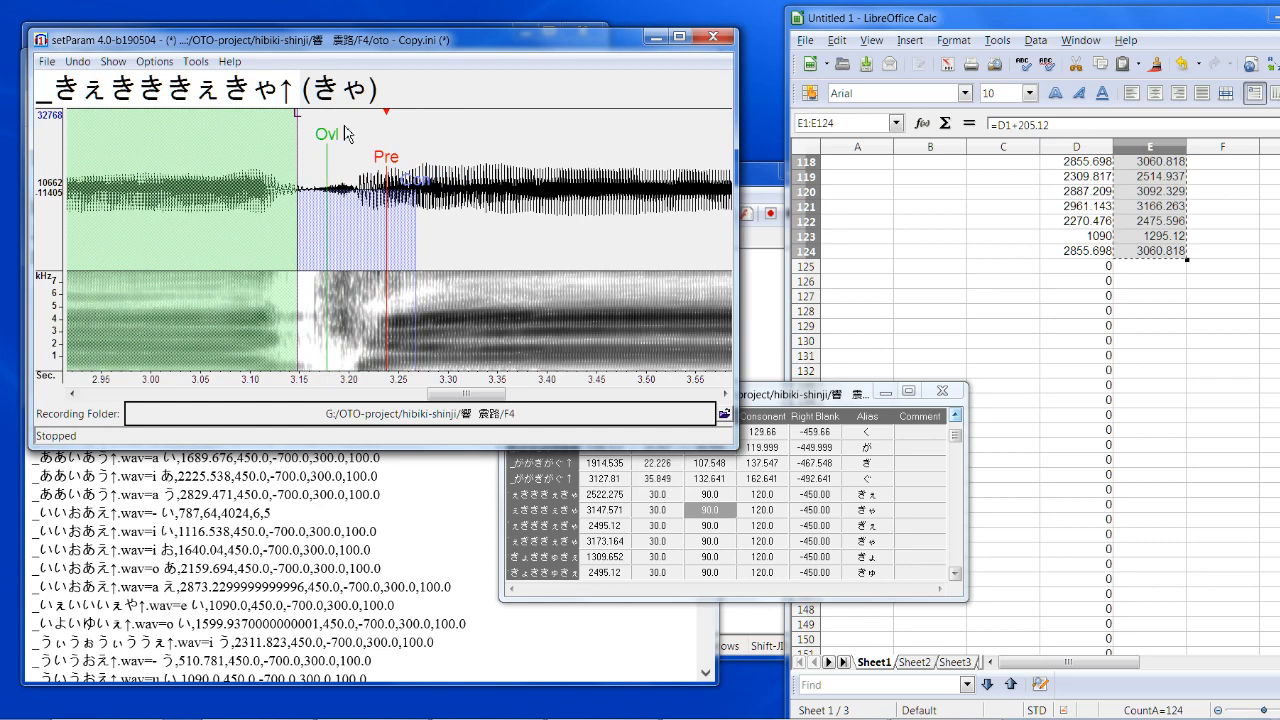
mouse_move(300, 121)
mouse_down()
mouse_move(288, 125)
mouse_move(301, 155)
mouse_up()
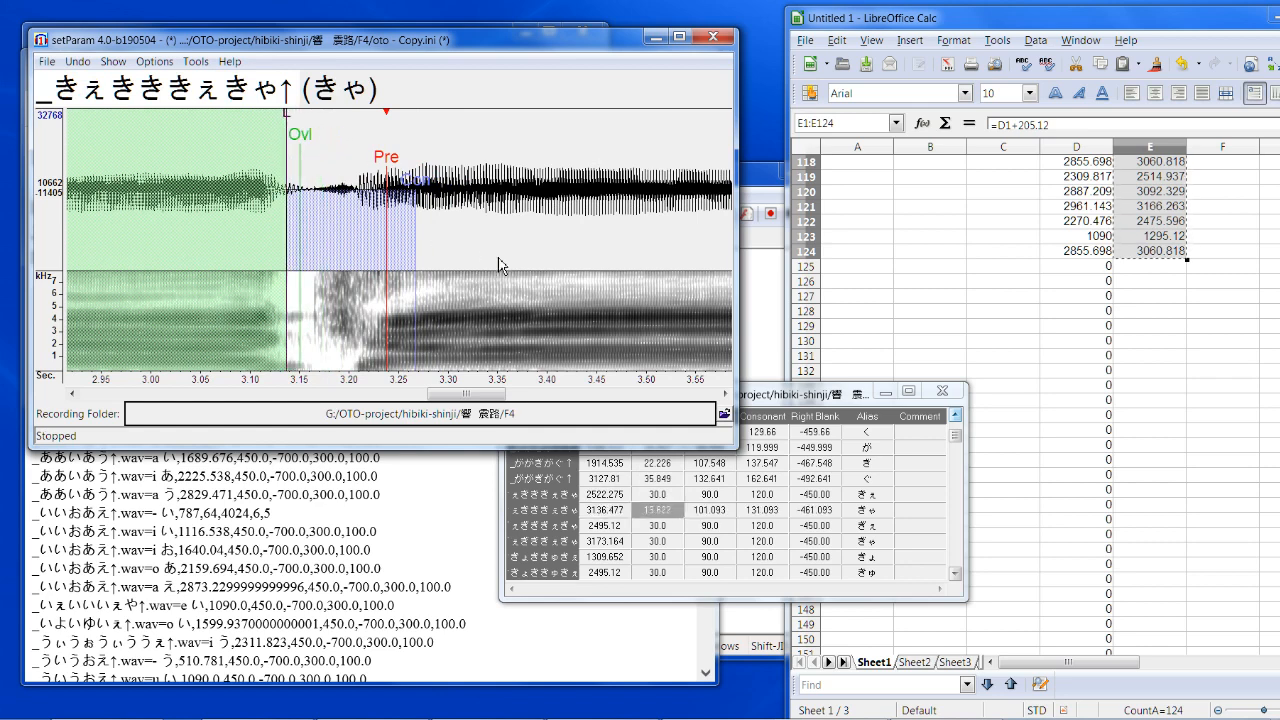
Step: Adjust ぎぇ to left blank 2516.868, overlap 17.924 and preutterance 75.998, and shift the ぎゃ markers to left blank 3166.872
key(Down)
drag(403, 172, 409, 178)
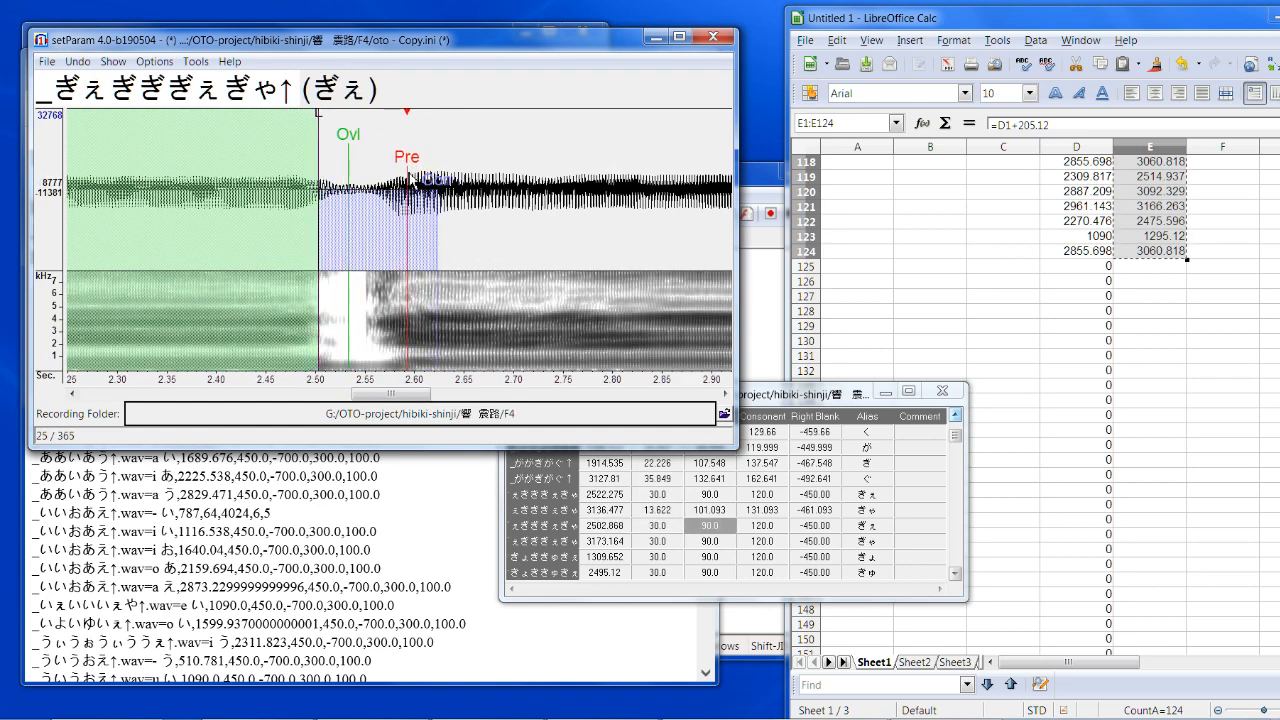
mouse_move(330, 128)
mouse_down()
mouse_move(333, 116)
mouse_move(350, 126)
mouse_up()
key(Down)
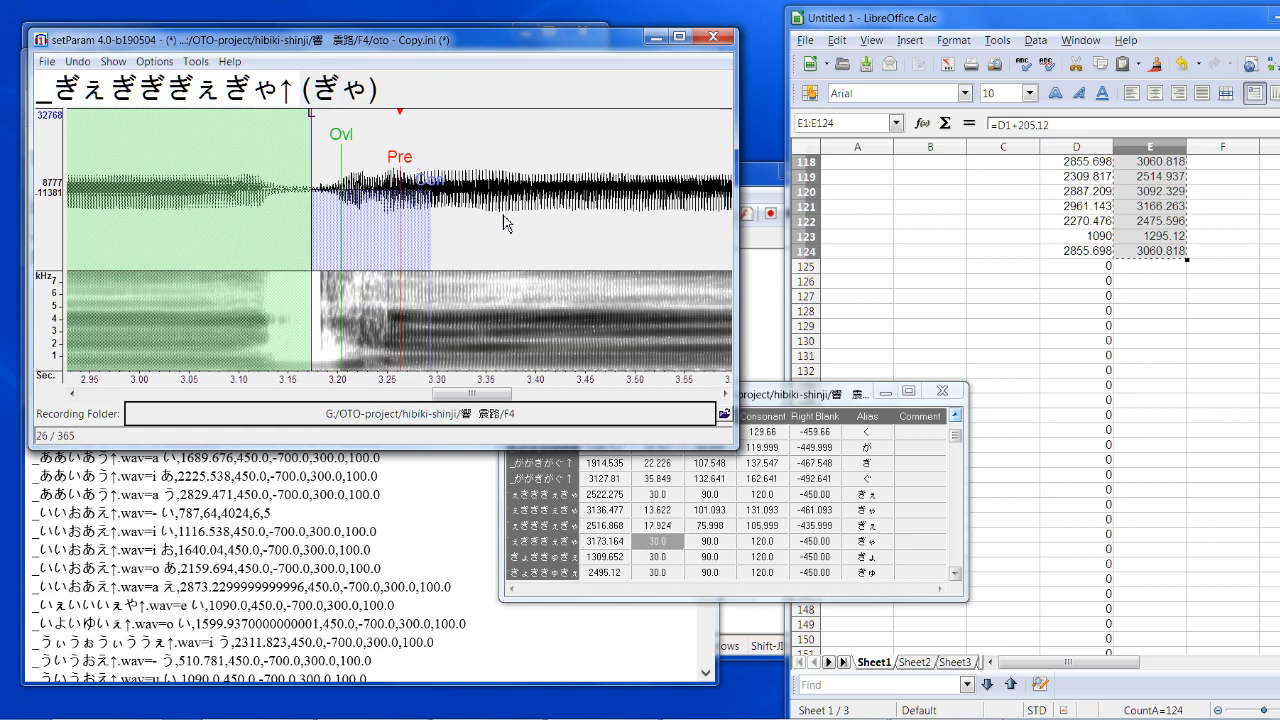
drag(394, 175, 395, 168)
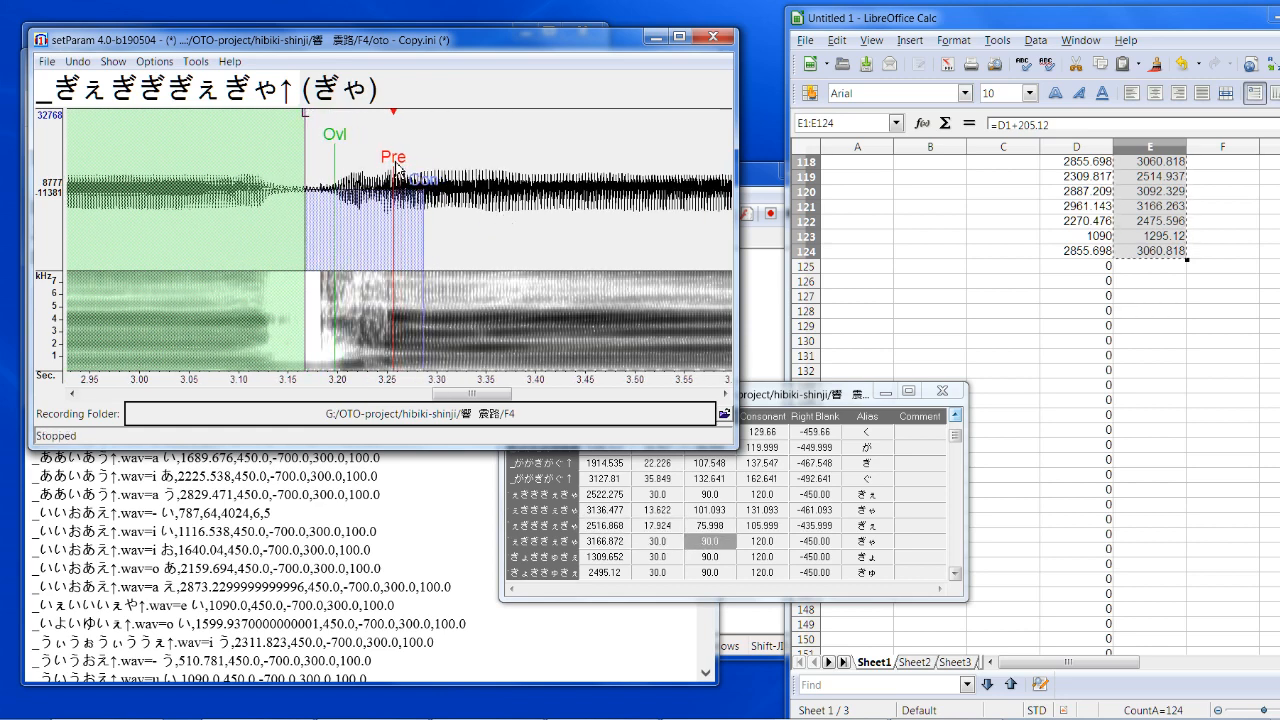
Step: Adjust ぎゃ to left blank 3147.89, overlap 17.207 and preutterance 108.98, and きょ to left blank 1327.974, overlap 22.226 and preutterance 98.227
mouse_move(304, 130)
mouse_down()
mouse_move(287, 125)
mouse_move(303, 137)
mouse_up()
key(Down)
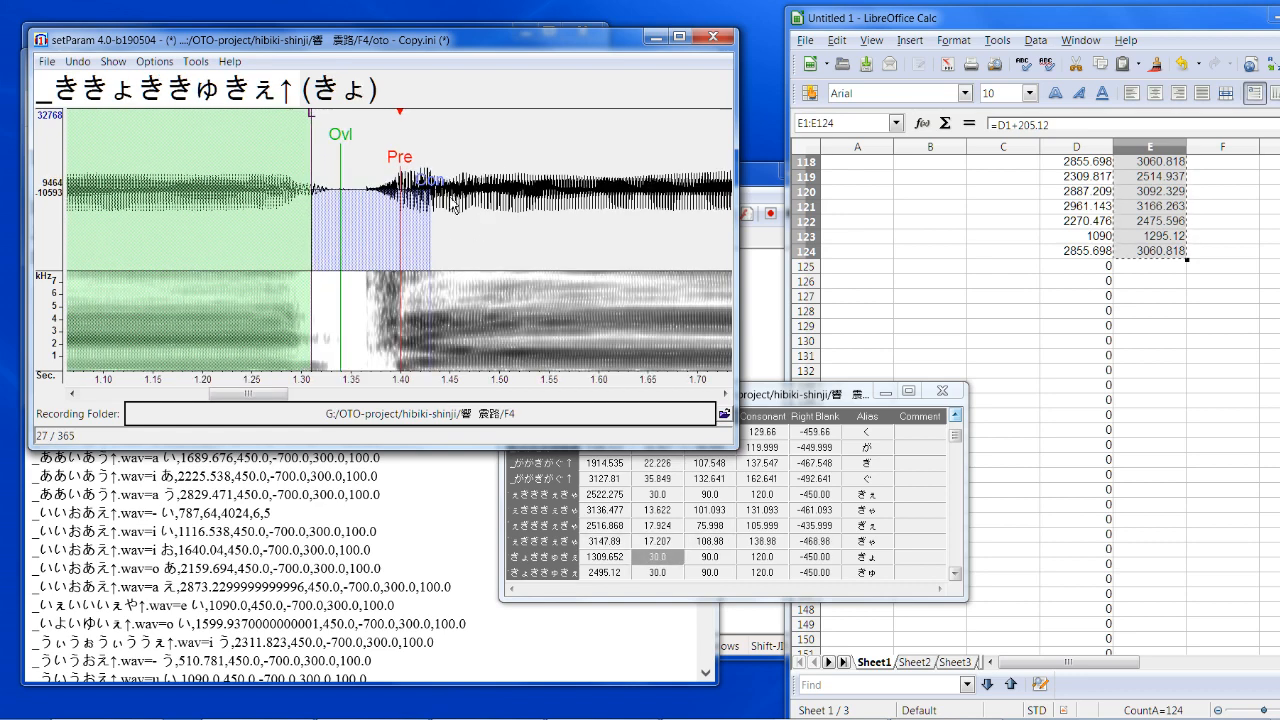
drag(401, 169, 428, 168)
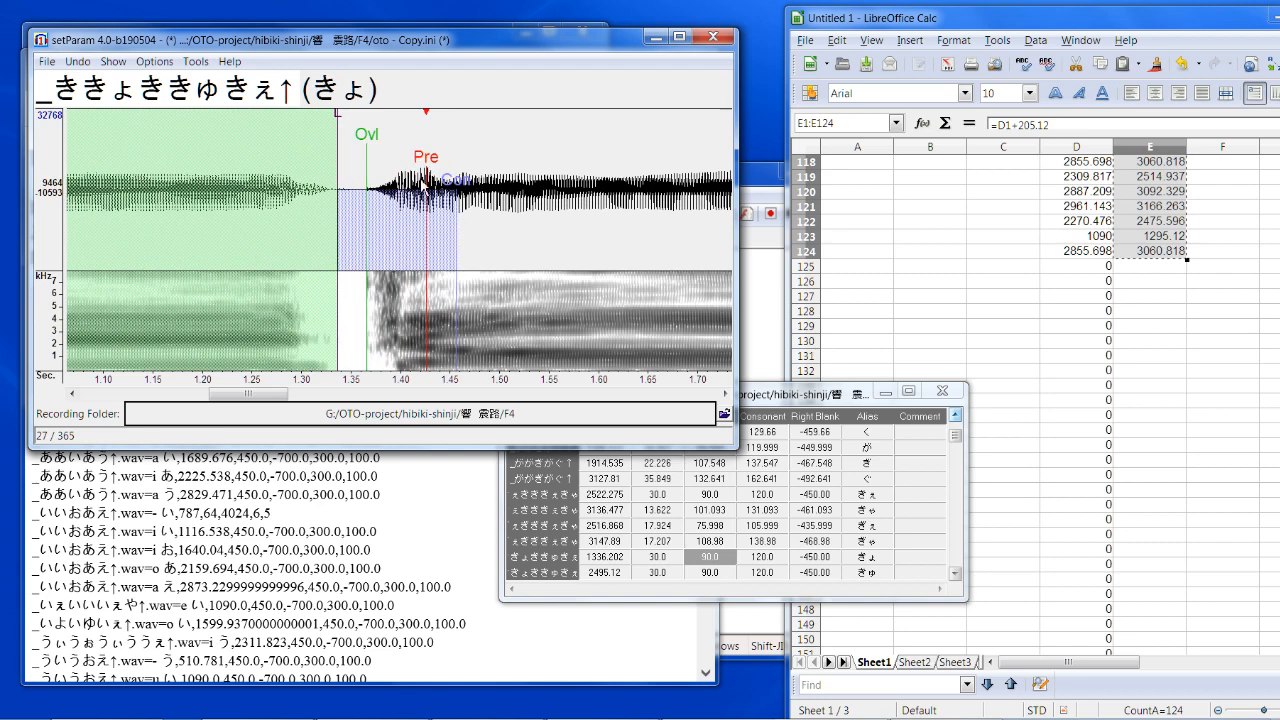
drag(336, 137, 329, 137)
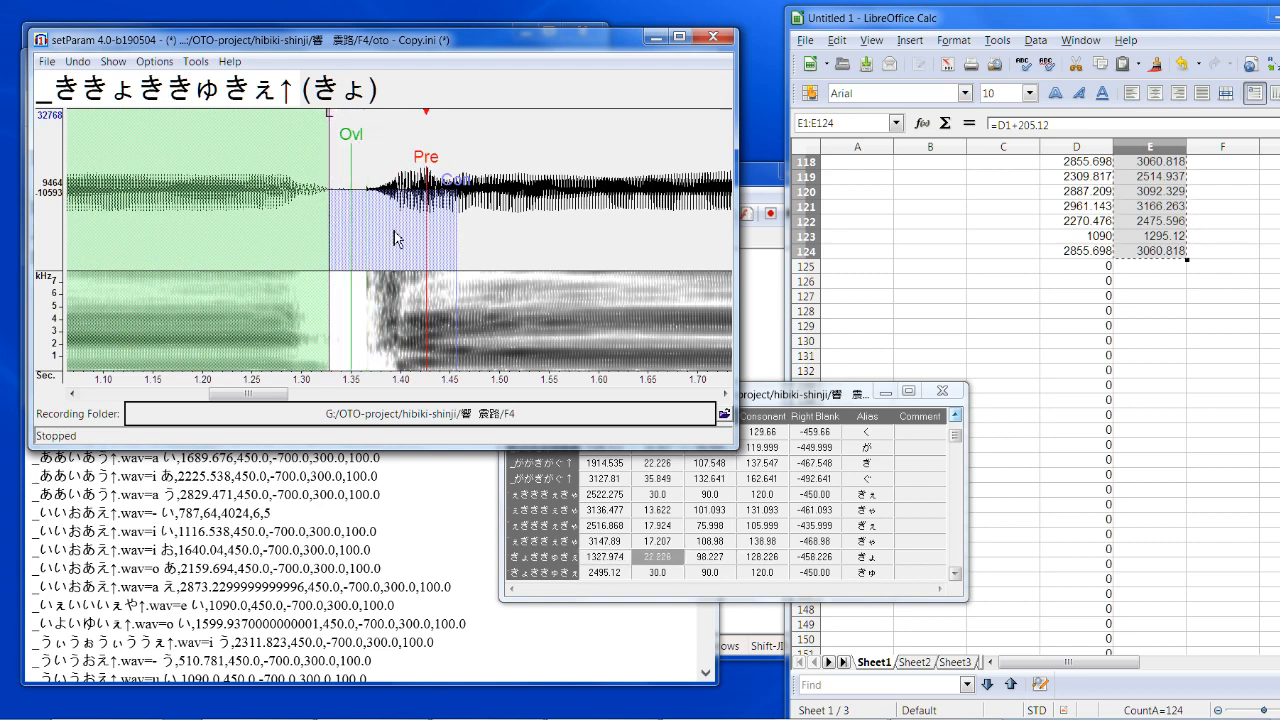
Step: Adjust きゅ to left blank 2498.226, overlap 19.358 and preutterance 96.793, and ぎょ to consonant 126.792 and right blank -456.791
key(Down)
drag(403, 174, 412, 178)
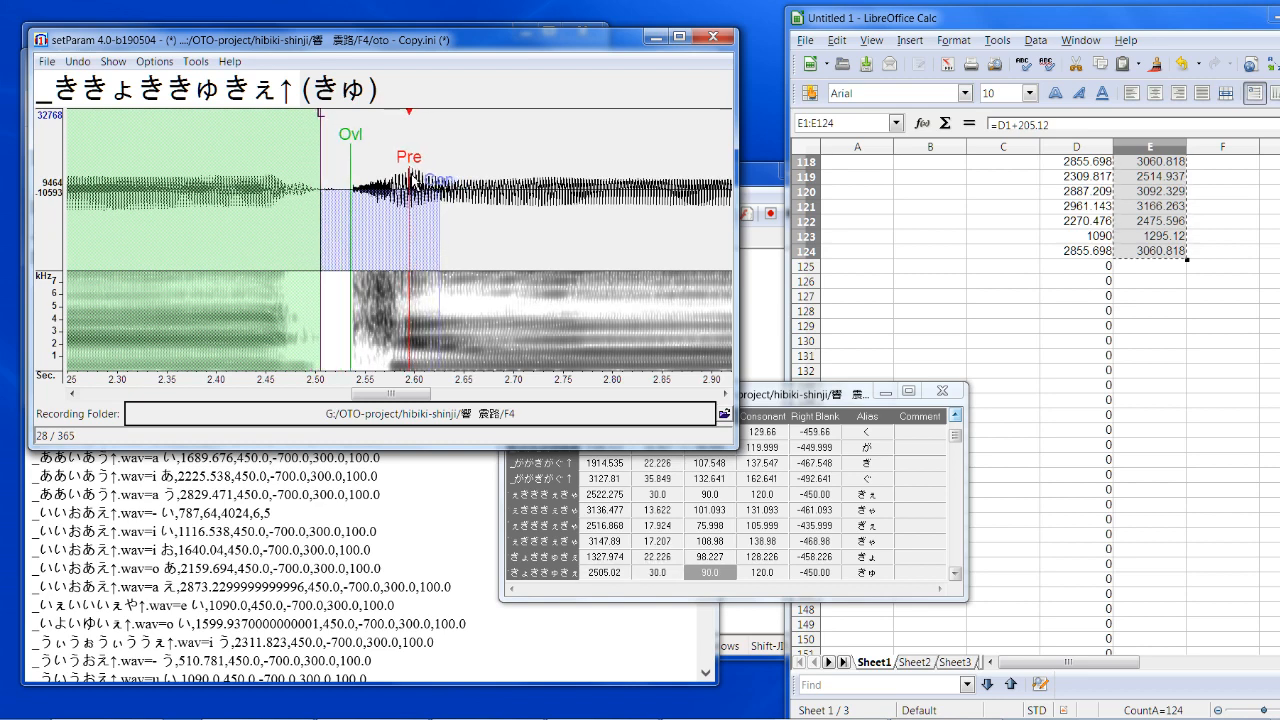
drag(320, 120, 333, 163)
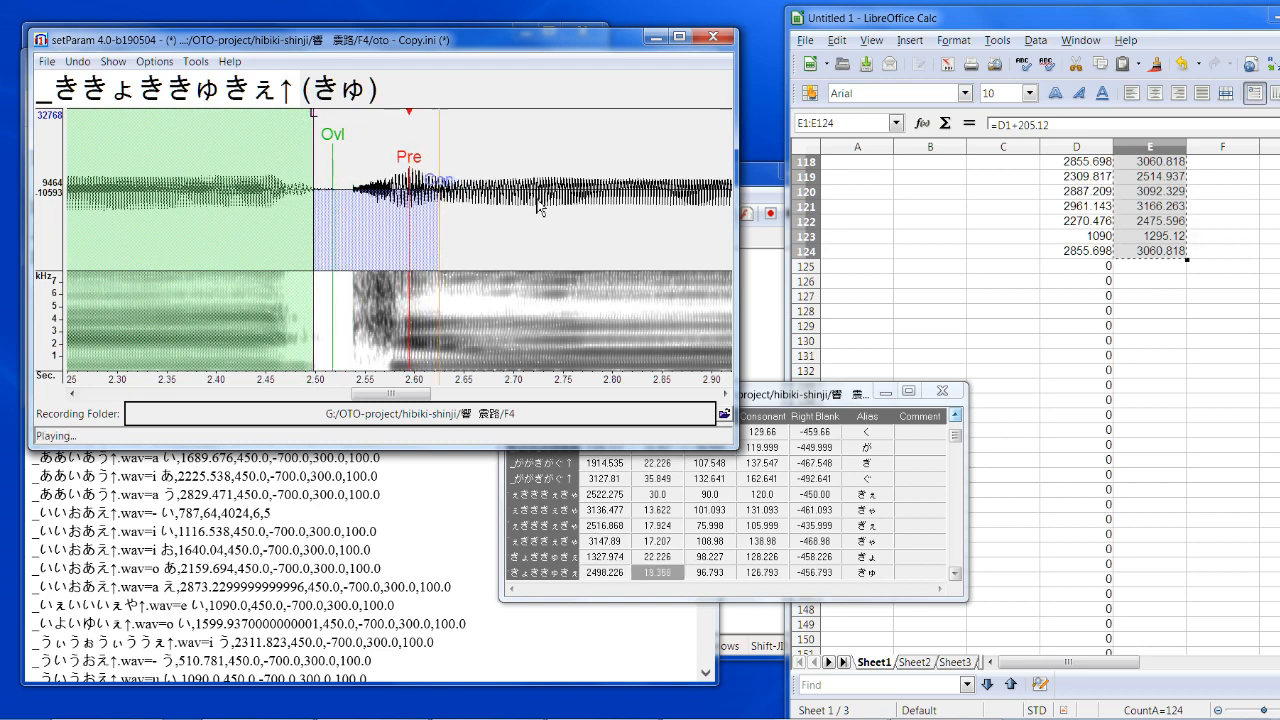
key(Down)
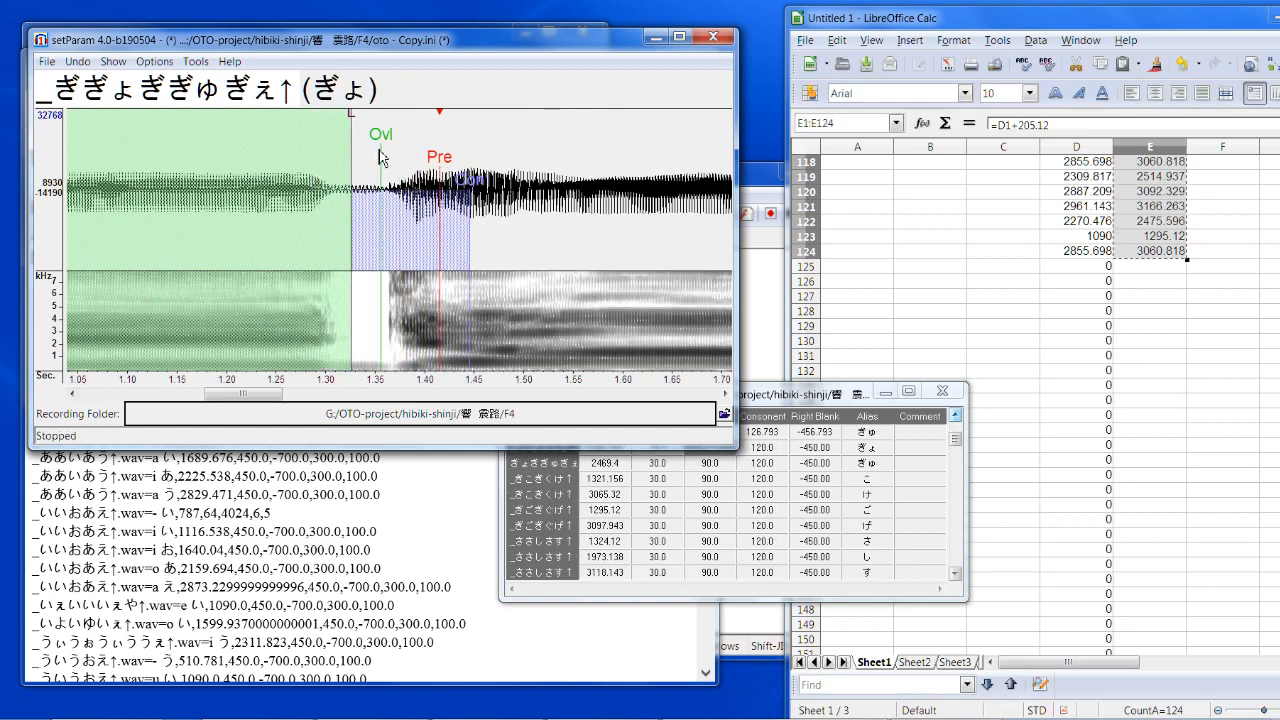
drag(354, 117, 366, 151)
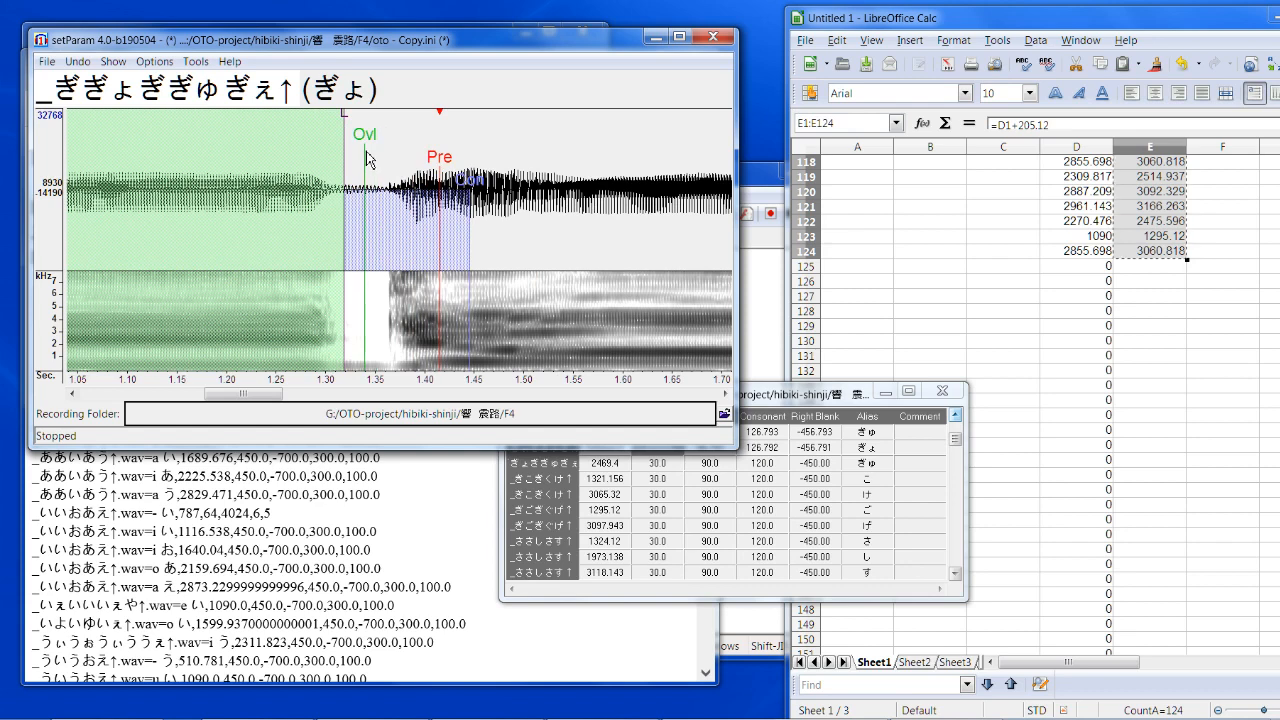
Step: Adjust ぎゅ to left blank 2516.533 and overlap 17.585, and こ to left blank 1337.636 and overlap 11.132
key(Down)
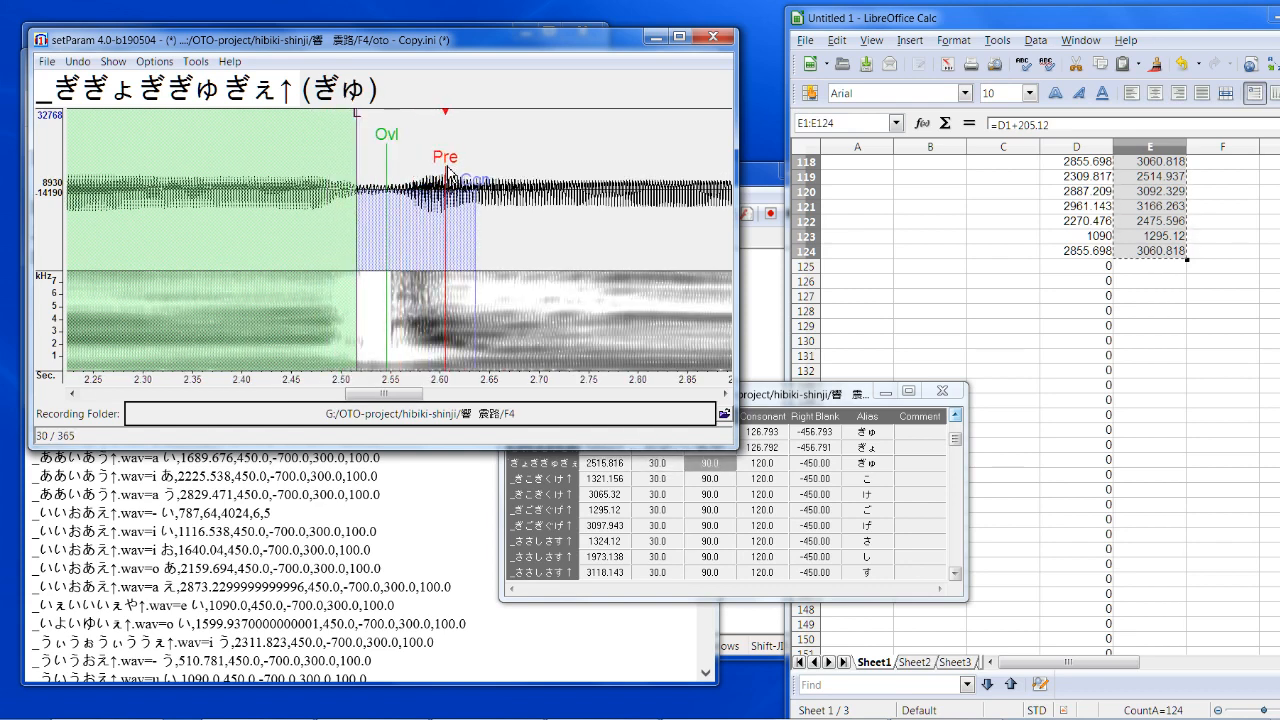
mouse_move(397, 160)
mouse_down()
mouse_move(384, 156)
mouse_move(420, 163)
mouse_move(344, 155)
mouse_up()
key(Down)
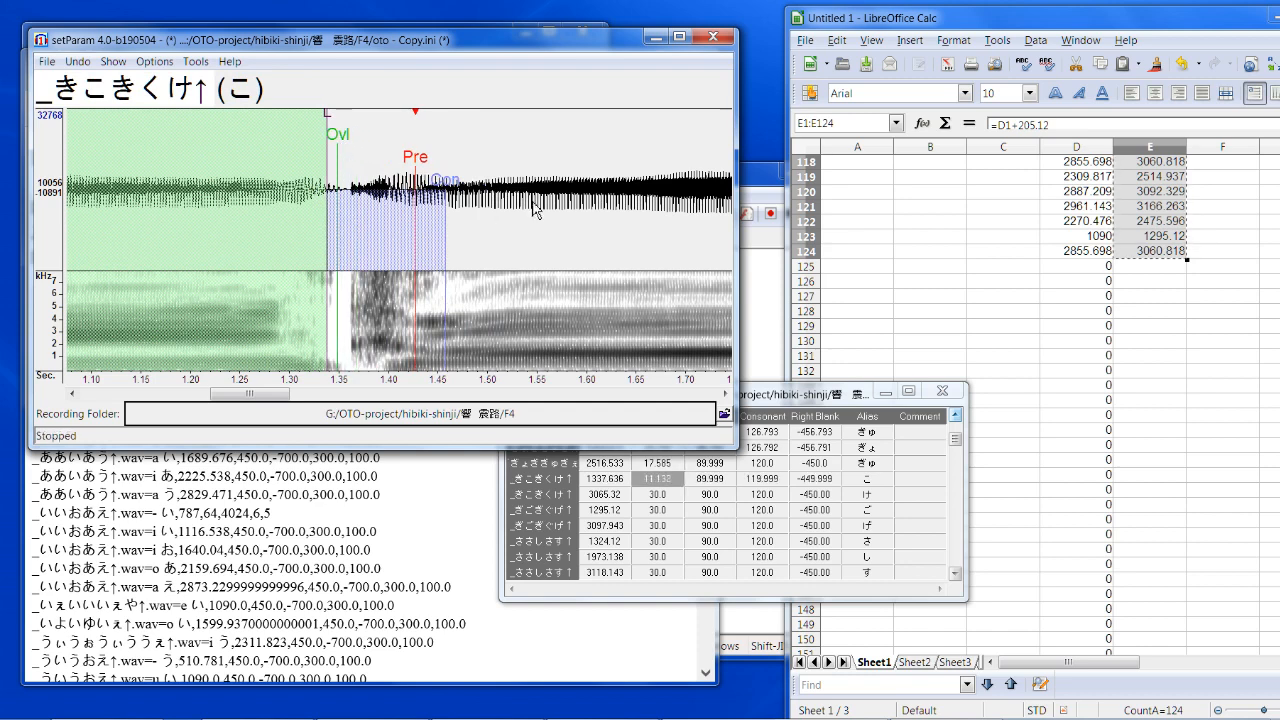
Step: Adjust け to left blank 3086.217, overlap 16.49 and preutterance 95.357, and ご to left blank 1343.051, overlap 17.924 and preutterance 81.017
key(Down)
drag(380, 155, 428, 160)
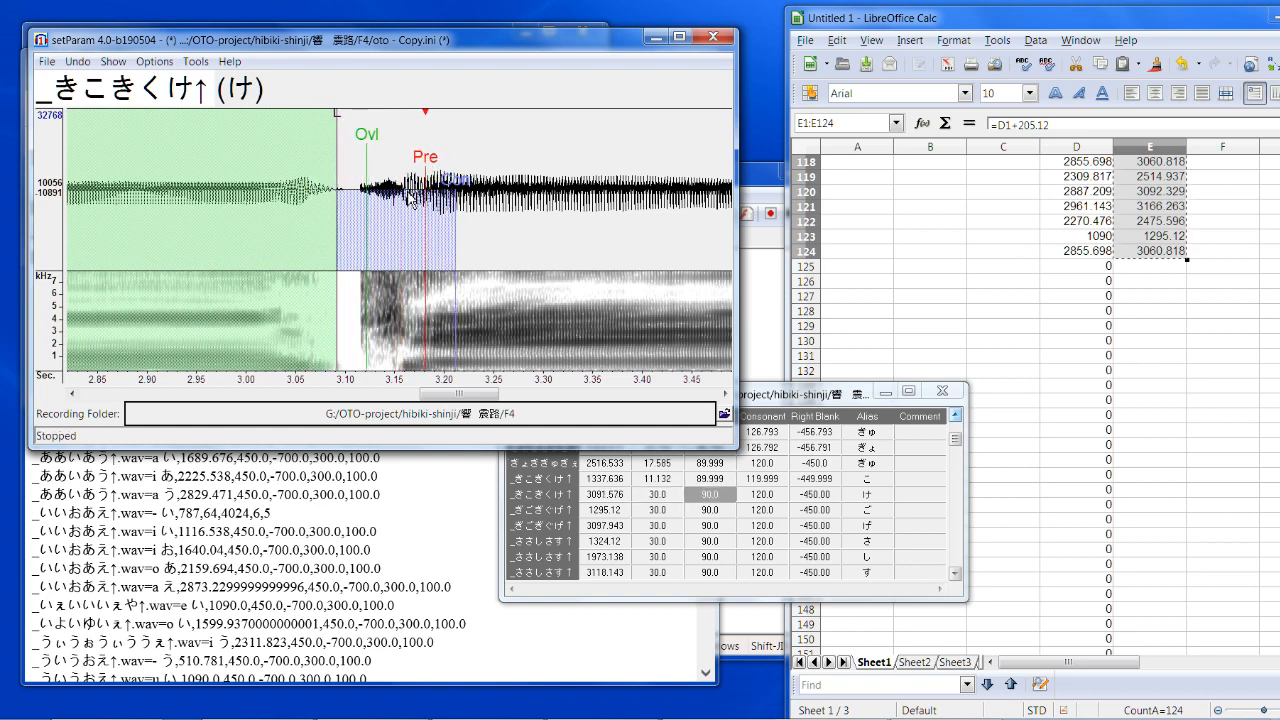
mouse_move(337, 117)
mouse_down()
mouse_move(347, 155)
mouse_move(441, 174)
mouse_up()
key(Down)
click(431, 260)
mouse_move(347, 112)
mouse_down()
mouse_move(383, 135)
mouse_move(398, 170)
mouse_move(425, 172)
mouse_up()
Step: Shift the げ markers to left blank 3123.185 and the さ markers to left blank 1345.546
key(Down)
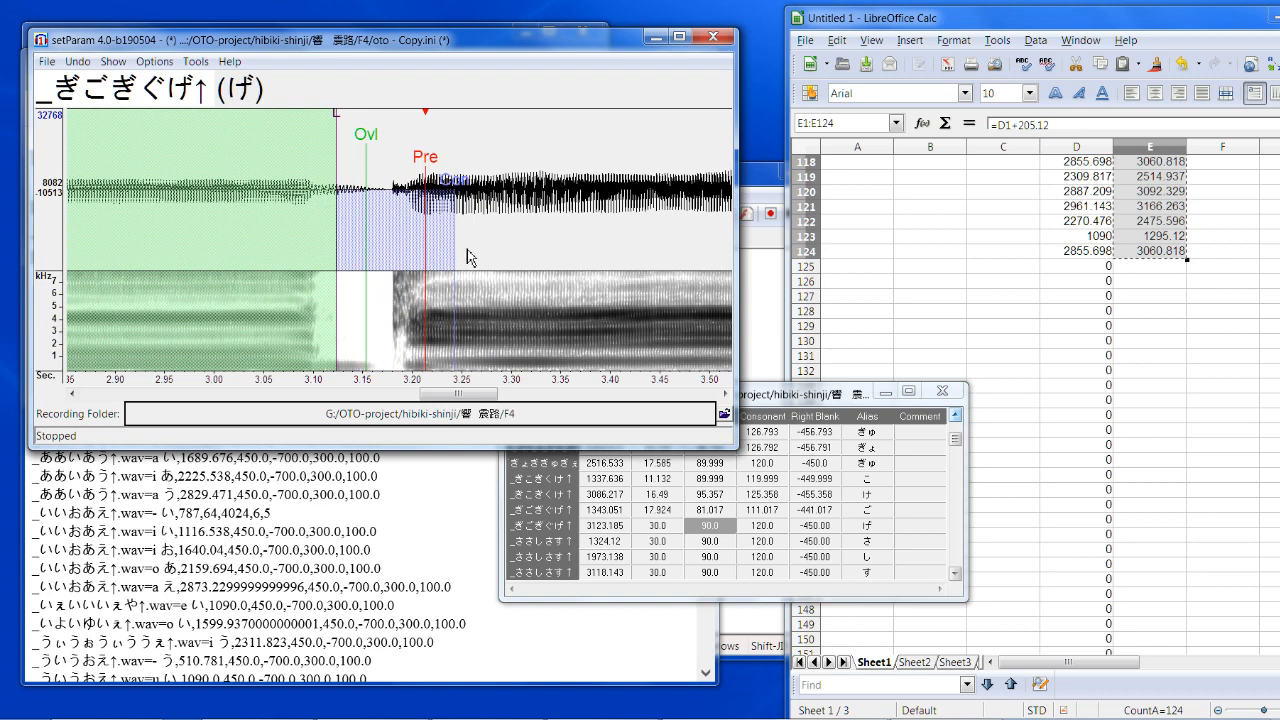
key(Down)
mouse_move(404, 178)
mouse_down()
mouse_move(361, 200)
mouse_move(371, 180)
mouse_move(393, 190)
mouse_move(424, 170)
mouse_move(391, 166)
mouse_up()
click(485, 212)
click(481, 212)
Step: Adjust し to left blank 1951.144 and preutterance 101.093, and shift the す markers to fit its waveform
key(Down)
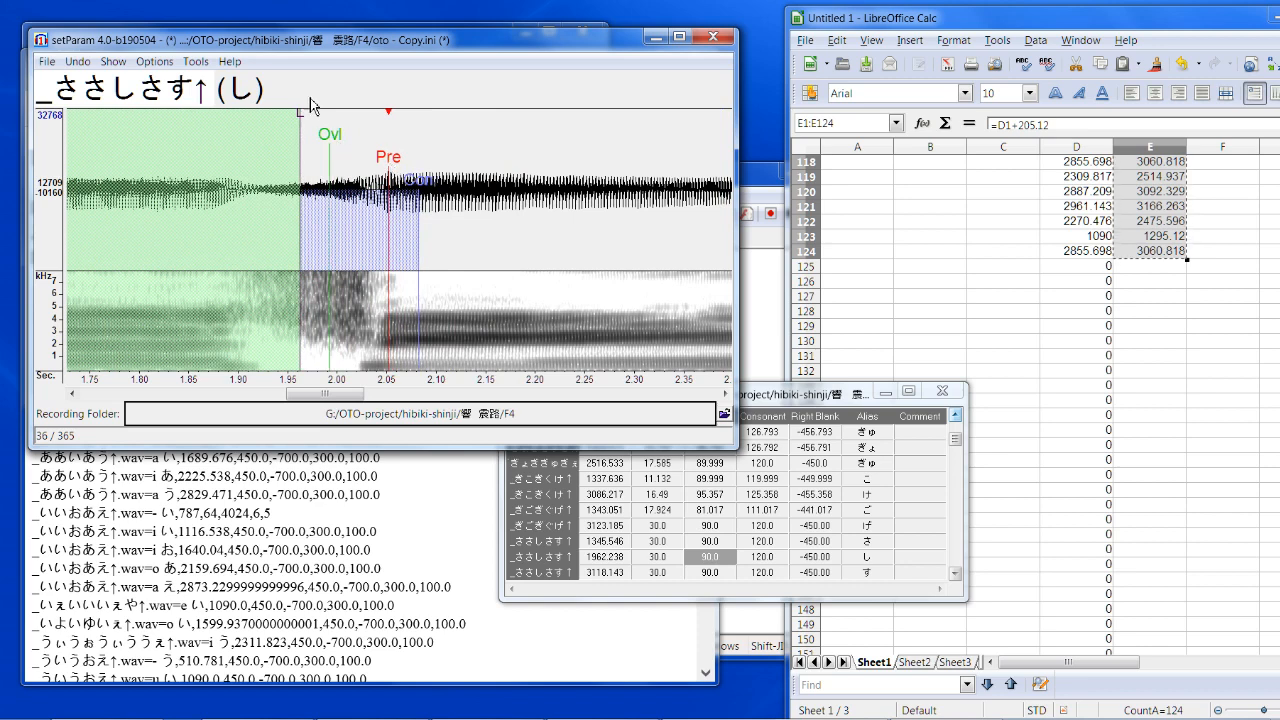
mouse_move(301, 113)
mouse_down()
mouse_move(289, 115)
mouse_move(328, 142)
mouse_up()
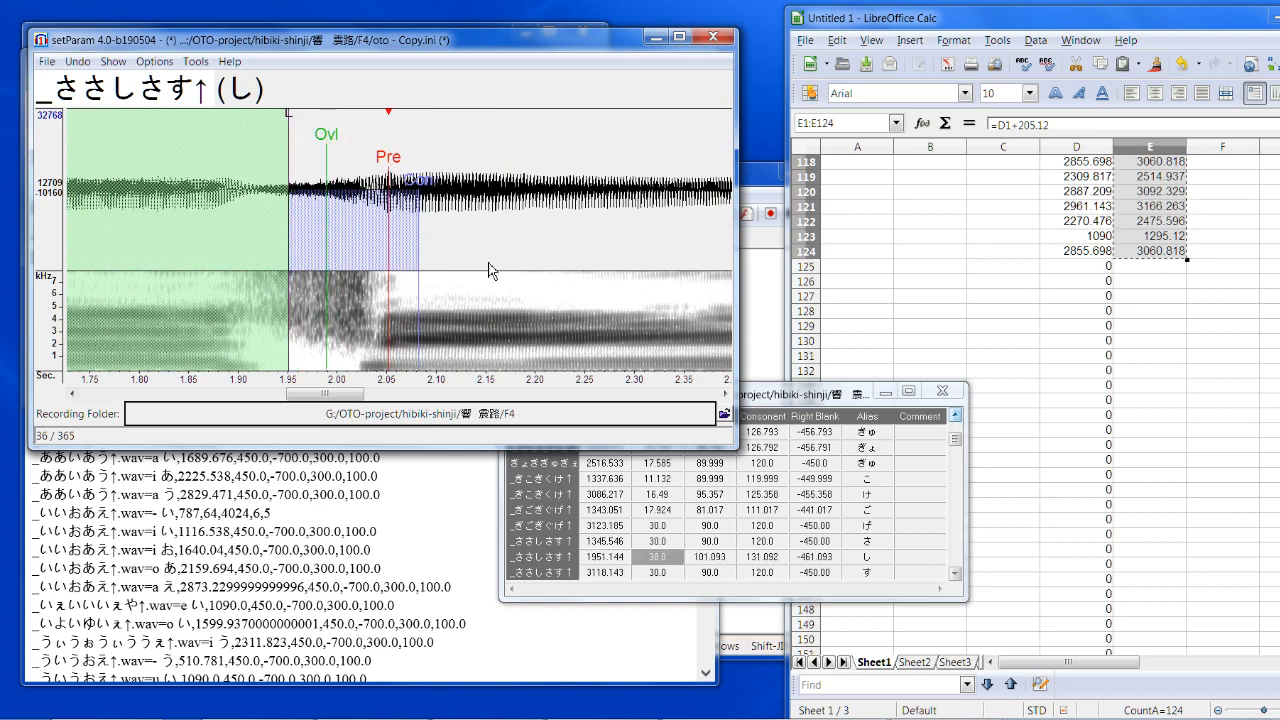
key(Down)
mouse_move(404, 175)
mouse_down()
mouse_move(424, 173)
mouse_move(404, 161)
mouse_up()
Step: Adjust ざ to consonant 101.697 and right blank -431.696, and じ to left blank 1945.368, overlap 29.396 and preutterance 76.716
key(Down)
mouse_move(348, 152)
mouse_down()
mouse_move(344, 118)
mouse_move(341, 128)
mouse_up()
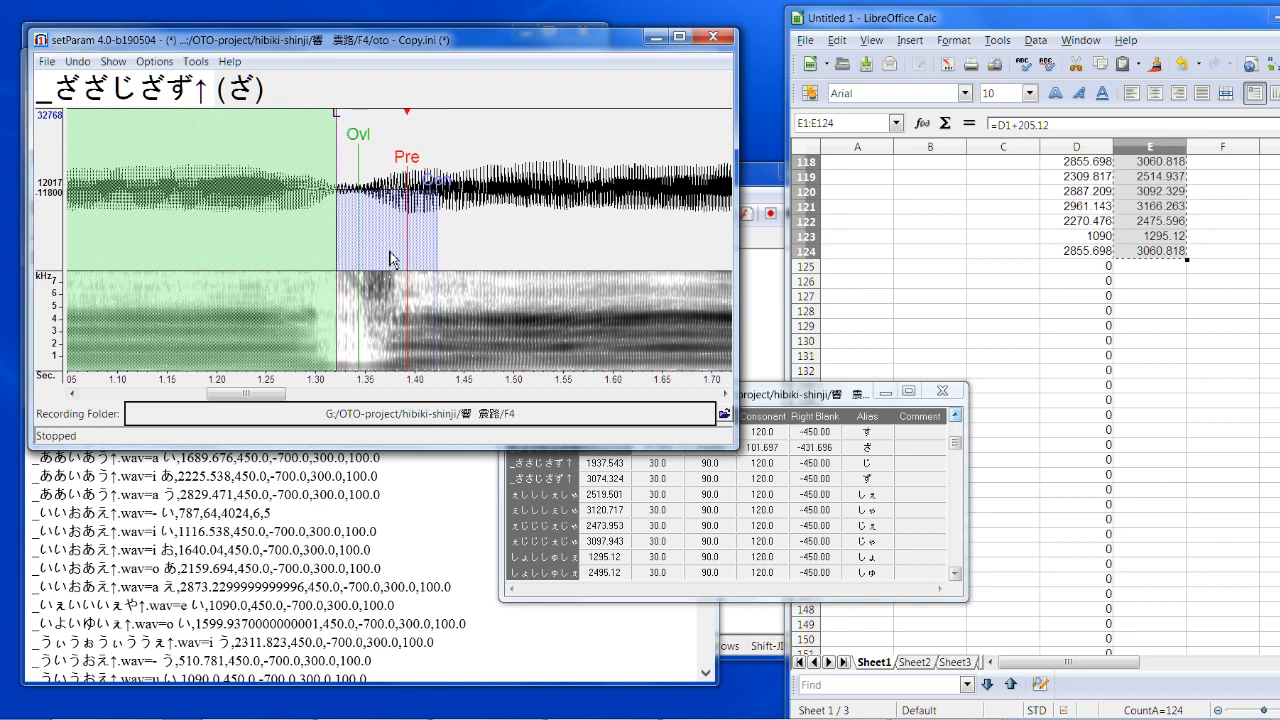
key(Down)
drag(400, 158, 396, 165)
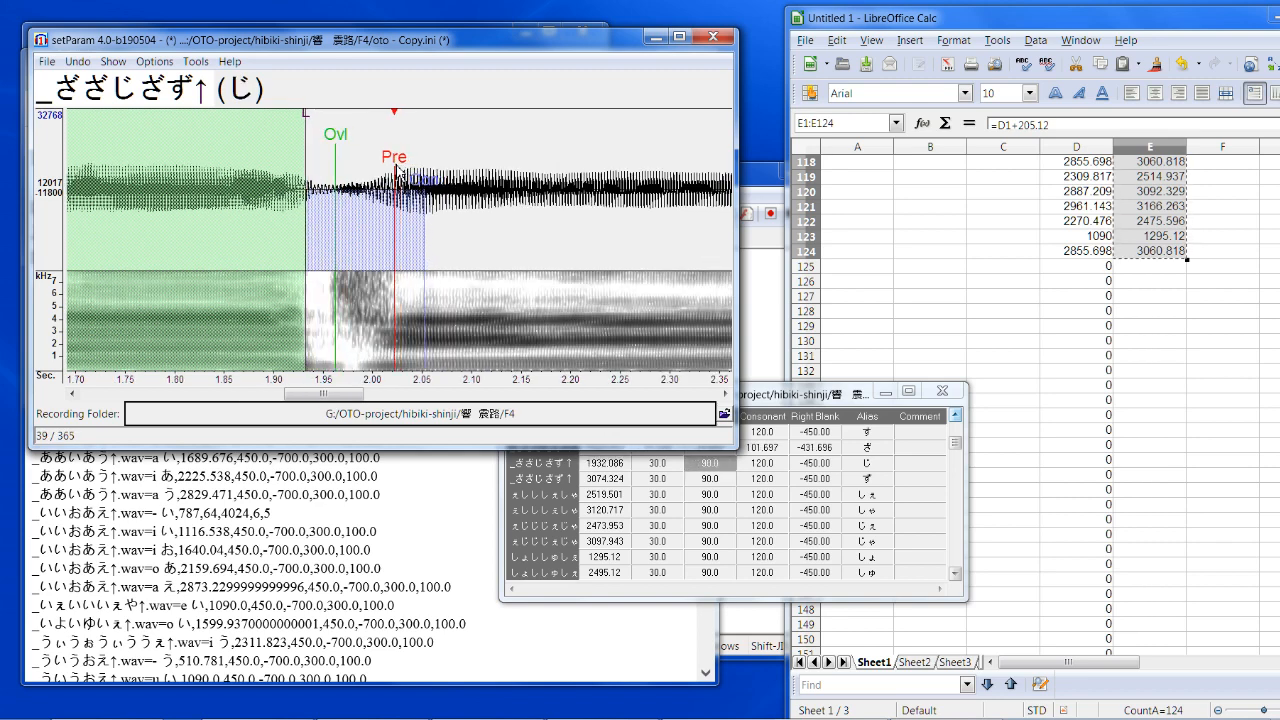
mouse_move(336, 134)
mouse_down()
mouse_move(348, 140)
mouse_move(318, 120)
mouse_up()
Step: Shift the ず markers to left blank 3077.238 and the しぇ markers to left blank 2517.973
key(Down)
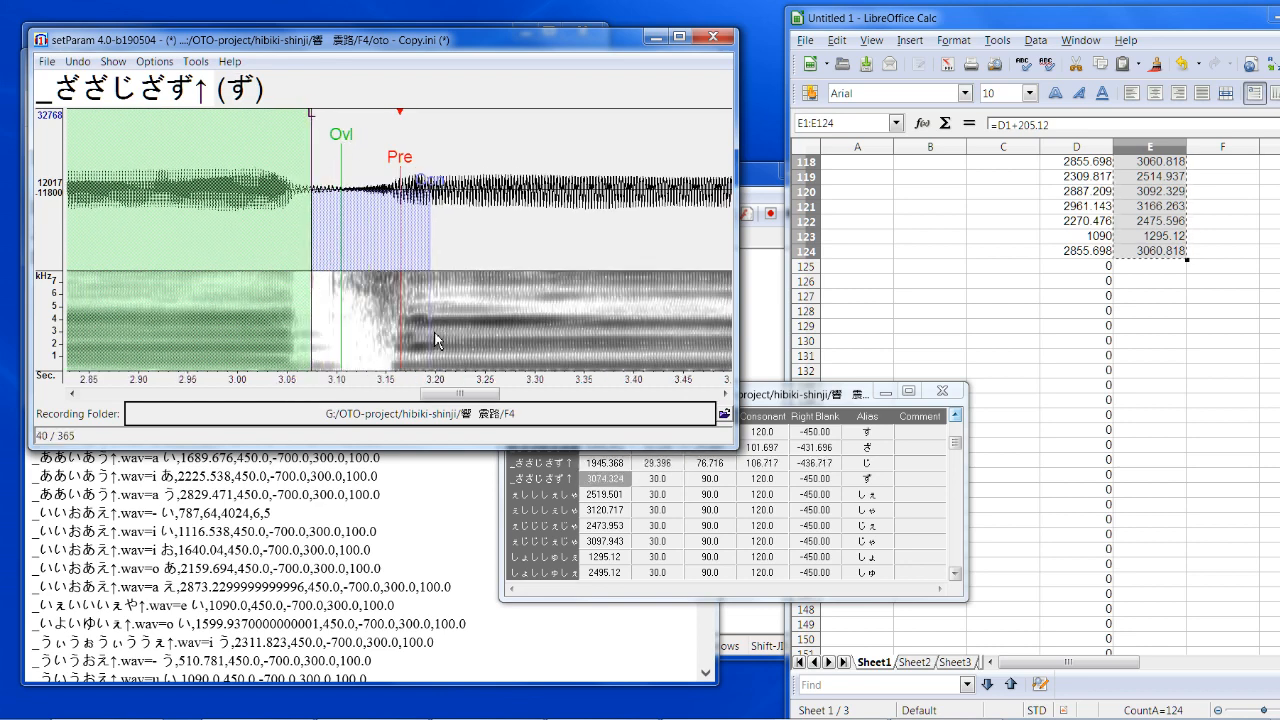
drag(399, 170, 404, 170)
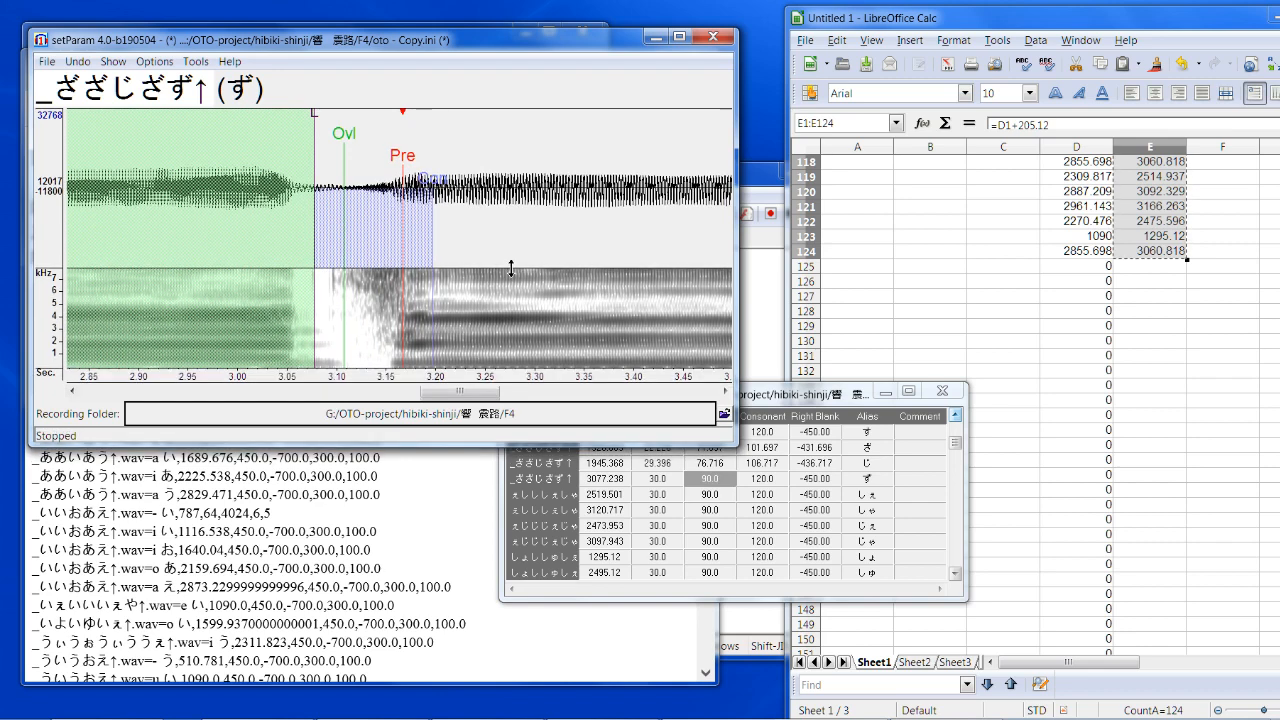
key(Down)
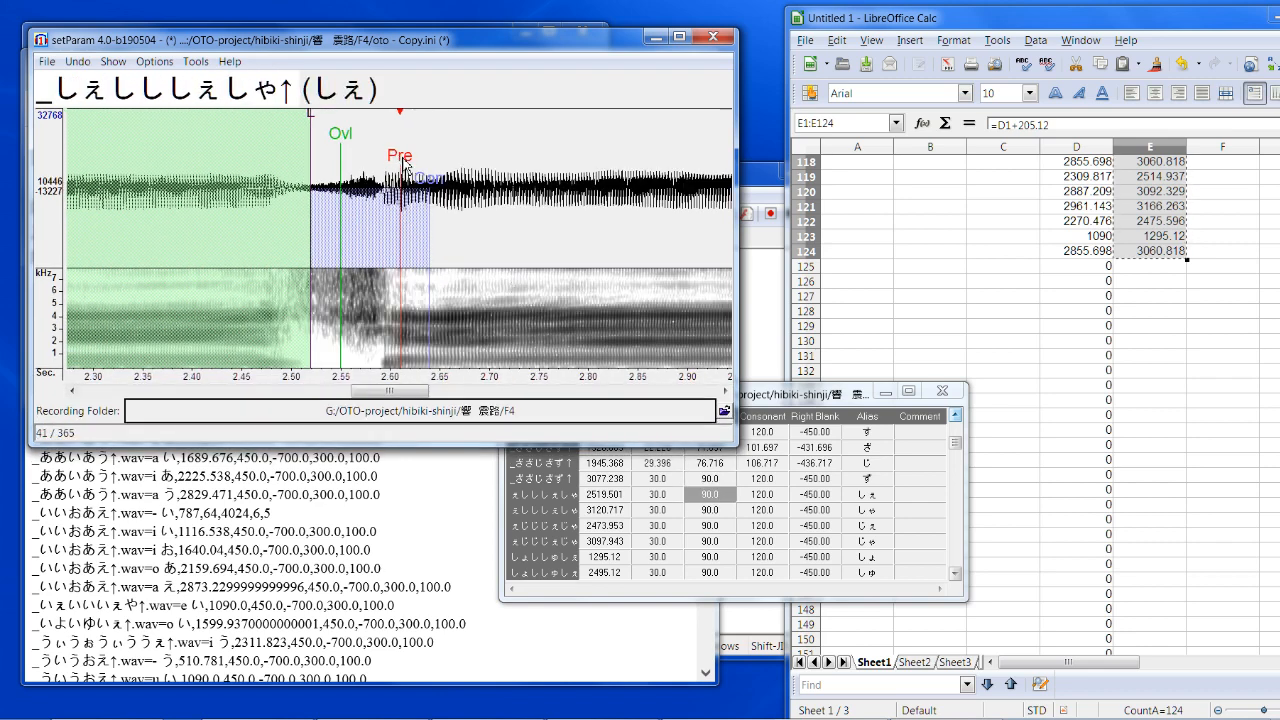
drag(402, 168, 401, 168)
click(376, 220)
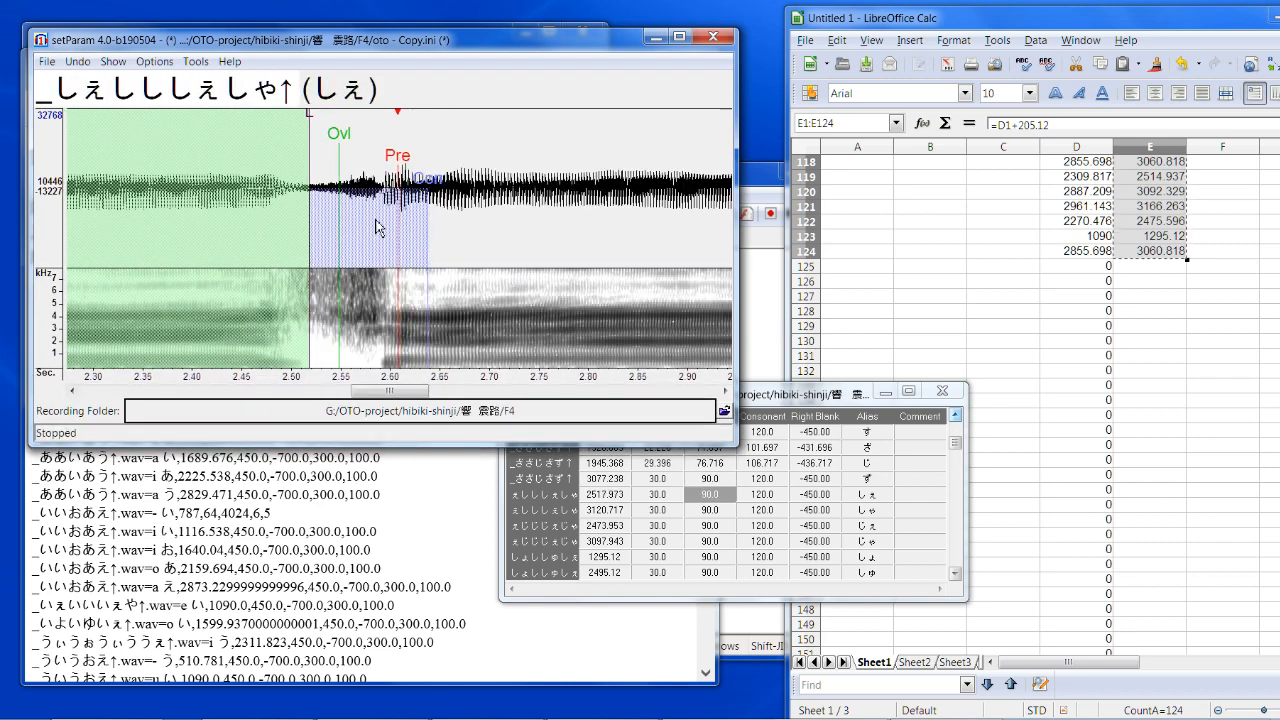
Step: Adjust しゃ to left blank 3134.66 and consonant 141.623, and じぇ to left blank 2506.156, overlap 22.452 and preutterance 82.452
key(Down)
drag(406, 157, 469, 185)
key(Down)
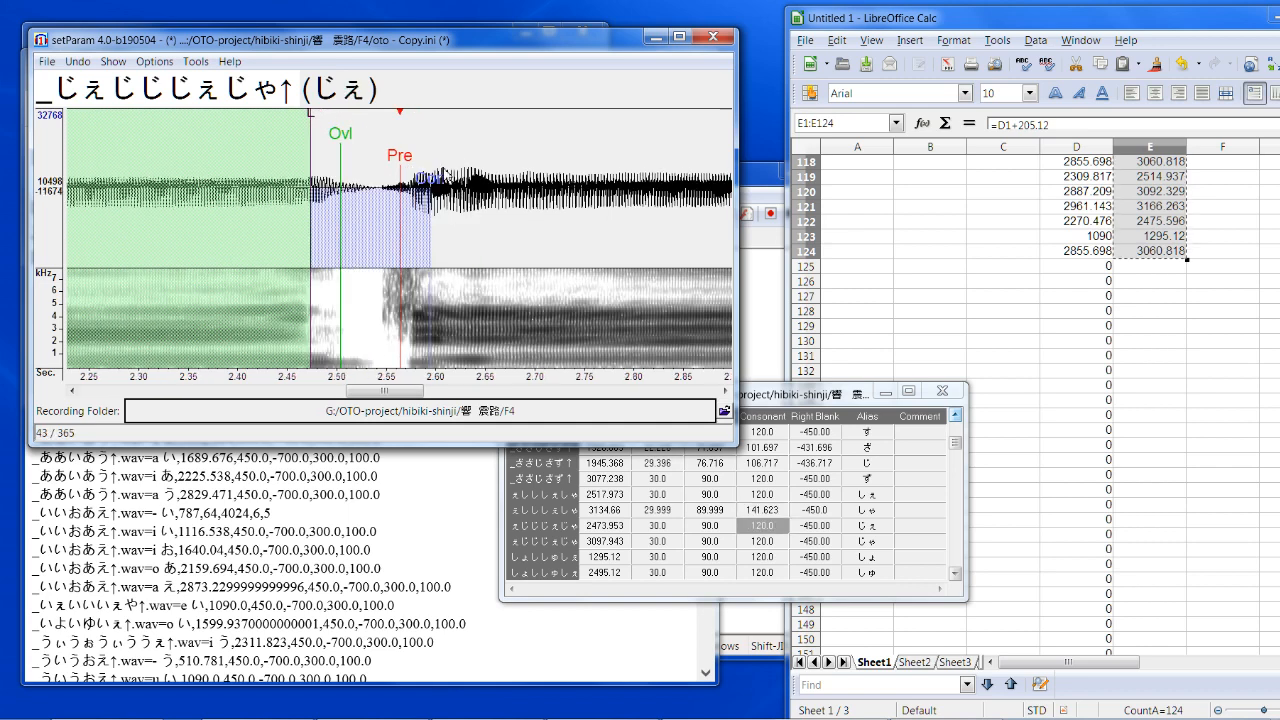
drag(400, 160, 427, 165)
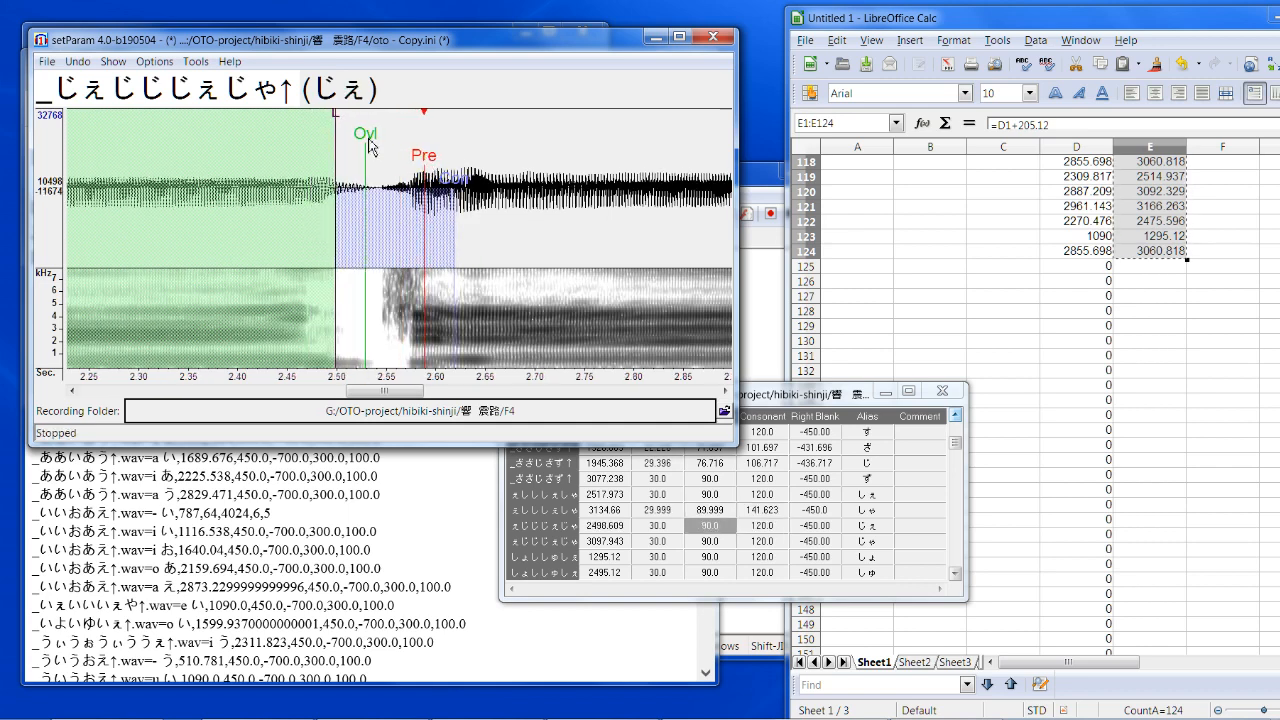
drag(336, 125, 344, 125)
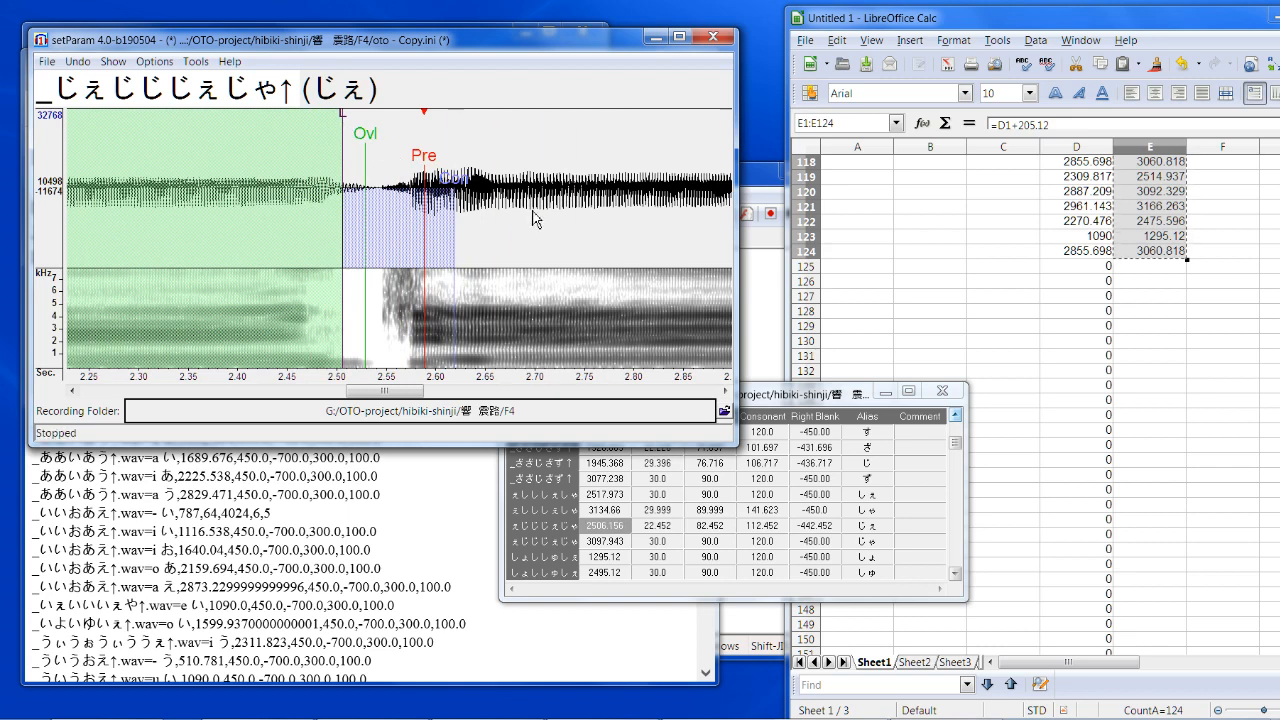
Step: Adjust じゃ to left blank 3138.619, overlap 20.075 and preutterance 68.111, and shift the しょ markers to left blank 1309.692
key(Down)
mouse_move(402, 170)
mouse_down()
mouse_move(425, 166)
mouse_move(387, 149)
mouse_up()
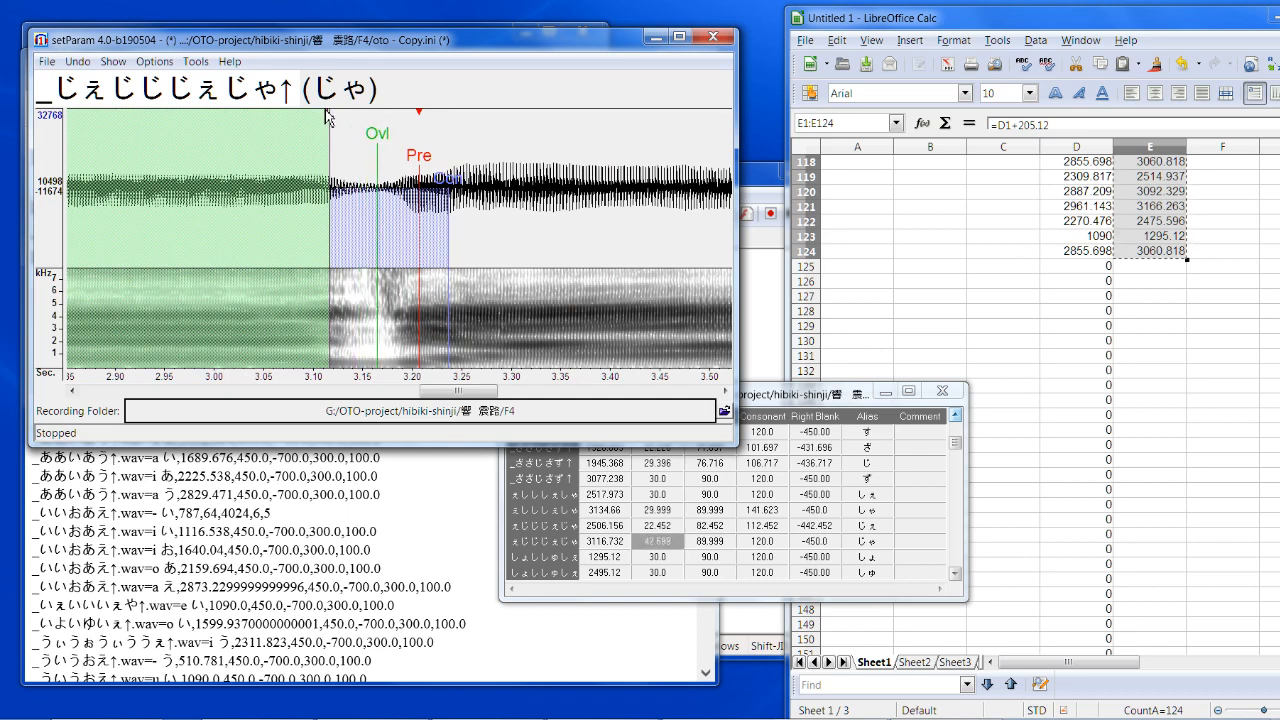
drag(330, 114, 419, 162)
key(Down)
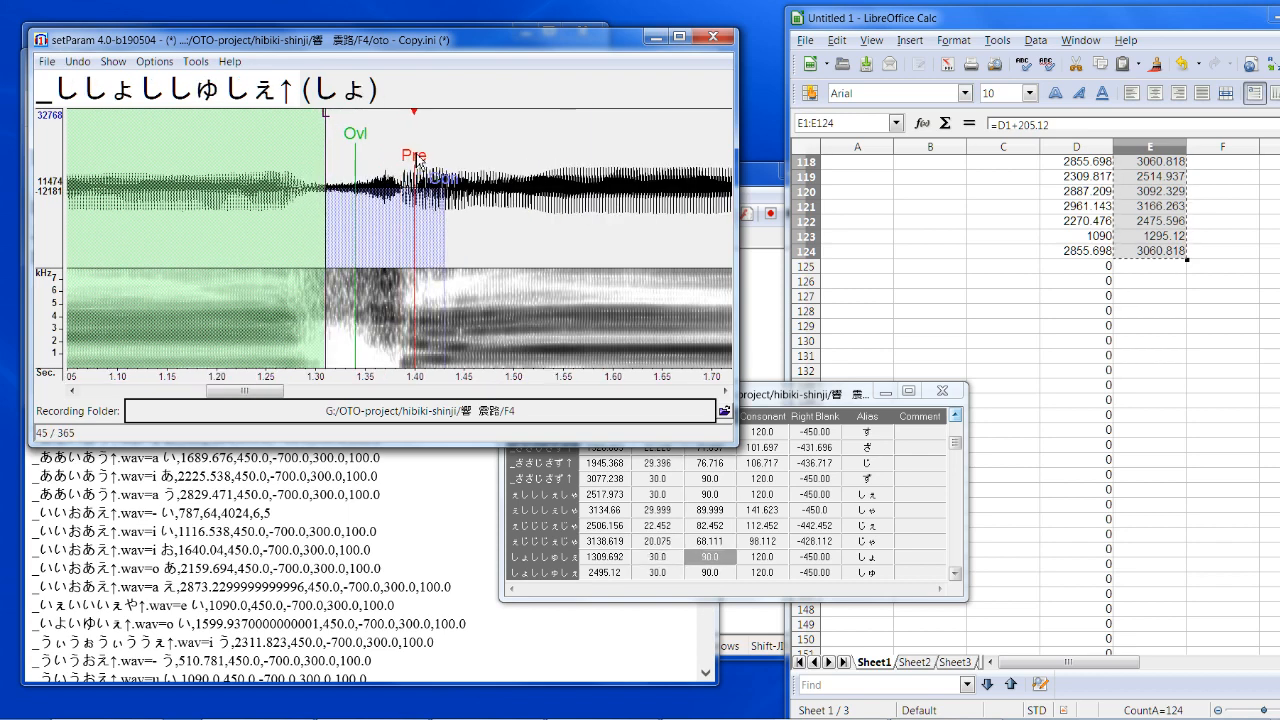
Step: Shift the しゅ markers to left blank 2515.82, and adjust the じょ overlap and left blank with consonant 139.472
key(Down)
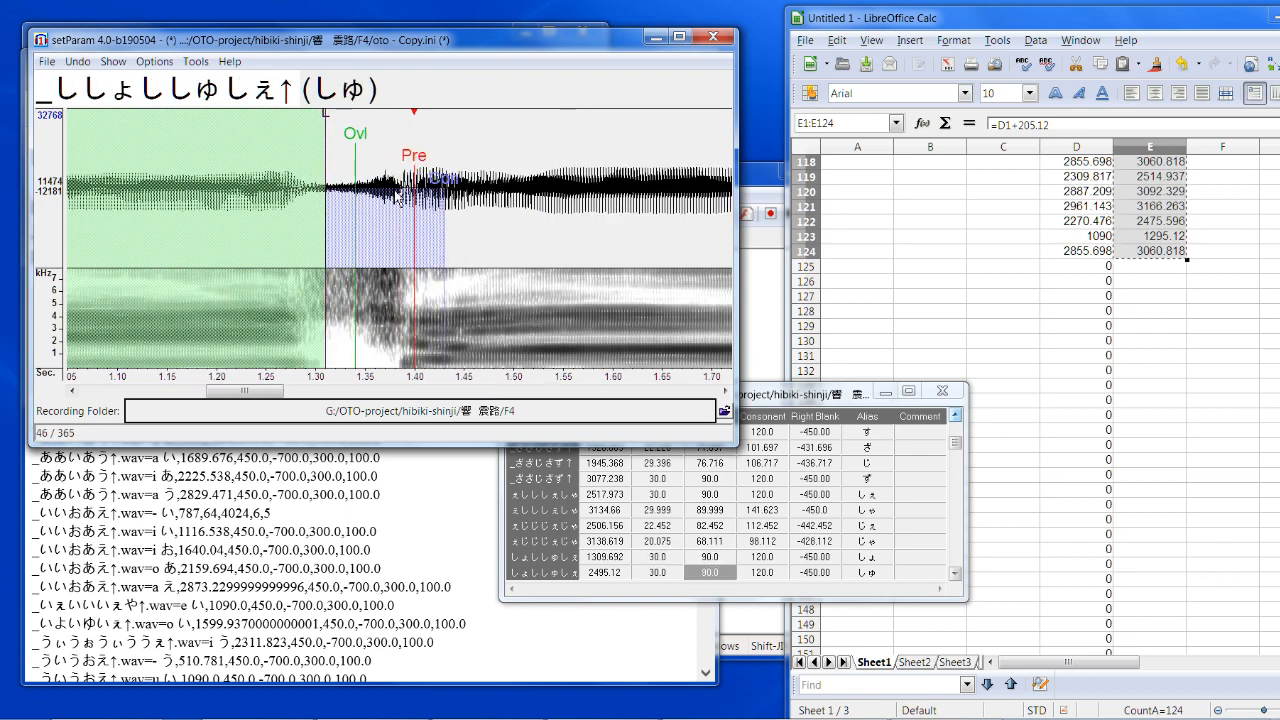
drag(407, 172, 421, 172)
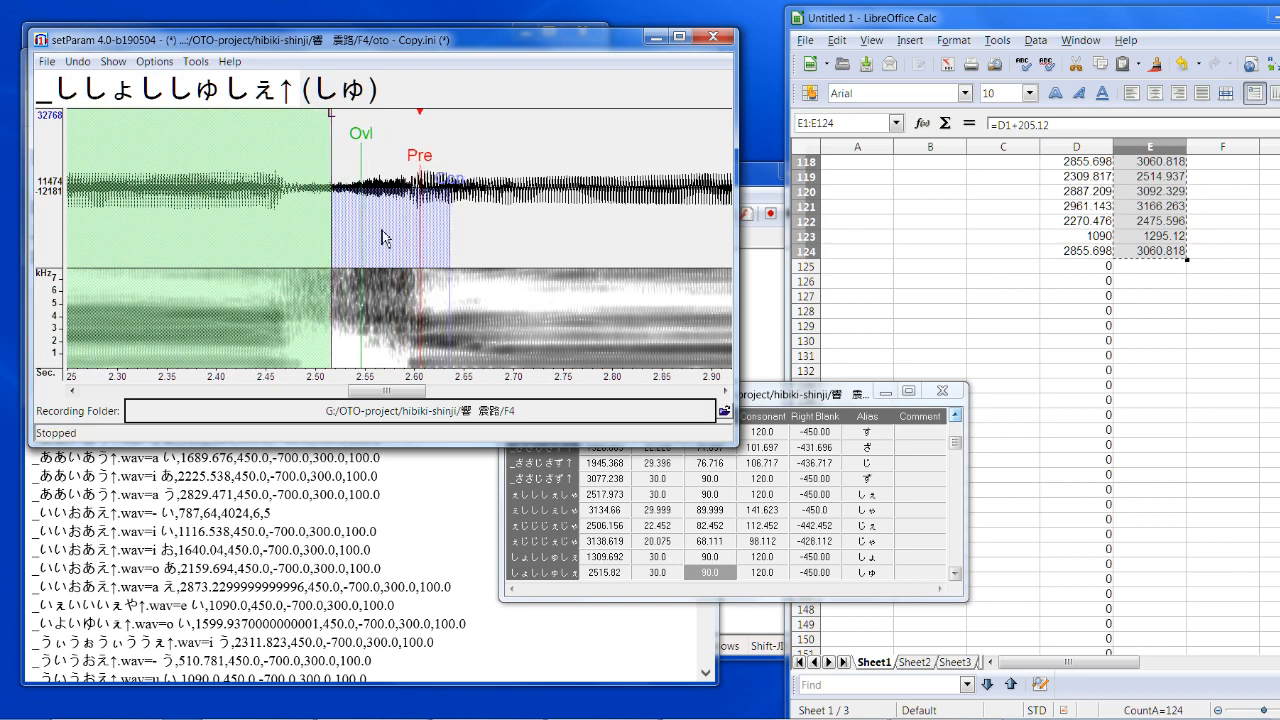
key(Down)
mouse_move(404, 160)
mouse_down()
mouse_move(409, 170)
mouse_move(329, 152)
mouse_up()
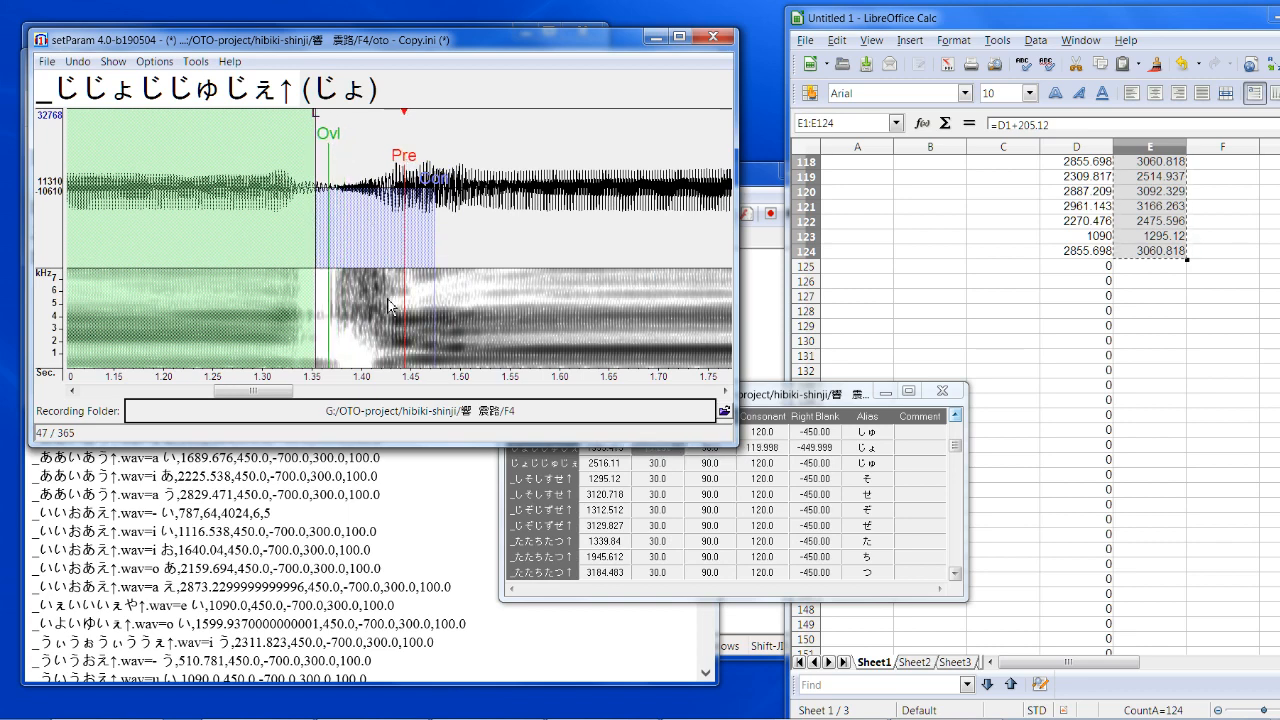
drag(436, 172, 453, 183)
Step: Adjust じゅ to left blank 2515.058 and overlap 10.416, and shift the そ markers to left blank 1313.277
key(Down)
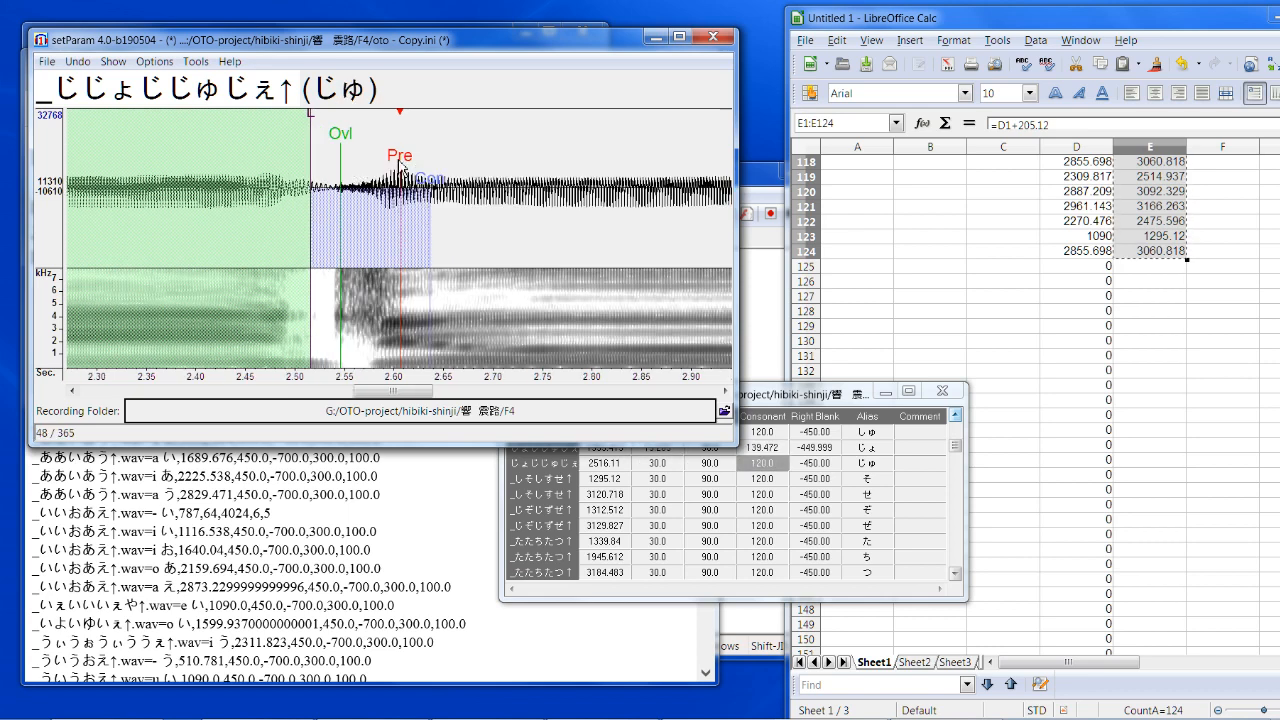
drag(337, 140, 322, 155)
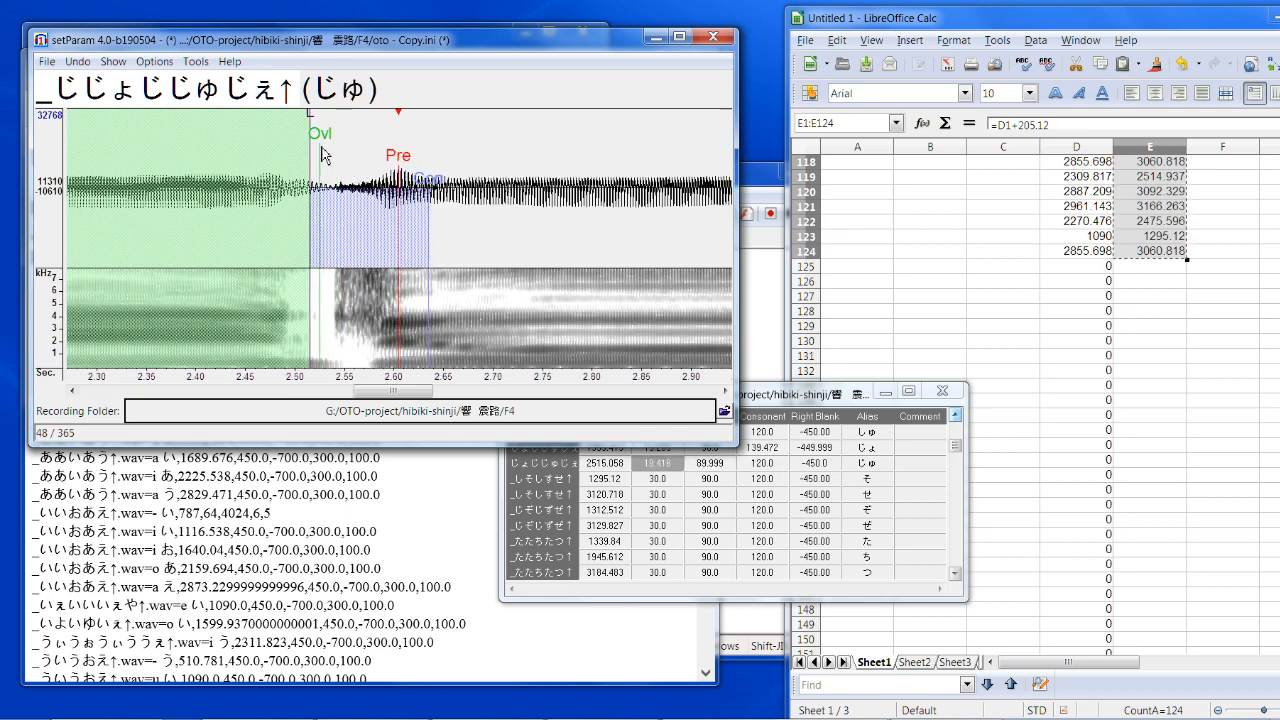
key(Down)
drag(398, 166, 423, 166)
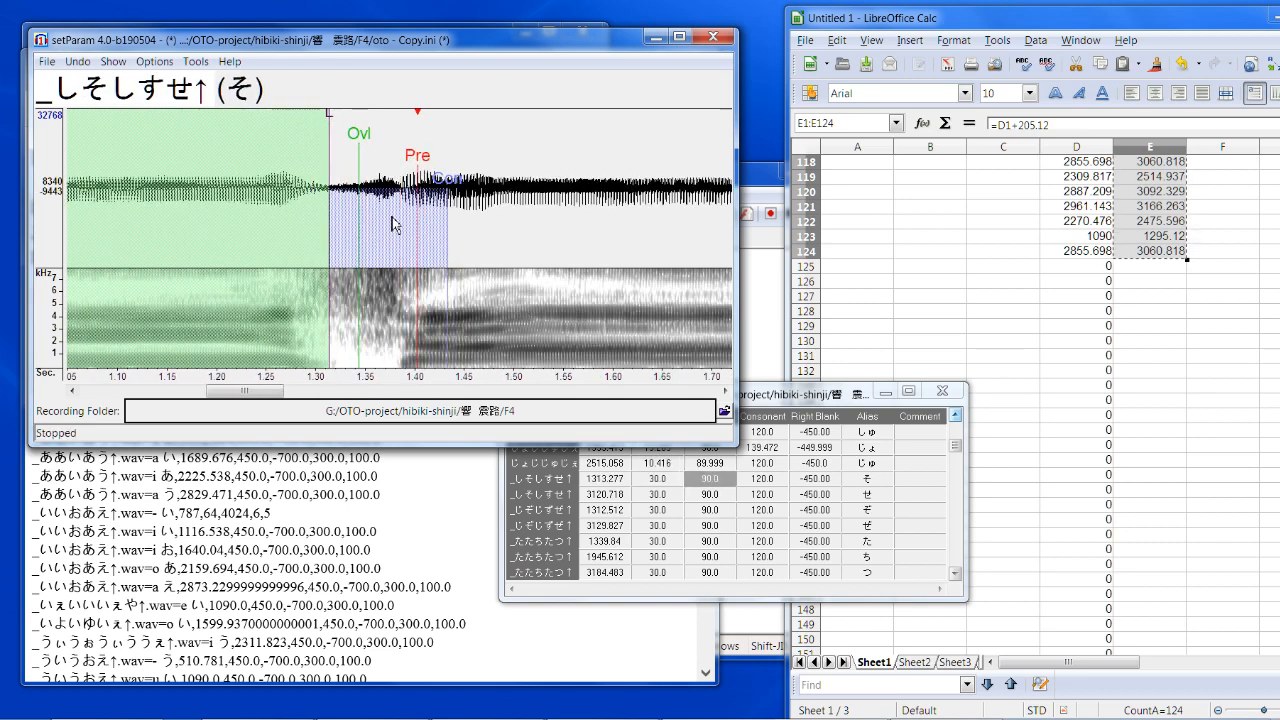
Step: Adjust せ to left blank 3139.679 and consonant 135.887, and shift the ぞ markers to left blank 1334.789
key(Down)
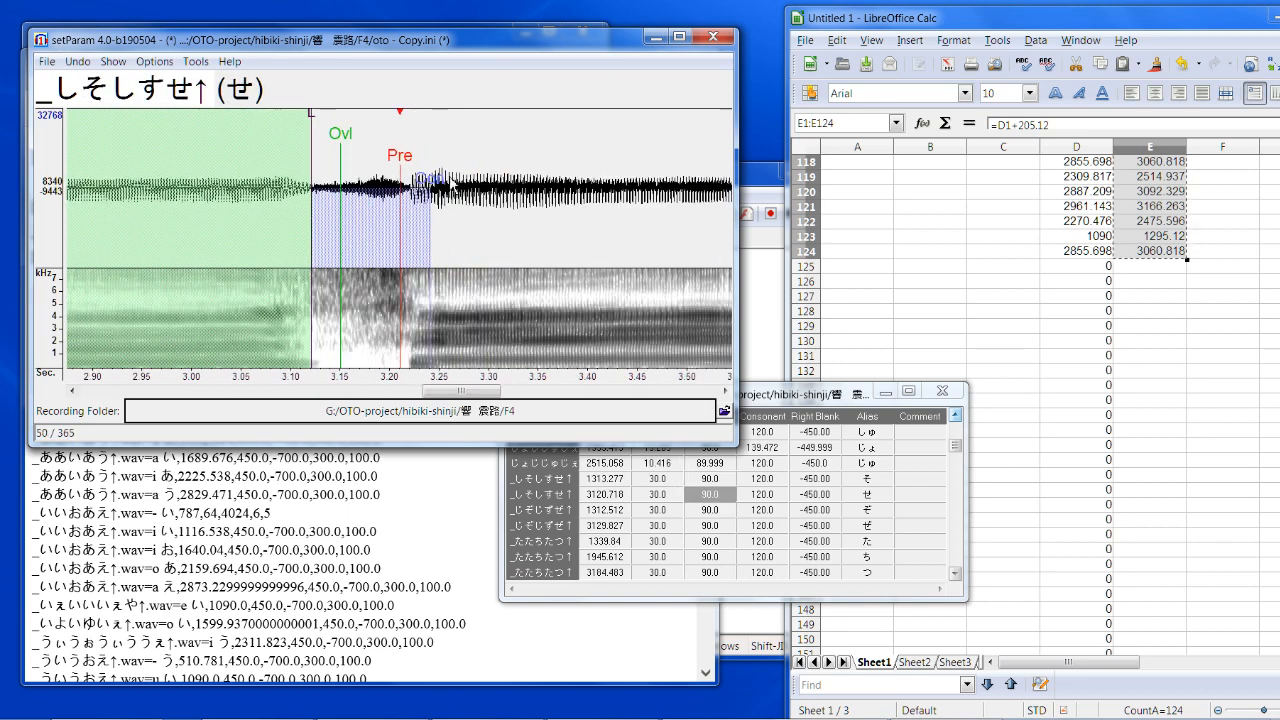
drag(400, 164, 466, 193)
key(Down)
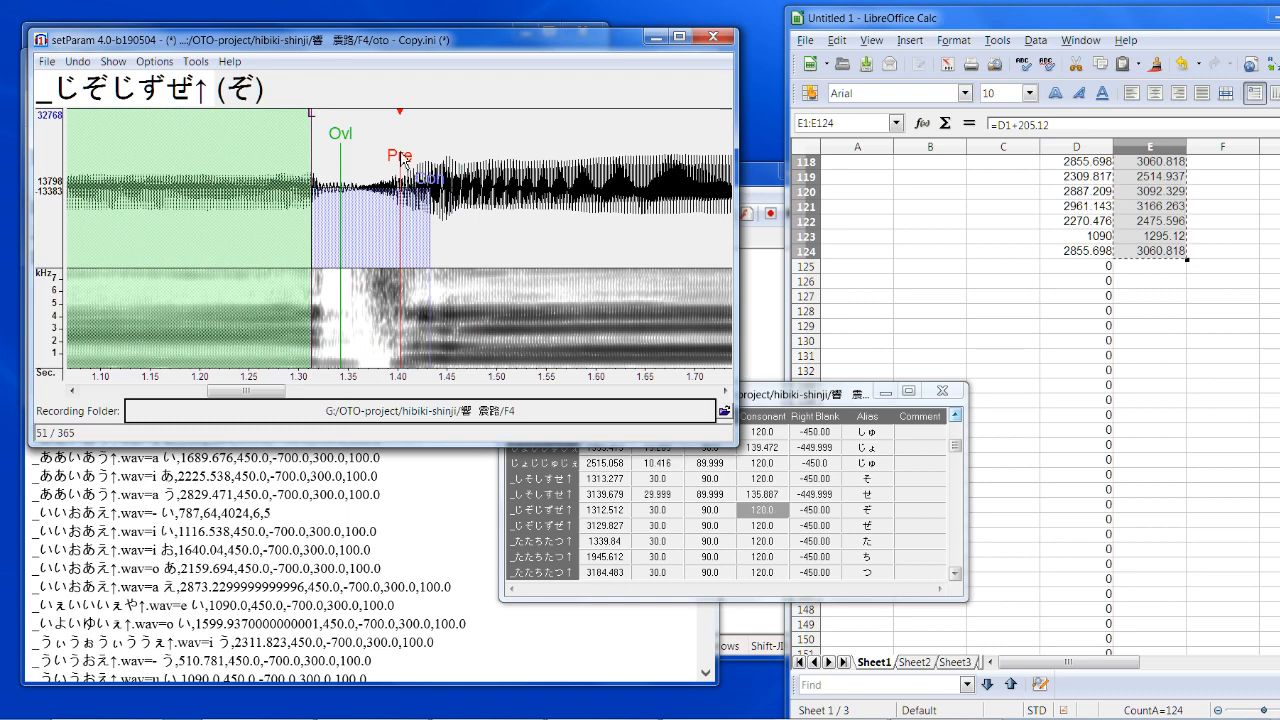
drag(402, 160, 424, 165)
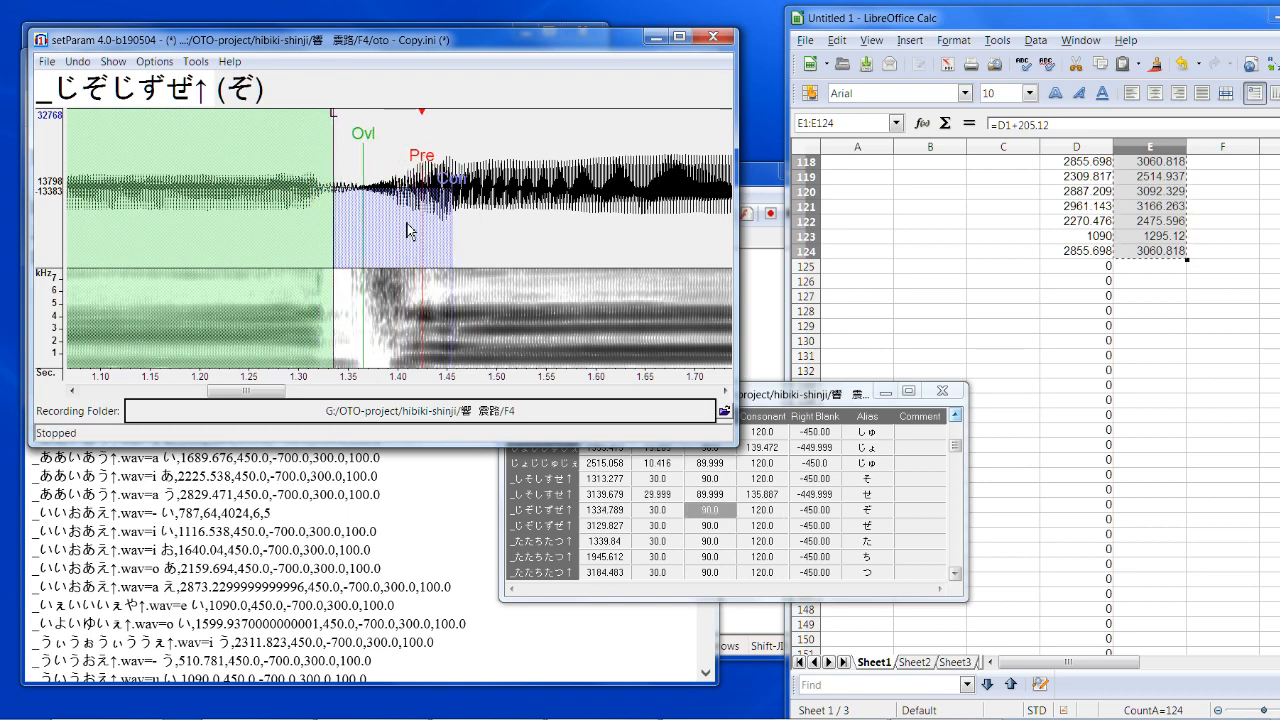
Step: Go past ぜ and adjust the た entry of _たたちたつ↑ to left blank 1355.583 and overlap 11.133
key(Down)
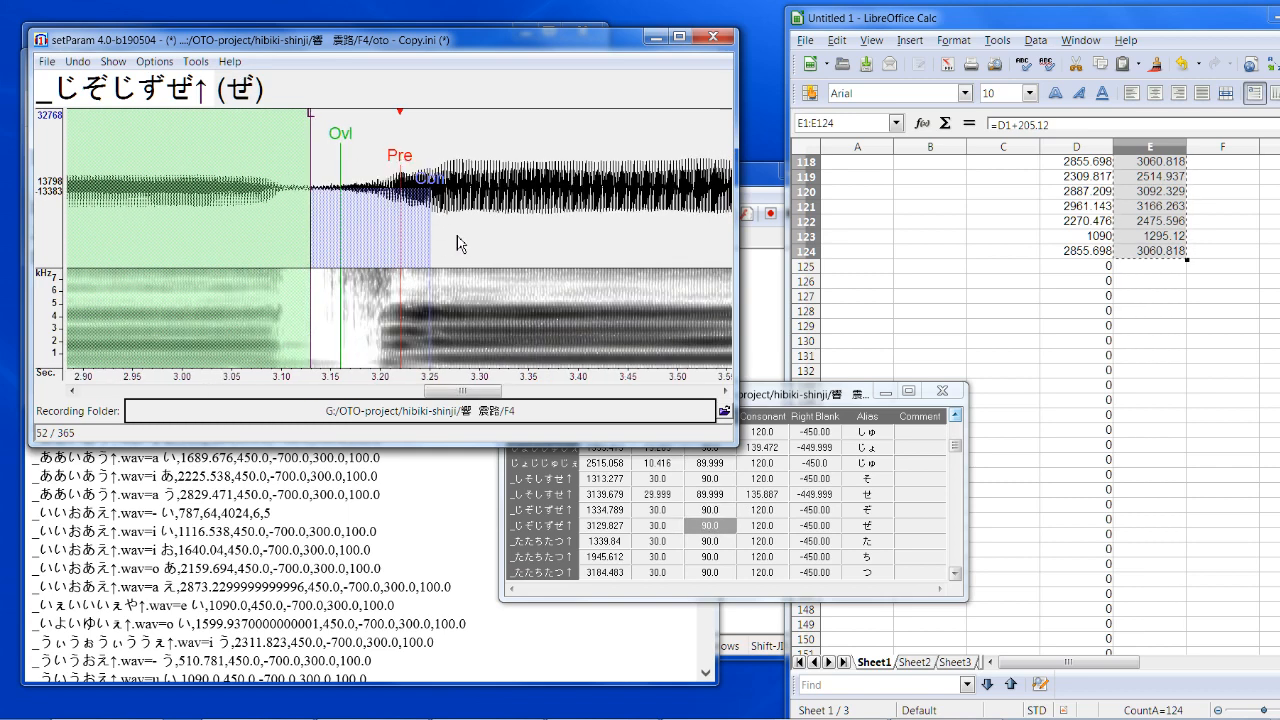
key(Down)
drag(405, 166, 418, 166)
drag(346, 135, 336, 137)
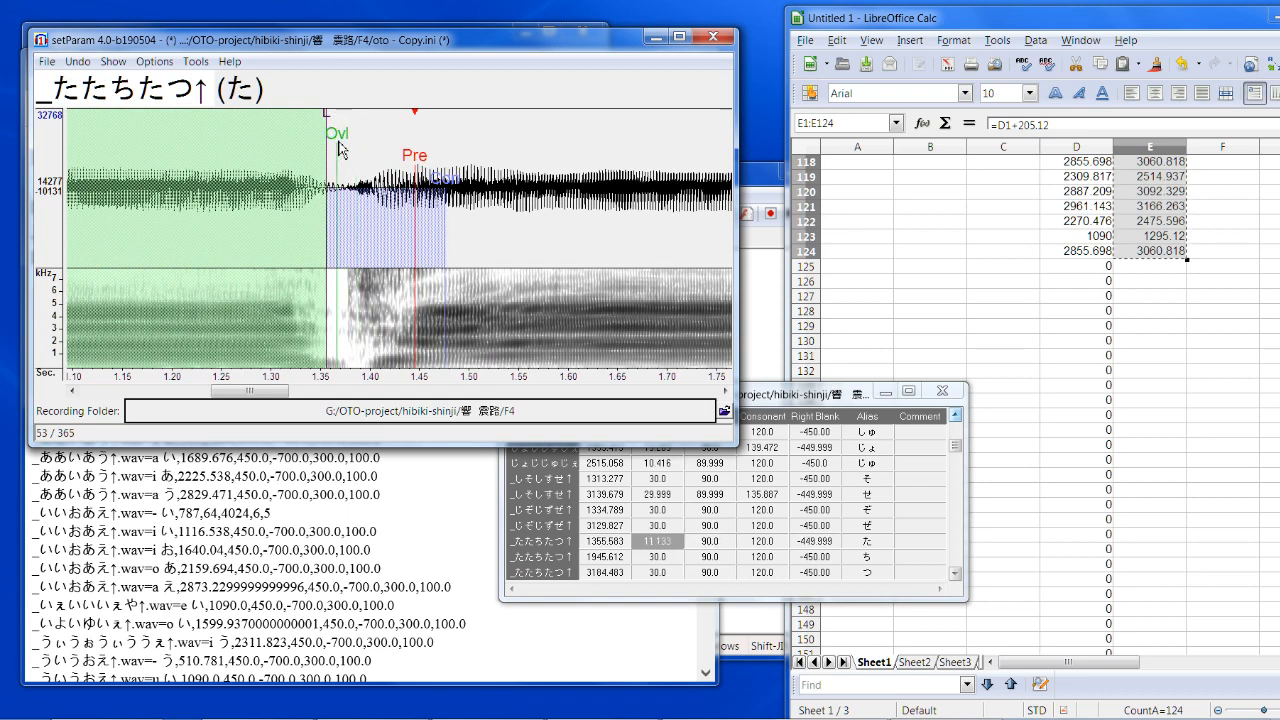
Step: Adjust ち to left blank 1929.63 and overlap 15.773, and つ to left blank 3129.31 and overlap 23.66
key(space)
key(Down)
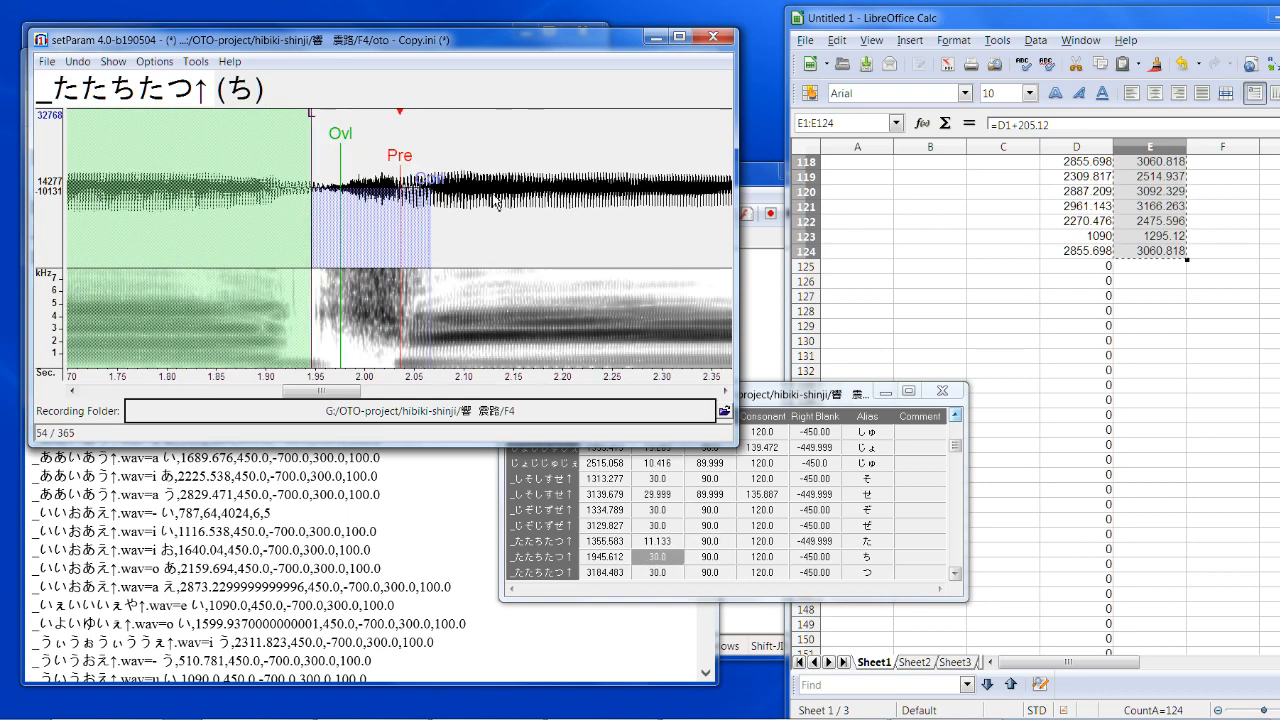
drag(403, 162, 428, 172)
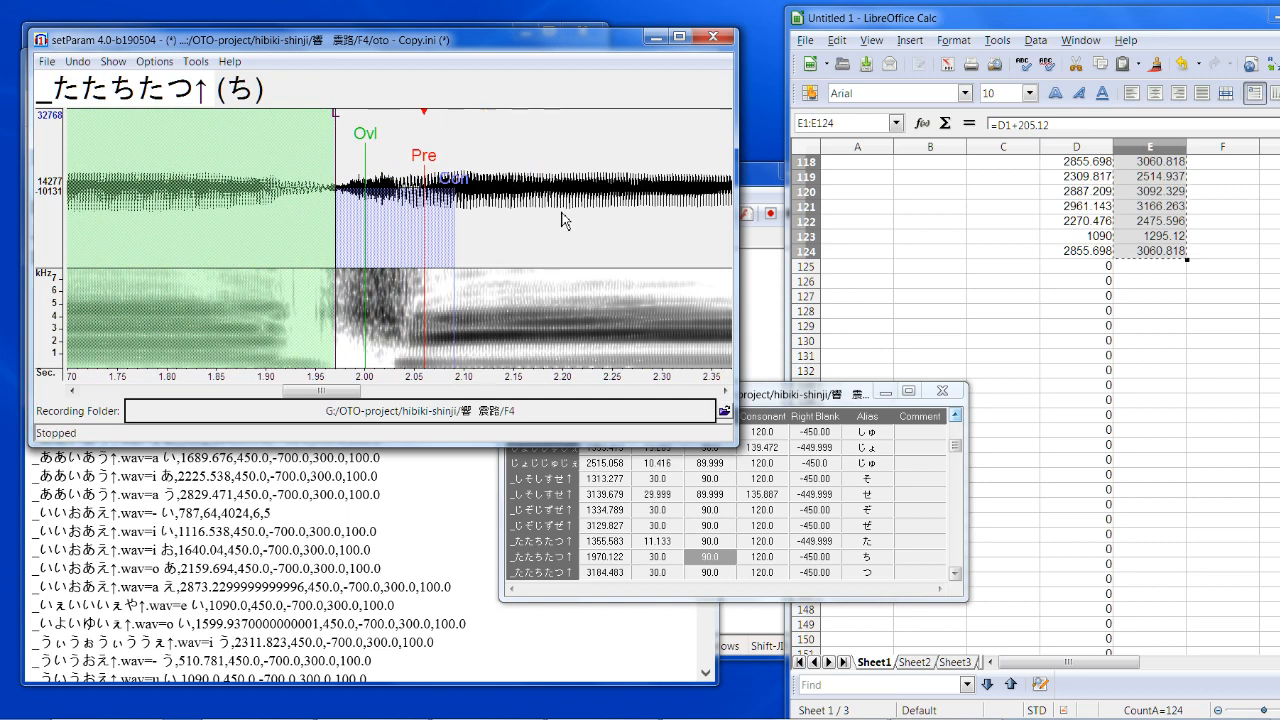
mouse_move(335, 113)
mouse_down()
mouse_move(297, 142)
mouse_move(310, 152)
mouse_up()
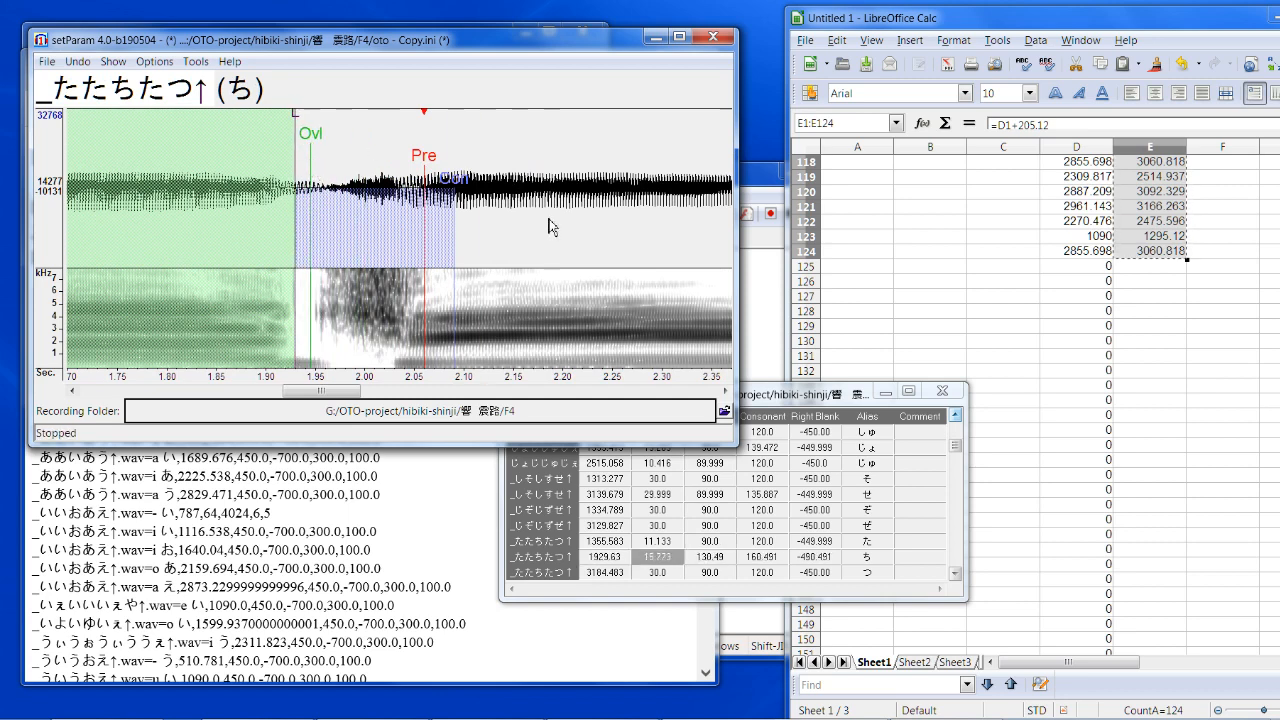
key(Down)
drag(400, 172, 407, 173)
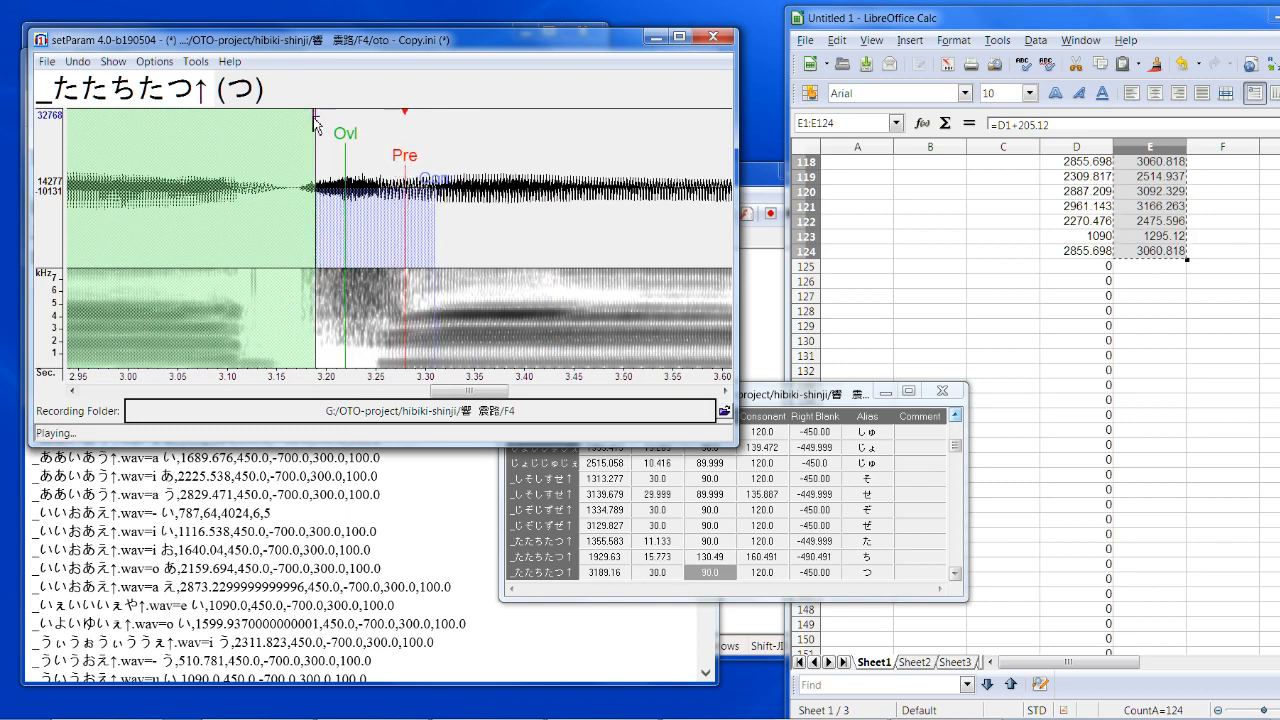
drag(316, 116, 257, 148)
drag(340, 150, 281, 155)
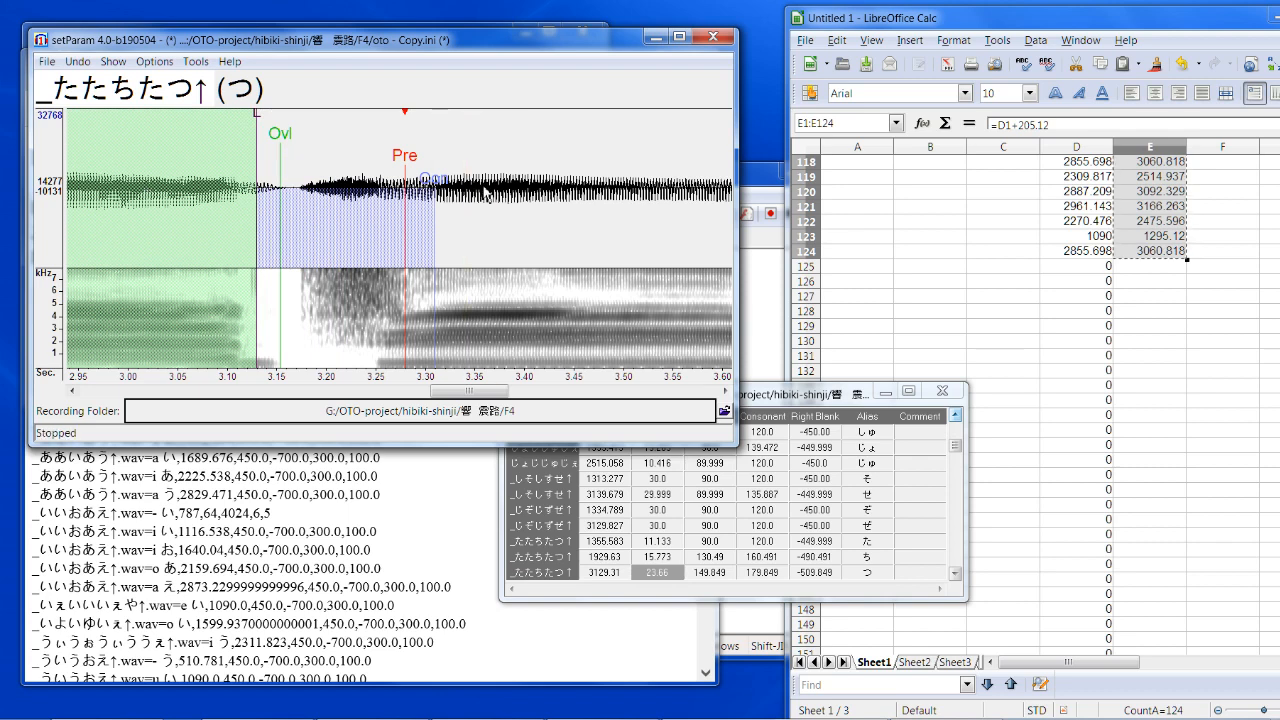
Step: Adjust だ to consonant 105.283, and ぢ to left blank 1926.042, overlap 19.358 and consonant 146.264
key(Down)
drag(397, 170, 449, 175)
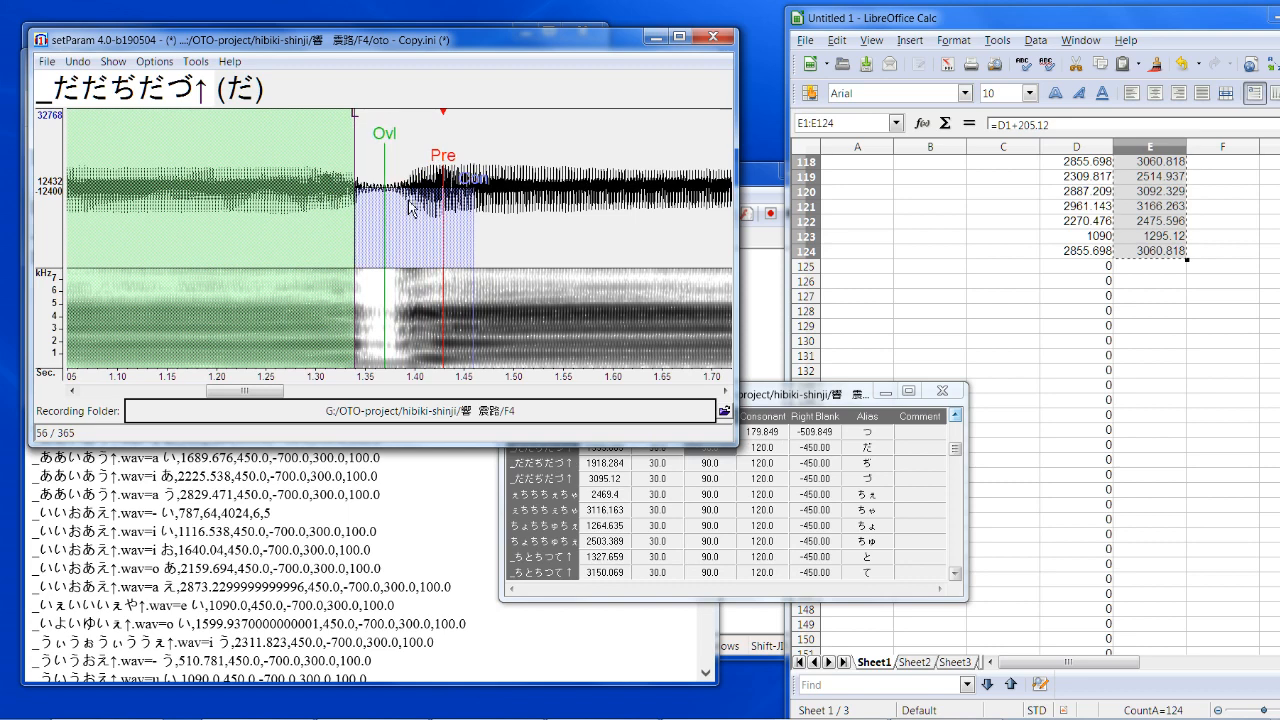
mouse_move(370, 113)
mouse_down()
mouse_move(401, 151)
mouse_move(420, 149)
mouse_up()
key(Down)
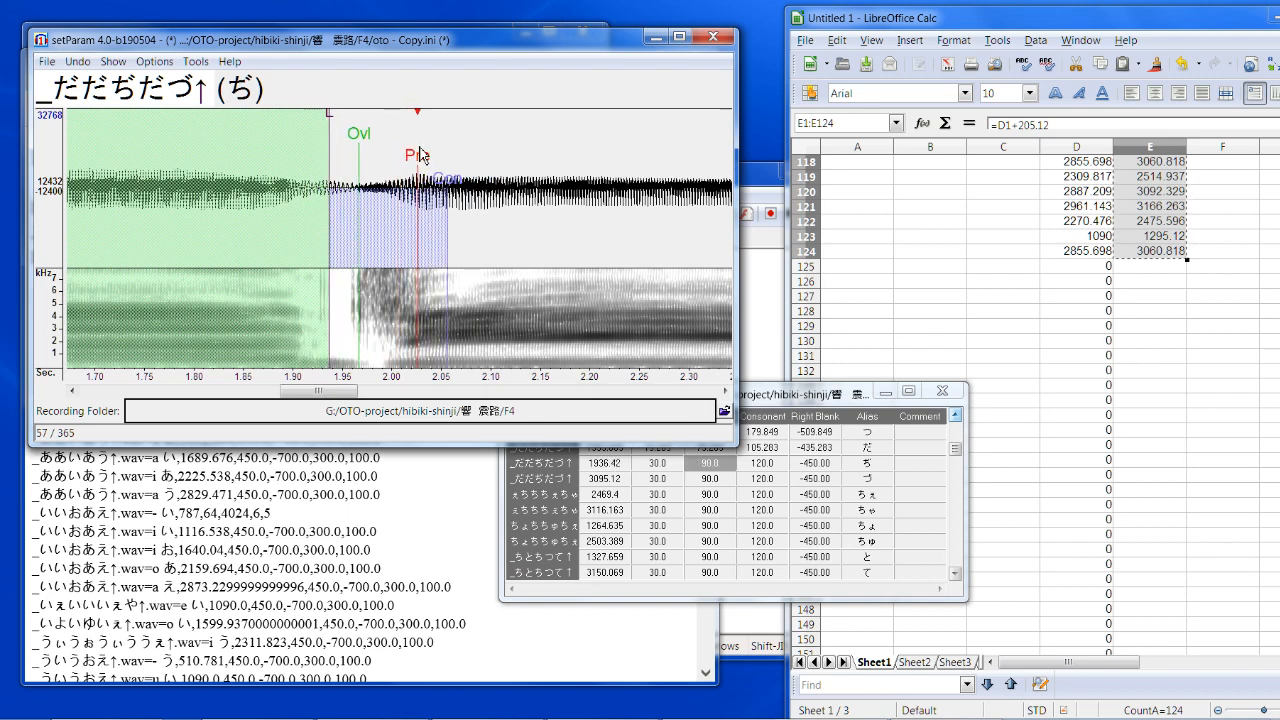
drag(318, 118, 338, 135)
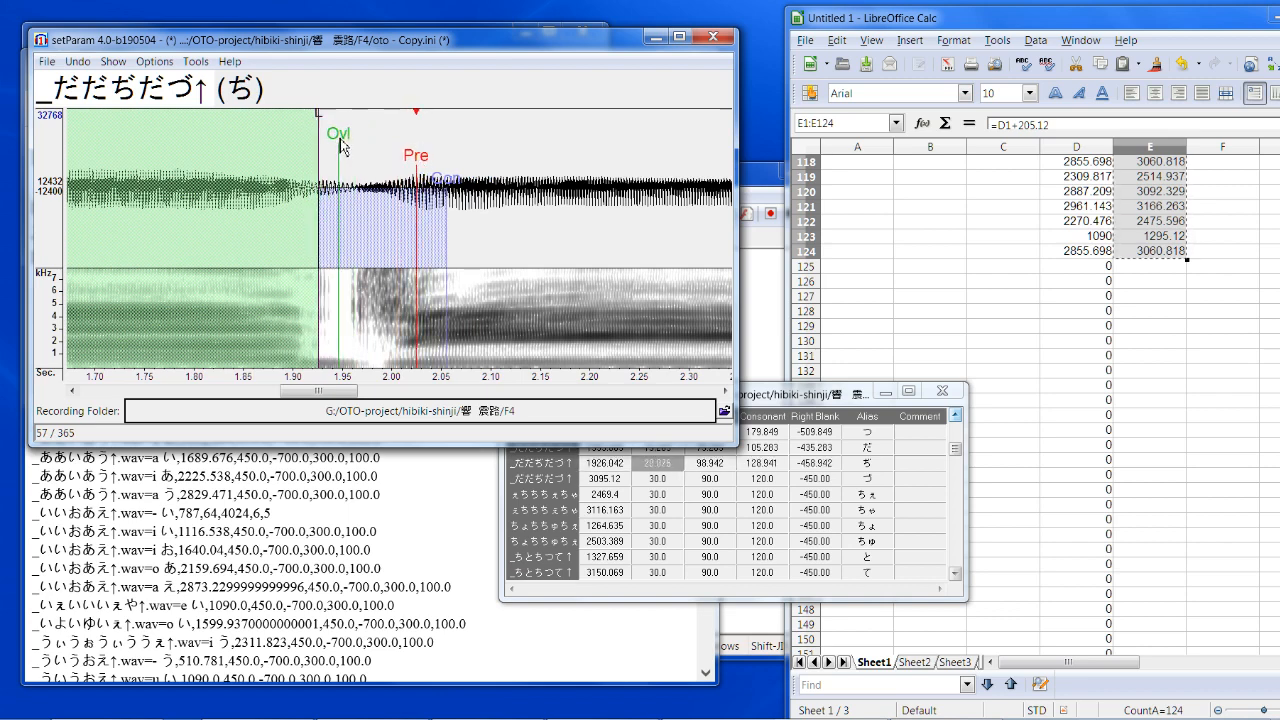
double_click(383, 213)
mouse_move(446, 180)
mouse_down()
mouse_move(463, 181)
mouse_move(414, 174)
mouse_move(431, 182)
mouse_up()
Step: Adjust づ to left blank 3106.354 and overlap 14.339, and ちぇ to left blank 2481.061 and overlap 17.924, playing back its audio
key(Down)
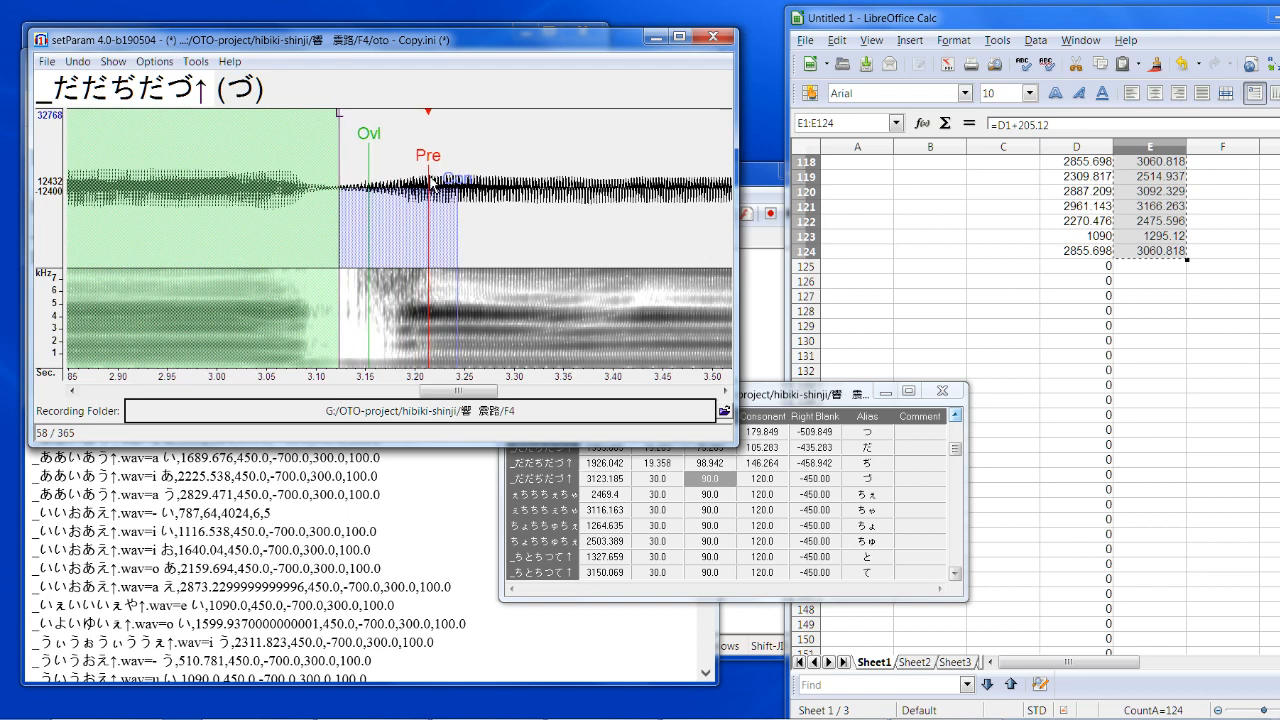
mouse_move(341, 128)
mouse_down()
mouse_move(322, 129)
mouse_move(337, 165)
mouse_move(422, 172)
mouse_up()
key(Down)
mouse_move(341, 125)
mouse_down()
mouse_move(327, 130)
mouse_move(345, 147)
mouse_up()
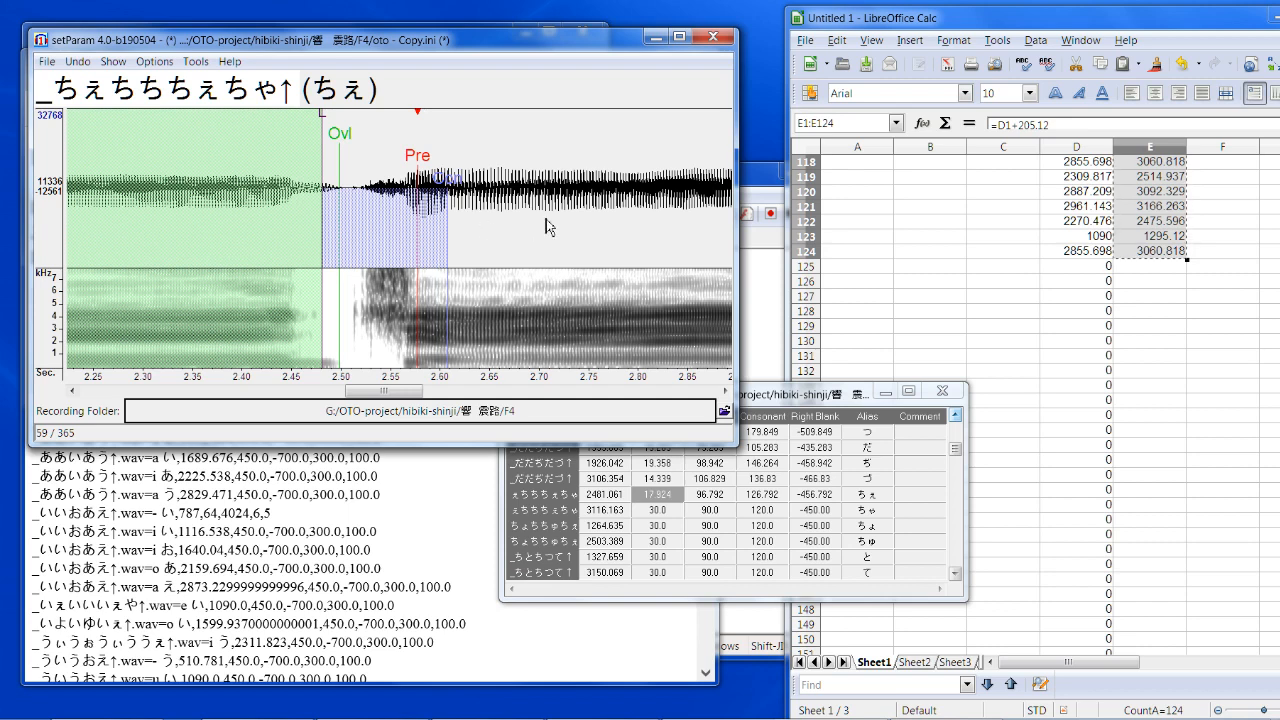
key(space)
key(space)
key(space)
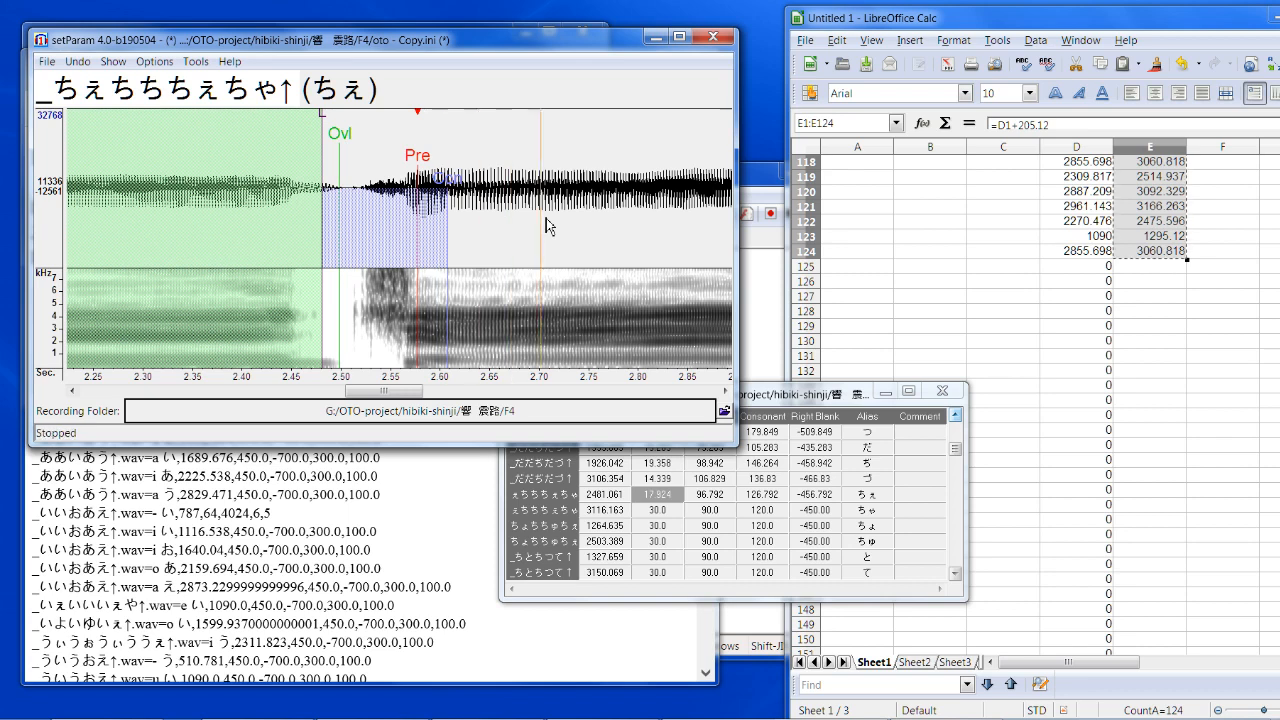
Step: Adjust ちゃ to left blank 3134.66 and overlap 13.282, and ちょ to left blank 1274.195 and overlap 10.037
key(Down)
drag(398, 166, 422, 168)
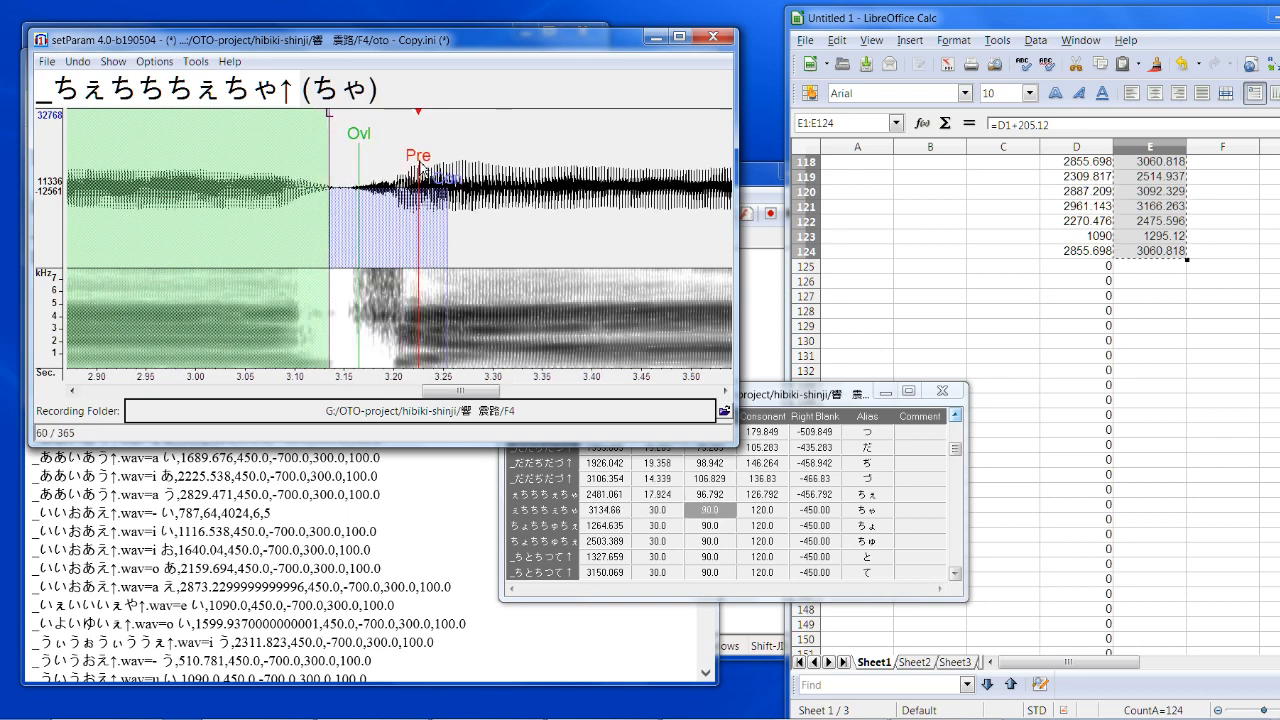
drag(360, 140, 344, 141)
key(space)
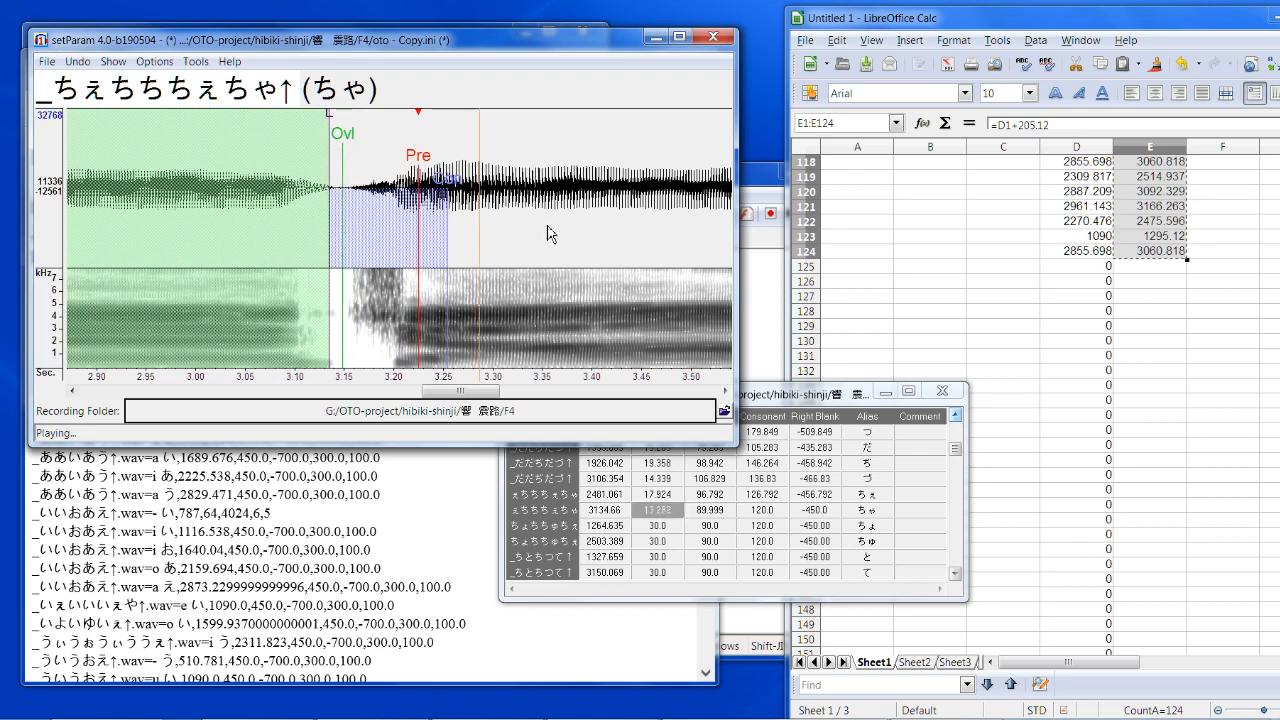
key(Down)
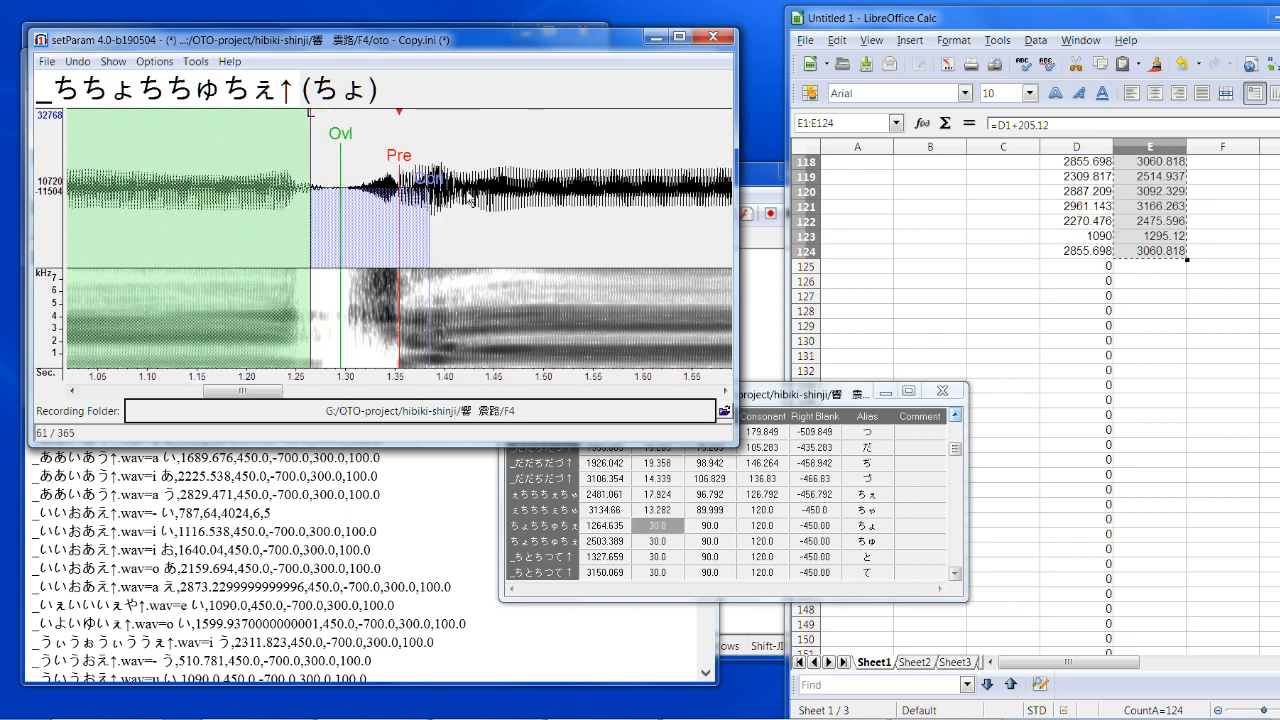
drag(399, 172, 427, 175)
drag(334, 135, 328, 140)
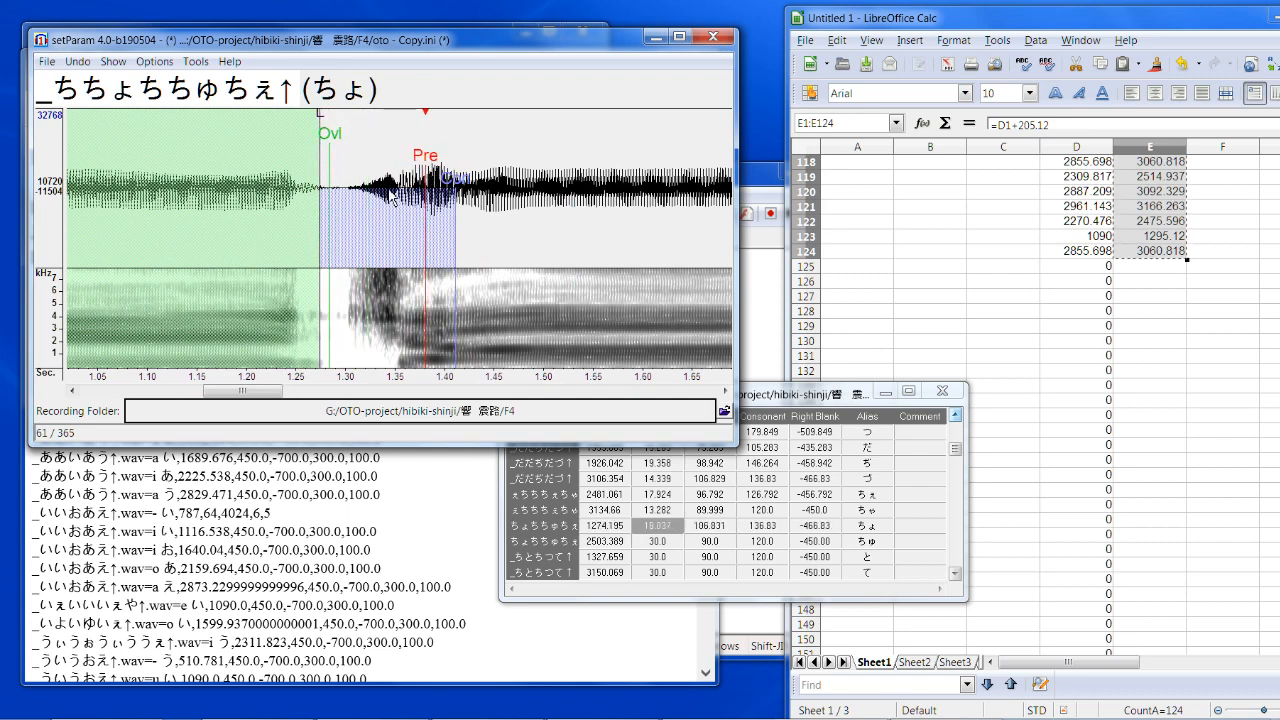
Step: Adjust ちゅ to left blank 2505.397 and overlap 12.188, and と to left blank 1365.599 and overlap 19.736
key(Down)
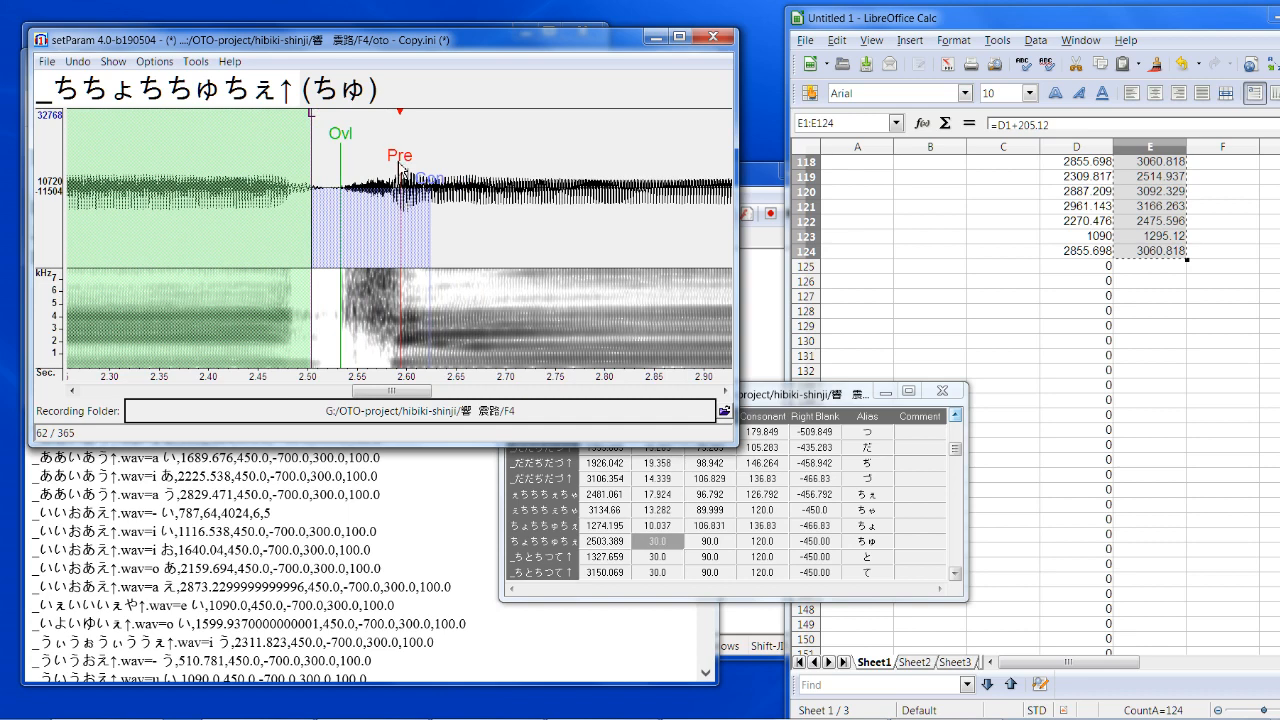
drag(400, 161, 407, 161)
drag(317, 117, 328, 148)
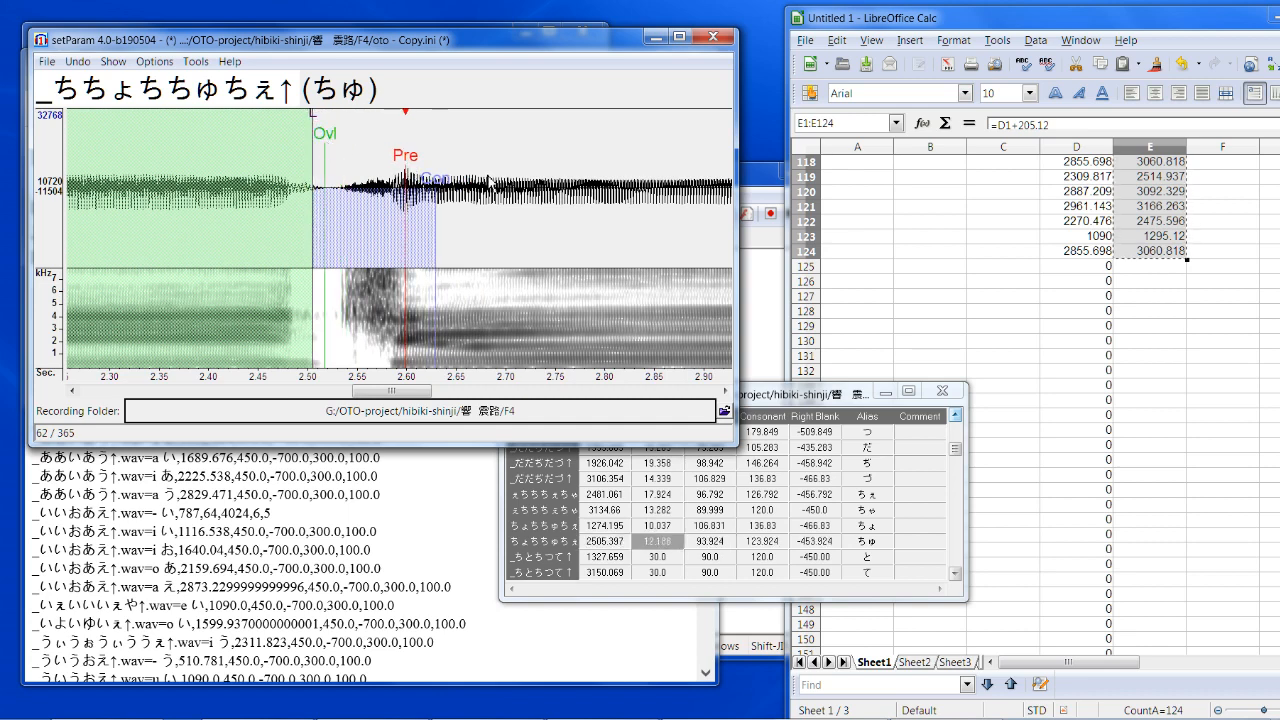
key(Down)
mouse_move(402, 175)
mouse_down()
mouse_move(438, 172)
mouse_move(369, 150)
mouse_up()
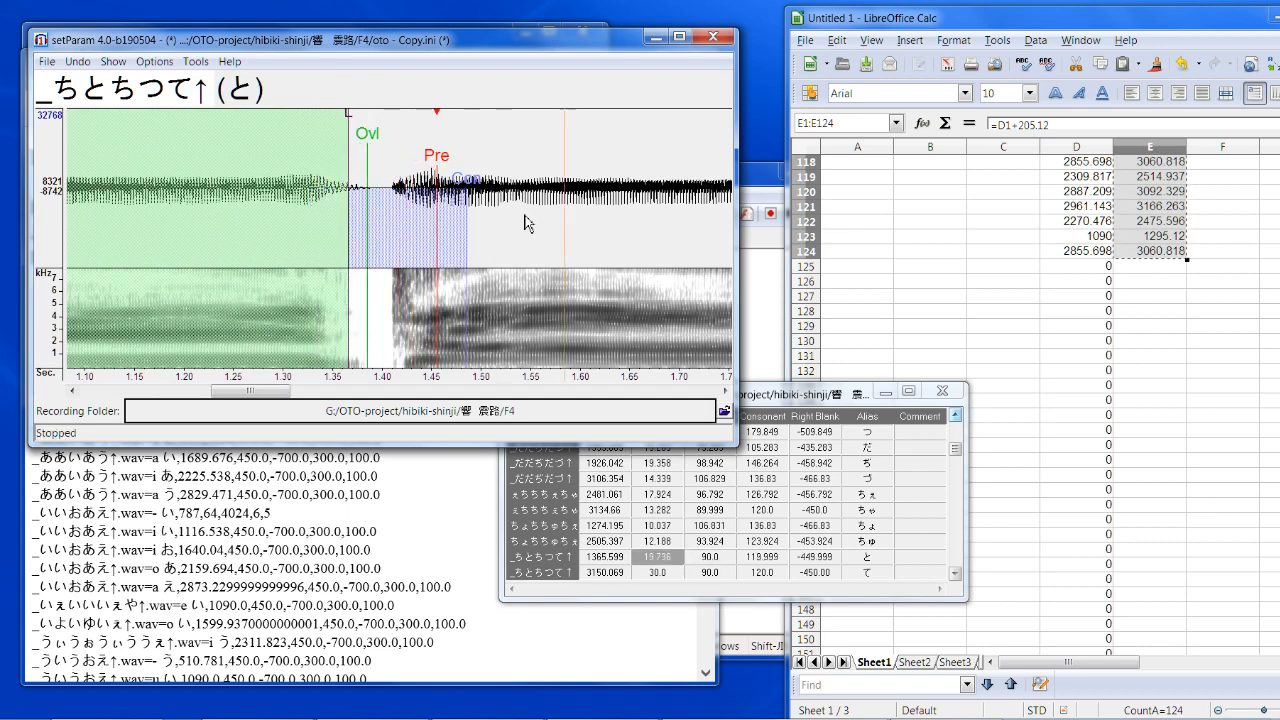
Step: Adjust て to left blank 3167.248, overlap 19.583 and preutterance 79.583, and move the ど markers to consonant 112.45
key(Down)
drag(400, 178, 408, 166)
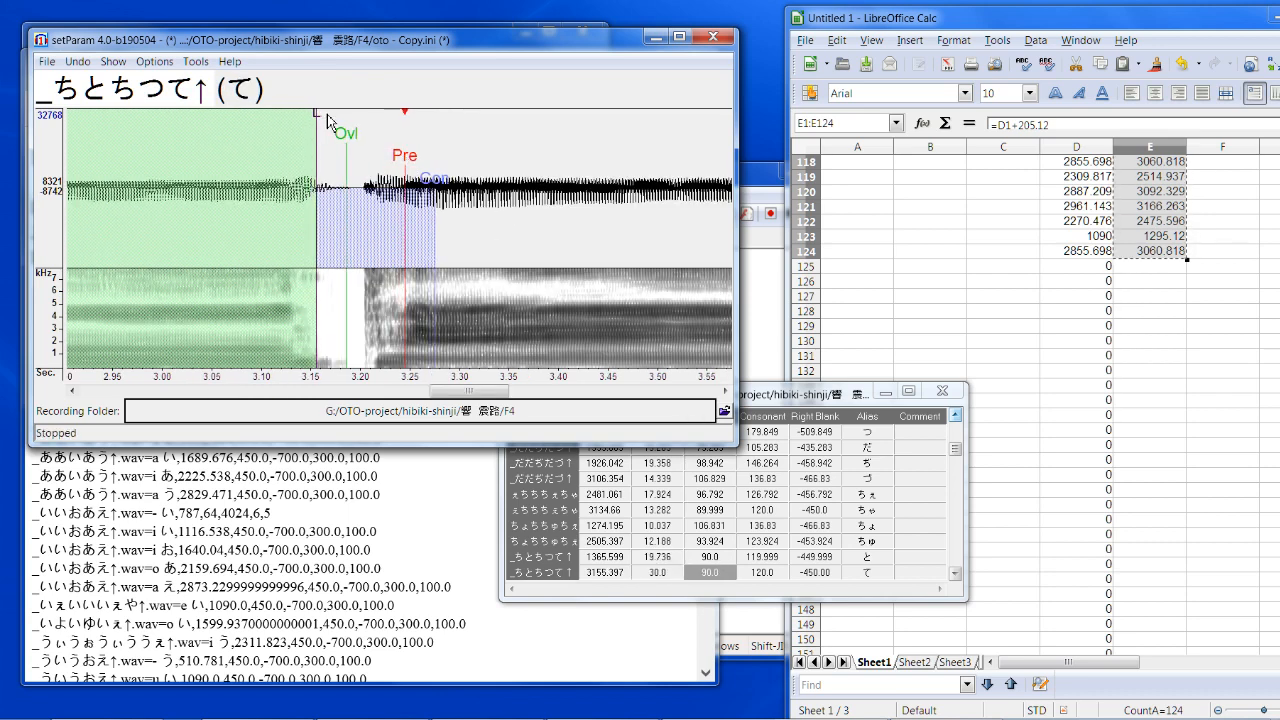
drag(322, 117, 332, 117)
drag(408, 165, 410, 170)
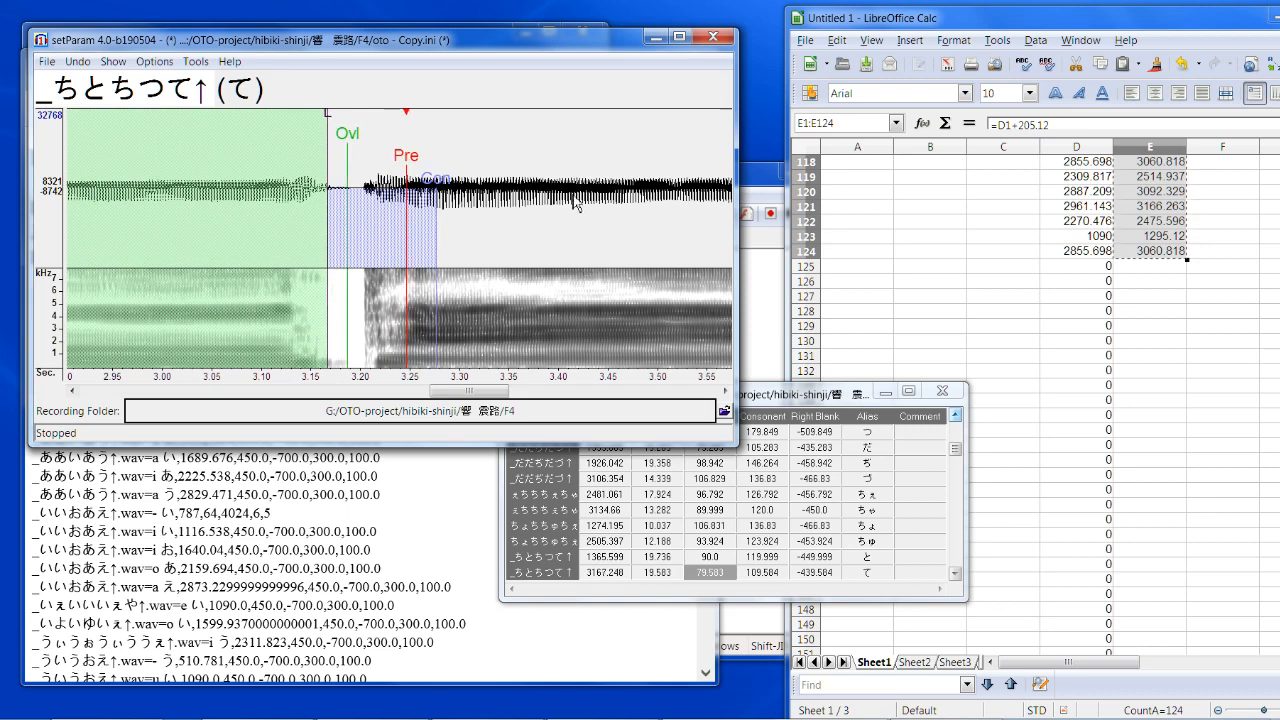
key(Down)
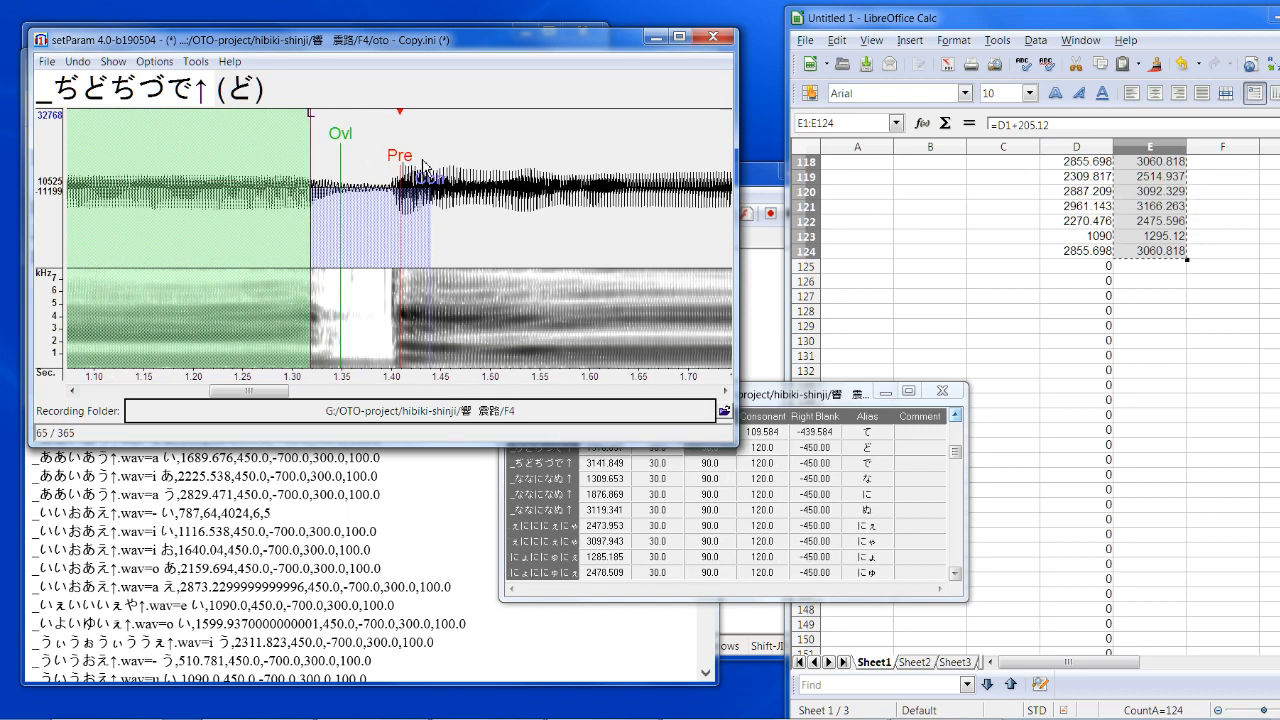
drag(423, 165, 425, 172)
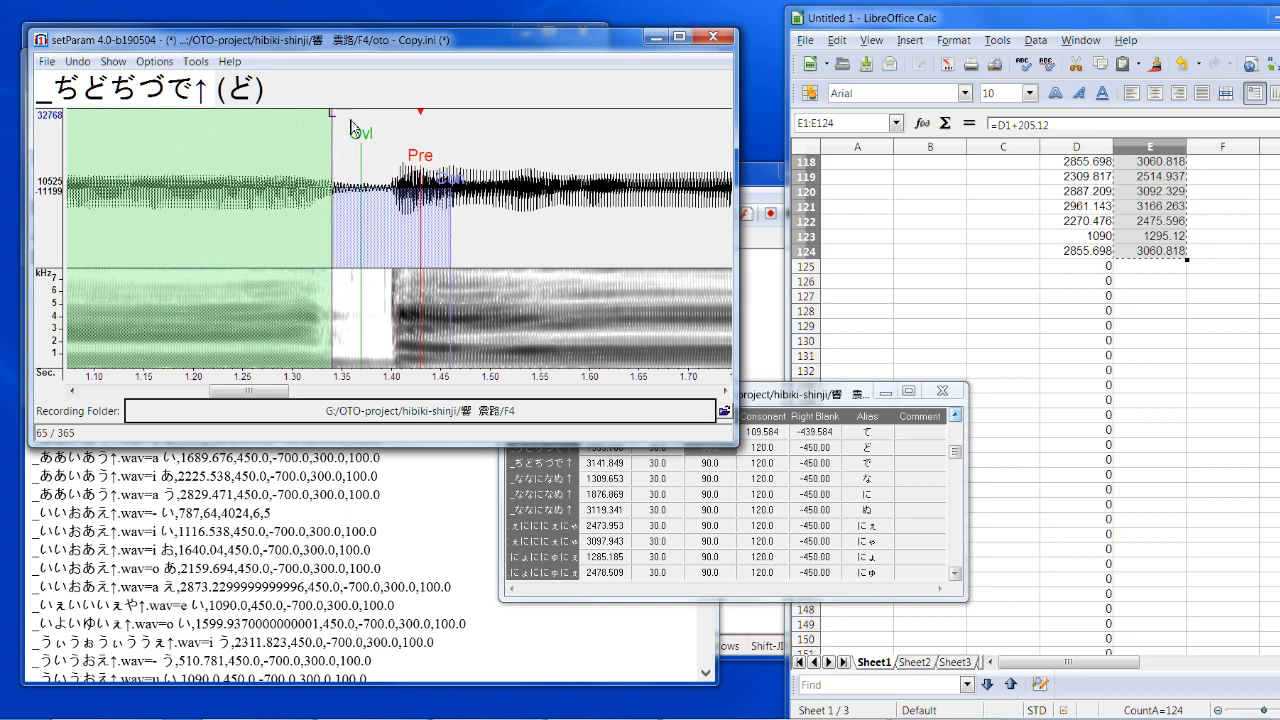
drag(331, 124, 341, 122)
Step: Shift the で markers to left blank 3166.868, and adjust な to left blank 1374.578, overlap 15.773 and preutterance 47.32
key(Down)
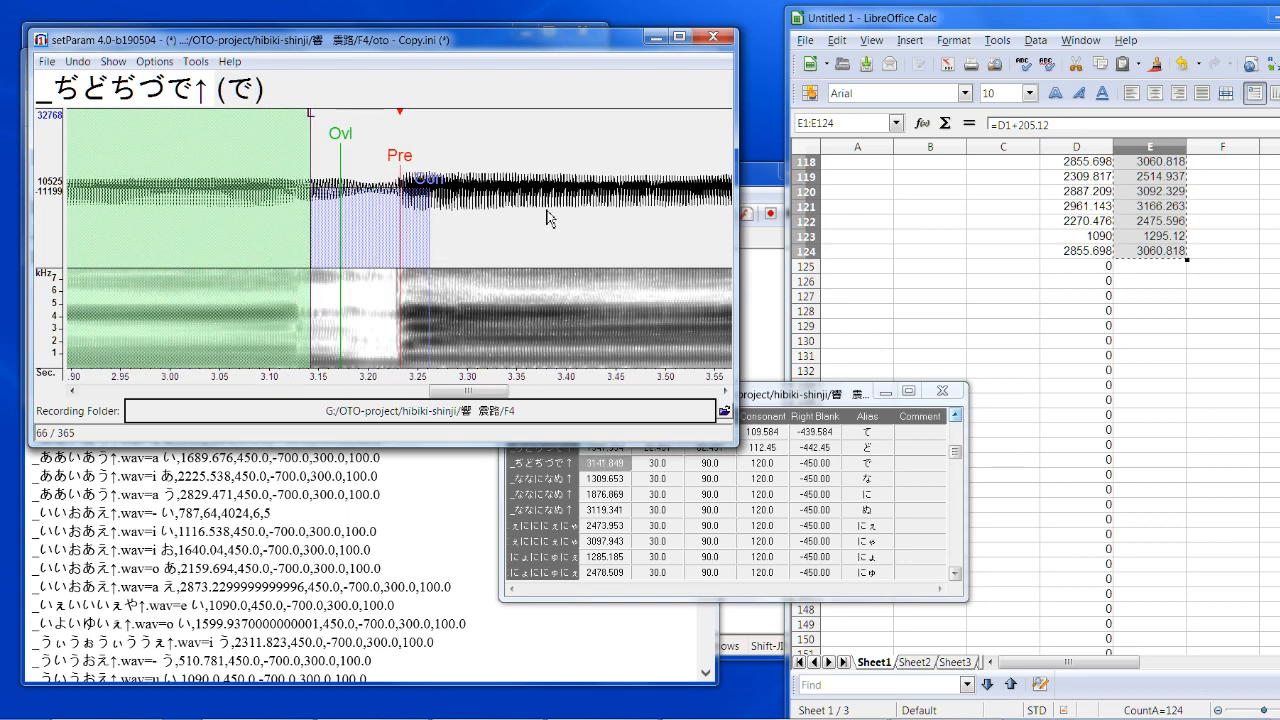
drag(405, 172, 426, 172)
key(Down)
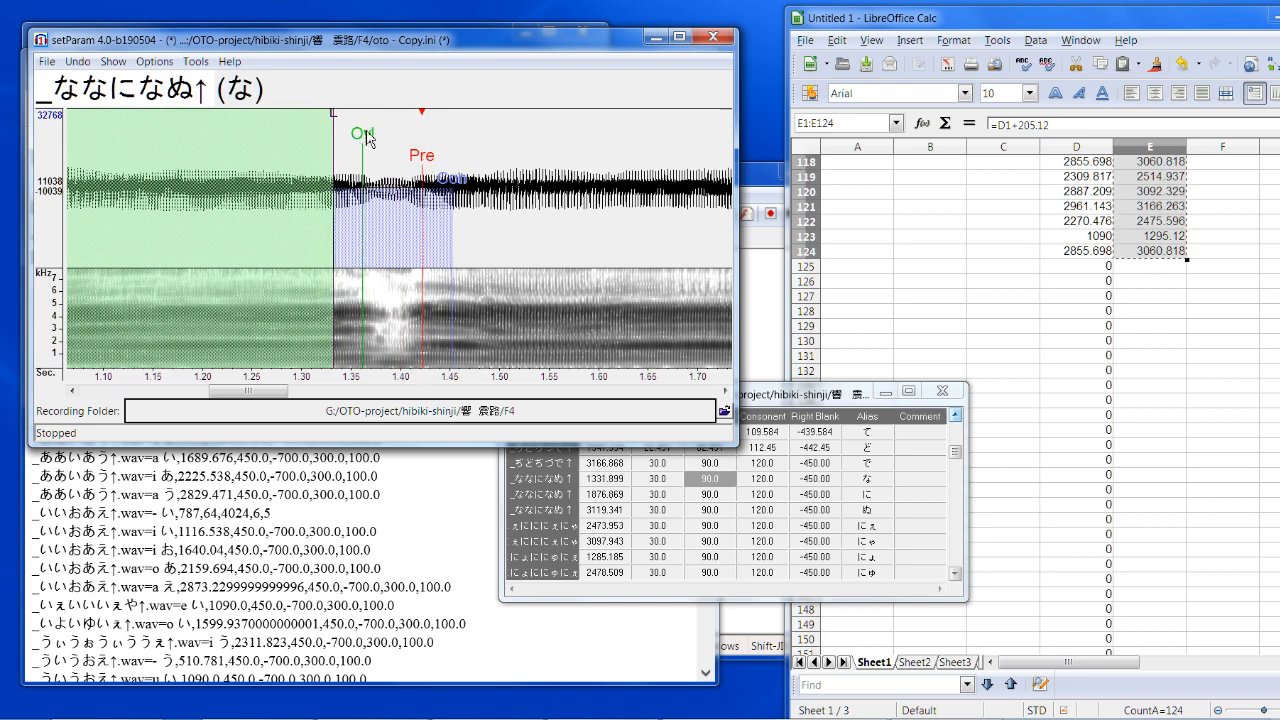
mouse_move(363, 133)
mouse_down()
mouse_move(393, 137)
mouse_move(377, 119)
mouse_up()
Step: Adjust に to left blank 1936.041 and overlap 14.339, and ぬ to left blank 3165.809 and overlap 22.226
key(Down)
drag(401, 167, 418, 165)
mouse_move(358, 136)
mouse_down()
mouse_move(390, 136)
mouse_move(416, 164)
mouse_move(366, 130)
mouse_move(378, 130)
mouse_up()
key(Down)
drag(351, 119, 358, 123)
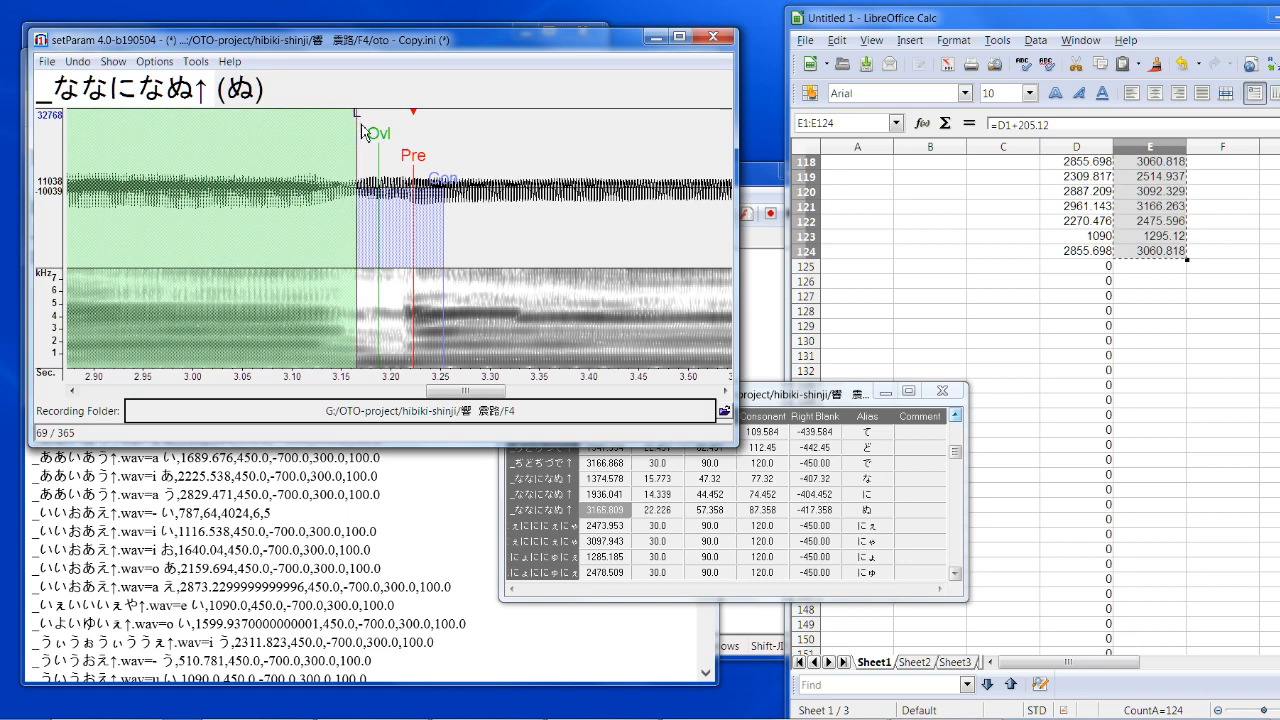
Step: Adjust にぇ to left blank 2497.552, overlap 30.113 and consonant 121.17, and にゃ to left blank 3124.996 and overlap 30.83
key(Down)
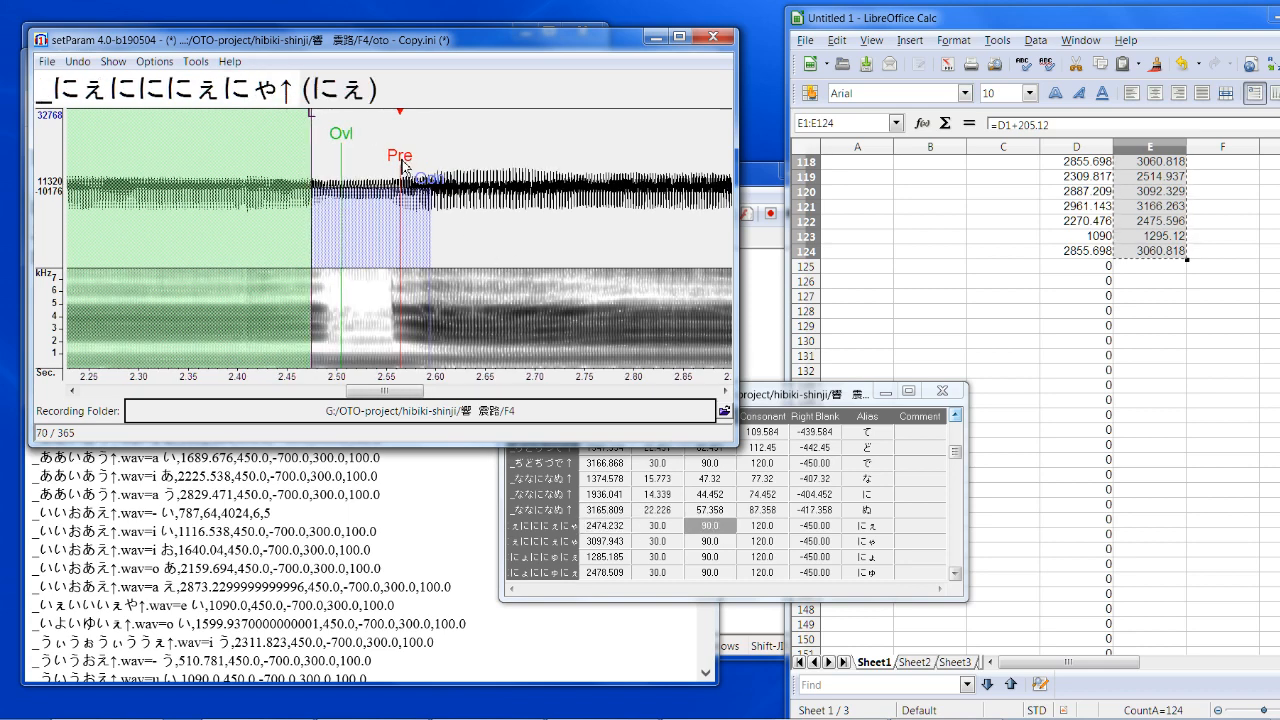
drag(428, 192, 458, 197)
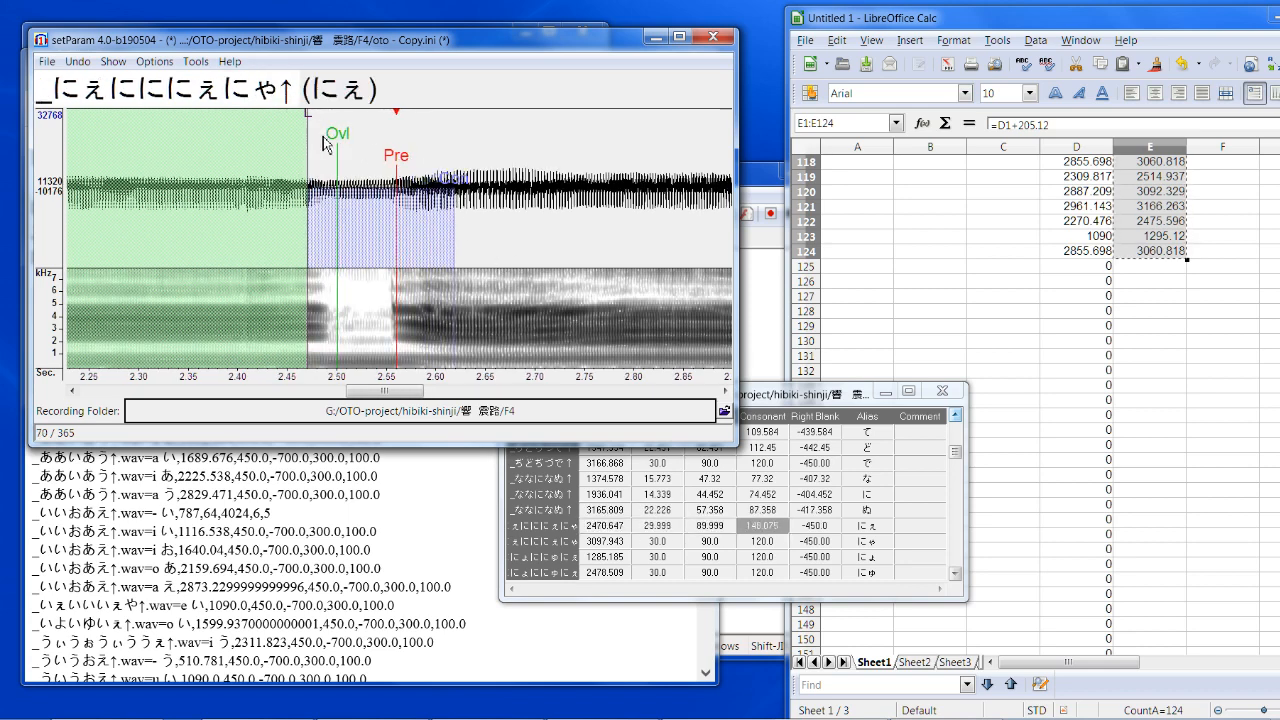
mouse_move(336, 140)
mouse_down()
mouse_move(364, 145)
mouse_move(320, 129)
mouse_move(334, 130)
mouse_up()
key(Down)
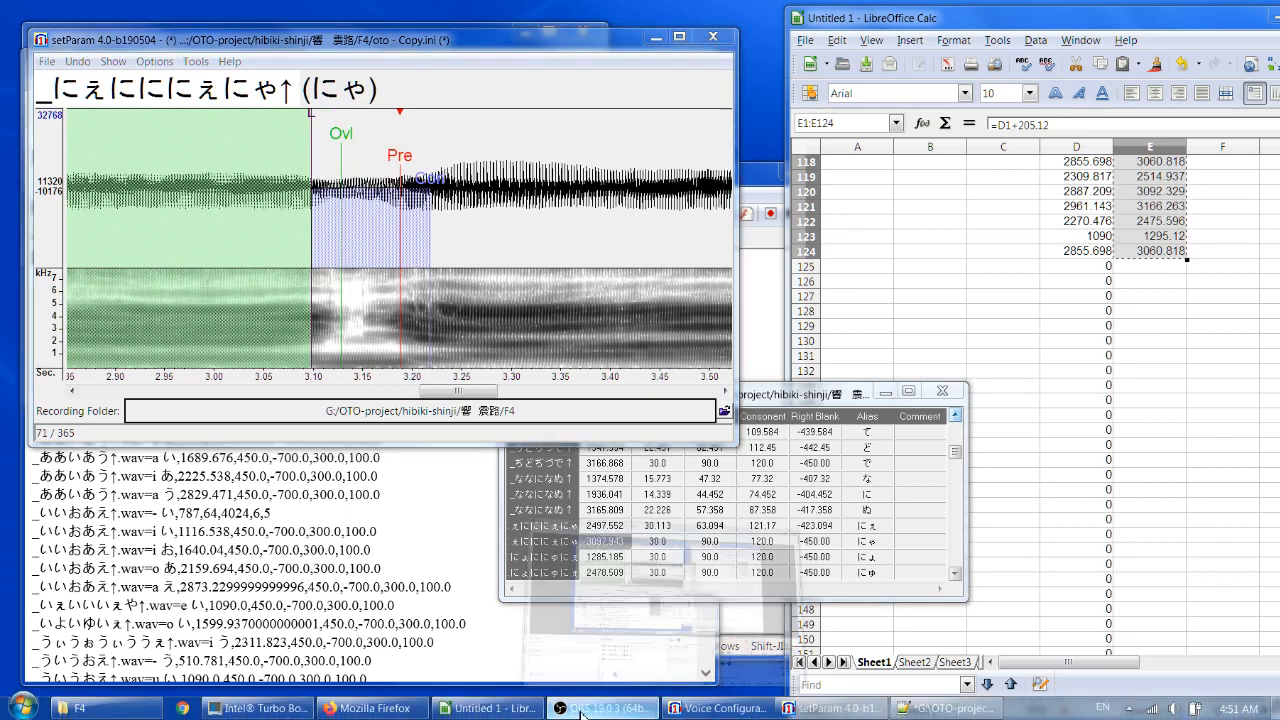
click(608, 660)
click(600, 712)
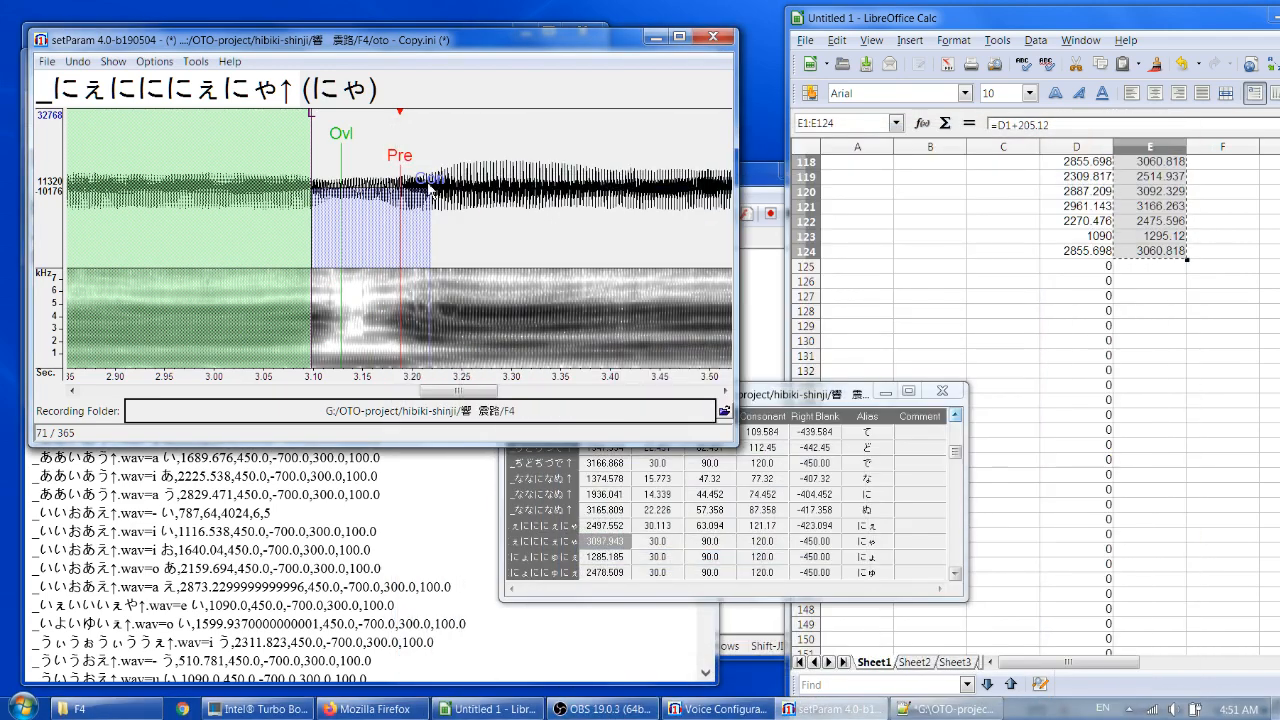
drag(405, 170, 373, 162)
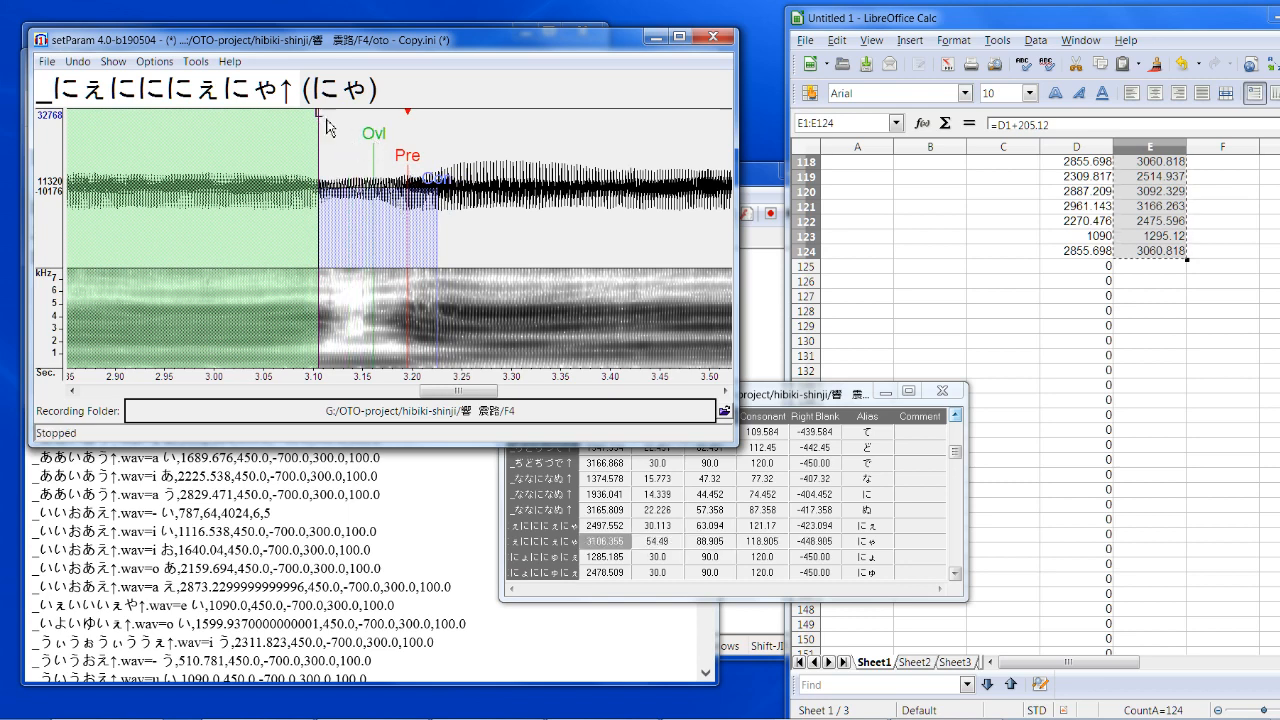
mouse_move(321, 122)
mouse_down()
mouse_move(341, 124)
mouse_move(371, 162)
mouse_move(430, 168)
mouse_up()
Step: Adjust the overlap and left blank of にょ, and move the にゅ markers to consonant 65.848
key(Down)
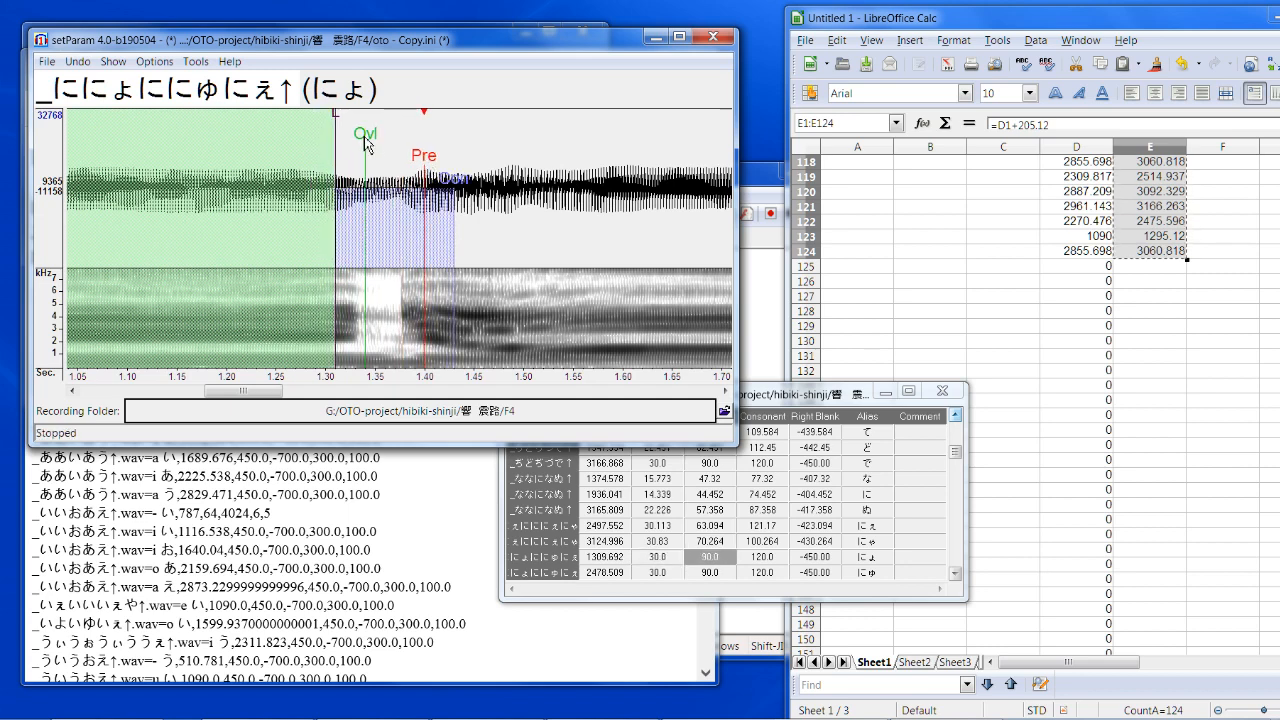
mouse_move(366, 143)
mouse_down()
mouse_move(383, 142)
mouse_move(356, 121)
mouse_move(401, 161)
mouse_move(358, 140)
mouse_move(381, 140)
mouse_move(325, 125)
mouse_move(376, 125)
mouse_up()
key(Down)
Step: Move the の markers to consonant 96.679, go past ね, and shift the は markers to left blank 1362.735
key(Down)
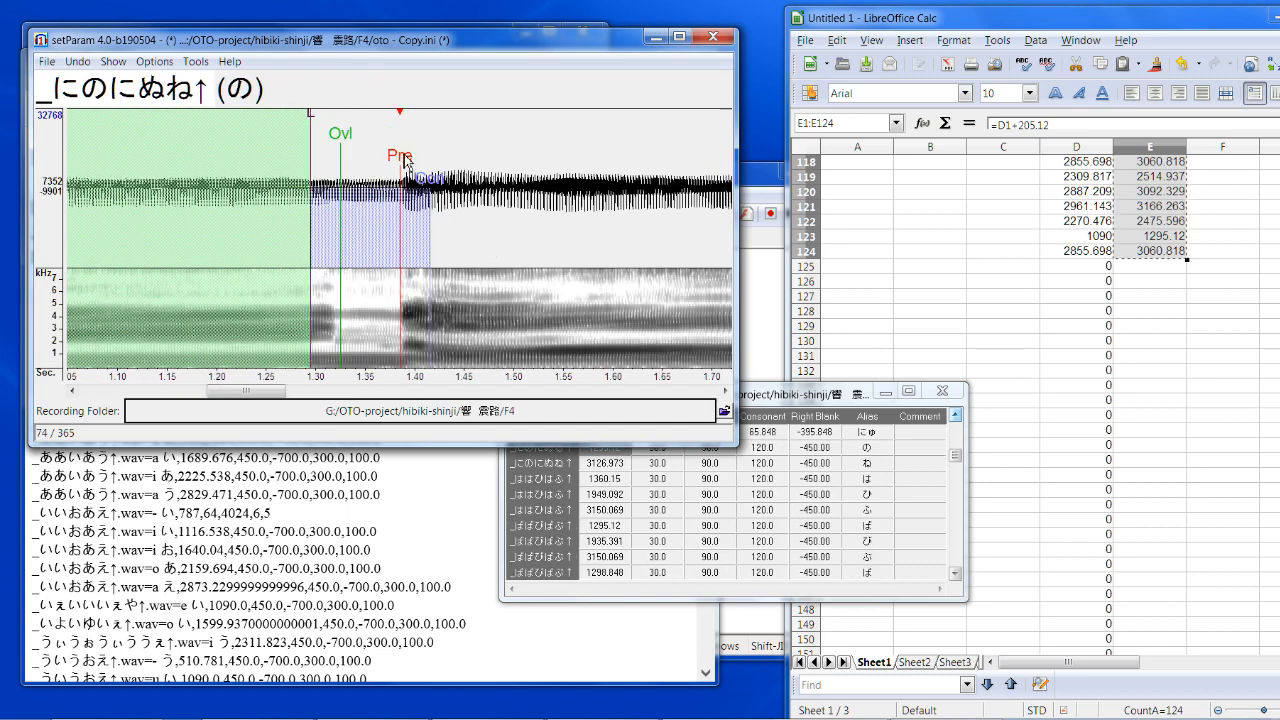
mouse_move(403, 166)
mouse_down()
mouse_move(340, 120)
mouse_move(373, 140)
mouse_up()
key(Down)
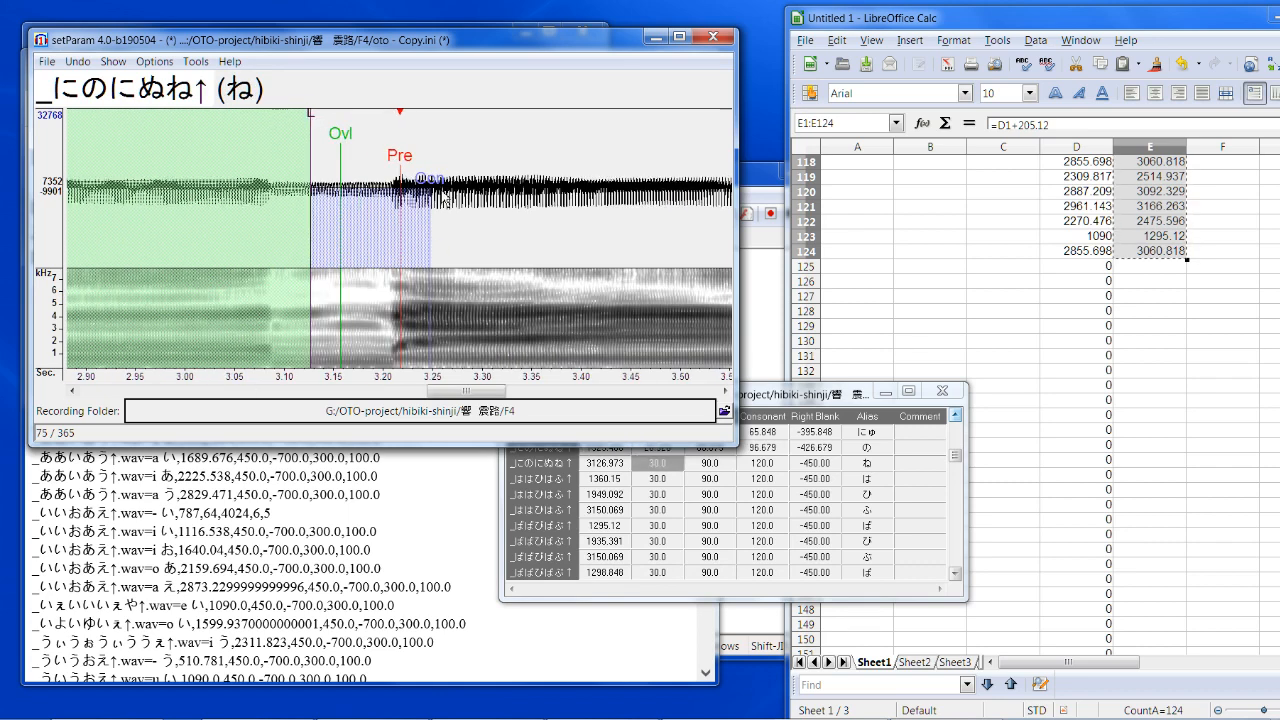
key(Up)
key(Down)
key(Down)
drag(408, 159, 402, 159)
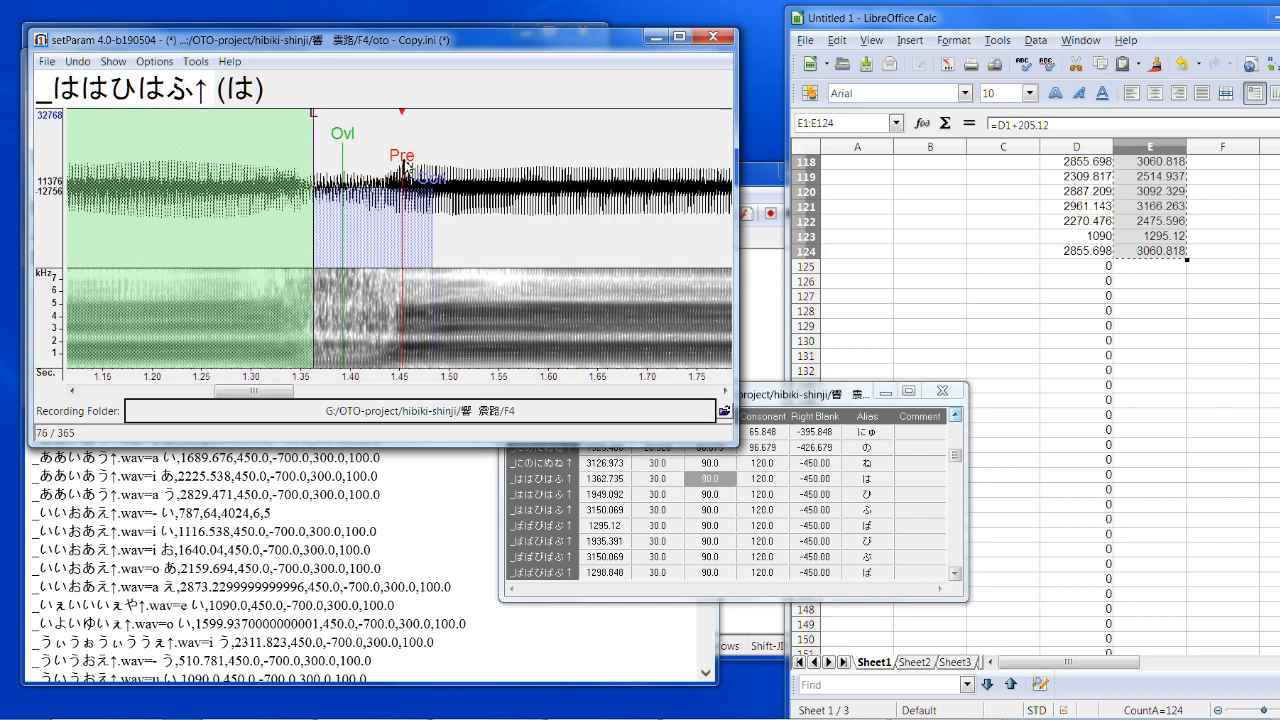
key(Down)
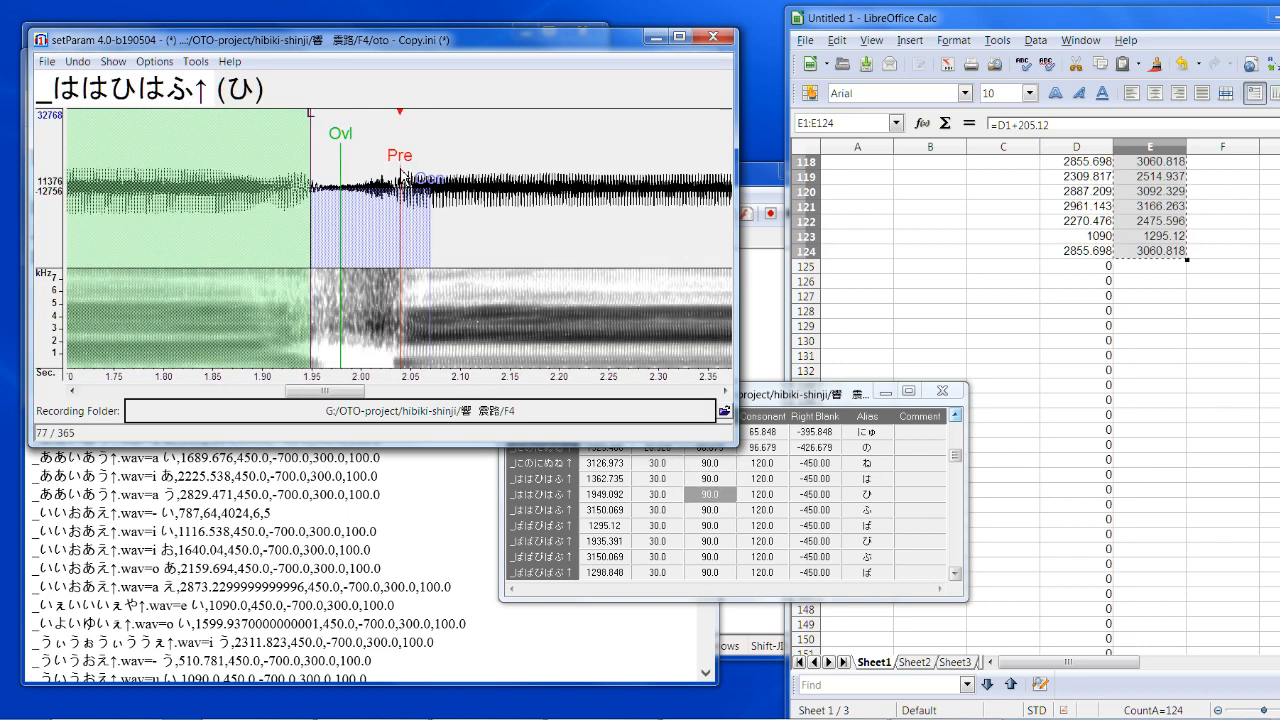
Step: Shift the ひ markers to left blank 1955.747, ふ to 3164.718 and ば to 1337.632
drag(402, 168, 444, 172)
key(Down)
key(Down)
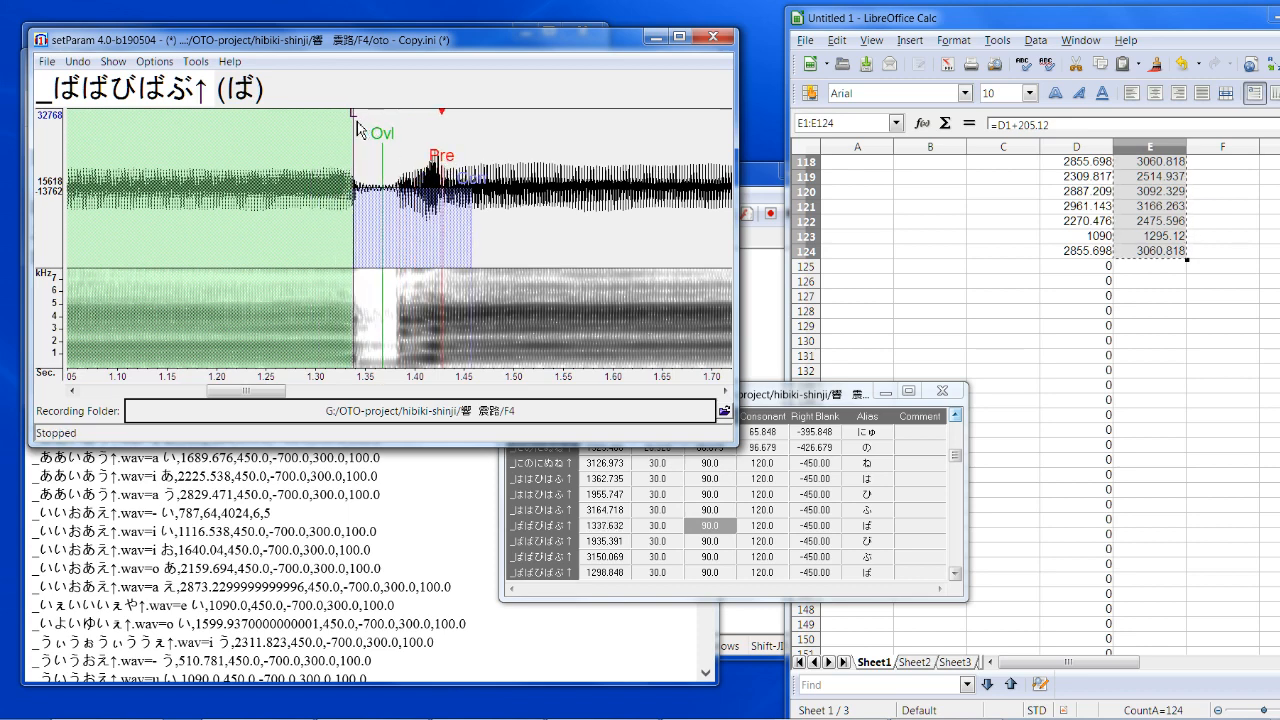
Step: Fine-tune the markers from ば and び through ぷ, placing ぷ at left blank 3159.757 with overlap 19.735
drag(357, 122, 365, 122)
key(Down)
drag(404, 170, 428, 172)
mouse_move(336, 118)
mouse_down()
mouse_move(325, 124)
mouse_move(346, 145)
mouse_move(440, 172)
mouse_move(356, 147)
mouse_move(430, 168)
mouse_up()
key(Down)
key(Down)
key(Down)
key(Down)
Step: Set left blanks ひぇ 2519.359, ひゃ 3131.734, びぇ 2500.714, びゃ 3106.636, ぴぇ 2526.529, ぴゃ 3139.62 (overlap 23.319) and ひょ 1349.825
key(Down)
key(Down)
key(Down)
key(Down)
key(Down)
key(Down)
key(Down)
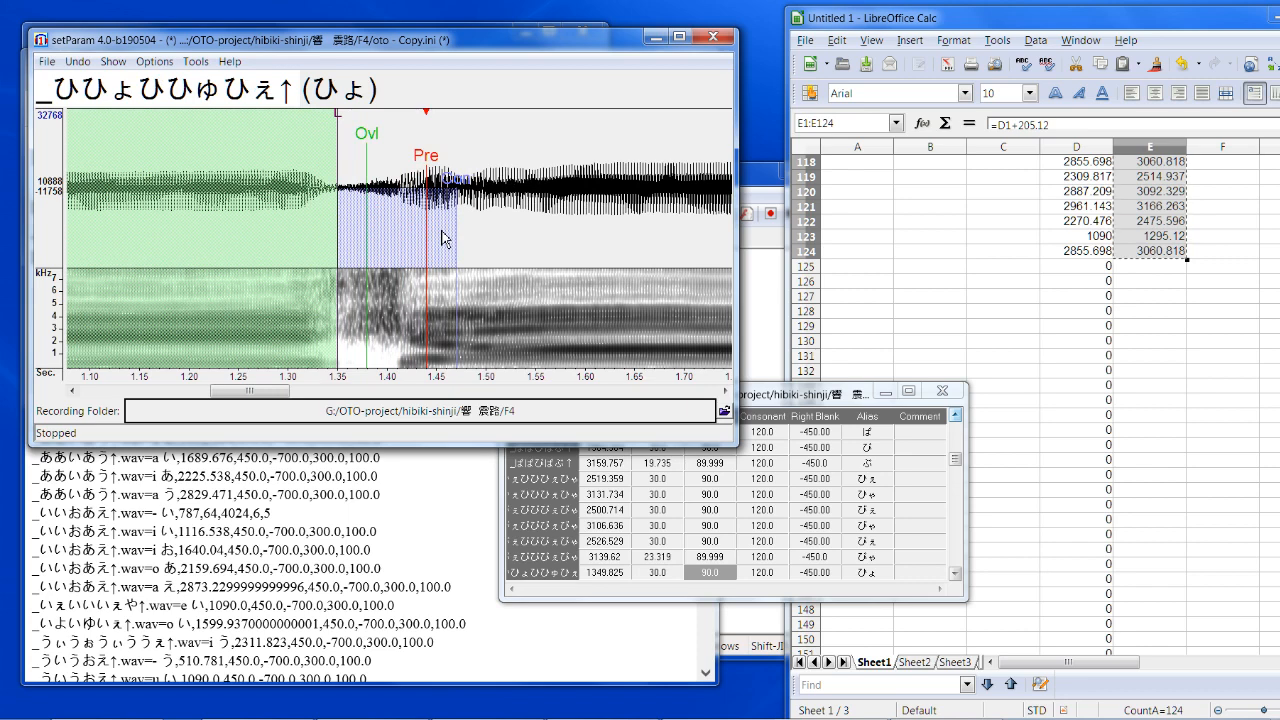
Step: Shift the ひゅ markers to the consonant, and adjust びょ to left blank 1334.447, overlap 19.358 and consonant 176.378
key(Down)
drag(396, 168, 425, 165)
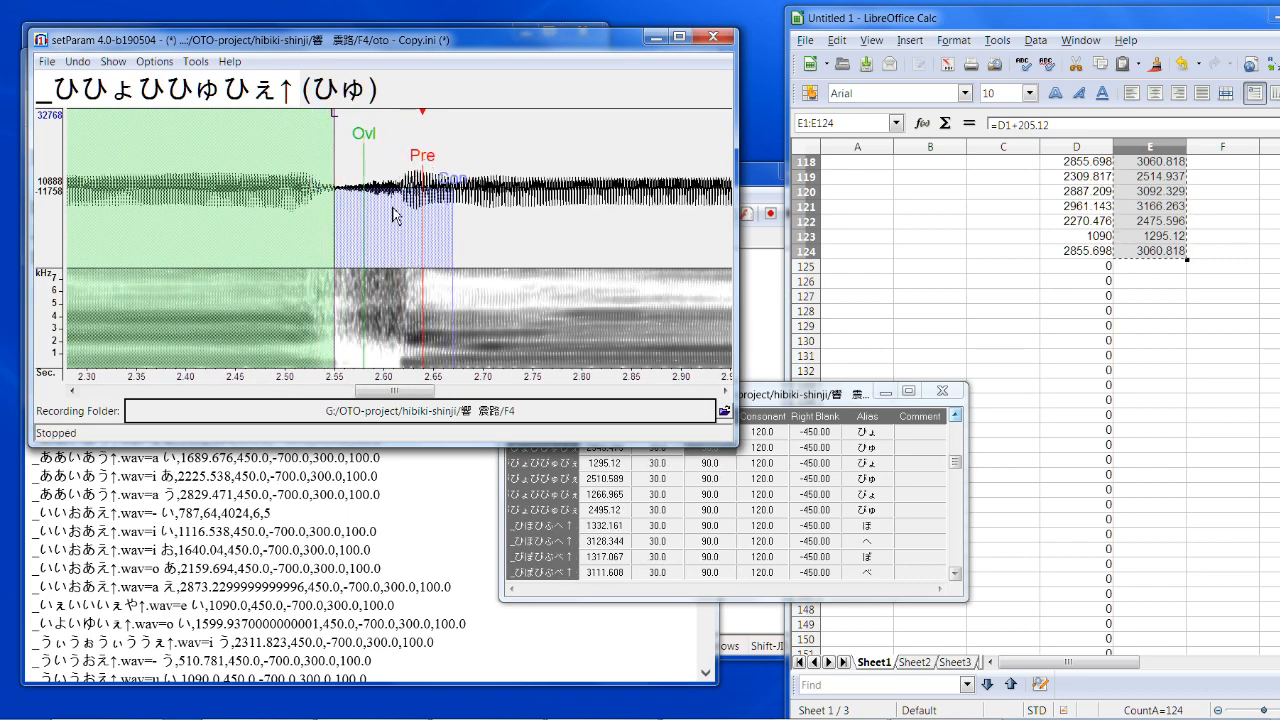
key(Down)
drag(406, 166, 458, 166)
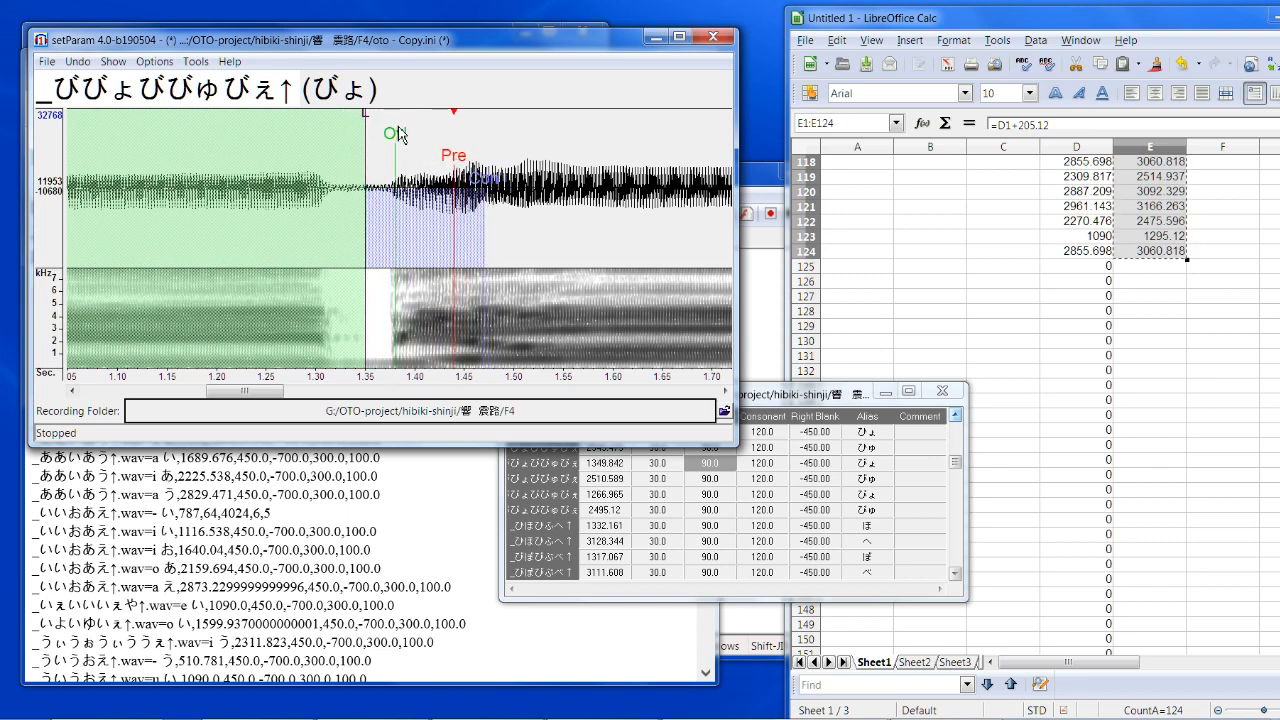
mouse_move(366, 120)
mouse_down()
mouse_move(350, 130)
mouse_move(370, 152)
mouse_up()
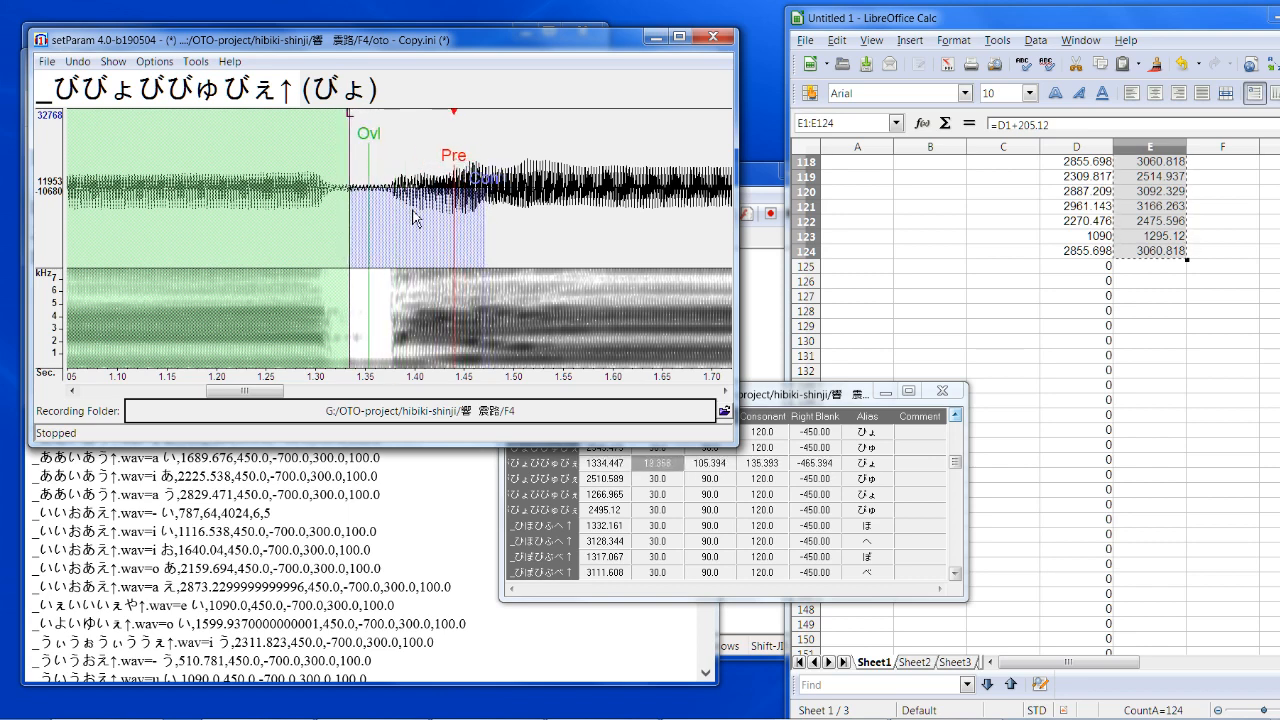
drag(485, 208, 525, 225)
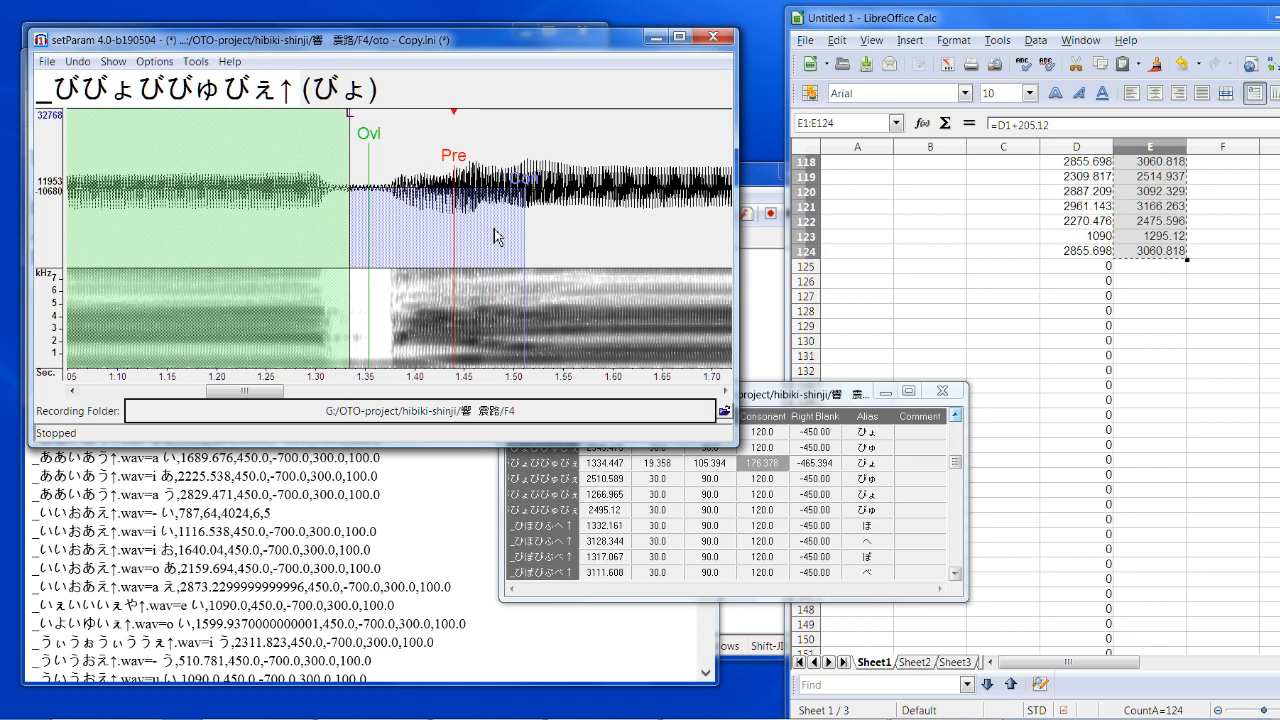
Step: Shift the びゅ markers to left blank 2556.69, ぴょ to 1314.706 and ぴゅ to 2535.179, and recheck ぴゅ
key(Down)
mouse_move(429, 176)
mouse_down()
mouse_move(452, 170)
mouse_move(403, 166)
mouse_move(440, 172)
mouse_up()
click(436, 210)
key(Down)
click(420, 221)
key(Down)
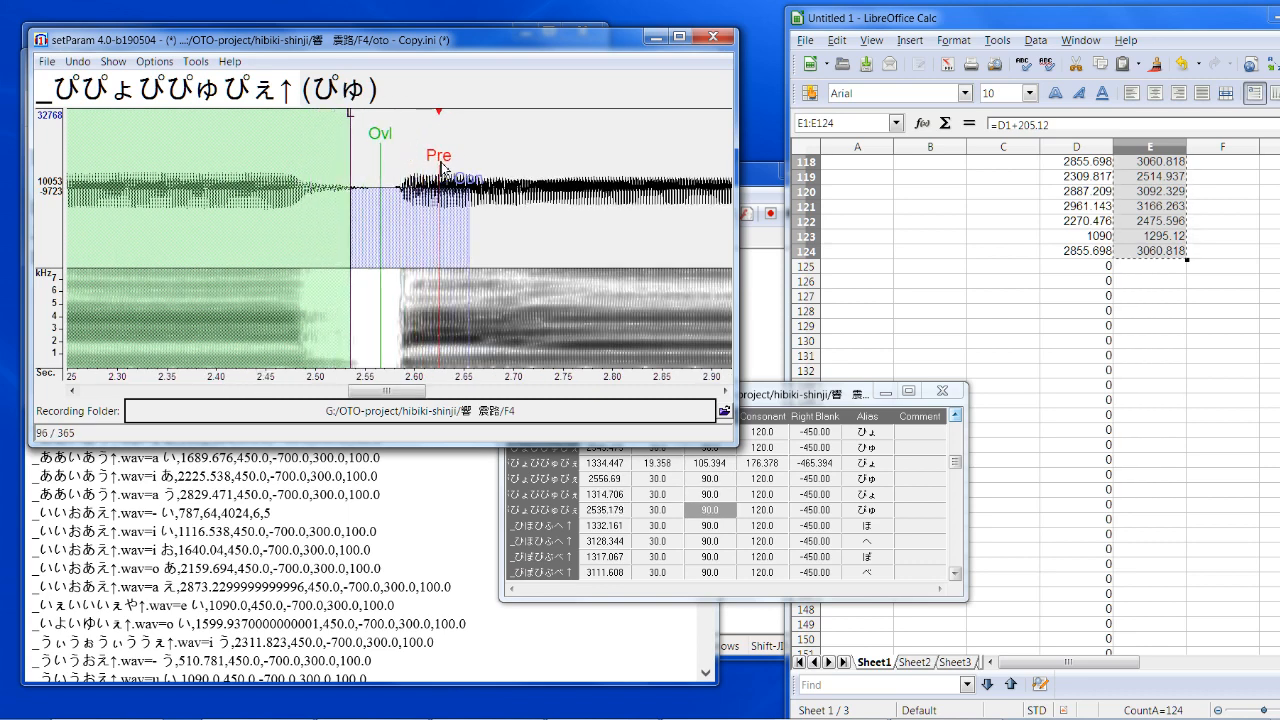
click(418, 203)
key(Down)
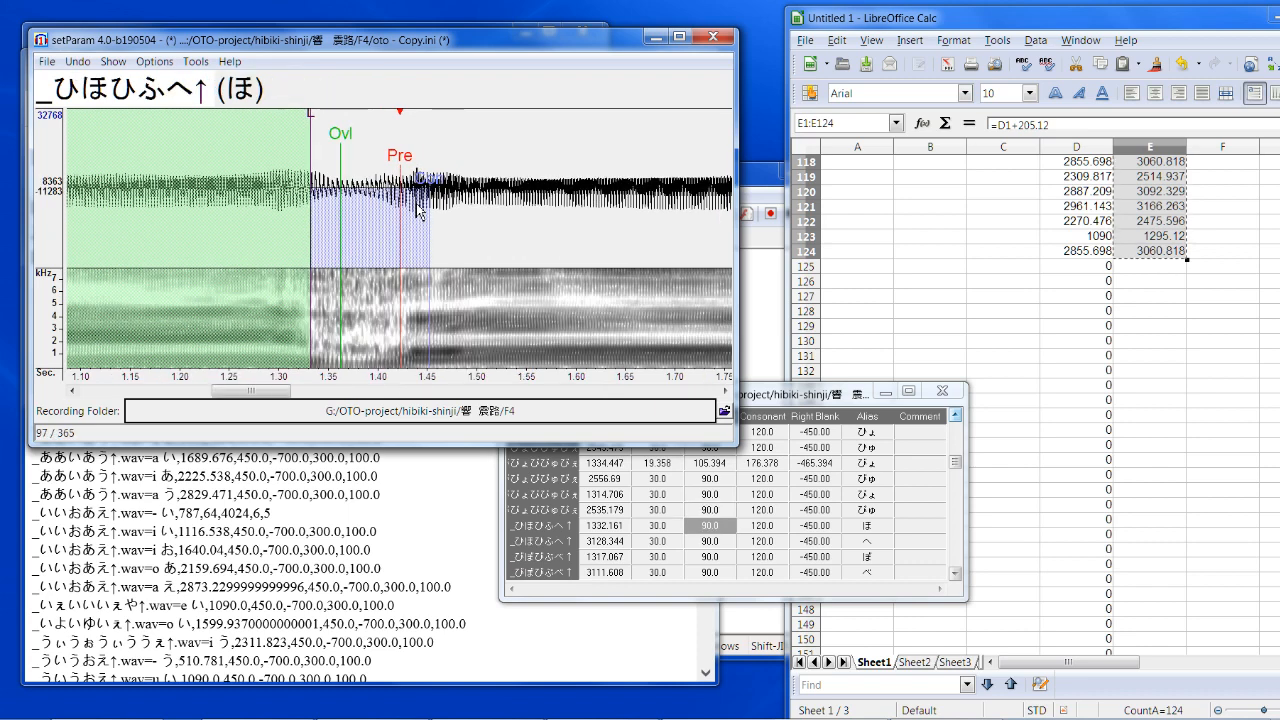
key(Up)
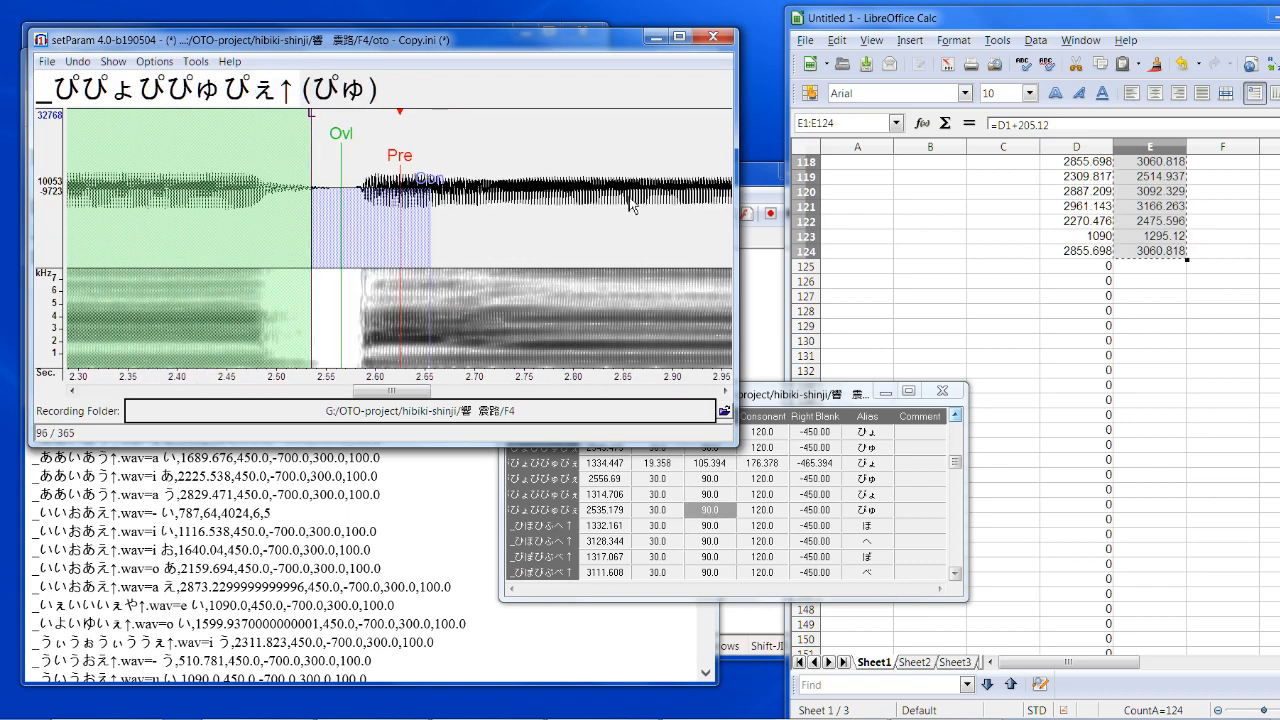
click(537, 187)
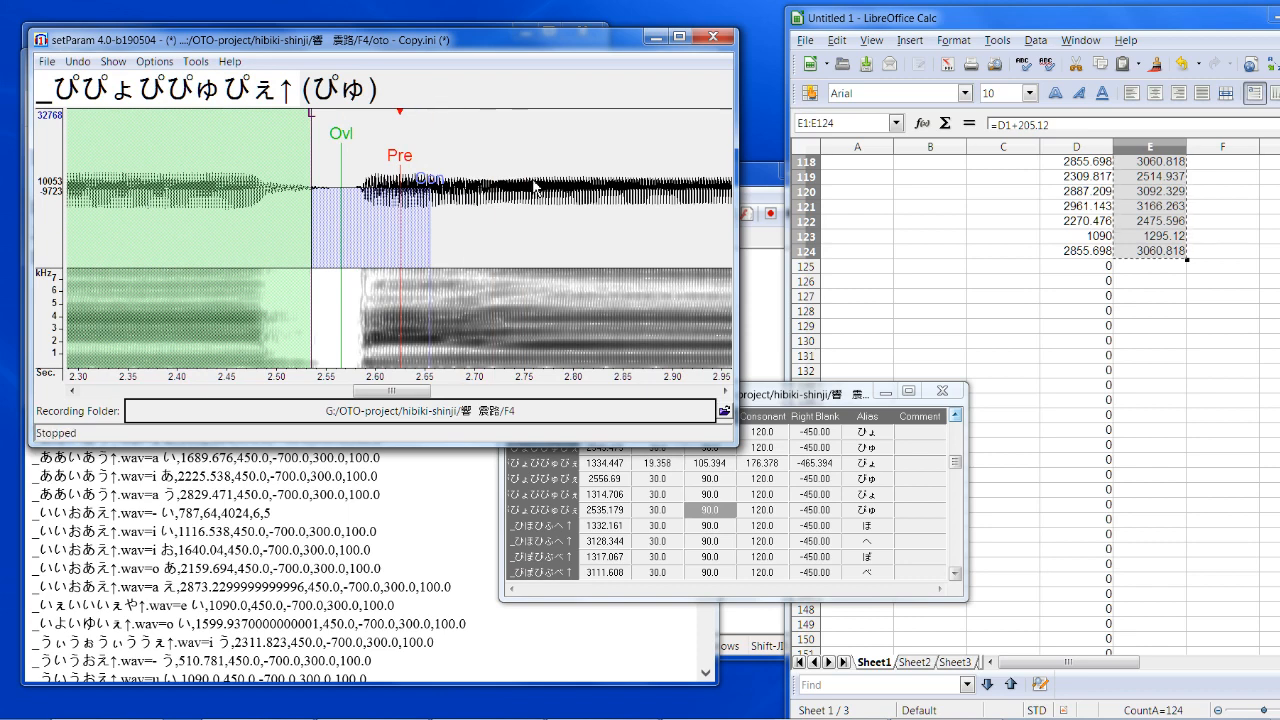
Step: Shift the ほ markers to left blank 1356.279, へ to 3136.753 and ぼ to 1342.677
key(Down)
drag(412, 172, 422, 171)
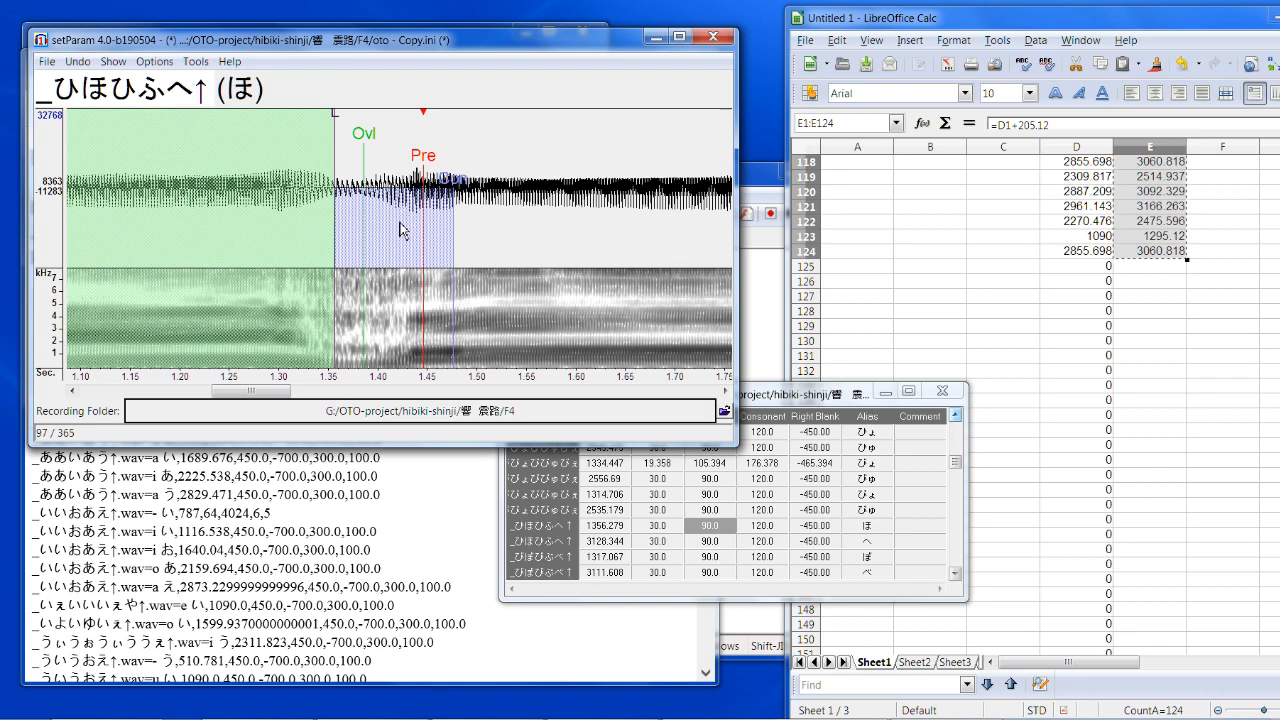
key(Down)
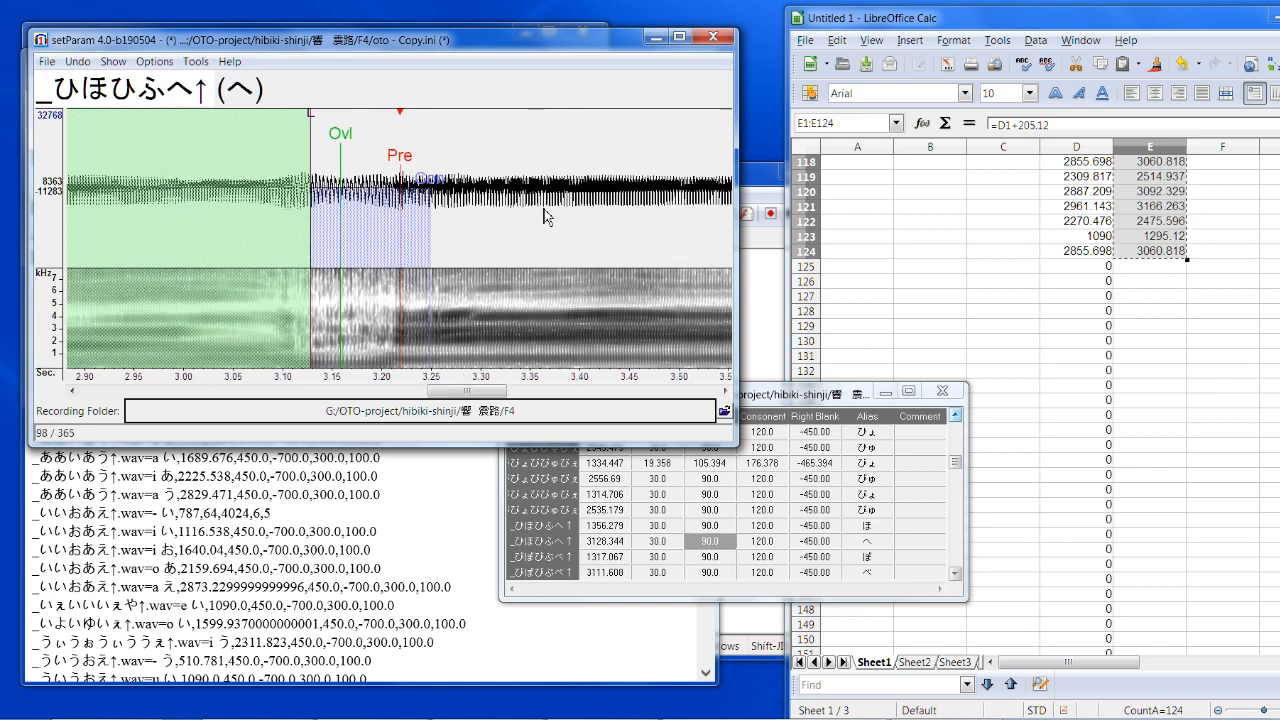
drag(400, 155, 430, 170)
key(Down)
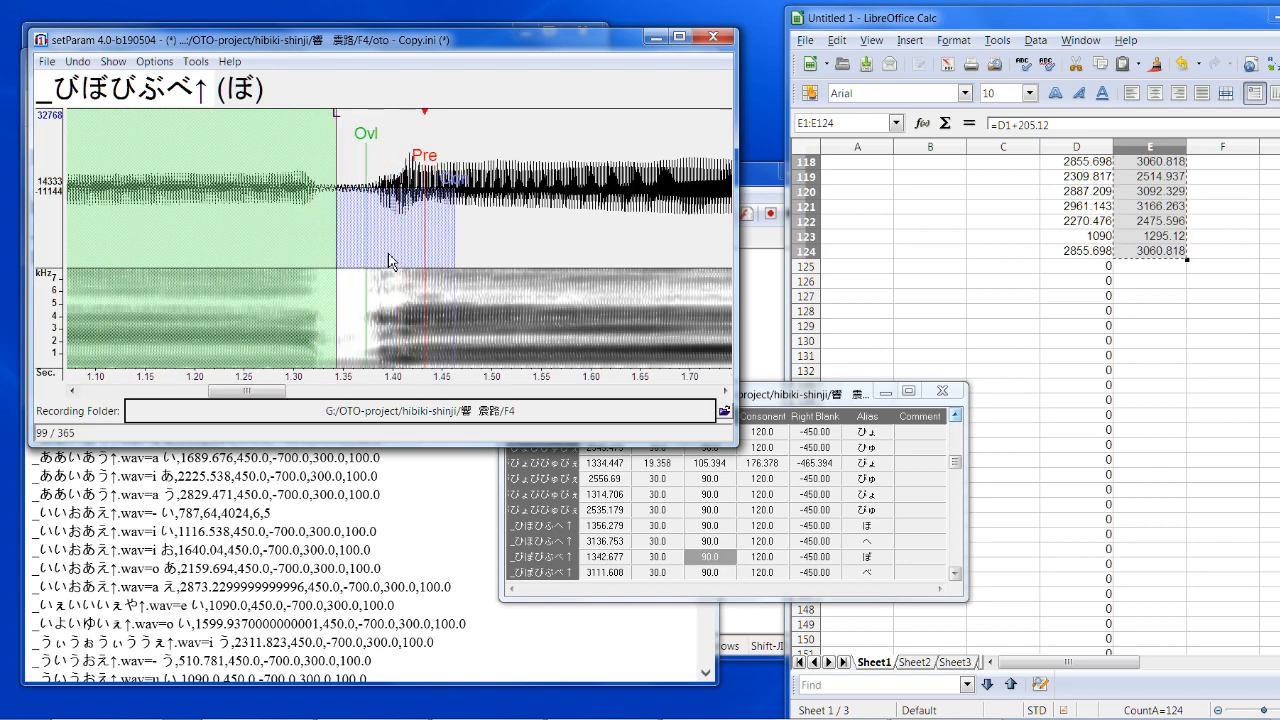
Step: Adjust べ to left blank 3081.979, overlap 43.819 and preutterance 126.904
key(Down)
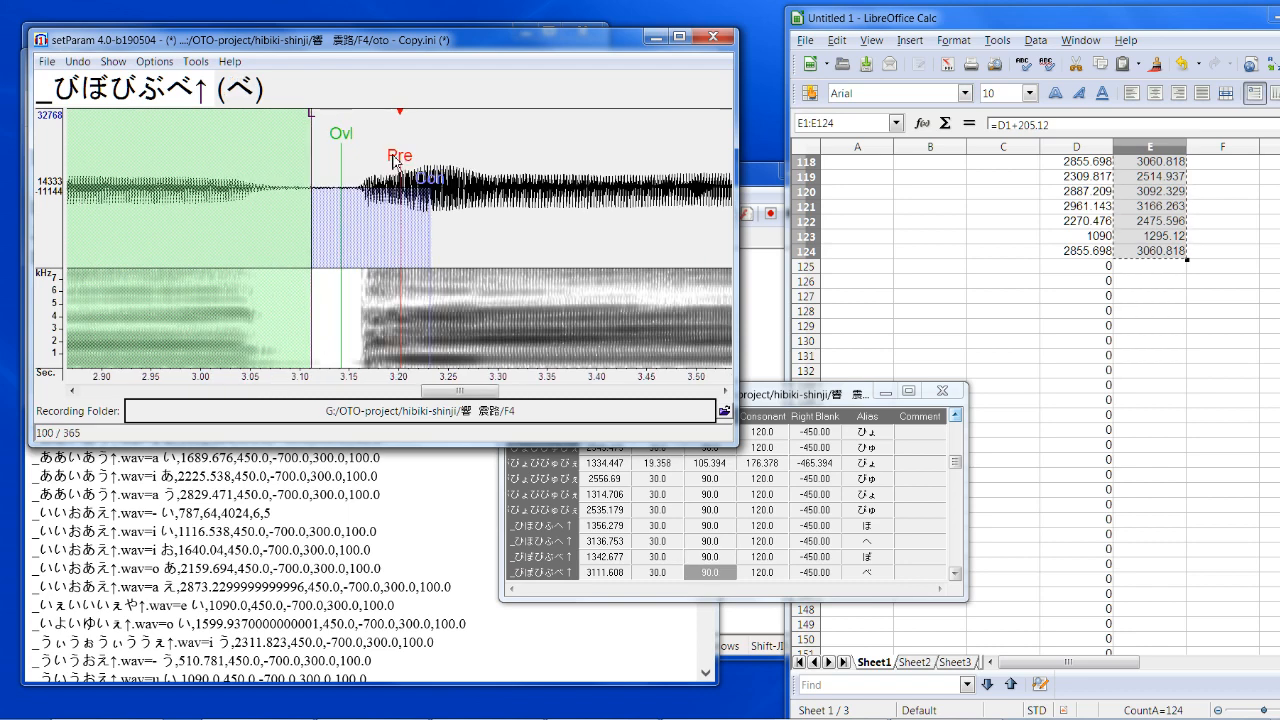
drag(395, 160, 402, 164)
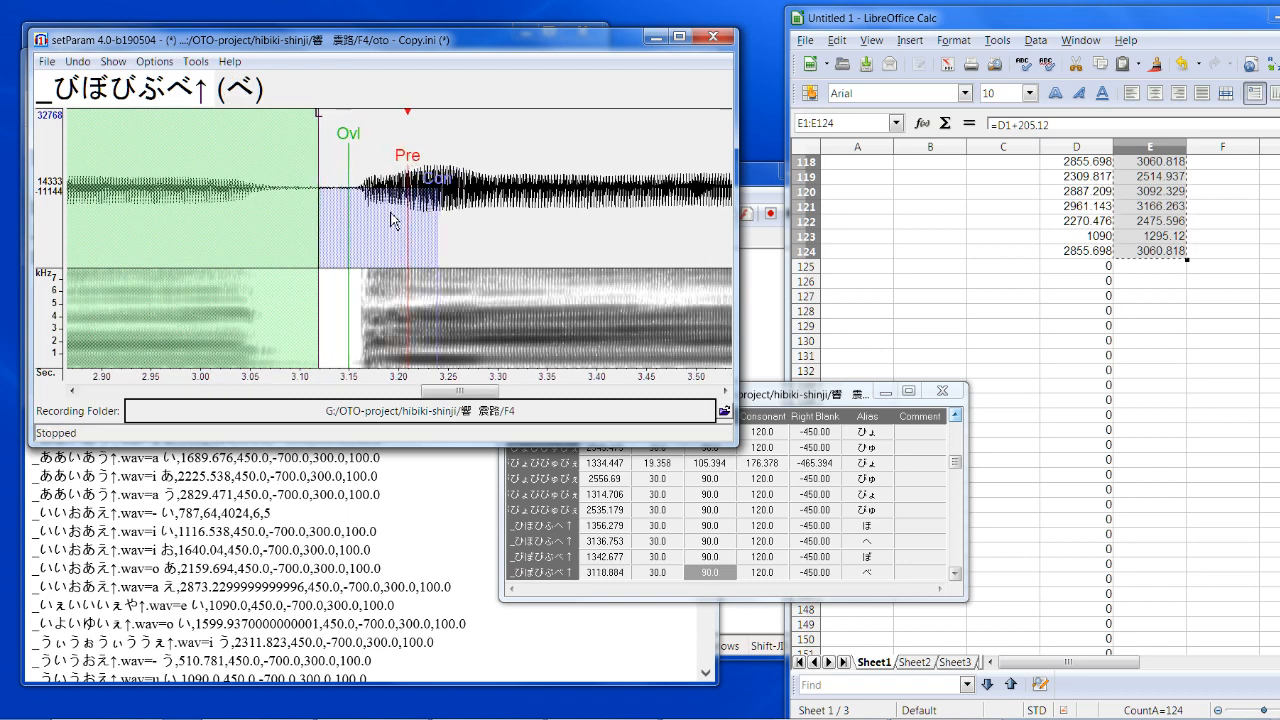
mouse_move(325, 133)
mouse_down()
mouse_move(286, 148)
mouse_move(326, 150)
mouse_up()
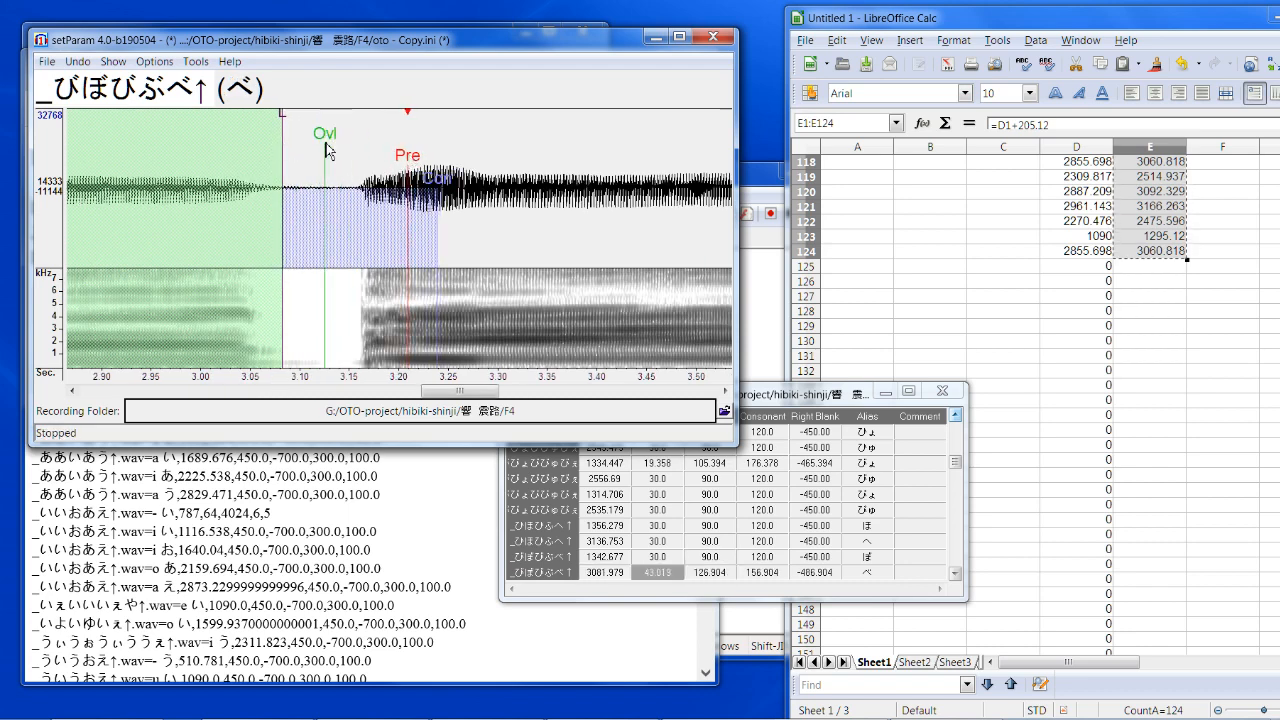
Step: Shift the ぽ markers to the consonant onset, and adjust ぺ to left blank 3098.411 and overlap 23.66
key(Down)
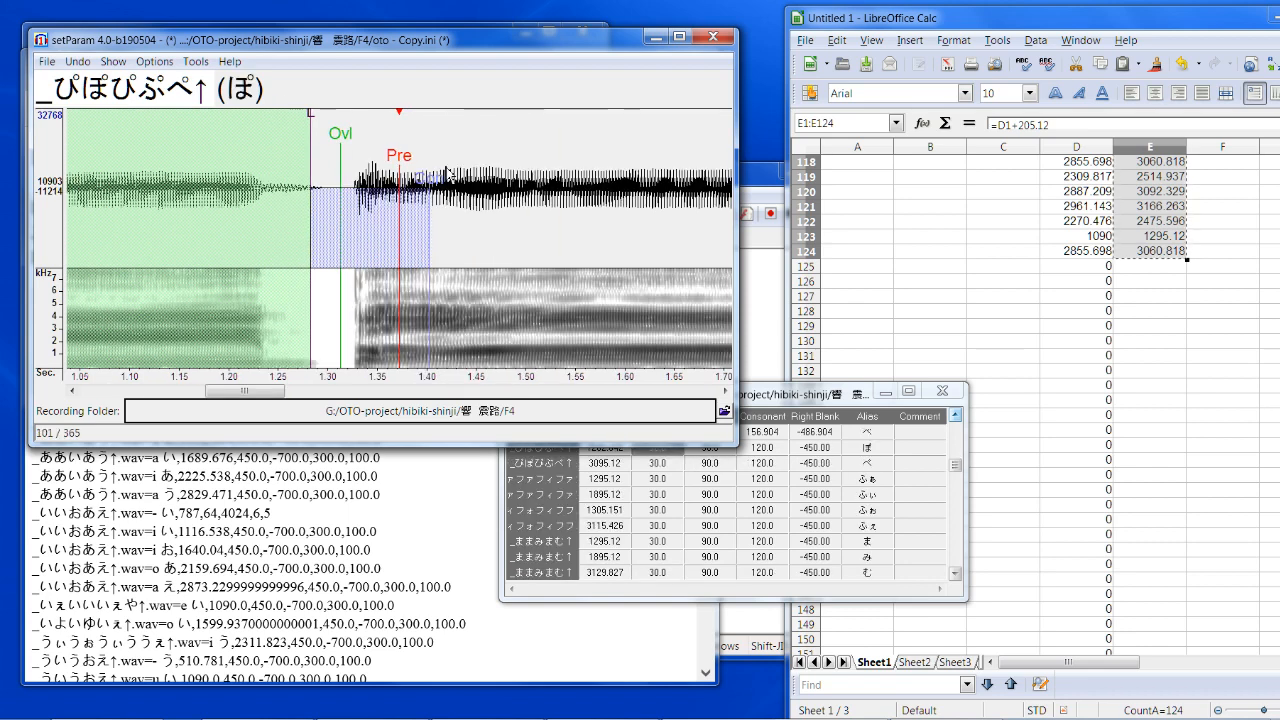
mouse_move(400, 168)
mouse_down()
mouse_move(391, 175)
mouse_move(415, 166)
mouse_up()
key(Down)
key(Down)
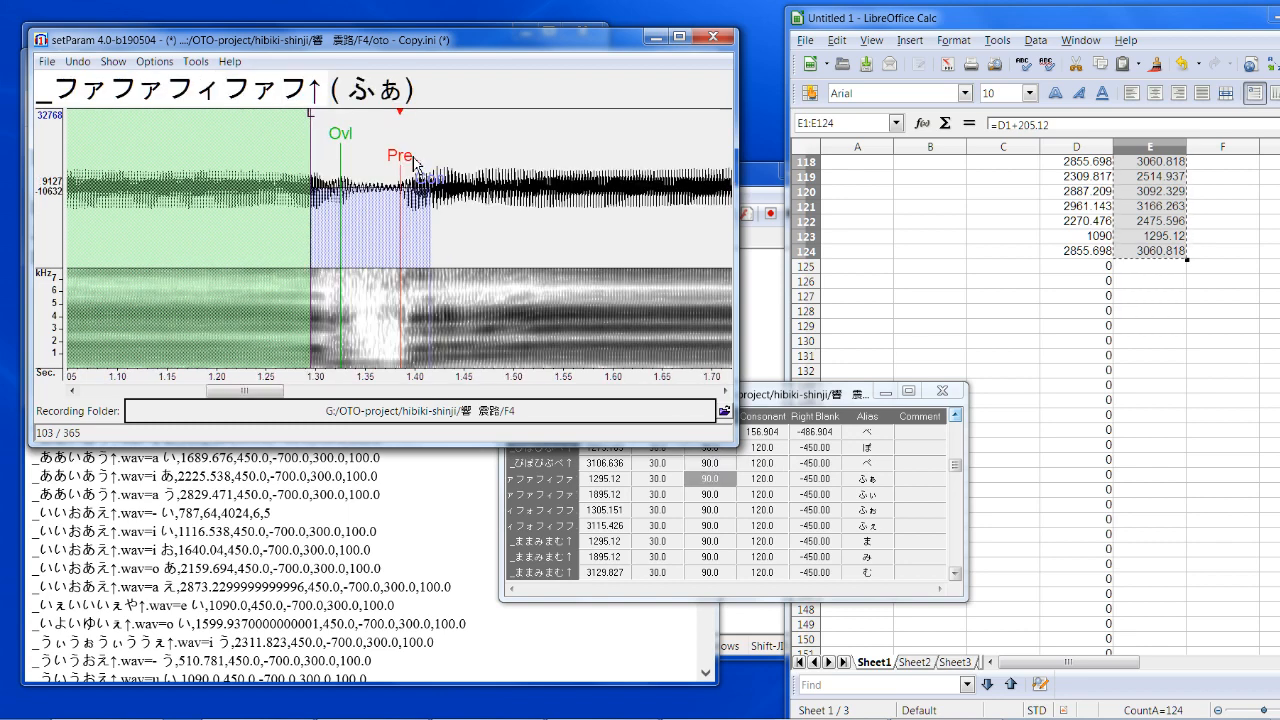
key(Up)
mouse_move(351, 143)
mouse_down()
mouse_move(325, 155)
mouse_move(303, 127)
mouse_move(326, 138)
mouse_up()
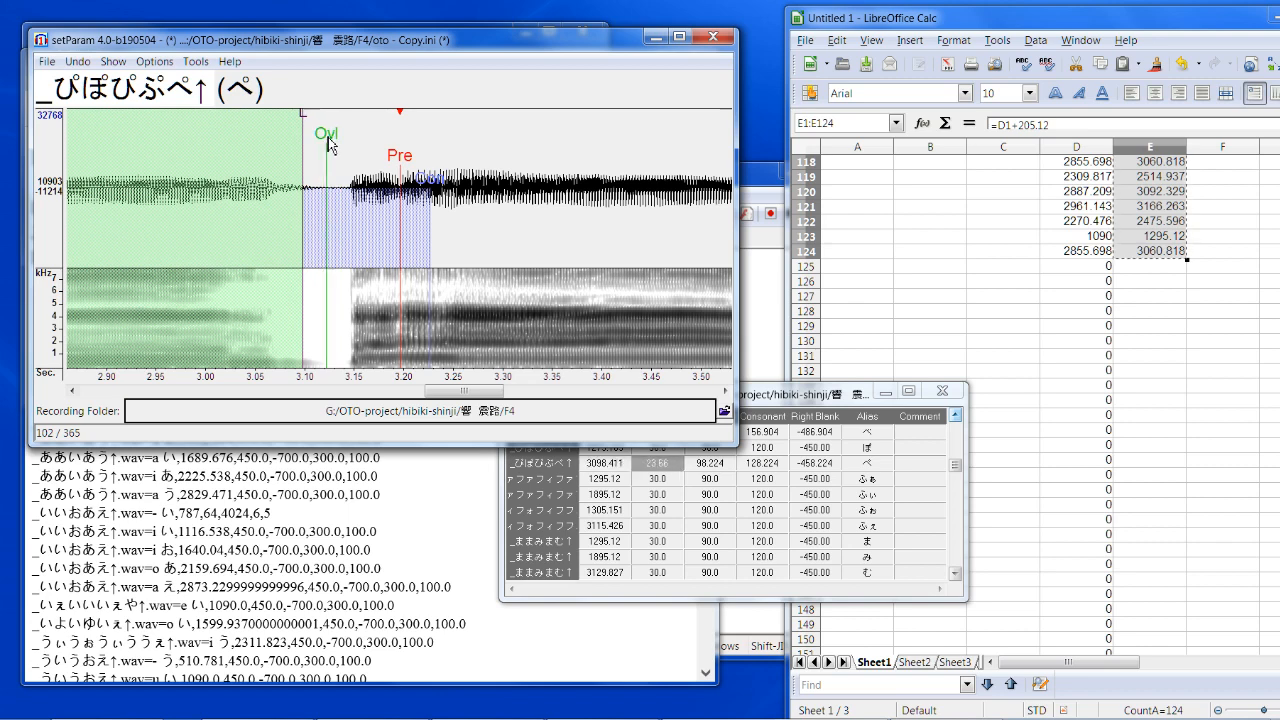
Step: Adjust ふぁ to left blank 1342.334, overlap 24.377, preutterance 65.244 and consonant 140.528
key(Down)
drag(399, 160, 489, 190)
click(460, 236)
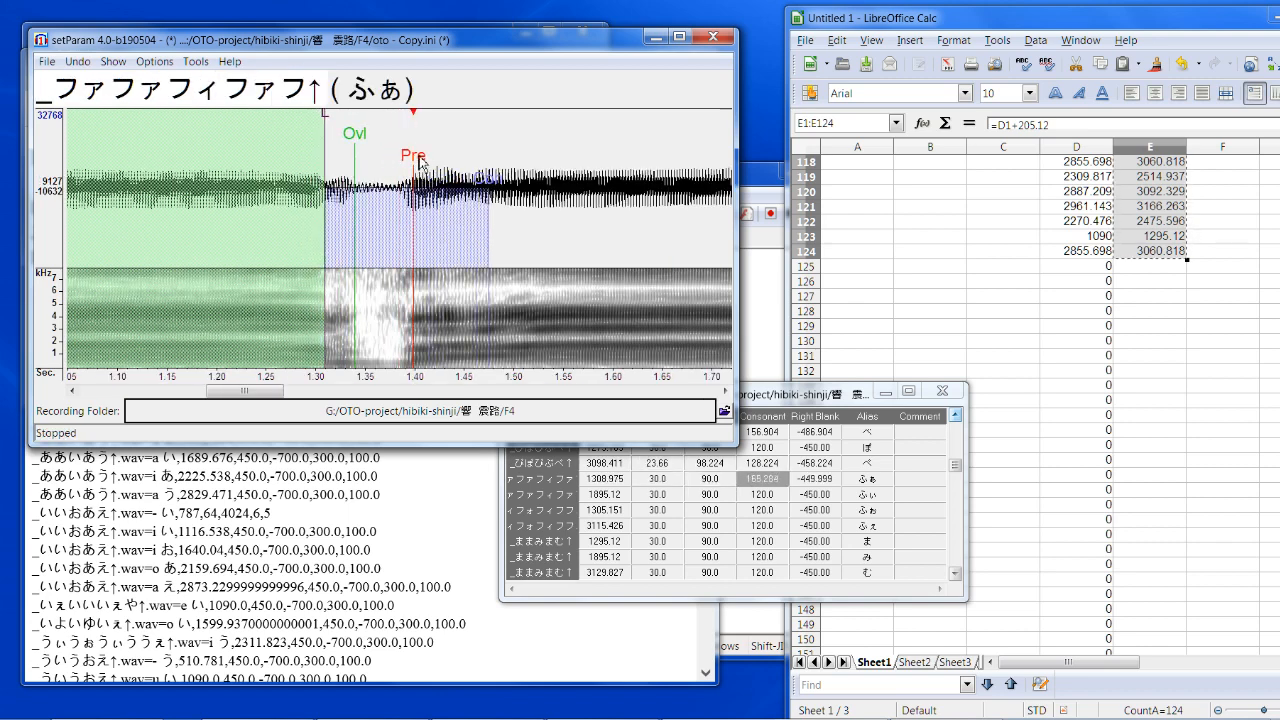
drag(415, 161, 424, 162)
mouse_move(356, 138)
mouse_down()
mouse_move(384, 143)
mouse_move(361, 127)
mouse_up()
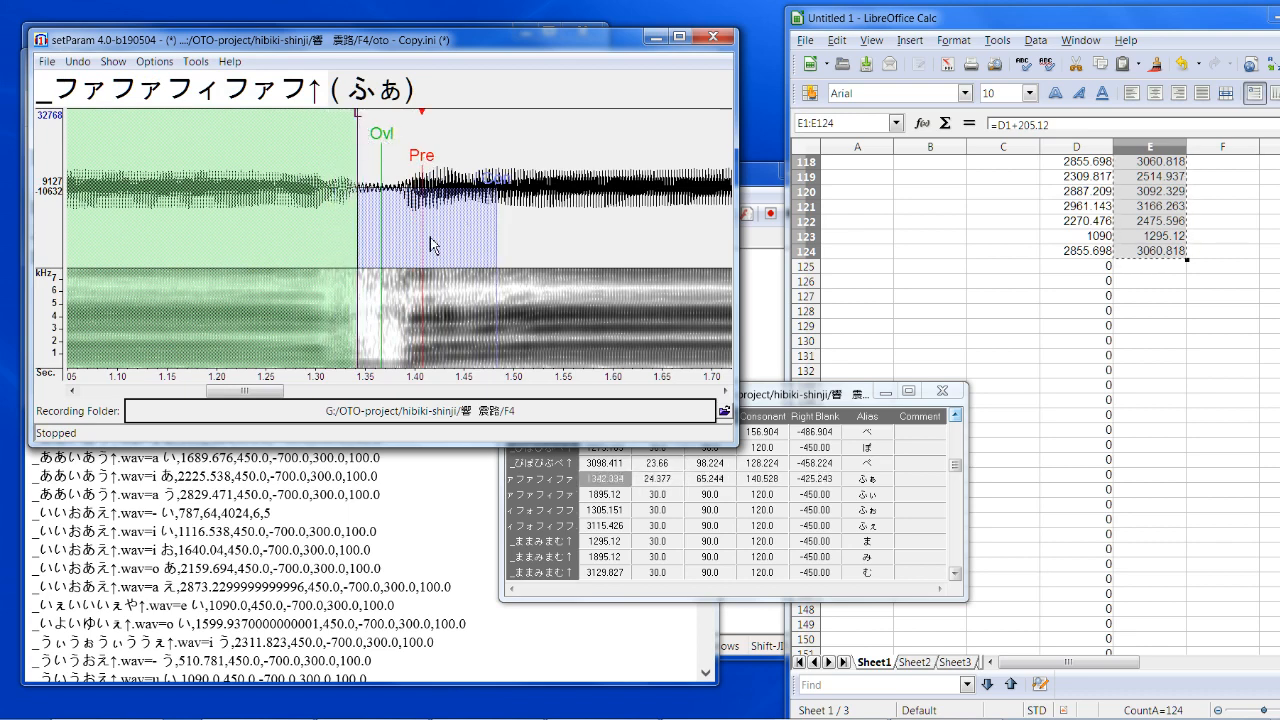
Step: Shift the ふぃ markers to left blank 1908.453 and set its overlap to 47.698
key(Down)
drag(402, 168, 416, 167)
drag(356, 133, 373, 149)
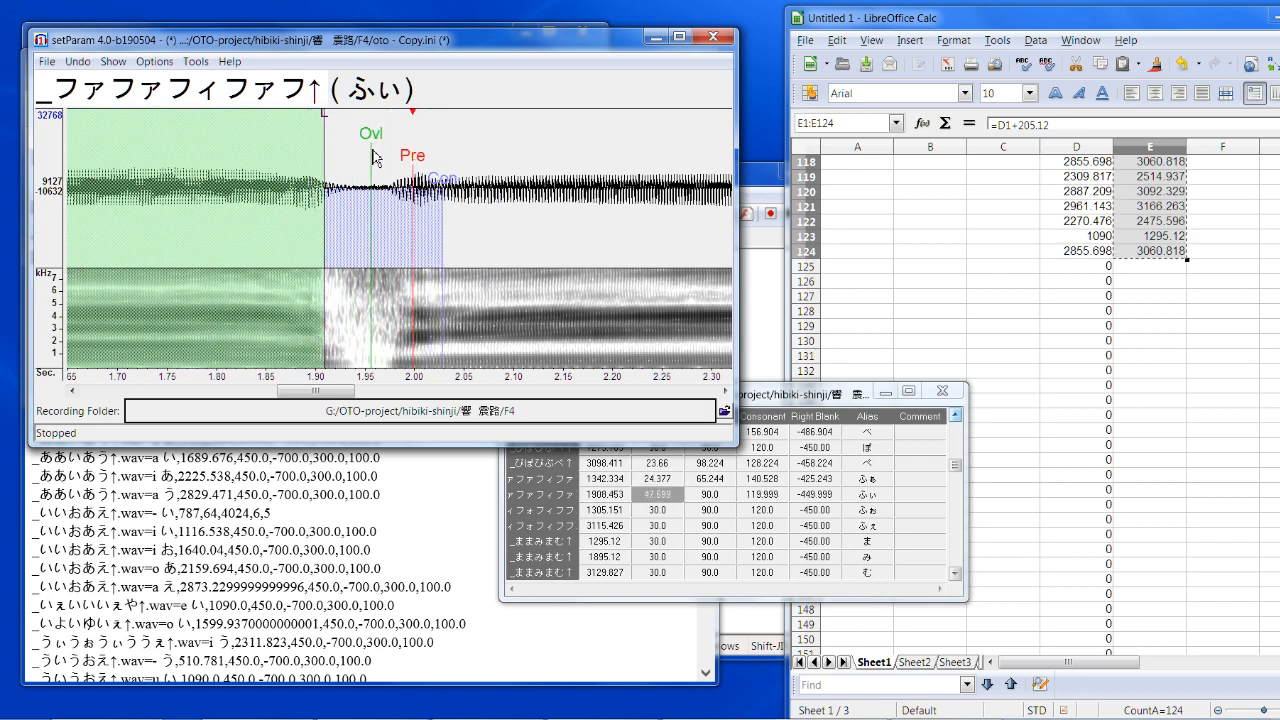
Step: Move the left blank of ふぃ to about 1930 ms, and set ふぉ's left blank to about 1345 ms with an overlap of about 25 ms
drag(325, 114, 348, 130)
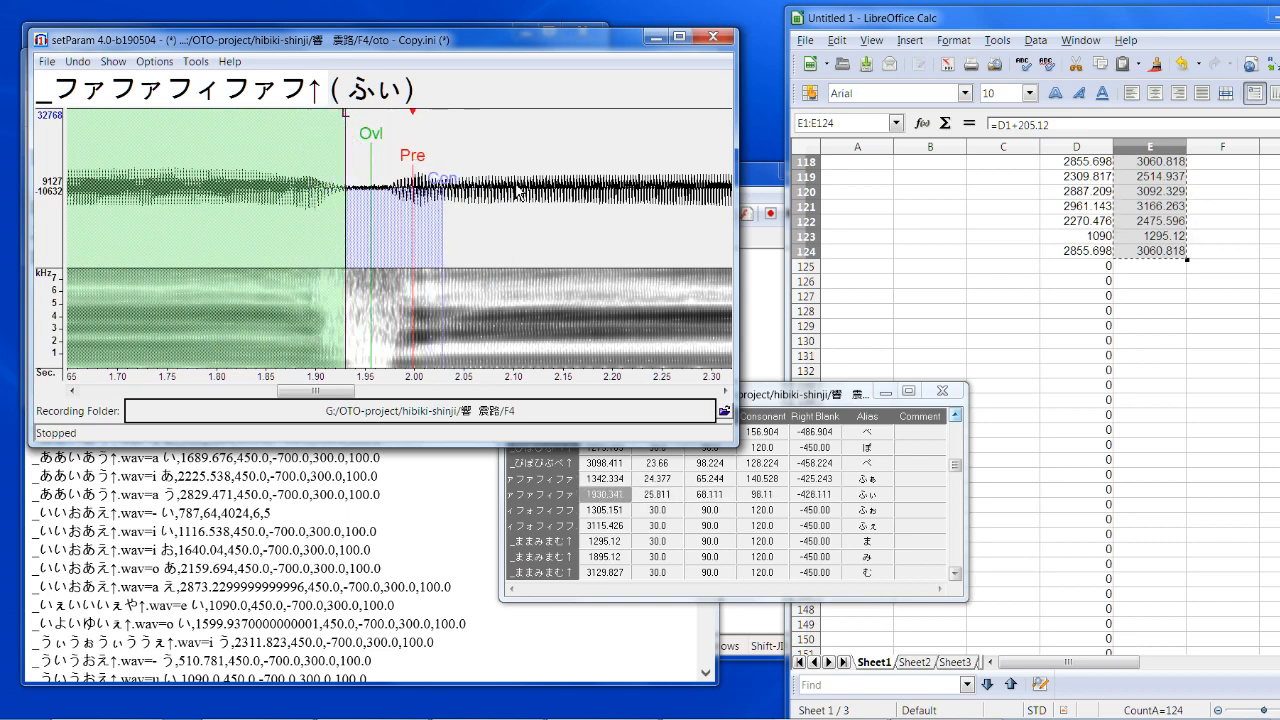
key(Down)
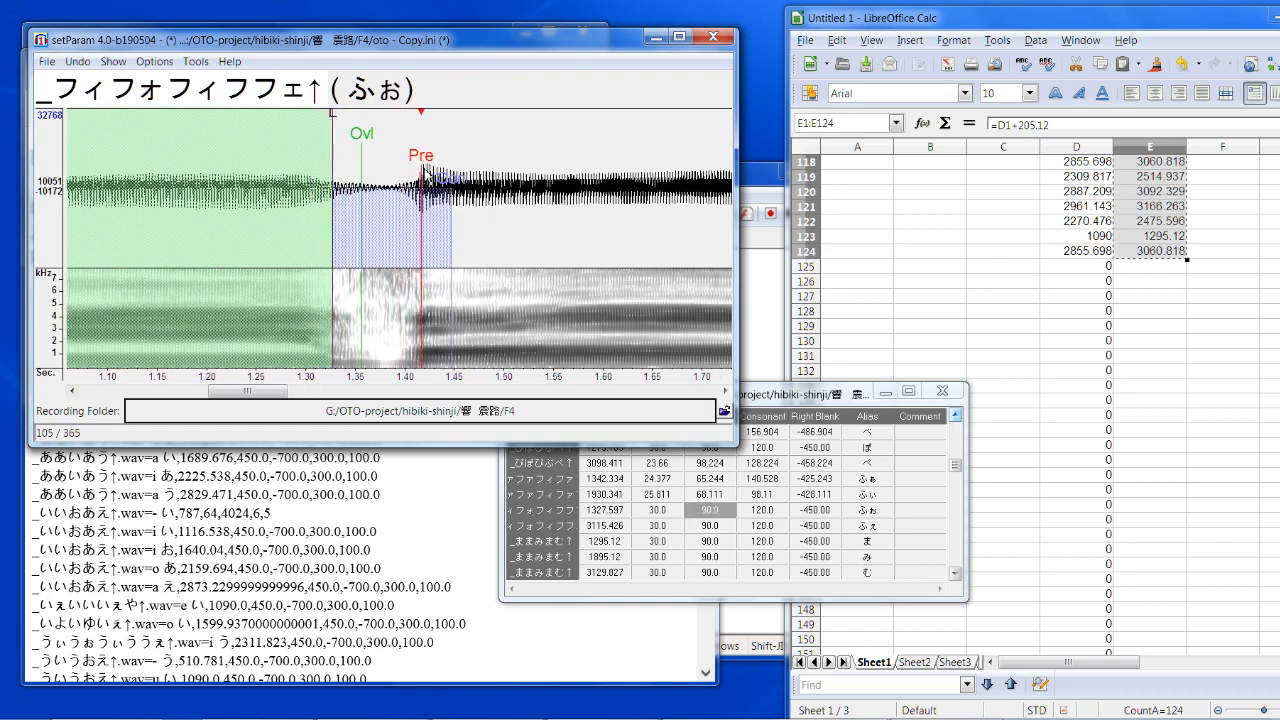
click(394, 212)
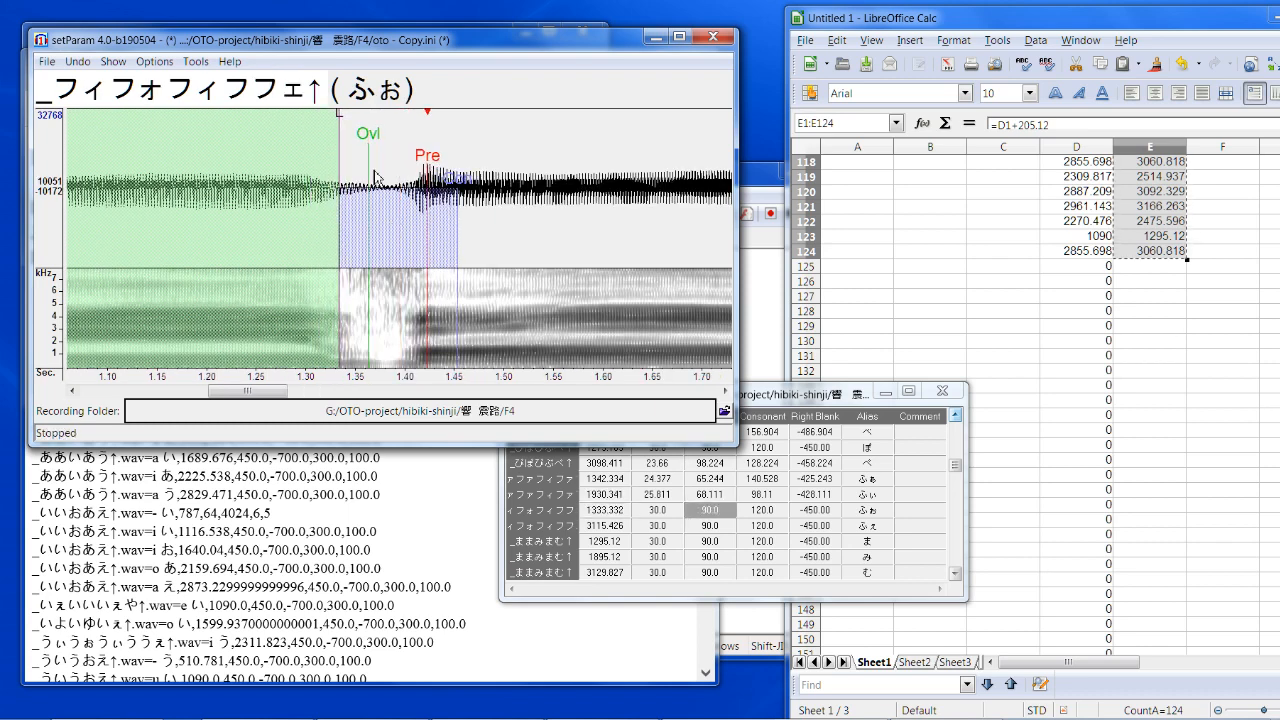
drag(341, 130, 352, 132)
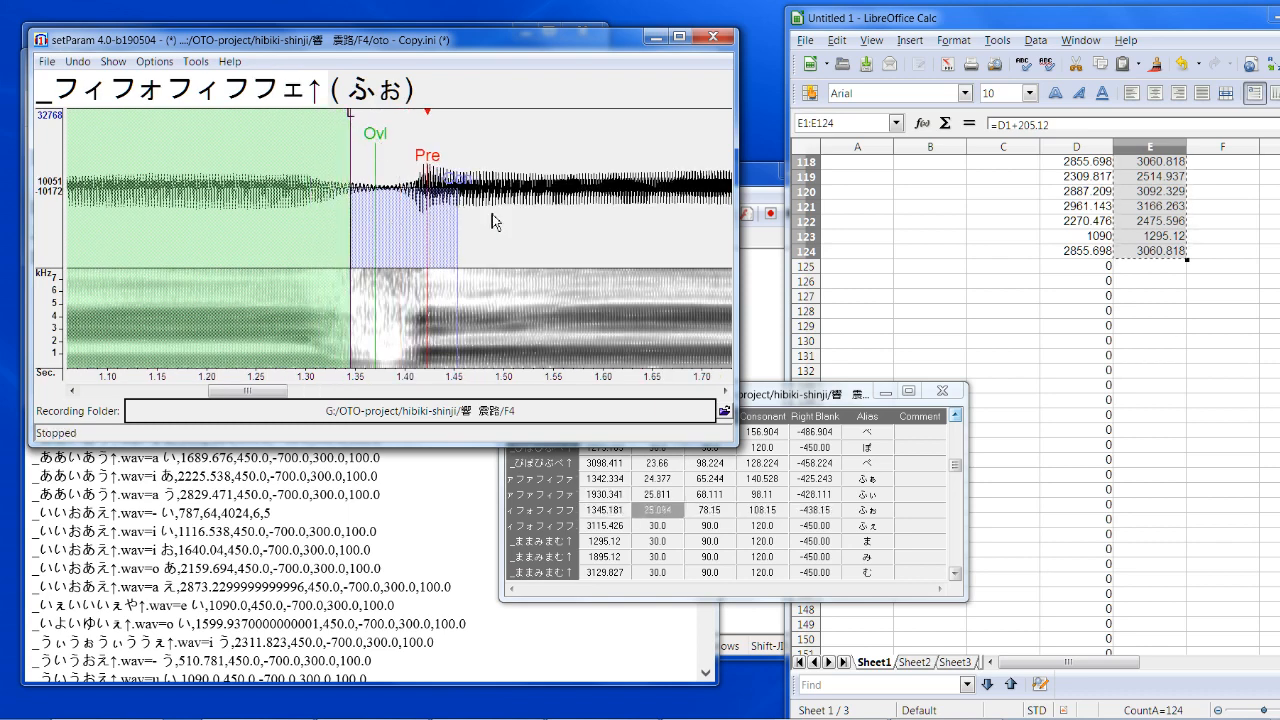
Step: Shift all of ふぇ's markers to a left blank of about 3132 ms, and set ま to left blank 1344, overlap 21 and preutterance 53 ms
key(Down)
drag(403, 177, 420, 177)
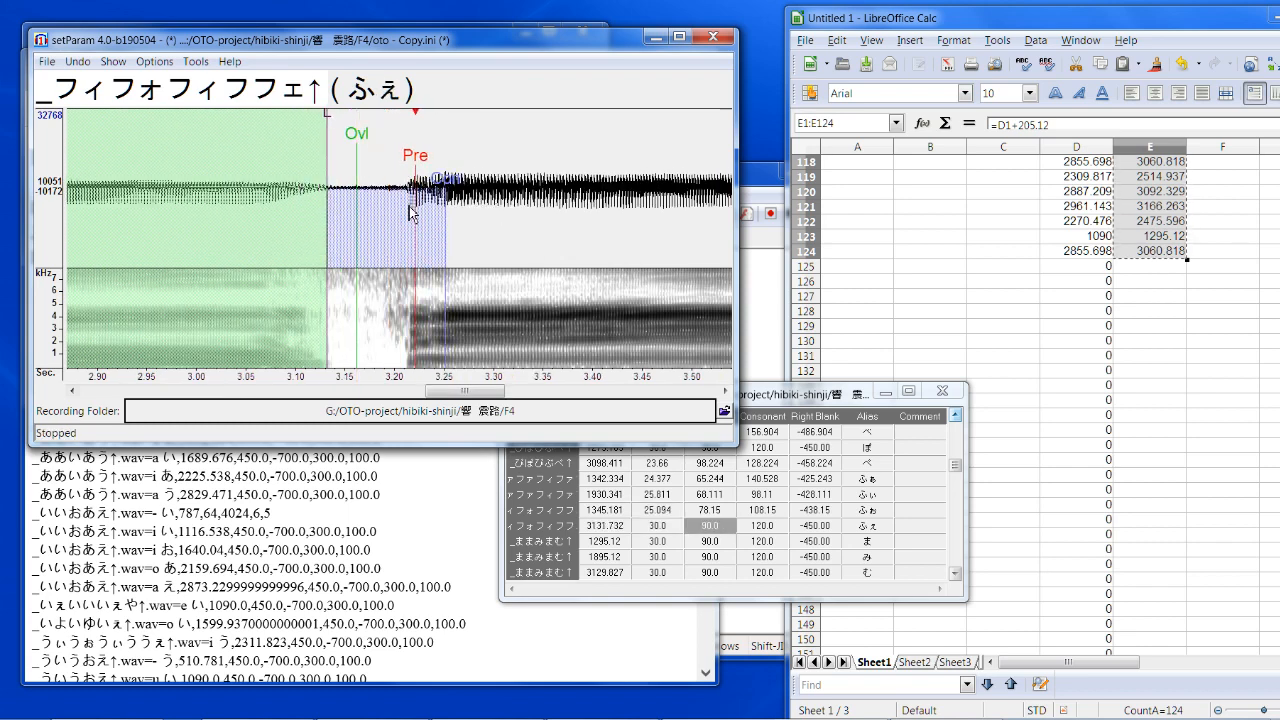
key(Down)
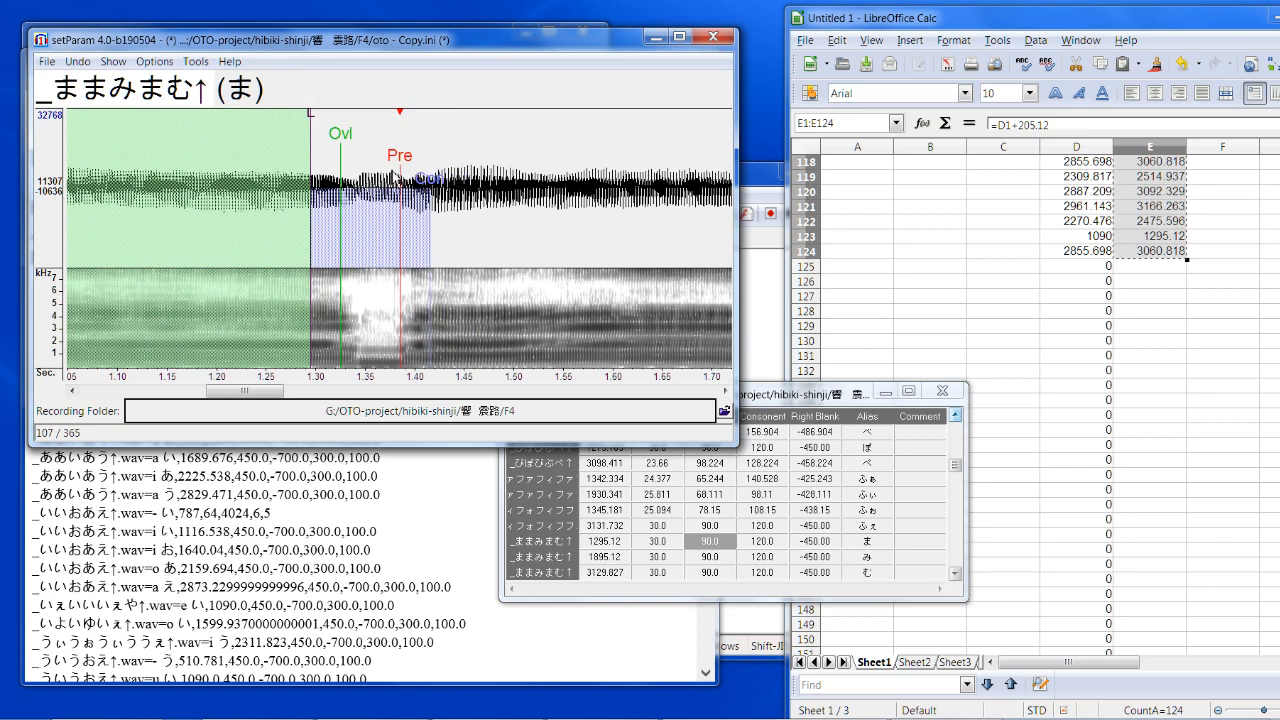
drag(393, 177, 416, 163)
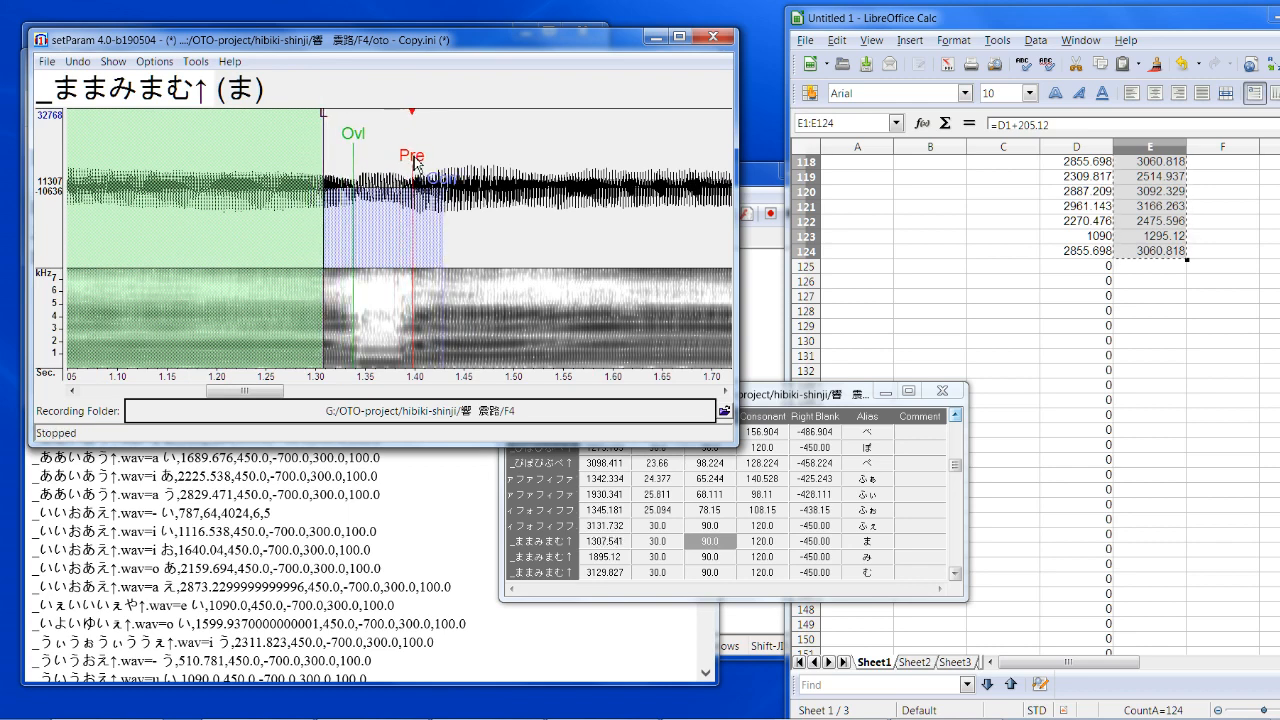
mouse_move(352, 135)
mouse_down()
mouse_move(380, 136)
mouse_move(355, 122)
mouse_move(400, 158)
mouse_up()
Step: Align み at left blank 1935, overlap 24, preutterance 62 ms, and む at left blank 3152, overlap 28, preutterance 81 ms
key(Down)
mouse_move(415, 161)
mouse_down()
mouse_move(325, 118)
mouse_move(351, 118)
mouse_up()
key(Down)
drag(401, 170, 407, 170)
drag(354, 134, 335, 111)
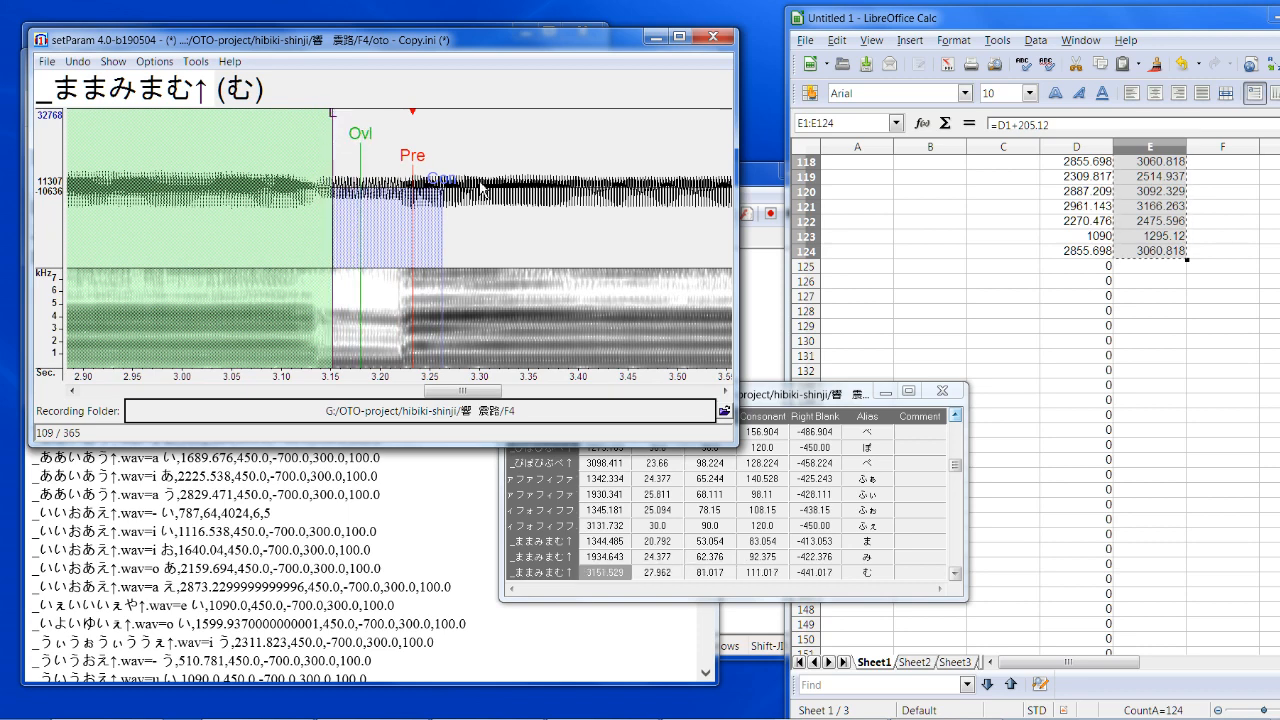
Step: Tighten みぇ to an overlap of about 27 ms, and set みゃ to left blank 3103, overlap 34, preutterance 100 and consonant 209 ms
key(Down)
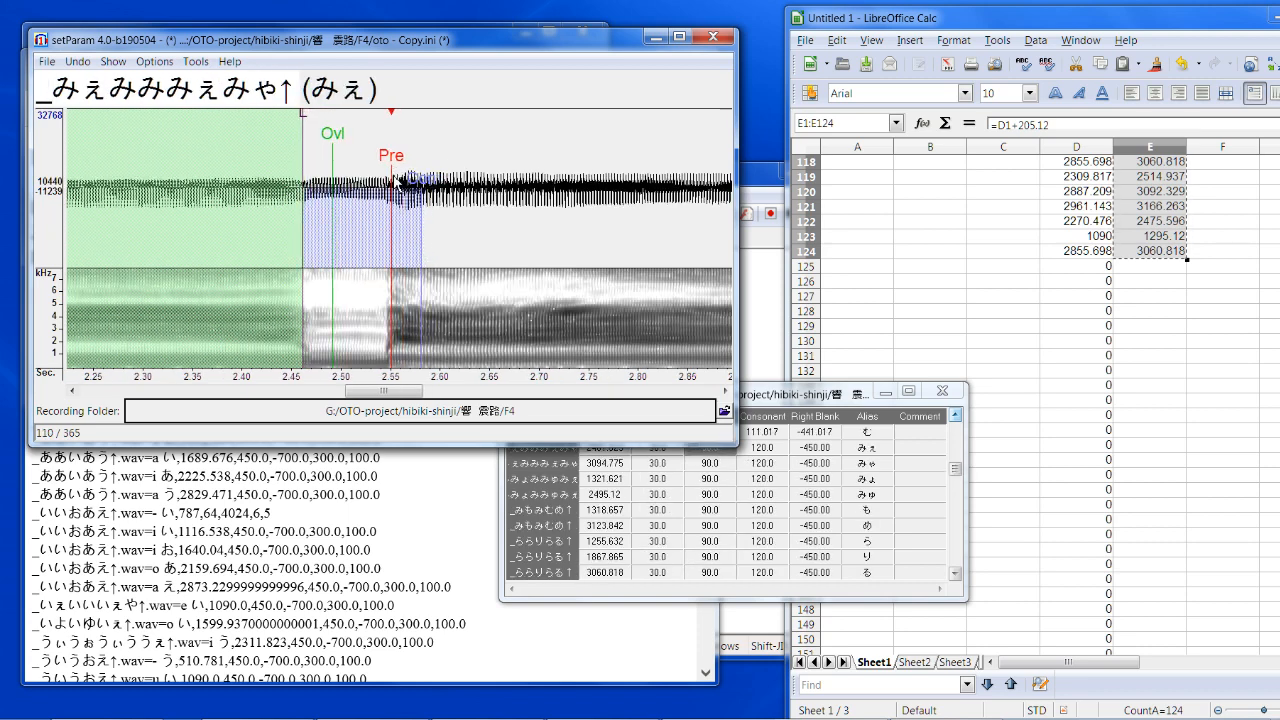
drag(335, 142, 312, 116)
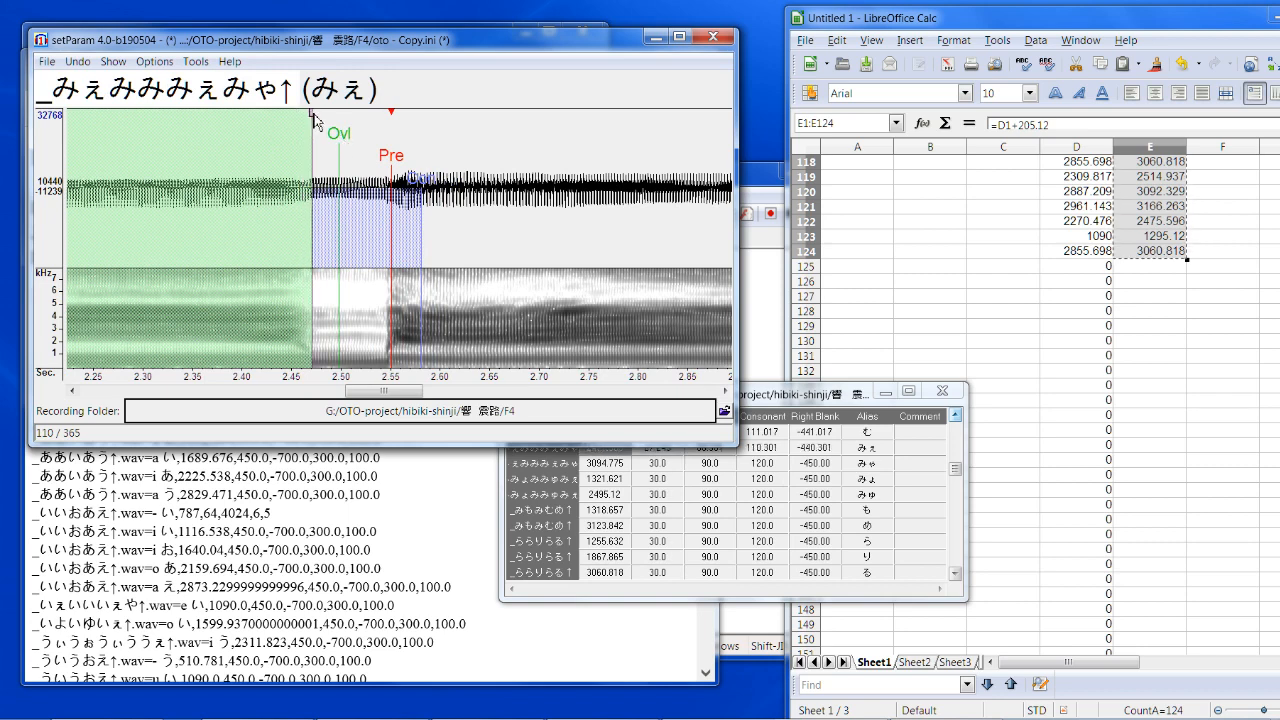
key(Down)
drag(400, 165, 416, 160)
click(384, 208)
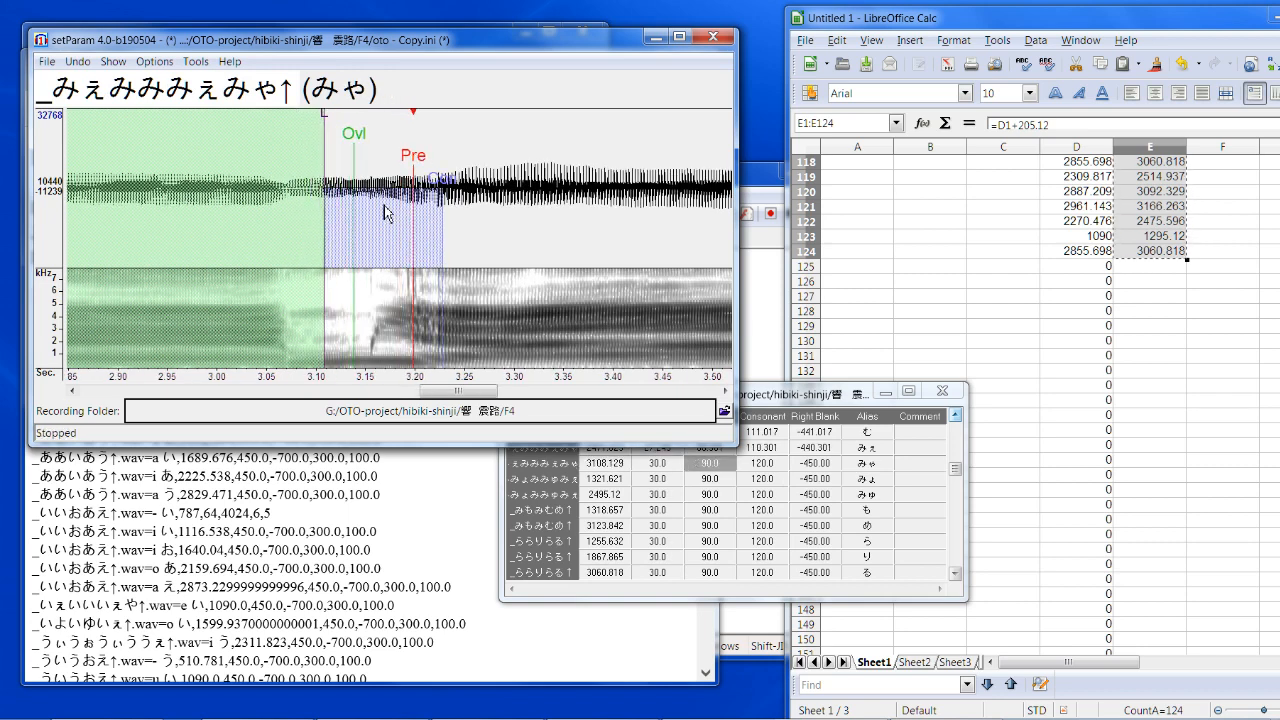
drag(325, 119, 350, 148)
drag(403, 192, 480, 218)
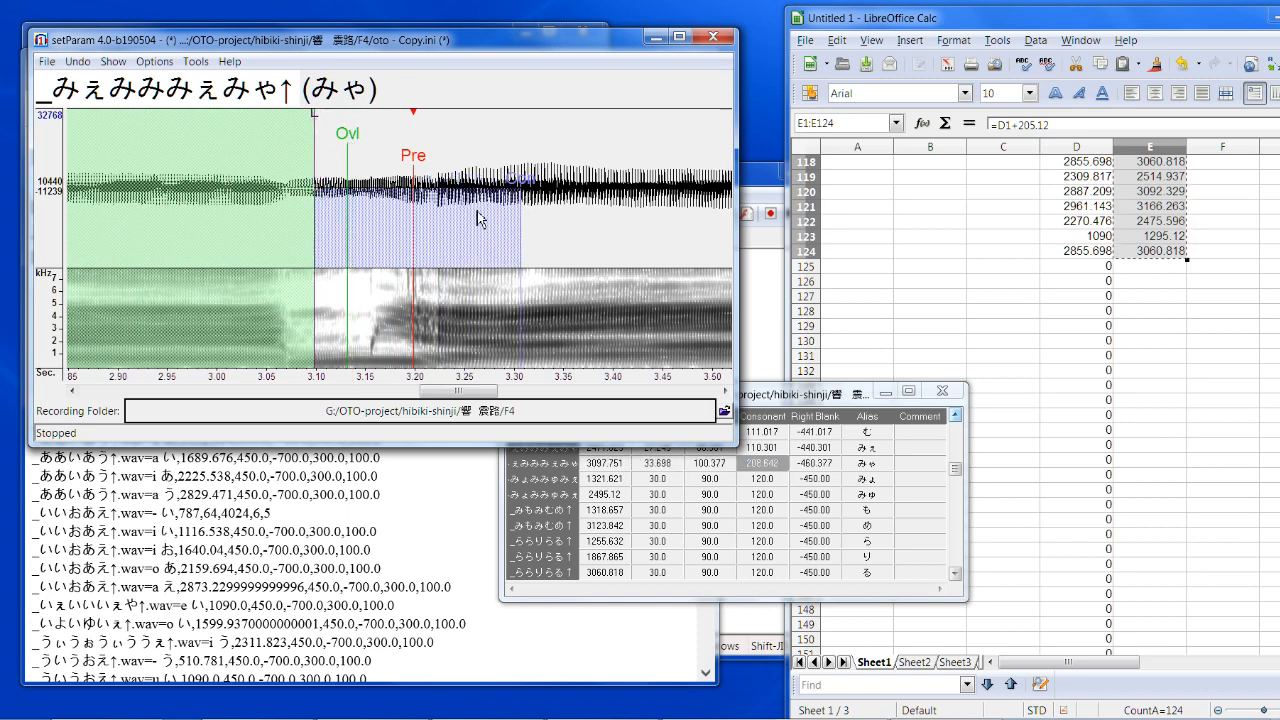
drag(414, 166, 419, 169)
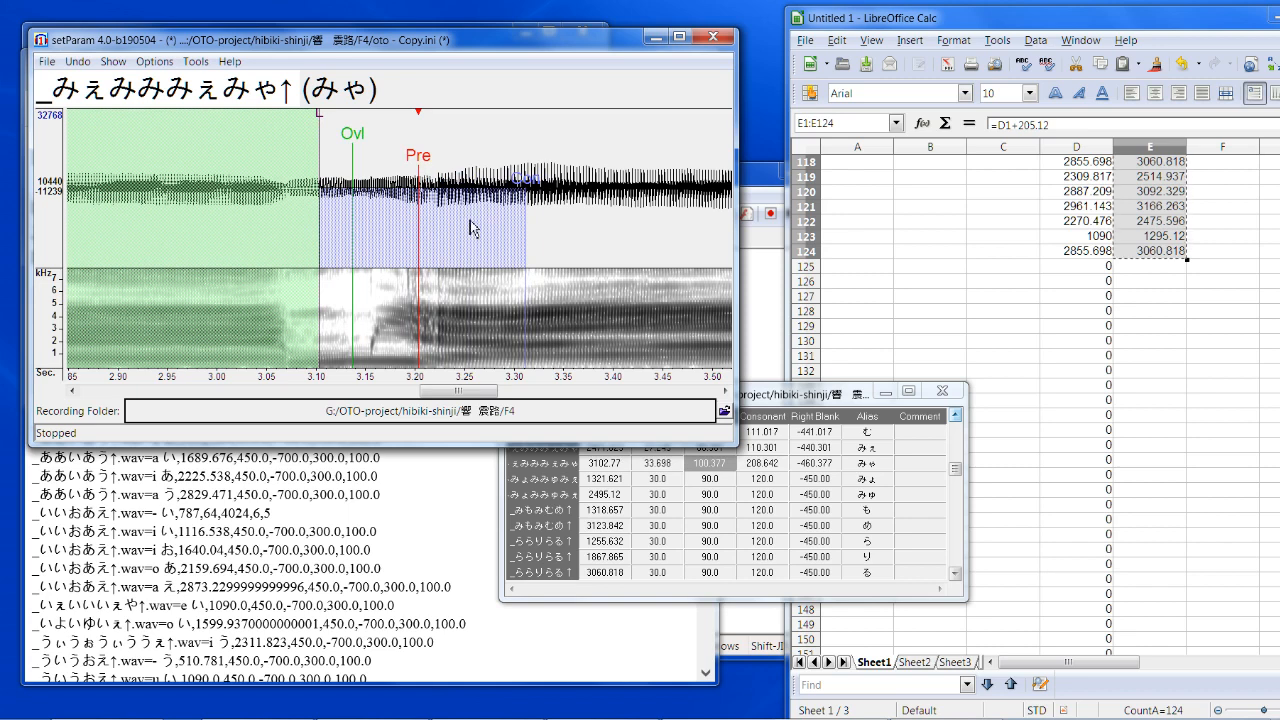
Step: Align みょ in the next entry at left blank about 1334, overlap 19 and preutterance 79 ms
key(Down)
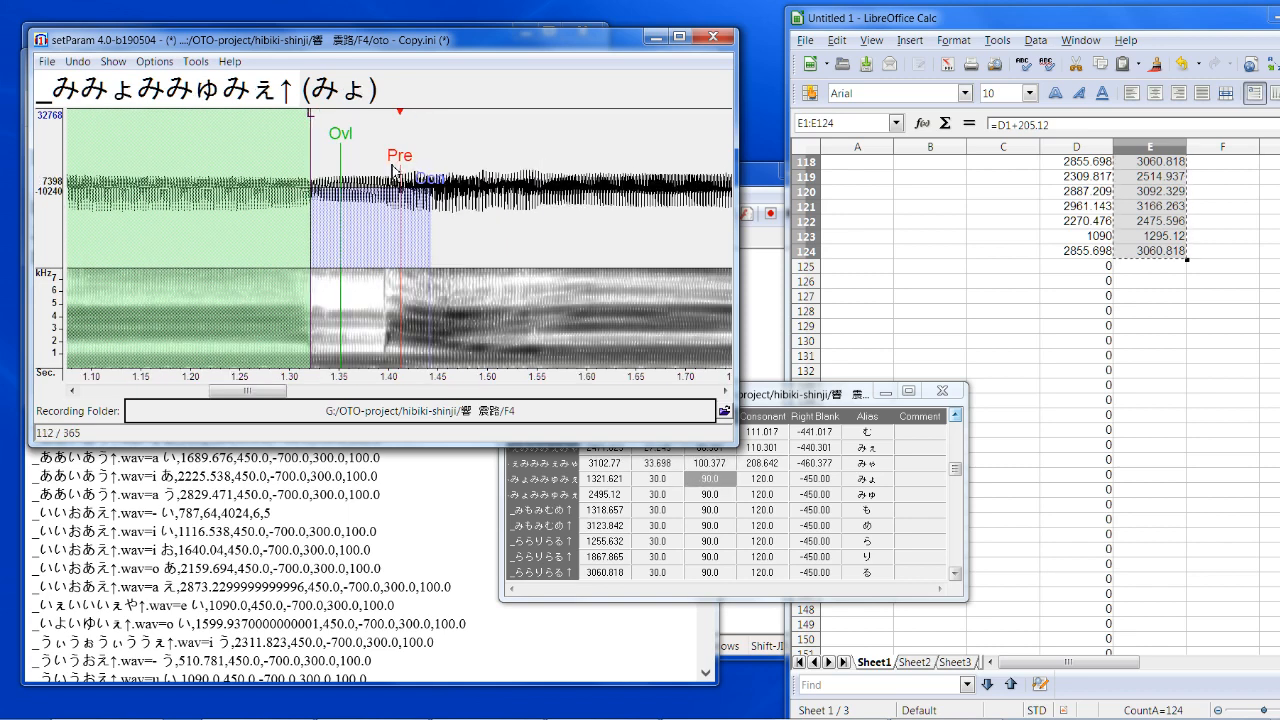
drag(393, 167, 396, 165)
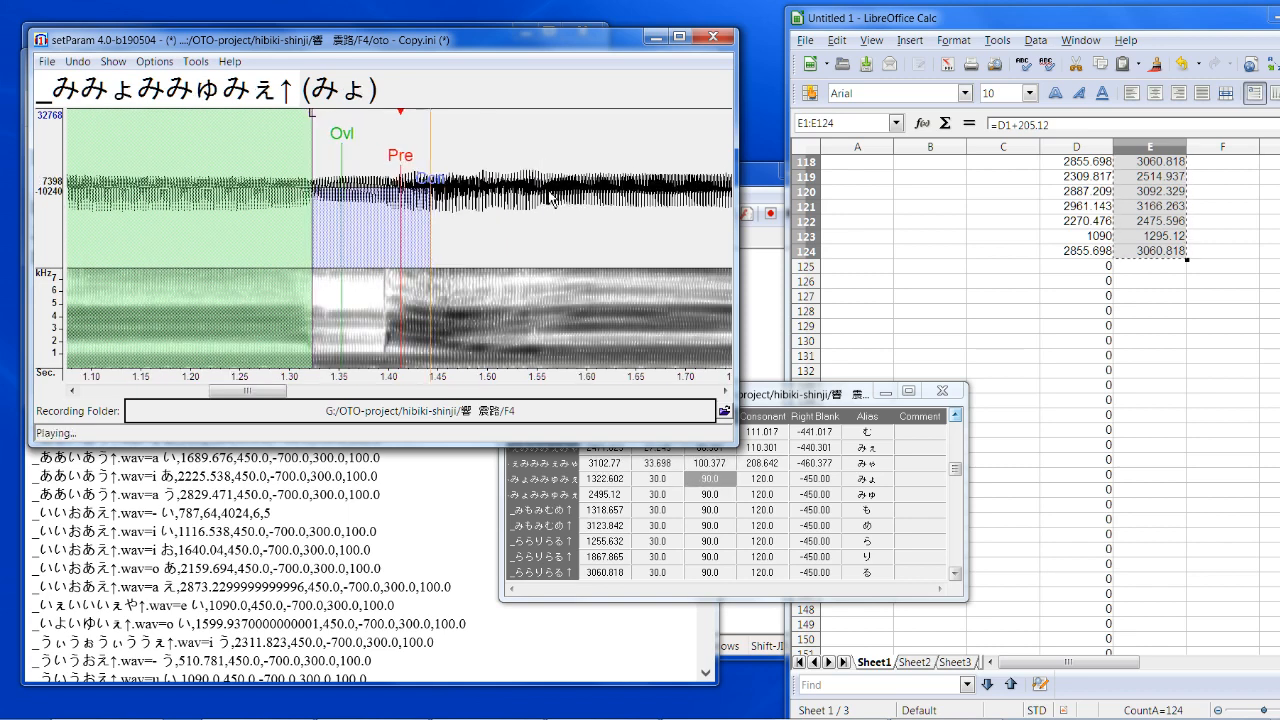
drag(318, 131, 326, 133)
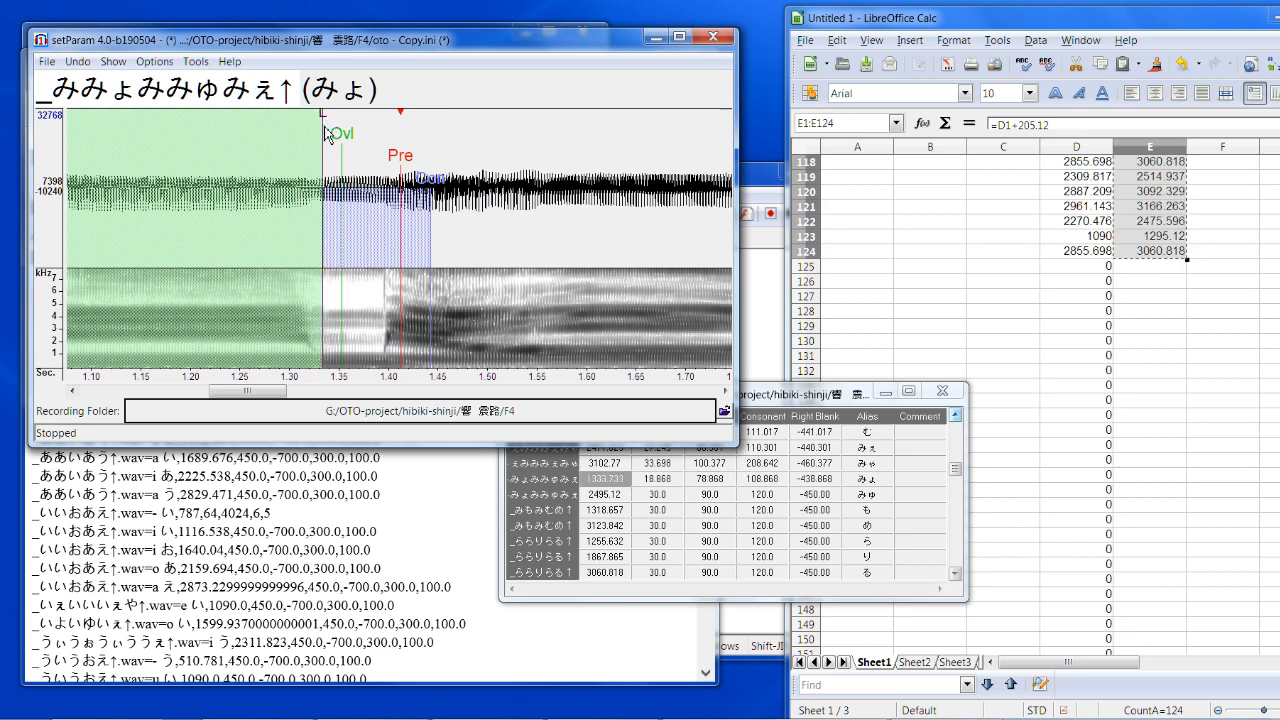
Step: Align みゅ at left blank about 2513, overlap 29 and preutterance 78 ms, and extend its consonant area to about 211 ms
key(Down)
drag(401, 168, 406, 164)
click(383, 221)
click(358, 143)
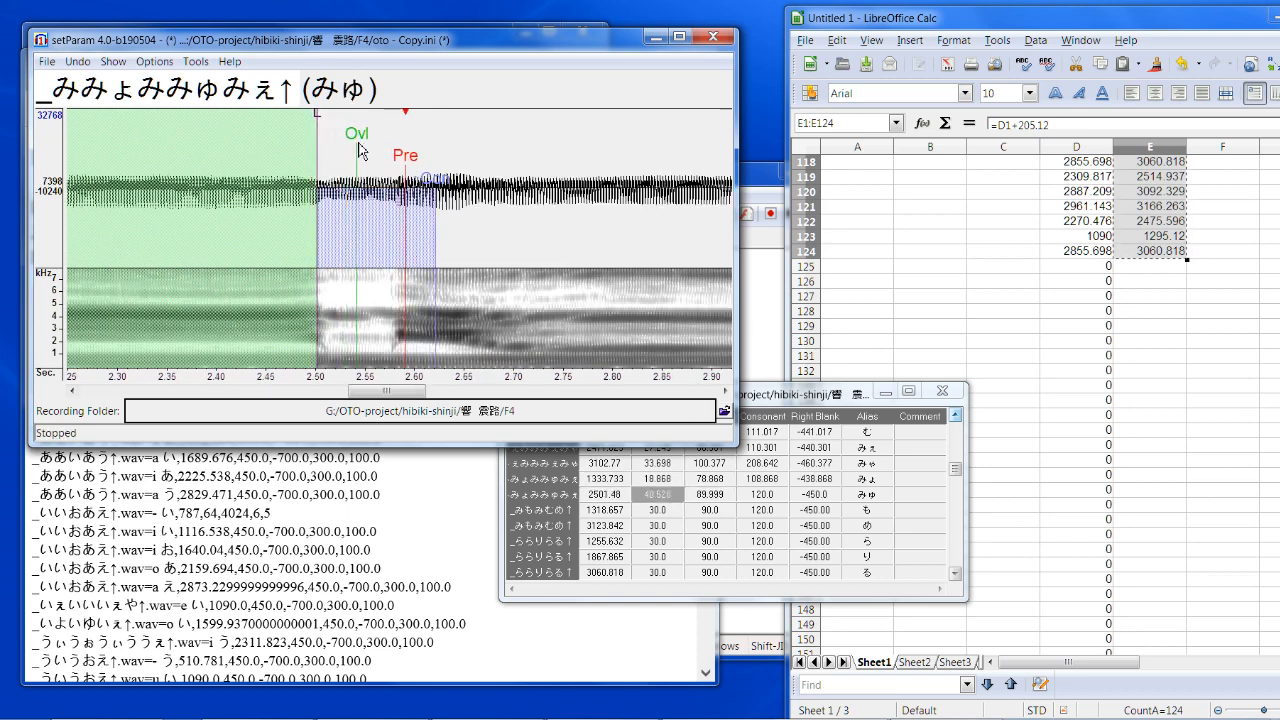
drag(317, 113, 329, 115)
key(Down)
key(Up)
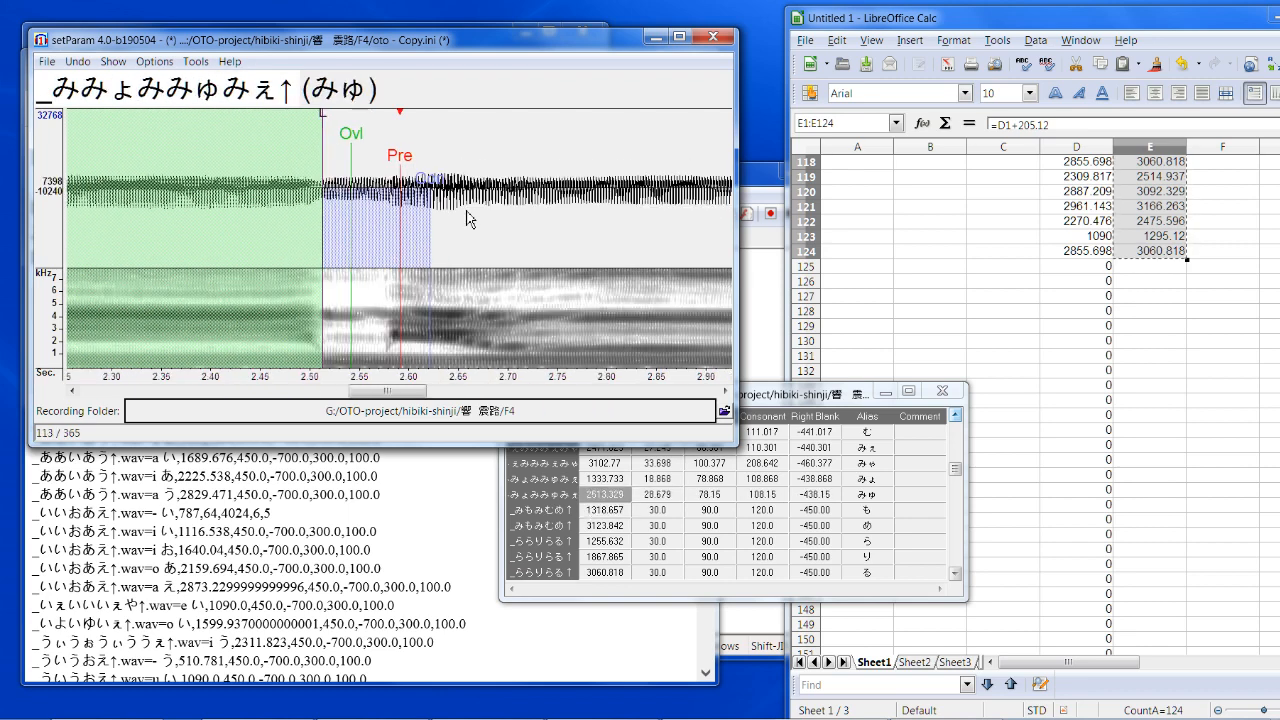
drag(431, 180, 531, 181)
click(450, 231)
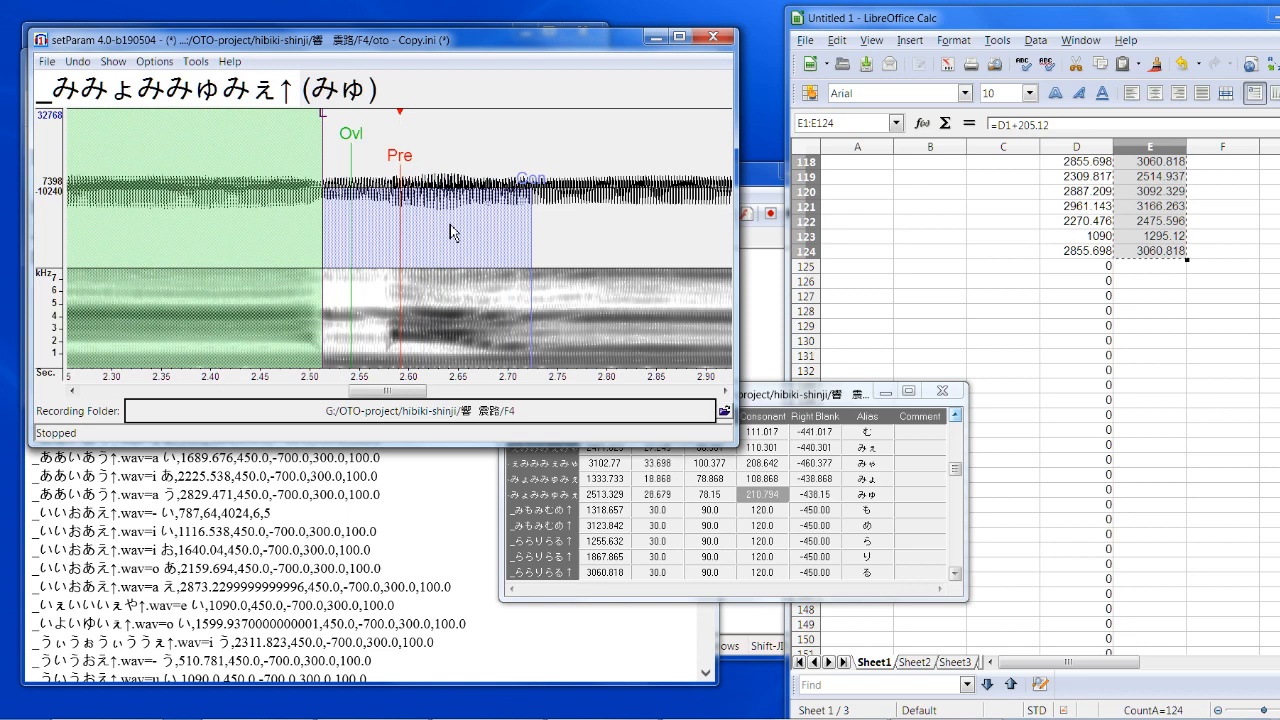
Step: Align も at left blank about 1354, overlap 20 and preutterance 67 ms, and extend its consonant area to about 156 ms
key(Down)
drag(399, 160, 342, 125)
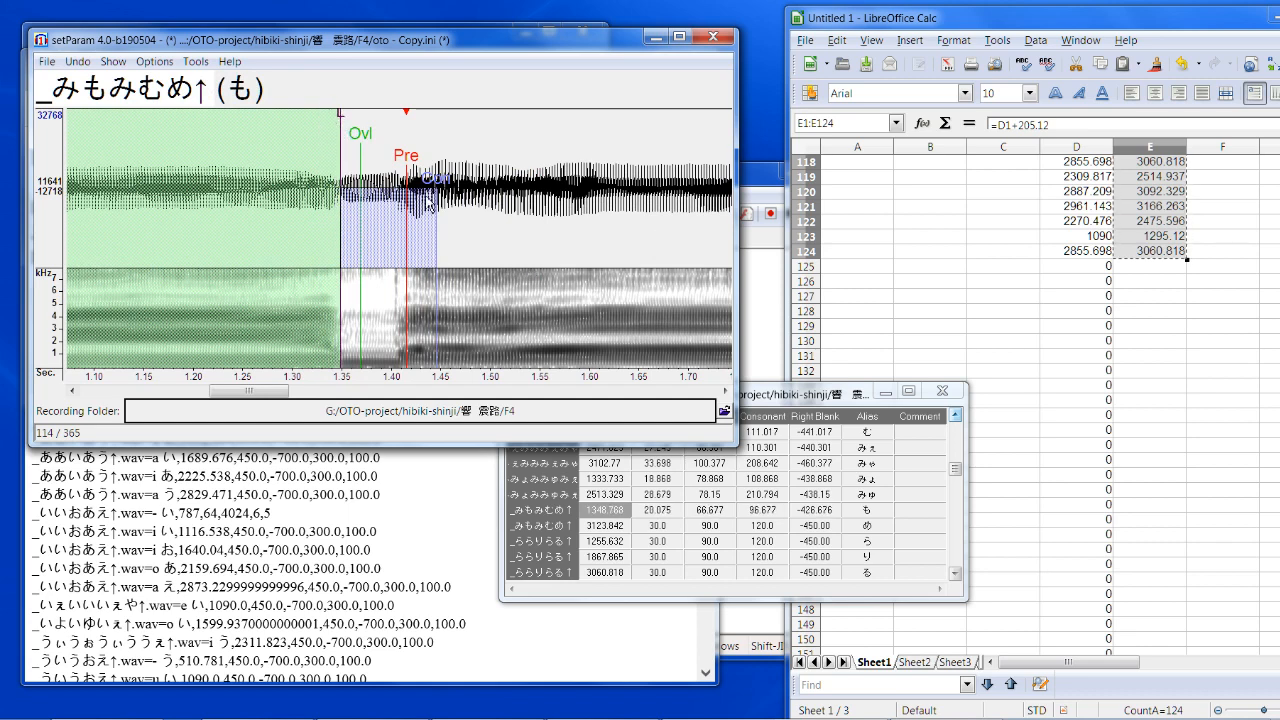
drag(440, 178, 496, 170)
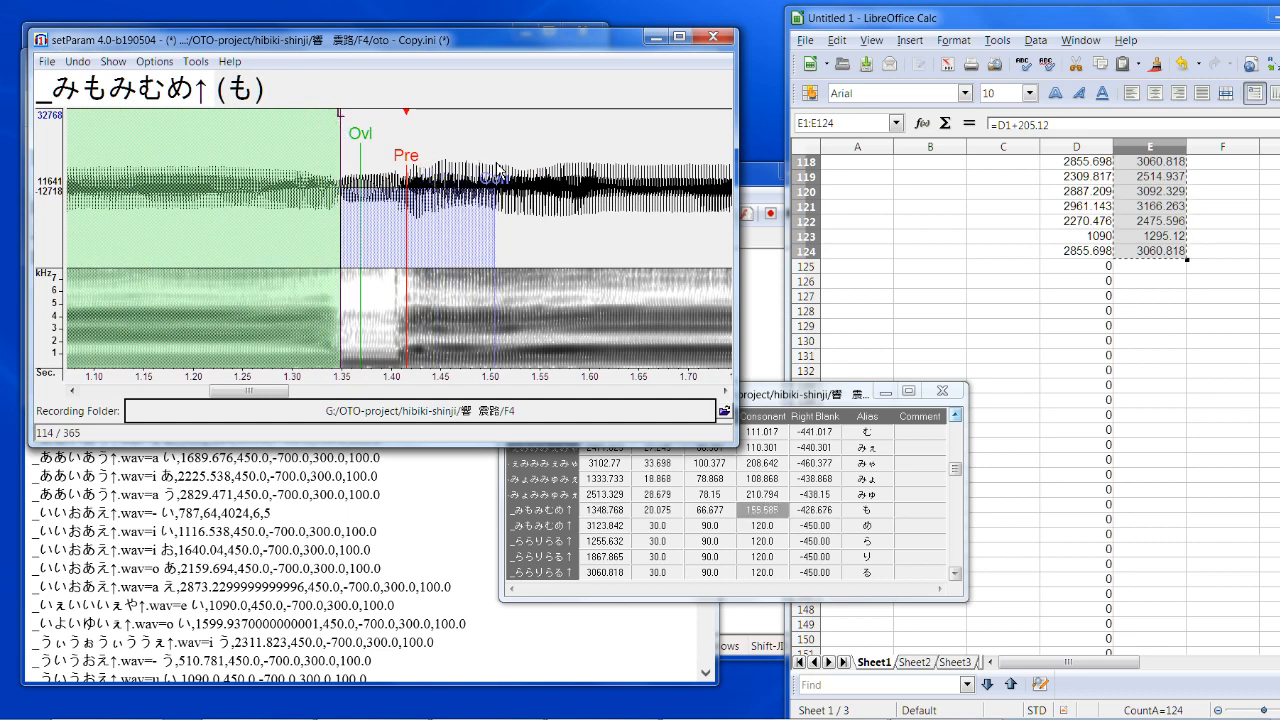
click(457, 223)
drag(408, 154, 412, 162)
Step: Align め at left blank about 3146, overlap 28 and preutterance 79 ms, with the consonant area extended to about 136 ms
key(Down)
mouse_move(322, 119)
mouse_down()
mouse_move(360, 136)
mouse_move(333, 119)
mouse_up()
drag(441, 190, 468, 190)
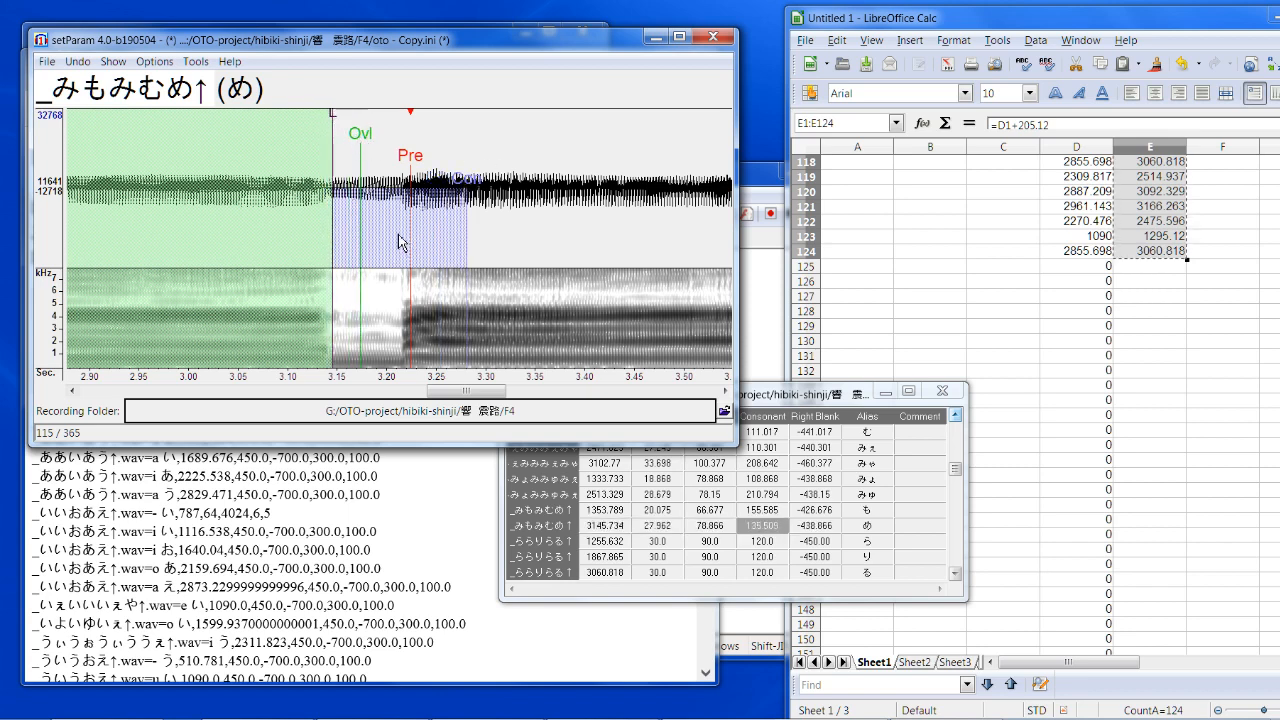
Step: Align ら from _ららりらる at left blank about 1319, overlap 24 and preutterance 77 ms
key(Down)
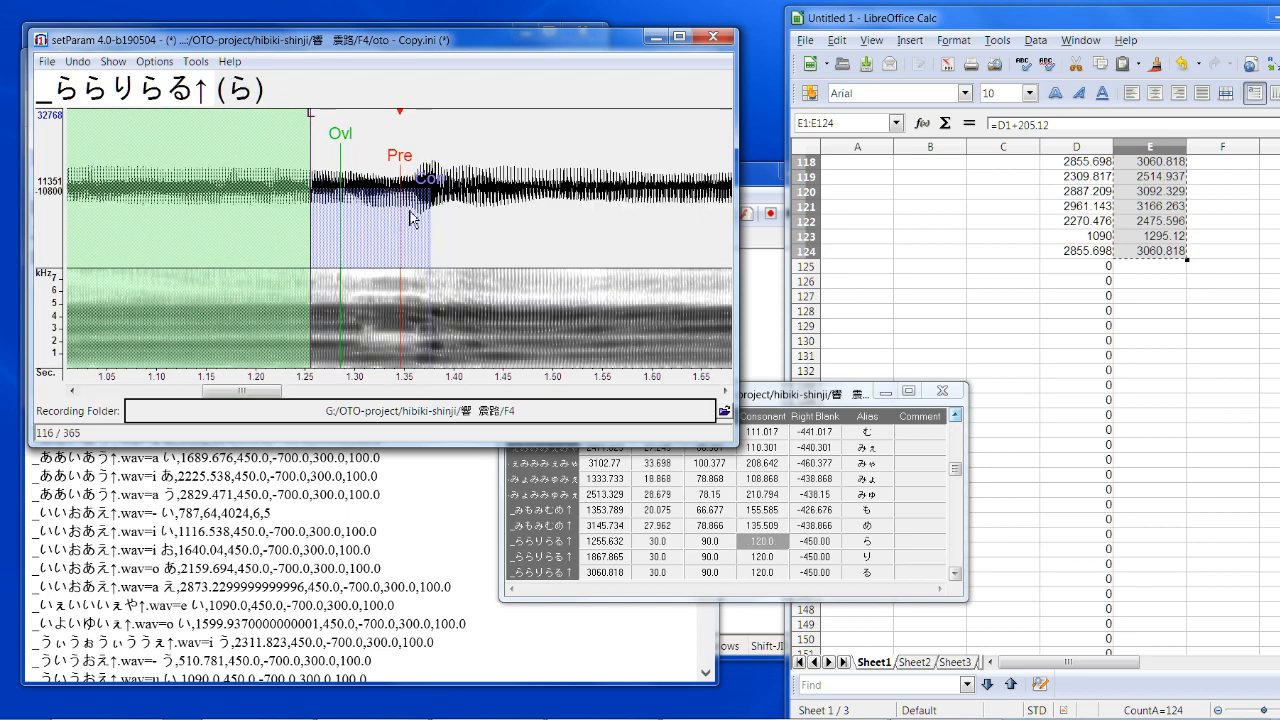
drag(398, 173, 427, 217)
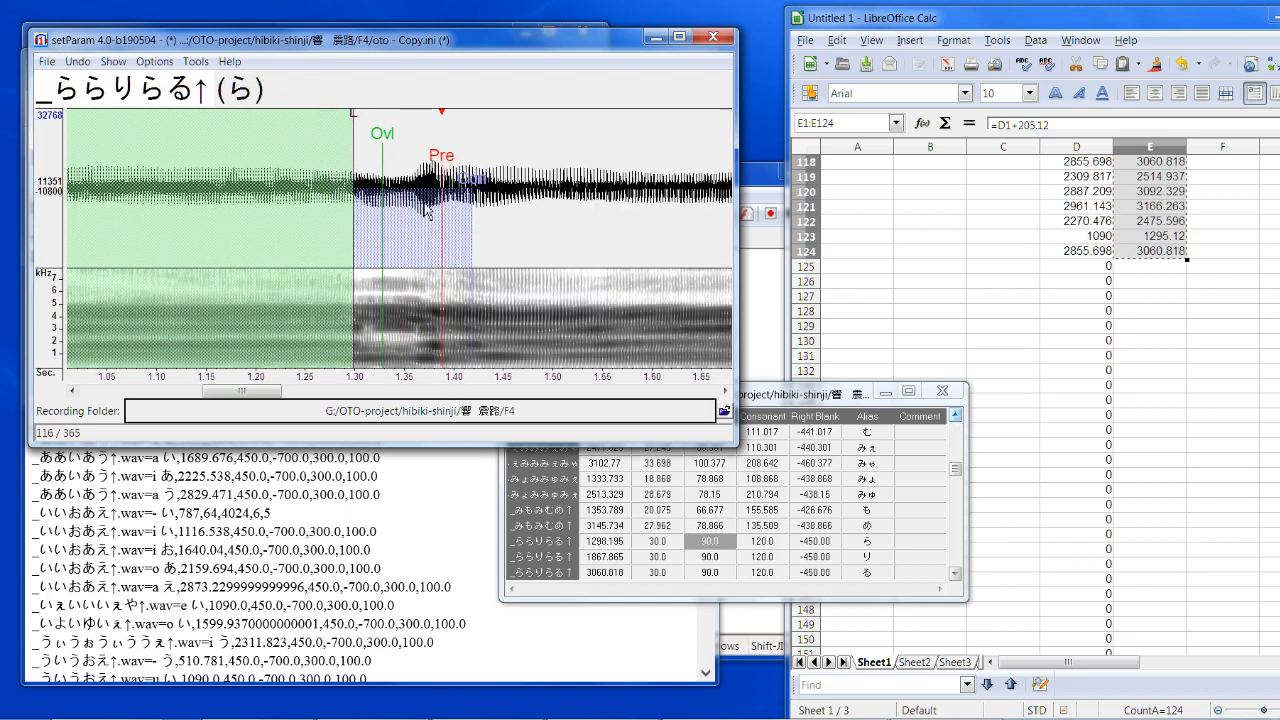
drag(383, 168, 398, 140)
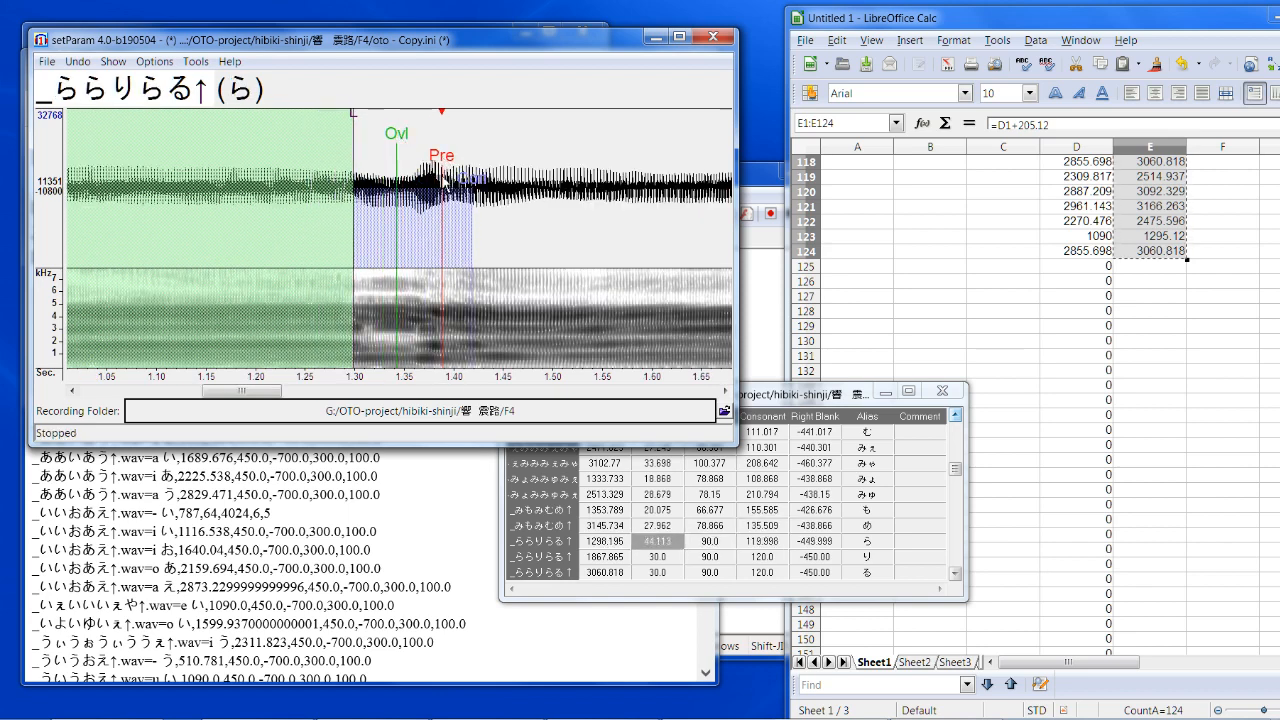
drag(446, 181, 456, 170)
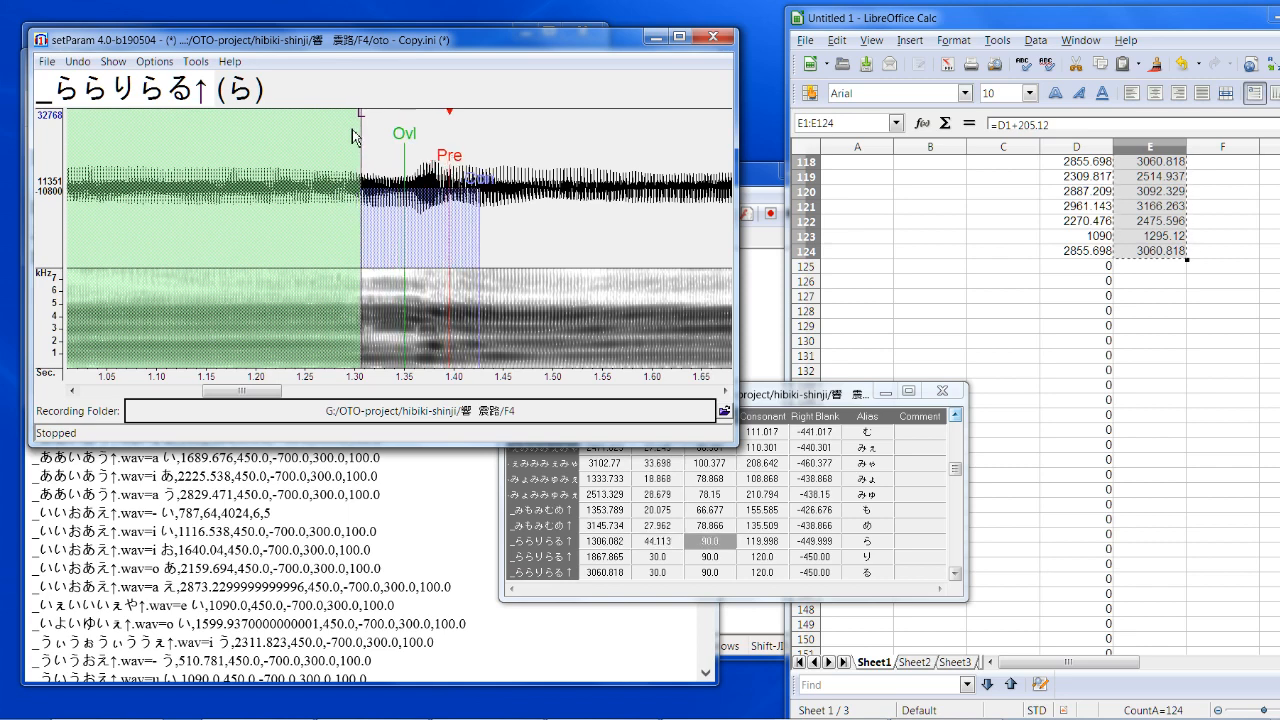
drag(352, 133, 375, 118)
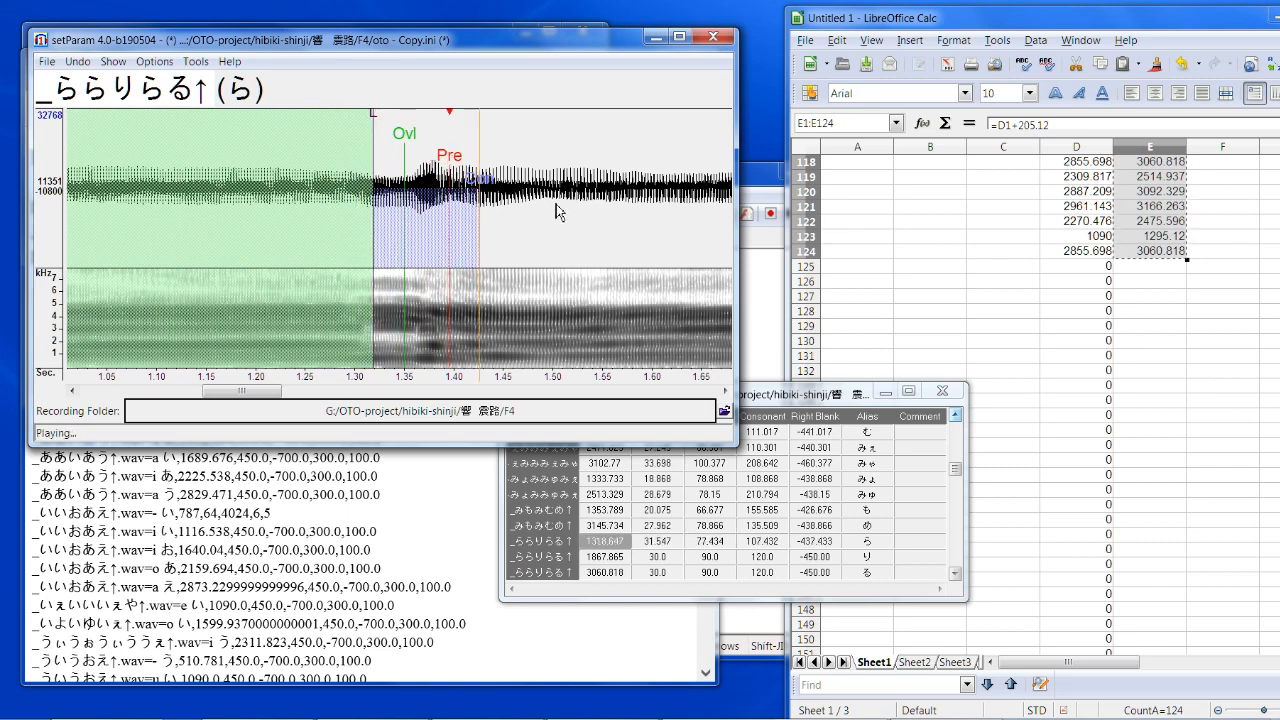
mouse_move(407, 137)
mouse_down()
mouse_move(416, 158)
mouse_move(433, 158)
mouse_up()
Step: Align り at left blank about 1885, overlap 31 and preutterance 104 ms, and extend its consonant area to about 168 ms
key(Down)
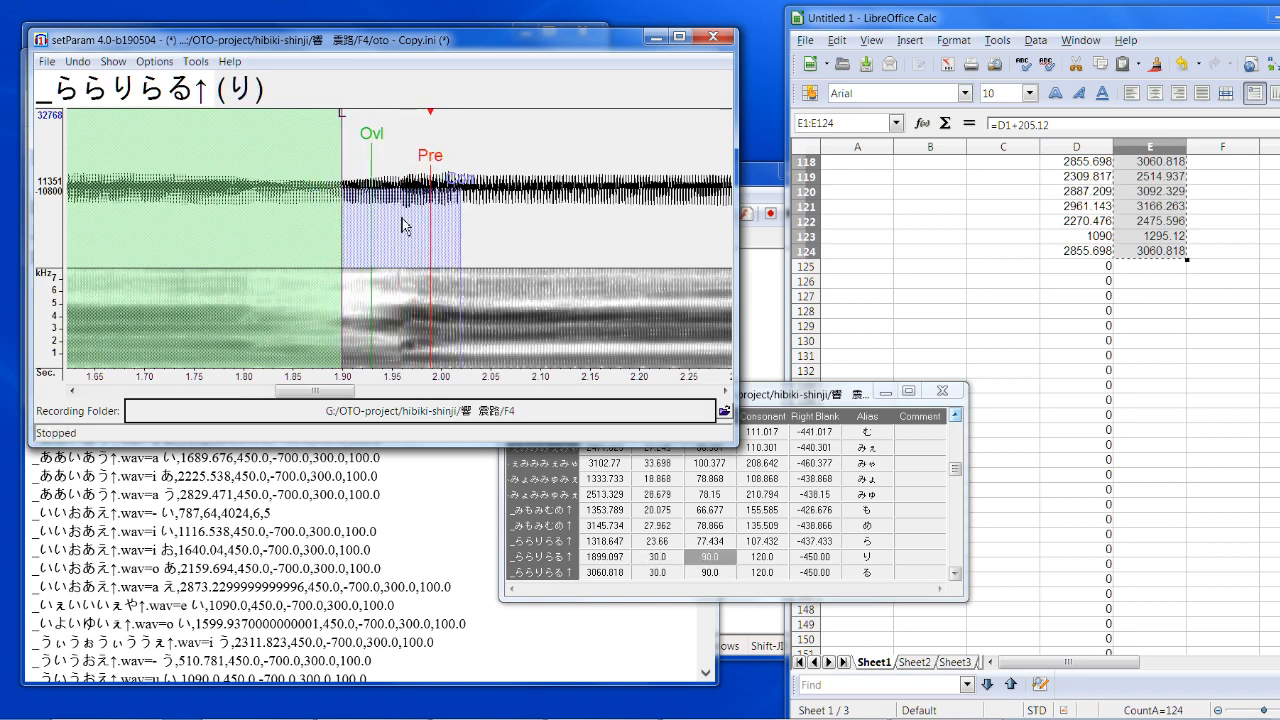
mouse_move(342, 116)
mouse_down()
mouse_move(331, 128)
mouse_move(359, 135)
mouse_up()
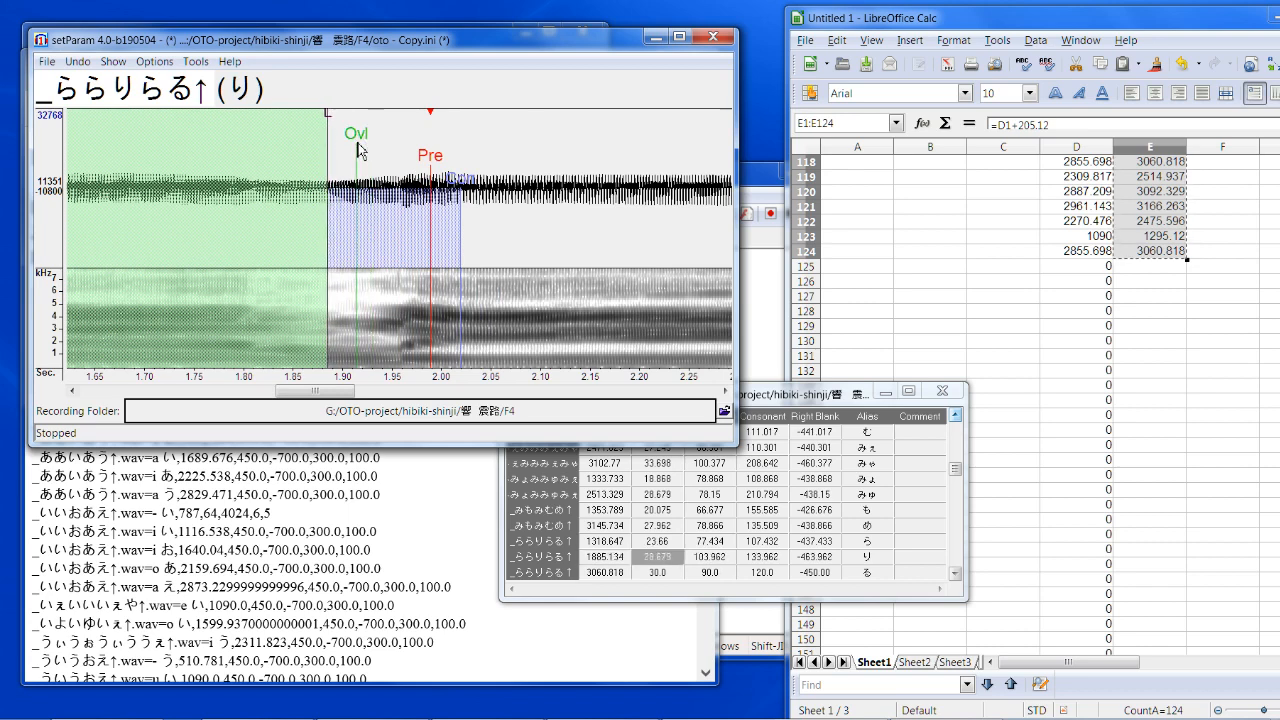
drag(461, 180, 494, 180)
Step: Align る at left blank about 3152, overlap 62 and preutterance 160 ms
key(Down)
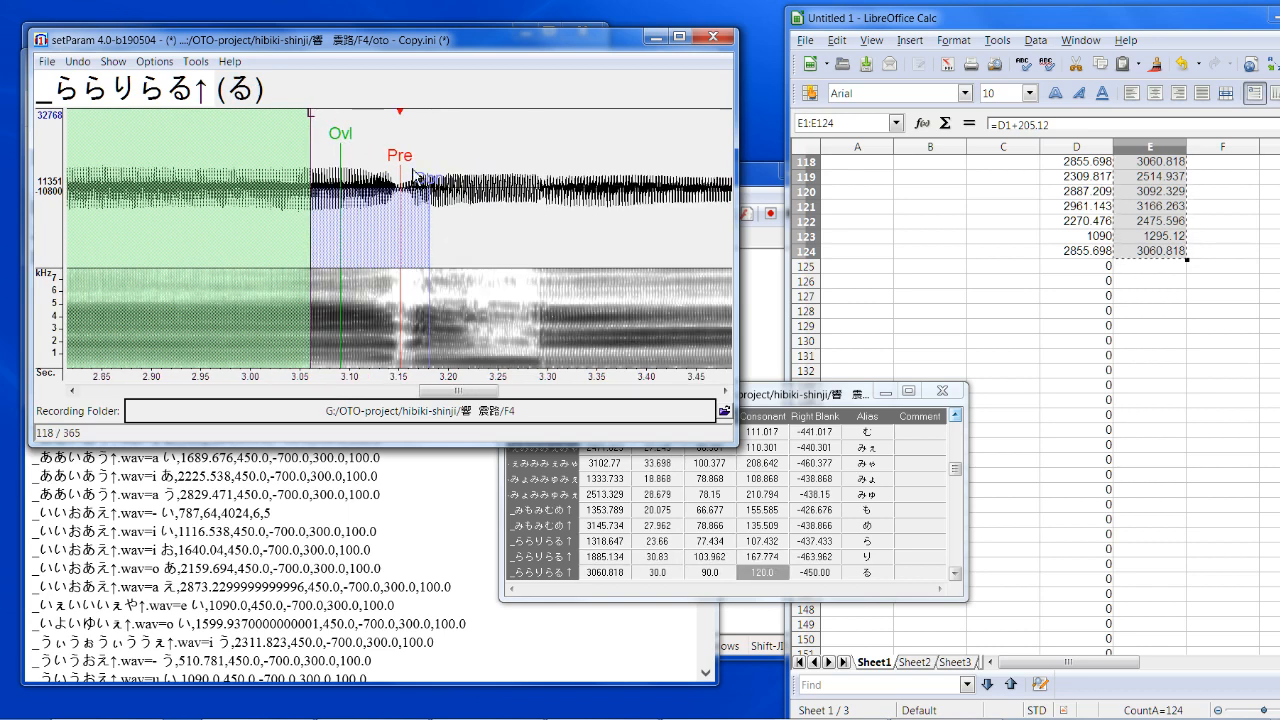
drag(413, 175, 563, 183)
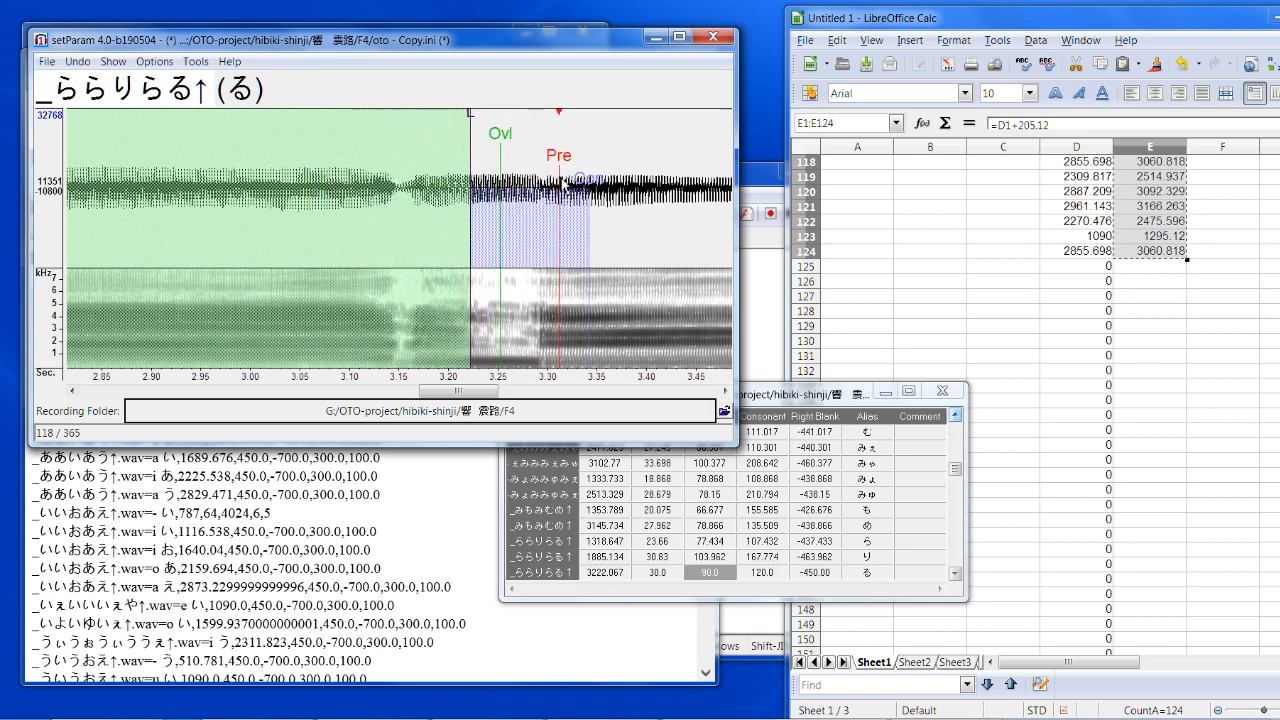
drag(477, 130, 402, 162)
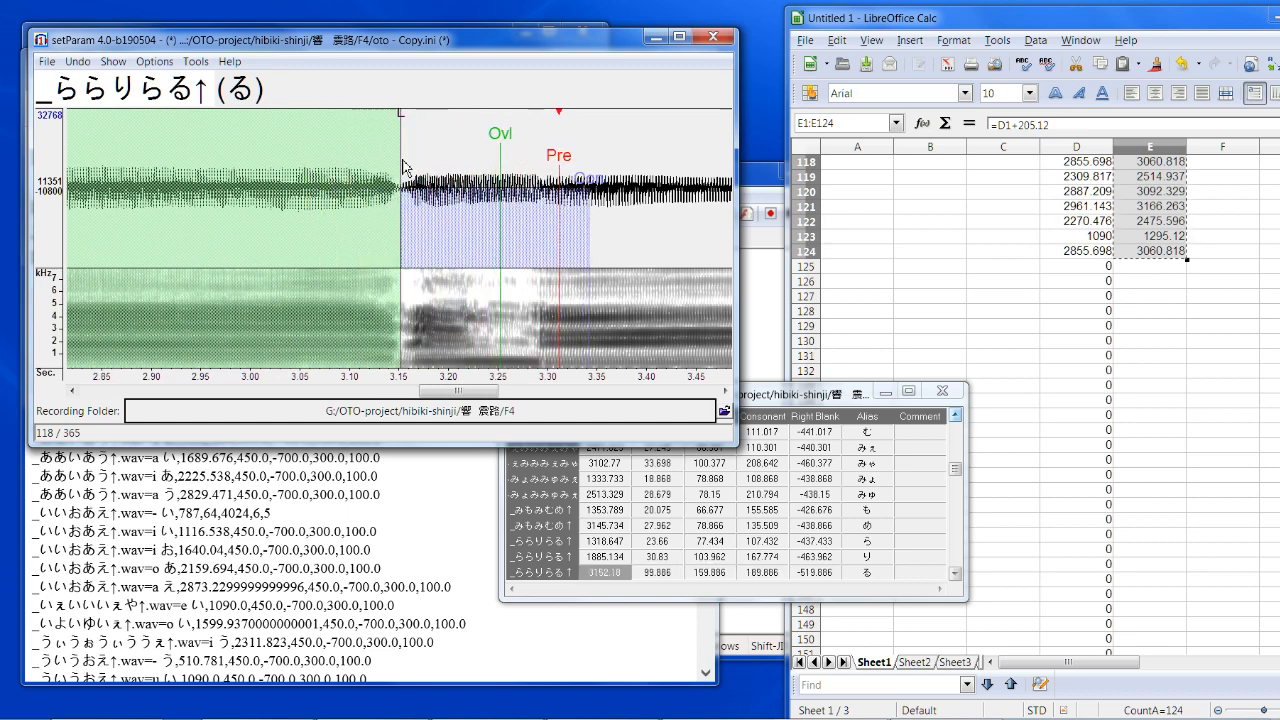
click(437, 207)
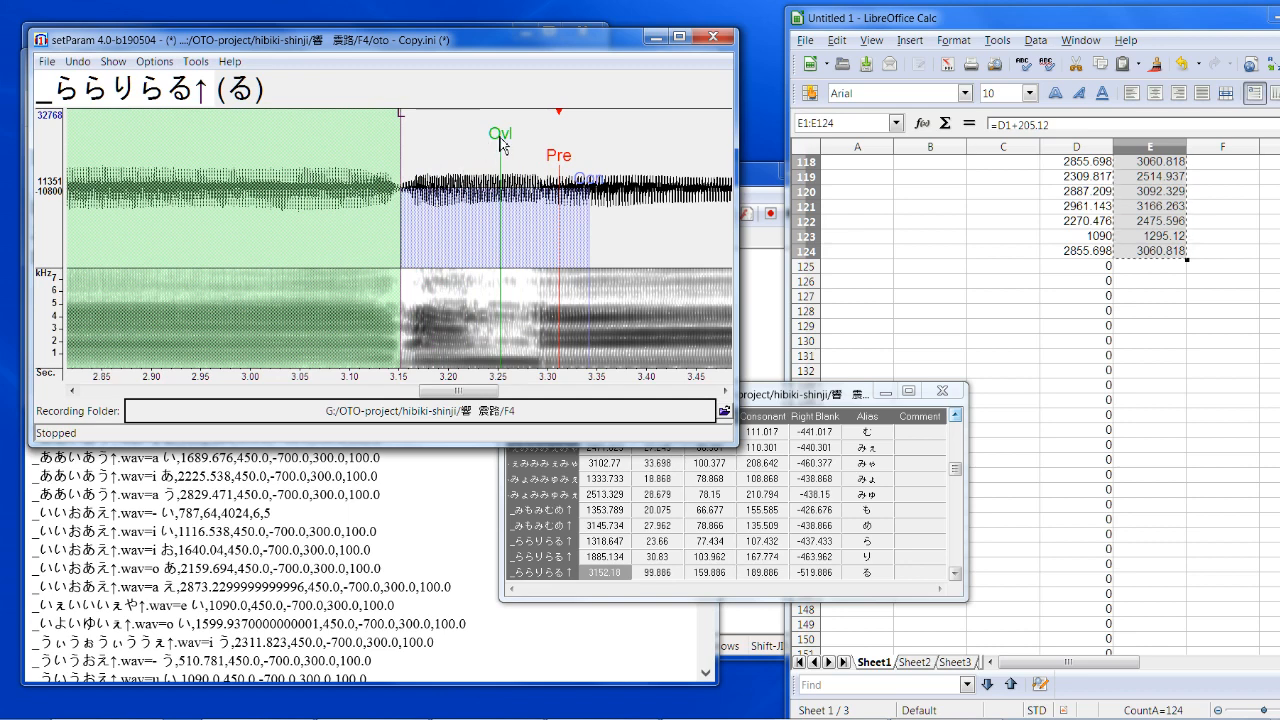
mouse_move(501, 146)
mouse_down()
mouse_move(428, 150)
mouse_move(412, 172)
mouse_move(463, 150)
mouse_up()
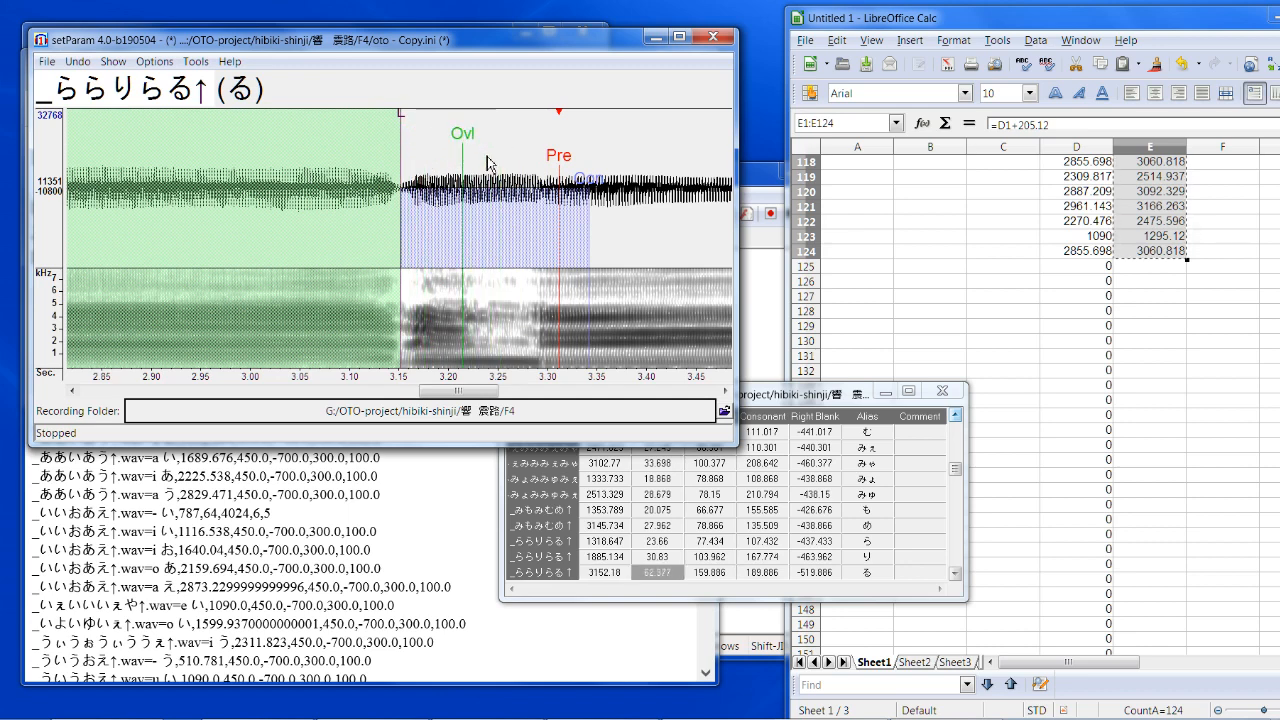
click(557, 160)
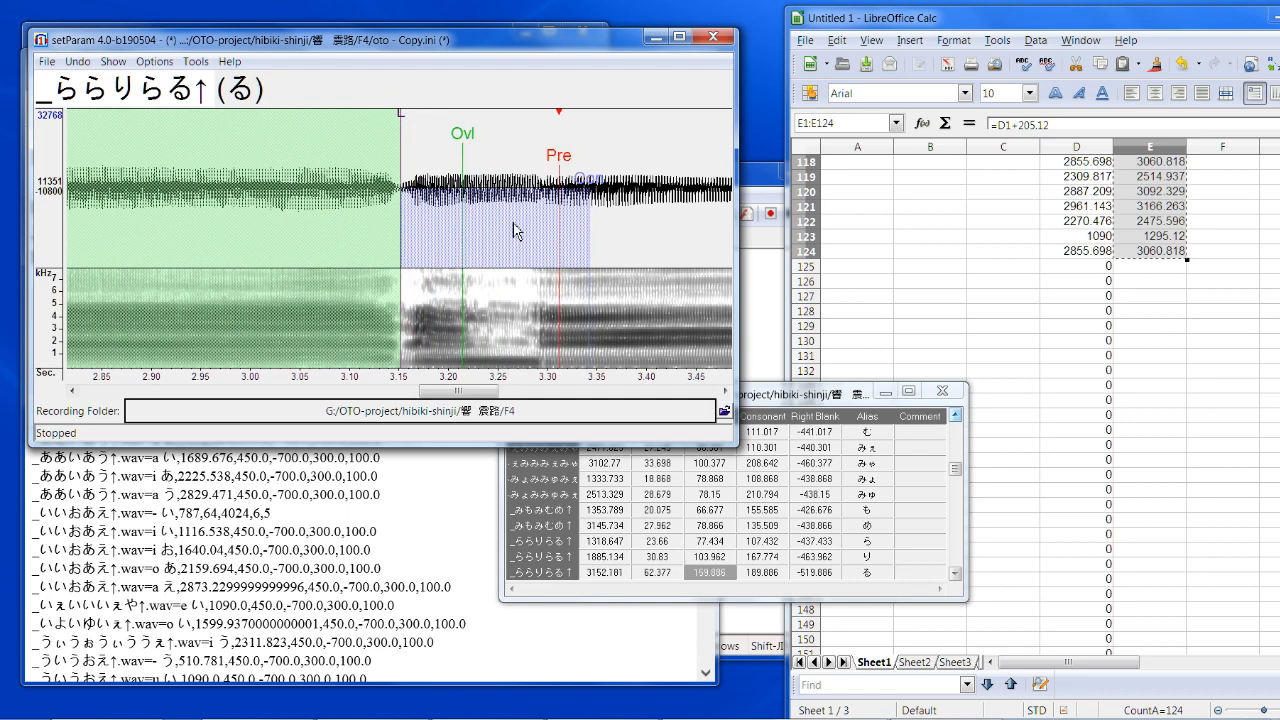
Step: Align りぇ at left blank about 2541 and overlap 15 ms, and りゃ at left blank about 3154 and overlap 10 ms
key(Down)
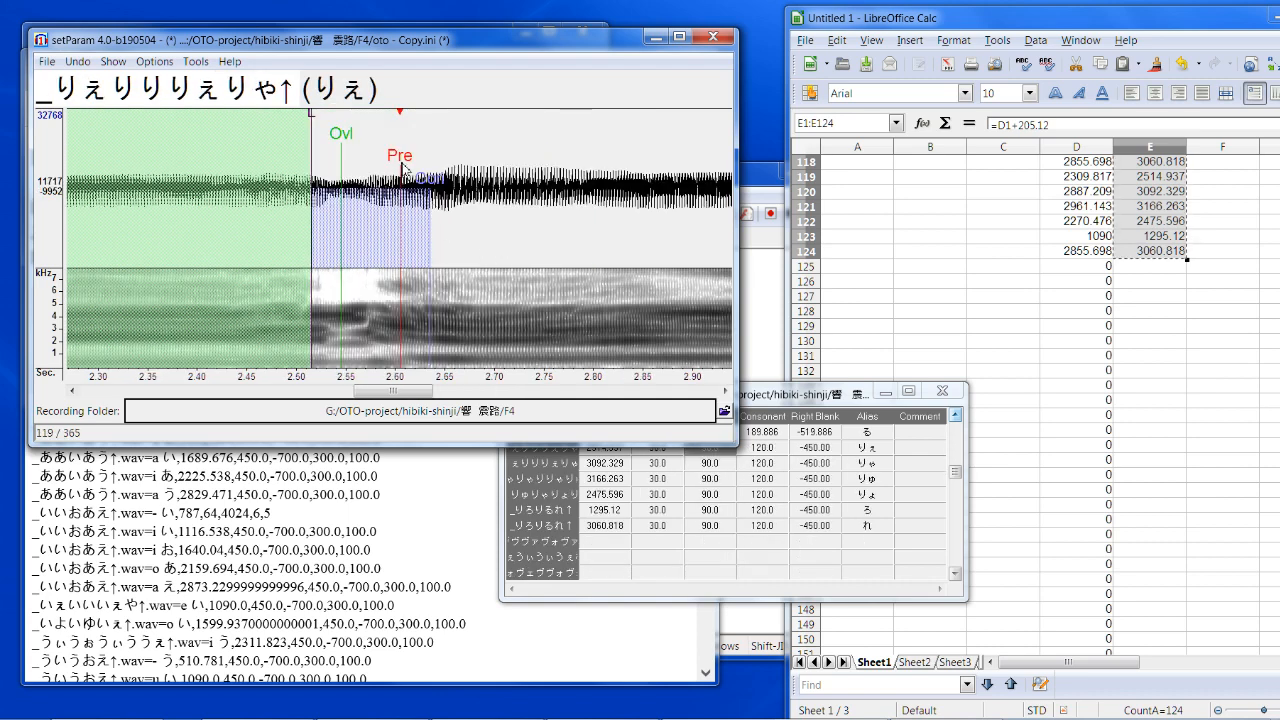
drag(402, 165, 428, 163)
key(space)
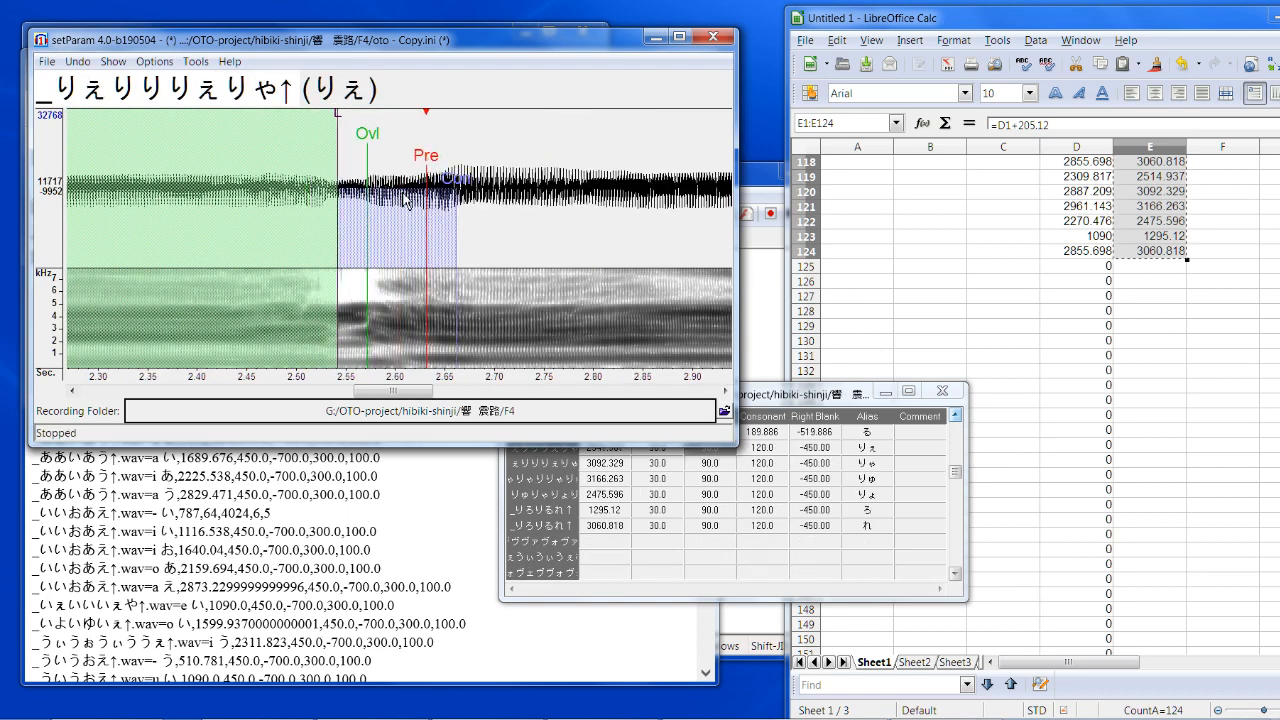
mouse_move(367, 151)
mouse_down()
mouse_move(353, 159)
mouse_move(420, 172)
mouse_move(256, 180)
mouse_move(466, 170)
mouse_move(457, 181)
mouse_move(472, 166)
mouse_move(394, 145)
mouse_move(463, 167)
mouse_up()
key(Down)
Step: Align りゅ at left blank about 3231, overlap 2, preutterance 87 ms, and りょ at about 2544, 4 and 89 ms
key(Down)
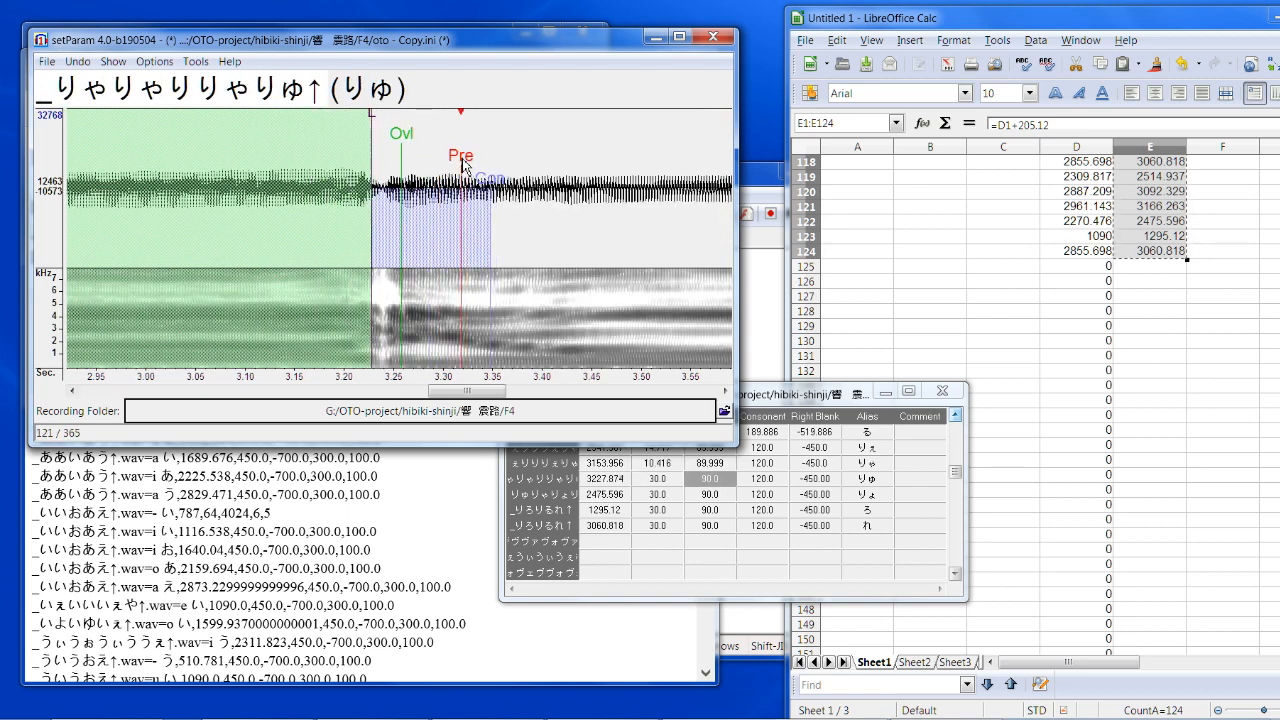
drag(372, 117, 378, 152)
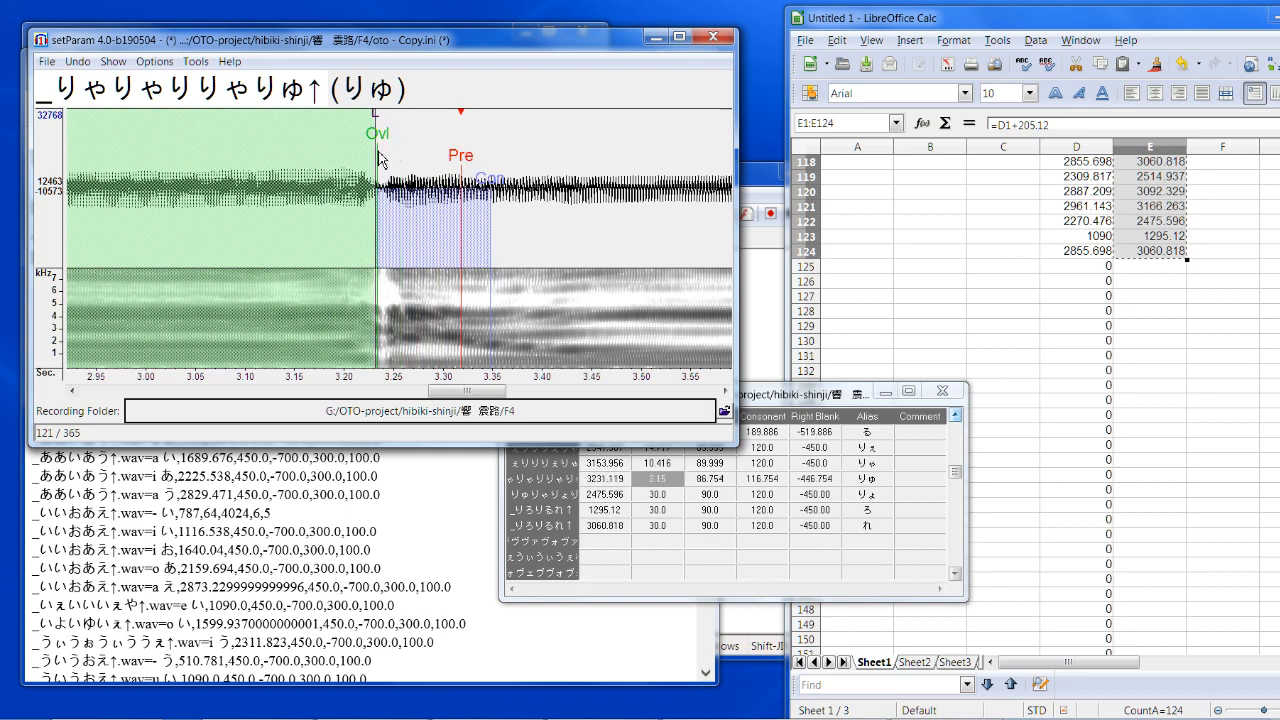
key(Down)
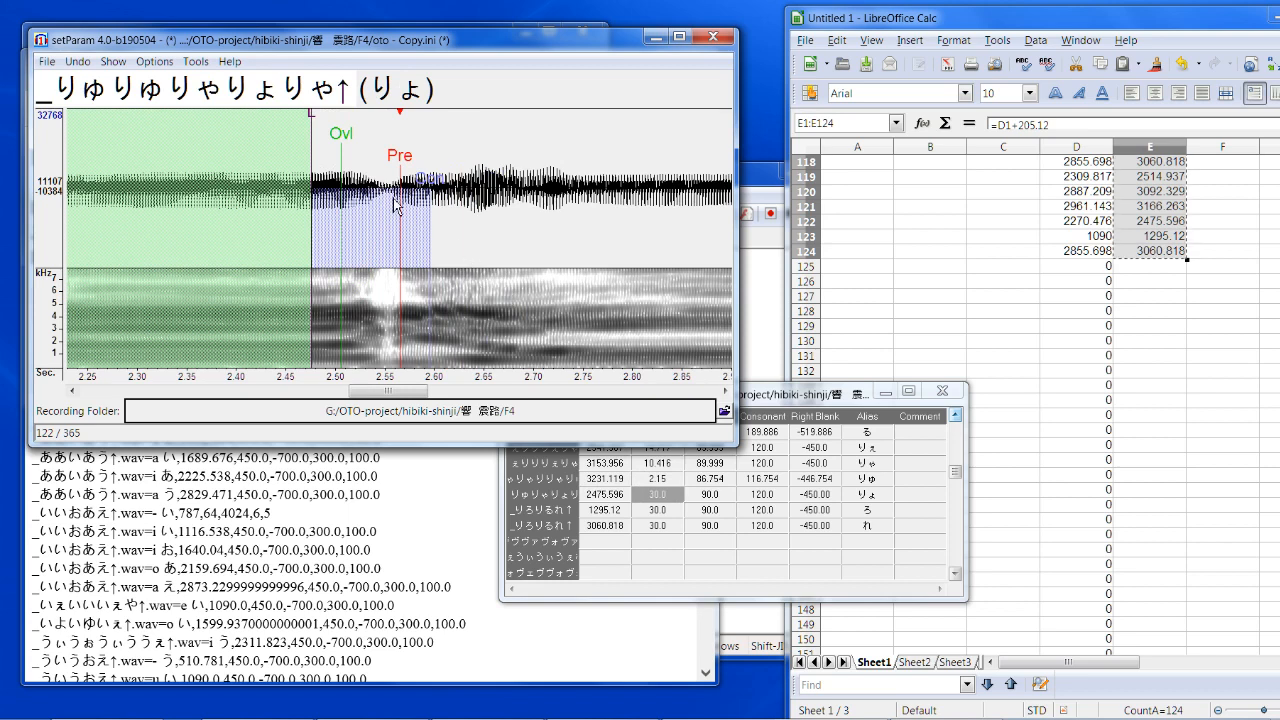
drag(394, 205, 470, 180)
mouse_move(378, 114)
mouse_down()
mouse_move(383, 160)
mouse_move(461, 173)
mouse_up()
Step: Align ろ at left blank about 1363, overlap 1, preutterance 81 ms, and れ at about 3106, -10 and 49 ms
key(Down)
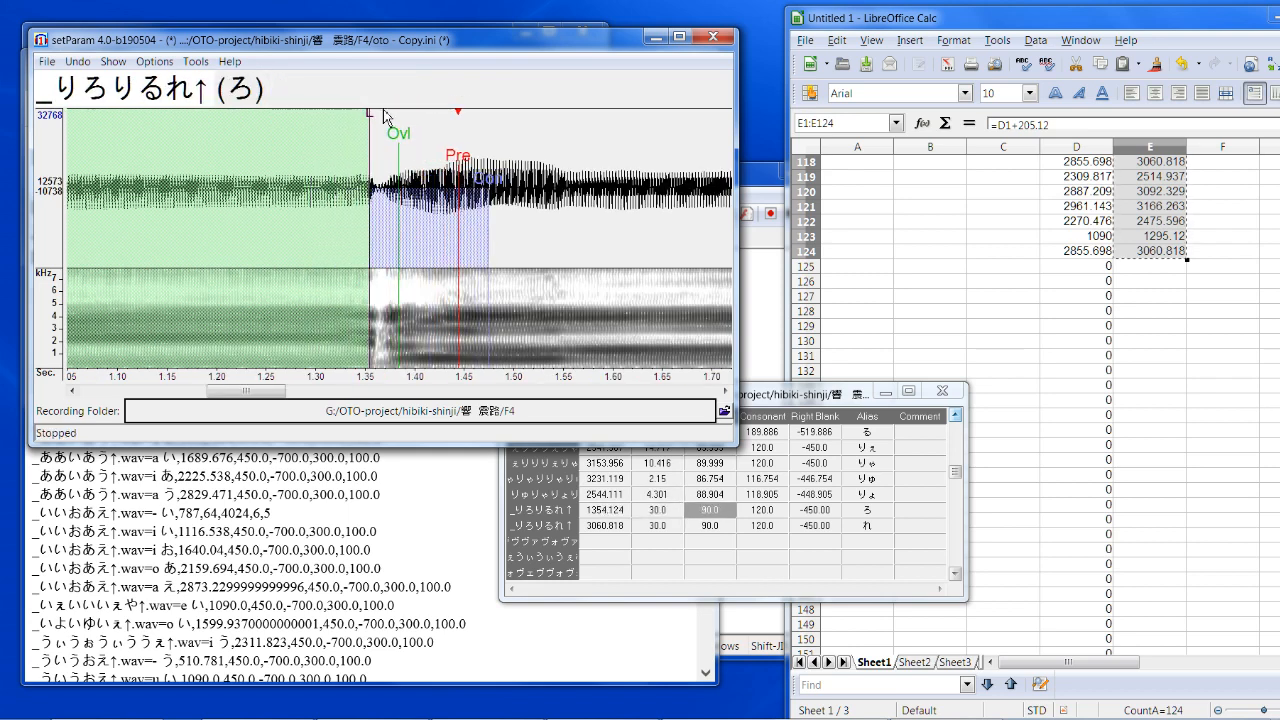
drag(371, 117, 379, 122)
mouse_move(400, 137)
mouse_down()
mouse_move(376, 151)
mouse_move(423, 174)
mouse_move(353, 198)
mouse_move(358, 166)
mouse_move(417, 168)
mouse_move(406, 172)
mouse_up()
key(Down)
mouse_move(346, 140)
mouse_down()
mouse_move(357, 128)
mouse_move(345, 140)
mouse_up()
Step: Save the adjusted parameters, overwriting the existing oto - Copy.ini file
key(Down)
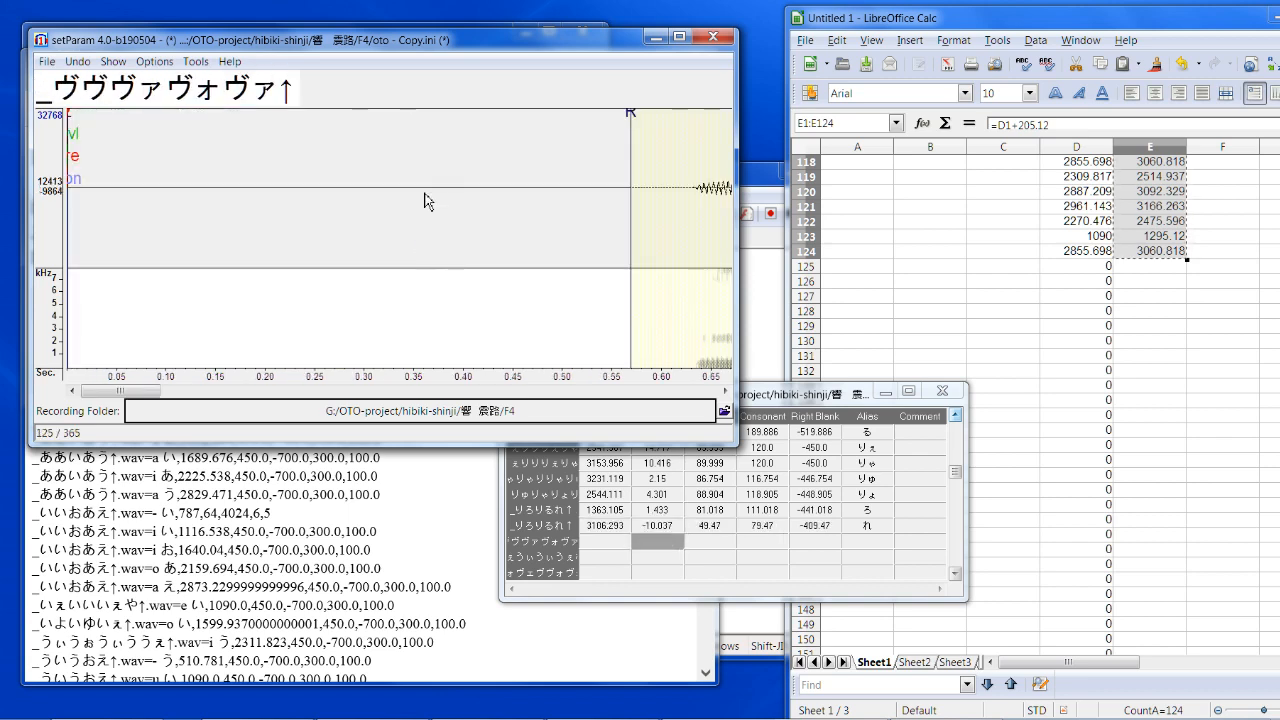
key(ctrl+s)
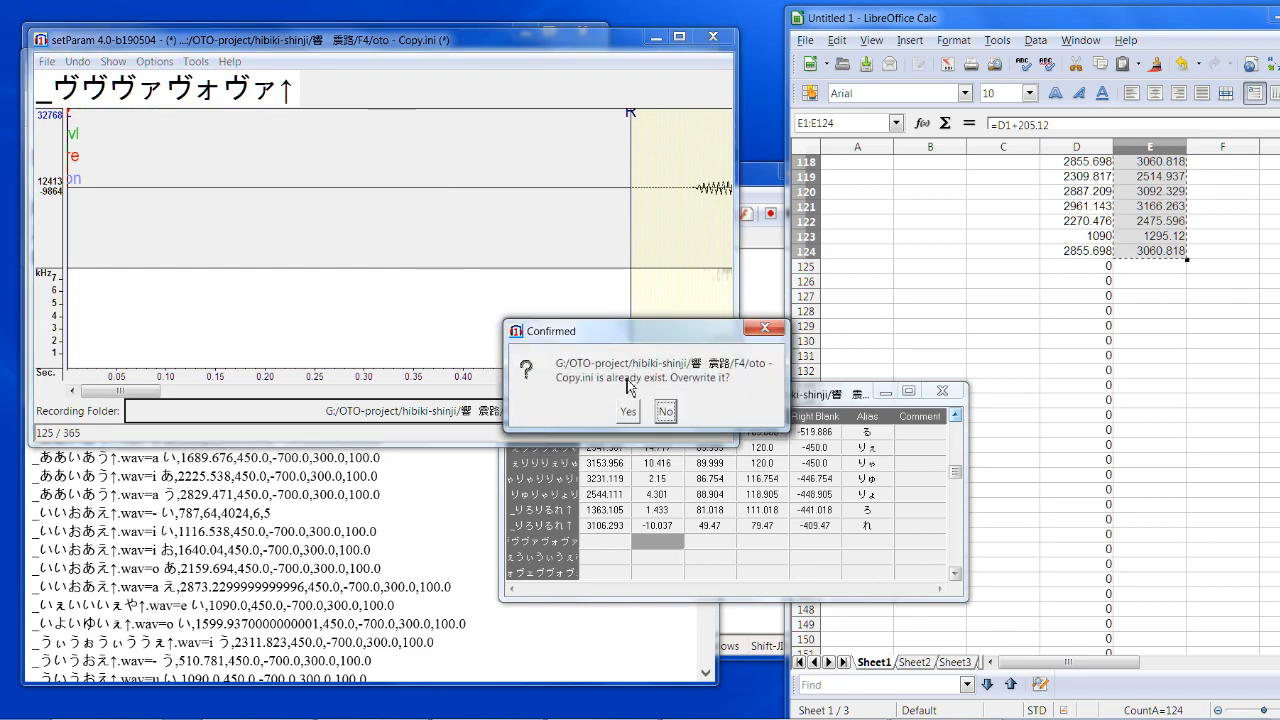
click(623, 410)
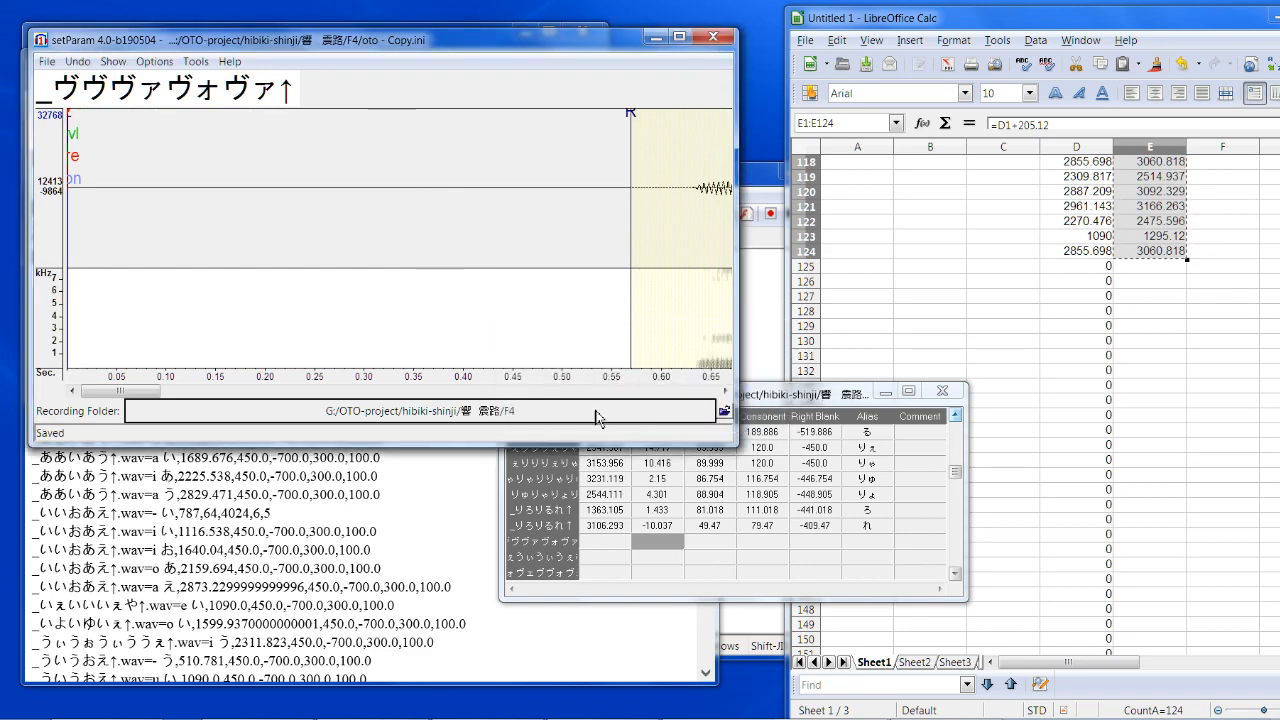
Step: Reload the F4 recording folder with oto.ini as its voice configuration file, dismissing the missing-files warning
click(597, 412)
click(428, 118)
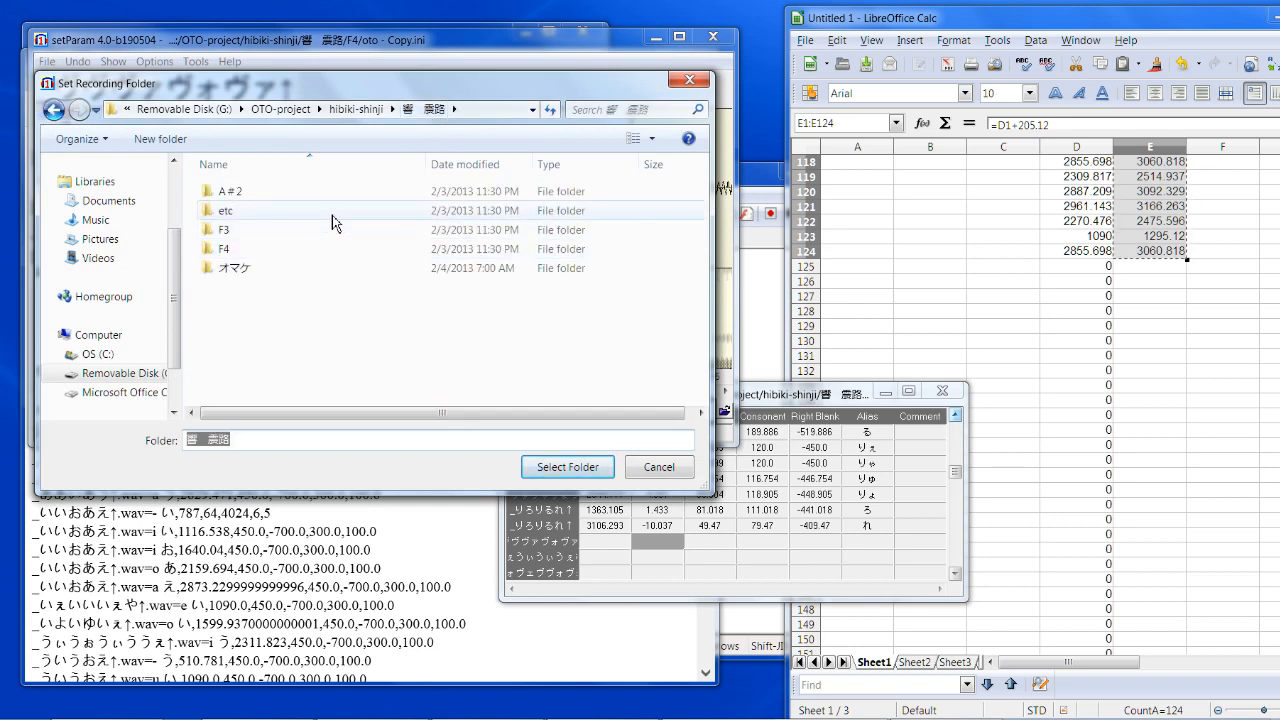
double_click(403, 253)
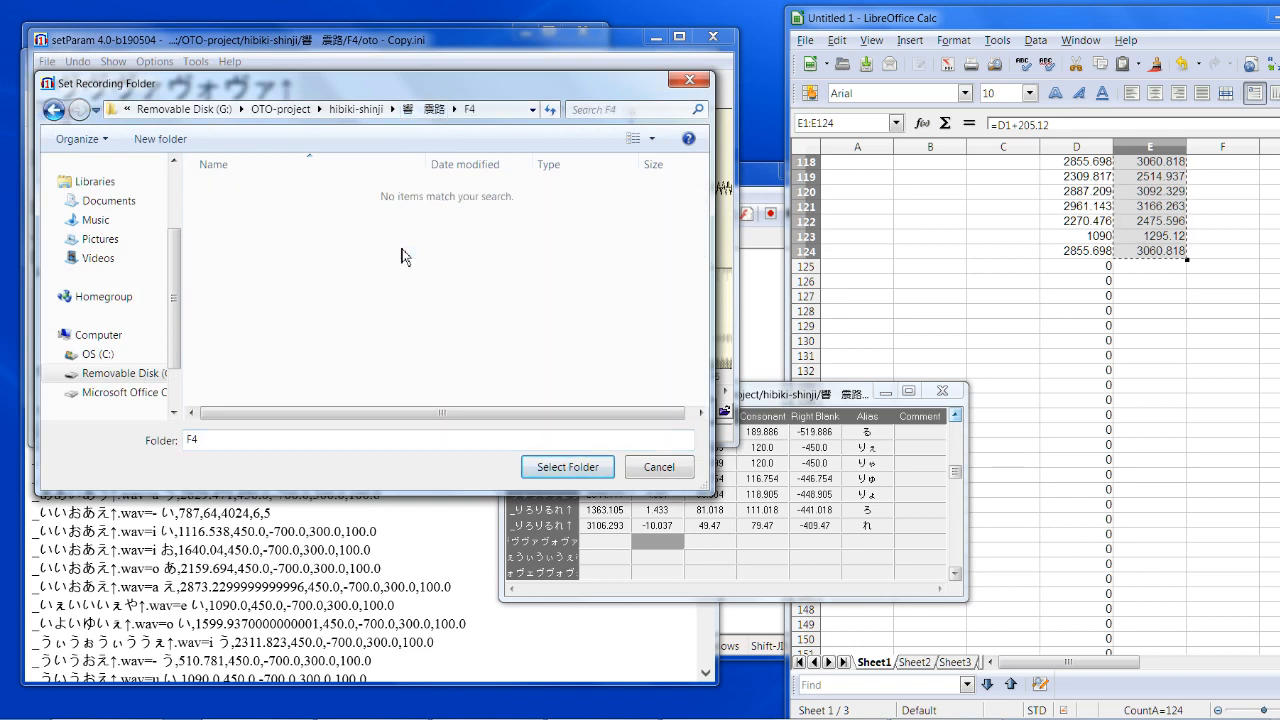
click(567, 466)
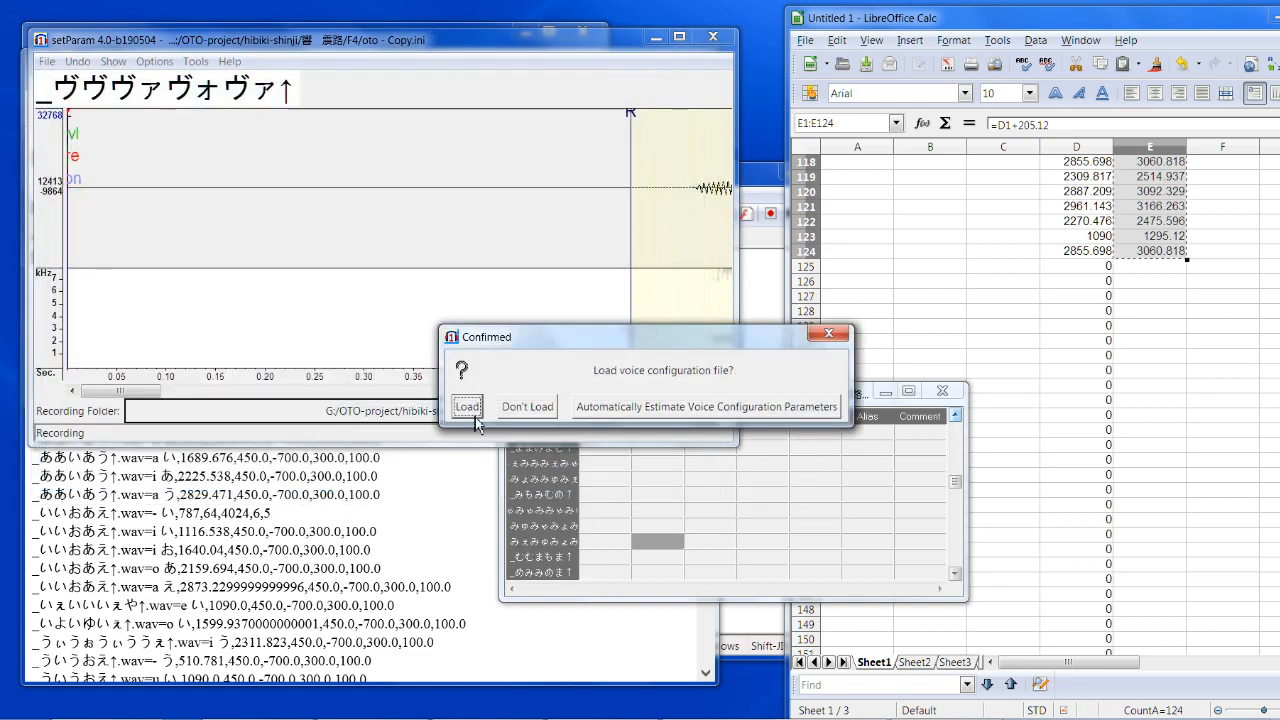
click(475, 416)
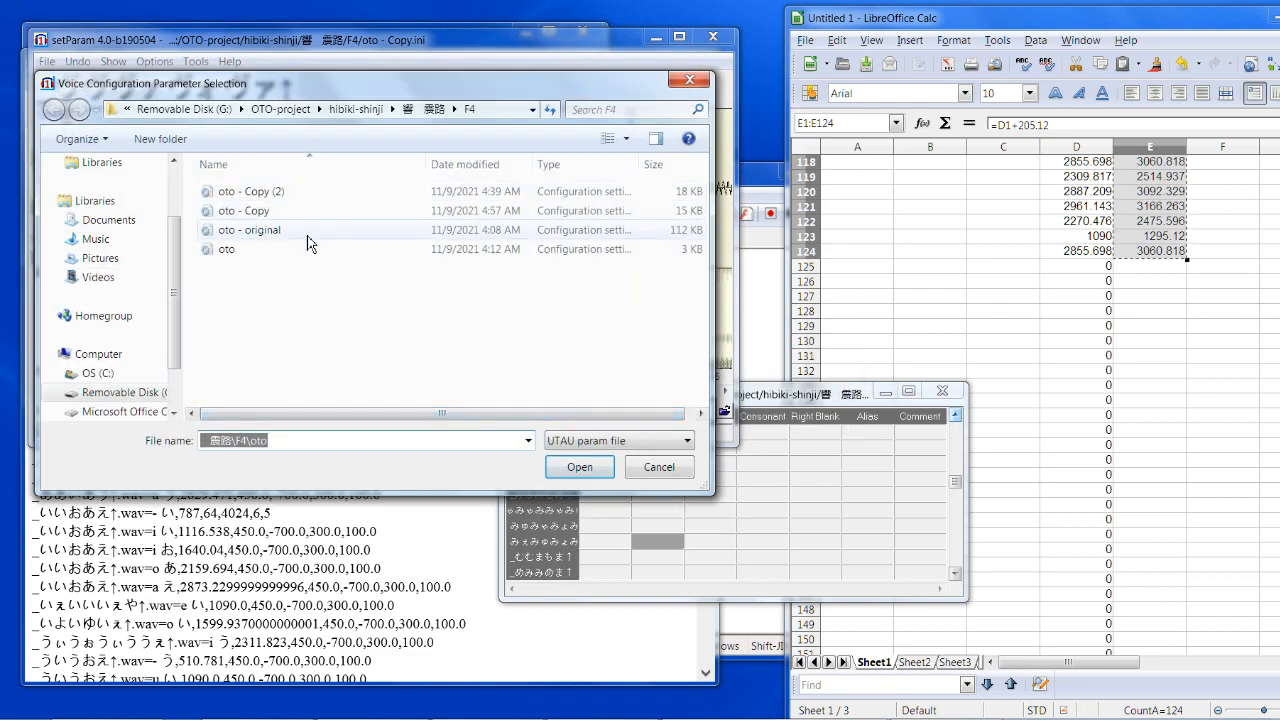
double_click(308, 249)
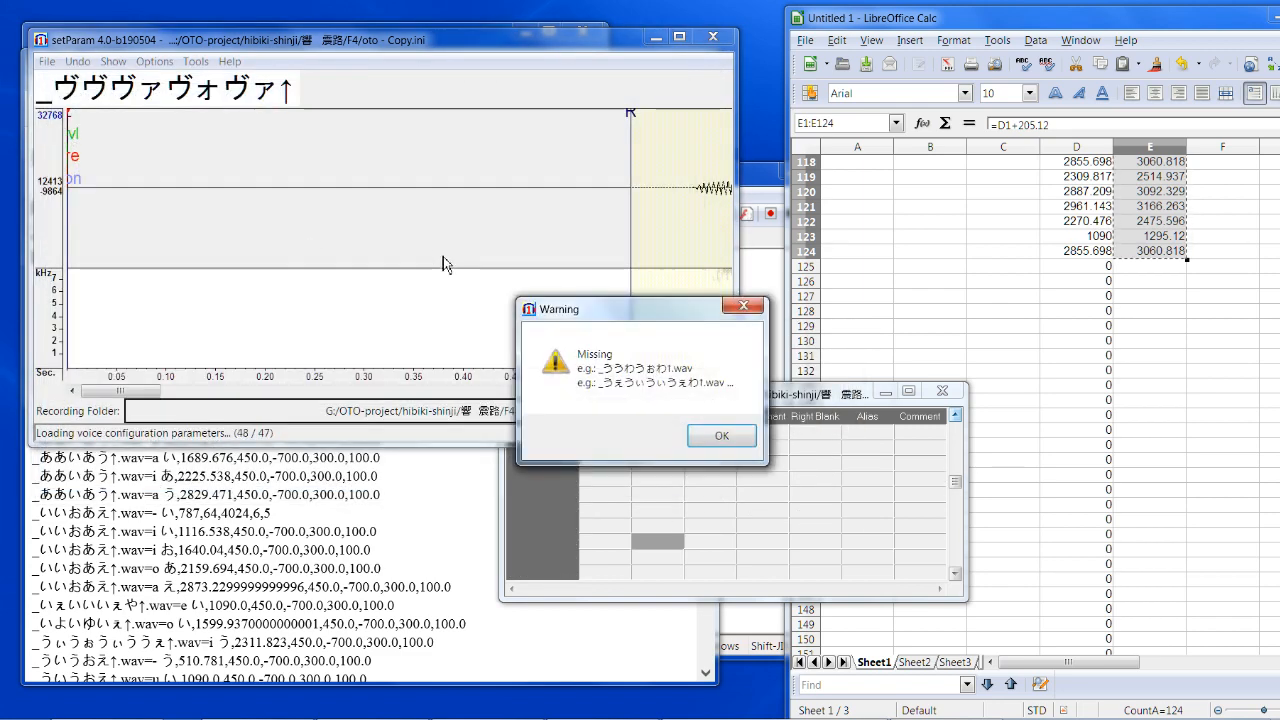
click(721, 435)
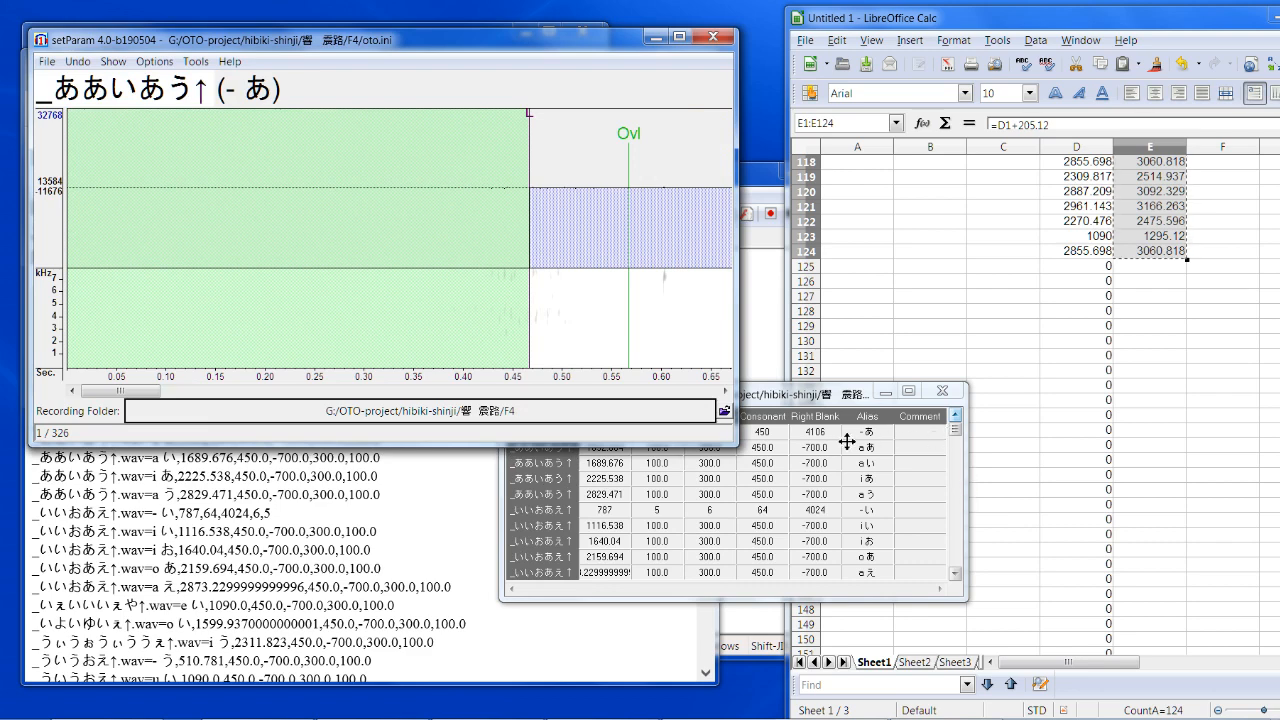
Step: Shift the - あ entry slightly earlier, a い to left blank about 1699 ms and i あ to about 2233 ms
click(847, 437)
click(389, 157)
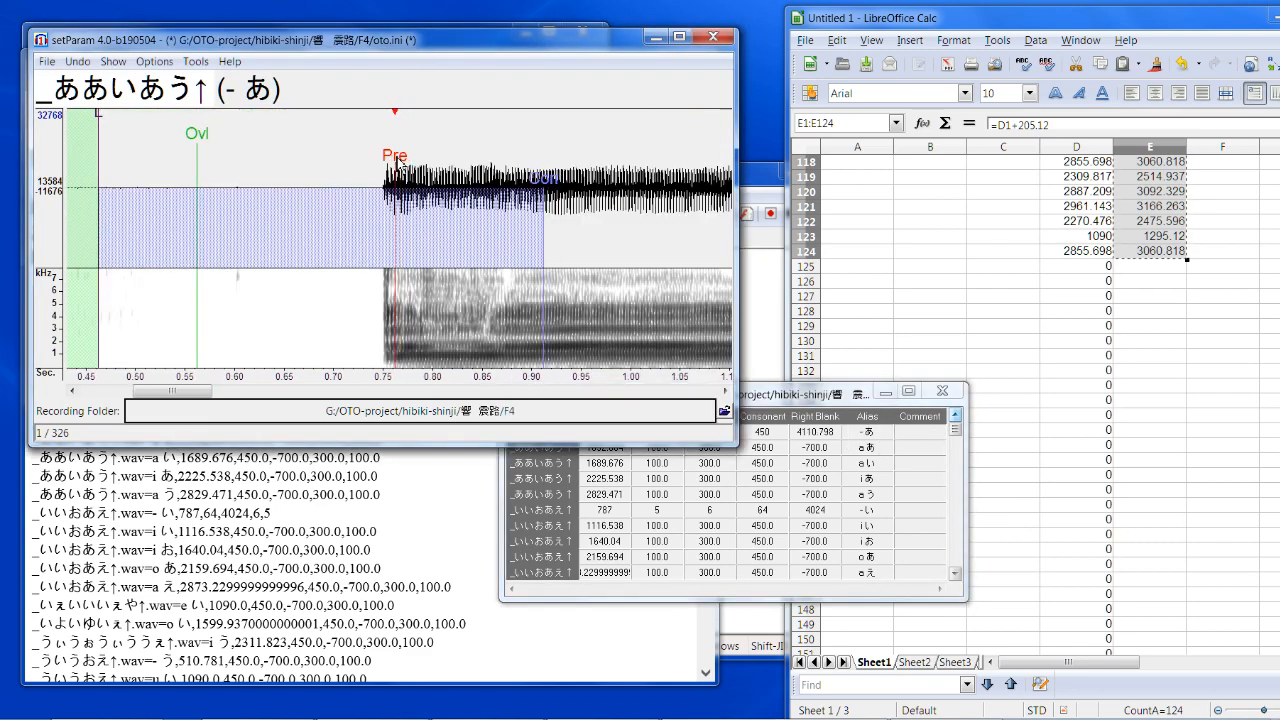
key(Down)
key(Down)
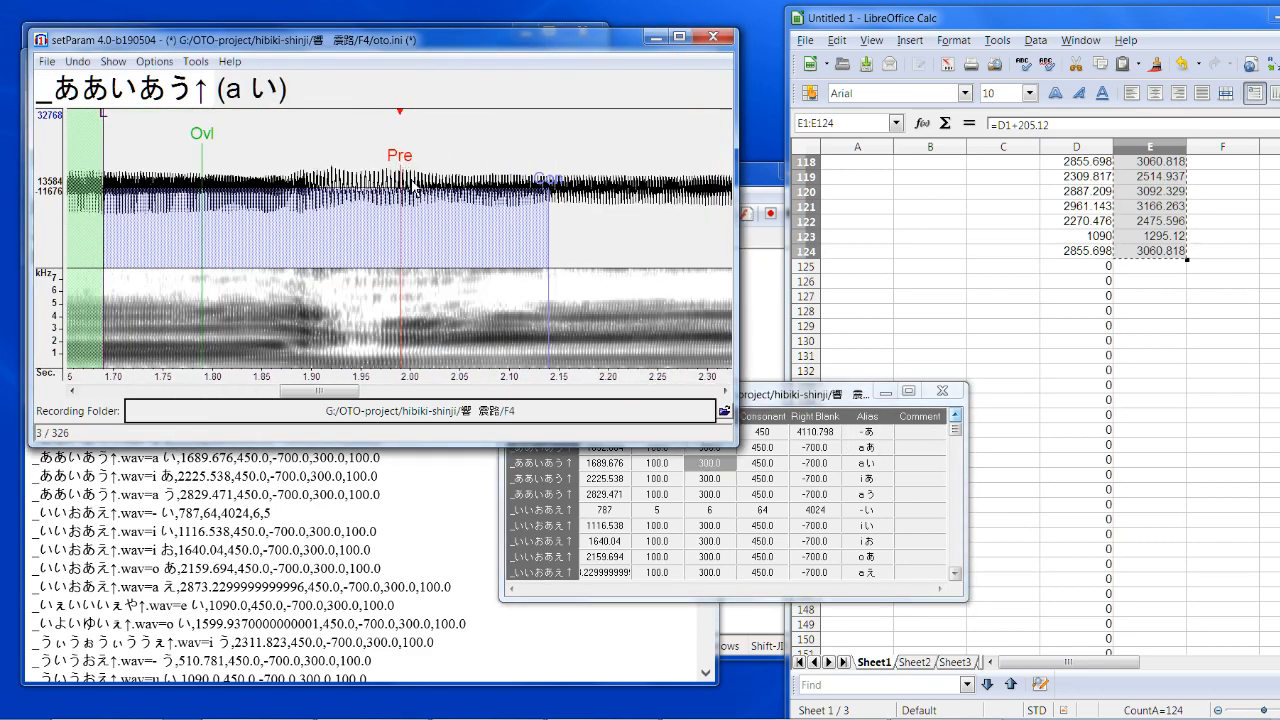
drag(405, 167, 410, 168)
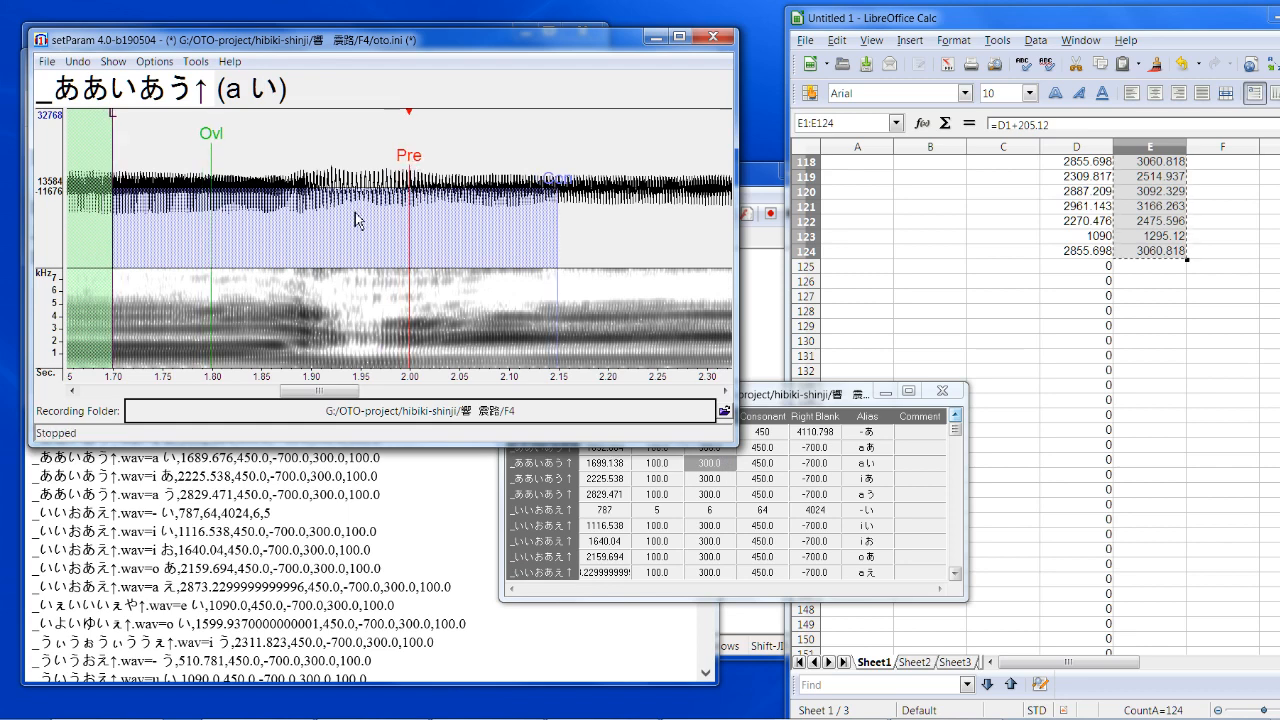
key(Down)
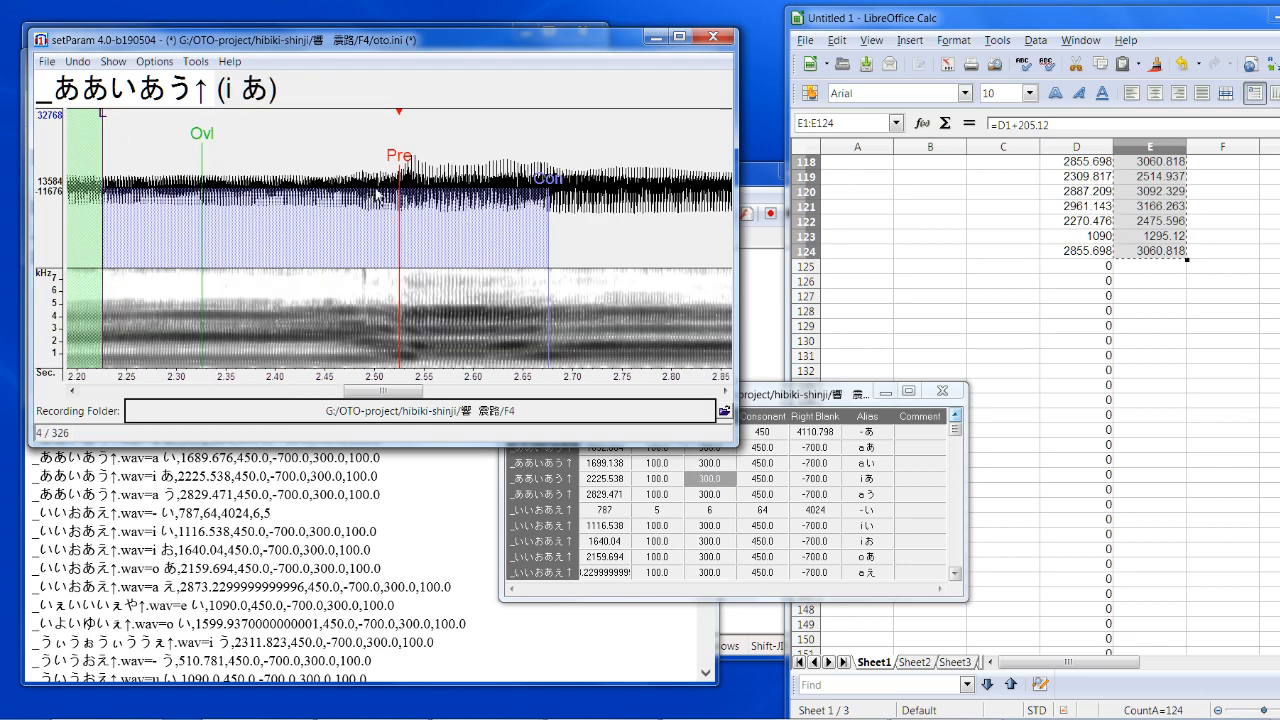
drag(407, 167, 413, 168)
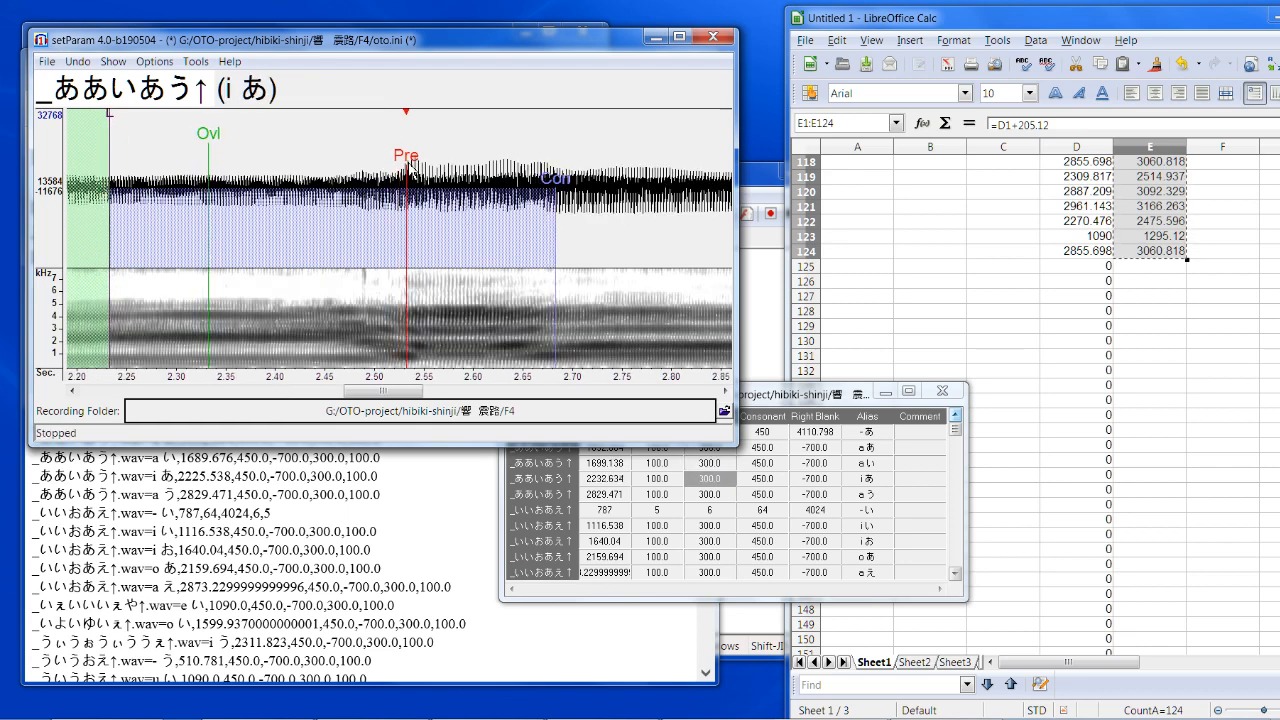
Step: Check the marker placement of the vowel entries one by one, from a う through - う
key(Down)
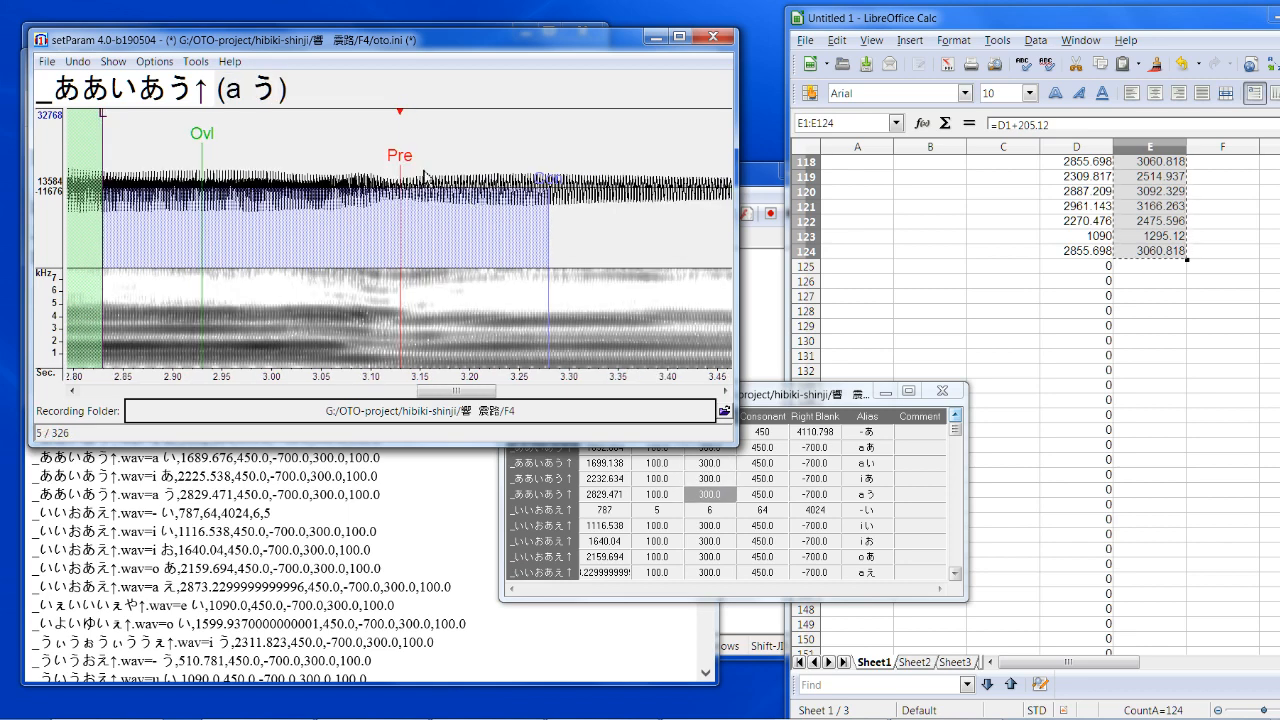
key(Down)
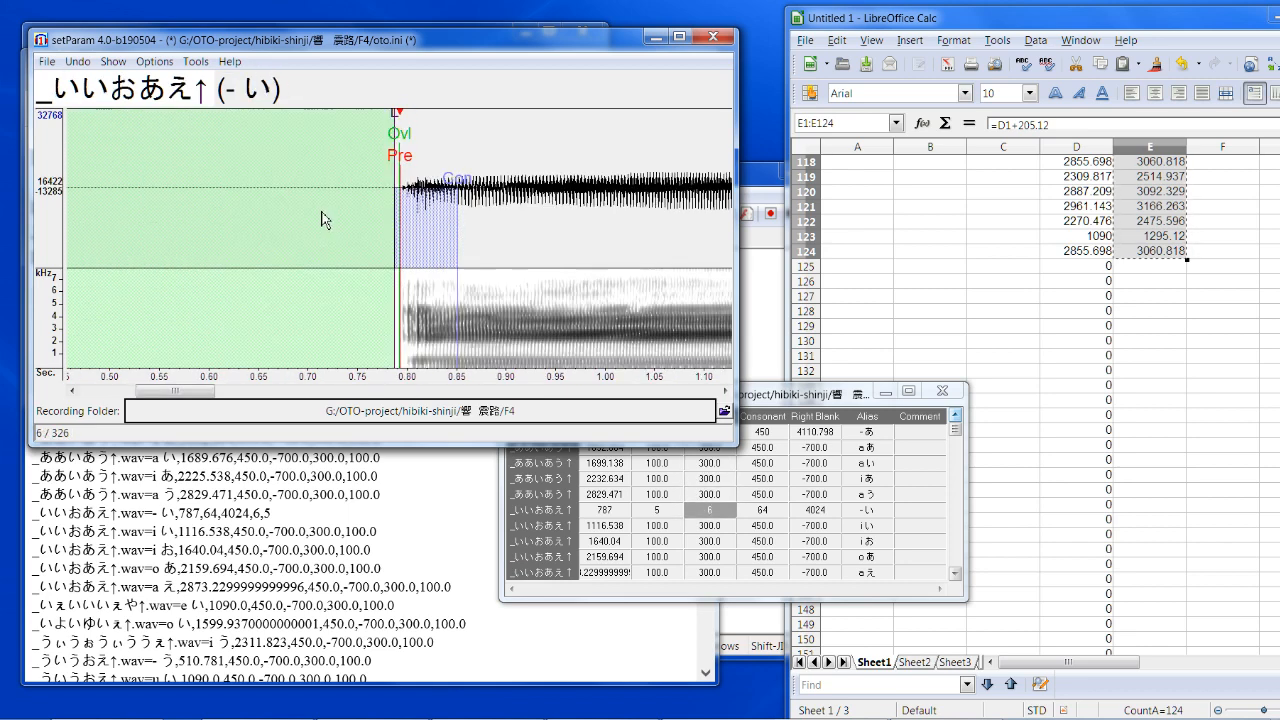
key(Down)
key(Down)
key(Down)
key(Down)
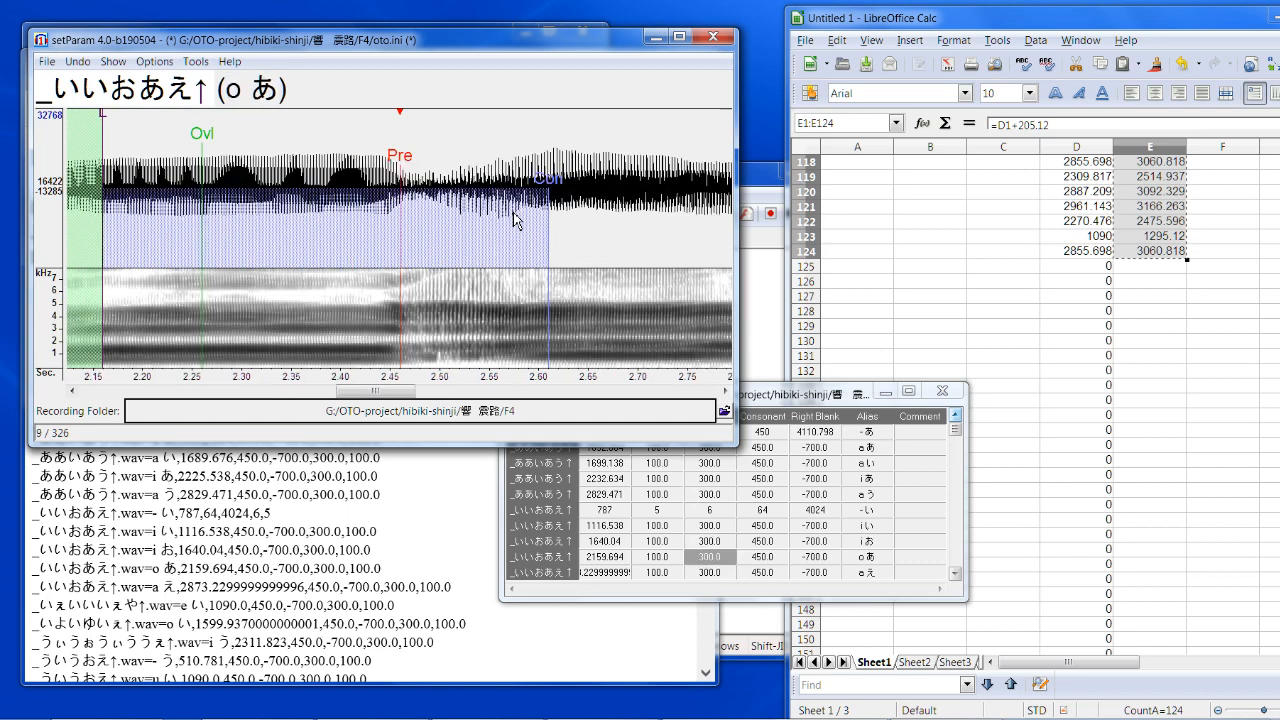
key(Up)
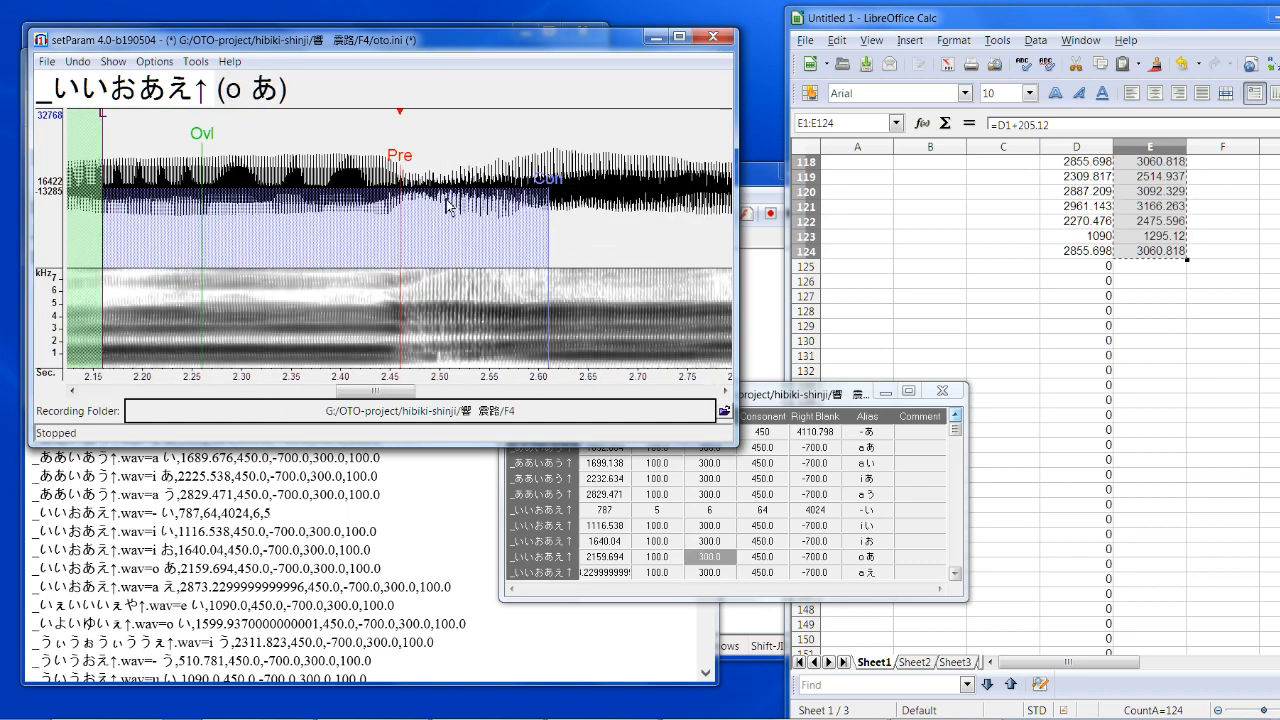
key(Down)
key(Down)
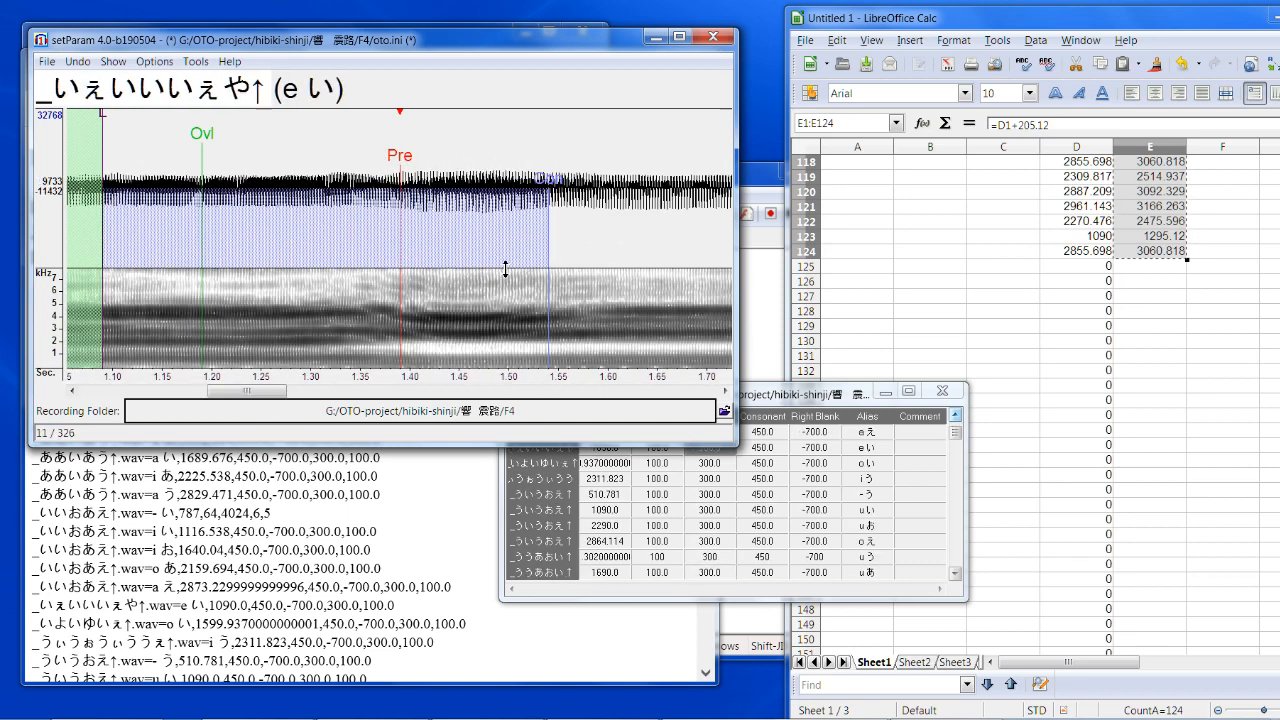
key(Down)
key(Down)
key(Down)
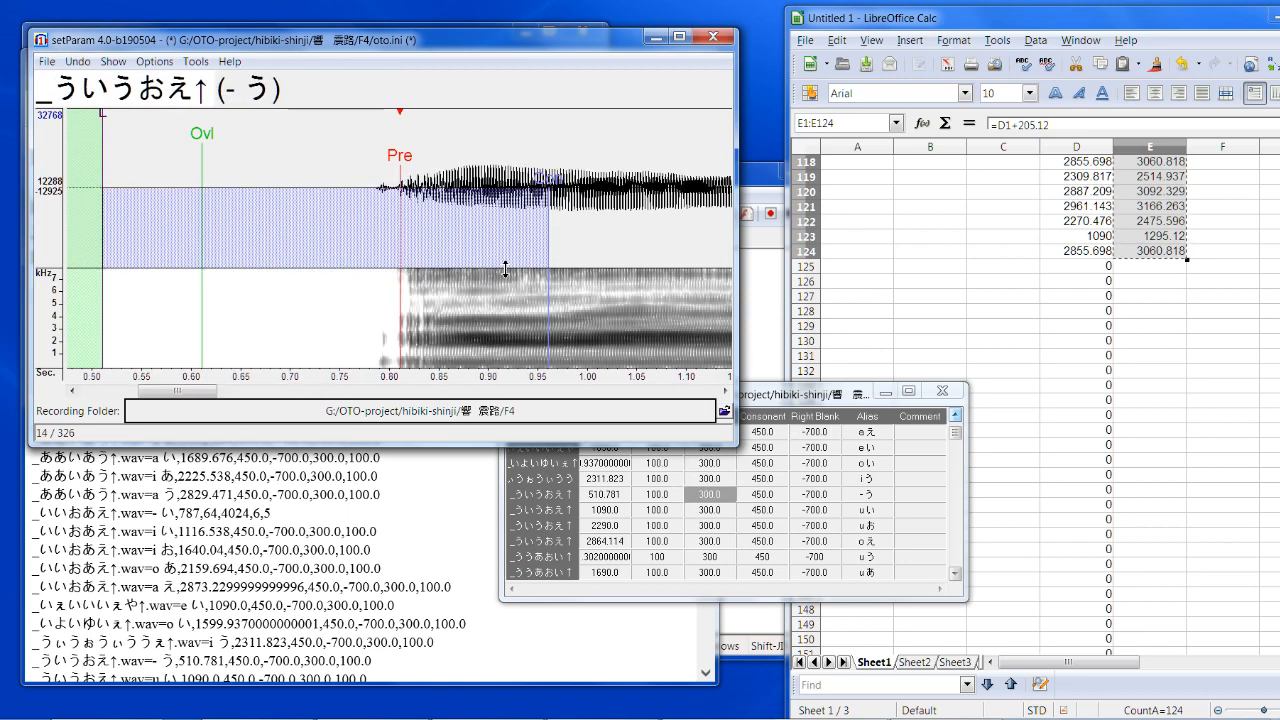
Step: Inspect the marker placement of the breath entries from a息 R through u息 R
scroll(906, 560, down, 10)
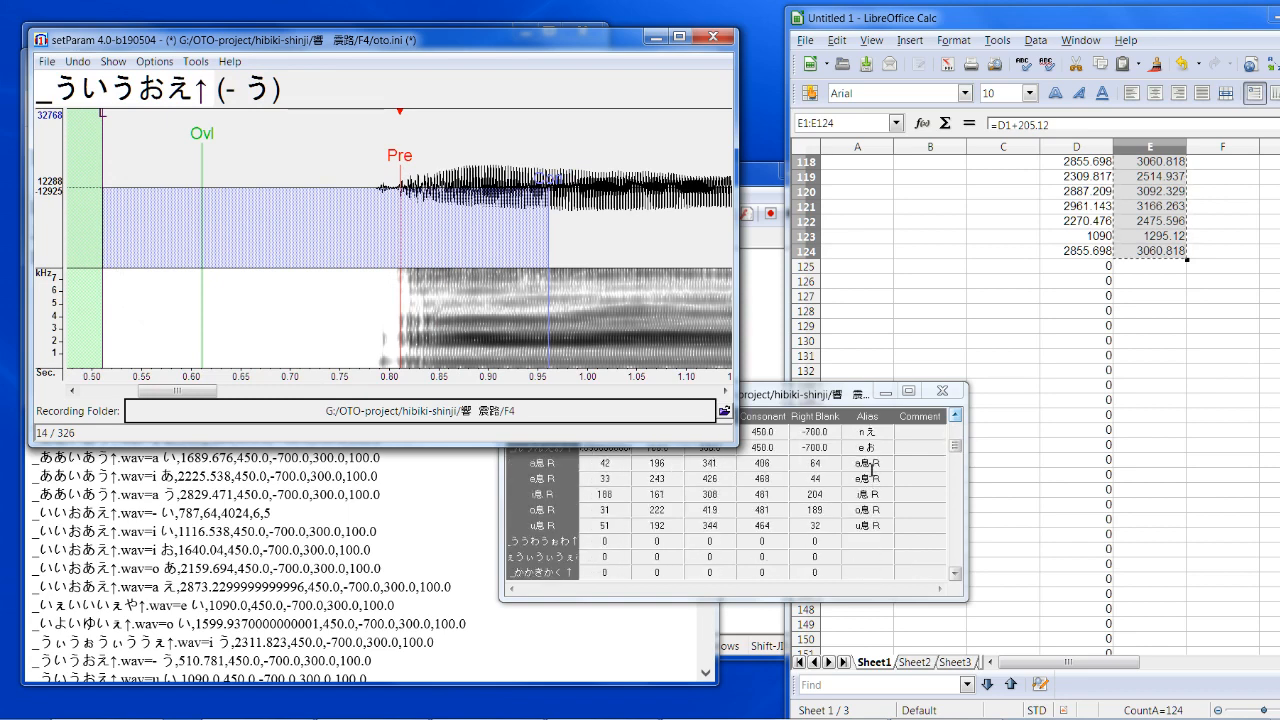
click(868, 463)
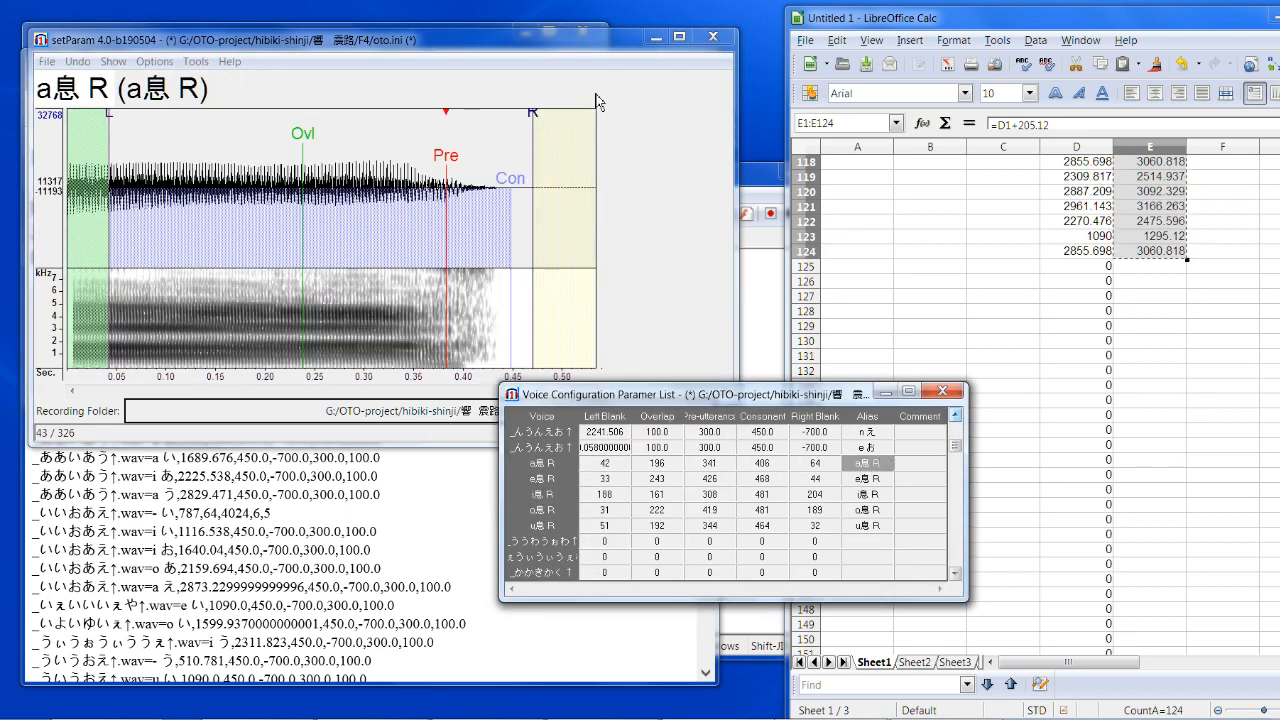
click(560, 65)
key(Down)
key(Down)
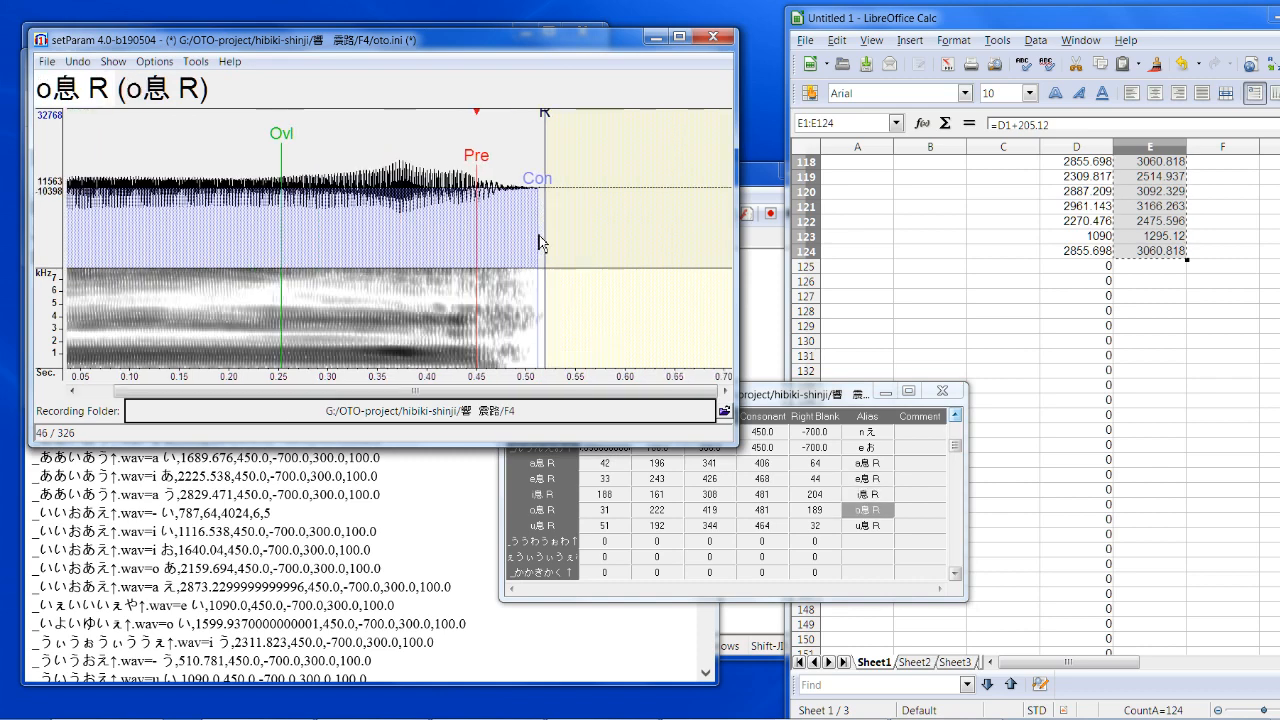
key(Down)
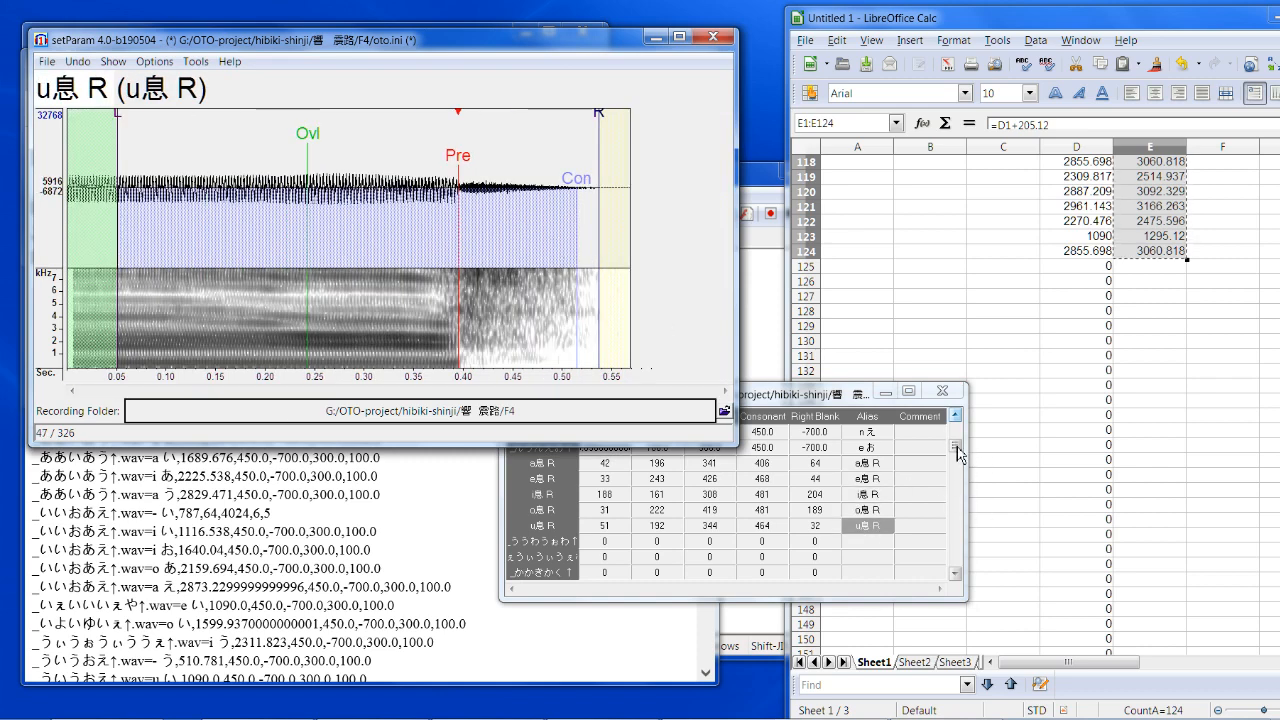
Step: Check the marker placement of the entries from u え in _おおうえあ↑ through e息 R
drag(958, 449, 958, 441)
click(878, 494)
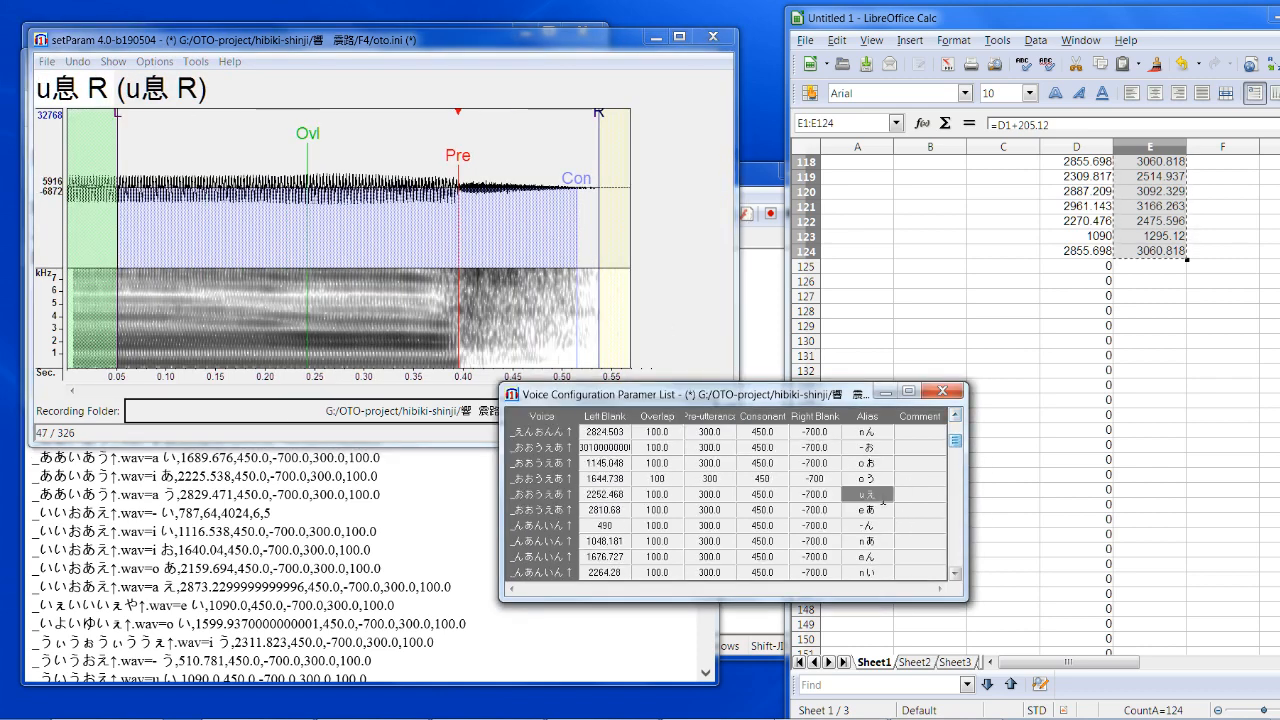
click(668, 347)
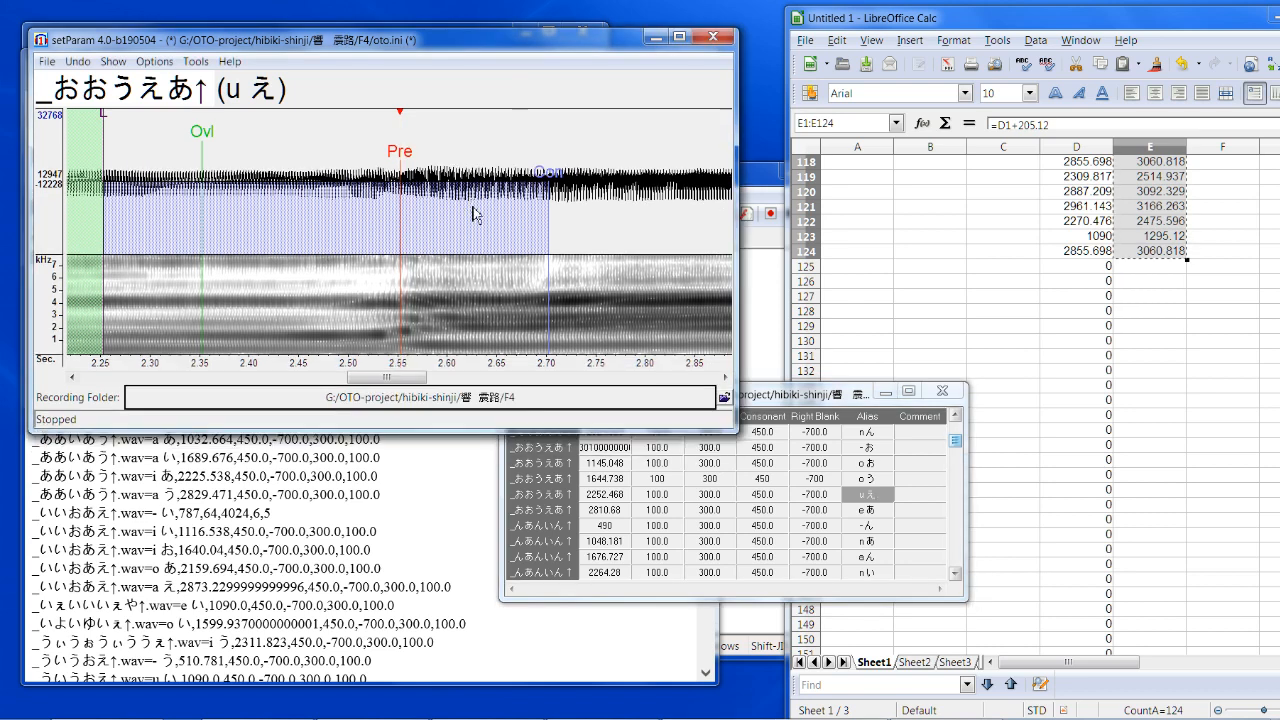
key(Down)
key(Down)
key(Down)
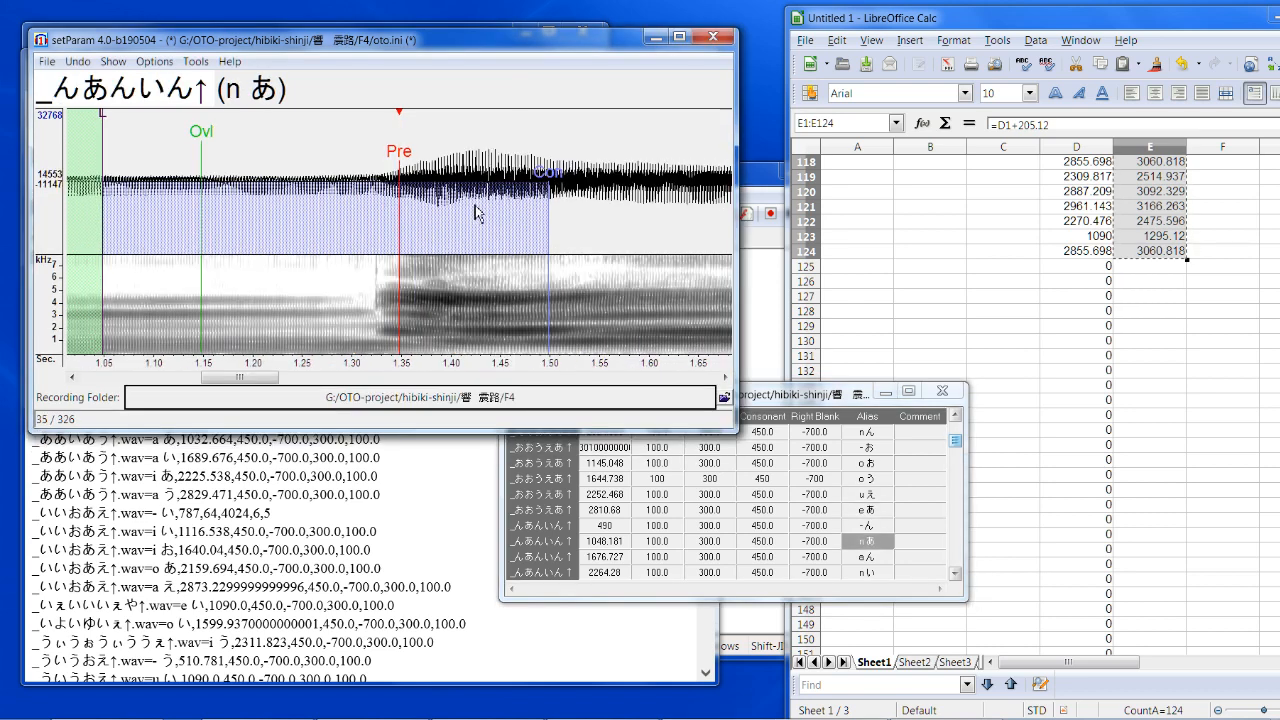
key(Down)
key(Down)
key(Down)
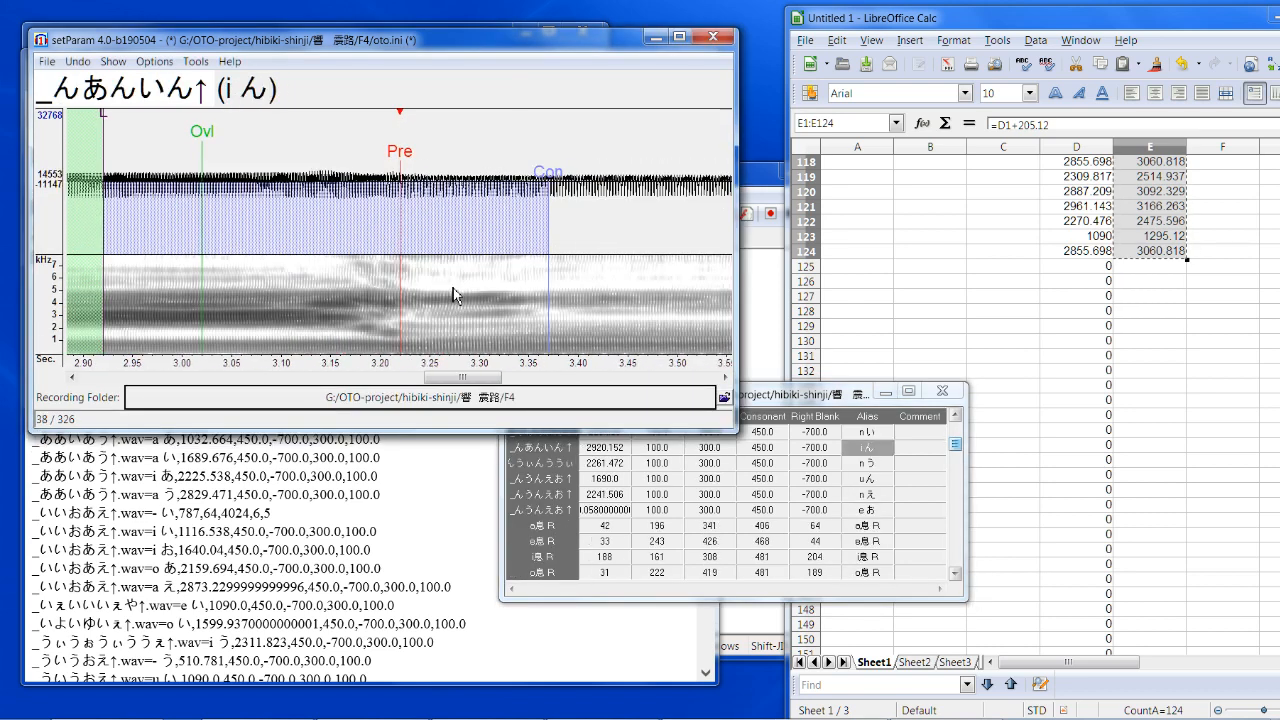
key(Down)
key(Down)
key(Down)
key(Down)
key(Down)
key(Down)
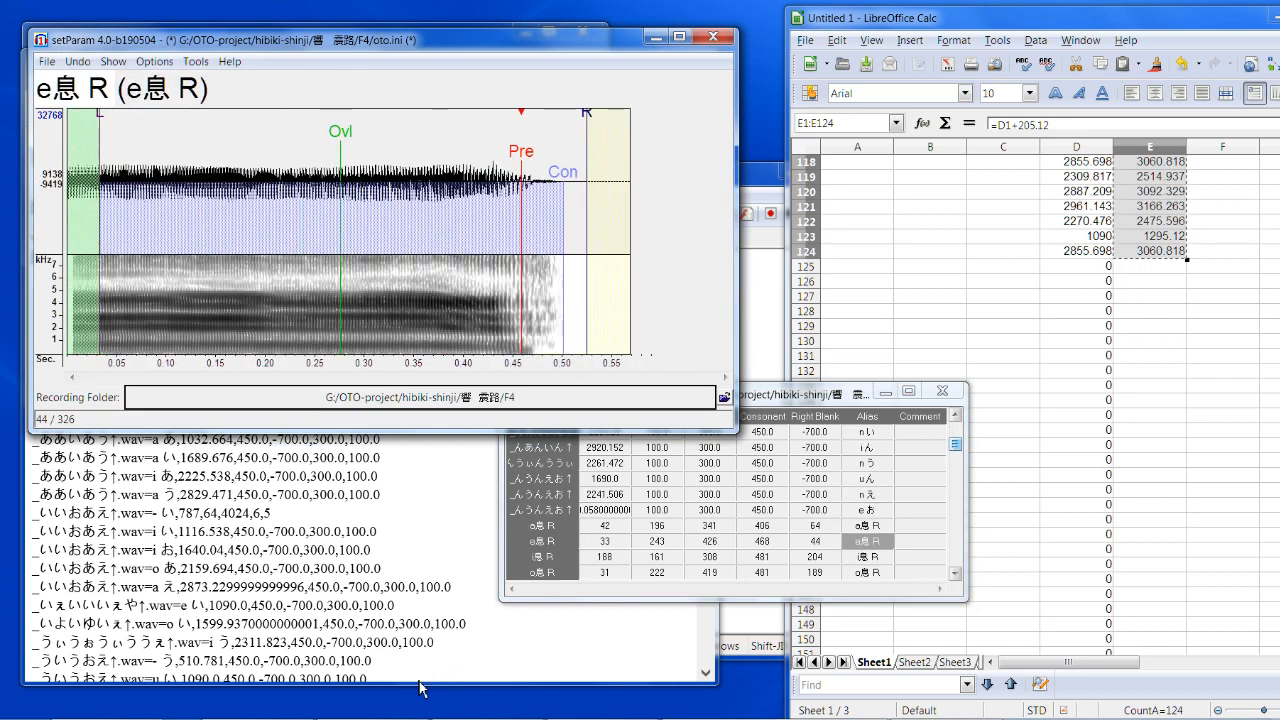
Step: Open the oto file from the F4 folder in Notepad and start a new line after its final u息 R entry
click(107, 708)
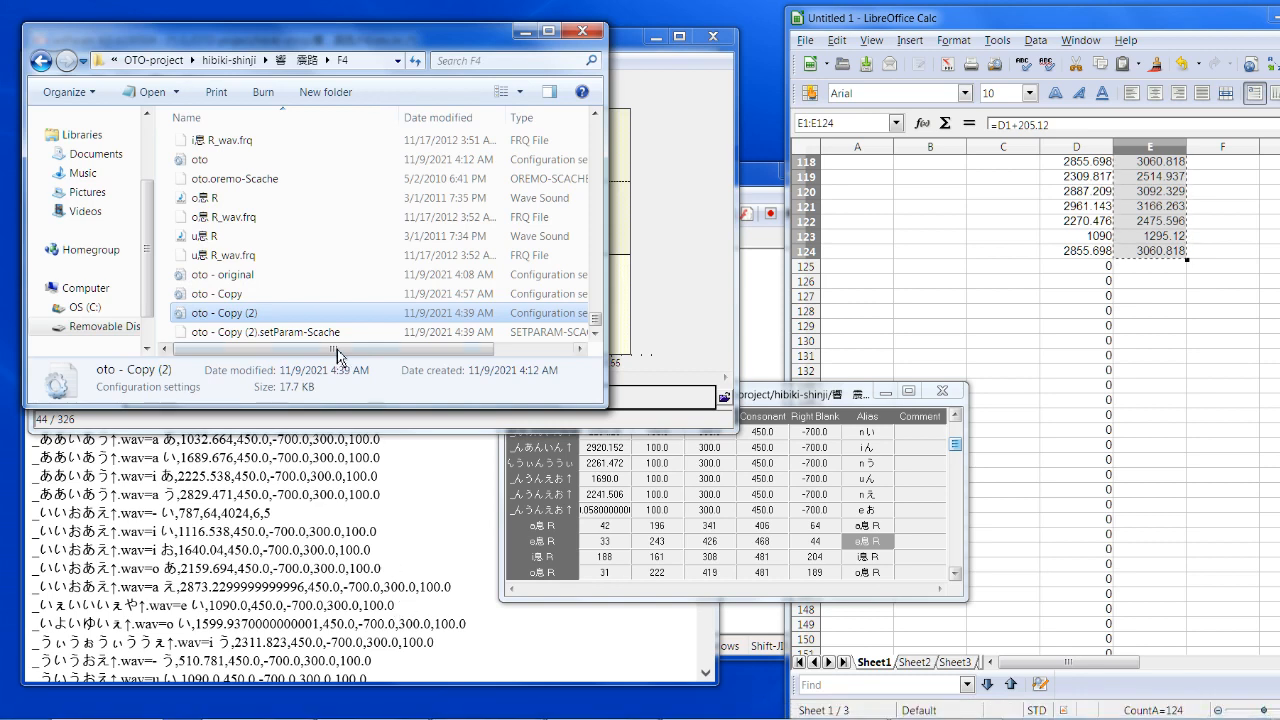
scroll(286, 312, down, 1)
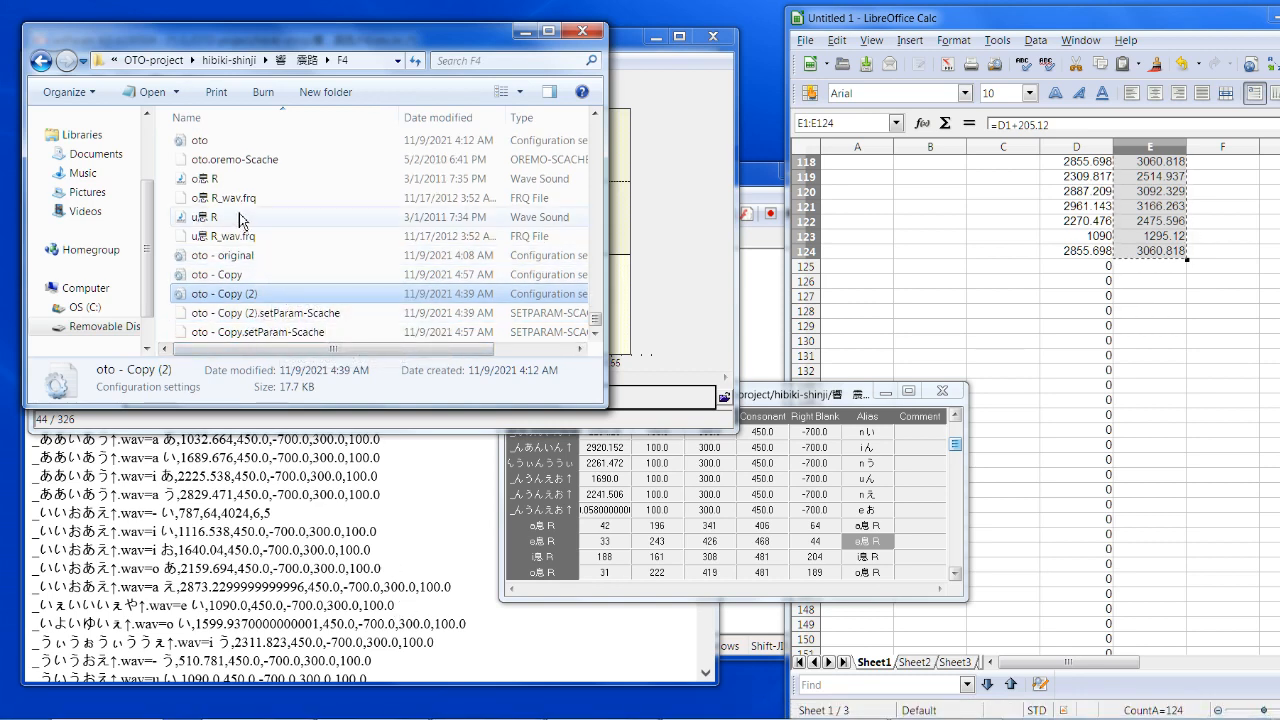
double_click(200, 140)
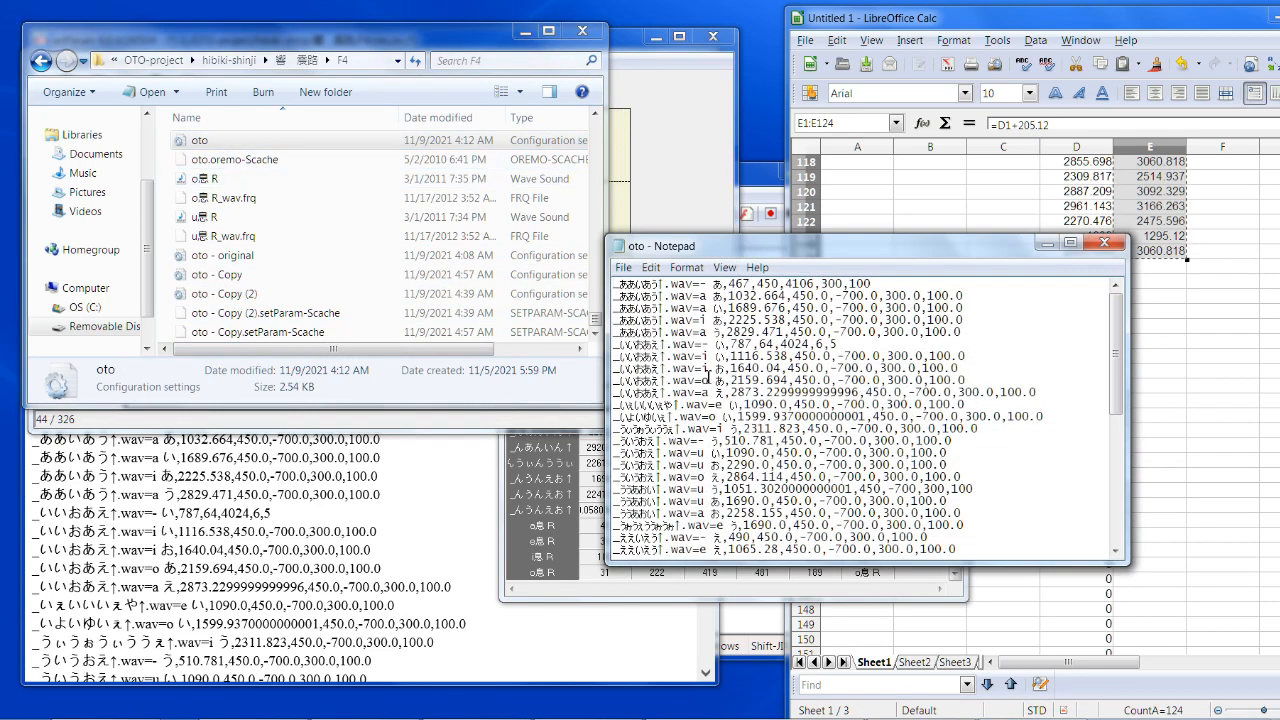
drag(1121, 380, 1115, 557)
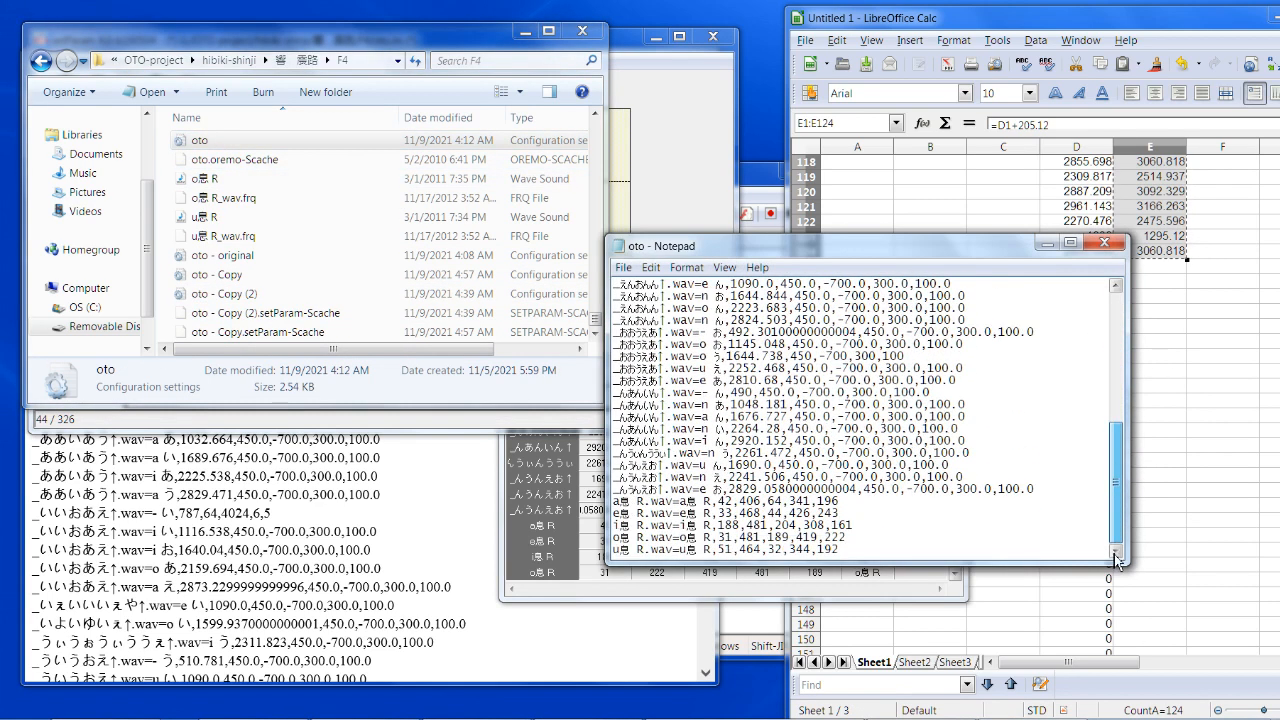
click(898, 549)
key(Return)
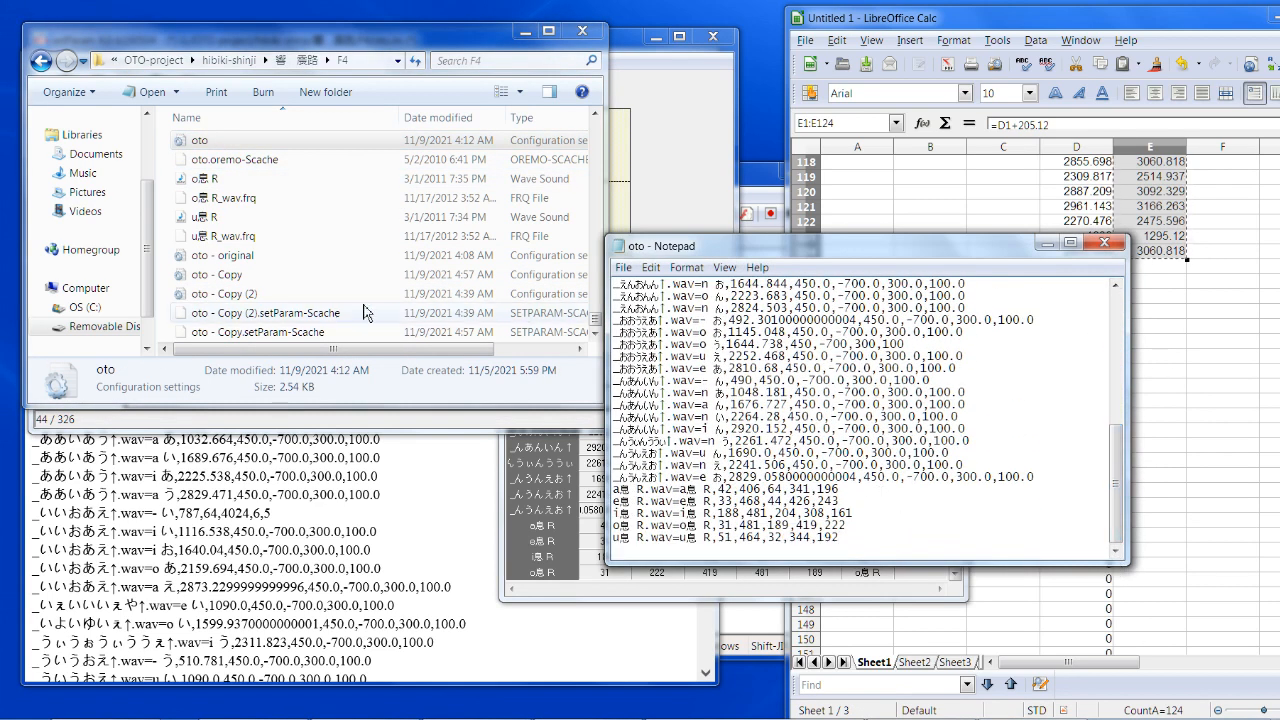
Step: Open oto - Copy from the F4 folder and delete the block of blank entries at its end
click(285, 283)
double_click(285, 284)
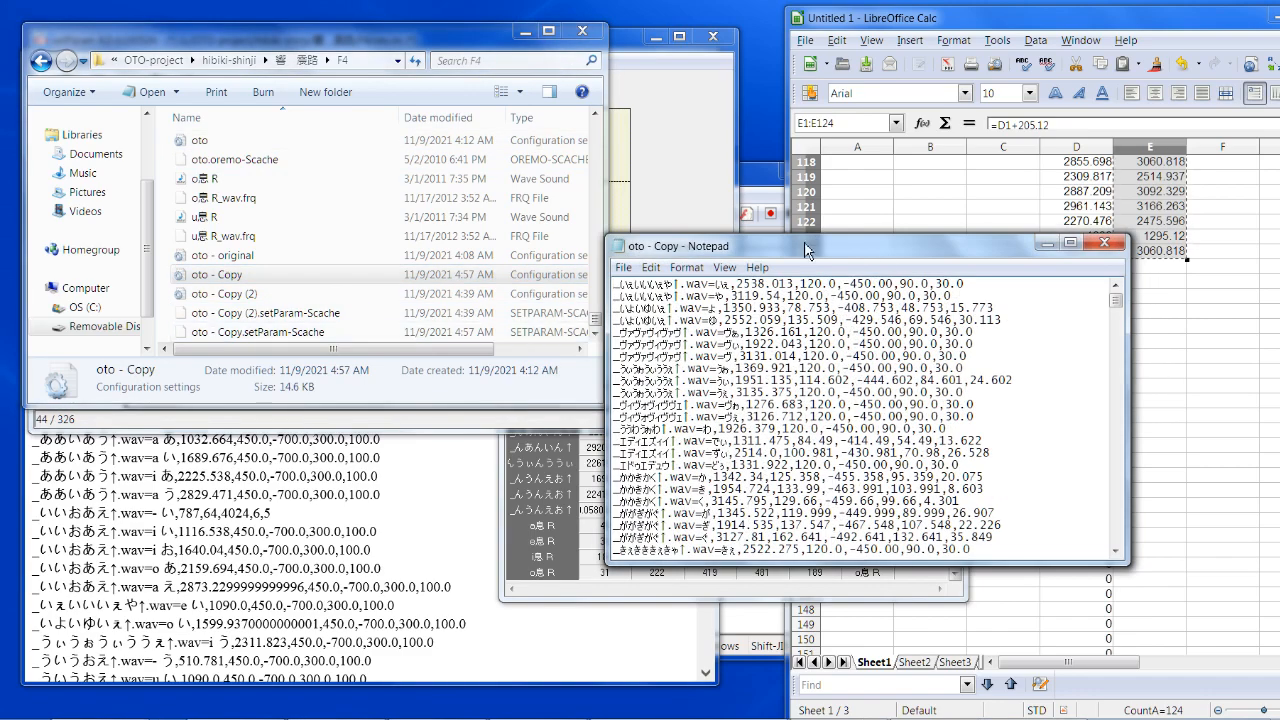
drag(807, 246, 301, 182)
drag(609, 236, 613, 495)
key(ctrl+a)
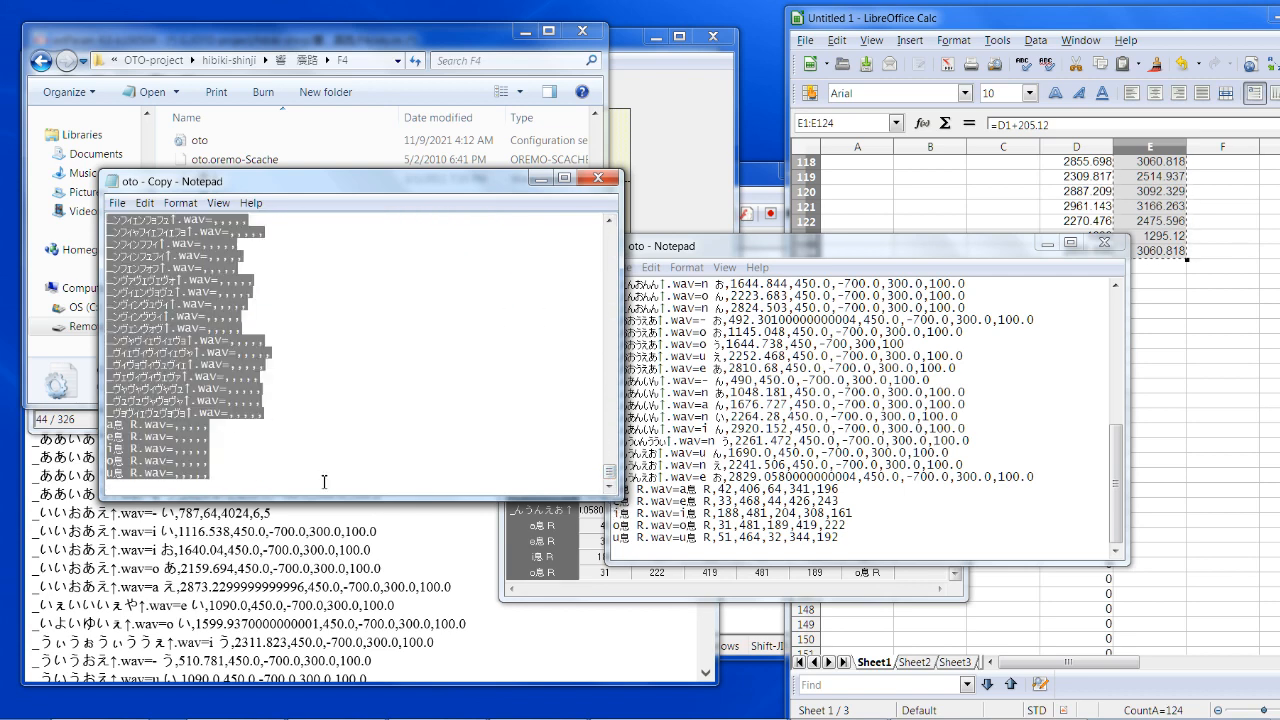
key(ctrl+v)
Step: Copy all remaining entries of oto - Copy to the end of oto, and close the copy without saving
key(ctrl+a)
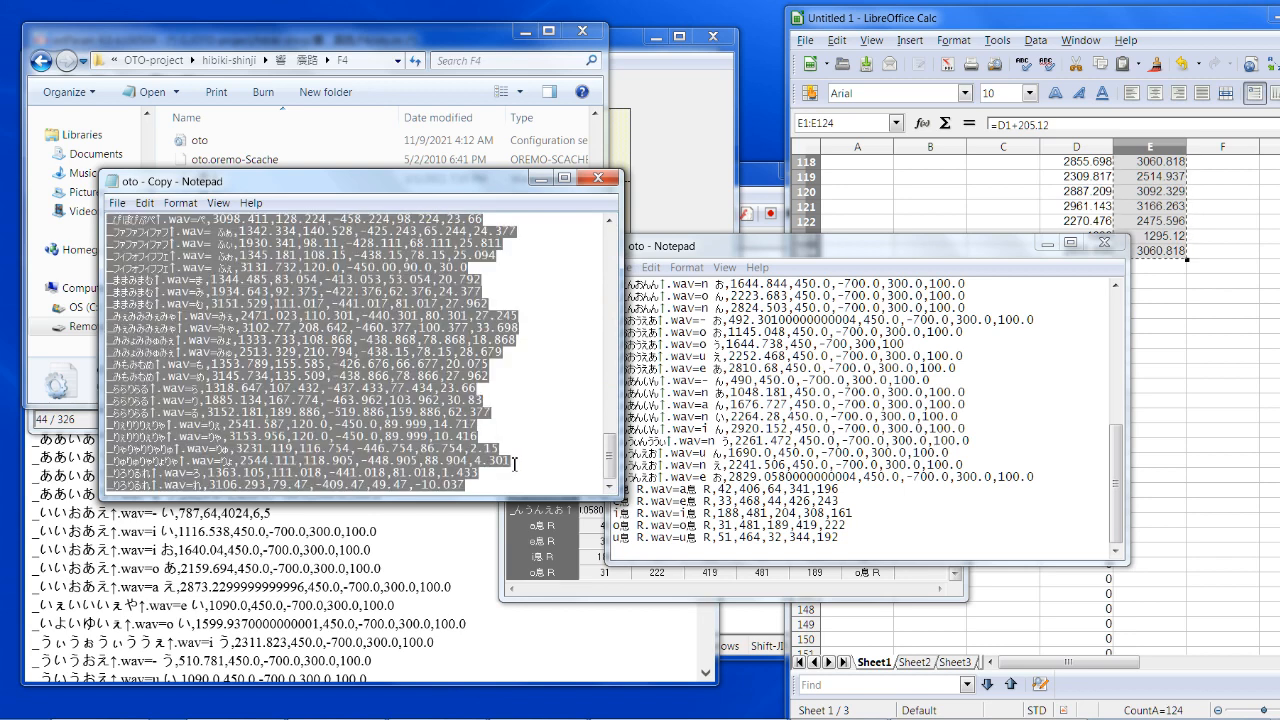
click(968, 524)
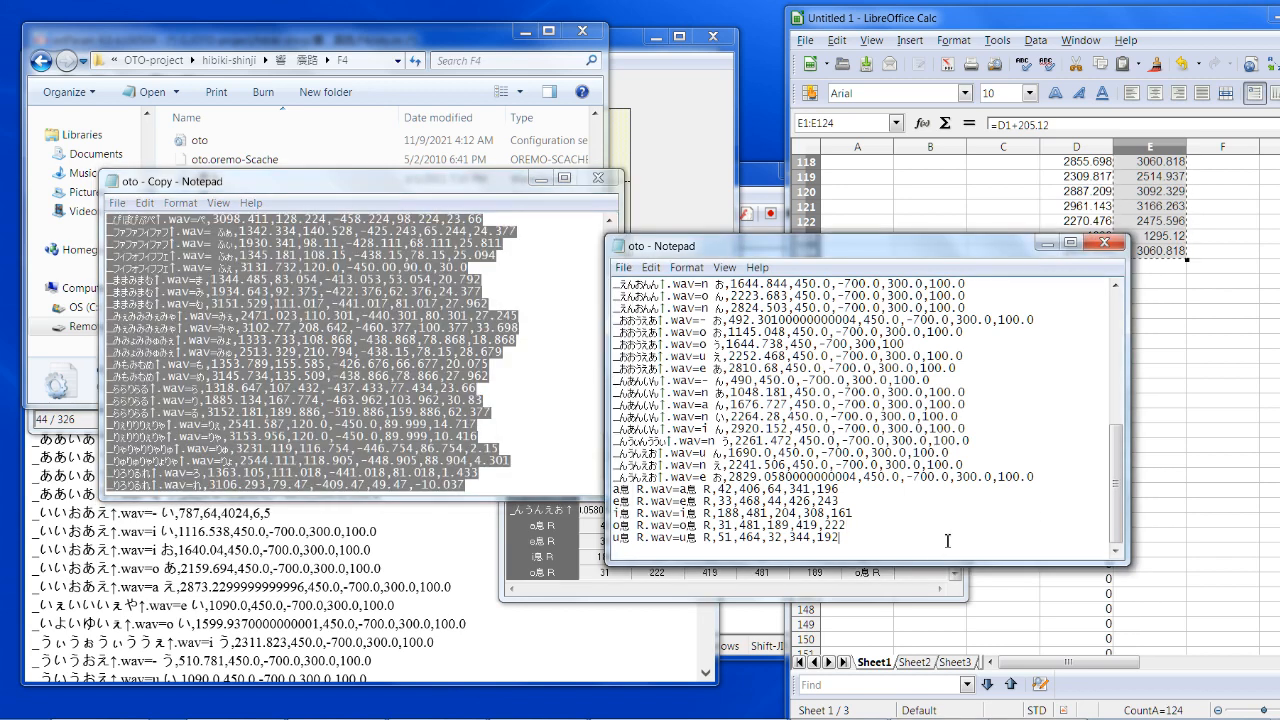
key(ctrl+v)
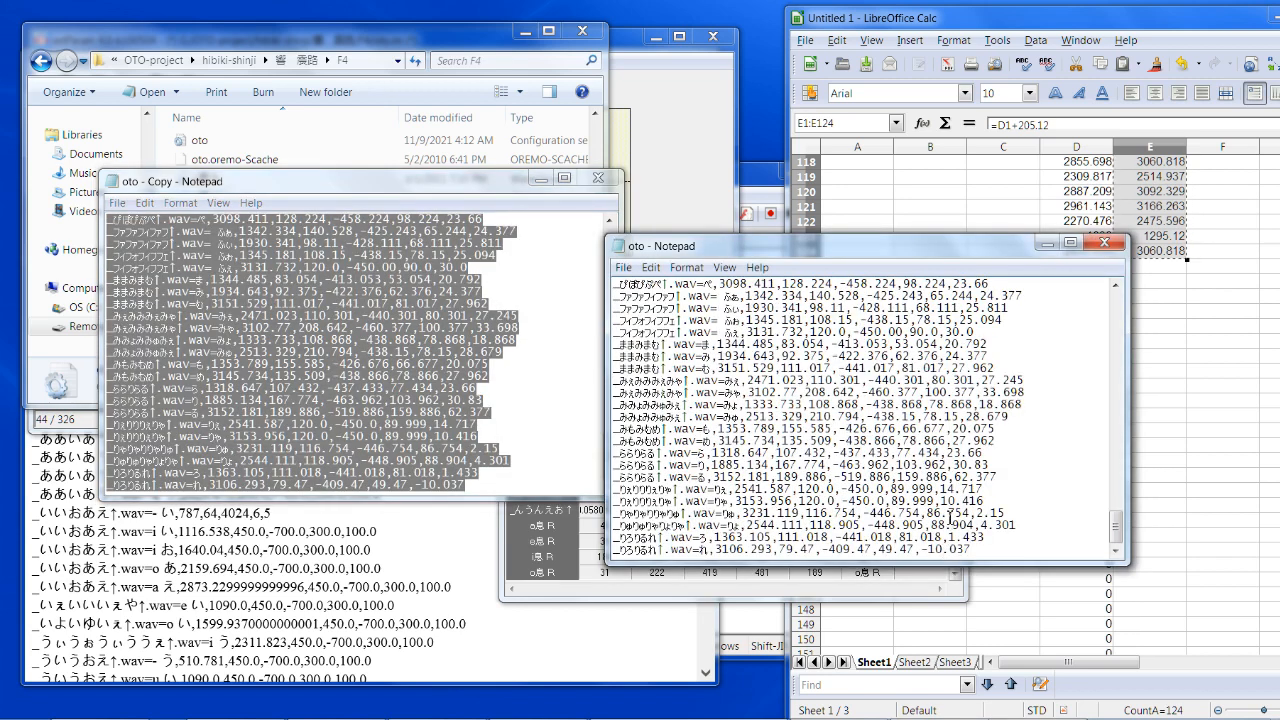
click(598, 177)
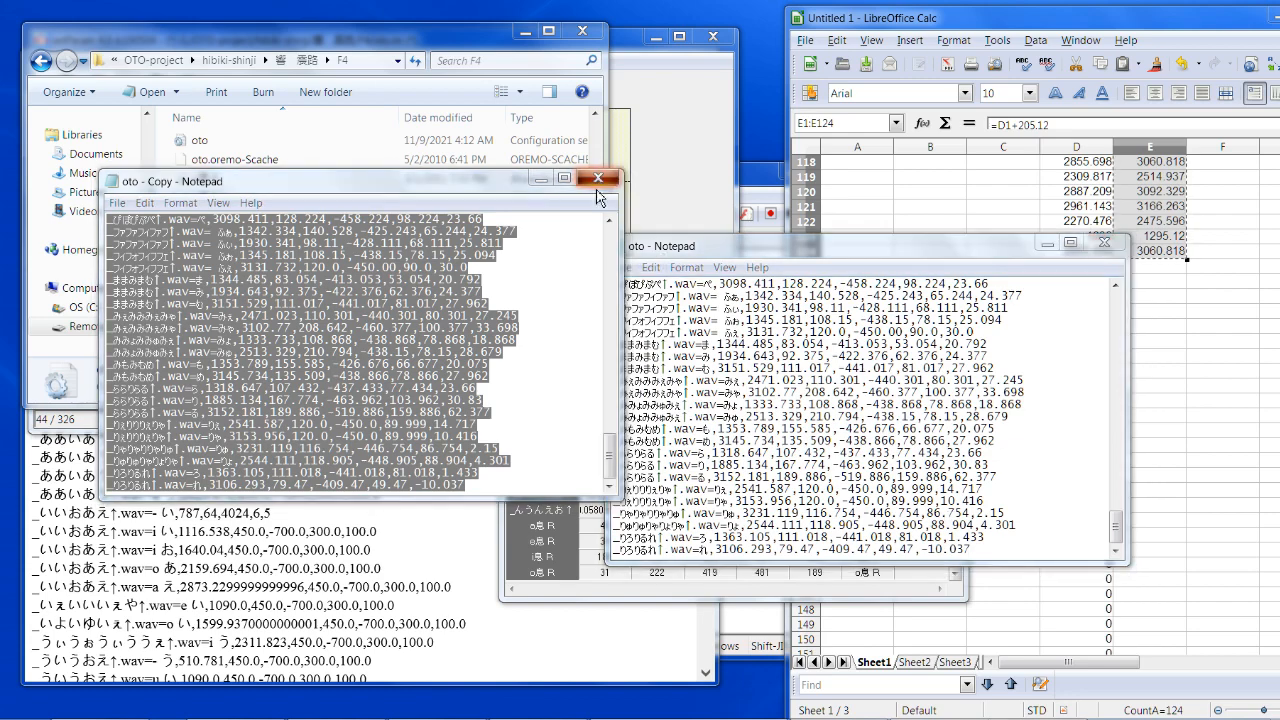
click(685, 389)
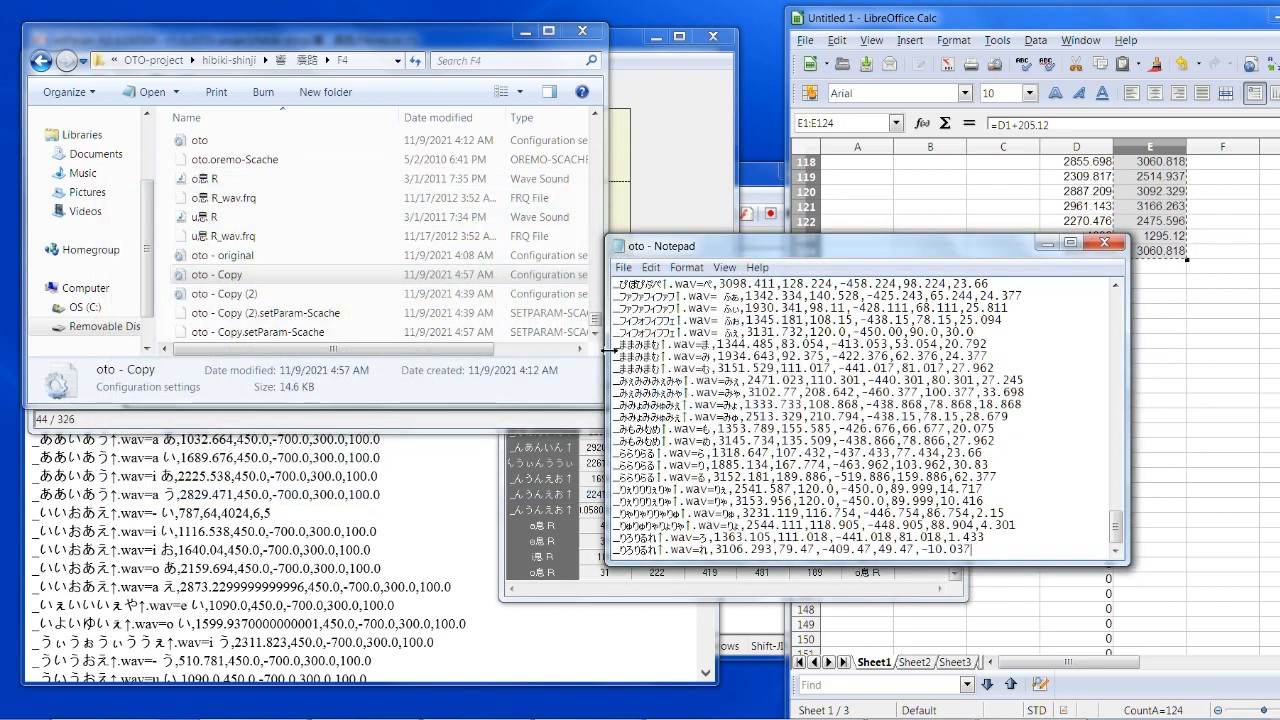
Step: Open oto - Copy (2), append its filled-in entries to the end of oto, and save oto
double_click(280, 294)
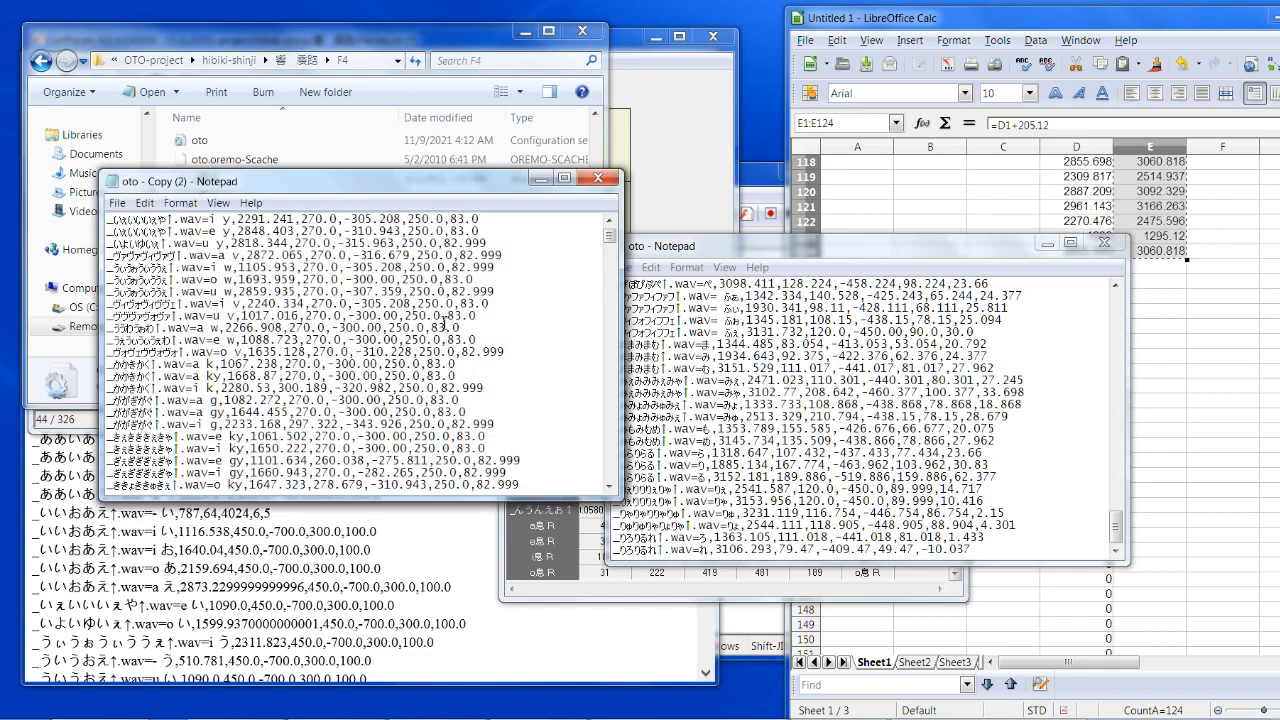
mouse_move(617, 243)
mouse_down()
mouse_move(619, 373)
mouse_move(609, 232)
mouse_up()
click(558, 377)
key(ctrl+a)
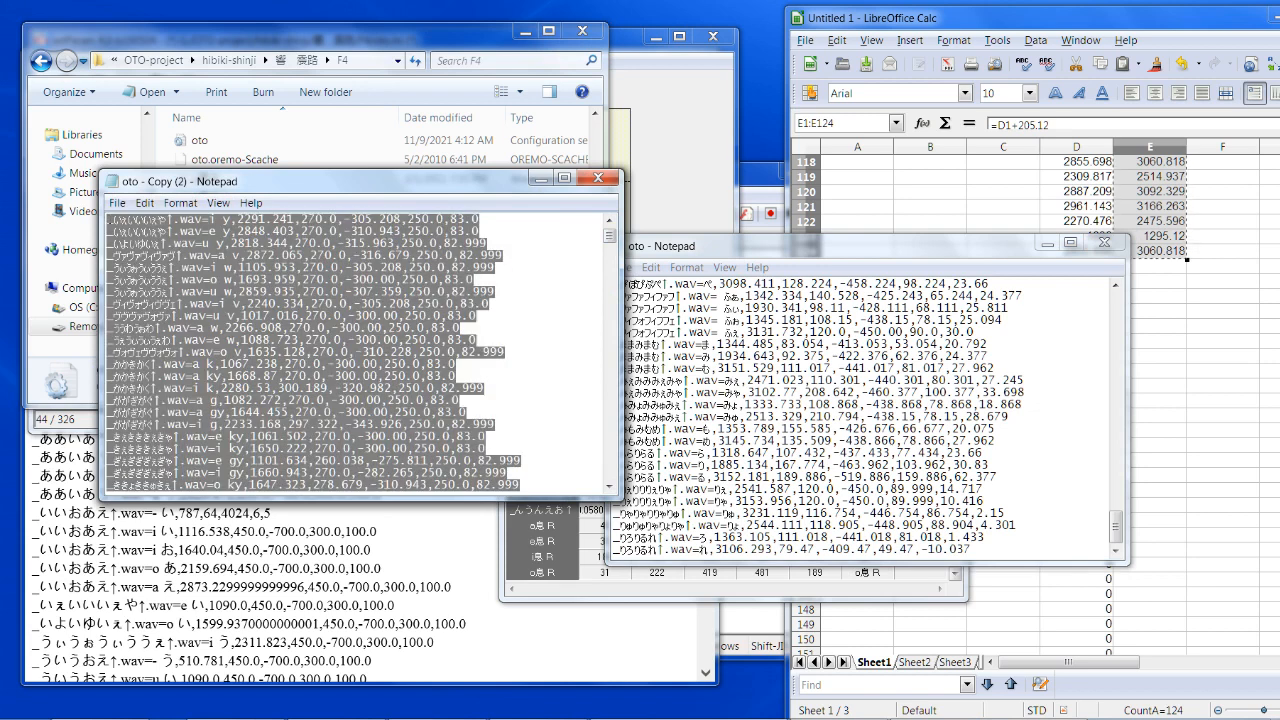
click(1100, 548)
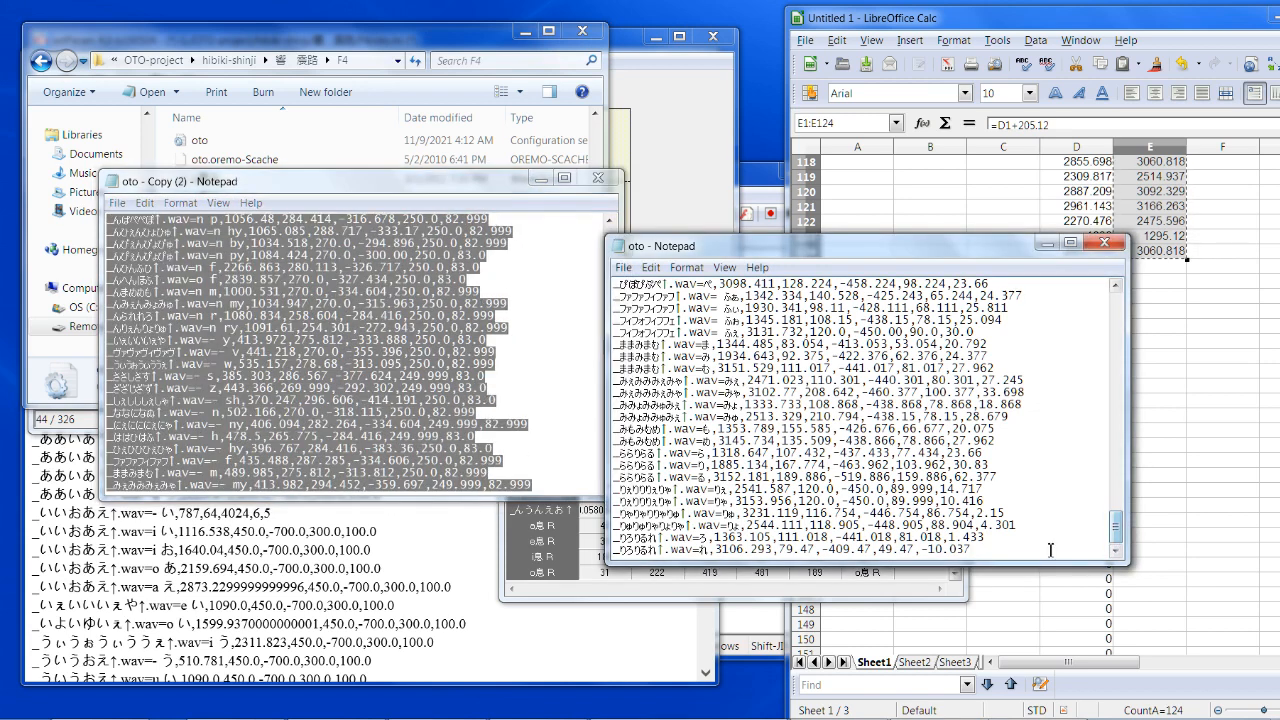
key(ctrl+v)
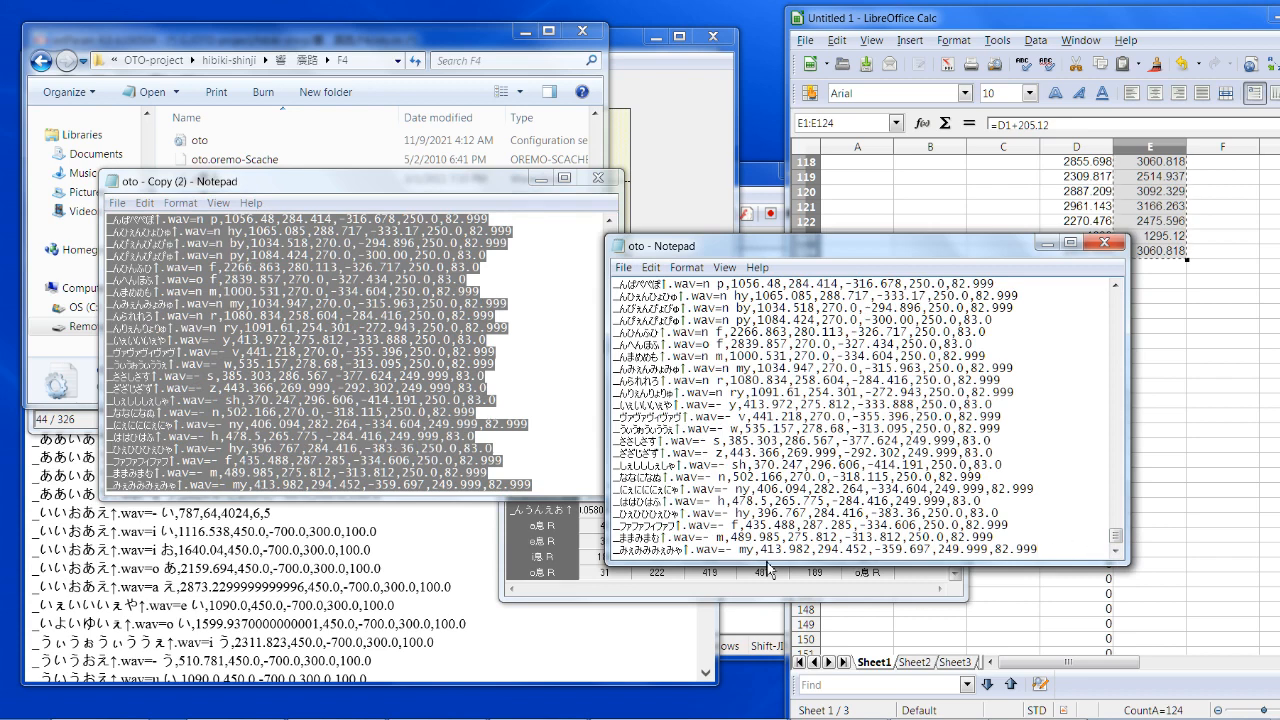
Step: Switch to setParam and reload the F4 recording folder with its merged oto parameter file
click(706, 90)
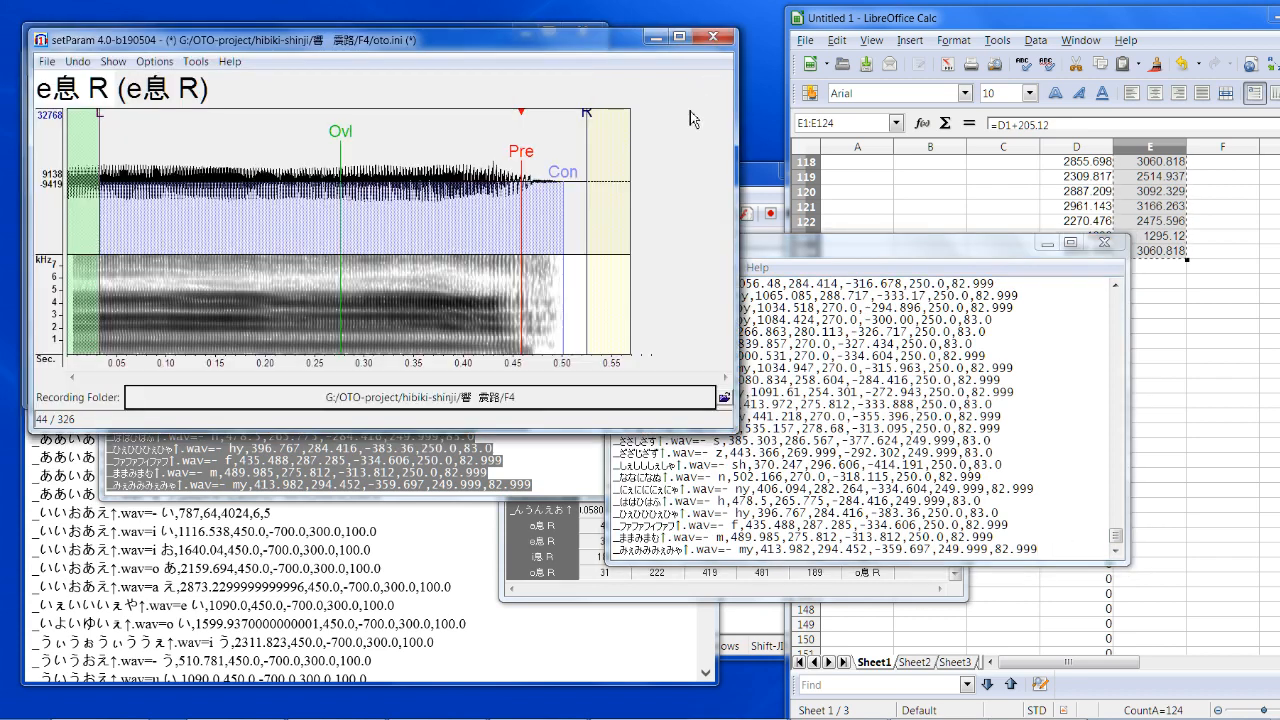
click(588, 408)
click(625, 411)
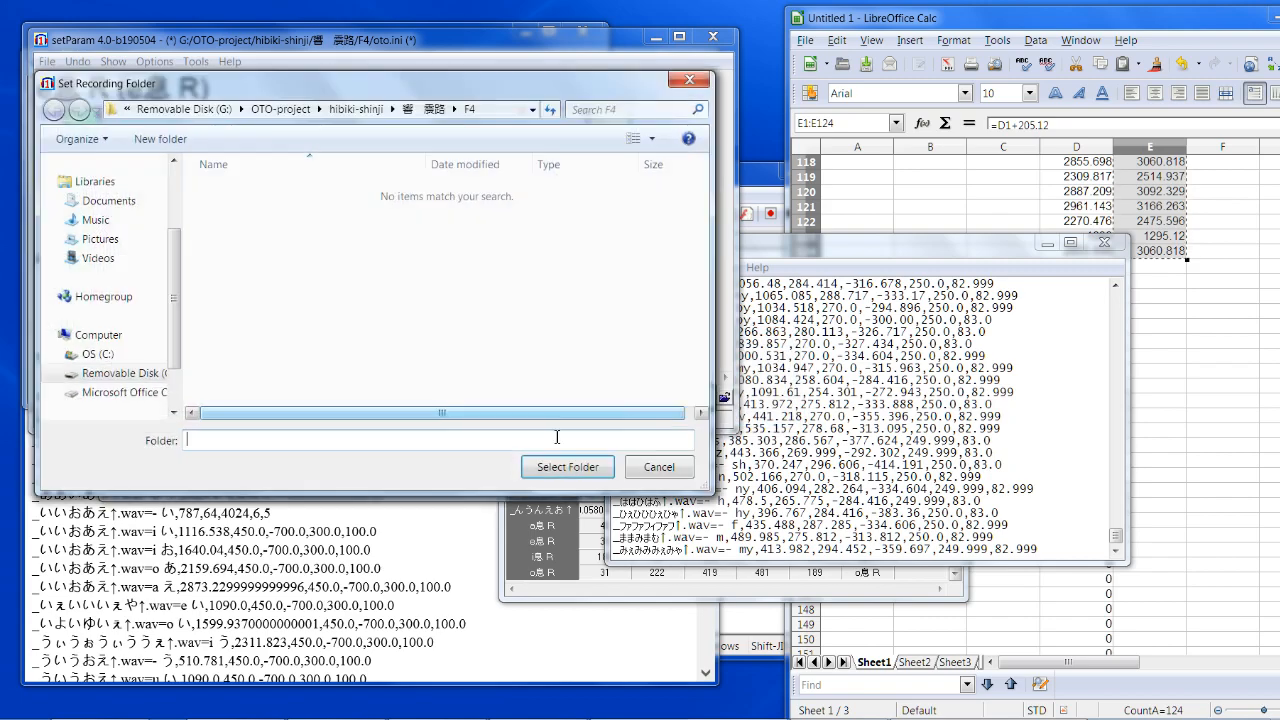
click(569, 543)
click(480, 409)
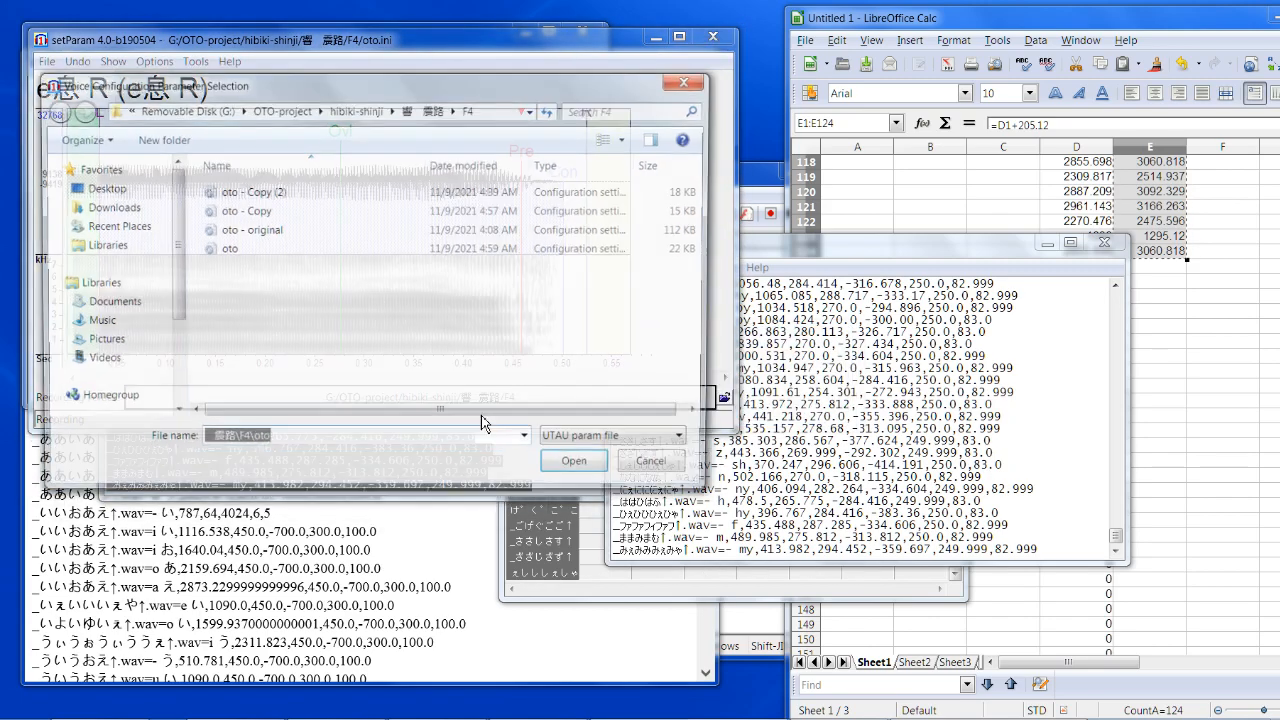
click(556, 469)
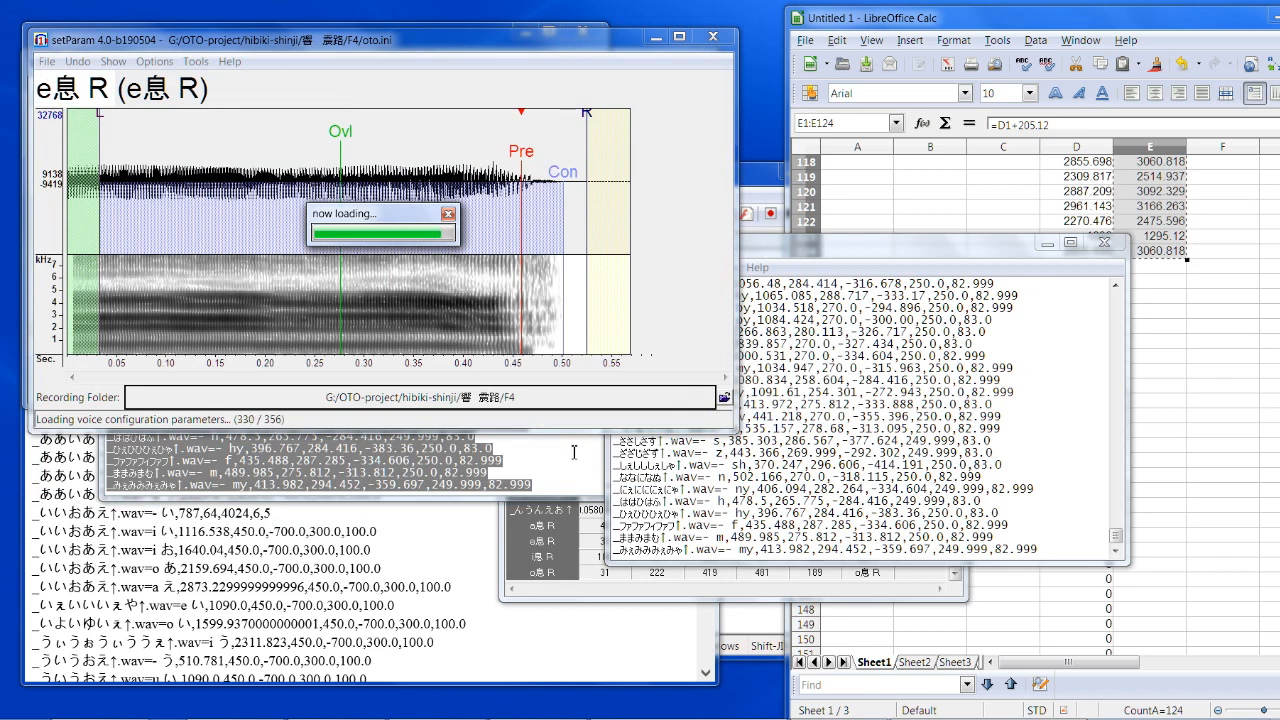
click(711, 441)
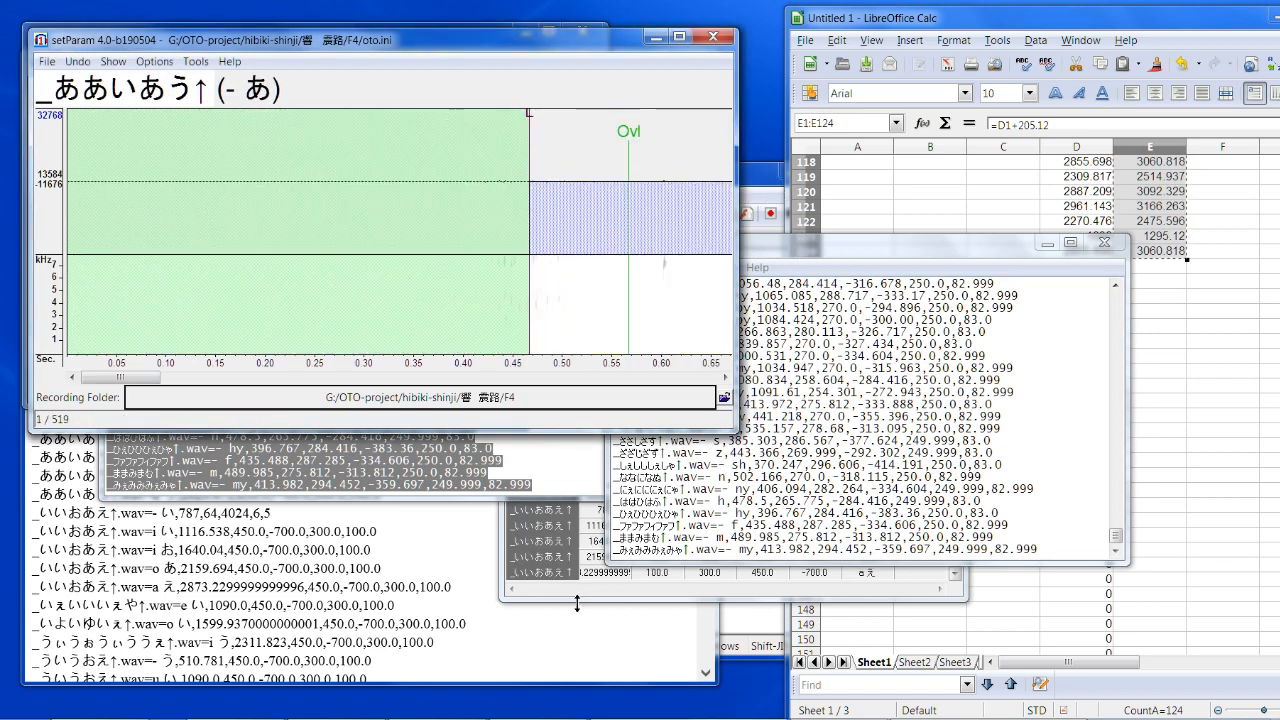
Step: Check the marker placement of the reloaded entries from - あ through - い
drag(136, 381, 177, 381)
key(Down)
key(Down)
key(Down)
key(Down)
key(Down)
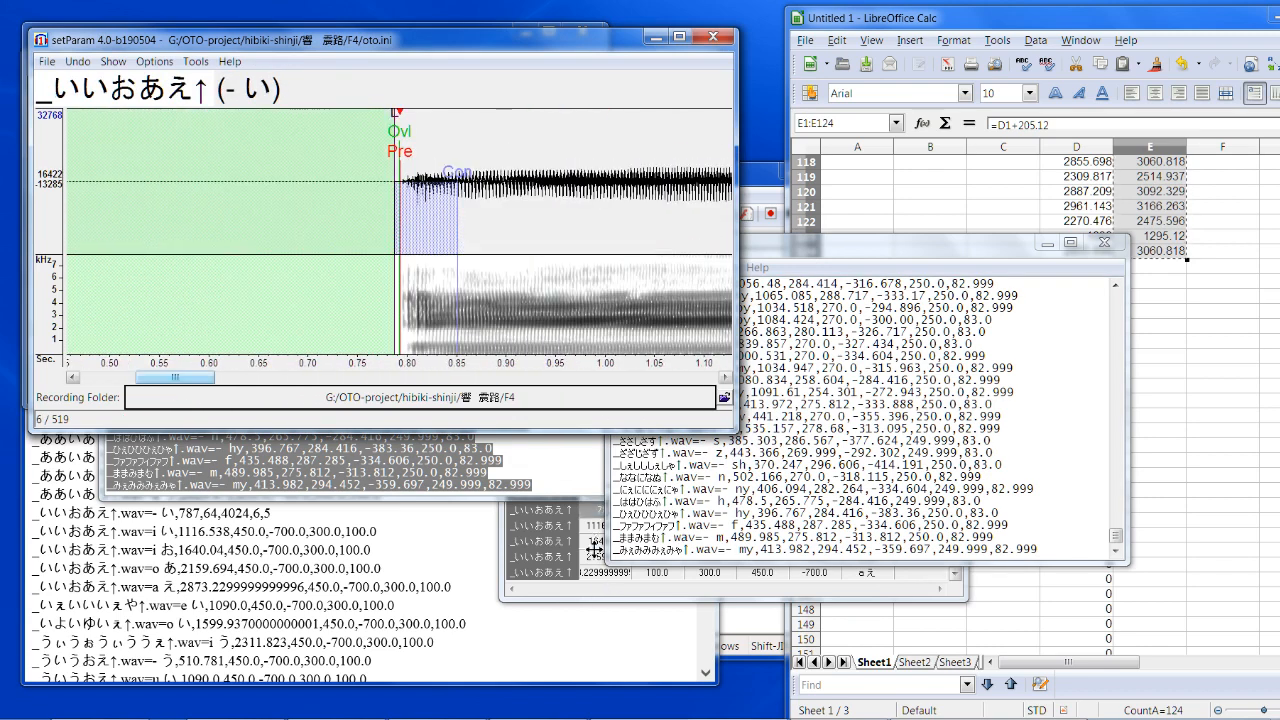
Step: Find the appended consonant entries in the parameter list and check the markers from いぇ through ゆ
click(605, 602)
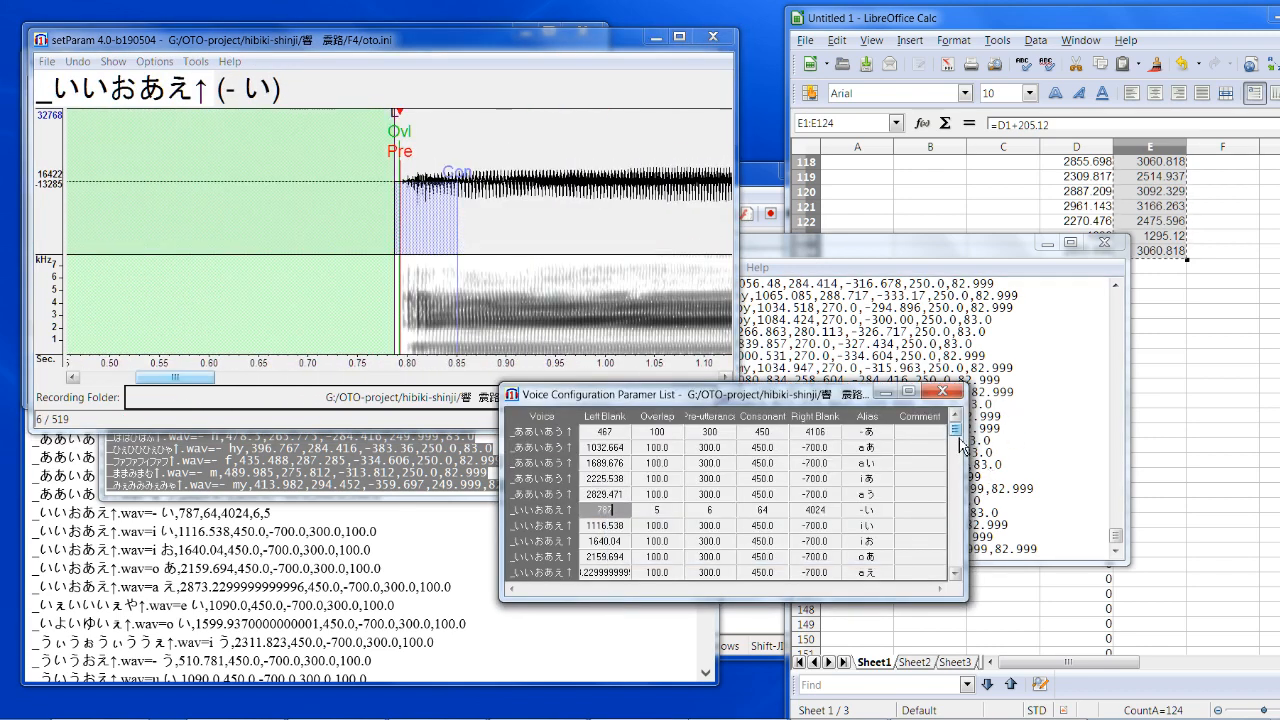
drag(958, 436, 961, 454)
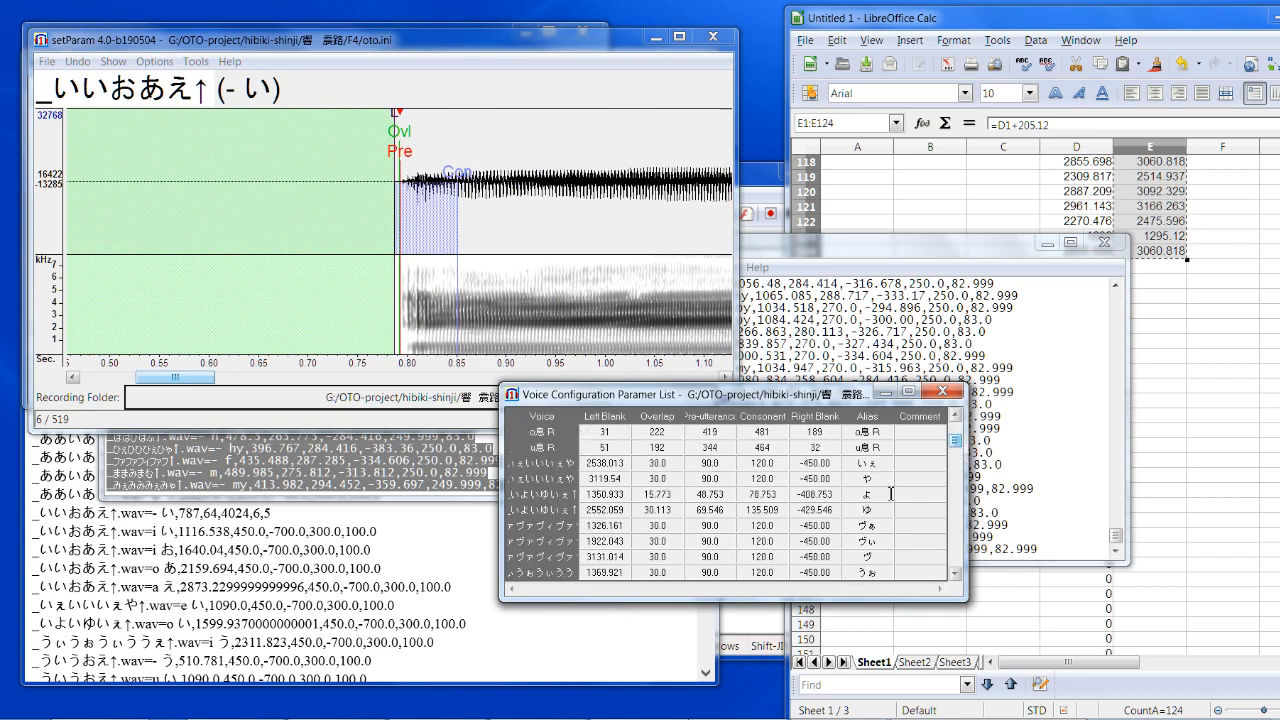
click(885, 465)
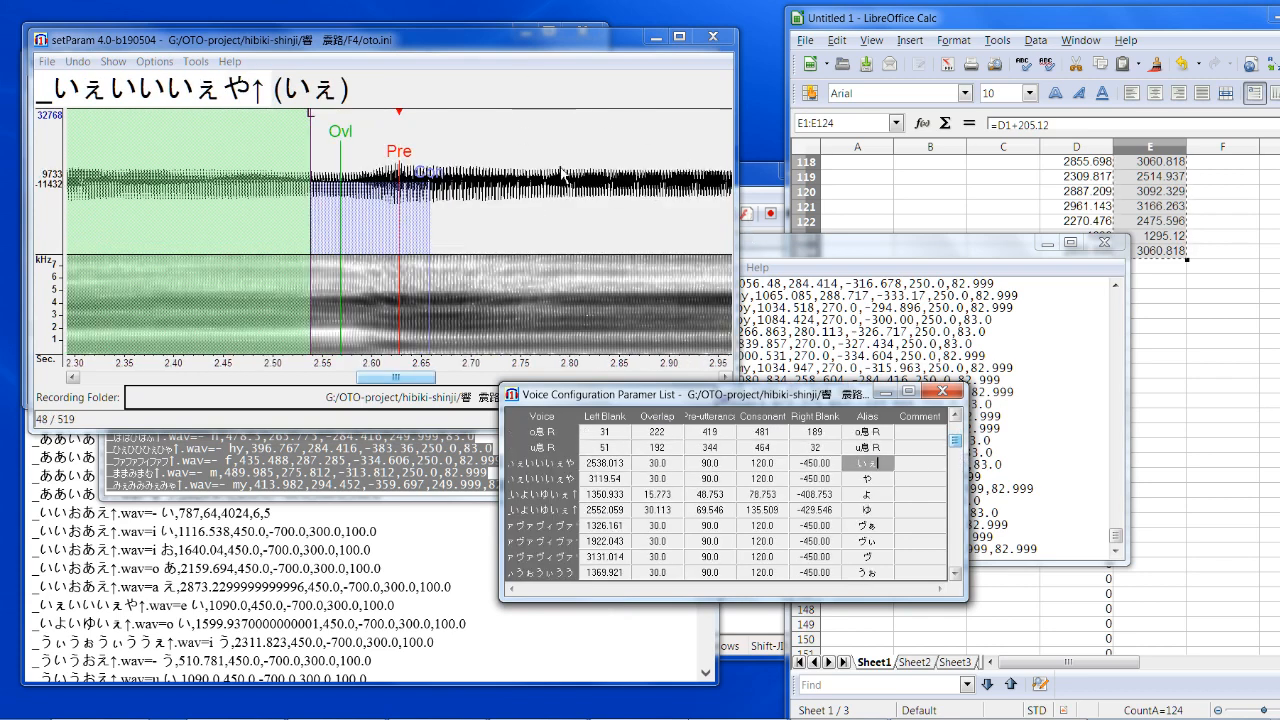
click(538, 49)
key(Down)
key(Down)
key(Down)
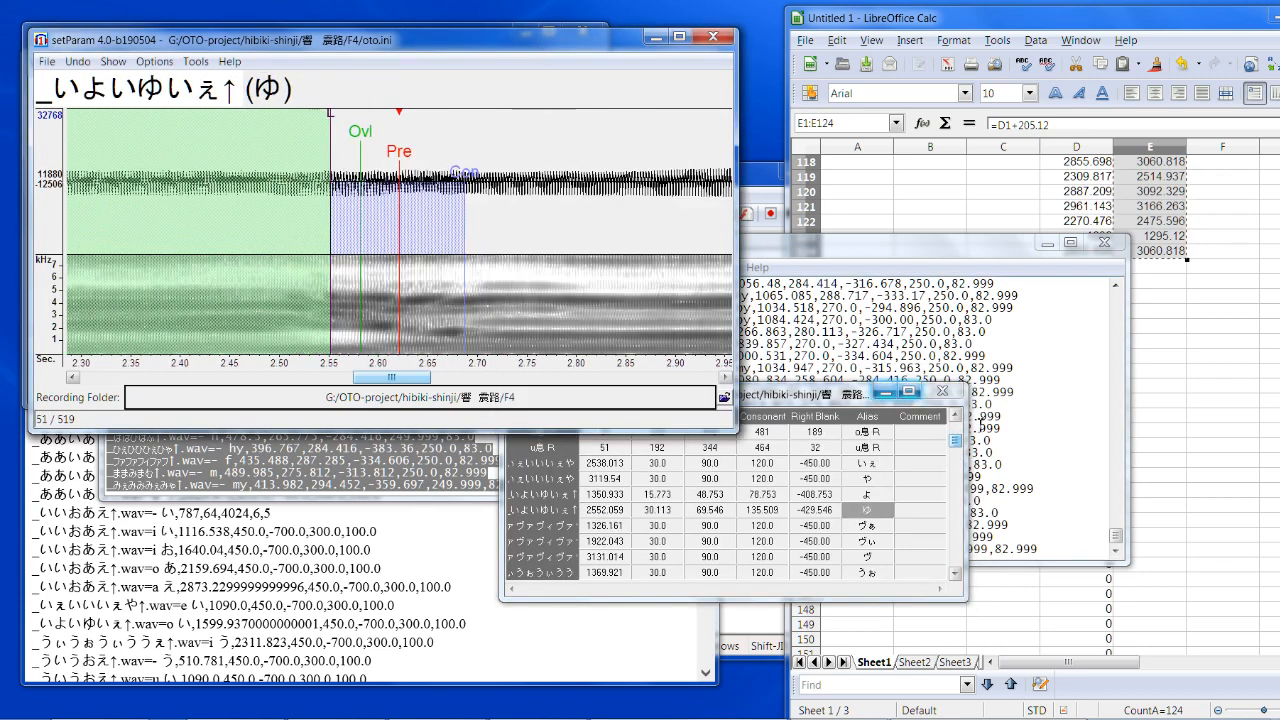
Step: Locate the first entry without parameters in the list, and calculate the remaining entries with =519 - 357 in Calc cell E128
click(956, 449)
drag(958, 451, 966, 533)
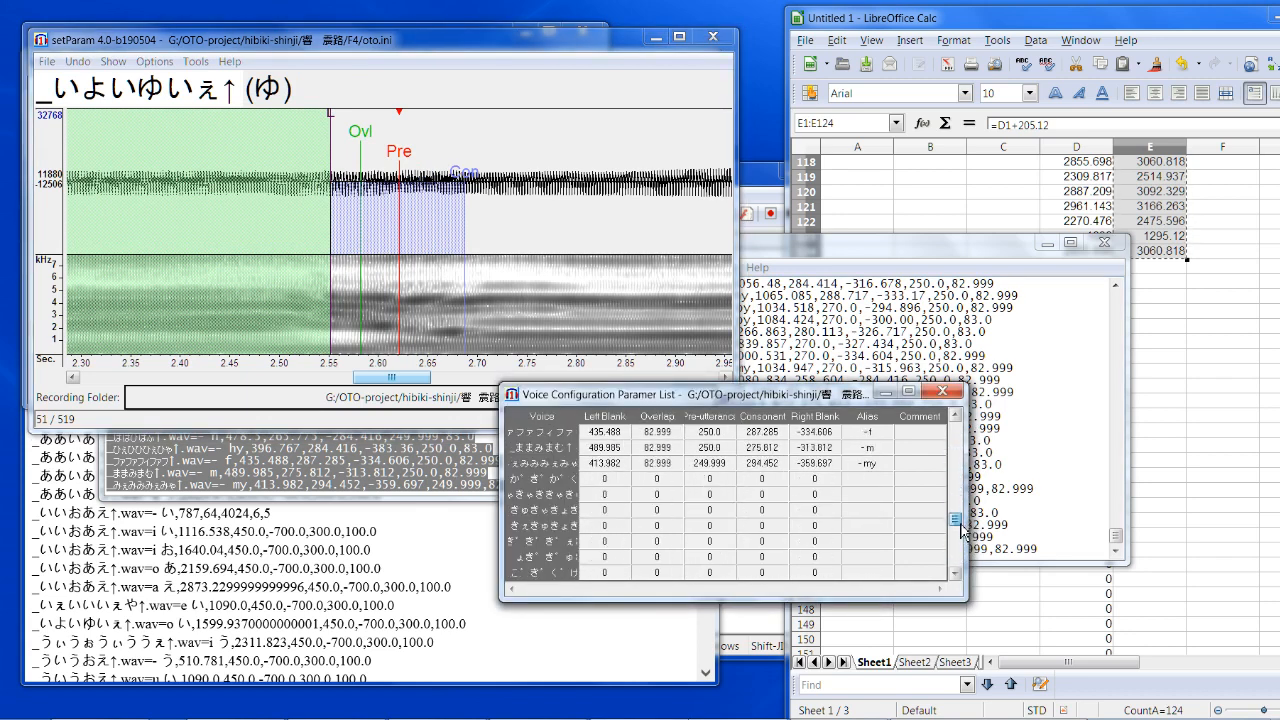
click(868, 478)
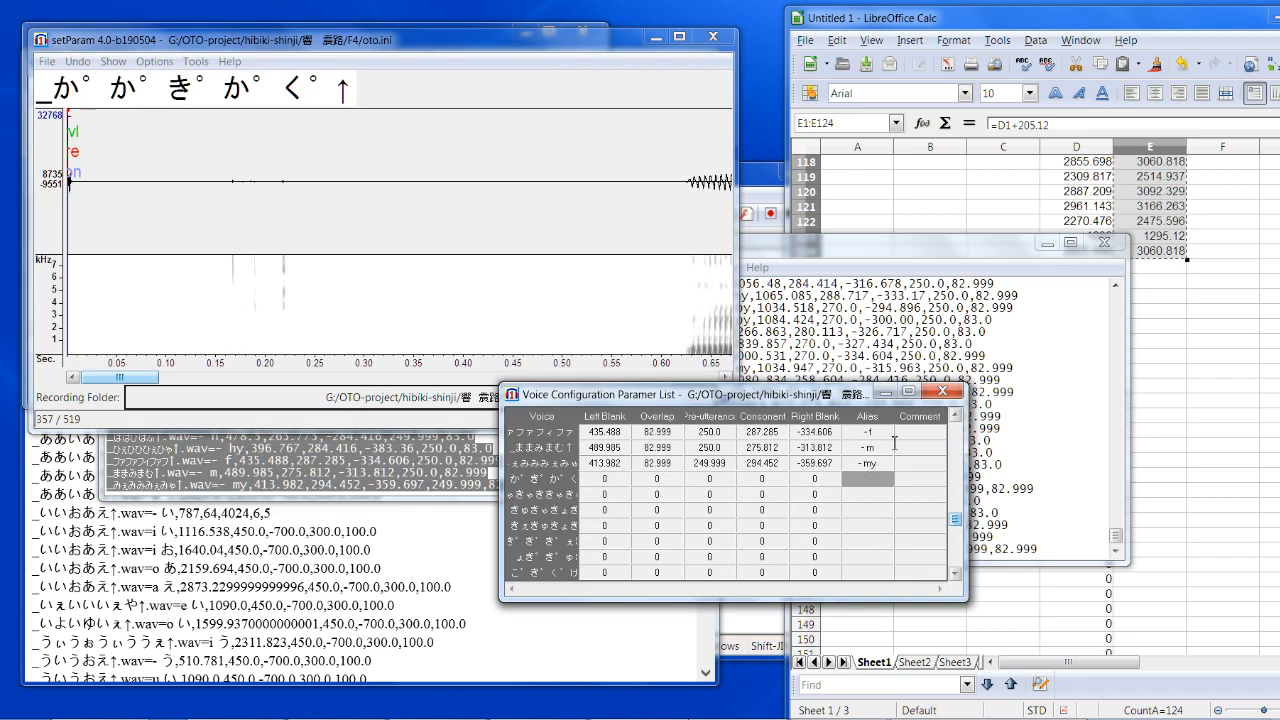
double_click(1165, 307)
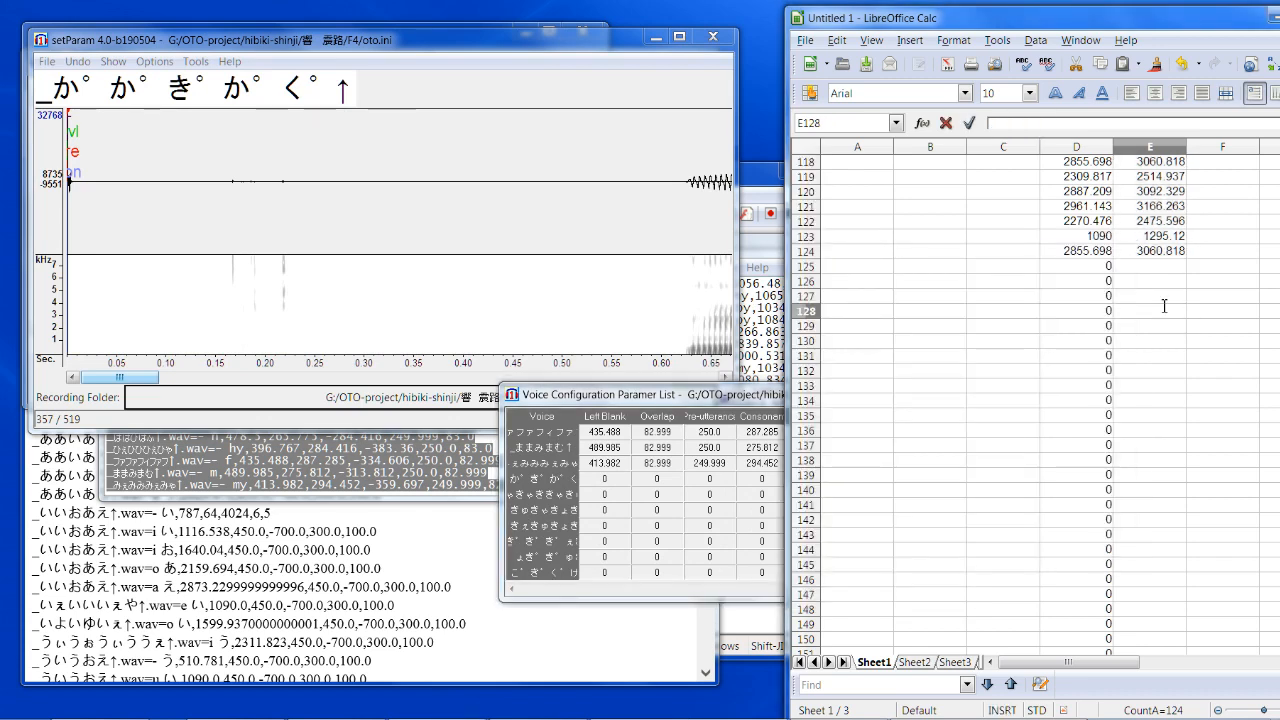
text(=519 - 357)
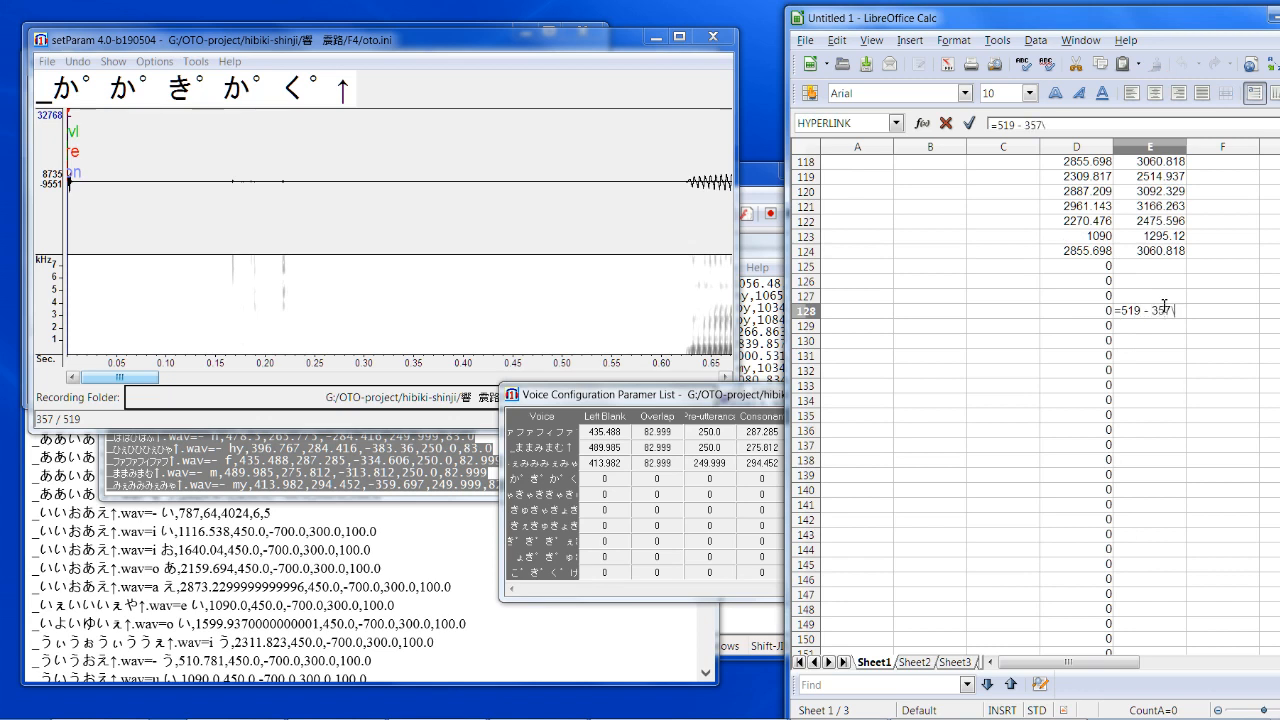
key(Return)
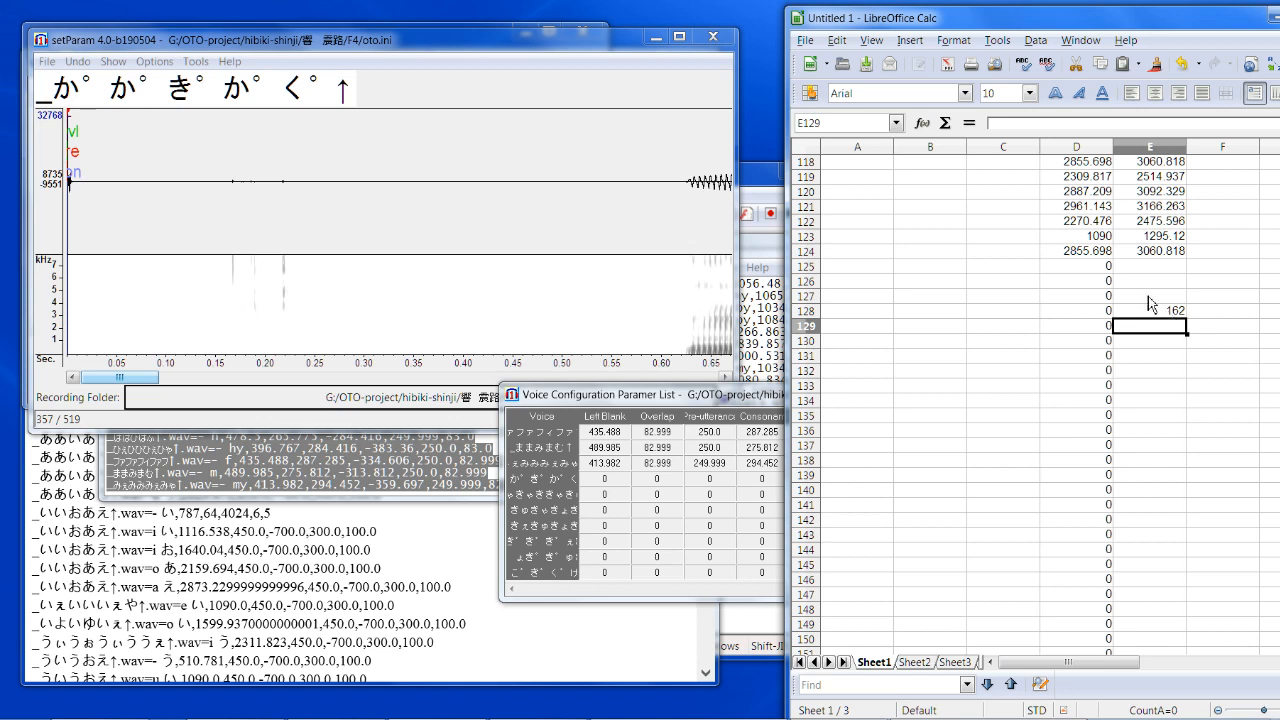
Step: Append ↑ to every alias using the renaming rule %a↑ for all wav files, and save the parameters
click(740, 394)
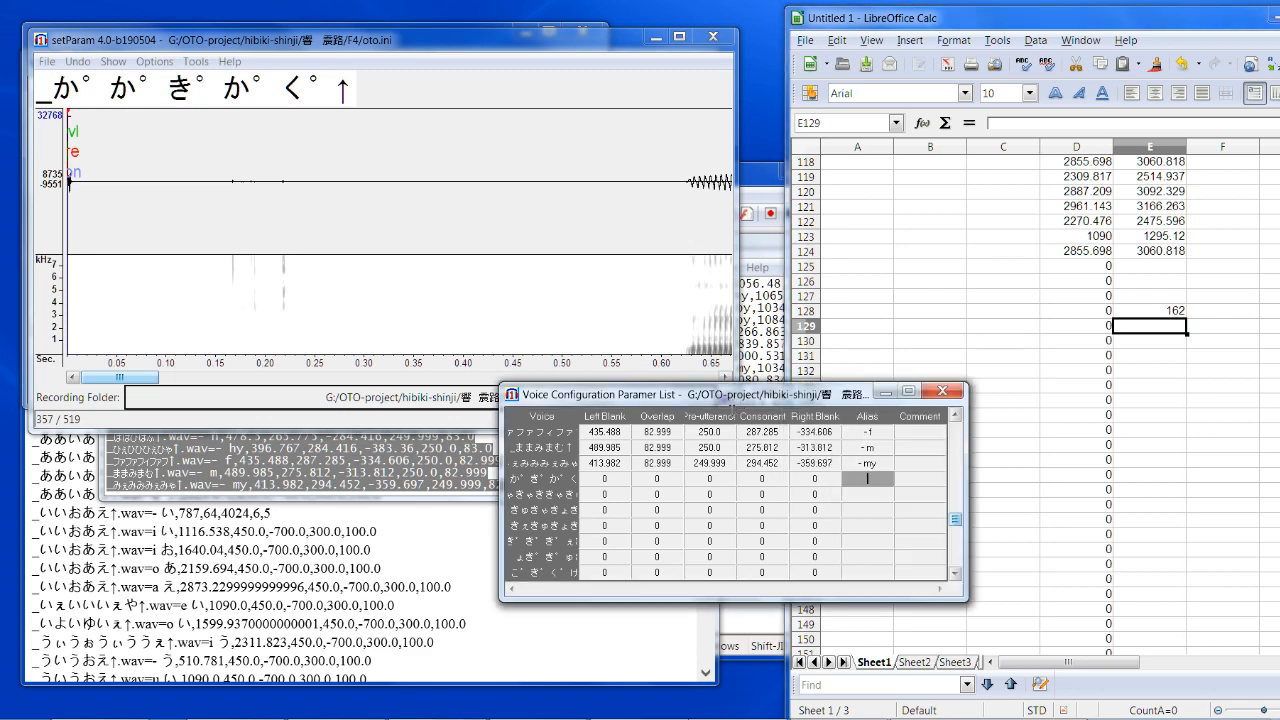
drag(958, 525, 955, 422)
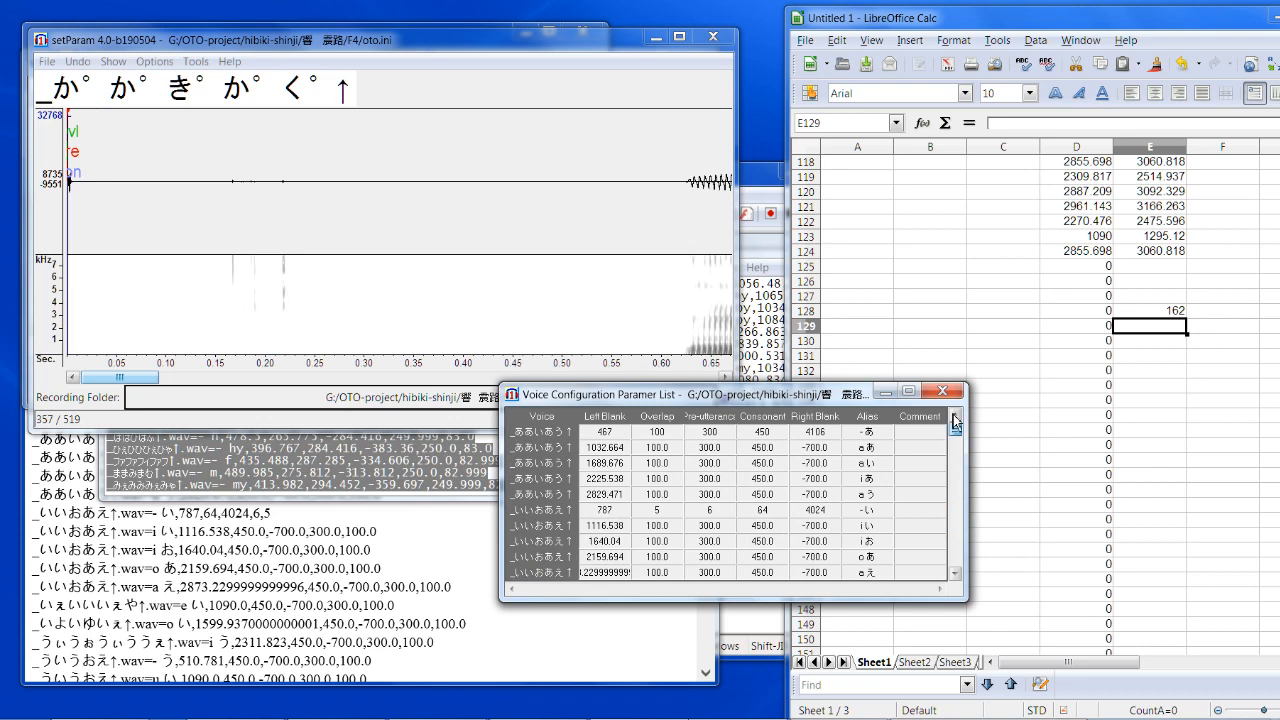
click(194, 62)
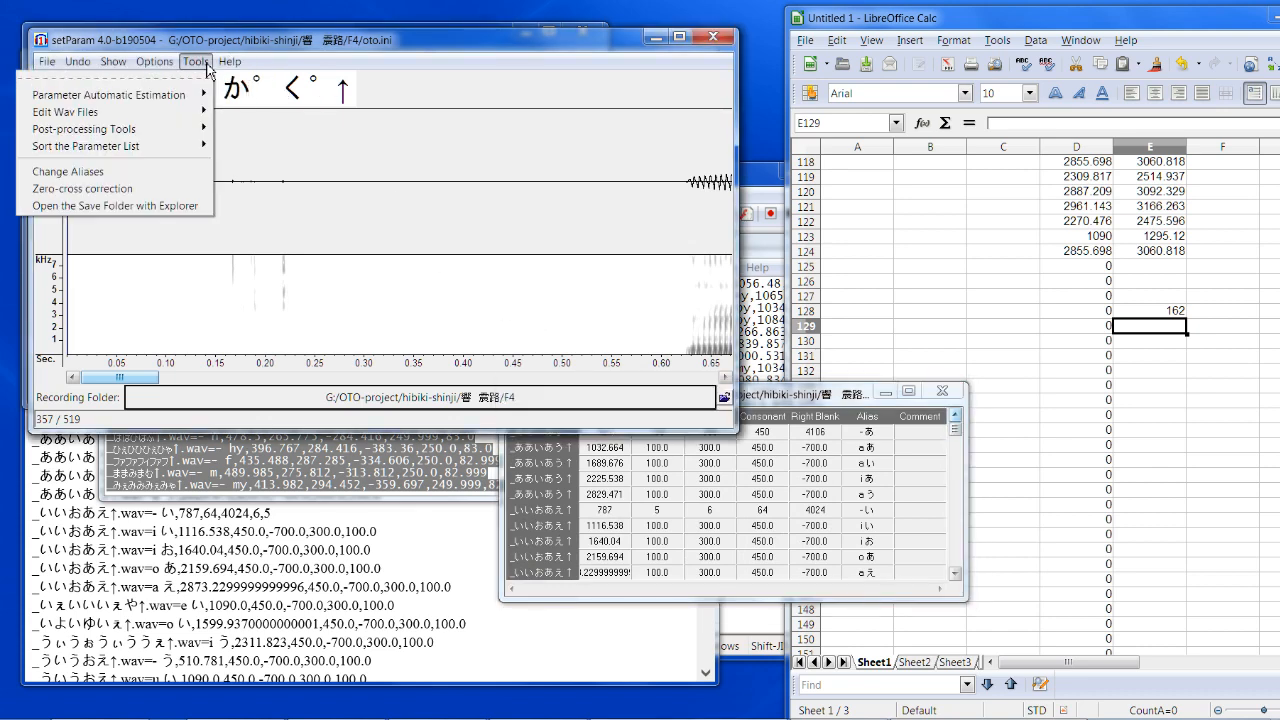
click(195, 172)
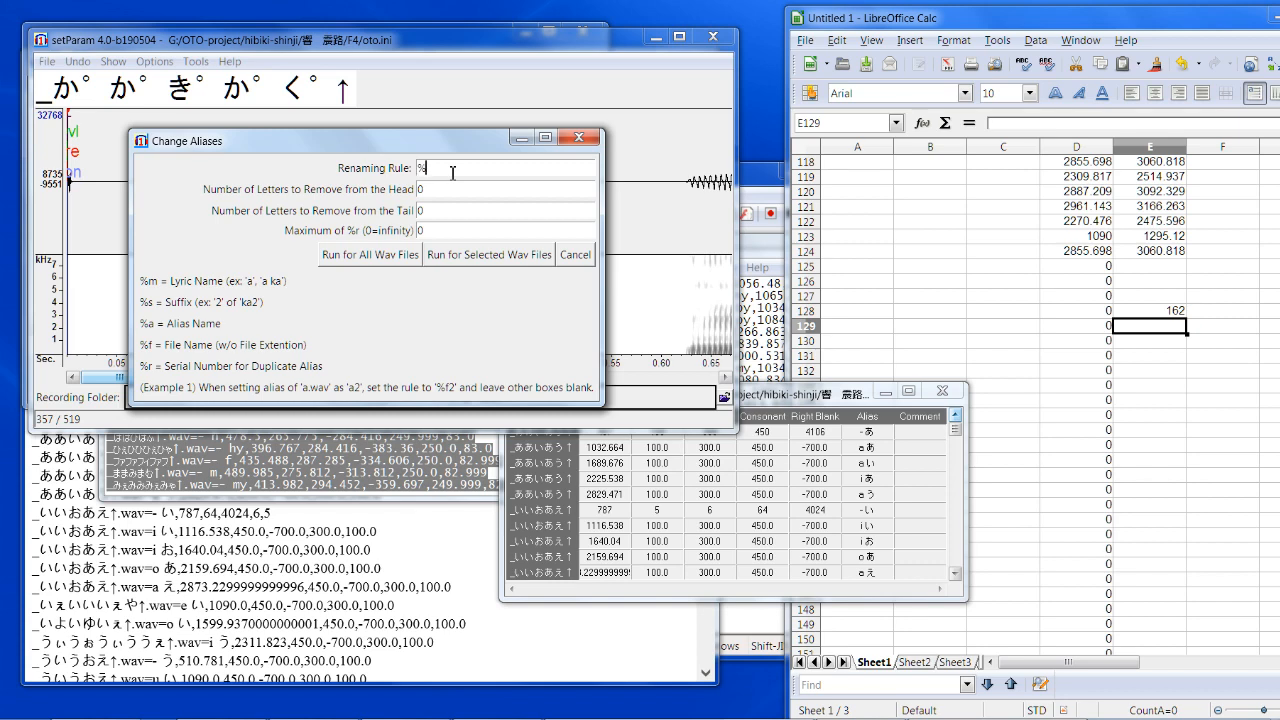
text(うえ)
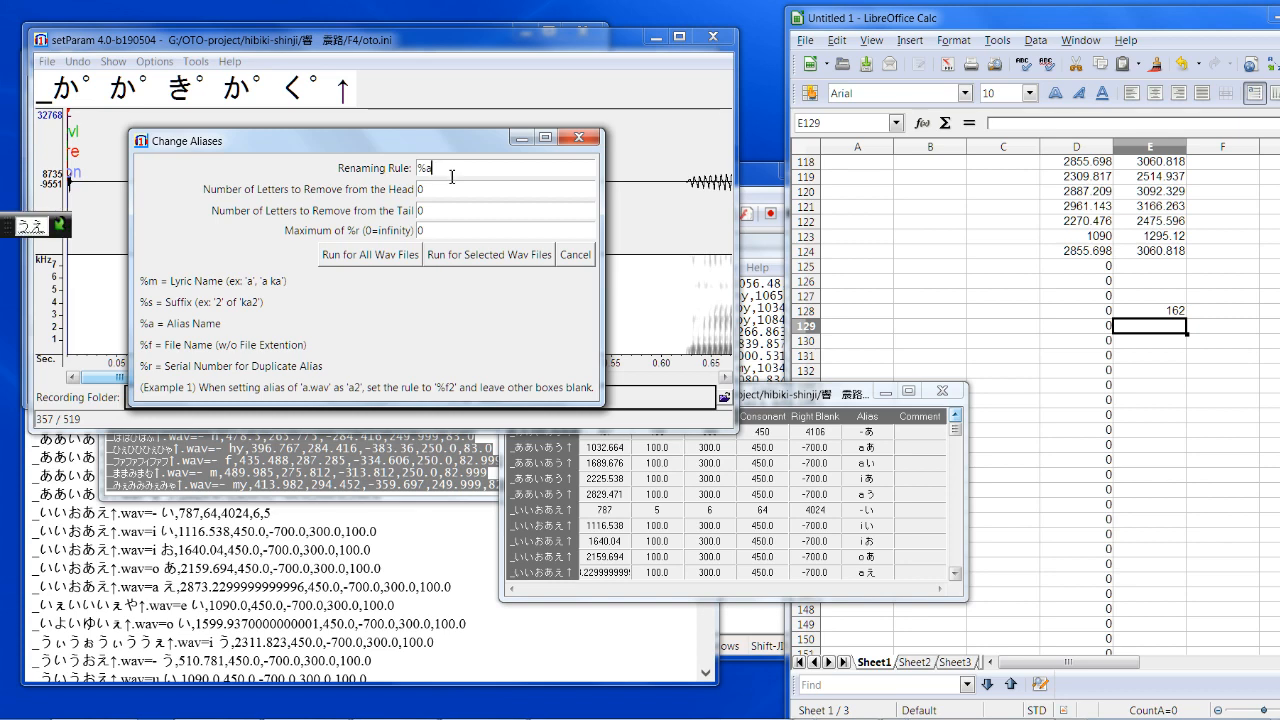
key(Escape)
text(1)
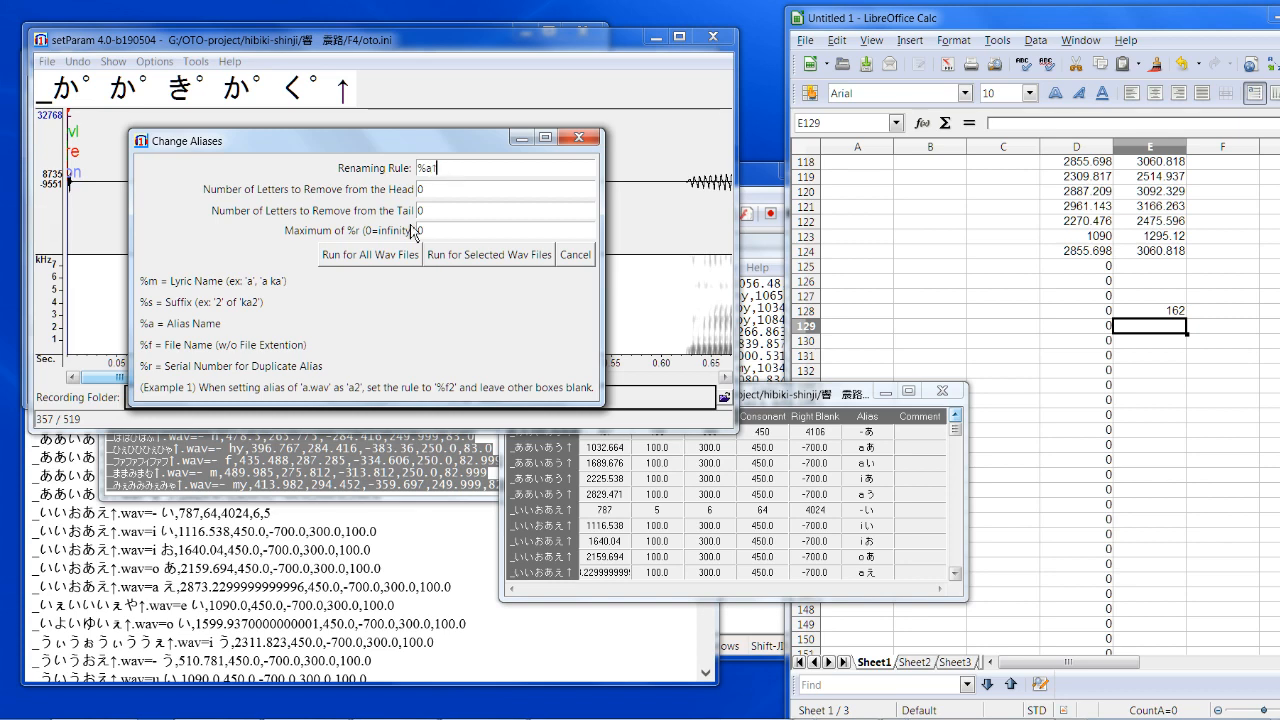
click(364, 256)
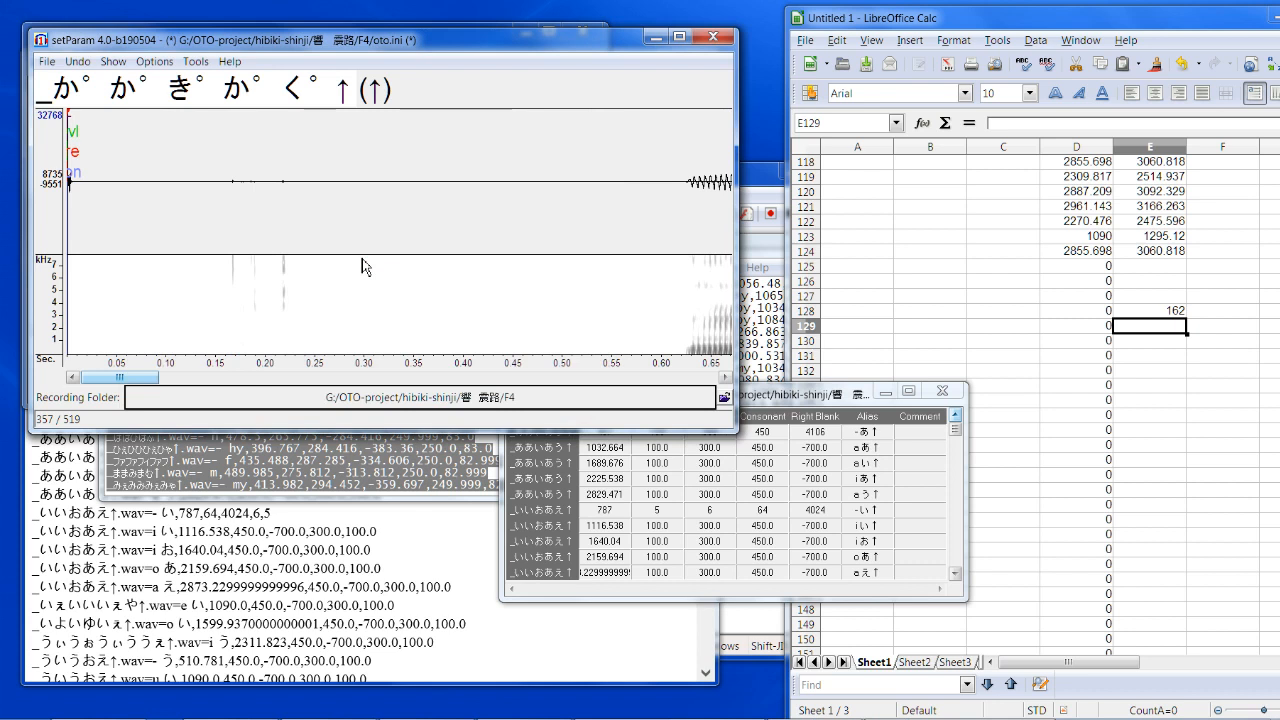
key(ctrl+s)
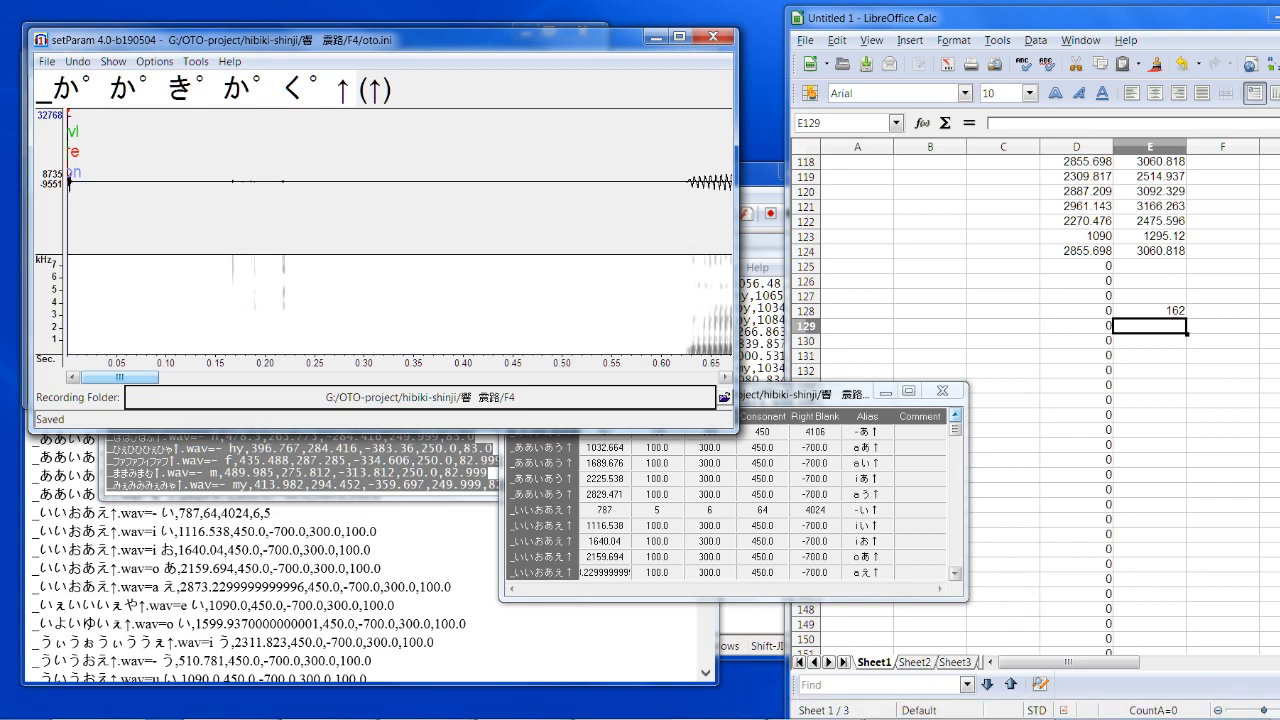
click(530, 708)
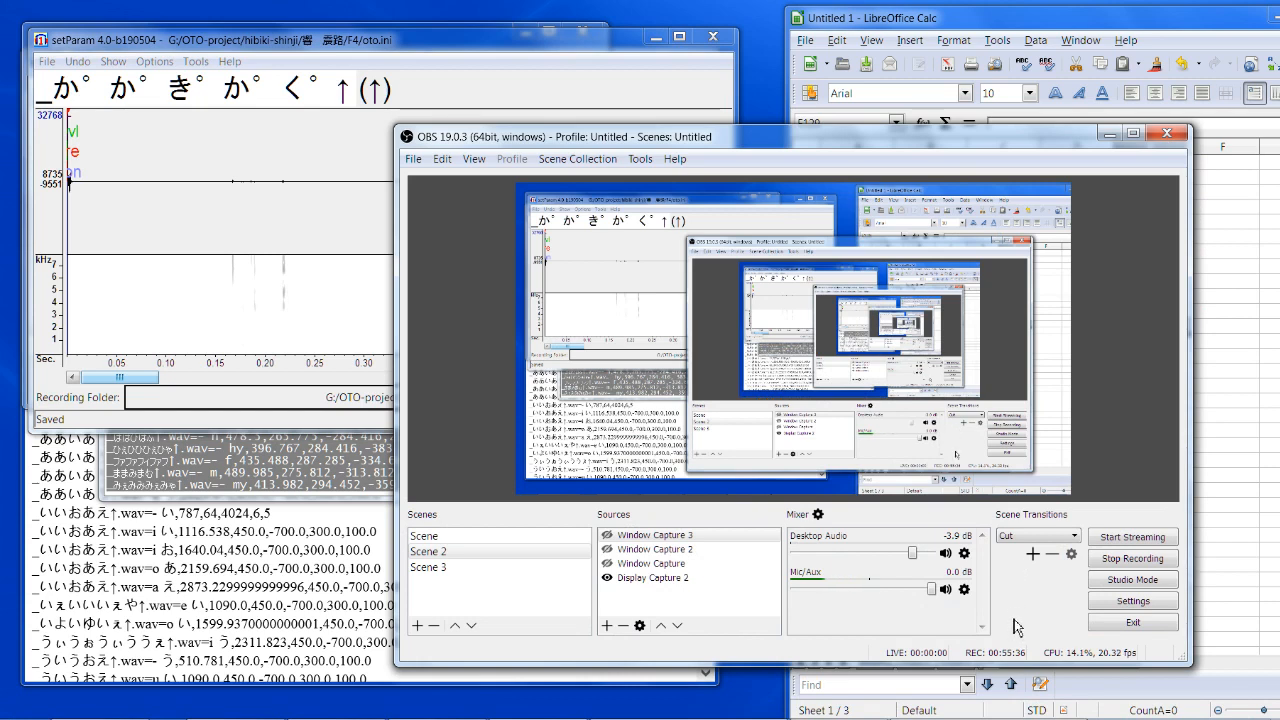
click(607, 578)
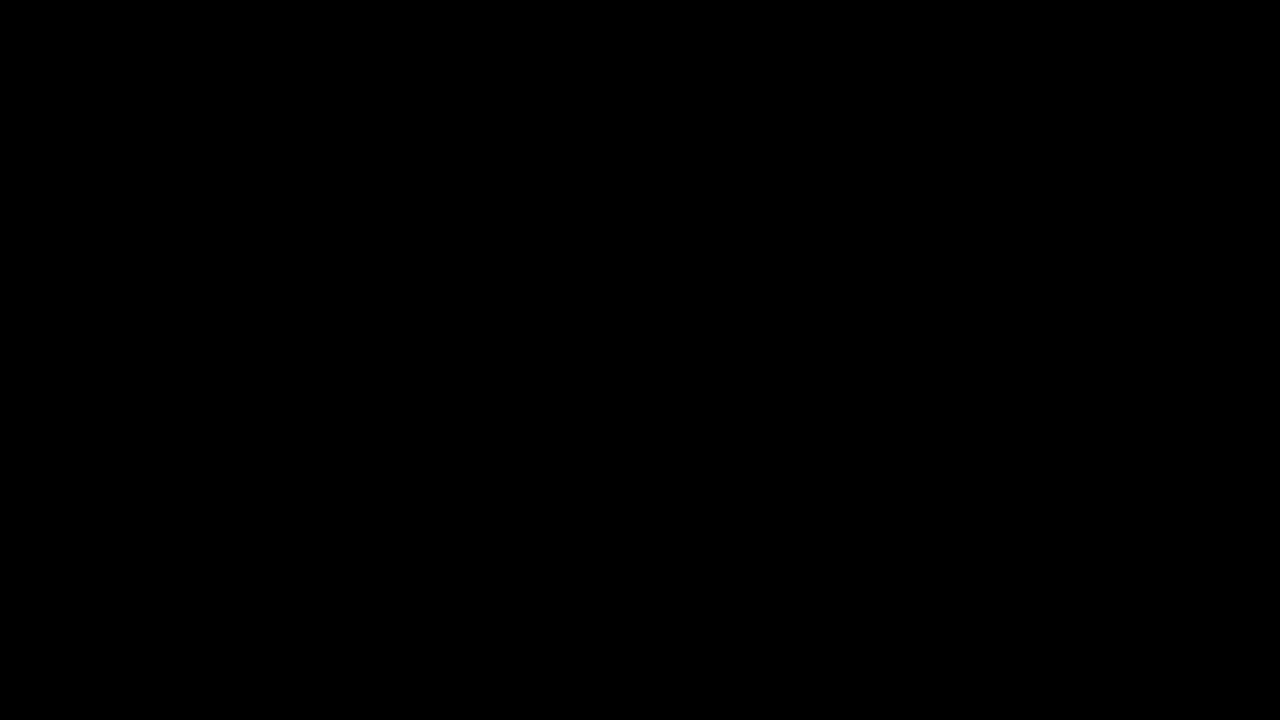
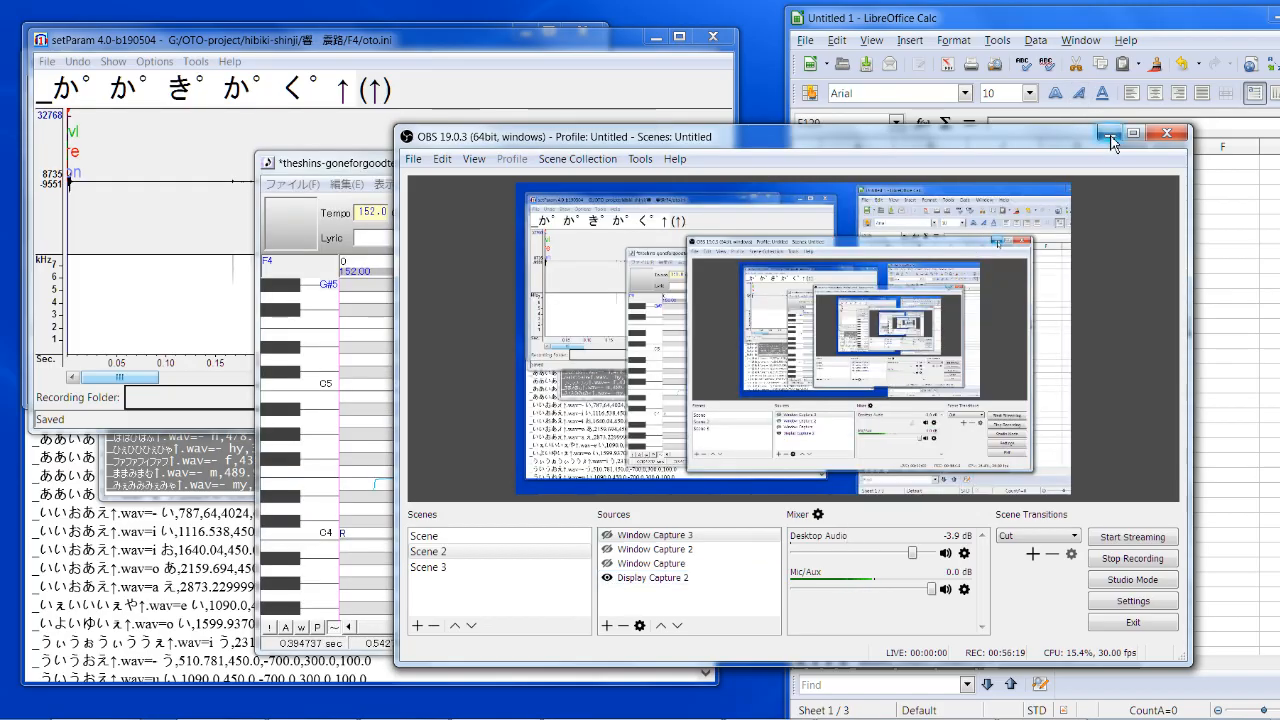
click(1108, 134)
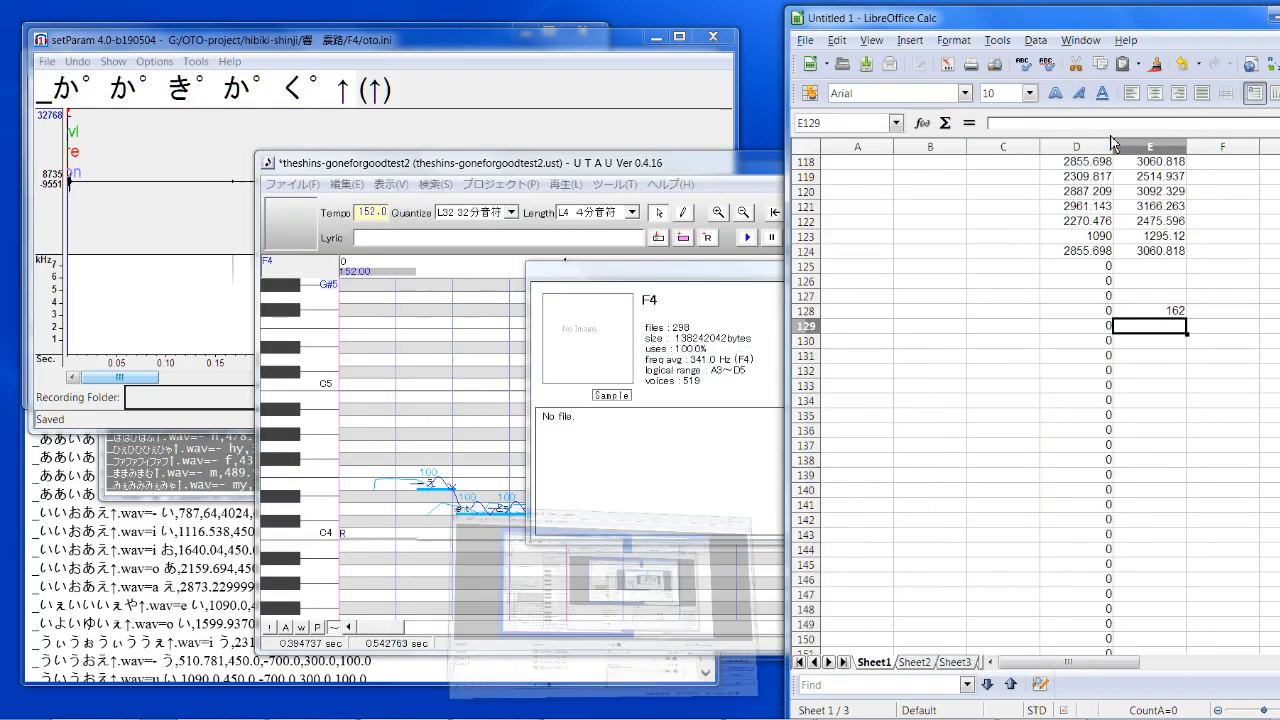
Step: Calculate =298 - 162 in Calc cell E129
double_click(1165, 331)
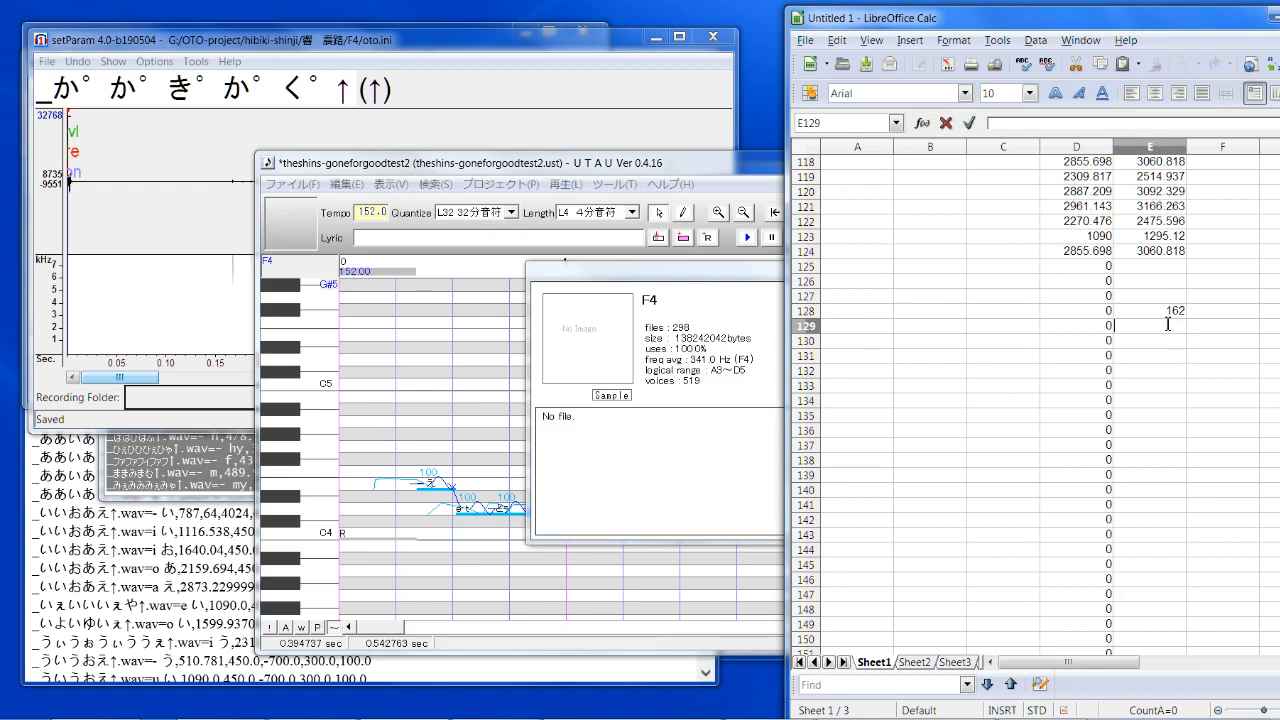
text(=298 - 162)
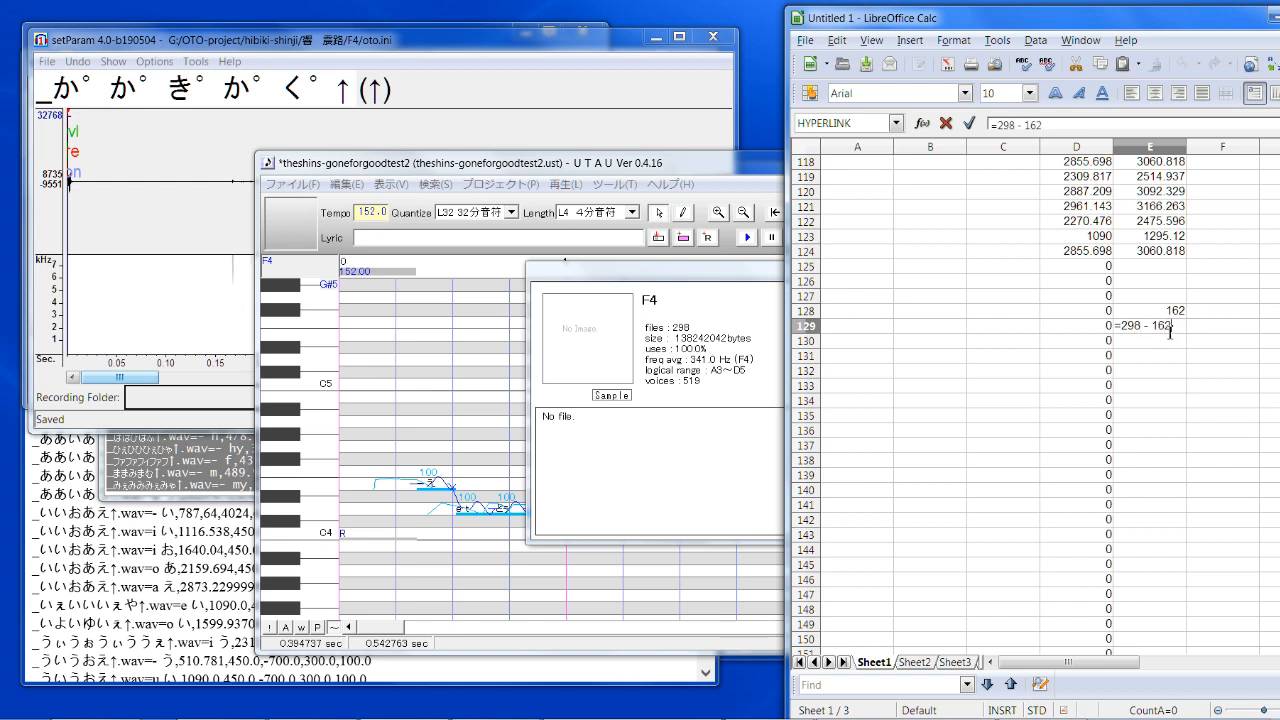
key(Return)
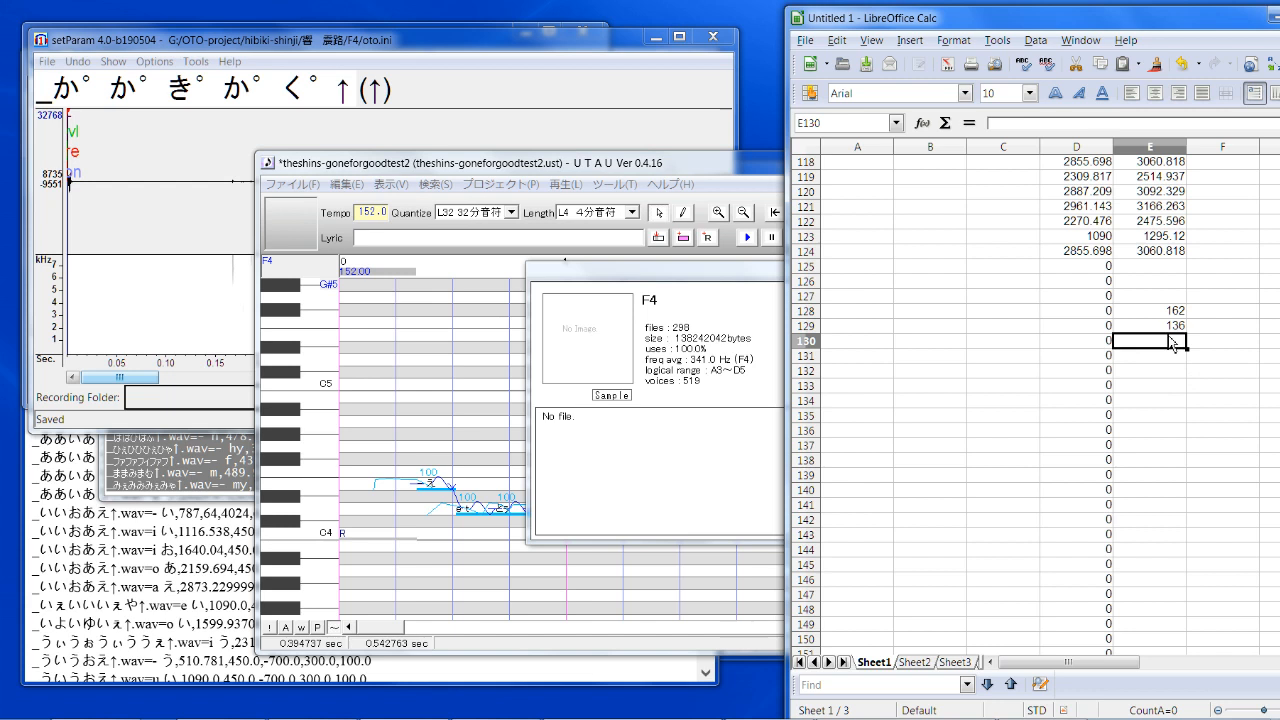
Step: Switch to UTAU, clear the preutterance and overlap values of all notes, and crossfade their envelopes
click(732, 381)
click(826, 272)
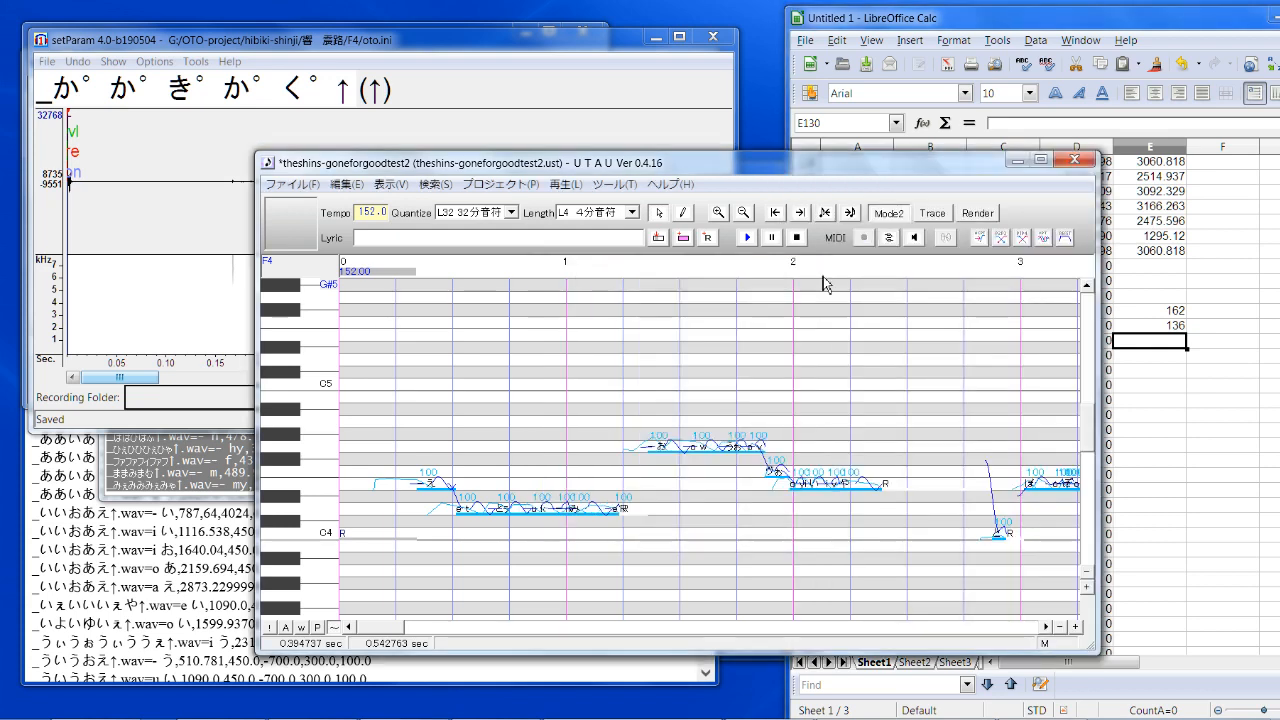
scroll(762, 358, down, 1)
key(ctrl+a)
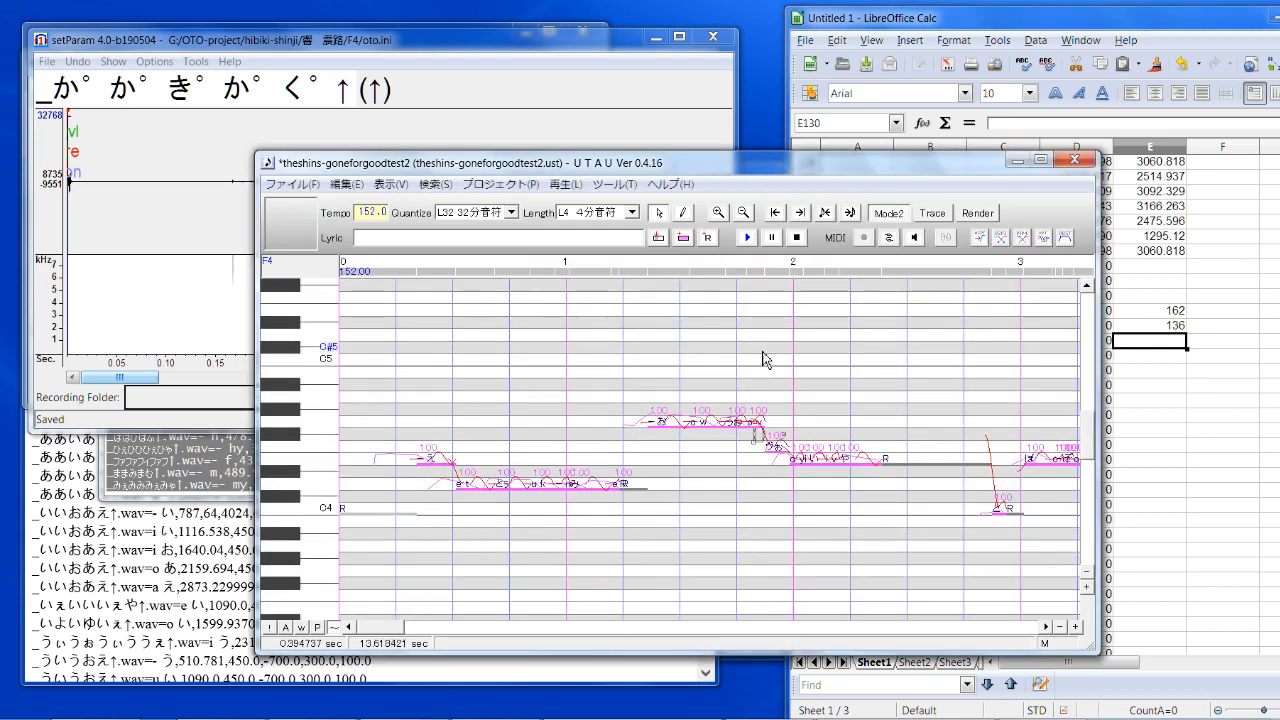
right_click(800, 466)
click(875, 628)
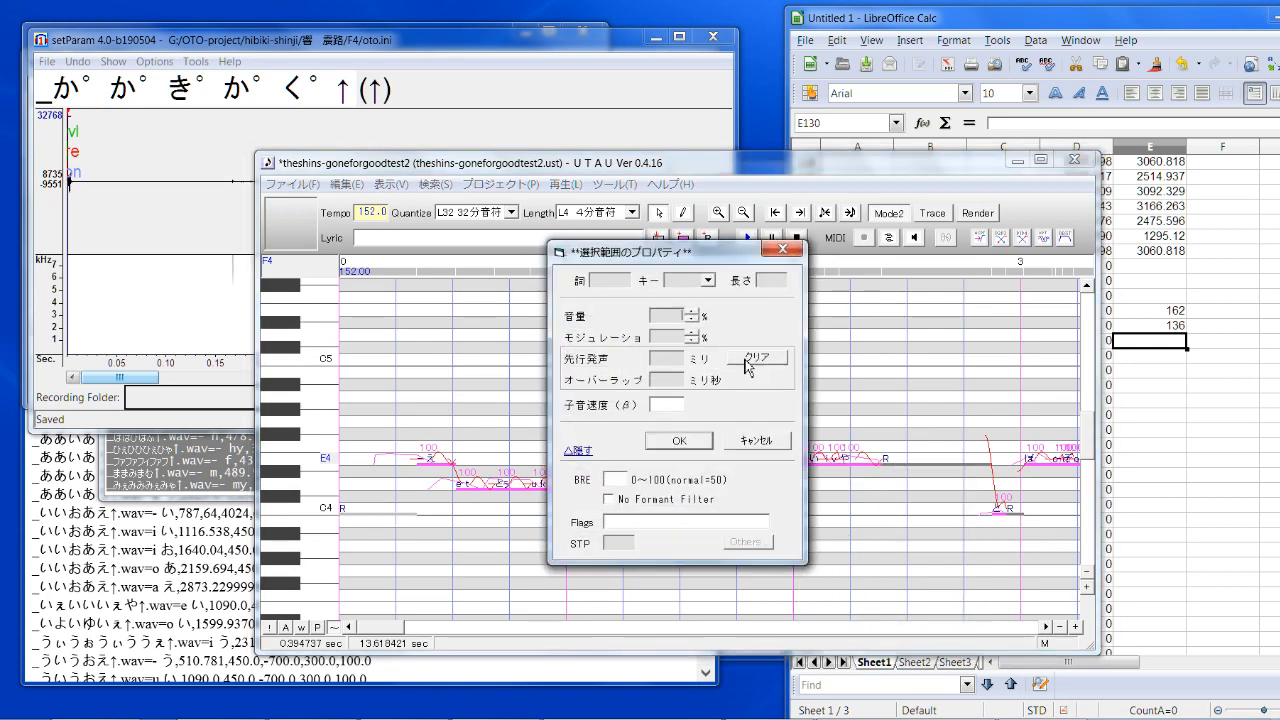
click(672, 448)
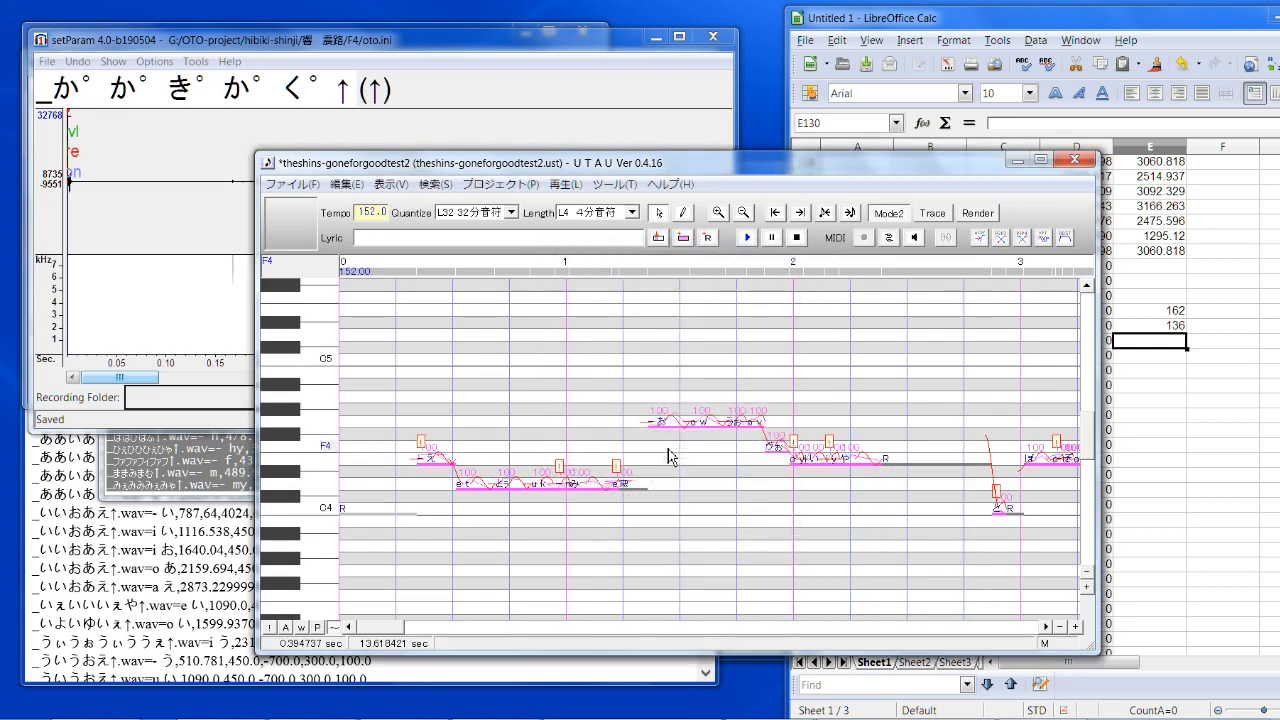
click(982, 237)
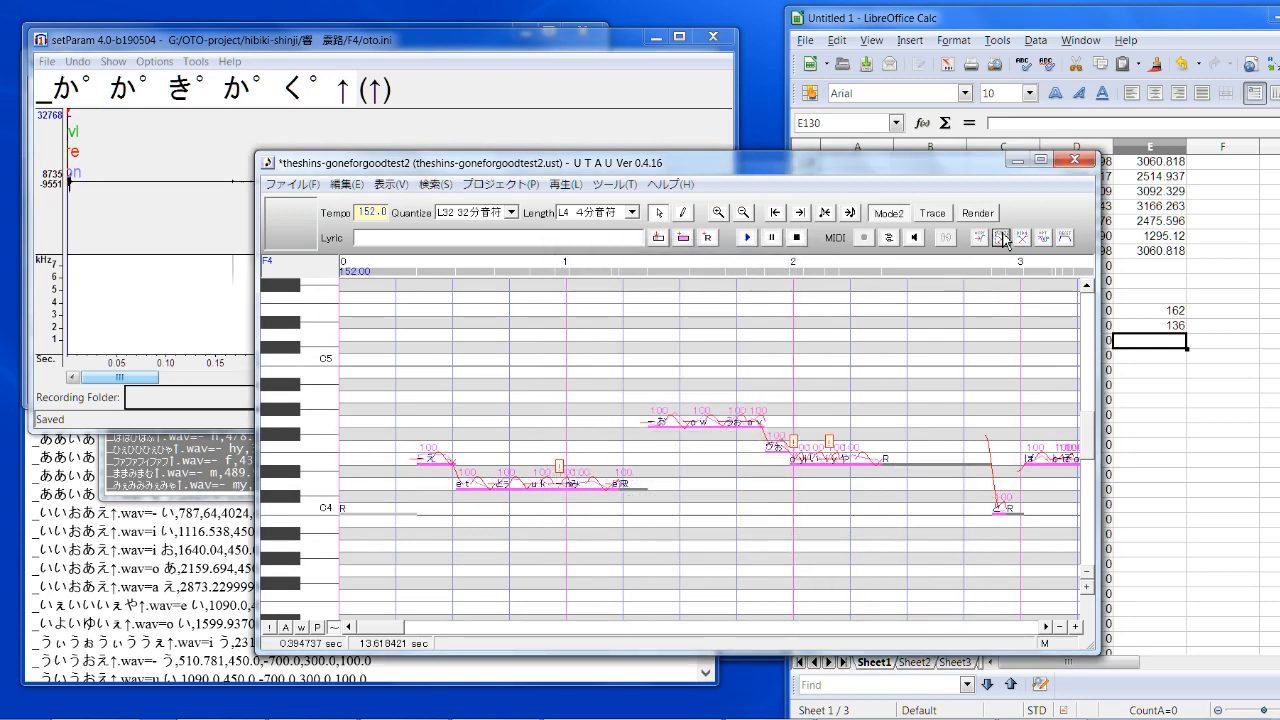
Step: Edit the envelope of the flagged D4 note at measure 1, placing point p3 at 49 with v3 at 46
click(560, 537)
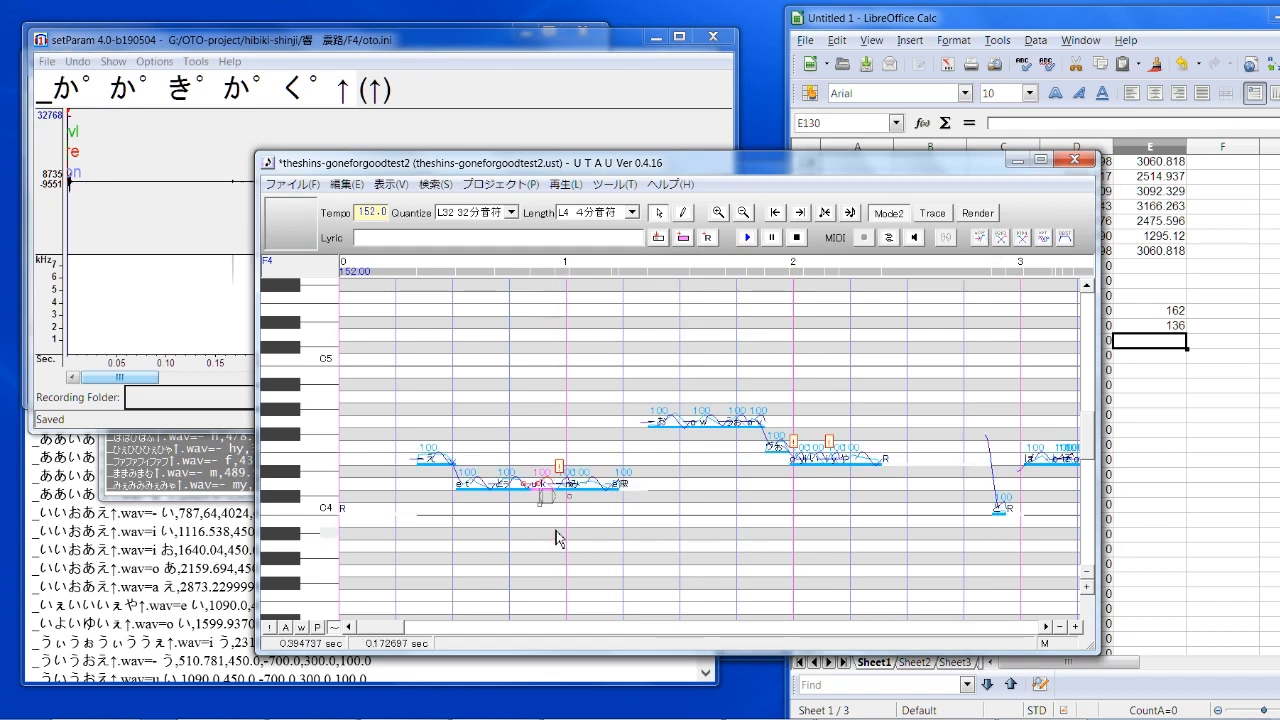
click(565, 487)
right_click(565, 487)
click(645, 628)
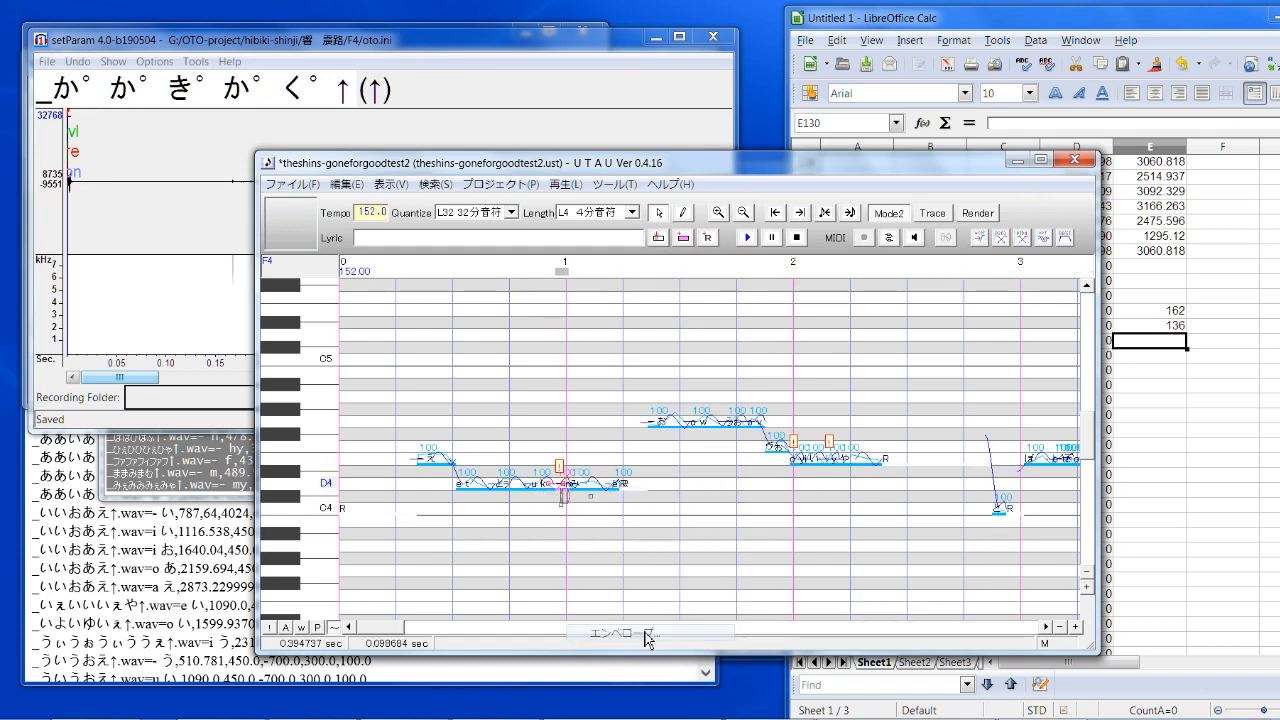
drag(653, 448, 677, 445)
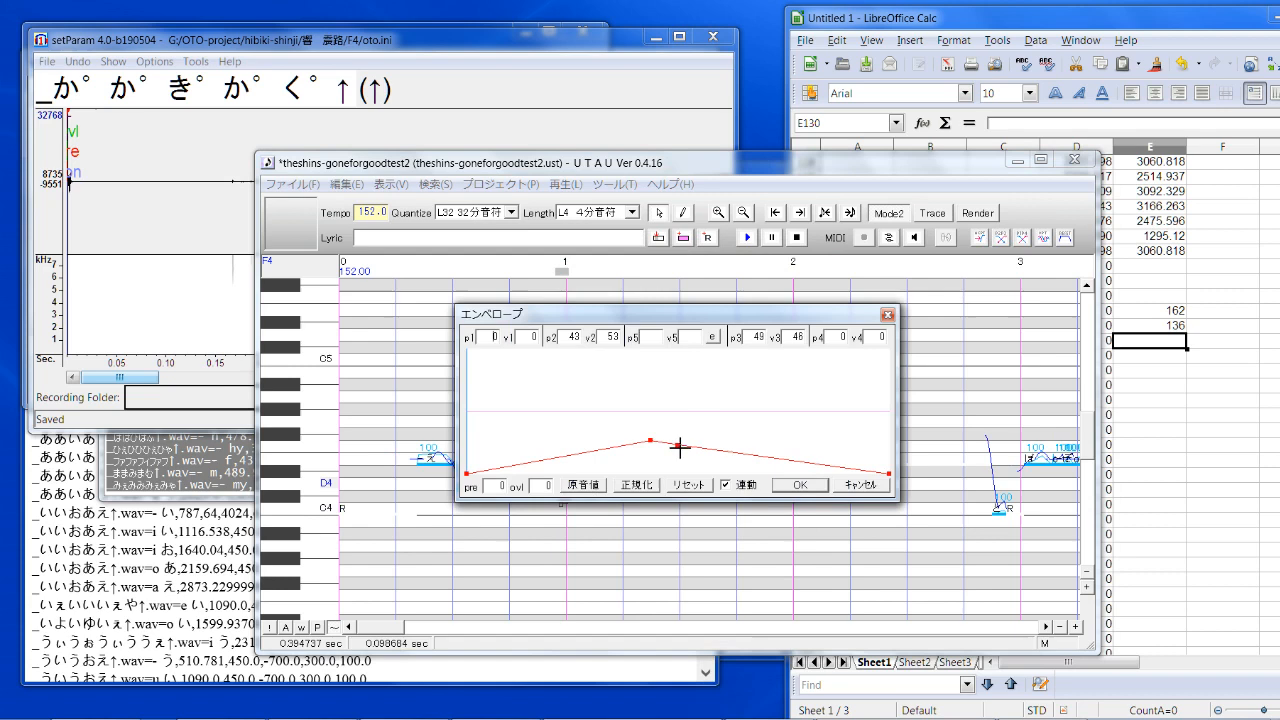
click(800, 484)
Step: Add the ↑ suffix to the lyrics of all notes with SurffixBroker
click(836, 461)
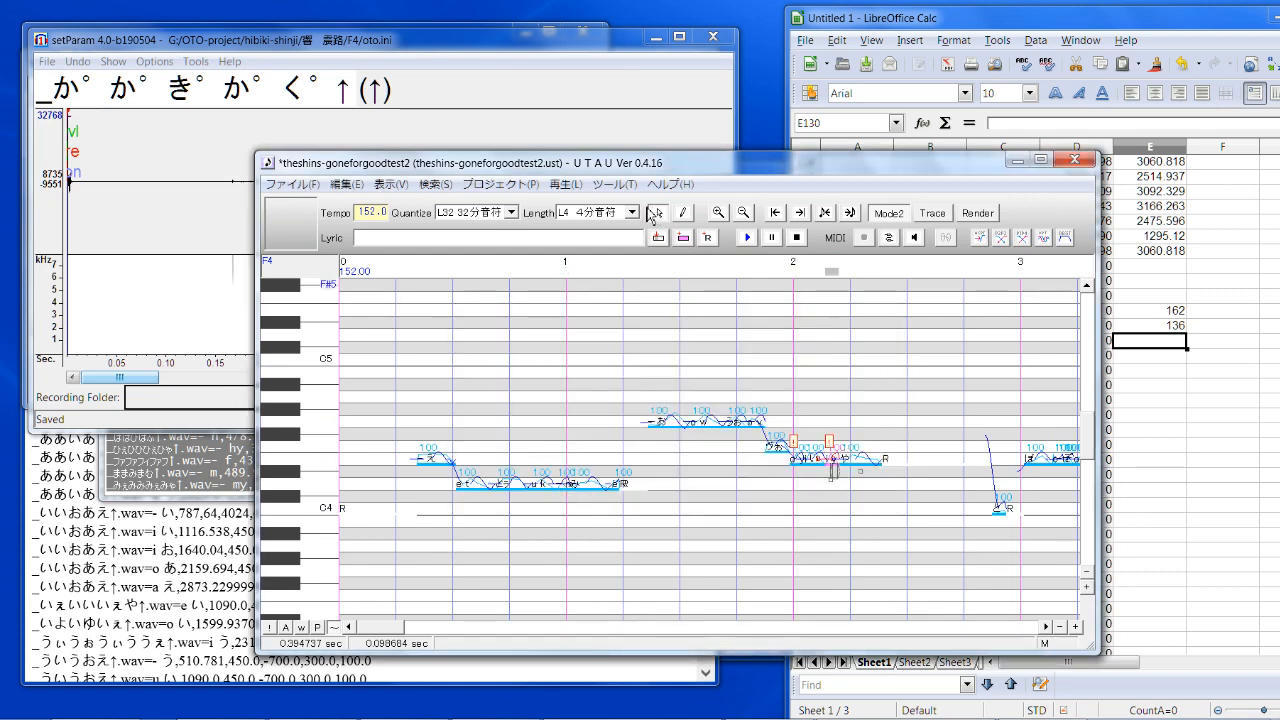
click(620, 186)
click(688, 519)
key(ctrl+a)
click(614, 184)
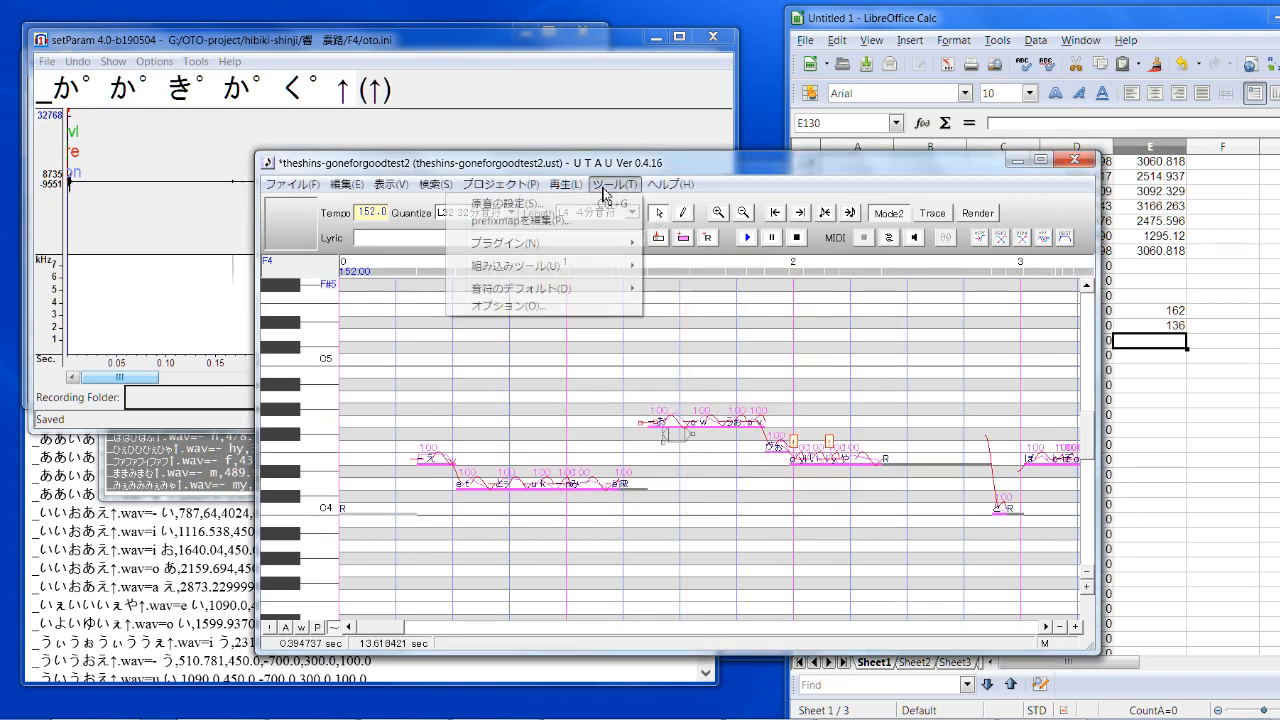
mouse_move(603, 250)
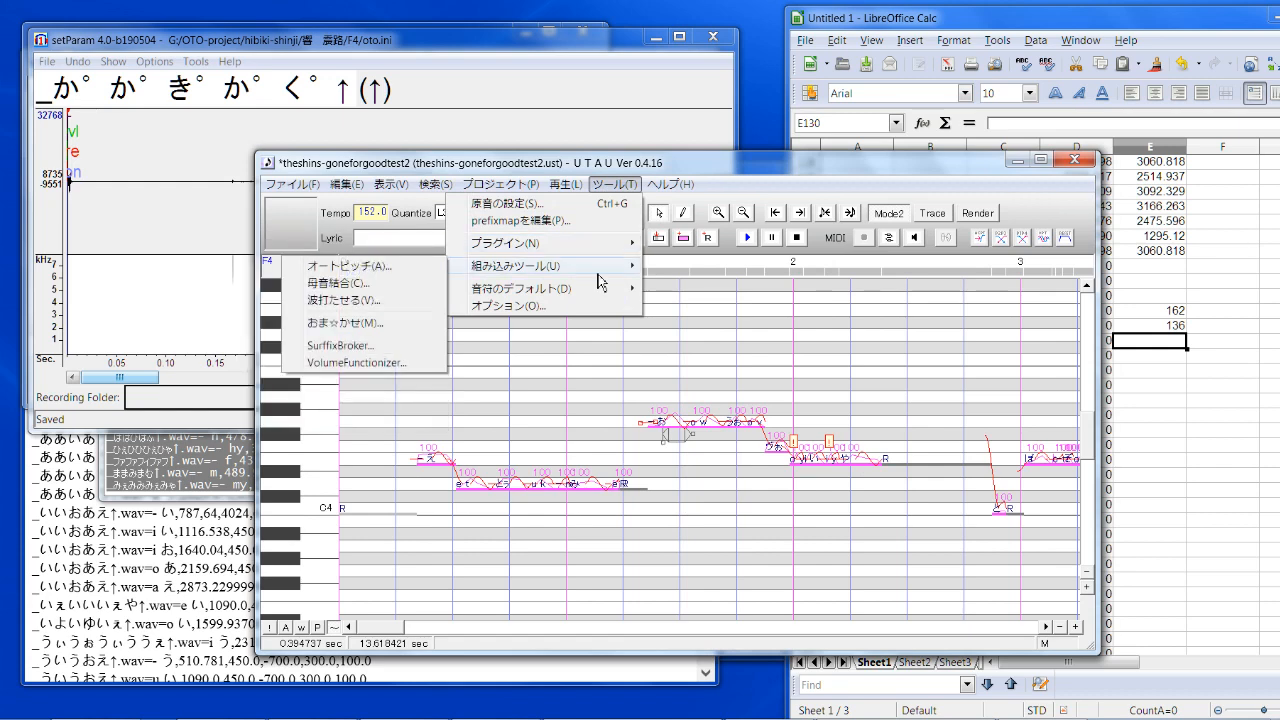
click(389, 346)
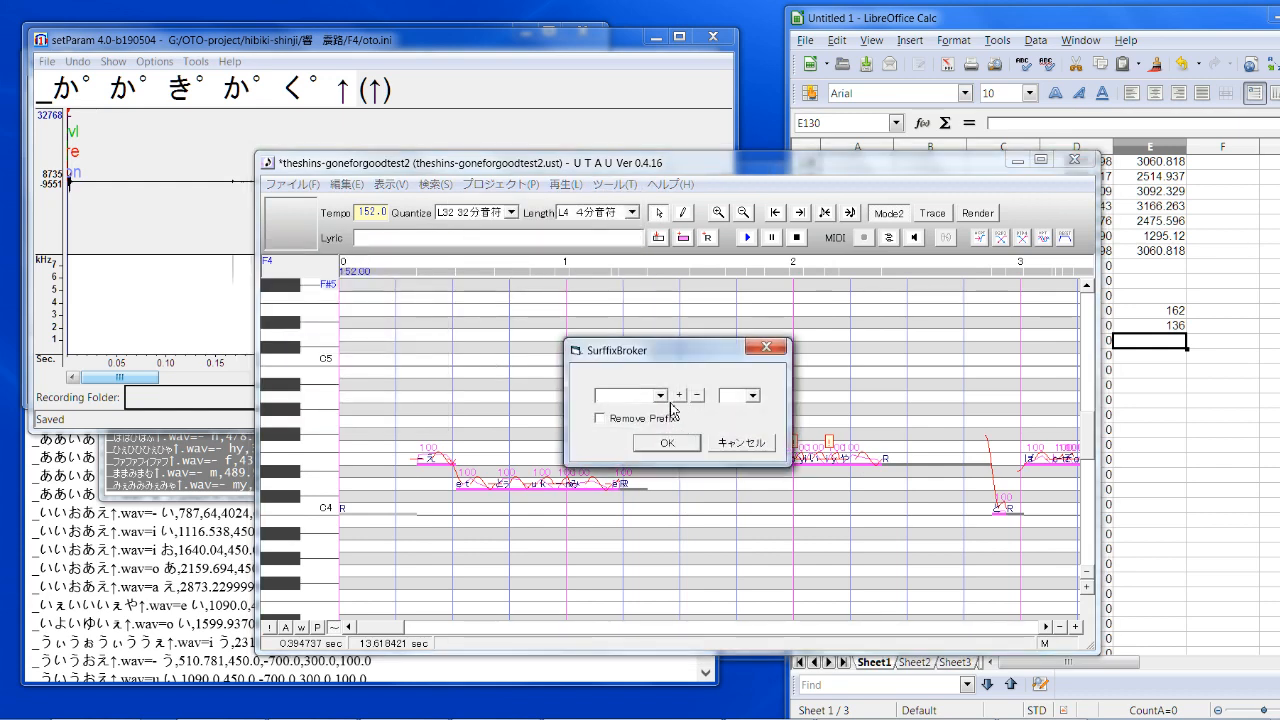
click(658, 396)
scroll(650, 417, down, 3)
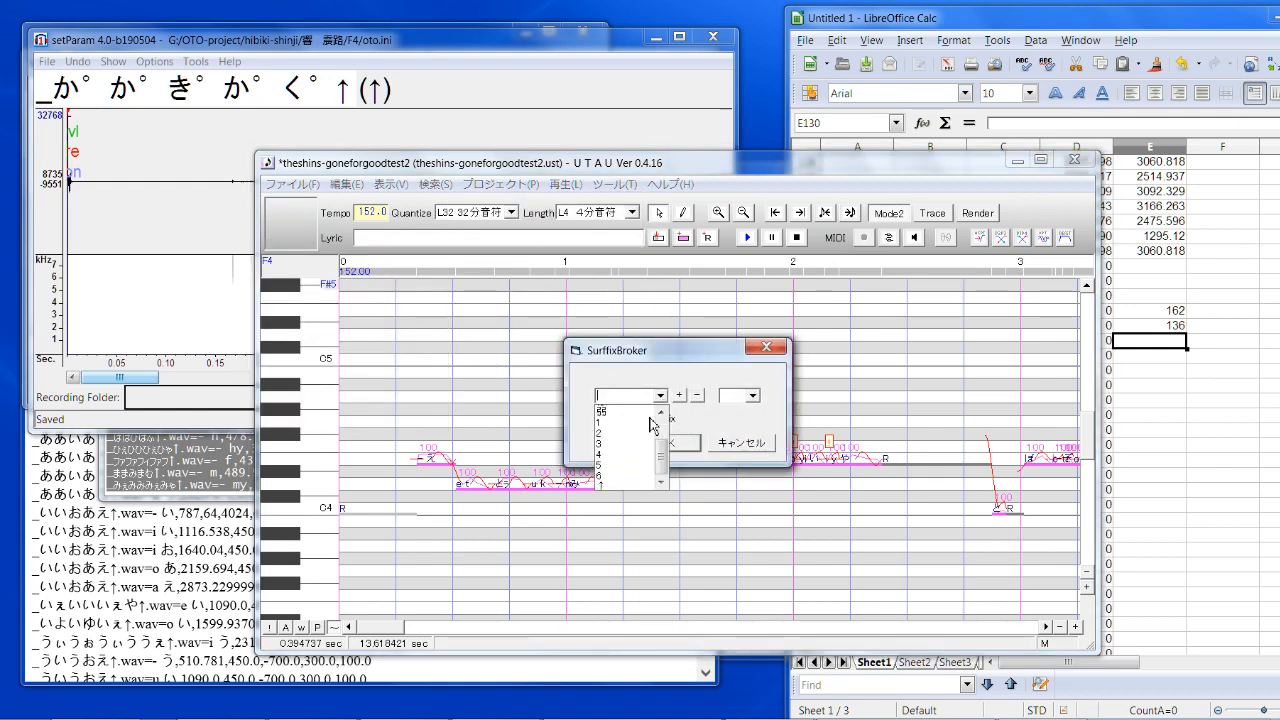
click(626, 476)
click(667, 444)
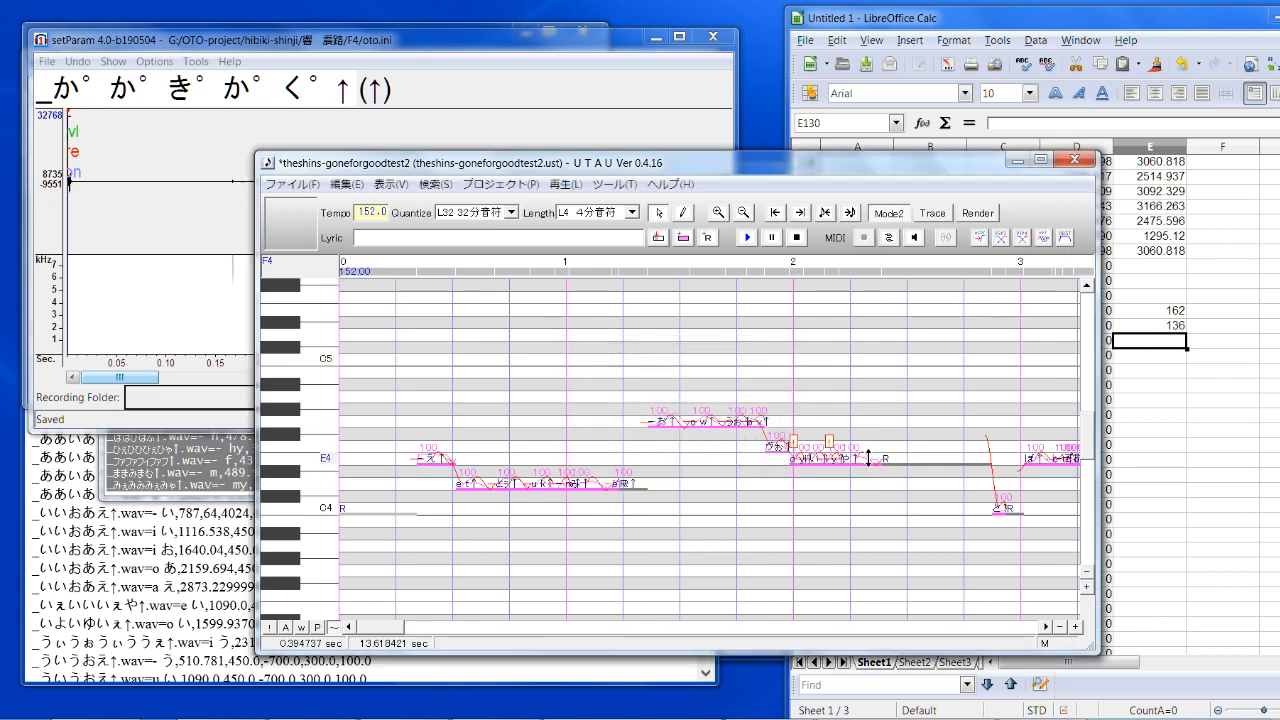
Step: Clear the preutterance and overlap values of all the suffixed notes again in the selection properties
right_click(866, 452)
click(952, 618)
click(750, 363)
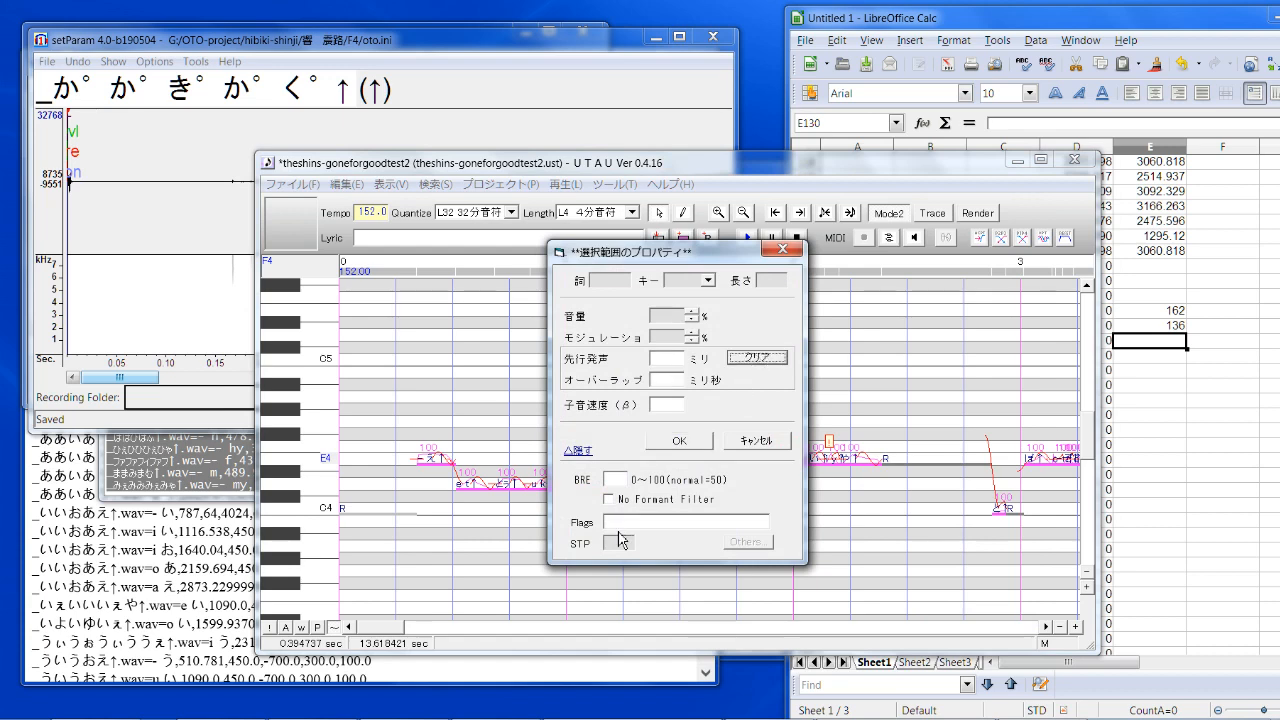
click(631, 541)
click(670, 441)
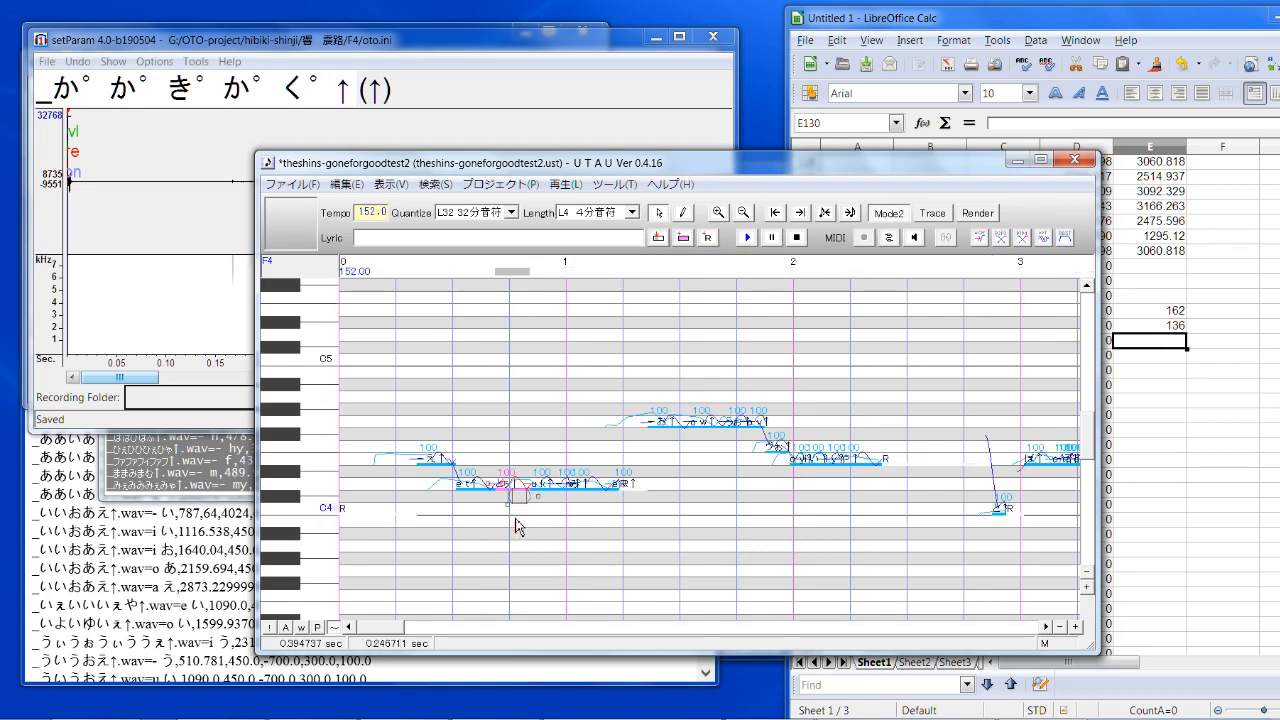
Step: Try to play the selected D4 note before measure 1, and reopen and apply its envelope
click(747, 240)
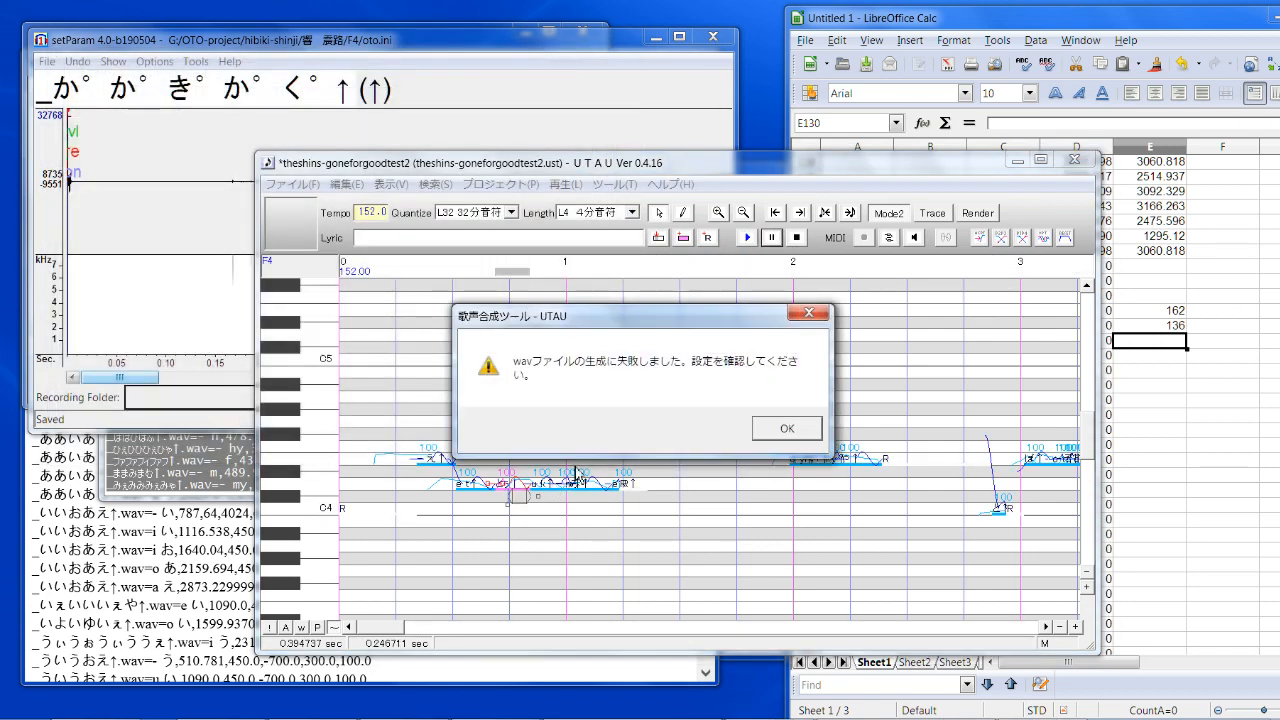
click(786, 428)
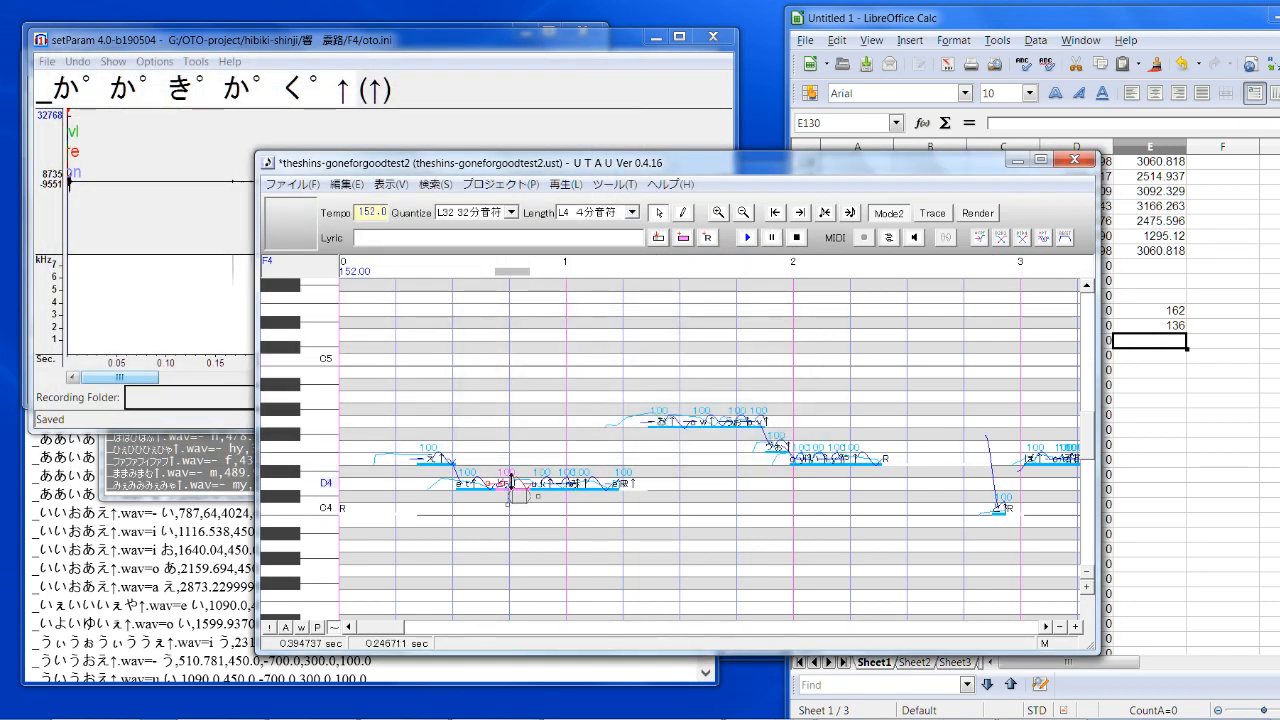
right_click(509, 480)
click(622, 625)
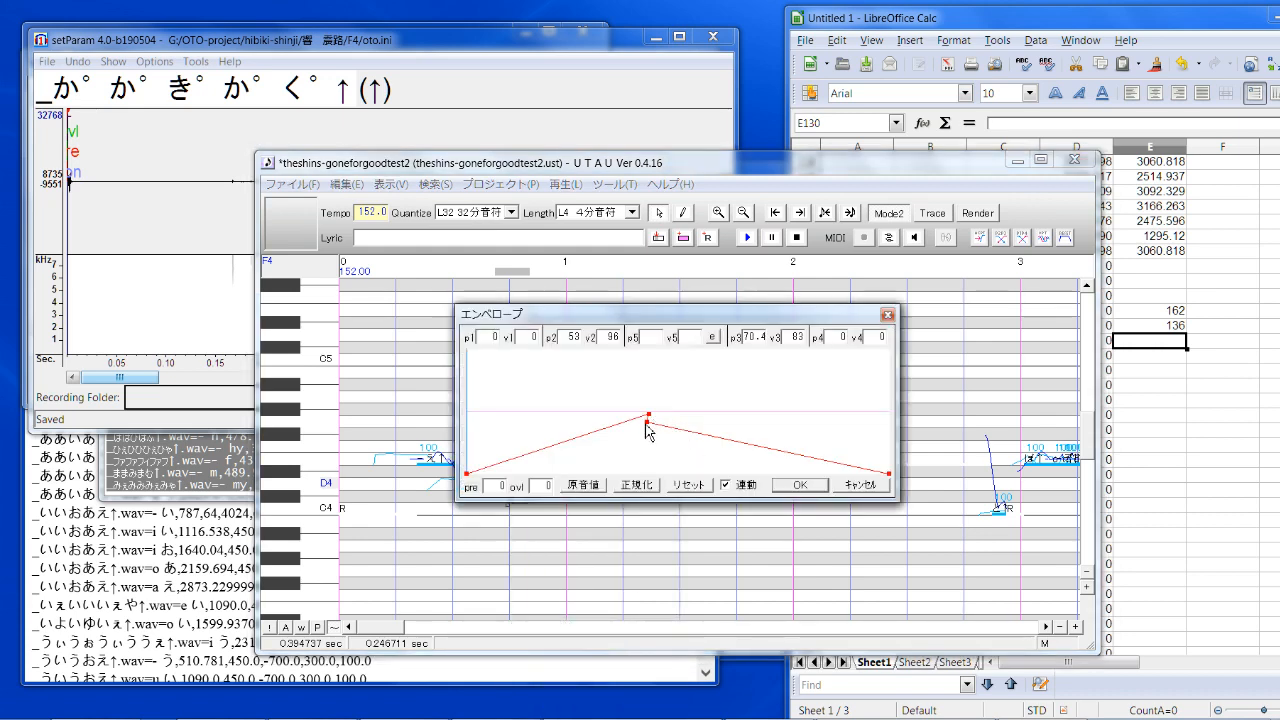
click(795, 485)
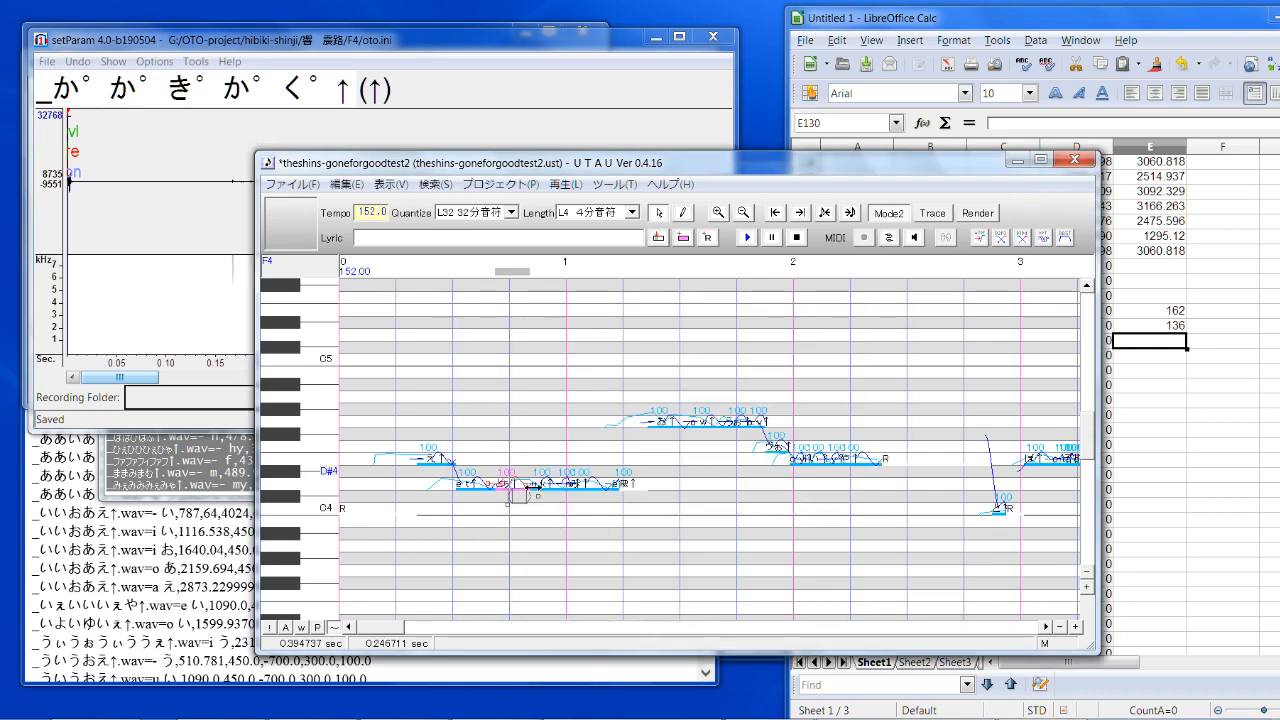
Step: Clear the preutterance and overlap values of the とぅ↑ note before measure 1 in its properties
right_click(509, 495)
click(604, 697)
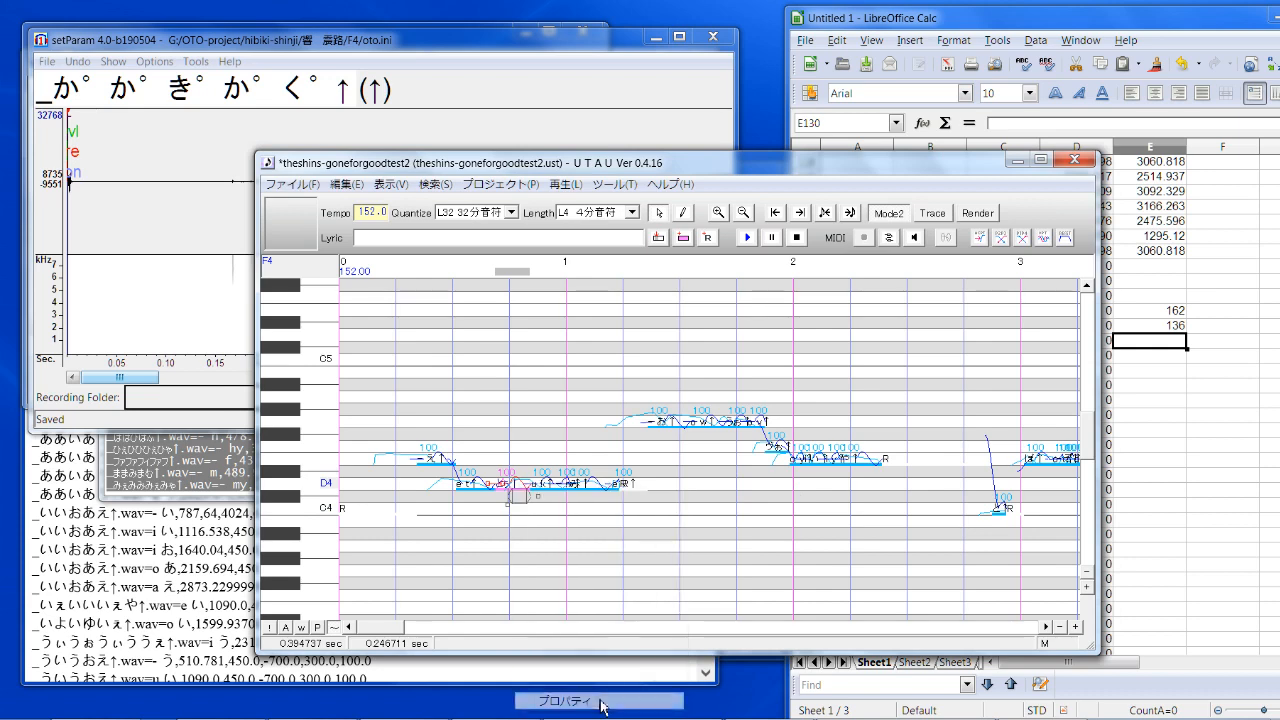
click(760, 379)
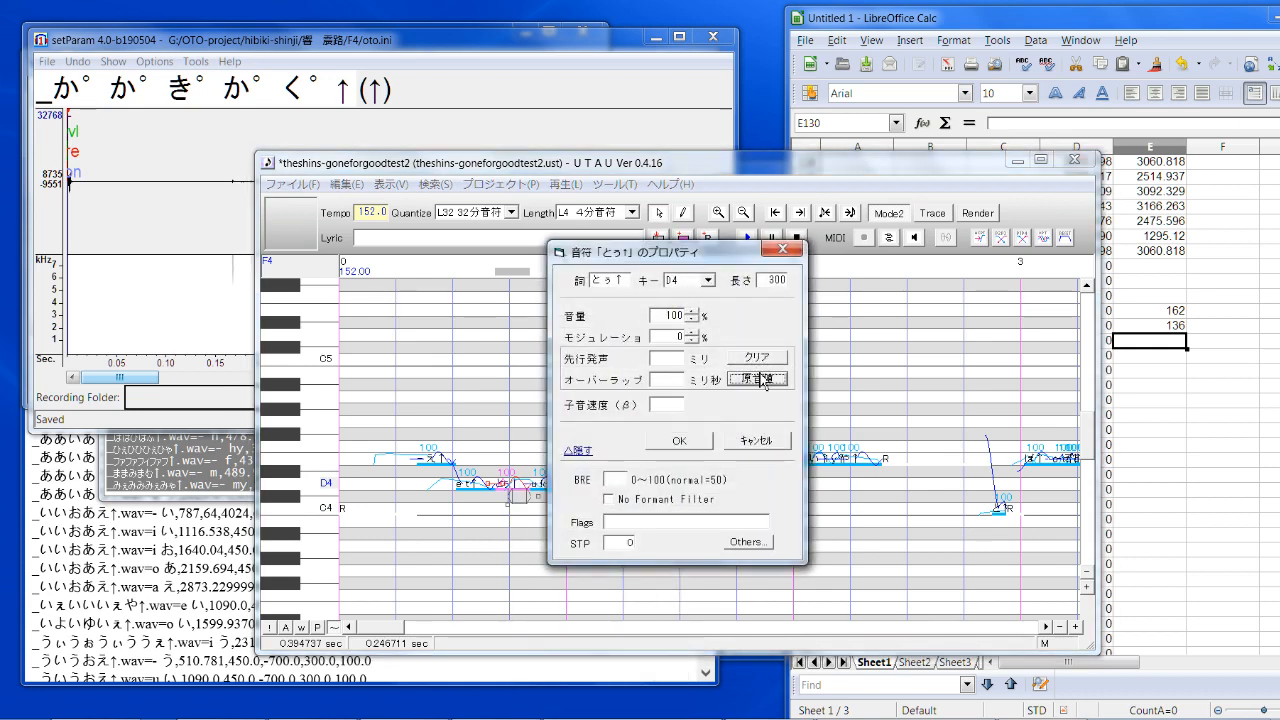
click(768, 361)
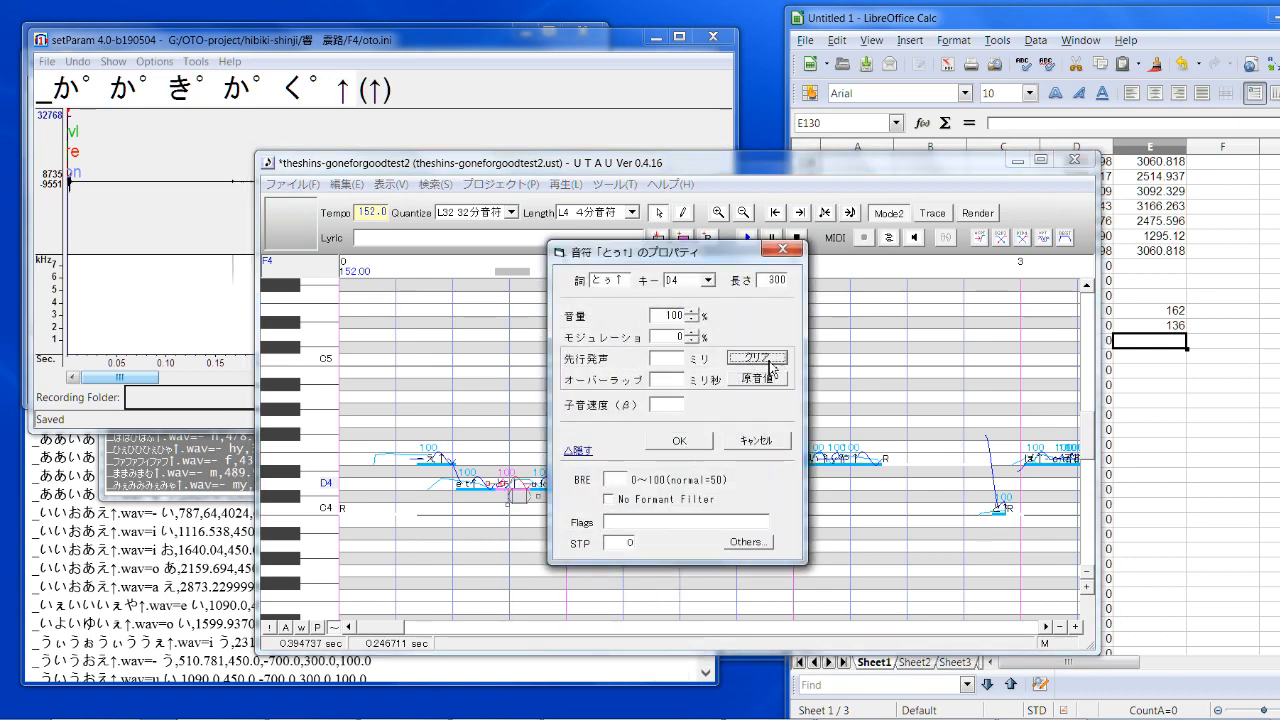
click(679, 441)
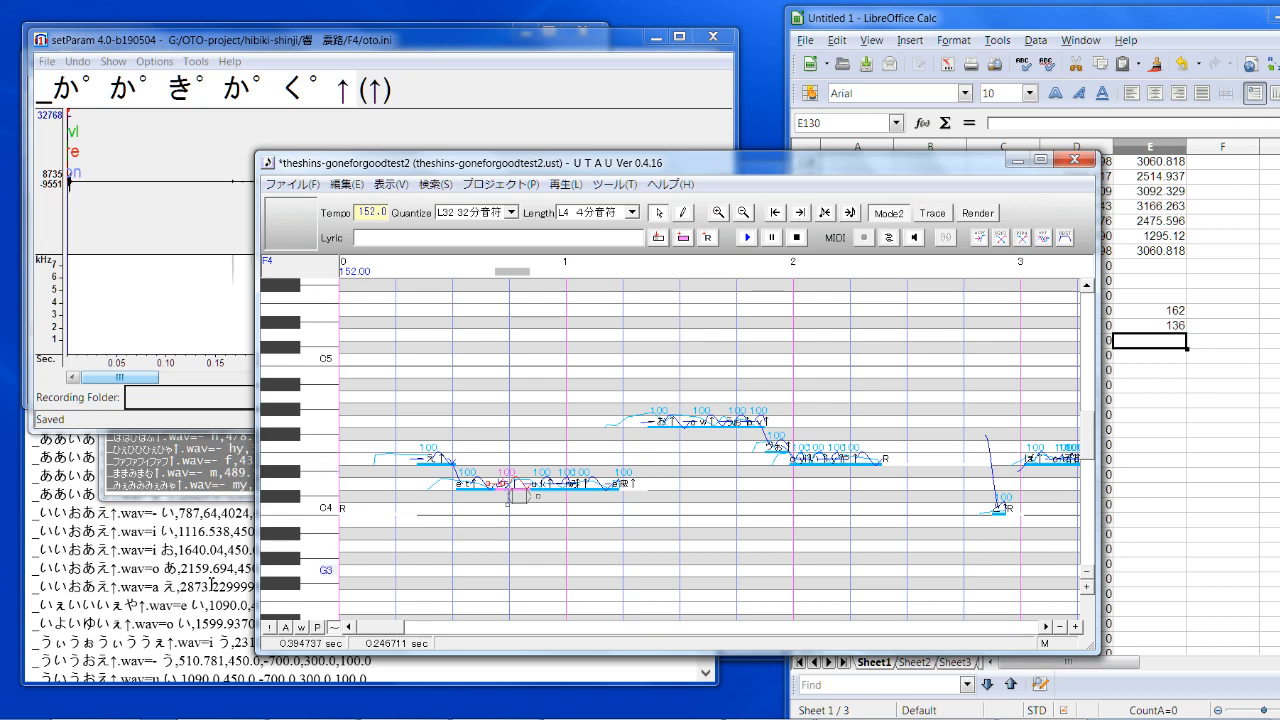
Step: Look through the converted oto lines on the browser page for the とぅ alias
click(212, 548)
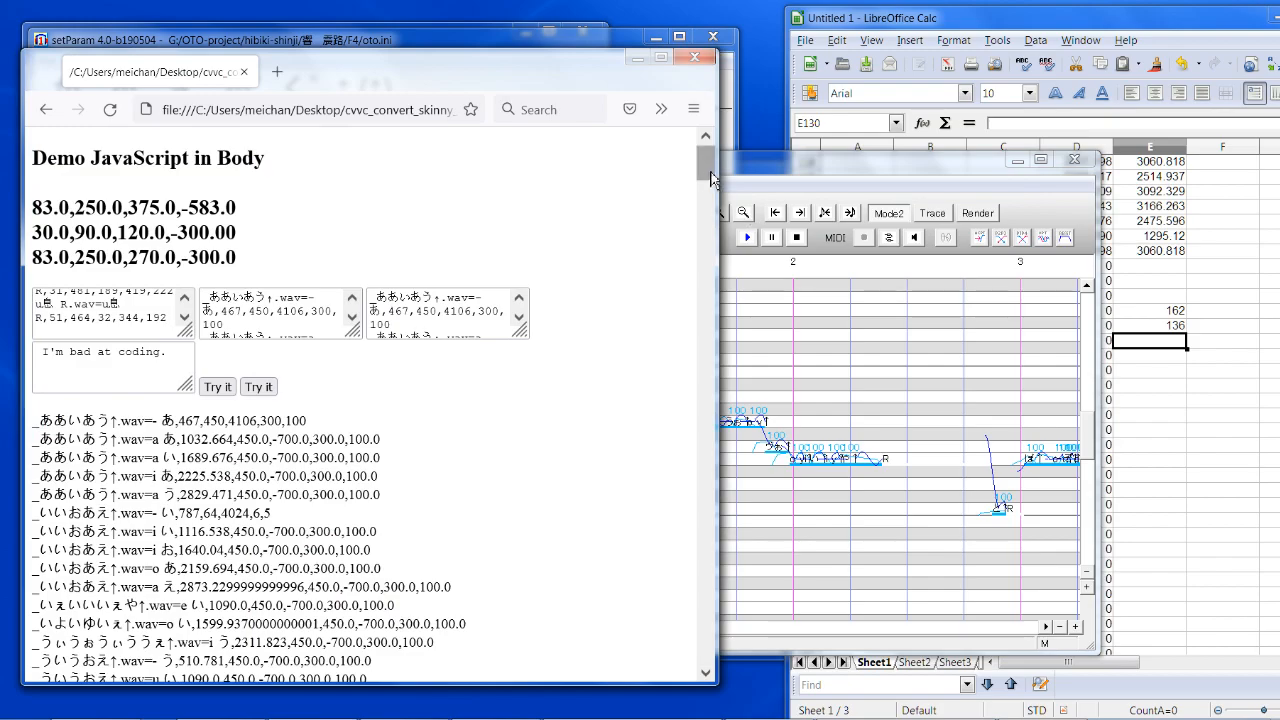
drag(706, 178, 659, 673)
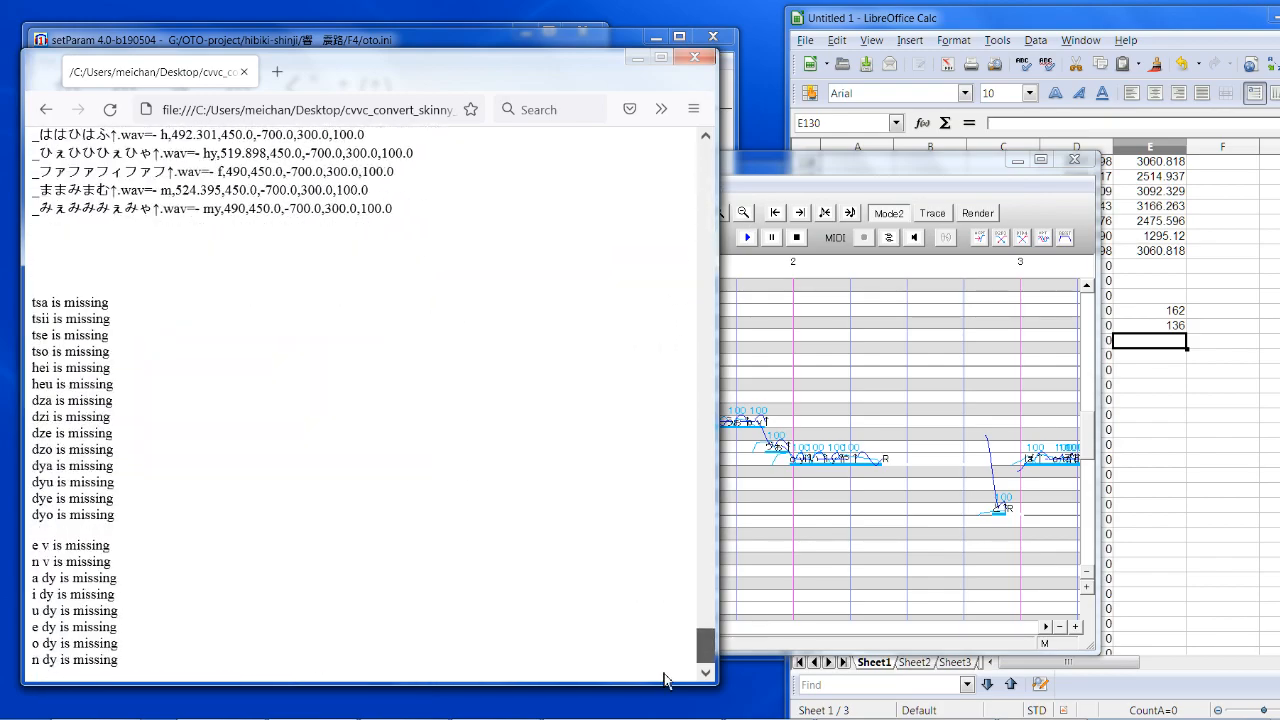
middle_click(622, 521)
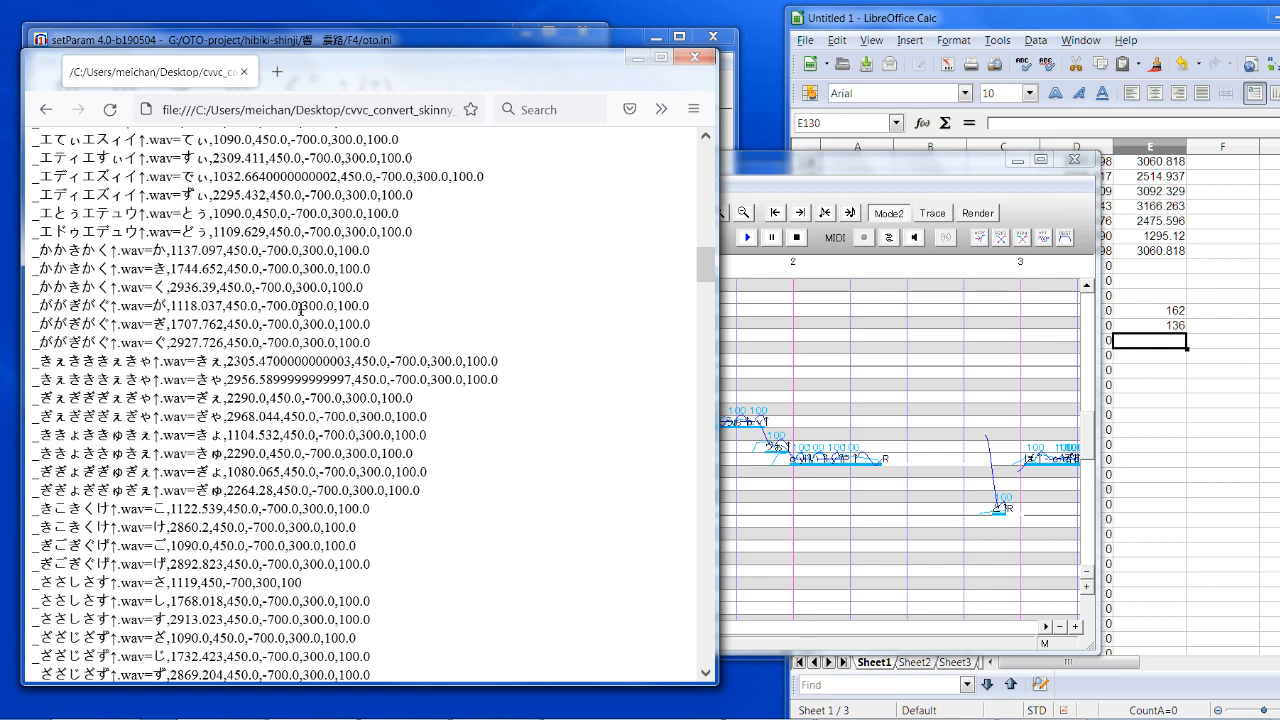
click(771, 182)
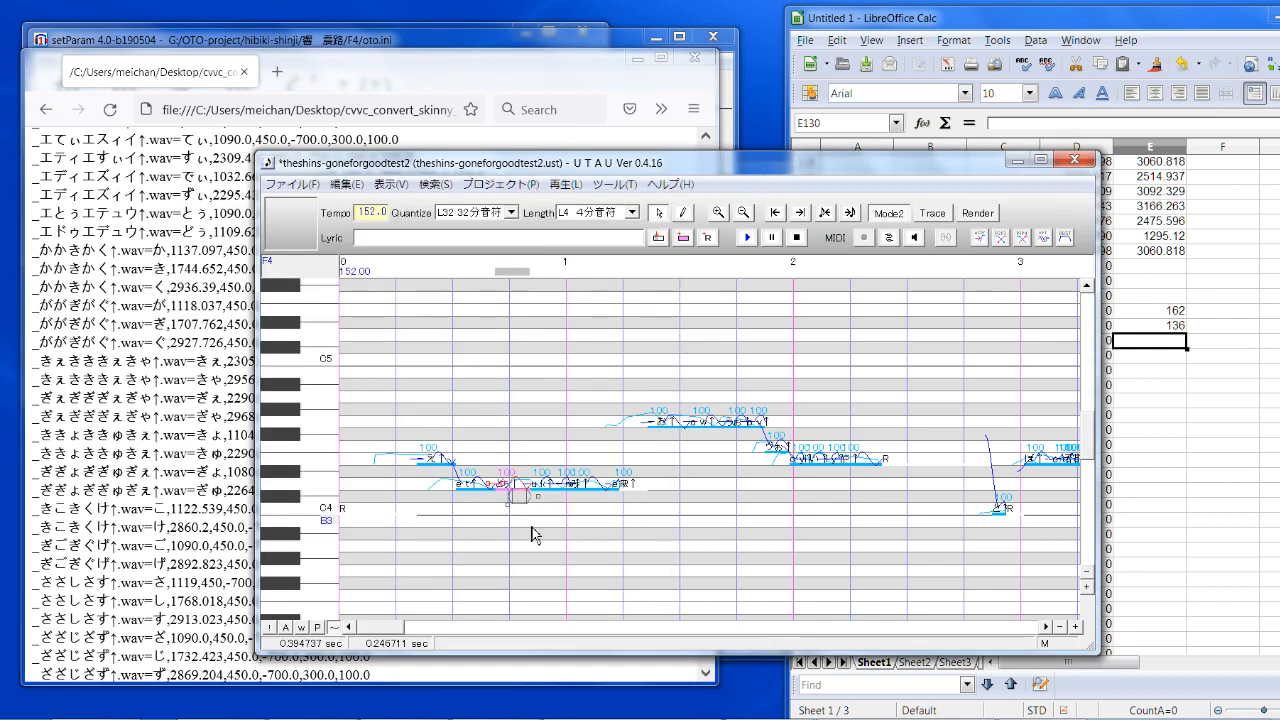
right_click(509, 485)
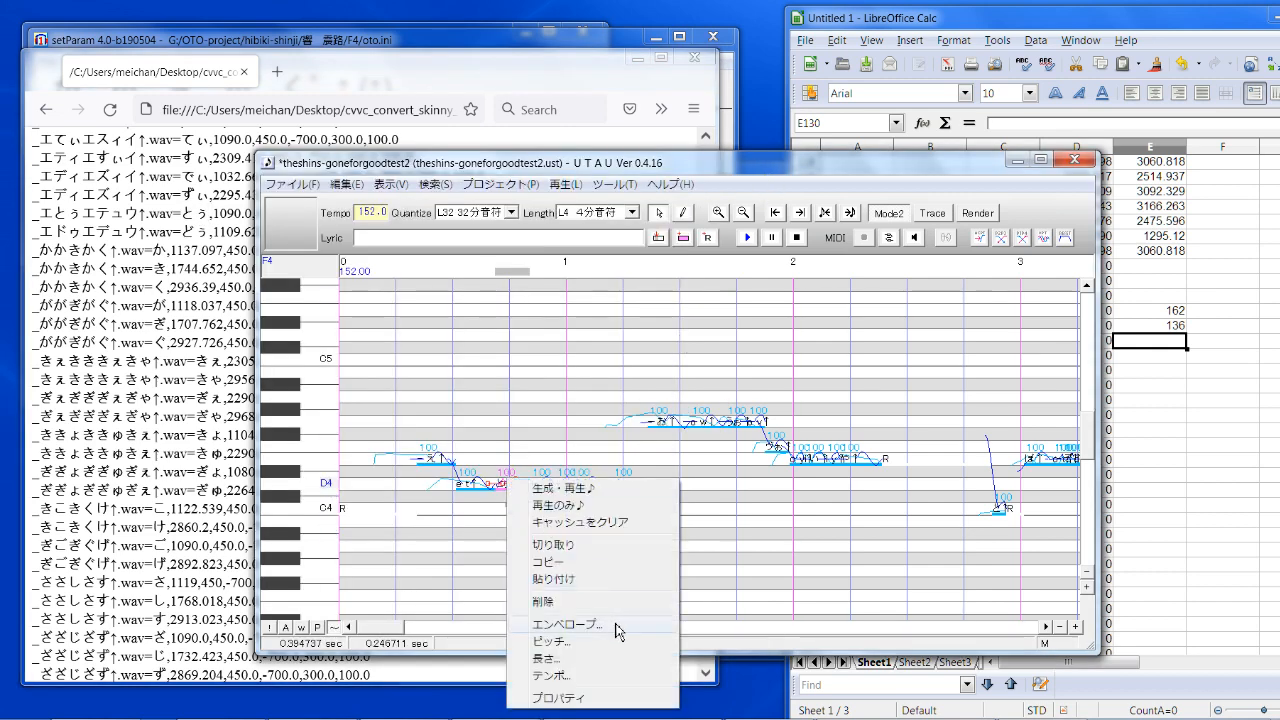
click(510, 403)
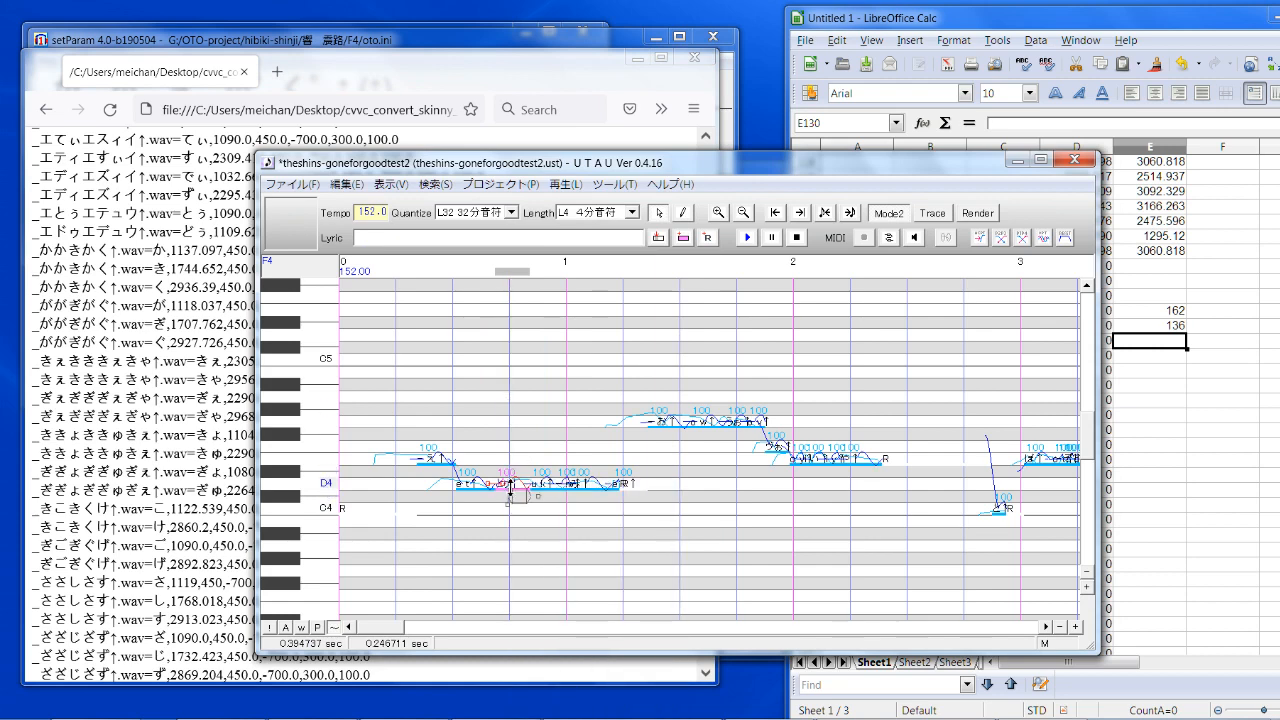
mouse_move(510, 492)
mouse_down()
mouse_move(532, 519)
mouse_move(528, 488)
mouse_up()
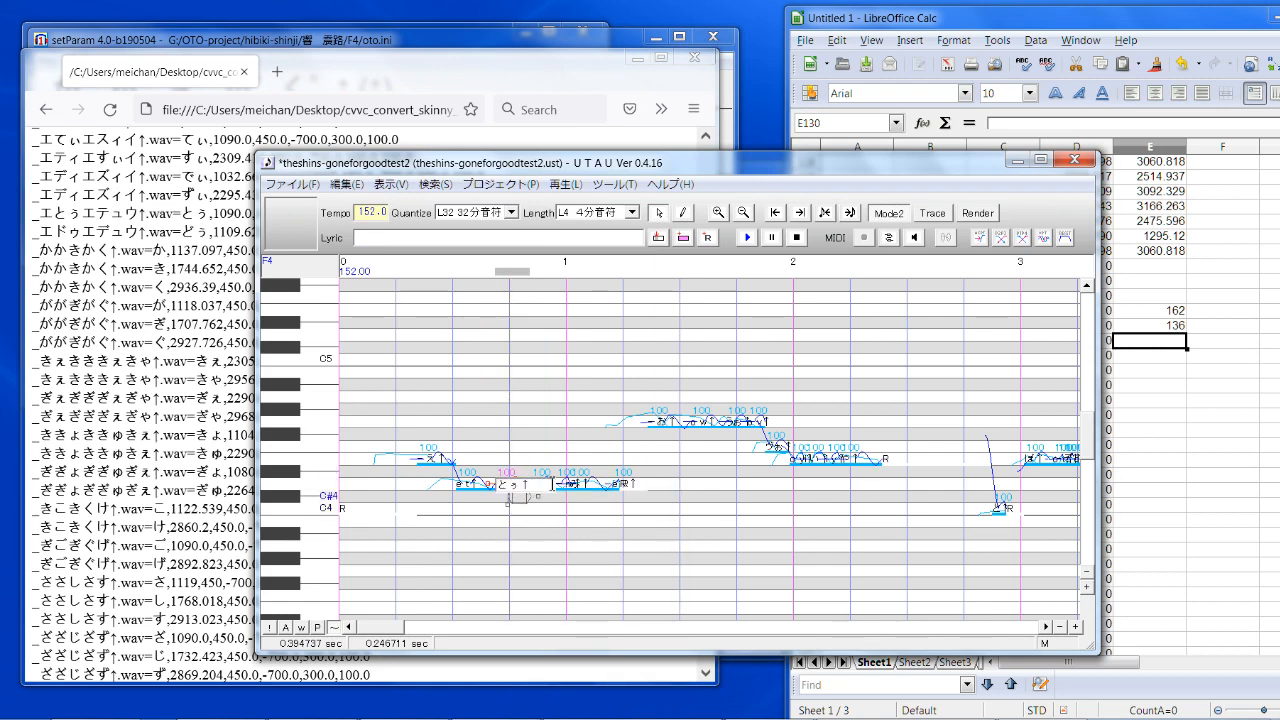
click(529, 486)
click(547, 563)
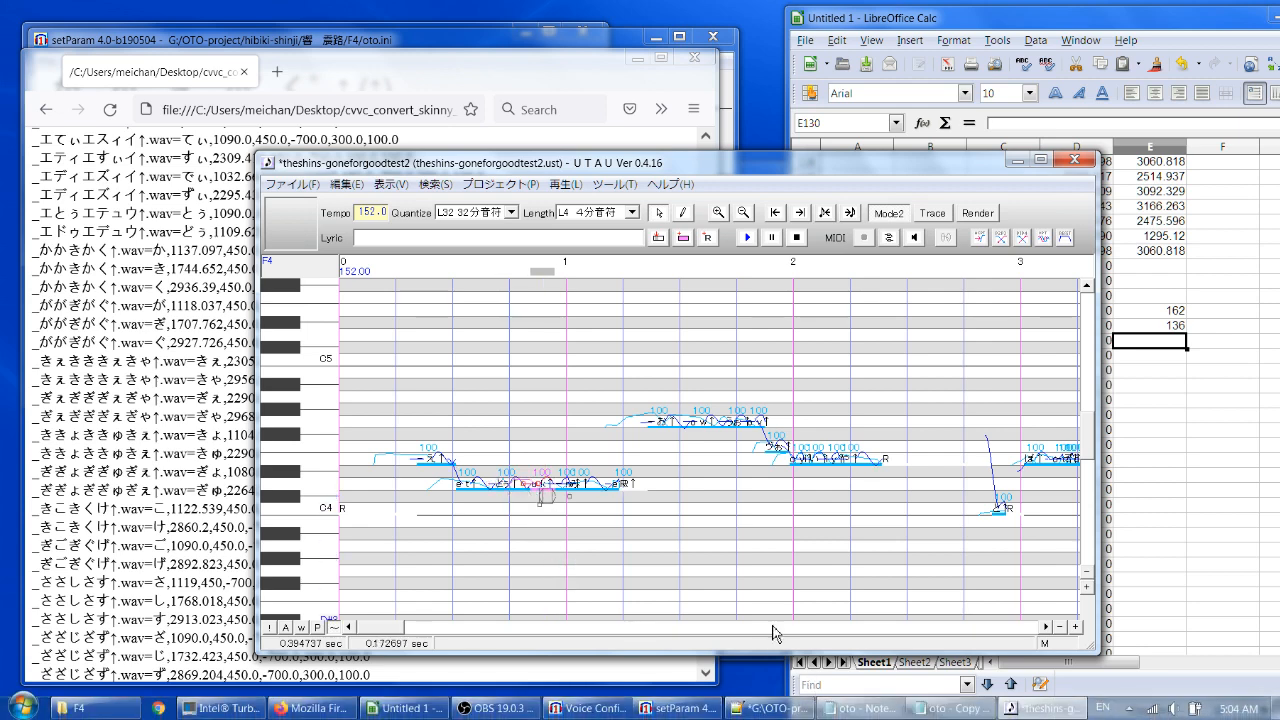
Step: Switch to the oto file in Notepad and search it for とぅ, including in the upward direction
click(955, 708)
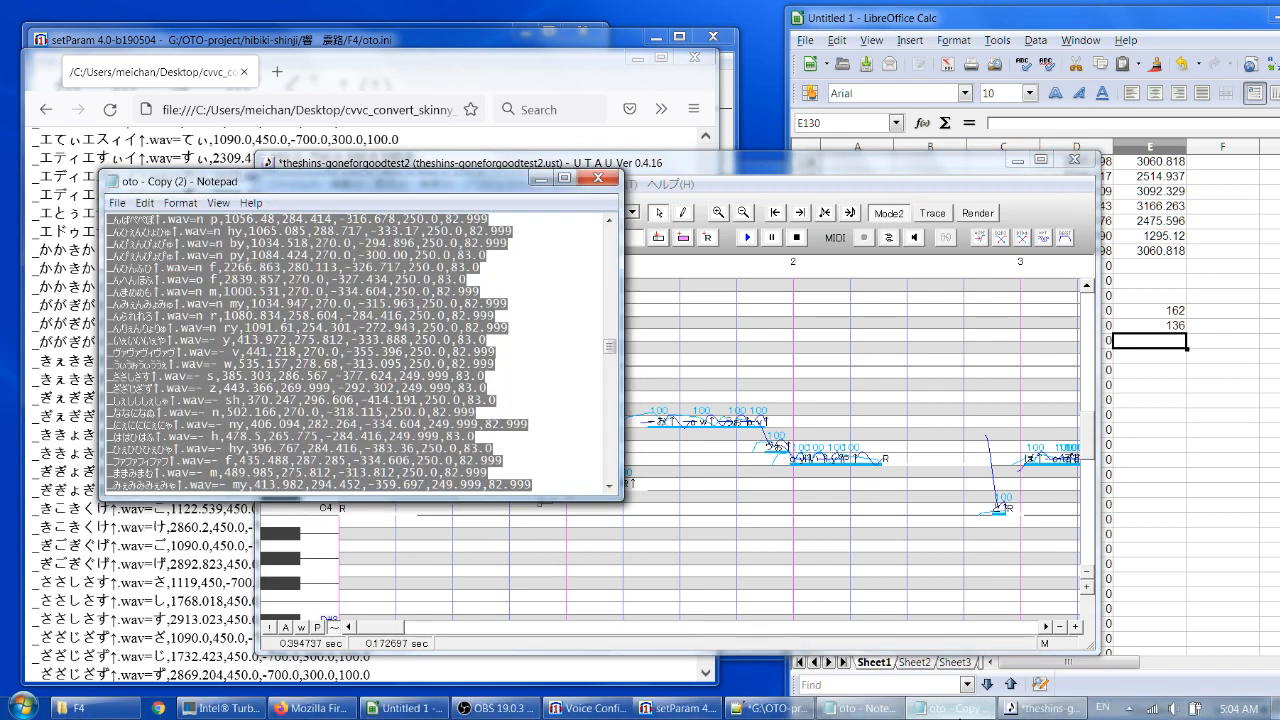
click(993, 713)
click(860, 708)
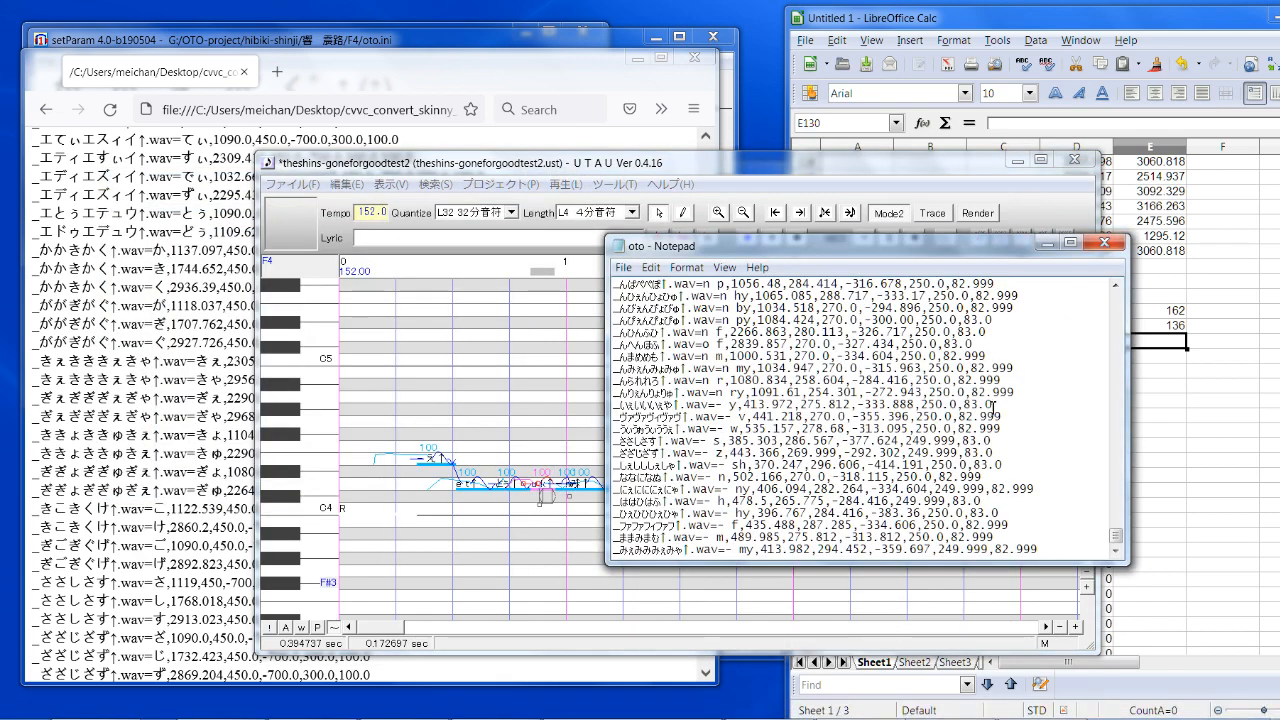
key(ctrl+f)
text(to)
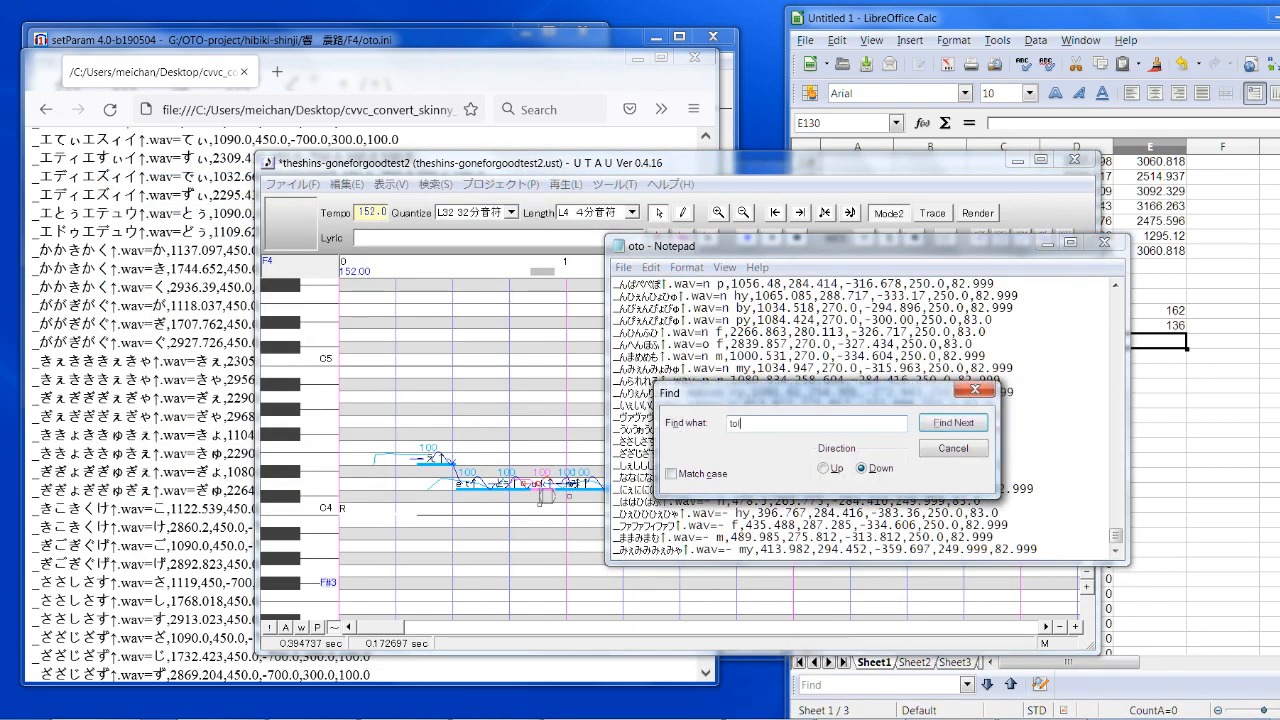
key(BackSpace)
key(BackSpace)
text(to)
key(BackSpace)
key(BackSpace)
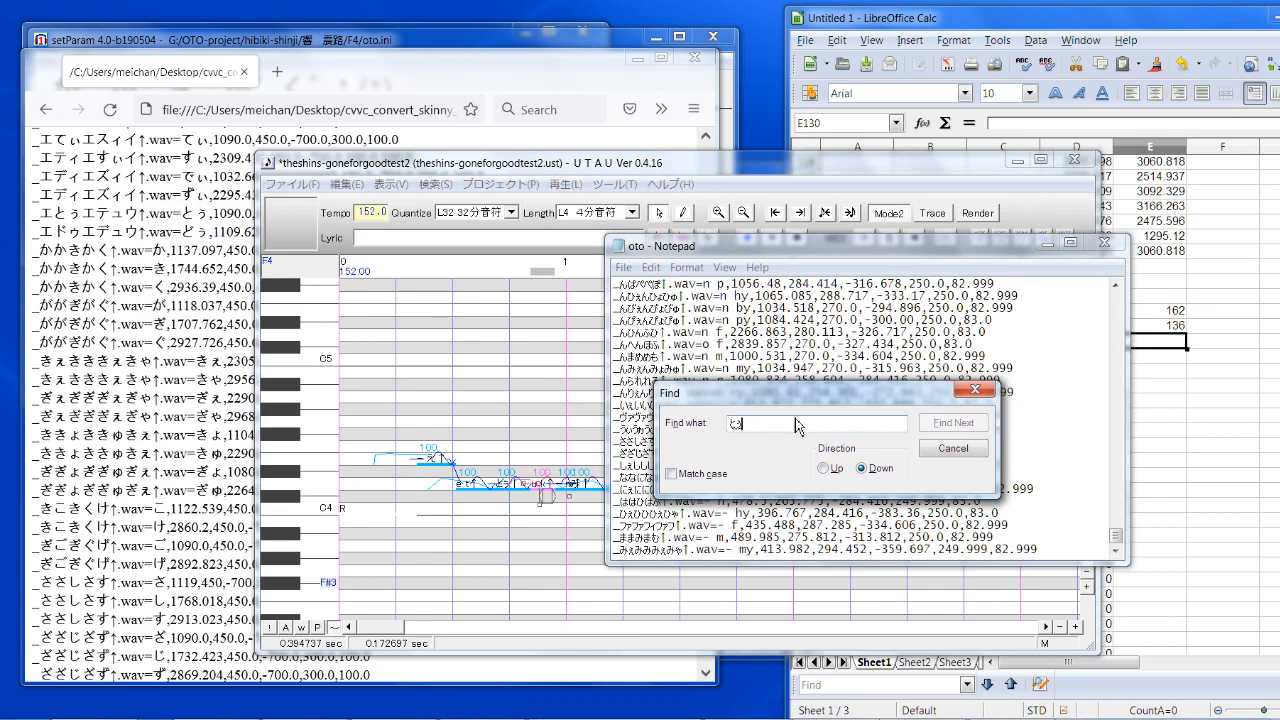
text(とう)
key(Return)
key(Return)
key(Return)
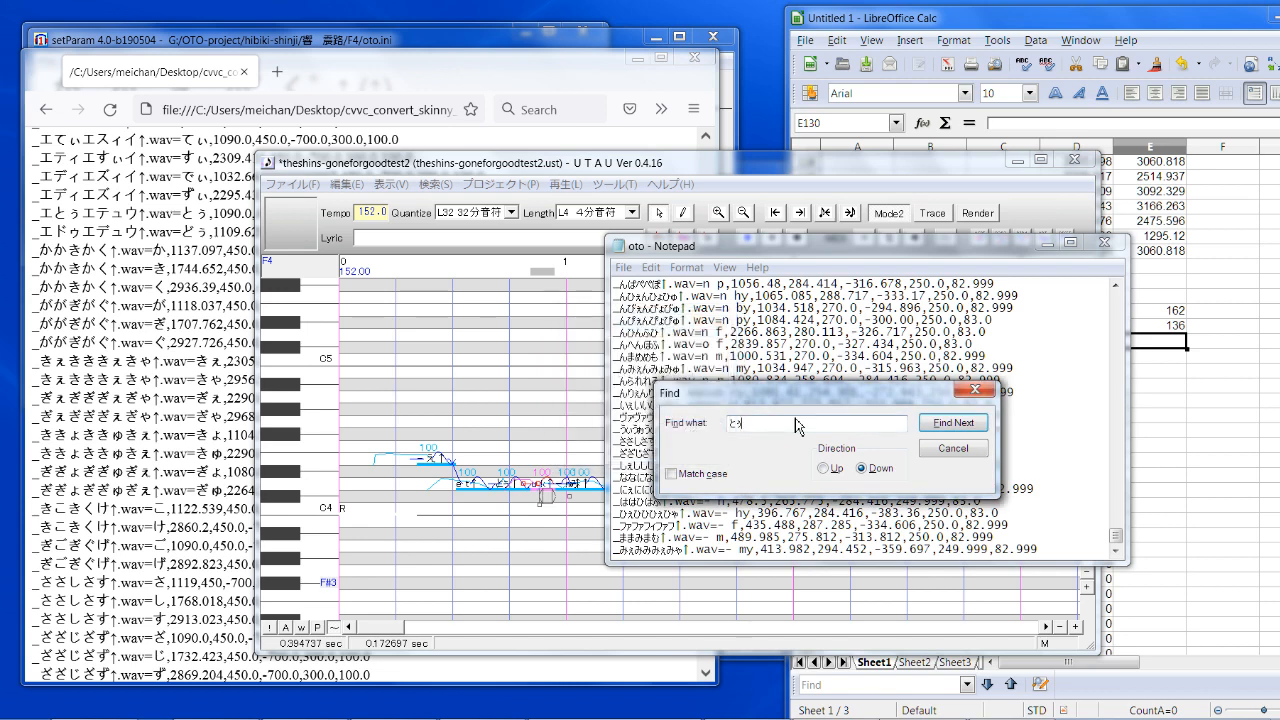
click(826, 468)
click(955, 424)
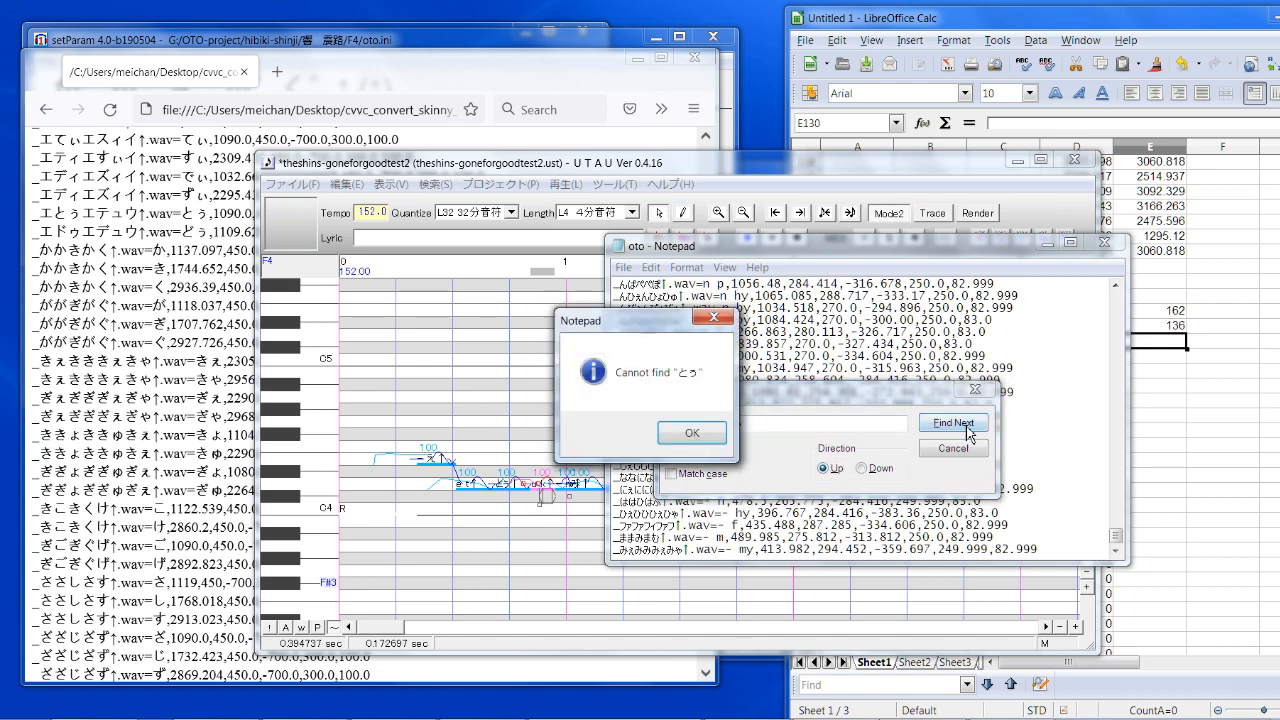
click(680, 433)
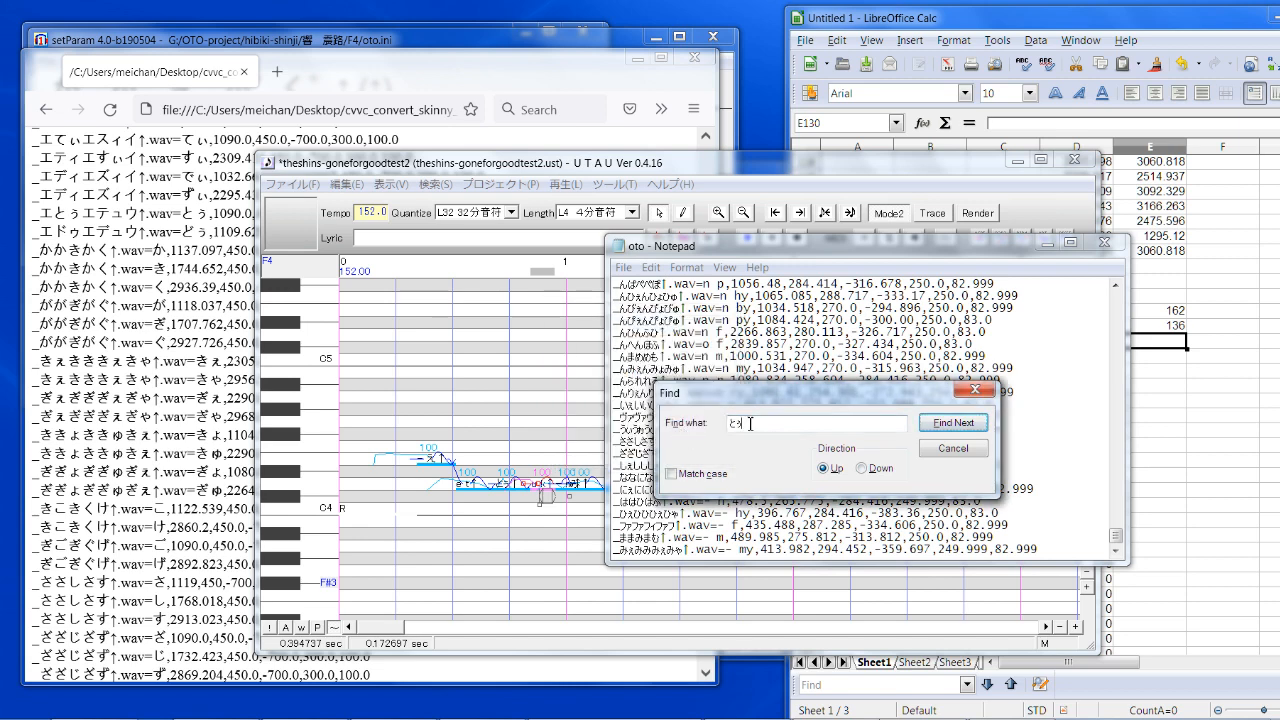
Step: Copy the alias とぅ from the converted lines in the browser and search the Notepad oto file for it in both directions
drag(182, 213, 212, 214)
key(ctrl+c)
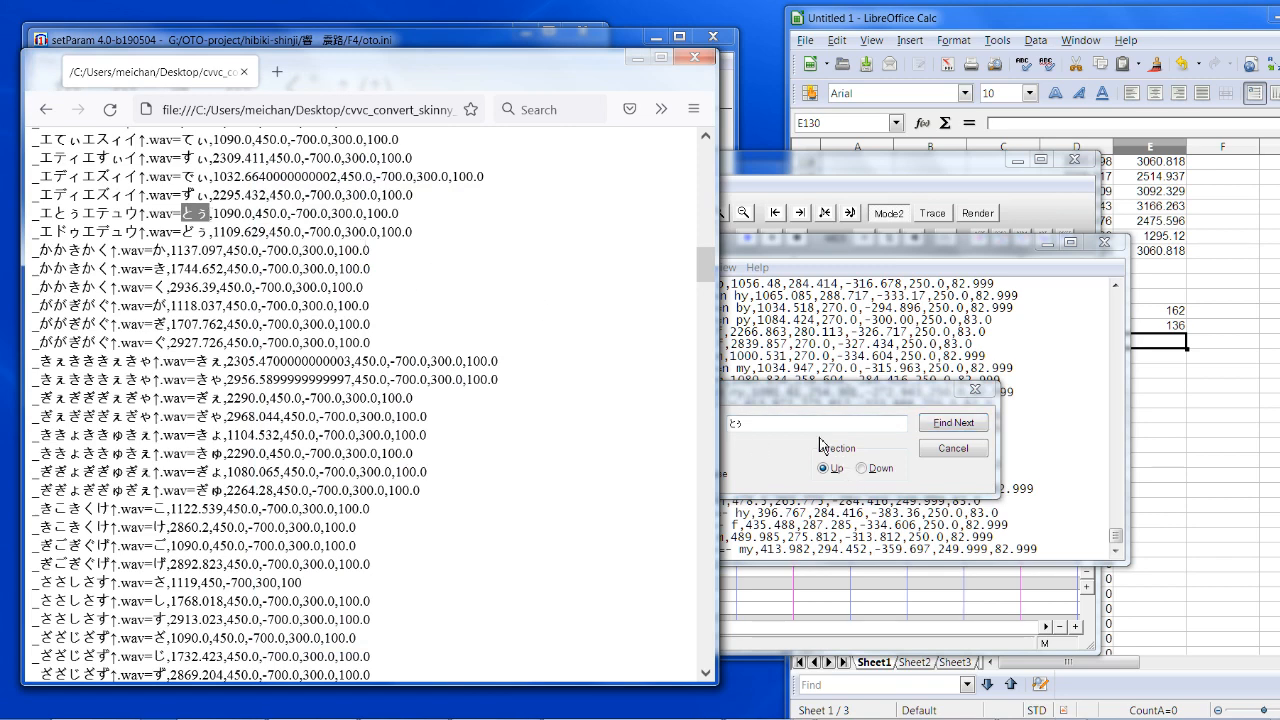
click(824, 446)
key(ctrl+v)
click(953, 422)
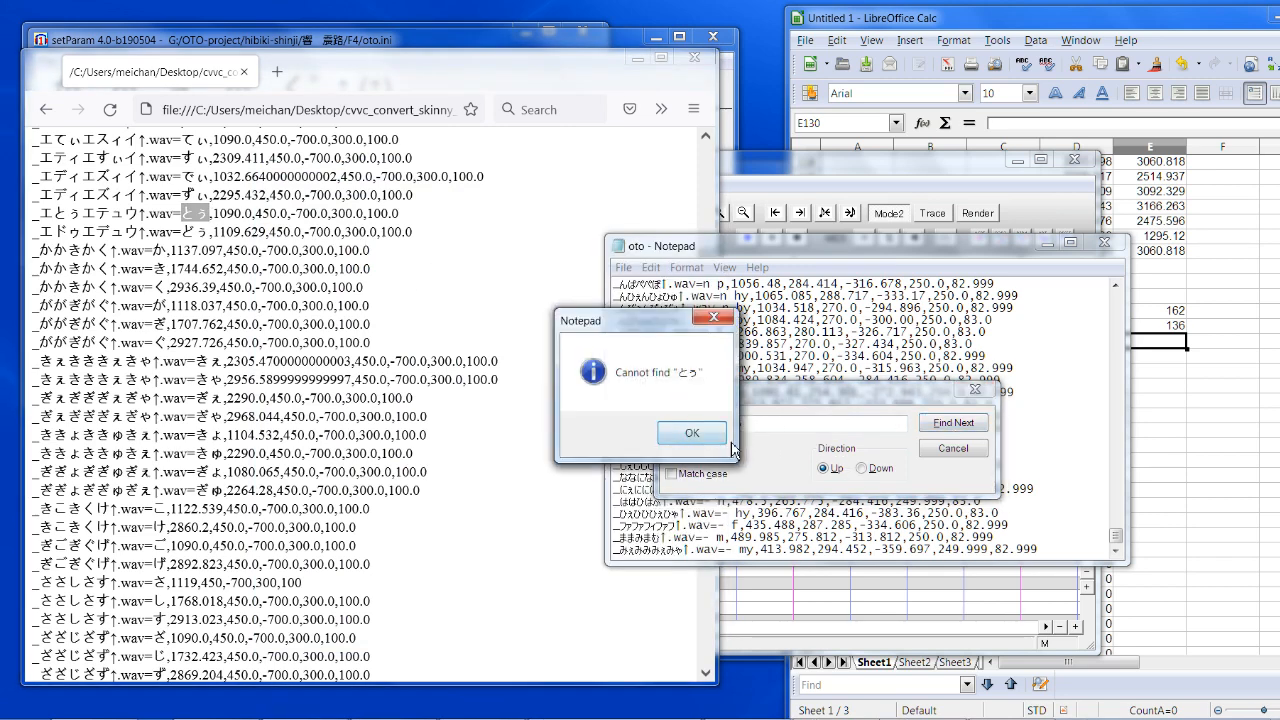
click(665, 433)
click(953, 432)
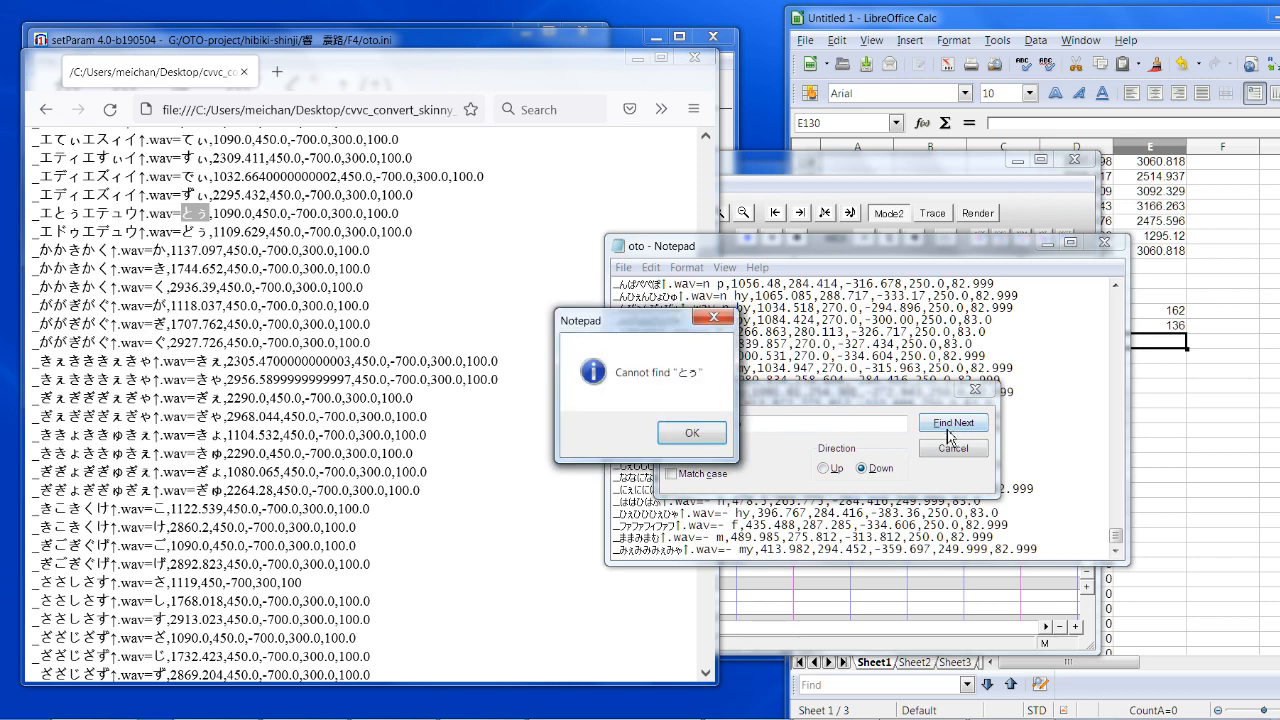
click(687, 445)
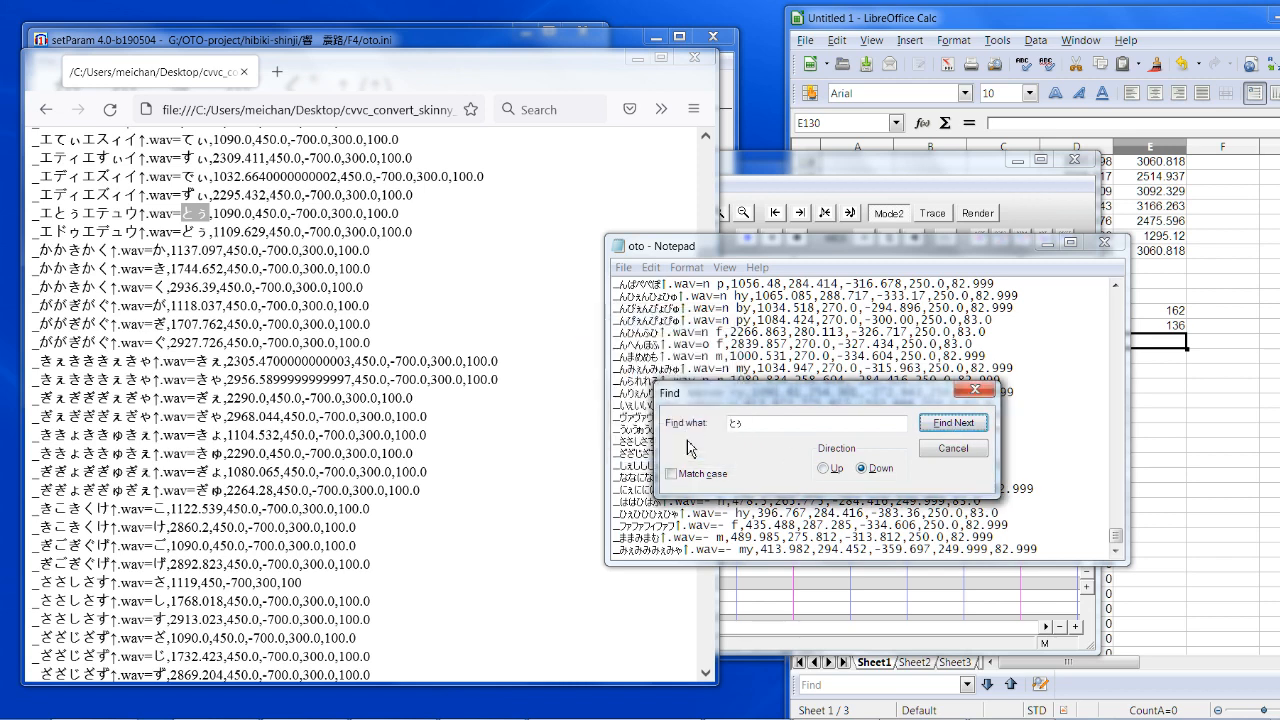
click(982, 391)
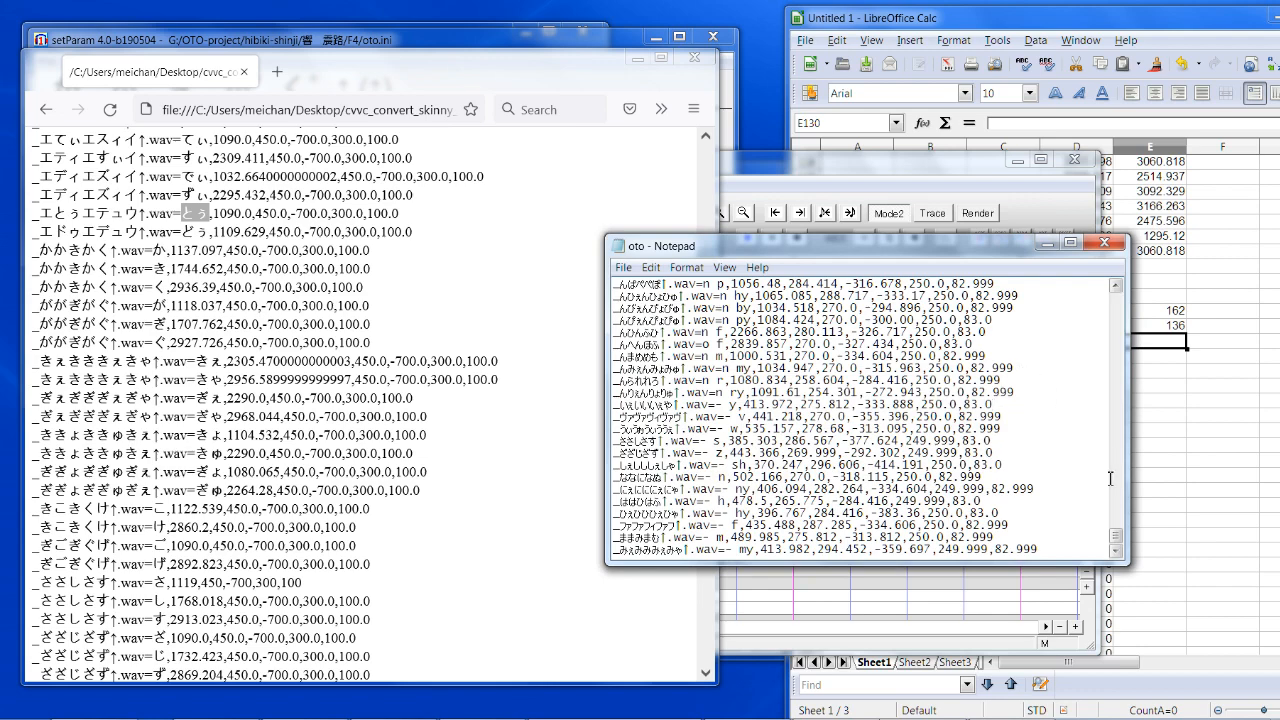
drag(1119, 543, 1146, 461)
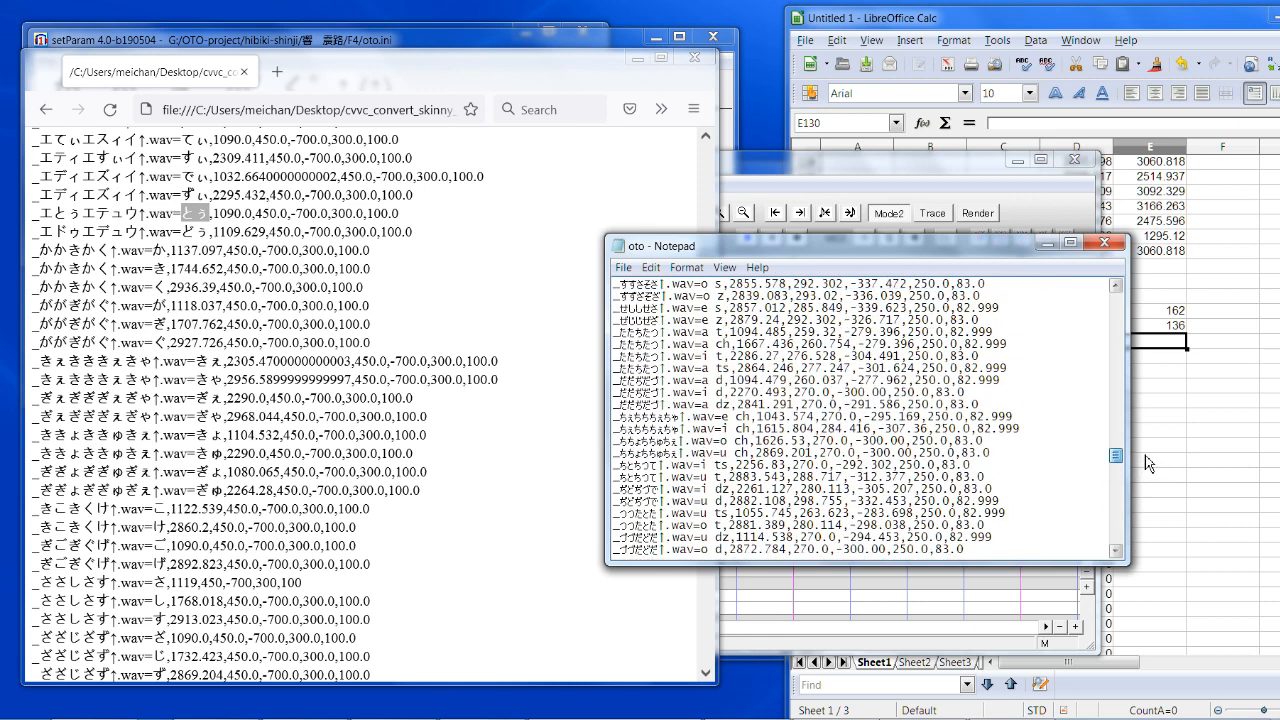
Step: Switch to setParam and bring up its voice configuration parameter list
click(968, 184)
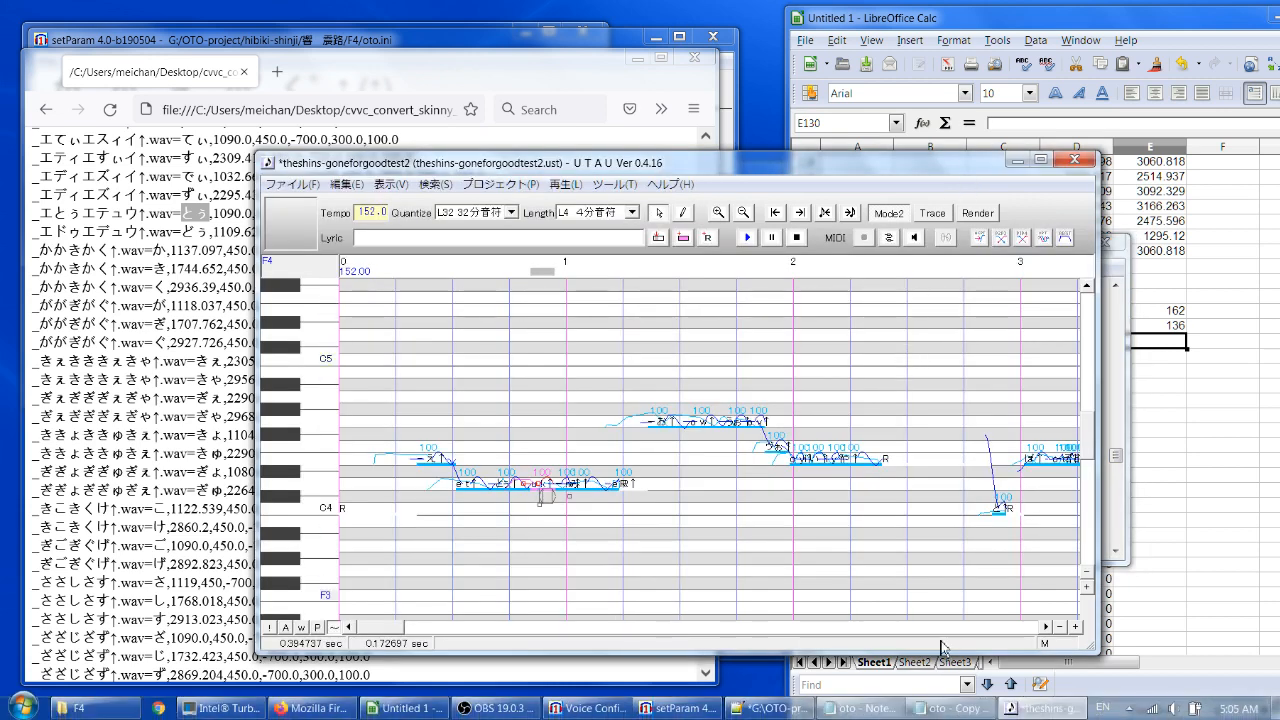
click(686, 708)
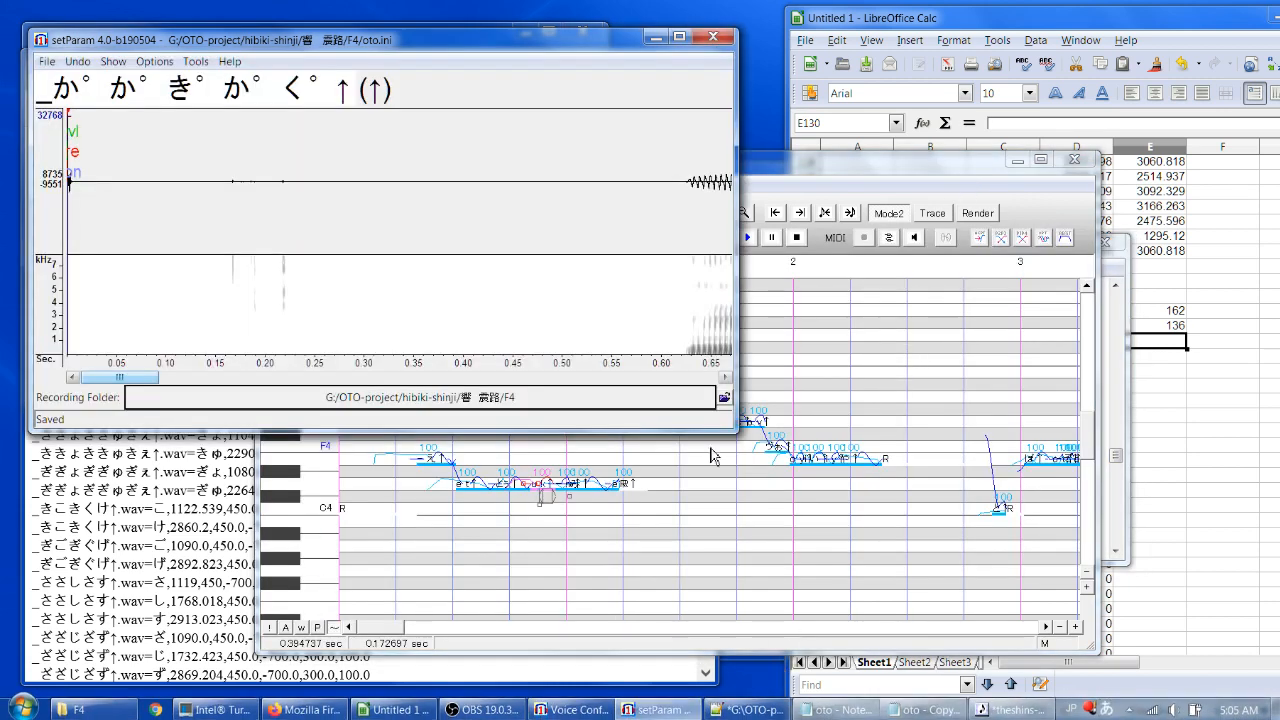
click(574, 709)
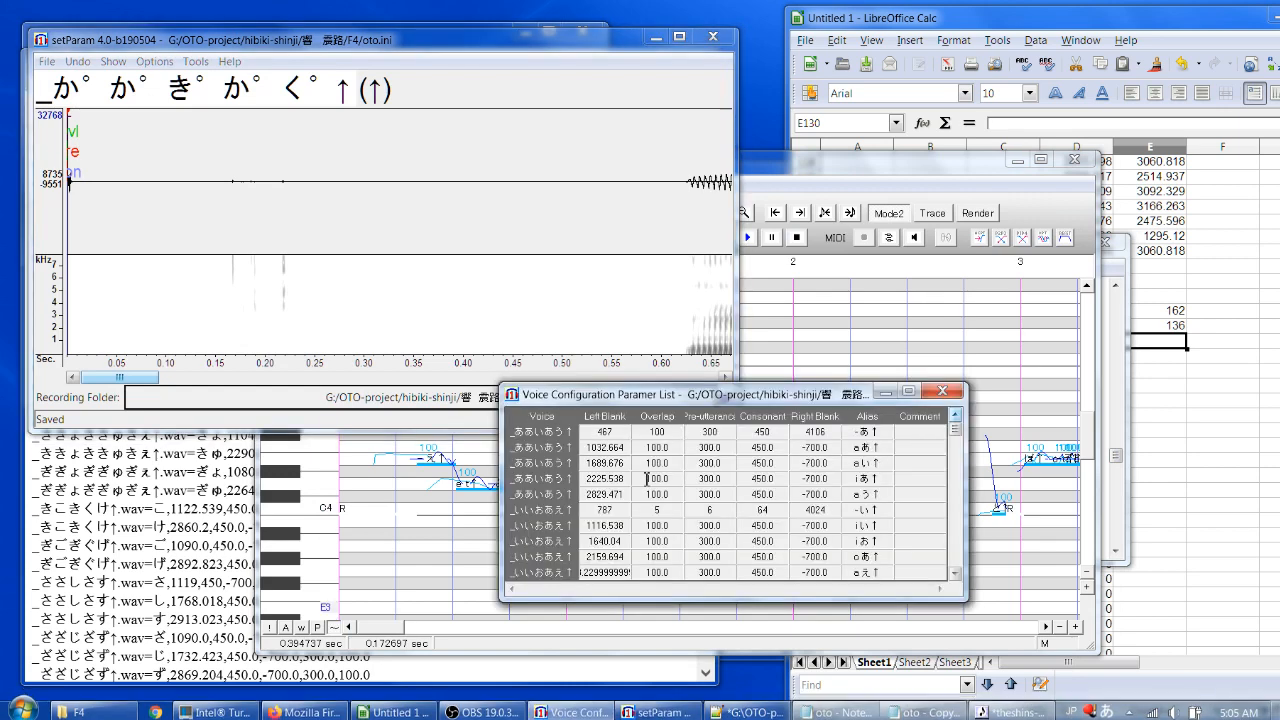
click(127, 62)
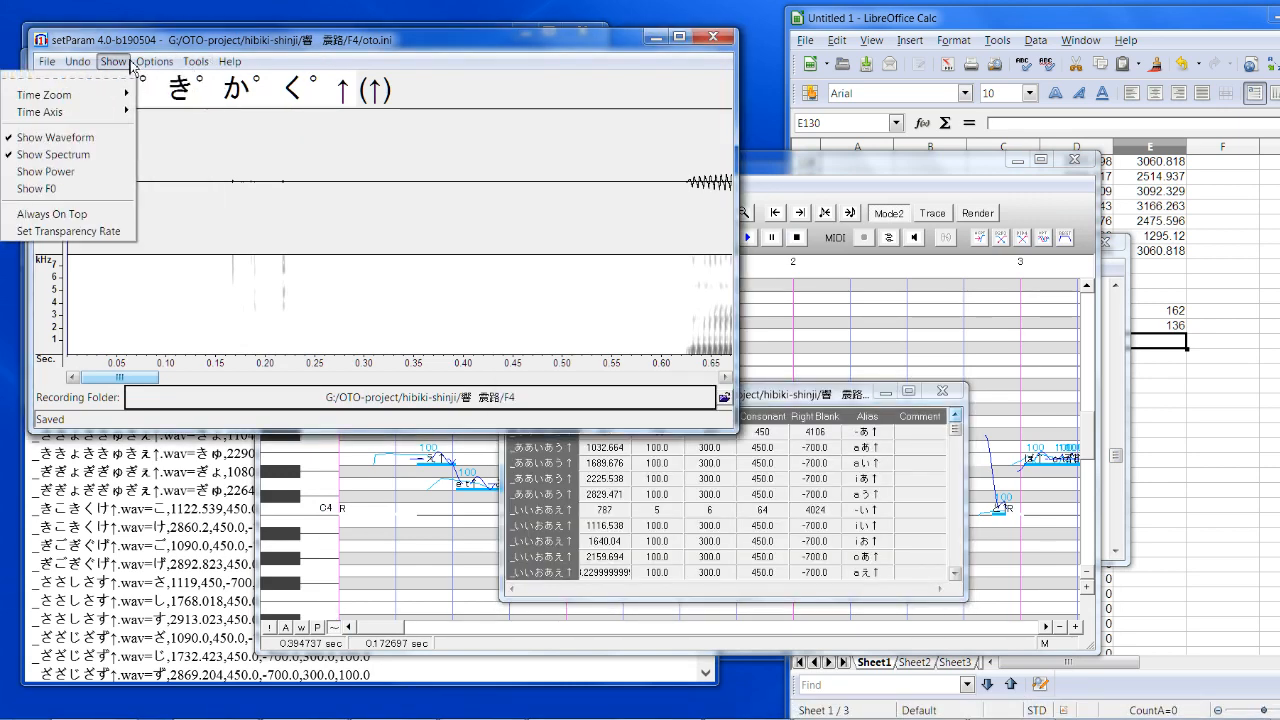
mouse_move(170, 65)
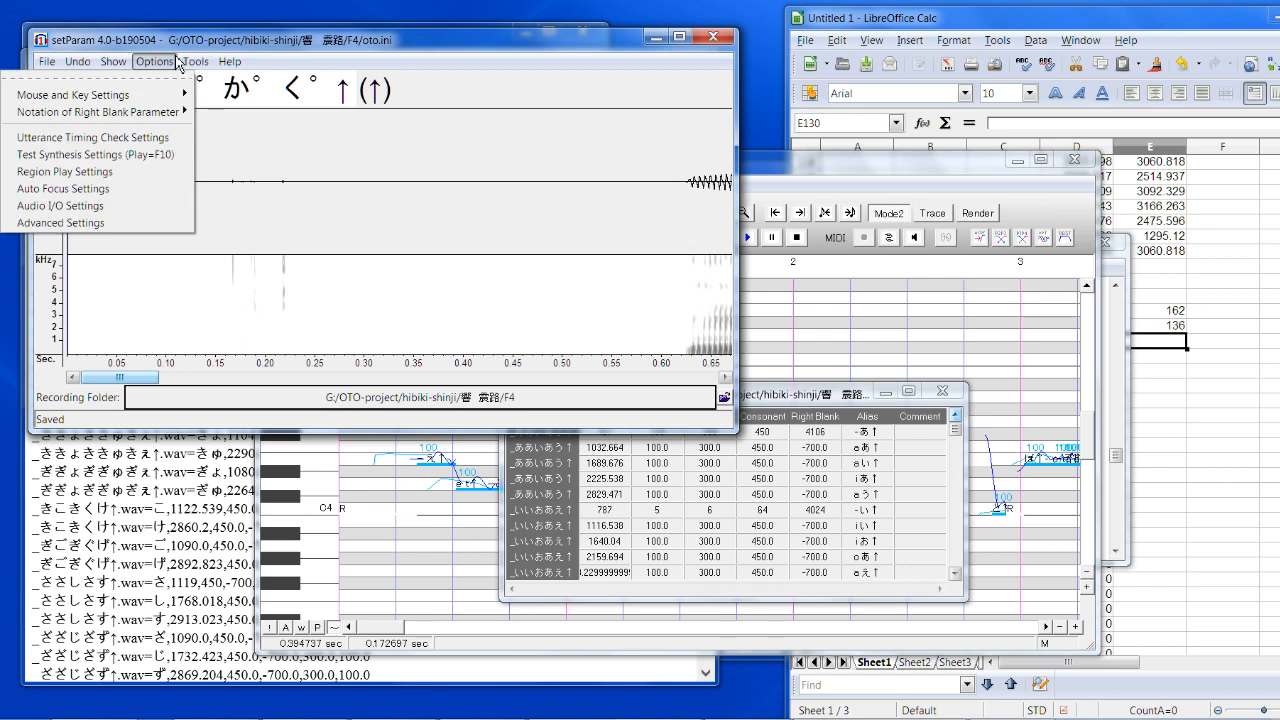
mouse_move(124, 66)
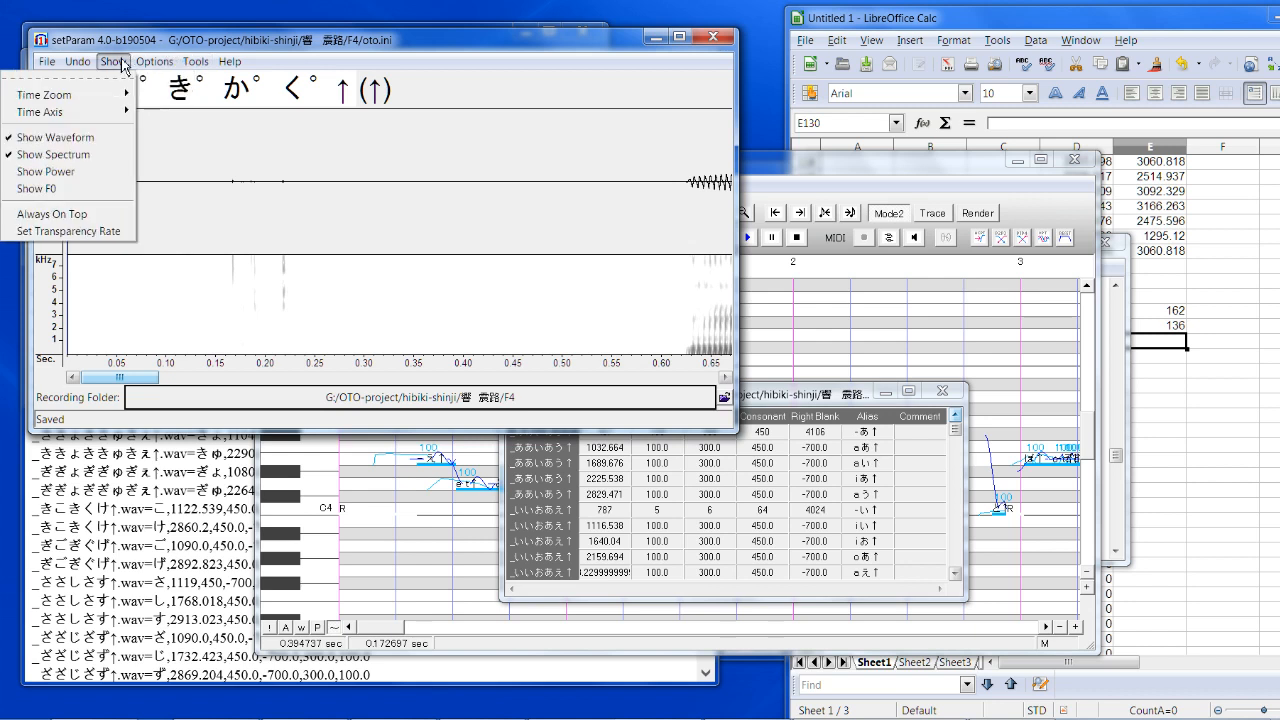
mouse_move(57, 68)
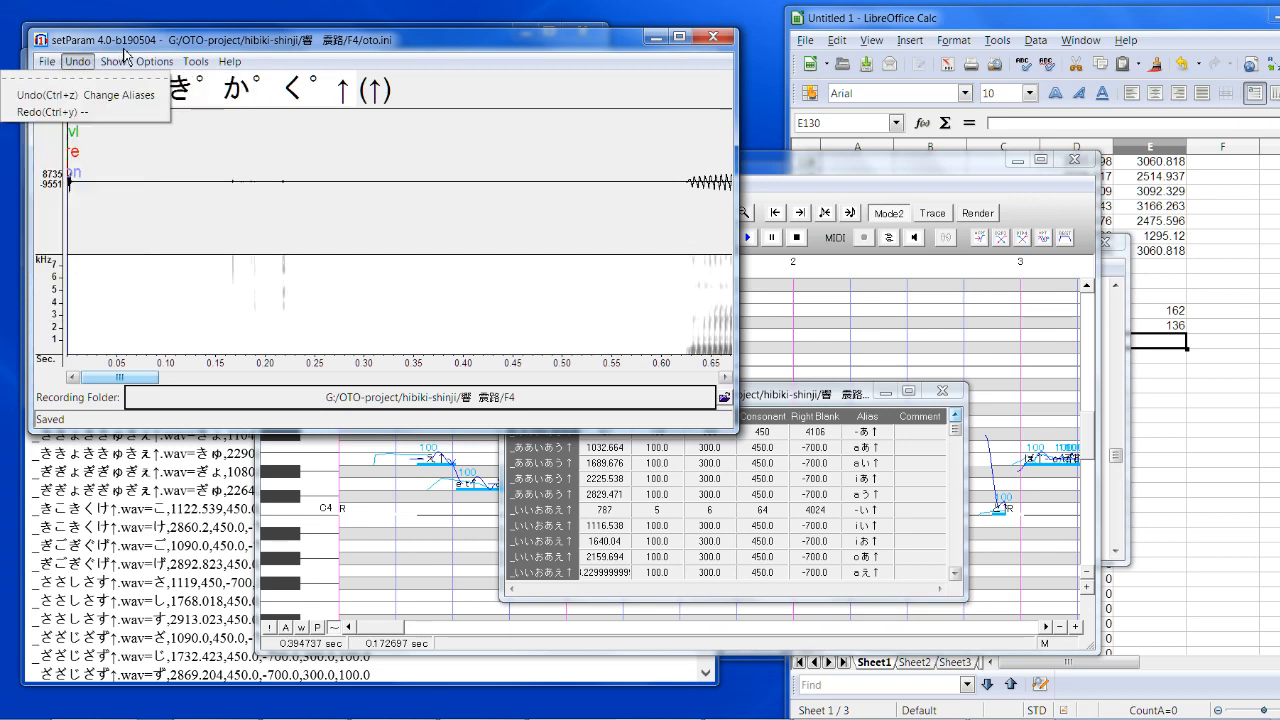
Step: Compare the start of the setParam parameter list with the converted oto lines on the browser page
click(197, 553)
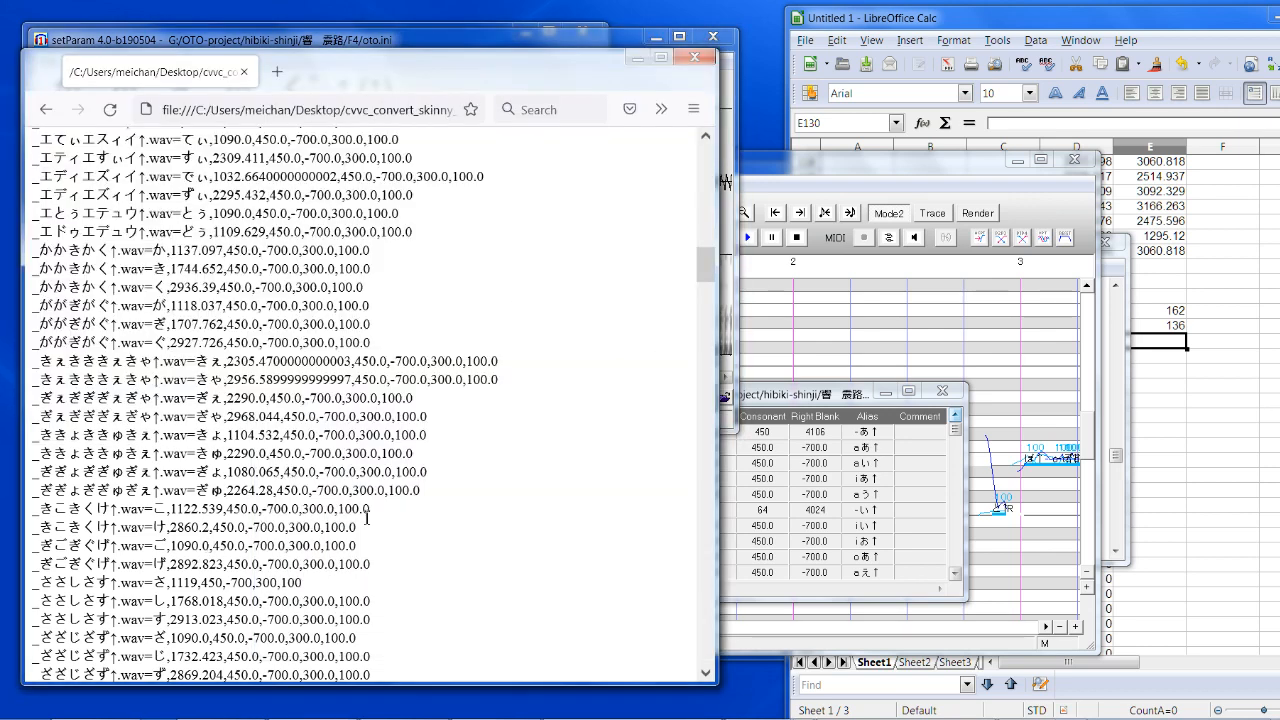
click(957, 436)
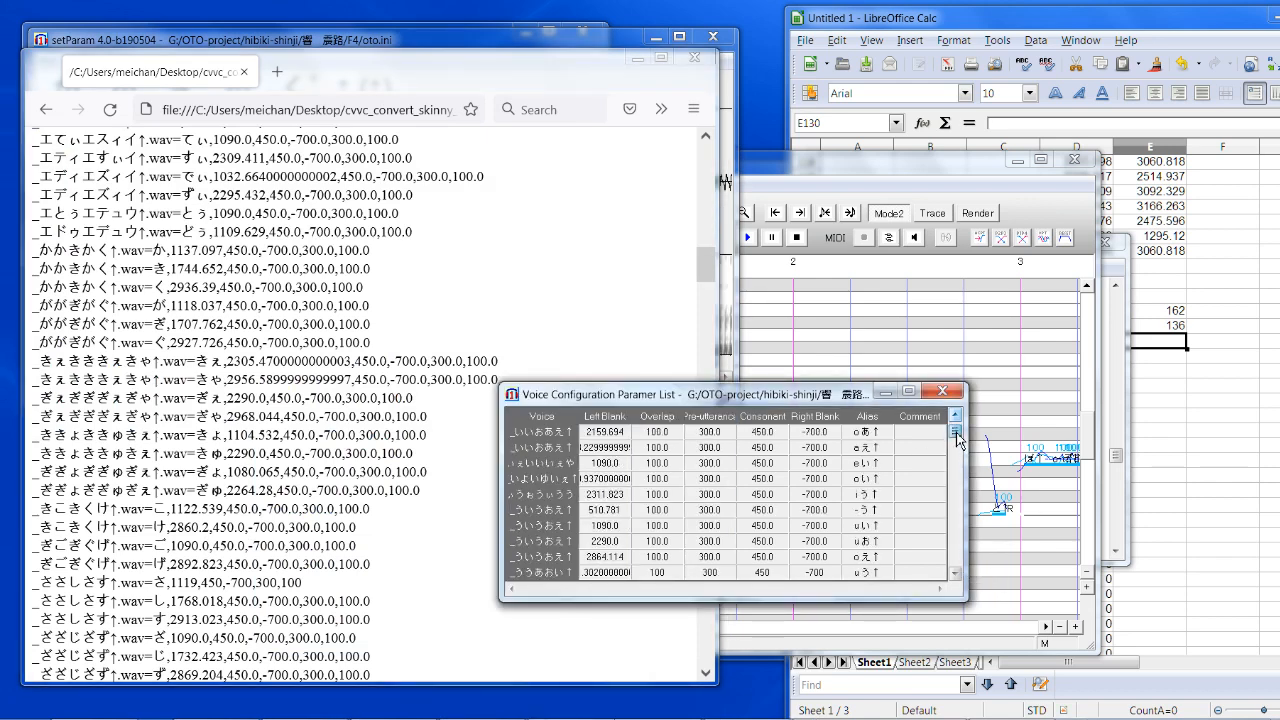
scroll(957, 436, down, 3)
scroll(957, 441, up, 3)
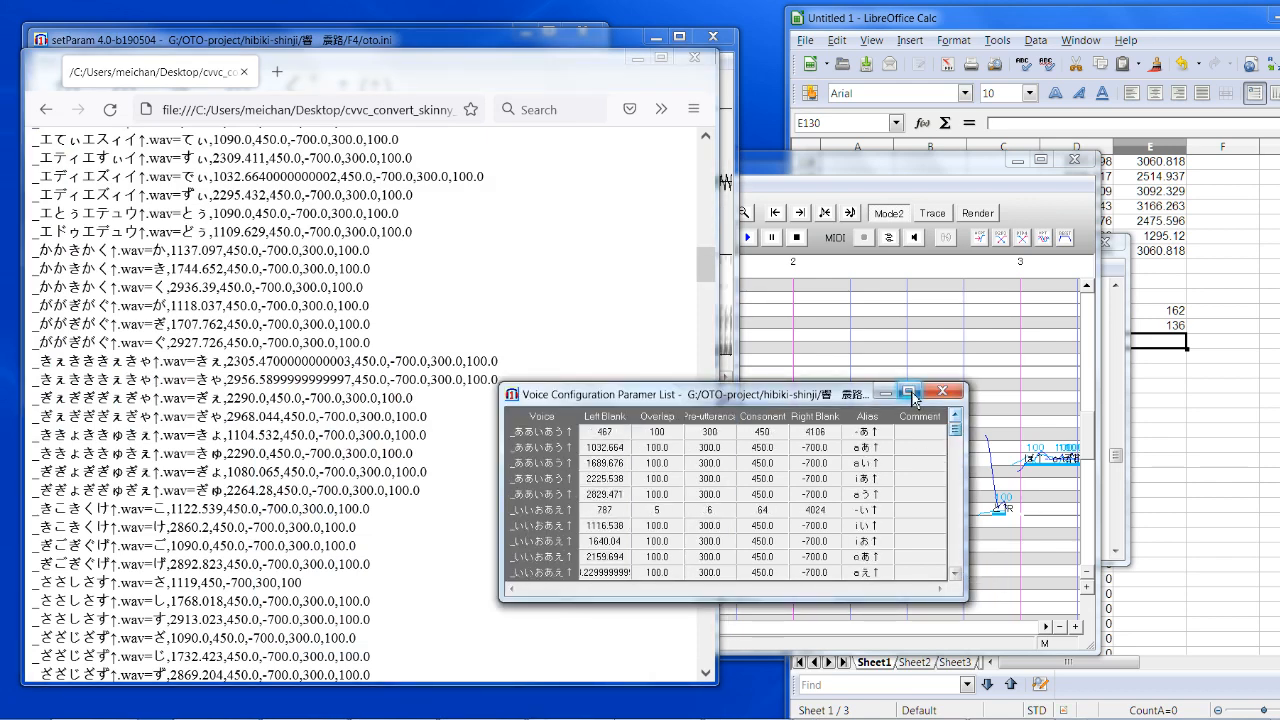
click(405, 251)
scroll(405, 251, up, 2)
scroll(405, 251, up, 3)
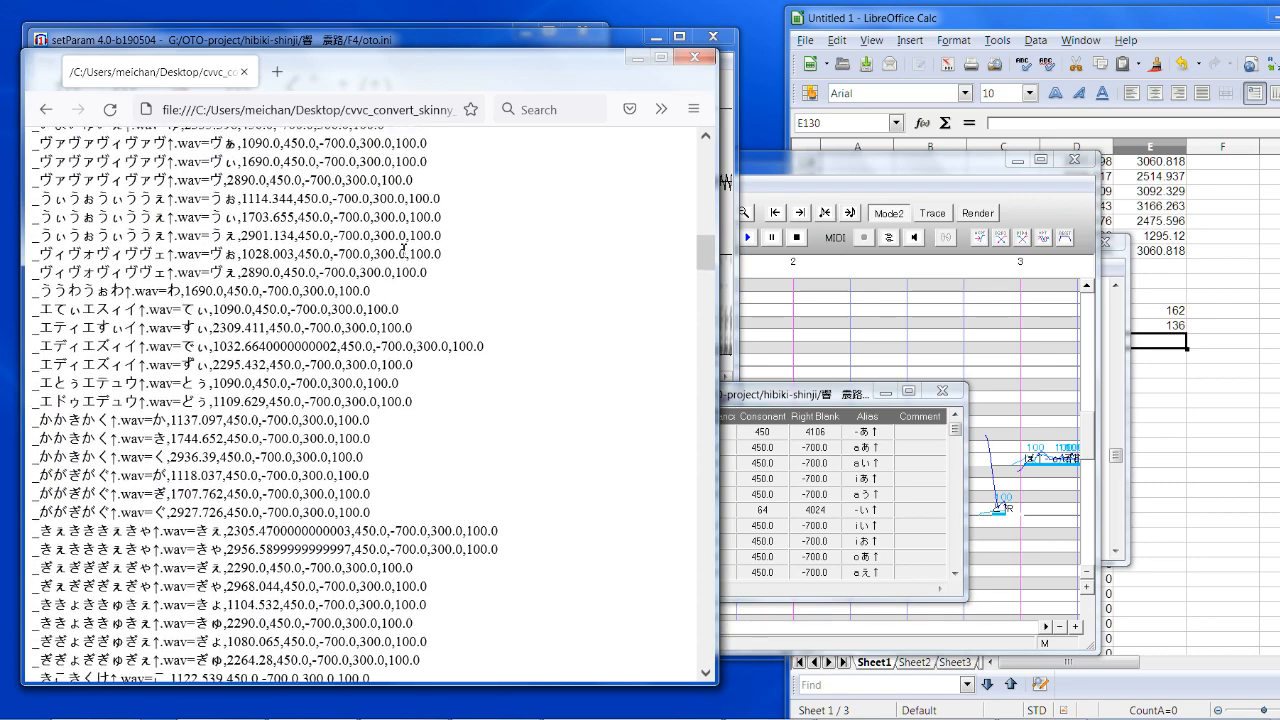
Step: Look through the Alias column of the parameter list for とぅ↑ around the わ↑, でぃ↑ and どぅ↑ entries
click(878, 500)
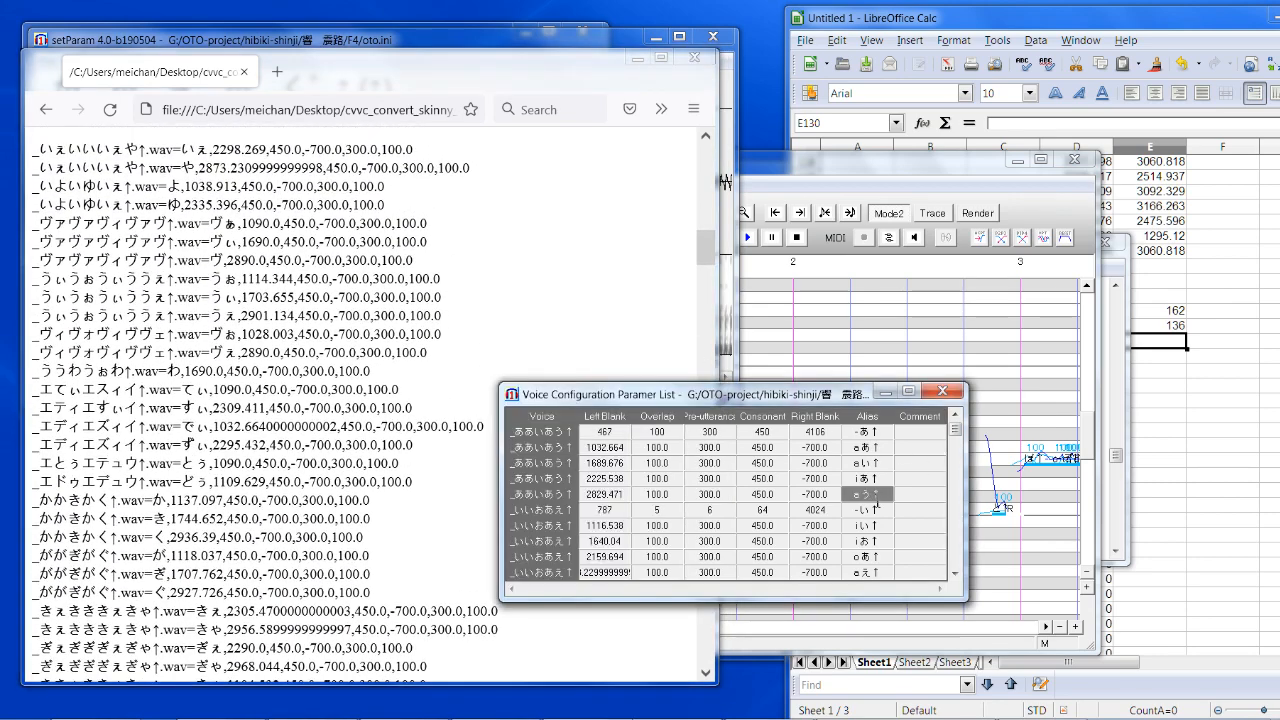
scroll(876, 500, down, 5)
scroll(876, 500, down, 10)
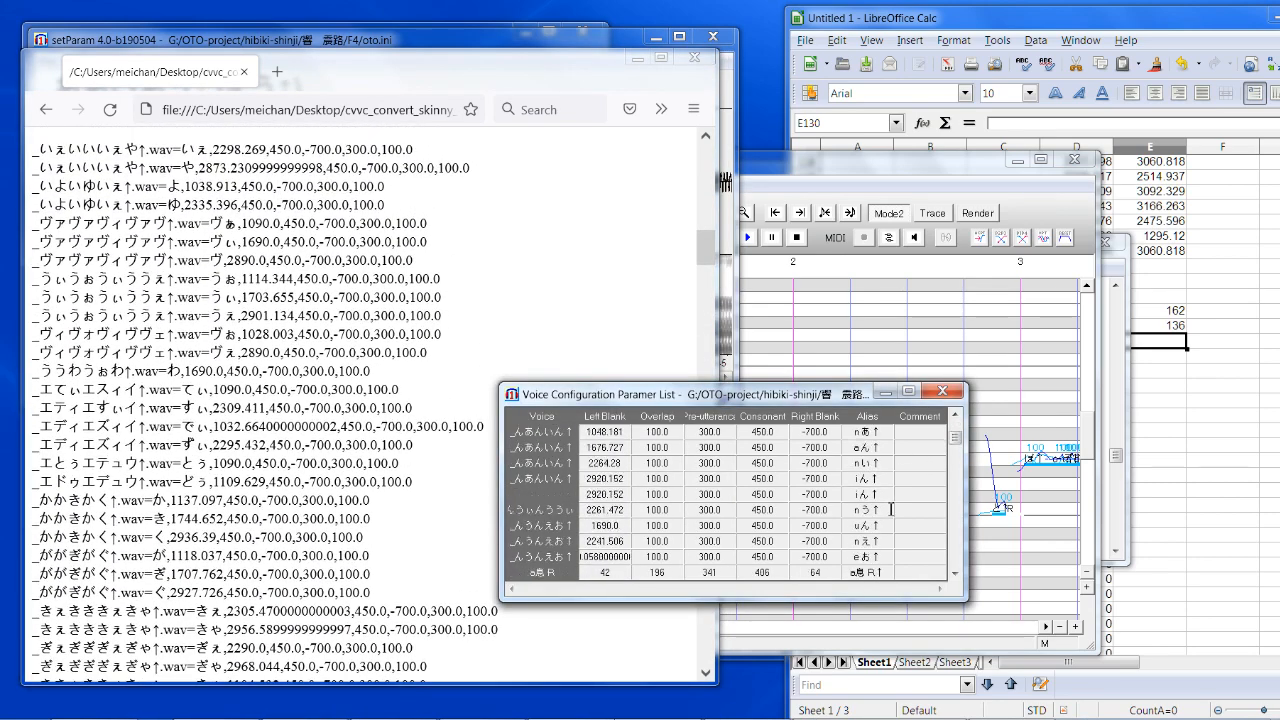
scroll(905, 500, down, 5)
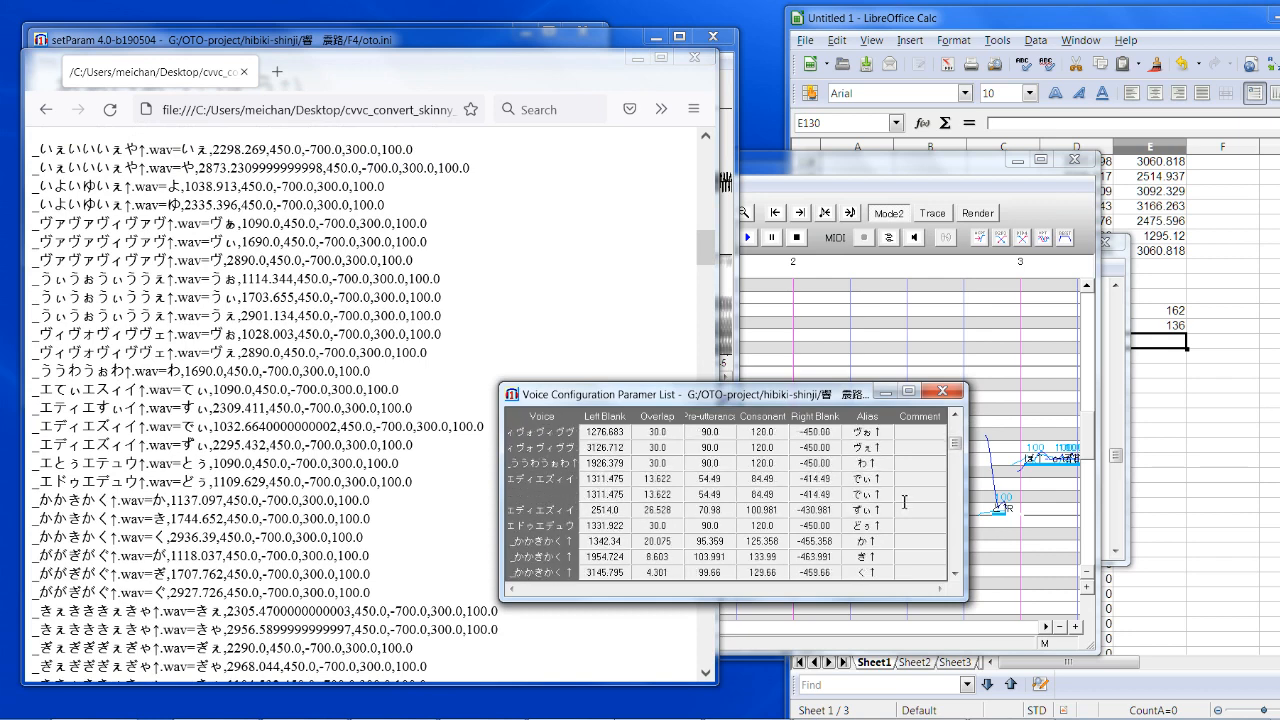
scroll(901, 502, down, 1)
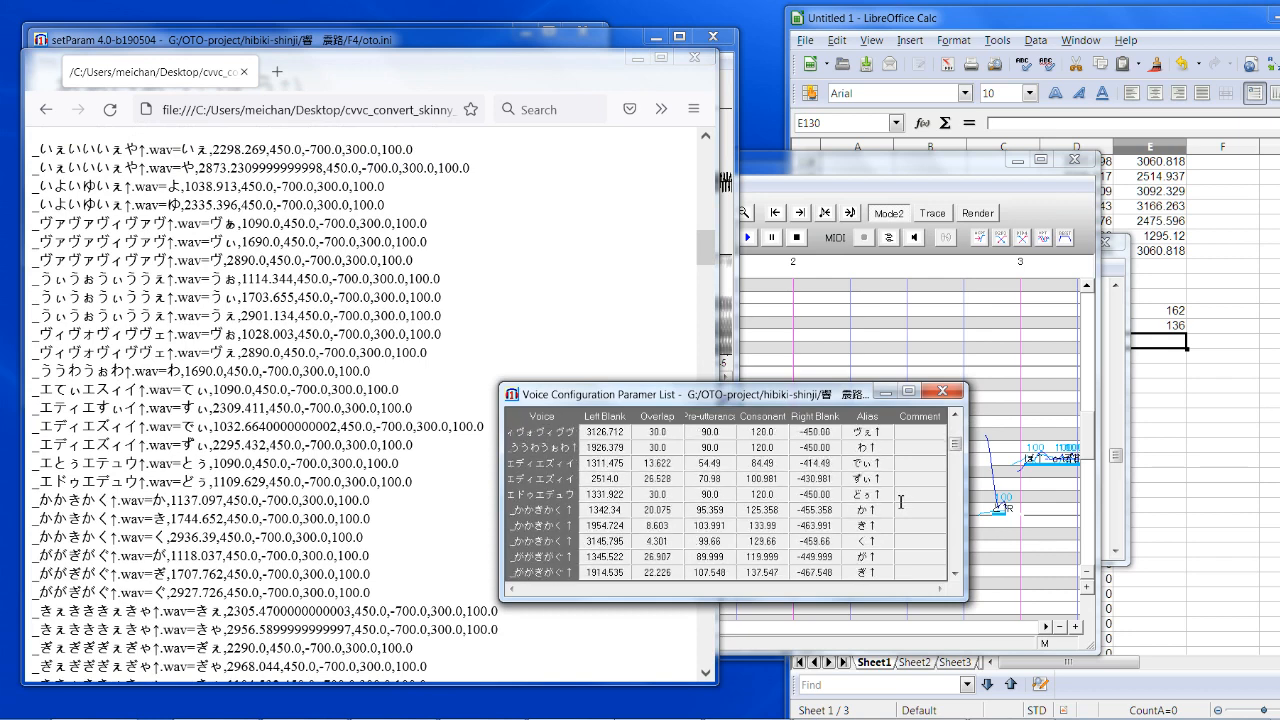
scroll(901, 502, up, 1)
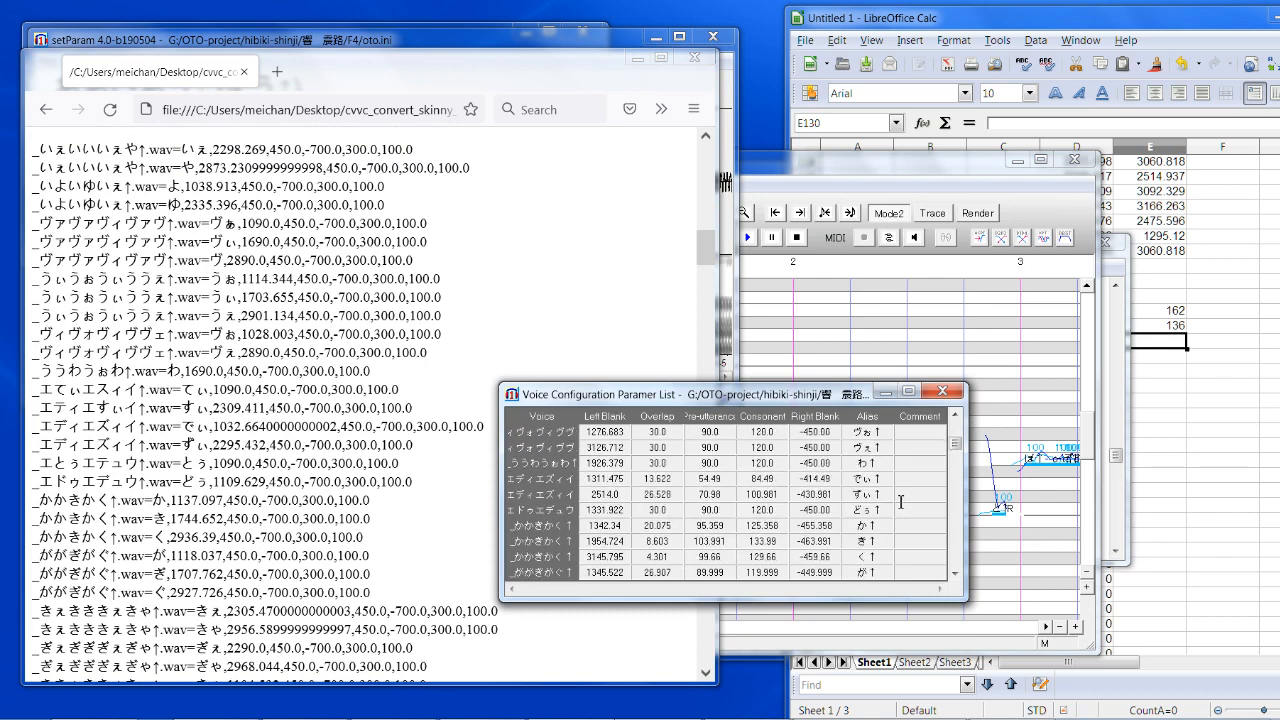
scroll(901, 502, up, 3)
scroll(900, 502, down, 5)
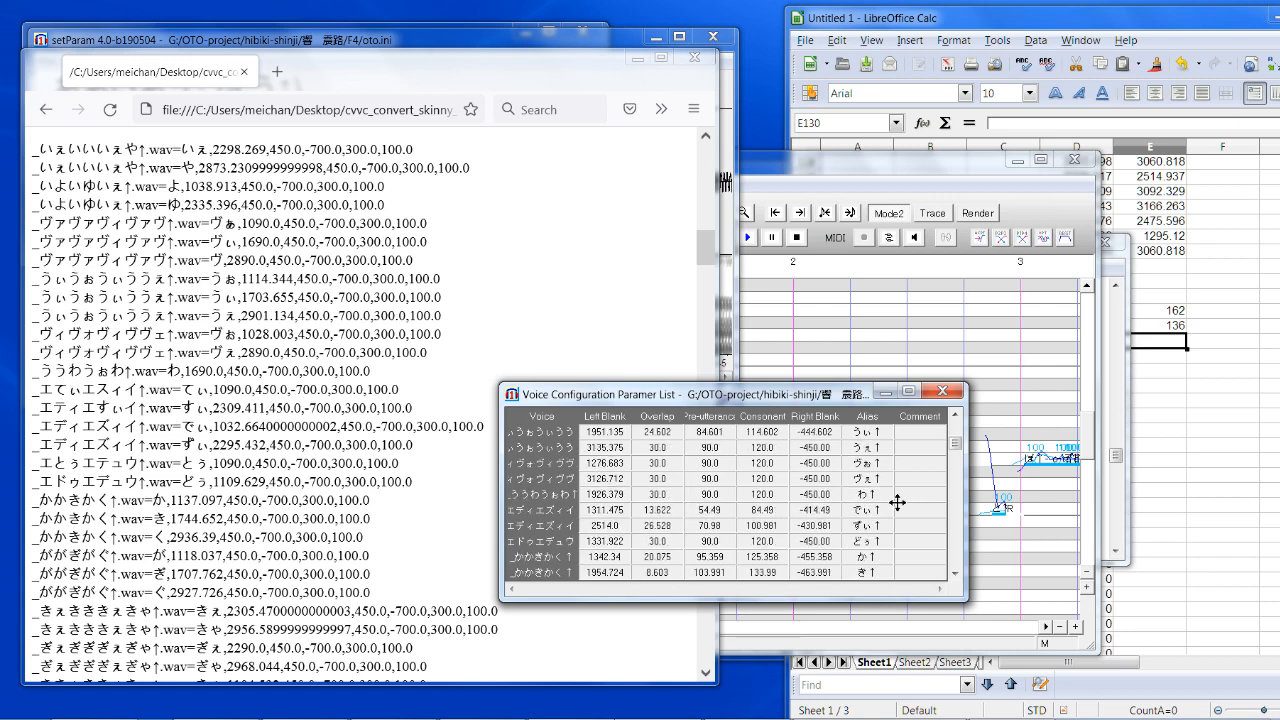
scroll(897, 502, down, 5)
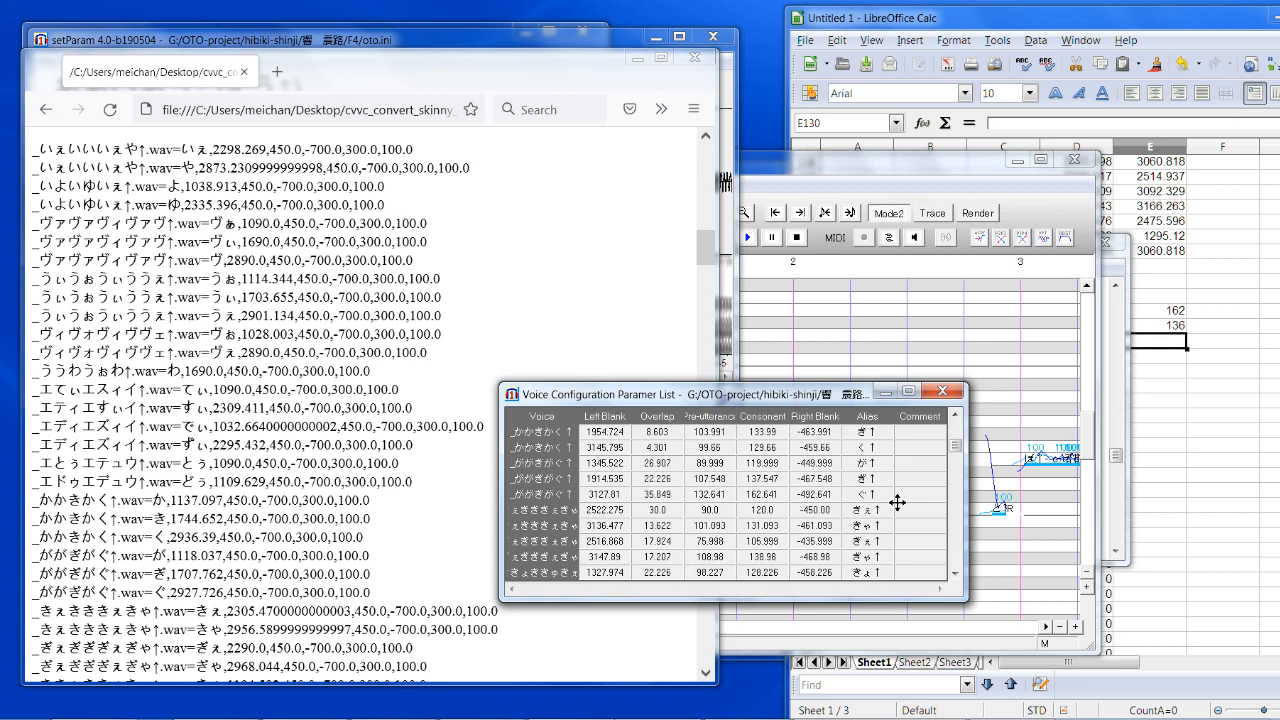
scroll(897, 502, up, 16)
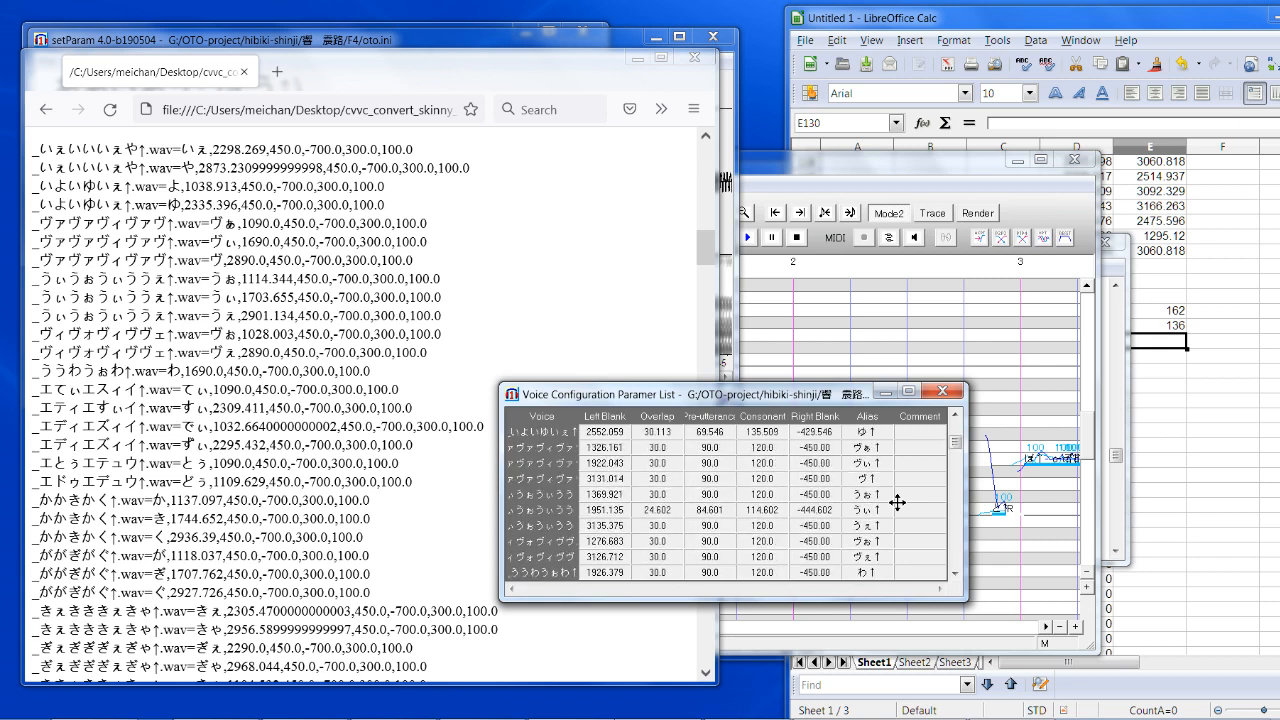
scroll(897, 503, up, 3)
scroll(897, 502, down, 4)
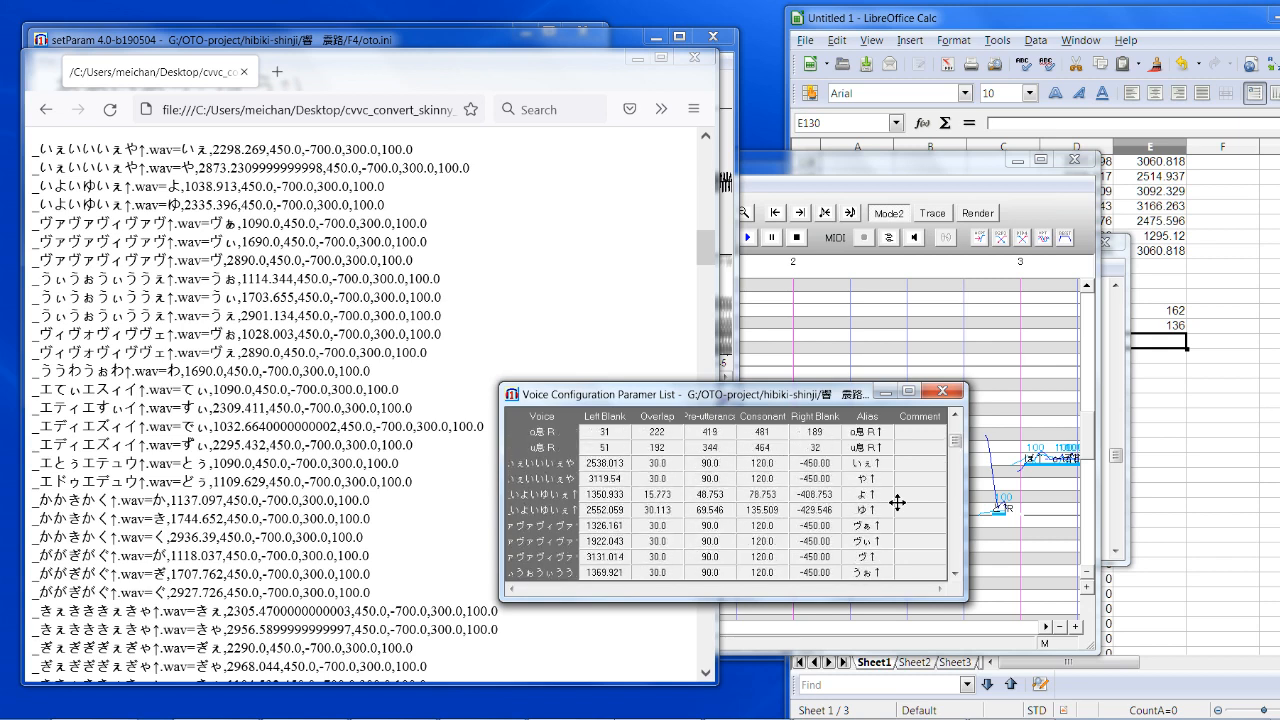
scroll(866, 470, down, 9)
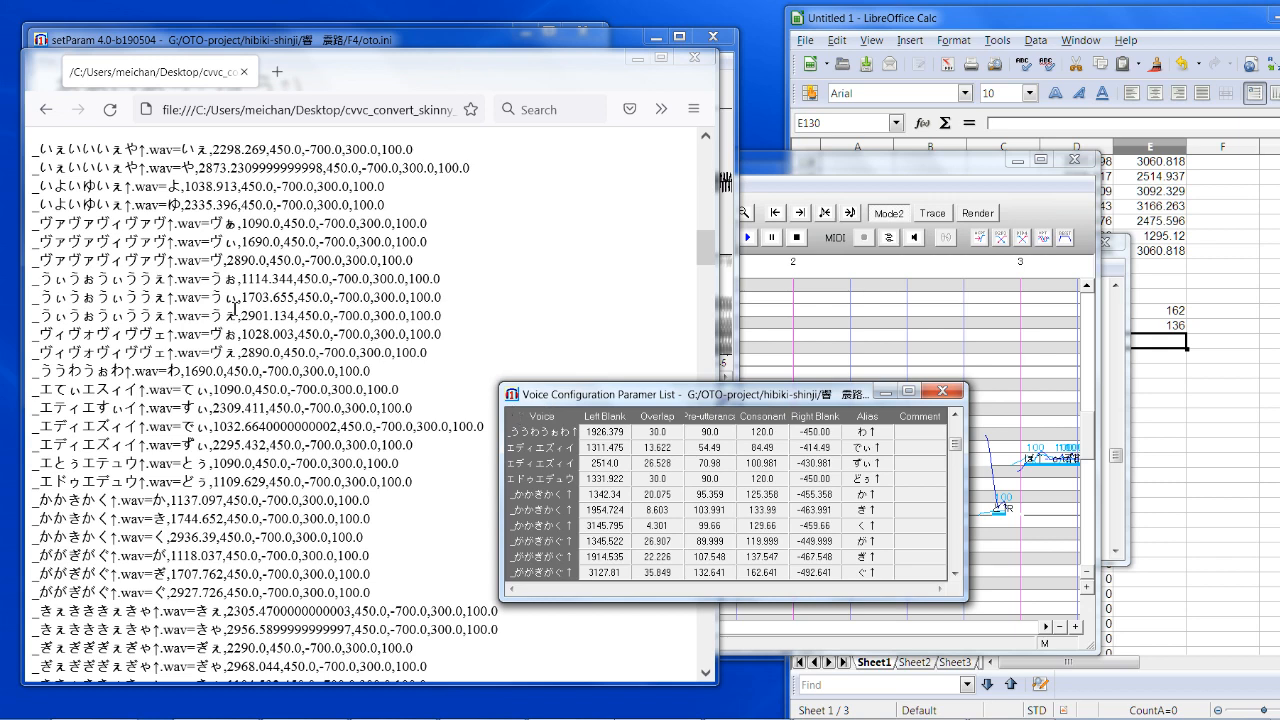
Step: Examine the converted lines on the browser page from _エてぃエスィイ↑.wav to _エドゥエデュウ↑.wav
drag(68, 391, 136, 395)
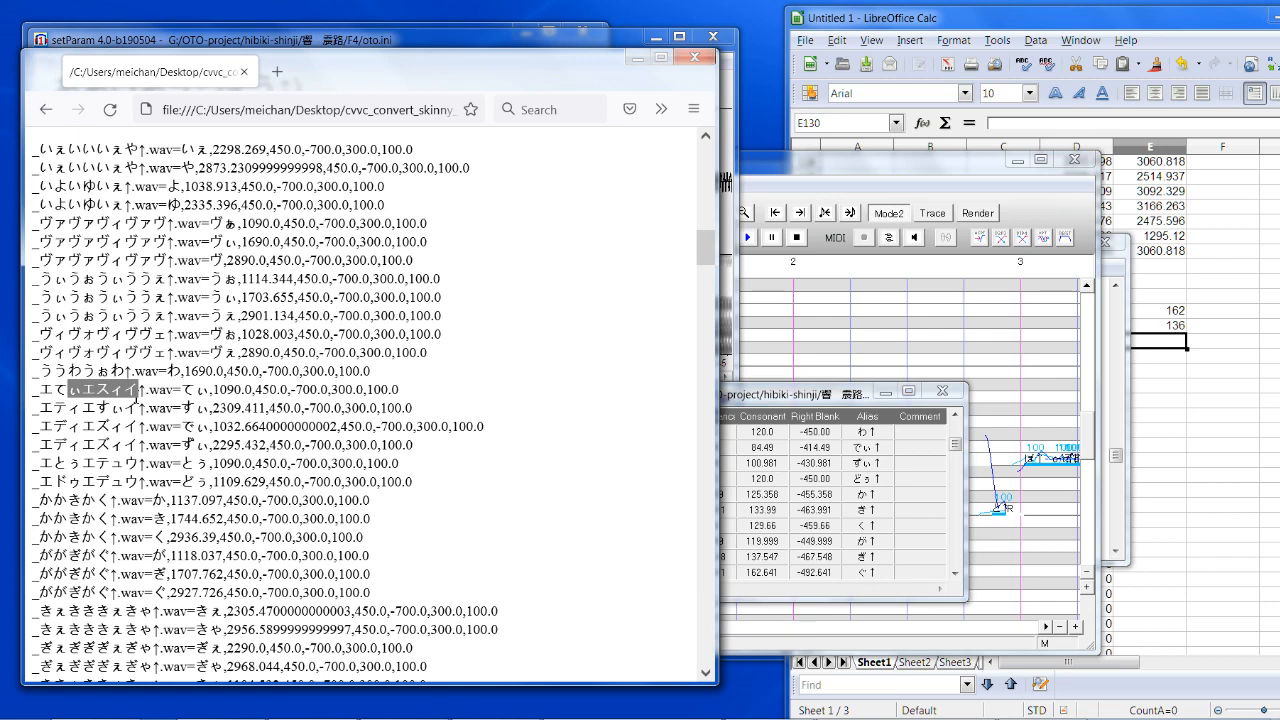
click(136, 396)
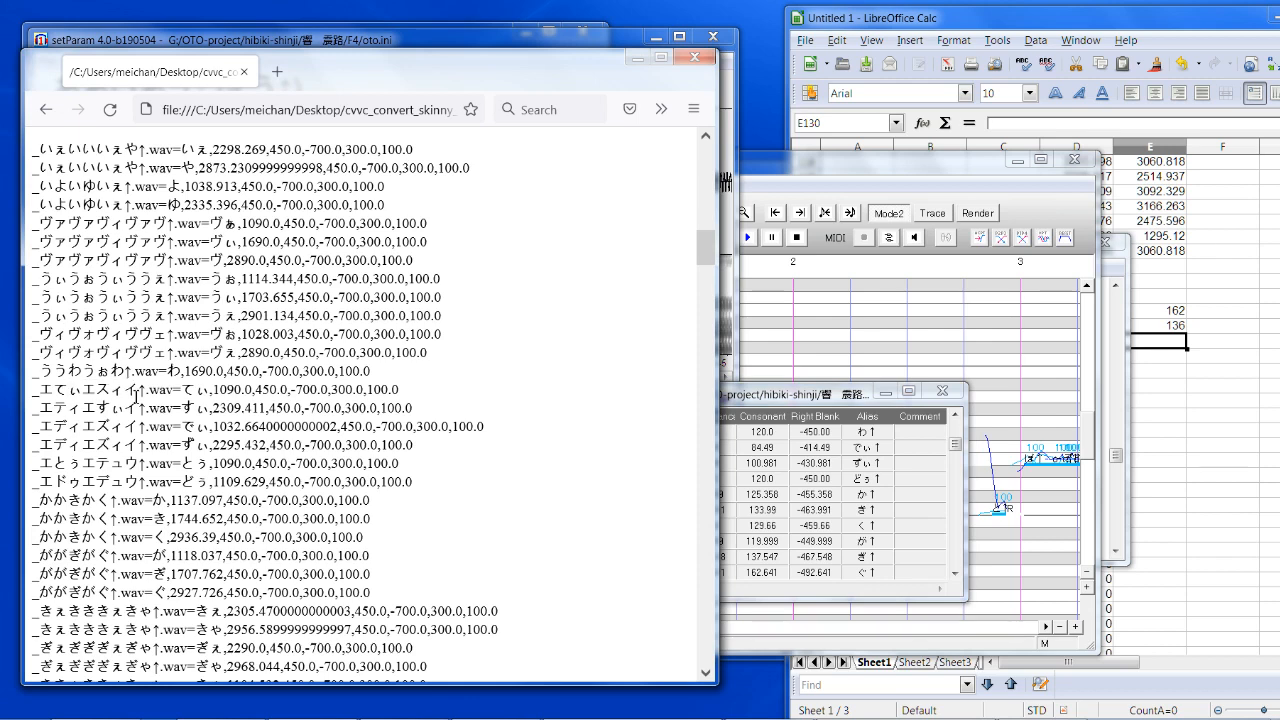
drag(332, 478, 333, 428)
click(333, 428)
drag(304, 478, 310, 463)
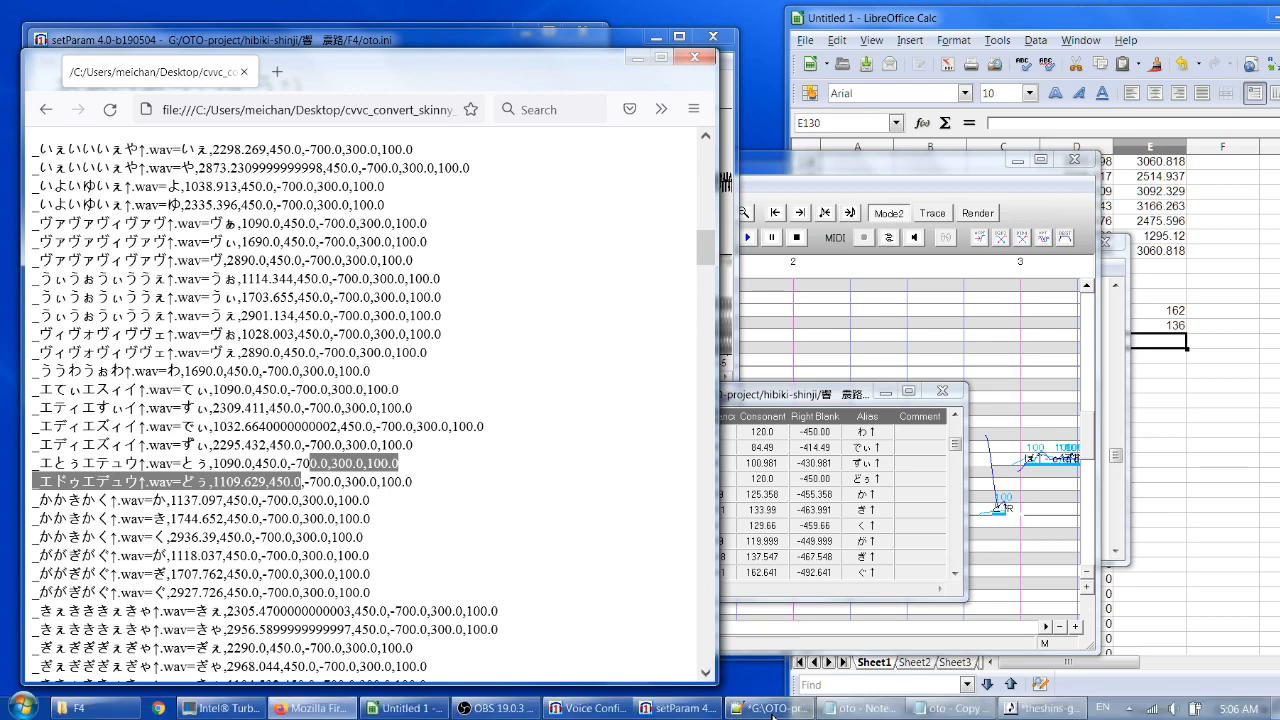
Step: Switch to Notepad++ and show the converter source cvvc_convert_skinny_1.html, moving the window clear of the browser's converted lines
click(765, 714)
click(850, 238)
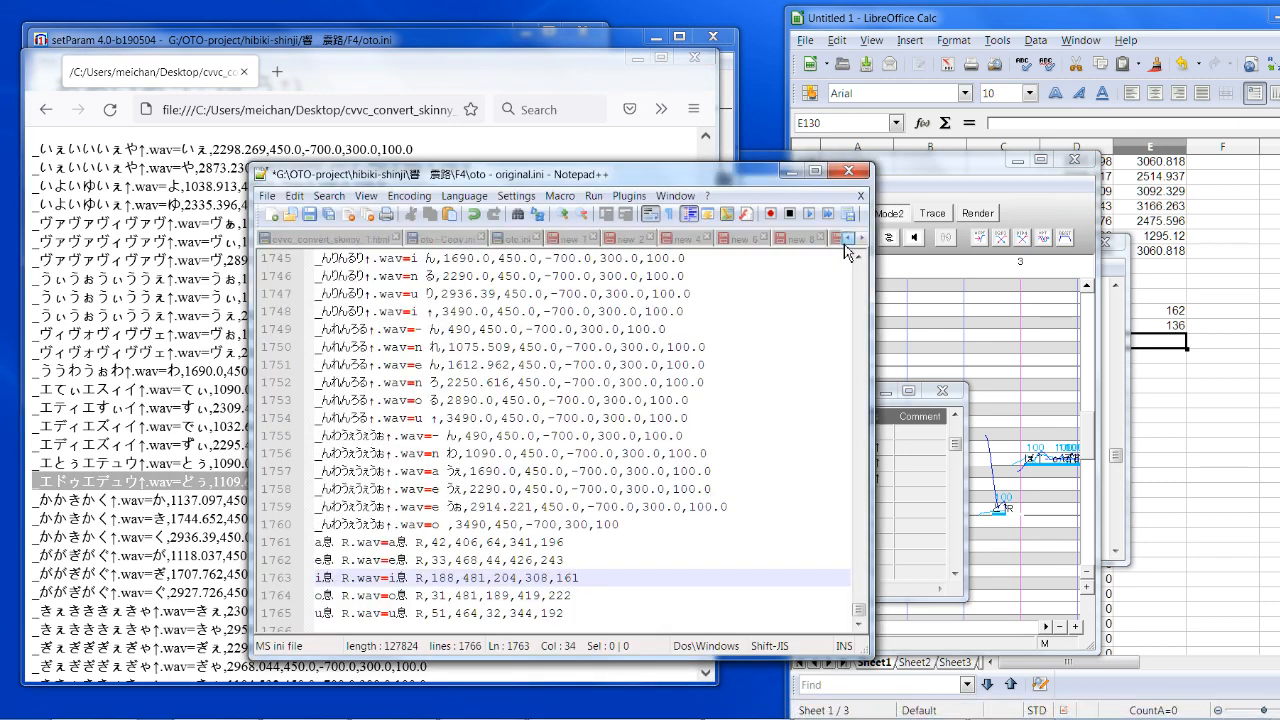
click(357, 240)
drag(484, 180, 736, 158)
click(792, 492)
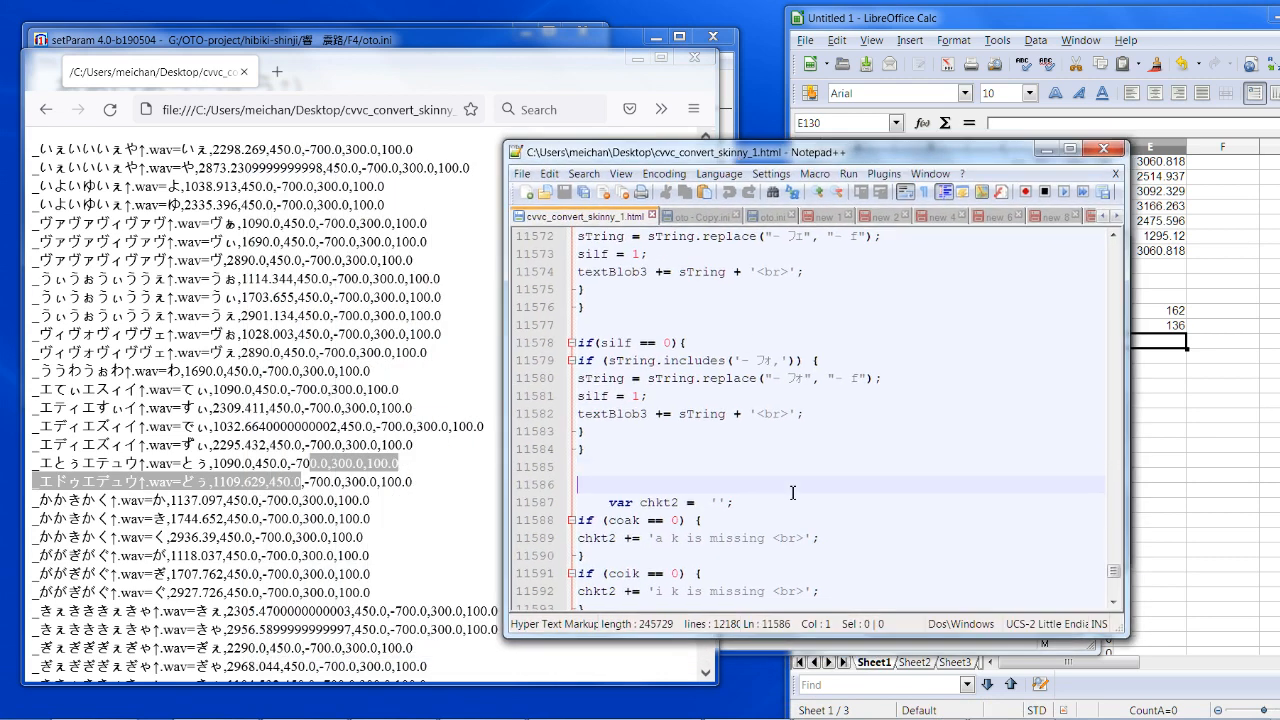
Step: Search the converter source for とぅ and go through its occurrences up to the block that replaces トゥ
key(ctrl+f)
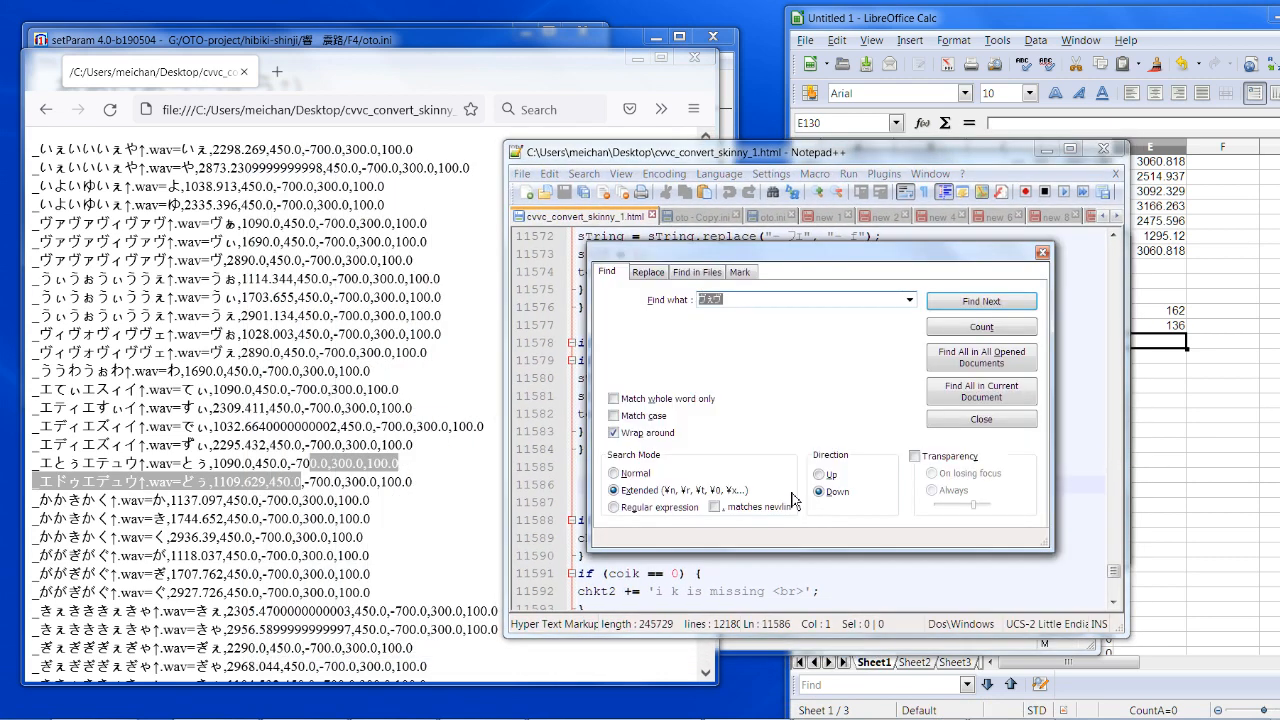
text(T)
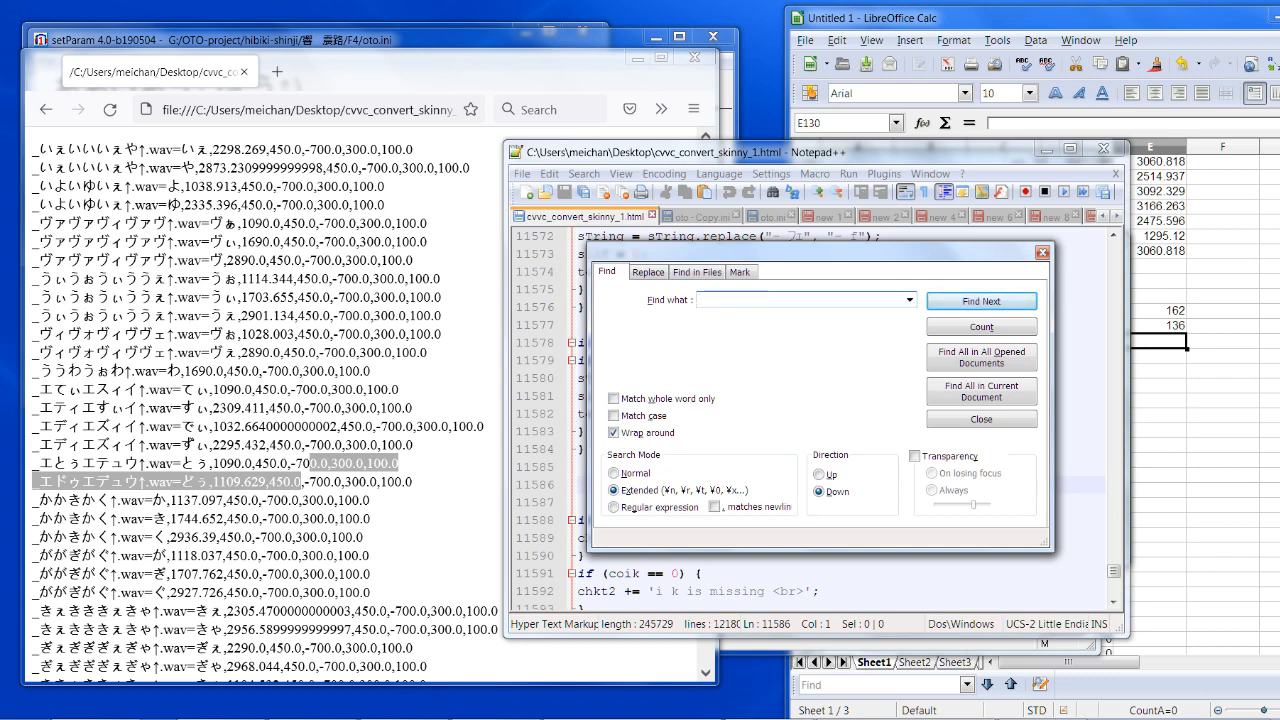
text(とぅ)
key(BackSpace)
key(Return)
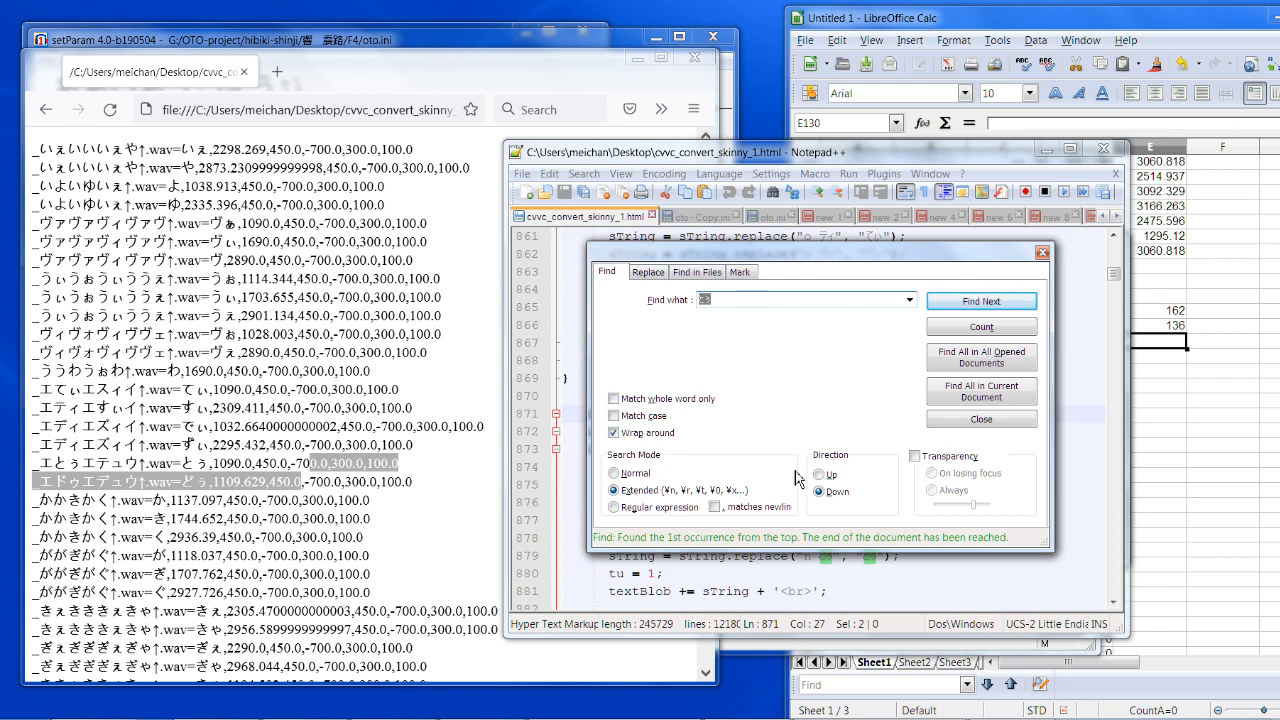
drag(838, 258, 362, 211)
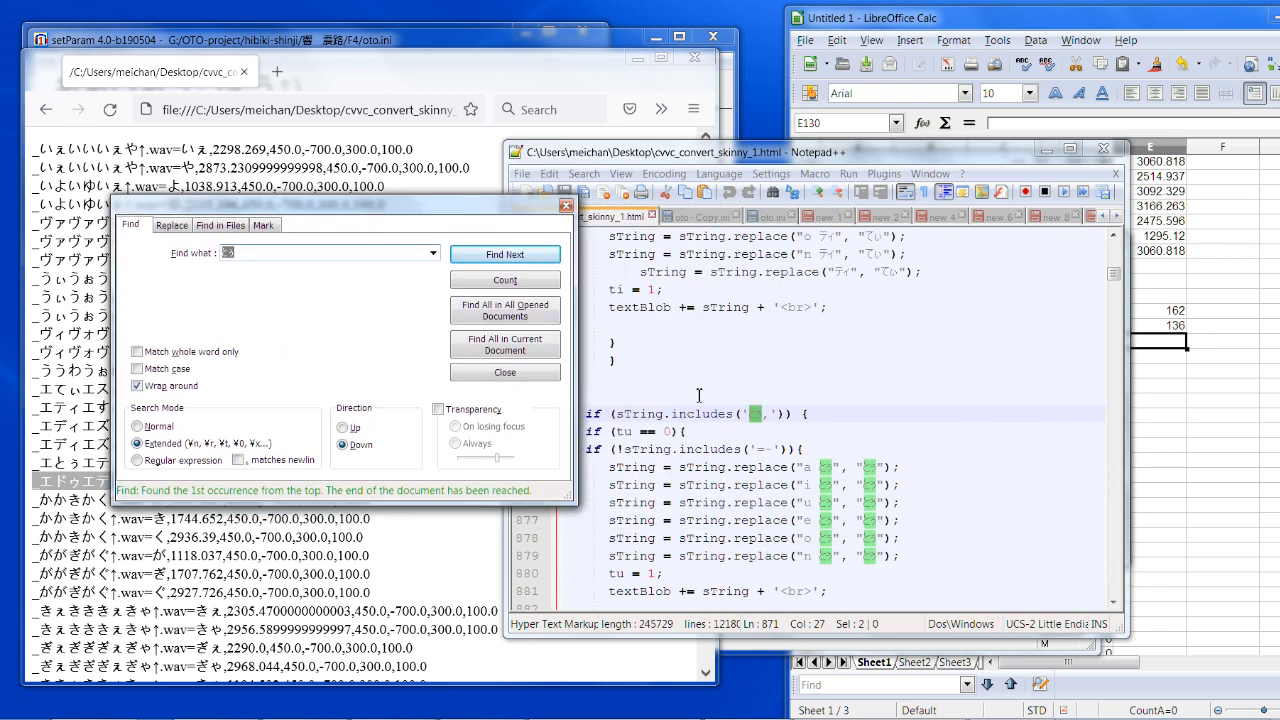
click(872, 567)
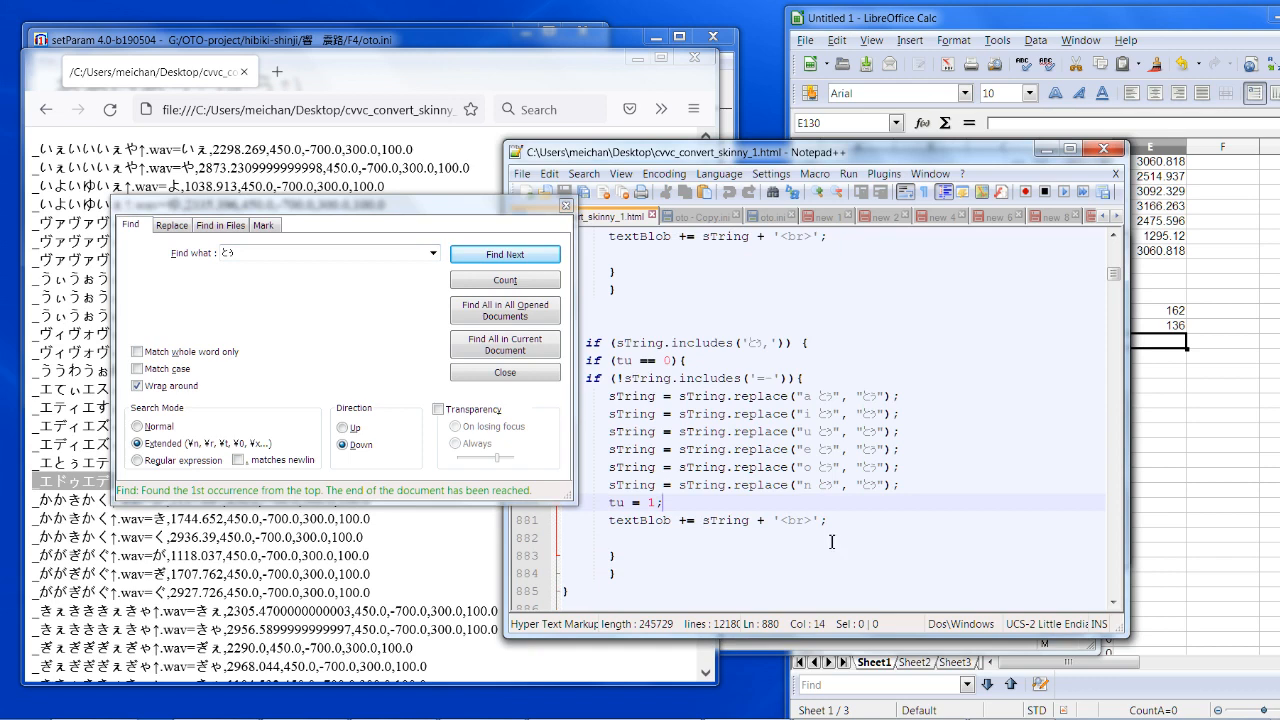
click(515, 262)
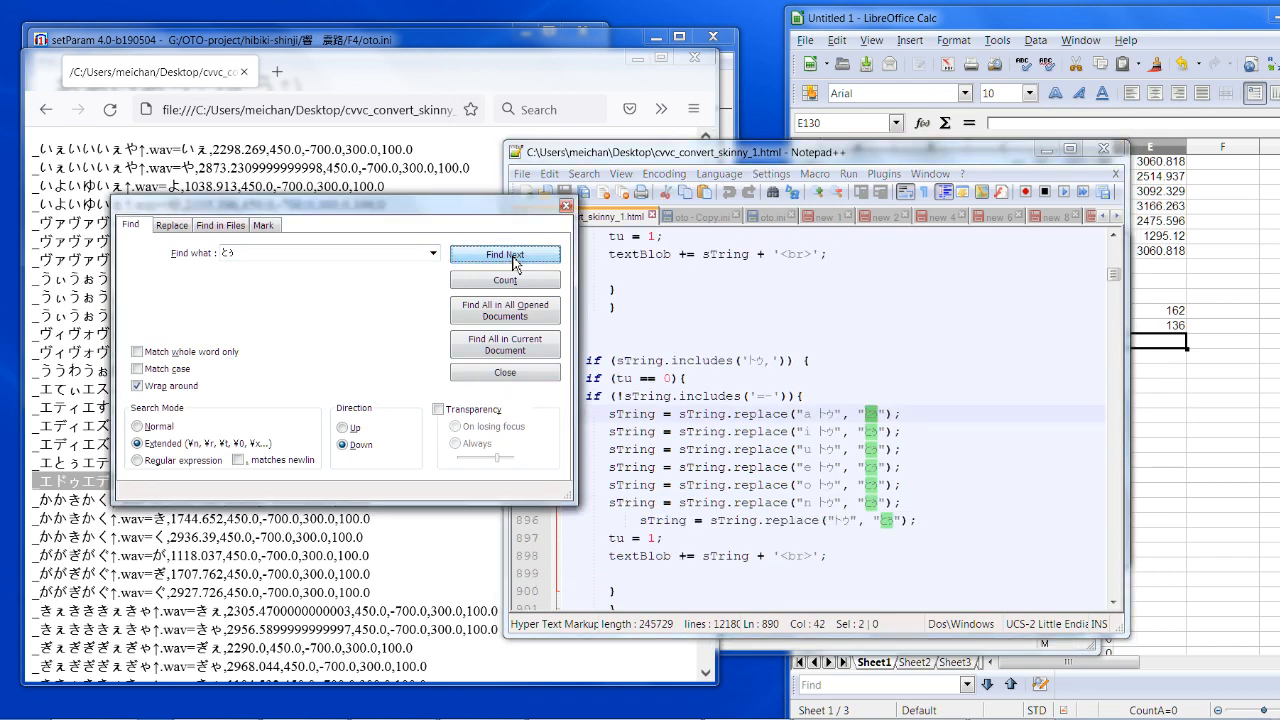
Step: Add a comma after both トゥ and とぅ in the replacement without a vowel prefix on line 896, and find the next とぅ
click(857, 521)
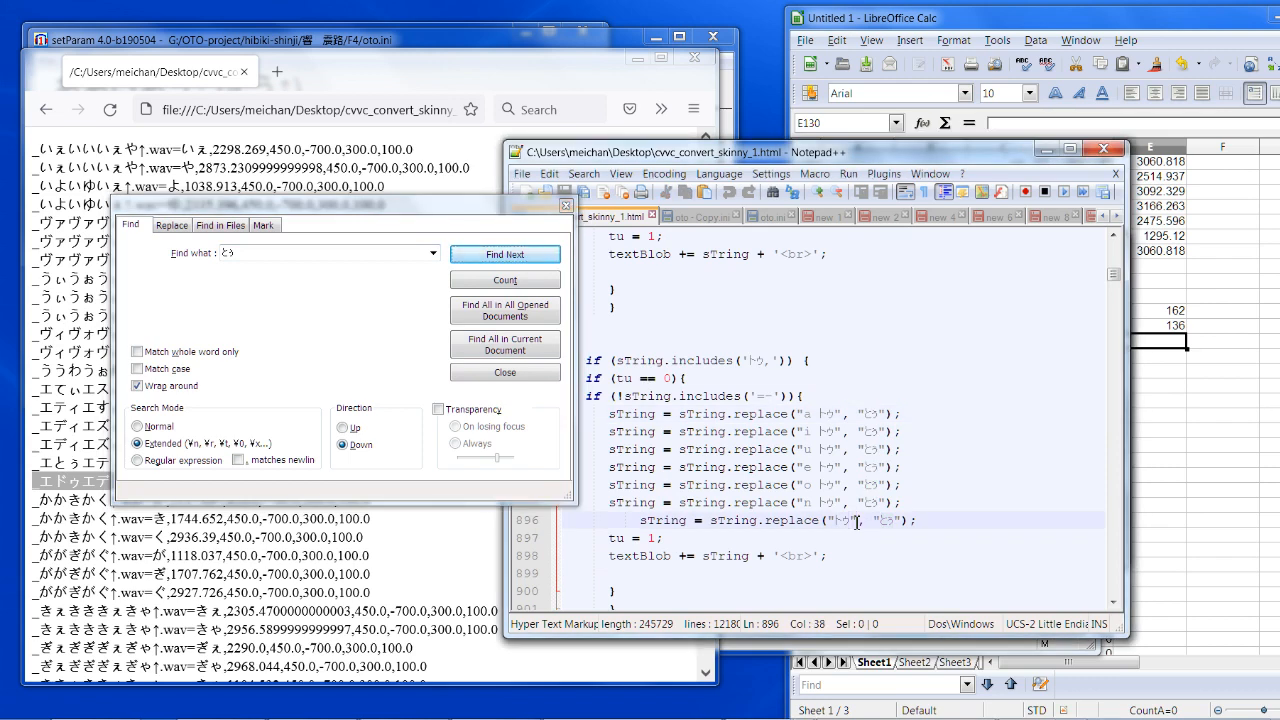
text(,")
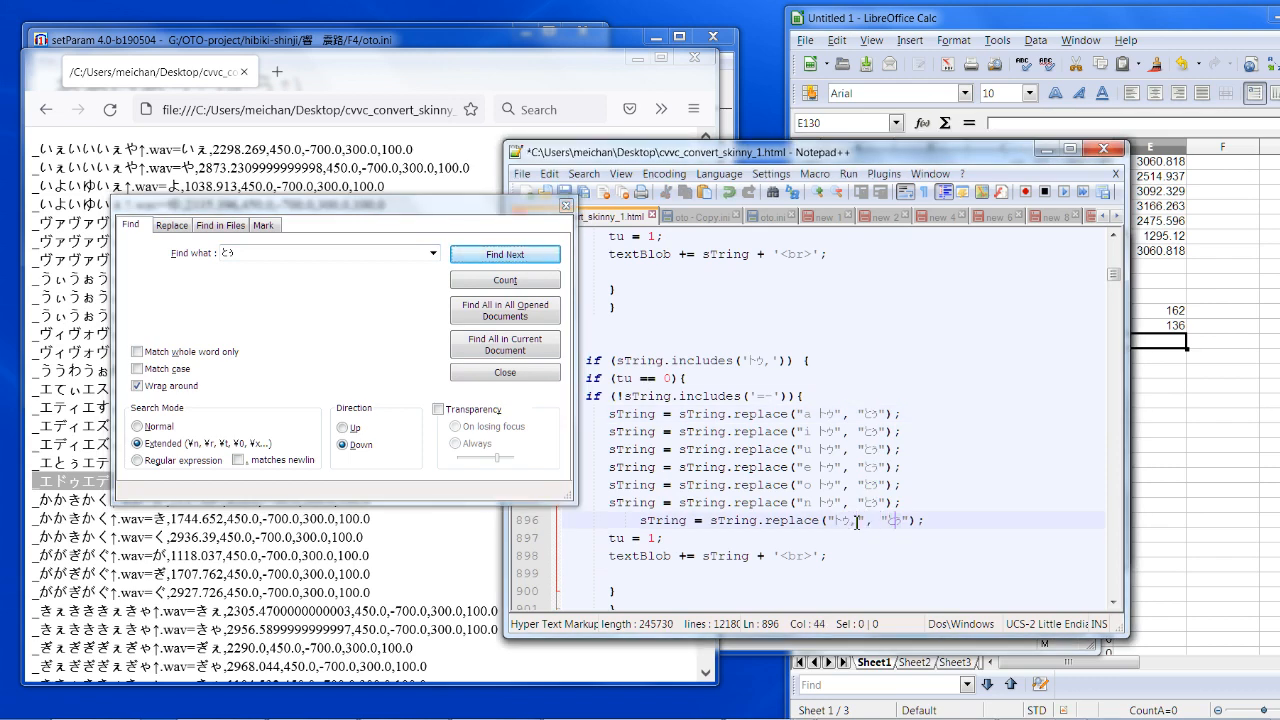
text(,)
click(500, 256)
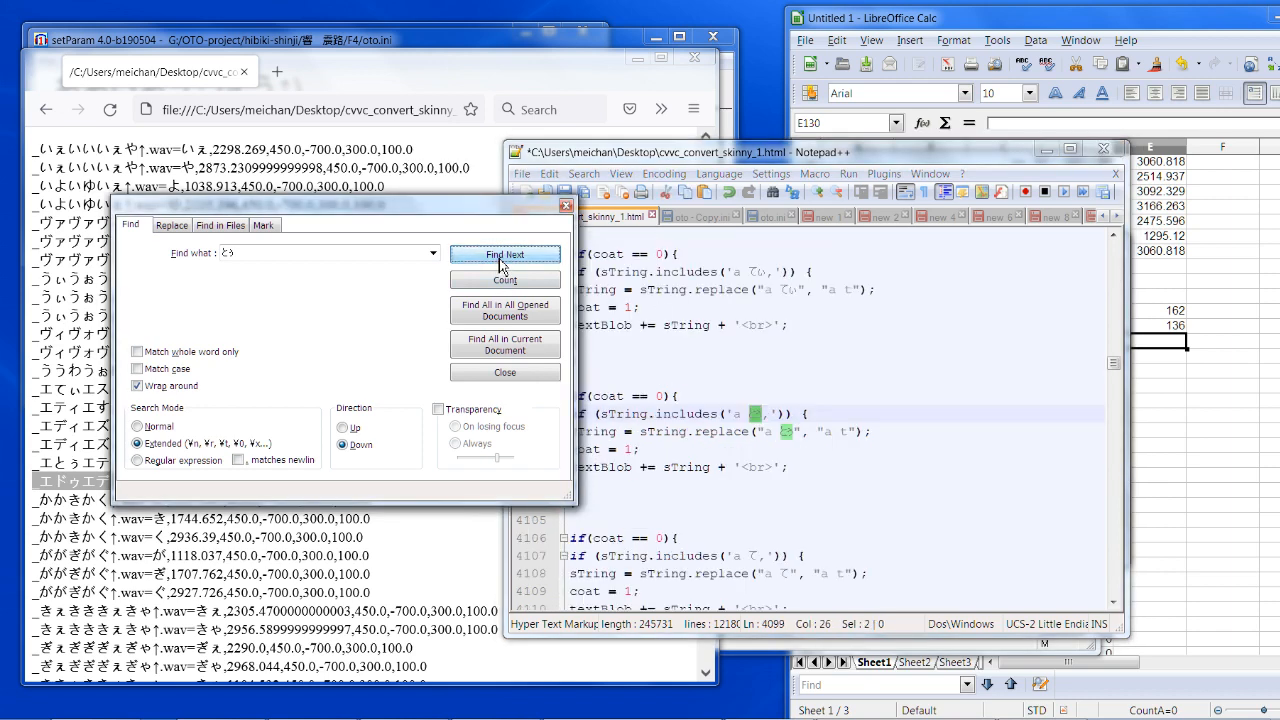
Step: Go through the remaining occurrences of とぅ in the converter source, wrapping around to the block that replaces トゥ
click(500, 256)
click(500, 256)
click(500, 256)
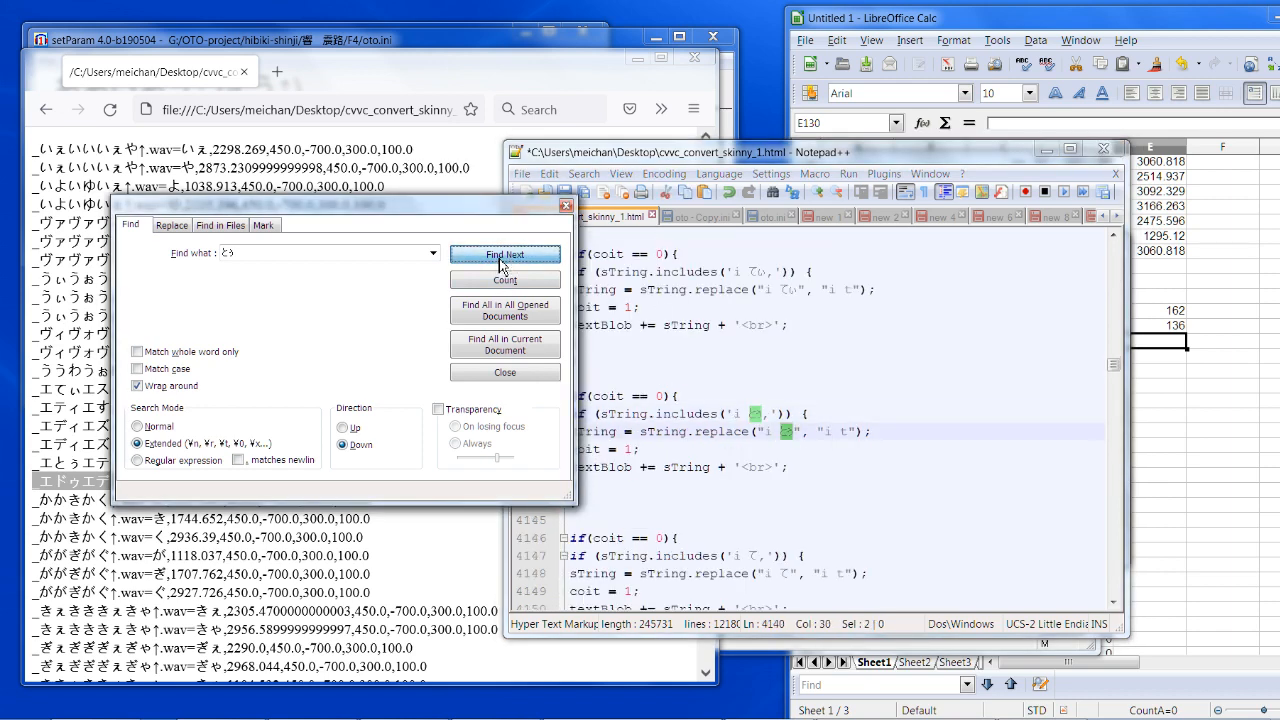
click(500, 256)
click(500, 257)
click(500, 257)
click(500, 257)
click(500, 257)
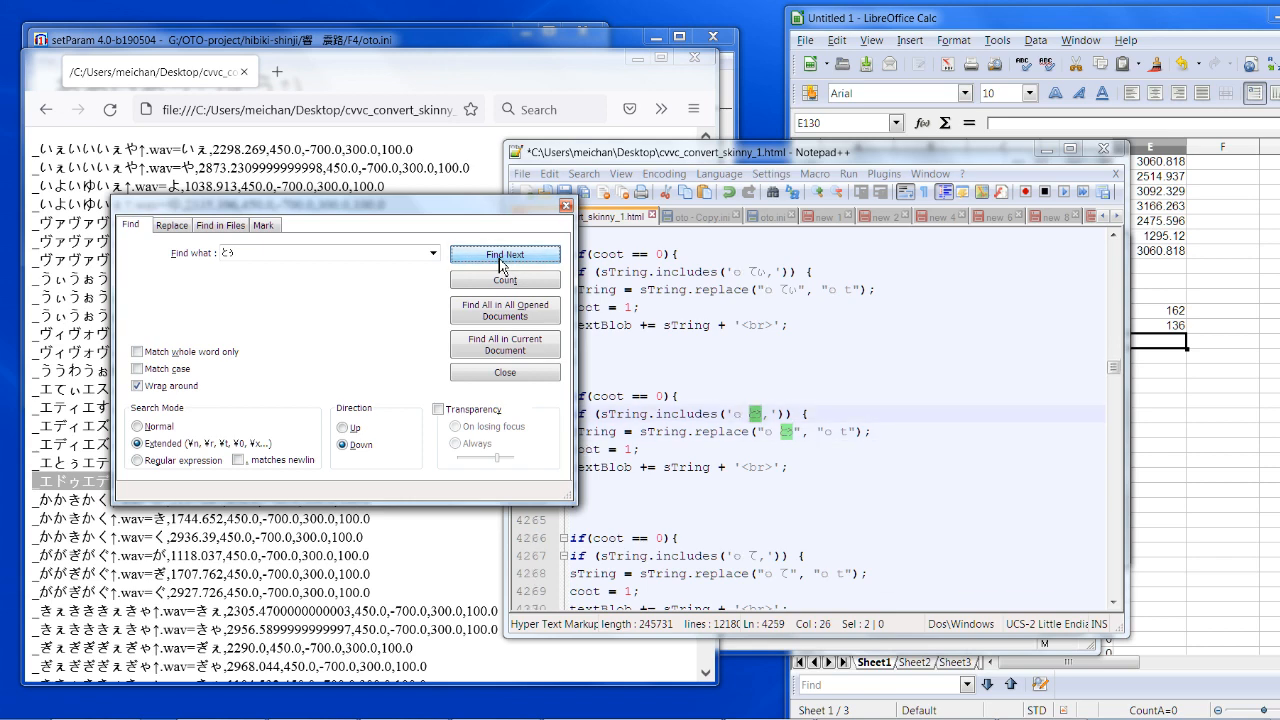
click(500, 257)
click(500, 256)
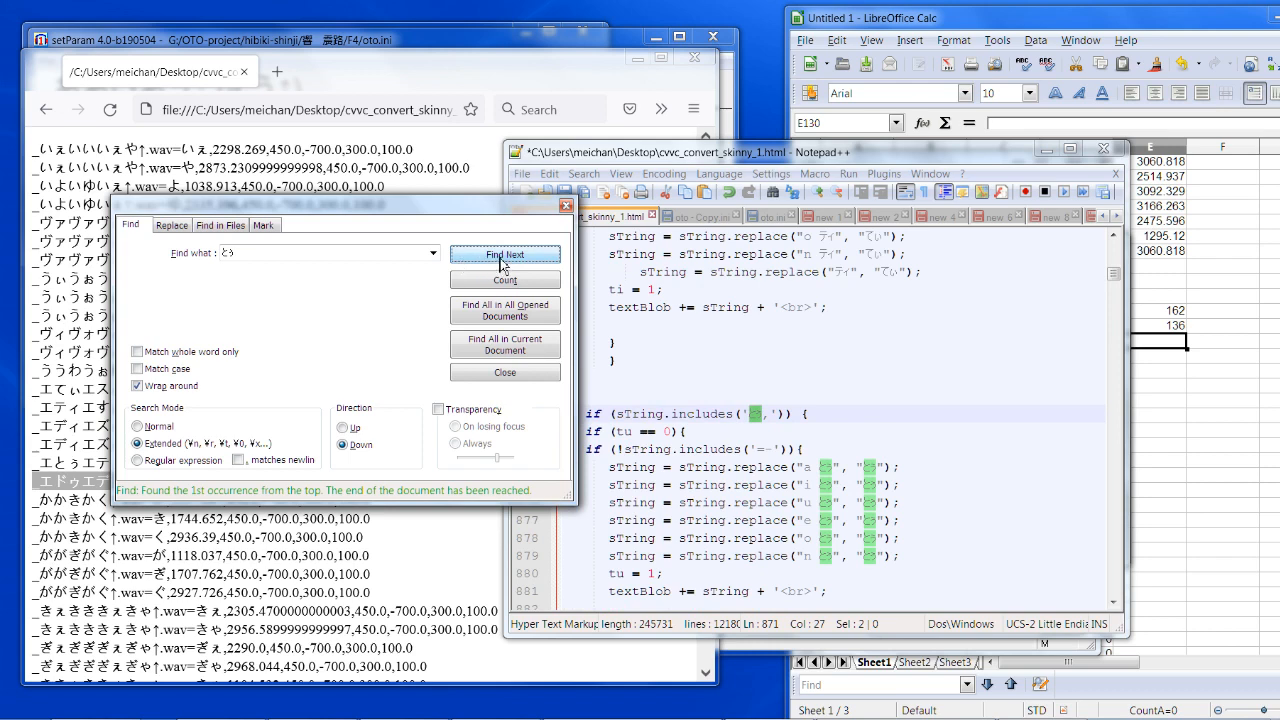
click(500, 258)
click(500, 258)
click(500, 258)
click(500, 258)
click(500, 258)
click(500, 258)
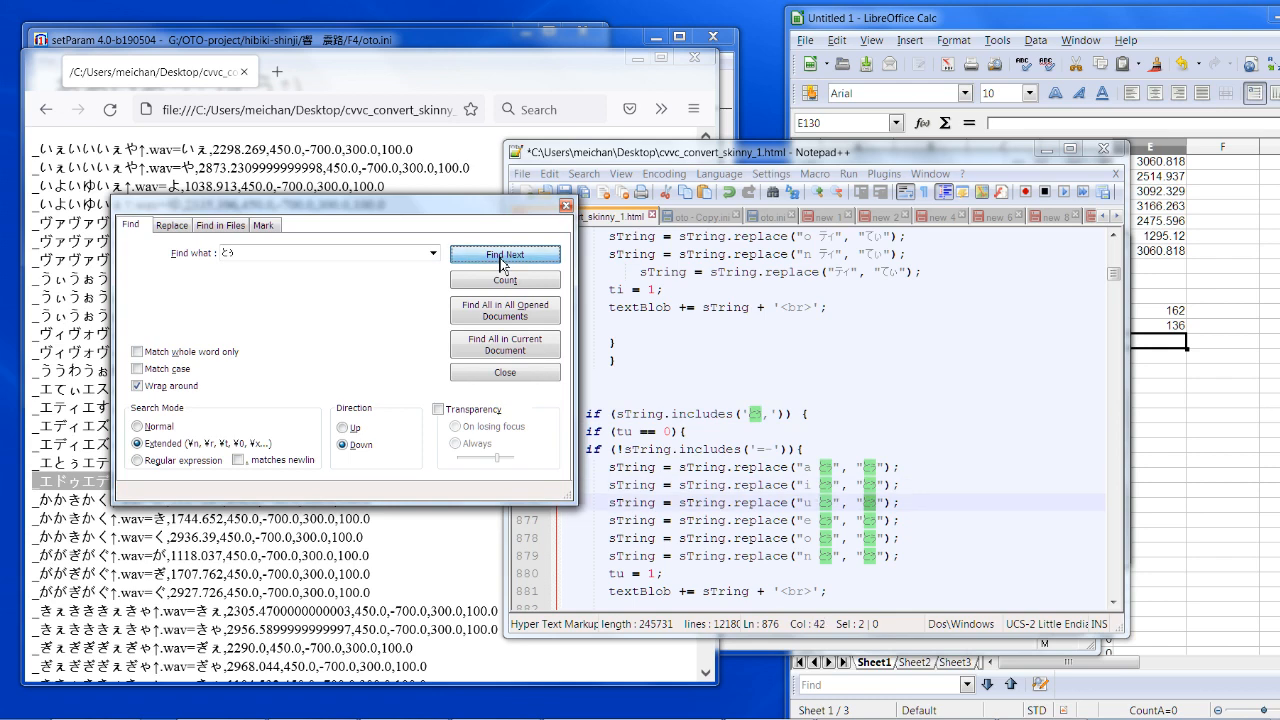
click(500, 256)
click(500, 256)
click(500, 256)
click(500, 256)
click(500, 256)
click(500, 256)
click(500, 256)
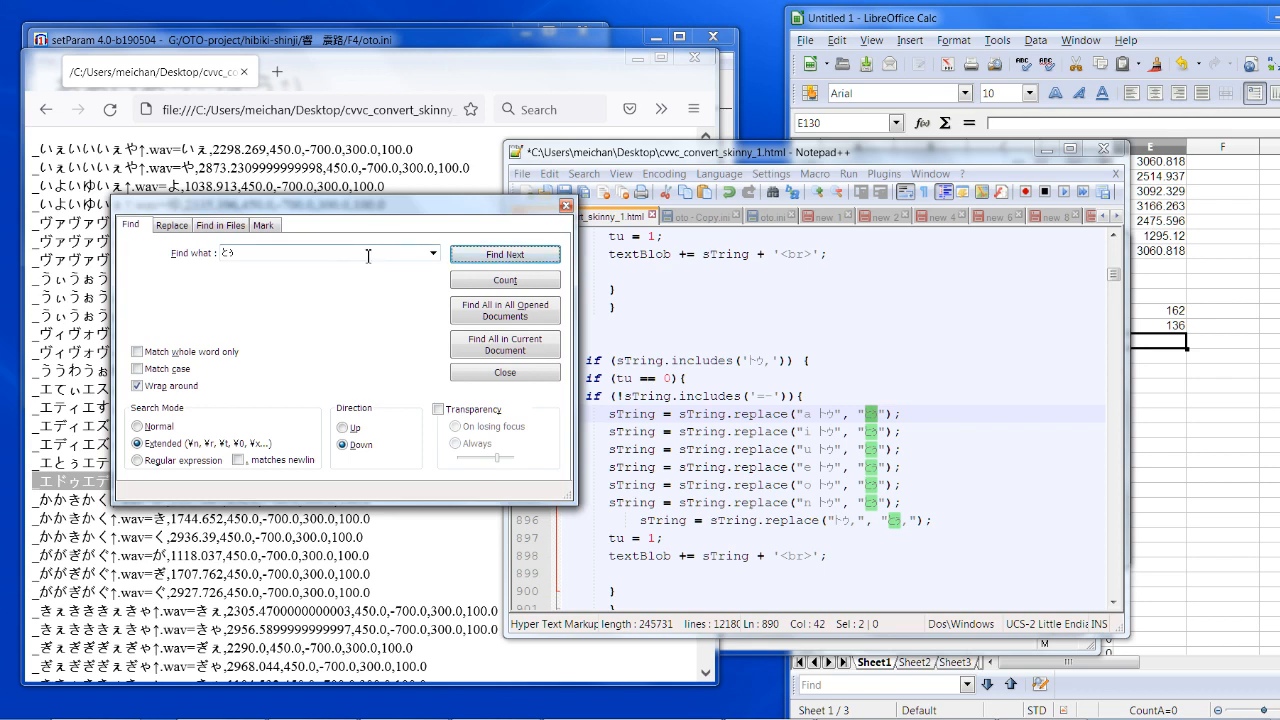
Step: Add a comma after both ティ and てぃ in the replacement without a vowel prefix on line 863
click(876, 362)
scroll(876, 362, up, 4)
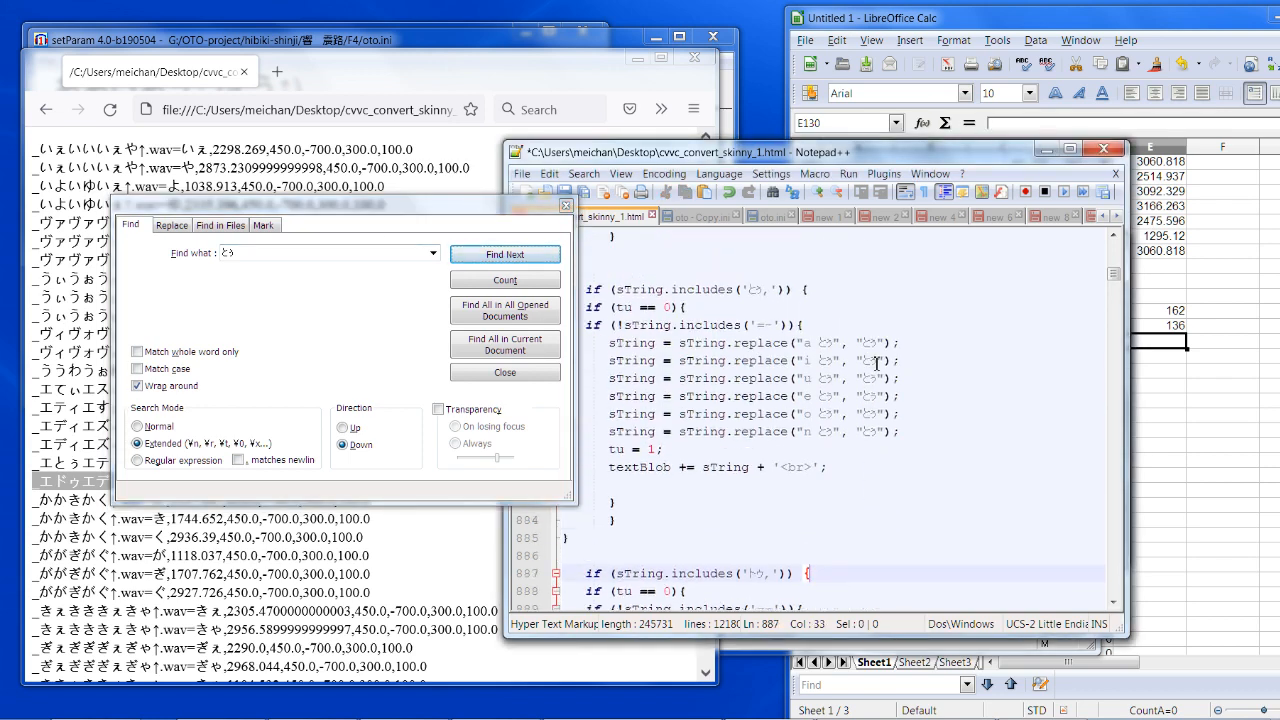
scroll(876, 362, up, 5)
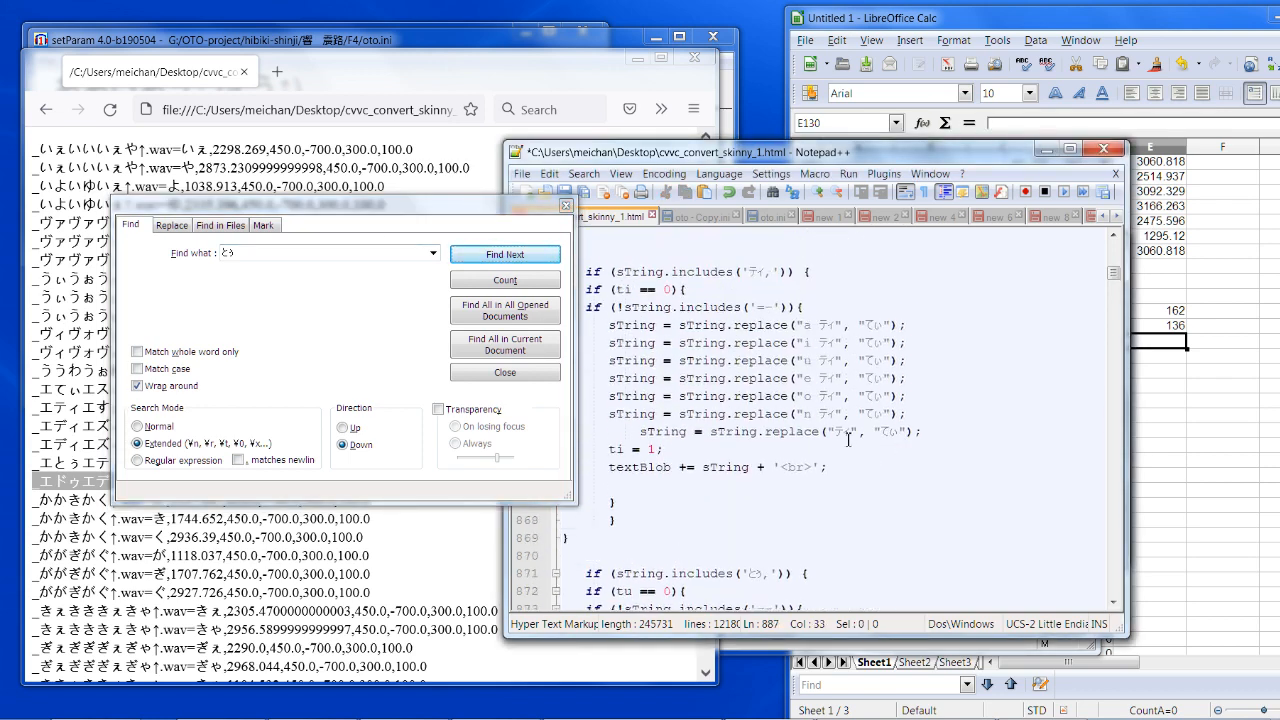
click(852, 435)
text(")
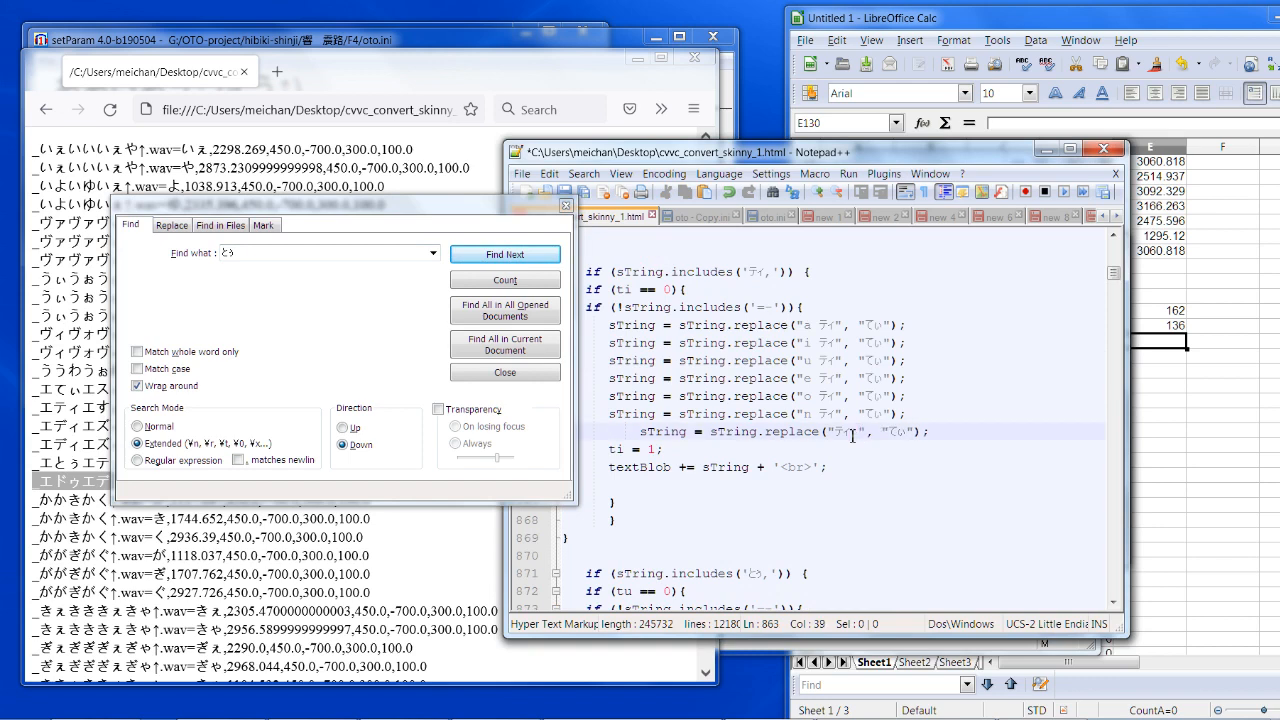
click(910, 436)
text(,)
Step: Search the converter source for すぃ and go through its occurrences up to the "- すぃ" replacement on line 11052
scroll(965, 507, up, 4)
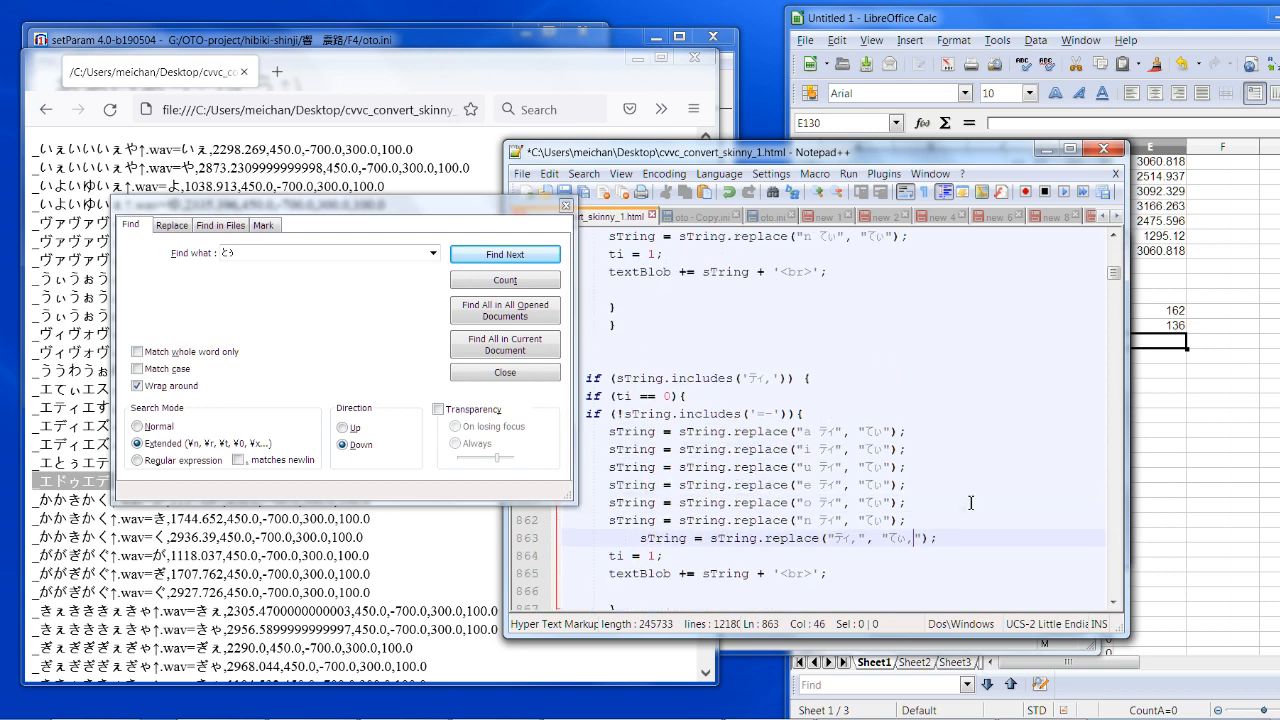
scroll(965, 507, up, 7)
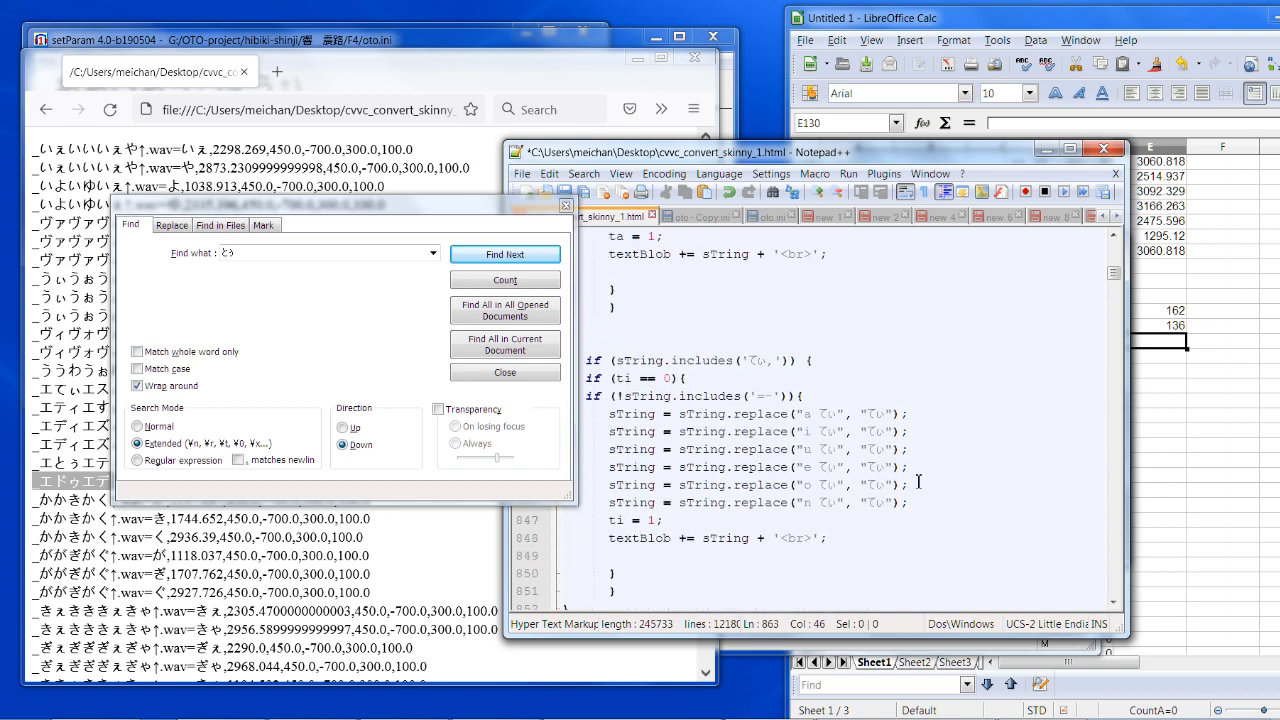
scroll(903, 500, up, 4)
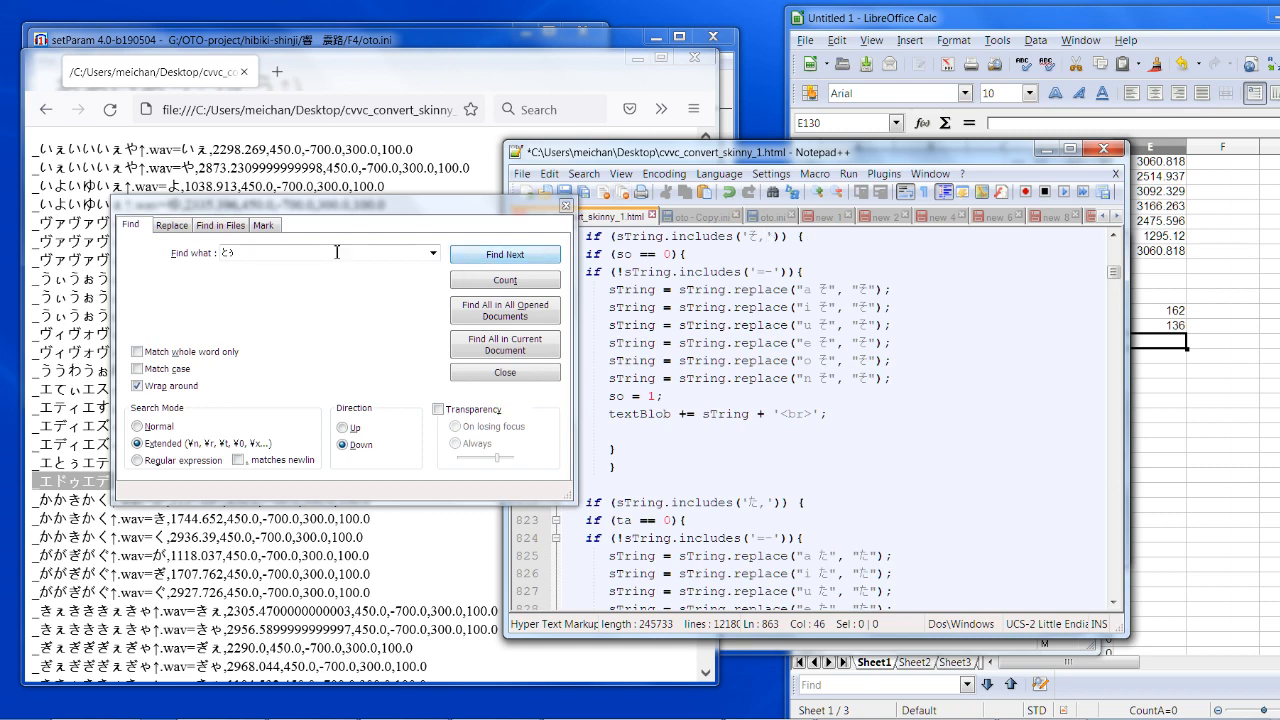
drag(338, 252, 136, 263)
text(s)
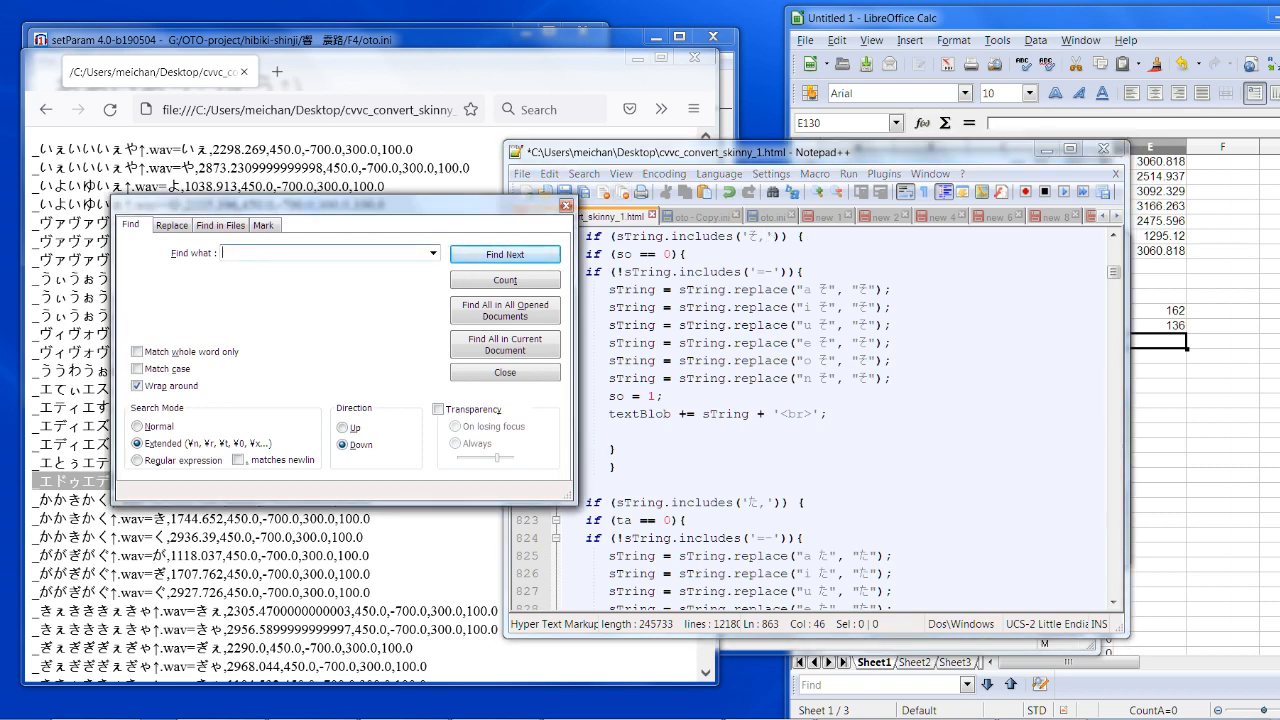
text(o)
key(Return)
key(Return)
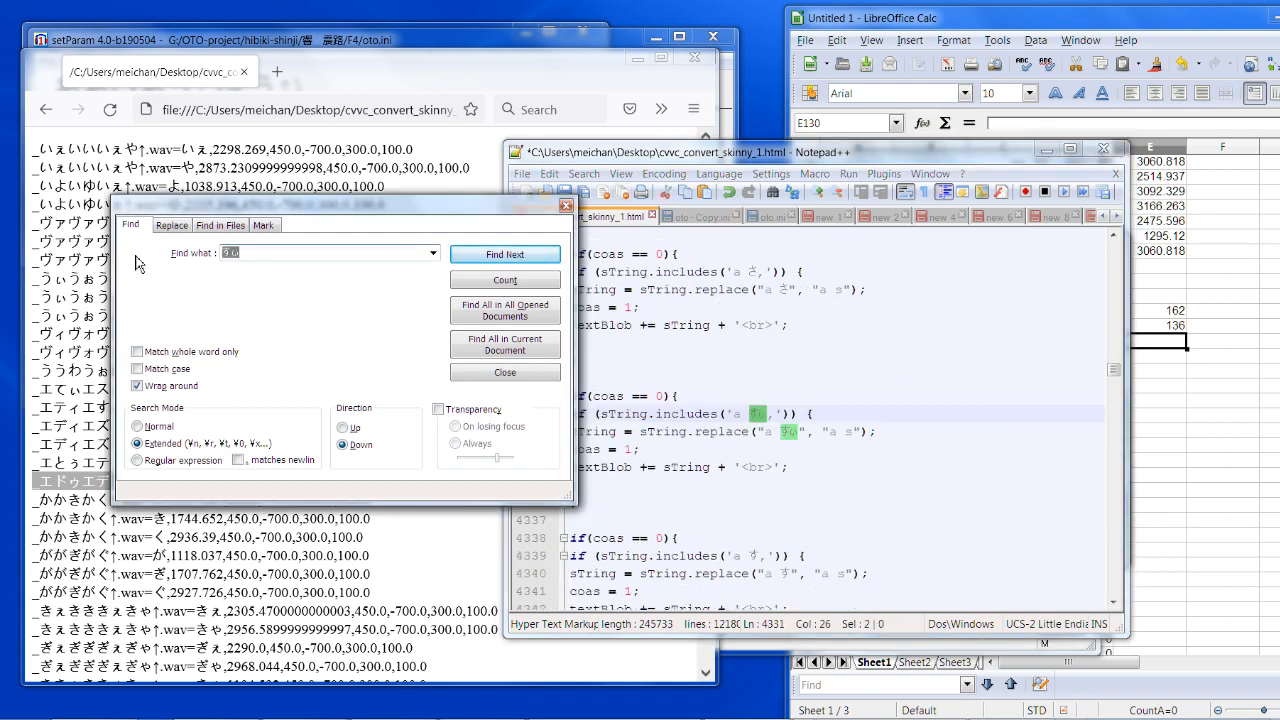
key(Return)
key(Return)
key(Return)
key(Return)
key(Return)
key(Return)
key(Return)
key(Return)
key(Return)
key(Return)
key(Return)
key(Return)
key(Return)
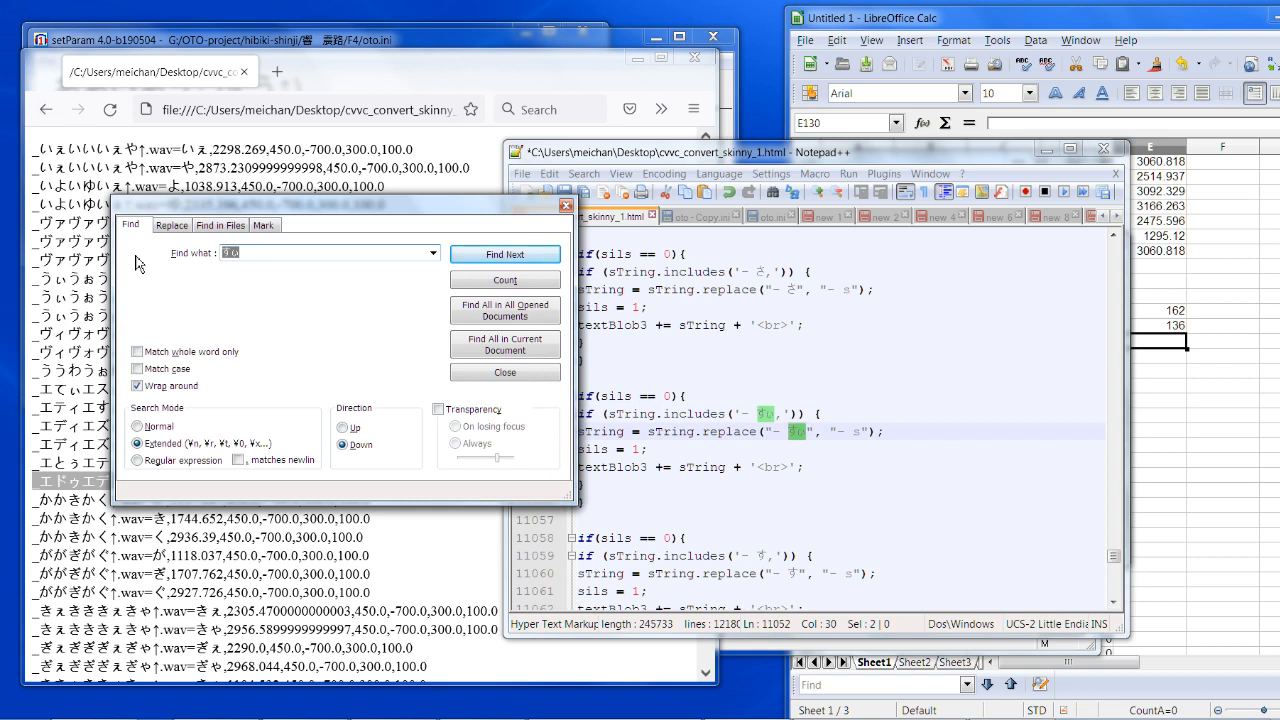
Step: Add a comma after both "- さ" and "- s" in the replacement on line 11044
key(Right)
click(807, 437)
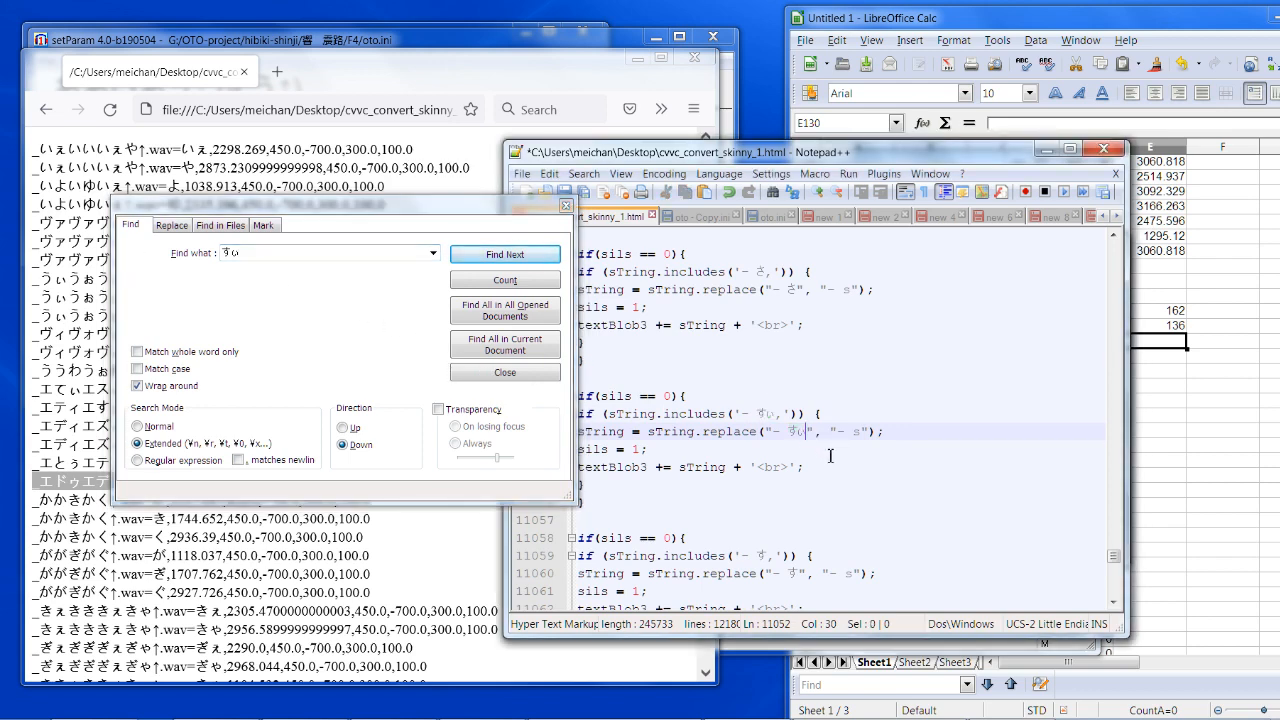
scroll(830, 456, up, 3)
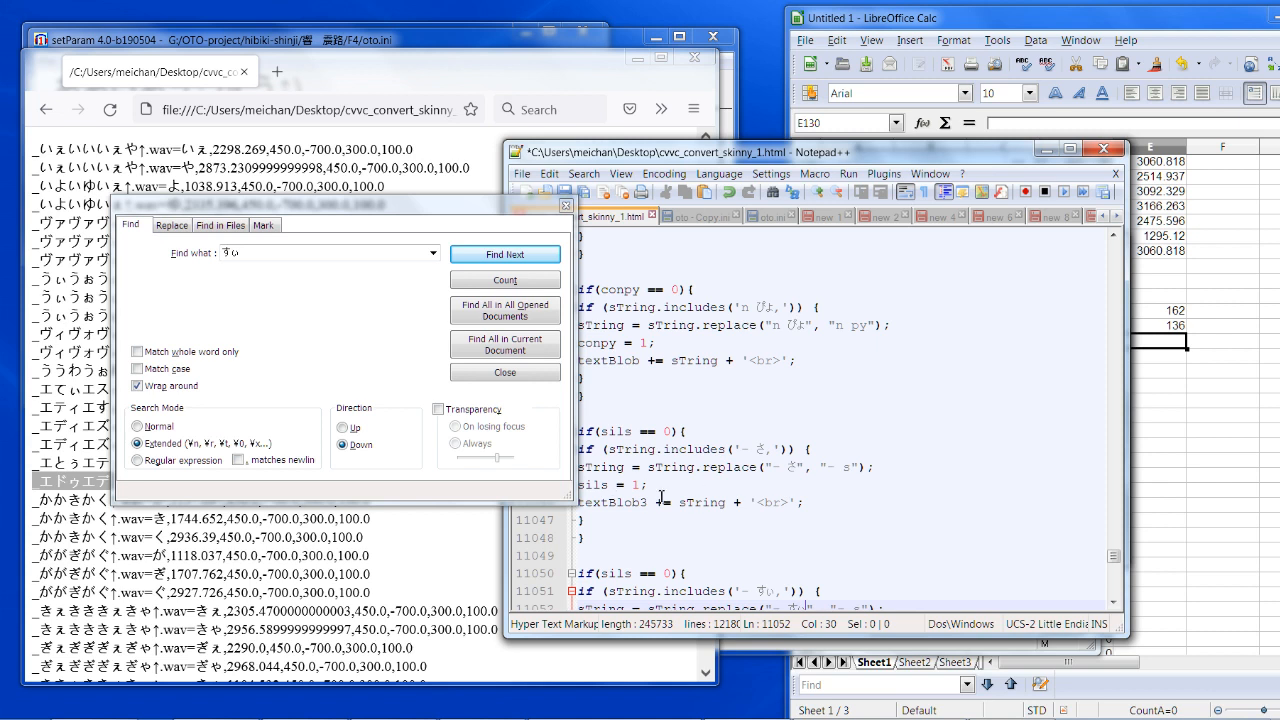
click(797, 474)
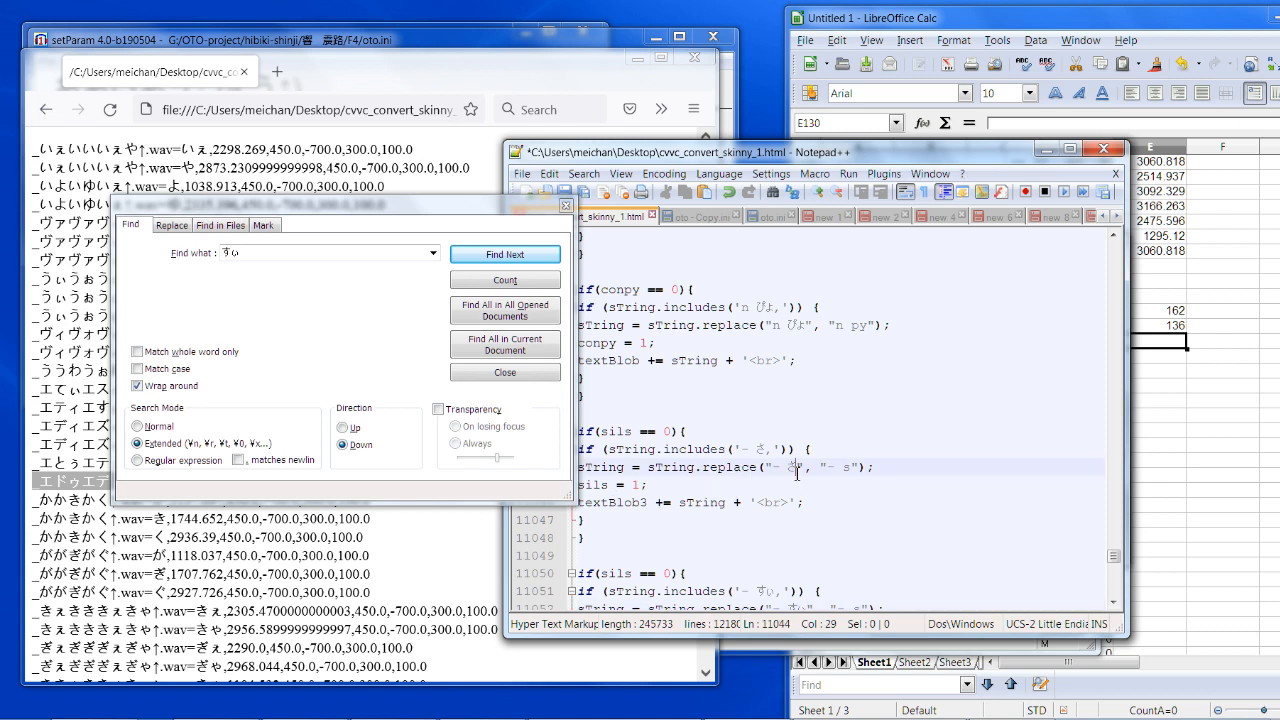
text(,)
click(858, 467)
text(,)
Step: Add commas inside both strings of the "- すぃ" and "- す" replacements on lines 11052 and 11060
scroll(789, 512, down, 2)
click(808, 521)
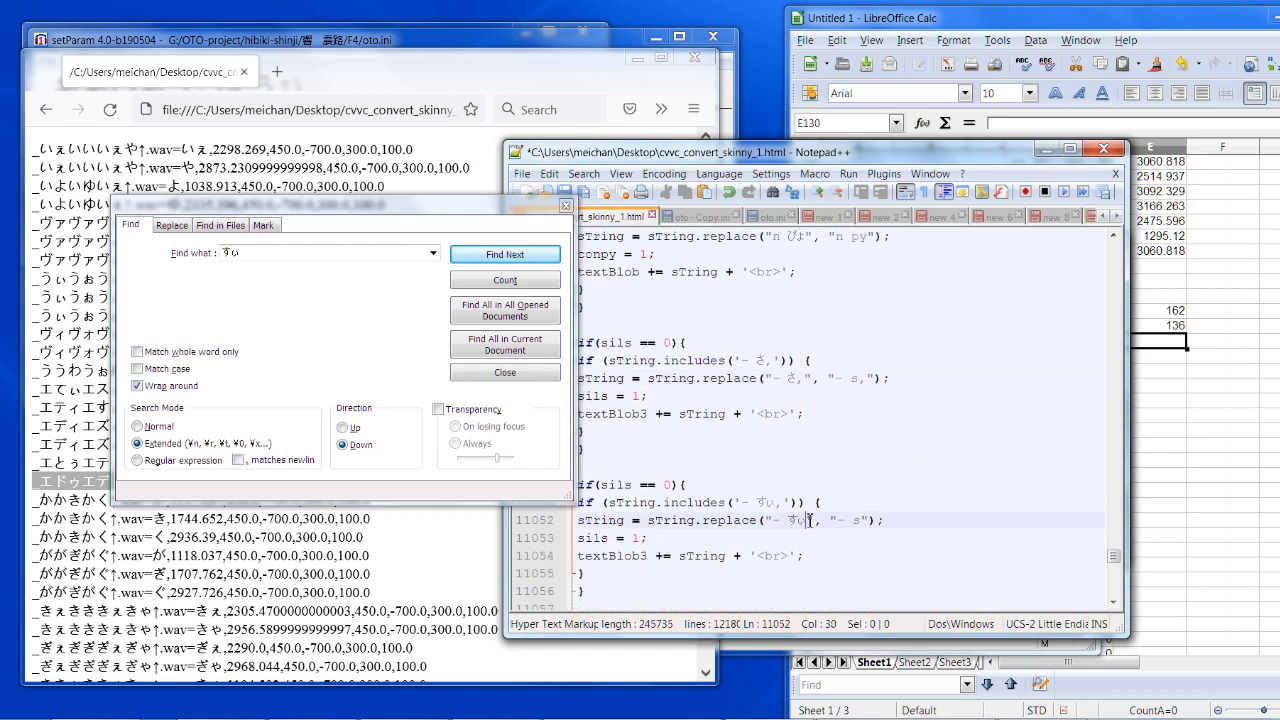
click(871, 521)
text(,)
scroll(872, 528, down, 1)
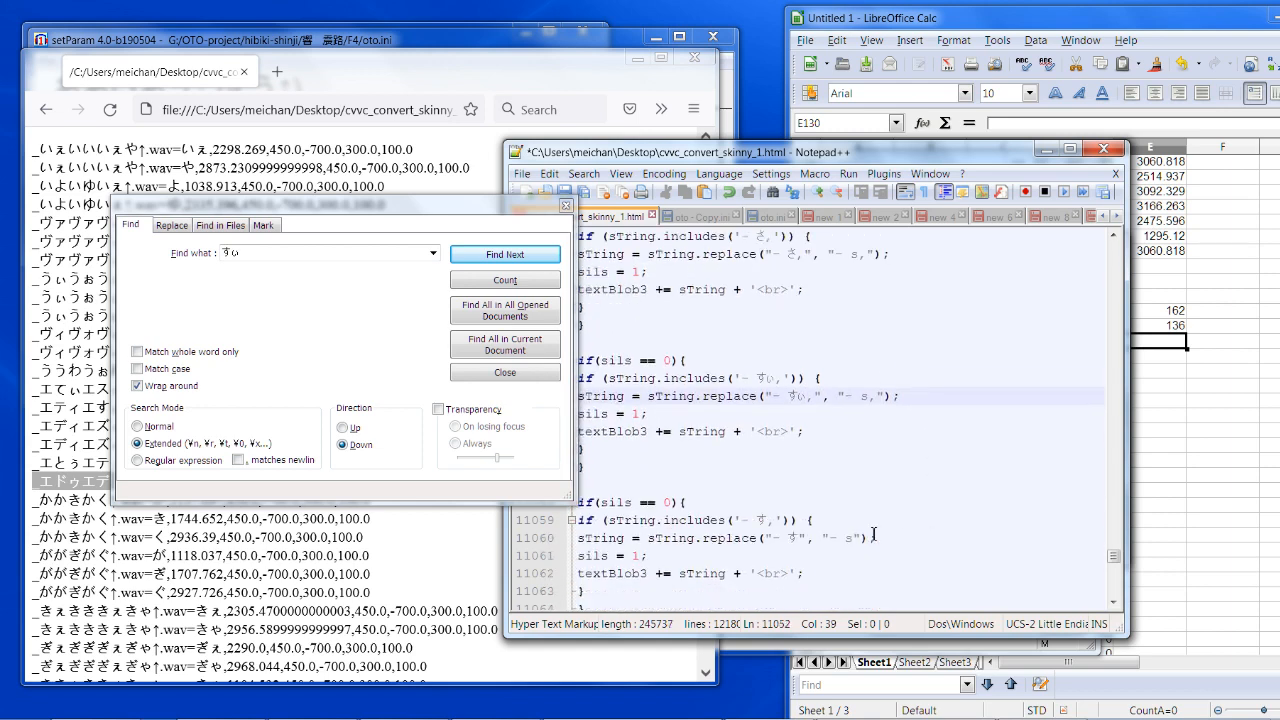
click(803, 540)
text(,)
click(866, 540)
text(,)
Step: Add commas inside both strings of the "- せ" and "- そ" replacements on lines 11068 and 11076
scroll(844, 536, down, 2)
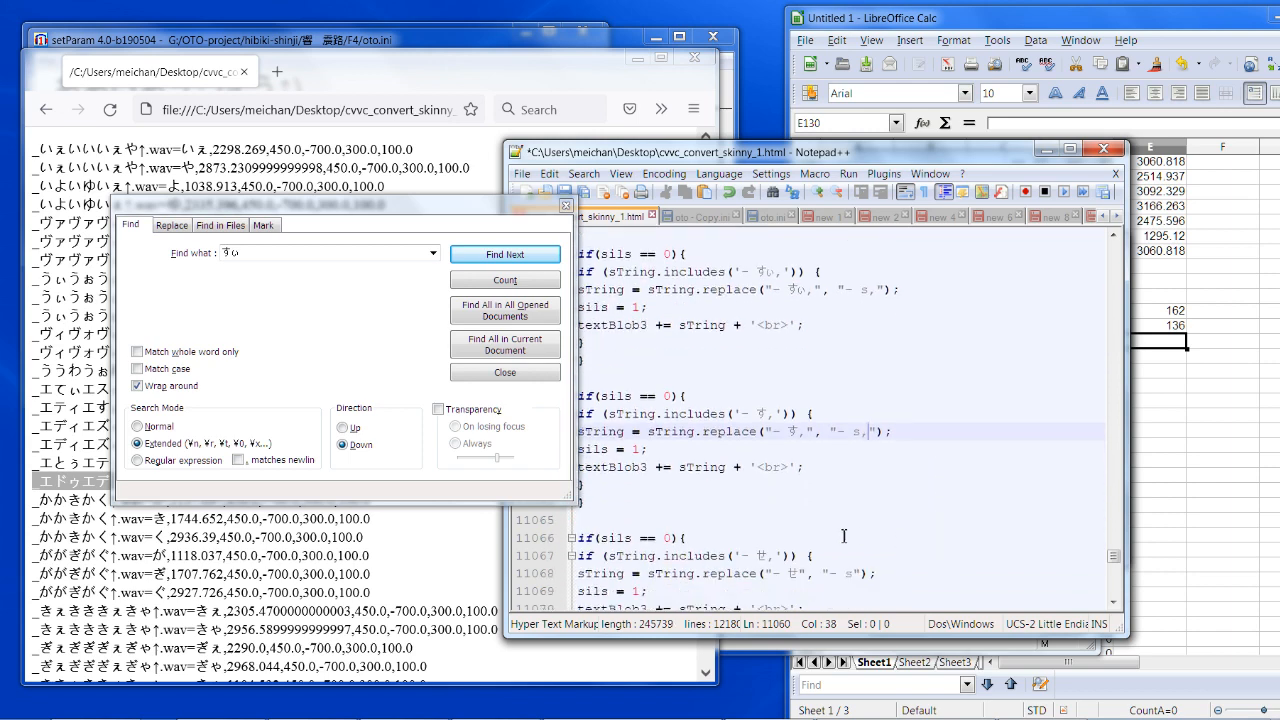
click(806, 576)
text(,",)
scroll(840, 560, down, 4)
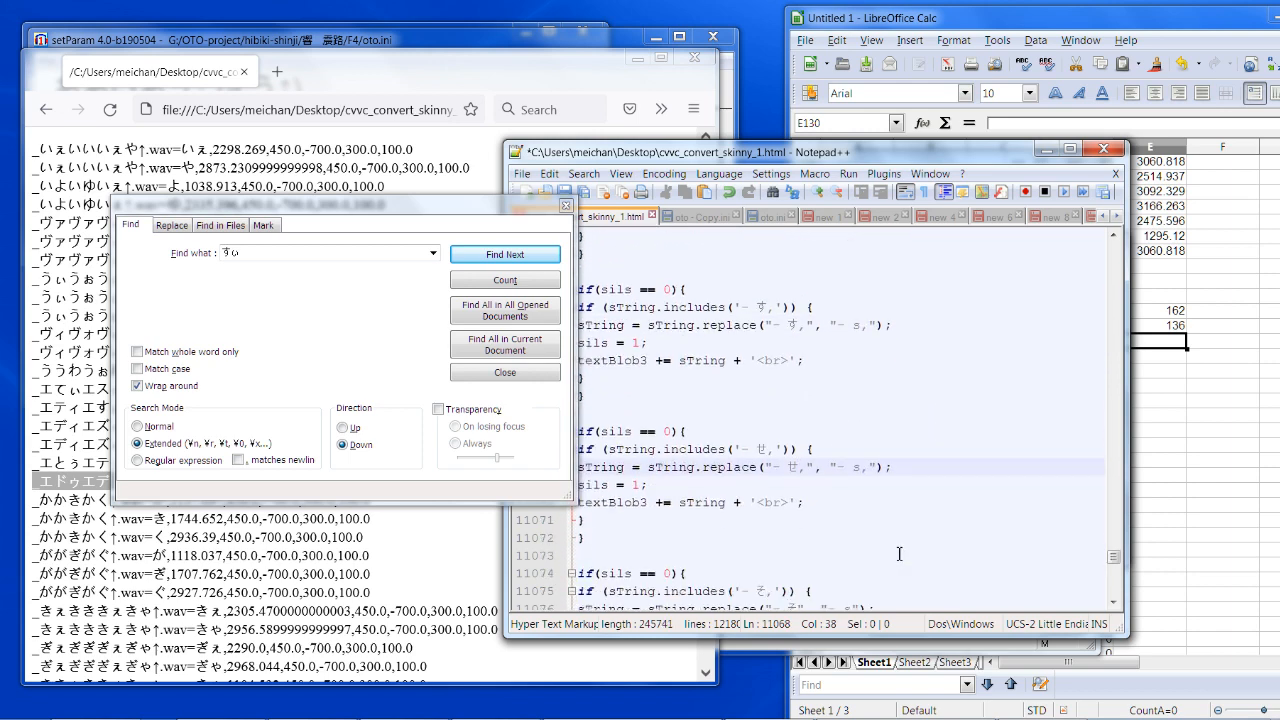
click(797, 503)
text(,")
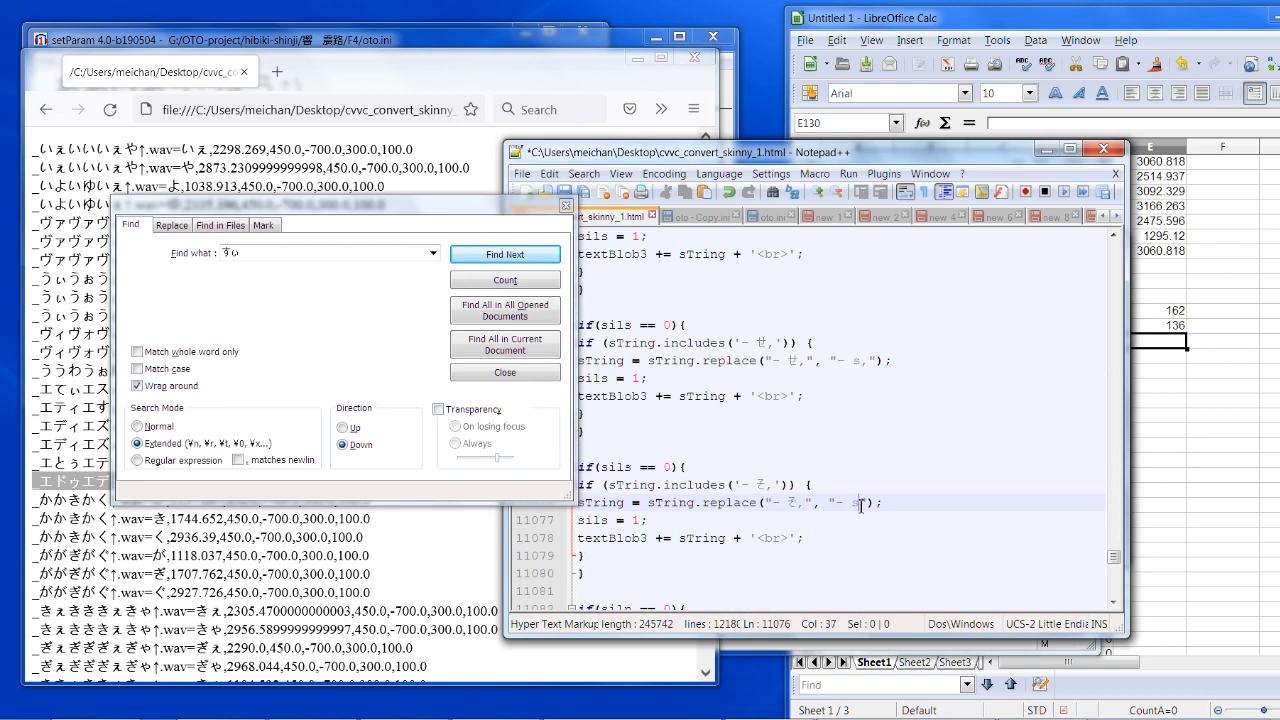
text(,)
Step: Add commas inside both strings of the "- な" and "- ぬ" replacements on lines 11084 and 11092
scroll(855, 538, down, 2)
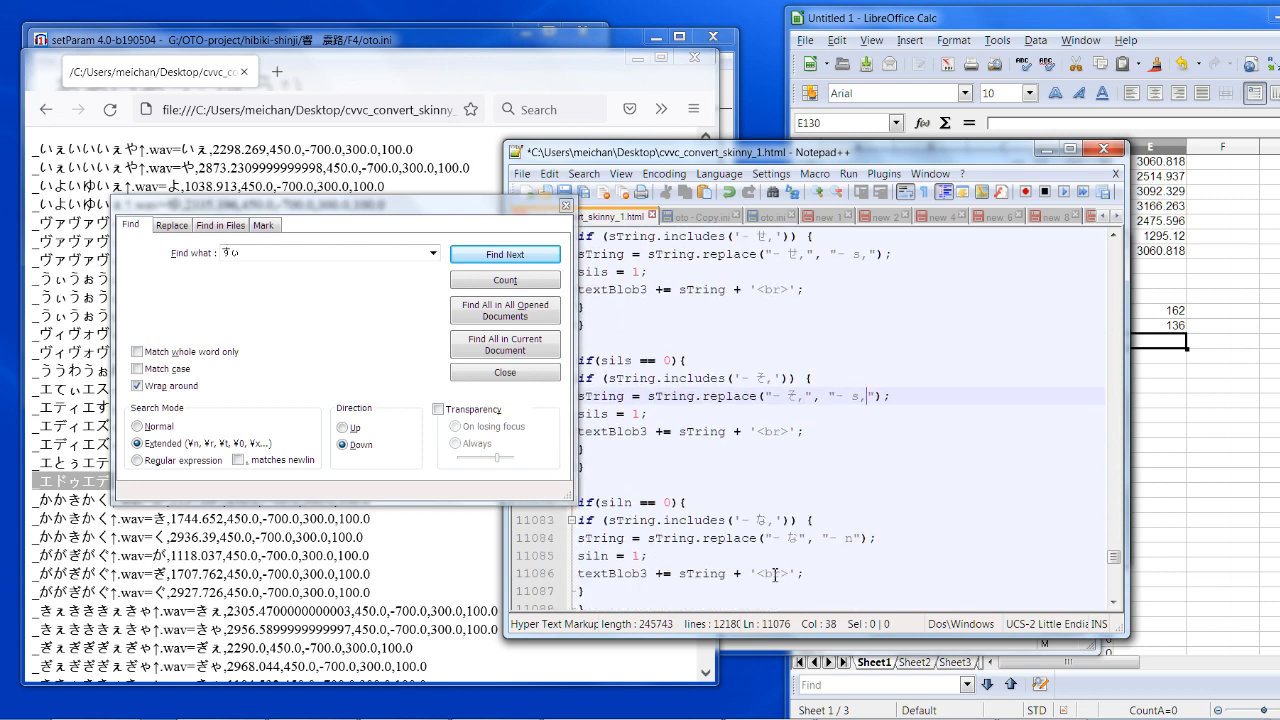
click(797, 540)
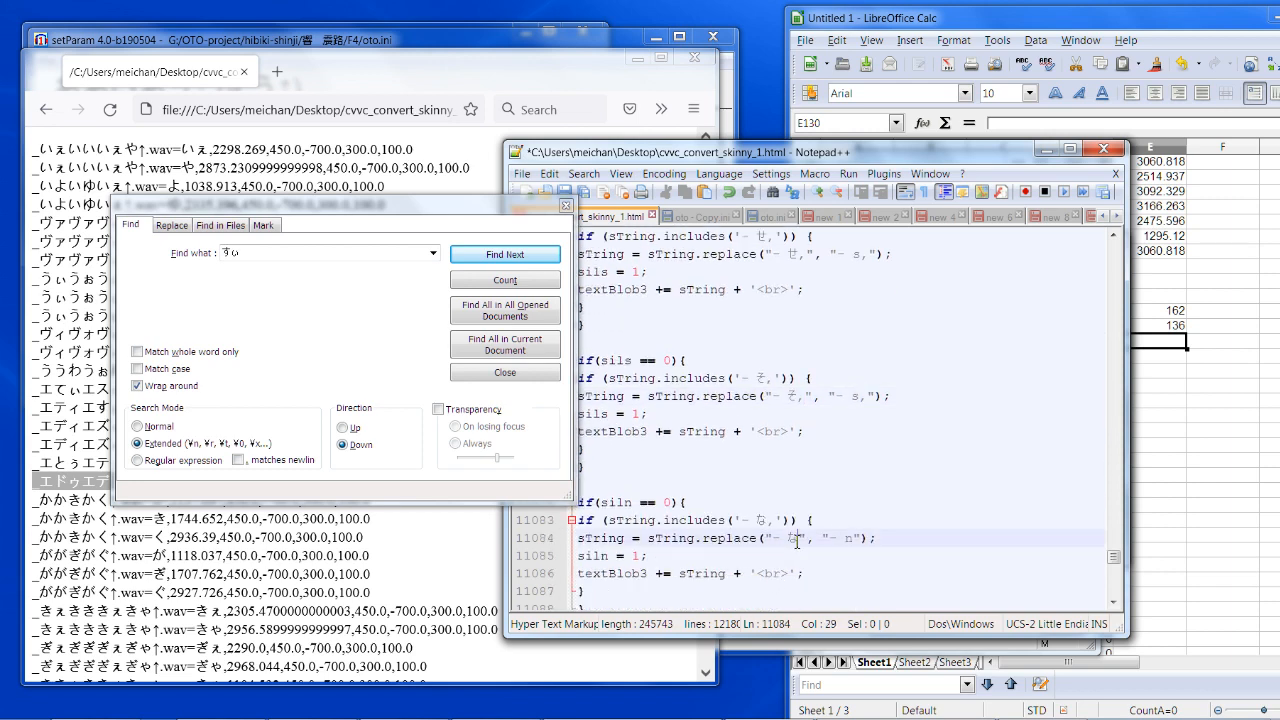
text(,",)
scroll(865, 538, down, 3)
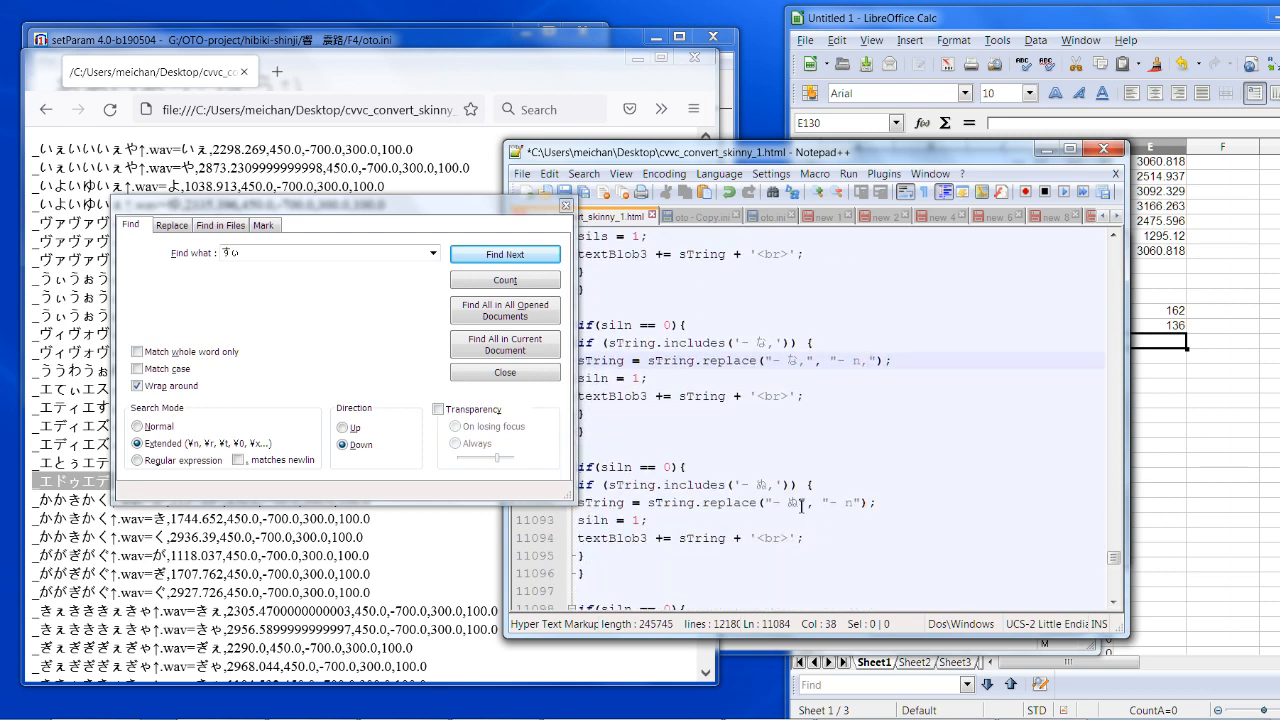
click(805, 502)
text(,)
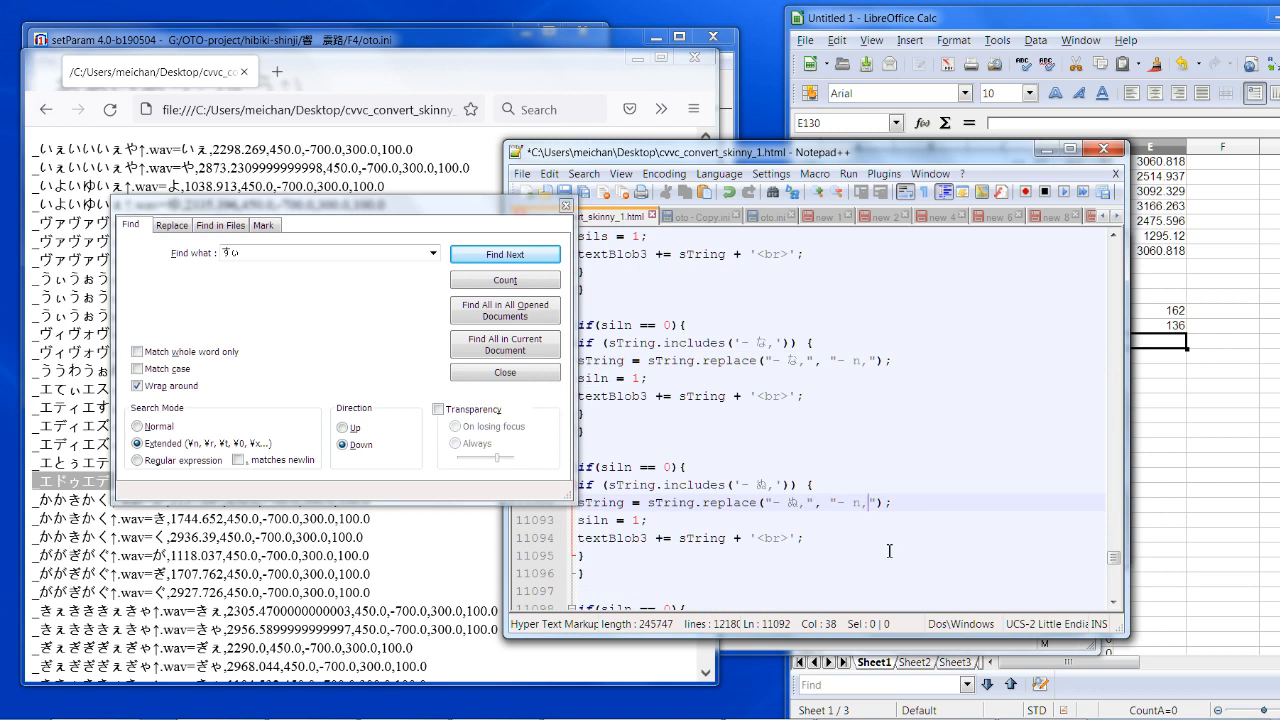
Step: Check the comma in the "- ぬ" condition on line 11091 and review the following "- " blocks down to the "- f" replacements
drag(765, 485, 781, 487)
key(shift+Right)
key(shift+Right)
key(shift+Right)
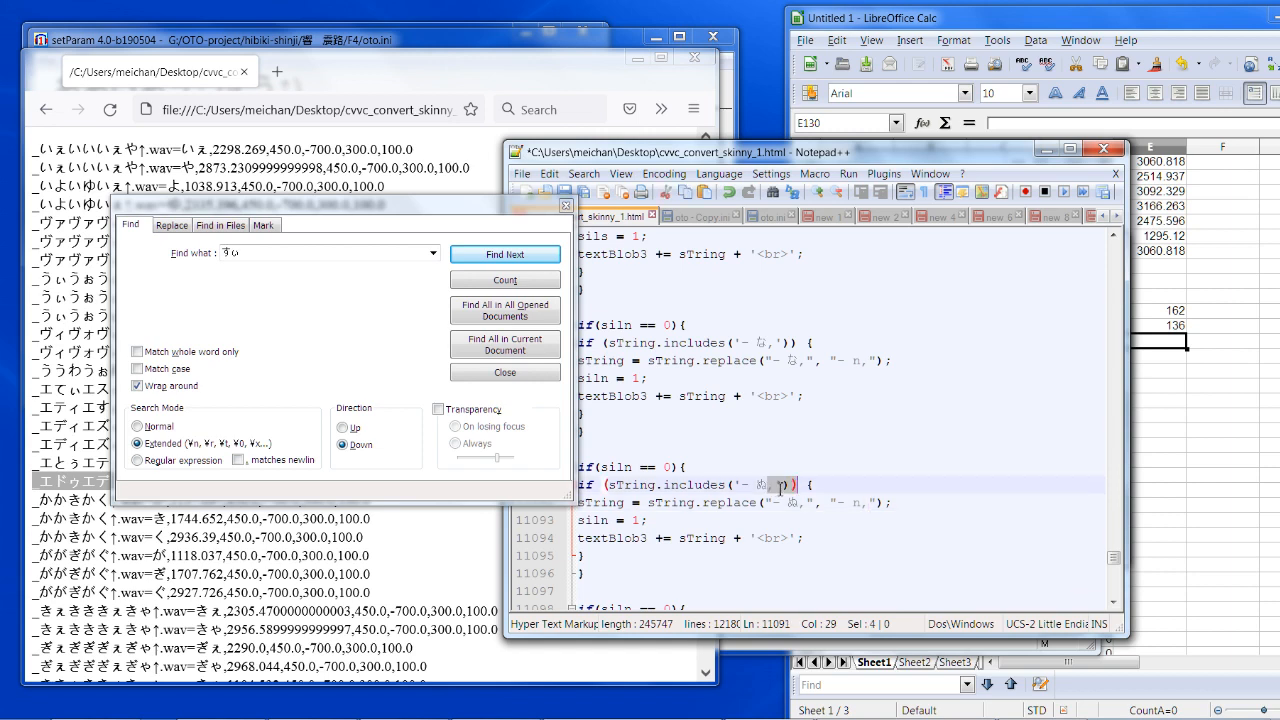
click(832, 540)
scroll(852, 540, down, 4)
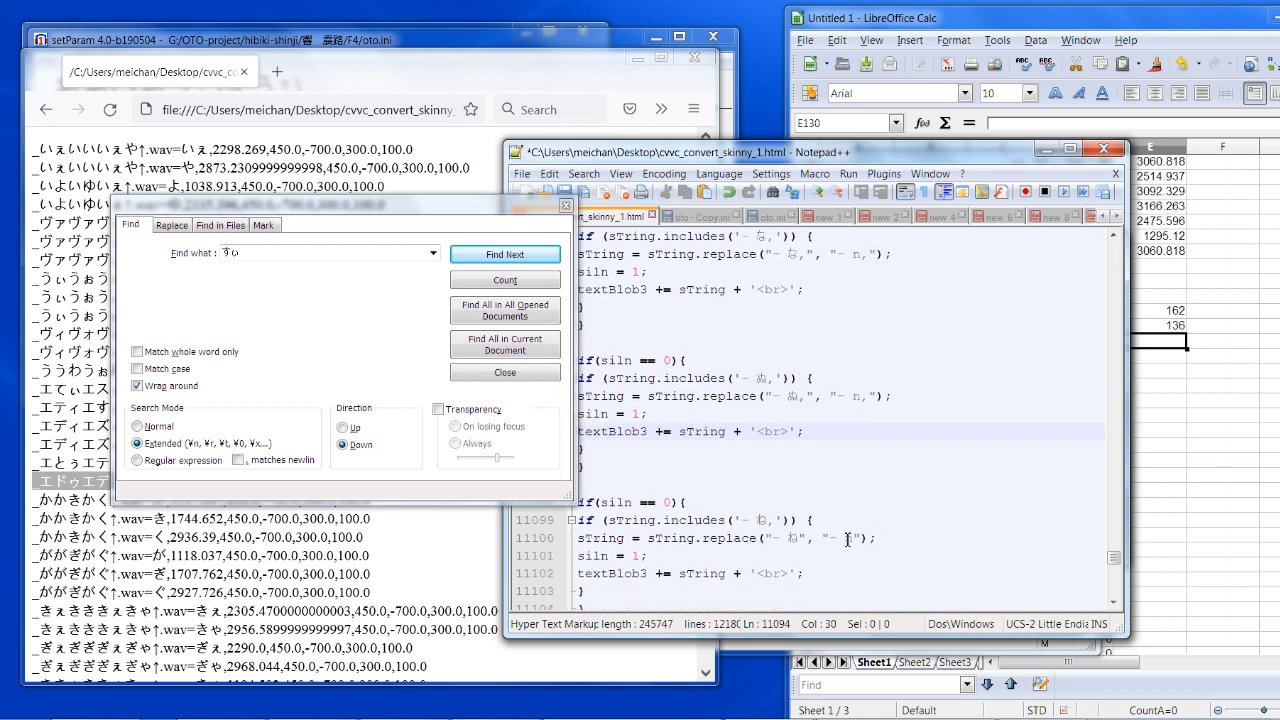
scroll(852, 540, down, 9)
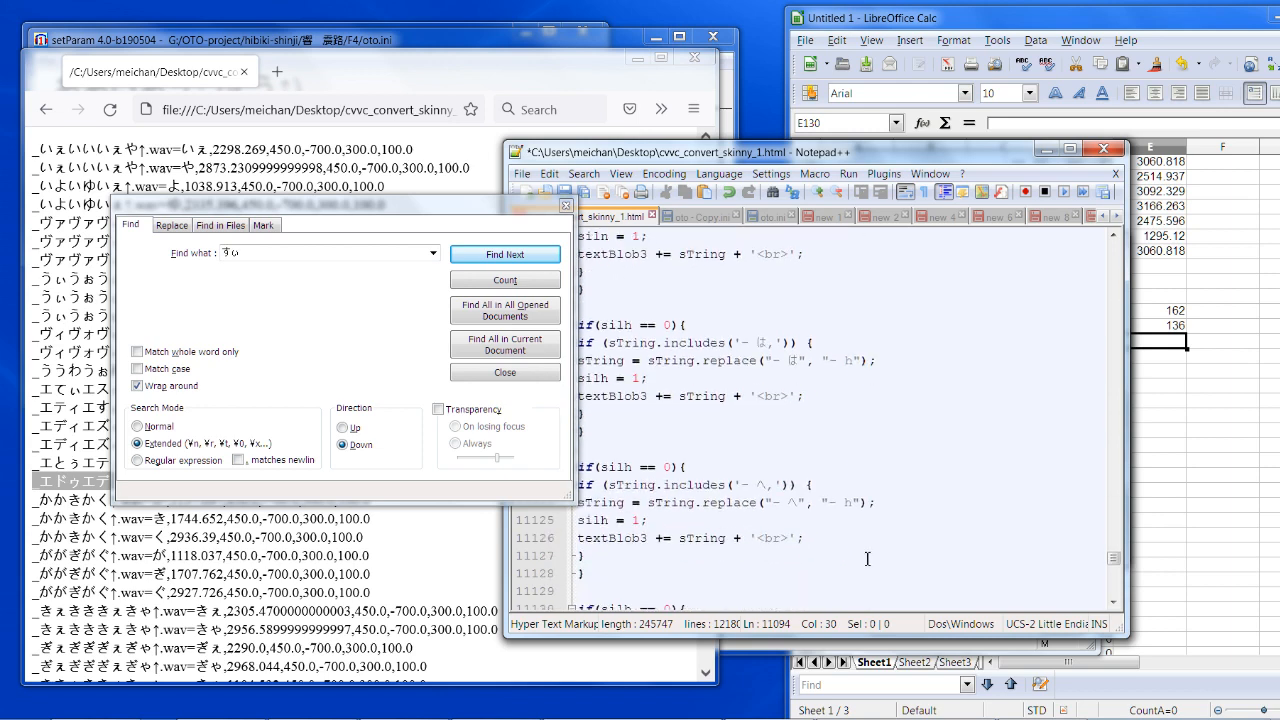
scroll(860, 550, down, 9)
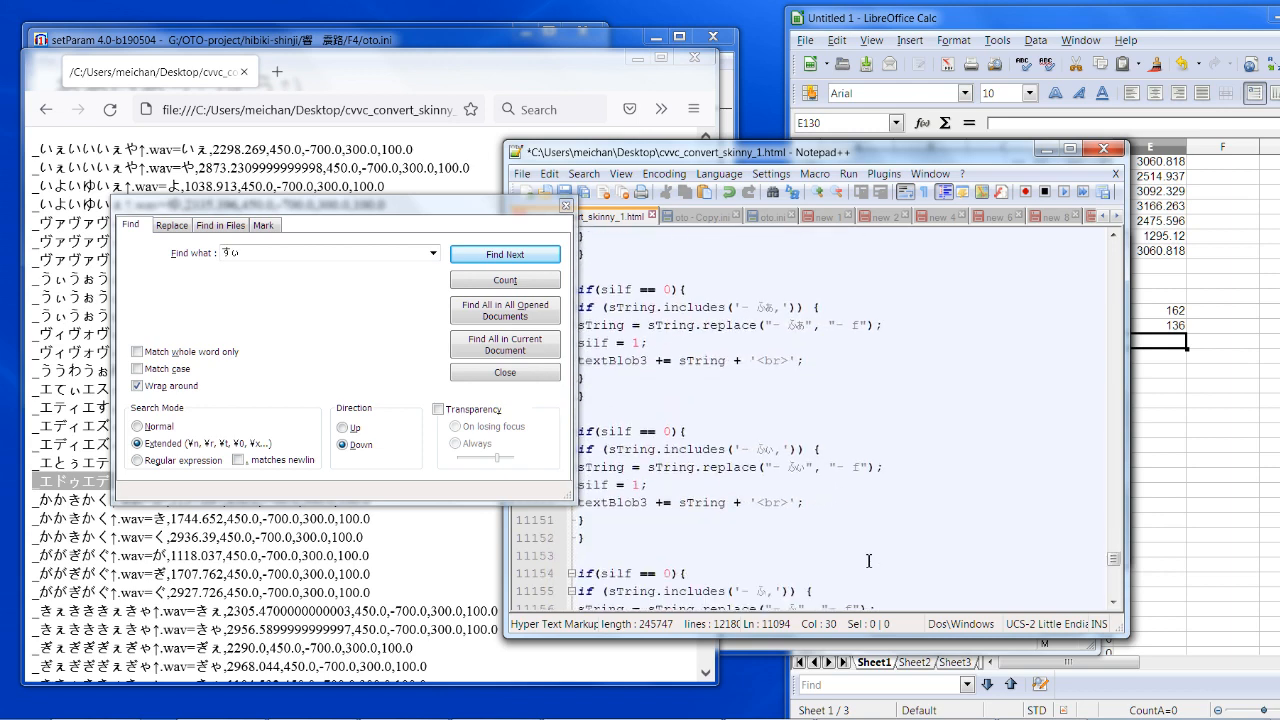
Step: Search the converter source for スィ and add a comma after both スィ and すぃ in the unprefixed replacement on line 767
drag(362, 259, 158, 256)
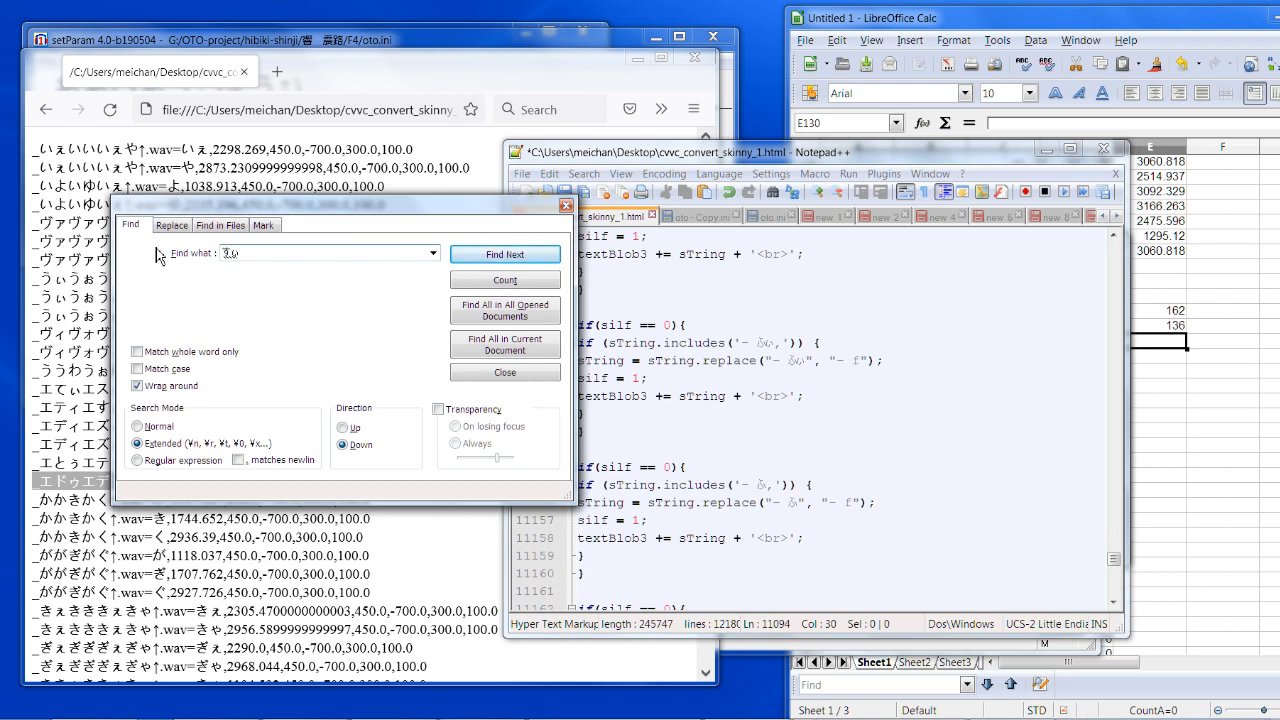
text(すぃ)
key(space)
key(Return)
key(Return)
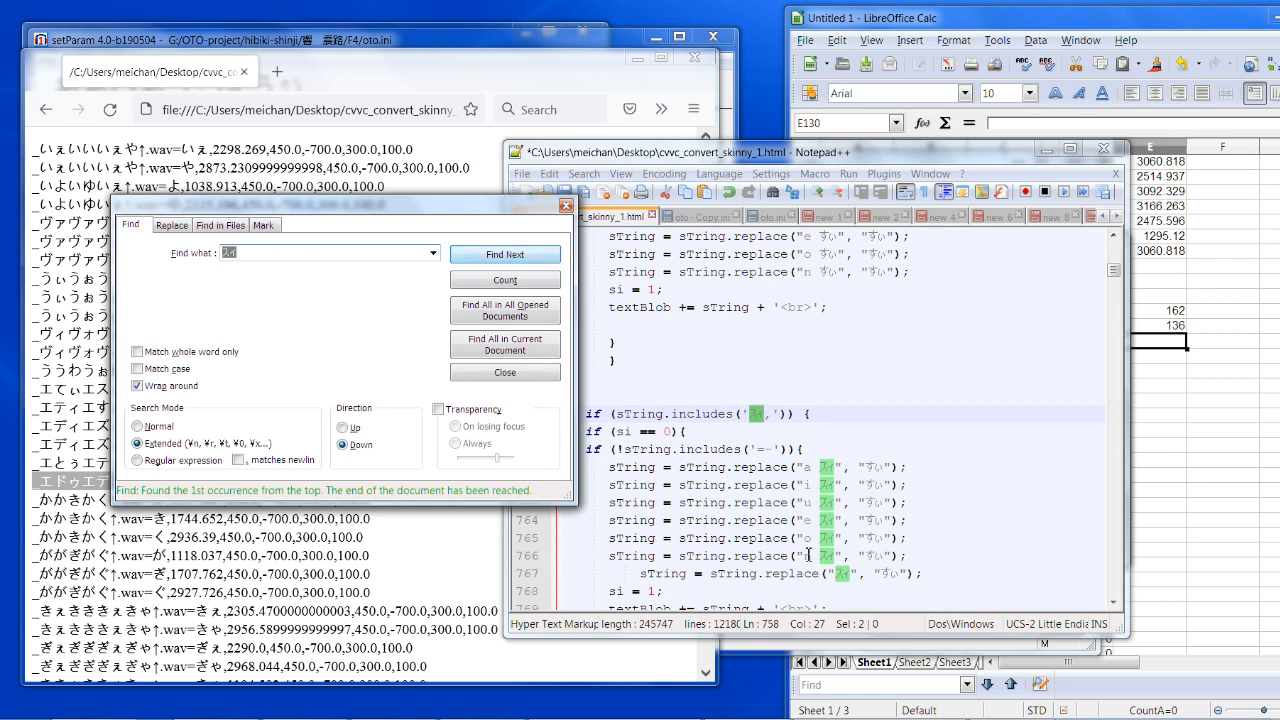
click(850, 572)
text(,)
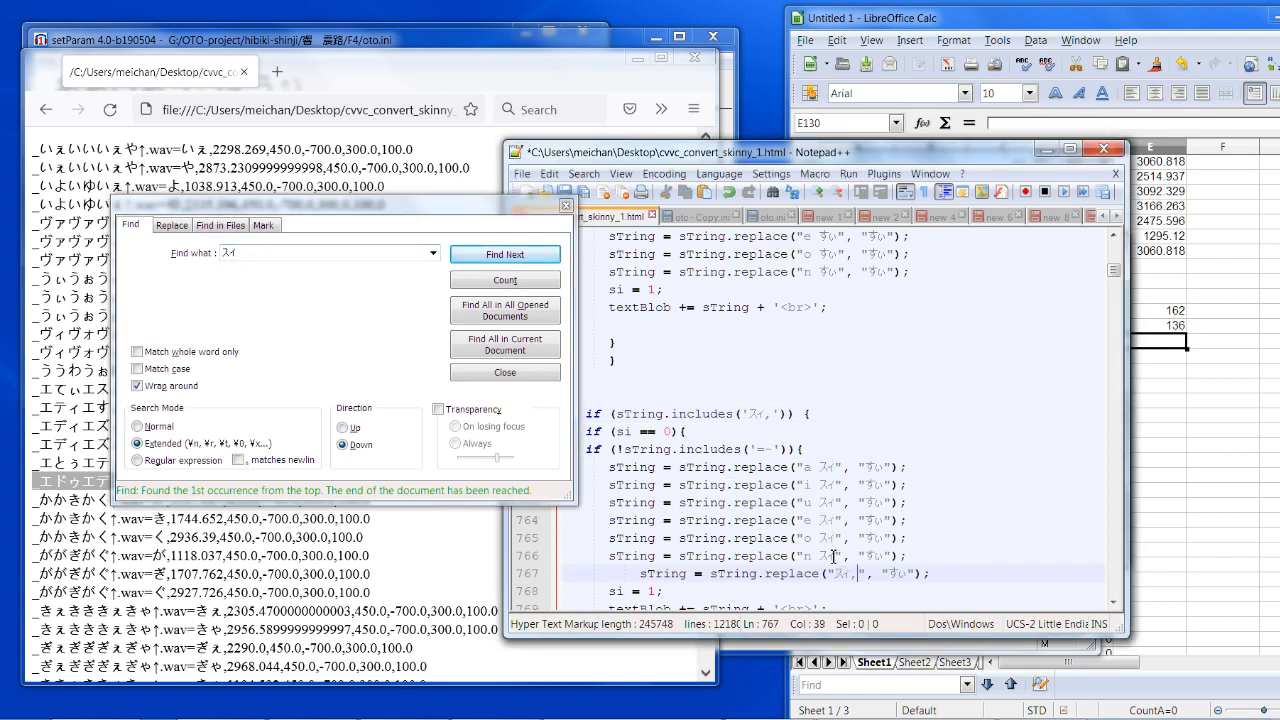
scroll(995, 575, down, 4)
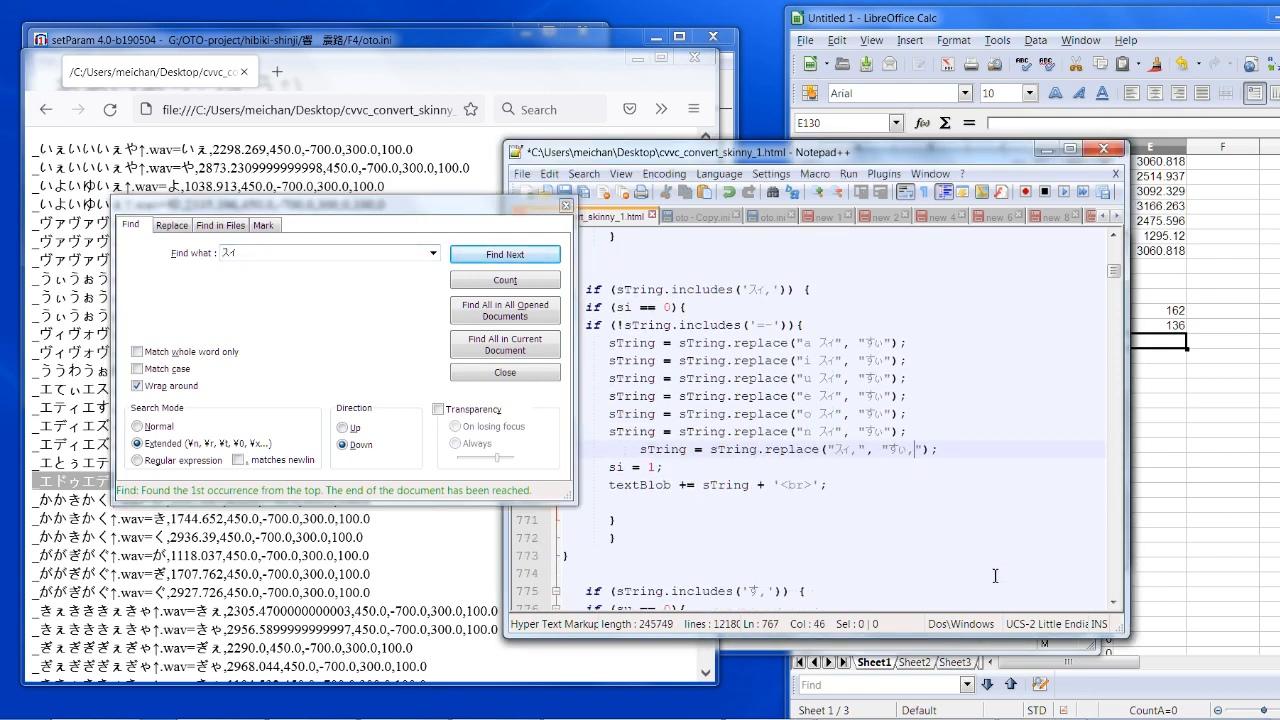
click(250, 253)
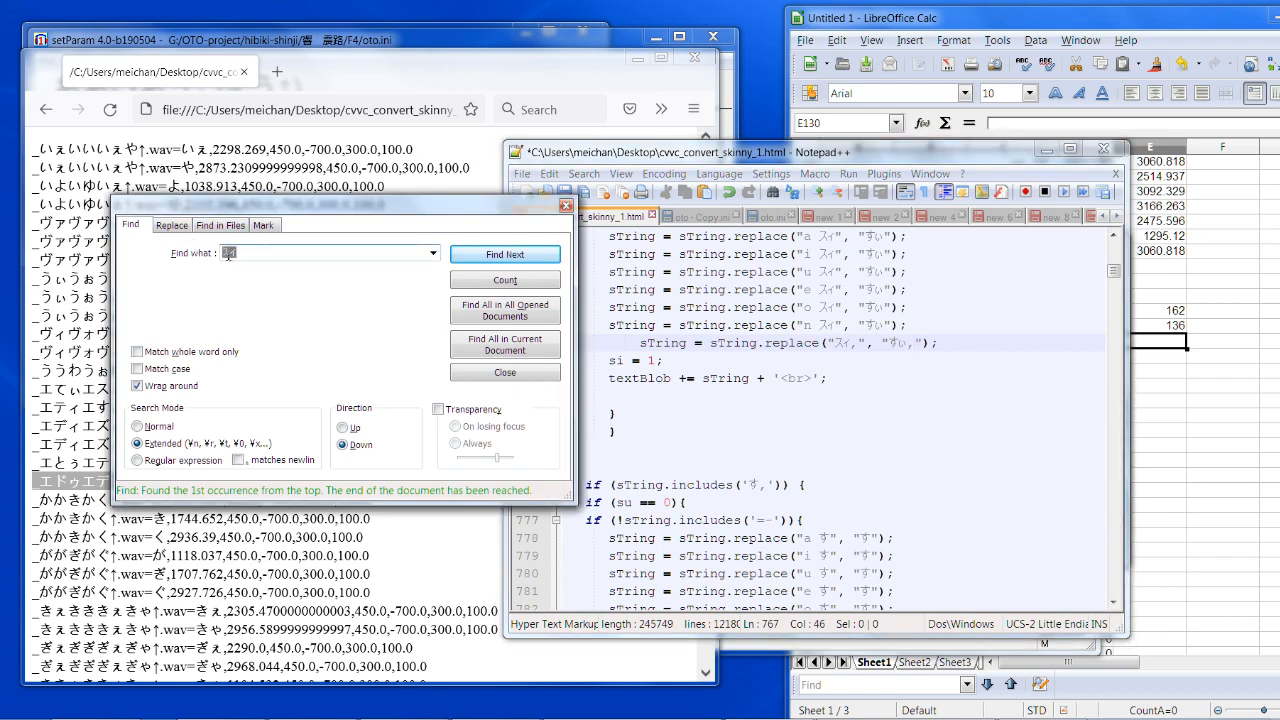
Step: Search the converter source for ィ and check the commas in the ティ, フィ, ヴィ, ズィ and ディ condition and replacement blocks
click(254, 252)
key(BackSpace)
click(507, 262)
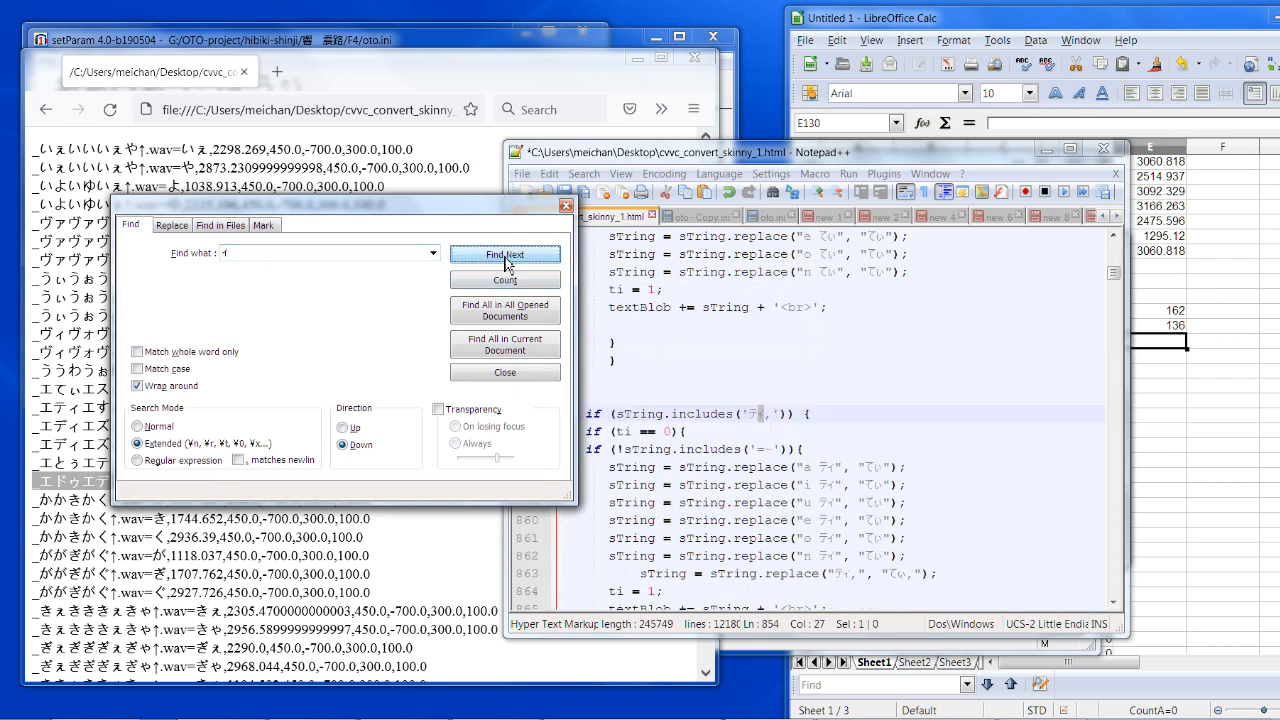
click(507, 255)
click(507, 255)
click(507, 255)
click(507, 255)
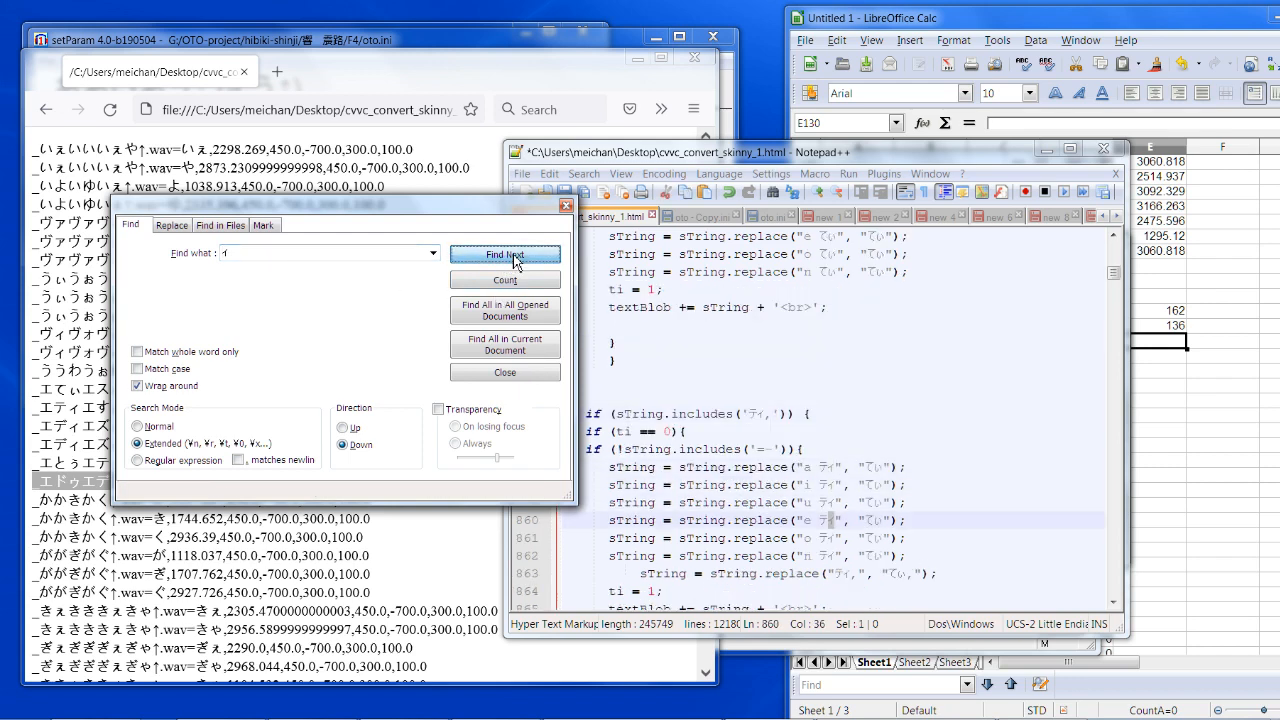
click(507, 255)
click(507, 255)
click(507, 255)
click(513, 257)
click(513, 257)
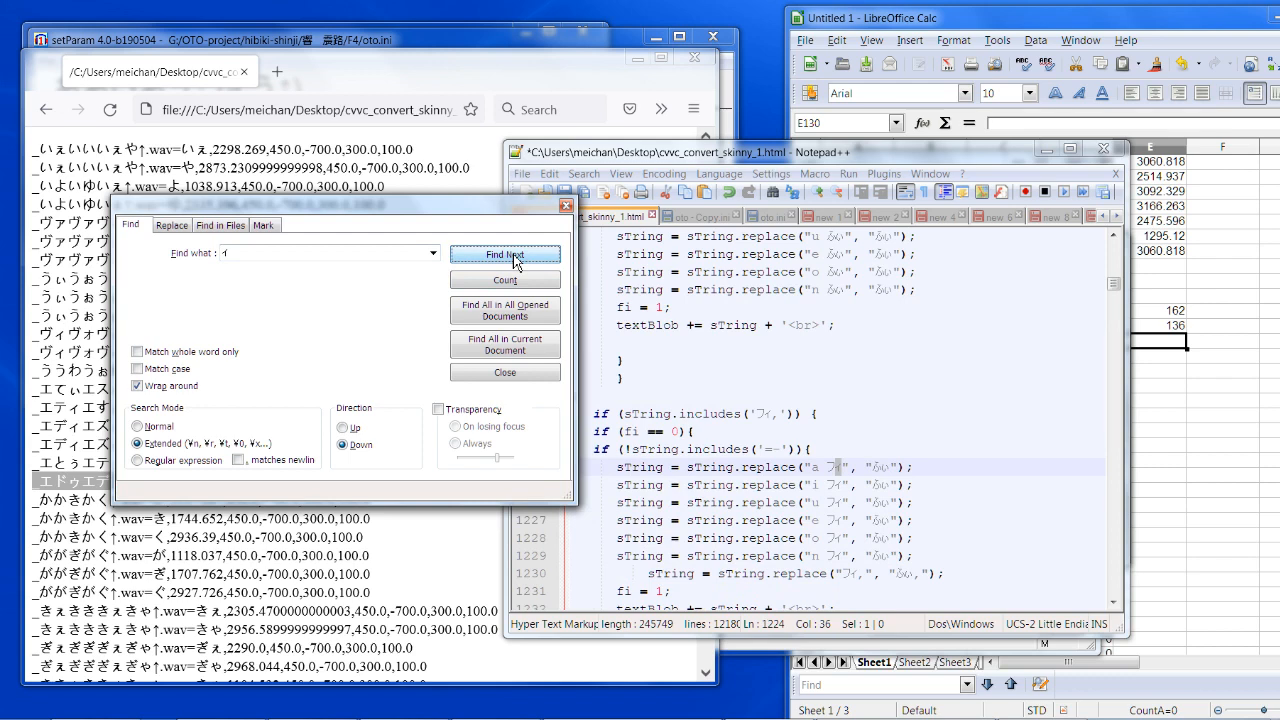
click(513, 257)
click(513, 257)
click(513, 257)
click(513, 257)
click(513, 257)
click(513, 257)
click(513, 257)
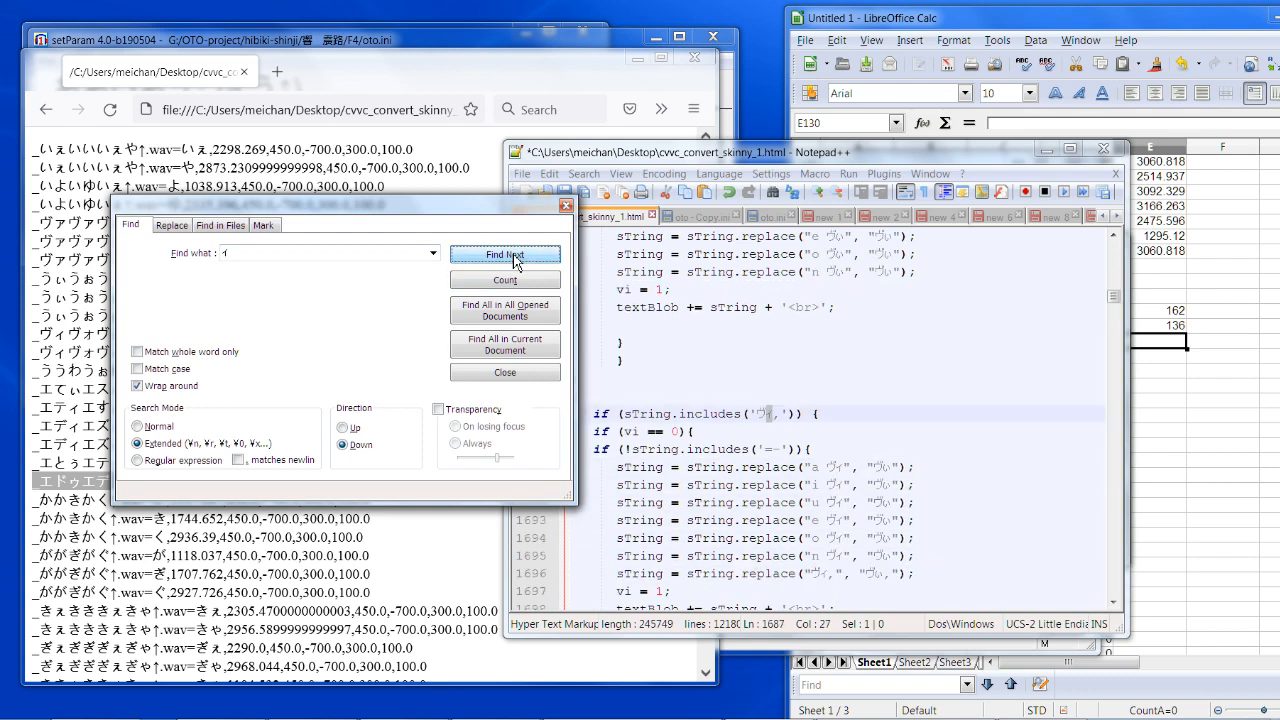
click(513, 257)
click(513, 257)
click(513, 257)
click(513, 257)
click(513, 257)
click(513, 257)
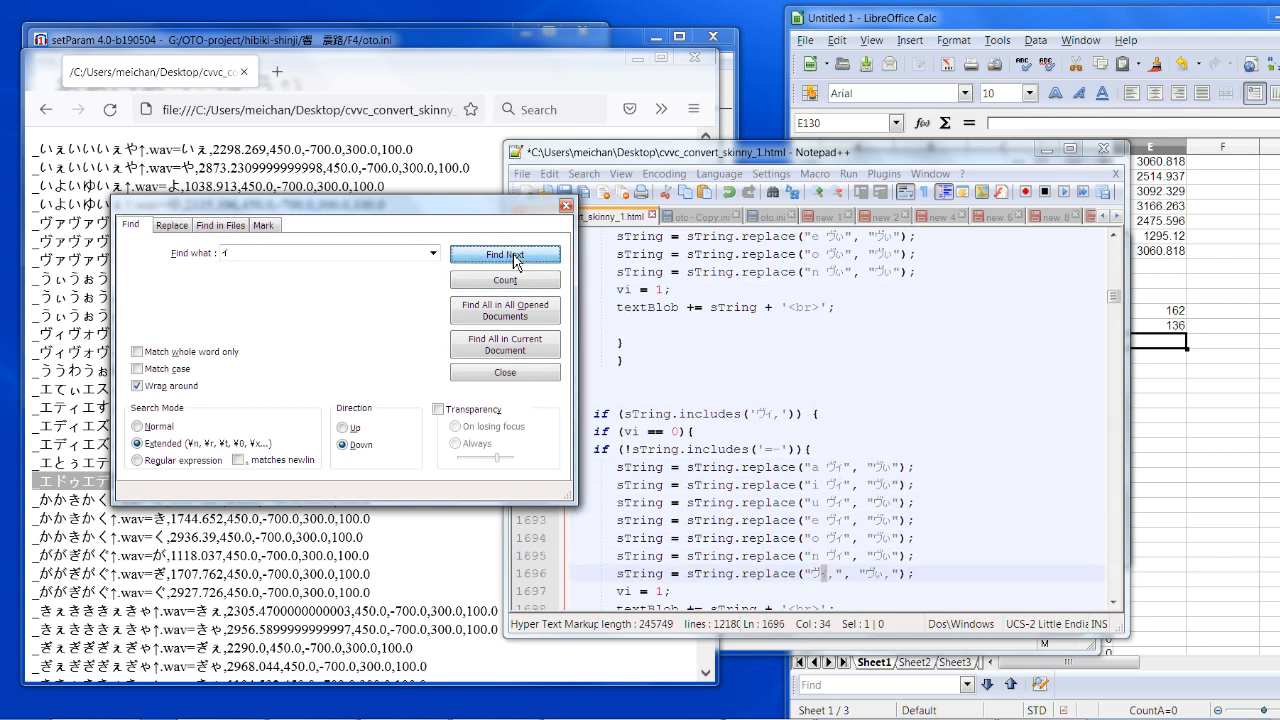
click(513, 257)
click(513, 257)
click(513, 257)
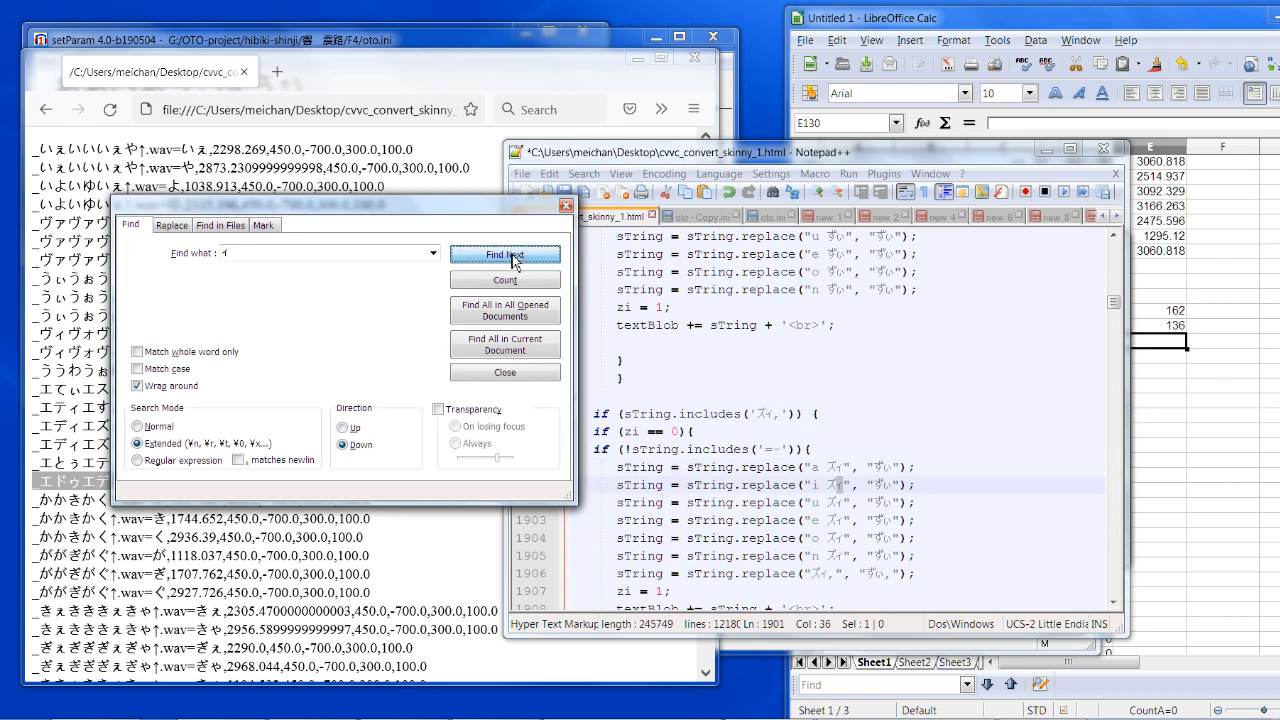
click(513, 257)
click(513, 257)
click(513, 257)
click(513, 257)
click(513, 257)
click(513, 257)
click(513, 257)
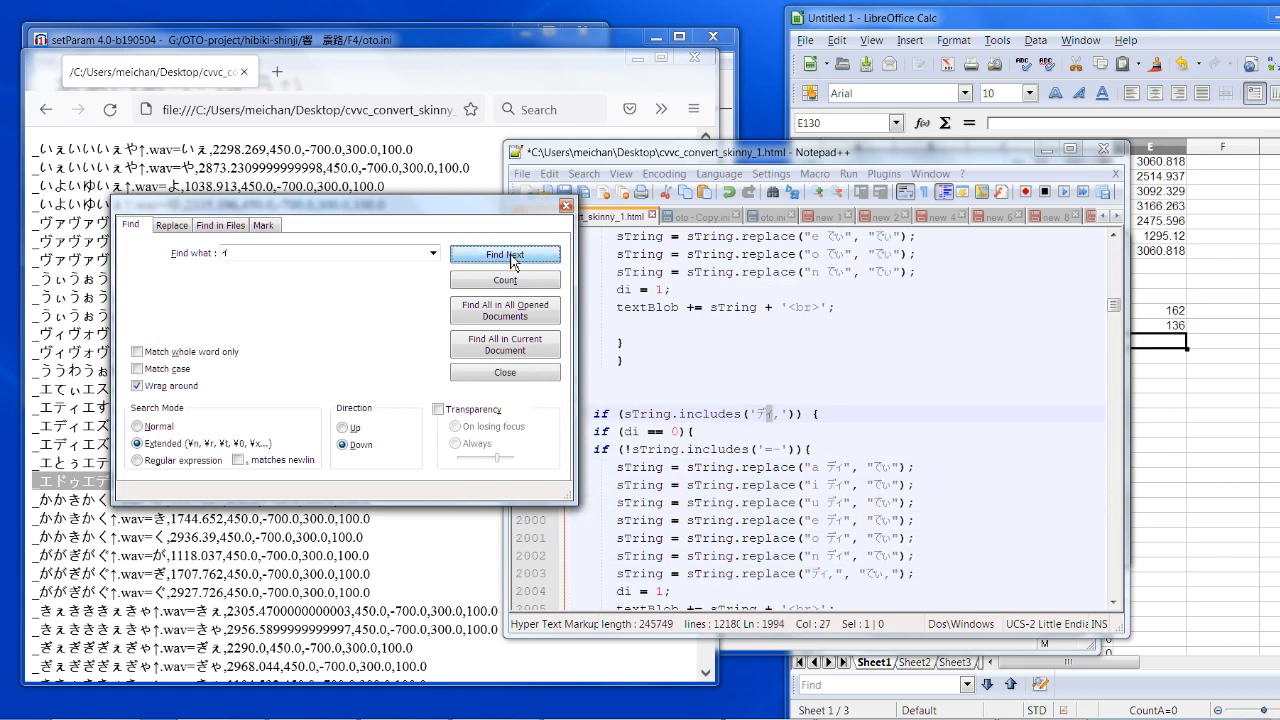
click(513, 257)
click(513, 258)
click(513, 258)
click(513, 258)
click(513, 258)
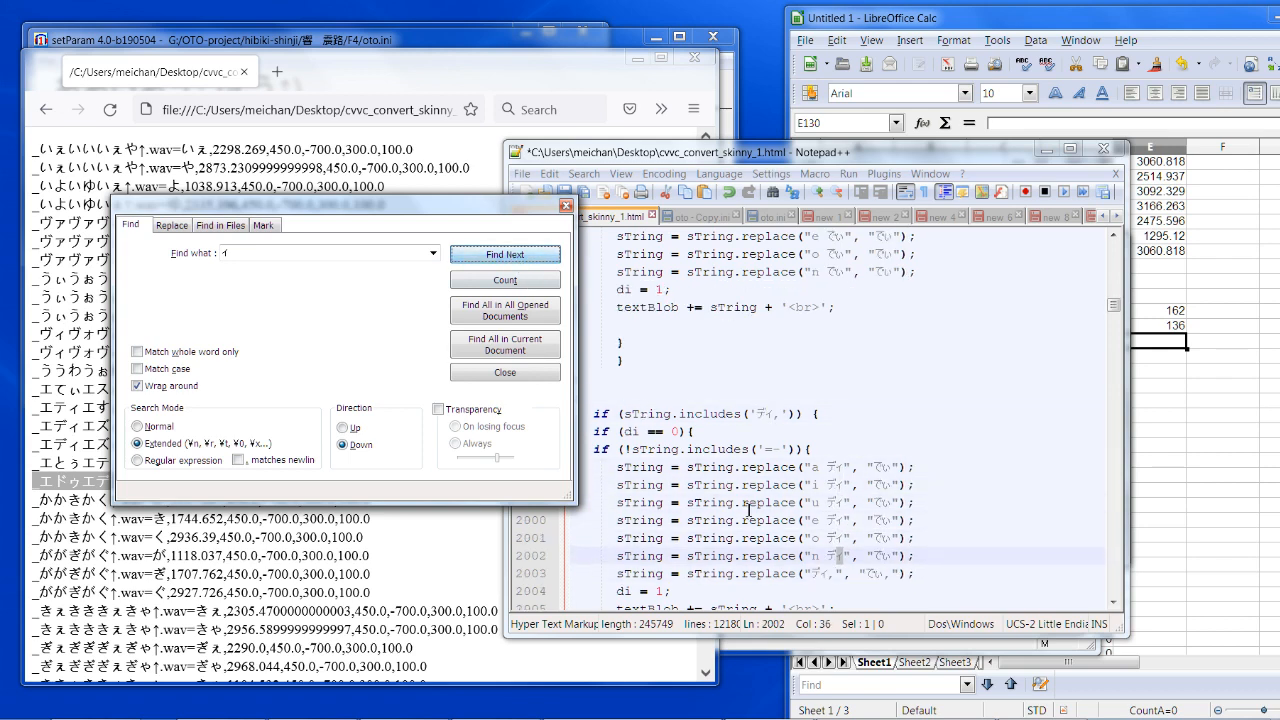
Step: Bring up both oto text files and the Voice Configuration list, and examine the てぃ to とぅ lines in the browser's converted output
click(955, 712)
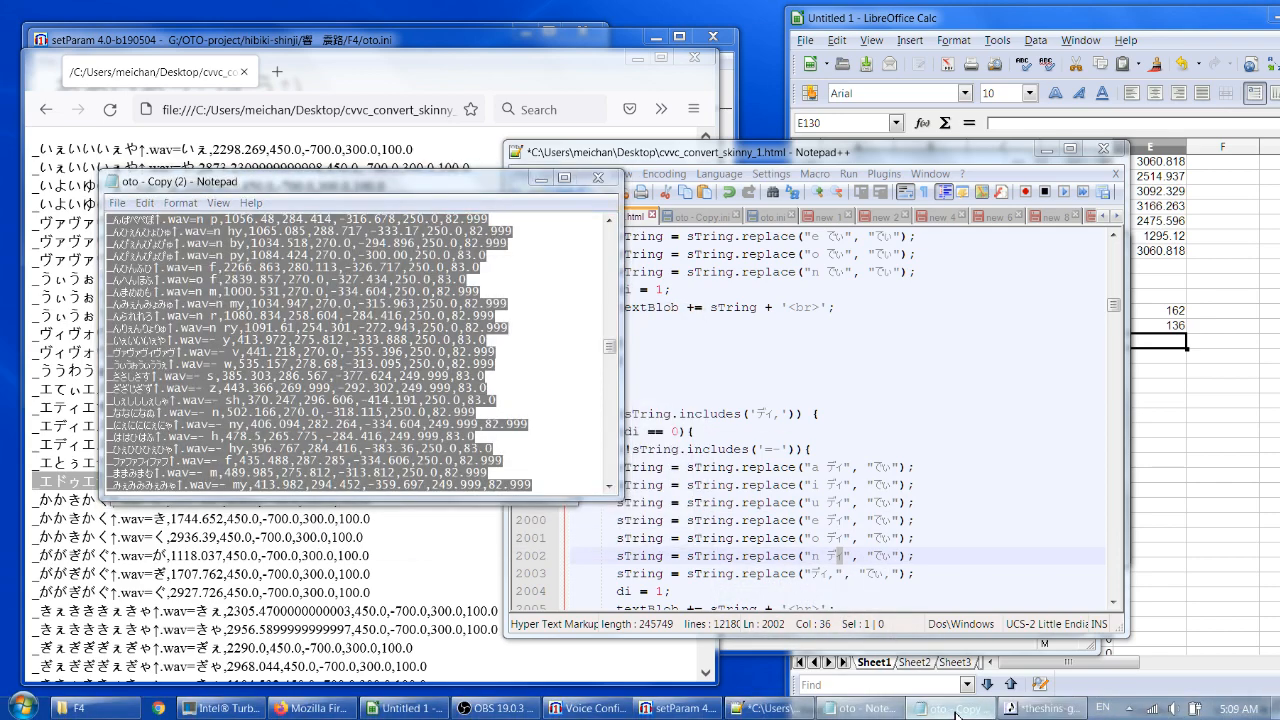
click(955, 712)
click(860, 708)
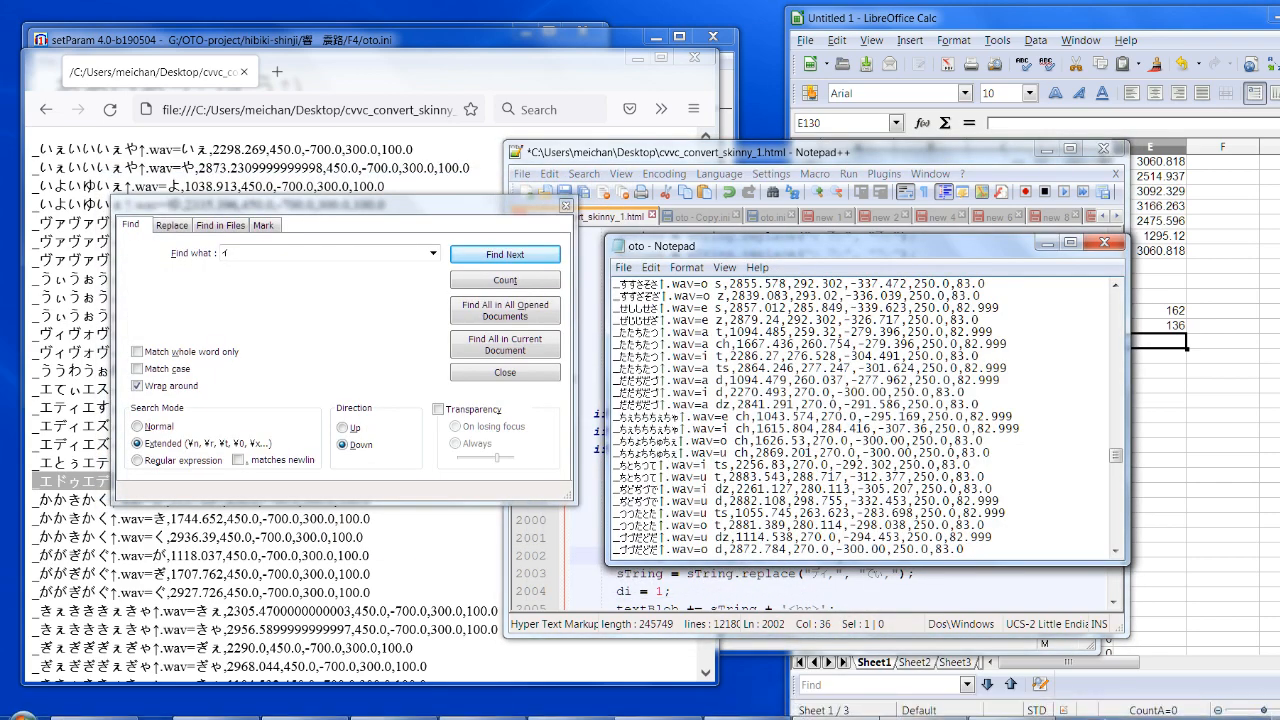
click(915, 712)
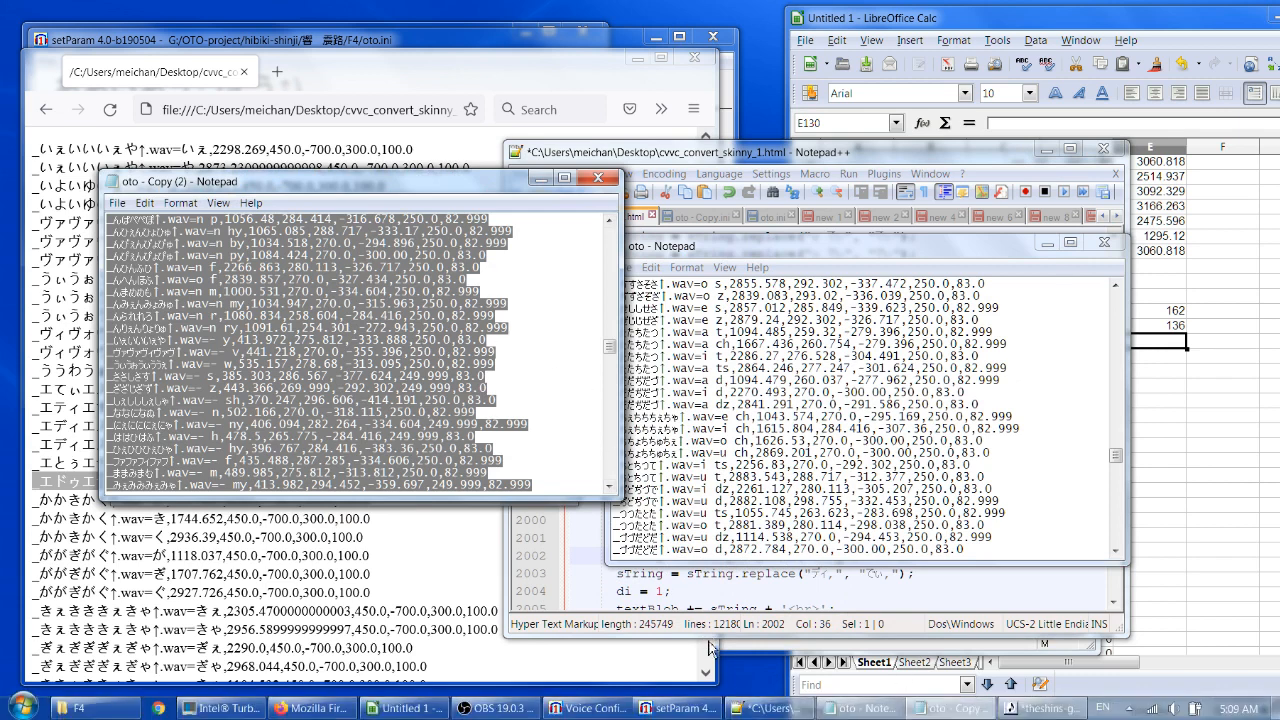
click(632, 712)
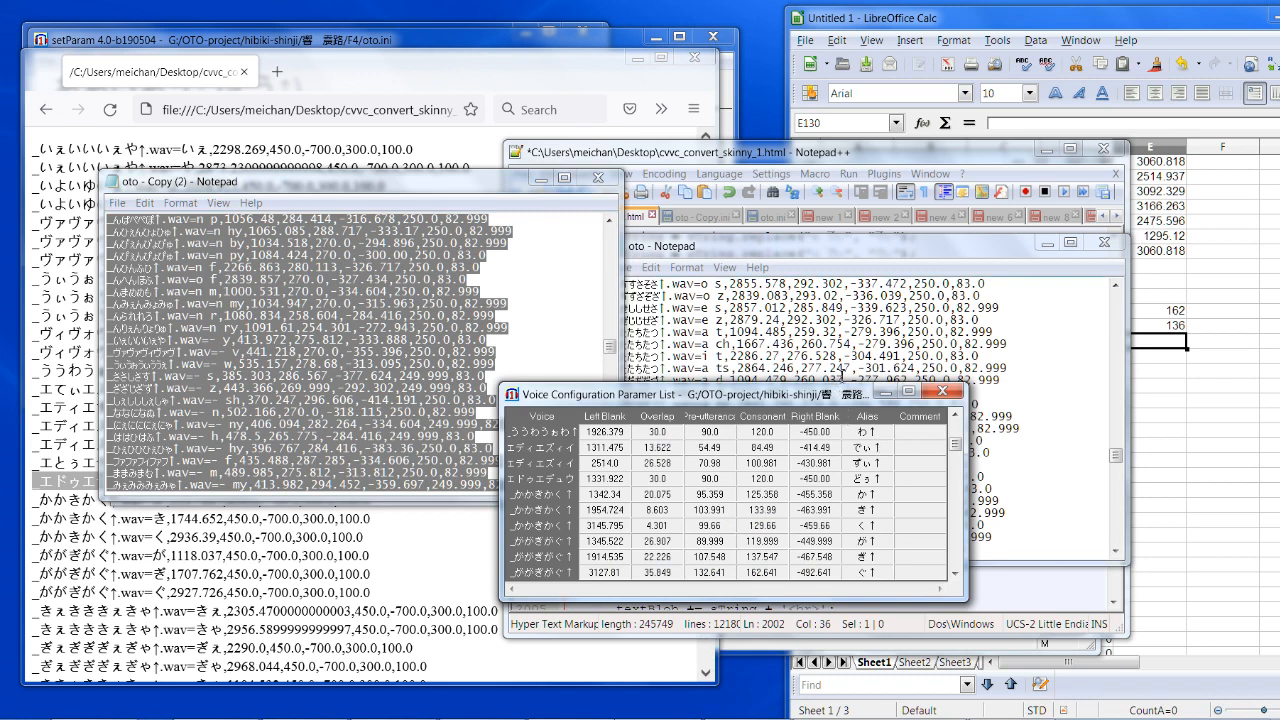
click(527, 76)
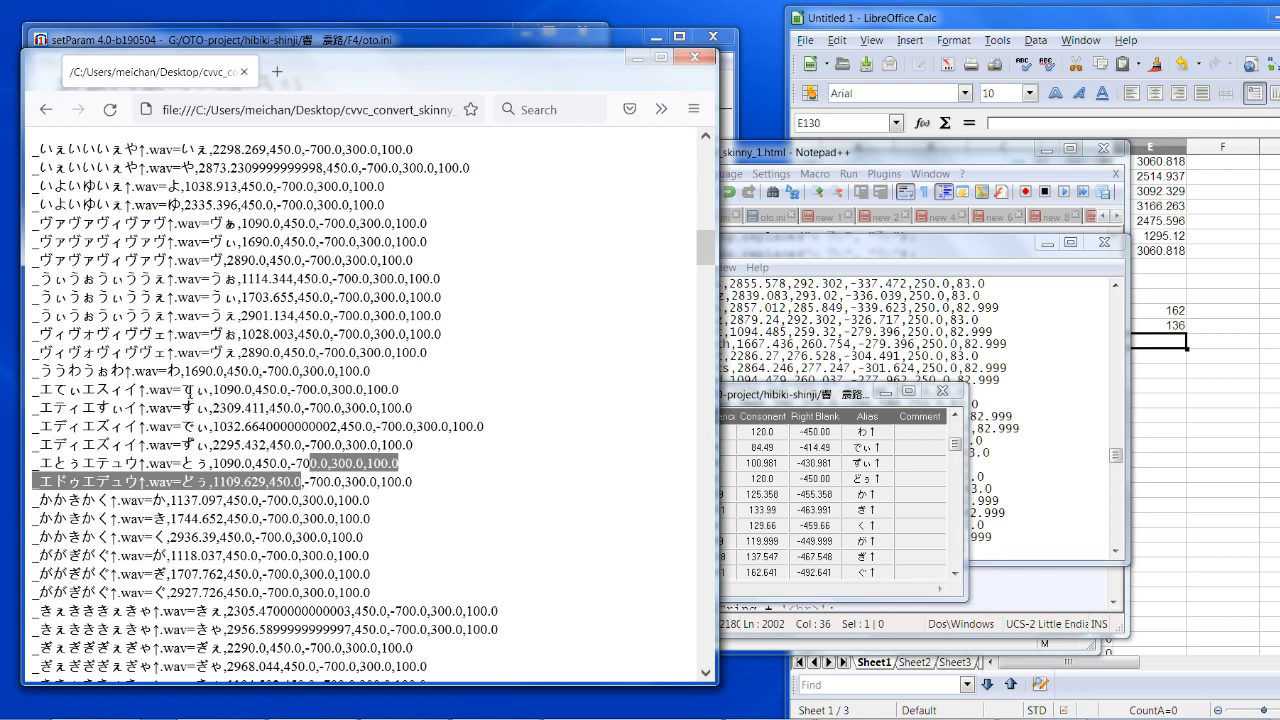
drag(183, 390, 243, 463)
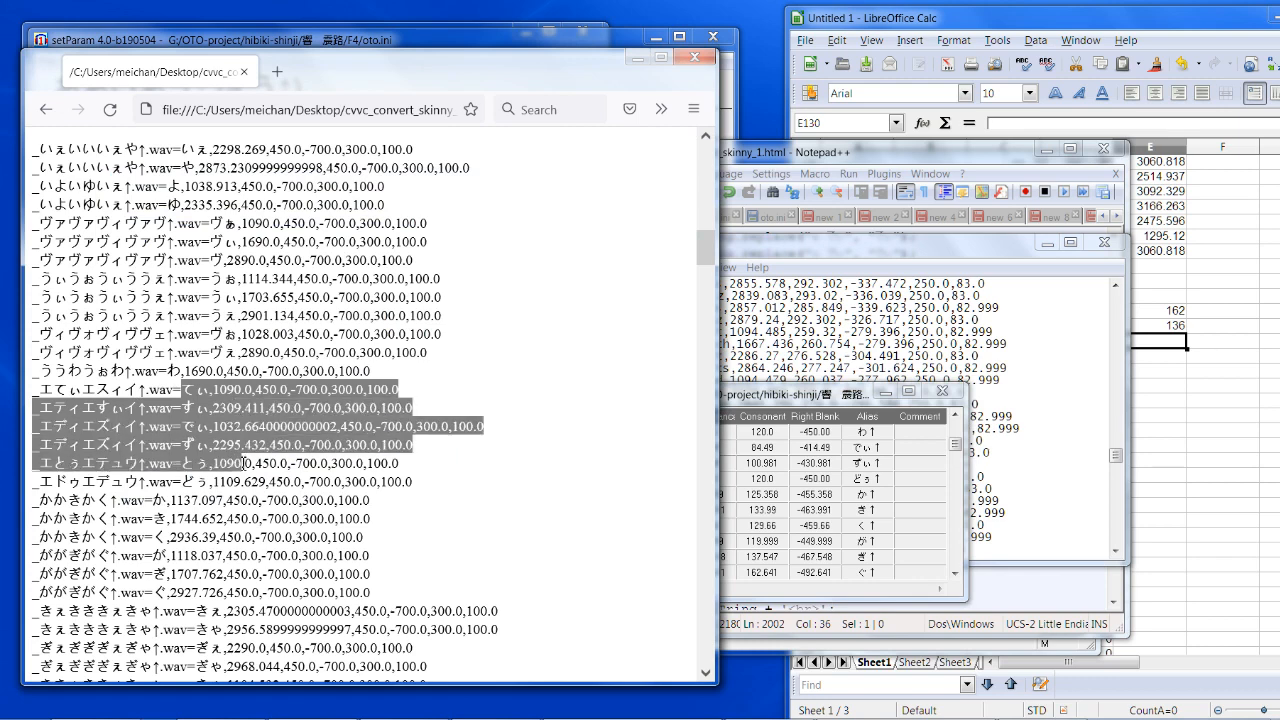
click(243, 463)
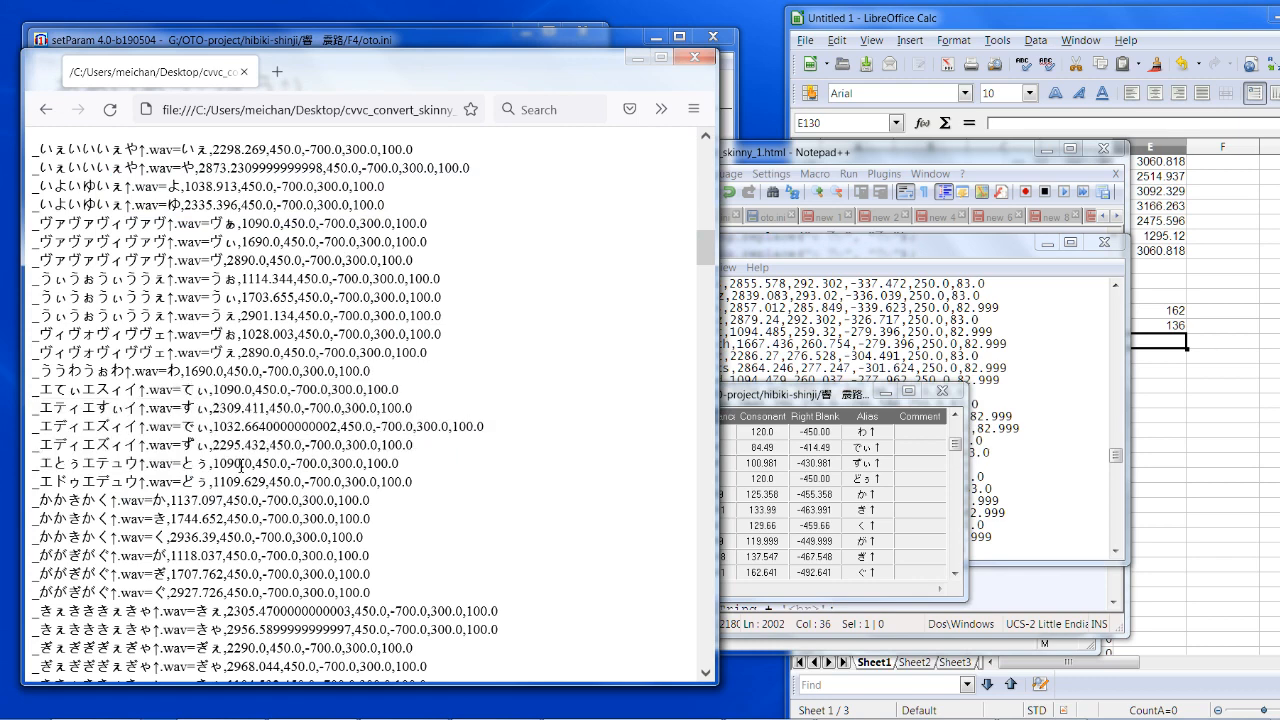
Step: Save the edited cvvc_convert_skinny_1.html script and reload the converter page in the browser
click(792, 164)
click(812, 382)
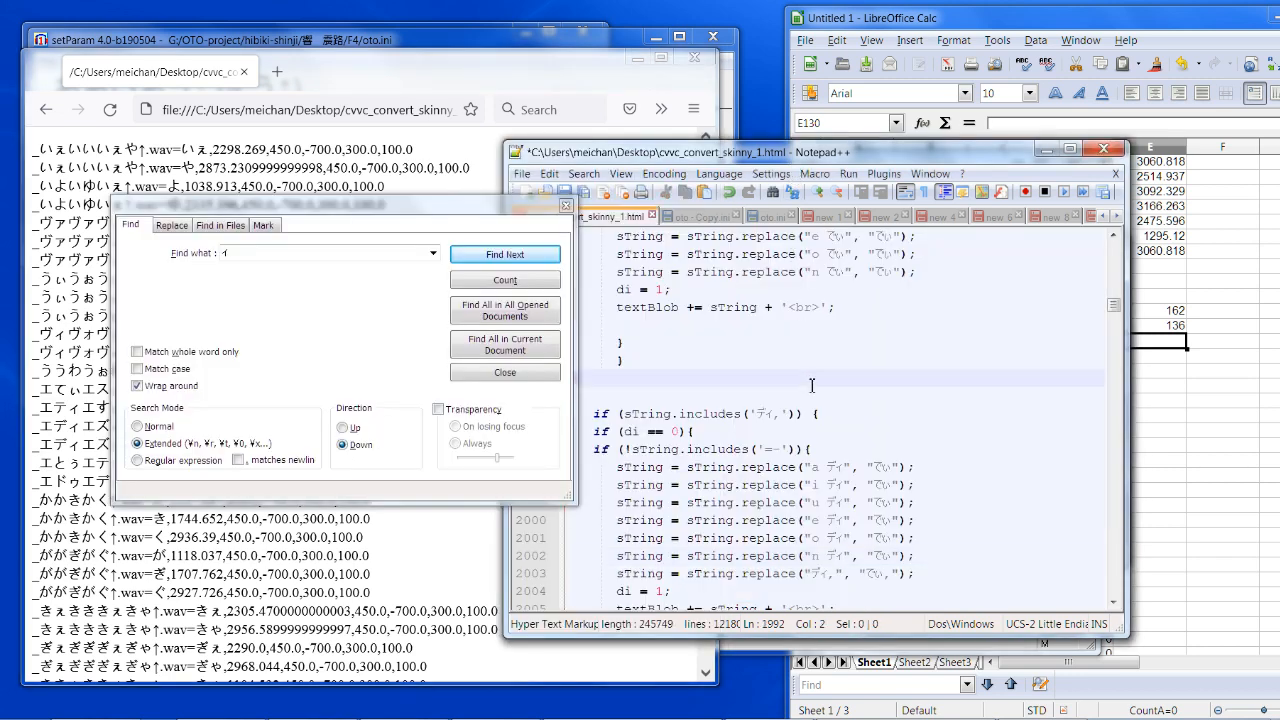
key(ctrl+s)
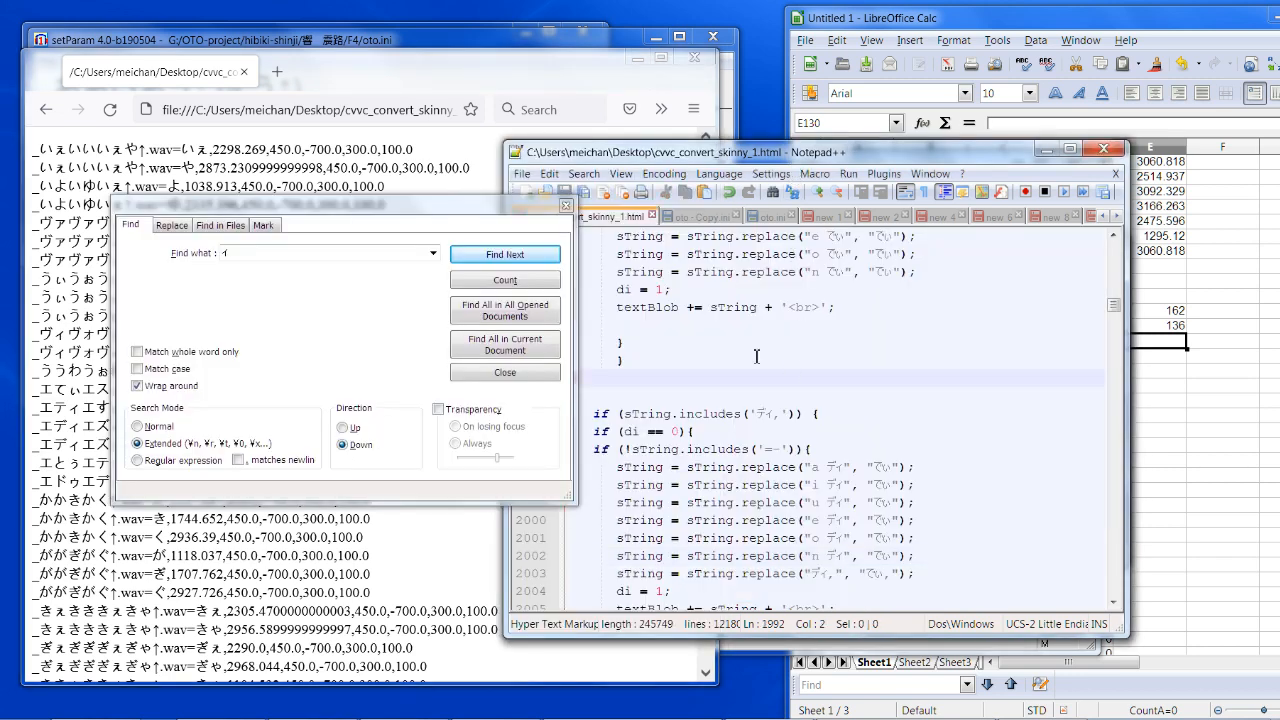
click(110, 109)
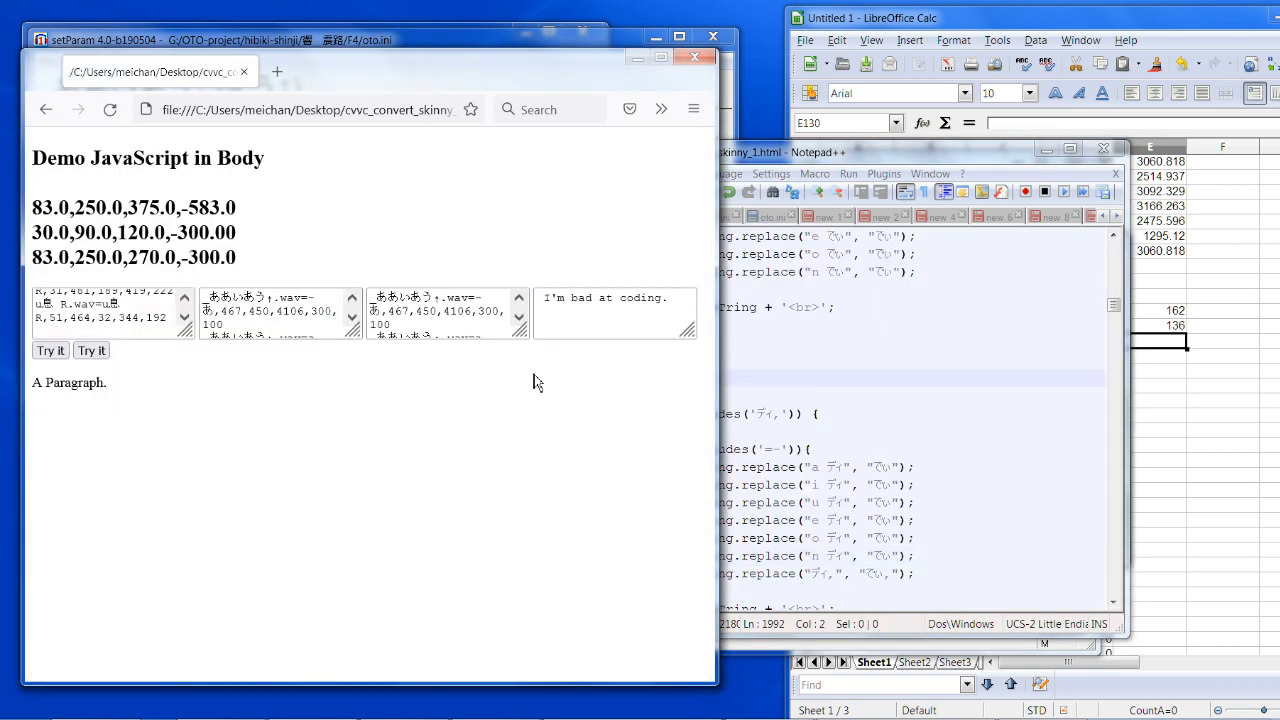
Step: Copy the entire contents of the new 1 document and paste it over the text in the converter page's first input box
click(1005, 172)
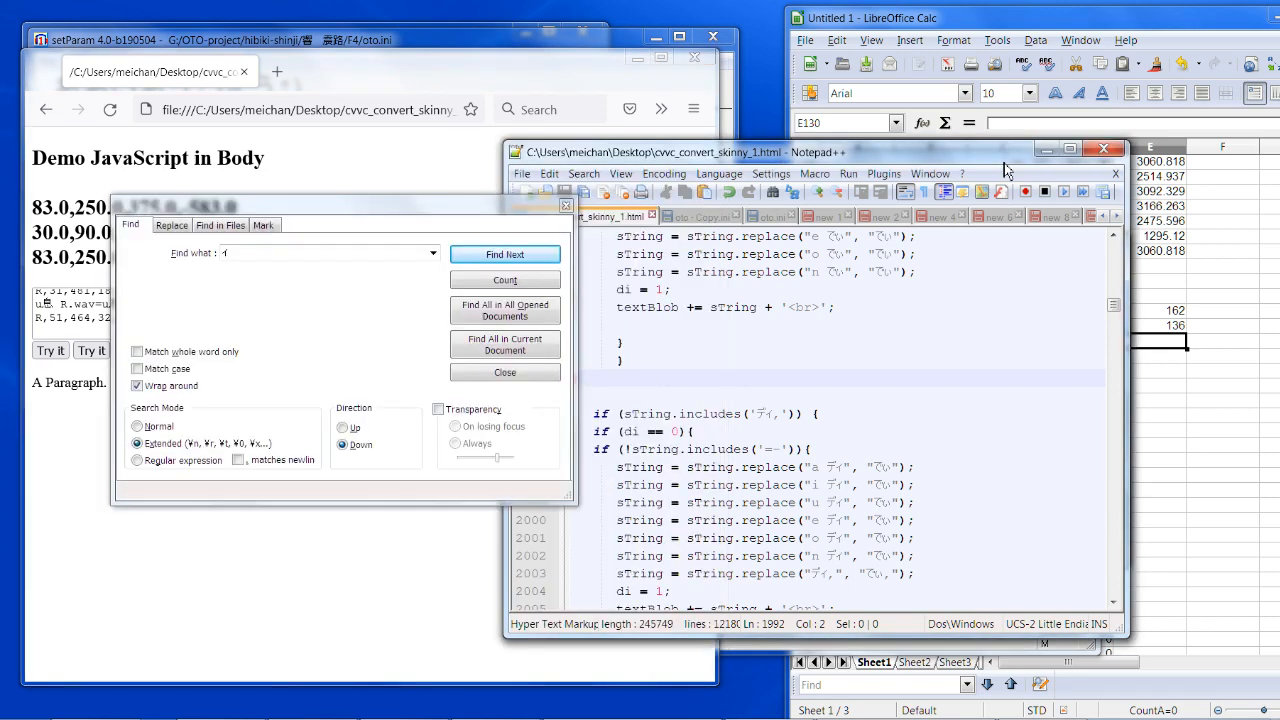
click(838, 218)
key(ctrl+a)
right_click(827, 448)
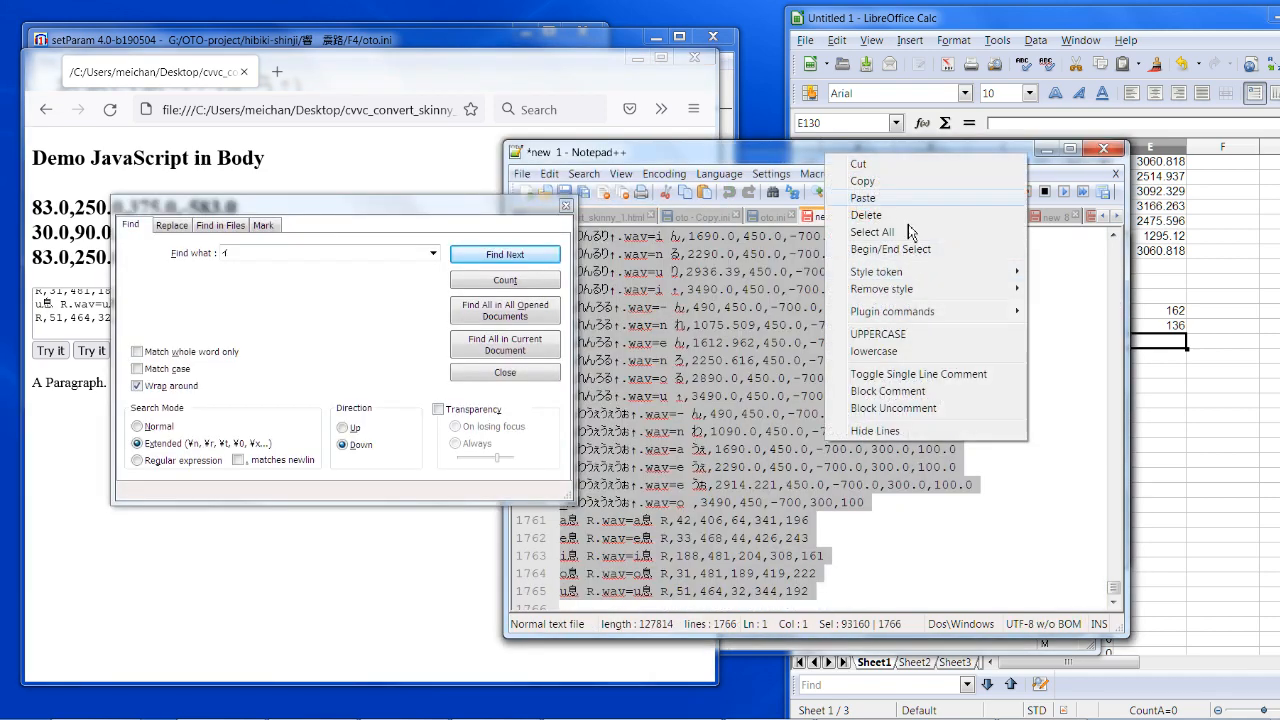
click(906, 183)
click(76, 405)
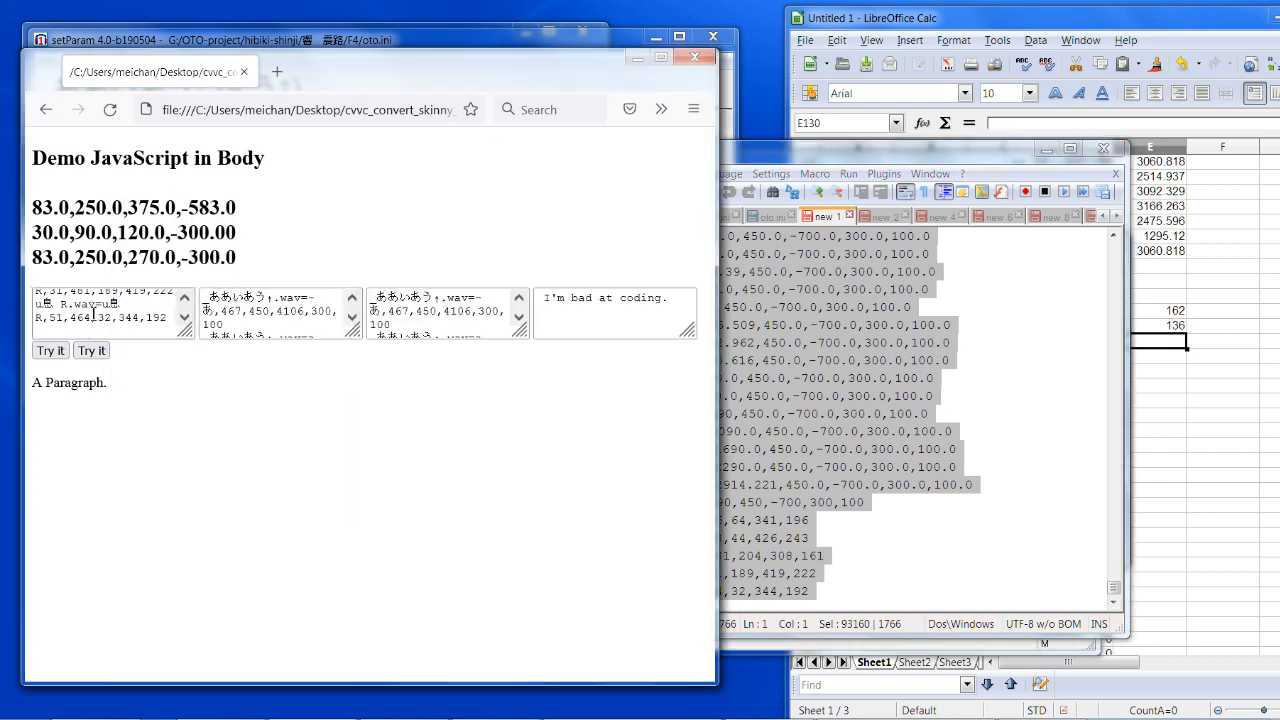
click(92, 310)
key(ctrl+a)
key(ctrl+v)
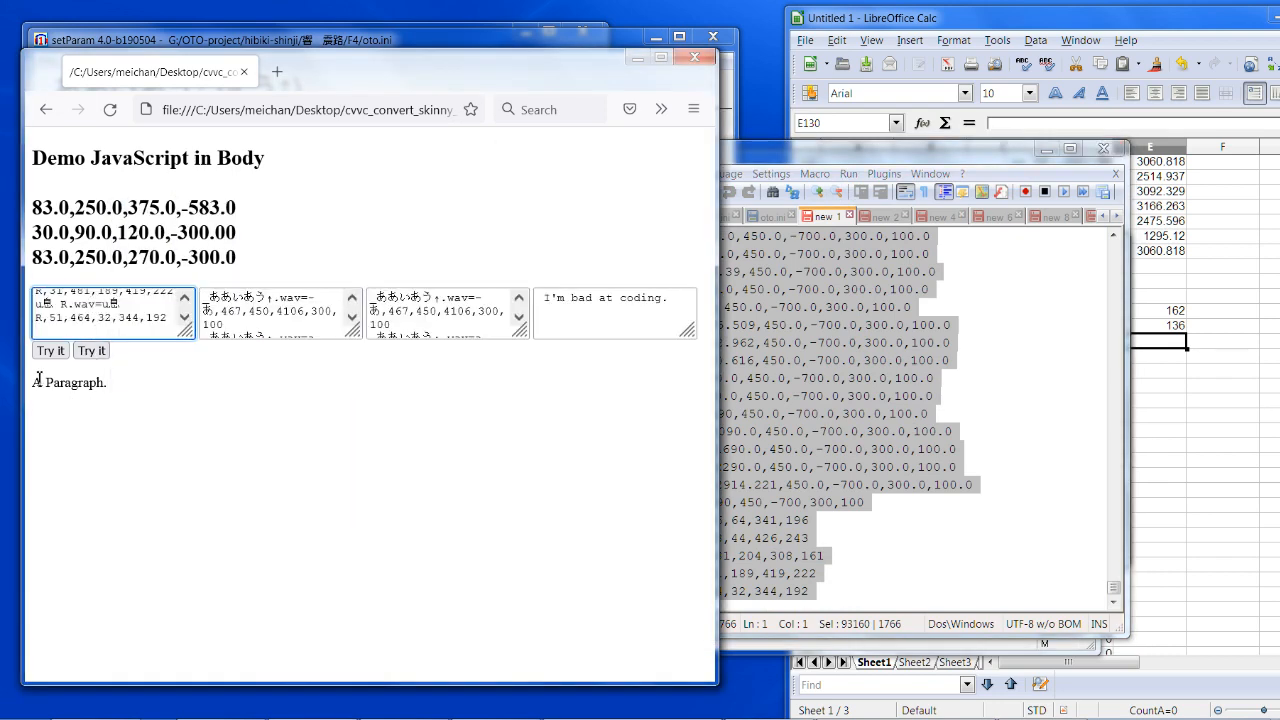
Step: Run both conversion actions on the converter page to generate the converted oto lines
click(45, 363)
click(47, 349)
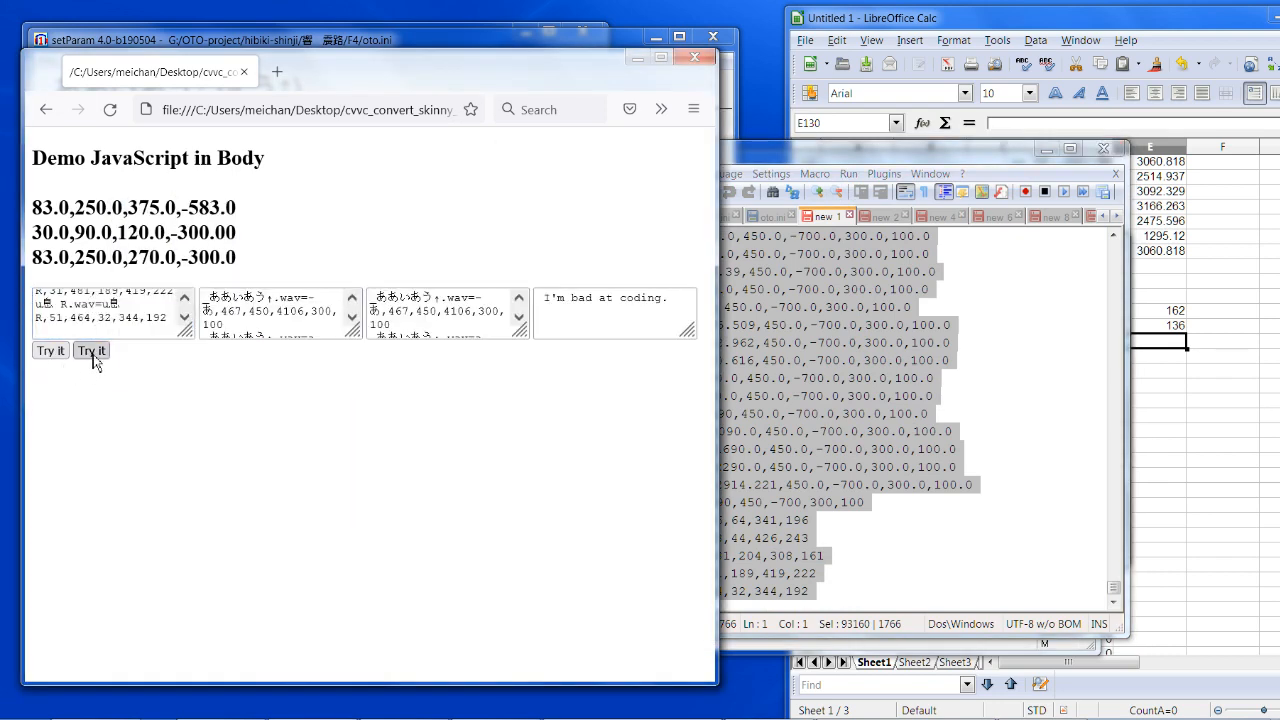
click(92, 352)
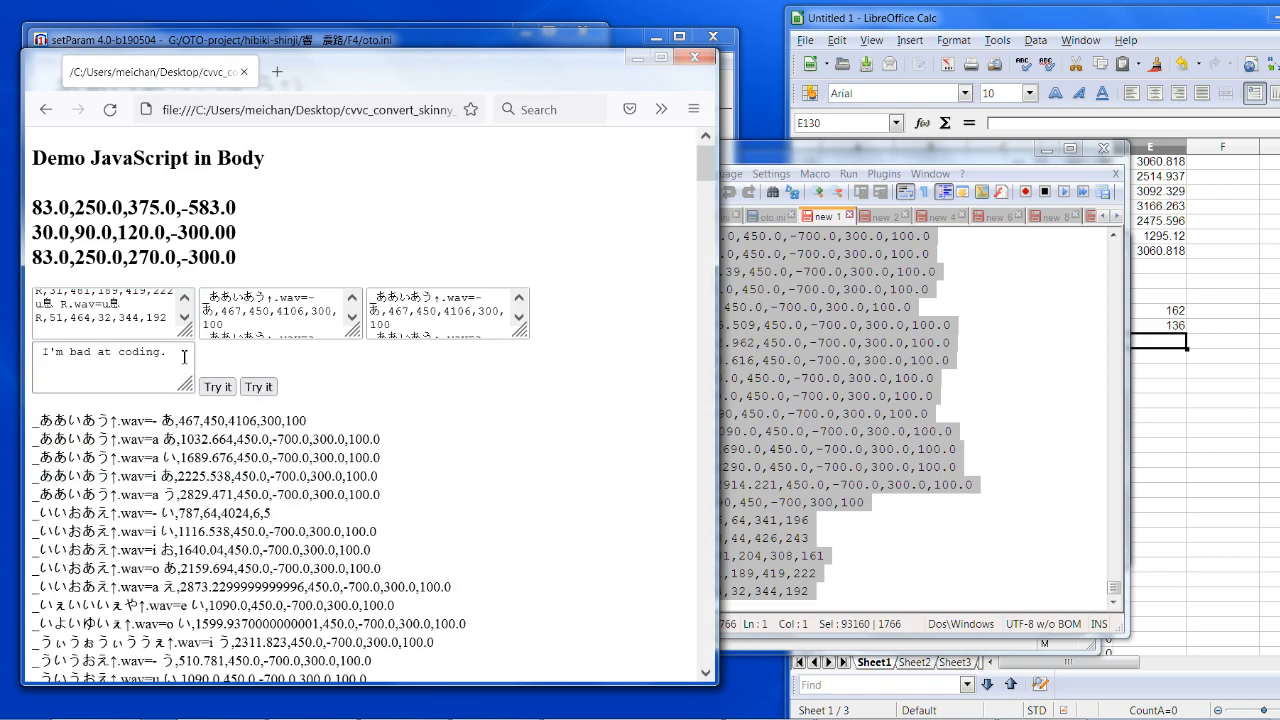
Step: Examine the エティエスィイ to エトゥエテュウ lines in the regenerated output and check their file names and aliases
middle_click(445, 406)
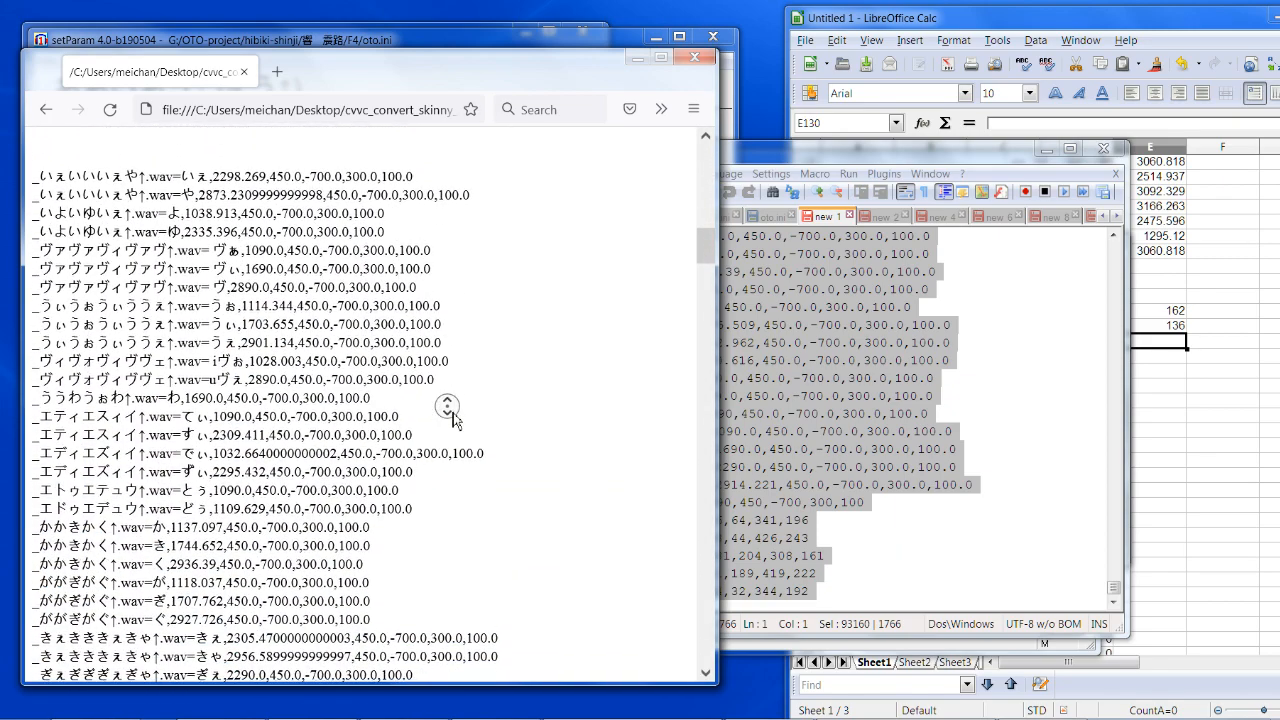
middle_click(450, 427)
drag(148, 388, 255, 455)
click(94, 380)
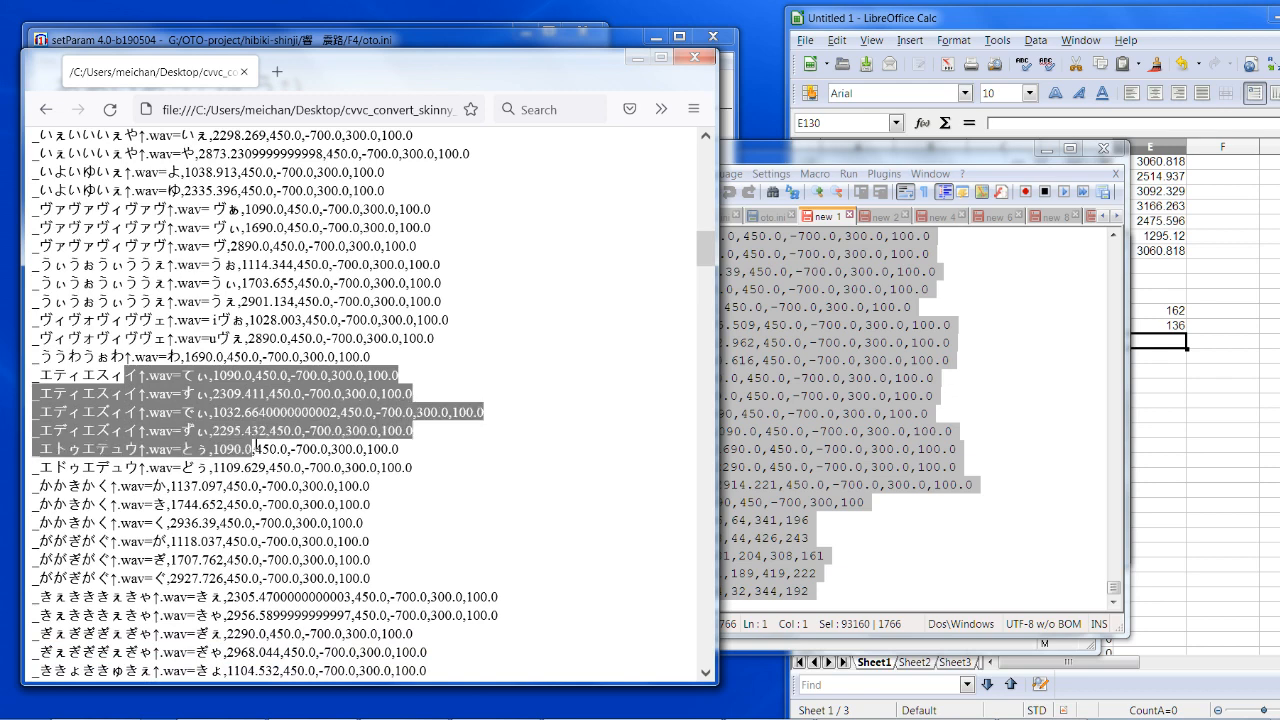
click(256, 446)
scroll(480, 490, up, 1)
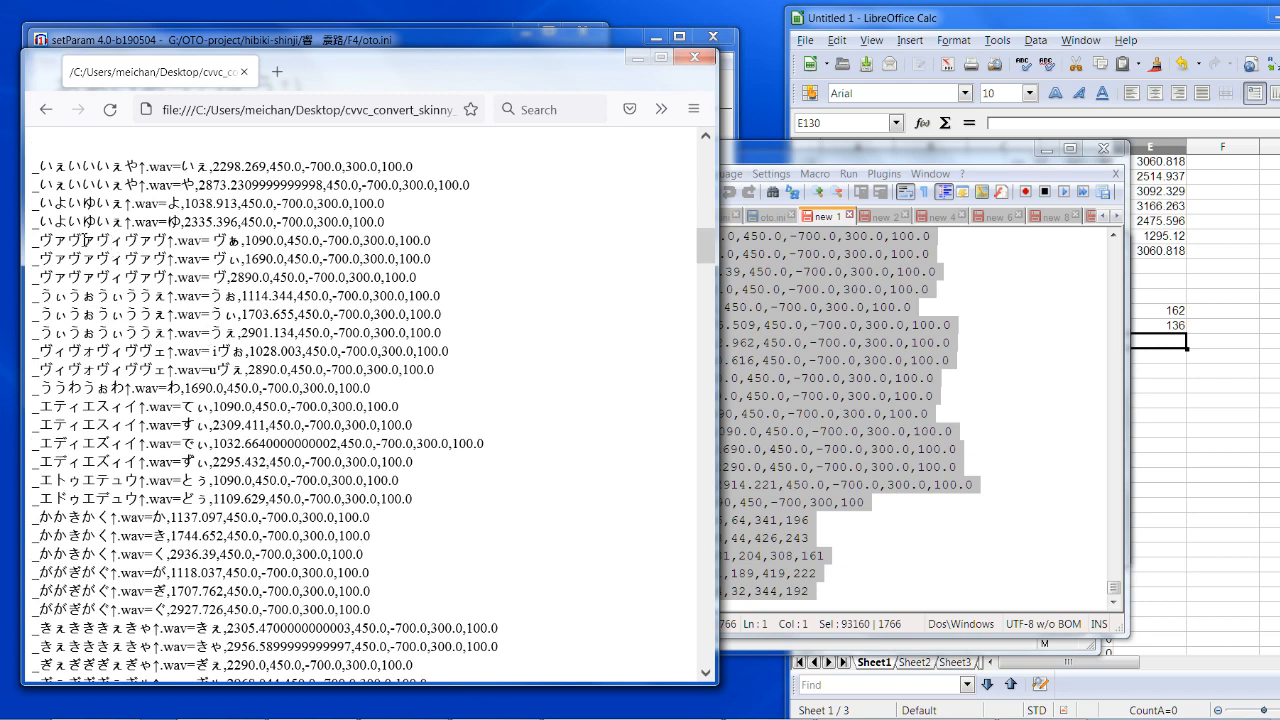
Step: Examine the ヴァヴァヴィヴァヴ and うぃうぉうぃううぇ lines in the output and look through the entries down to the ひ and び rows
drag(82, 240, 287, 258)
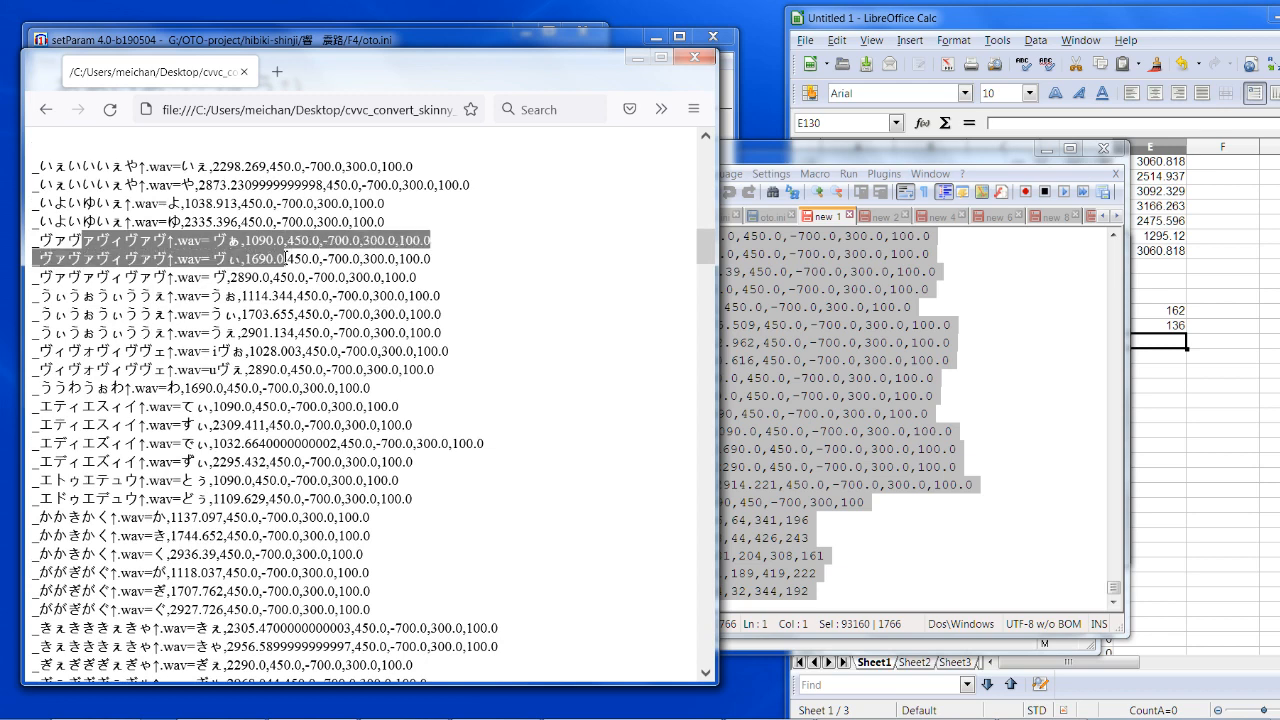
drag(286, 258, 267, 336)
click(309, 332)
middle_click(338, 322)
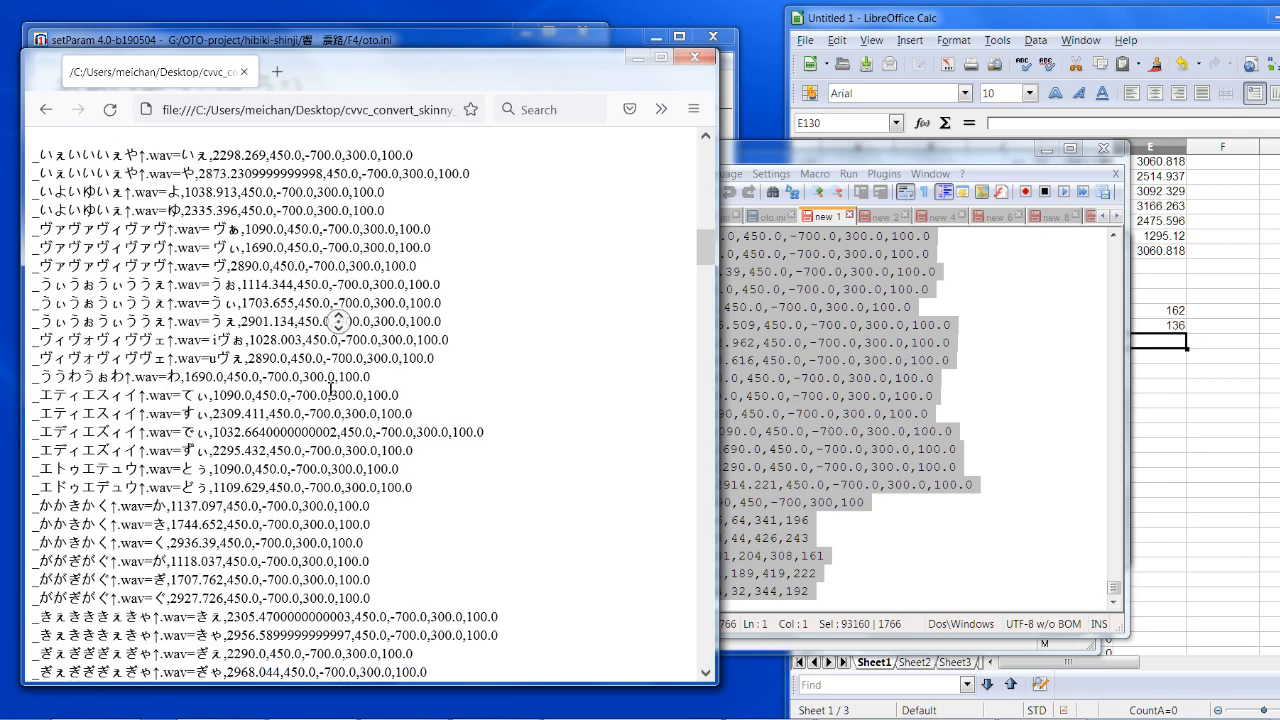
middle_click(331, 387)
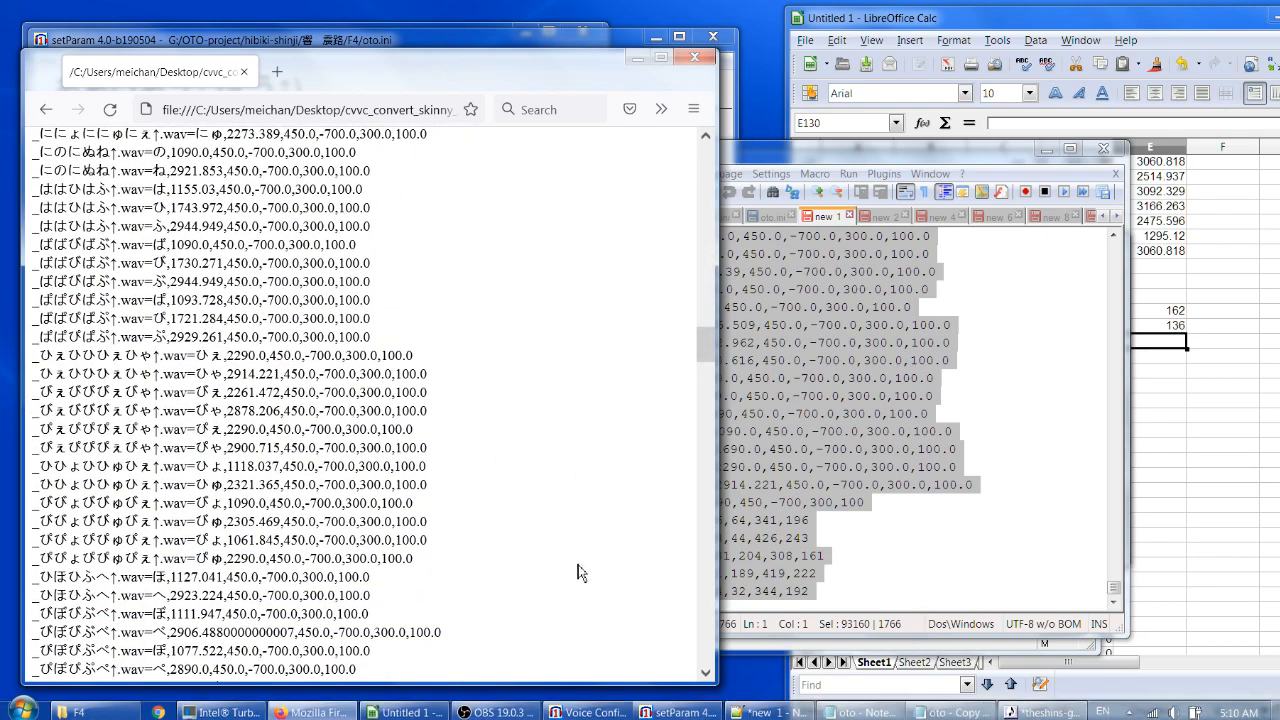
Step: Switch to the theshins-goneforgoodtest2 project in UTAU and inspect the neighbouring D4 notes in the first measure
click(1043, 711)
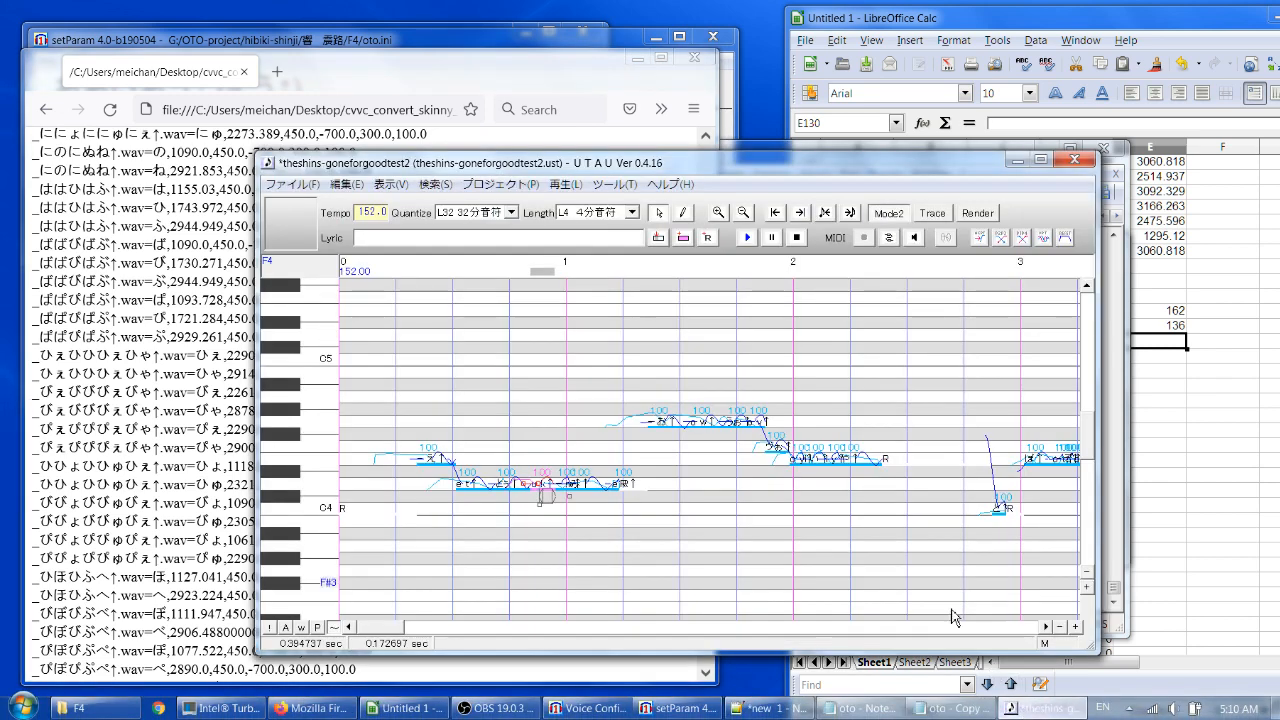
drag(524, 492, 507, 499)
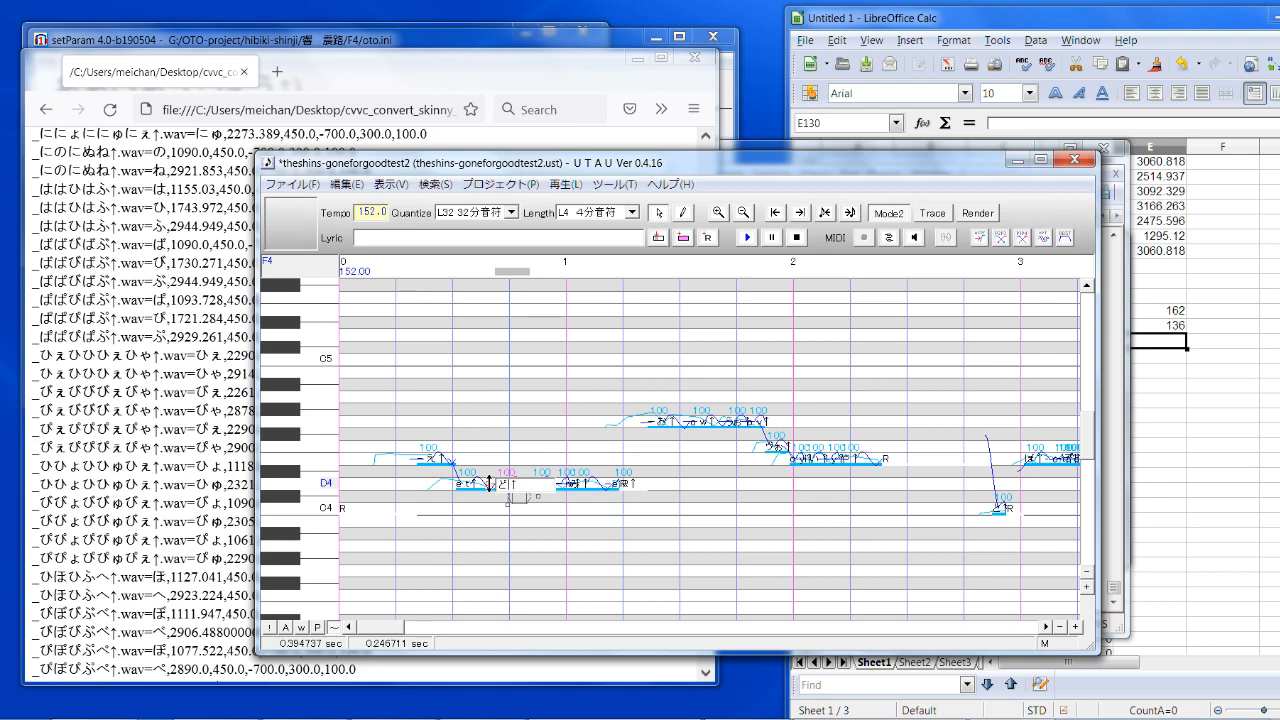
drag(508, 497, 543, 495)
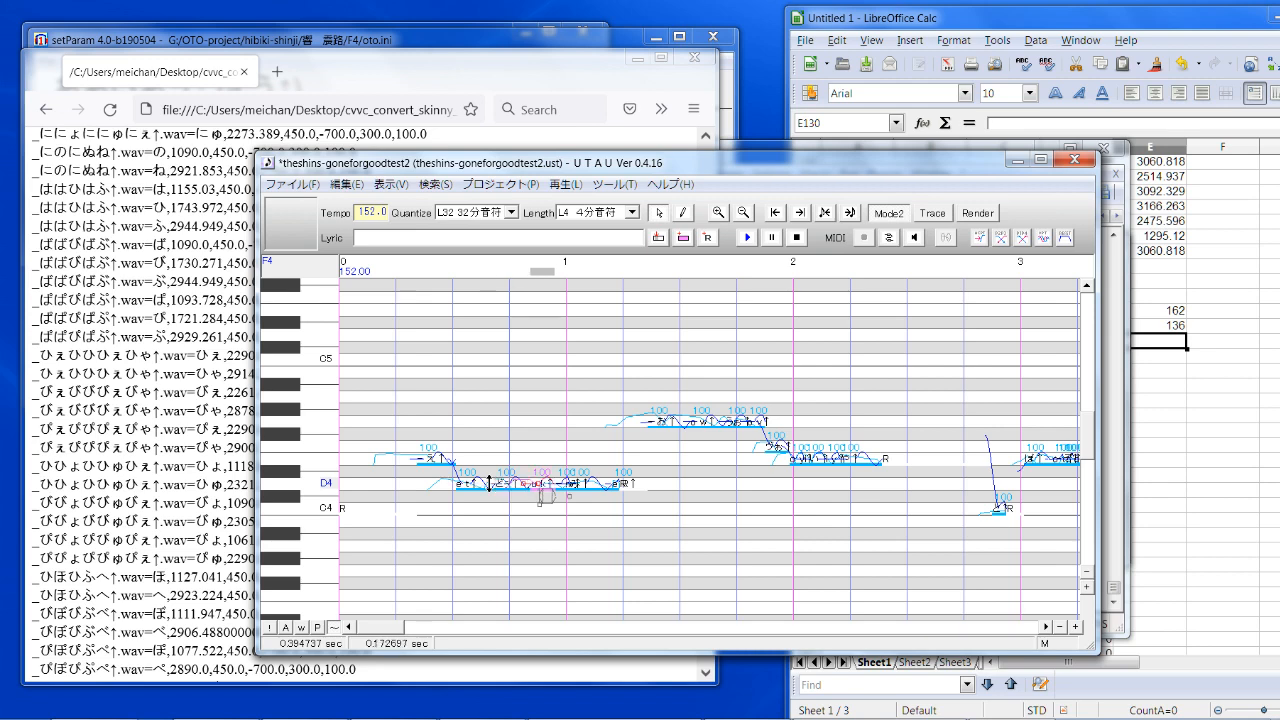
Step: Select all notes in the project, open and accept their shared properties, and render the selection for playback
click(424, 540)
key(ctrl+a)
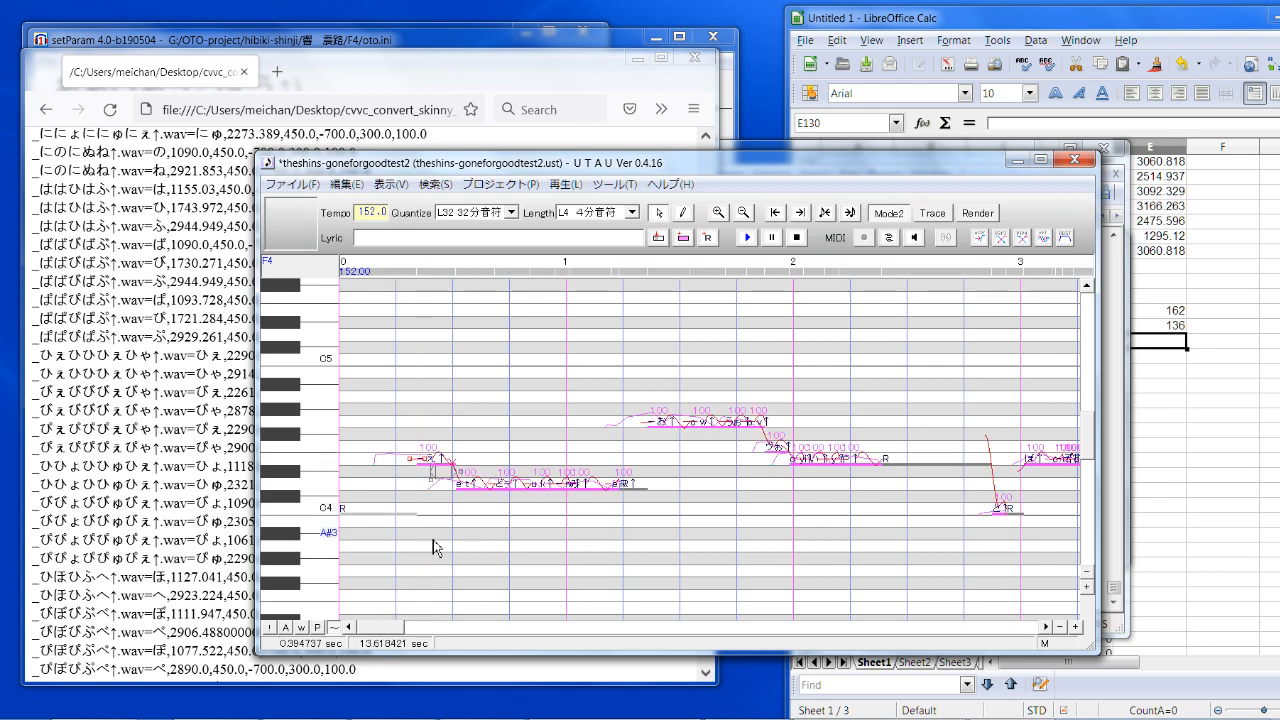
right_click(1044, 462)
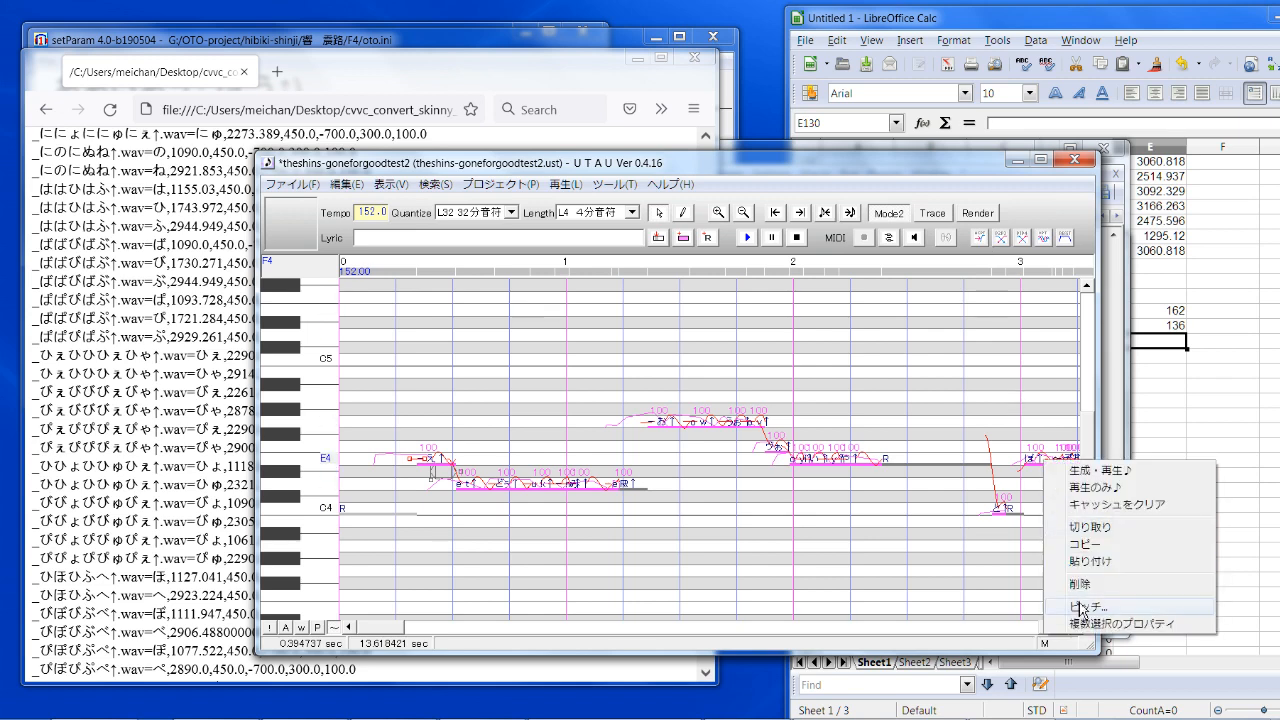
click(1110, 623)
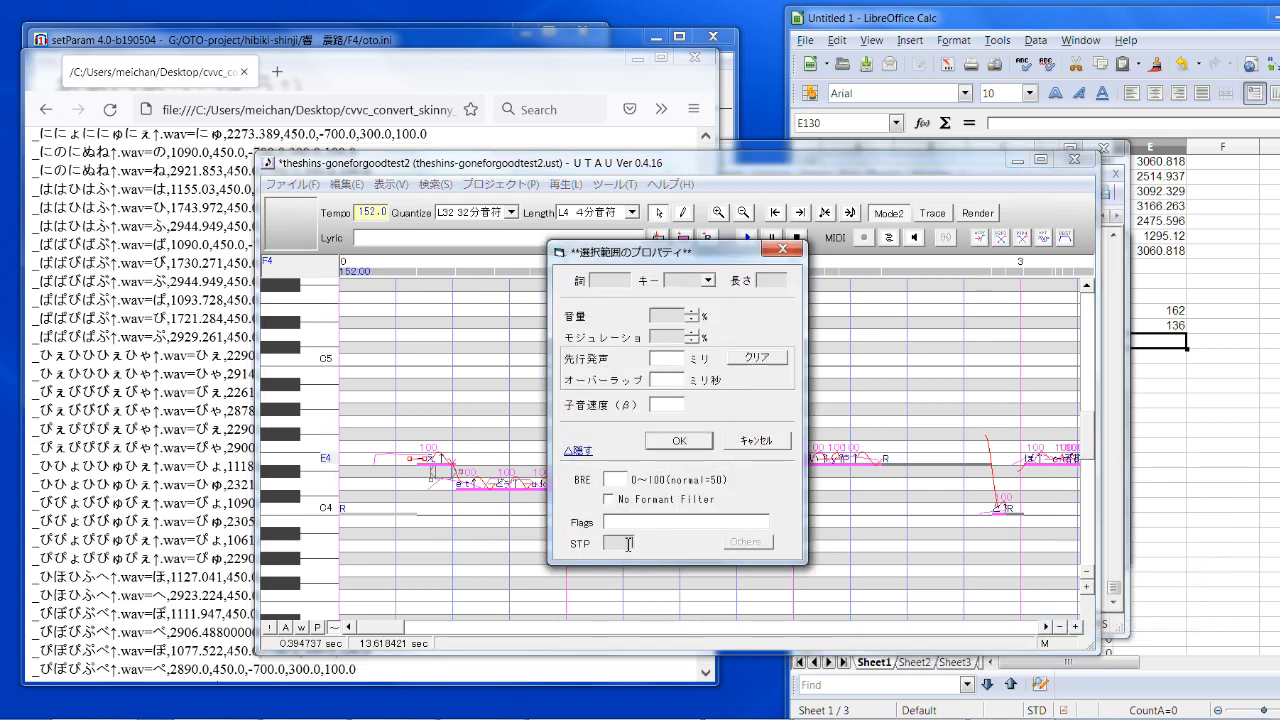
click(680, 440)
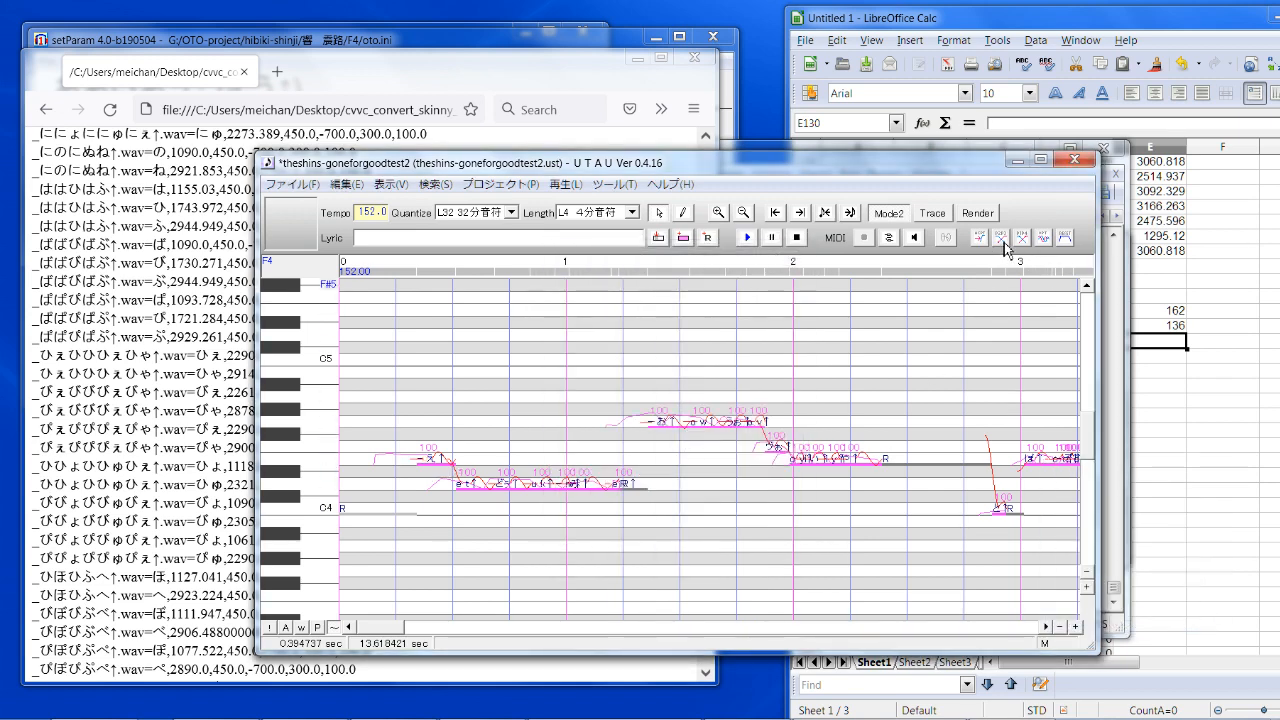
click(748, 239)
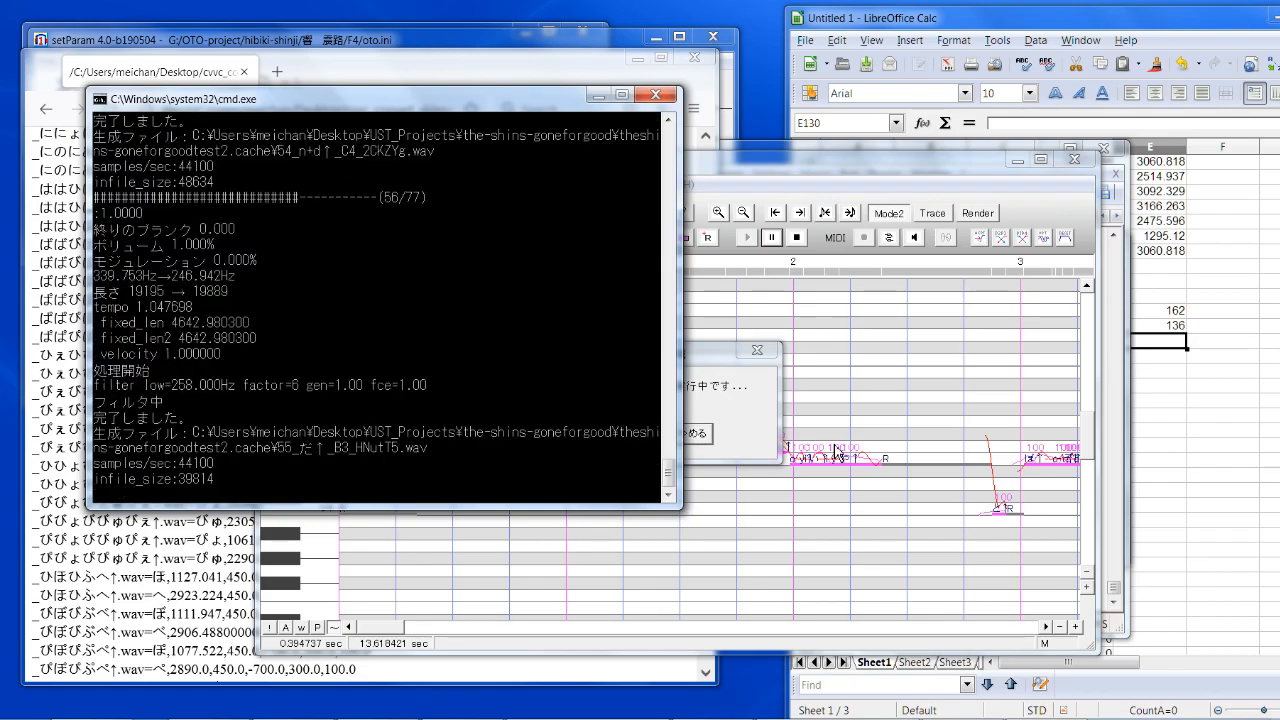
Step: Switch to the converter output in Firefox, examine the missing aliases listed at its end, and return to UTAU
click(198, 580)
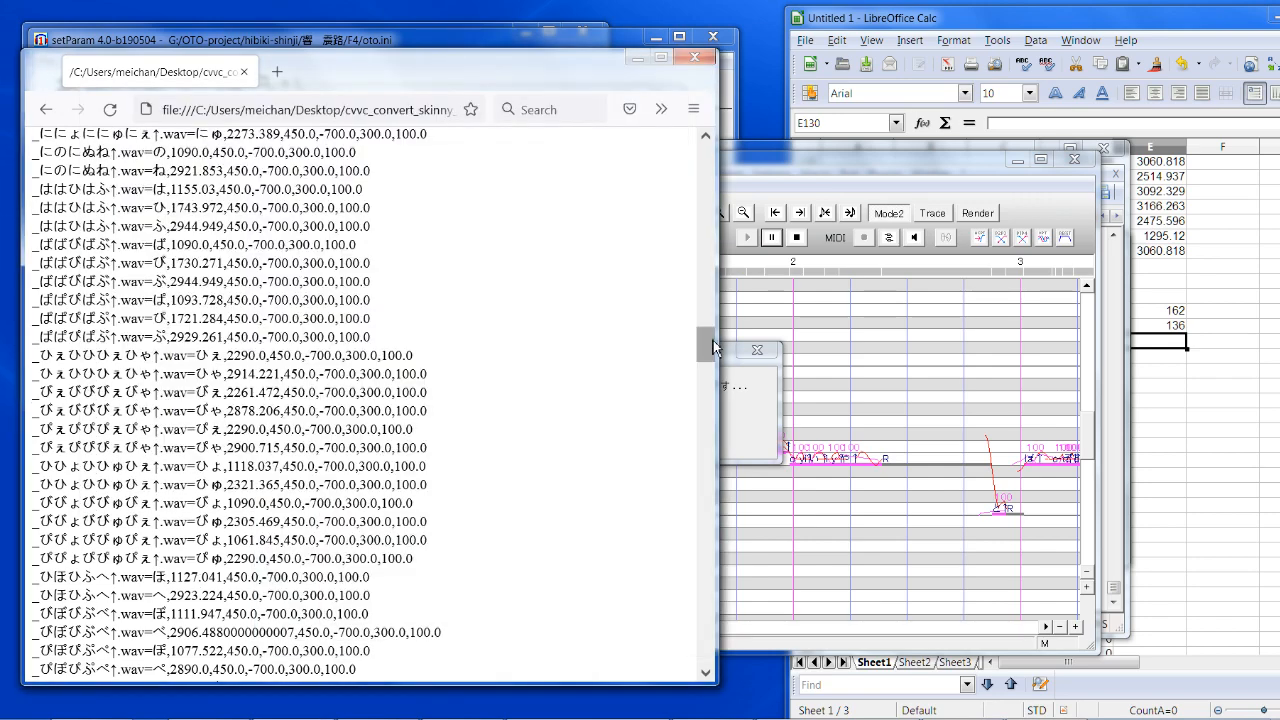
drag(706, 345, 700, 660)
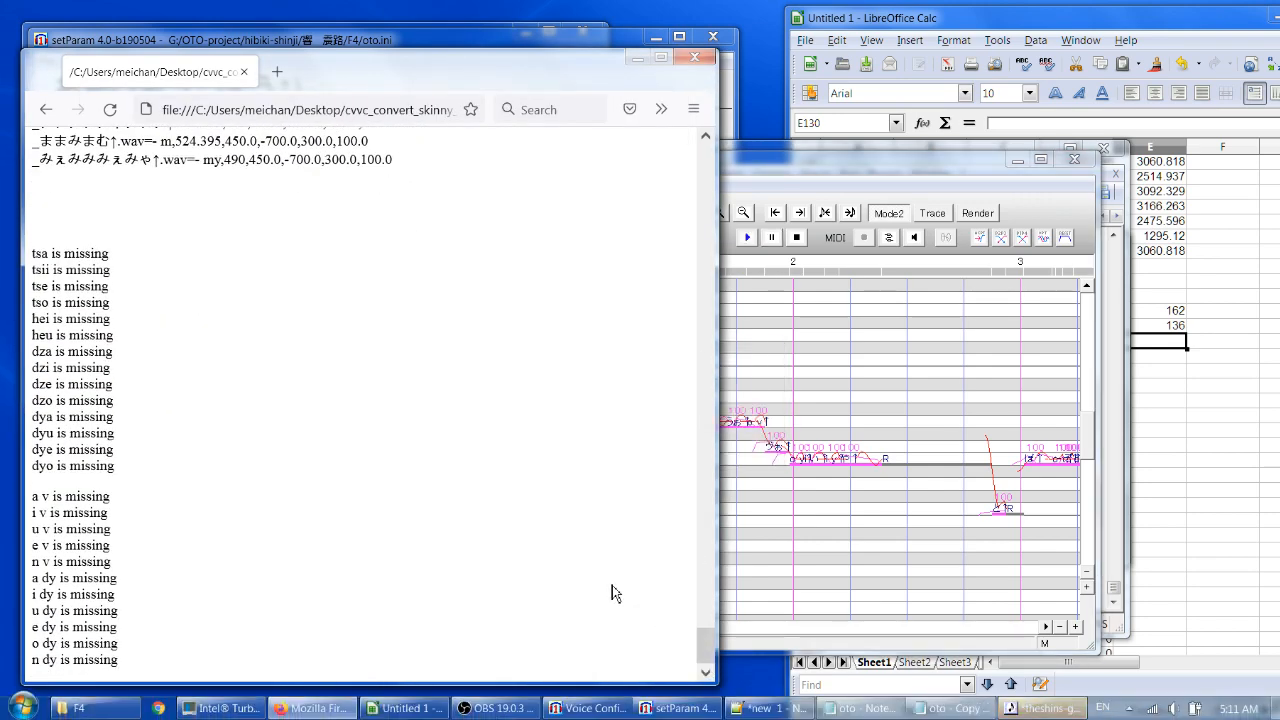
click(849, 178)
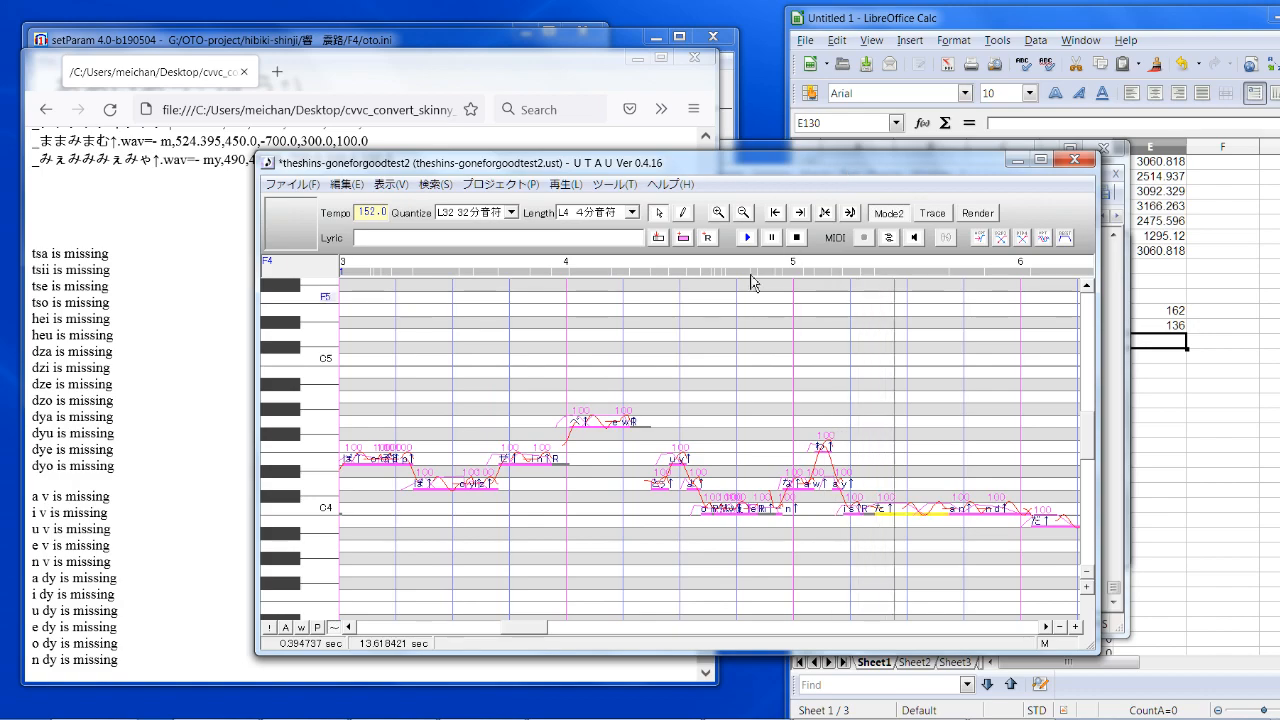
Step: Examine the lines with initial-consonant aliases from - y to - hy in the converter output in Firefox
click(186, 566)
middle_click(269, 568)
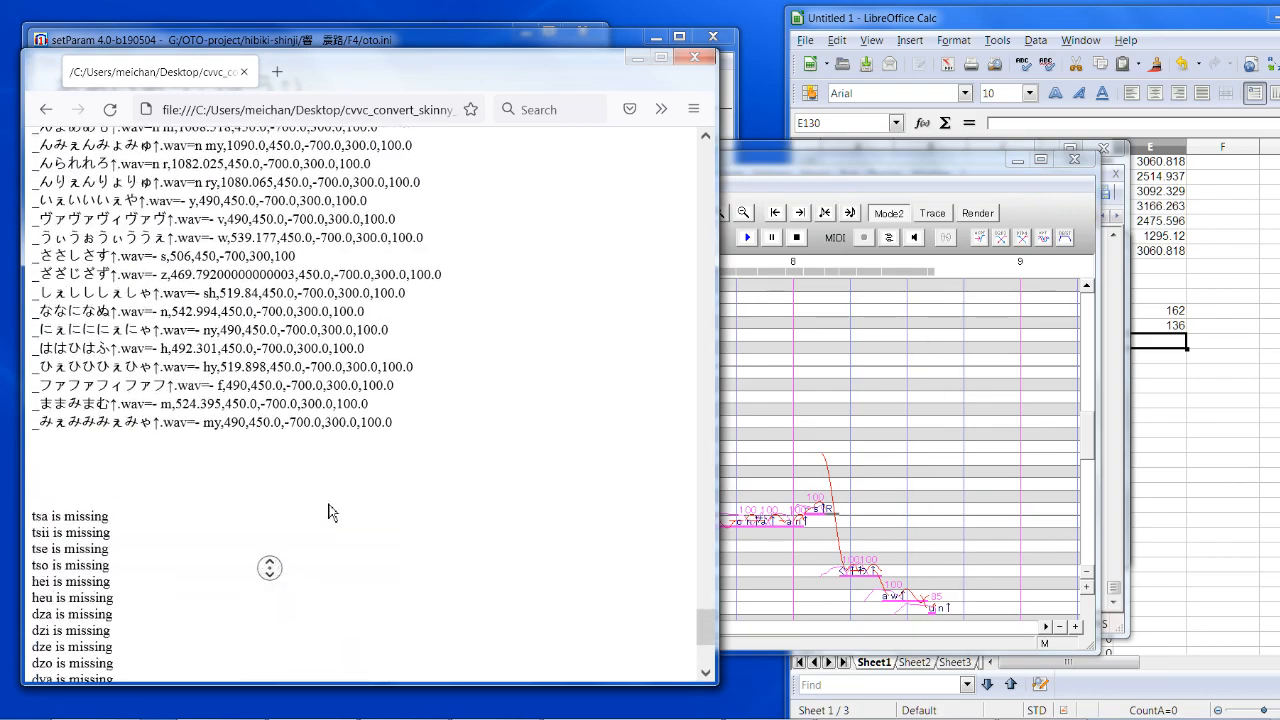
middle_click(331, 520)
middle_click(469, 490)
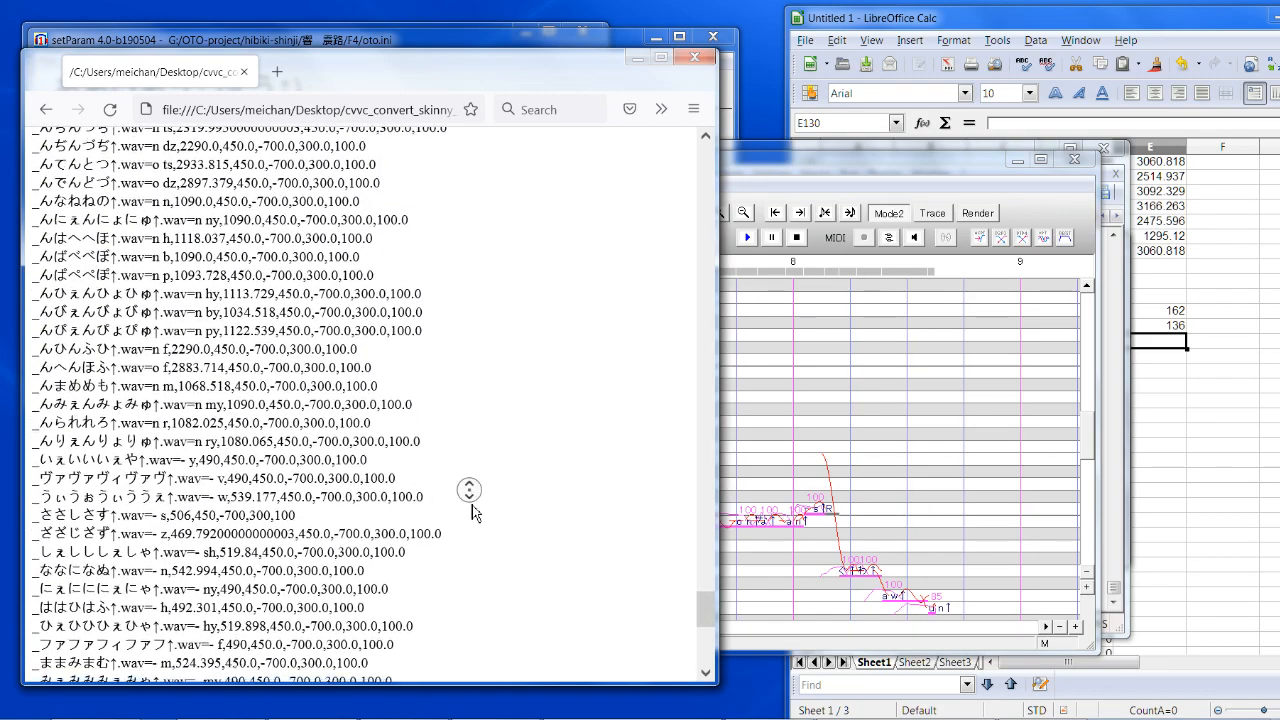
middle_click(475, 512)
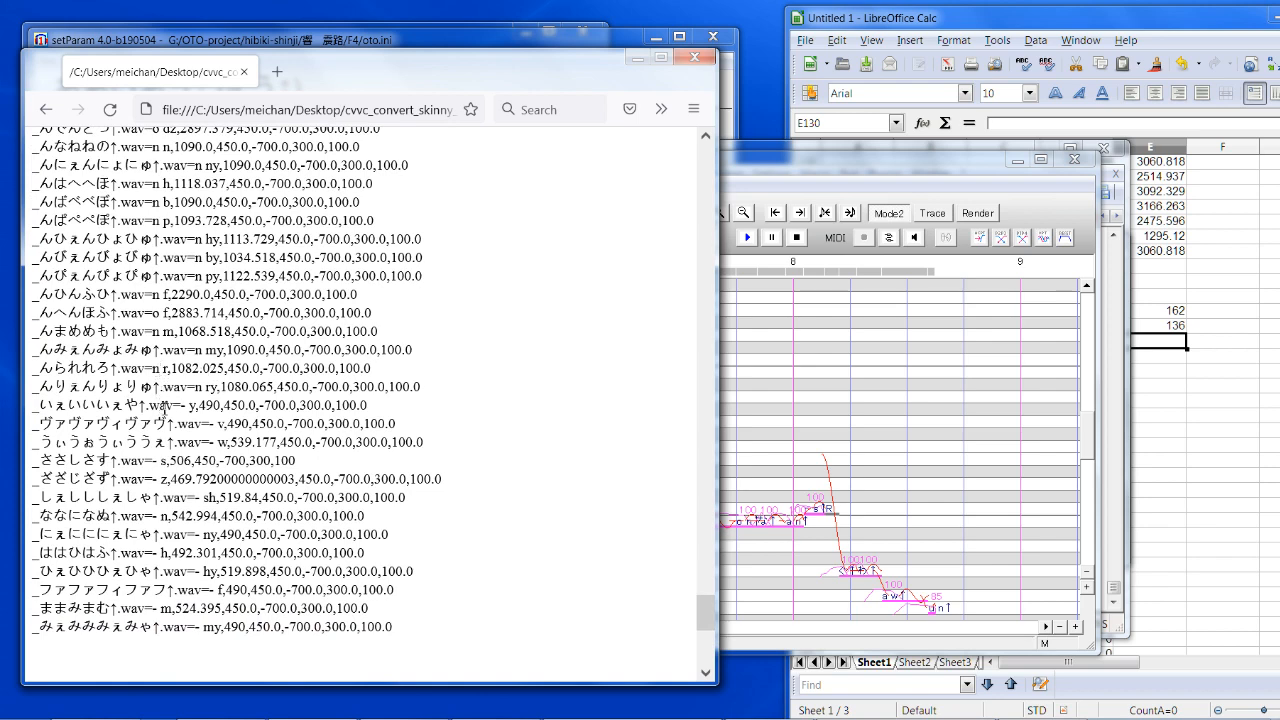
drag(163, 405, 330, 516)
key(shift+Down)
key(shift+Down)
key(shift+Down)
key(shift+Down)
key(shift+Down)
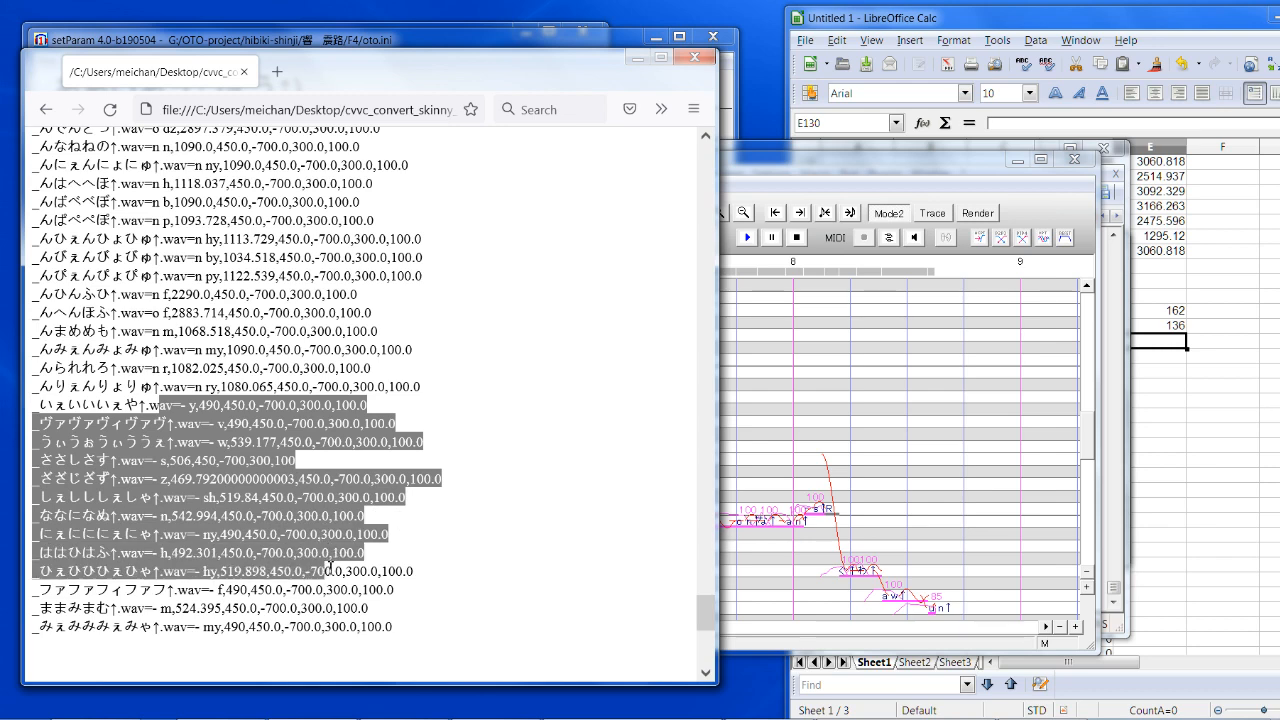
click(514, 553)
Step: Look over the output's closing list of missing aliases, from tsa down to n dy
middle_click(508, 445)
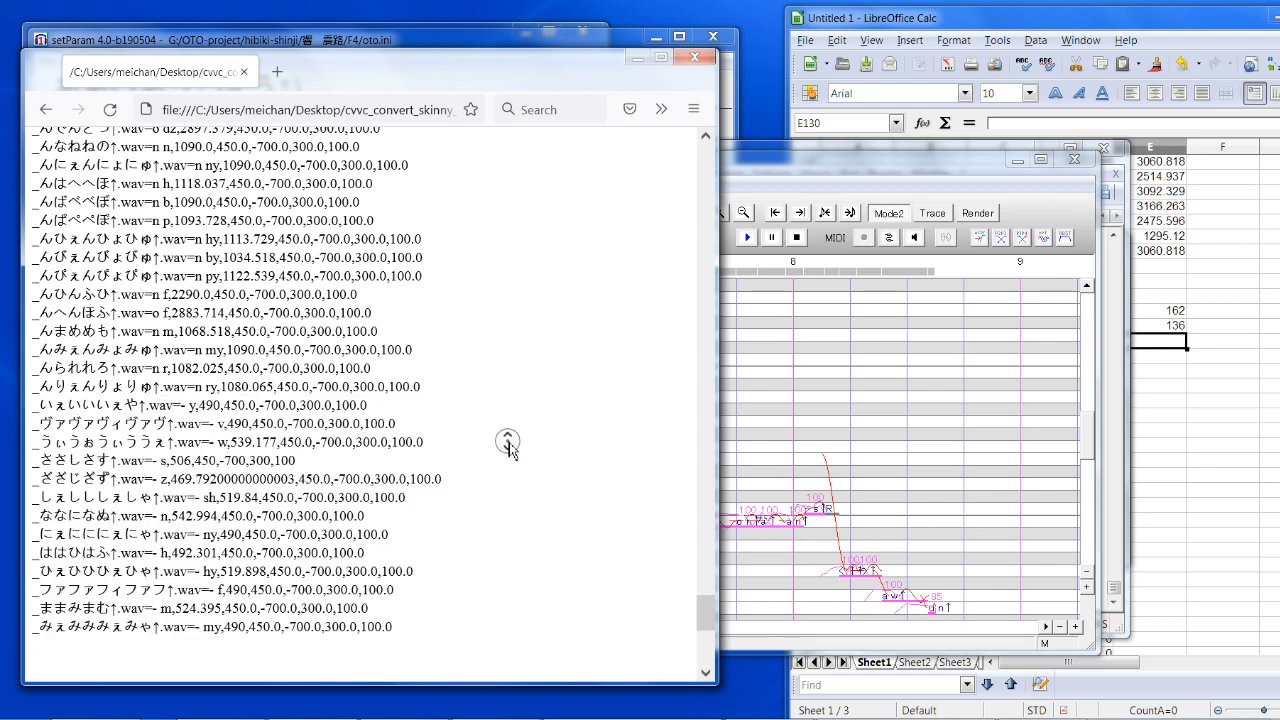
middle_click(512, 437)
middle_click(508, 495)
middle_click(517, 584)
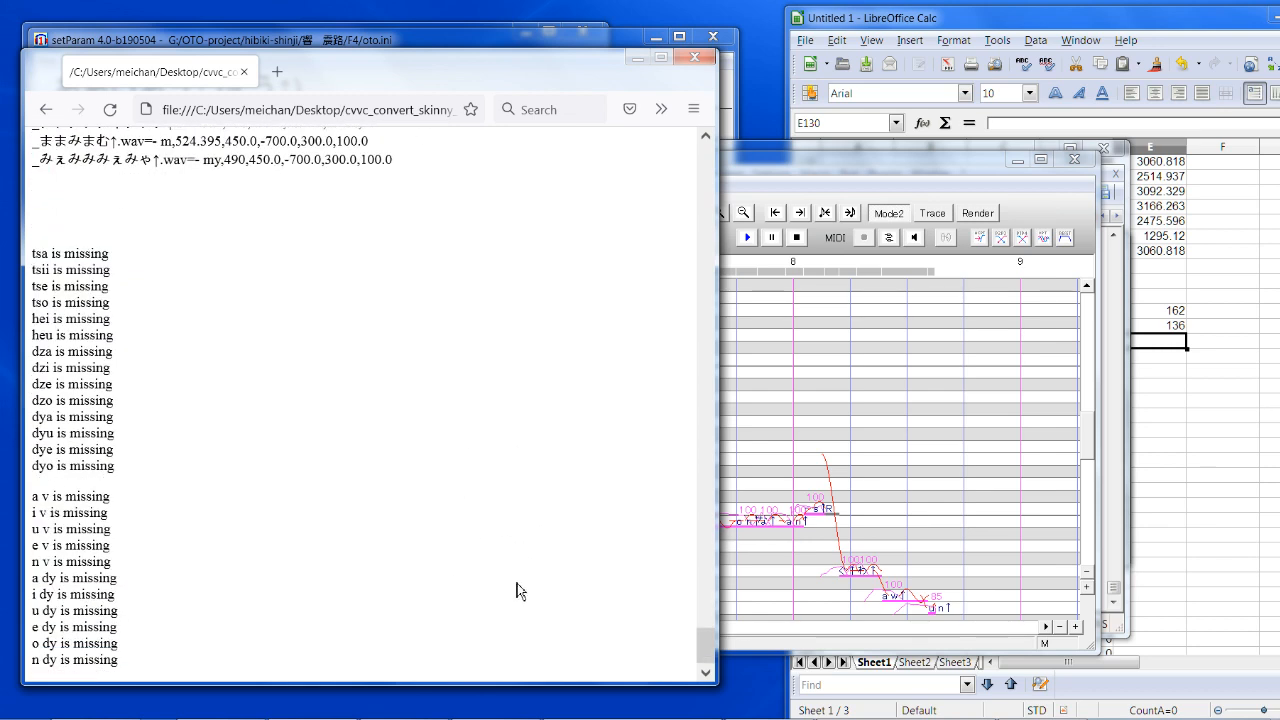
Step: Switch to UTAU to play the selected notes, and check the screen capture source in OBS
click(939, 166)
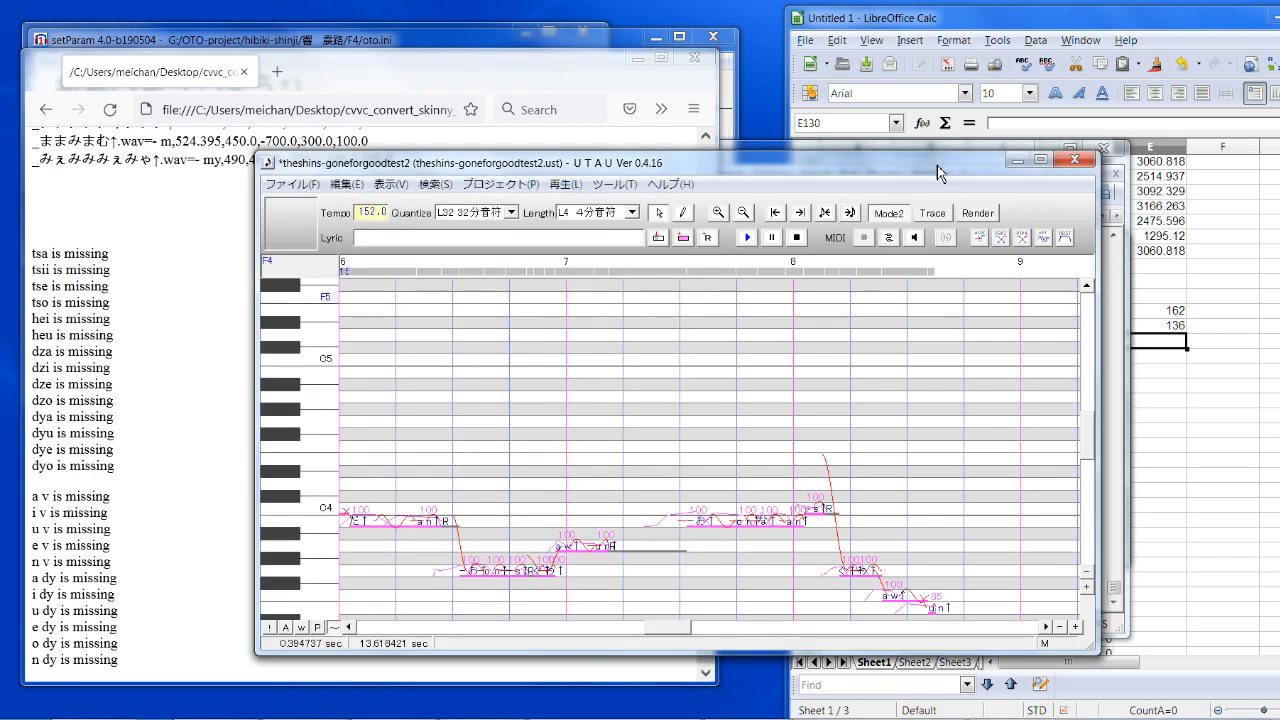
click(747, 239)
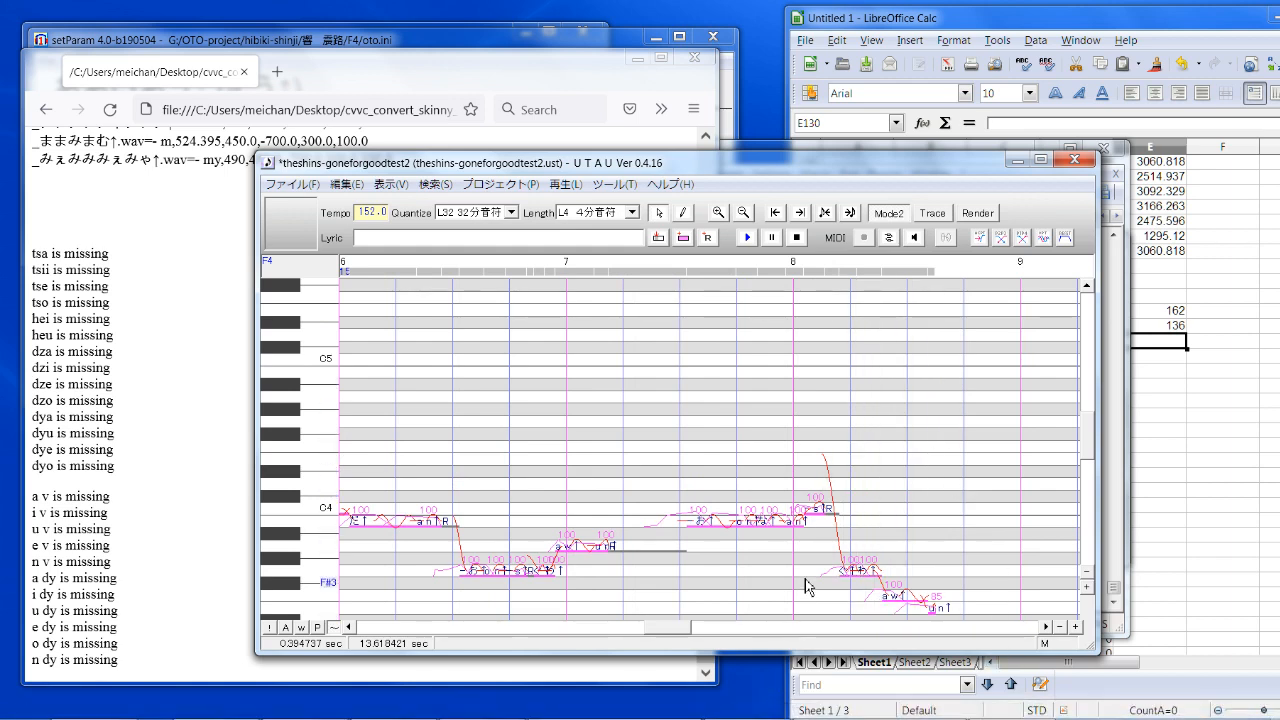
click(474, 712)
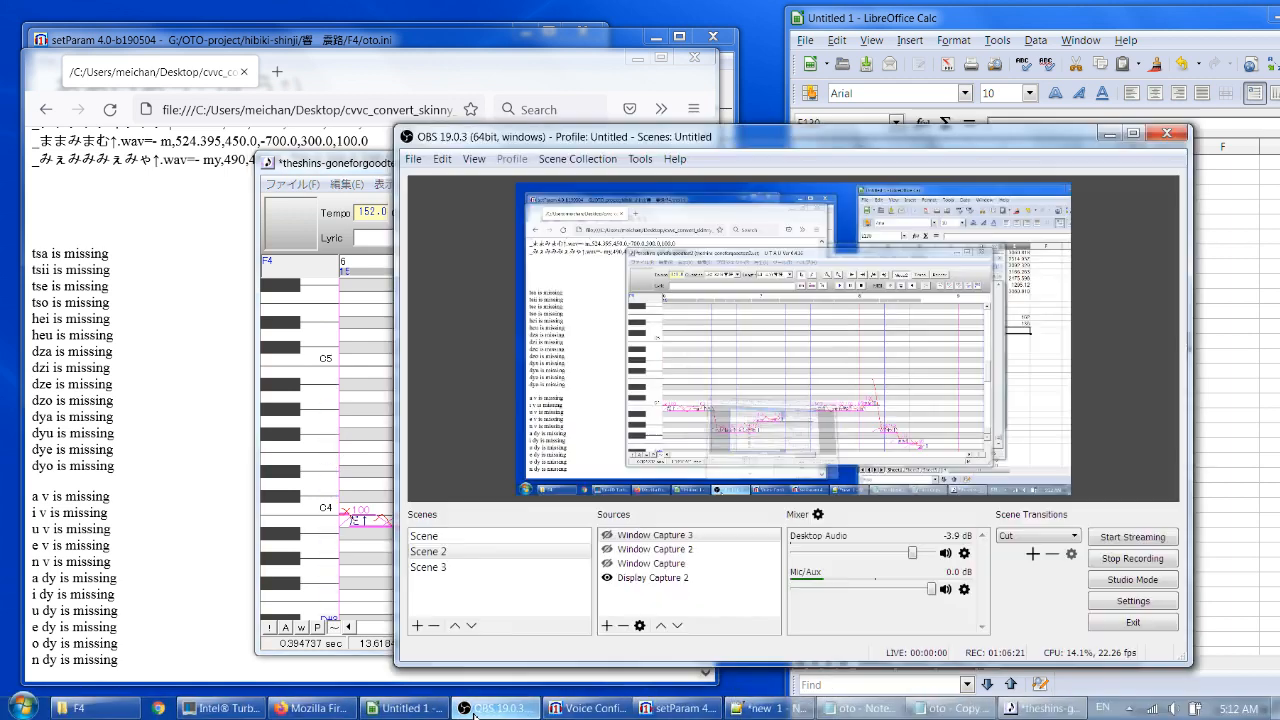
click(607, 578)
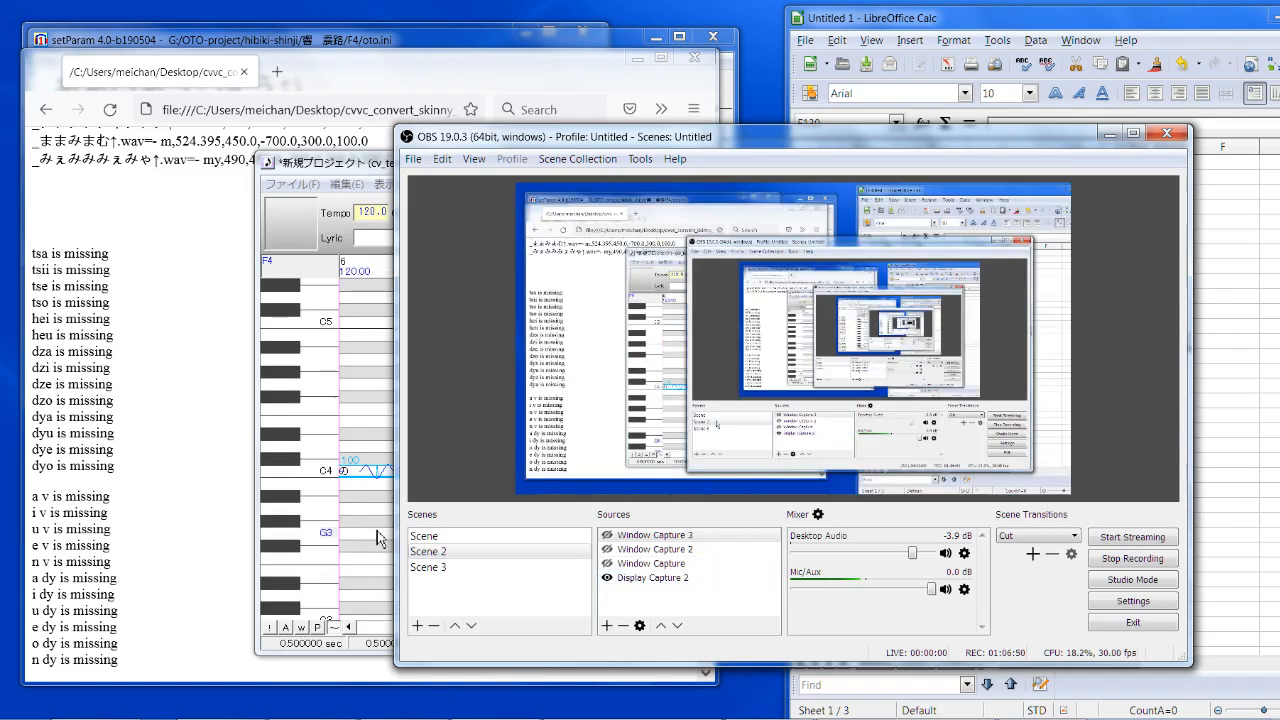
Step: Switch to the cv_tester.ust project in UTAU and add the suffix ↑ to all notes with SurffixBroker
click(329, 533)
drag(505, 630, 360, 630)
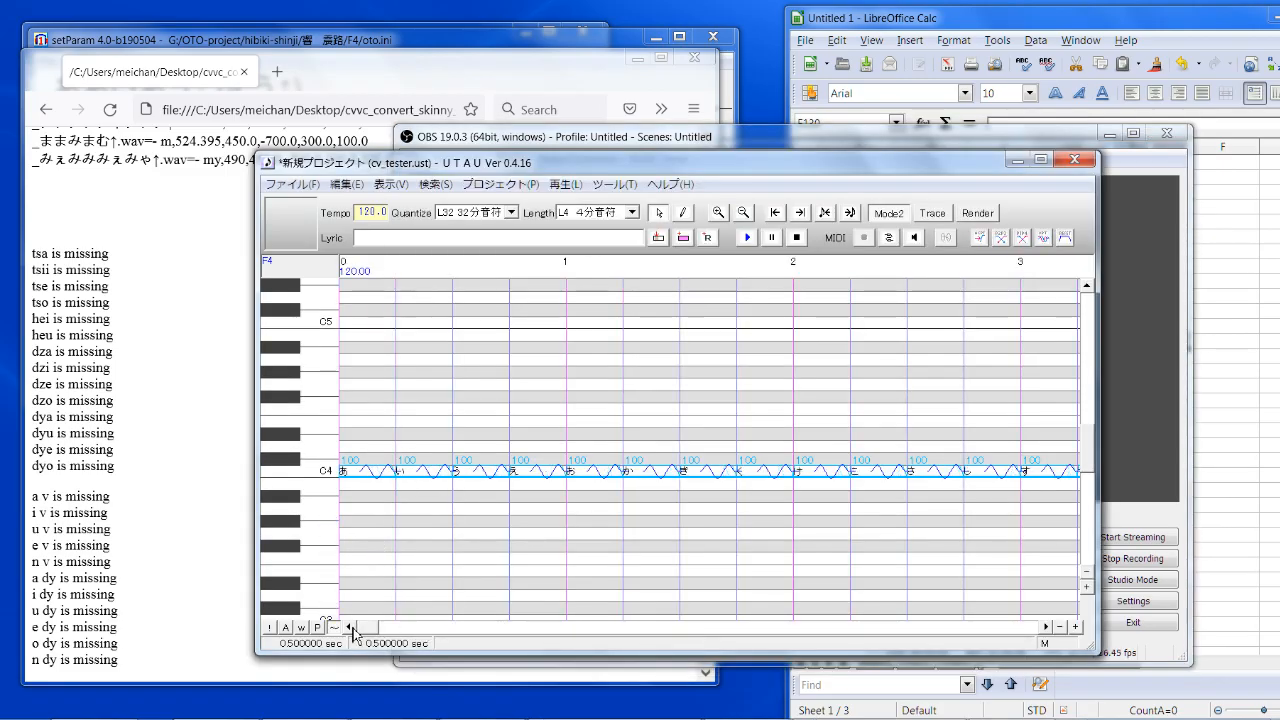
click(598, 278)
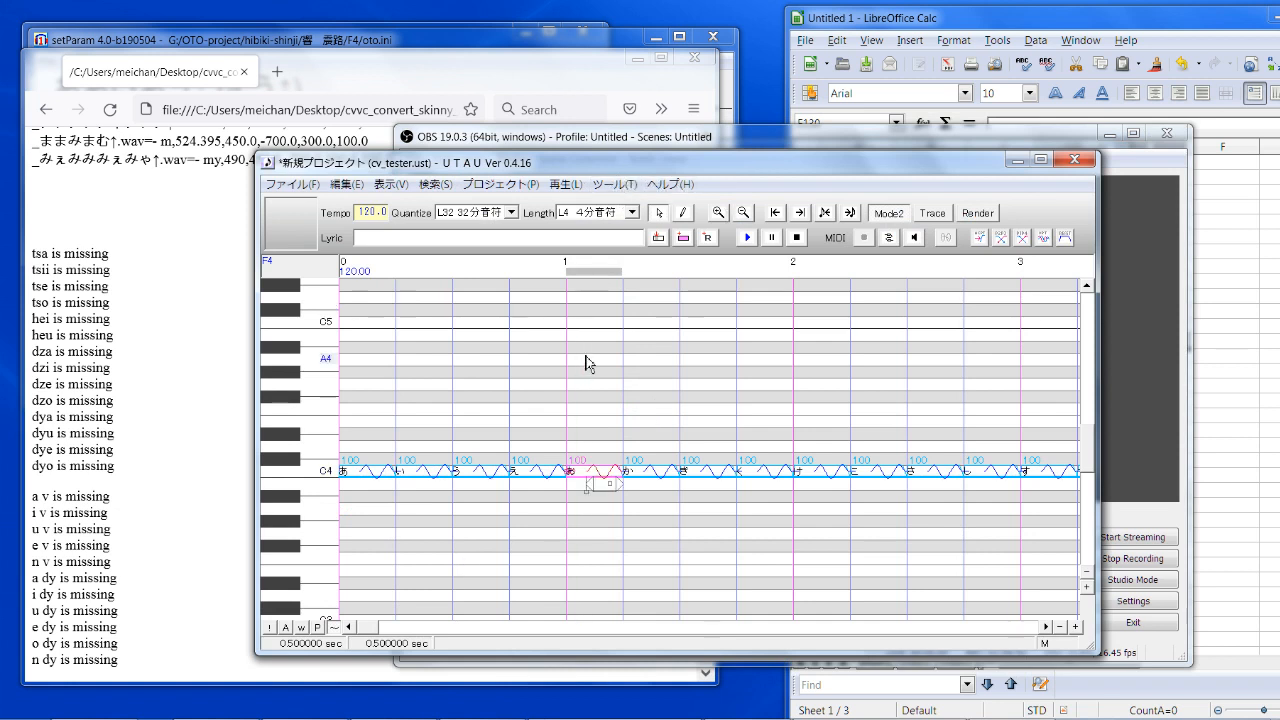
key(ctrl+a)
click(614, 184)
mouse_move(620, 243)
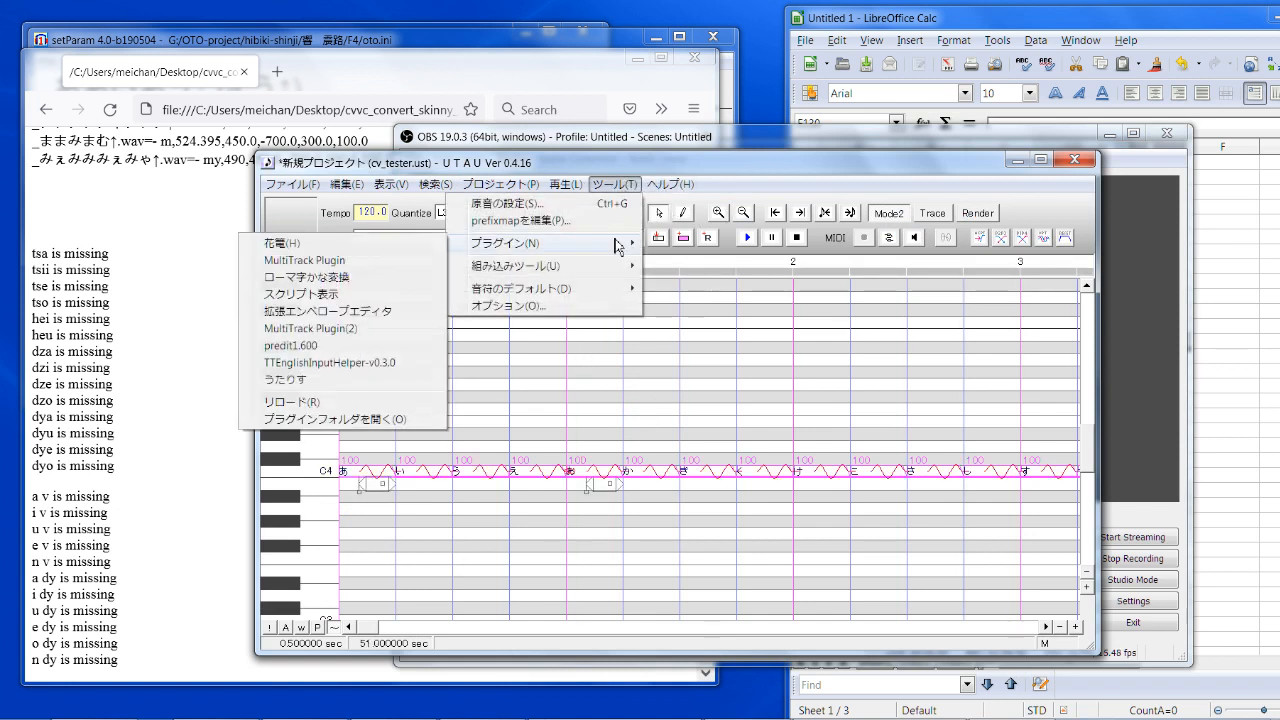
mouse_move(584, 268)
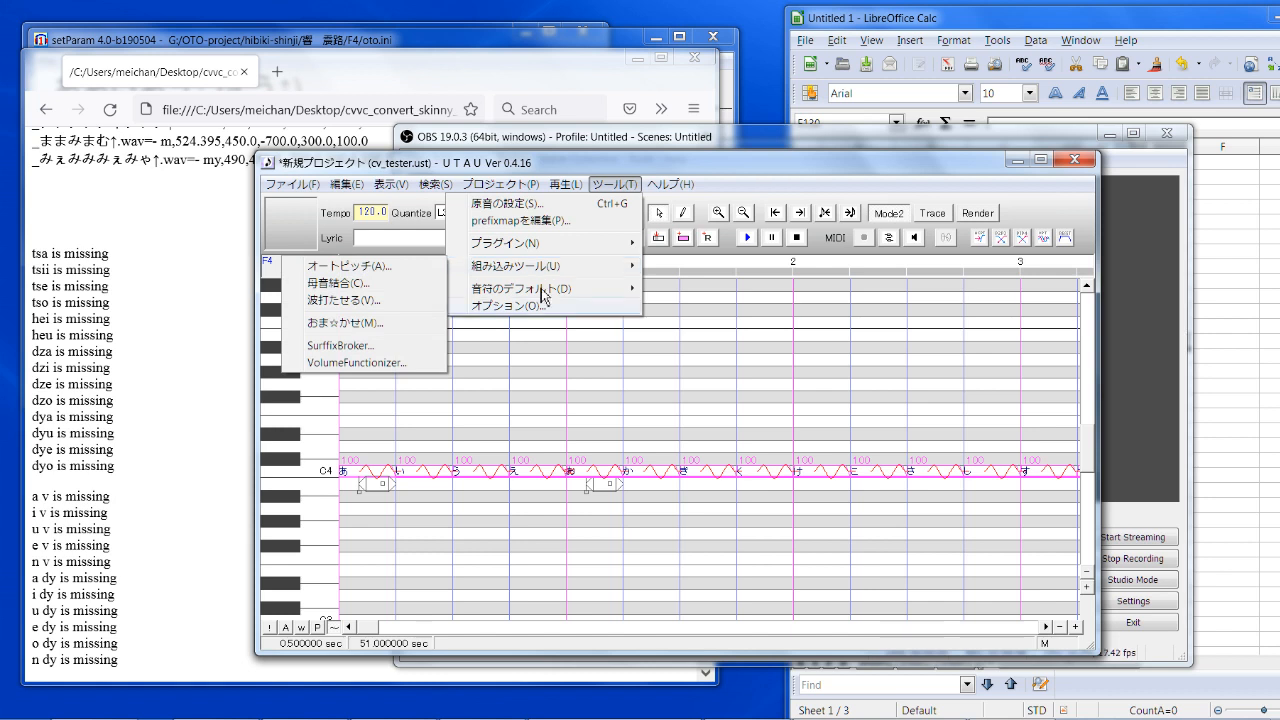
click(388, 346)
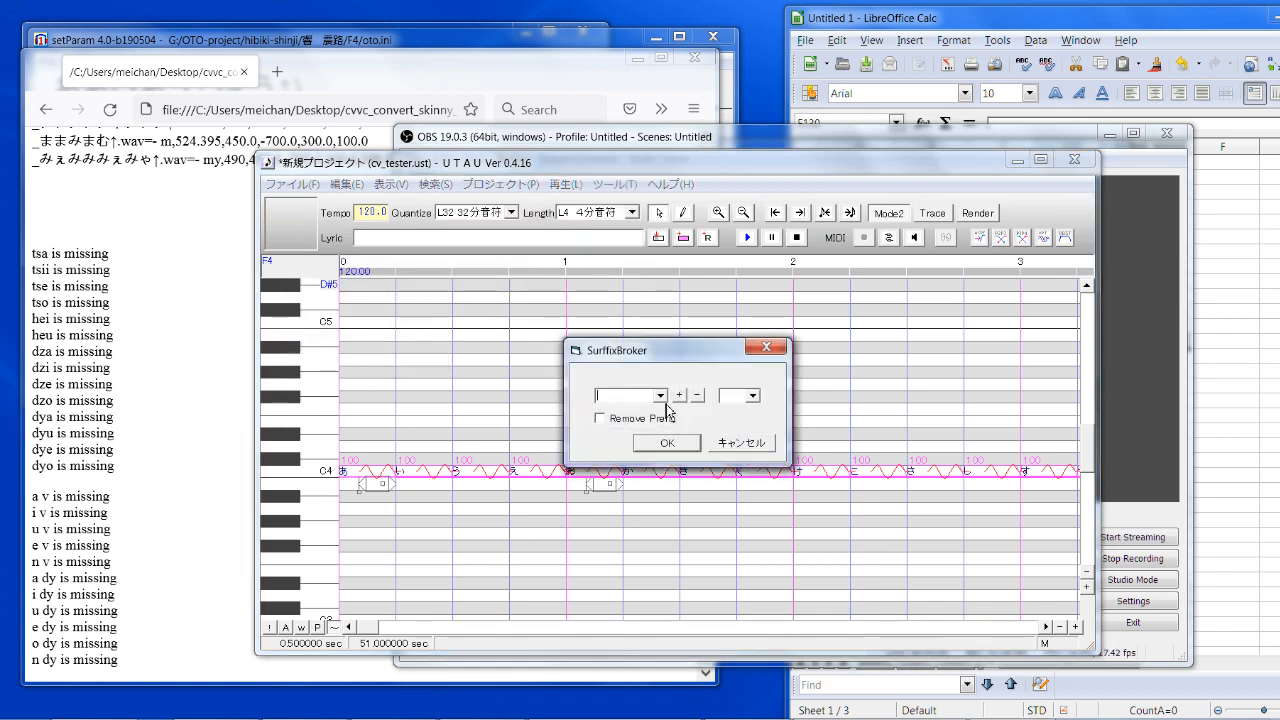
click(660, 396)
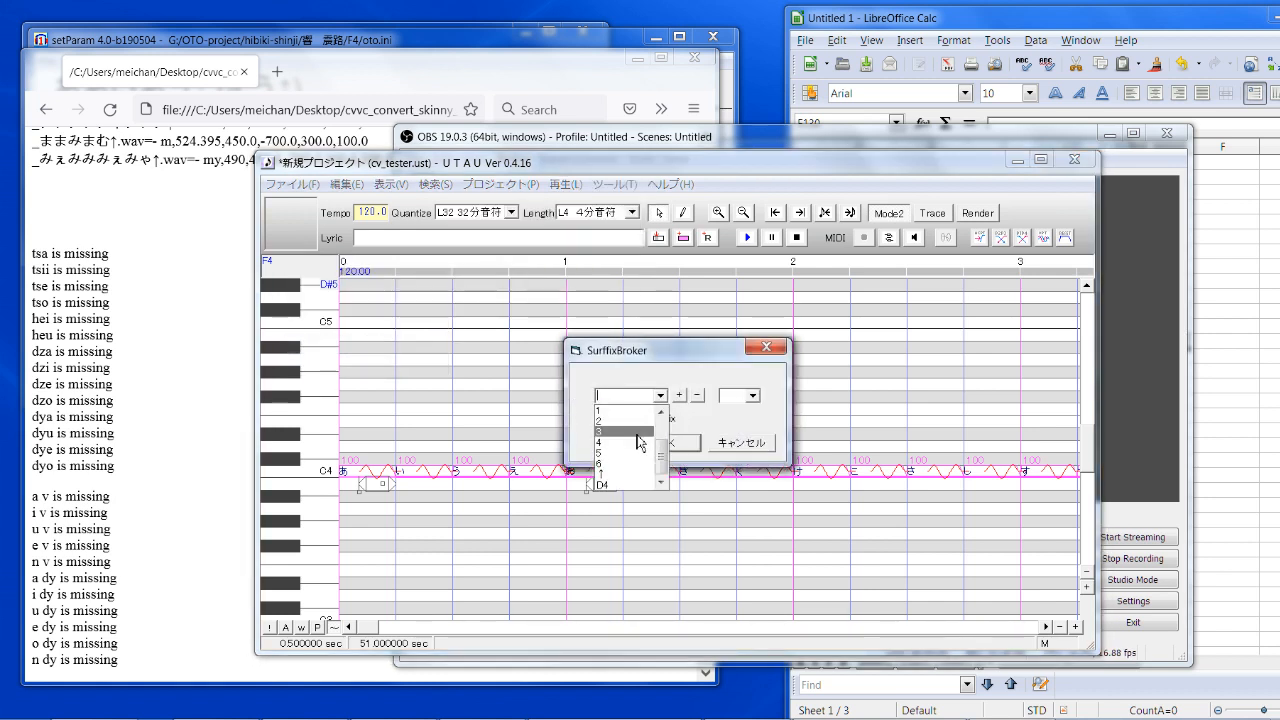
click(607, 482)
click(670, 443)
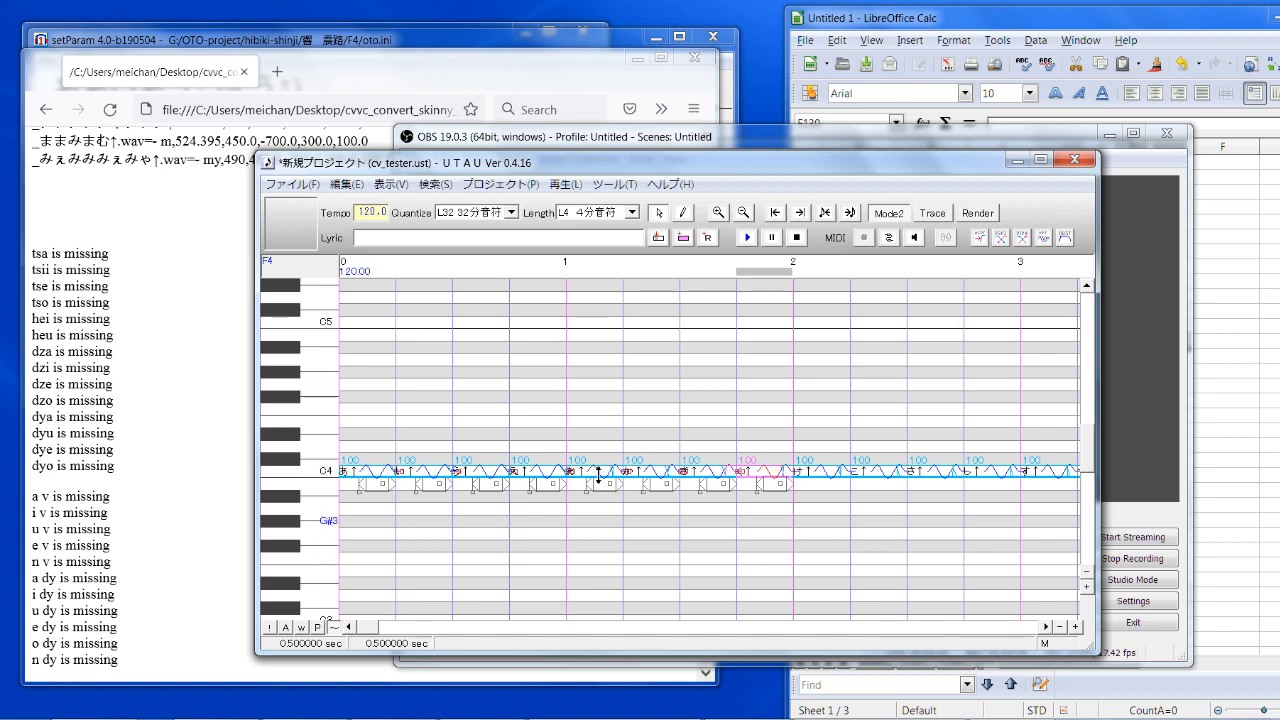
Step: Examine the suffixed lyrics note by note from あ↑ to そ↑ in the cv_tester project
click(1075, 627)
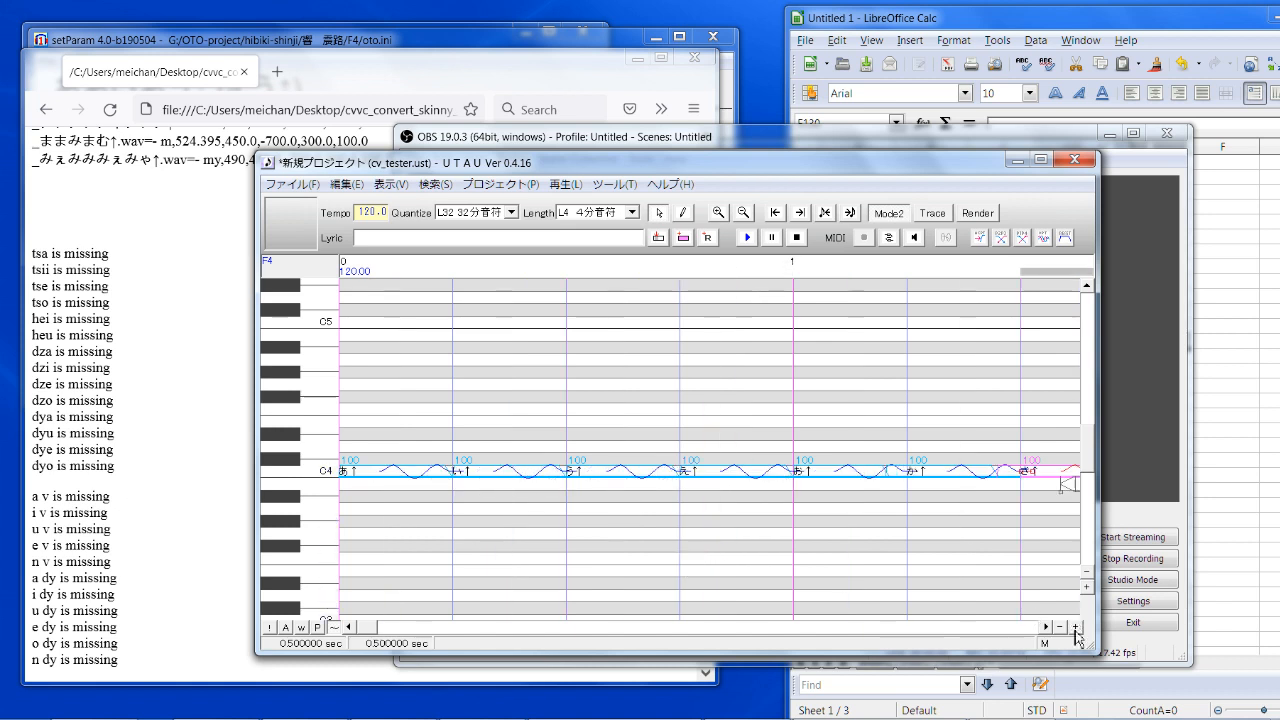
click(1046, 628)
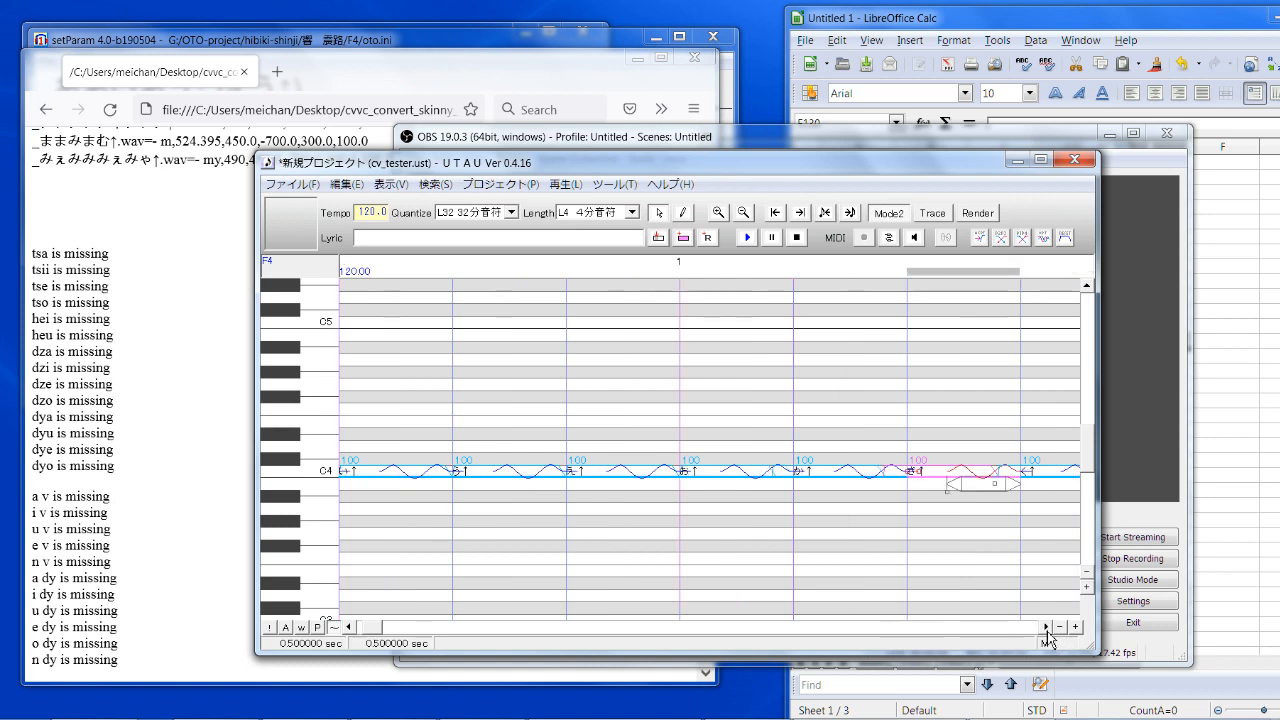
click(1046, 628)
click(1046, 628)
click(1046, 628)
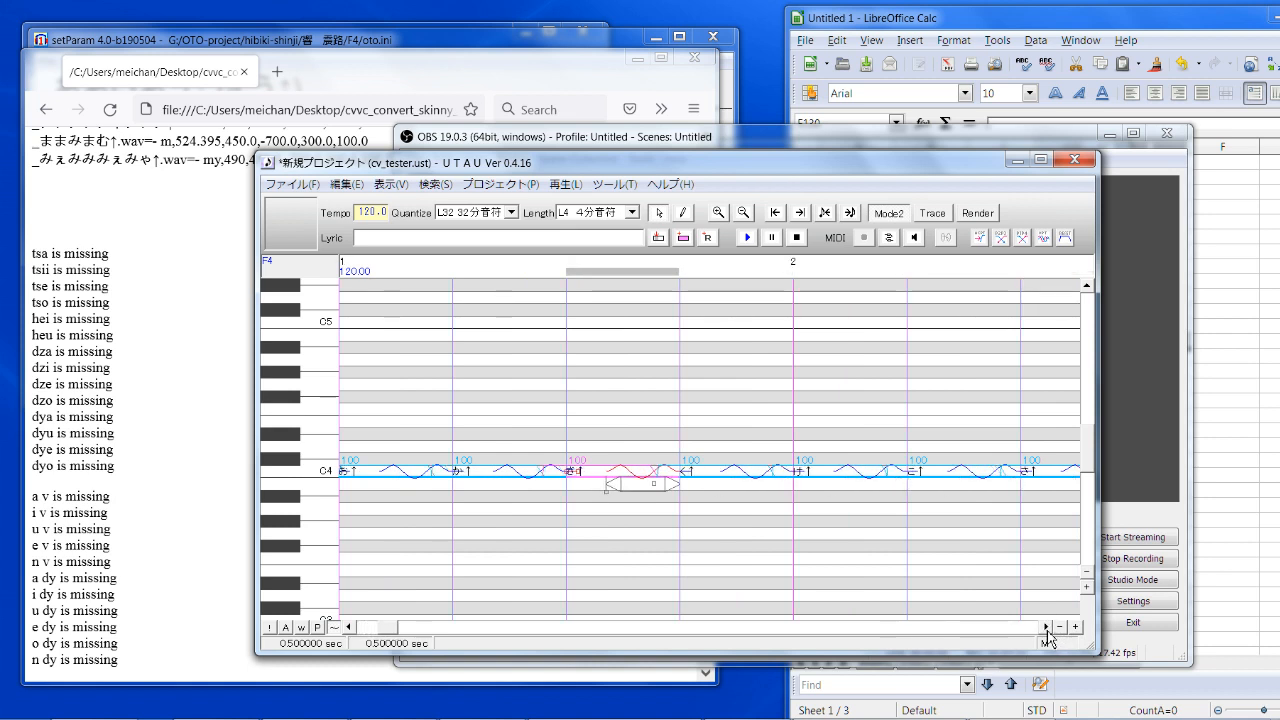
click(1046, 628)
click(1046, 628)
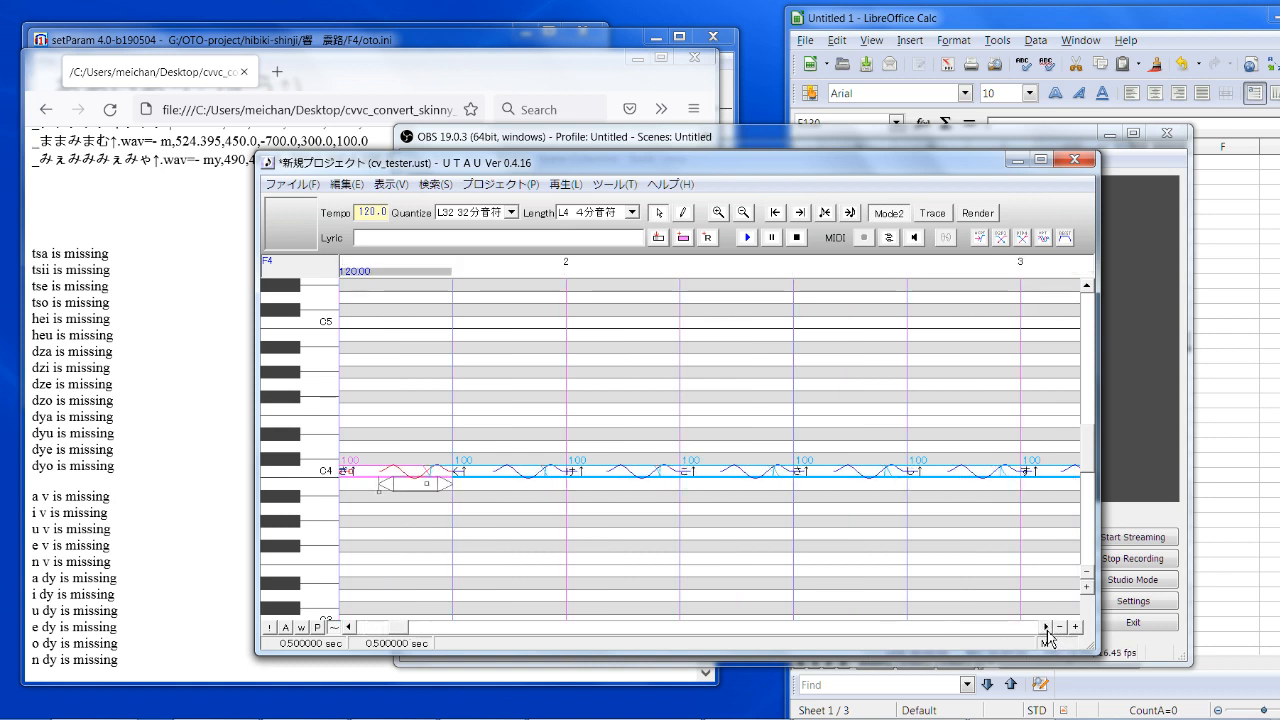
click(1046, 628)
click(1046, 628)
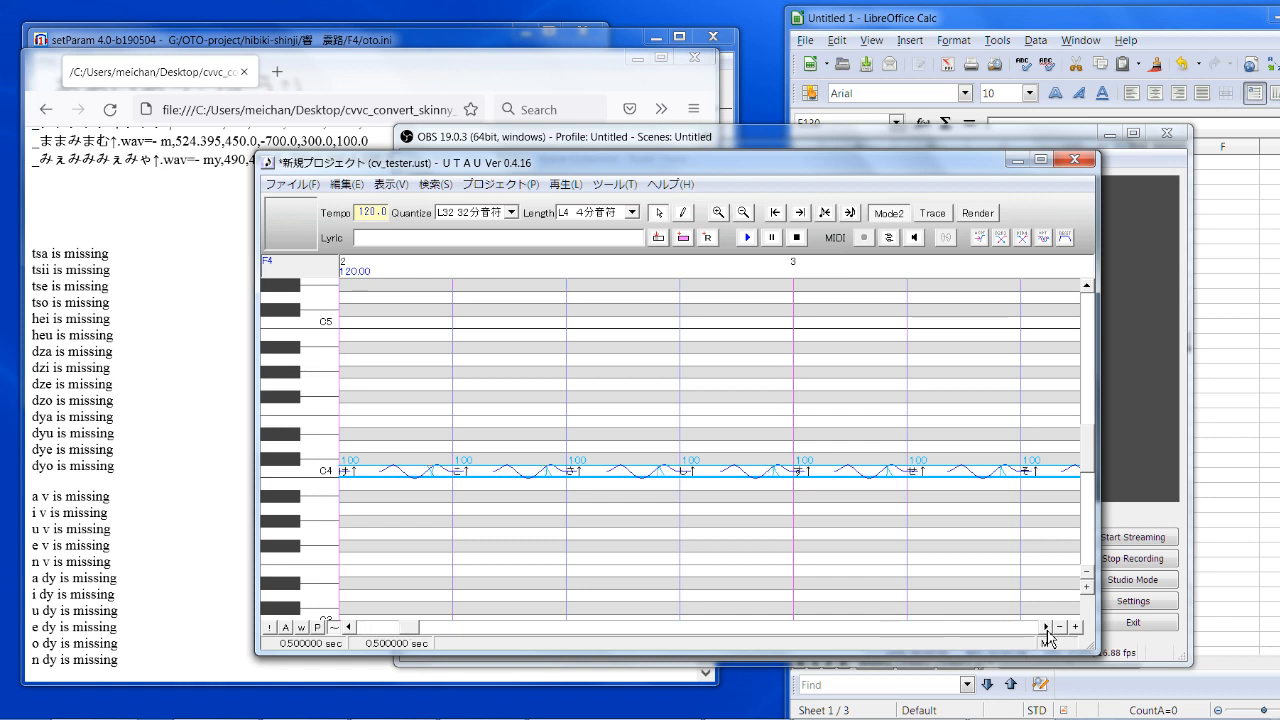
Step: Find the end of the note sequence near measure 25 and select the second-to-last note
click(1074, 627)
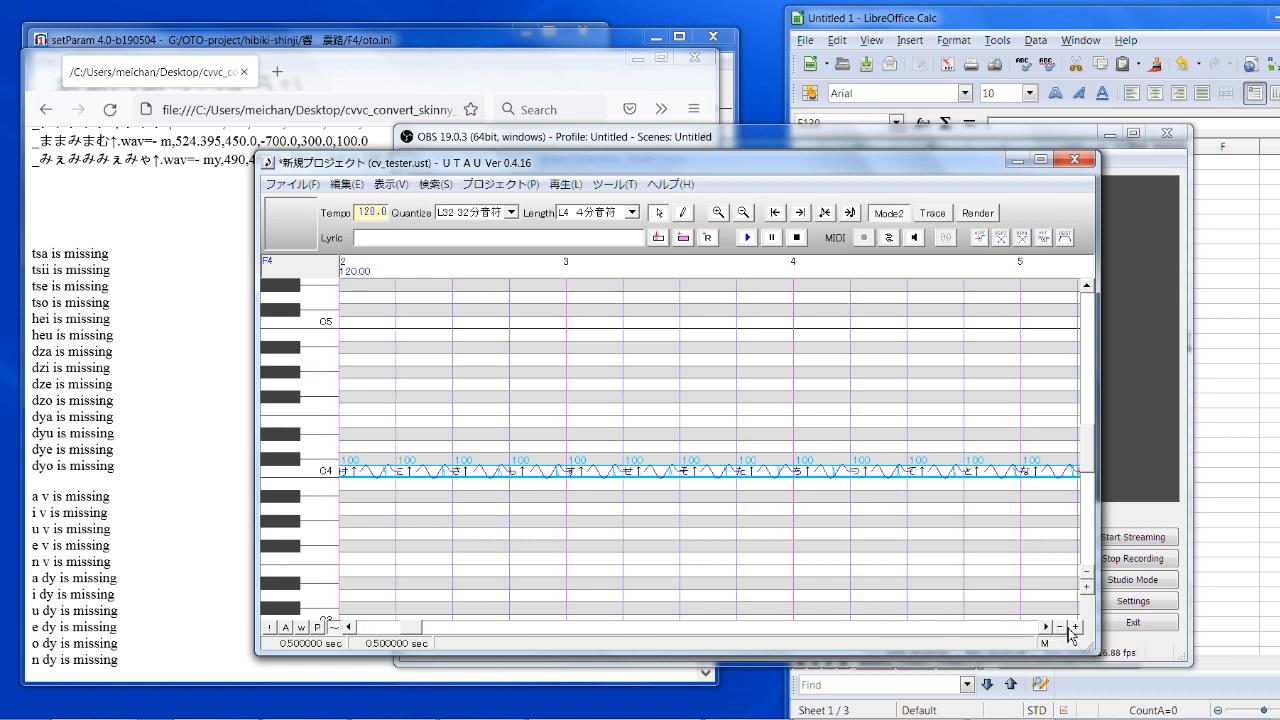
click(1072, 628)
click(1064, 628)
click(1064, 628)
drag(753, 627, 1006, 625)
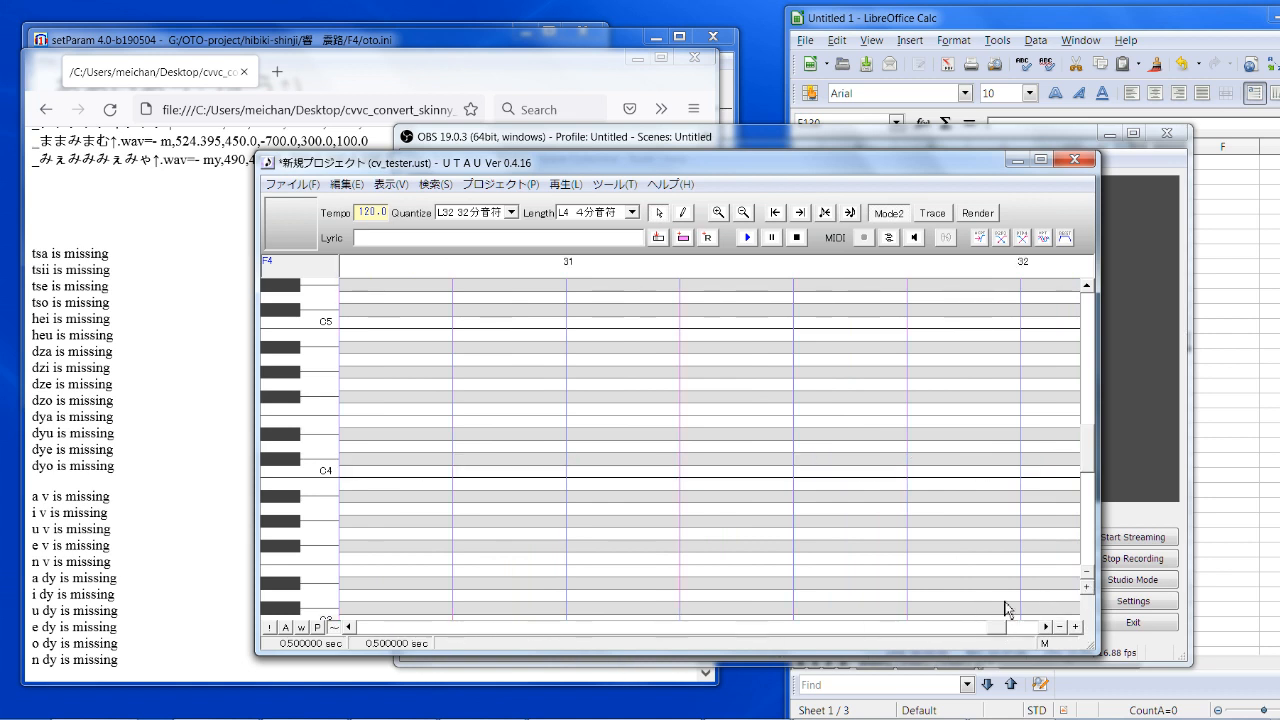
click(531, 634)
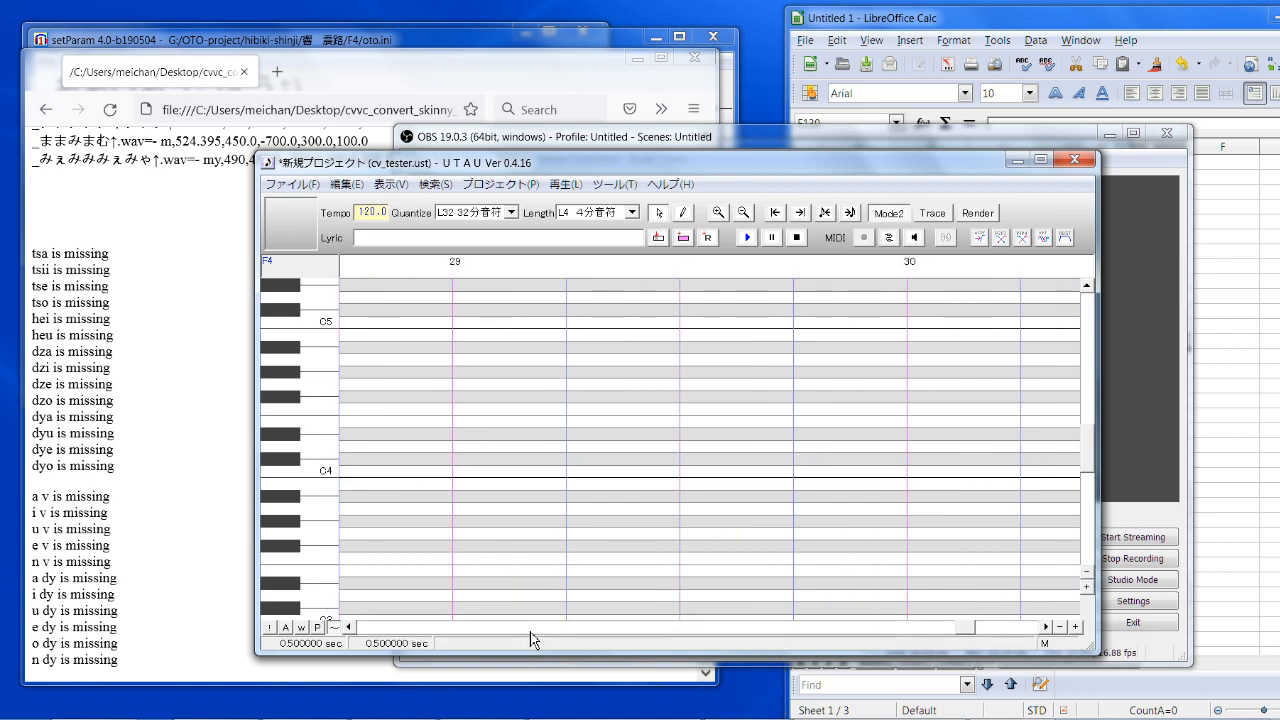
click(940, 626)
click(940, 626)
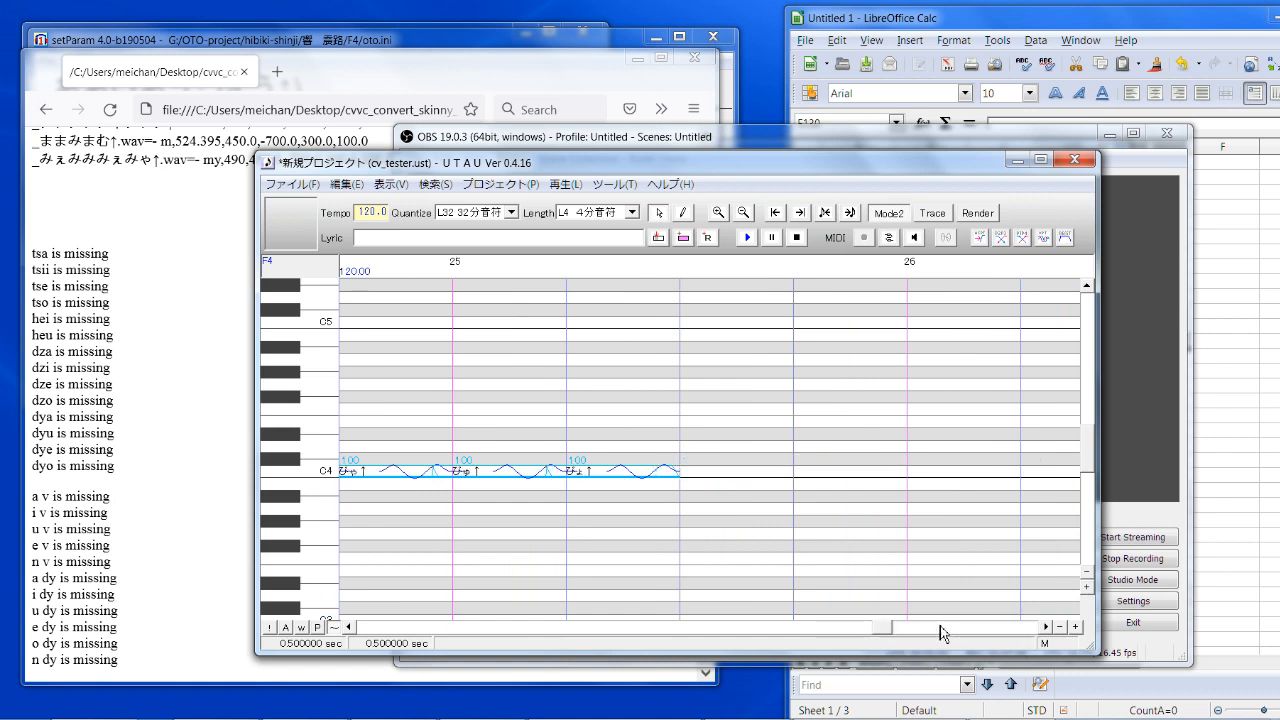
drag(680, 575, 645, 573)
click(532, 570)
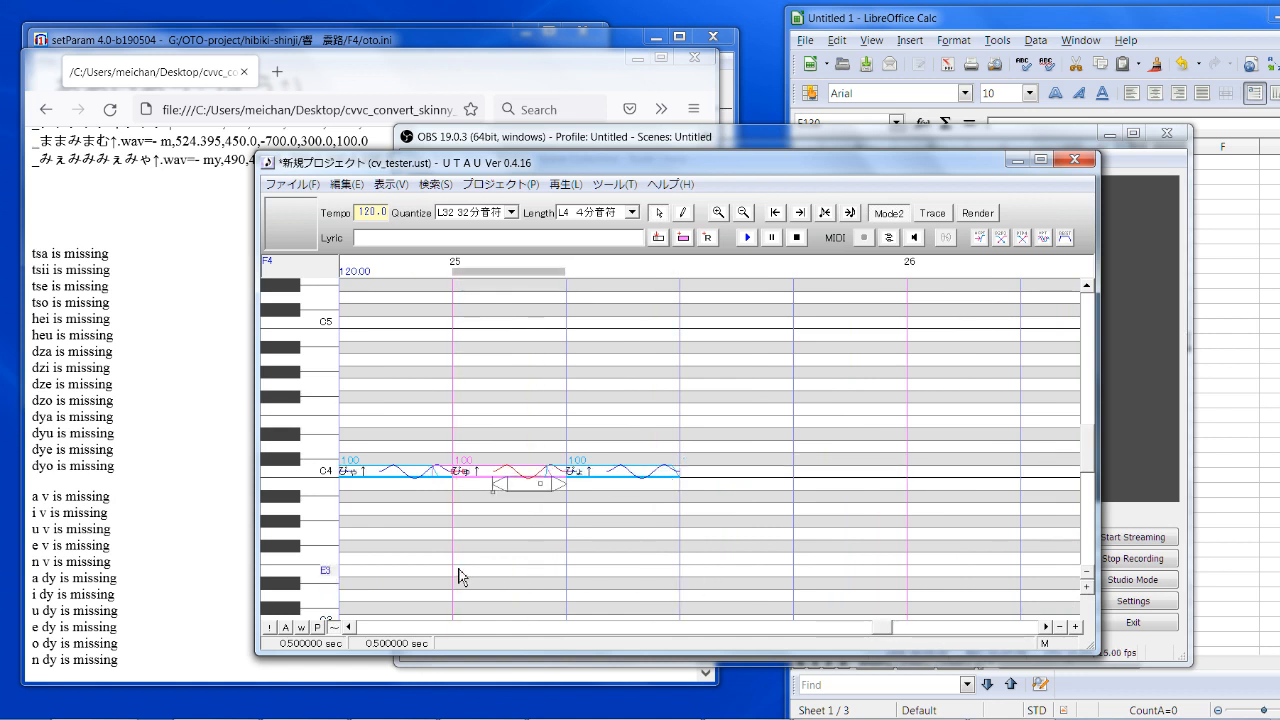
Step: Examine the suffixed lyrics note by note in reverse, from the ぴゅ↑ note at measure 25 back to え↑ in the opening measure
click(436, 569)
key(Left)
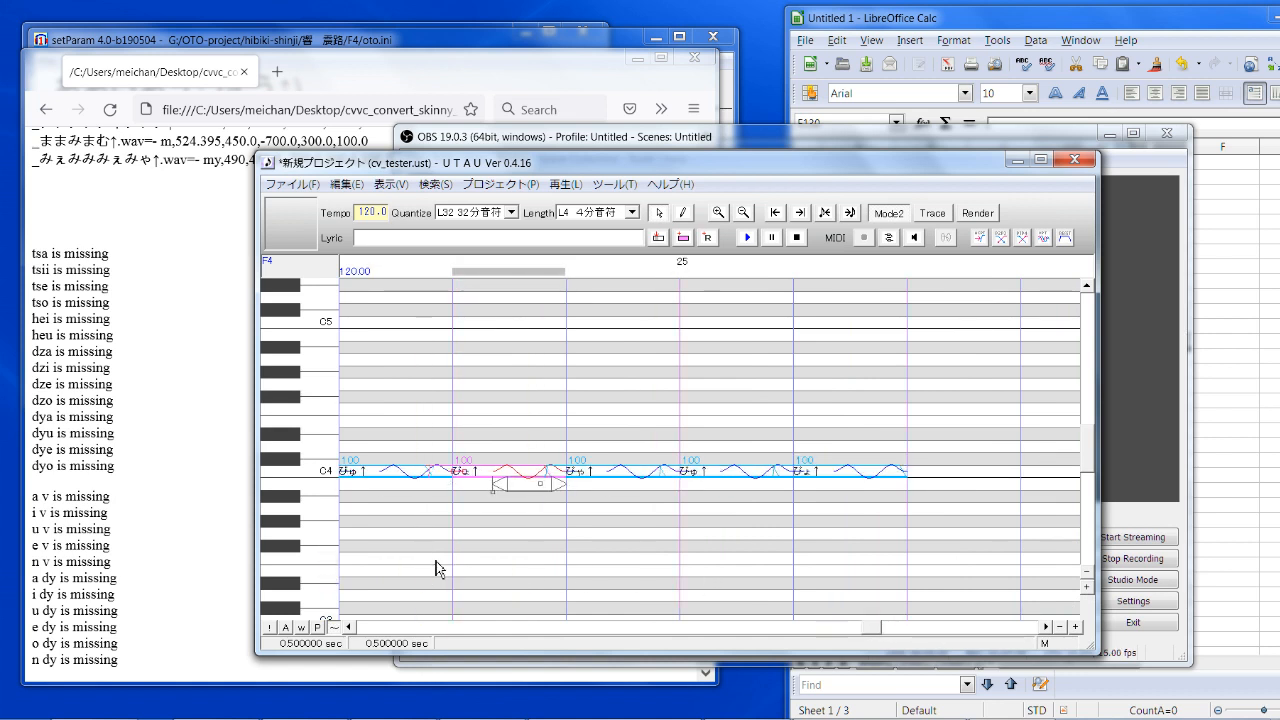
key(Left)
key(Left)
key(Left)
key(Left)
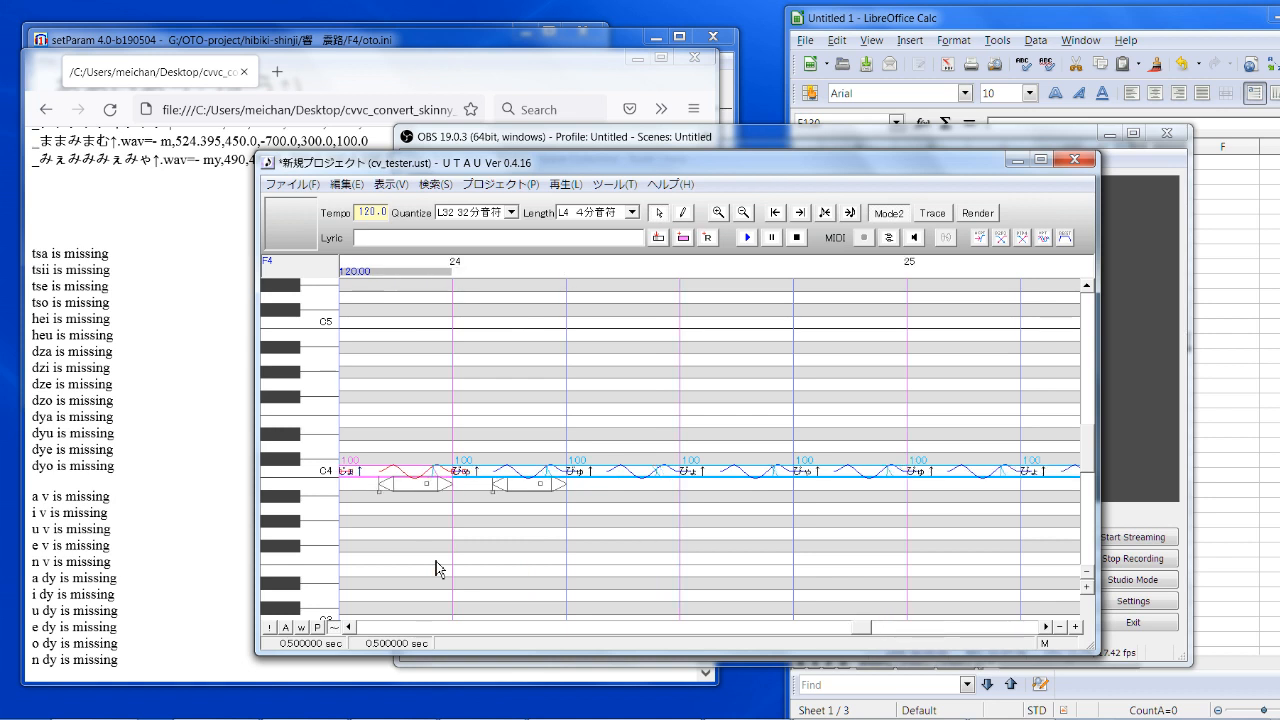
key(Left)
key(Left)
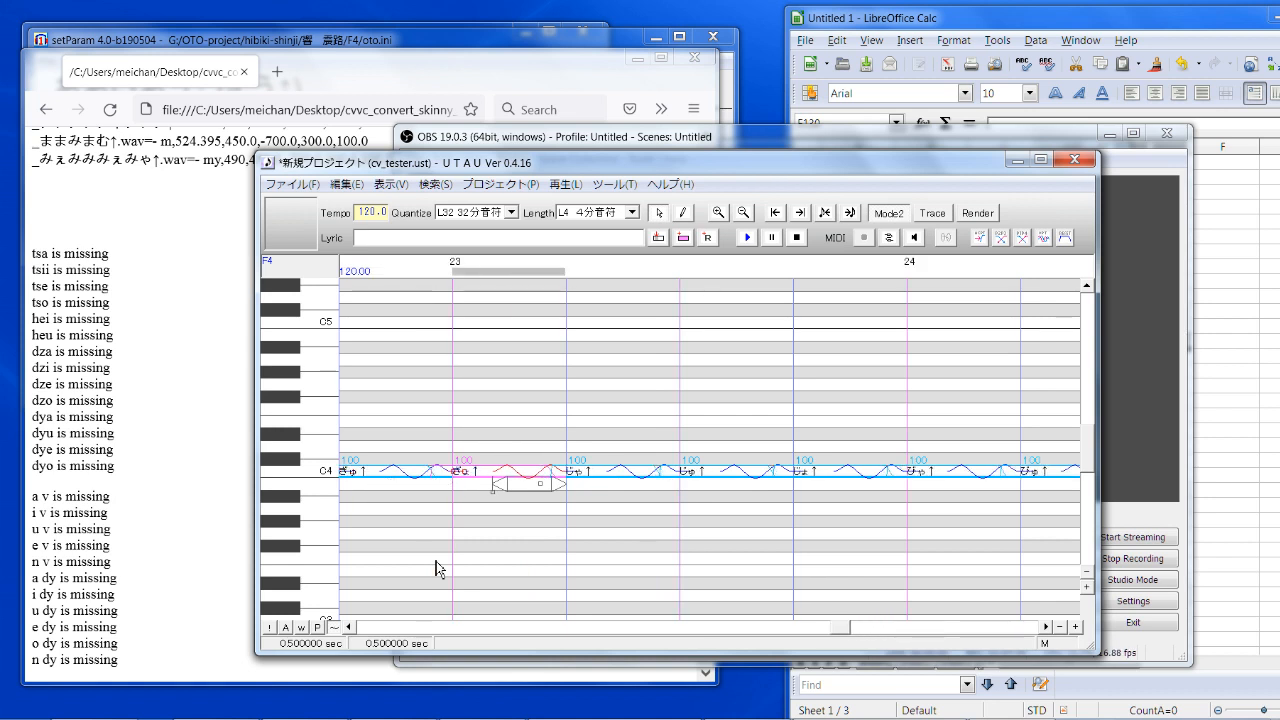
key(Left)
key(Left)
key(Left)
key(Left)
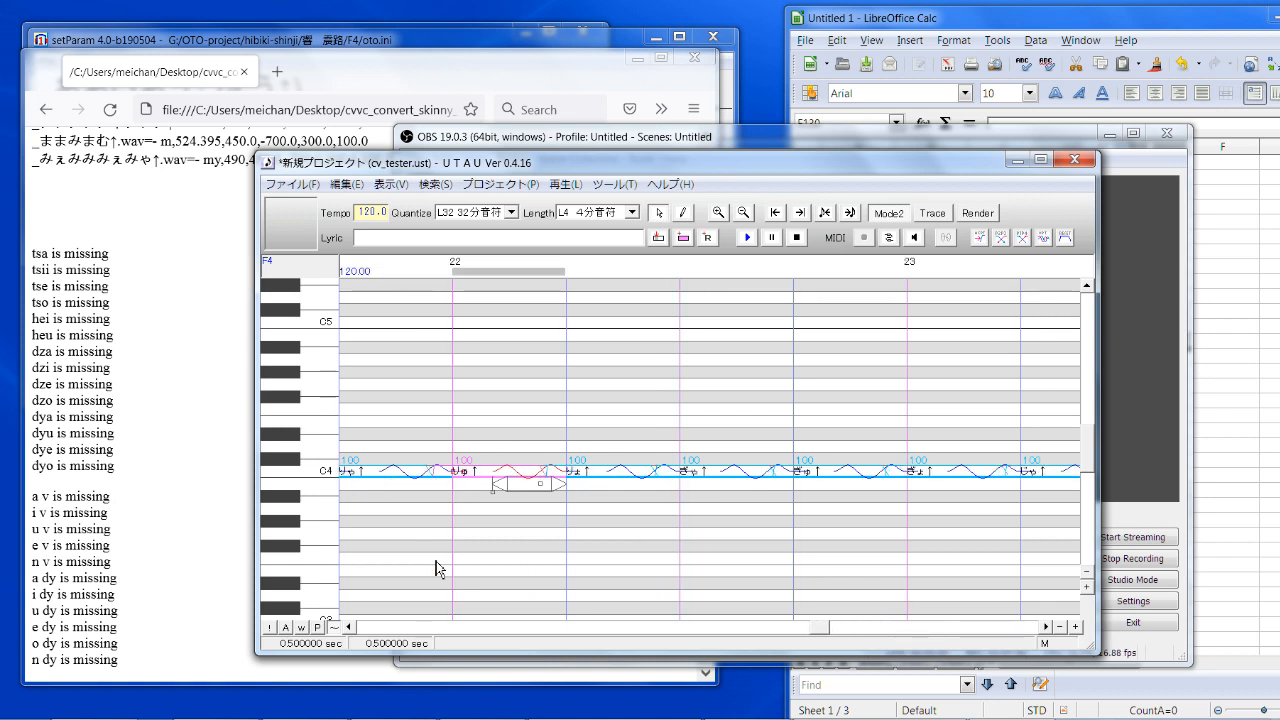
key(Left)
key(Left)
key(Left)
key(Left)
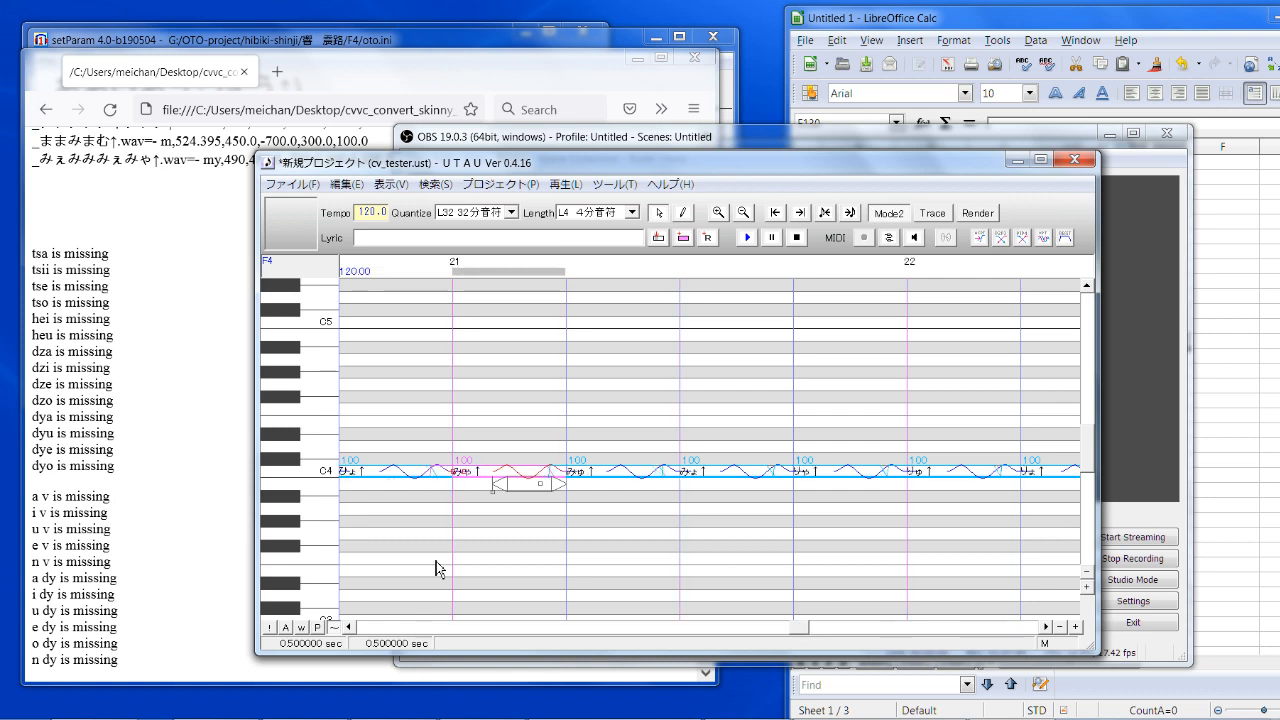
key(Left)
key(Left)
key(Left)
key(Left)
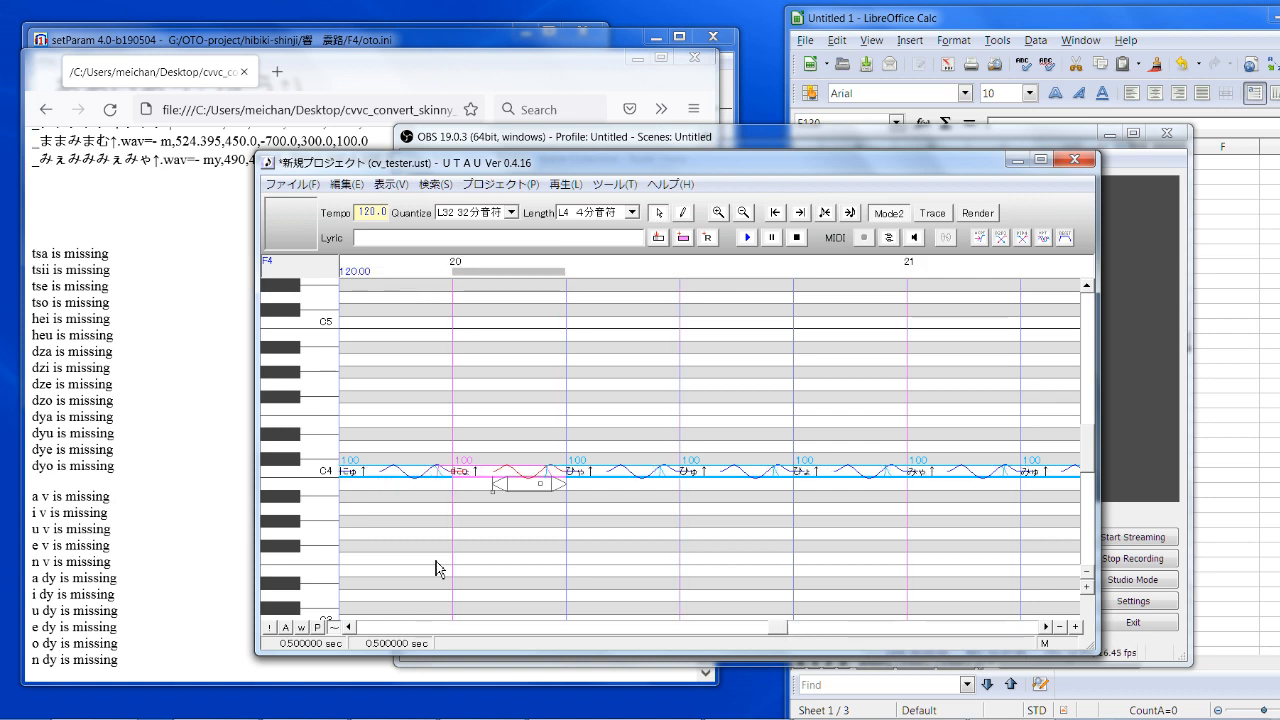
key(Left)
key(Left)
key(Left)
key(Left)
key(Left)
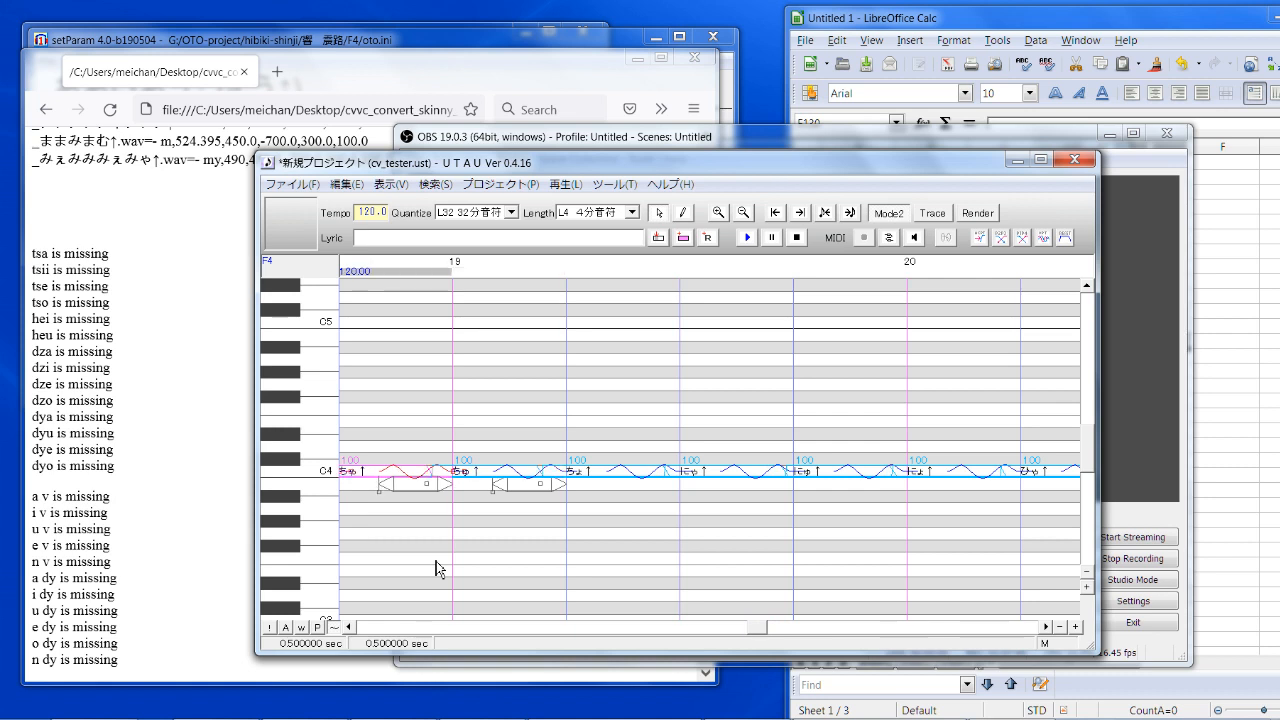
key(Left)
key(Left)
key(Left)
key(Left)
key(Left)
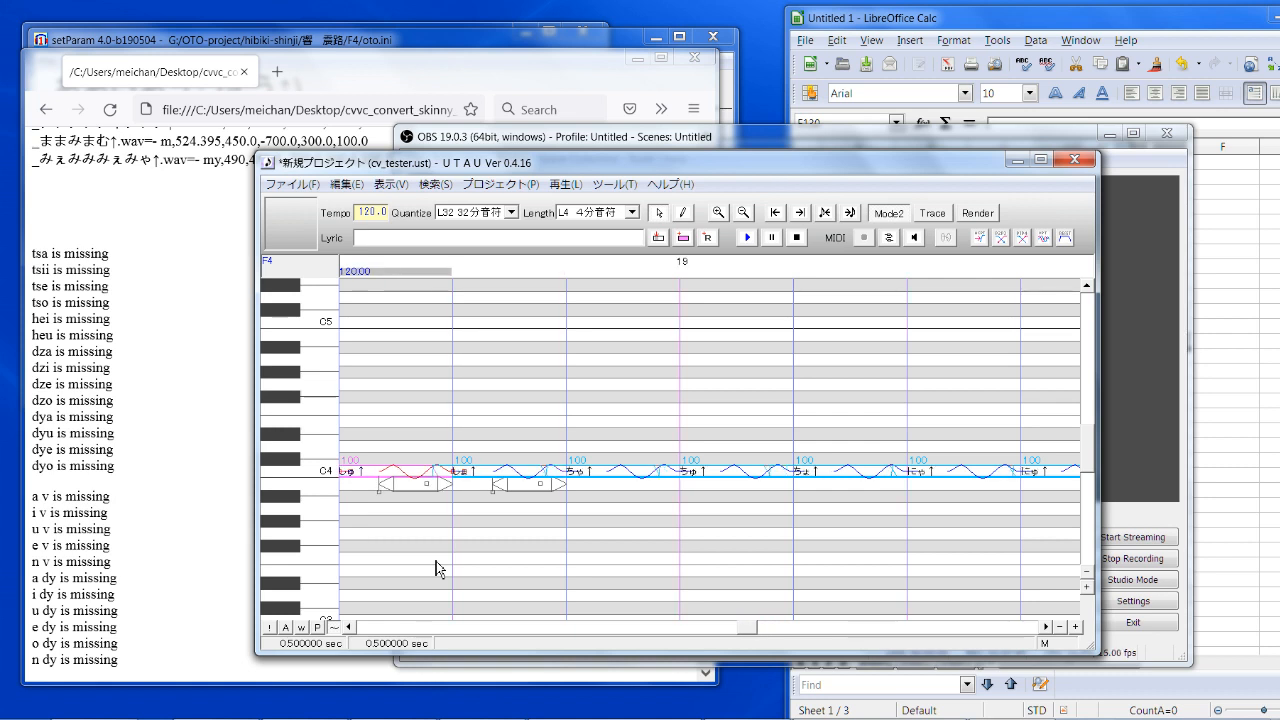
key(Left)
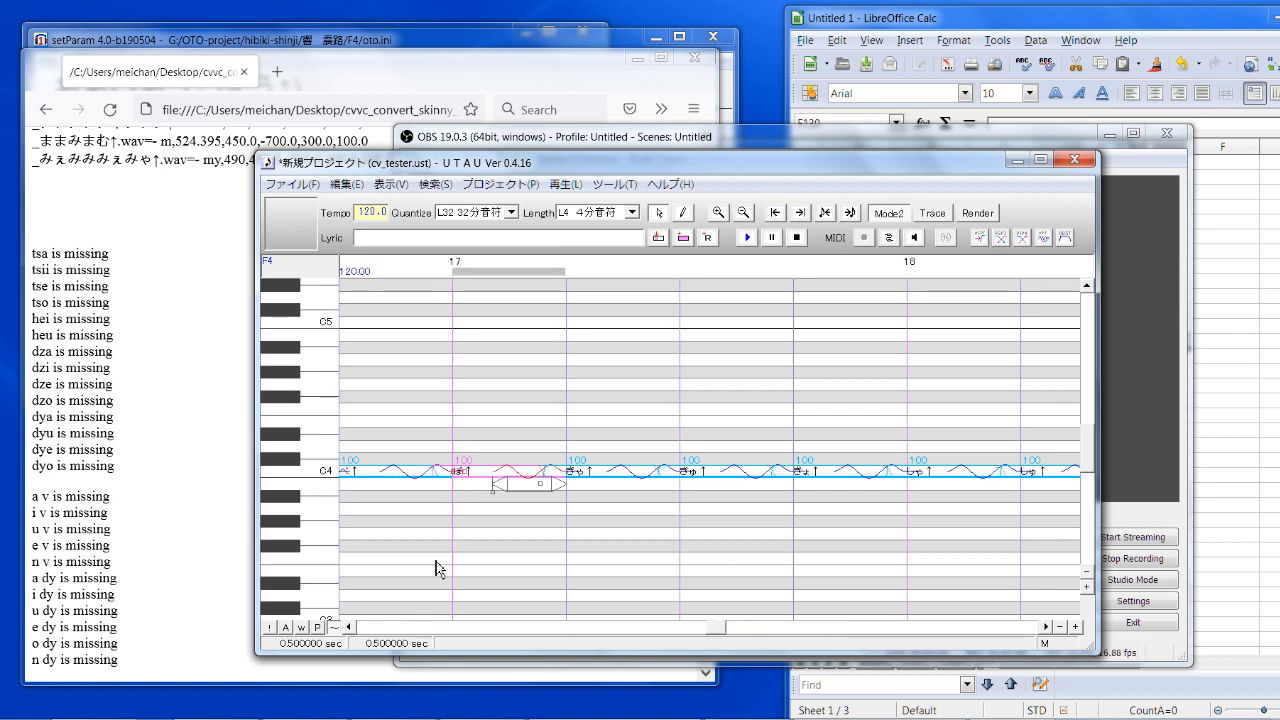
key(Left)
key(Left)
key(Left)
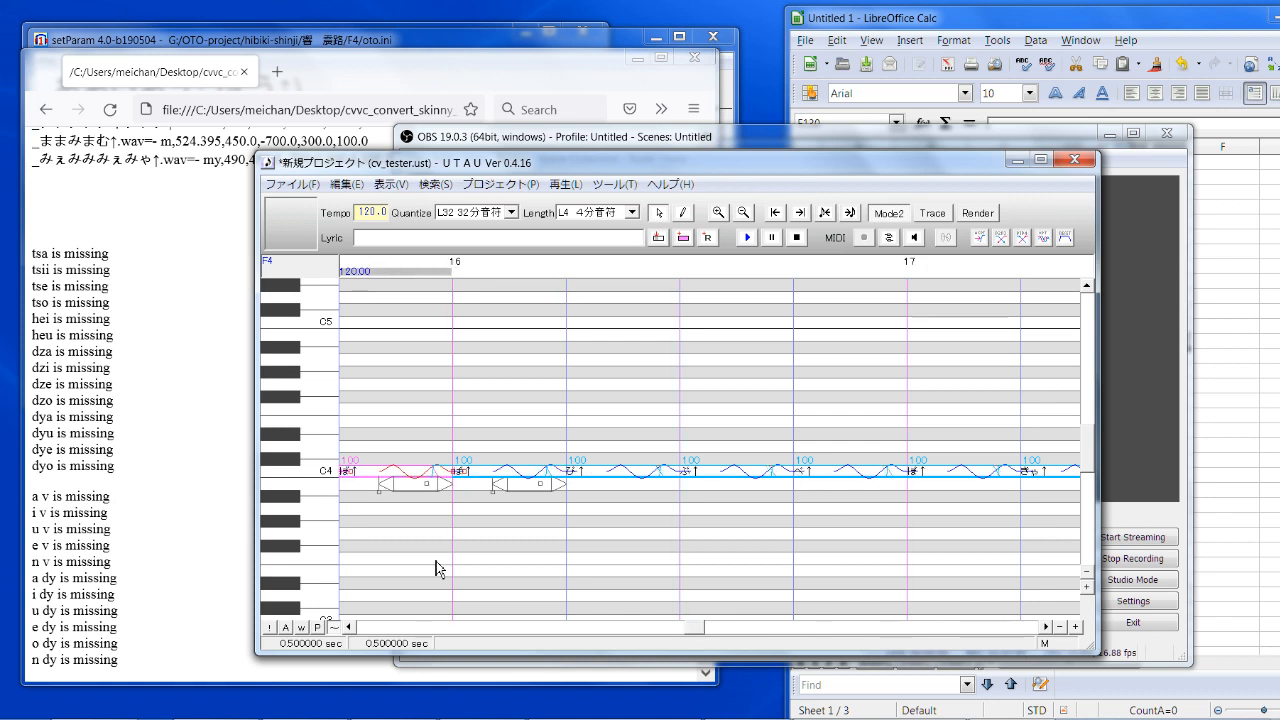
key(Left)
key(Left)
key(Left)
key(Left)
key(Left)
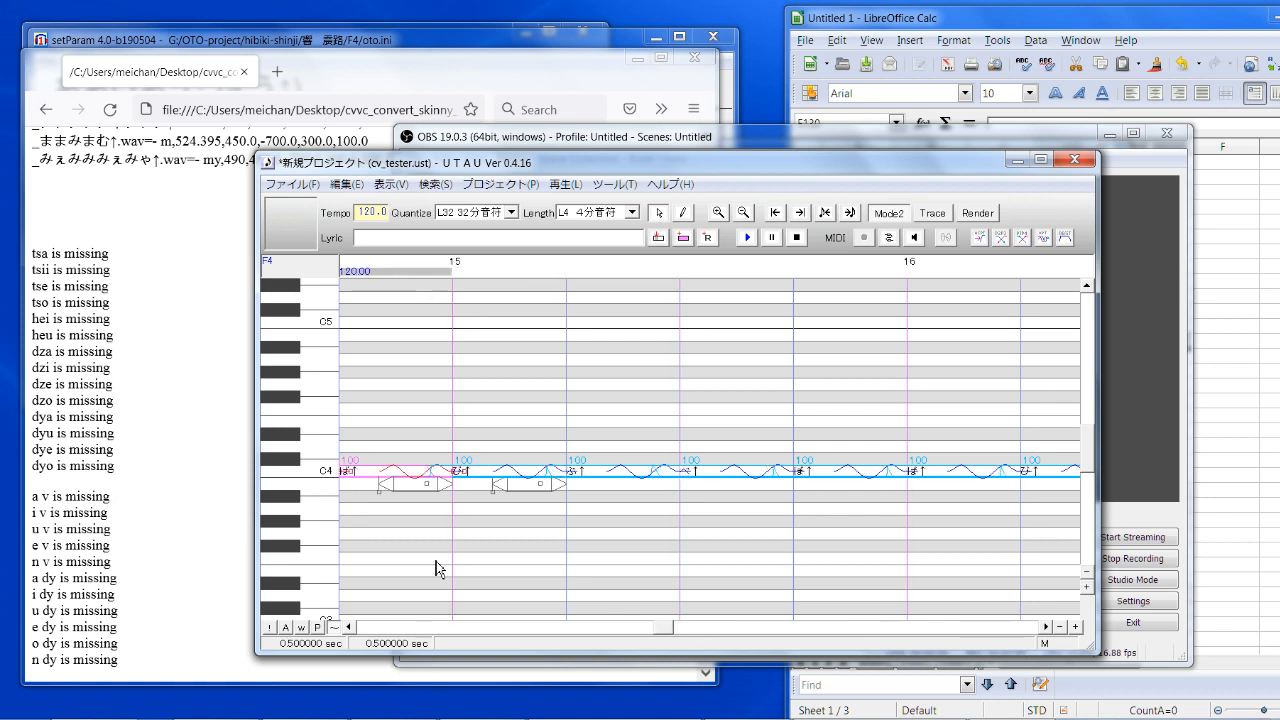
key(Left)
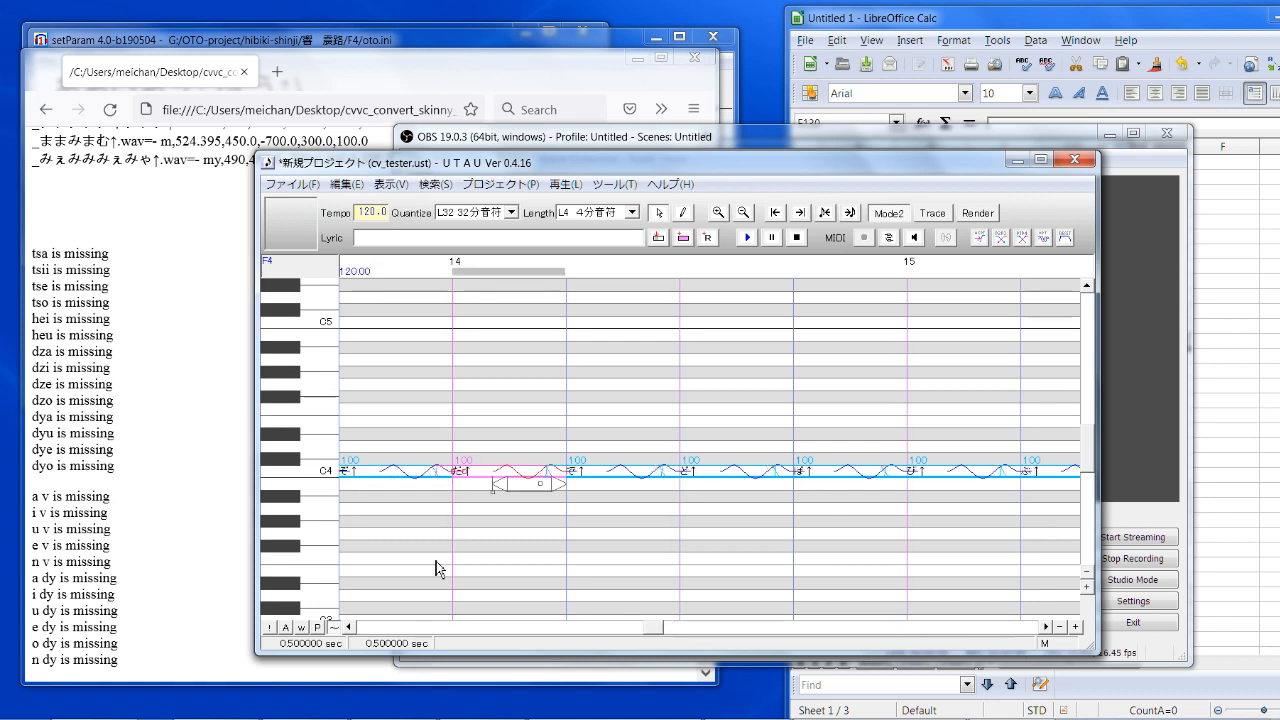
key(Left)
key(Left)
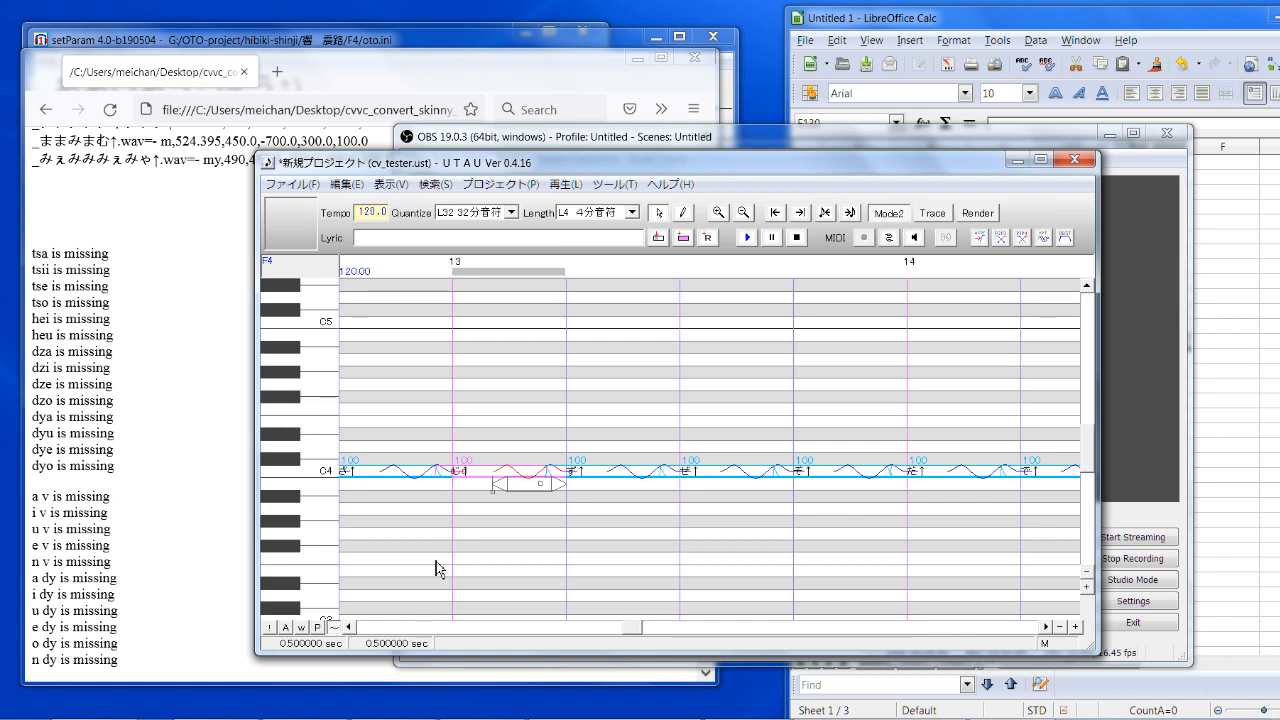
key(Left)
key(Left)
key(Left)
key(Left)
key(Left)
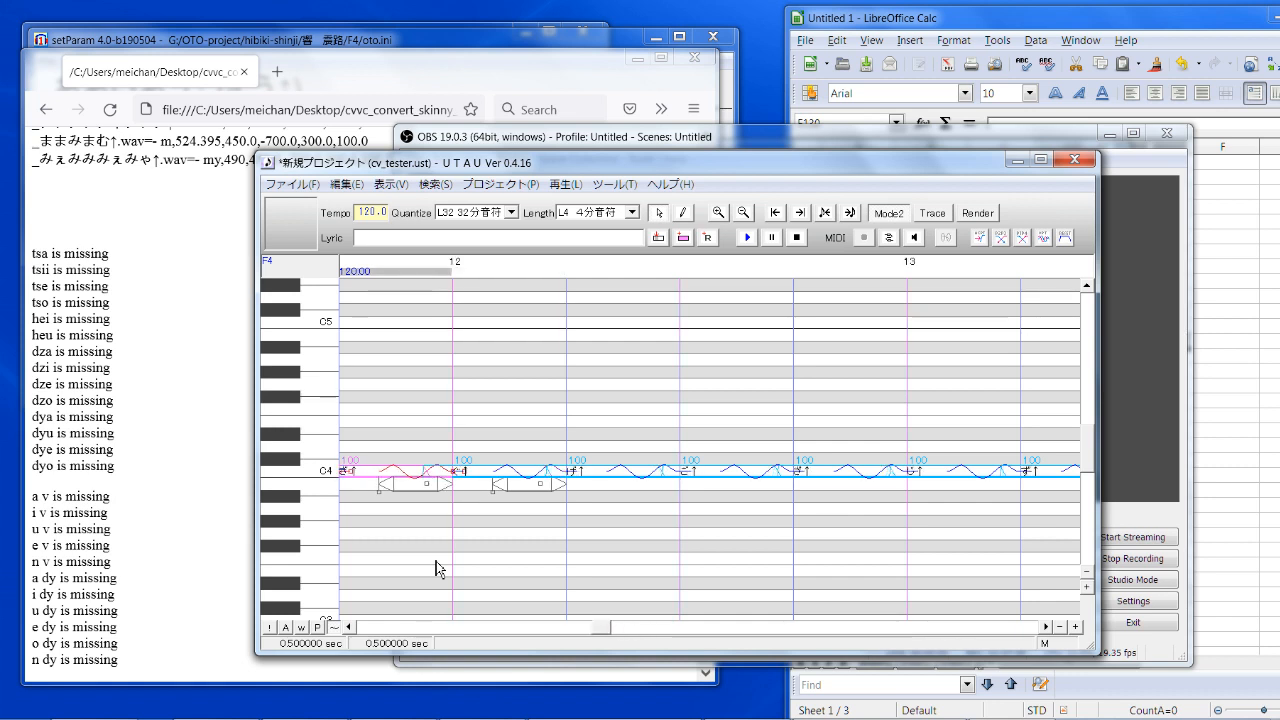
key(Left)
key(Left)
key(Left)
key(Left)
key(Left)
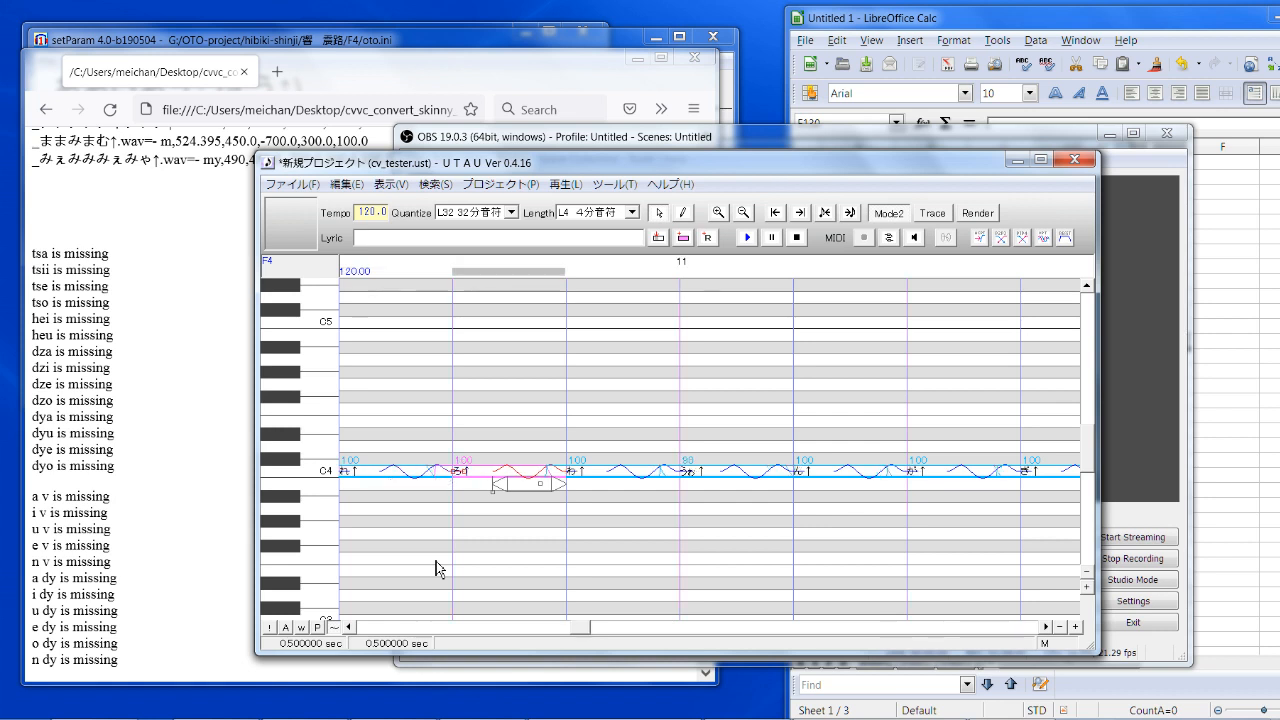
key(Left)
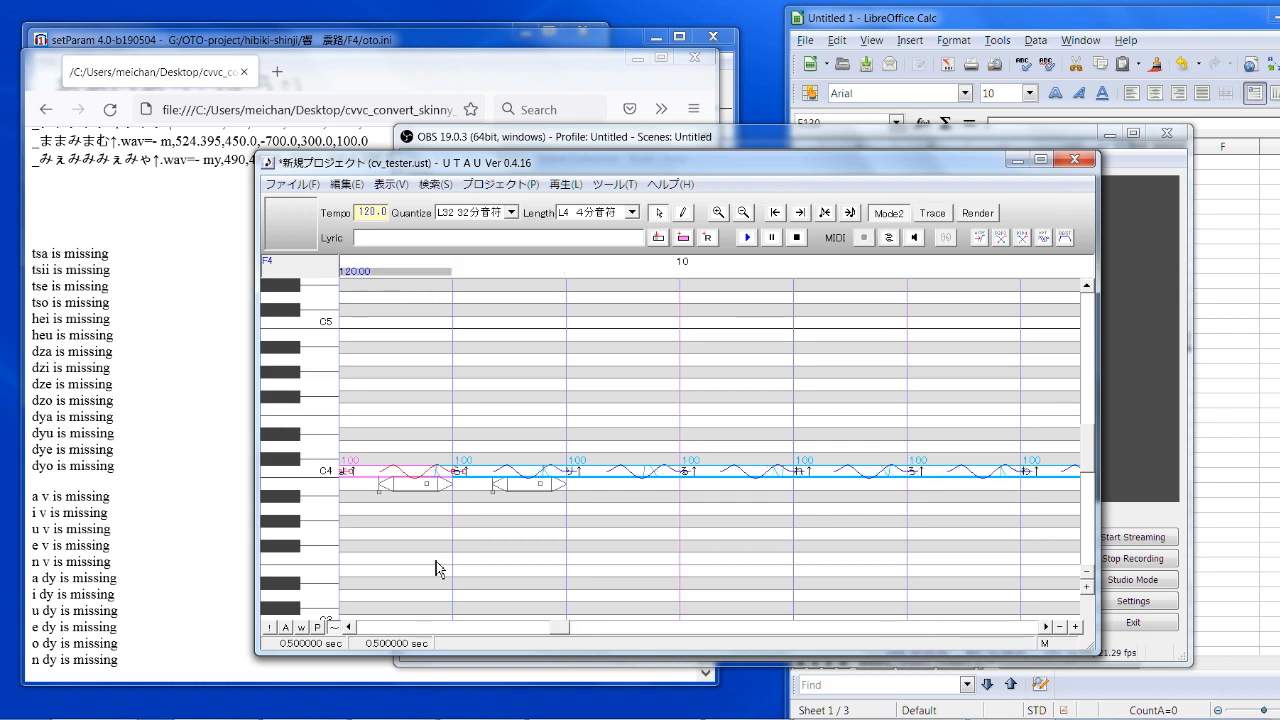
key(Left)
key(Left)
key(Left)
key(Left)
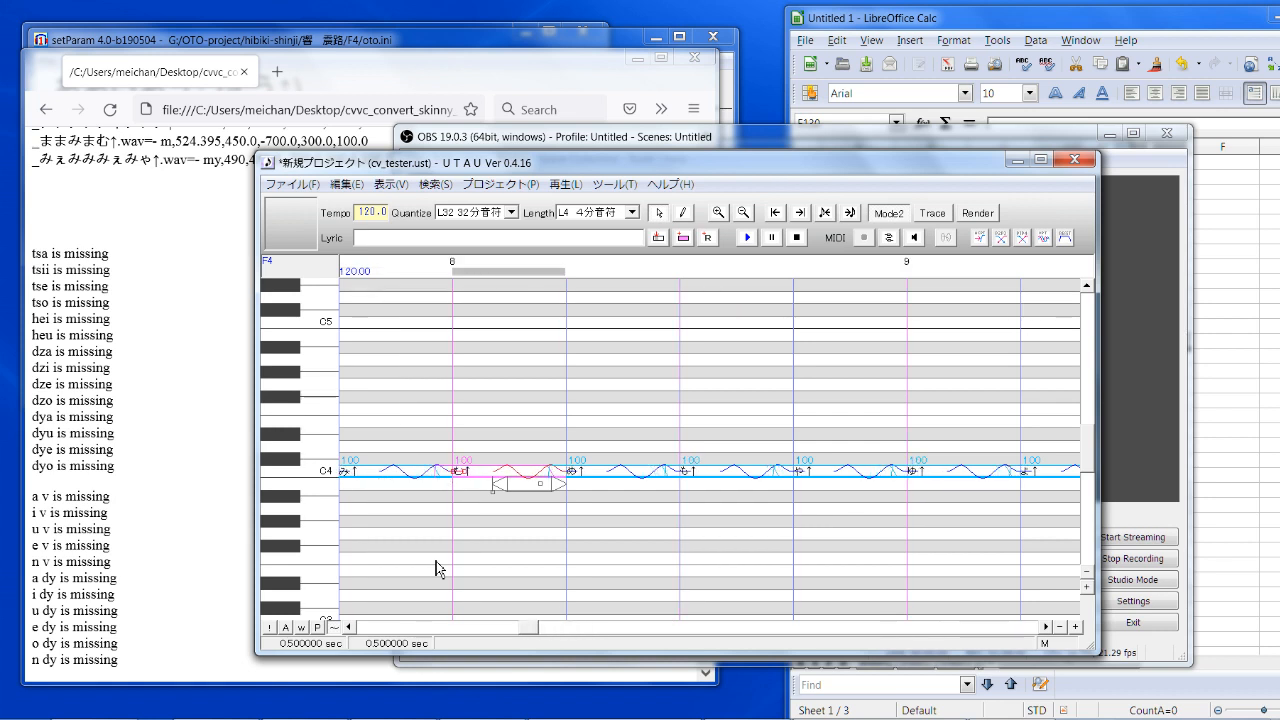
key(Left)
key(Left)
key(Left)
key(Left)
key(Left)
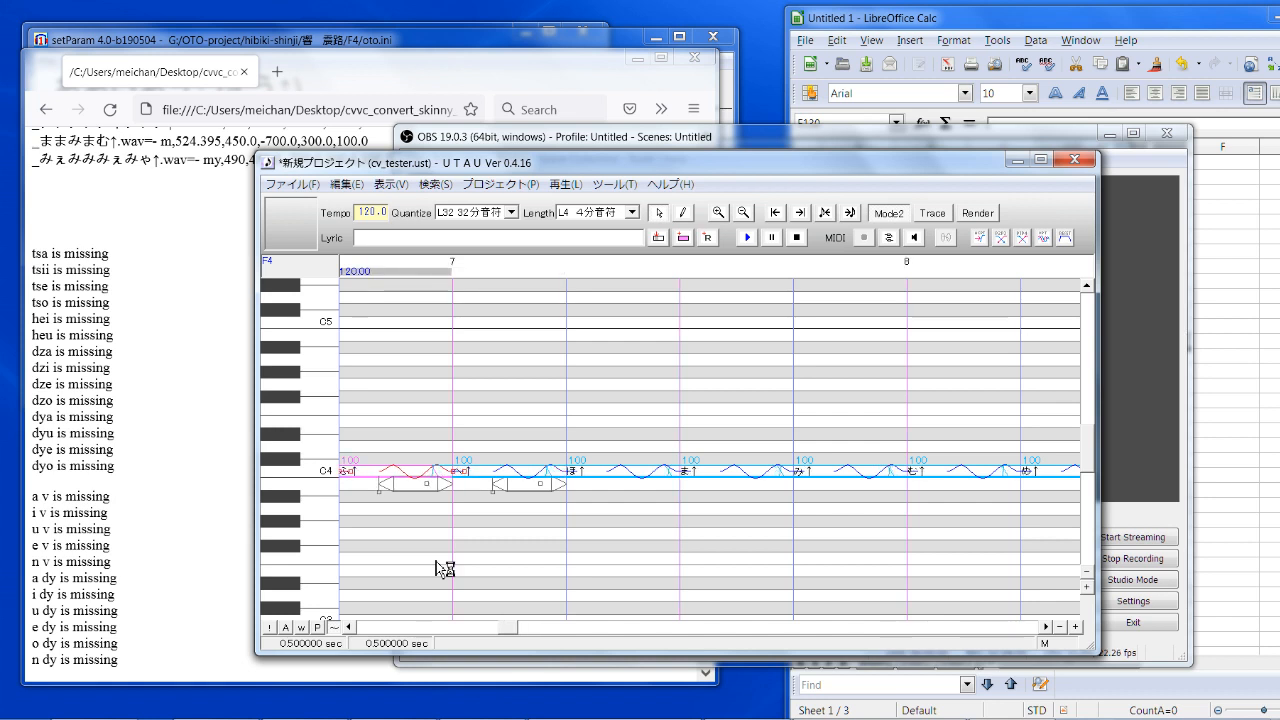
key(Left)
key(Left)
key(Left)
key(Left)
key(Left)
key(Left)
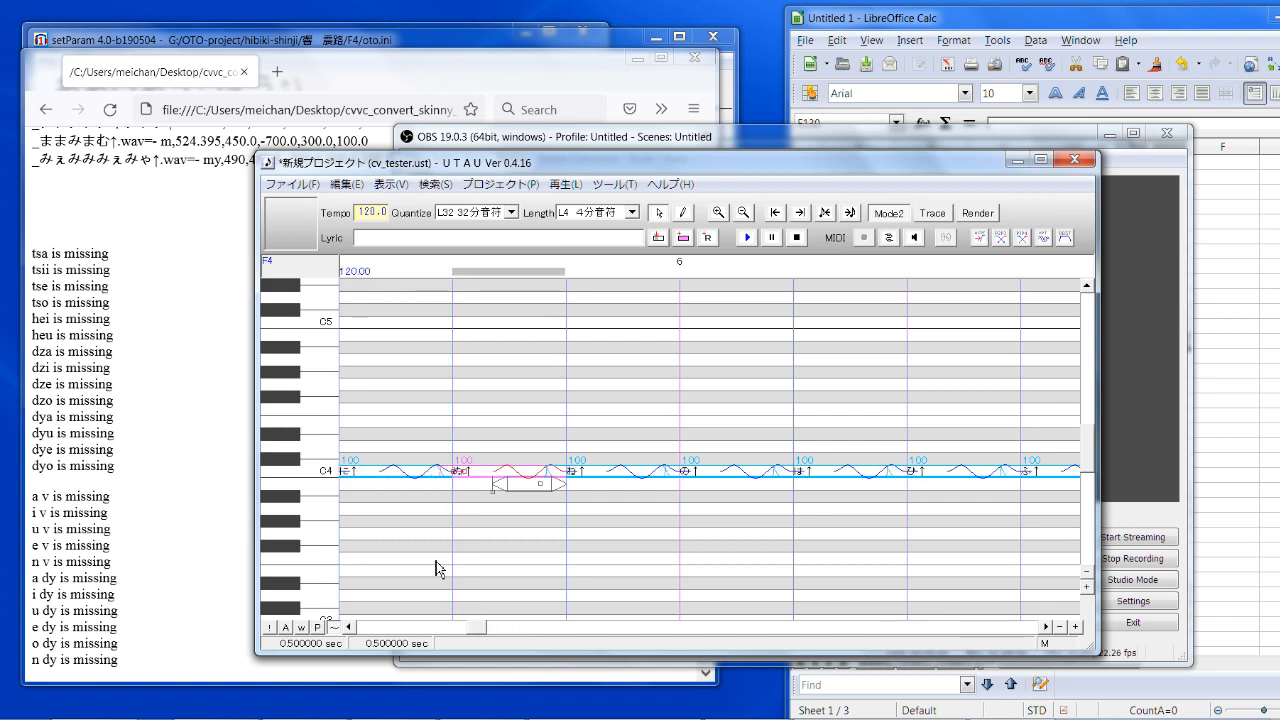
key(Left)
key(Left)
key(Left)
key(Left)
key(Left)
key(Left)
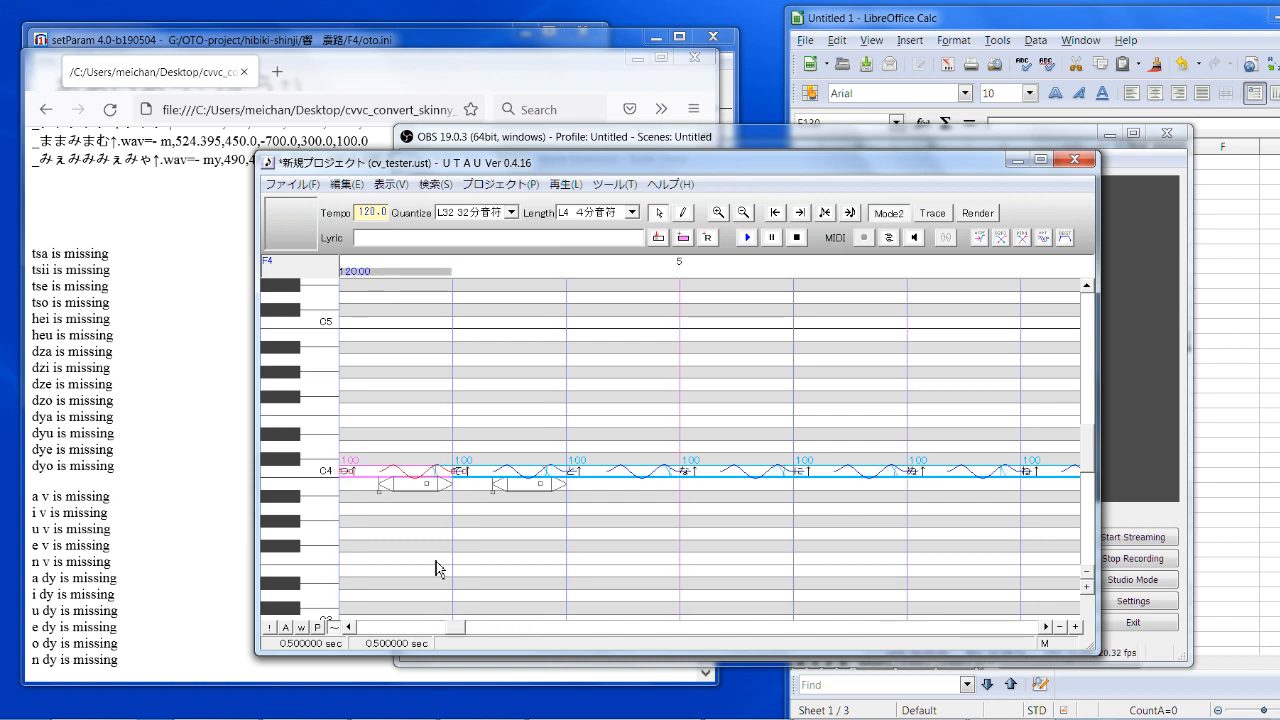
key(Left)
key(Left)
key(Left)
key(Left)
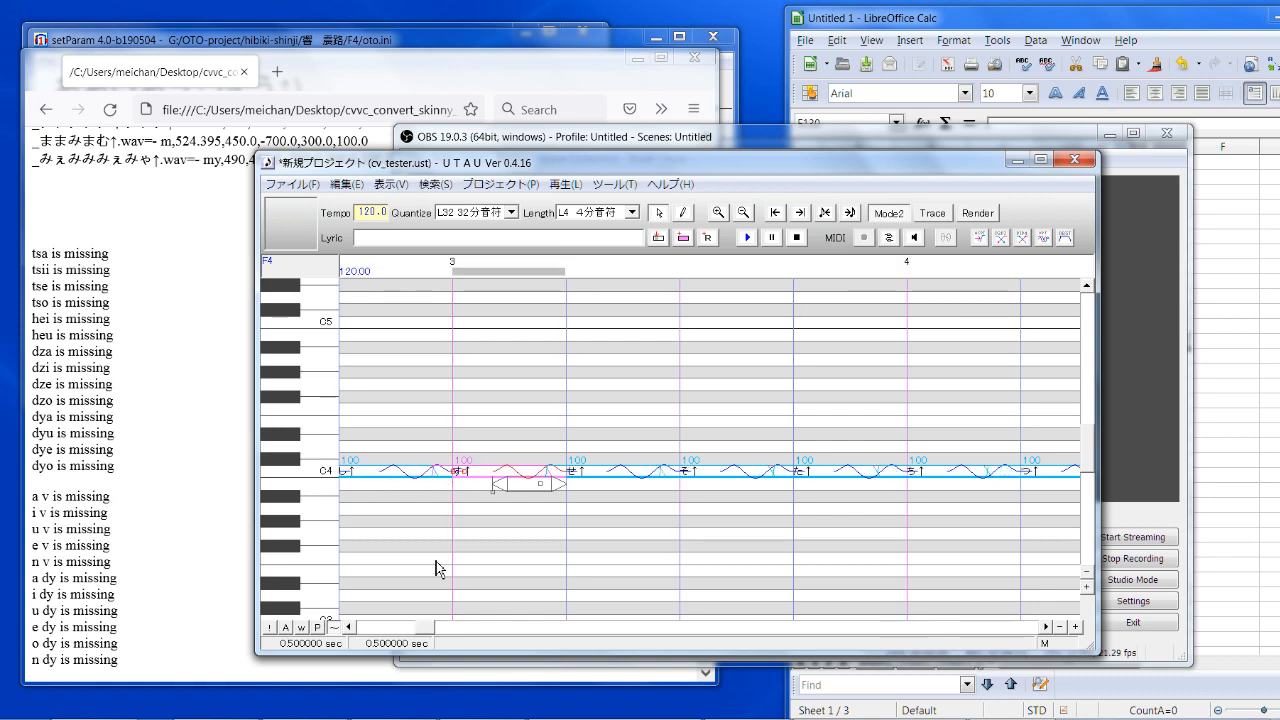
key(Left)
key(Left)
key(Left)
key(Left)
key(Left)
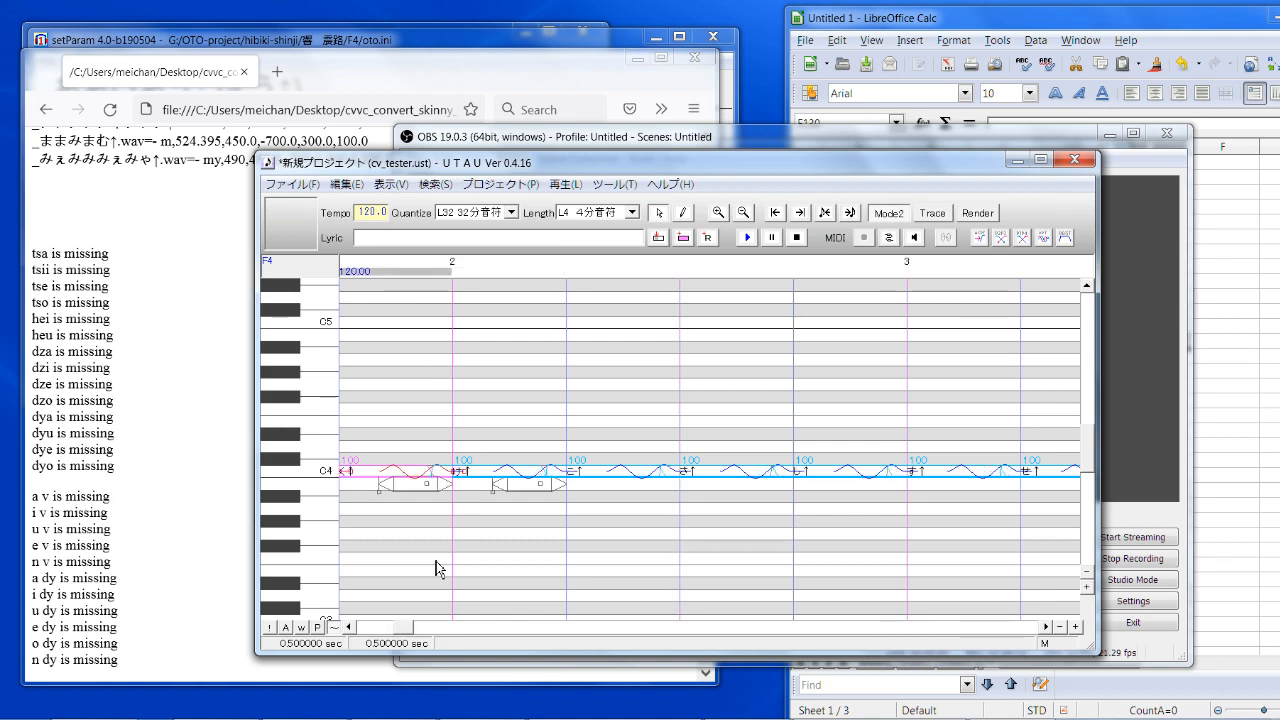
key(Left)
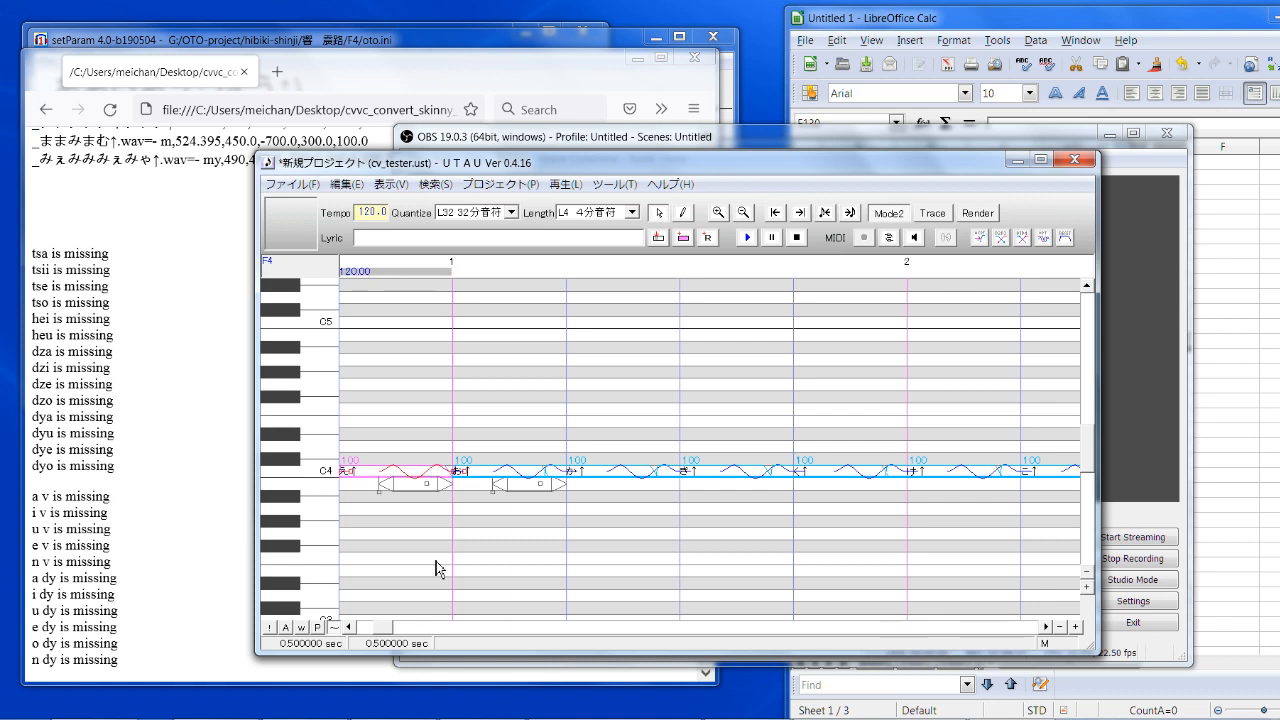
Step: Review the suffixed notes forward from the opening measure to the end of the sequence near measure 25
key(Right)
key(Right)
key(Right)
key(Right)
key(Right)
key(Right)
key(Right)
key(Right)
key(Right)
key(Right)
key(Right)
key(Right)
key(Right)
key(Right)
key(Right)
key(Right)
key(Right)
key(Right)
key(Right)
key(Right)
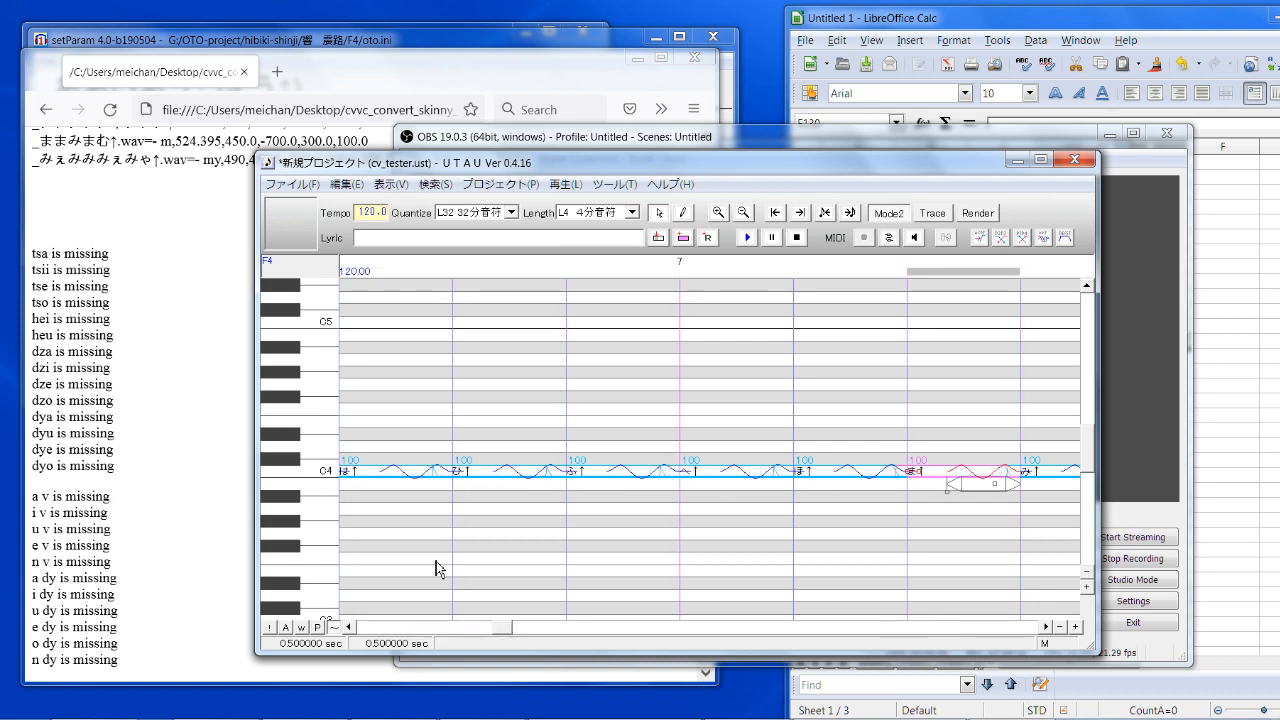
key(Right)
key(Right)
key(Right)
key(Right)
key(Right)
key(Right)
key(Right)
key(Right)
key(Right)
key(Right)
key(Right)
key(Right)
key(Right)
key(Right)
key(Right)
key(Right)
key(Right)
key(Right)
key(Right)
key(Right)
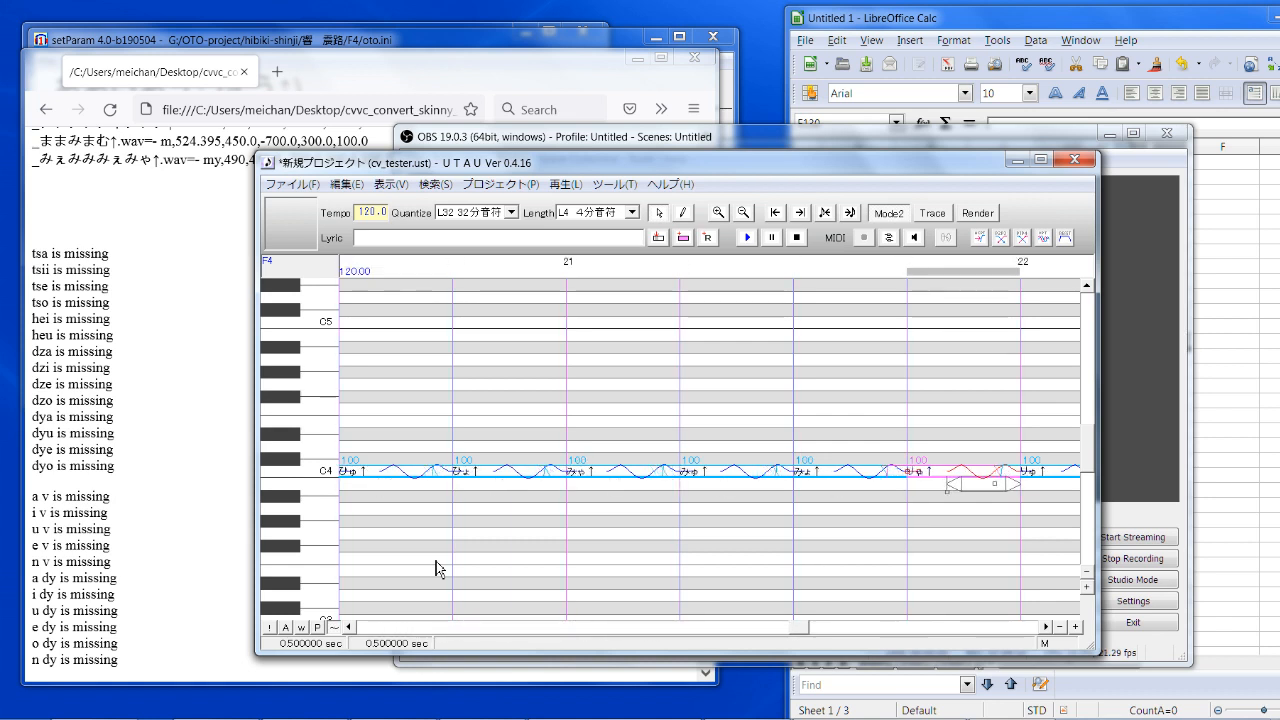
Step: Examine the ↑-suffixed notes one by one in reverse, from the end of the sequence near measure 25 back to the note just before measure 16
key(Left)
key(Left)
key(Left)
key(Left)
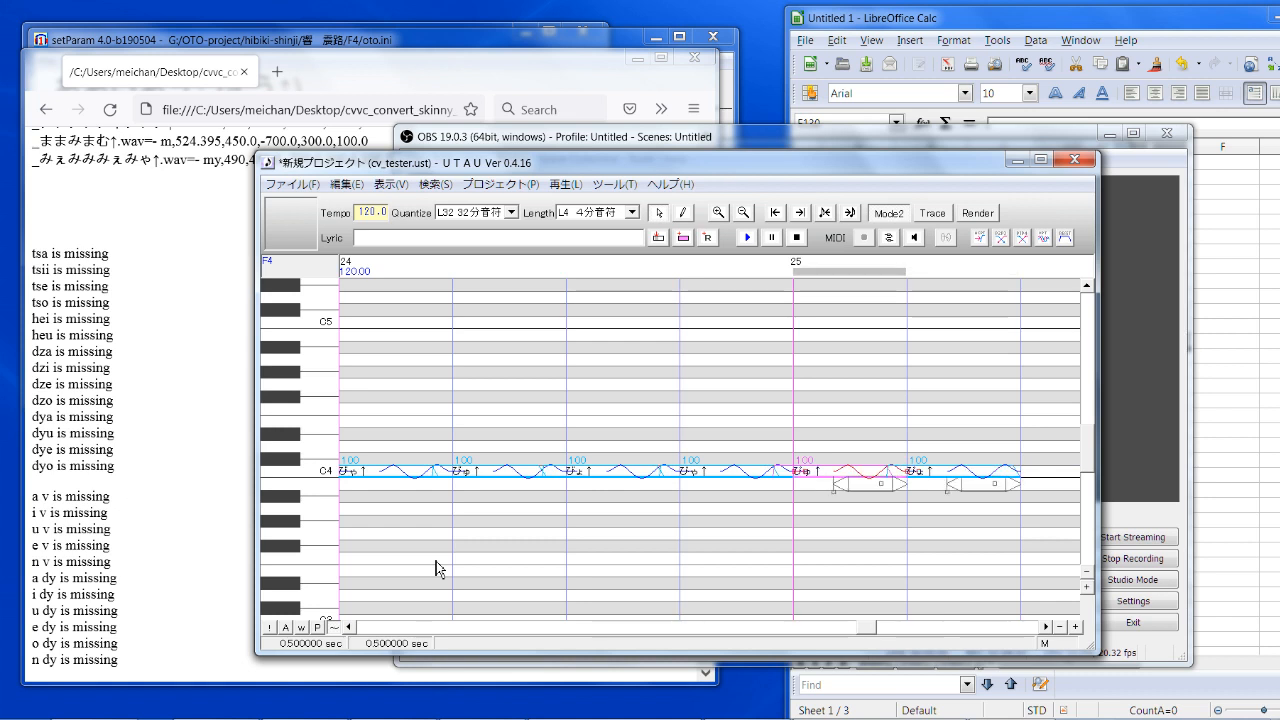
key(Left)
key(Left)
key(Left)
key(Left)
key(Left)
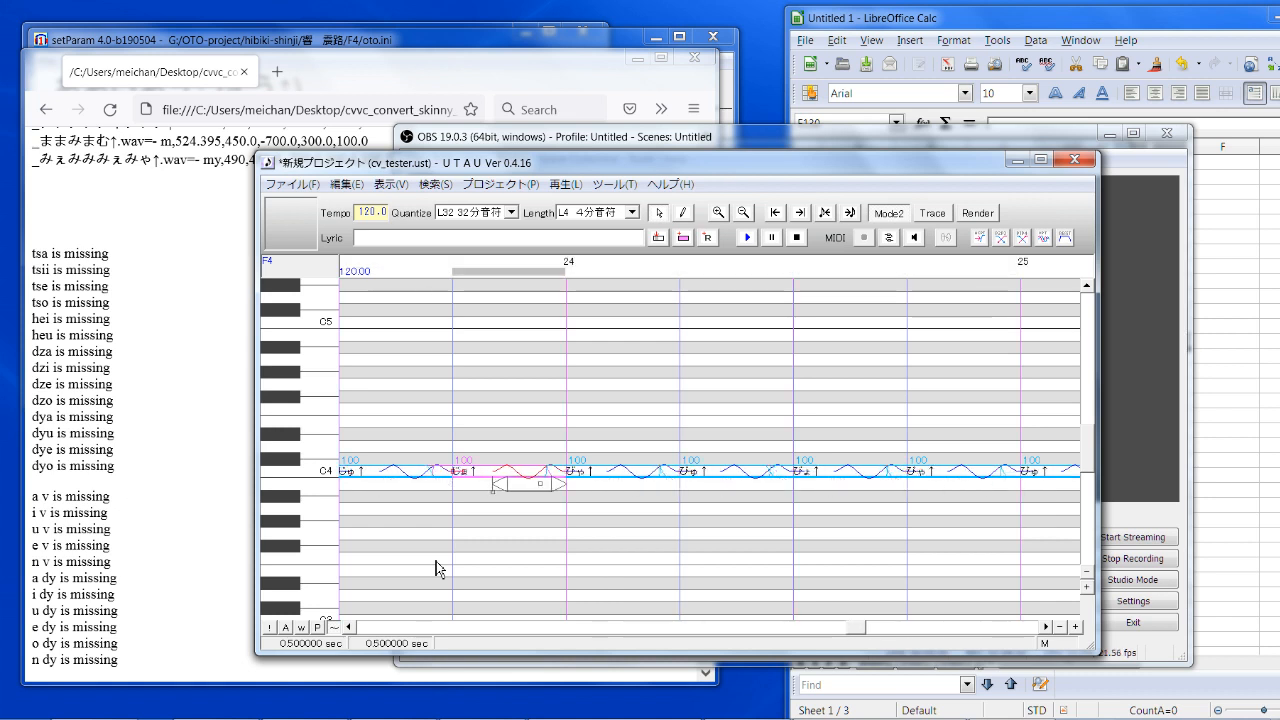
key(Left)
key(Left)
key(Left)
key(Left)
key(Left)
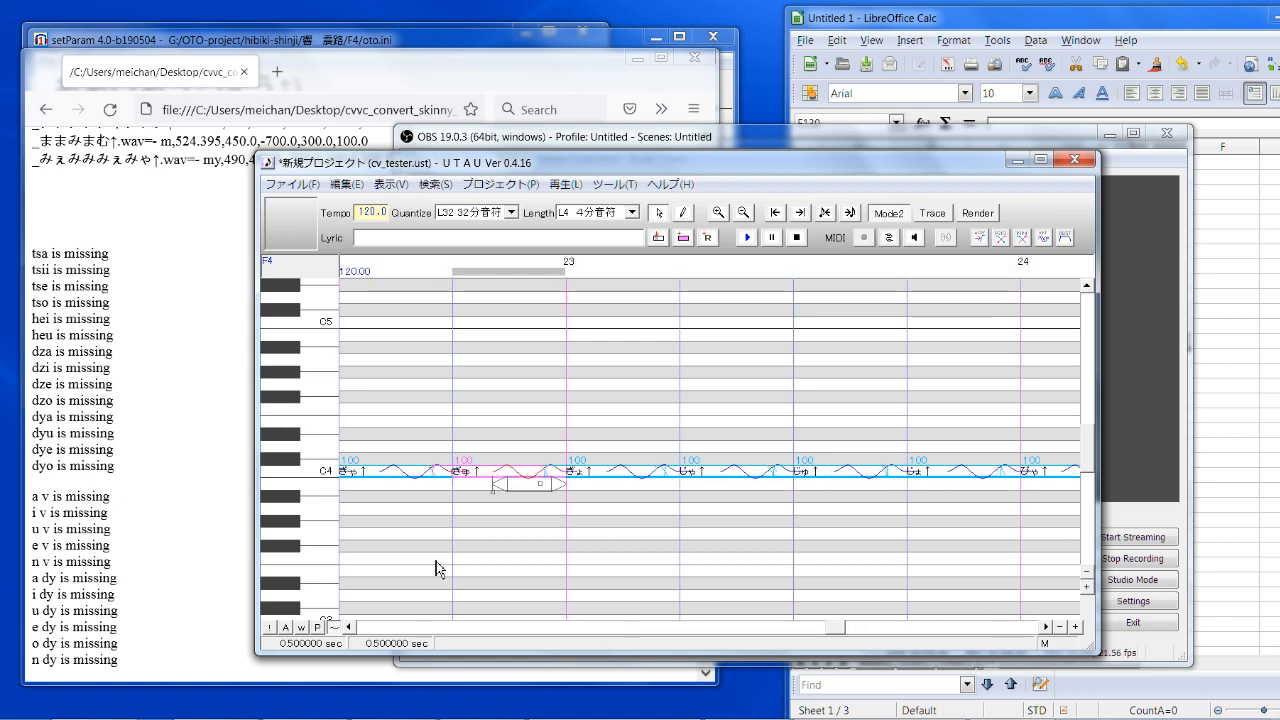
key(Left)
key(Left)
key(Left)
key(Left)
key(Left)
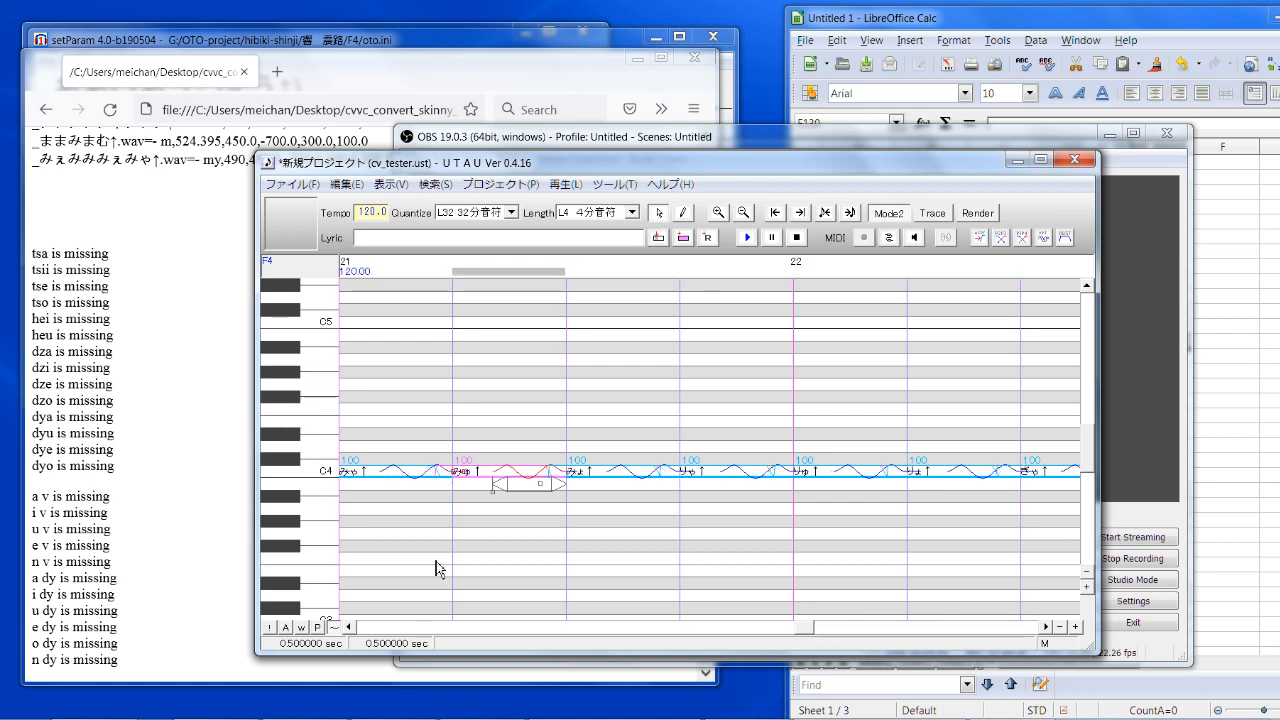
key(Left)
key(Left)
key(Left)
key(Left)
key(Left)
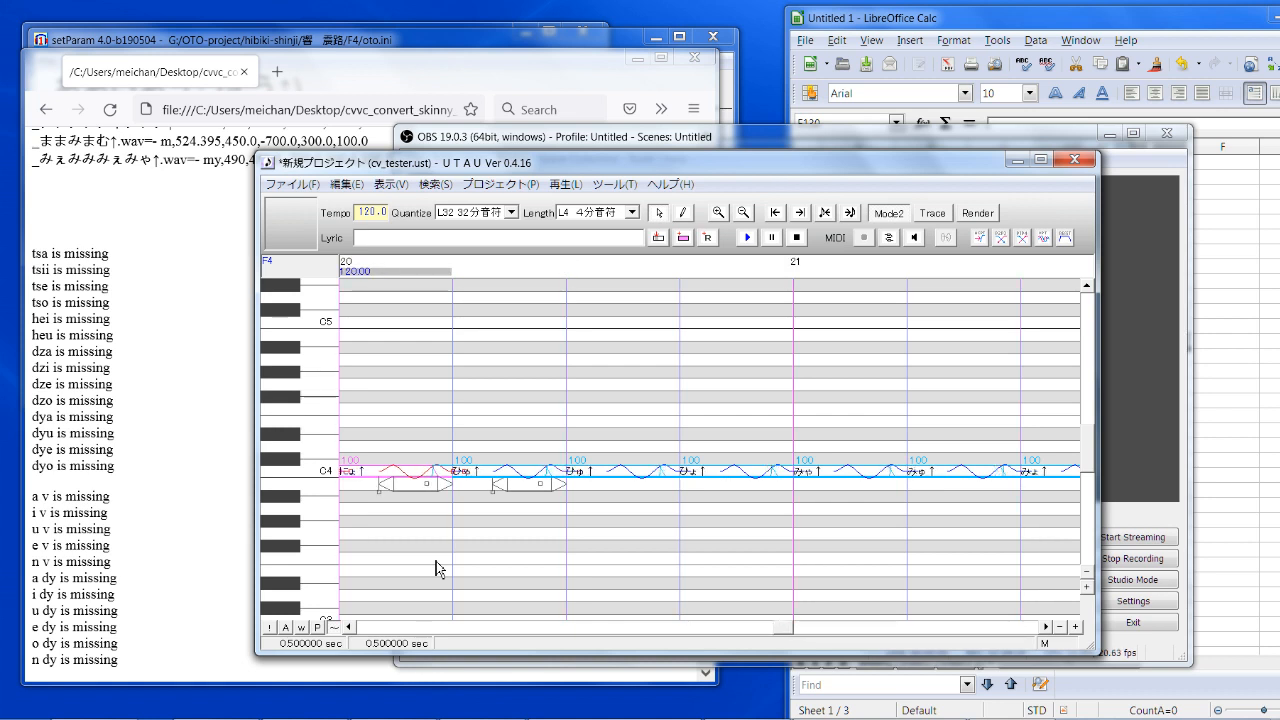
key(Left)
key(Left)
key(Left)
key(Left)
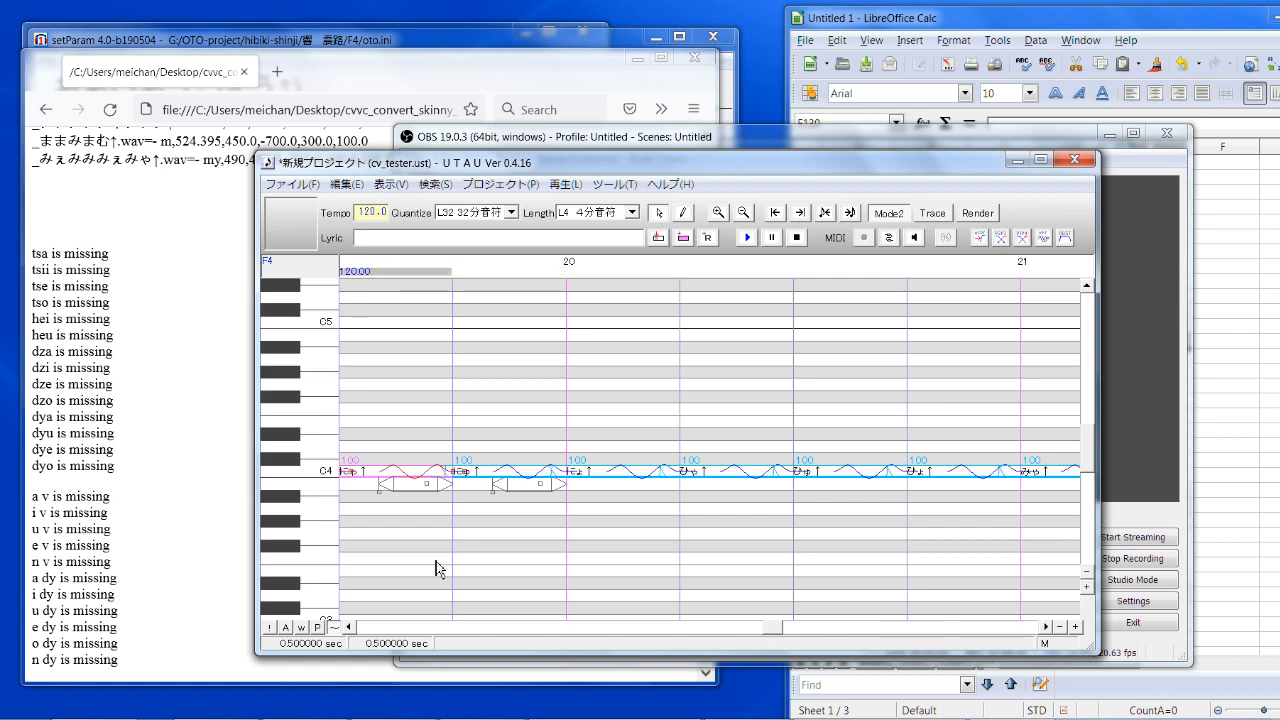
key(Left)
key(Left)
key(Left)
key(Left)
key(Left)
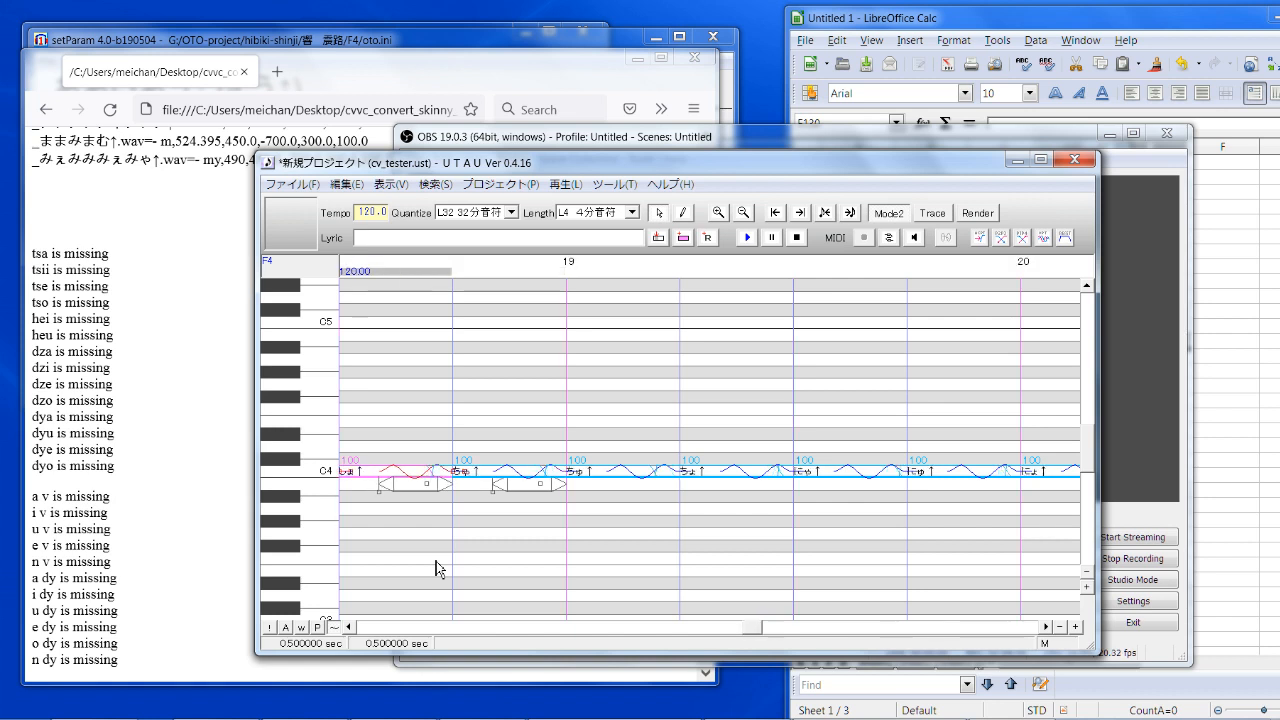
key(Left)
key(Left)
key(Left)
key(Left)
key(Left)
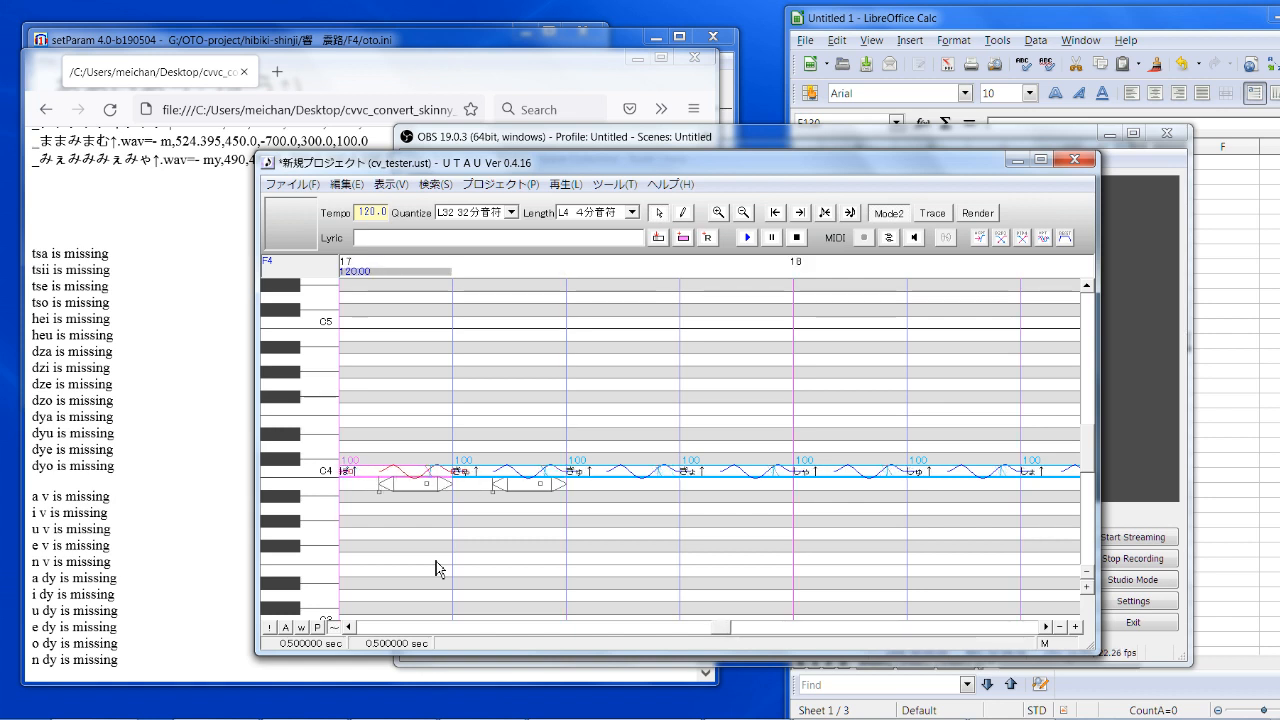
key(Left)
key(Left)
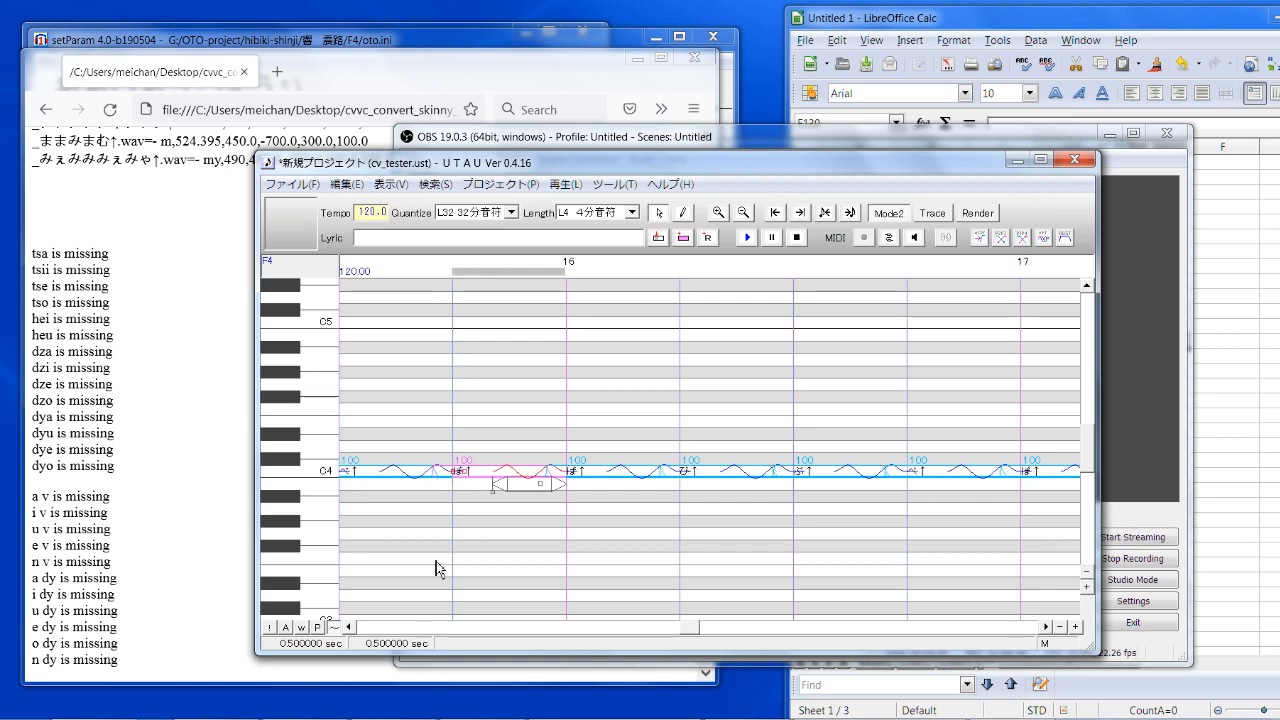
Step: Switch to the OBS window
click(1160, 662)
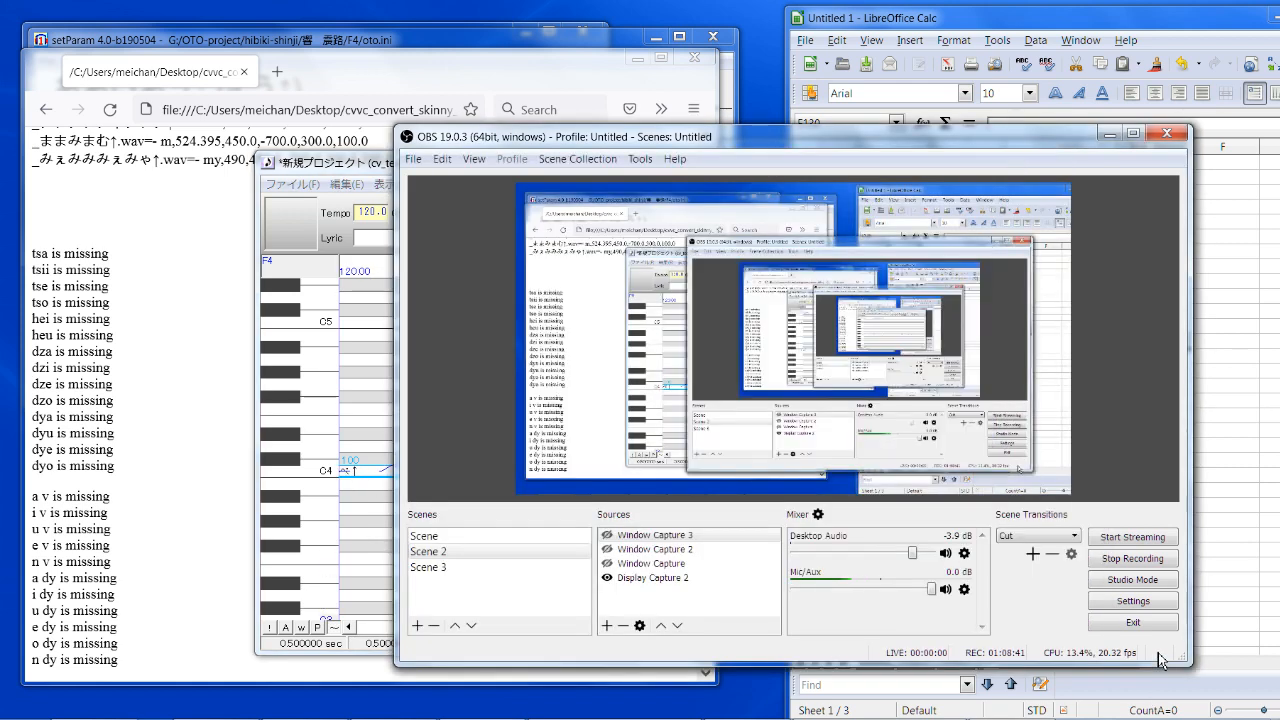